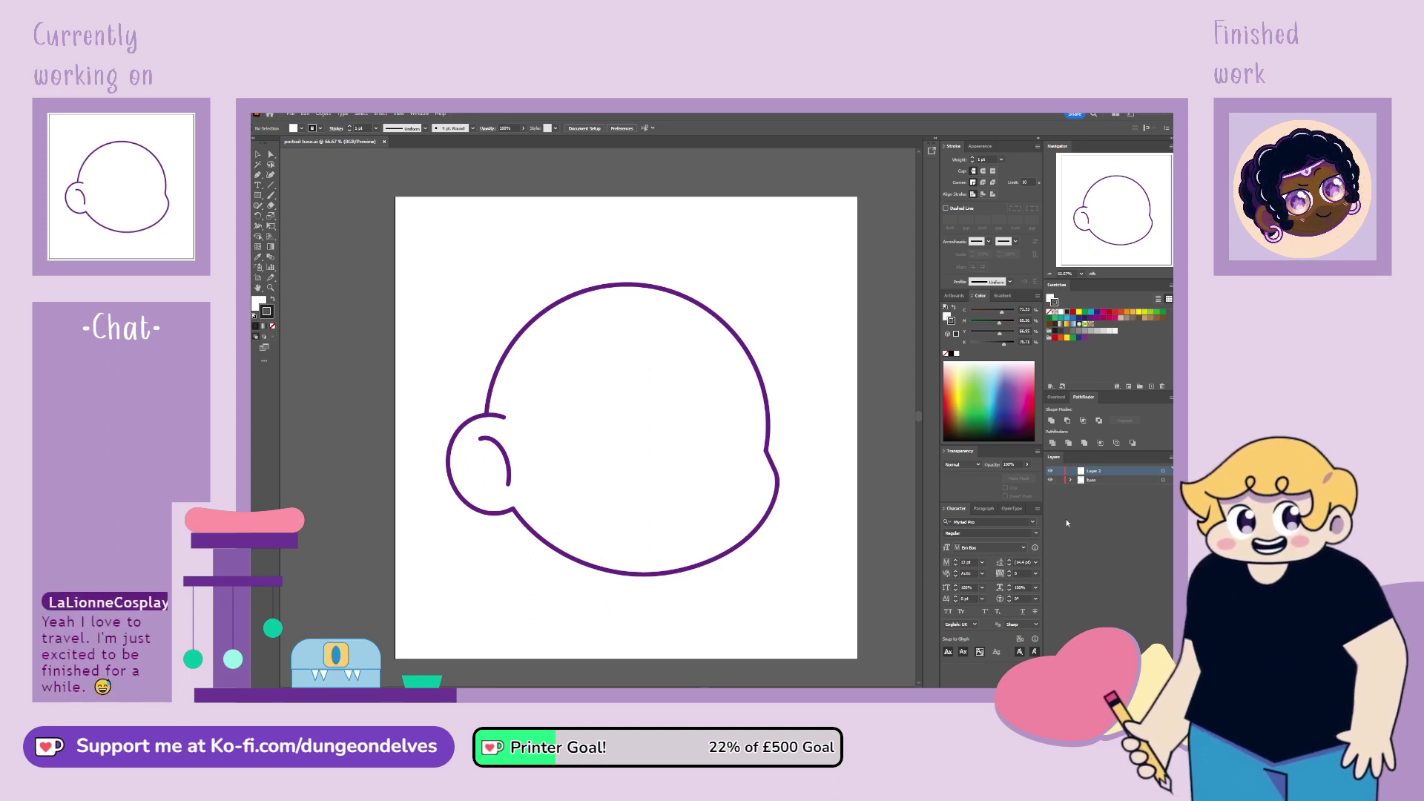
# Step: Paste the image of the two sword fighters into the upper layer and move it to fit the artboard
pyautogui.hotkey('ctrl', 'v')
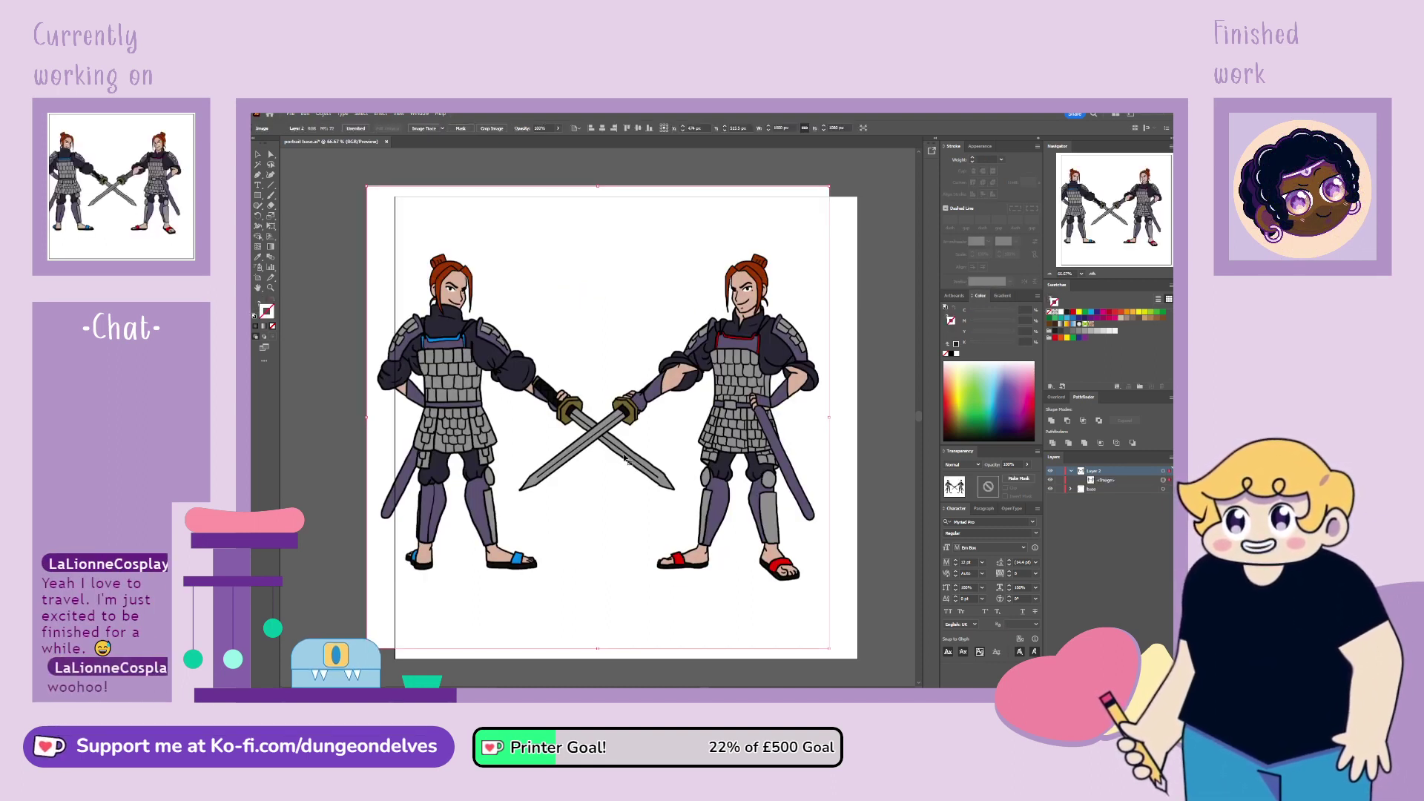
pyautogui.moveTo(591, 572); pyautogui.dragTo(618, 584)
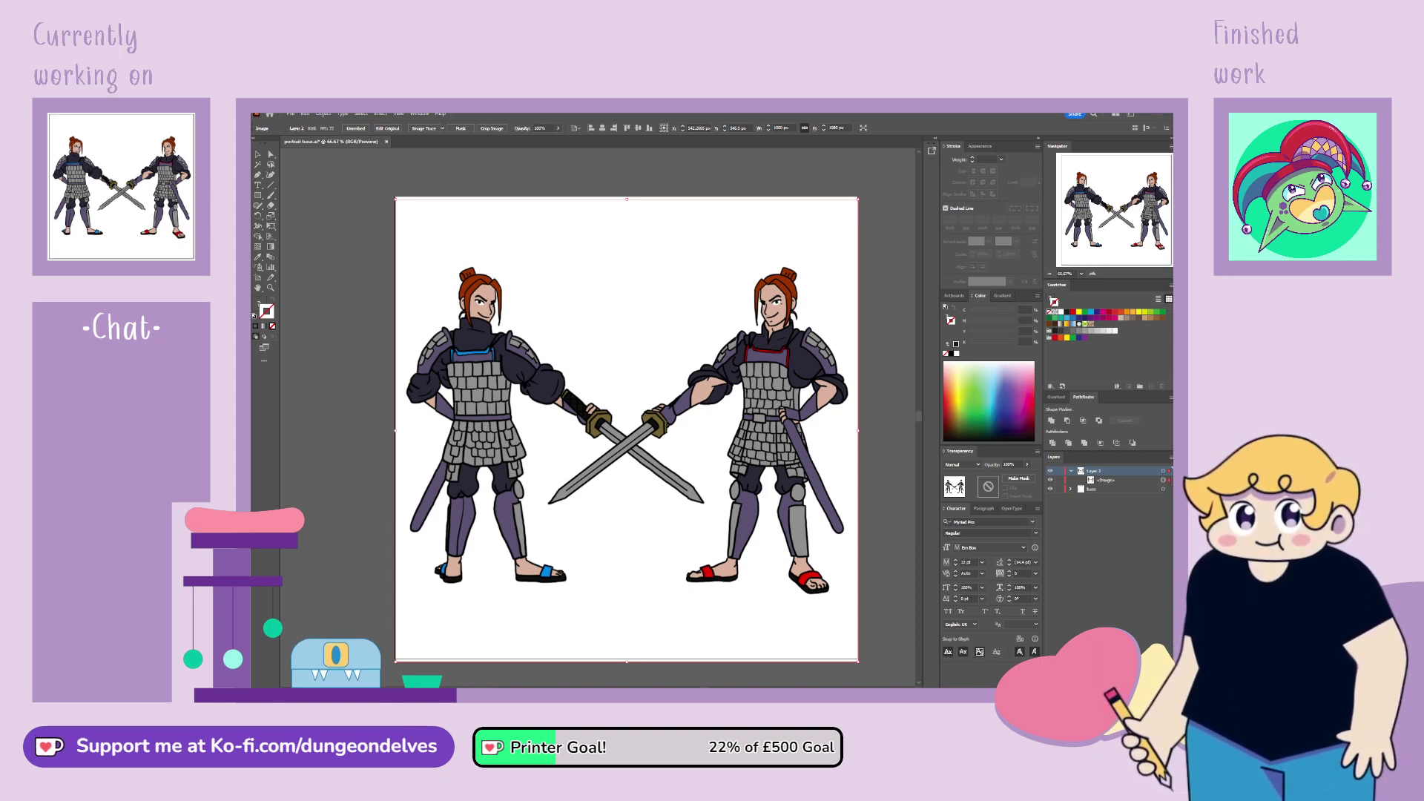
pyautogui.click(681, 670)
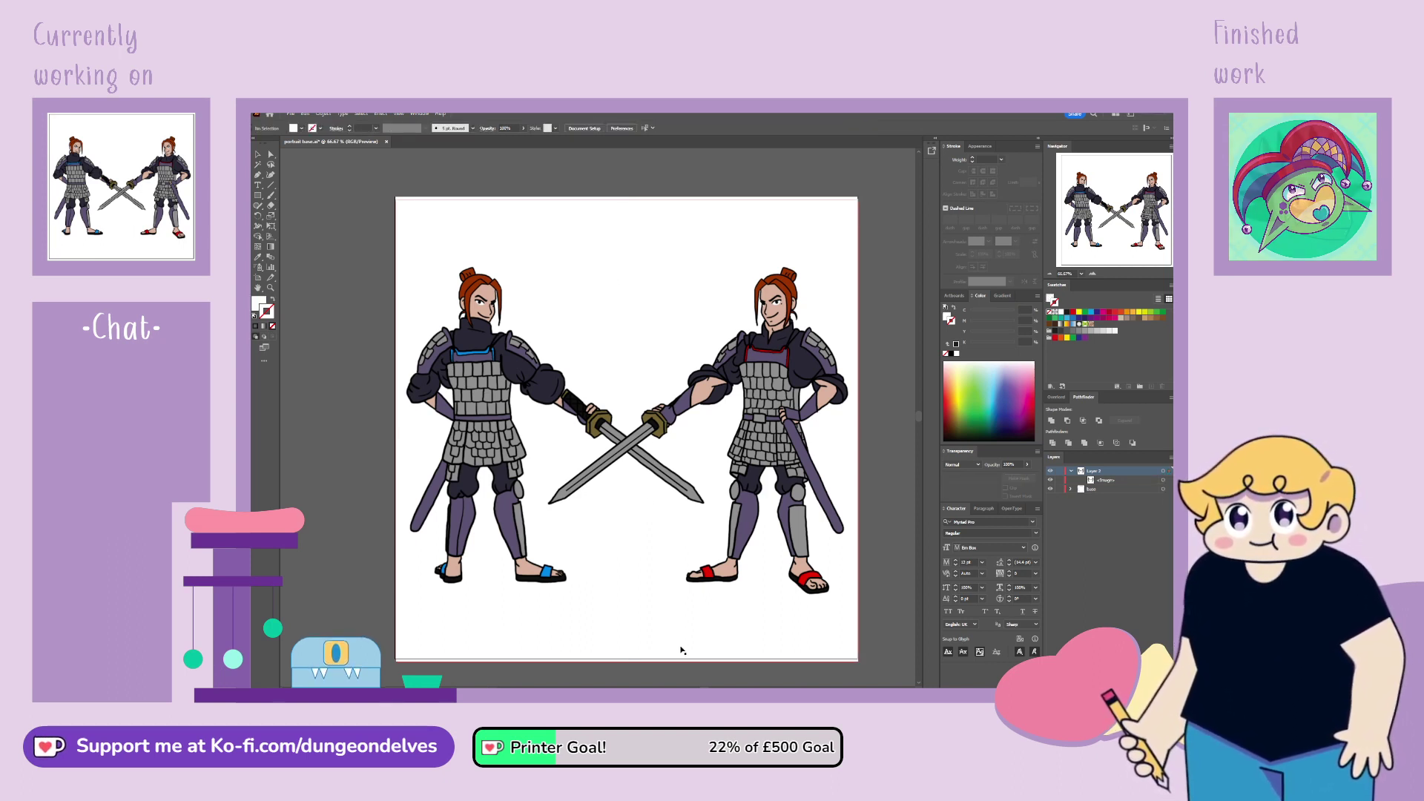
pyautogui.click(1070, 472)
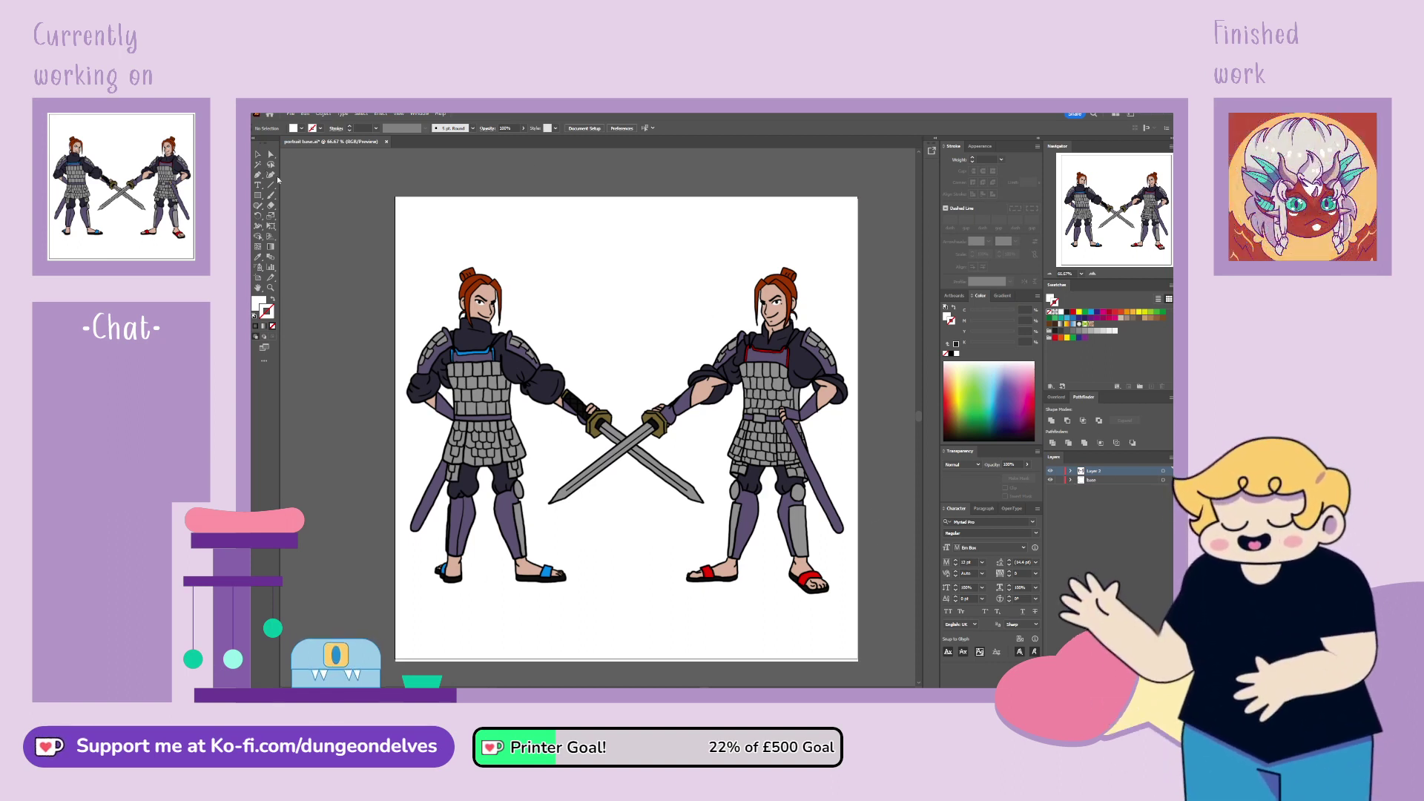
# Step: Draw a rectangle over the red-sandalled fighter's head and torso and clip the pasted image to it
pyautogui.click(257, 195)
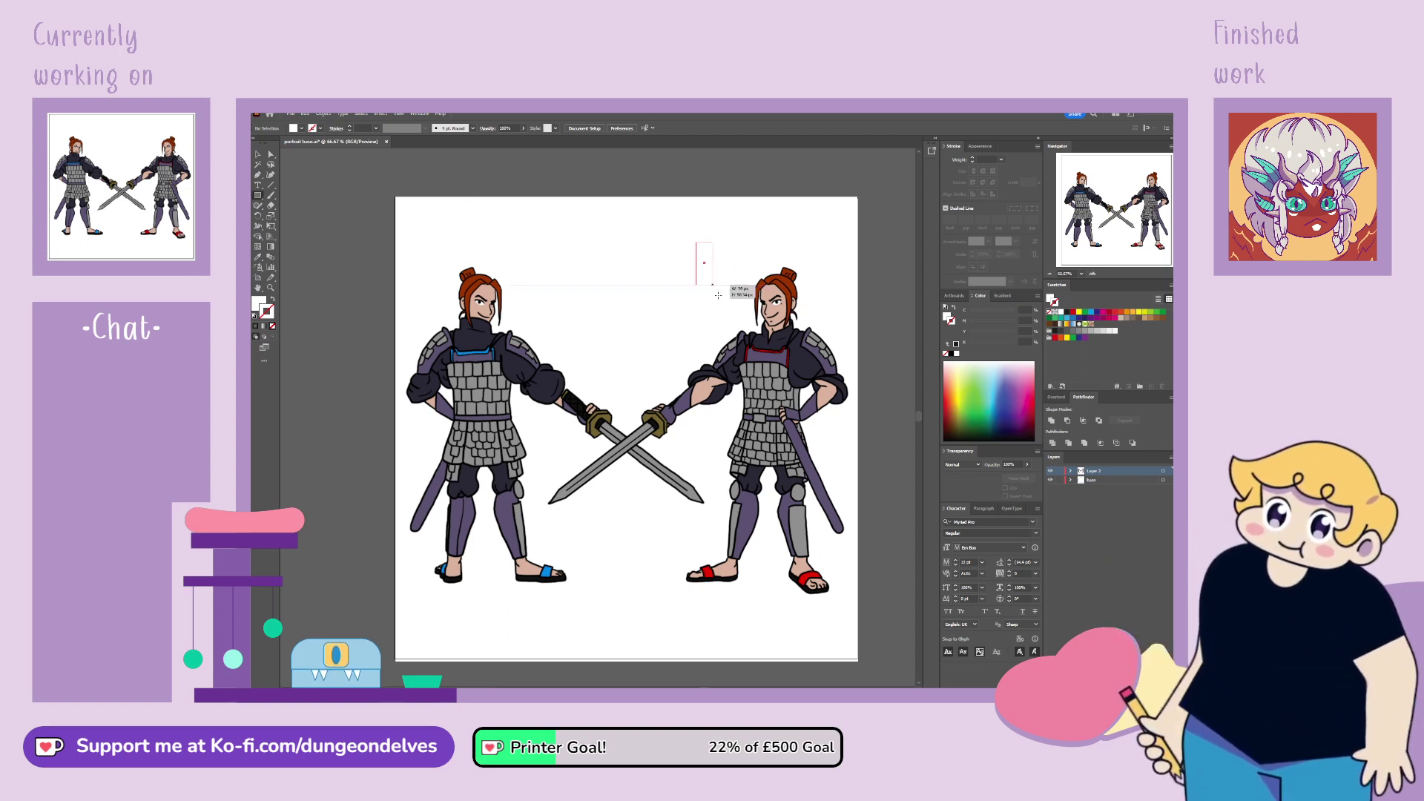
pyautogui.moveTo(718, 295); pyautogui.dragTo(853, 406)
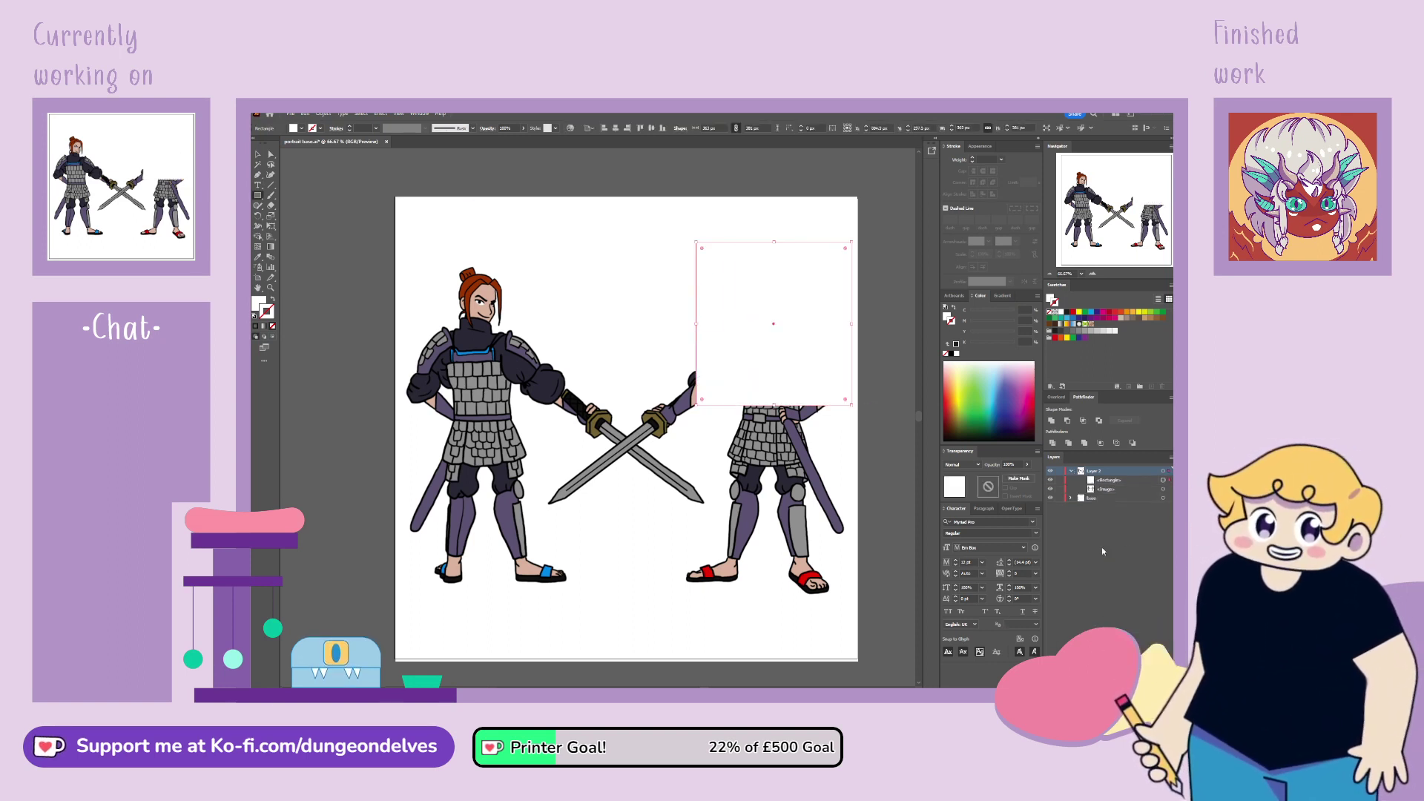
pyautogui.keyDown('shift'); pyautogui.click(1164, 490); pyautogui.keyUp('shift')
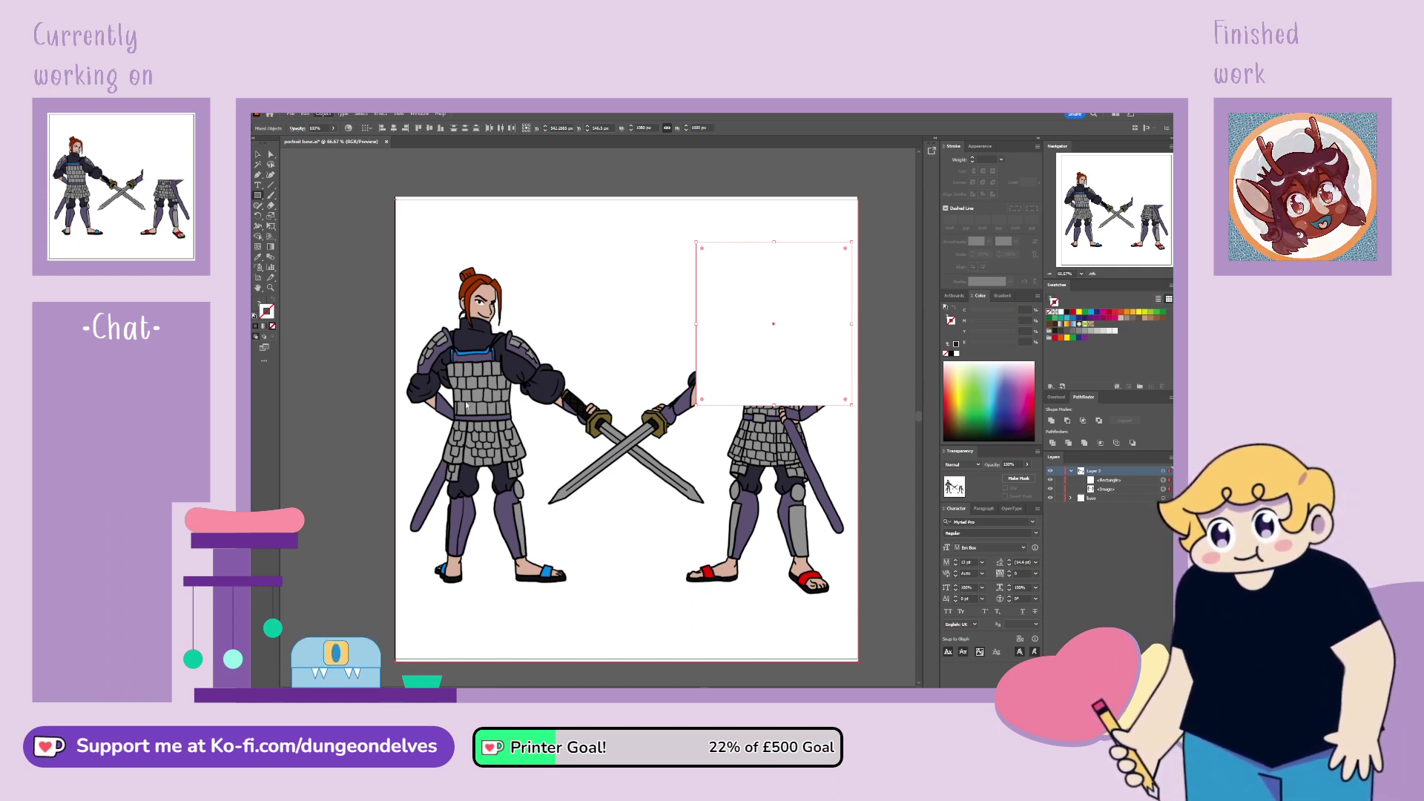
pyautogui.hotkey('ctrl', '7')
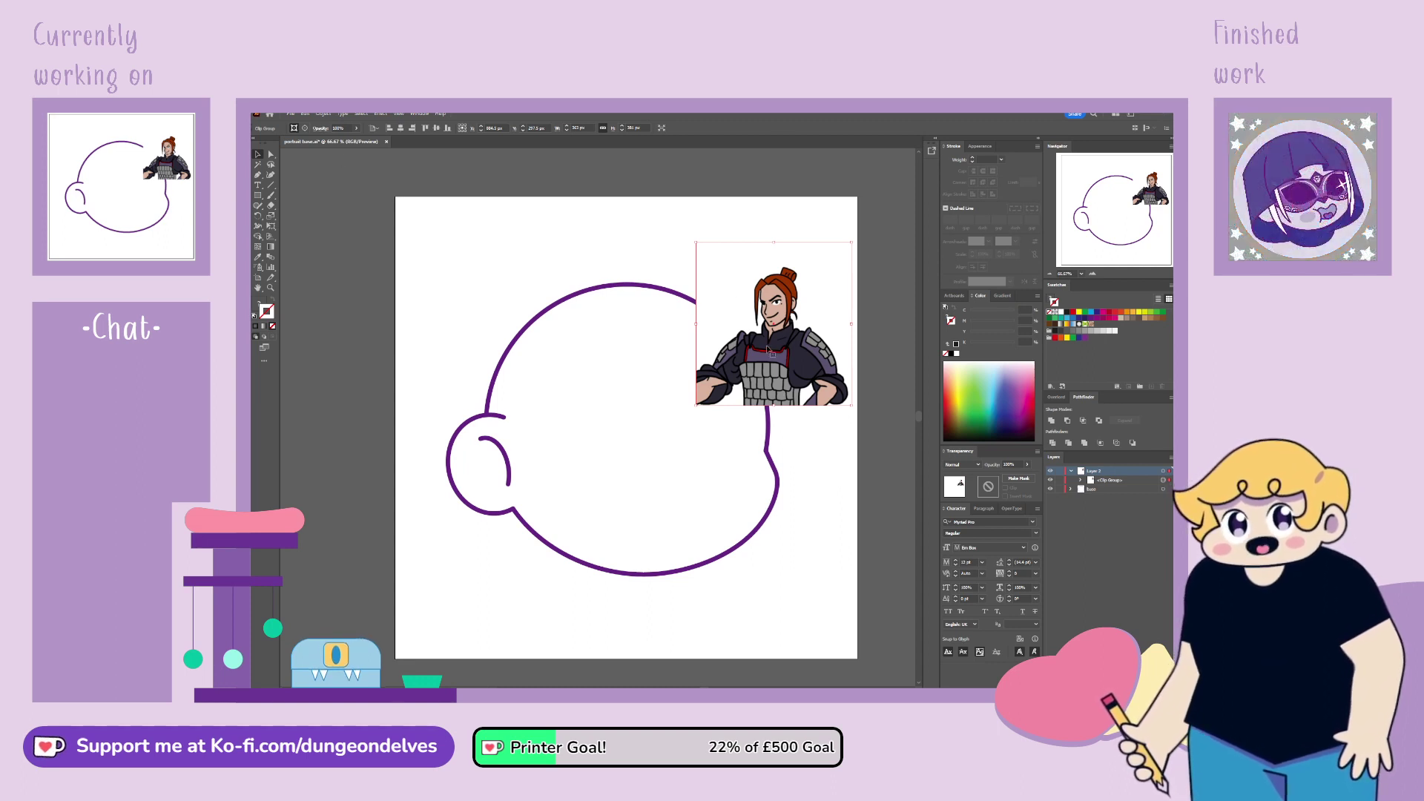
# Step: Move the cropped reference to the artboard's upper-right corner, scale it down slightly and lock its layer
pyautogui.moveTo(768, 350); pyautogui.dragTo(829, 269)
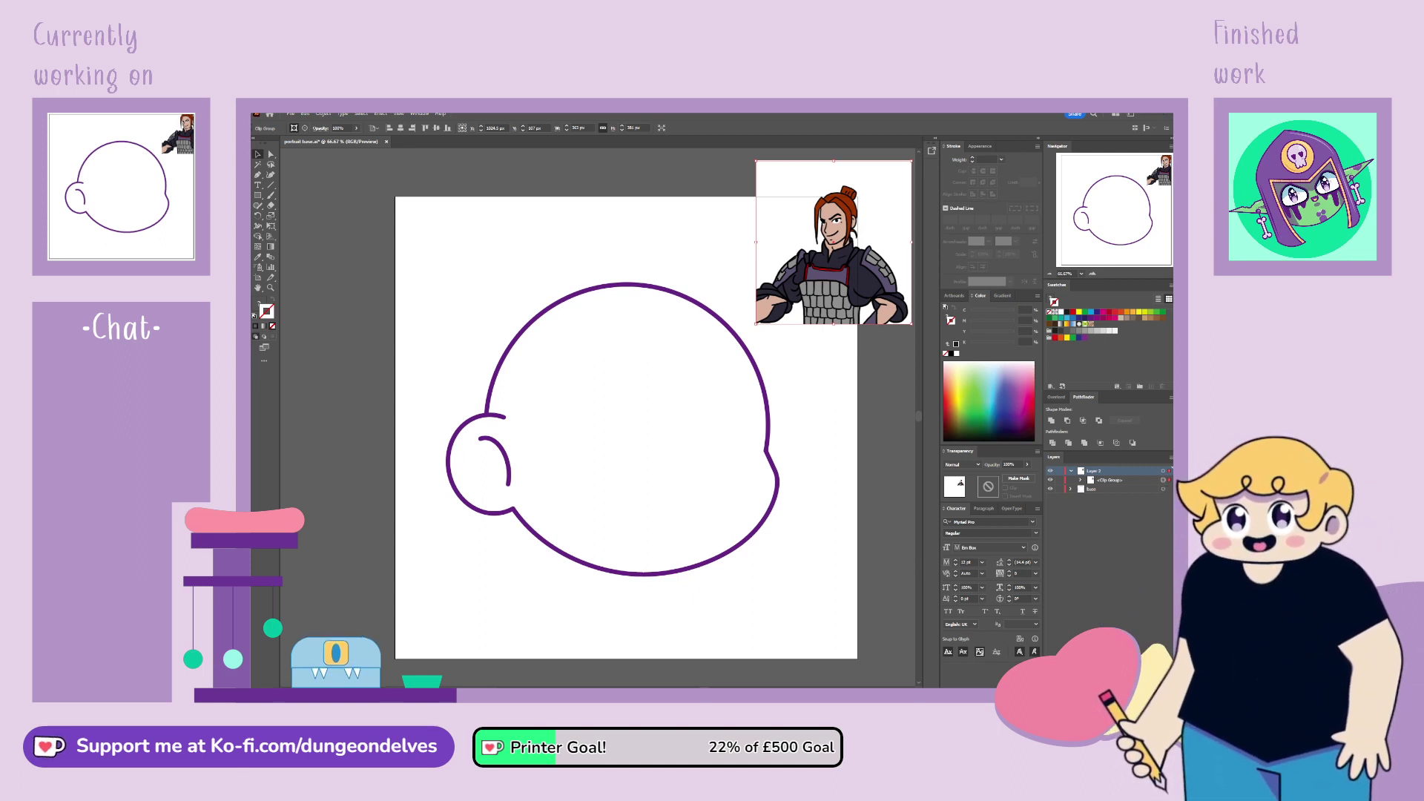
pyautogui.moveTo(758, 161)
pyautogui.mouseDown()
pyautogui.moveTo(788, 185)
pyautogui.moveTo(772, 177)
pyautogui.mouseUp()
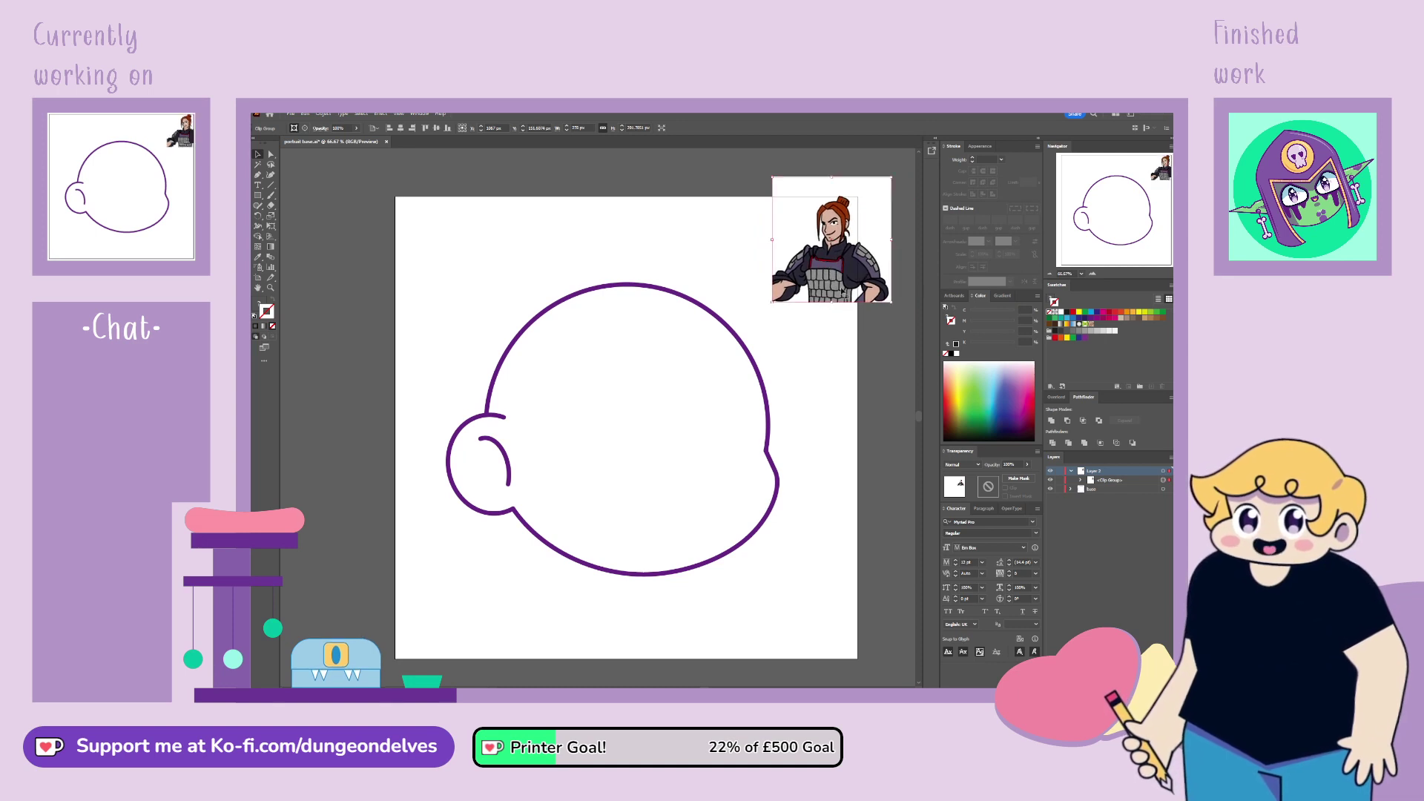
pyautogui.click(1071, 470)
pyautogui.click(1059, 470)
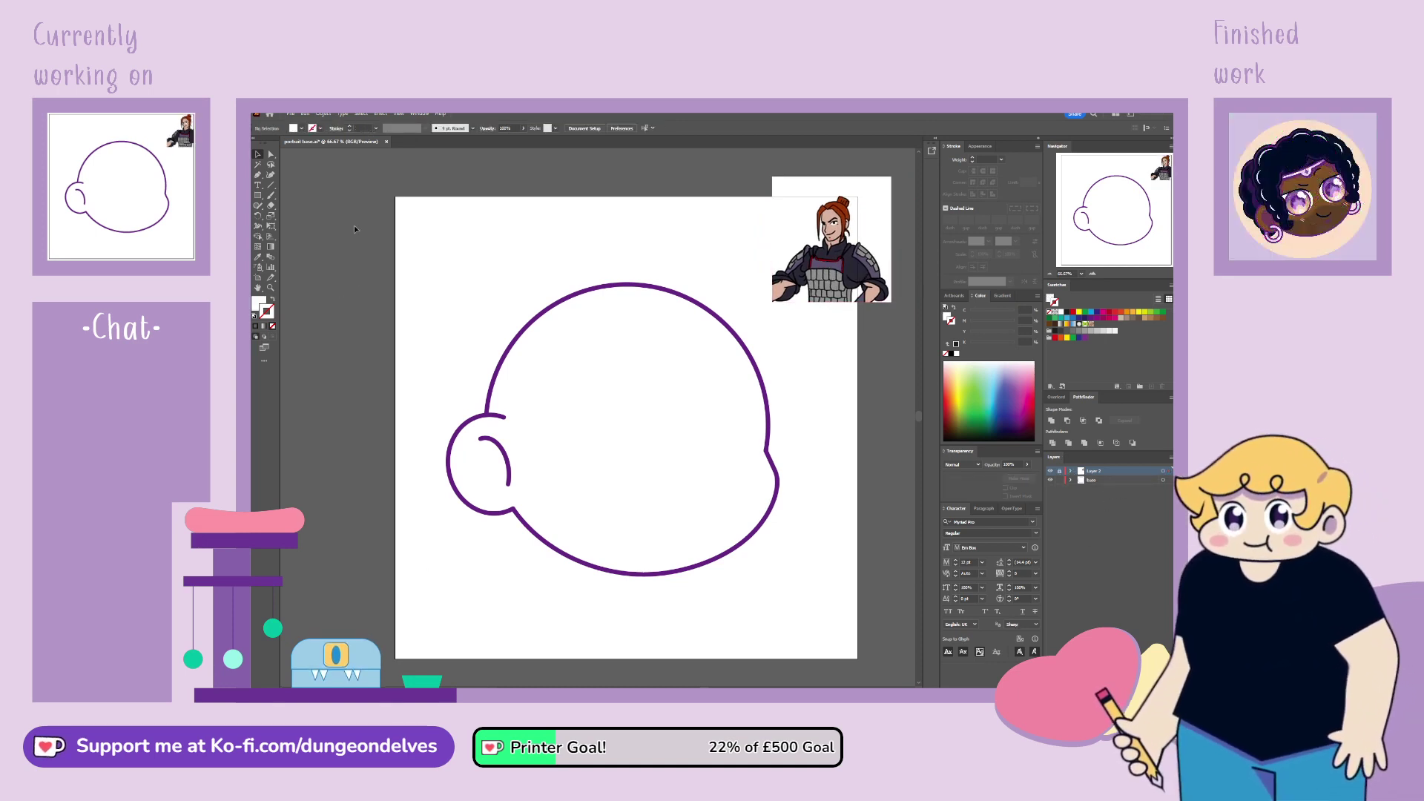
# Step: Sample the skin tone from the reference character's face and save it as a new swatch
pyautogui.click(258, 257)
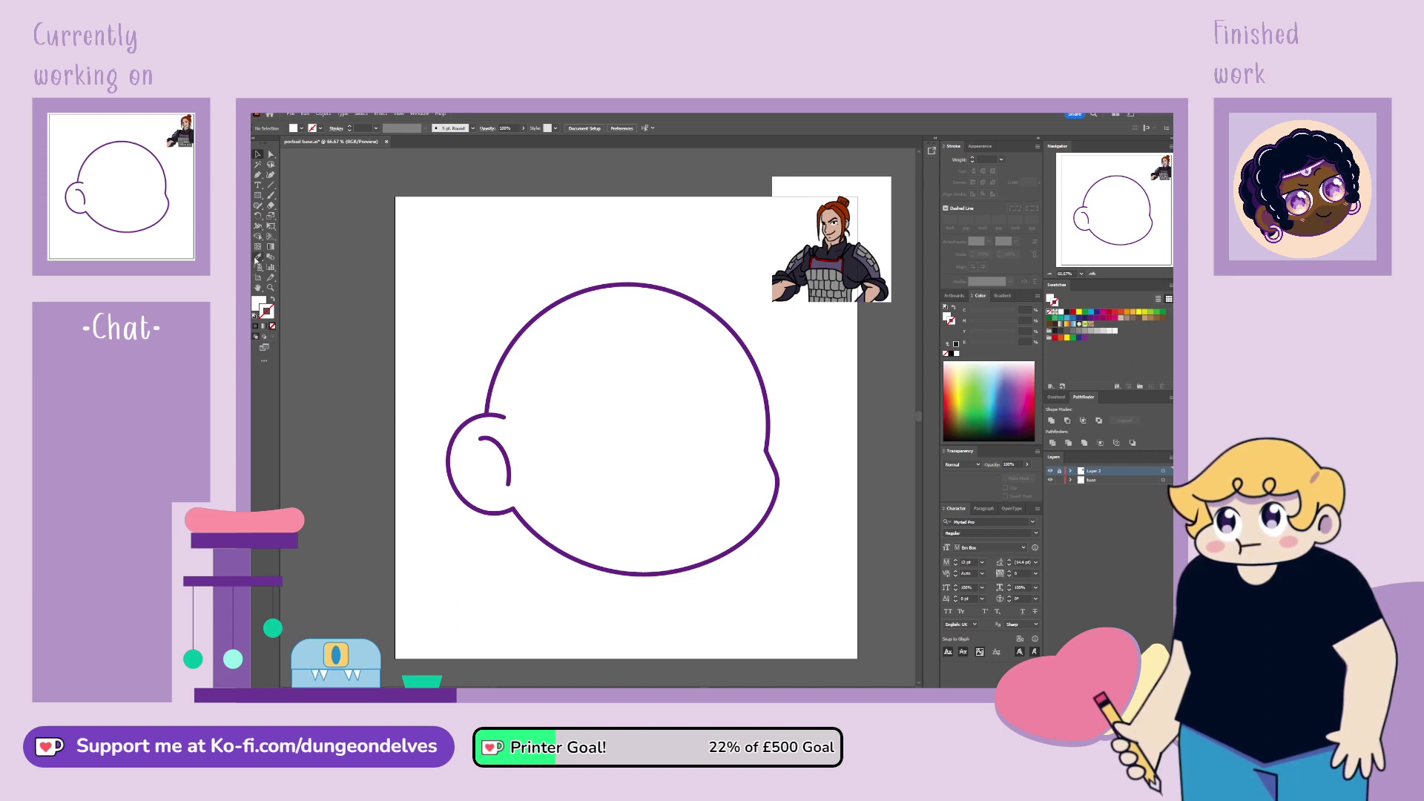
pyautogui.click(834, 232)
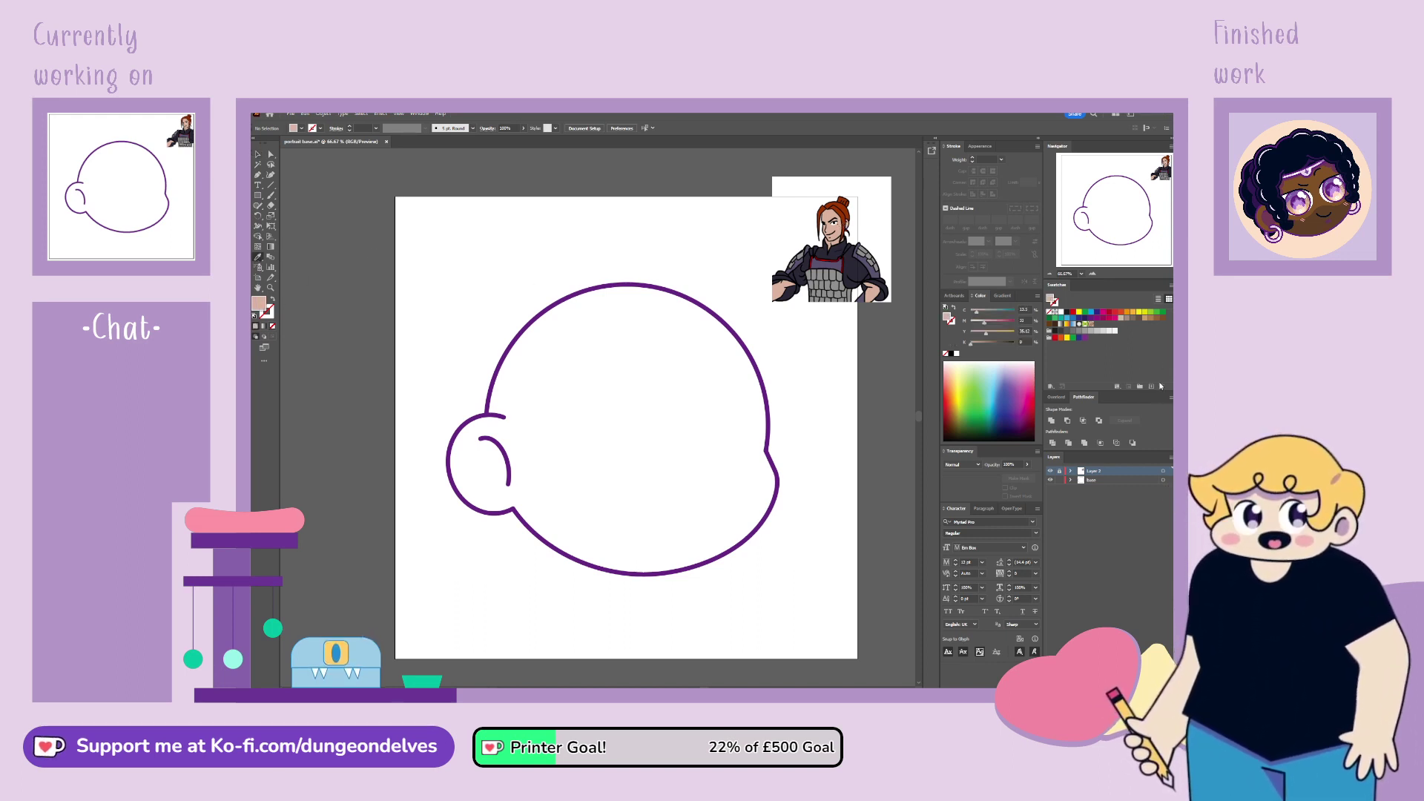
pyautogui.click(798, 471)
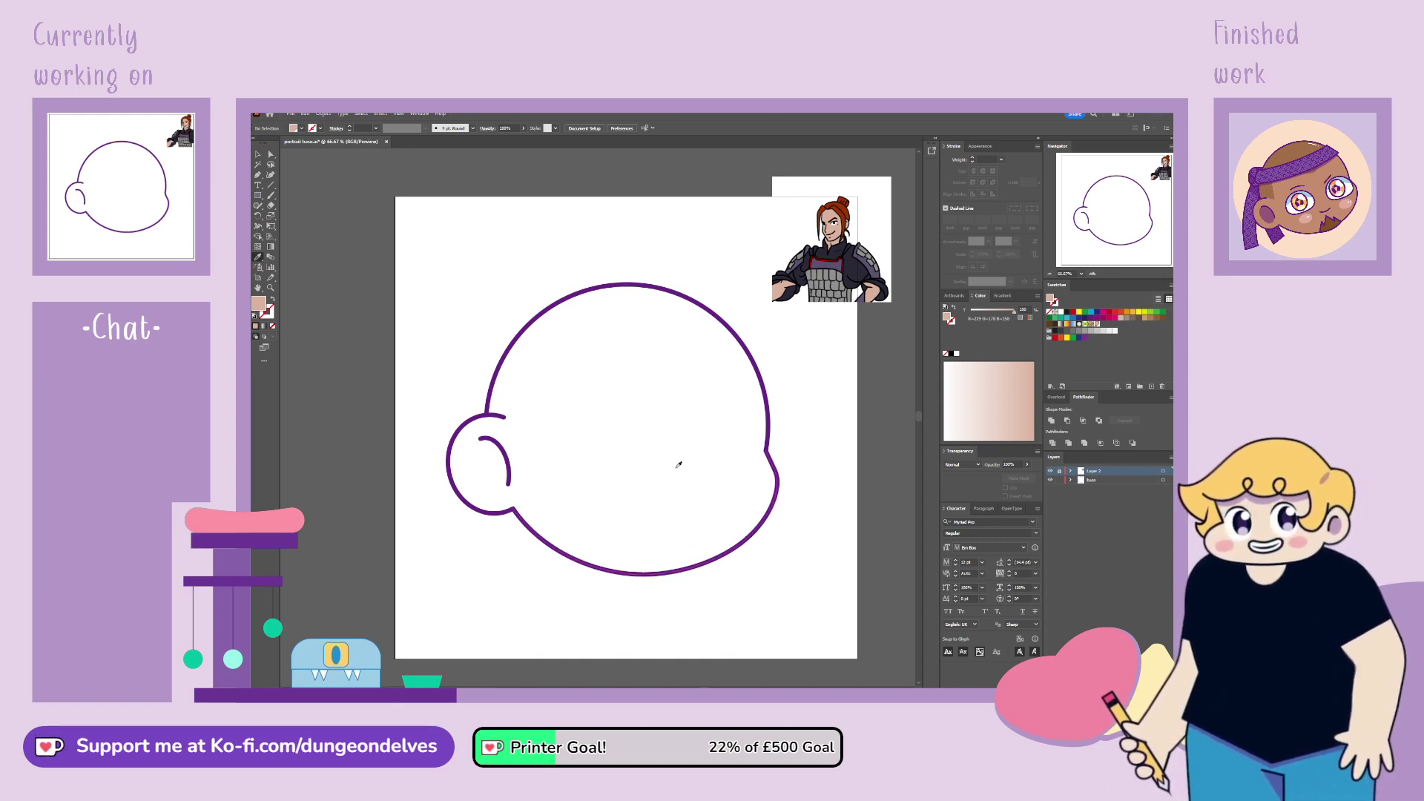
# Step: Fill the head circle and the jaw shape with the saved skin-tone swatch
pyautogui.click(259, 155)
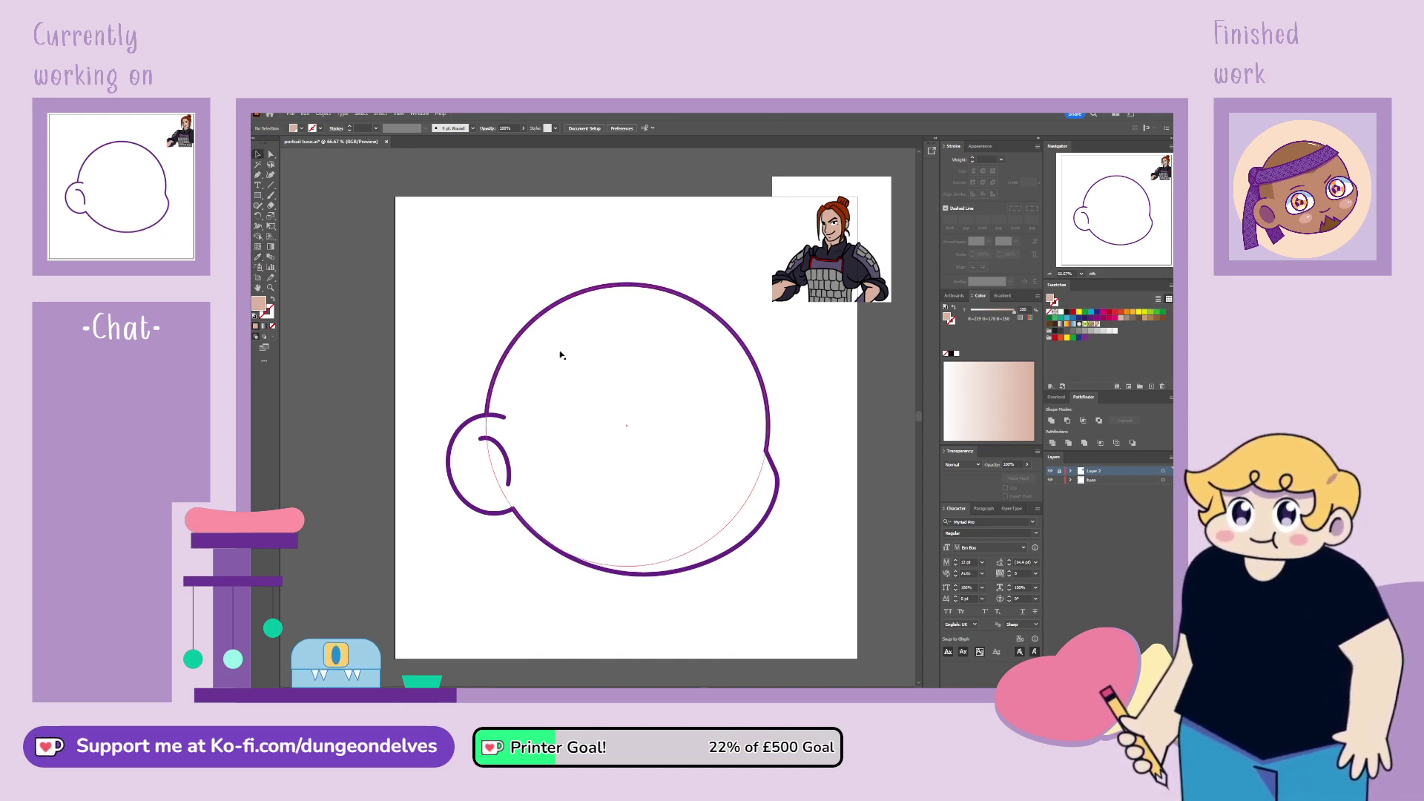
pyautogui.click(728, 546)
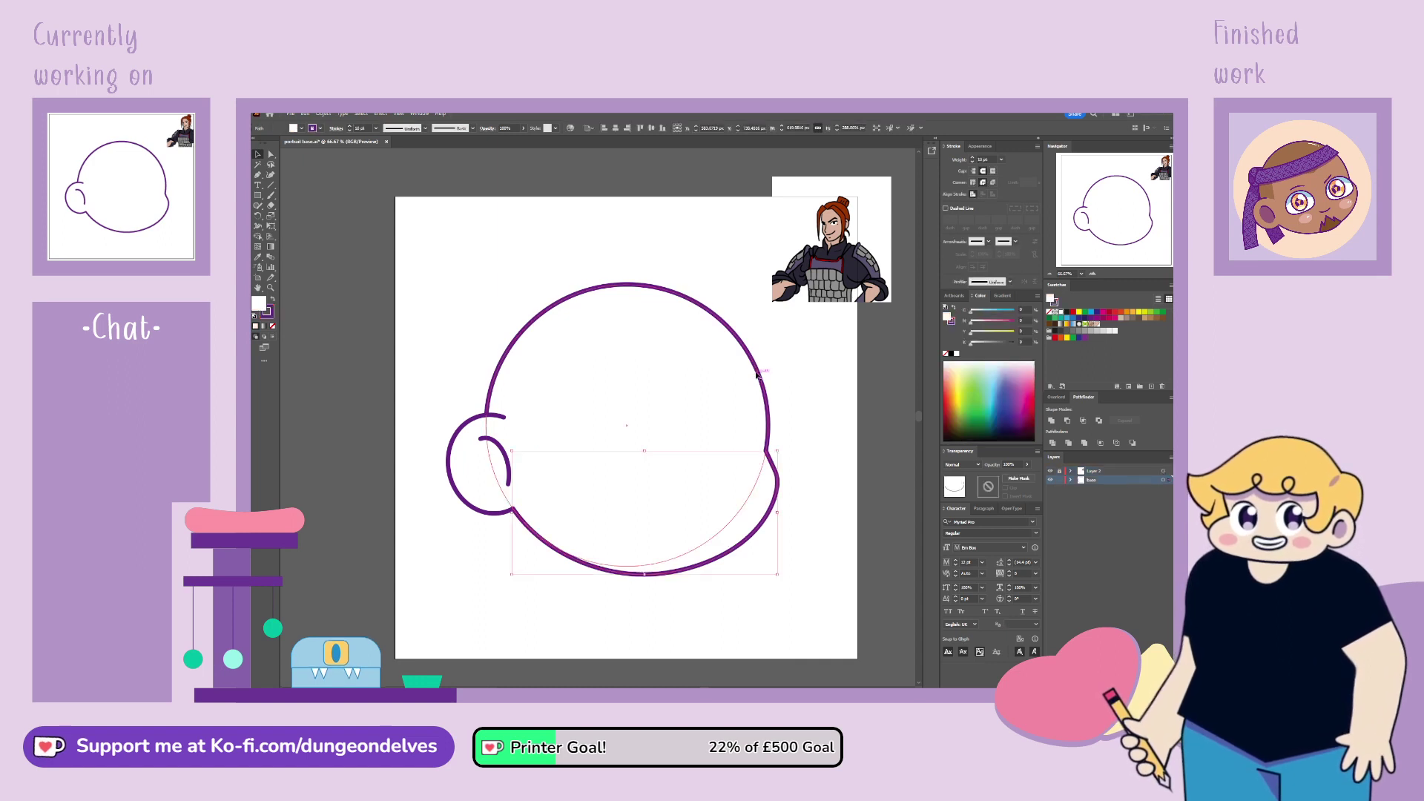
pyautogui.click(762, 378)
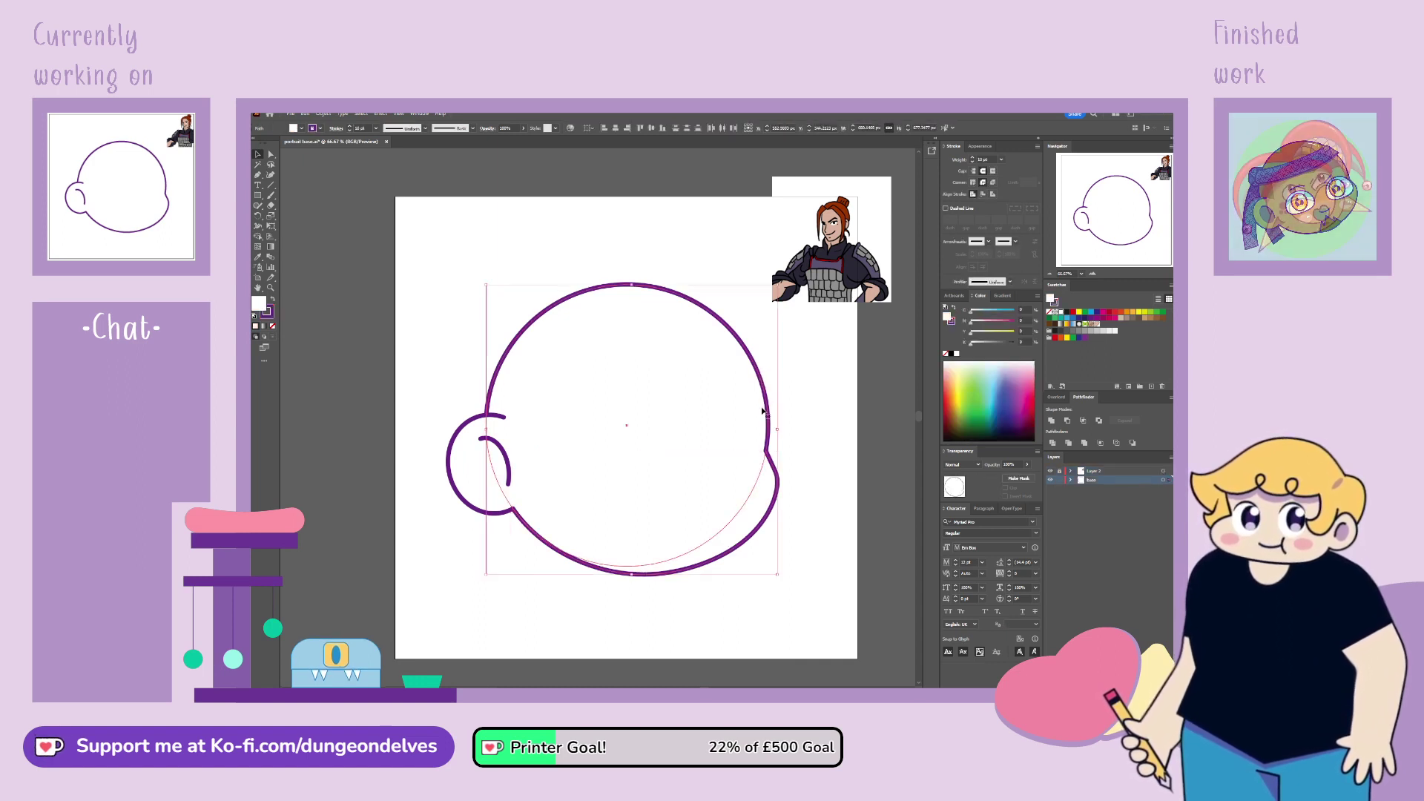
pyautogui.click(1098, 324)
pyautogui.click(468, 578)
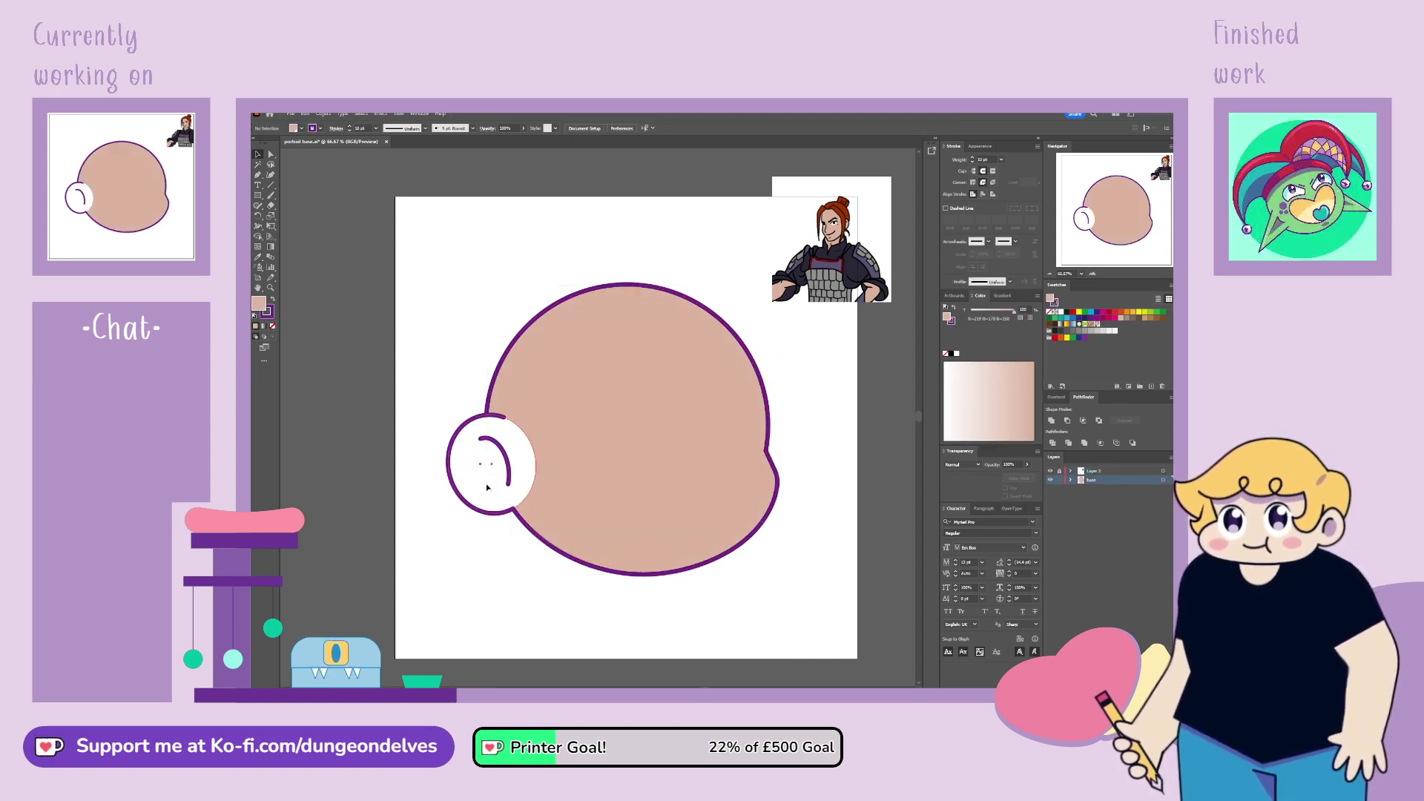
# Step: Fill the ellipse inside the ear group with the saved skin-tone swatch and leave the group
pyautogui.click(488, 490)
pyautogui.doubleClick(487, 489)
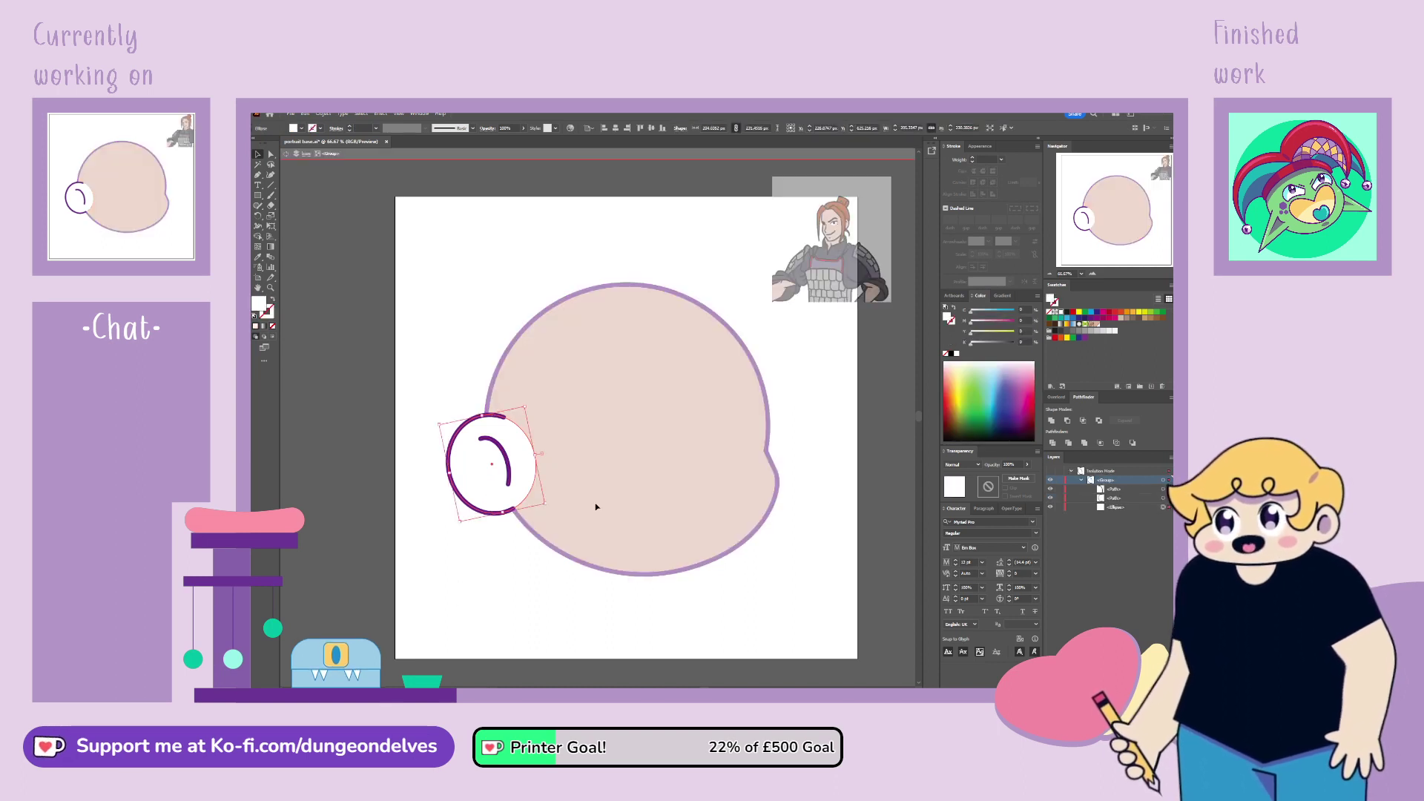
pyautogui.click(1096, 328)
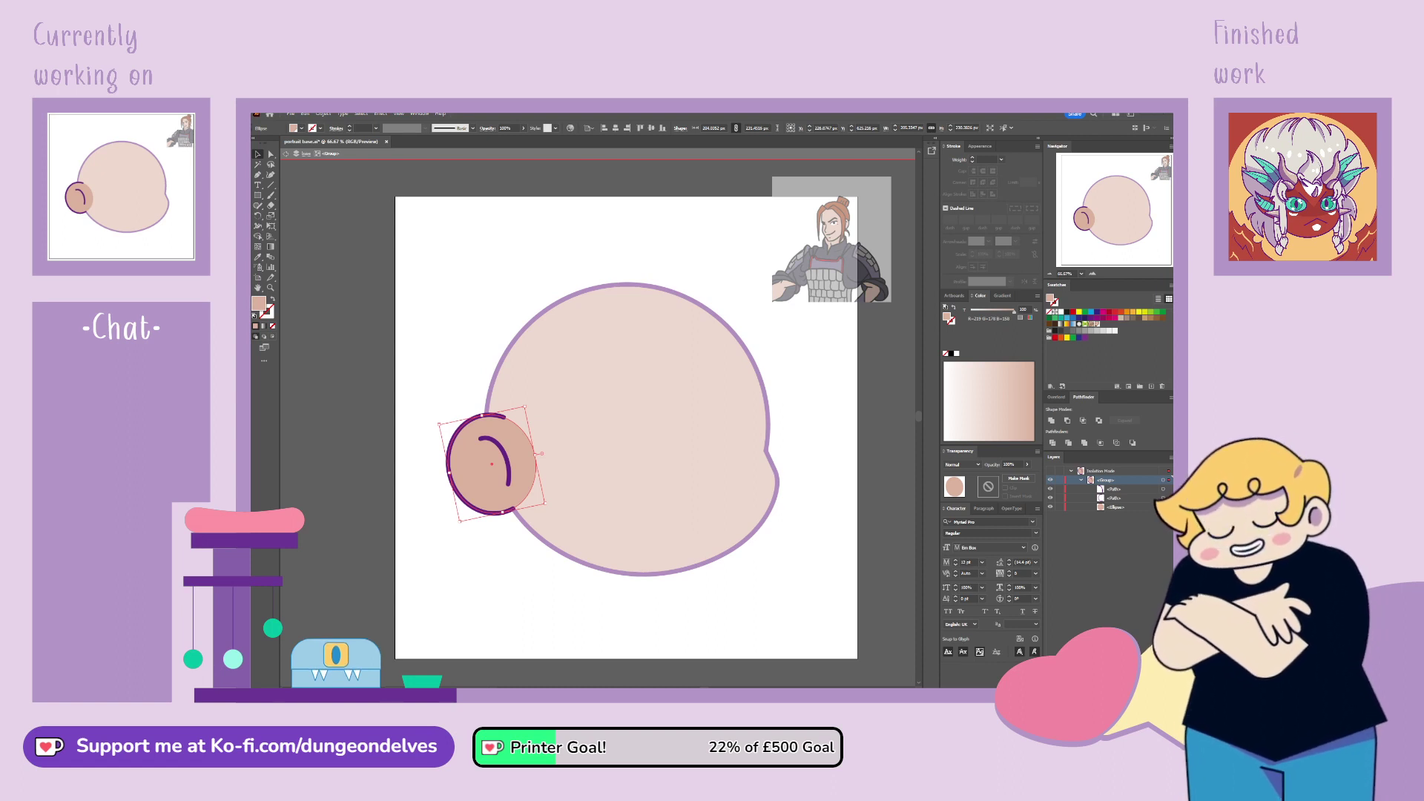
pyautogui.click(470, 600)
pyautogui.doubleClick(651, 649)
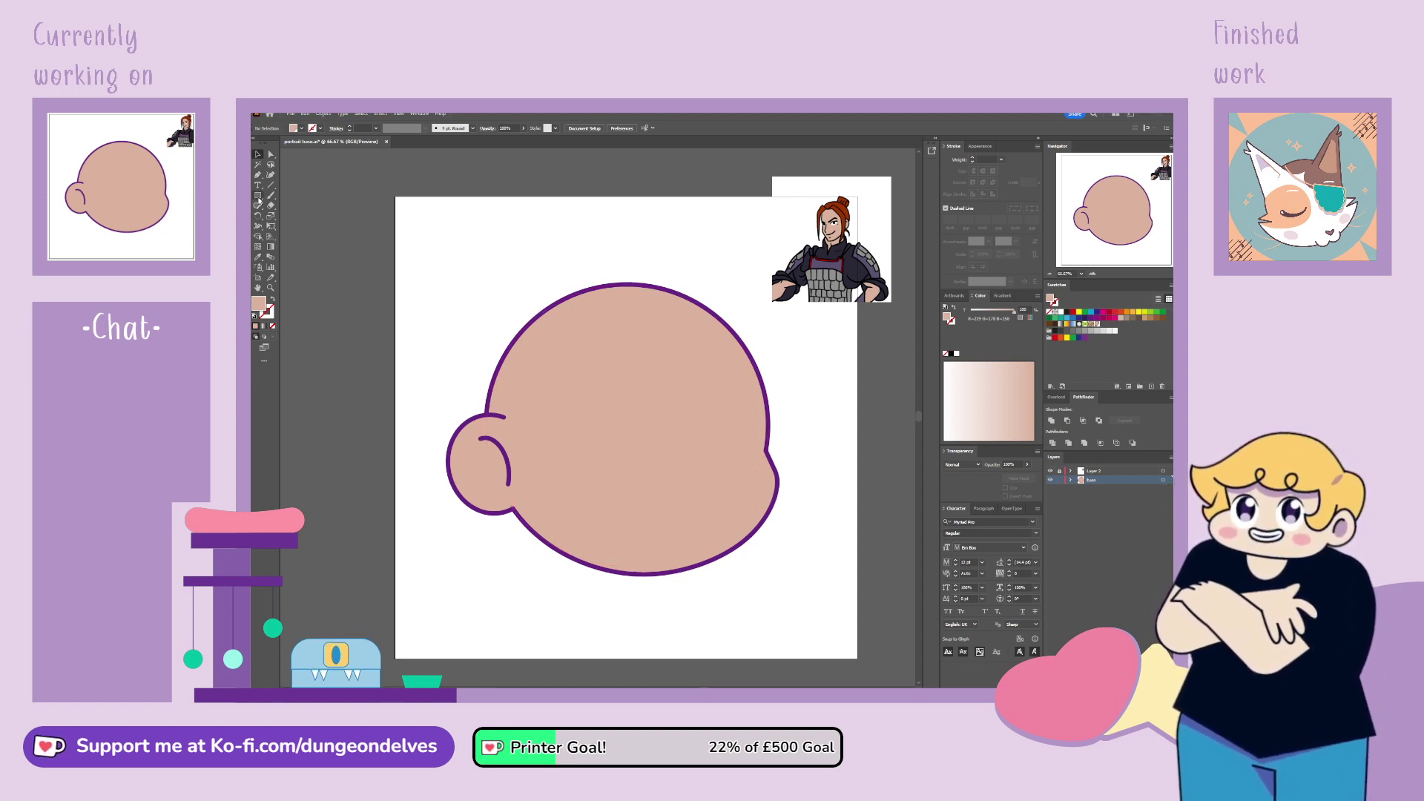
# Step: Draw an ellipse for the eye beside the ear, copy the head's purple outline style onto it and fill it white
pyautogui.moveTo(259, 196); pyautogui.dragTo(288, 215)
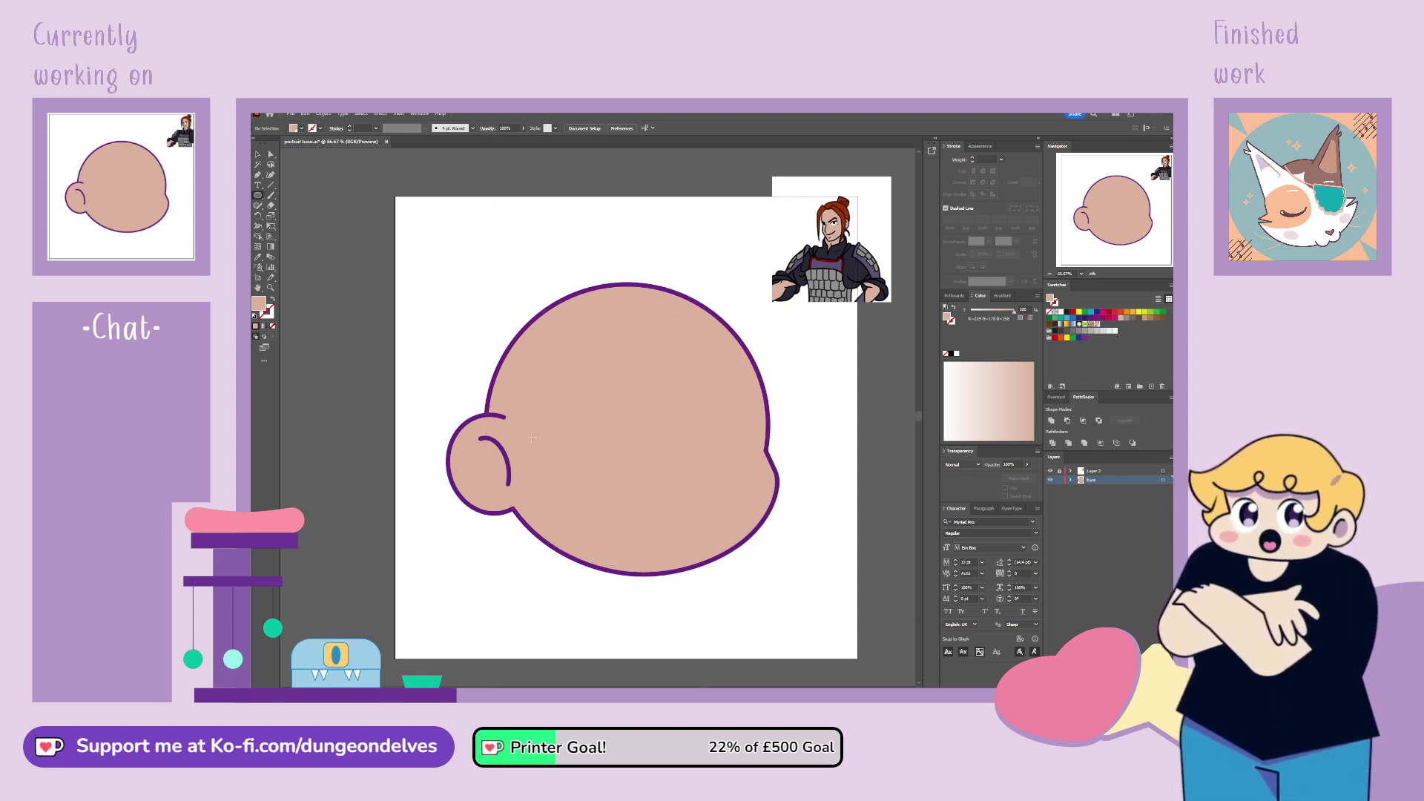
pyautogui.moveTo(547, 401); pyautogui.dragTo(650, 491)
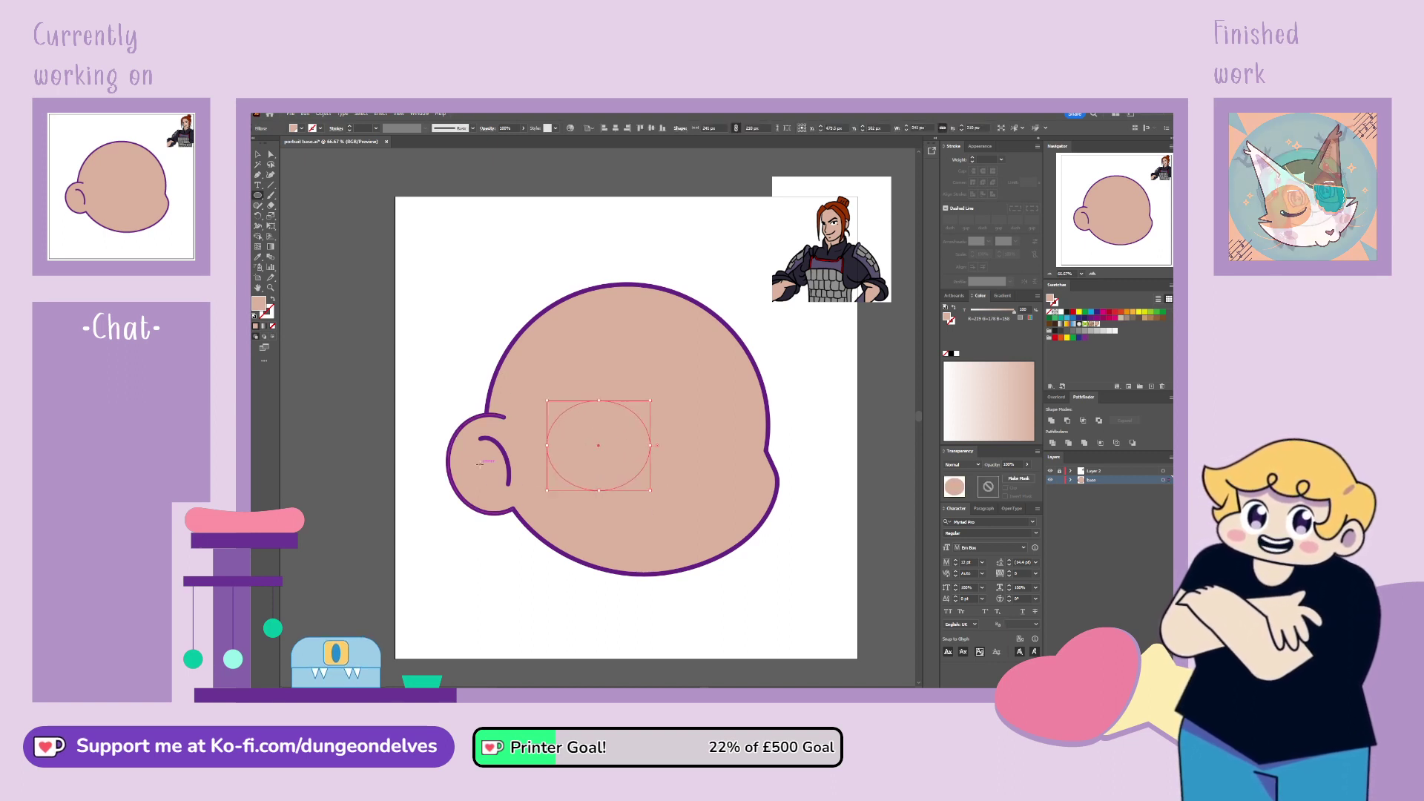
pyautogui.click(615, 330)
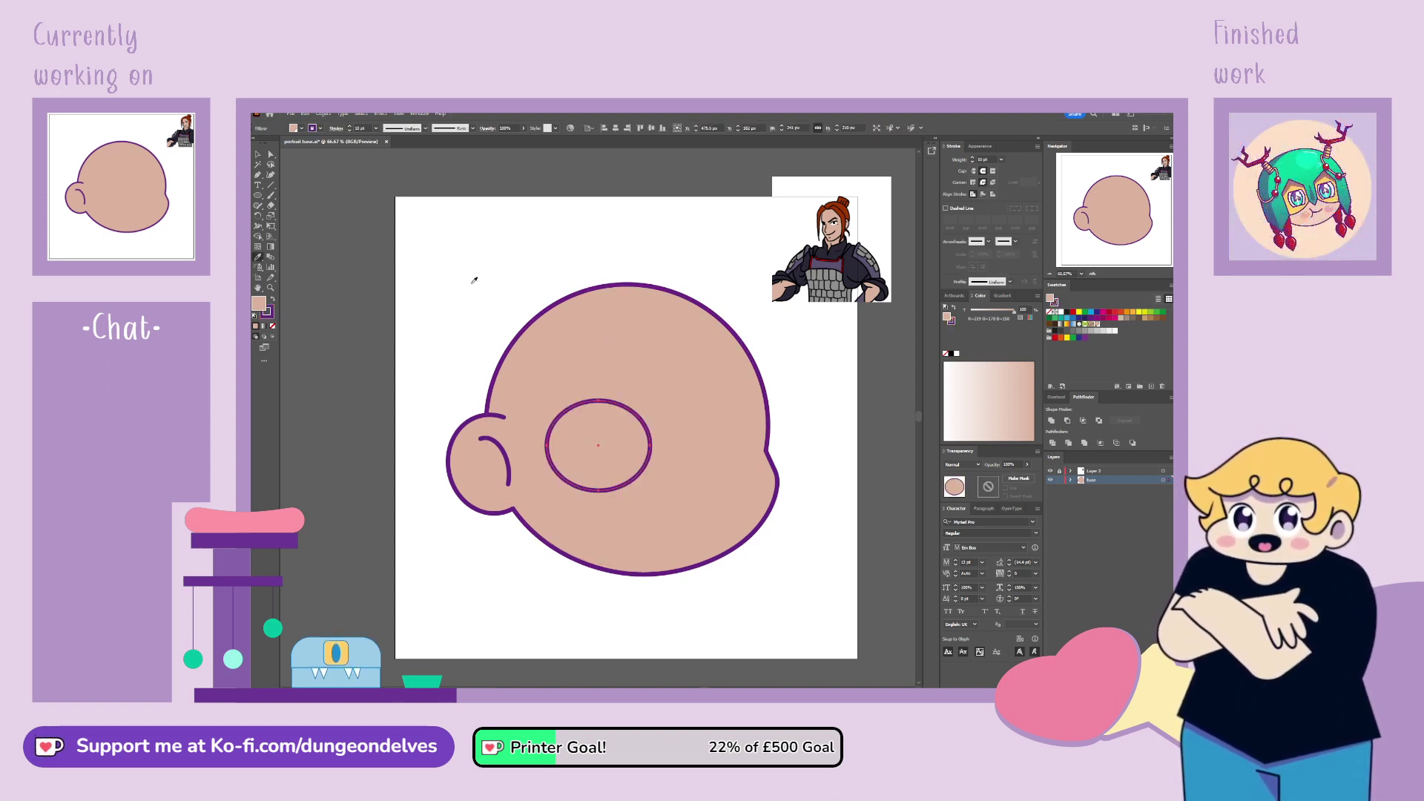
pyautogui.click(1059, 312)
# Step: Reshape the white eye ellipse by pulling its upper-left curve outward and raising and flattening its lower edge
pyautogui.press('a')
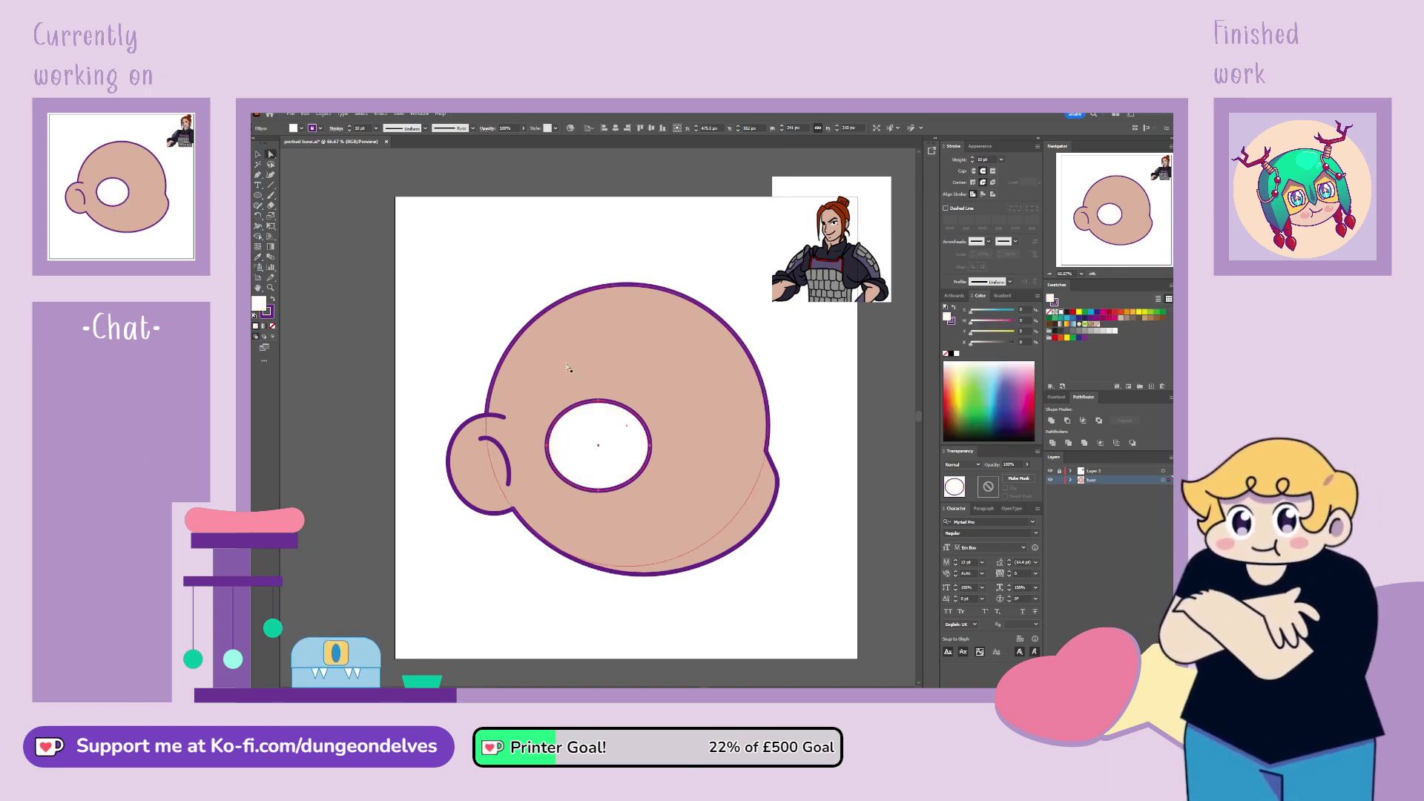
pyautogui.click(569, 405)
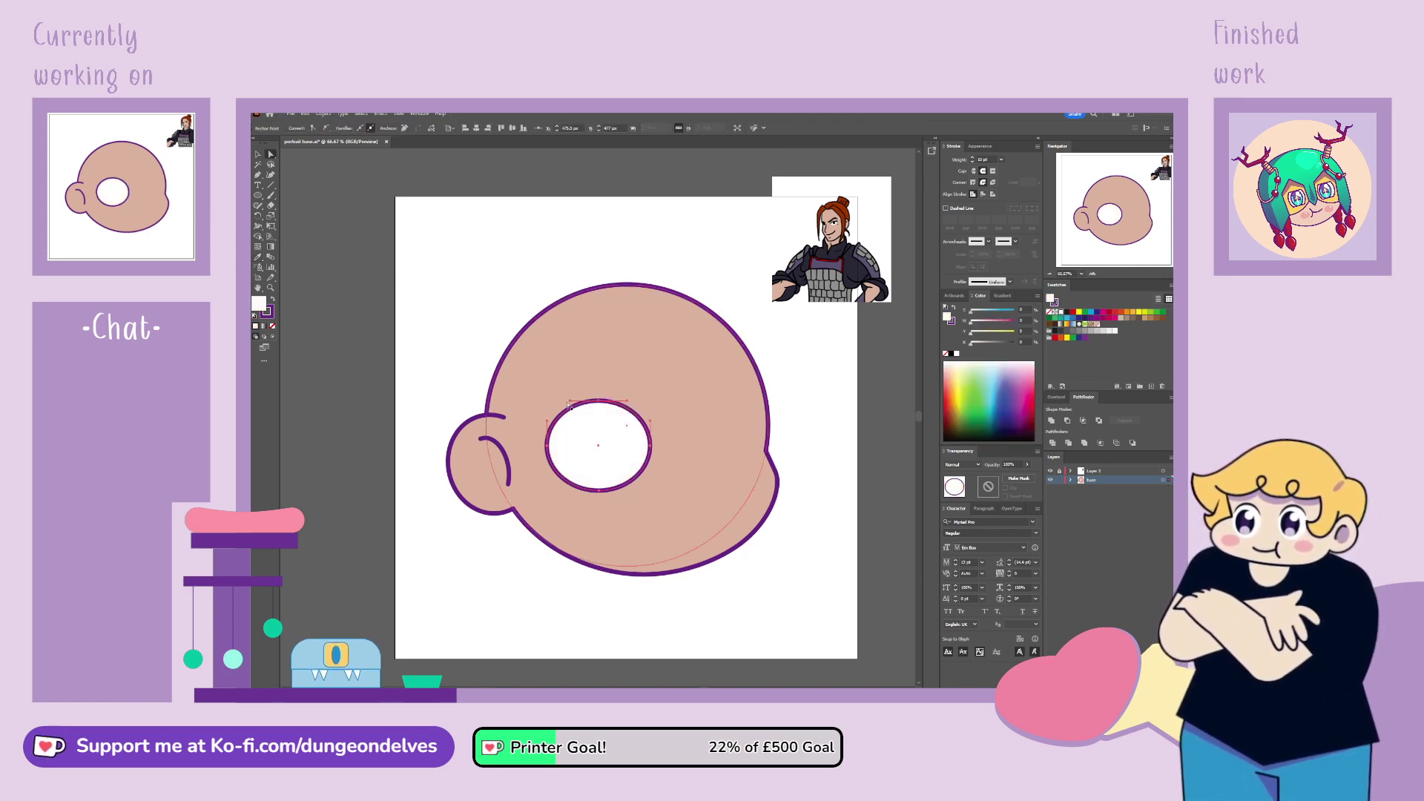
pyautogui.moveTo(570, 401); pyautogui.dragTo(548, 395)
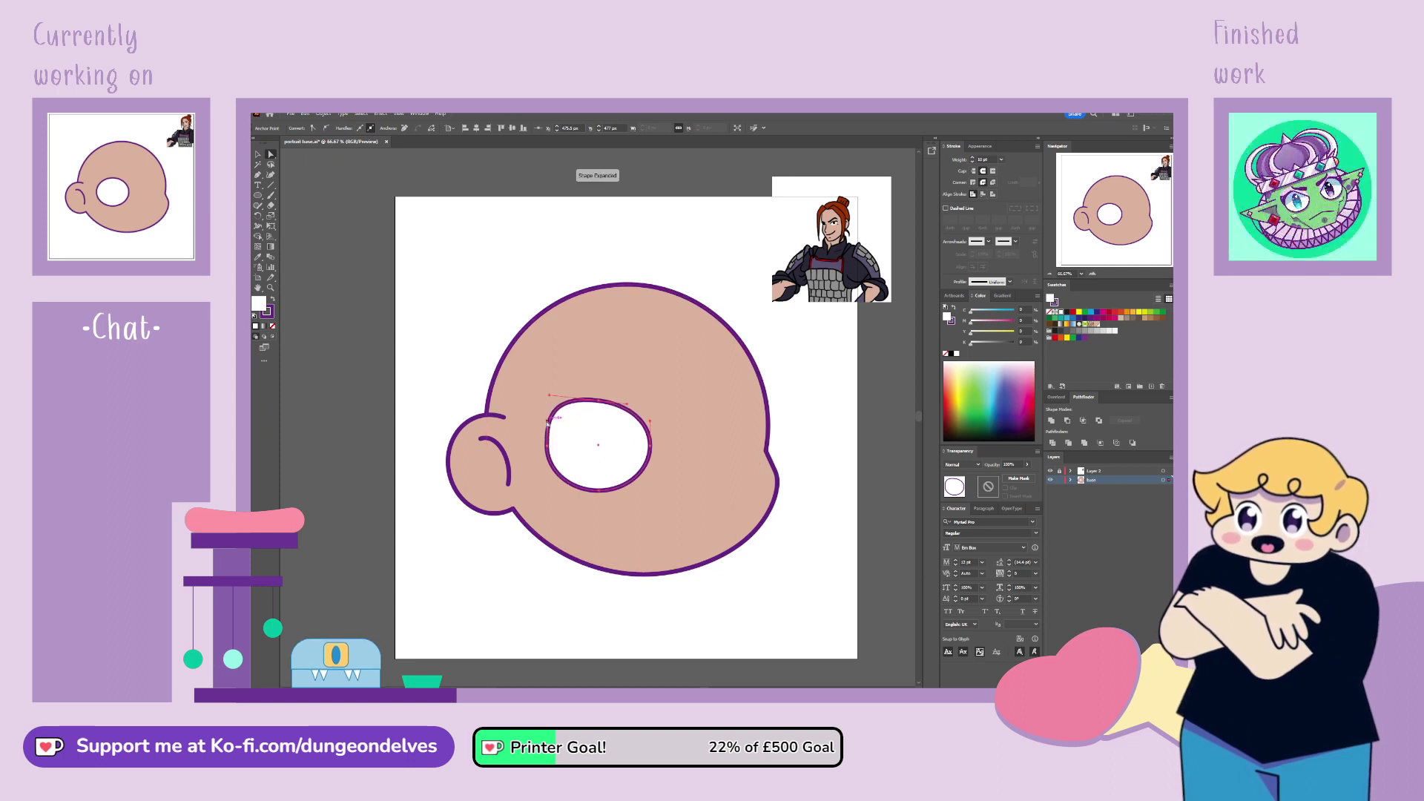
pyautogui.click(542, 421)
pyautogui.moveTo(540, 417); pyautogui.dragTo(541, 416)
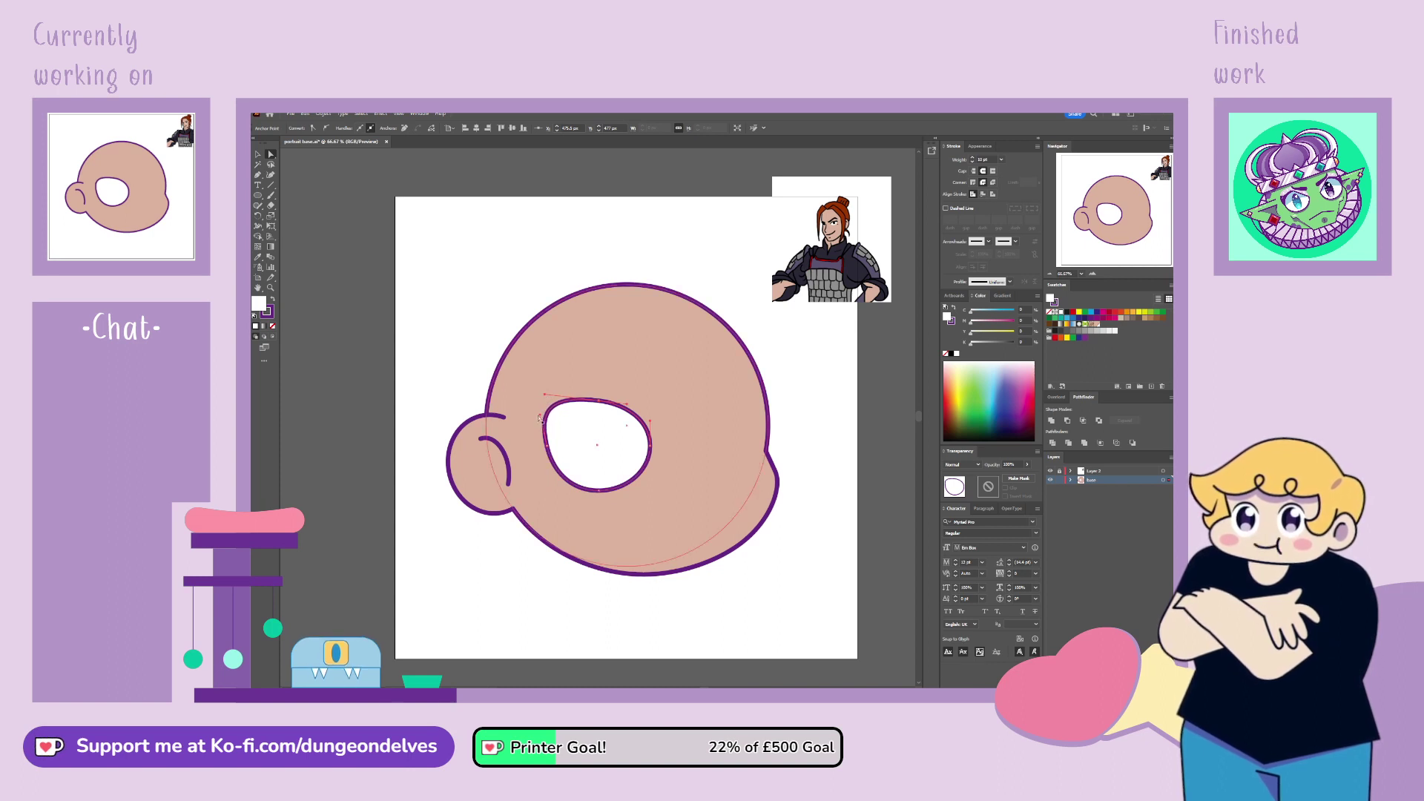
pyautogui.moveTo(540, 416); pyautogui.dragTo(536, 410)
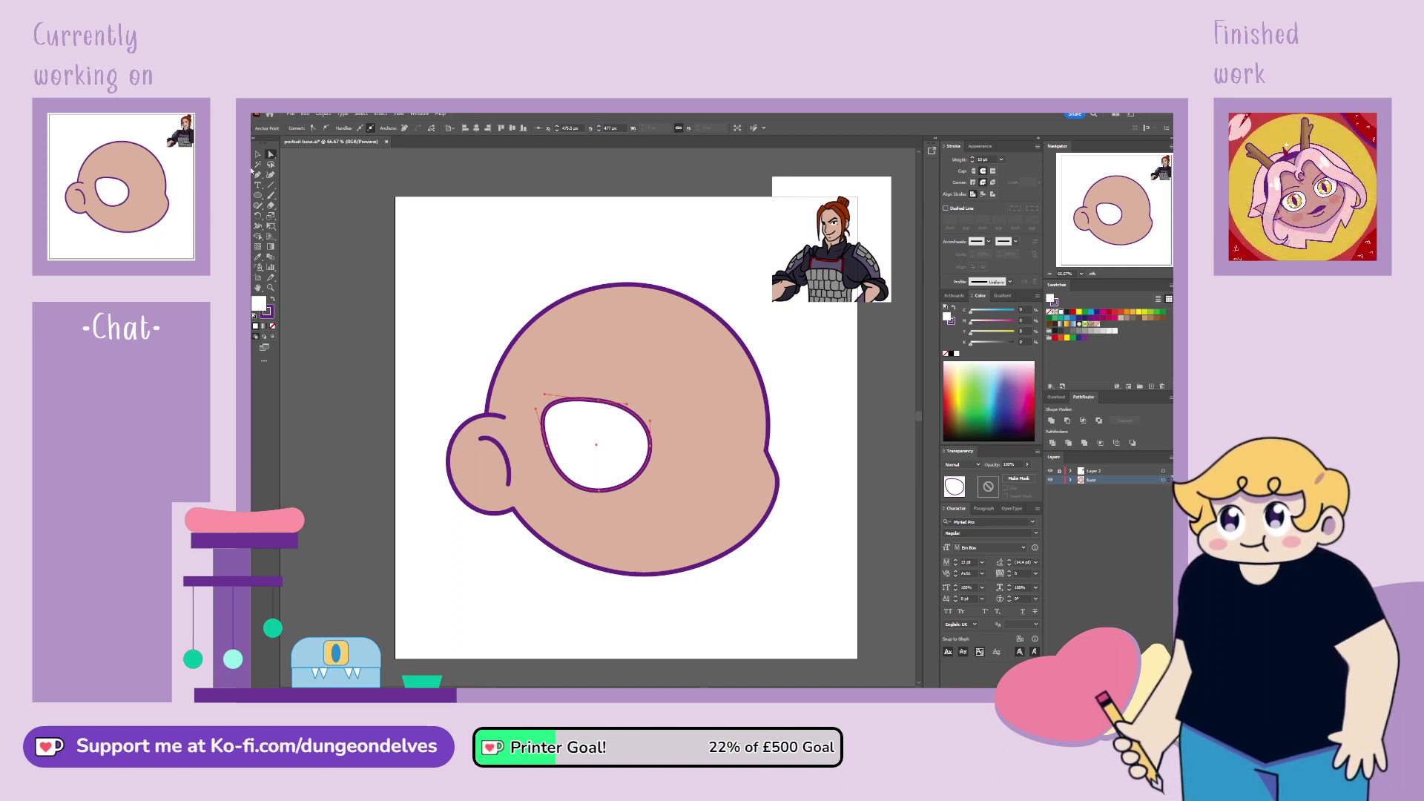
pyautogui.moveTo(598, 491); pyautogui.dragTo(599, 488)
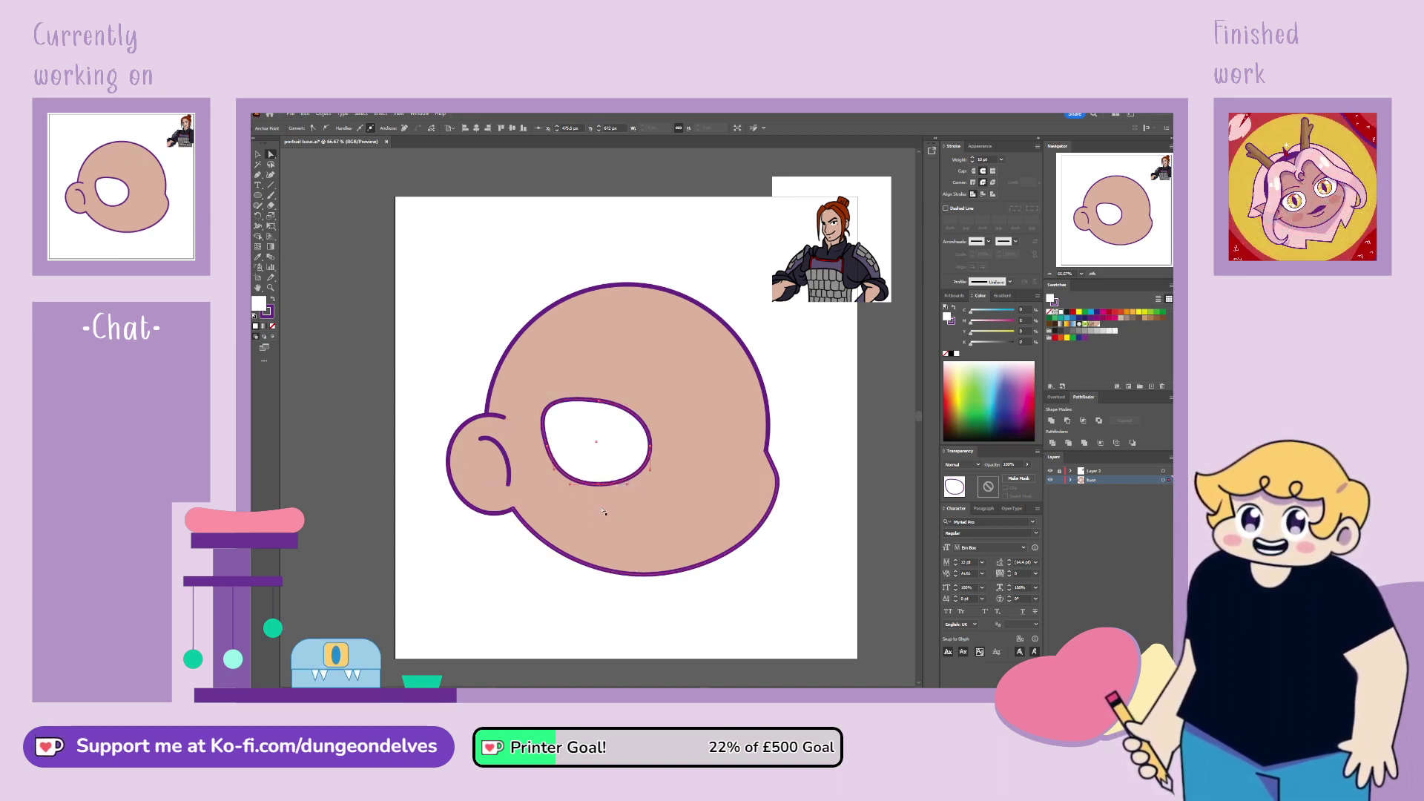
pyautogui.click(548, 446)
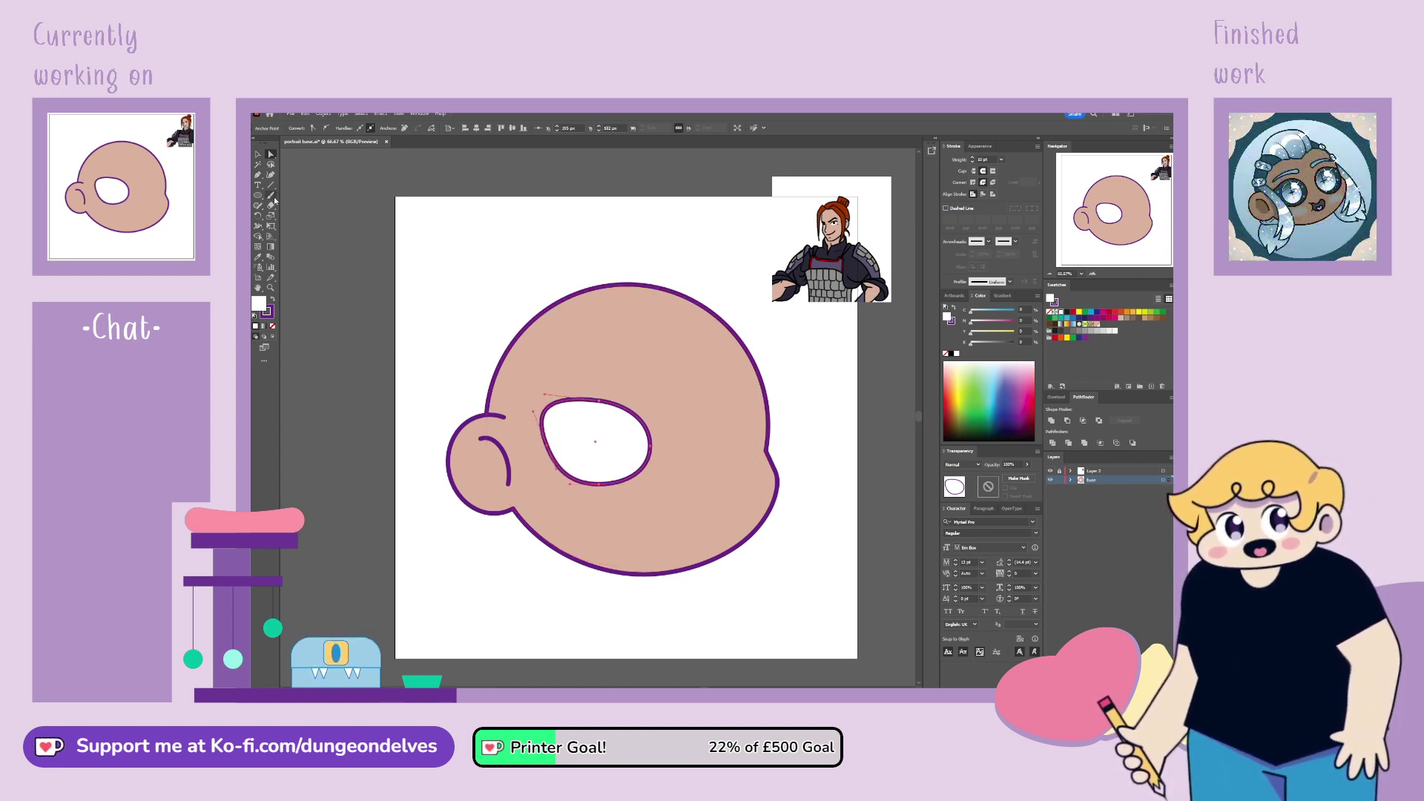
pyautogui.click(259, 156)
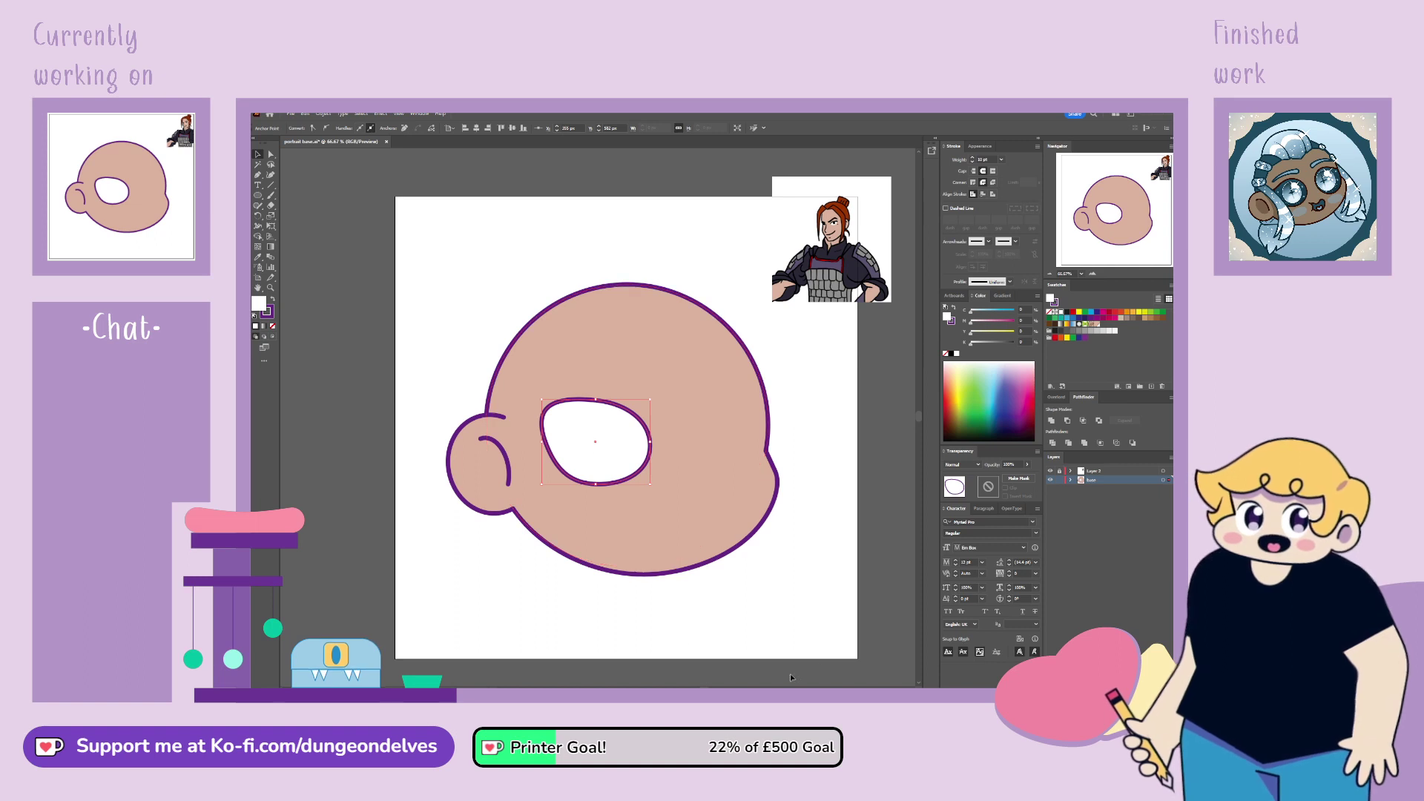
pyautogui.click(520, 599)
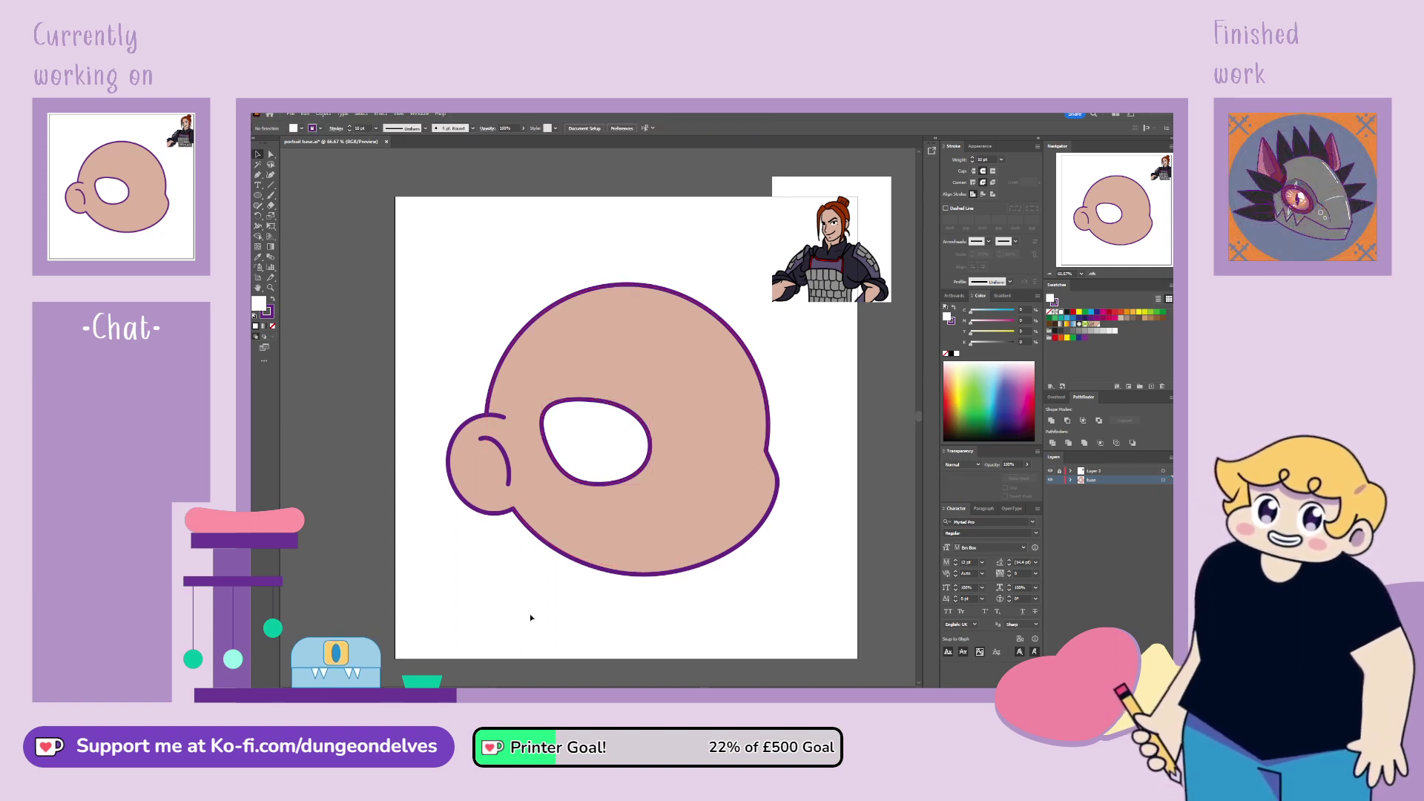
# Step: Duplicate the white eye path within its layer, placing the copy directly beside the original in the stacking order
pyautogui.click(600, 484)
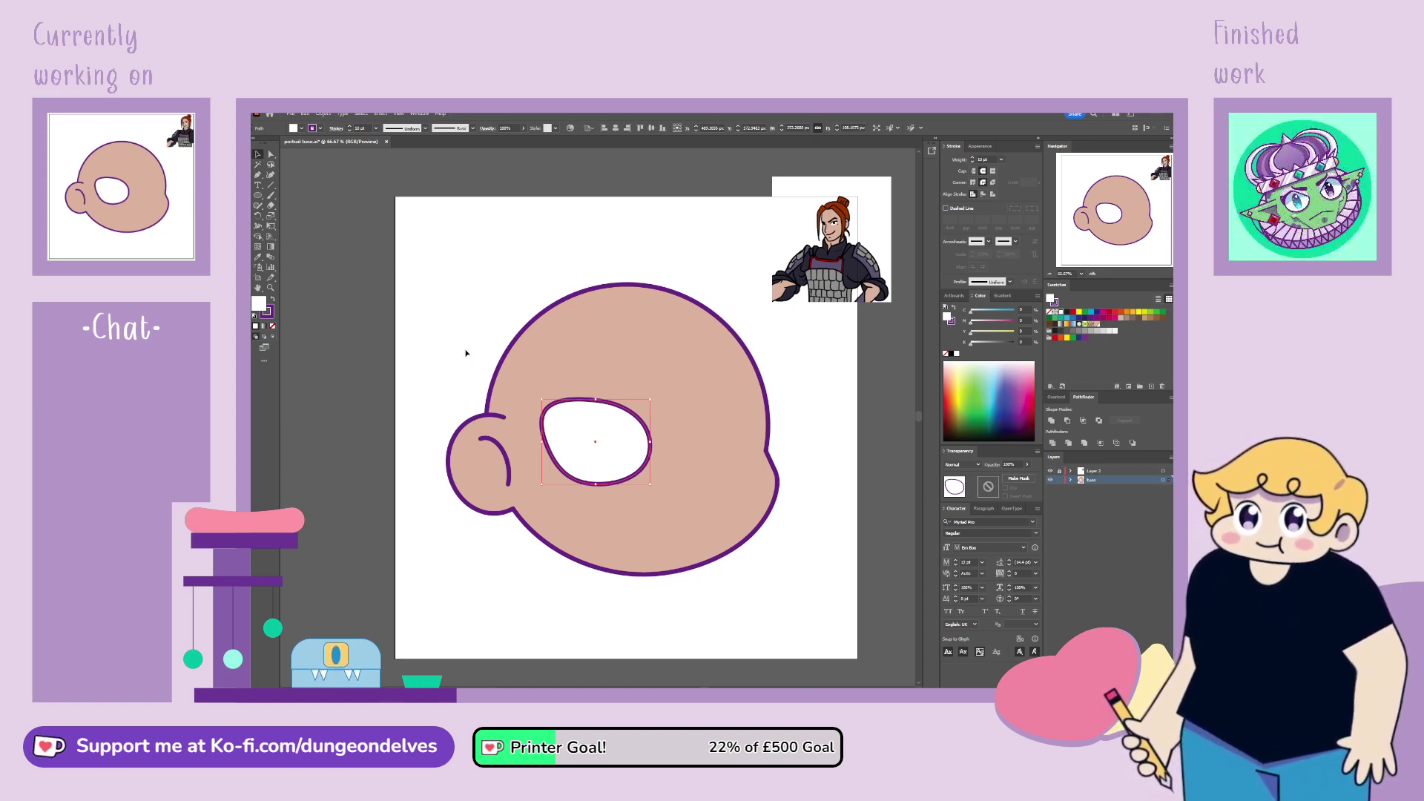
pyautogui.click(1070, 480)
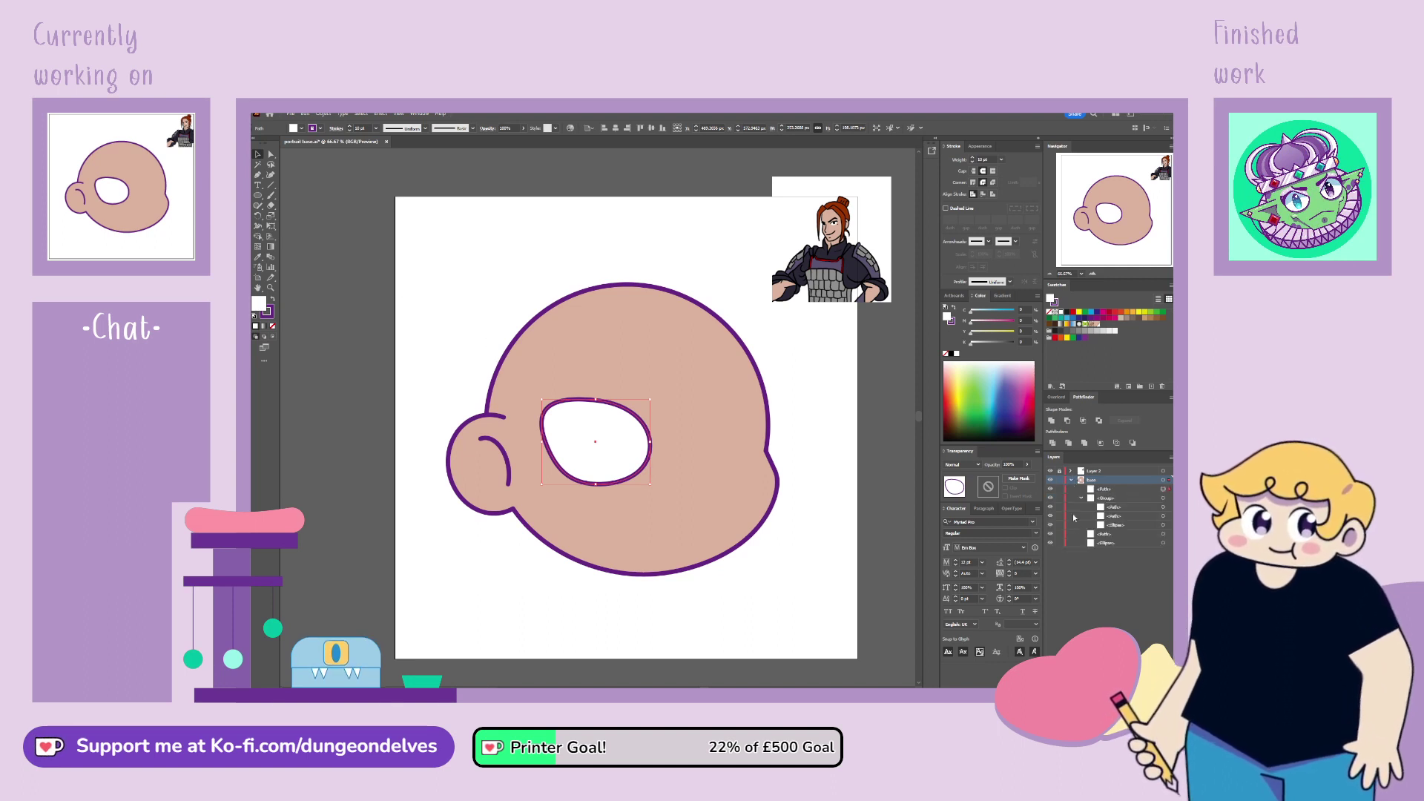
pyautogui.click(1081, 498)
pyautogui.click(1105, 488)
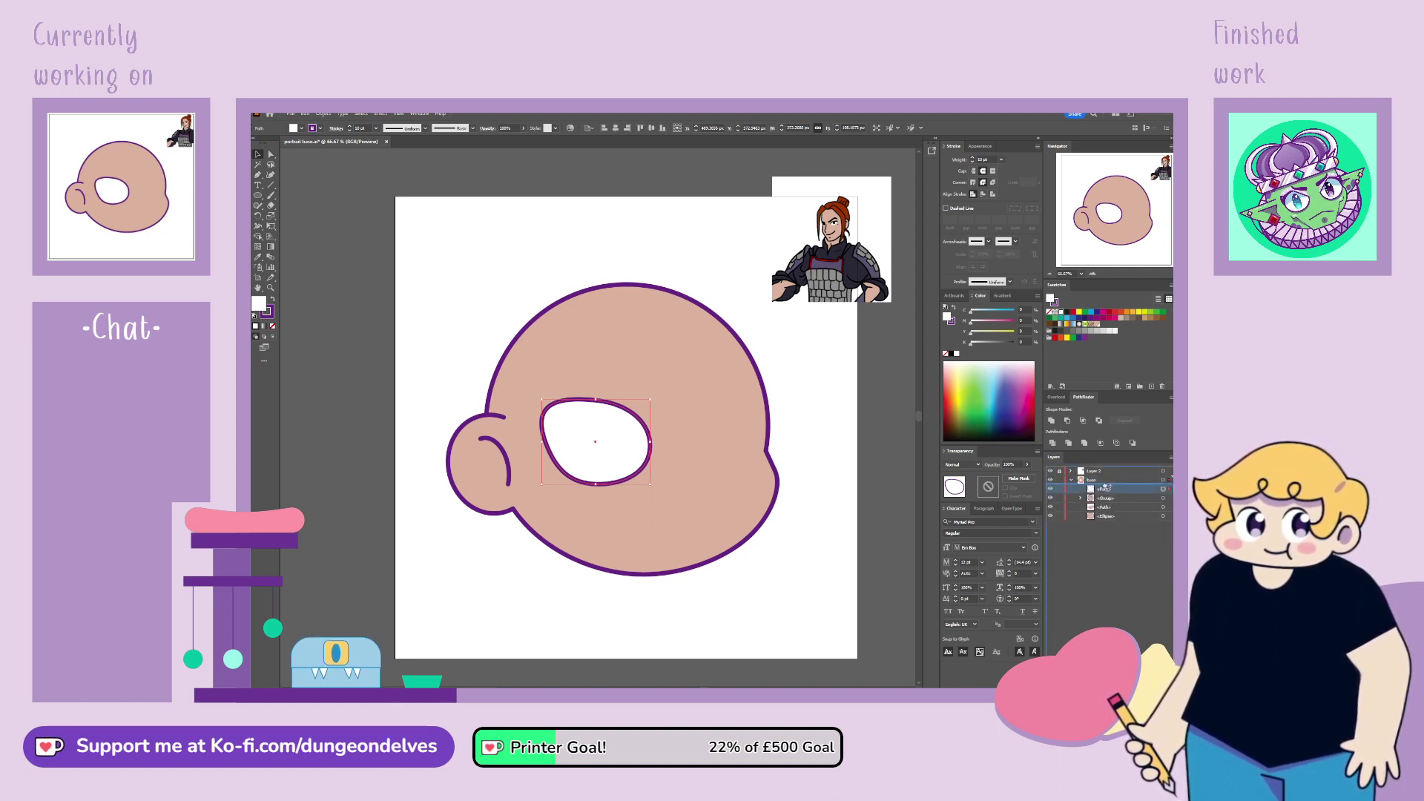
pyautogui.moveTo(1104, 486); pyautogui.dragTo(1105, 485)
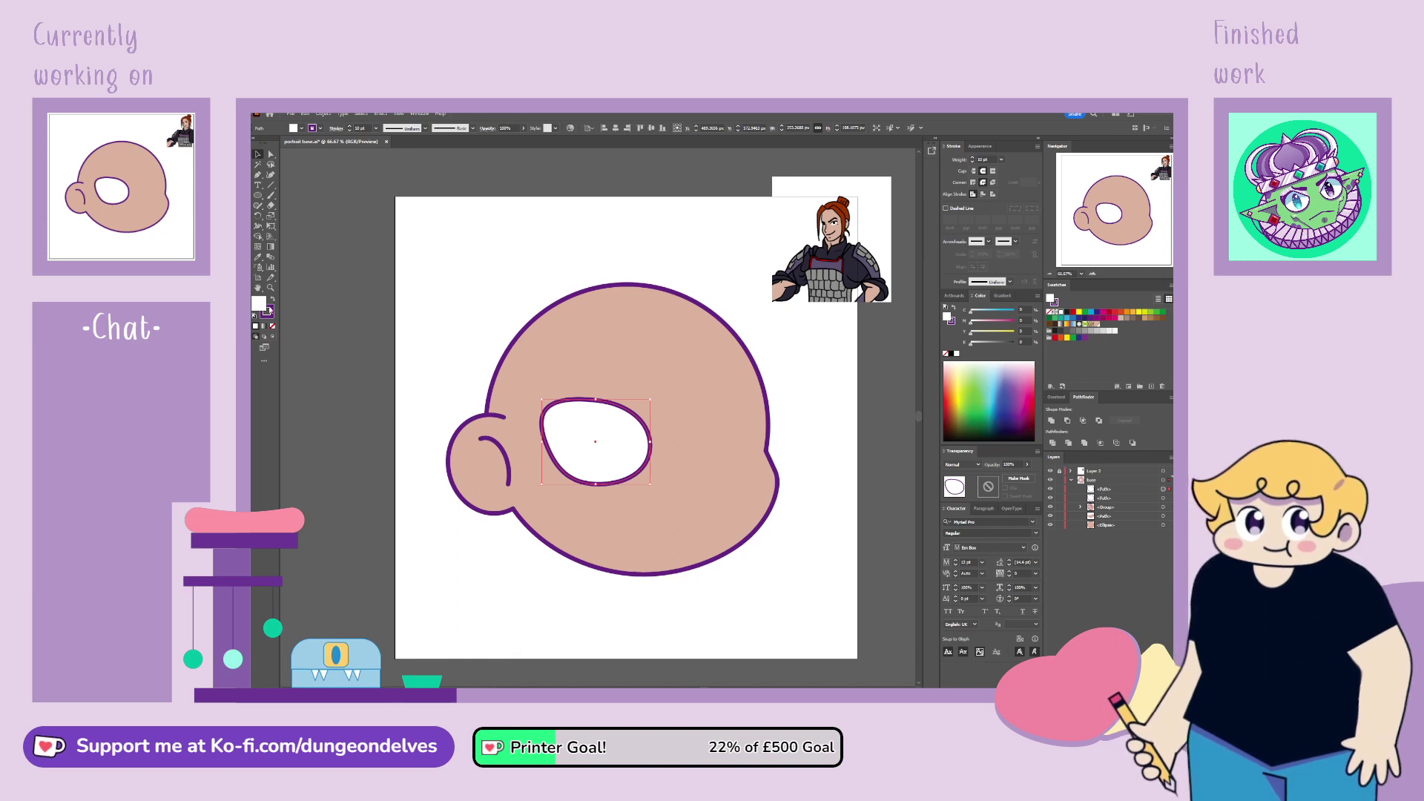
# Step: Remove the fill from the upper eye path and the stroke from the lower one, and lock the lower white shape
pyautogui.click(272, 325)
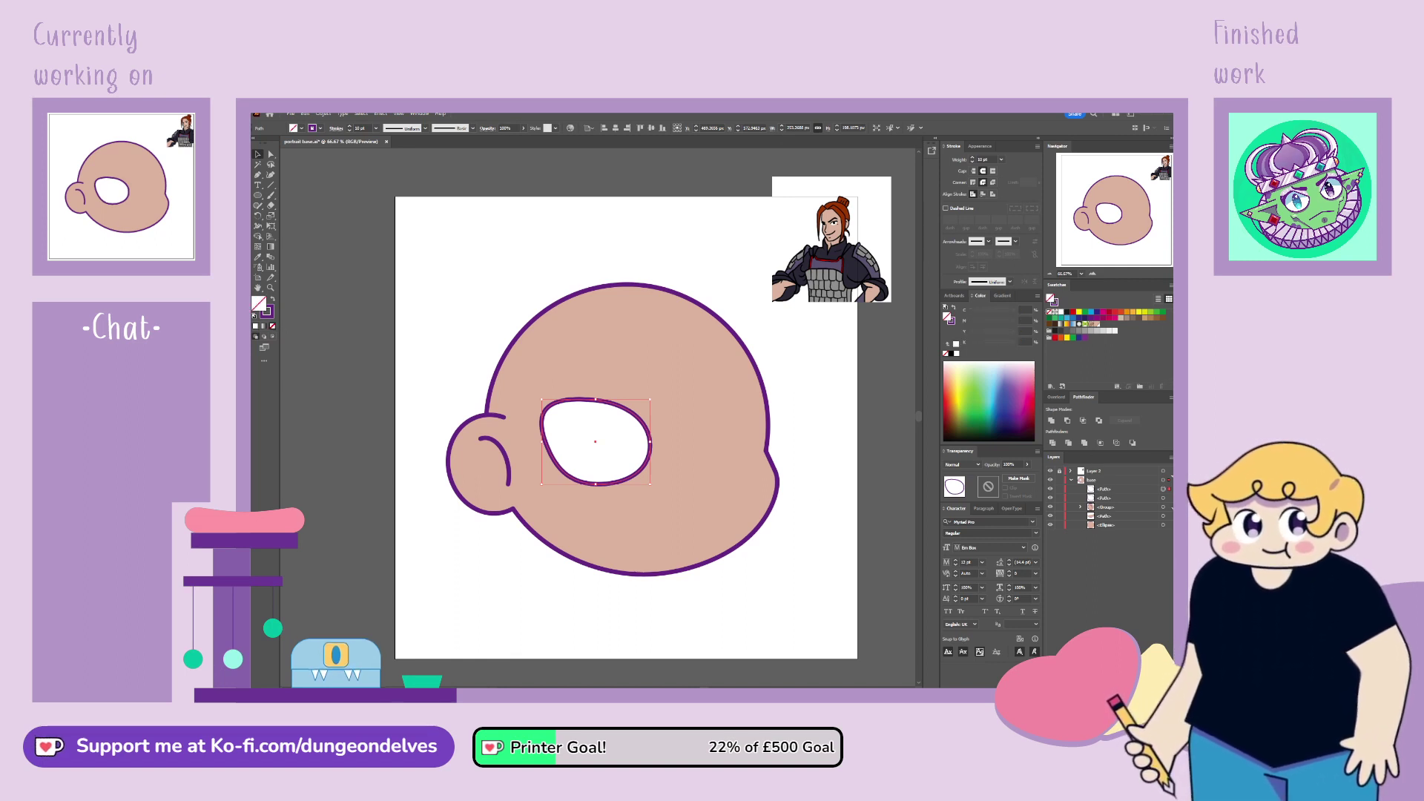
pyautogui.click(1163, 498)
pyautogui.click(266, 311)
pyautogui.click(272, 326)
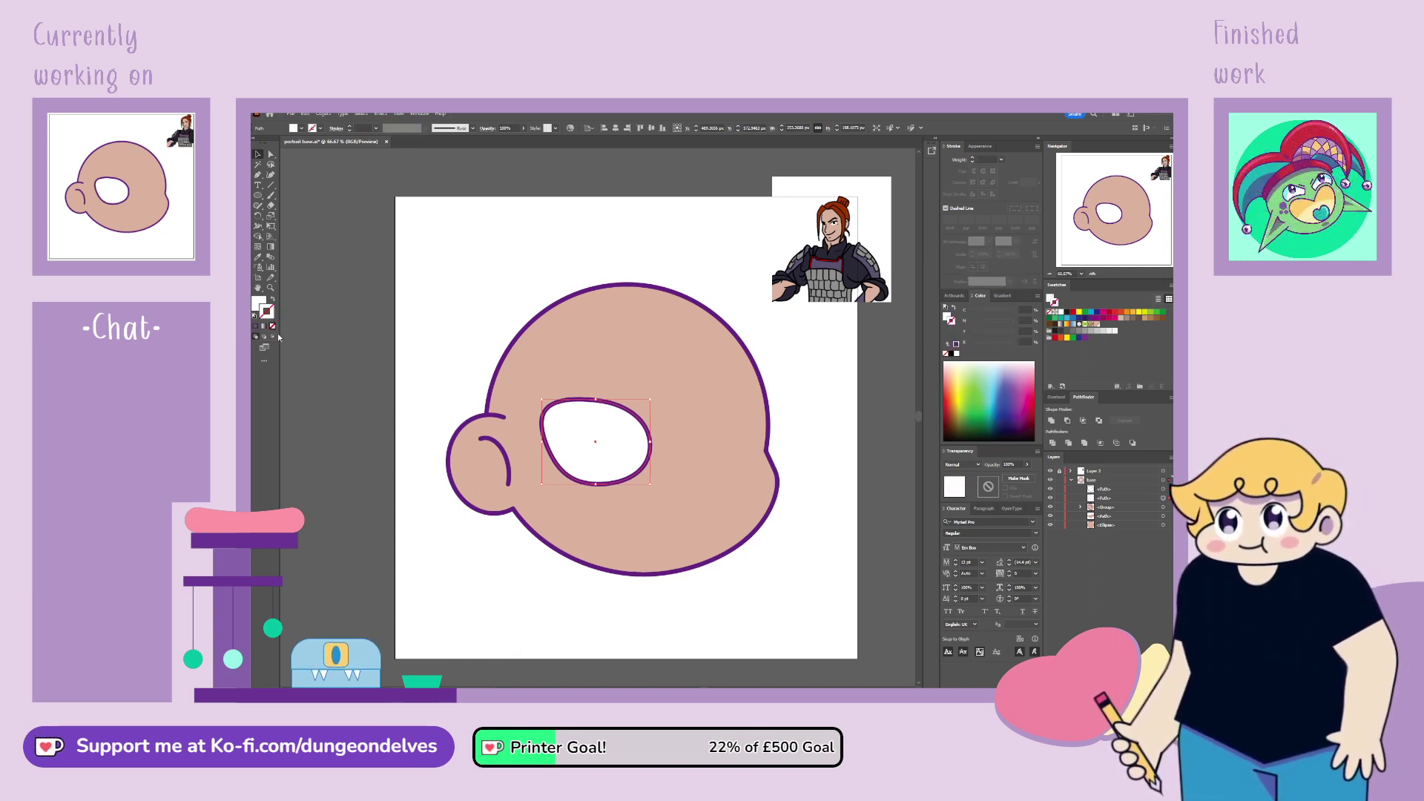
pyautogui.click(868, 597)
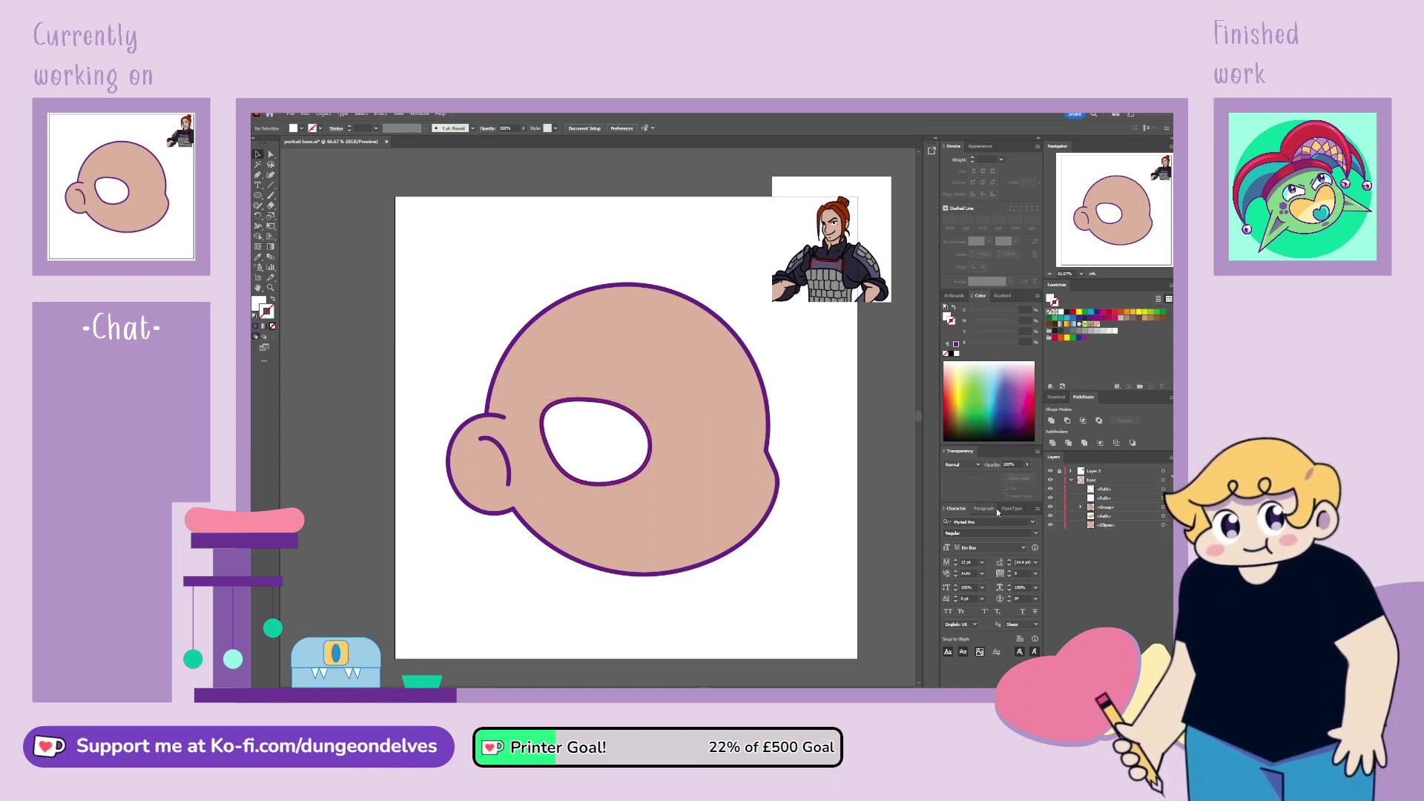
pyautogui.click(1059, 498)
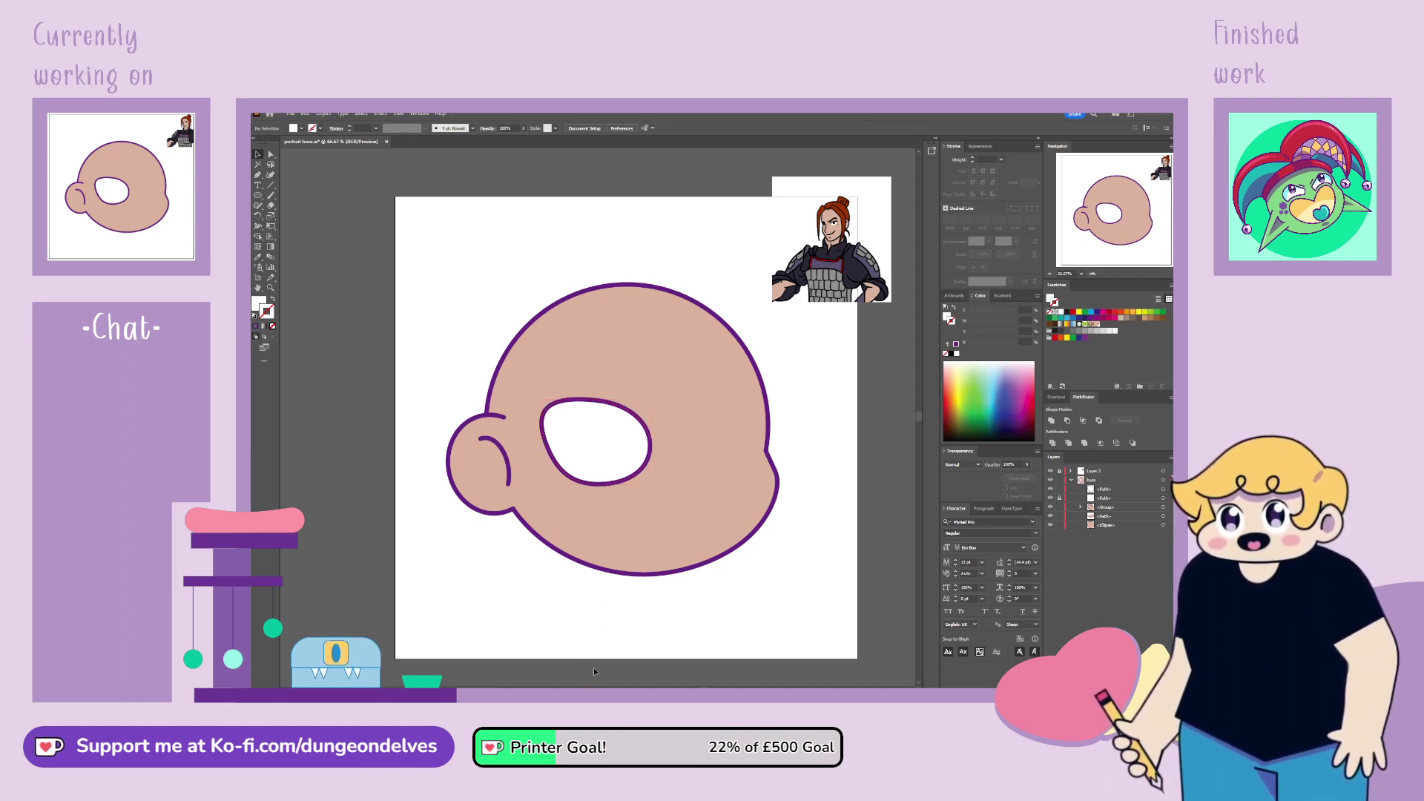
# Step: Add anchor points on the eye outline where the upper and lower lid lines end, two on each side of the eye
pyautogui.click(612, 485)
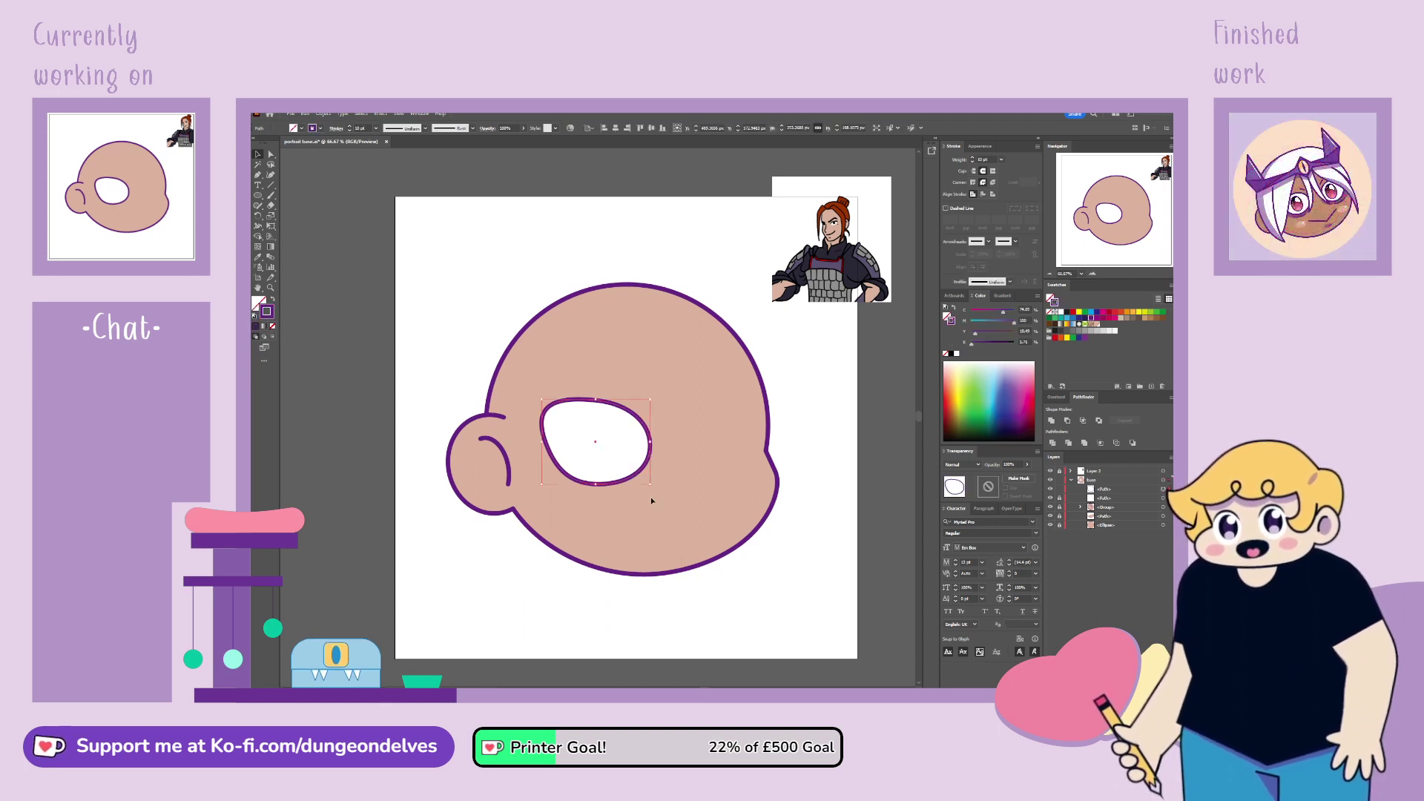
pyautogui.hotkey('ctrl', '=')
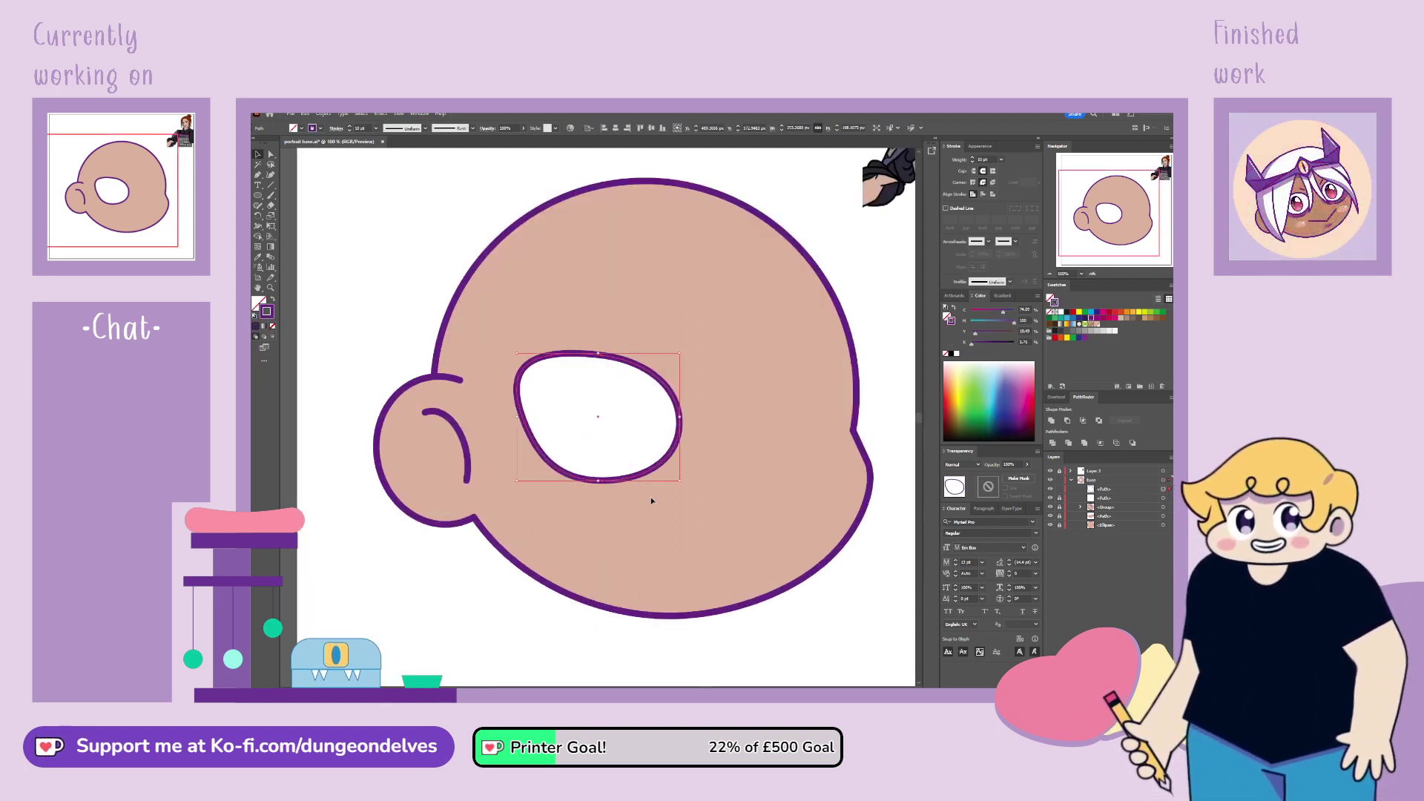
pyautogui.moveTo(1108, 215); pyautogui.dragTo(1122, 203)
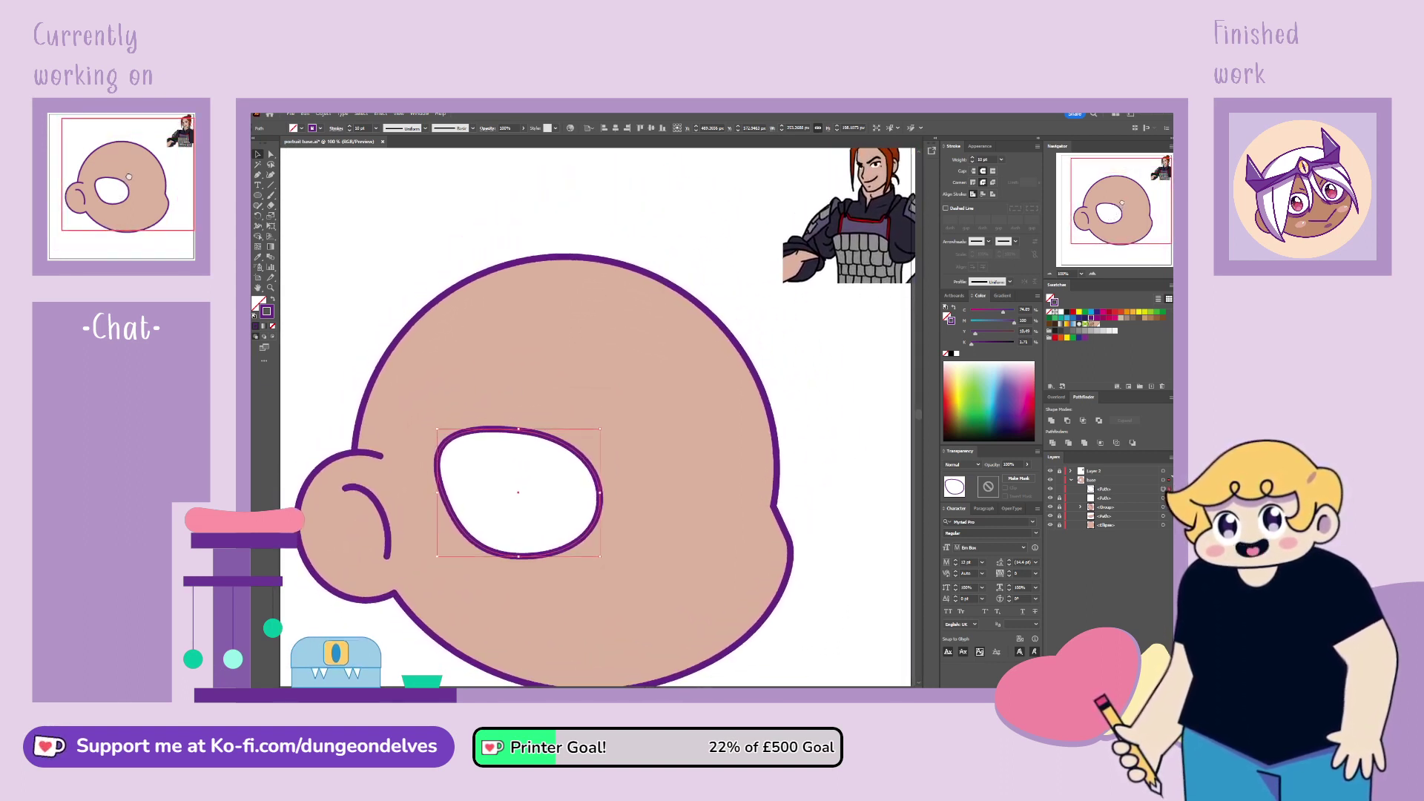
pyautogui.moveTo(572, 578); pyautogui.dragTo(575, 552)
pyautogui.press('p')
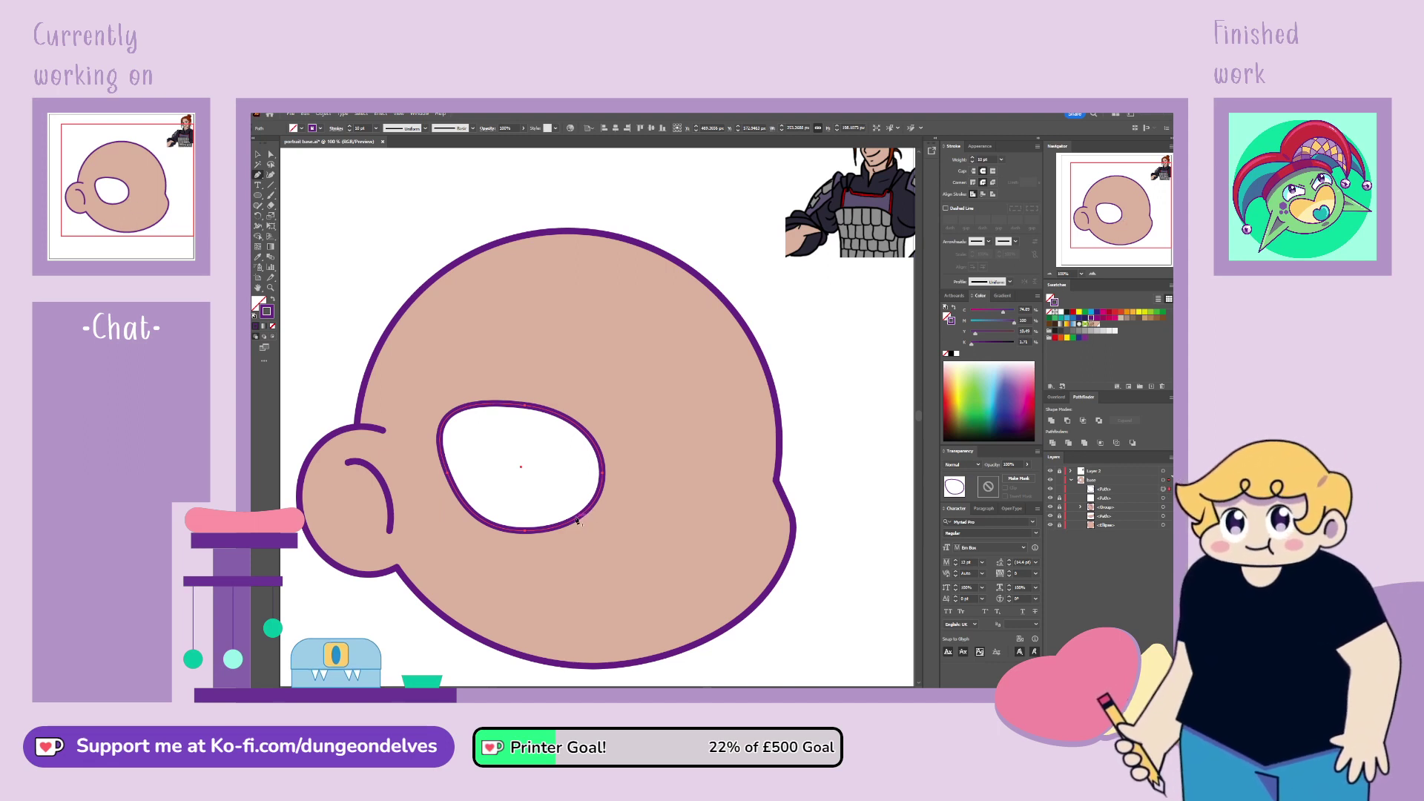
pyautogui.click(482, 522)
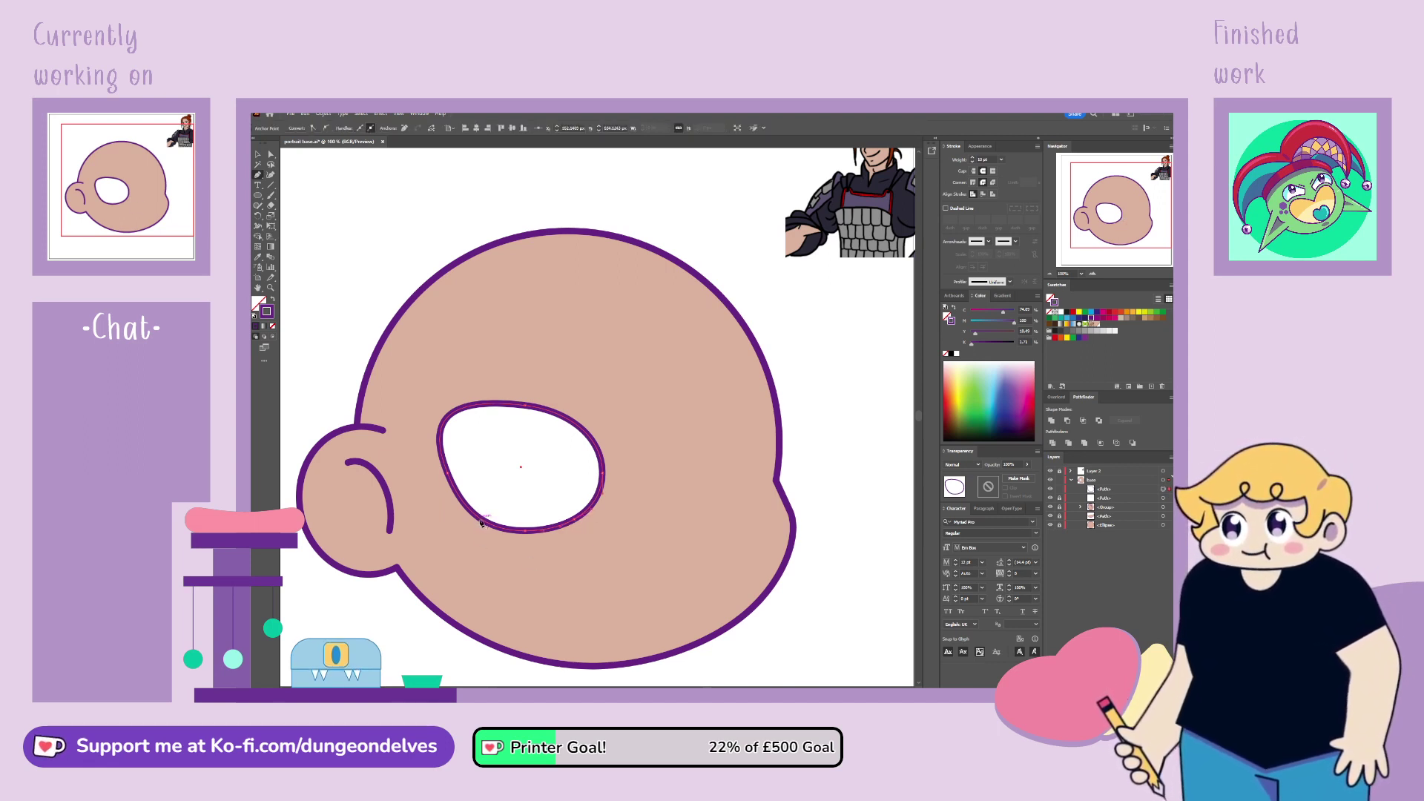
pyautogui.click(440, 439)
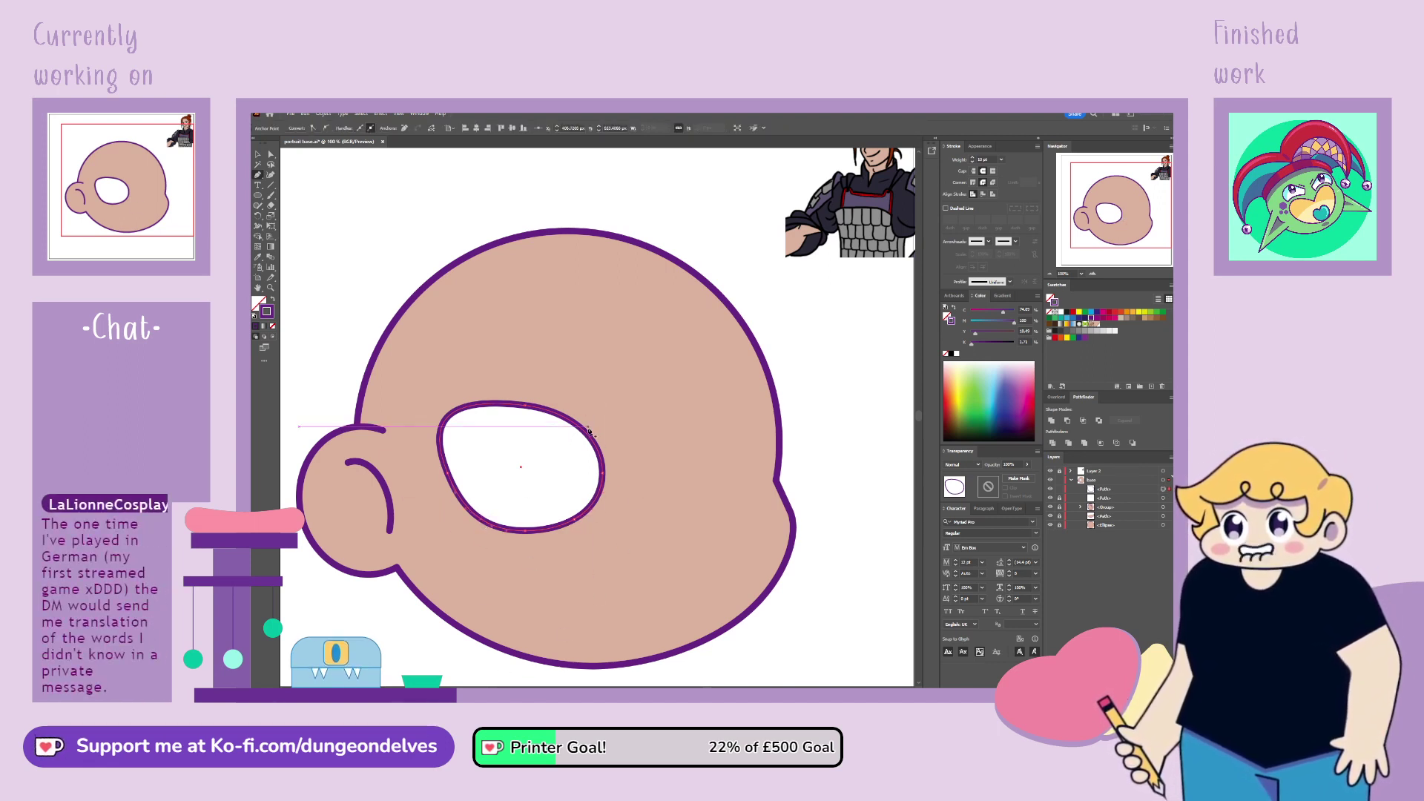
pyautogui.click(598, 451)
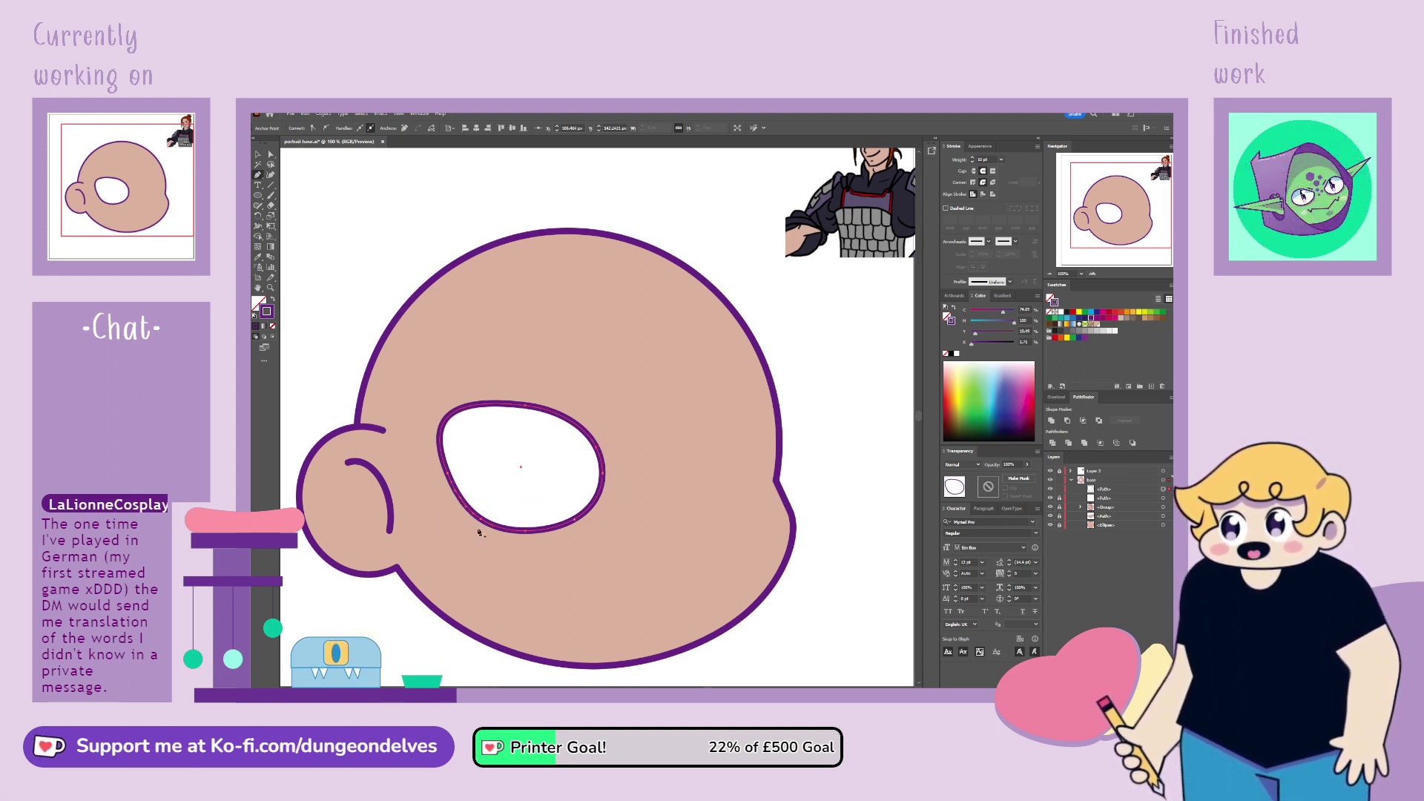
# Step: Delete the eye outline's lower-left and right-hand segments, leaving separate upper and lower lid lines
pyautogui.press('Delete')
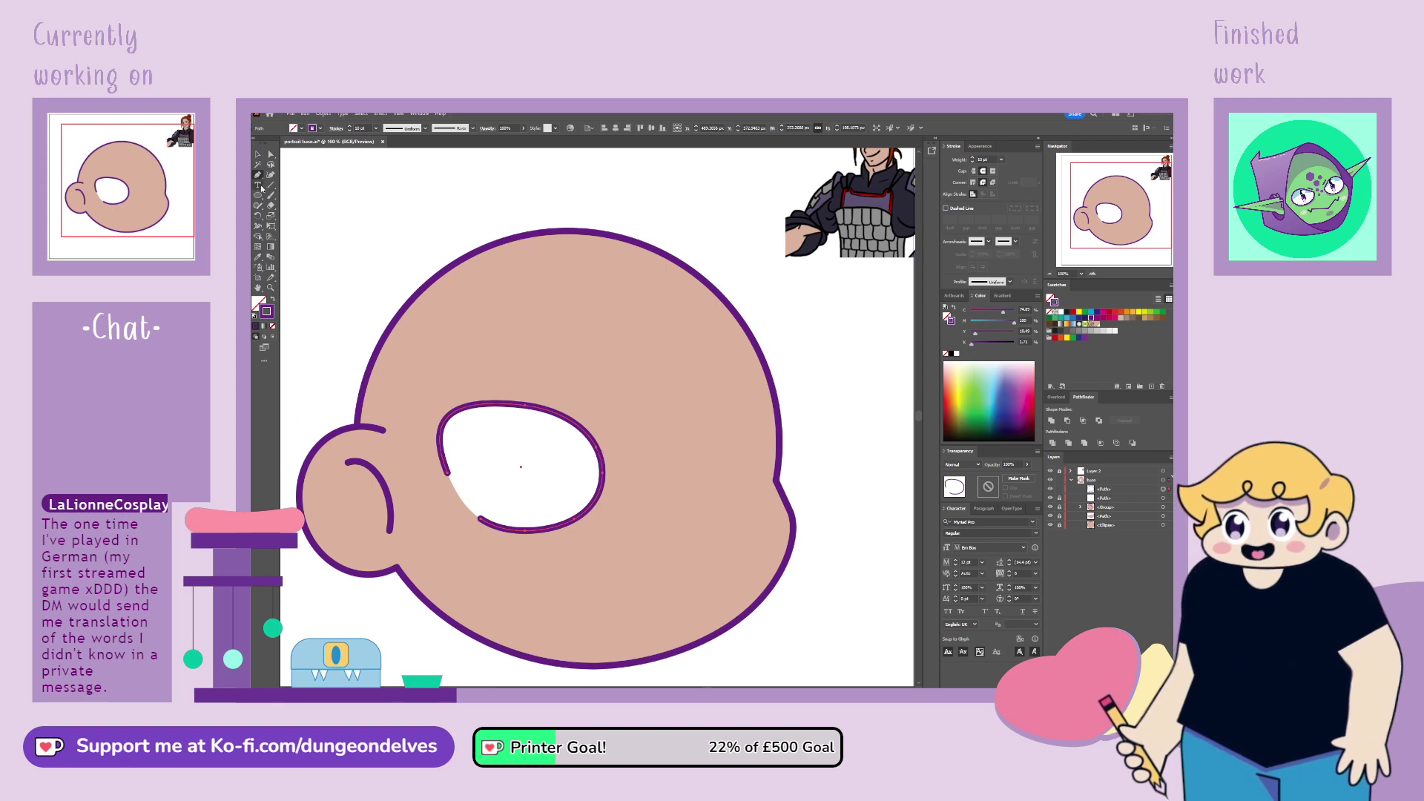
pyautogui.click(602, 475)
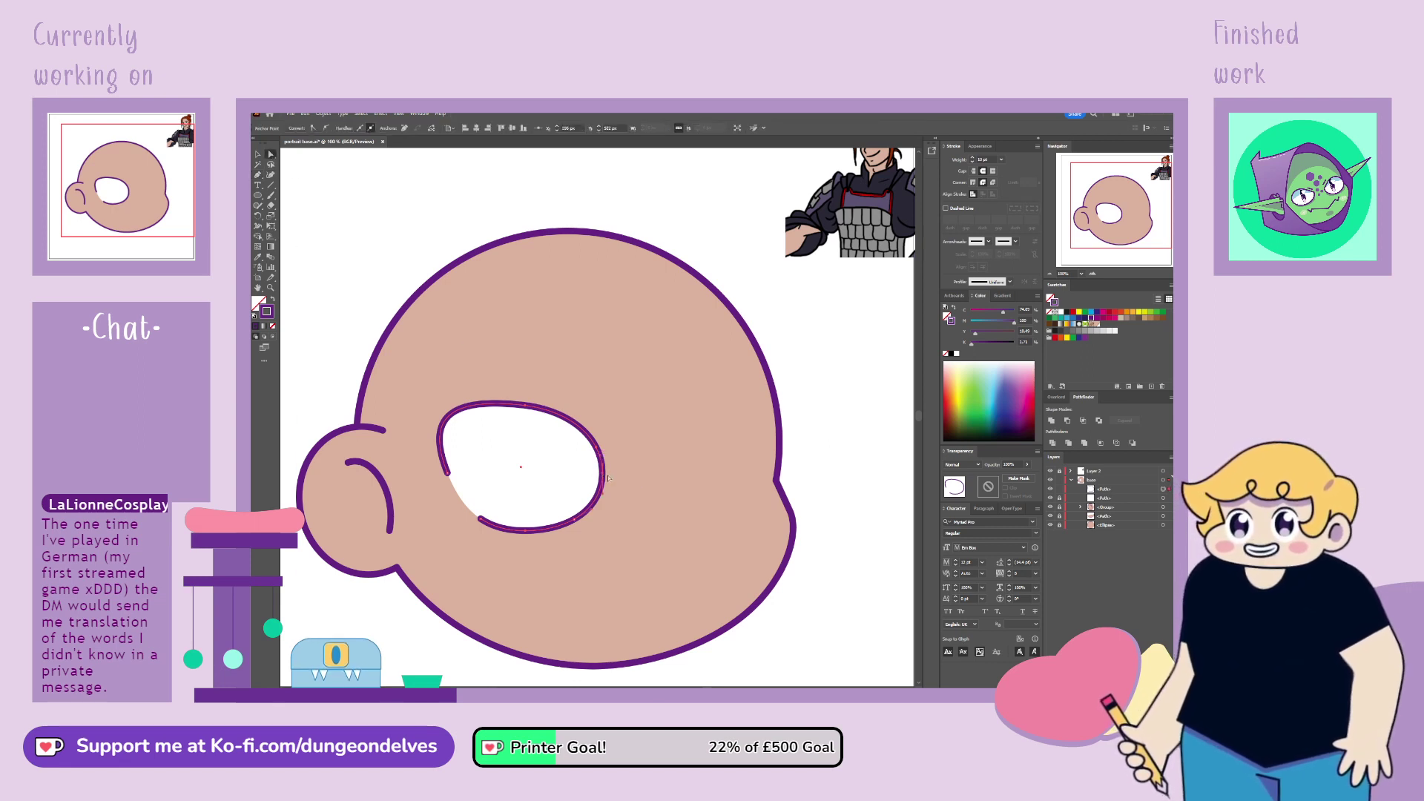
pyautogui.press('Delete')
pyautogui.click(825, 607)
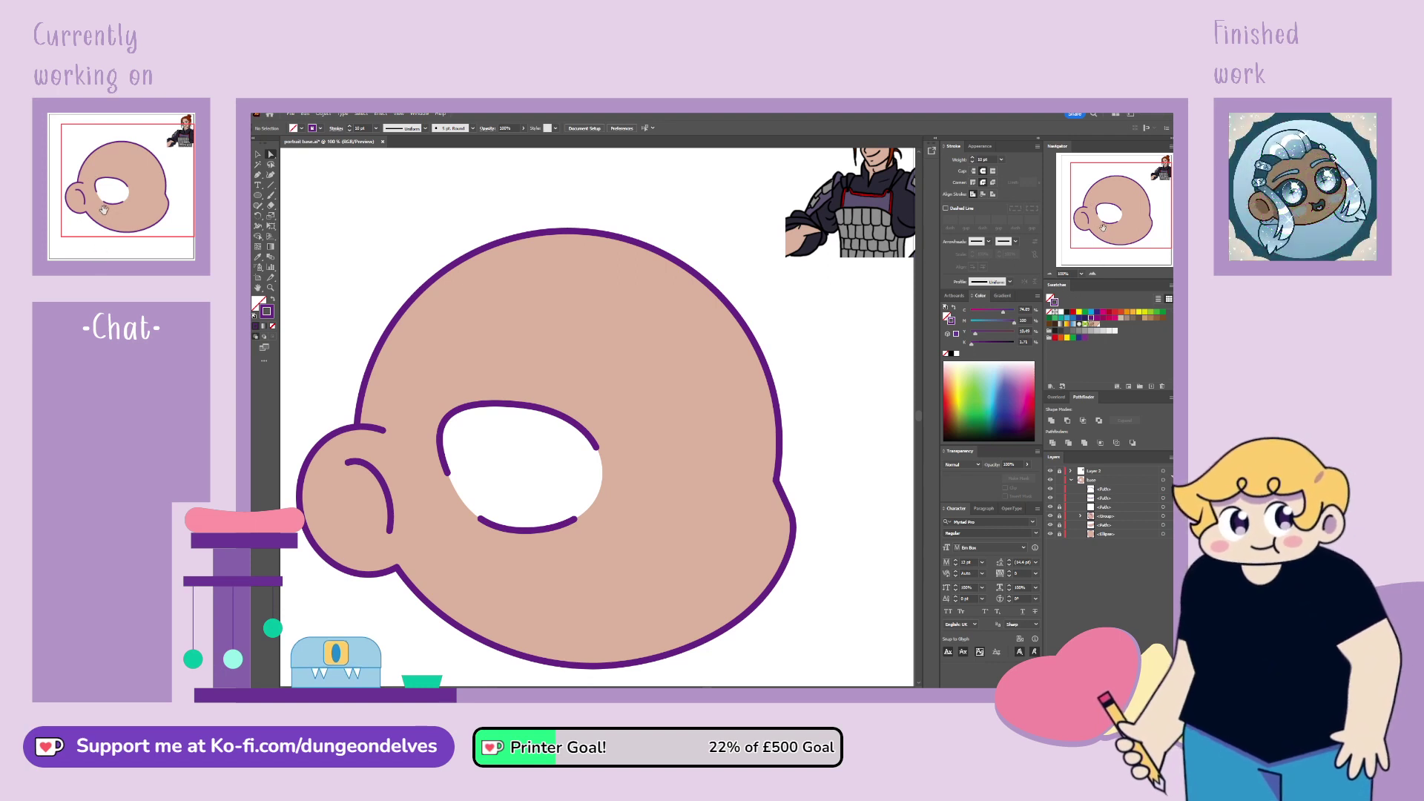
# Step: Set the lower lid line's stroke weight to 5 pt and give it a width profile that tapers at both ends
pyautogui.moveTo(1103, 227); pyautogui.dragTo(1124, 213)
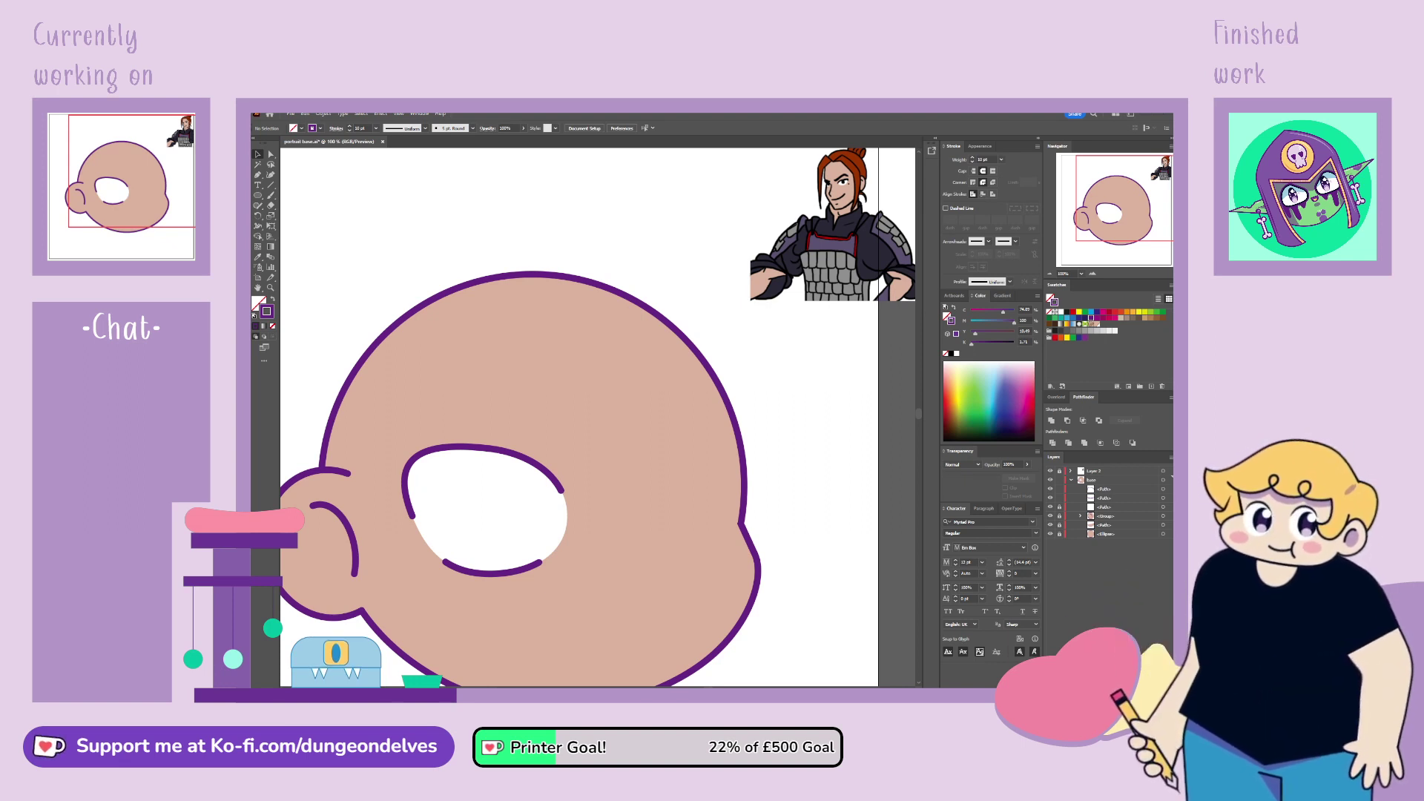
pyautogui.click(476, 576)
pyautogui.click(985, 159)
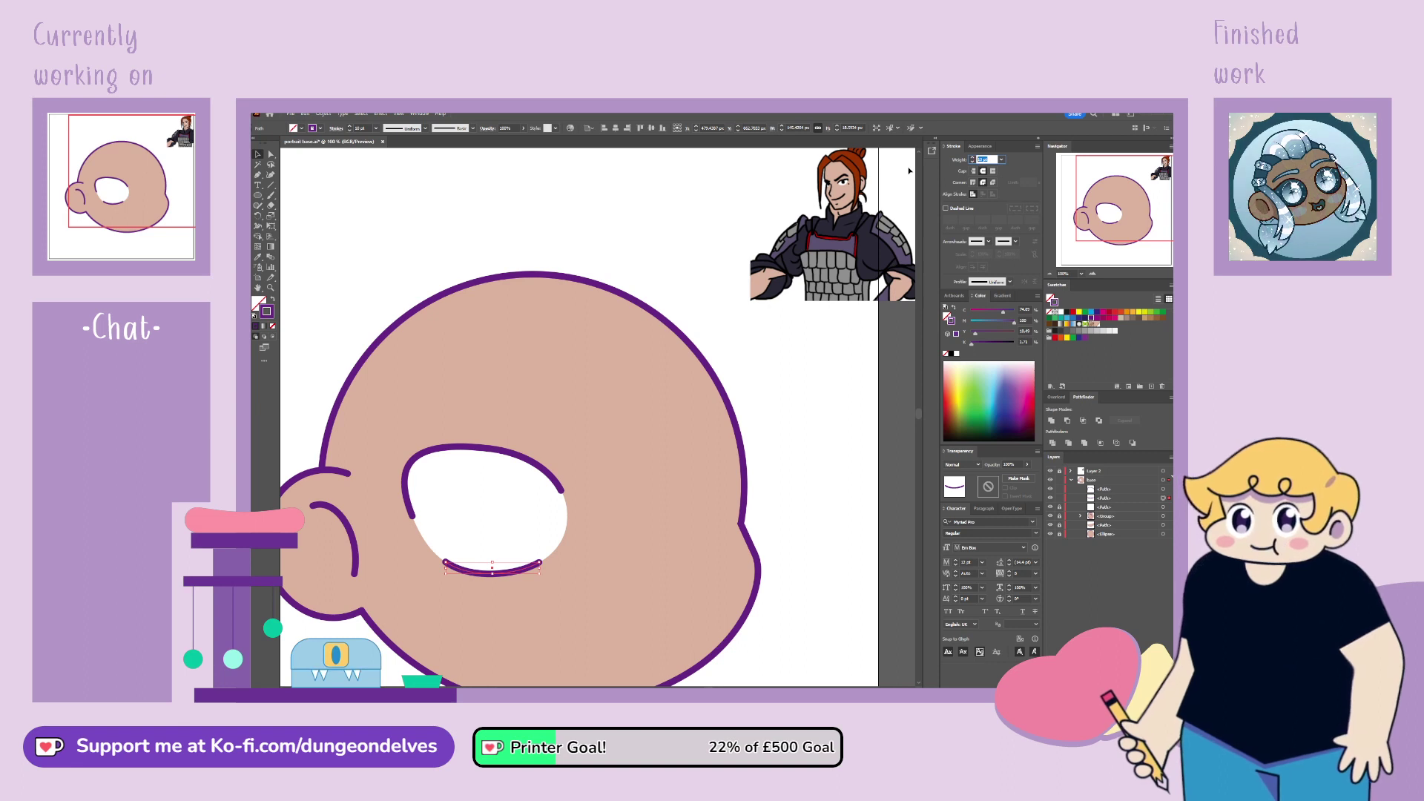
pyautogui.write('5')
pyautogui.press('Return')
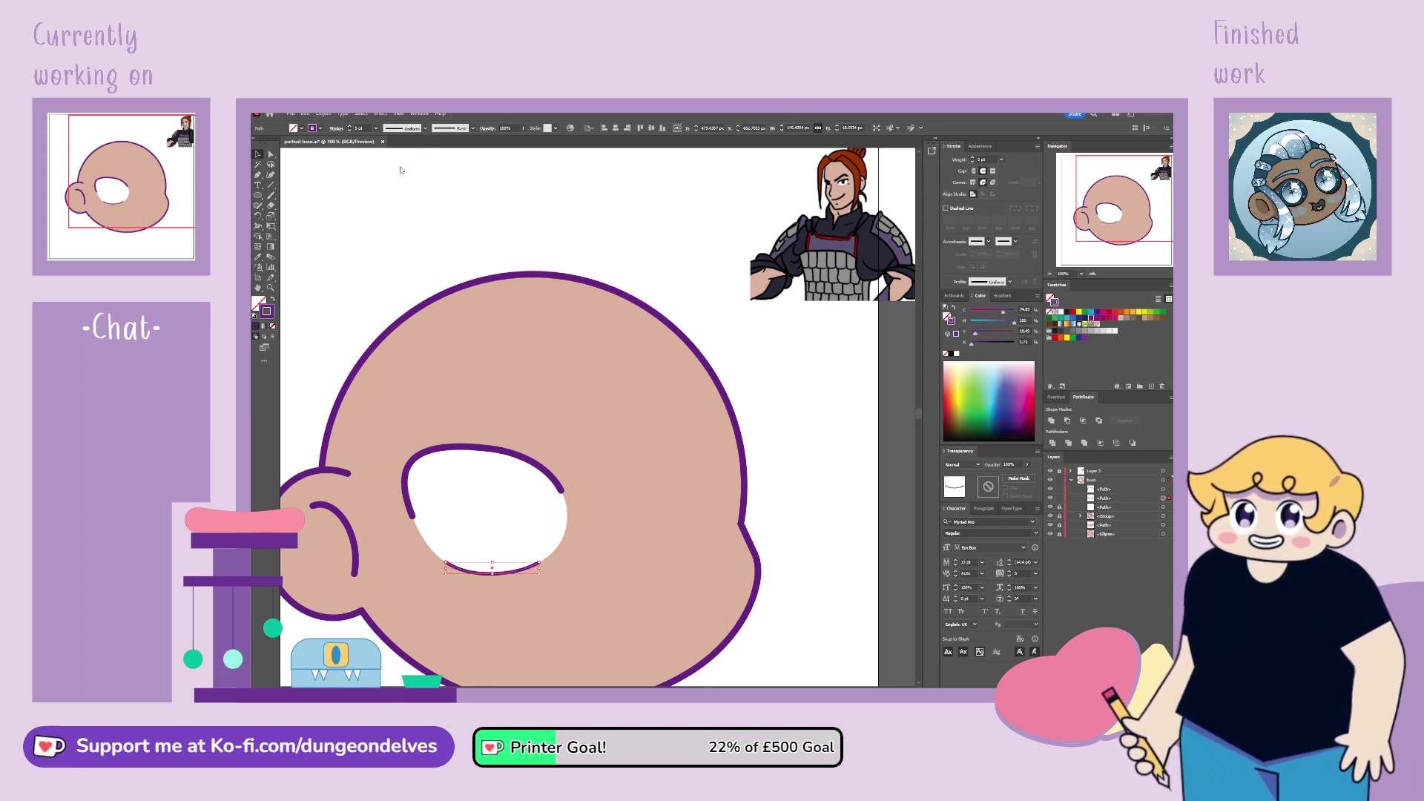
pyautogui.click(399, 162)
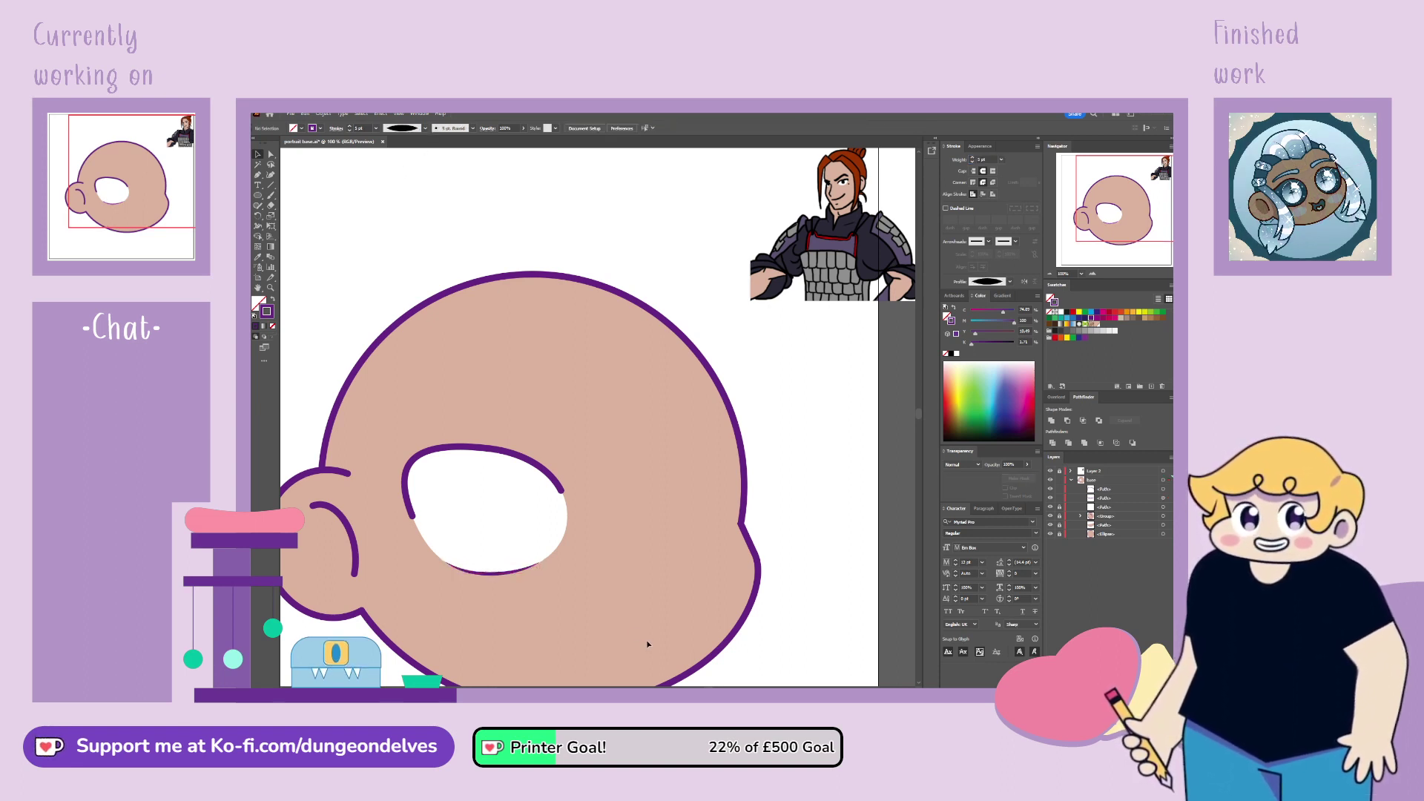
# Step: Thicken the upper lid line around its outer corner with the Width tool so it tapers towards both ends
pyautogui.click(521, 458)
pyautogui.click(258, 226)
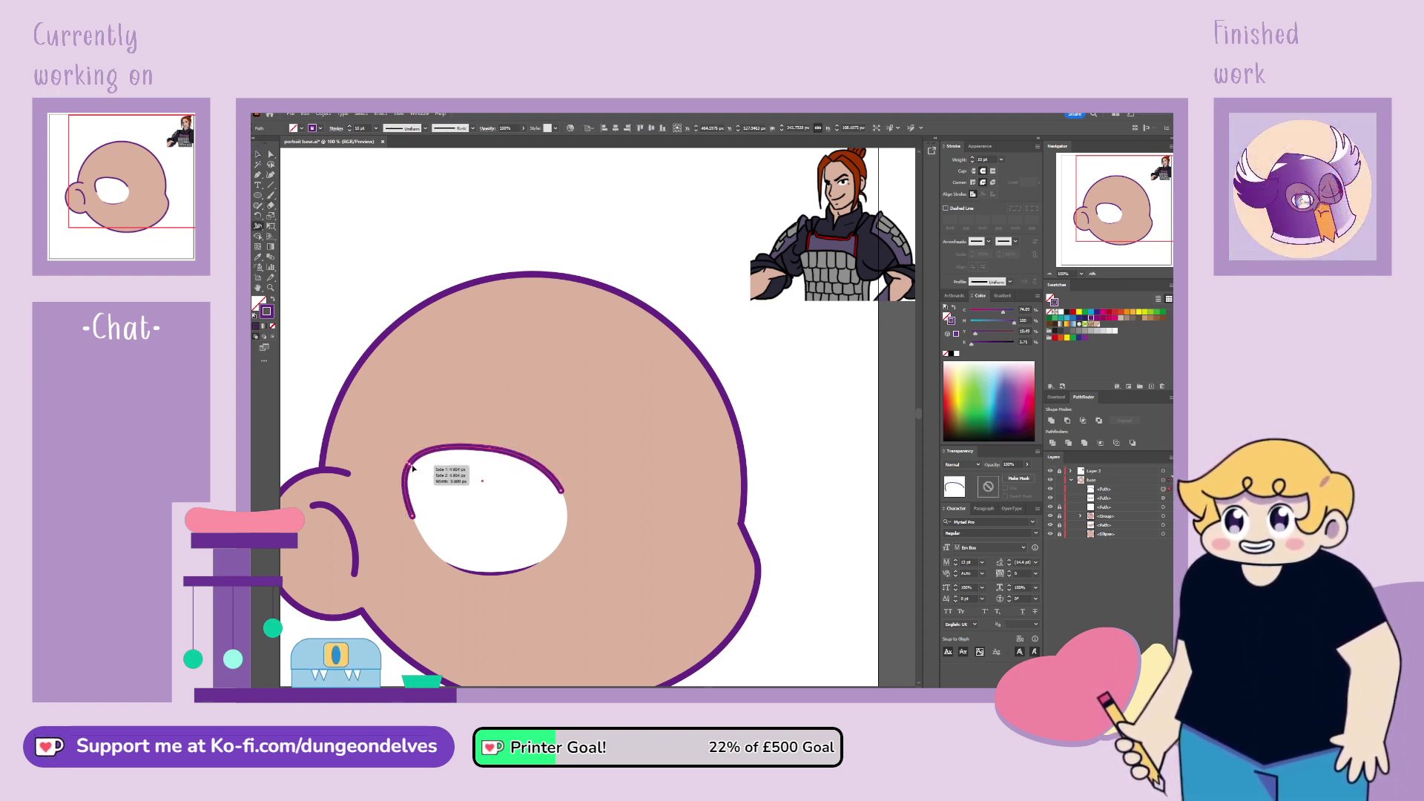
pyautogui.moveTo(414, 465); pyautogui.dragTo(418, 471)
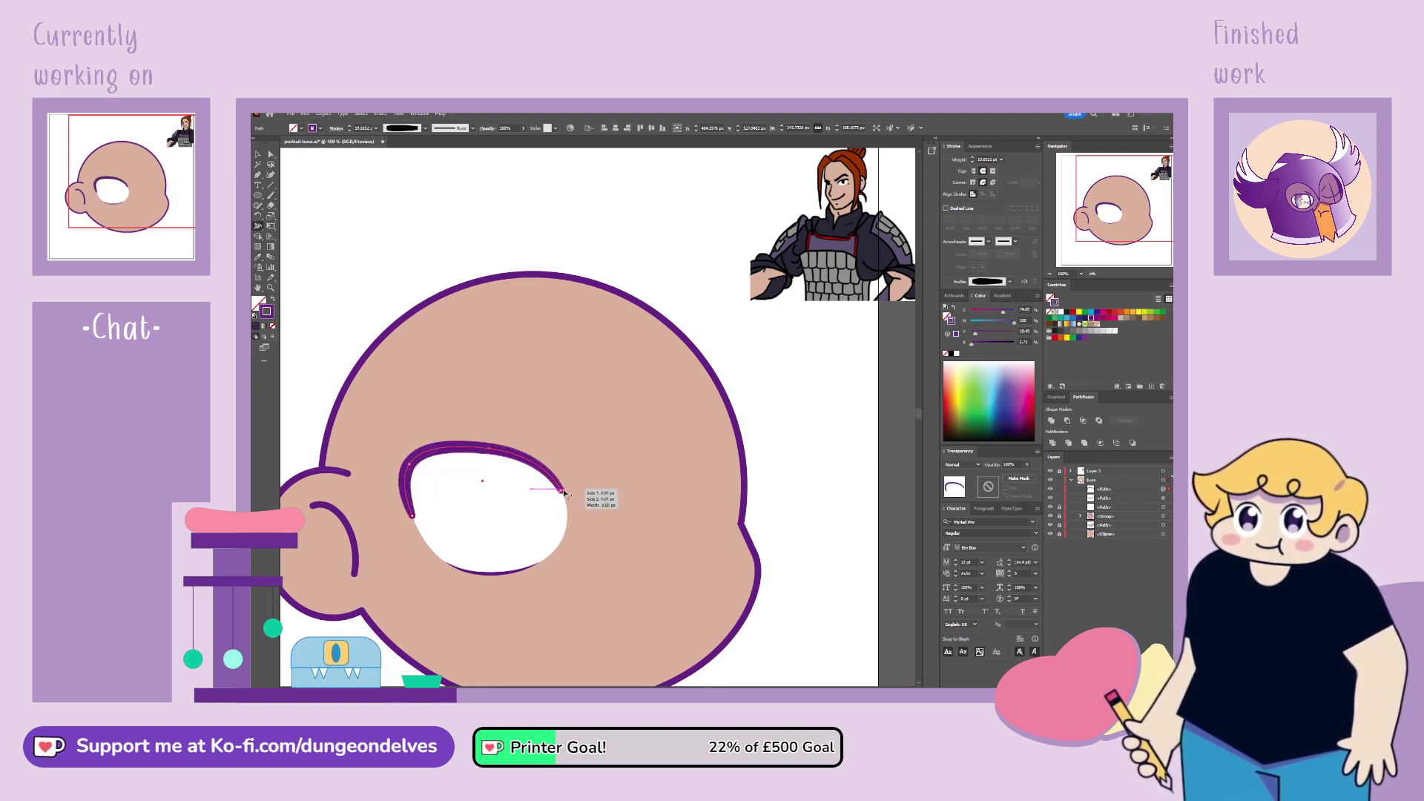
pyautogui.click(259, 154)
pyautogui.click(328, 181)
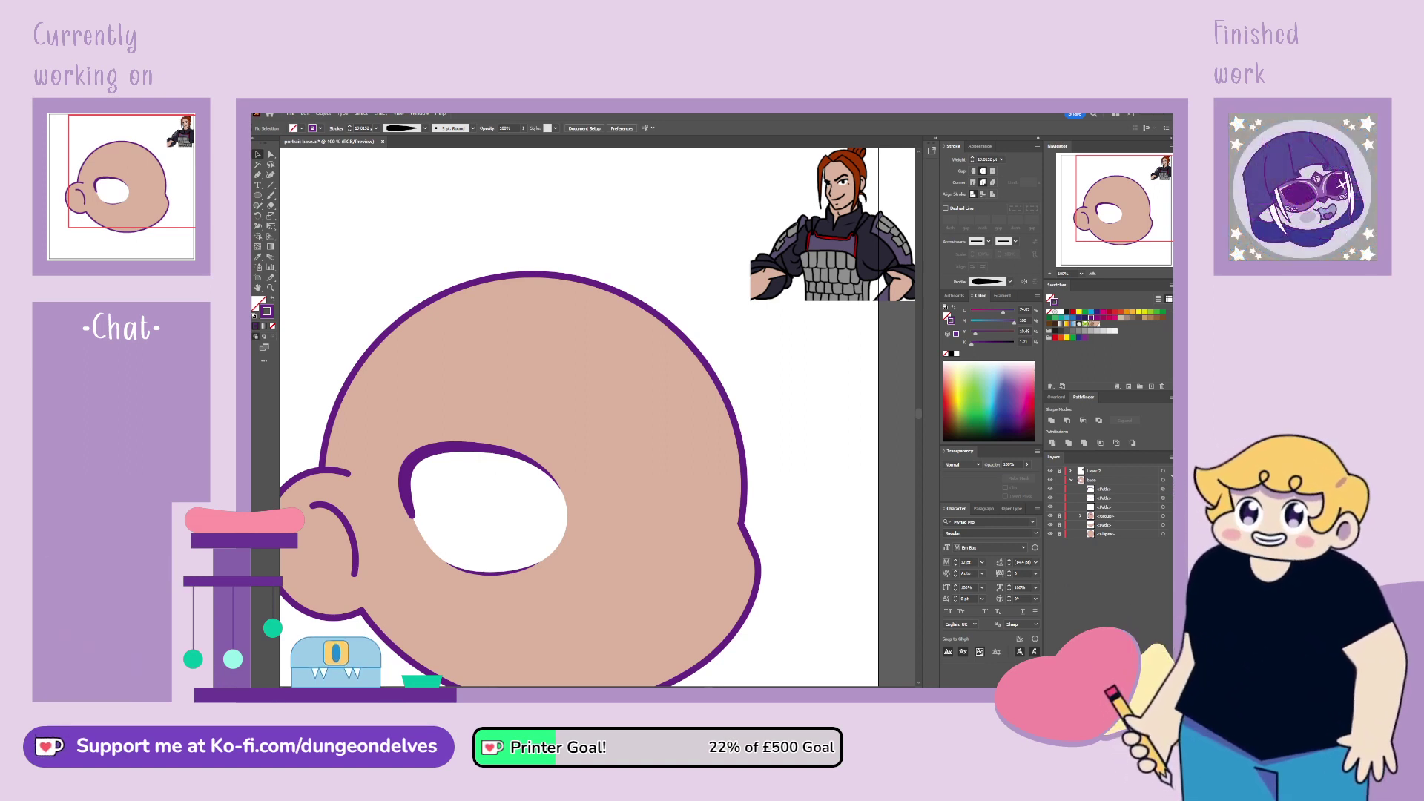
# Step: Create a mirrored copy of the whole eye on the other side of the face and narrow it to fit the head's edge
pyautogui.click(483, 483)
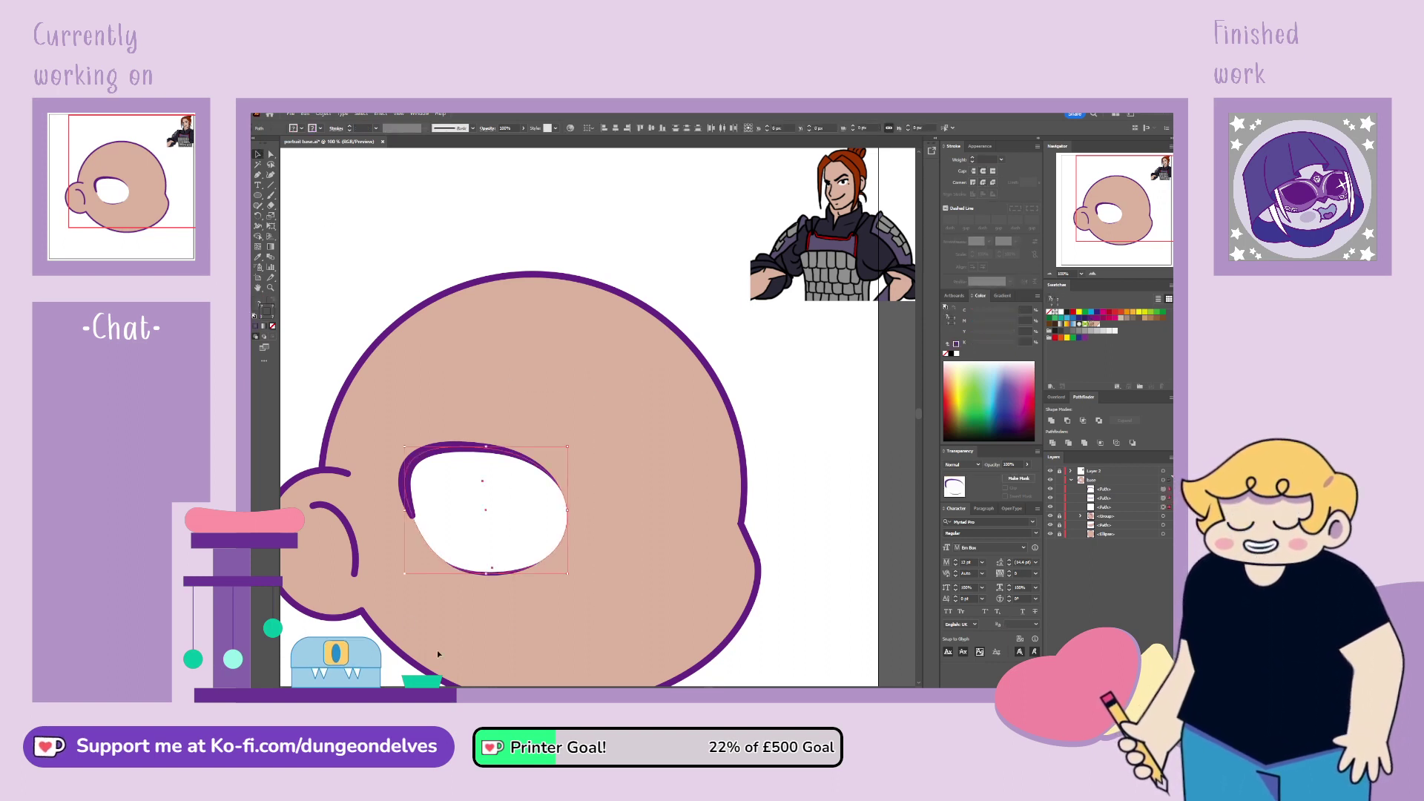
pyautogui.click(452, 155)
pyautogui.moveTo(489, 536); pyautogui.dragTo(697, 536)
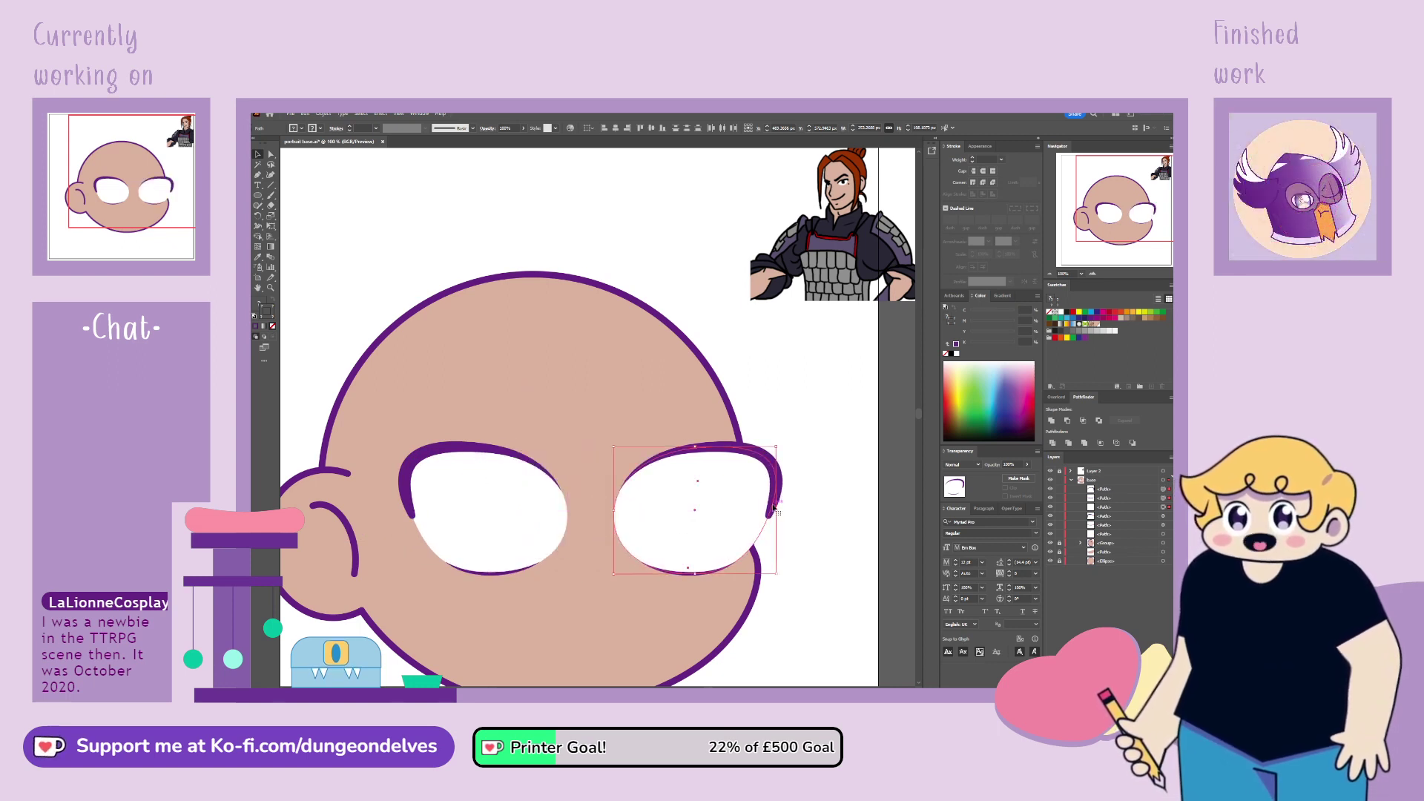
pyautogui.moveTo(779, 512); pyautogui.dragTo(744, 514)
pyautogui.moveTo(612, 510); pyautogui.dragTo(622, 510)
pyautogui.click(801, 457)
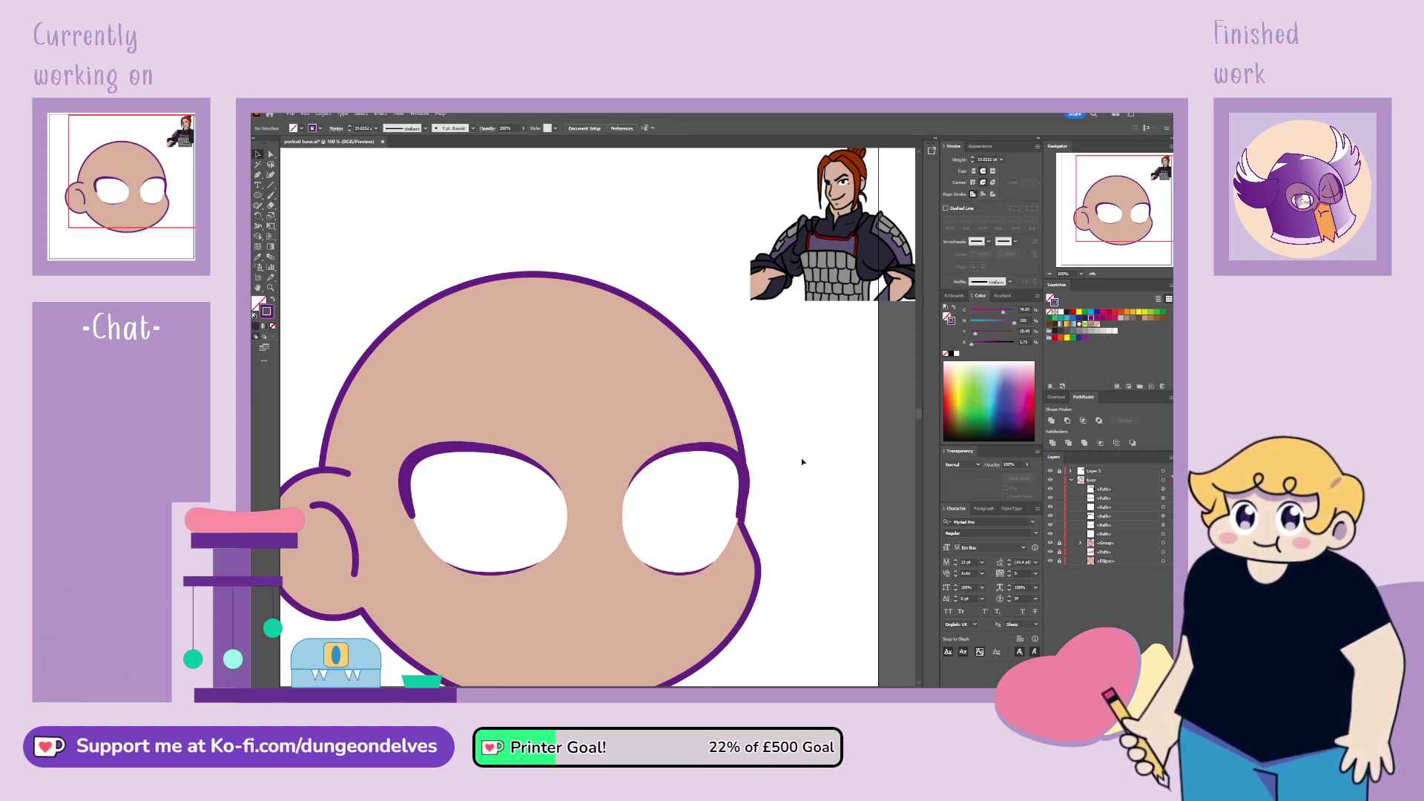
# Step: Select both eyes with their lid lines and move them slightly down the face
pyautogui.hotkey('ctrl', '-')
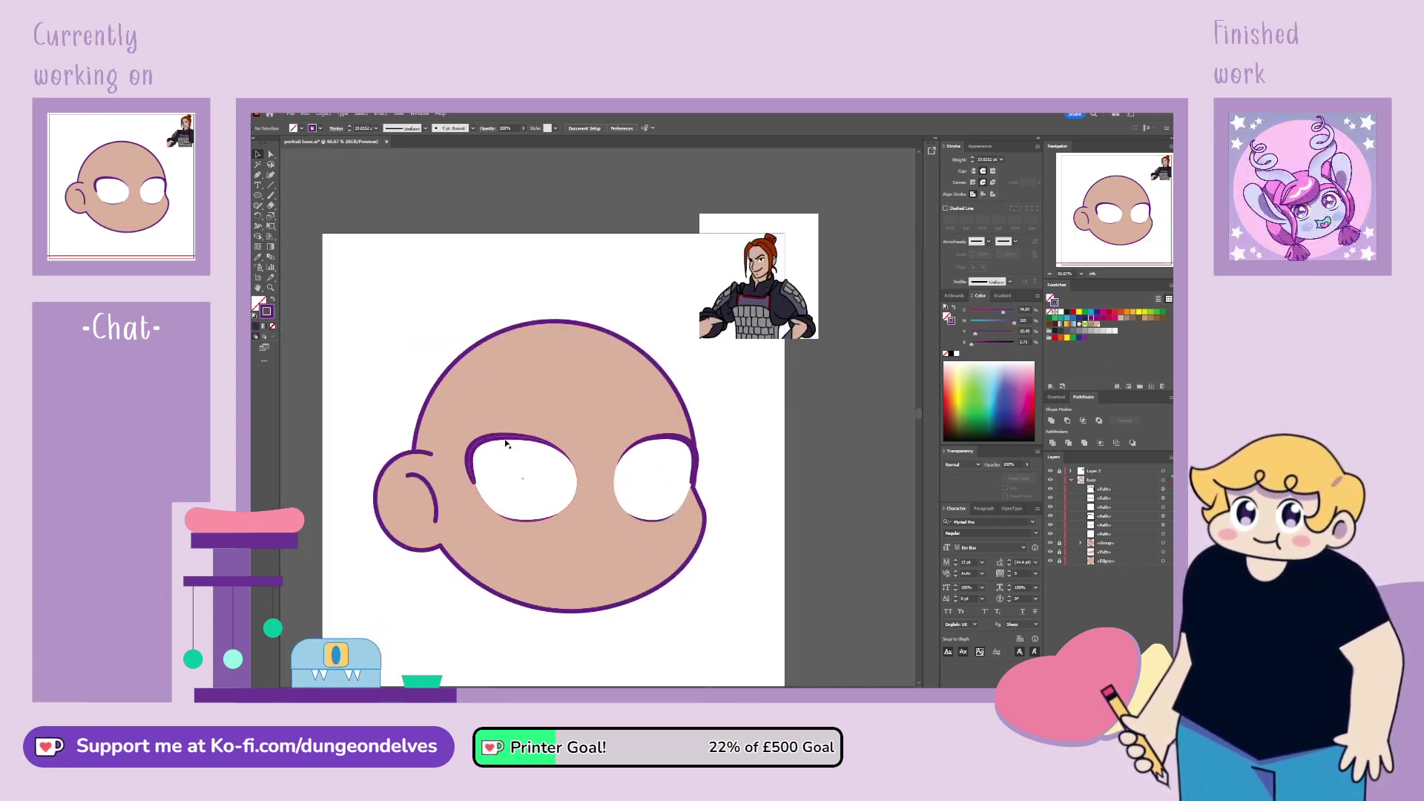
pyautogui.click(562, 466)
pyautogui.keyDown('shift'); pyautogui.click(663, 492); pyautogui.keyUp('shift')
pyautogui.moveTo(662, 492); pyautogui.dragTo(689, 503)
pyautogui.click(721, 615)
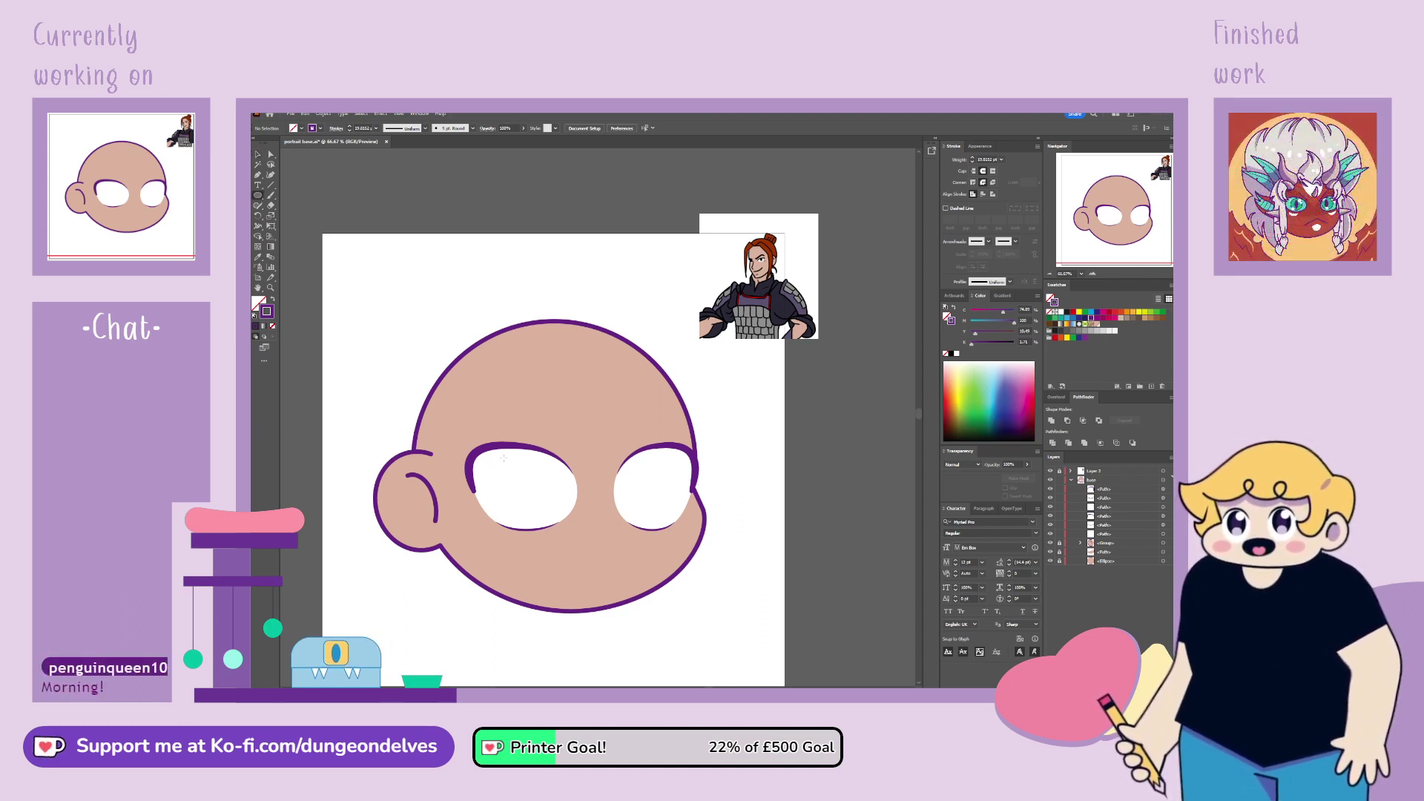
# Step: Draw an upright ellipse in the middle of the eye nearest the ear and swap its fill and stroke for solid purple
pyautogui.moveTo(500, 455); pyautogui.dragTo(545, 517)
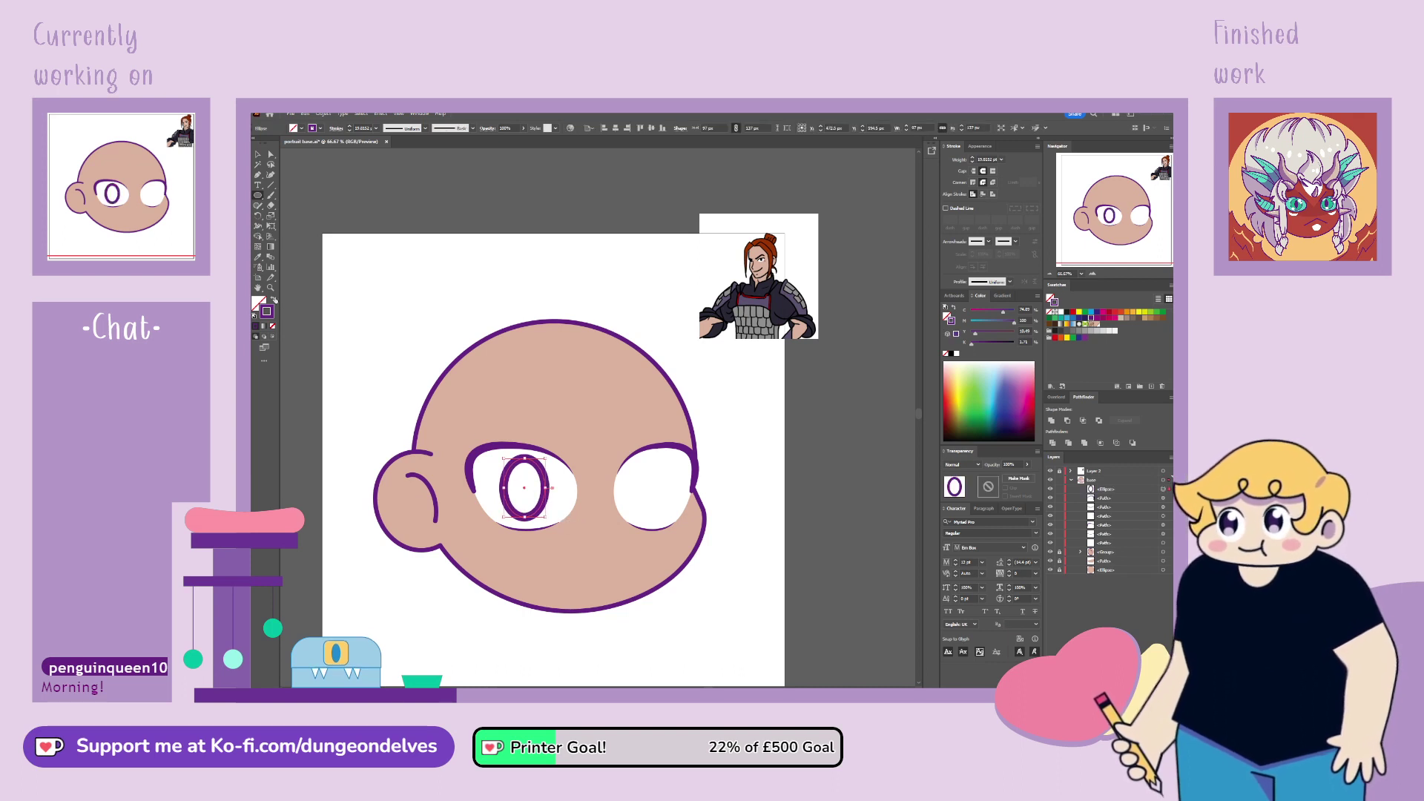
pyautogui.hotkey('shift', 'x')
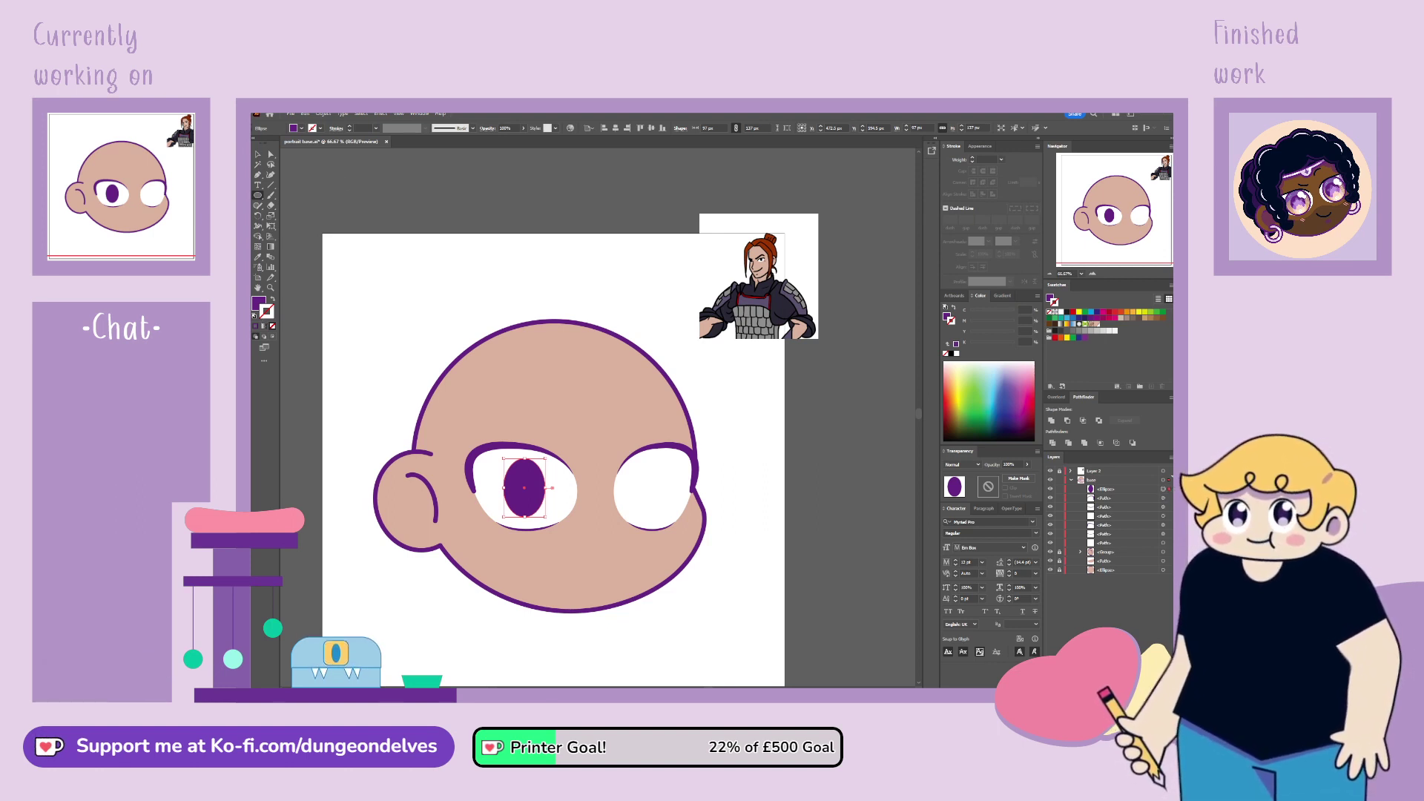
pyautogui.press('v')
pyautogui.click(437, 652)
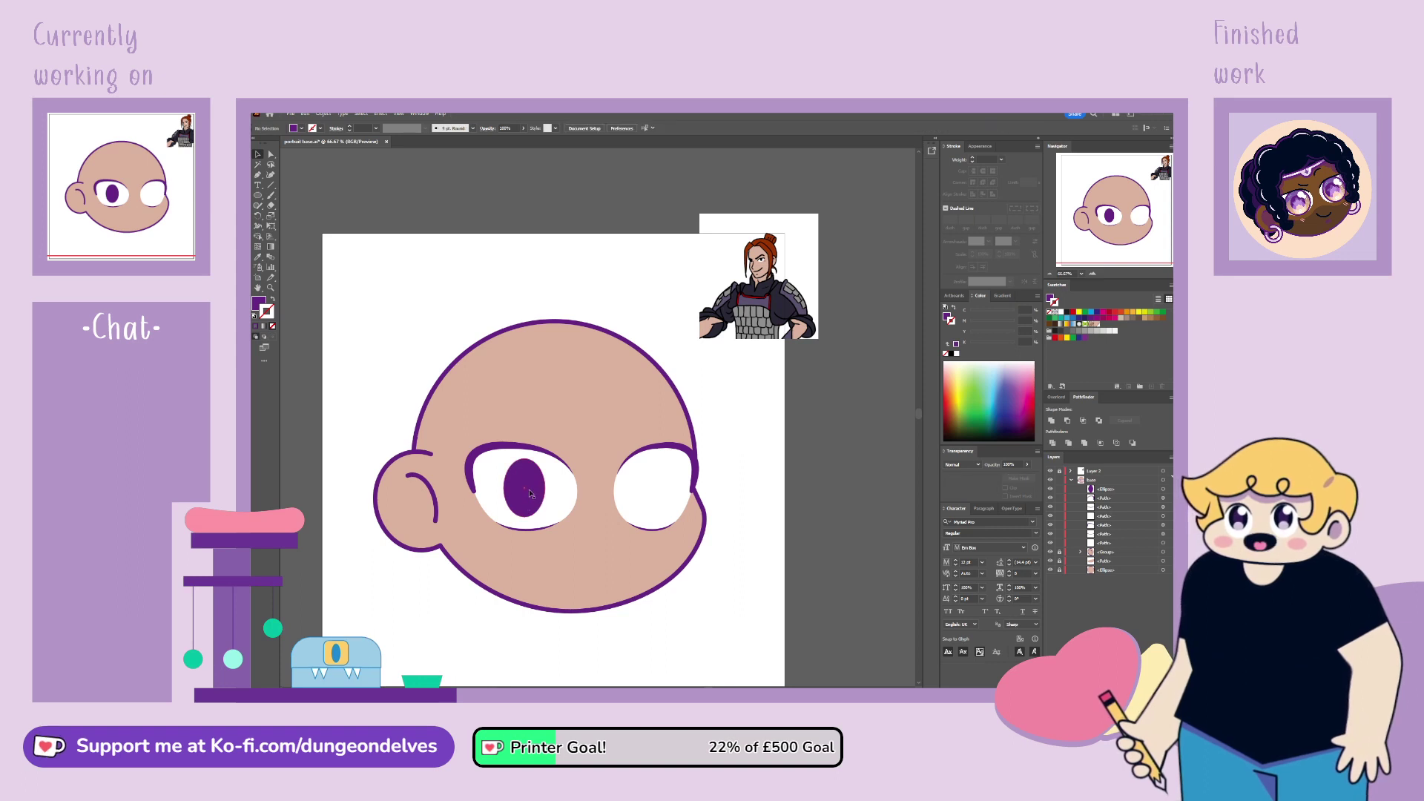
# Step: Copy the purple ellipse into the other eye, placing it towards the inner corner
pyautogui.moveTo(527, 492); pyautogui.dragTo(662, 500)
pyautogui.click(518, 630)
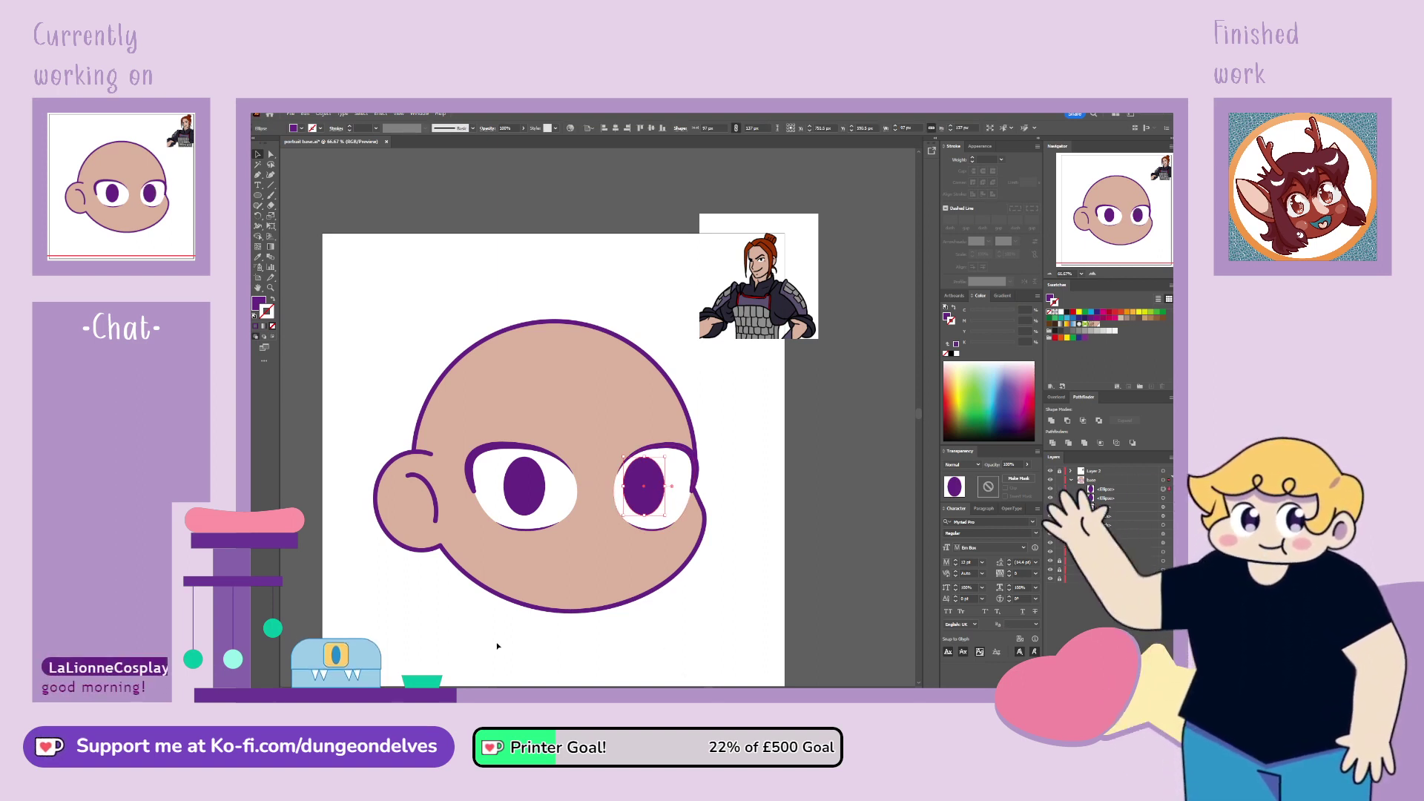
pyautogui.click(504, 673)
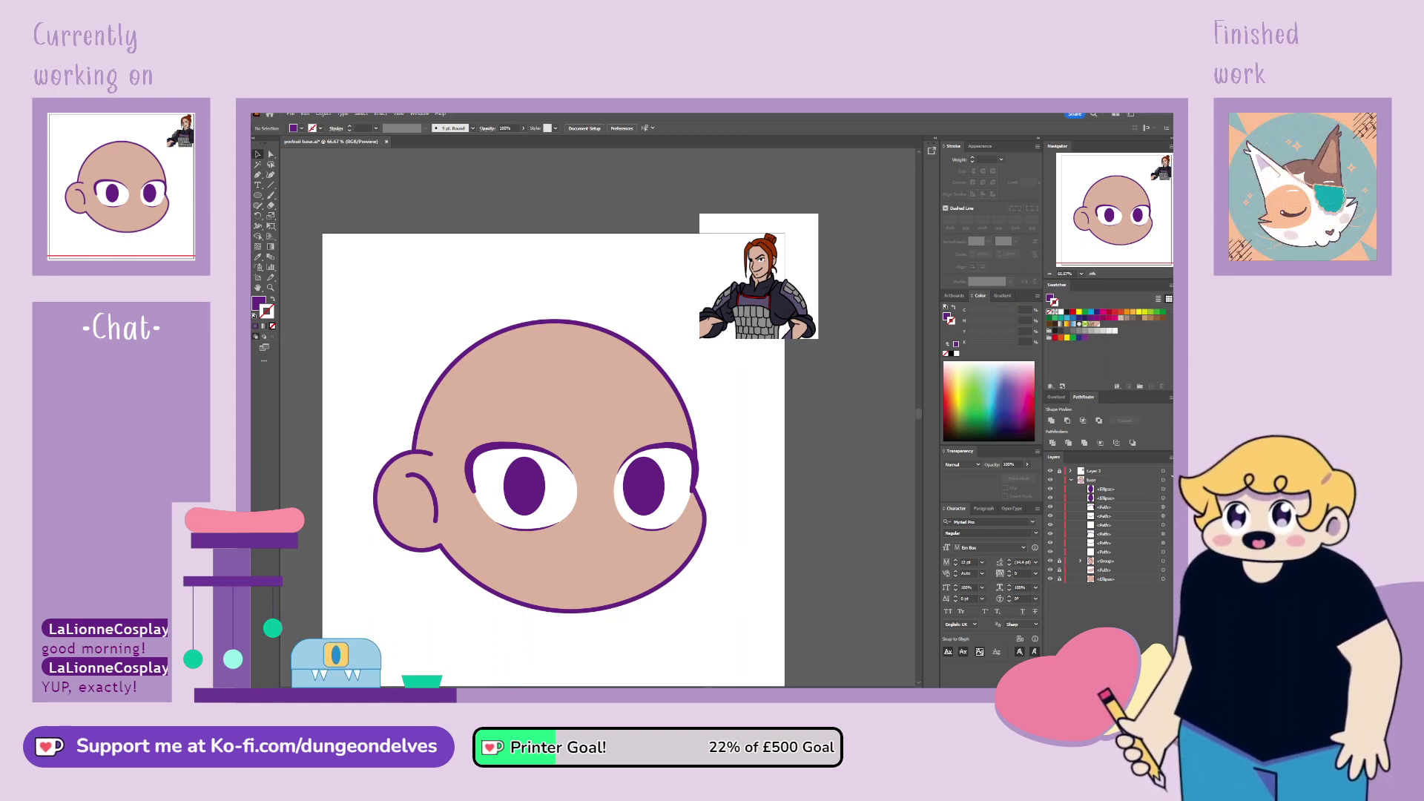
# Step: Draw a tiny solid purple circle on the nose bump beside the far eye as a nostril
pyautogui.press('l')
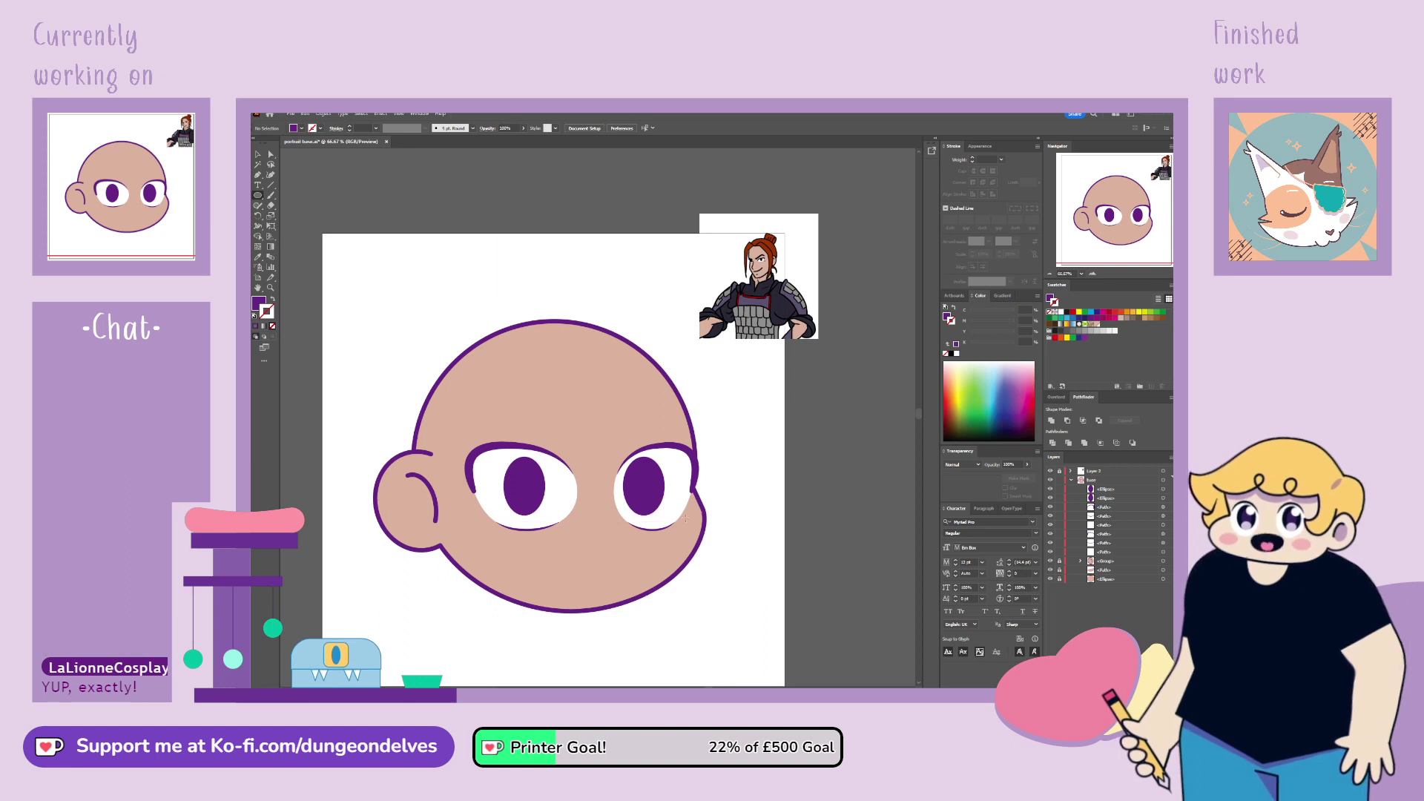
pyautogui.moveTo(684, 517); pyautogui.dragTo(693, 526)
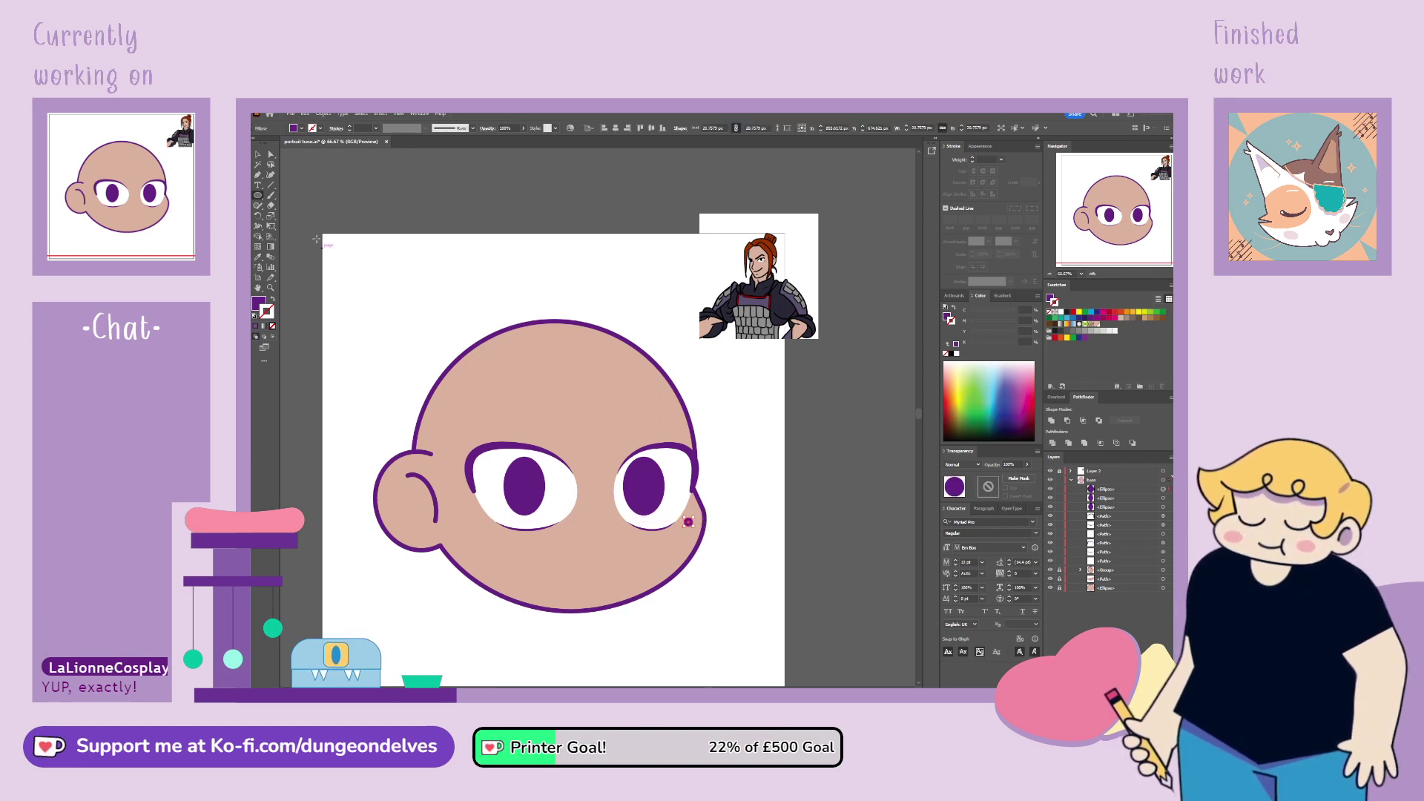
pyautogui.click(258, 154)
pyautogui.click(836, 557)
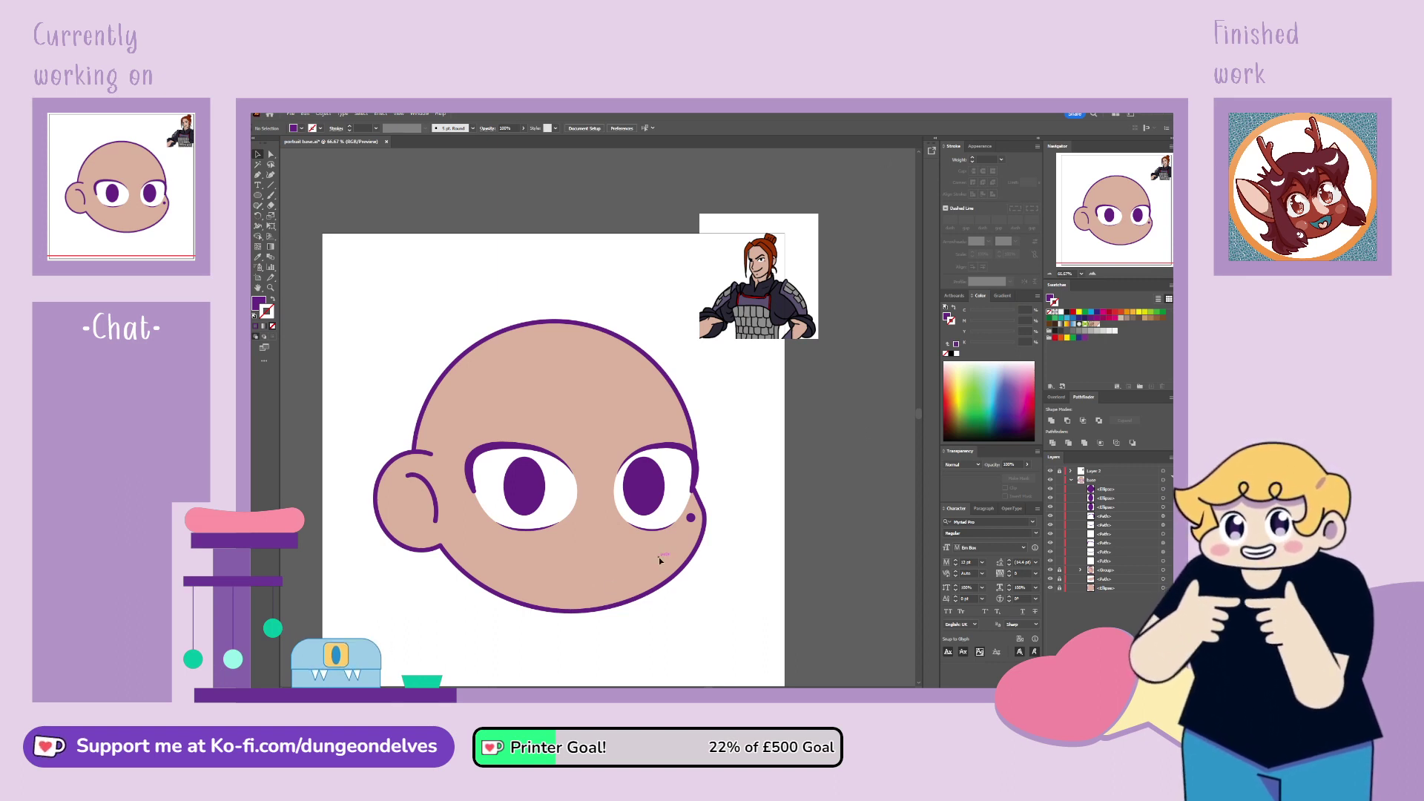
# Step: Draw a short unfilled purple line with the Pen tool, slanting down towards the nose above the inner corner of the eye nearest the ear
pyautogui.moveTo(722, 578); pyautogui.dragTo(747, 560)
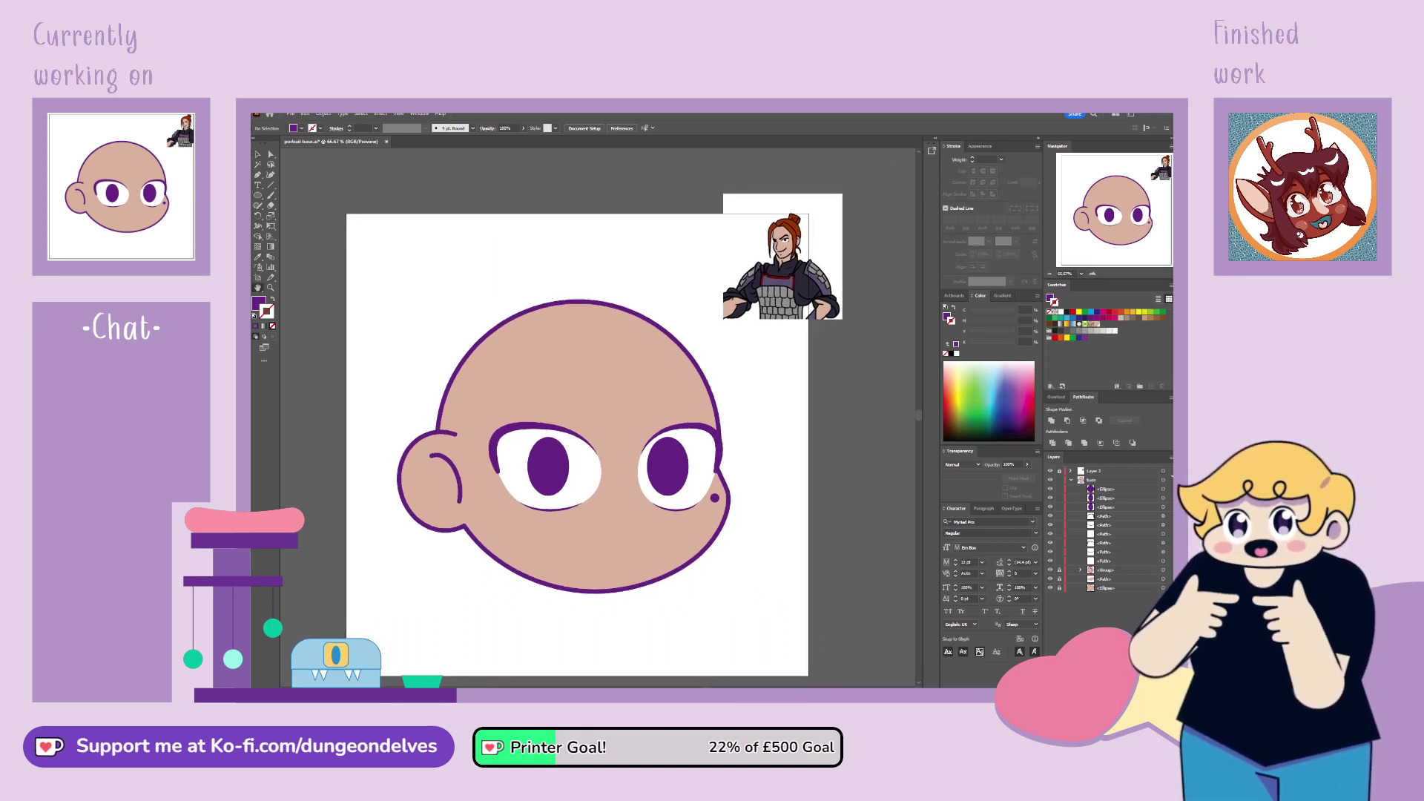
pyautogui.click(257, 154)
pyautogui.press('p')
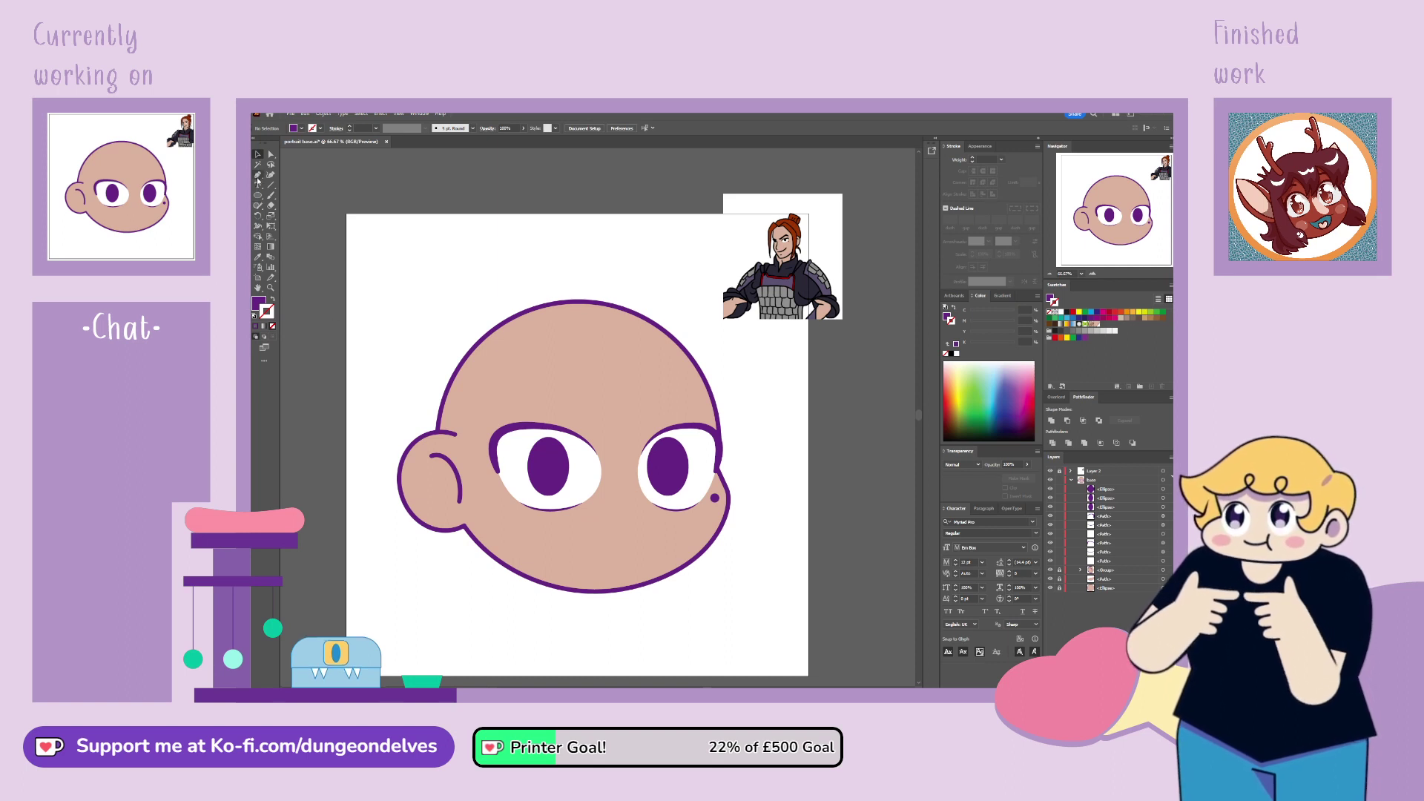
pyautogui.click(526, 437)
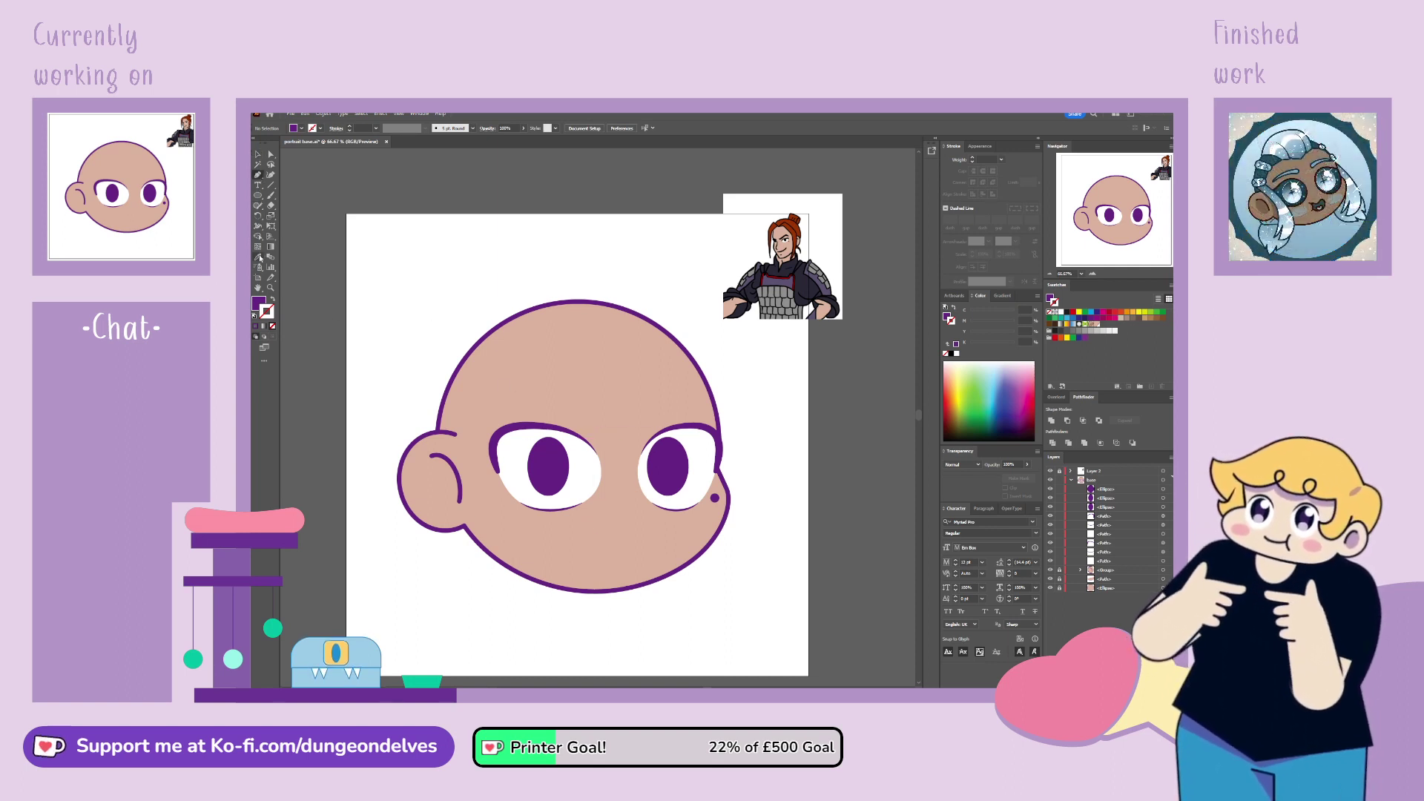
pyautogui.hotkey('shift', 'x')
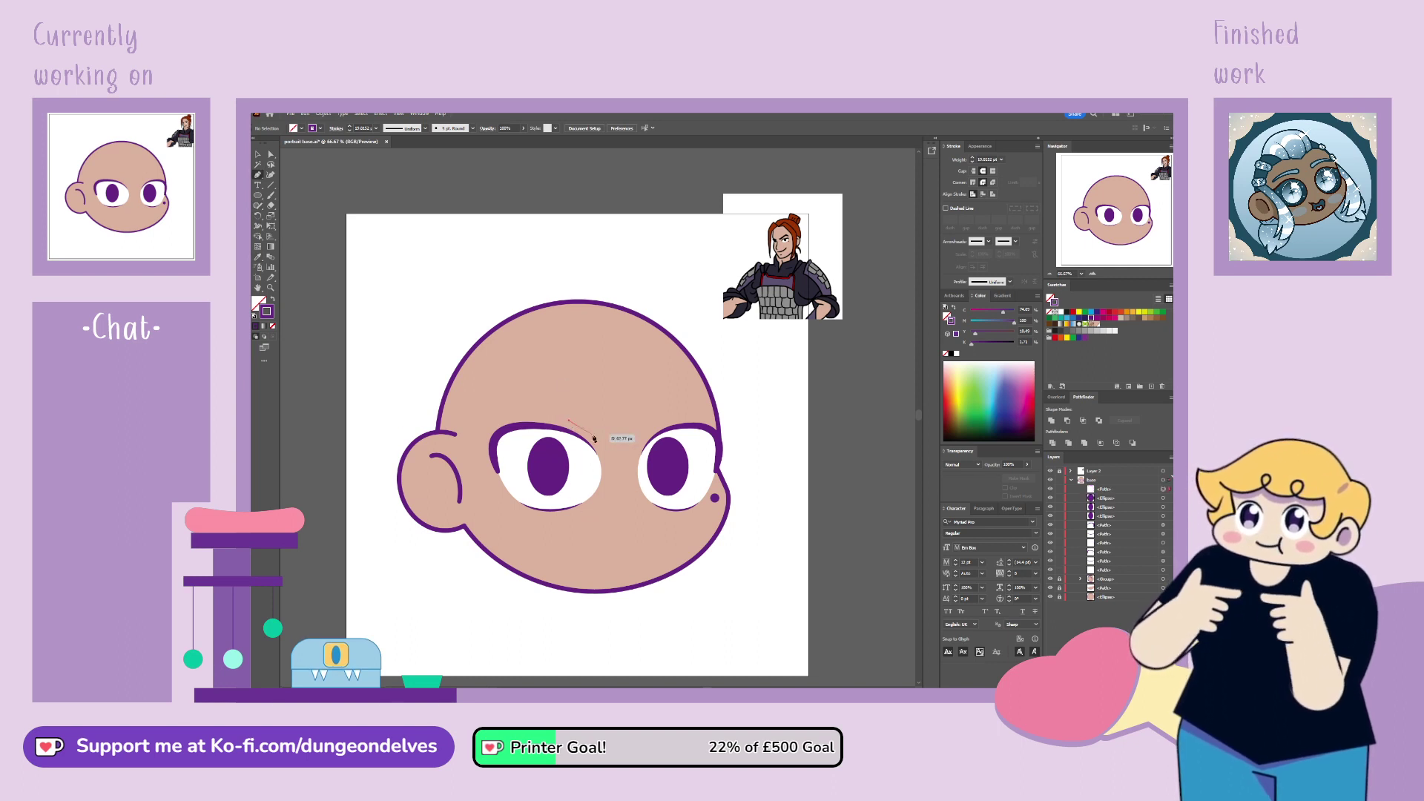
pyautogui.click(568, 421)
pyautogui.click(257, 154)
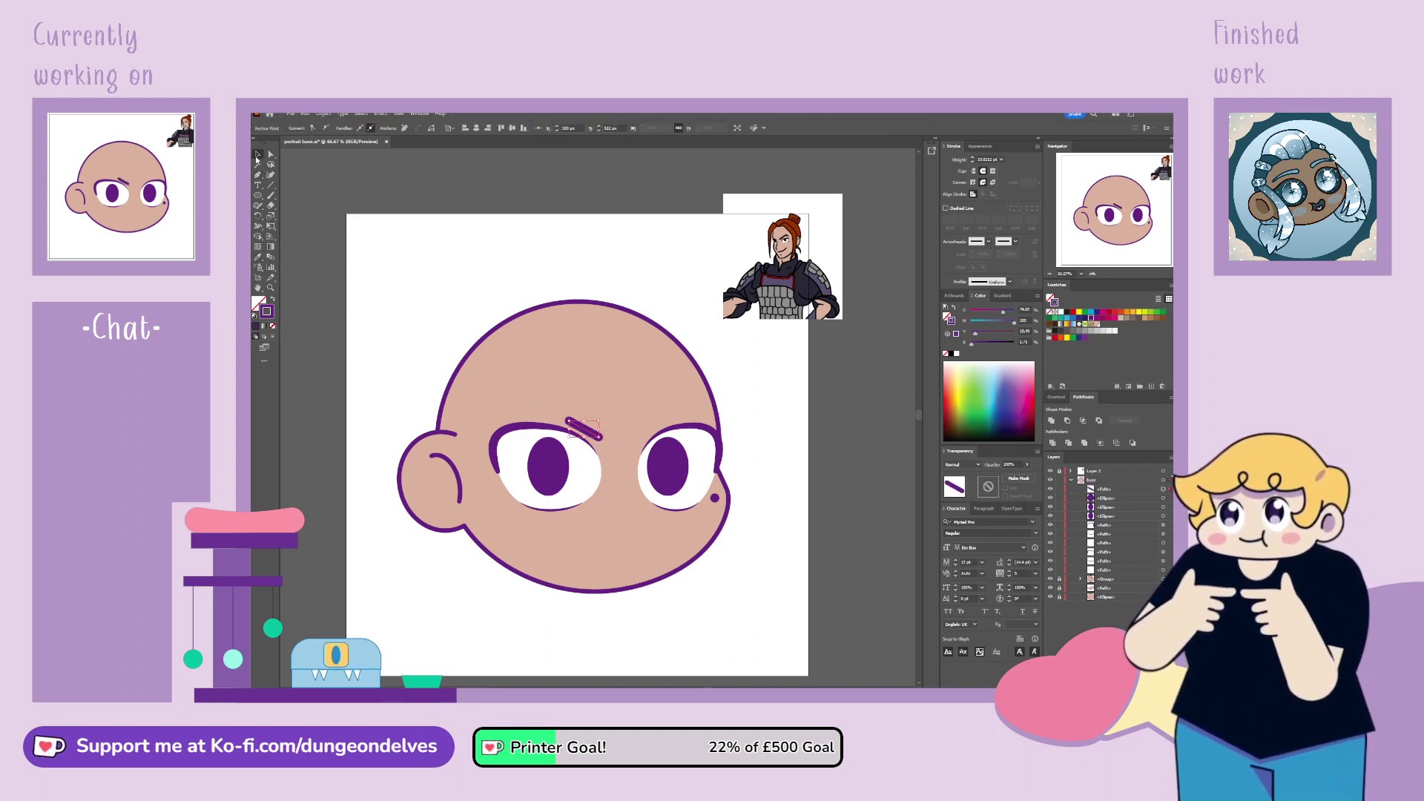
# Step: Set the stroke weight of the slanted brow line to 10
pyautogui.click(986, 159)
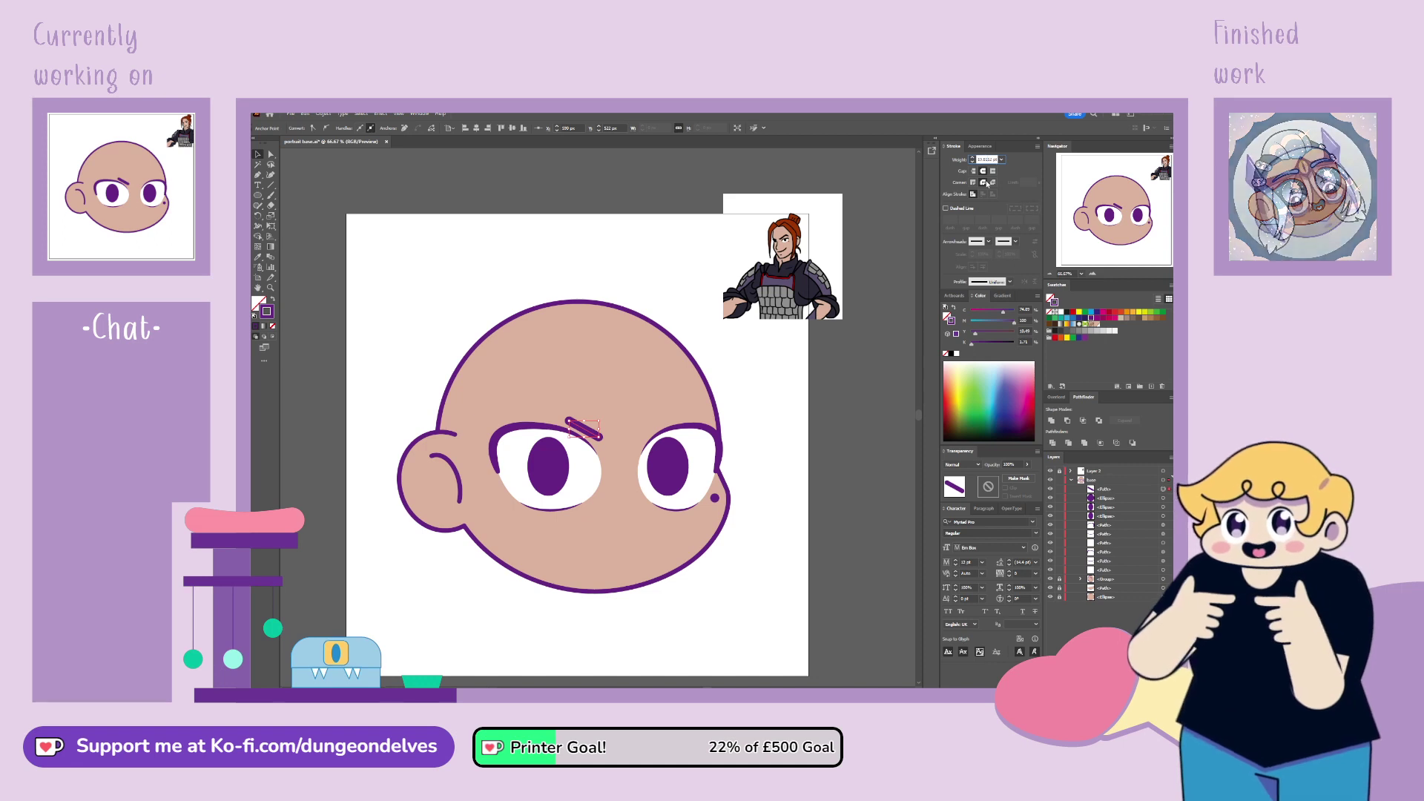
pyautogui.hotkey('ctrl', 'a')
pyautogui.write('10')
pyautogui.press('Return')
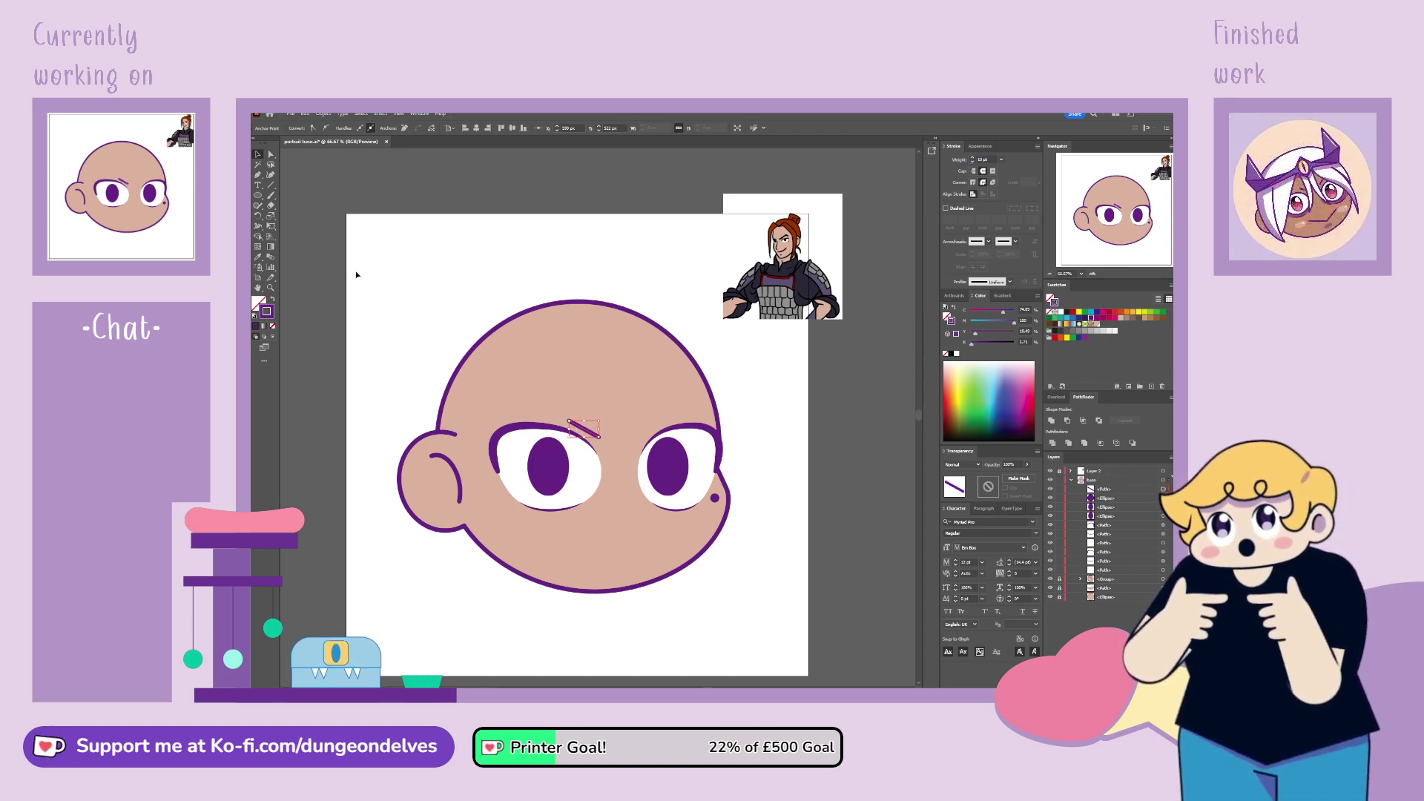
pyautogui.click(408, 323)
# Step: Mirror the slanted brow line horizontally and place a copy above the inner corner of the far eye, keeping one at each eye
pyautogui.click(593, 432)
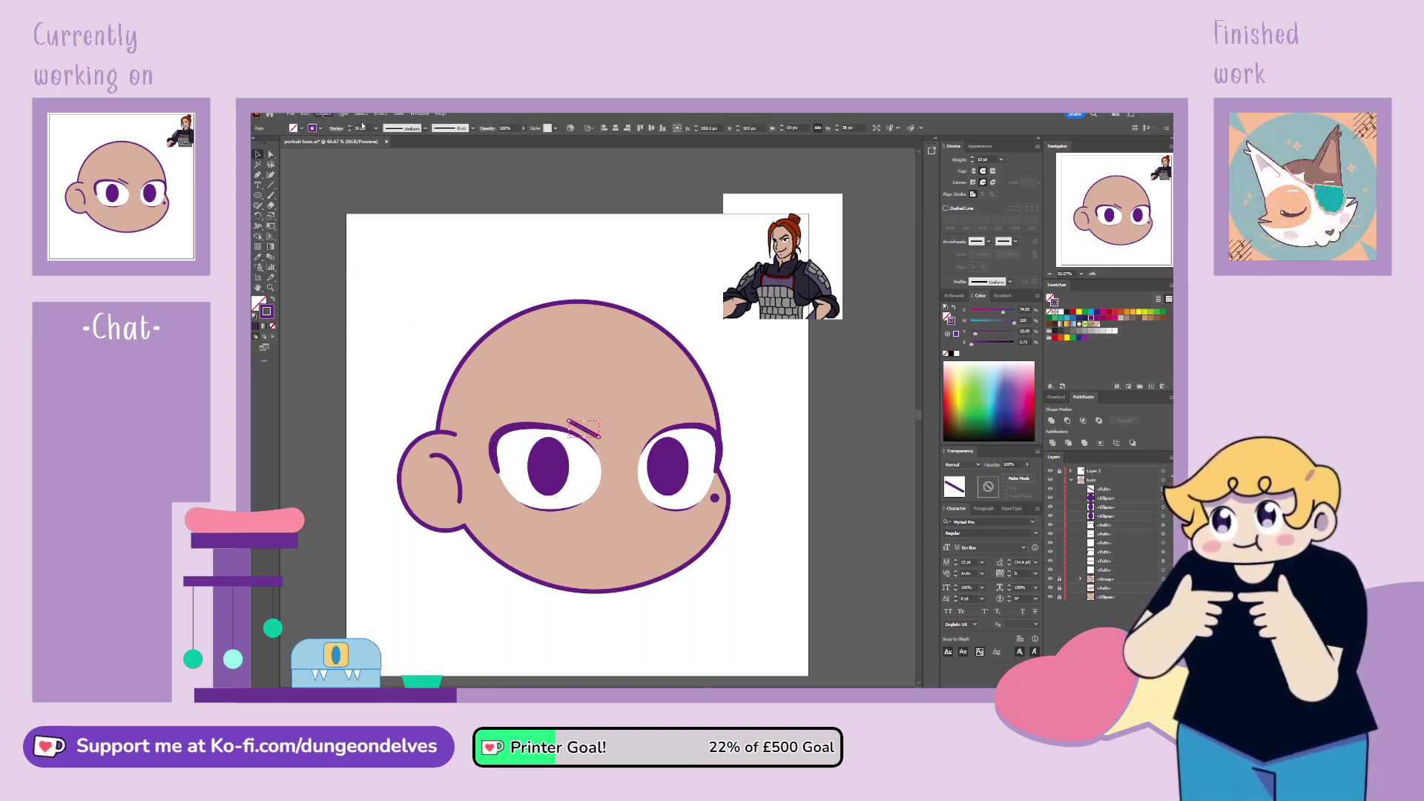
pyautogui.click(460, 160)
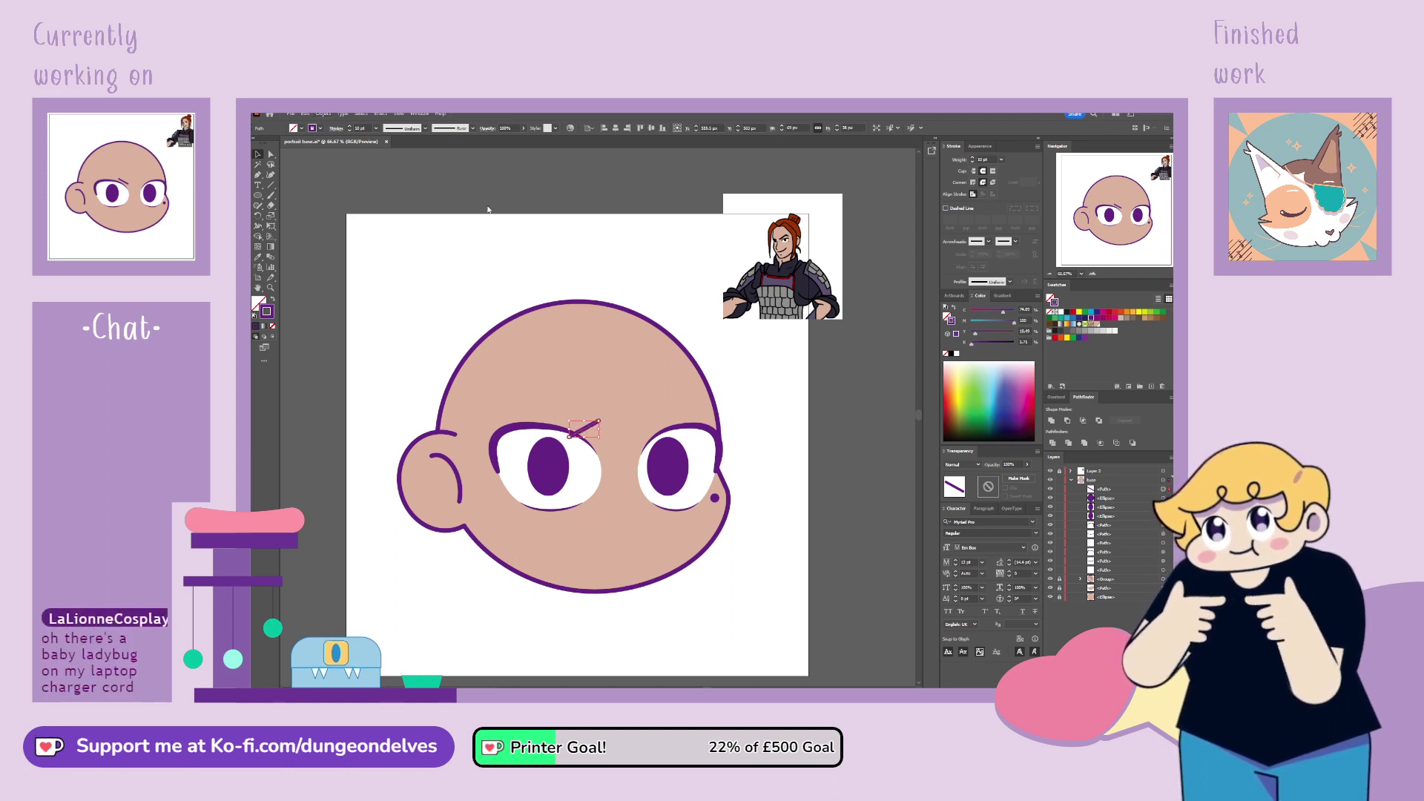
pyautogui.click(757, 455)
pyautogui.moveTo(586, 428); pyautogui.dragTo(654, 431)
# Step: Bend the brow line above the far eye into a rounded upward arch with its anchor handle
pyautogui.hotkey('ctrl', '+')
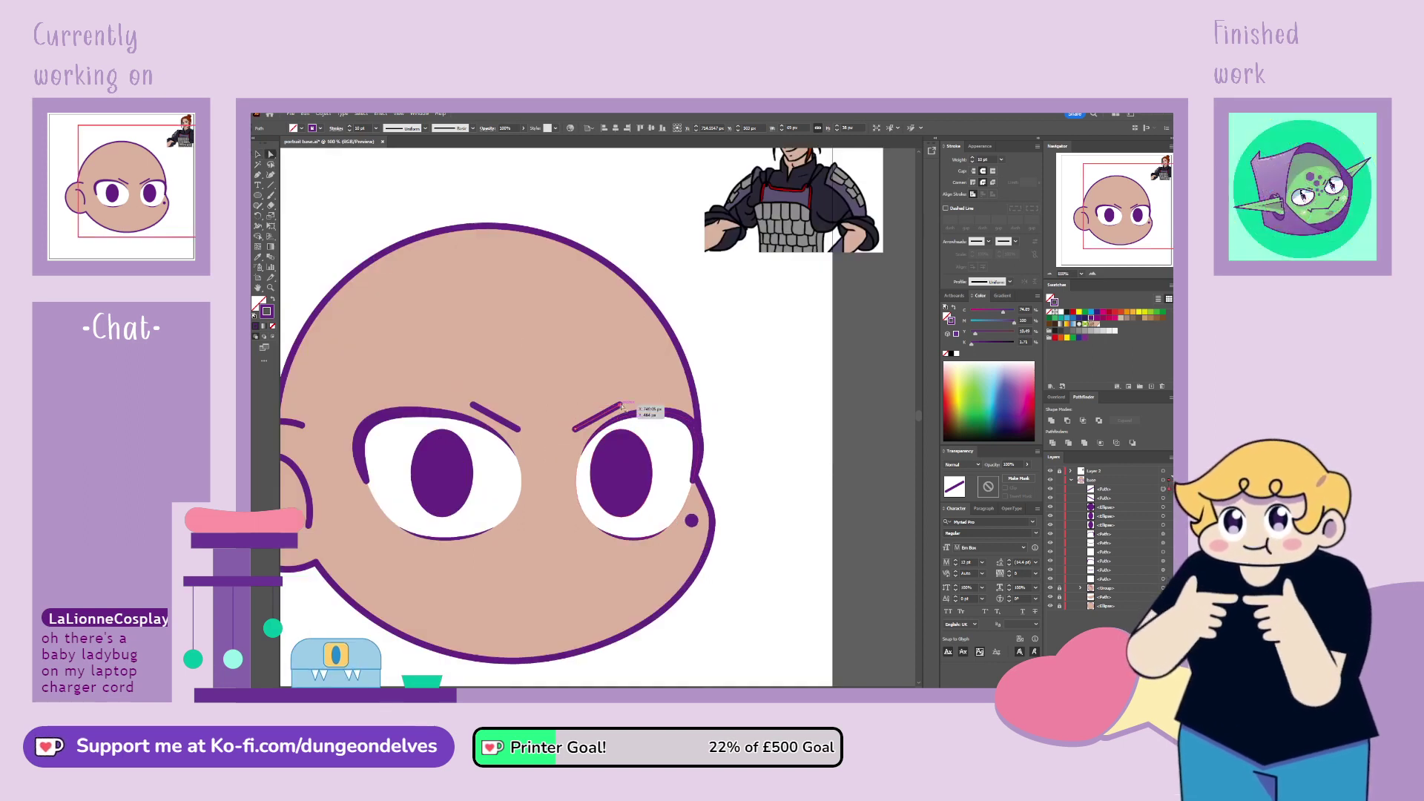
pyautogui.click(272, 154)
pyautogui.click(327, 129)
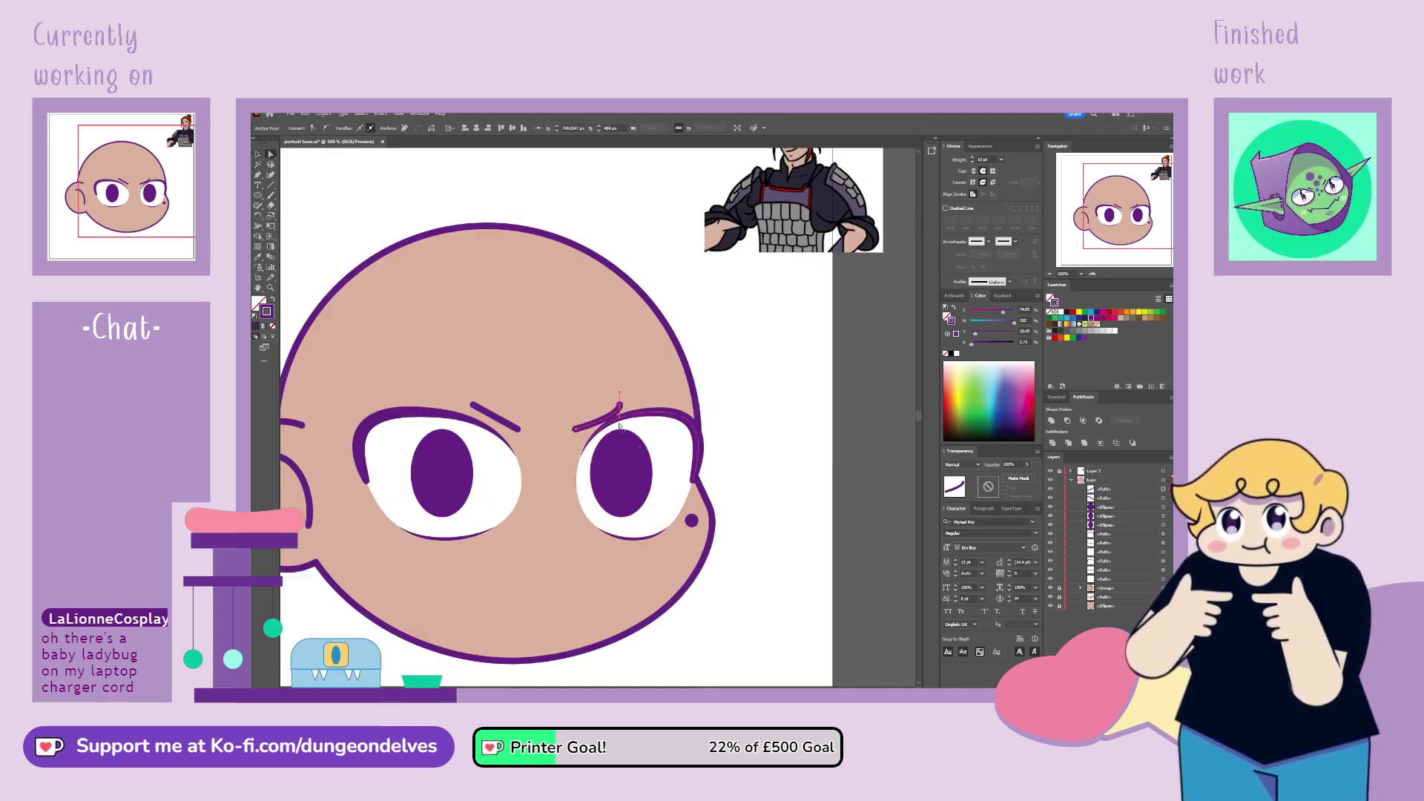
pyautogui.moveTo(619, 418); pyautogui.dragTo(588, 398)
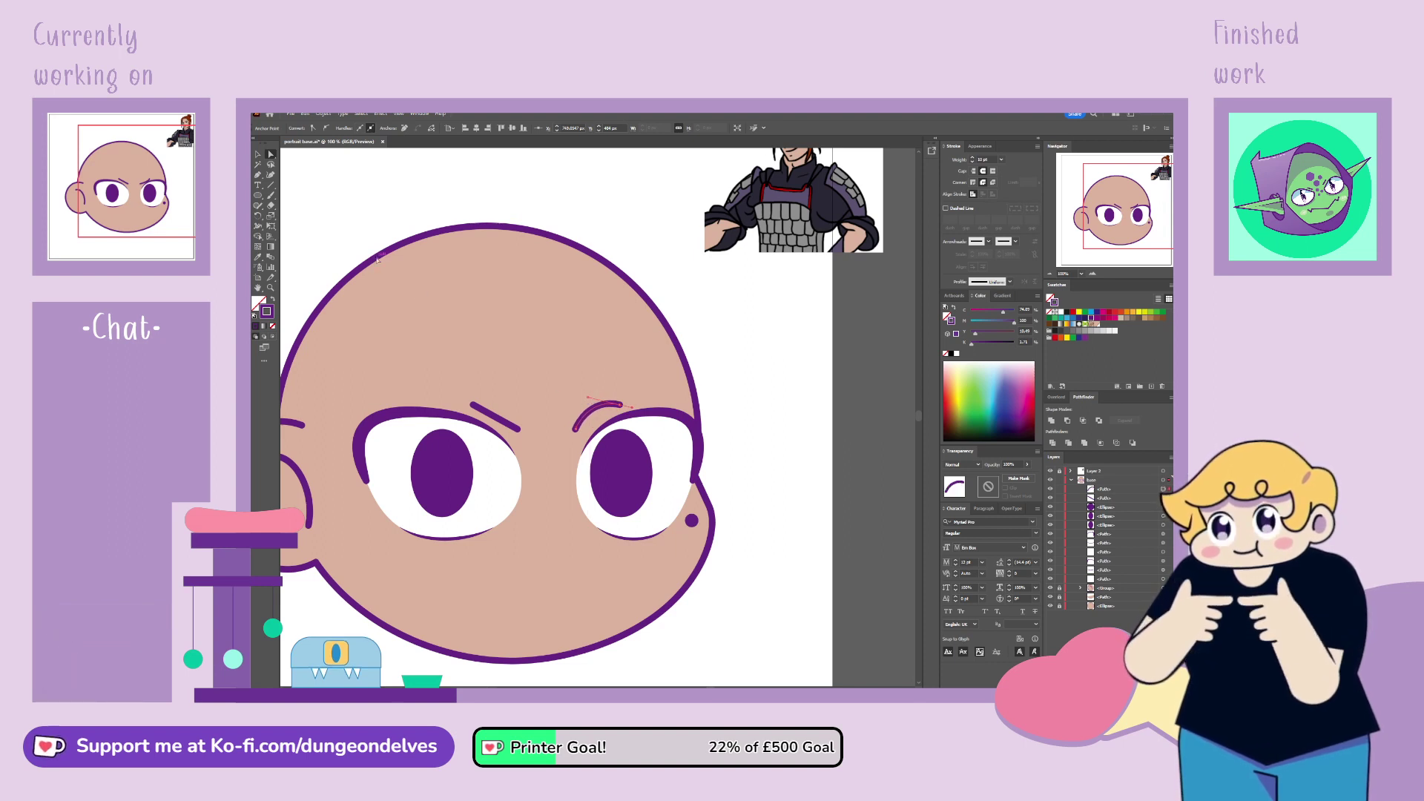
pyautogui.click(257, 154)
pyautogui.click(744, 426)
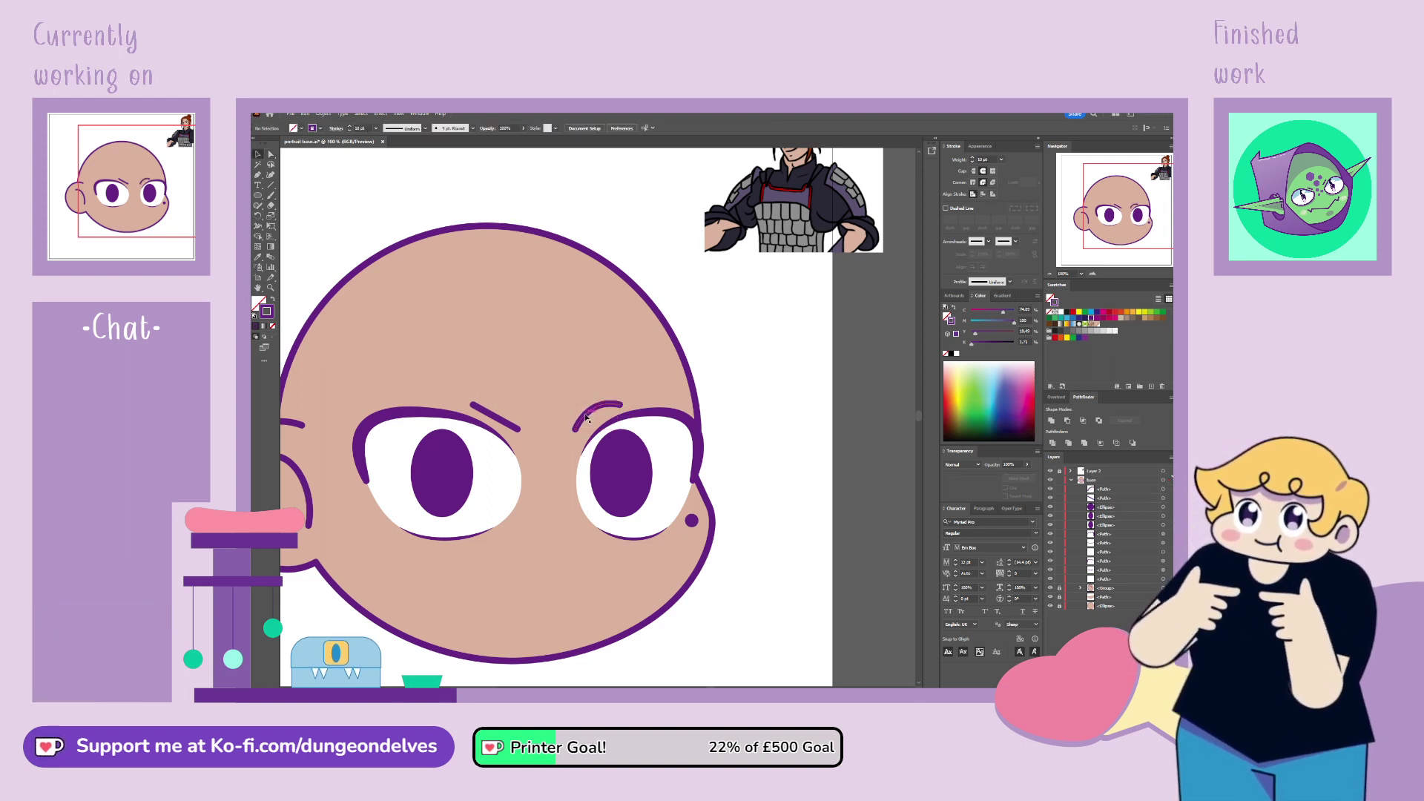
pyautogui.click(586, 418)
pyautogui.click(272, 155)
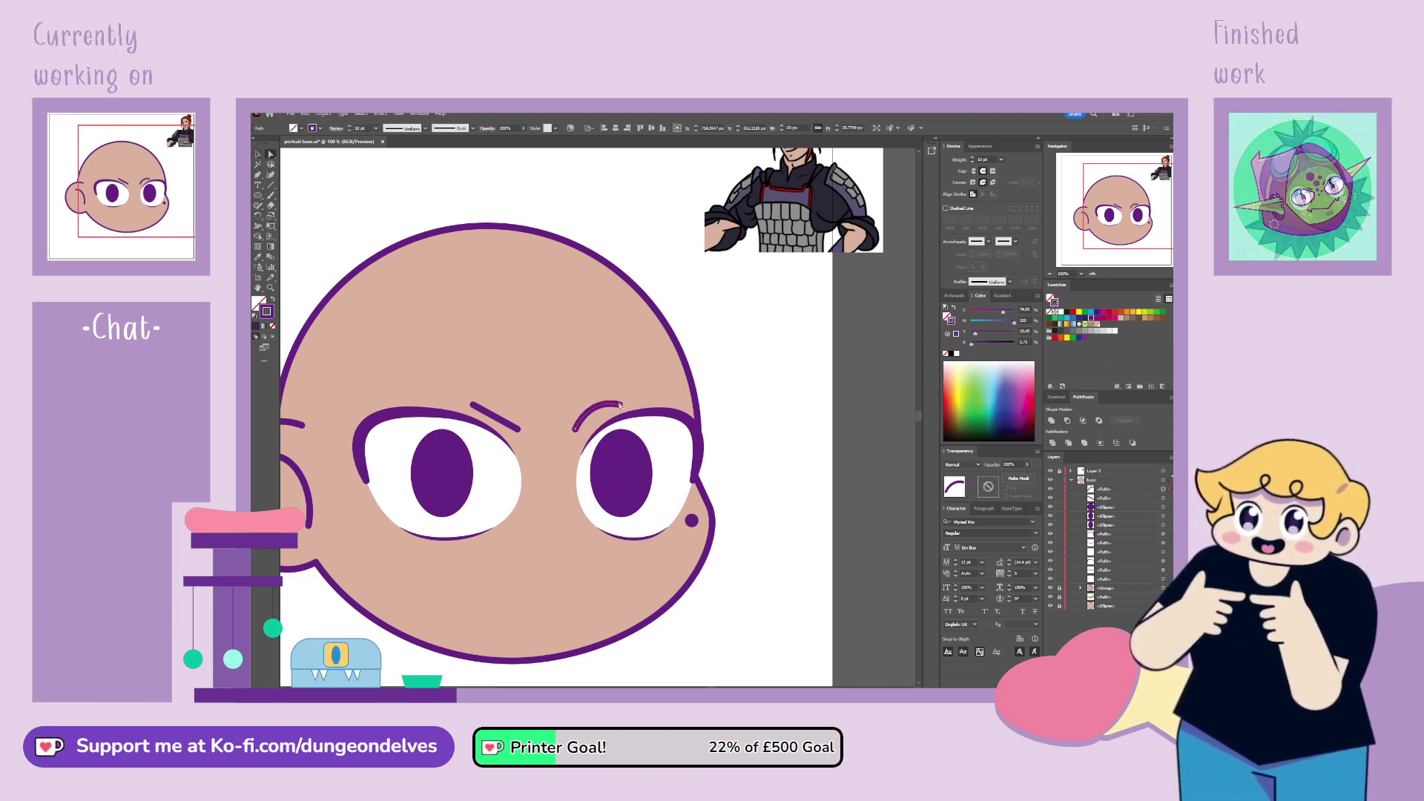
pyautogui.click(590, 398)
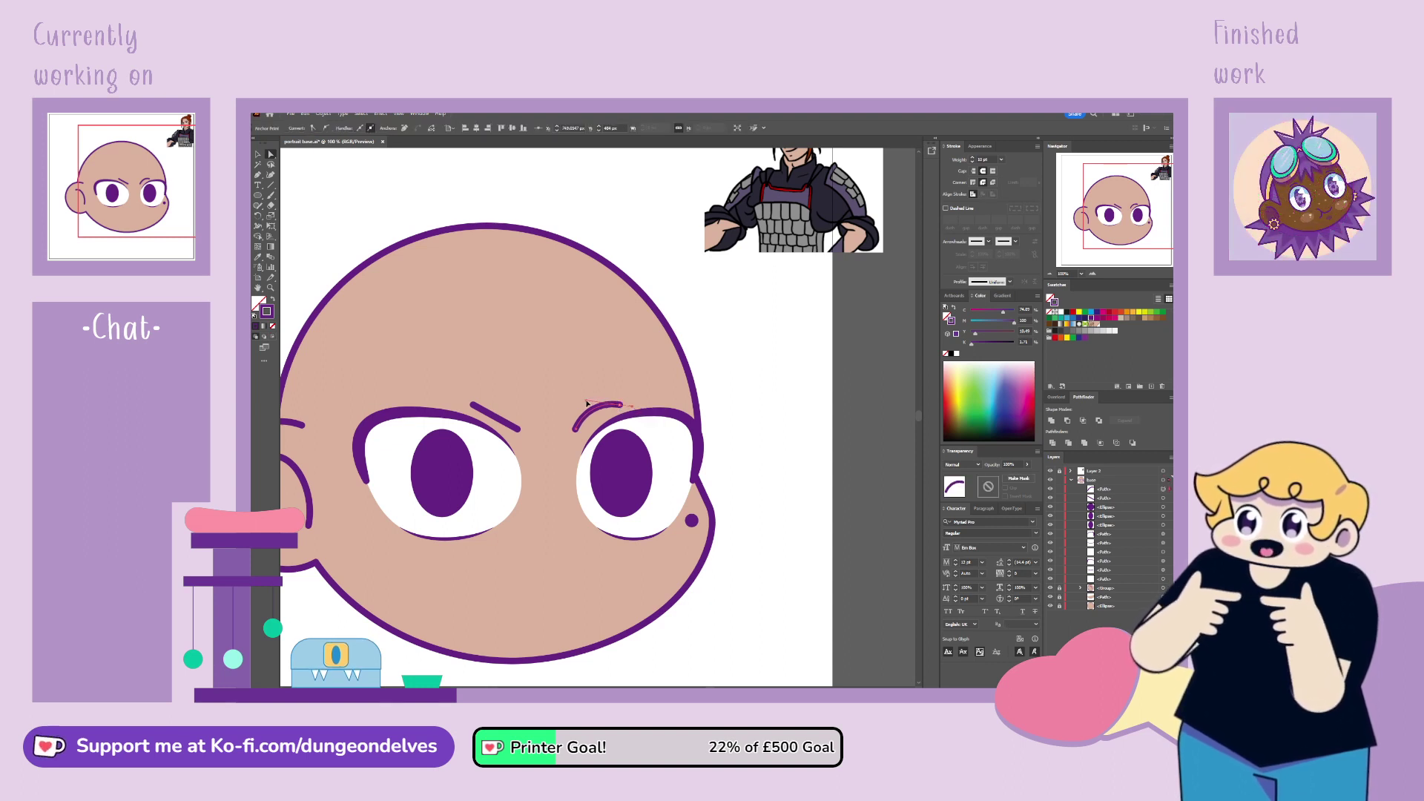
# Step: Raise the arched brow above the far eye and lower the slanted brow slightly onto the near eye's lid line
pyautogui.click(763, 448)
pyautogui.moveTo(616, 408); pyautogui.dragTo(615, 389)
pyautogui.moveTo(520, 431); pyautogui.dragTo(518, 437)
pyautogui.click(799, 487)
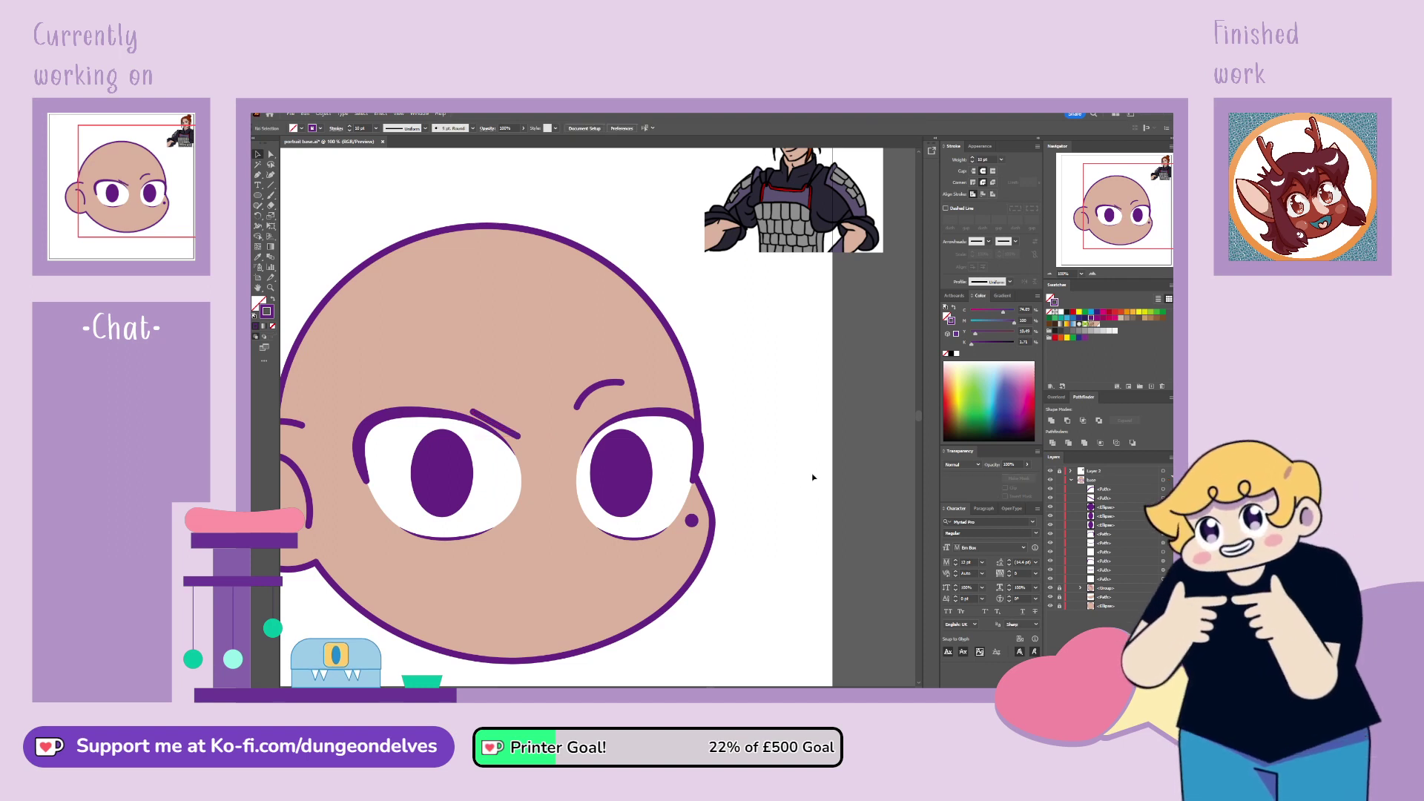
# Step: Shift the inner end anchor of the slanted brow line slightly down and towards the ear
pyautogui.hotkey('ctrl', '-')
pyautogui.hotkey('ctrl', '-')
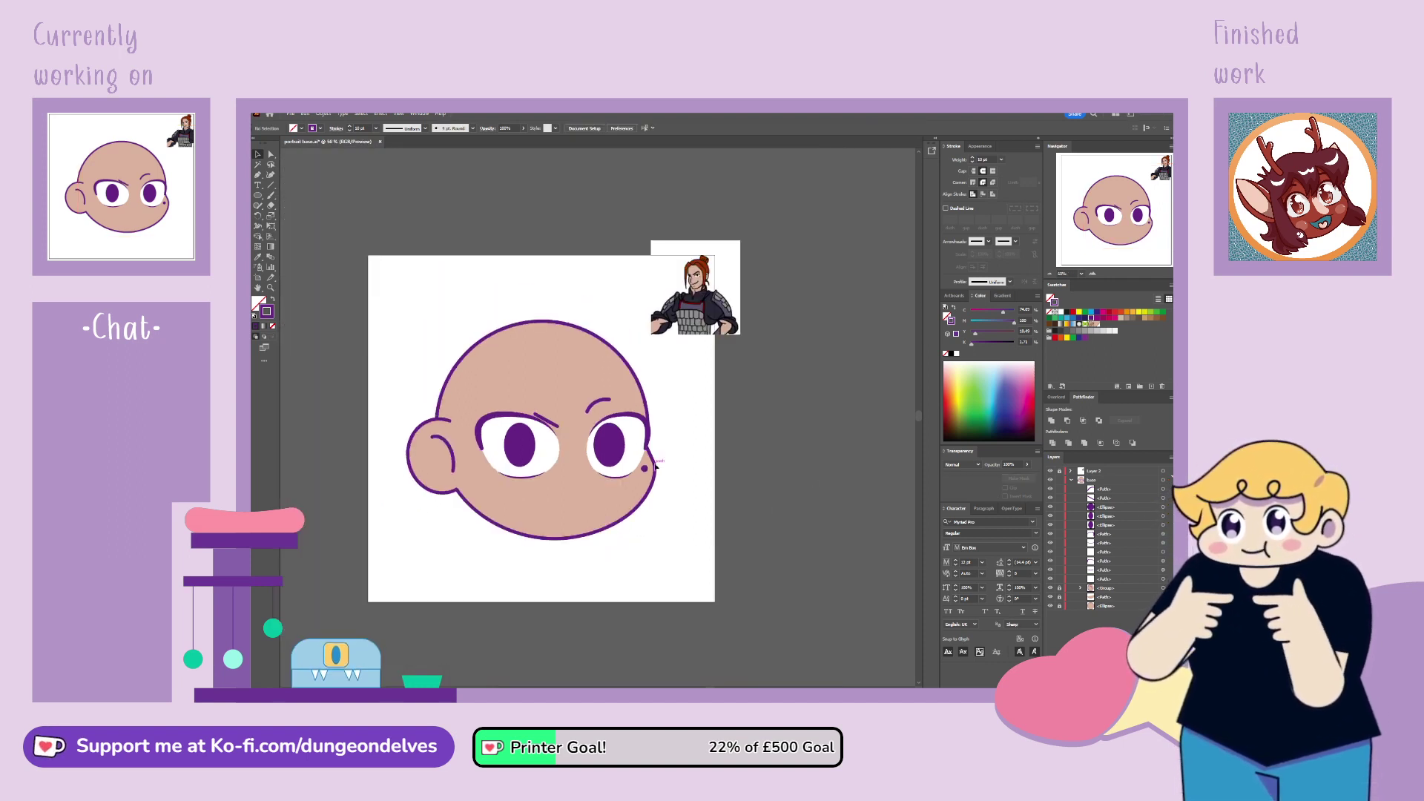
pyautogui.moveTo(692, 471); pyautogui.dragTo(711, 490)
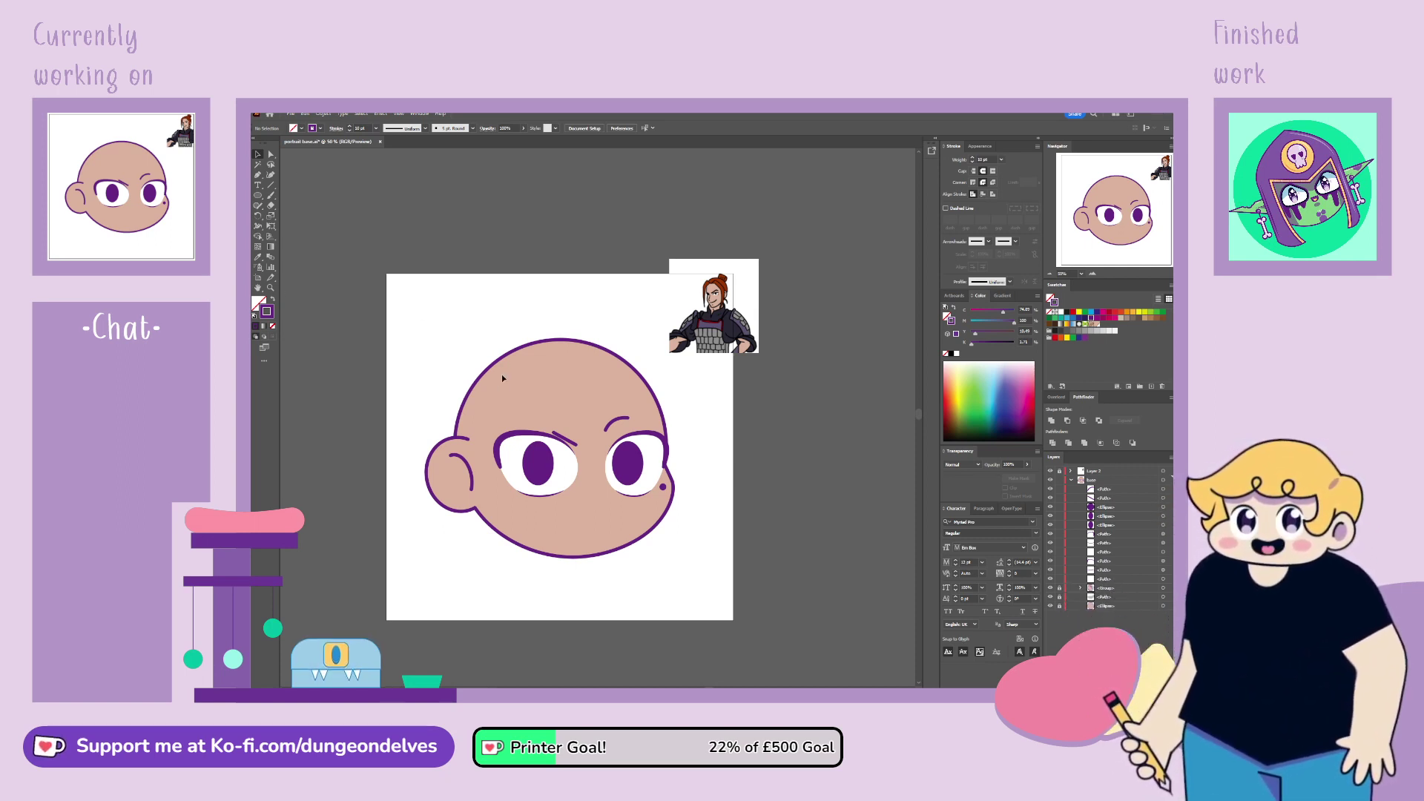
pyautogui.hotkey('ctrl', '+')
pyautogui.hotkey('ctrl', '+')
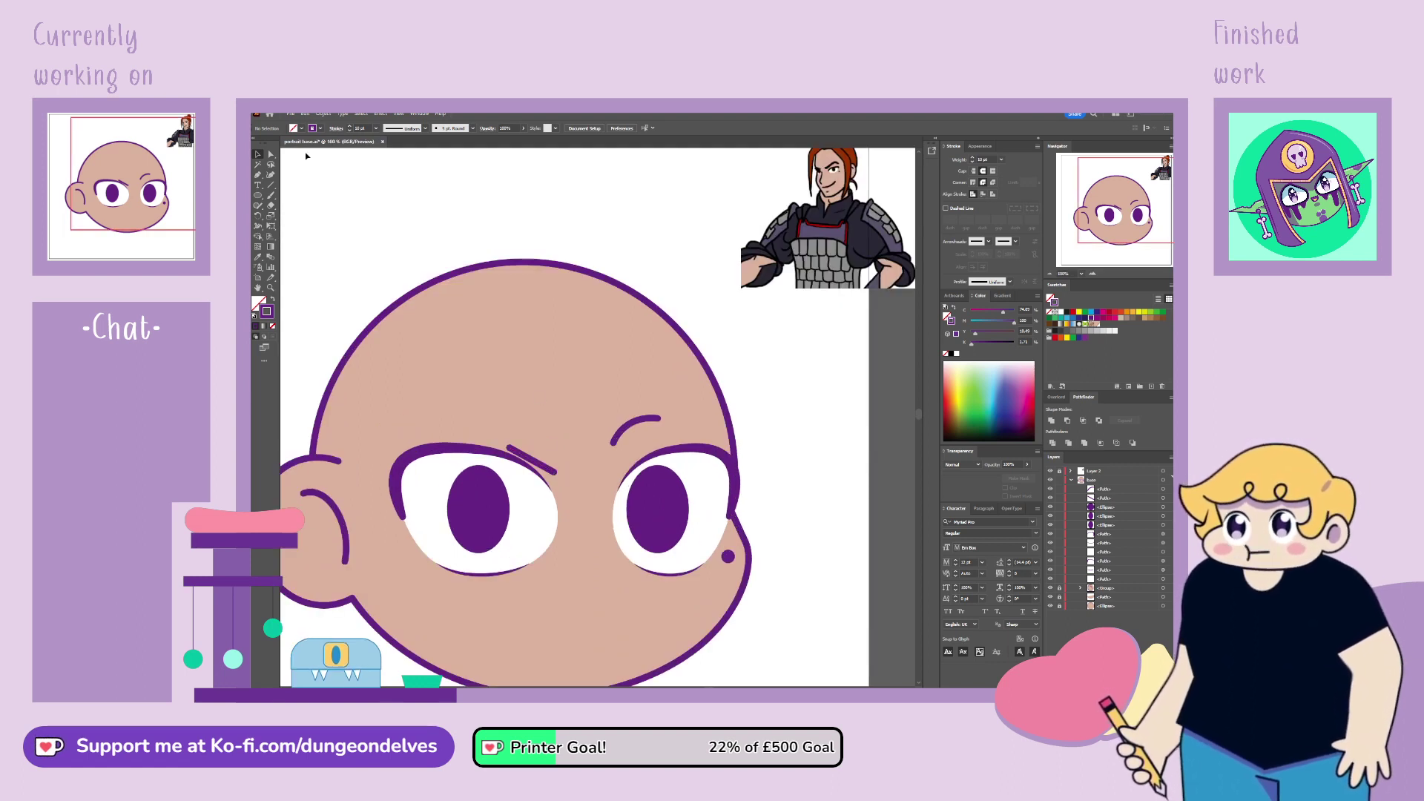
pyautogui.click(555, 475)
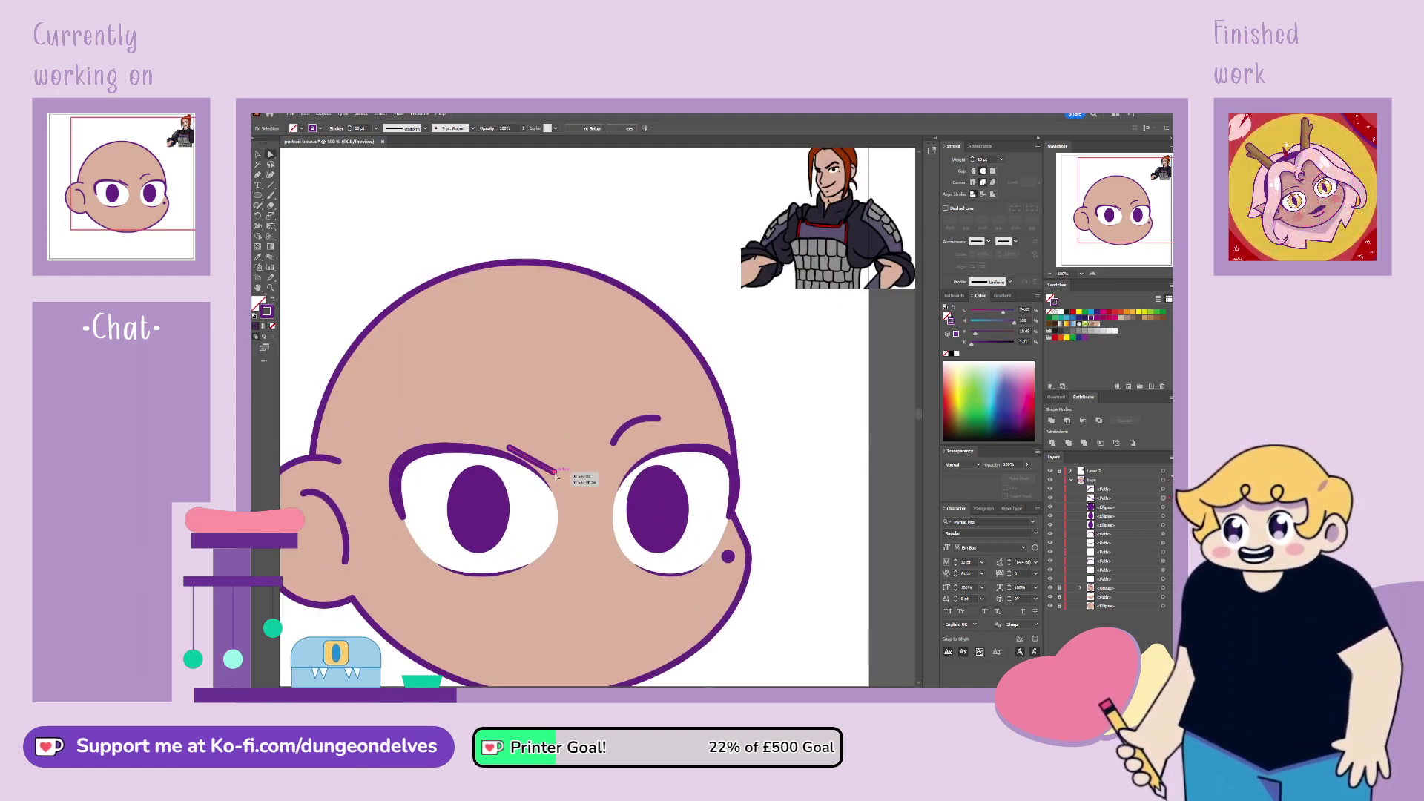
pyautogui.moveTo(555, 473); pyautogui.dragTo(552, 477)
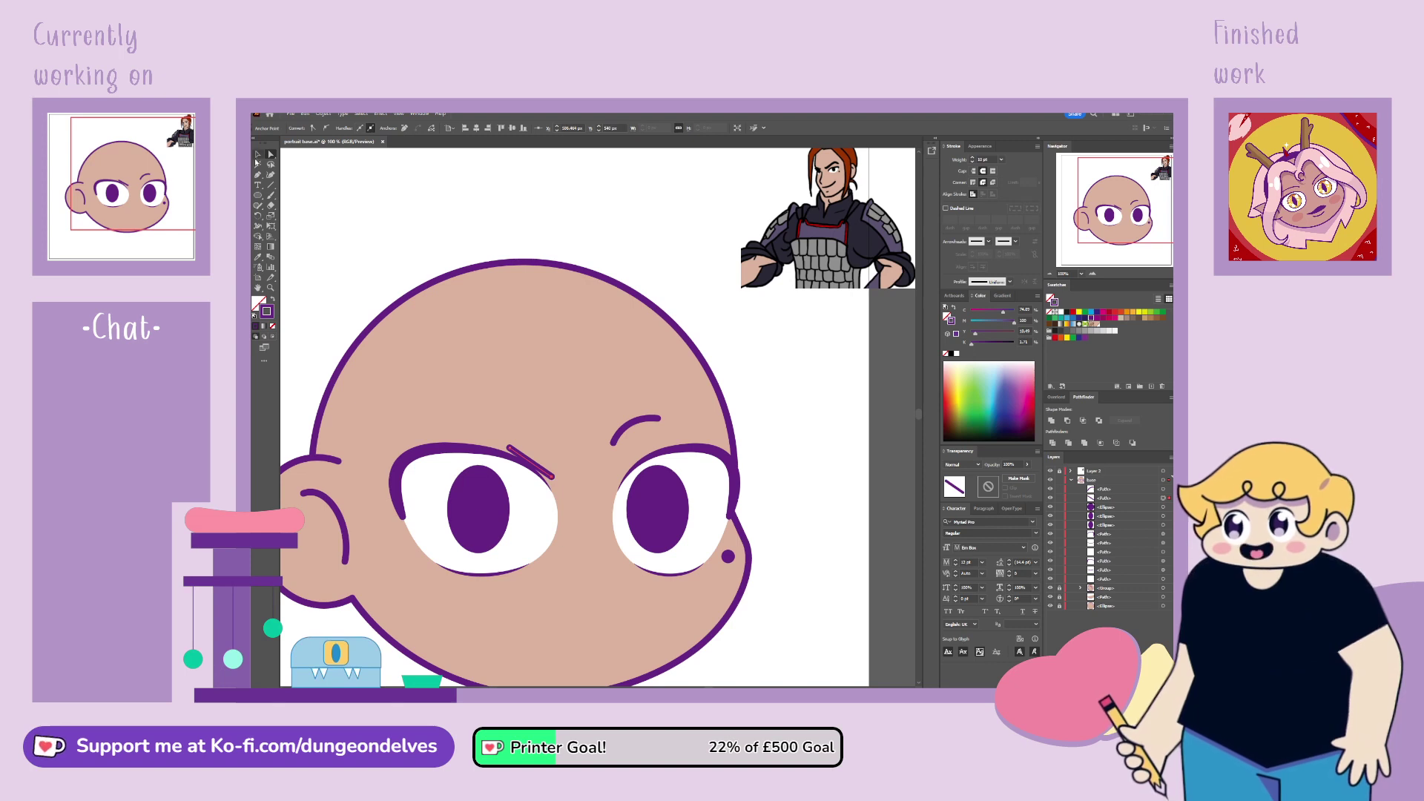
pyautogui.click(257, 155)
pyautogui.click(373, 194)
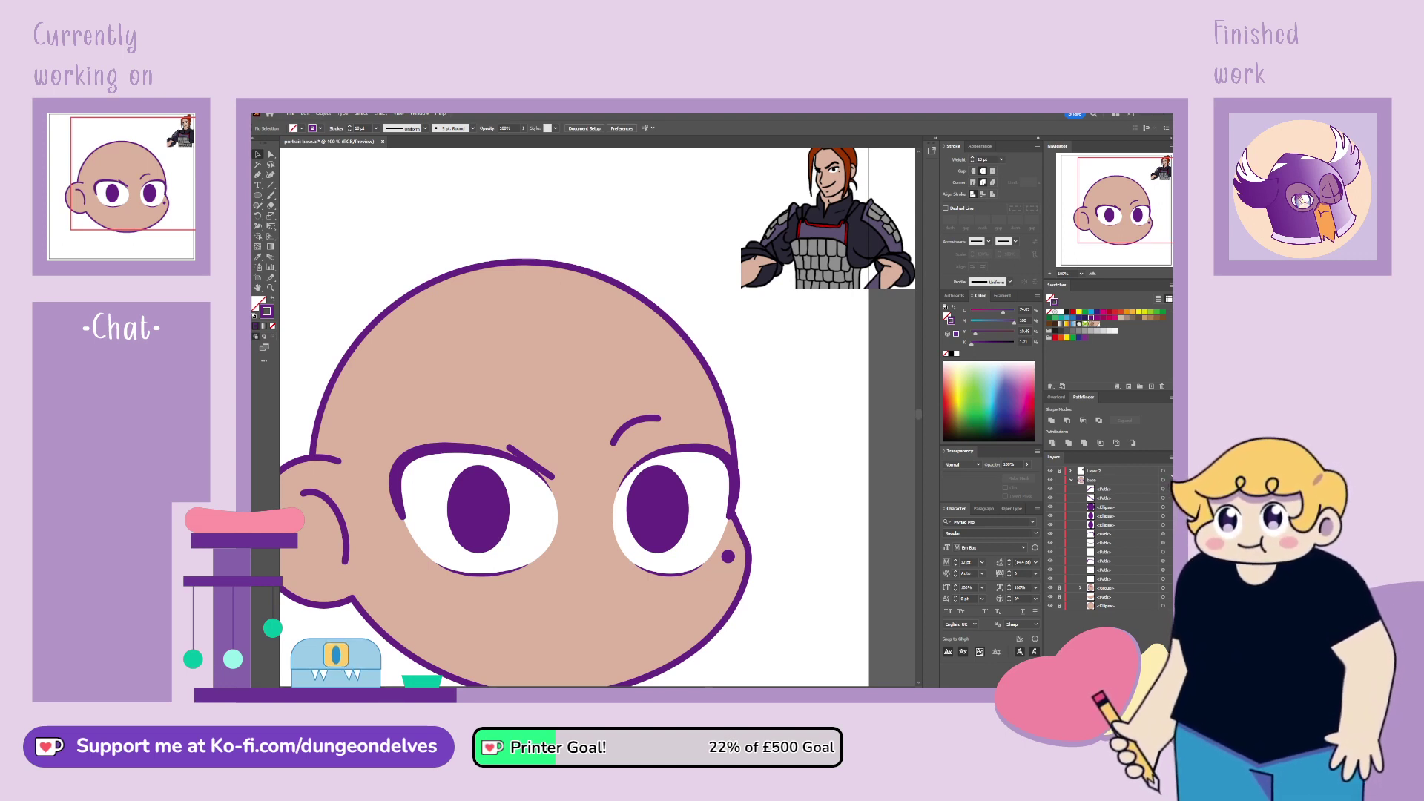
# Step: Draw a wide unfilled ellipse with a purple outline below the eyes as the mouth base
pyautogui.moveTo(1097, 208); pyautogui.dragTo(1095, 222)
pyautogui.click(258, 196)
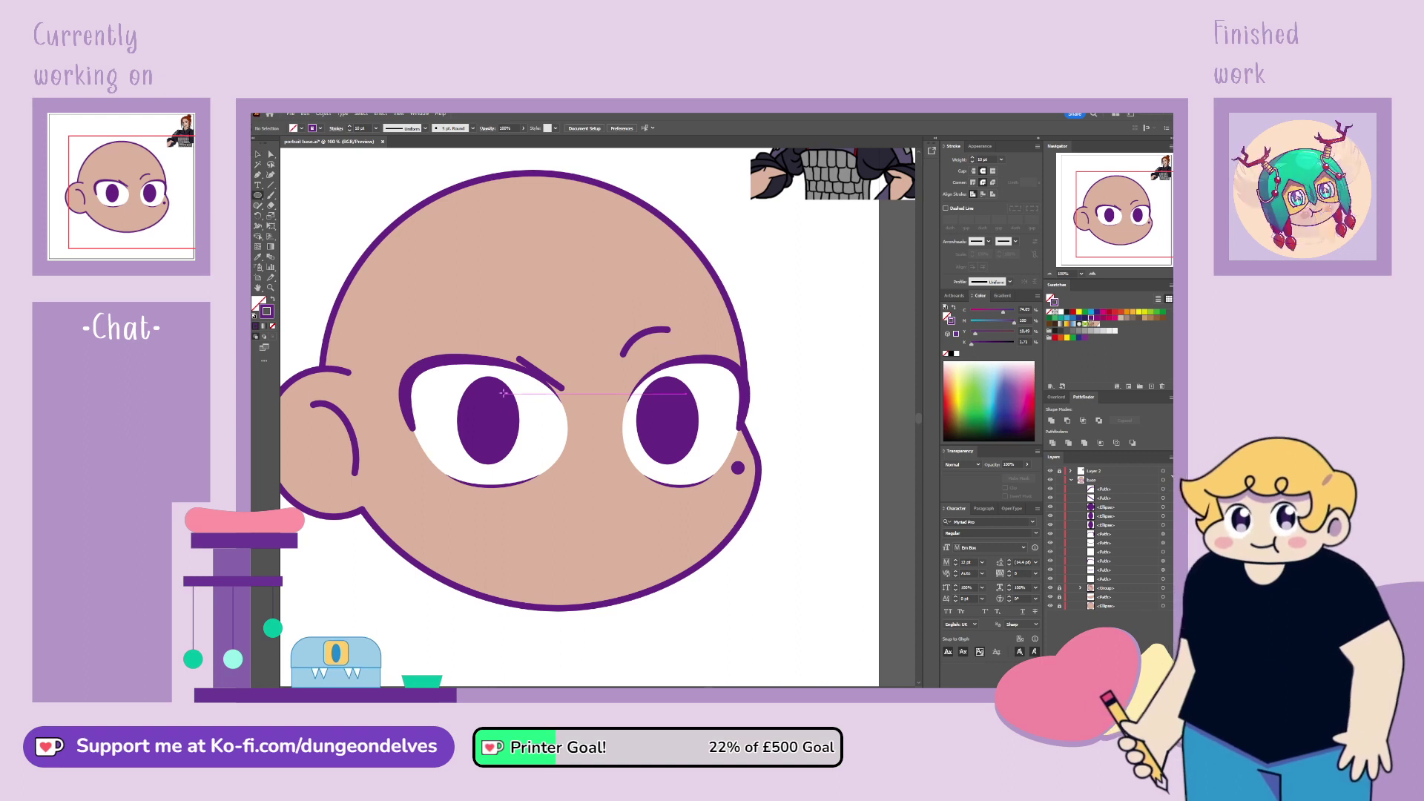
pyautogui.moveTo(541, 494); pyautogui.dragTo(690, 578)
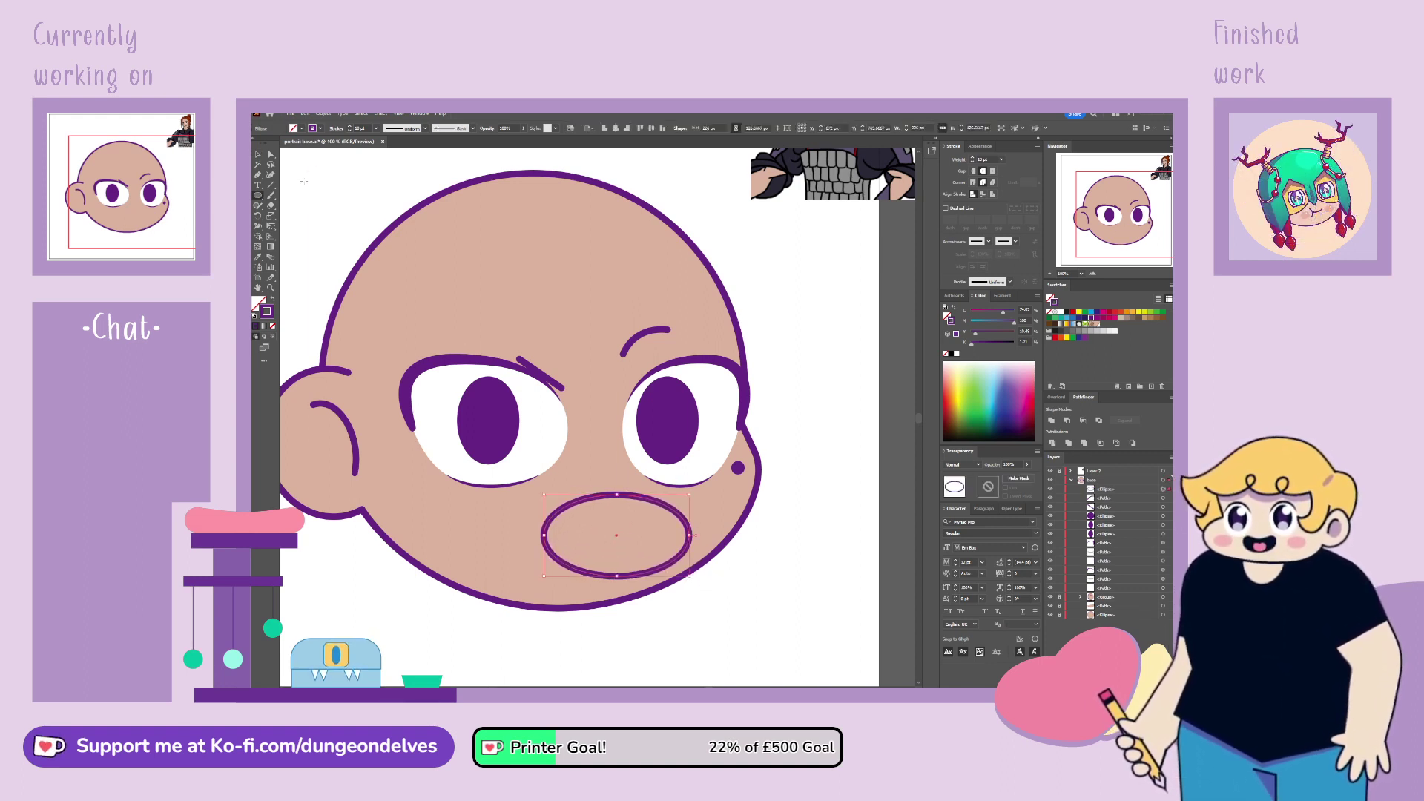
# Step: Pull the mouth ellipse's top anchor down into a sharp dip and angle both its handles upward into two rounded lobes
pyautogui.press('a')
pyautogui.click(616, 495)
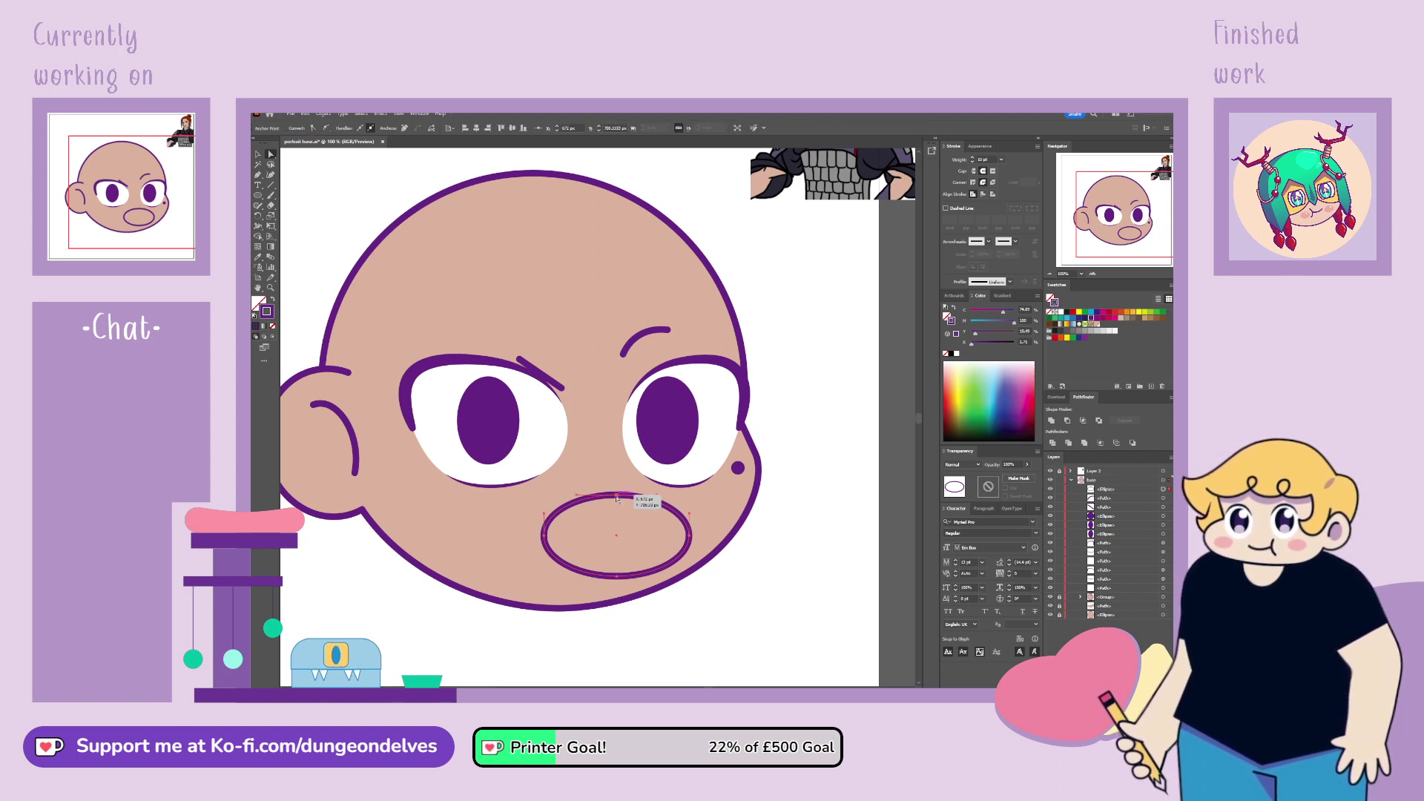
pyautogui.moveTo(616, 496); pyautogui.dragTo(588, 503)
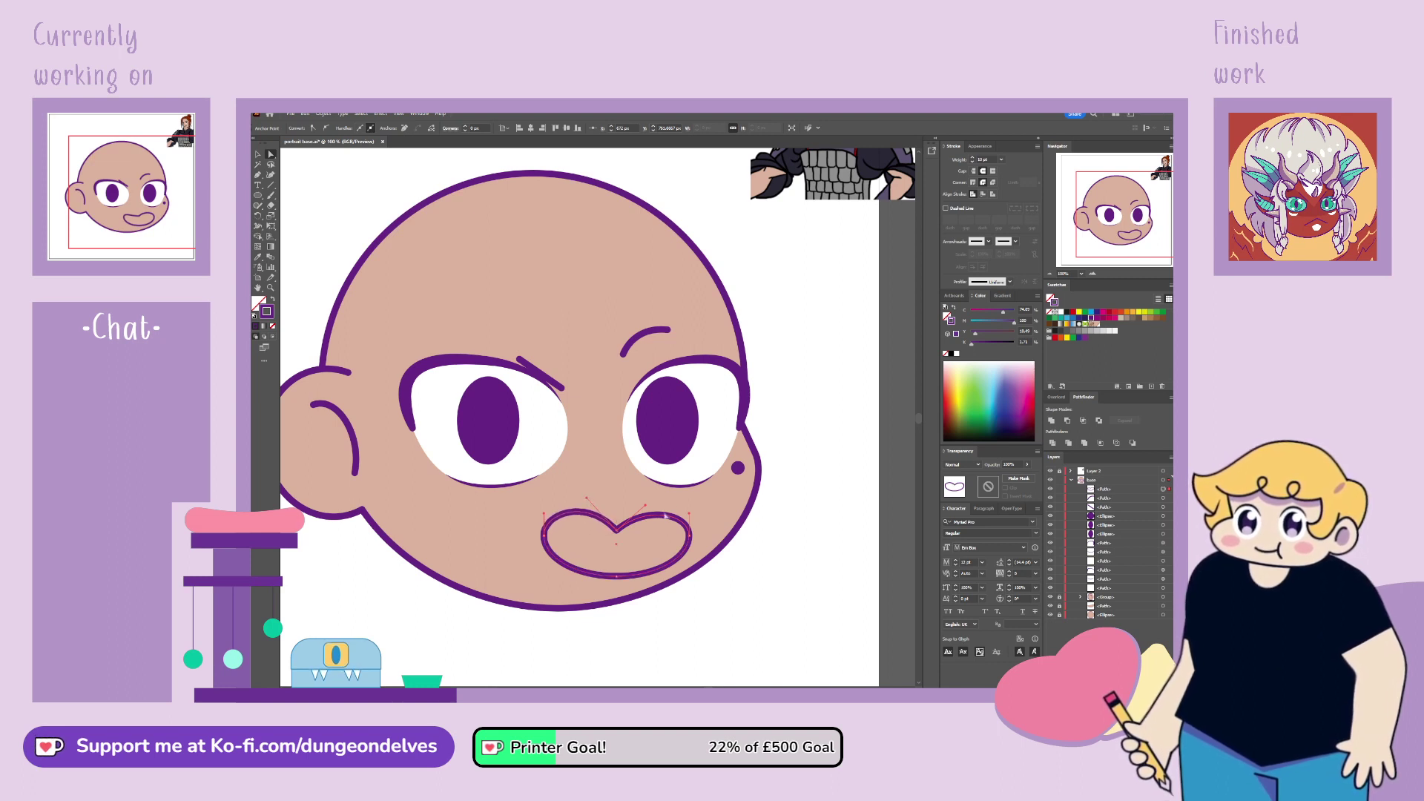
pyautogui.moveTo(646, 507); pyautogui.dragTo(643, 497)
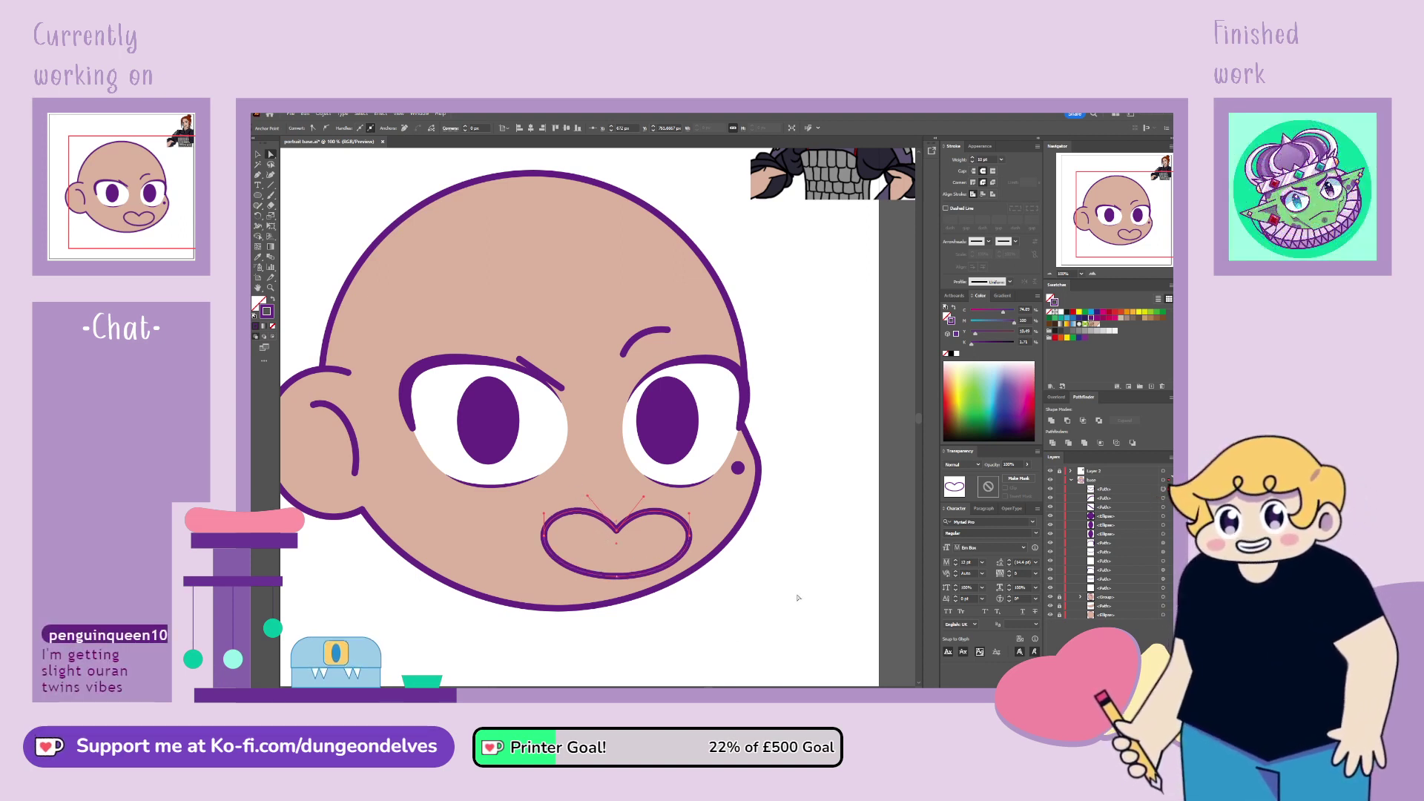
# Step: Move the mouth shape slightly up and towards the ear, and reshape its lower edge into a downward point to form a heart
pyautogui.press('v')
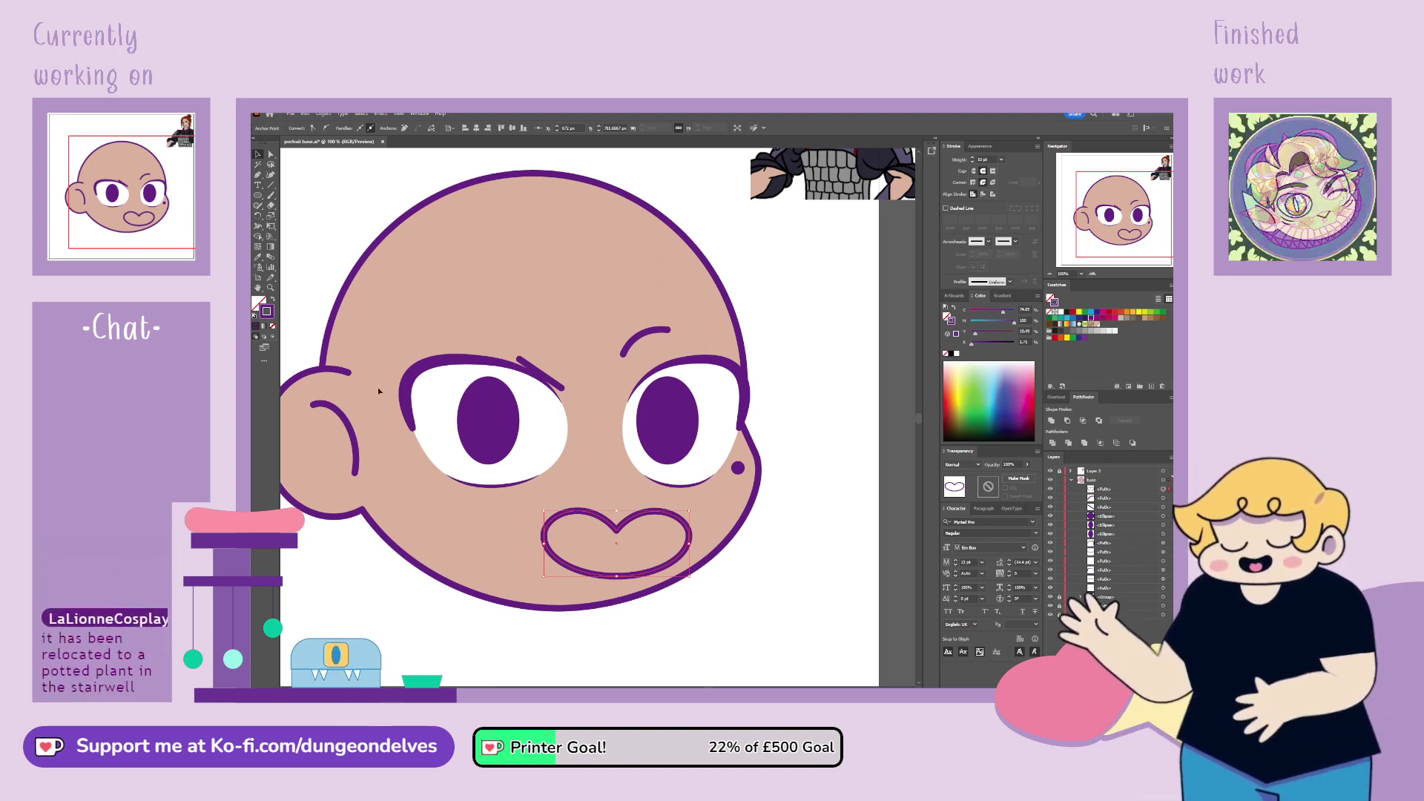
pyautogui.moveTo(673, 547)
pyautogui.mouseDown()
pyautogui.moveTo(687, 559)
pyautogui.moveTo(665, 550)
pyautogui.mouseUp()
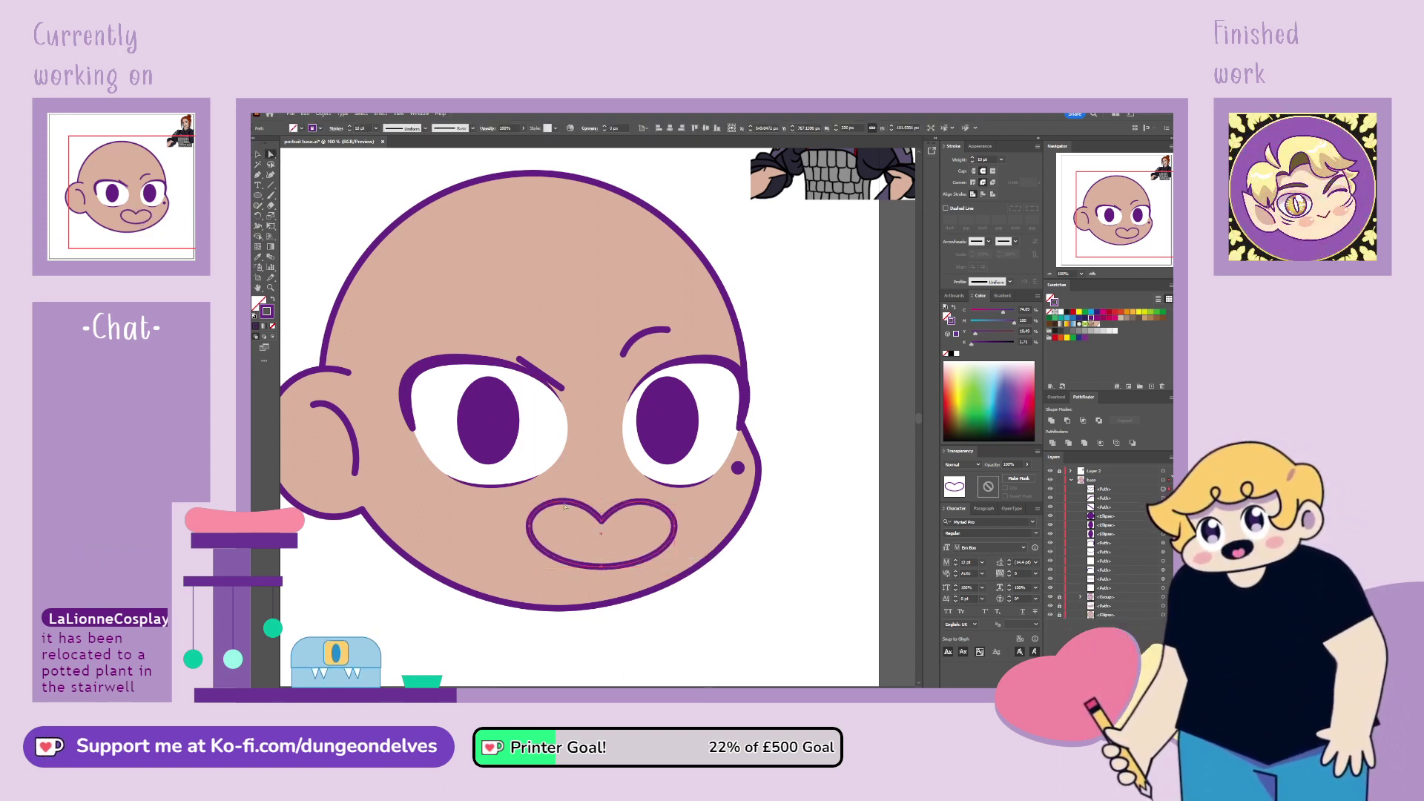
pyautogui.click(603, 575)
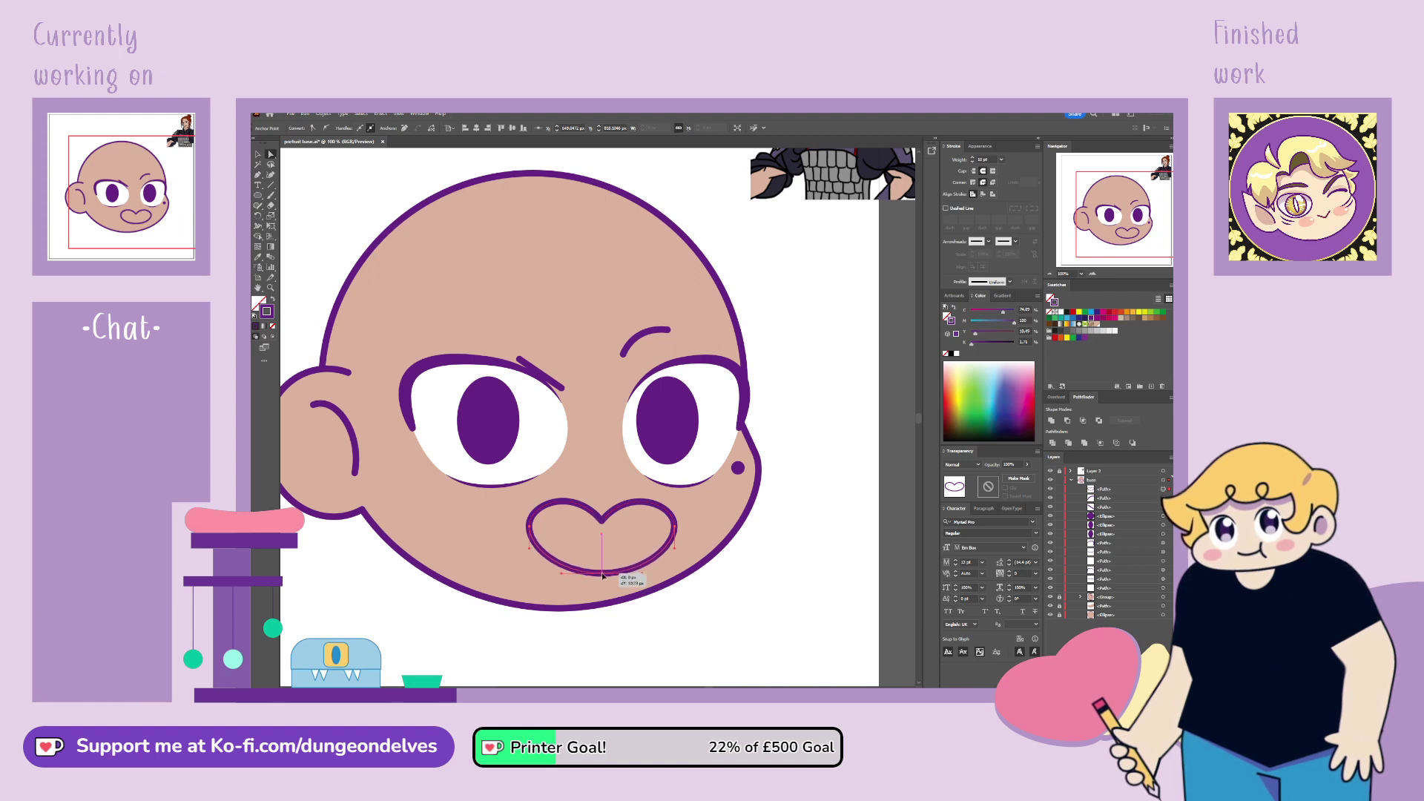
pyautogui.click(562, 575)
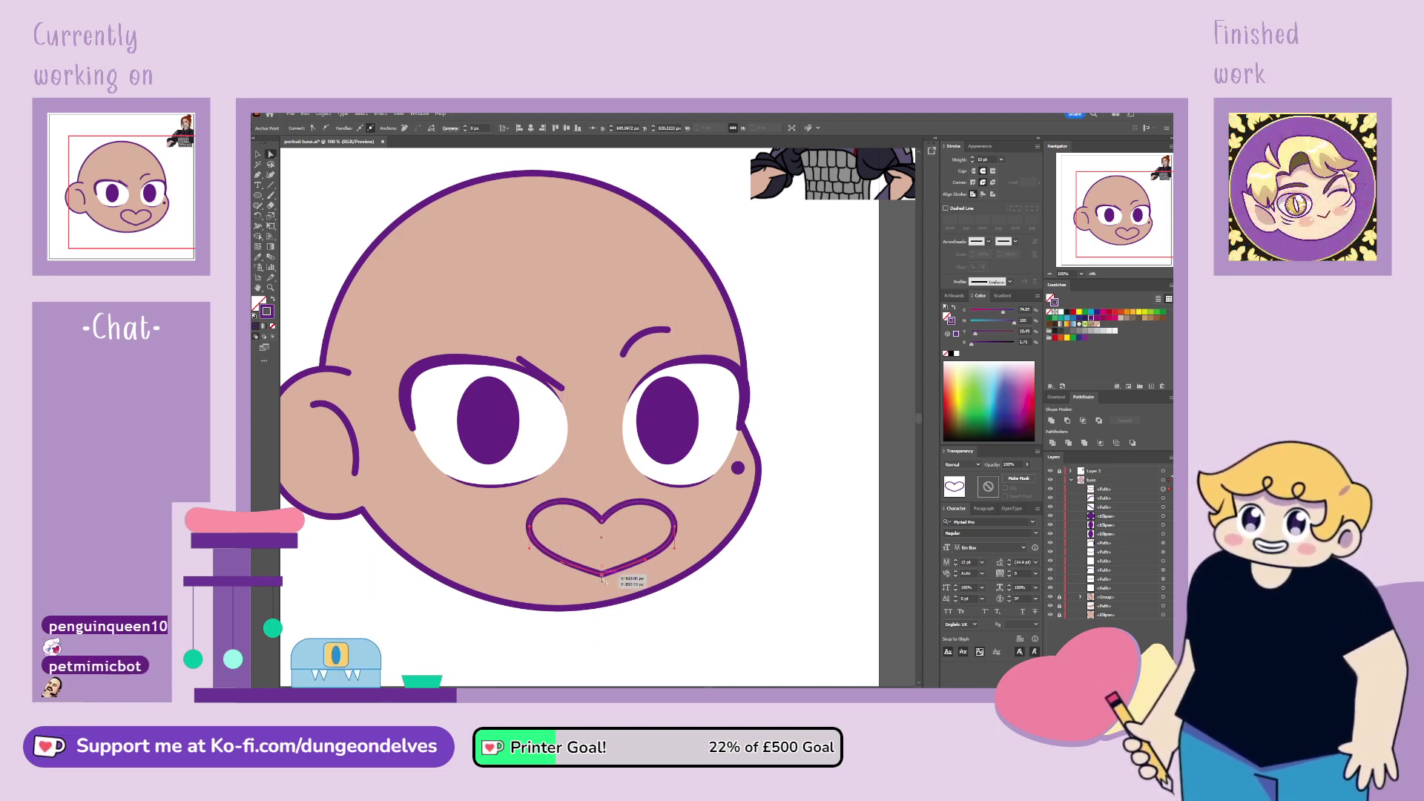
pyautogui.moveTo(602, 575); pyautogui.dragTo(603, 579)
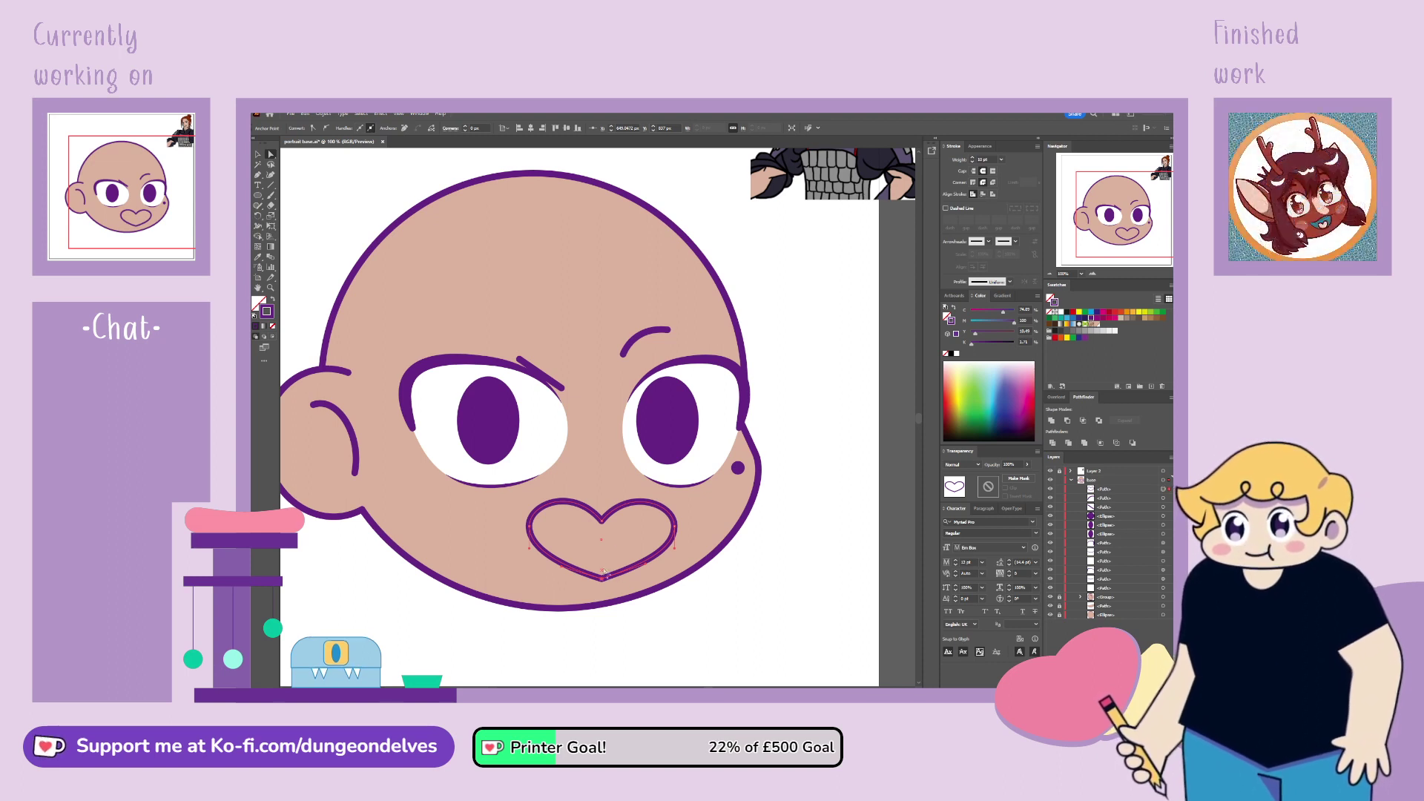
# Step: Smooth the mouth heart's bottom point into a rounded curve and nudge the mouth slightly up and towards the ear
pyautogui.moveTo(602, 569); pyautogui.dragTo(655, 416)
pyautogui.hotkey('ctrl', 'shift', 'a')
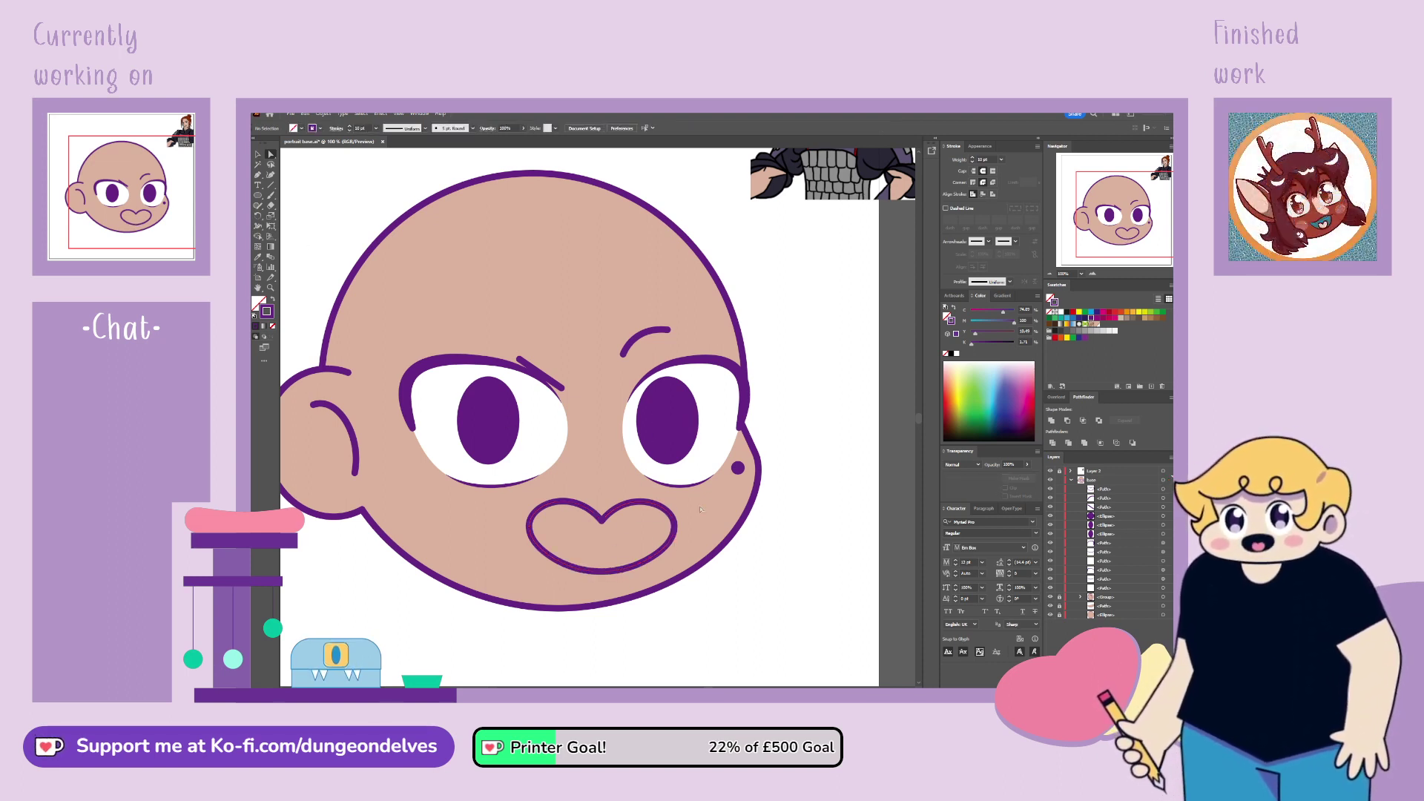
pyautogui.press('v')
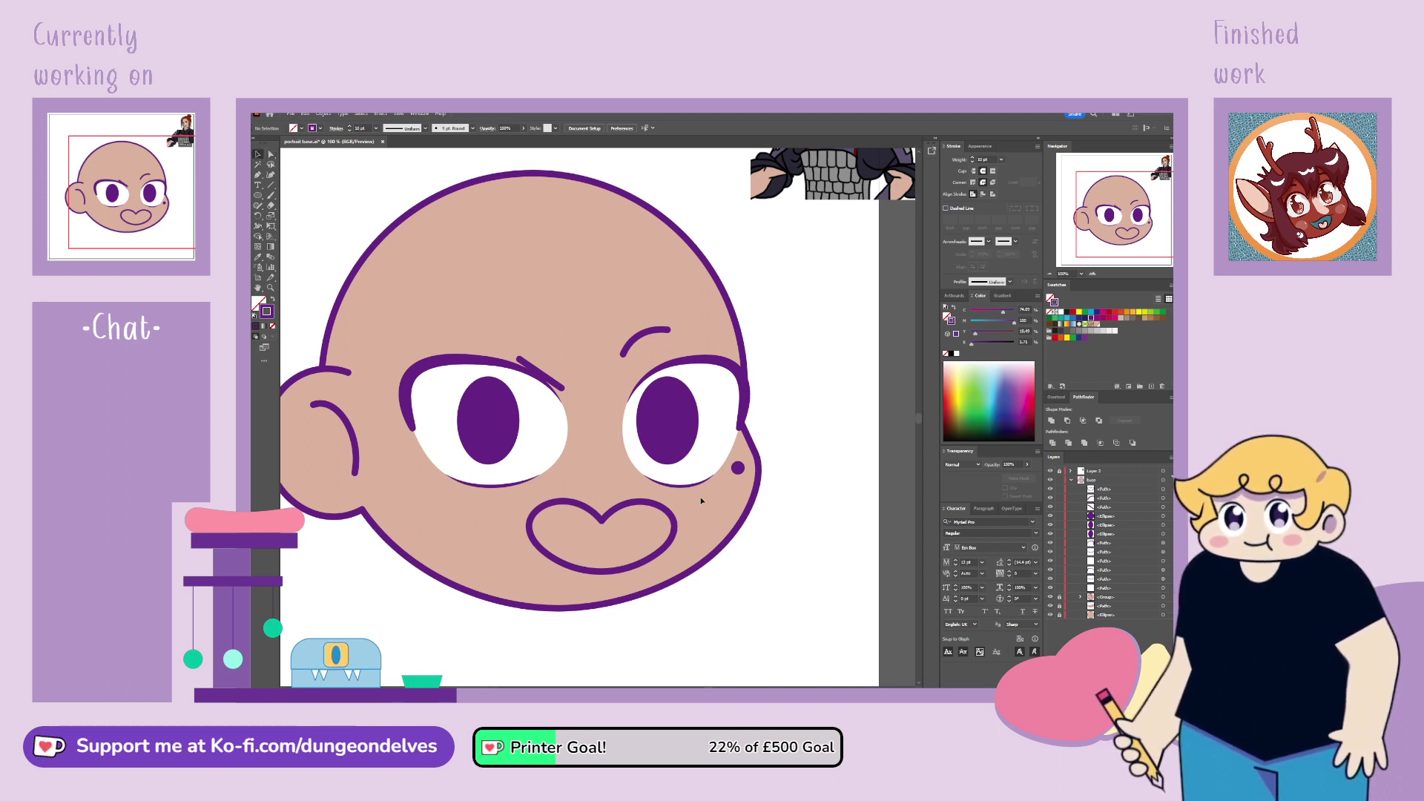
pyautogui.moveTo(675, 529); pyautogui.dragTo(671, 527)
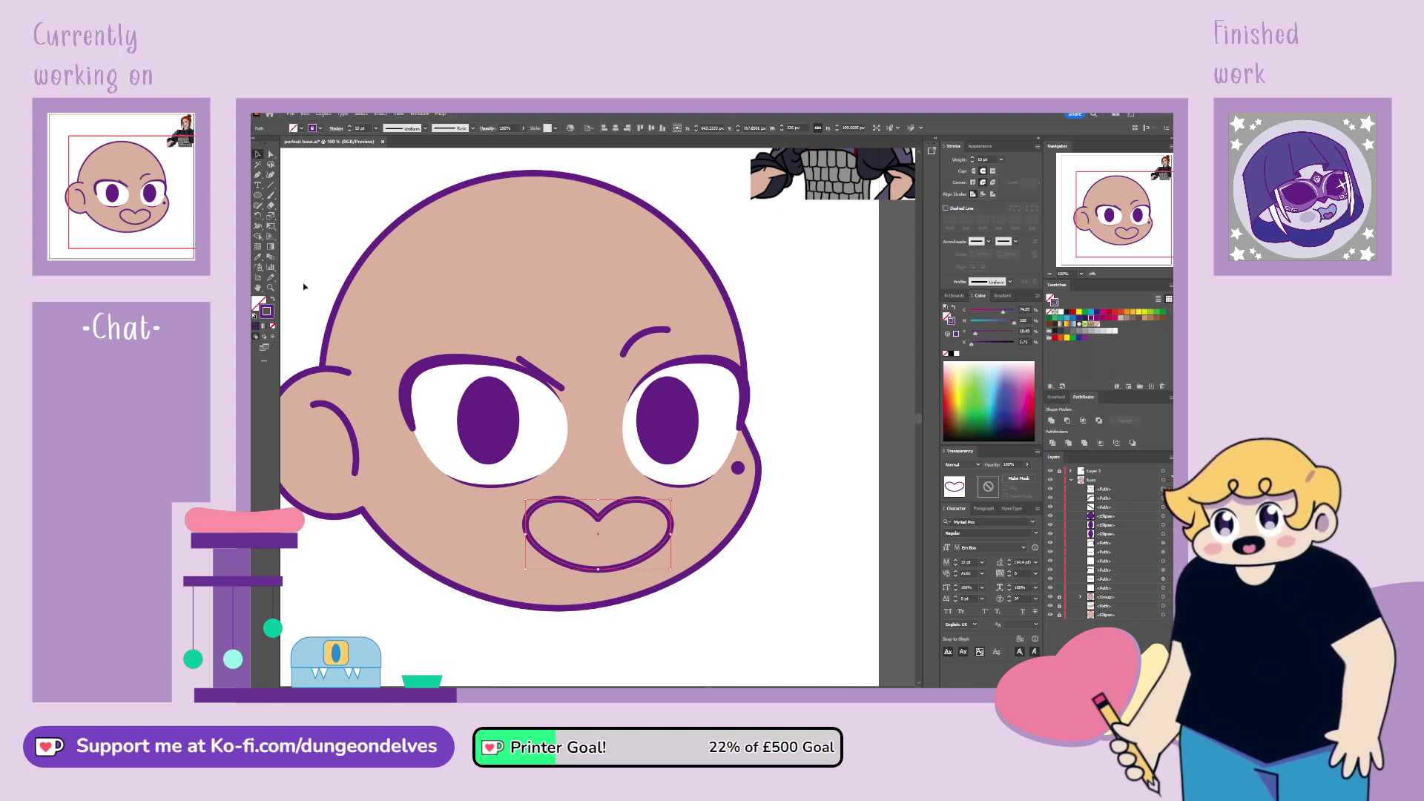
# Step: Fill the mouth heart with light green and nudge it slightly up and towards the ear
pyautogui.click(259, 303)
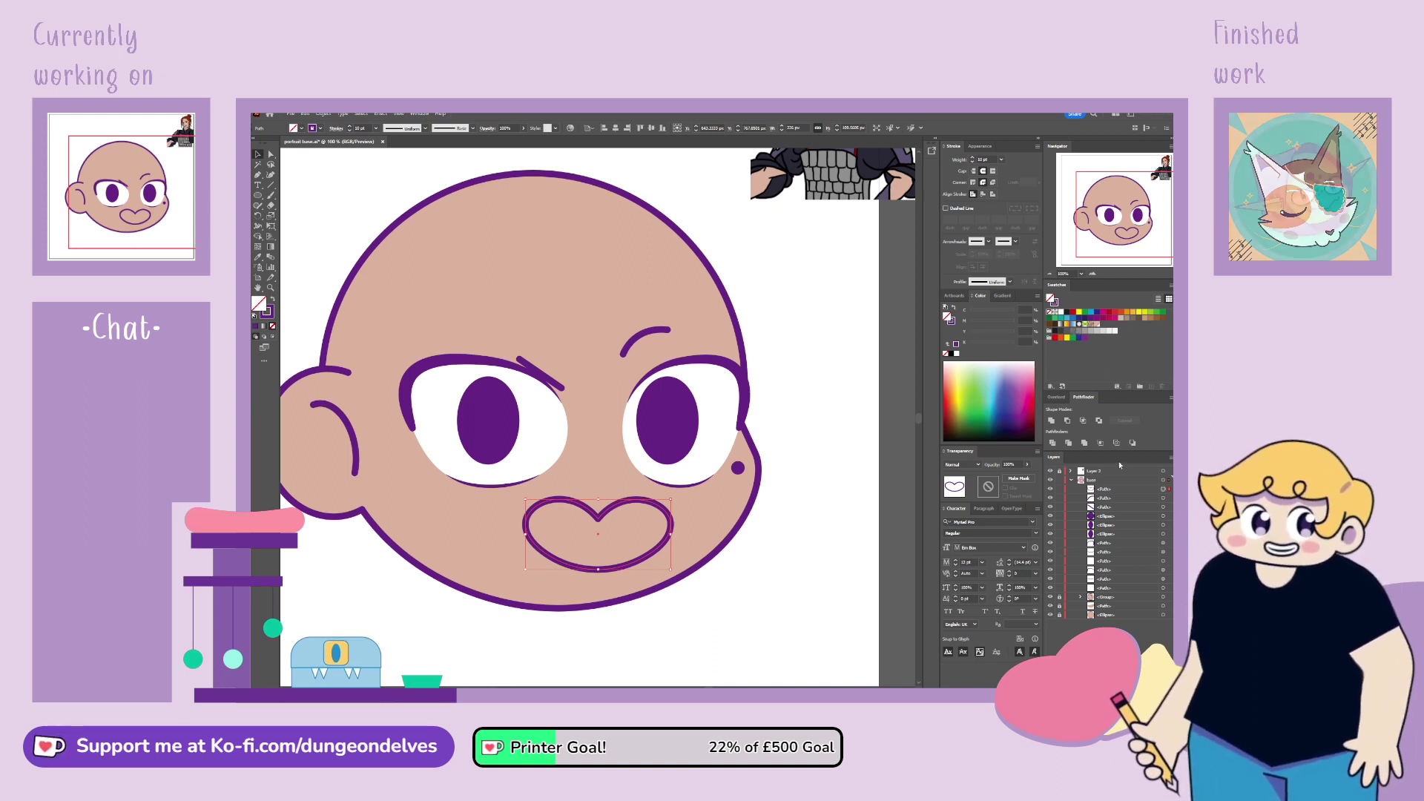
pyautogui.click(850, 263)
pyautogui.click(746, 635)
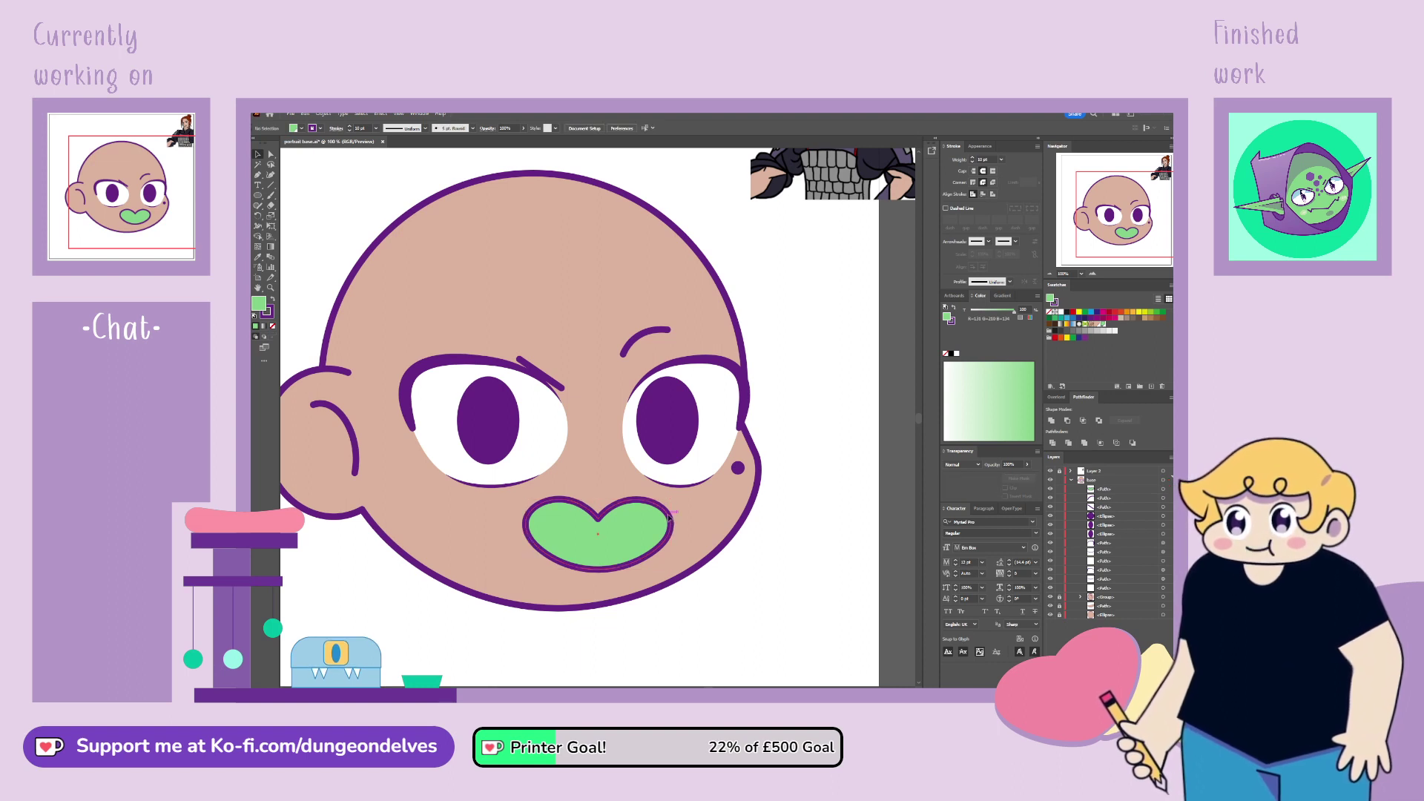
pyautogui.moveTo(671, 517); pyautogui.dragTo(667, 512)
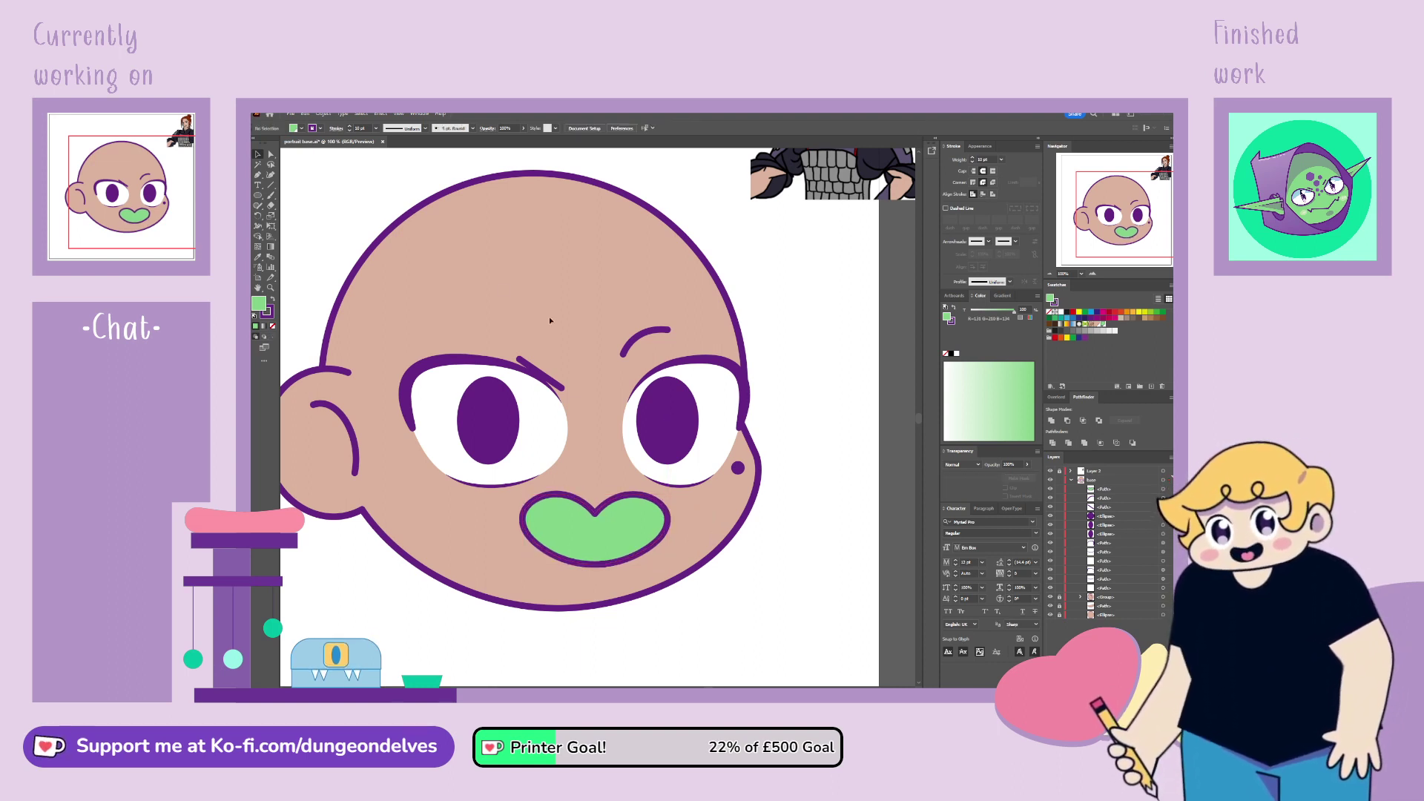
# Step: Draw a small purple-outlined ellipse in the lower middle of the mouth as the tongue and fill it with pink
pyautogui.click(257, 196)
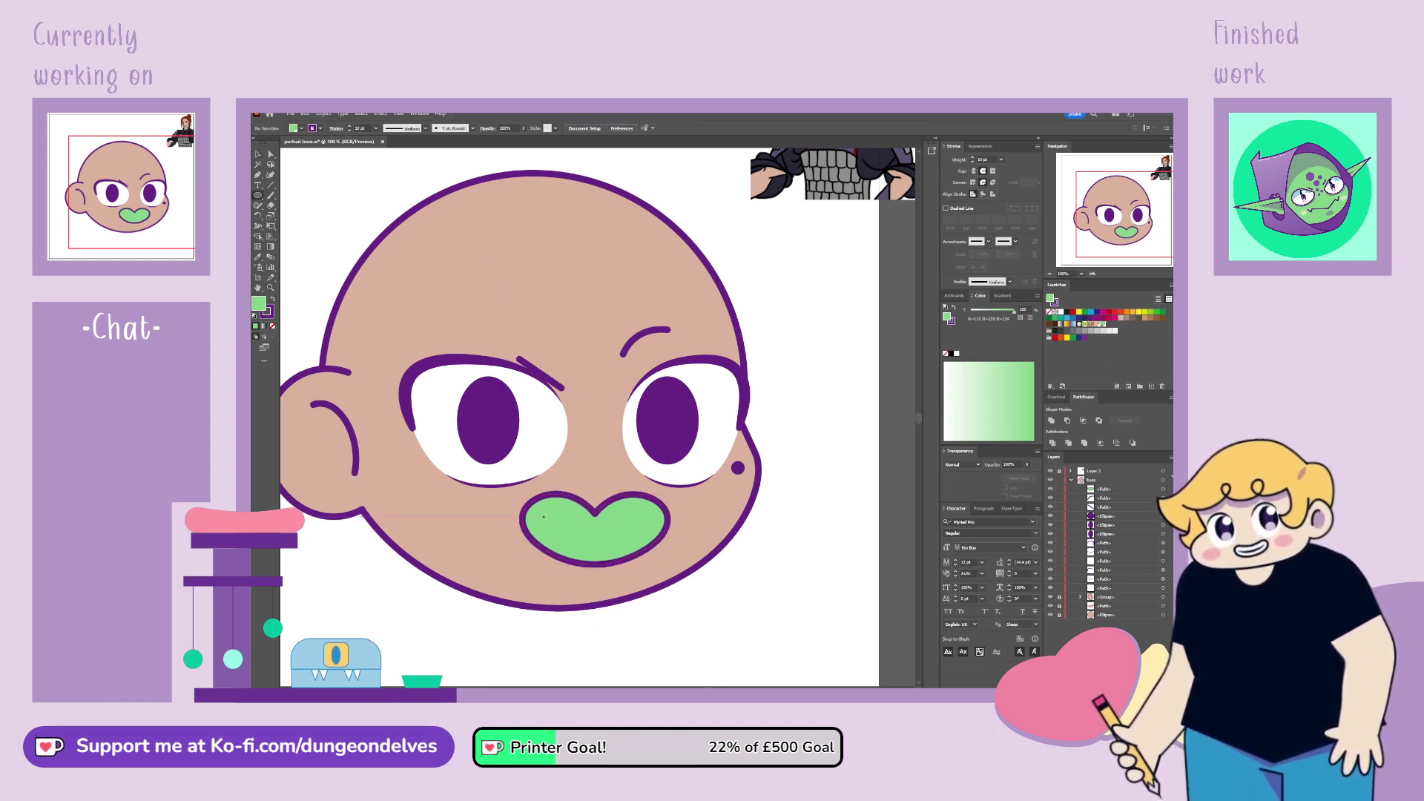
pyautogui.moveTo(566, 522); pyautogui.dragTo(628, 565)
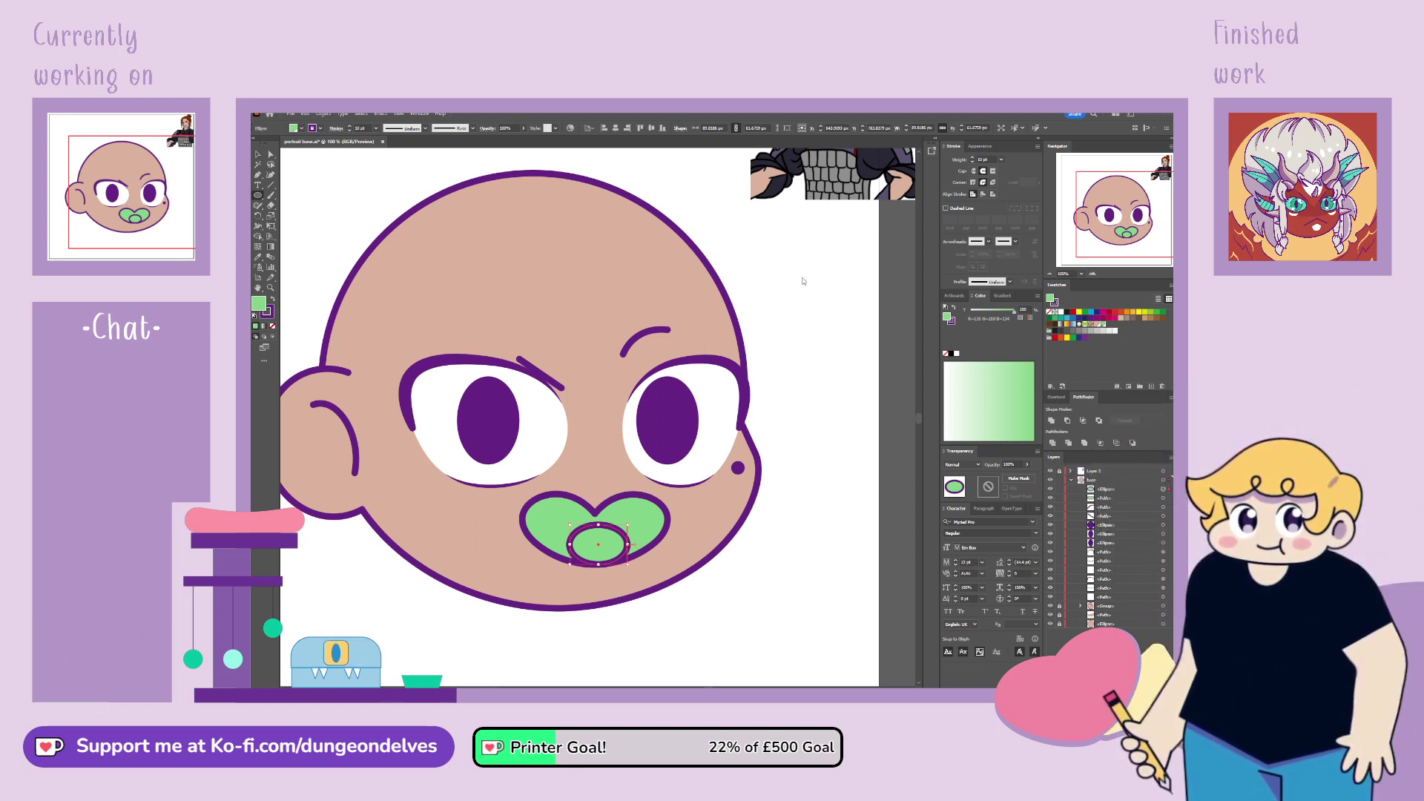
pyautogui.click(860, 264)
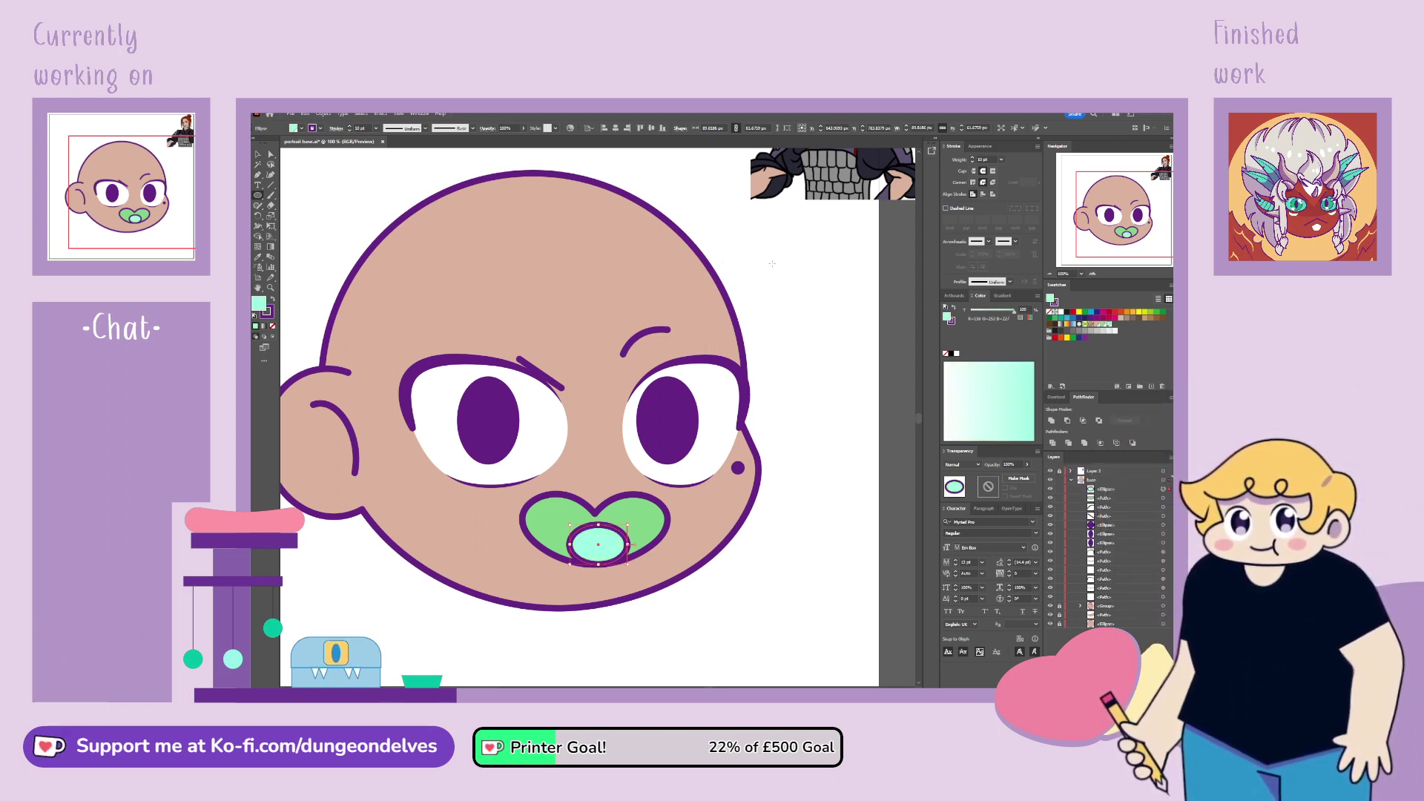
pyautogui.click(837, 264)
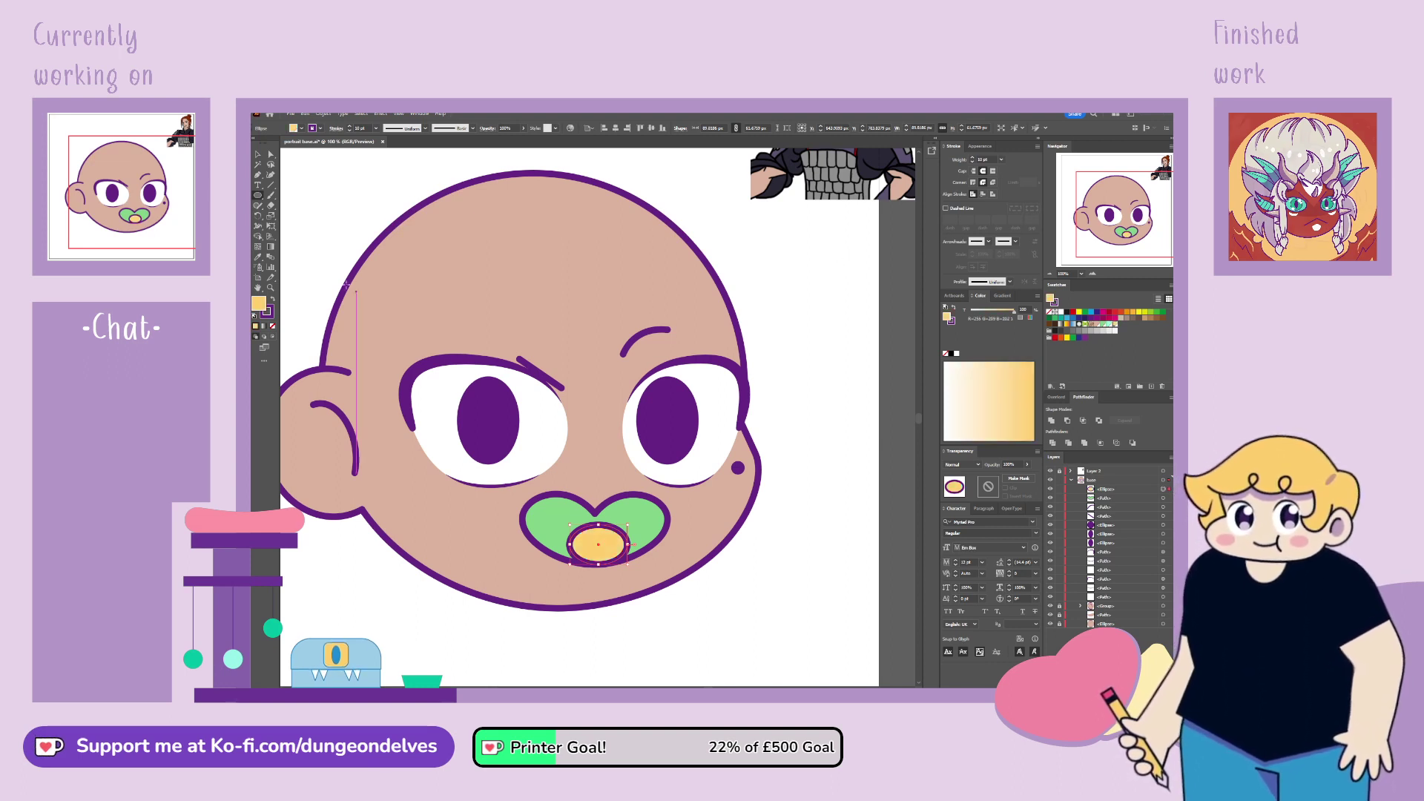
pyautogui.click(824, 264)
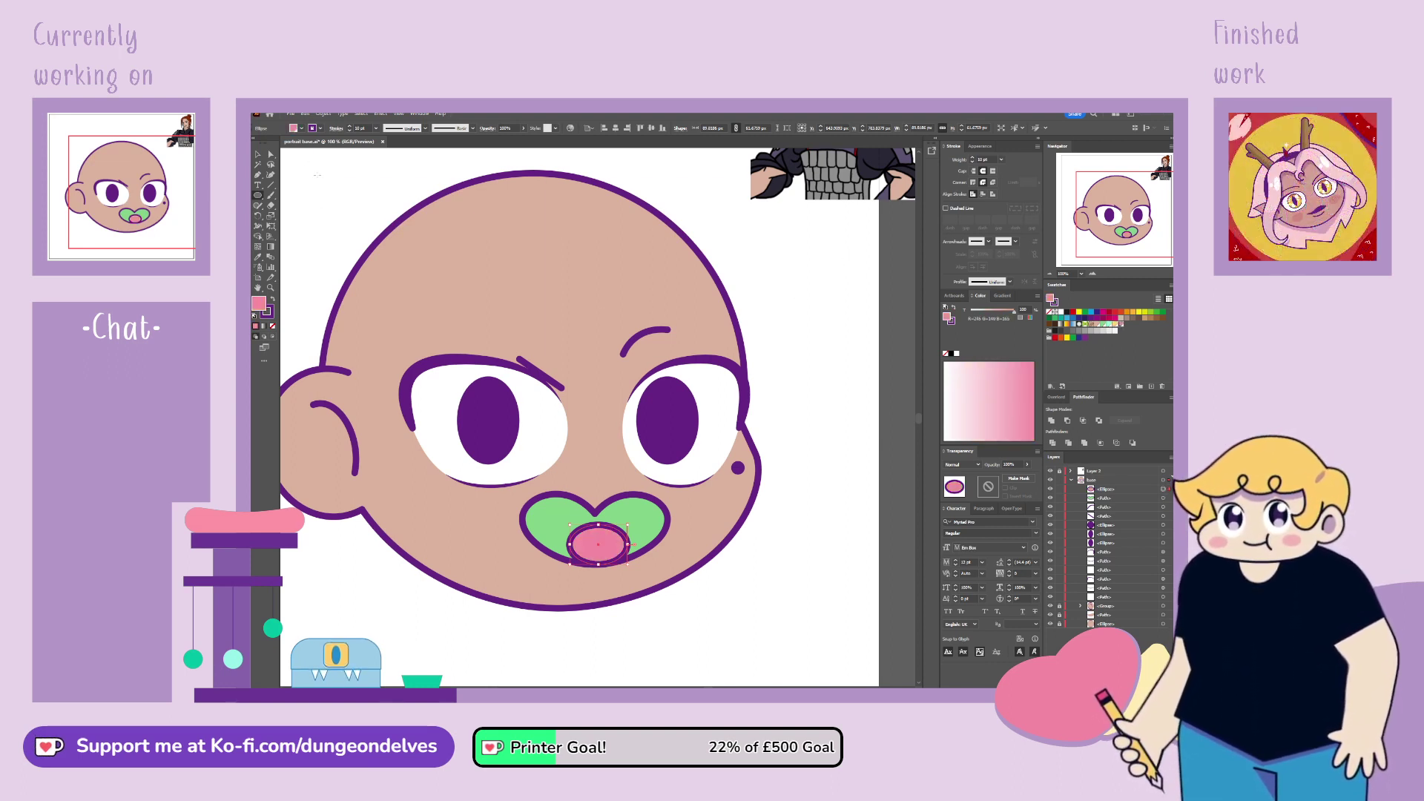
# Step: Pull the tongue ellipse's top anchor into a sharp dip and angle its handles upward to form a small heart
pyautogui.press('a')
pyautogui.click(597, 527)
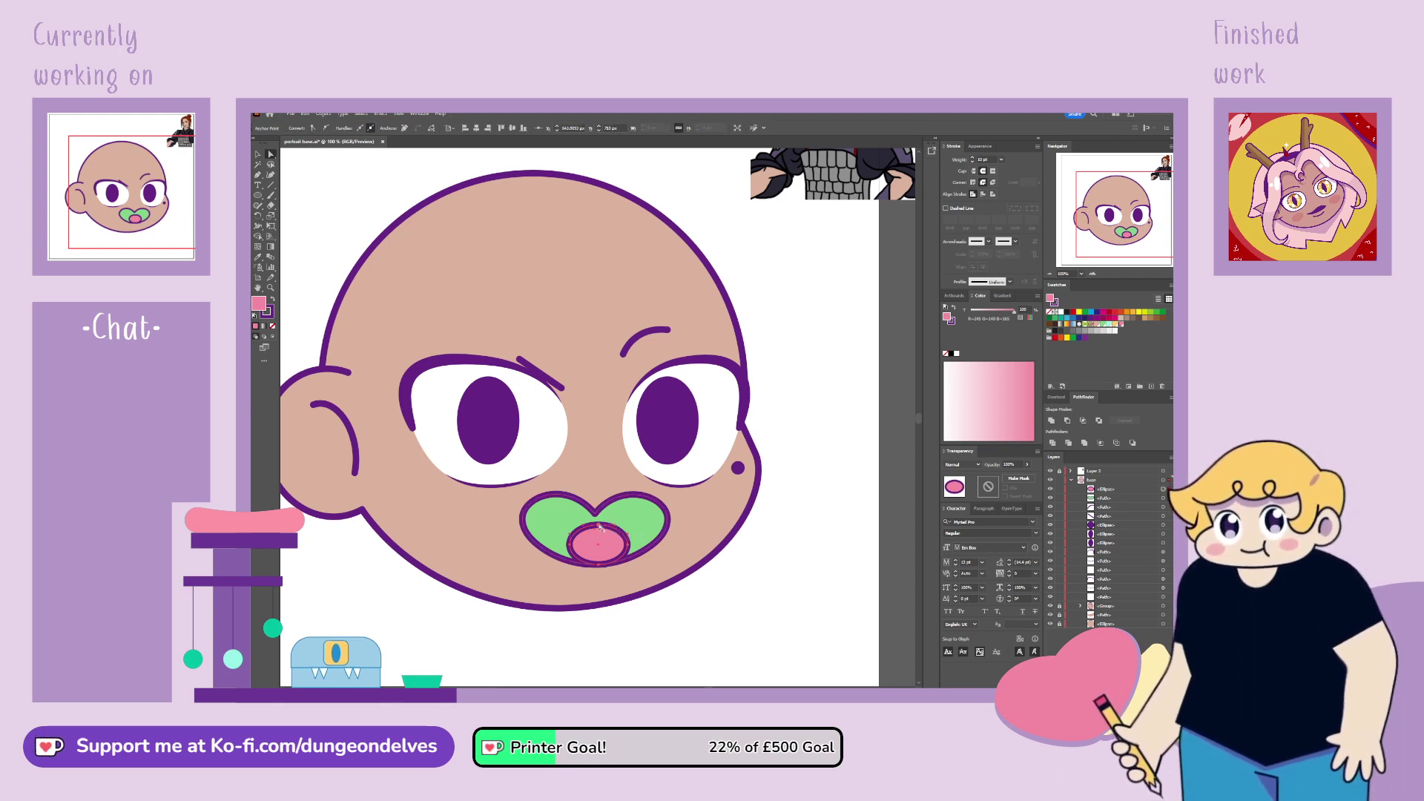
pyautogui.moveTo(600, 527)
pyautogui.mouseDown()
pyautogui.moveTo(598, 541)
pyautogui.moveTo(612, 531)
pyautogui.moveTo(584, 530)
pyautogui.mouseUp()
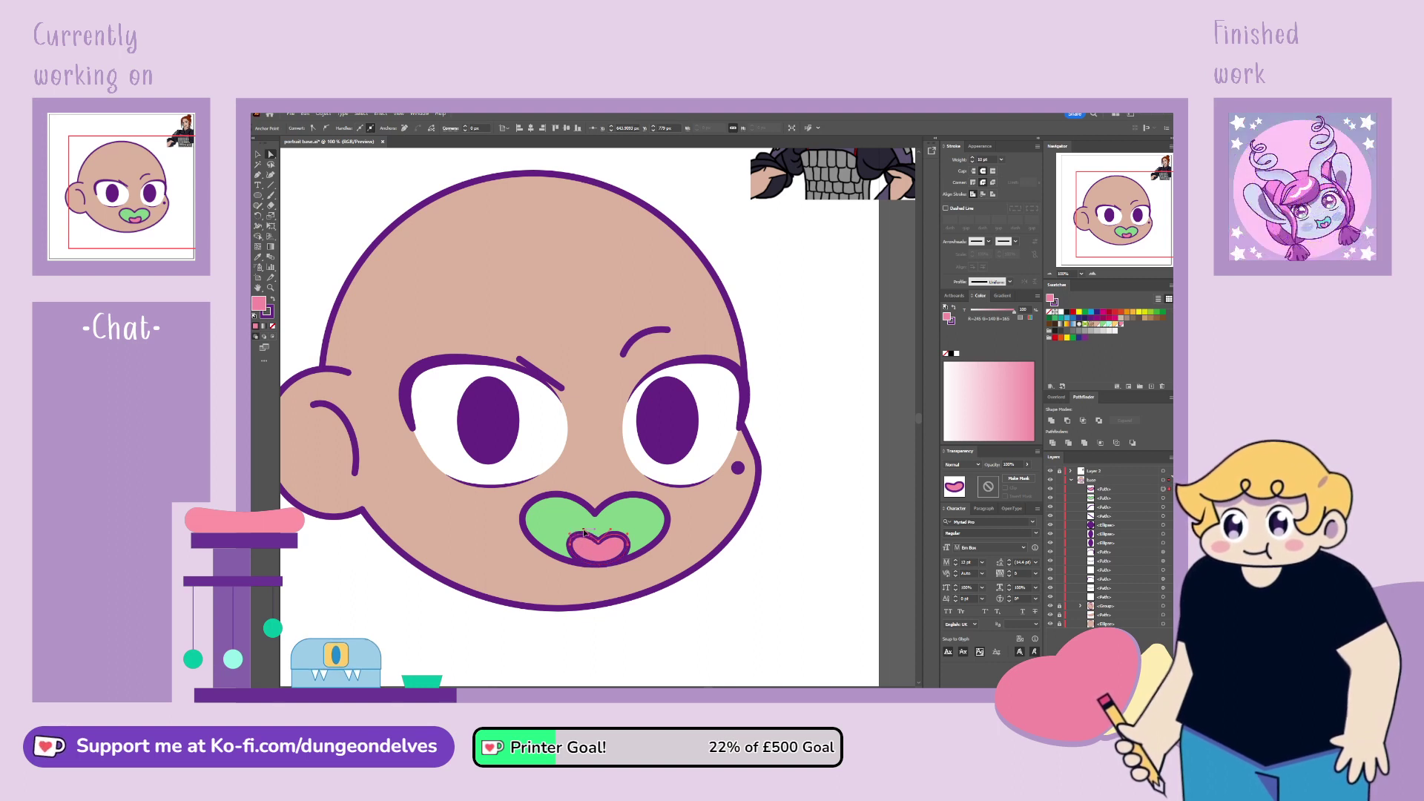
pyautogui.click(616, 532)
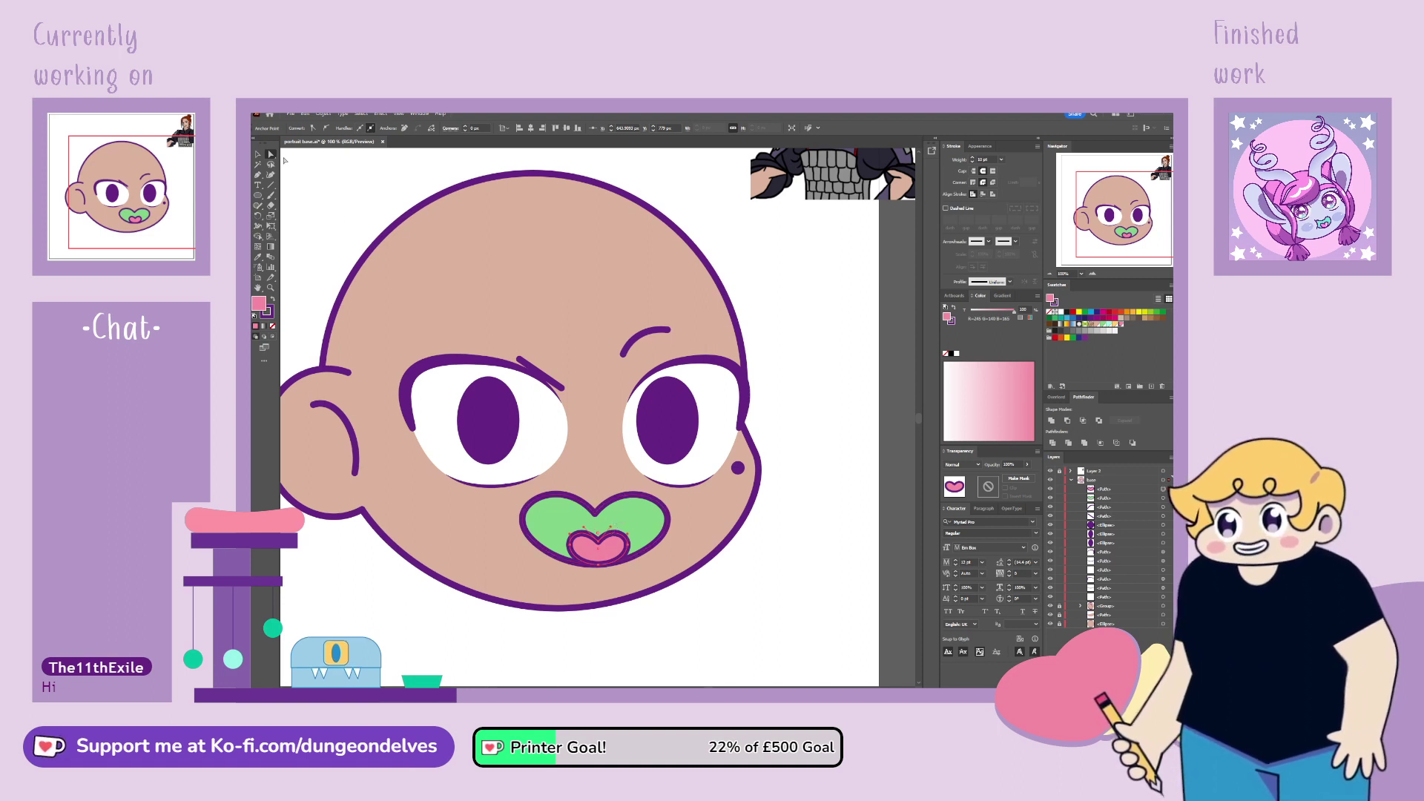
# Step: Group the mouth and tongue shapes and shift the group slightly down
pyautogui.press('v')
pyautogui.click(621, 644)
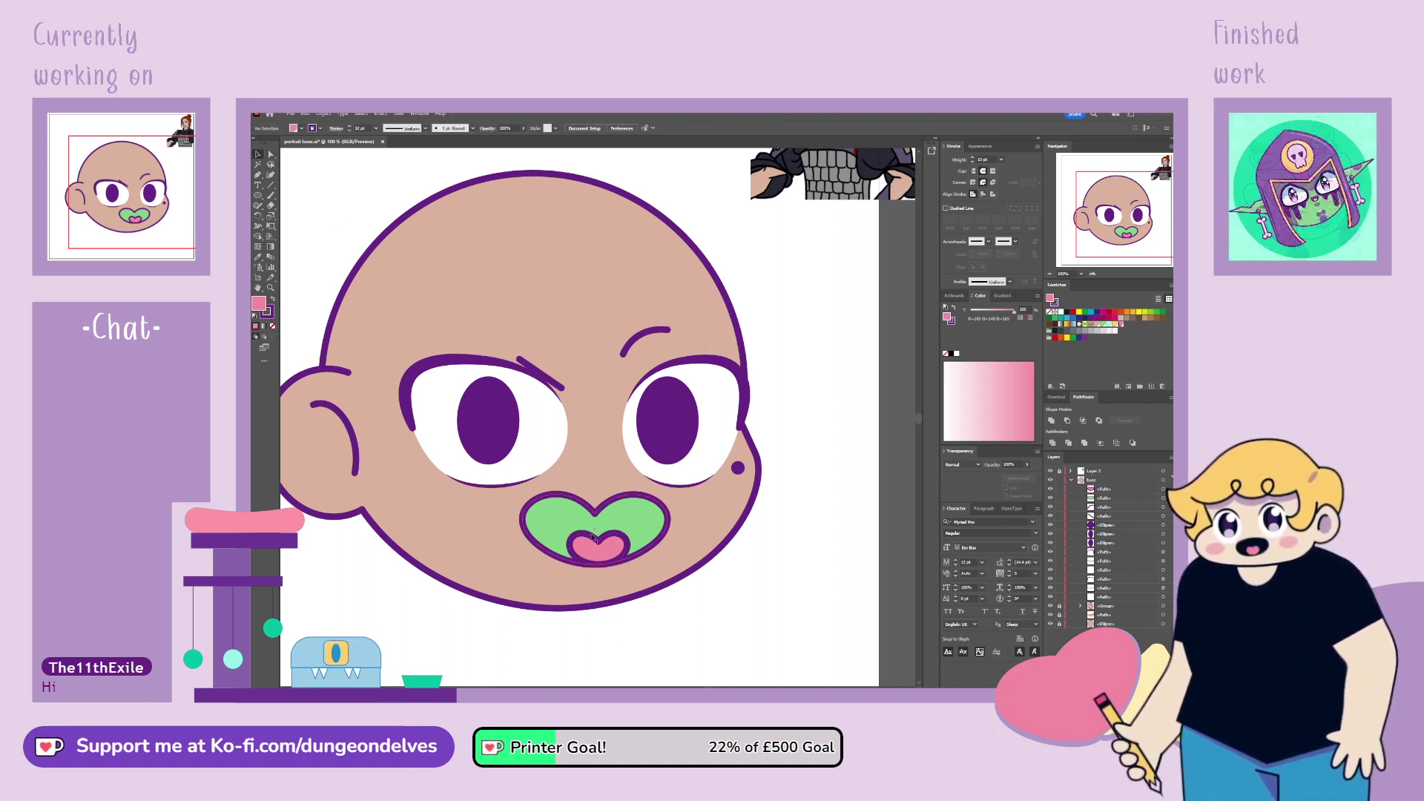
pyautogui.click(615, 560)
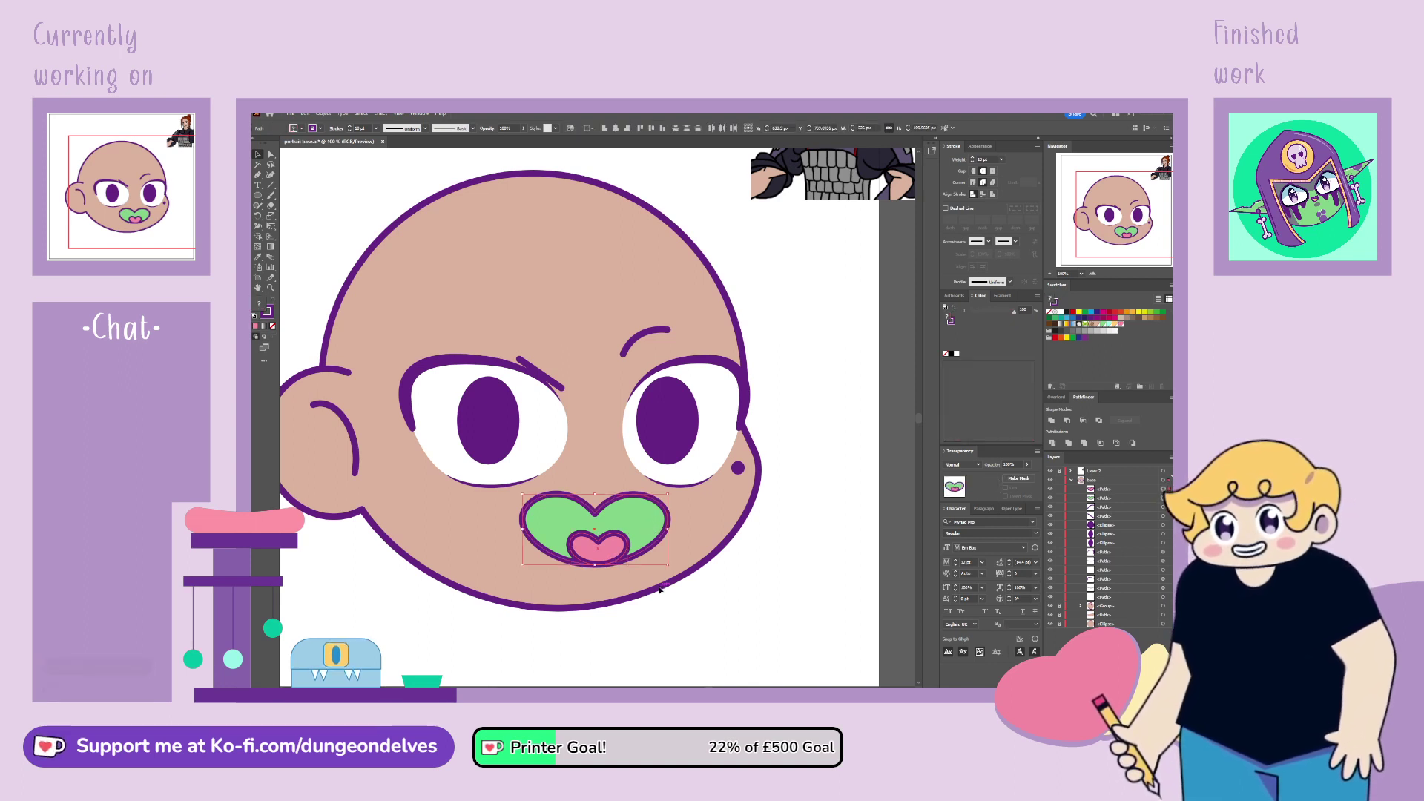
pyautogui.hotkey('ctrl', 'g')
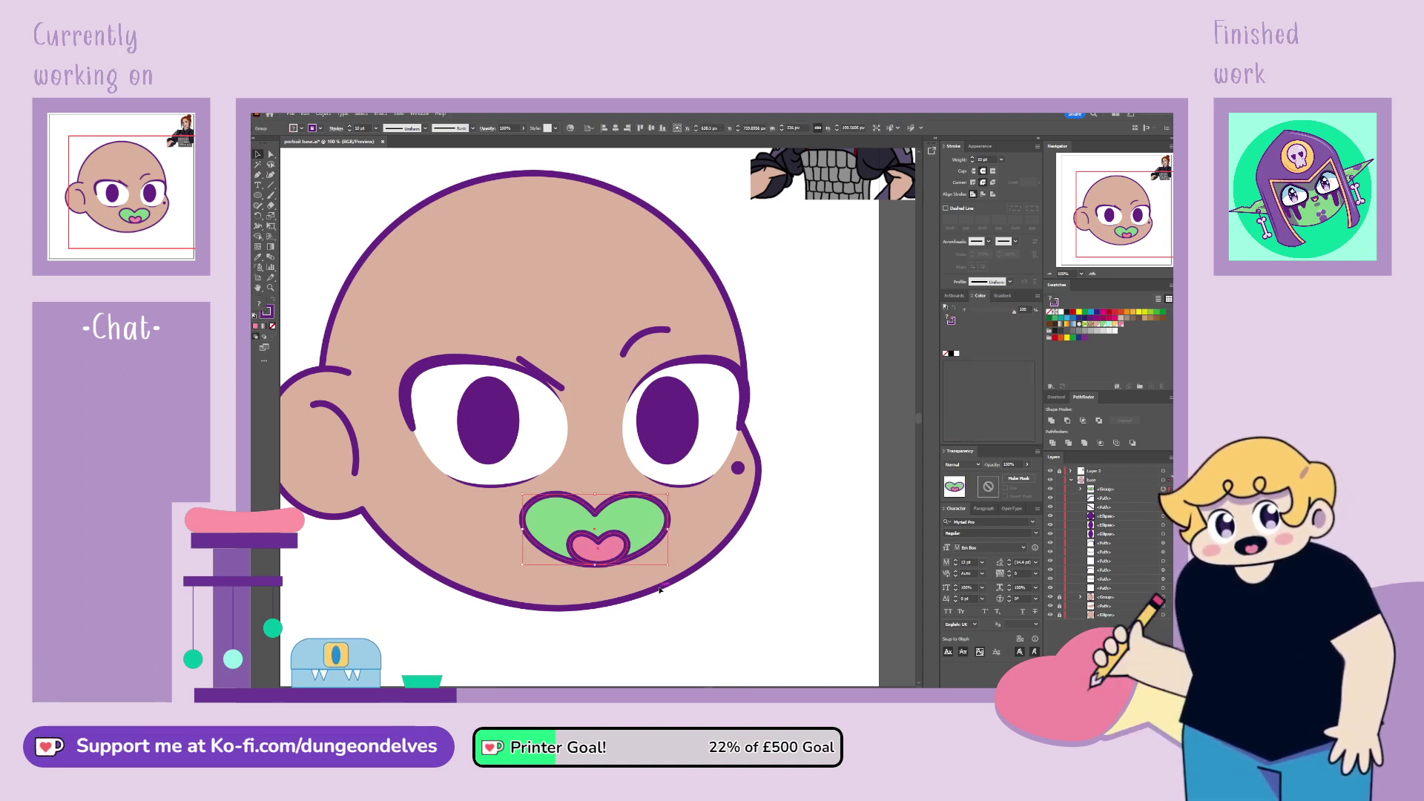
pyautogui.click(645, 650)
pyautogui.moveTo(639, 540); pyautogui.dragTo(639, 544)
pyautogui.click(718, 606)
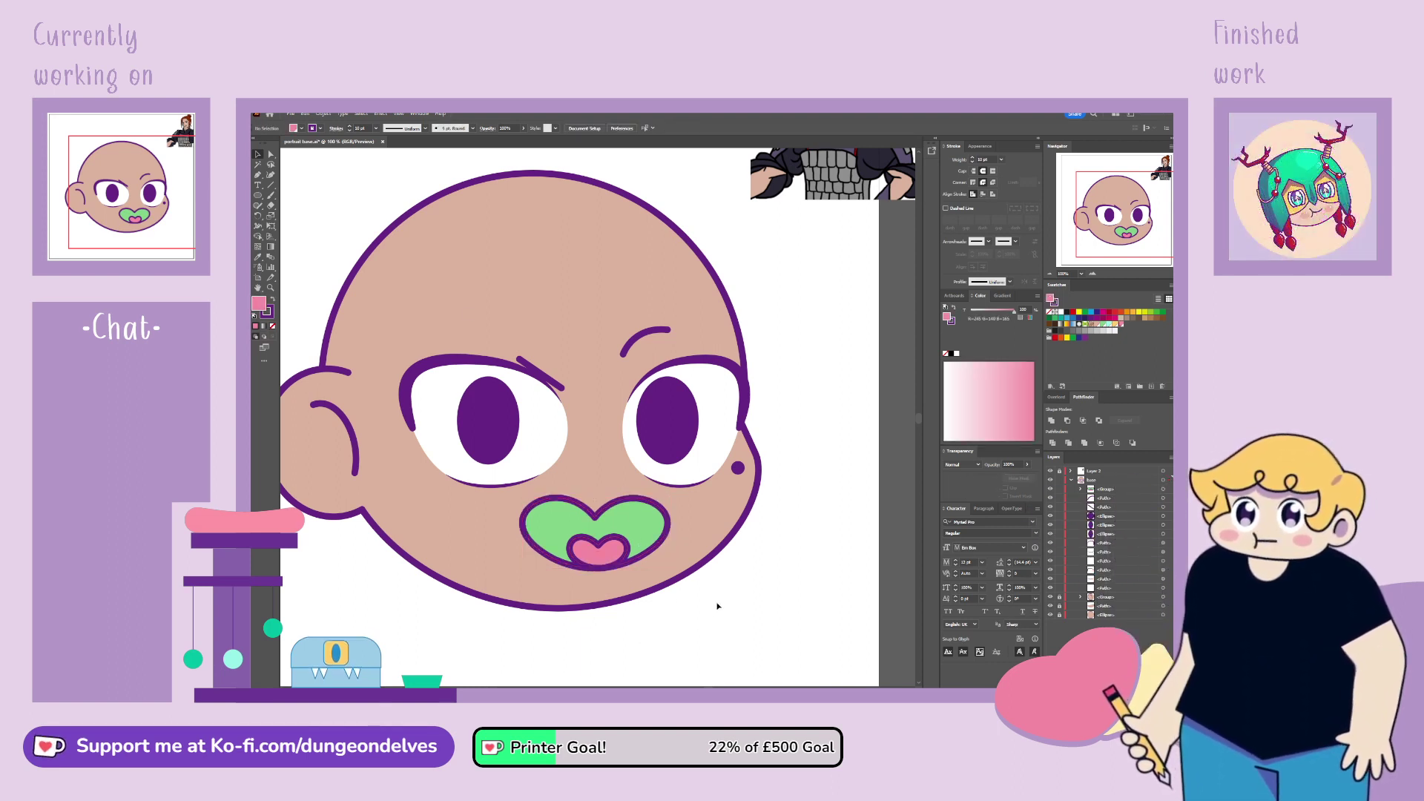
# Step: Sample the red-brown hair colour from the reference image and save it as a new swatch
pyautogui.hotkey('ctrl', '-')
pyautogui.hotkey('ctrl', '-')
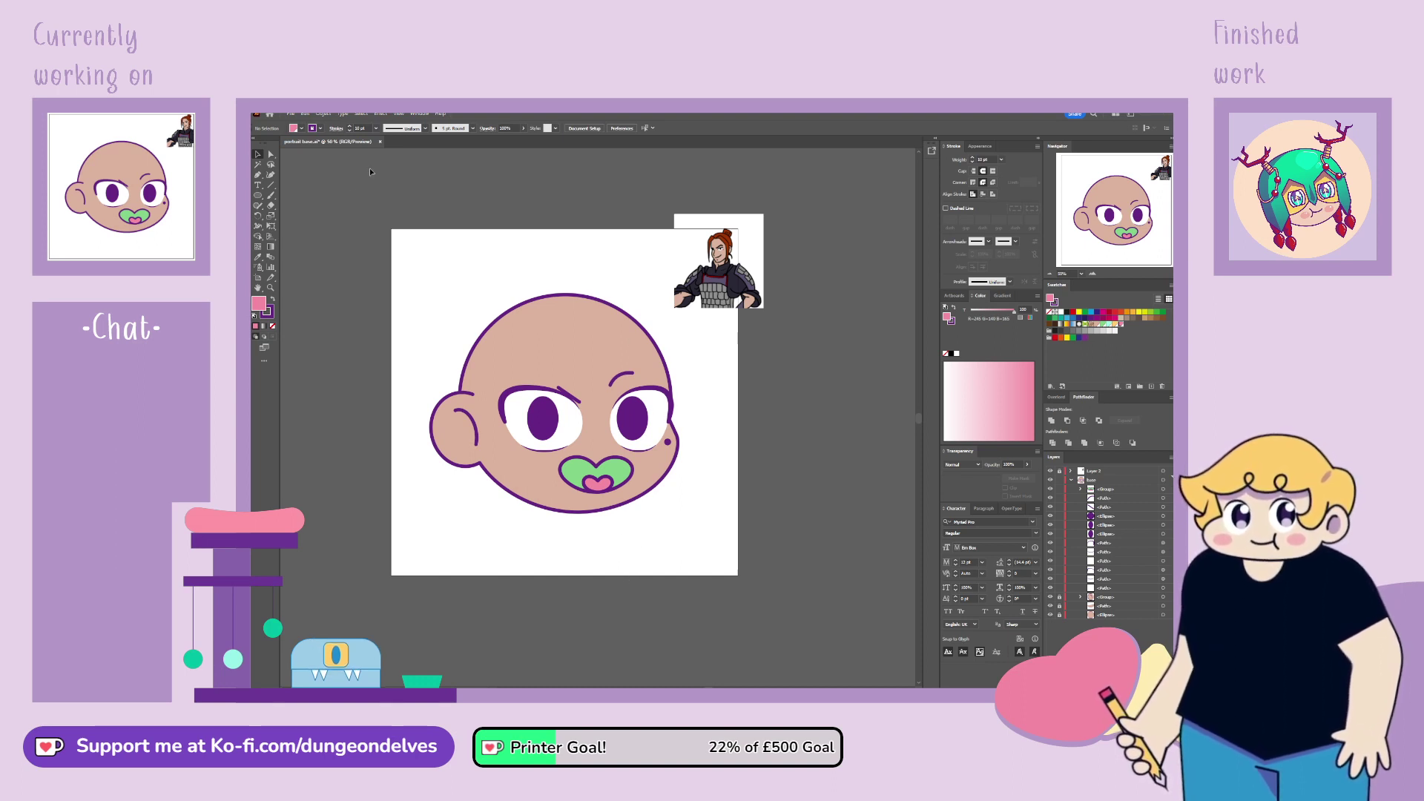
pyautogui.hotkey('ctrl', '+')
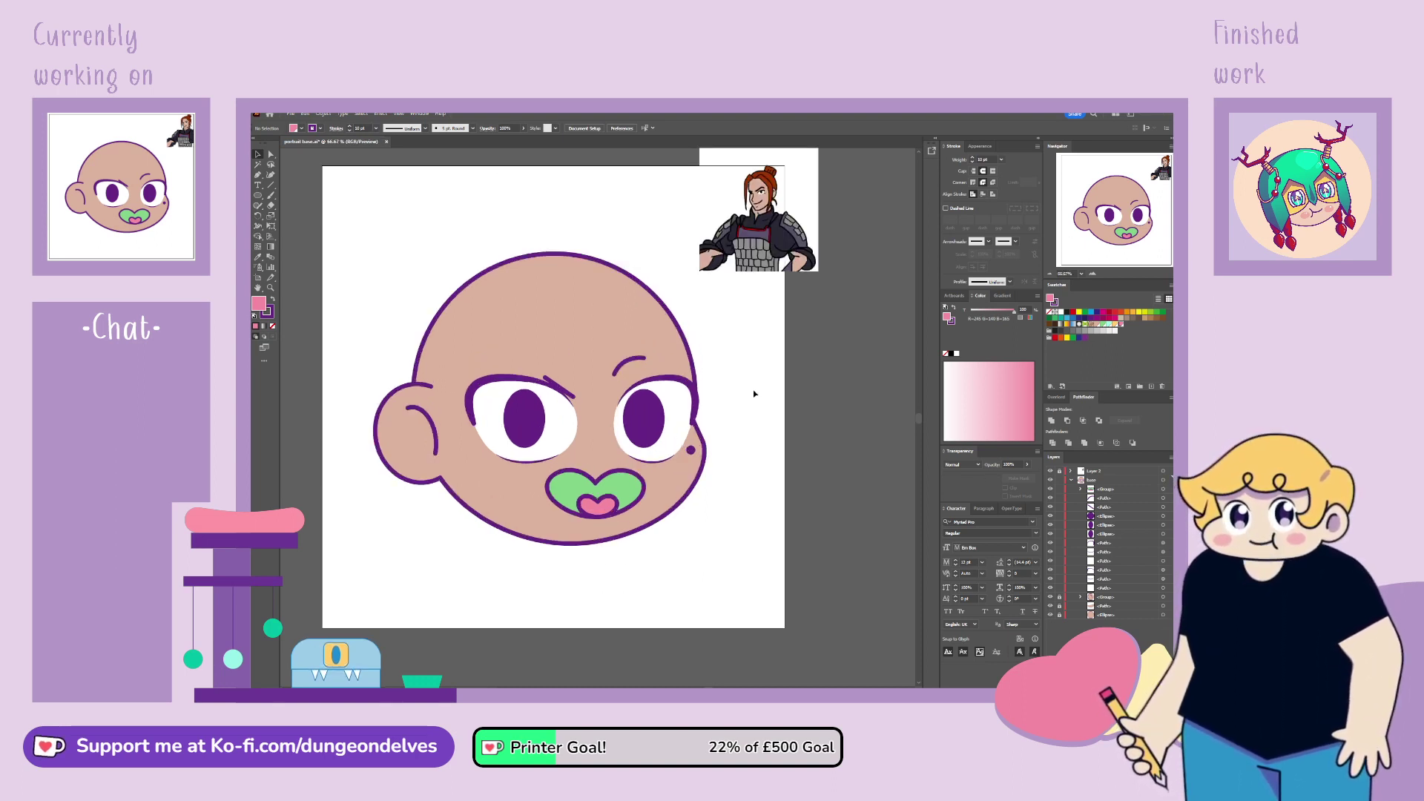
pyautogui.press('h')
pyautogui.moveTo(702, 512); pyautogui.dragTo(707, 535)
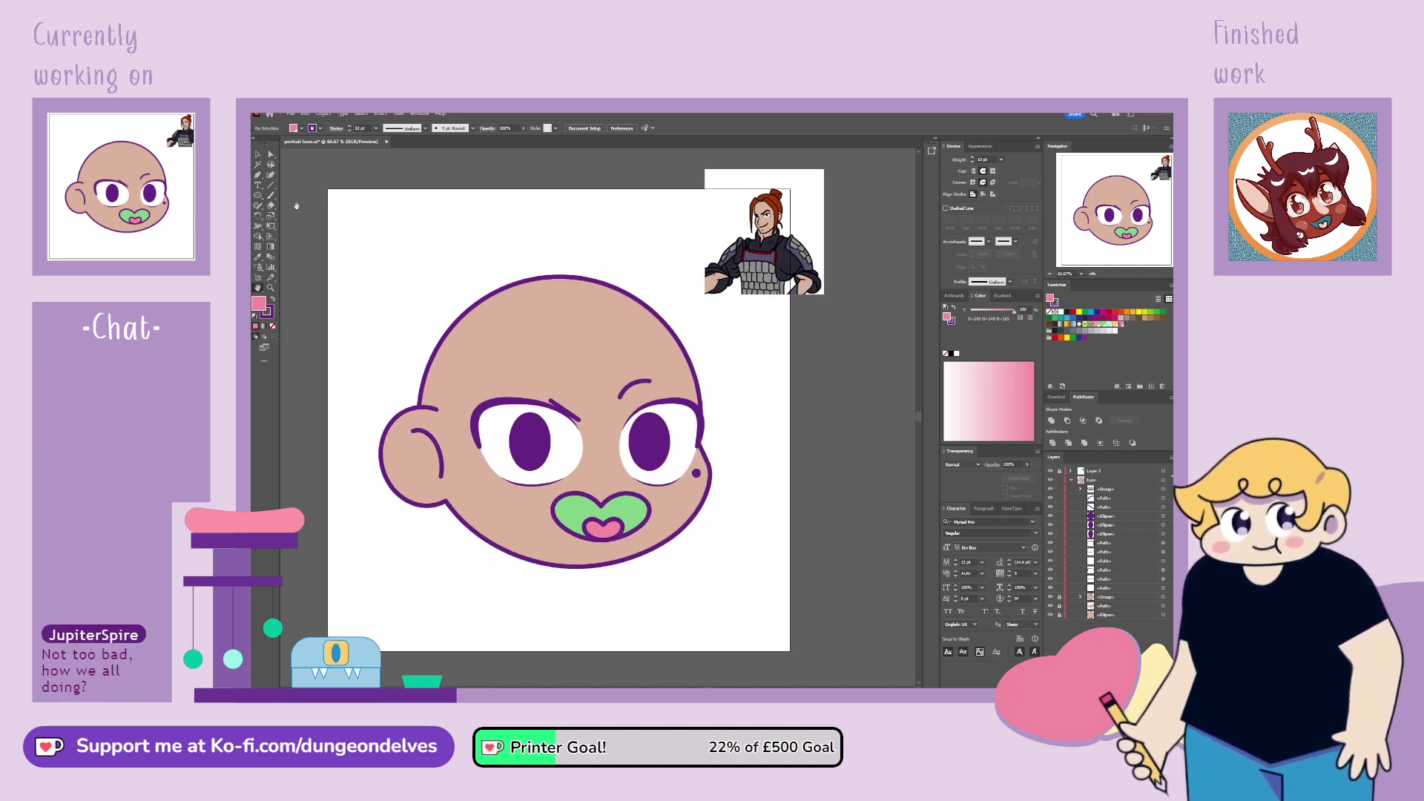
pyautogui.moveTo(768, 462); pyautogui.dragTo(763, 475)
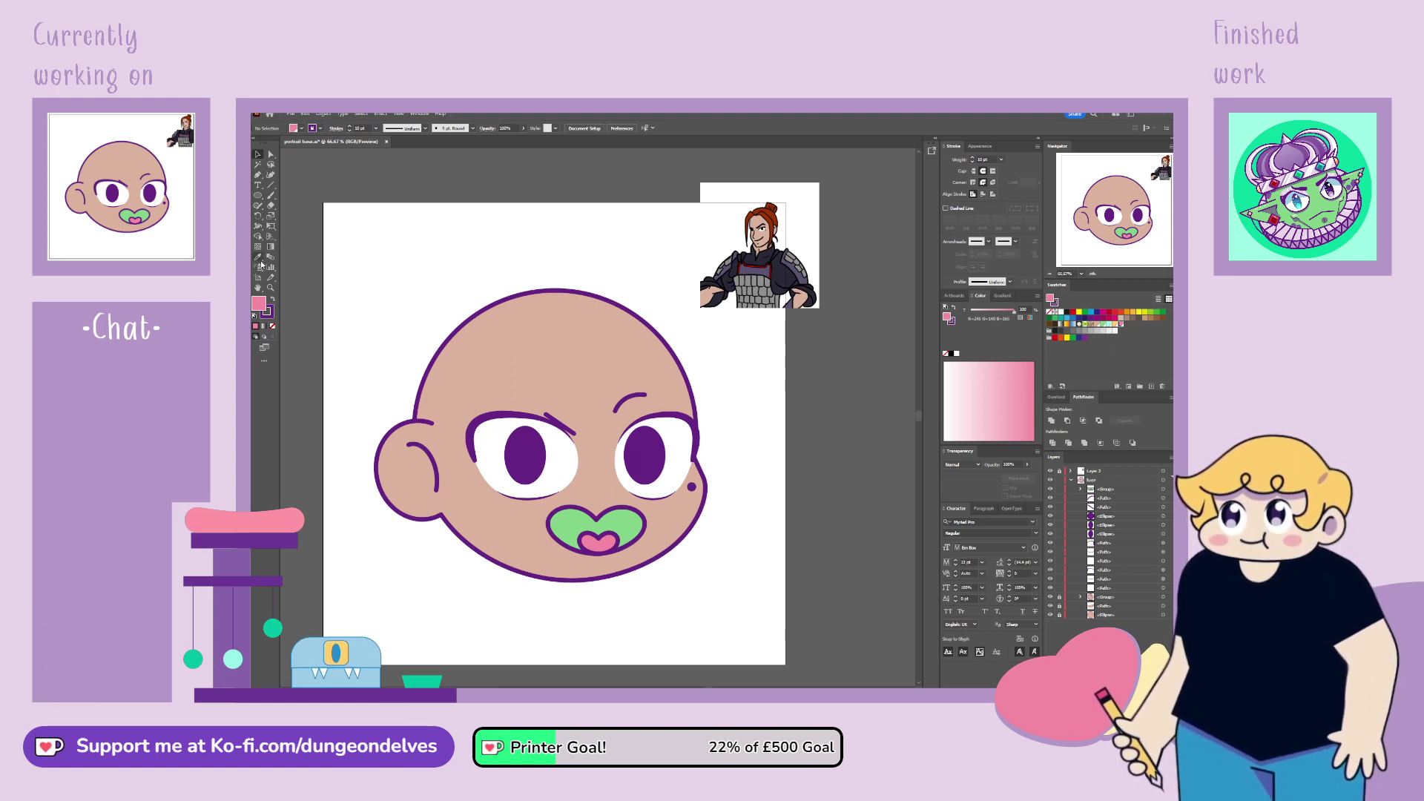
pyautogui.click(778, 211)
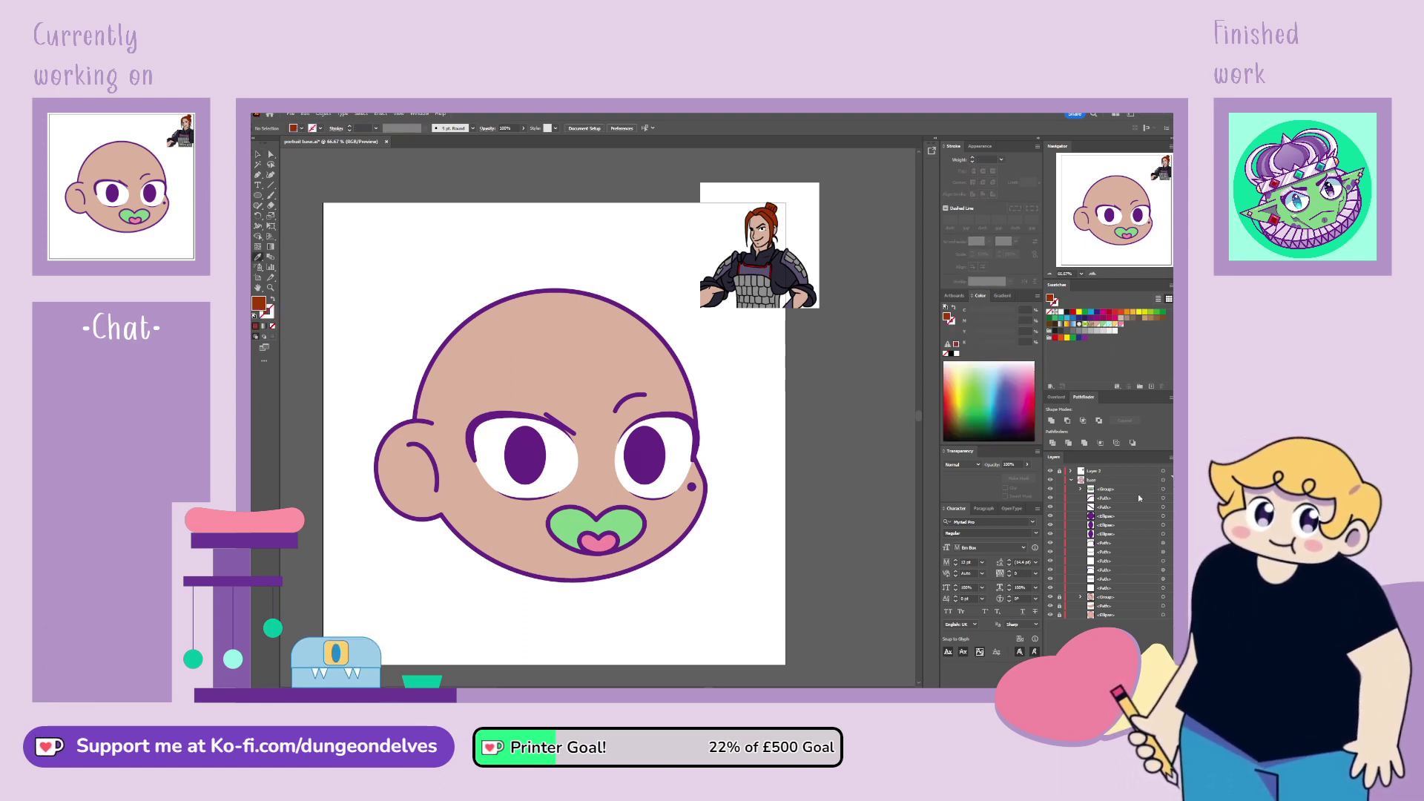
pyautogui.click(1151, 386)
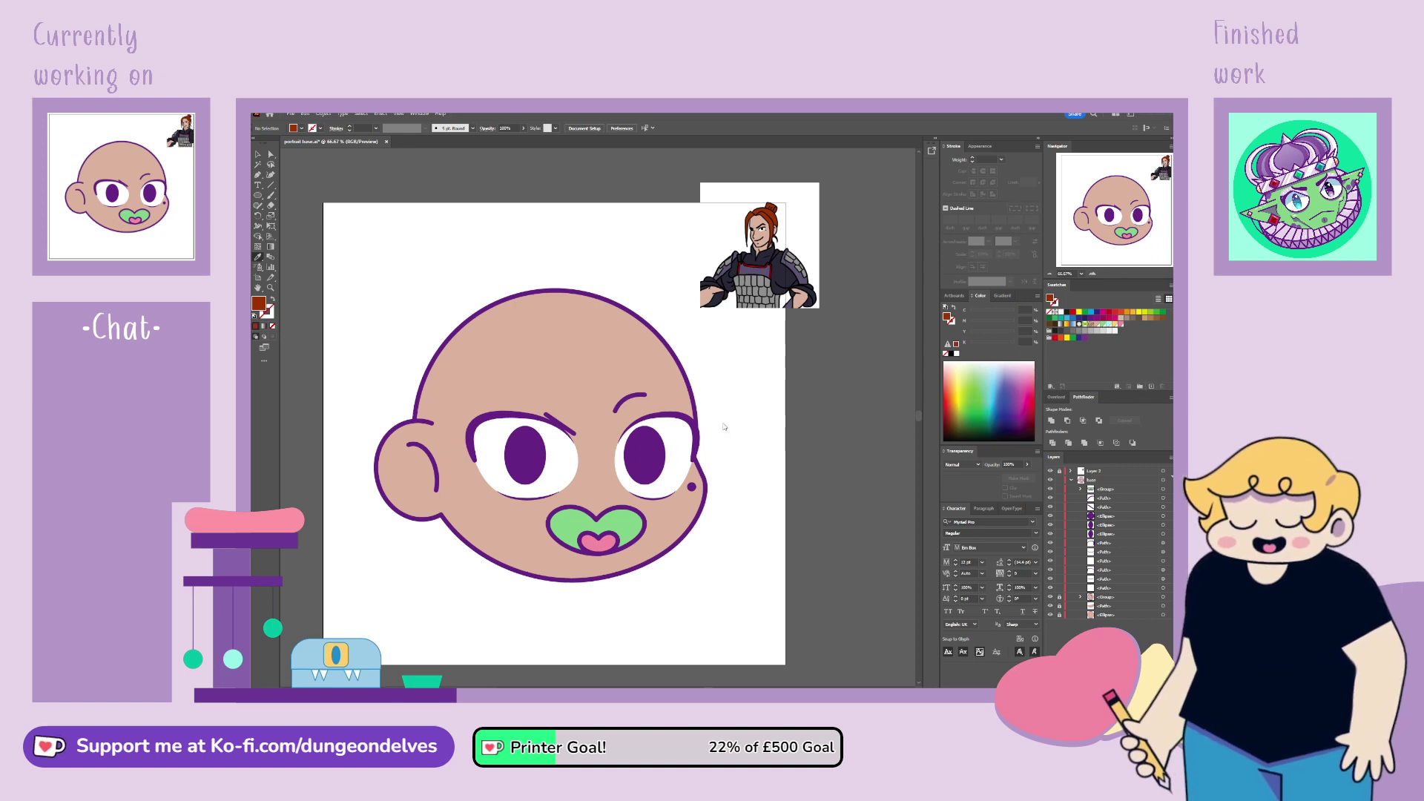
pyautogui.click(785, 470)
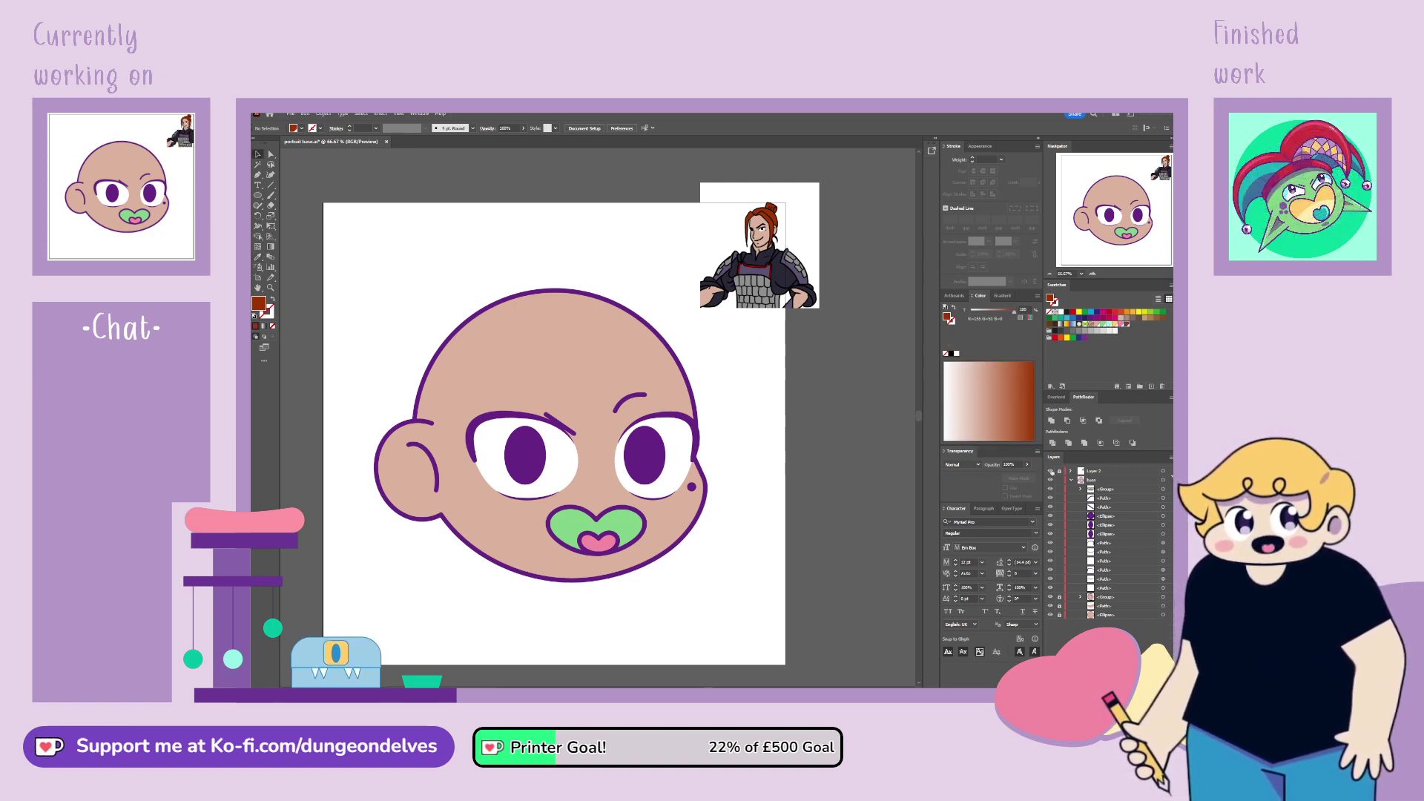
# Step: Move the cropped reference image off the artboard, beside the face on its nose side
pyautogui.moveTo(747, 281); pyautogui.dragTo(870, 459)
pyautogui.click(1059, 471)
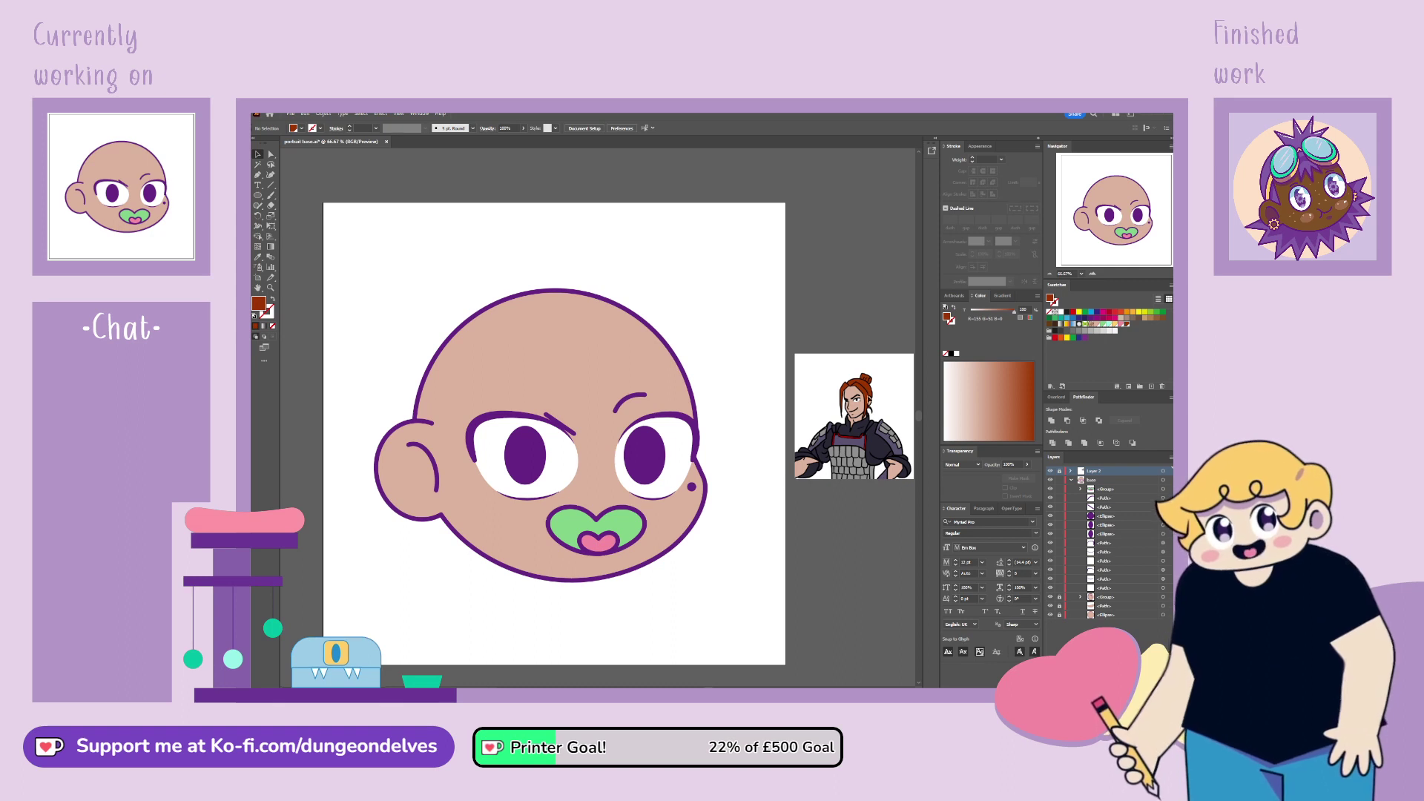
# Step: Expand the reference layer's clip group and temporarily turn off its clipping path to view the full image
pyautogui.click(1070, 471)
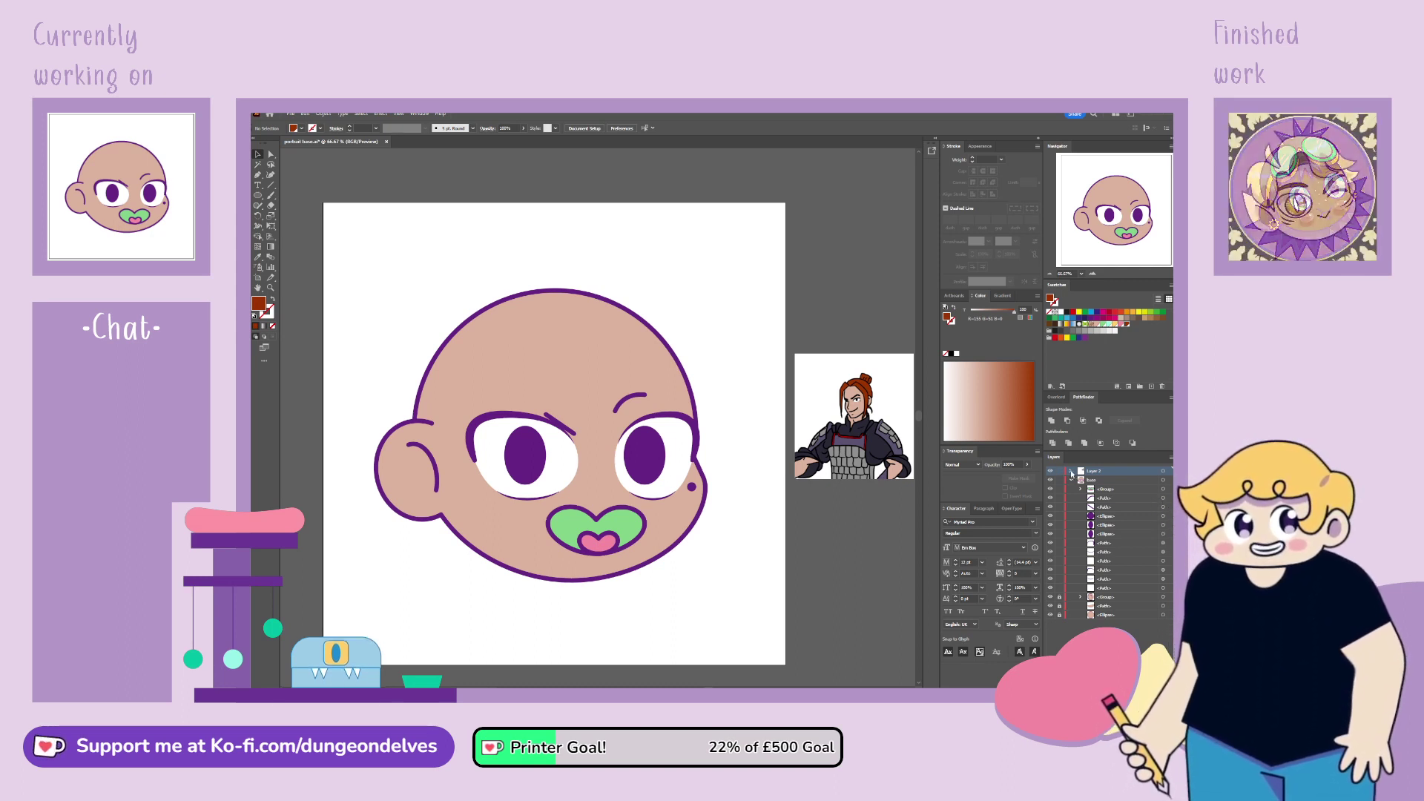
pyautogui.click(1080, 480)
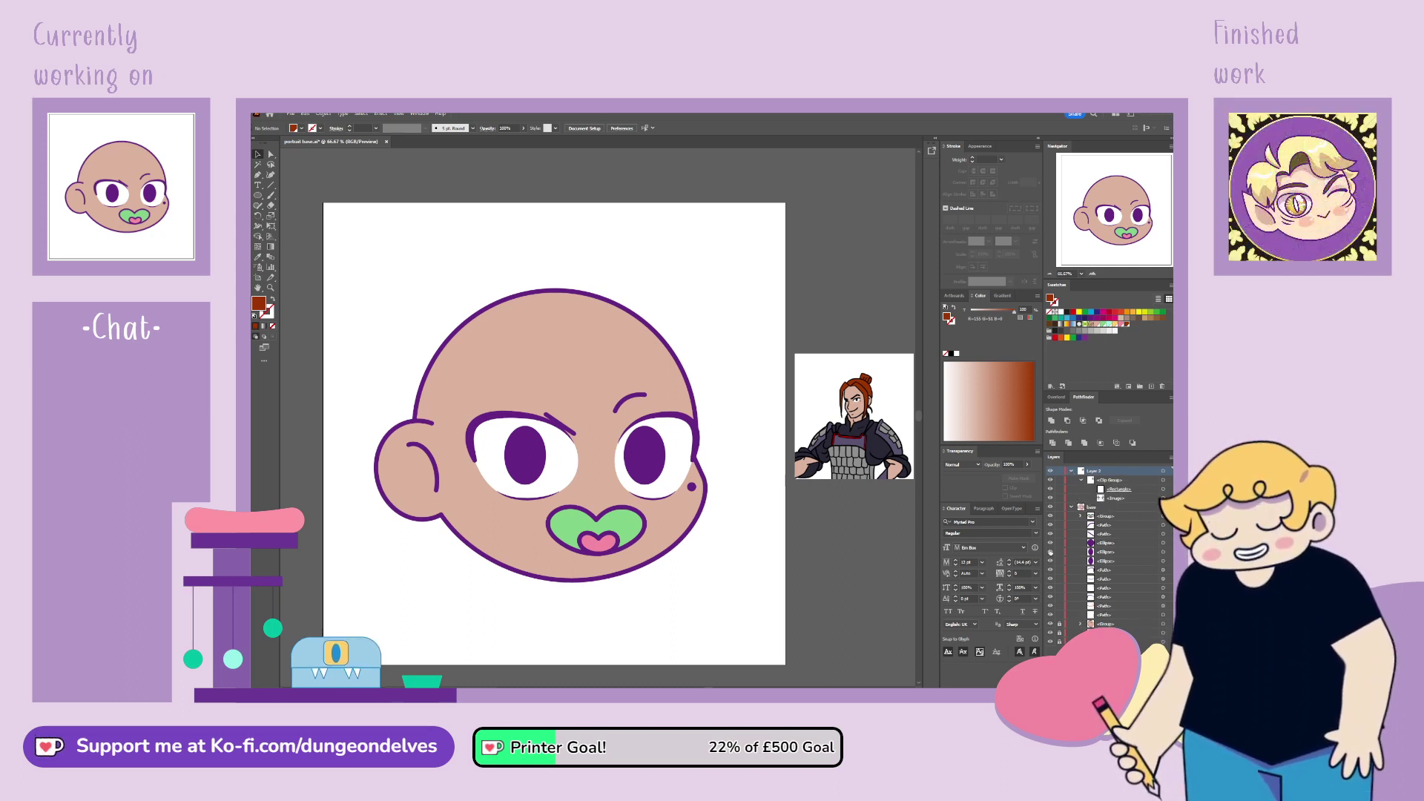
pyautogui.click(1051, 489)
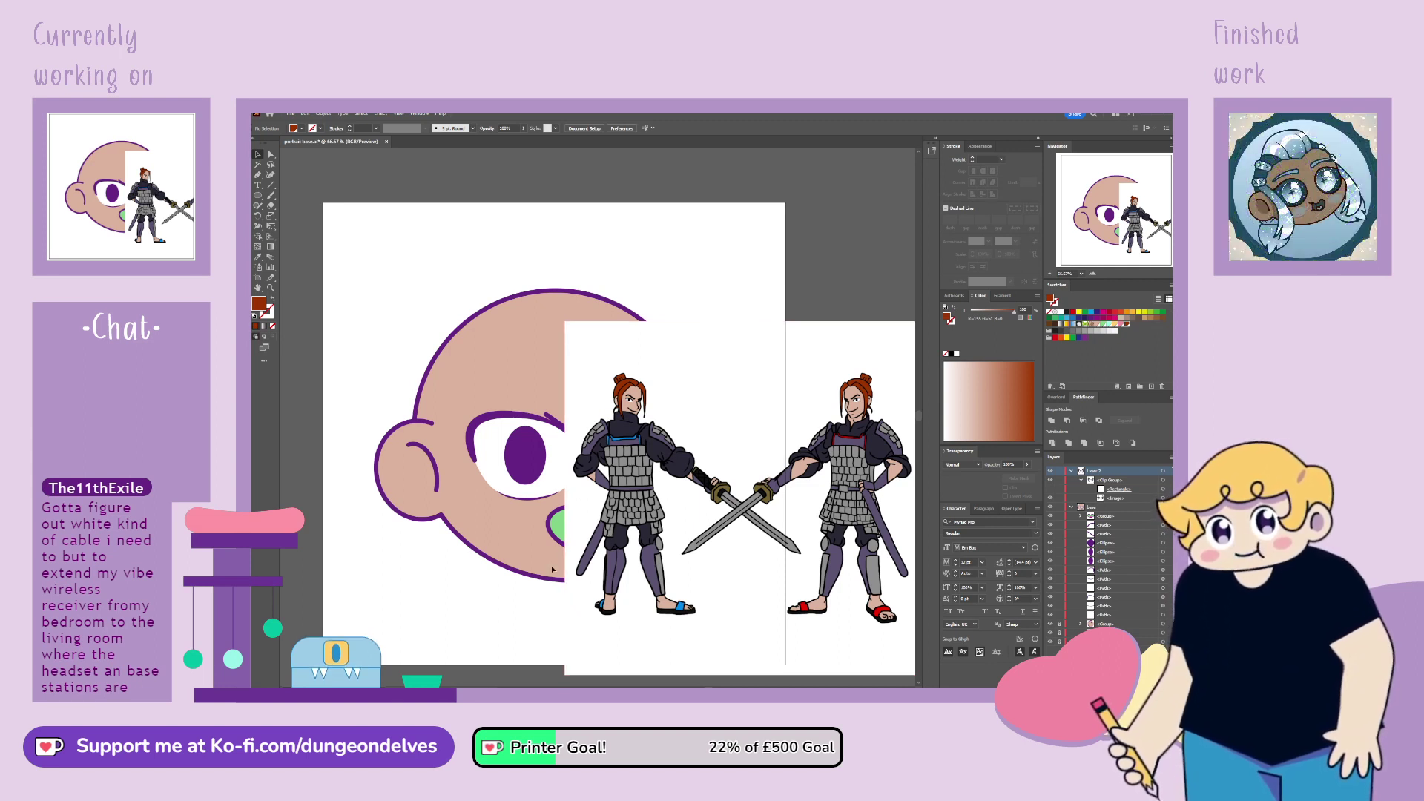
pyautogui.click(1050, 490)
pyautogui.click(1081, 480)
pyautogui.click(1071, 472)
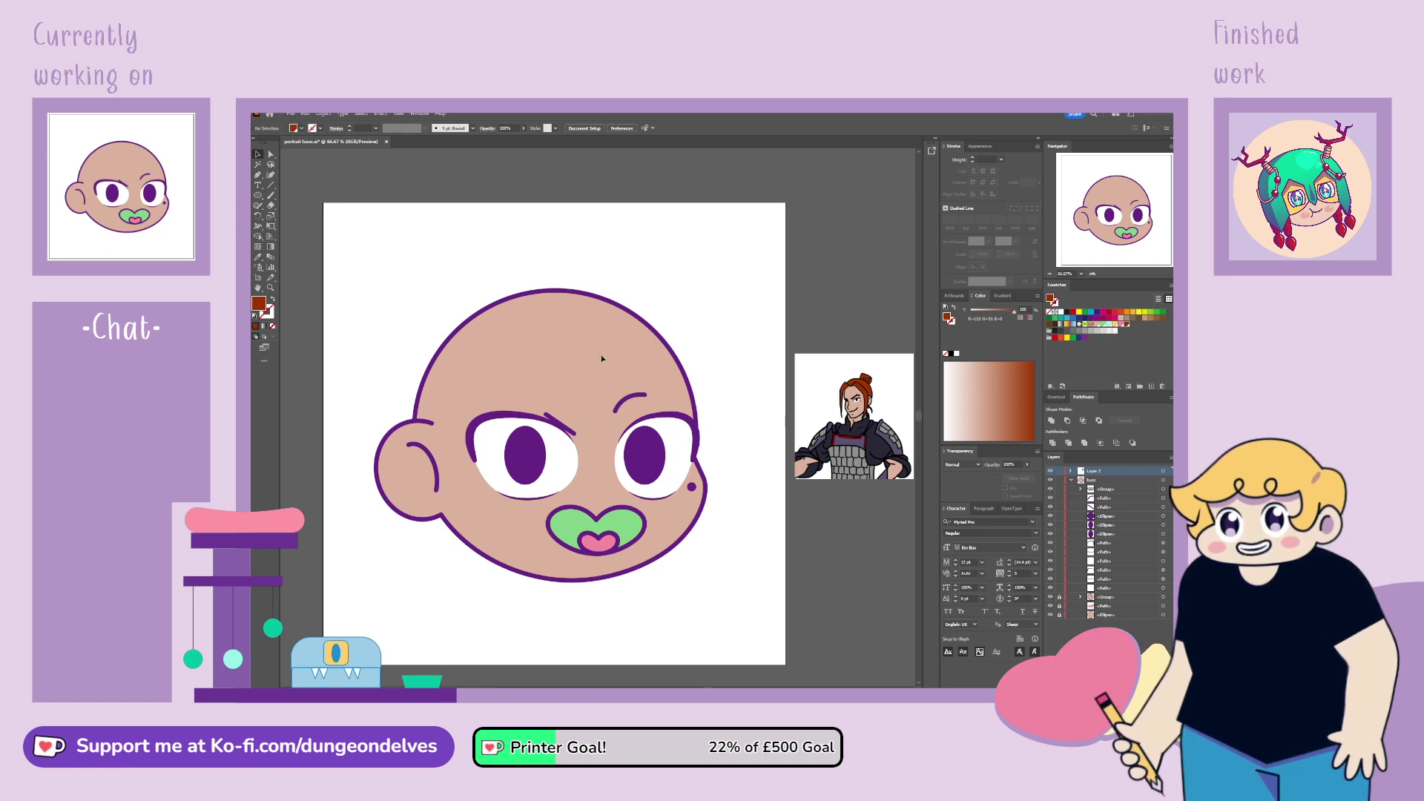
# Step: Draw a closed angular hair lock from the forehead down past the nose-side cheek, in the head's outline style, and fill it with the red-brown swatch
pyautogui.click(512, 337)
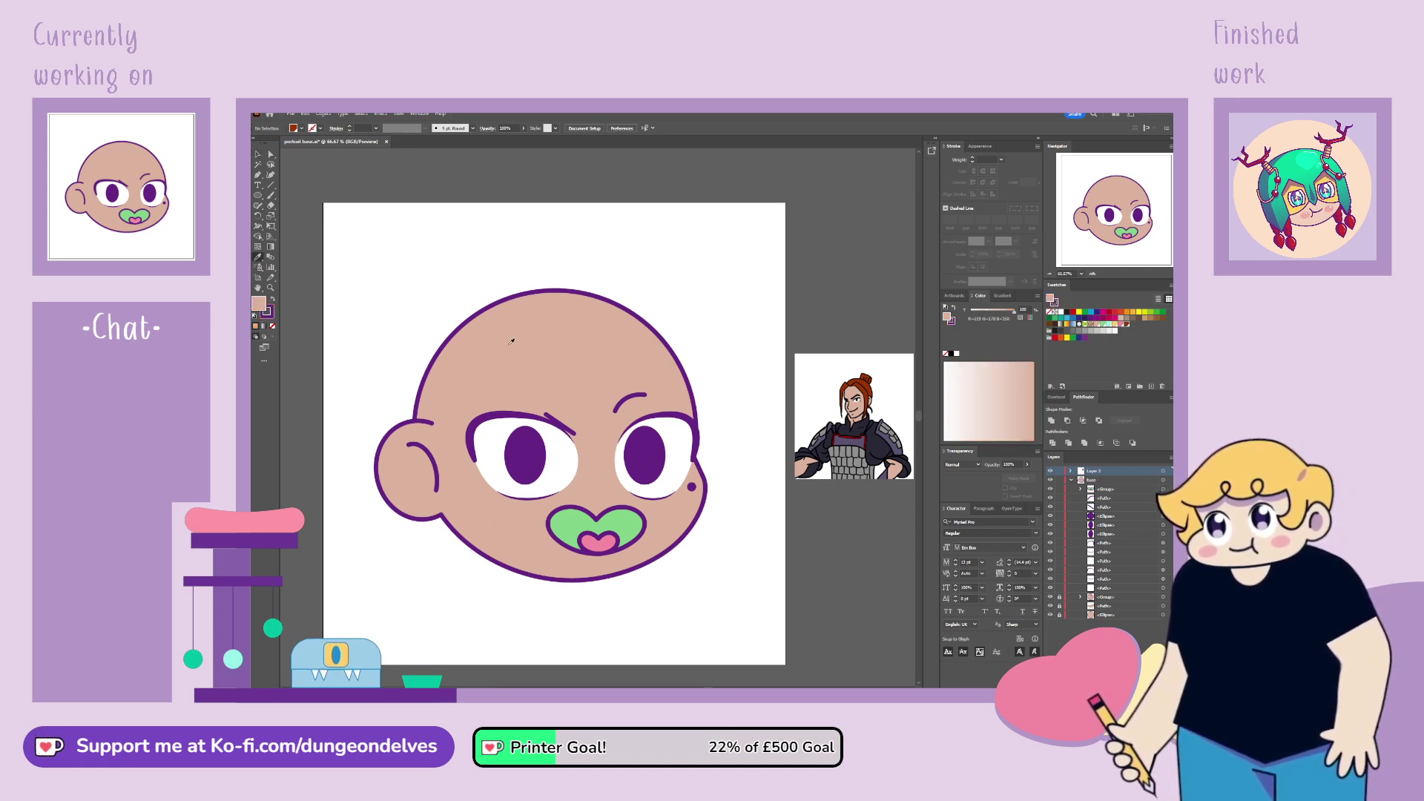
pyautogui.click(259, 175)
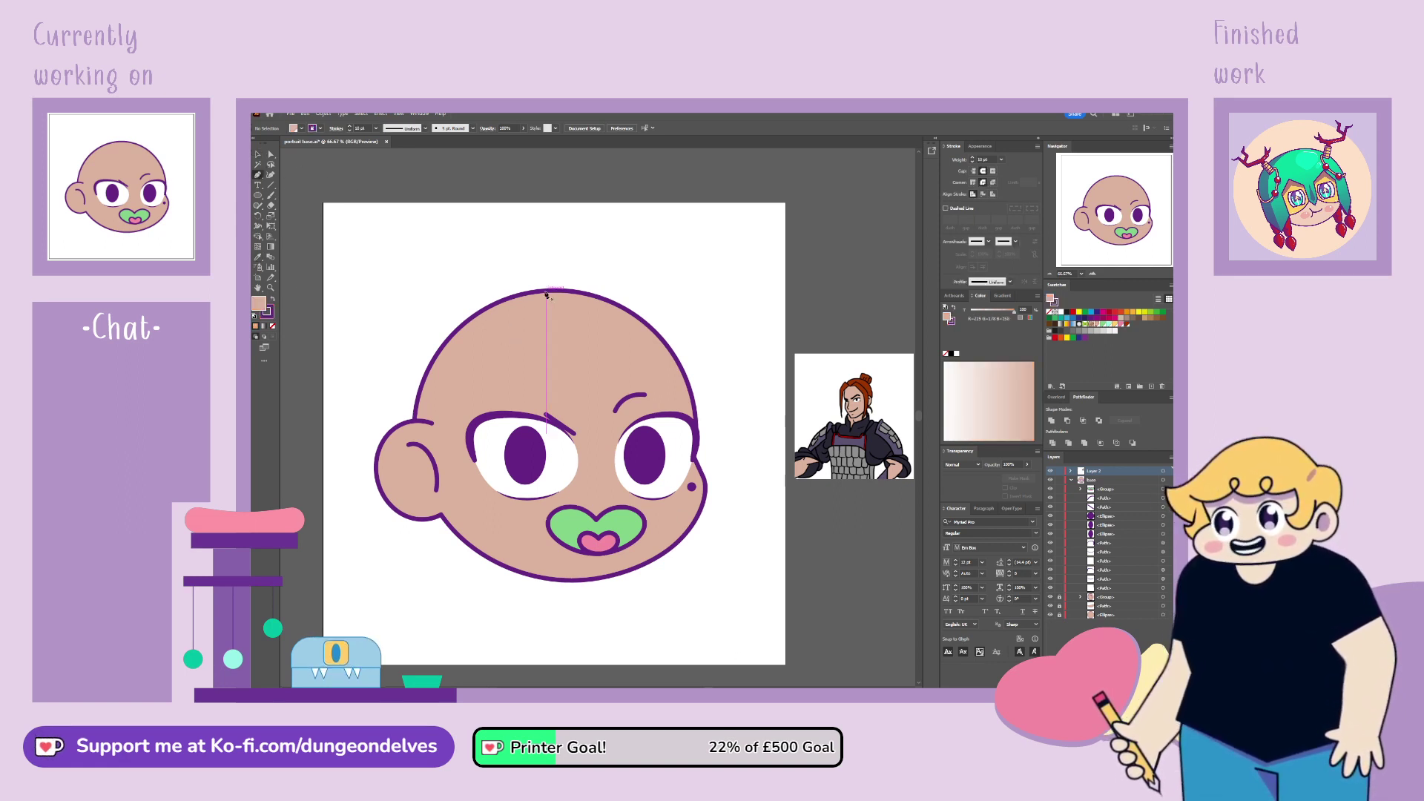
pyautogui.click(598, 366)
pyautogui.click(674, 324)
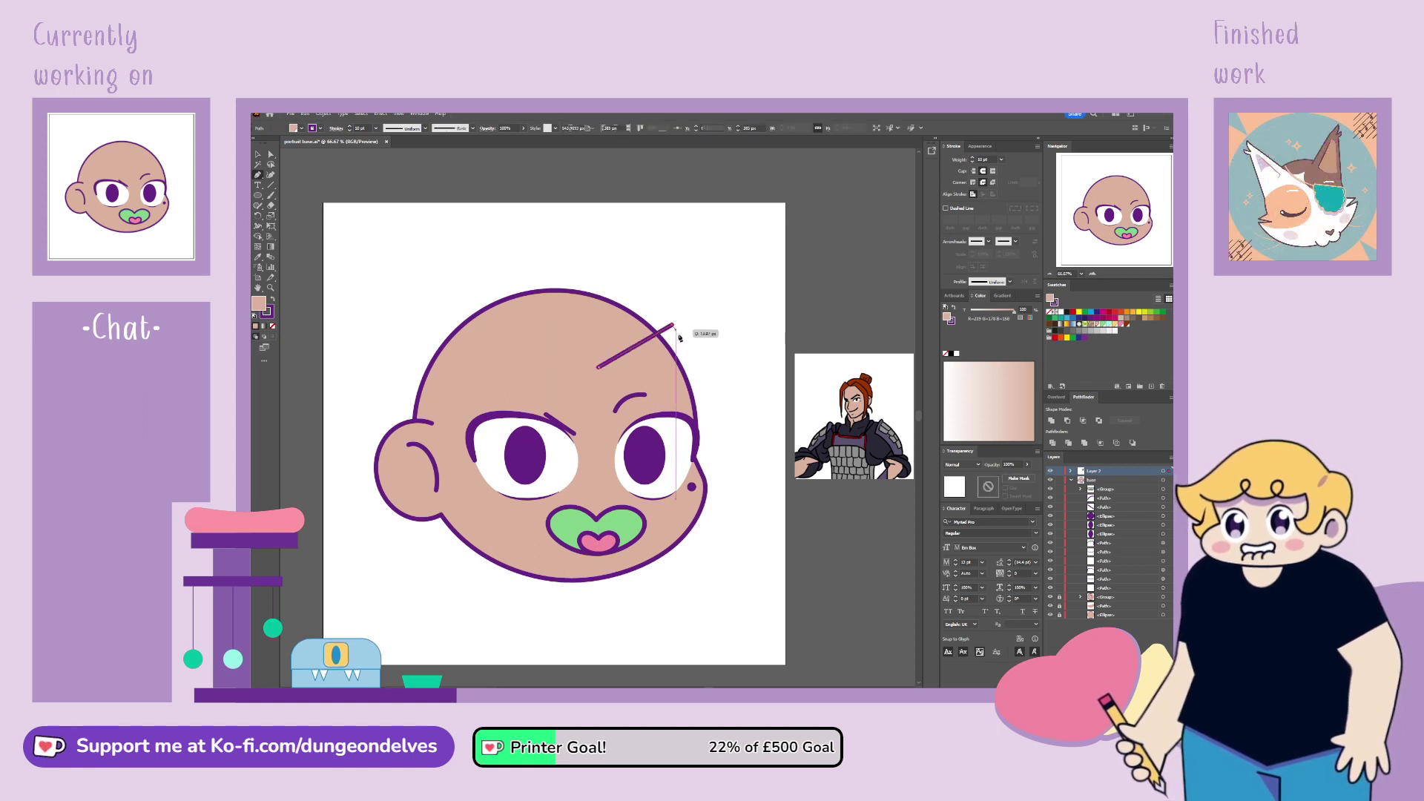
pyautogui.click(739, 426)
pyautogui.click(681, 581)
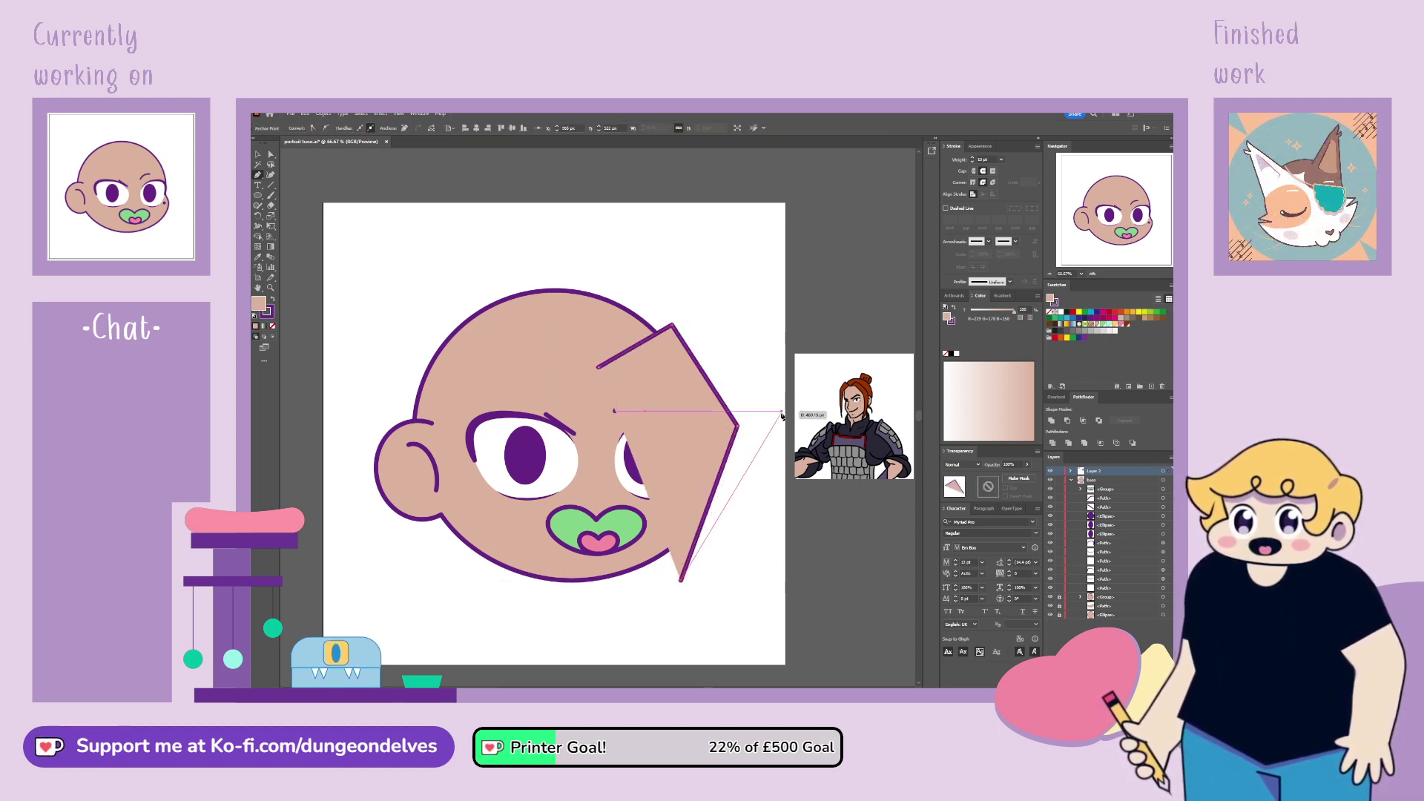
pyautogui.click(782, 416)
pyautogui.click(674, 272)
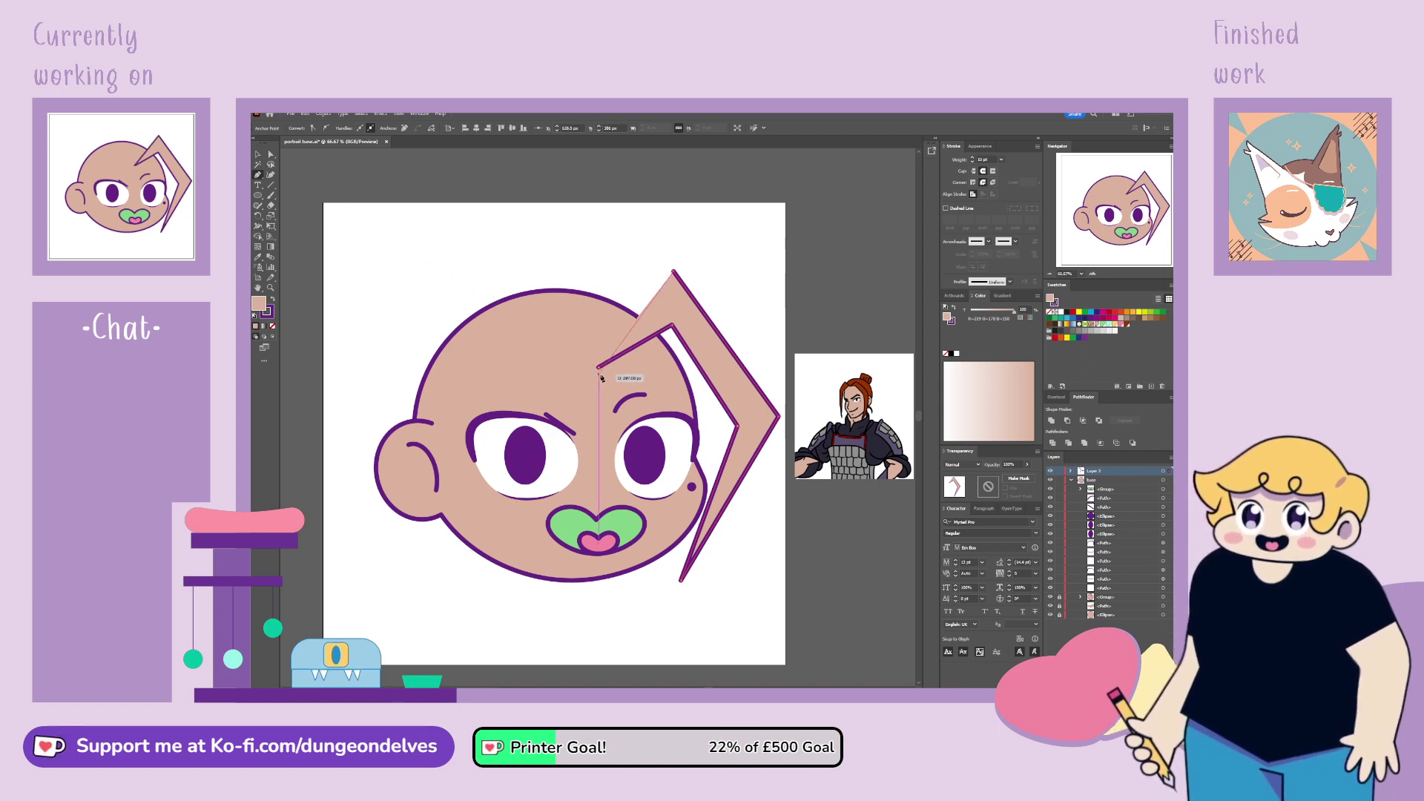
pyautogui.click(598, 367)
pyautogui.click(257, 156)
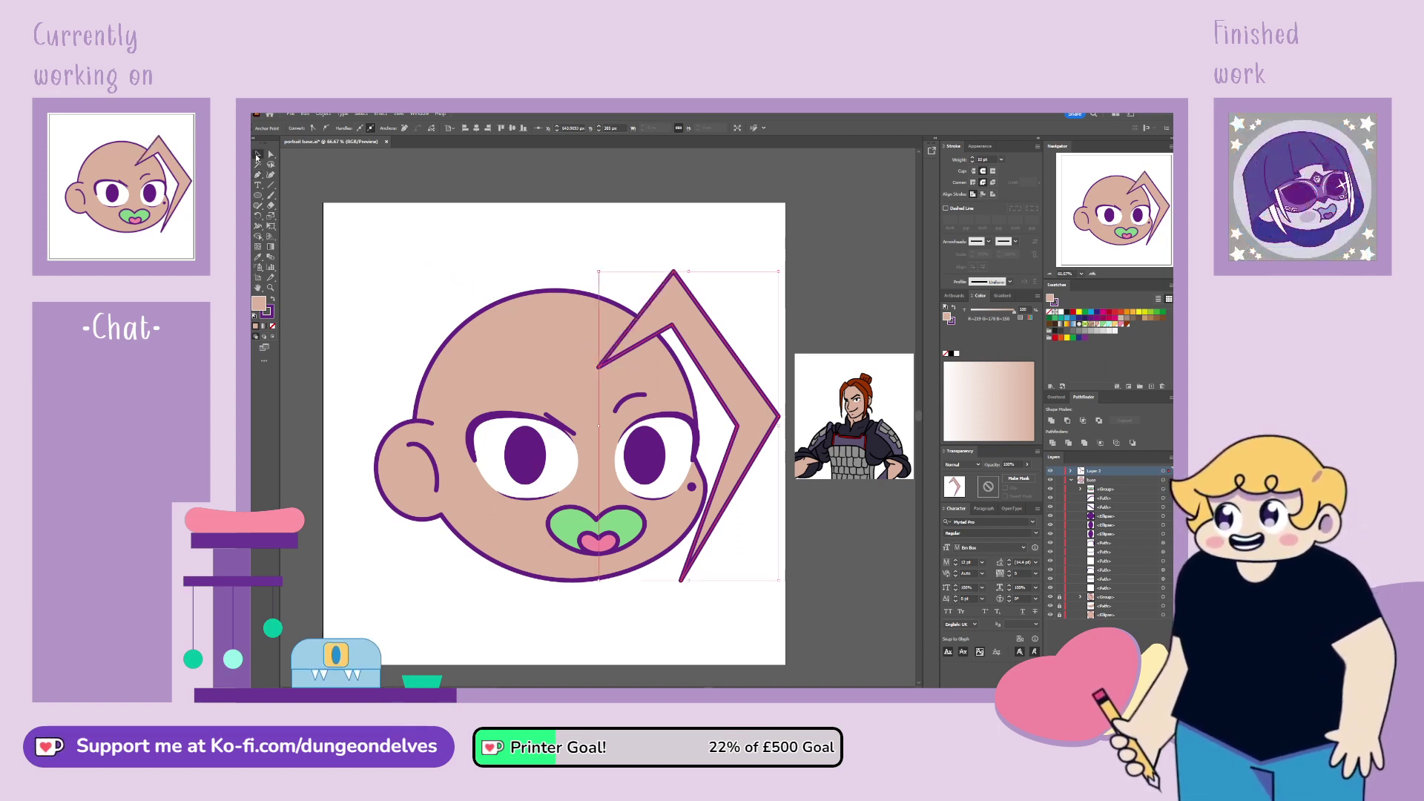
pyautogui.click(1127, 324)
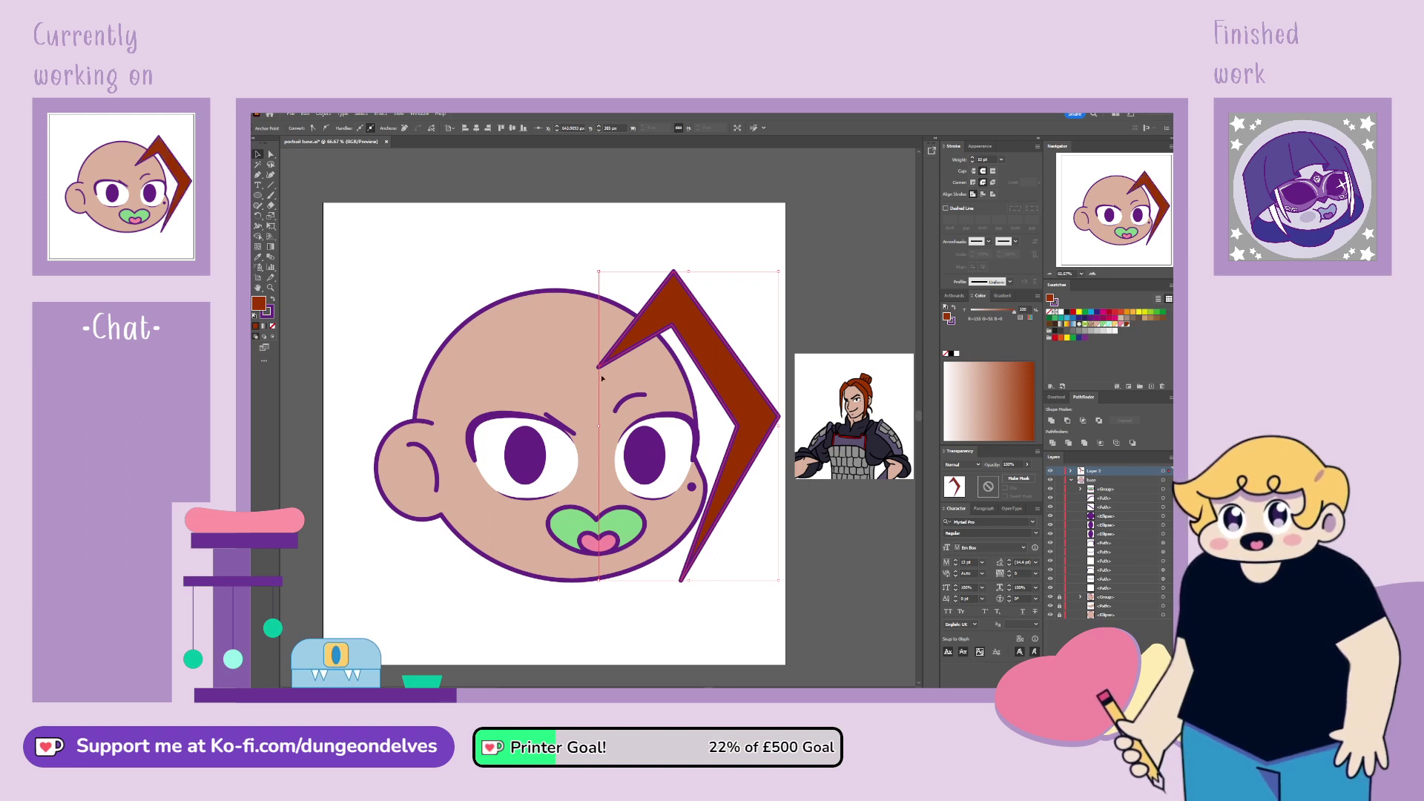
# Step: Reposition the hair lock's anchor points to raise its peak, lower the inner upper corner and slightly shift the side bend and lower tip
pyautogui.click(271, 154)
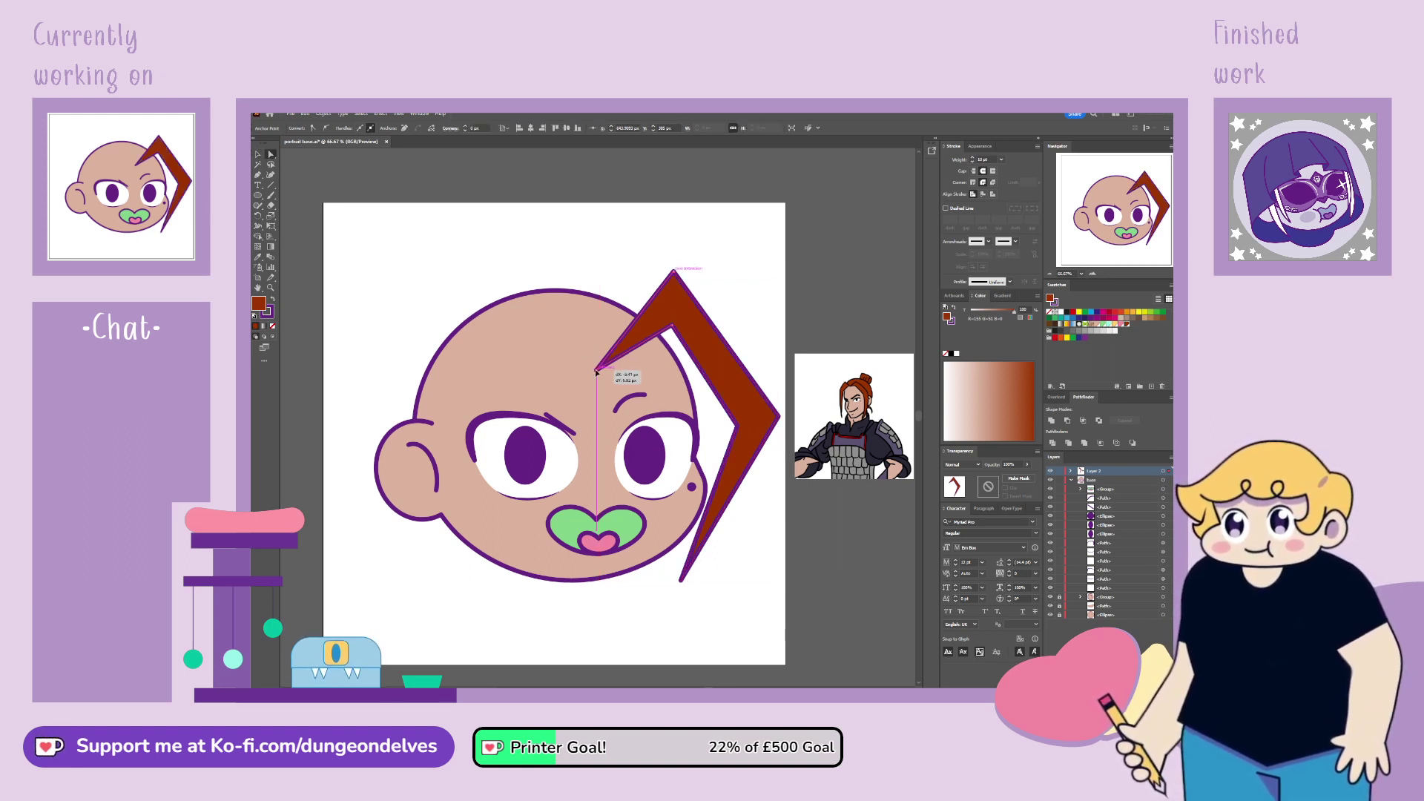
pyautogui.click(673, 273)
pyautogui.moveTo(674, 273); pyautogui.dragTo(663, 257)
pyautogui.moveTo(673, 325); pyautogui.dragTo(669, 339)
pyautogui.moveTo(738, 427); pyautogui.dragTo(733, 429)
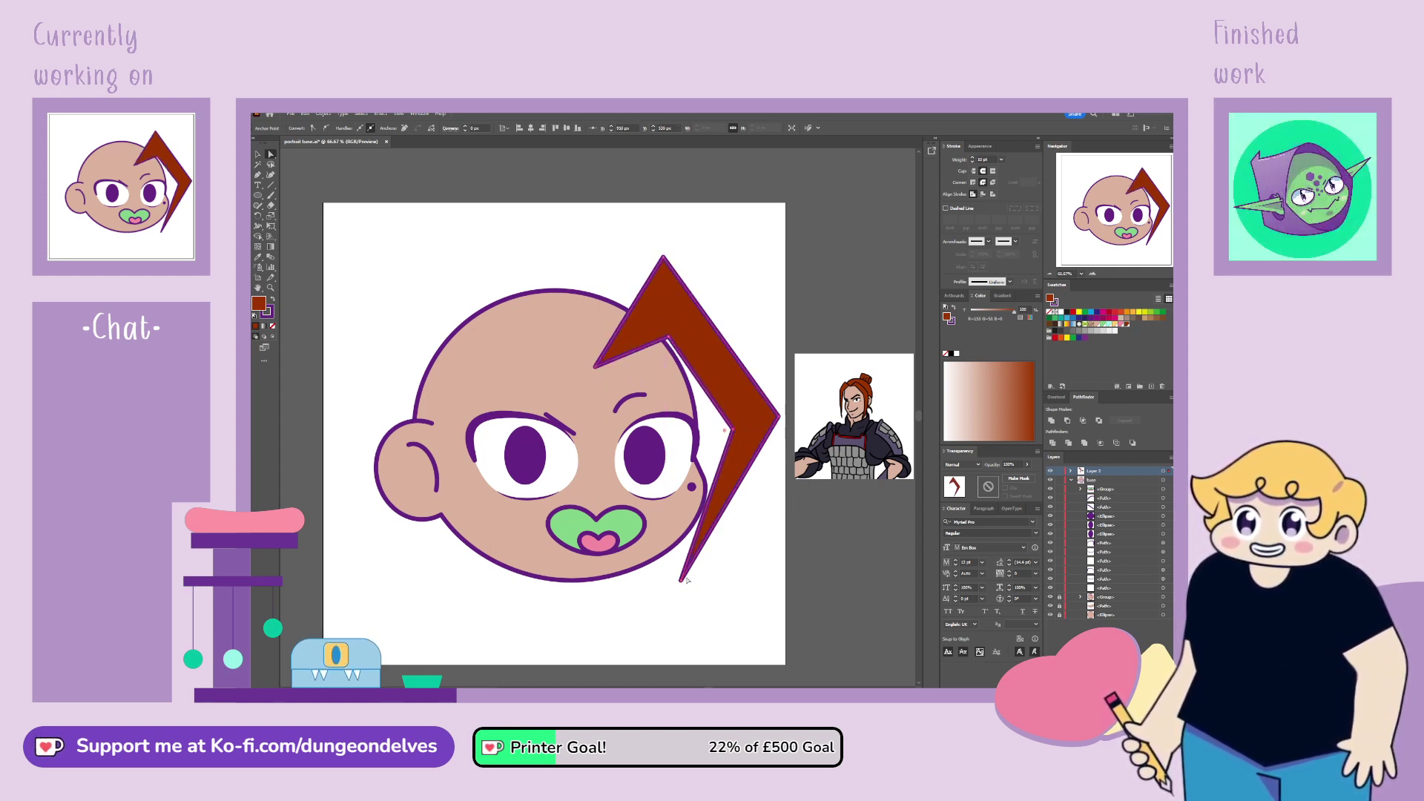
pyautogui.moveTo(681, 580); pyautogui.dragTo(690, 578)
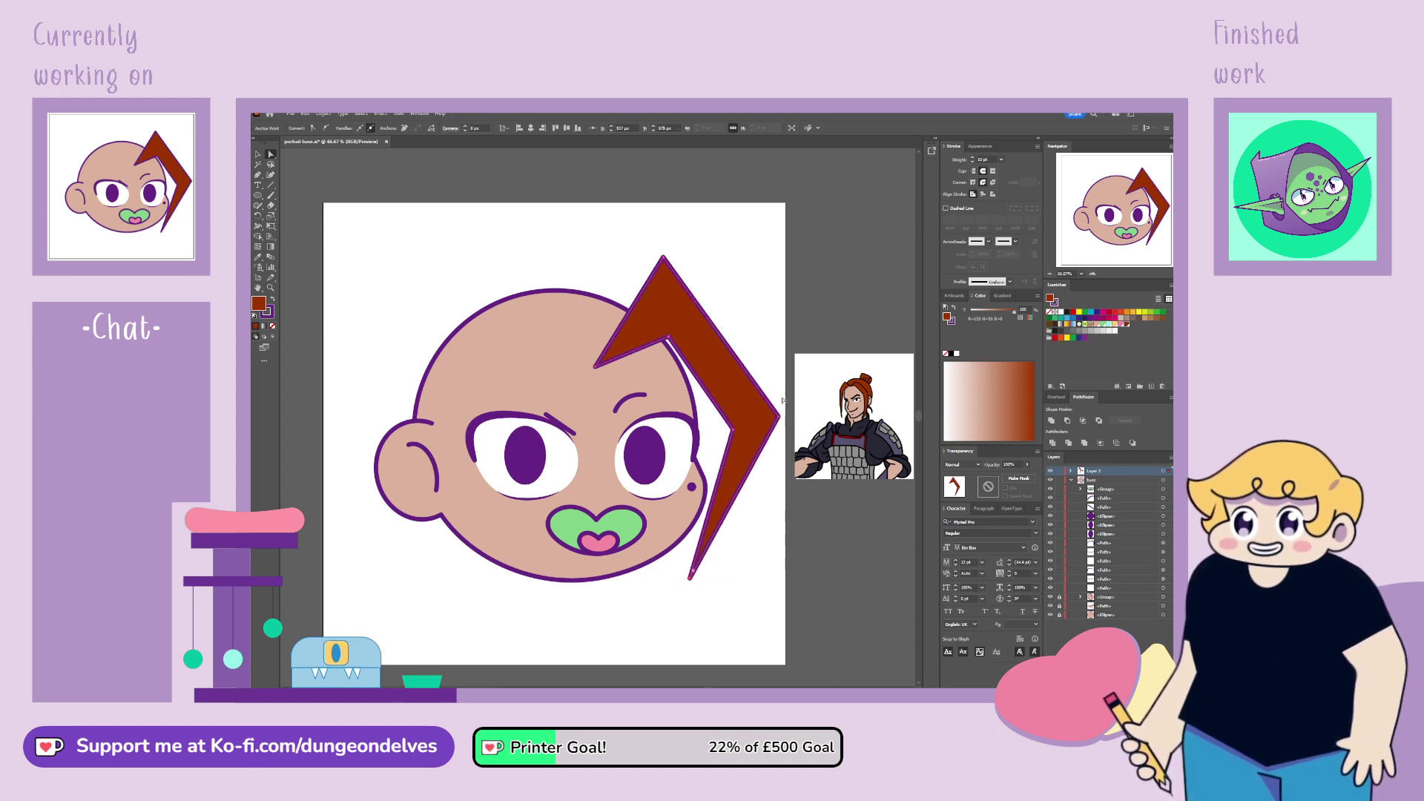
pyautogui.moveTo(778, 417); pyautogui.dragTo(728, 434)
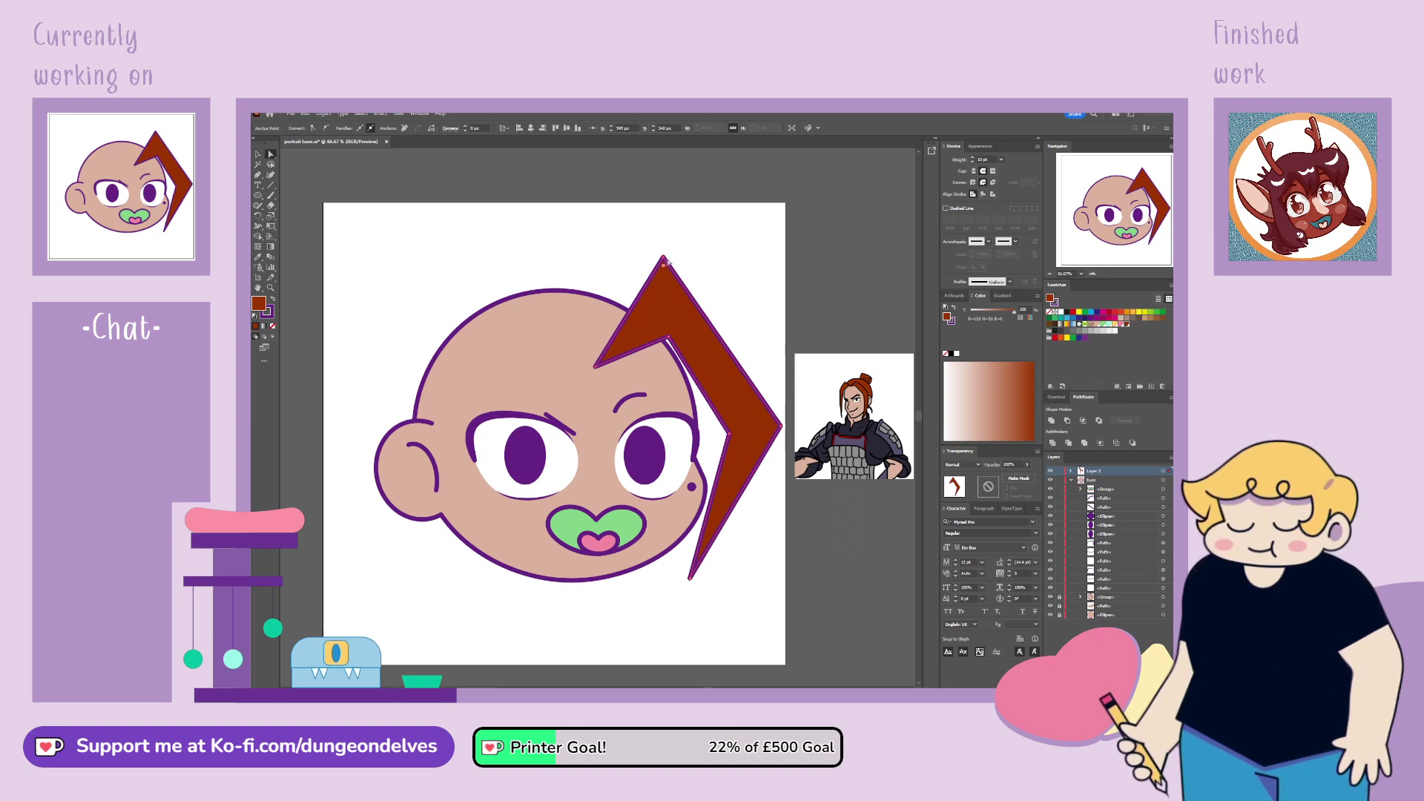
pyautogui.moveTo(661, 254); pyautogui.dragTo(676, 261)
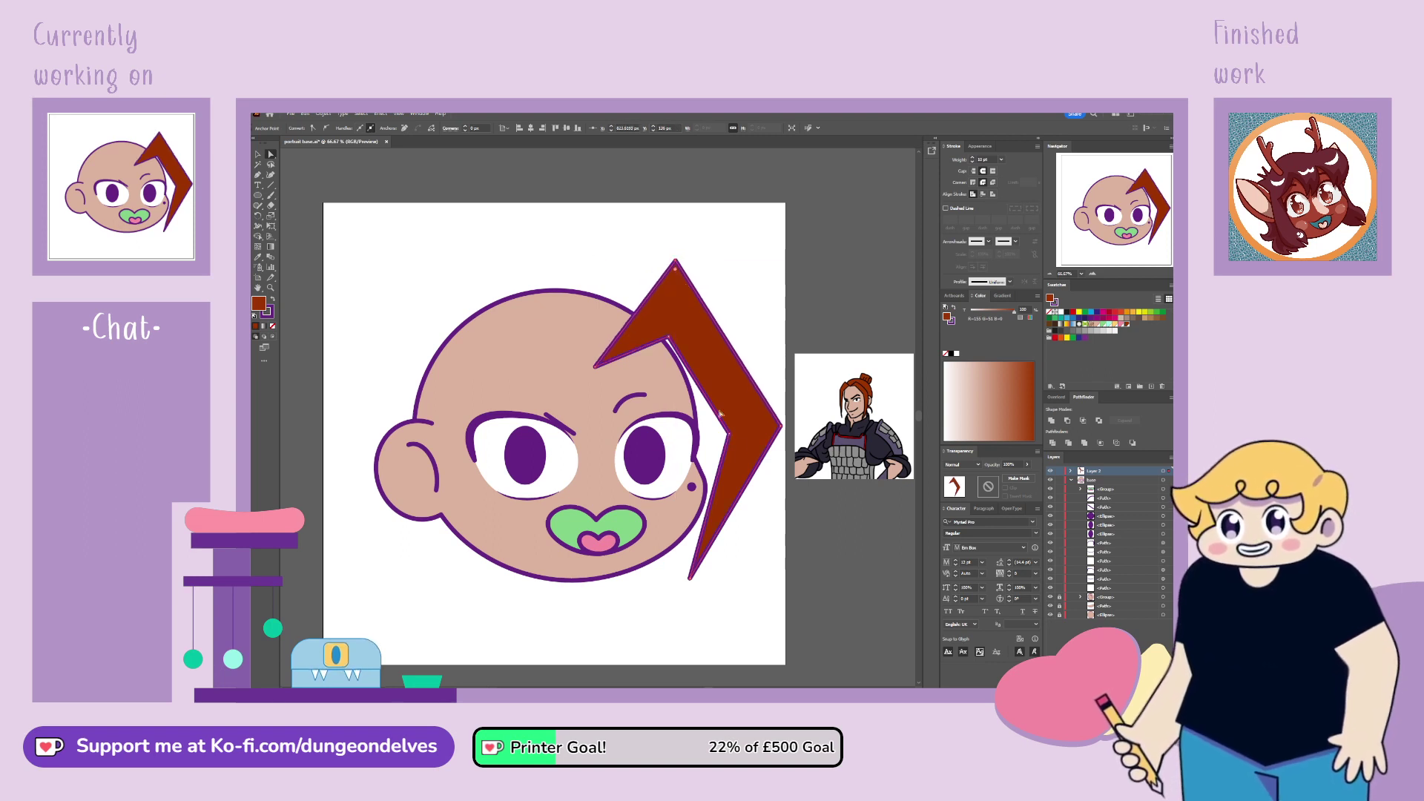
pyautogui.click(730, 434)
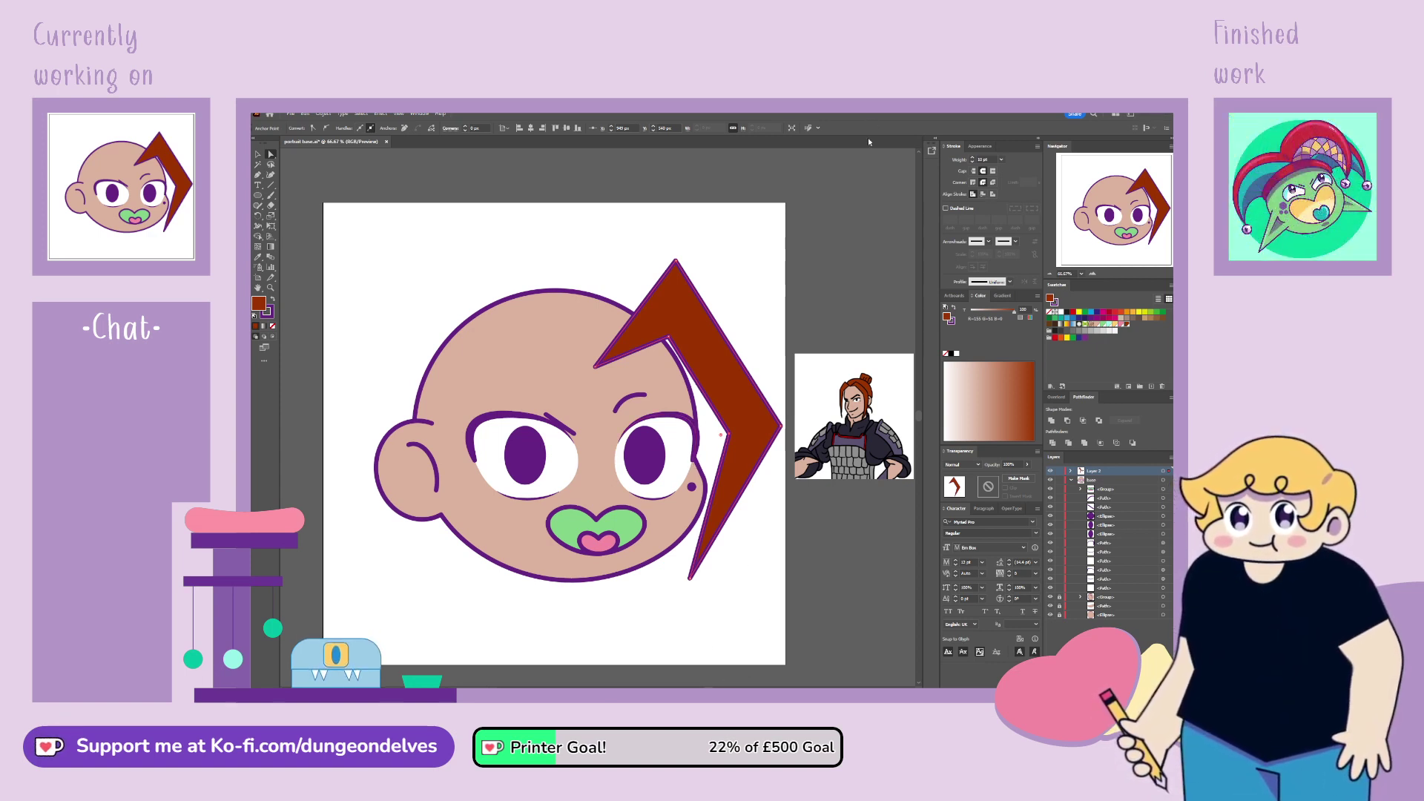
# Step: Convert the hair lock's lower tip to a smooth point, adjust its handles into a slim point and shift the tip slightly down and outward
pyautogui.click(690, 578)
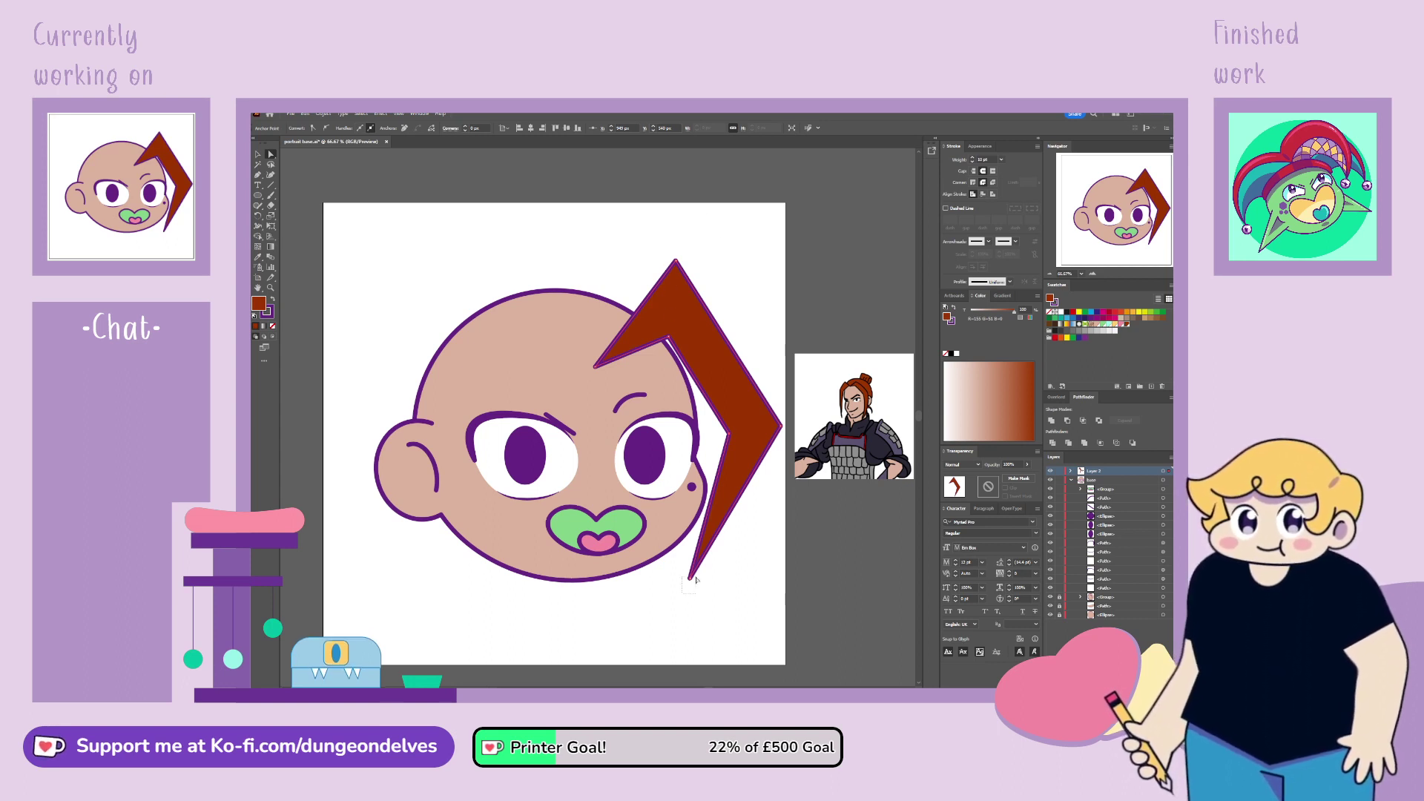
pyautogui.click(324, 129)
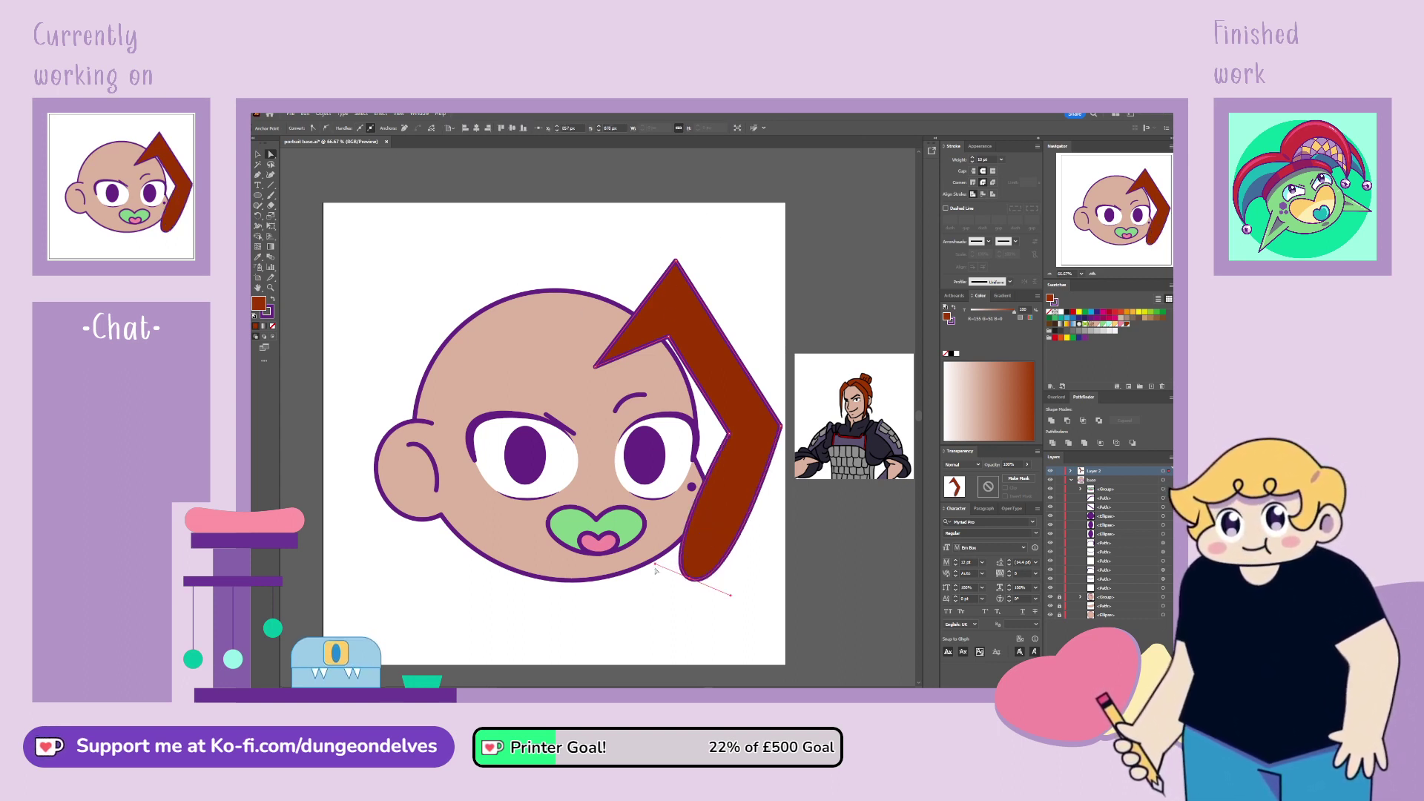
pyautogui.moveTo(656, 565); pyautogui.dragTo(685, 528)
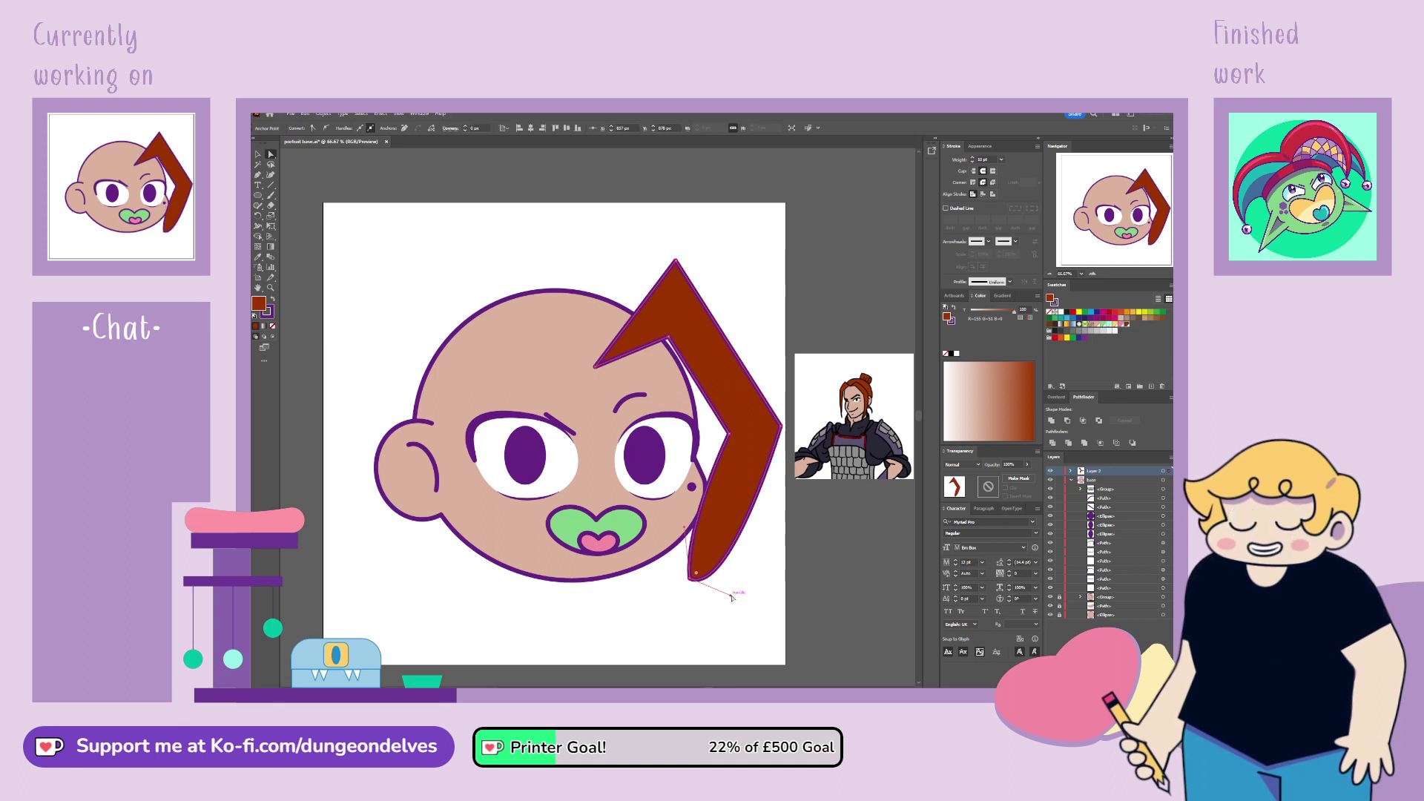
pyautogui.moveTo(730, 595); pyautogui.dragTo(720, 529)
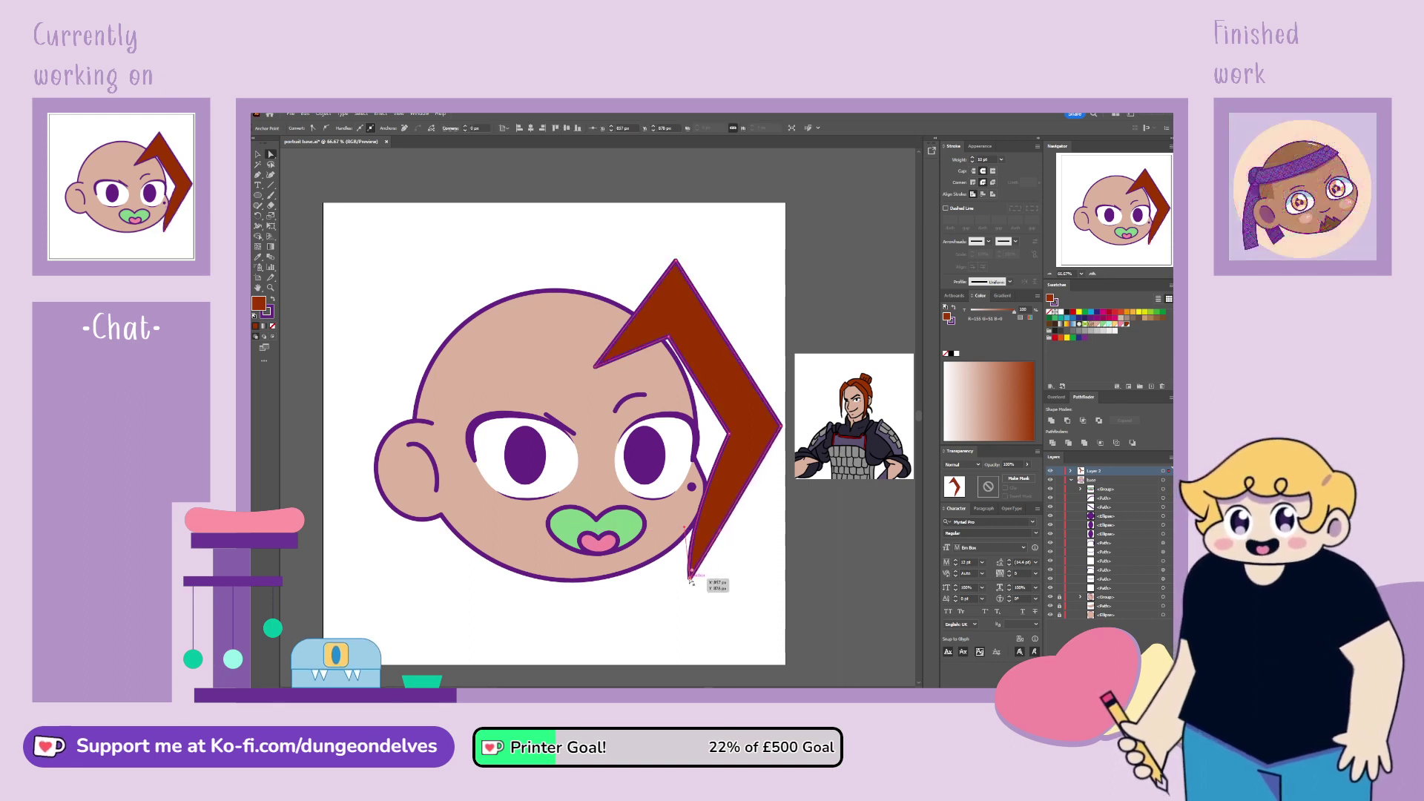
pyautogui.moveTo(690, 580); pyautogui.dragTo(696, 586)
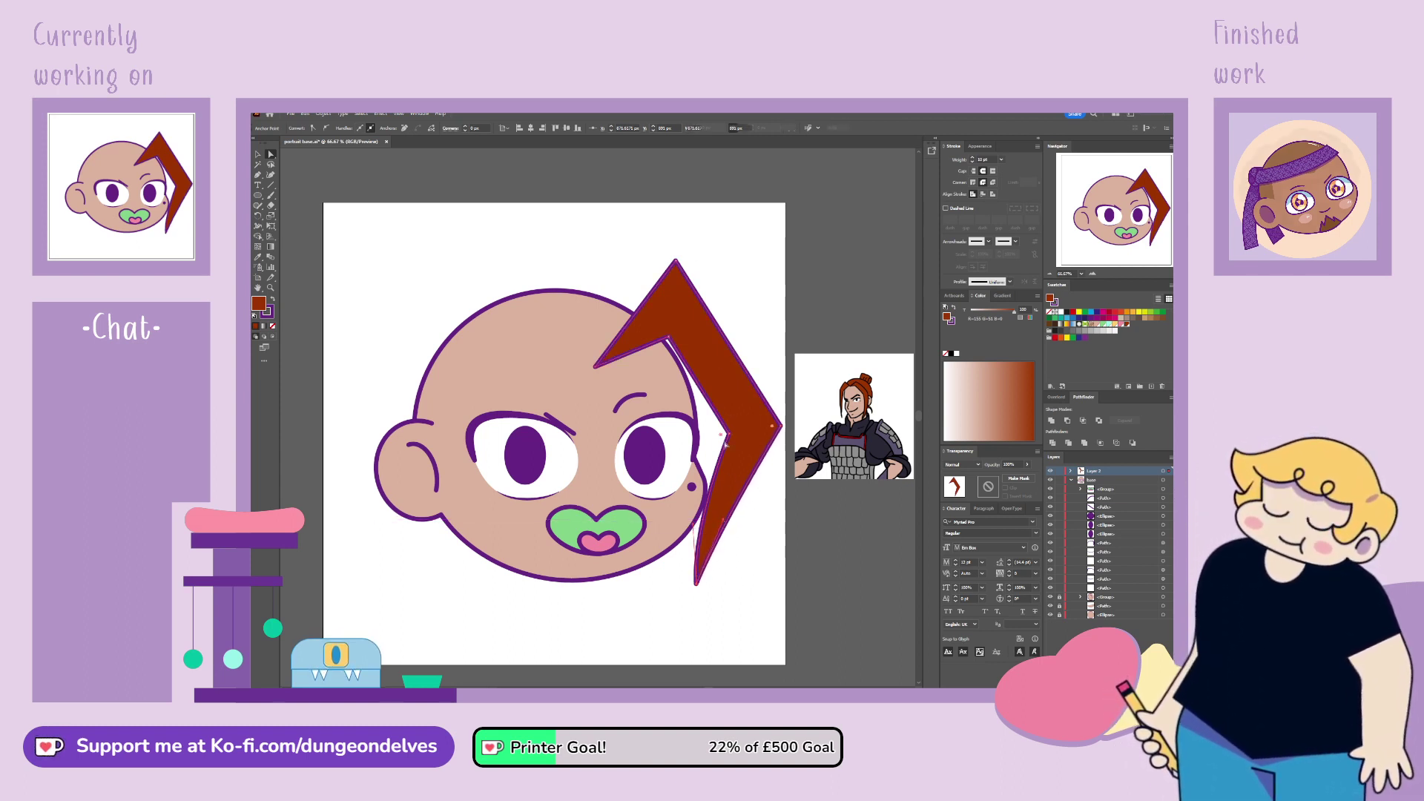
# Step: Round the inner and outer side bends of the hair lock into a curve and nudge the whole lock slightly outward
pyautogui.moveTo(771, 432); pyautogui.dragTo(589, 489)
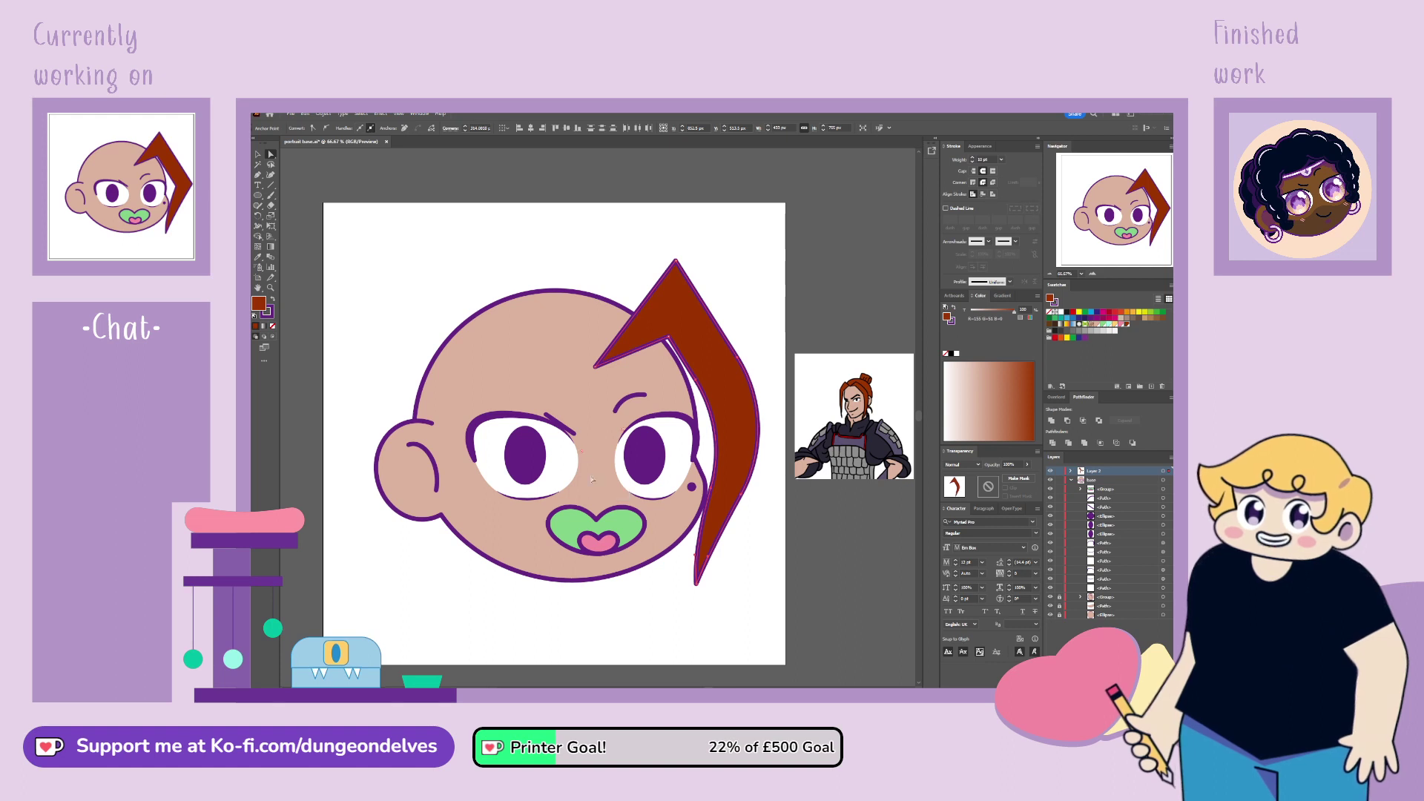
pyautogui.click(257, 154)
pyautogui.click(615, 335)
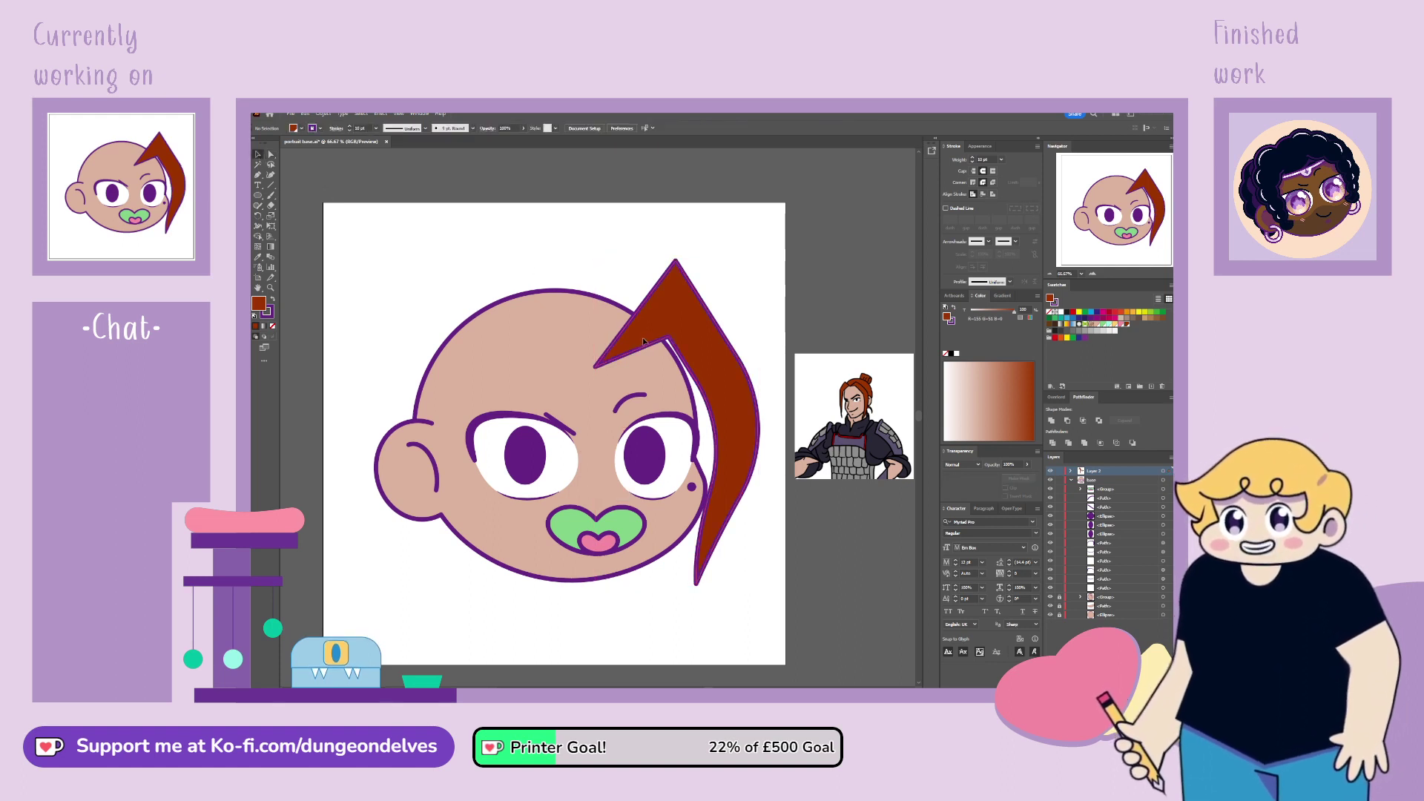
pyautogui.click(644, 341)
# Step: Try to round the hair lock's inner upper corner and its peak
pyautogui.press('a')
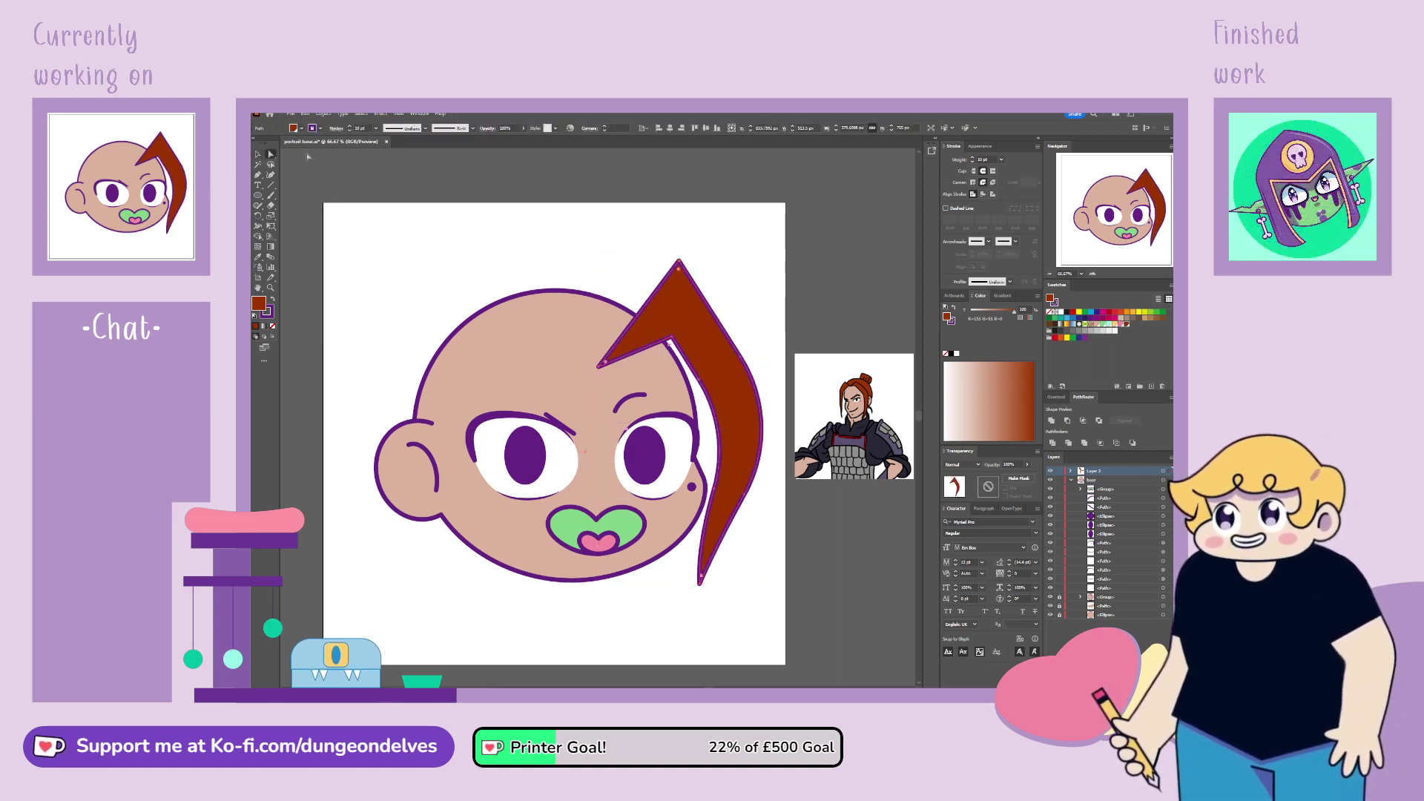
pyautogui.click(601, 366)
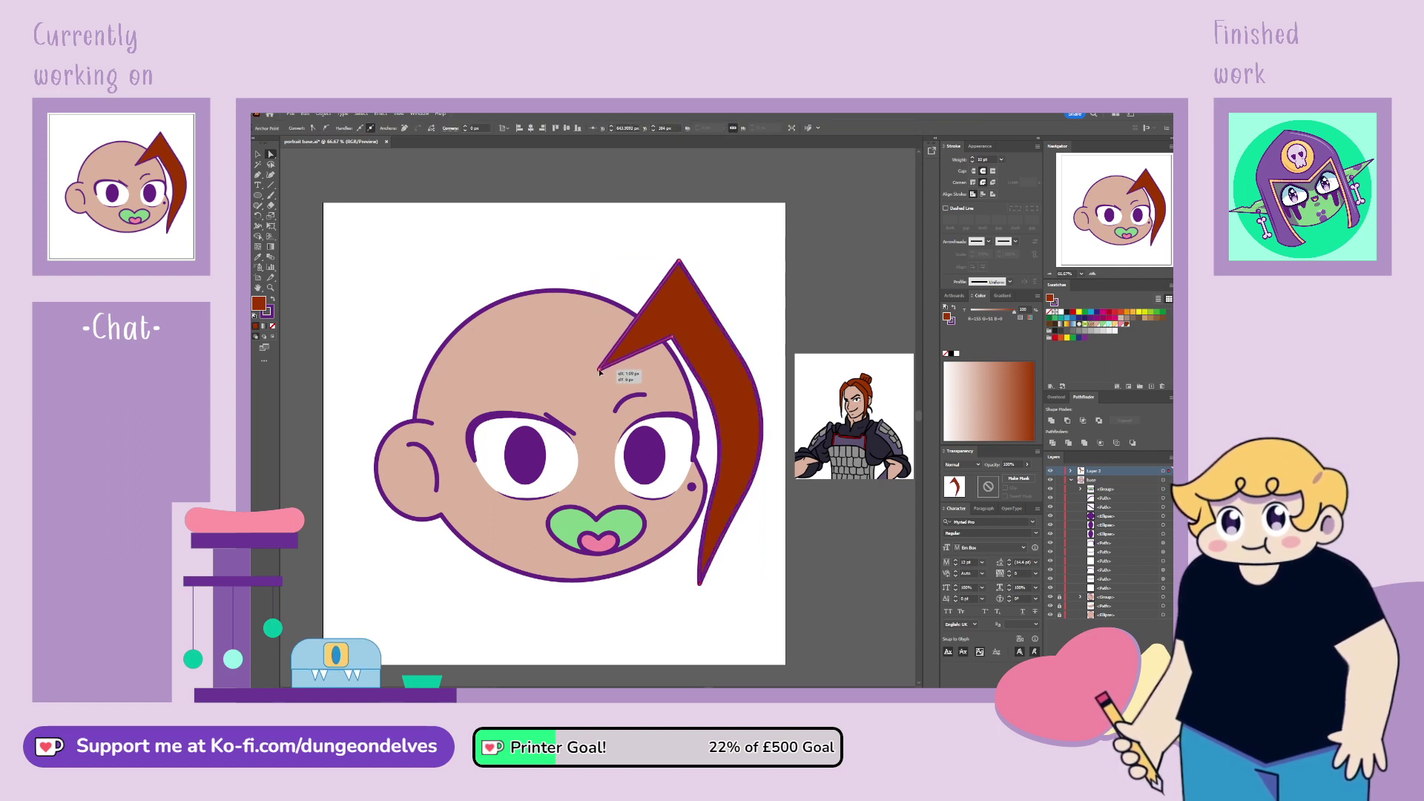
pyautogui.click(672, 339)
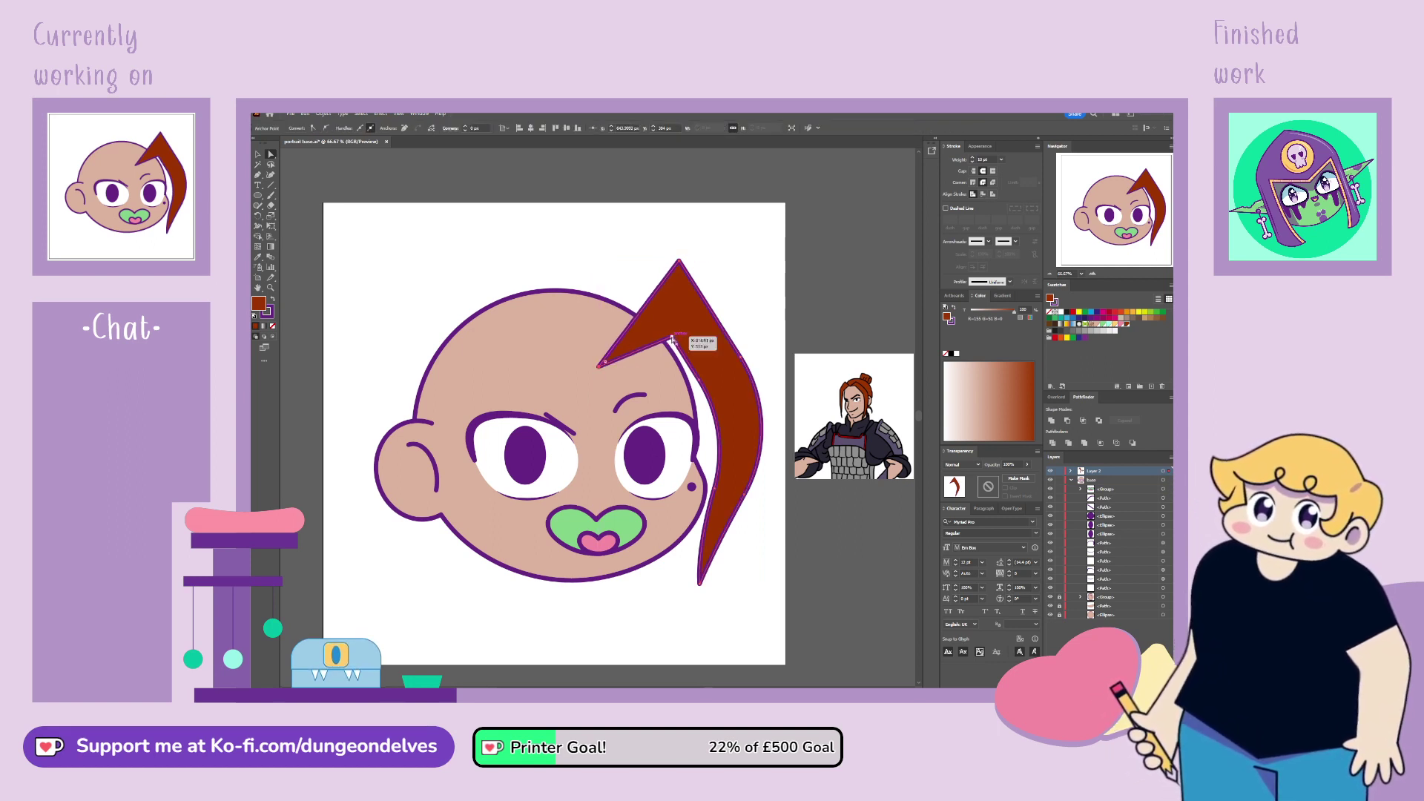
pyautogui.moveTo(681, 365); pyautogui.dragTo(640, 391)
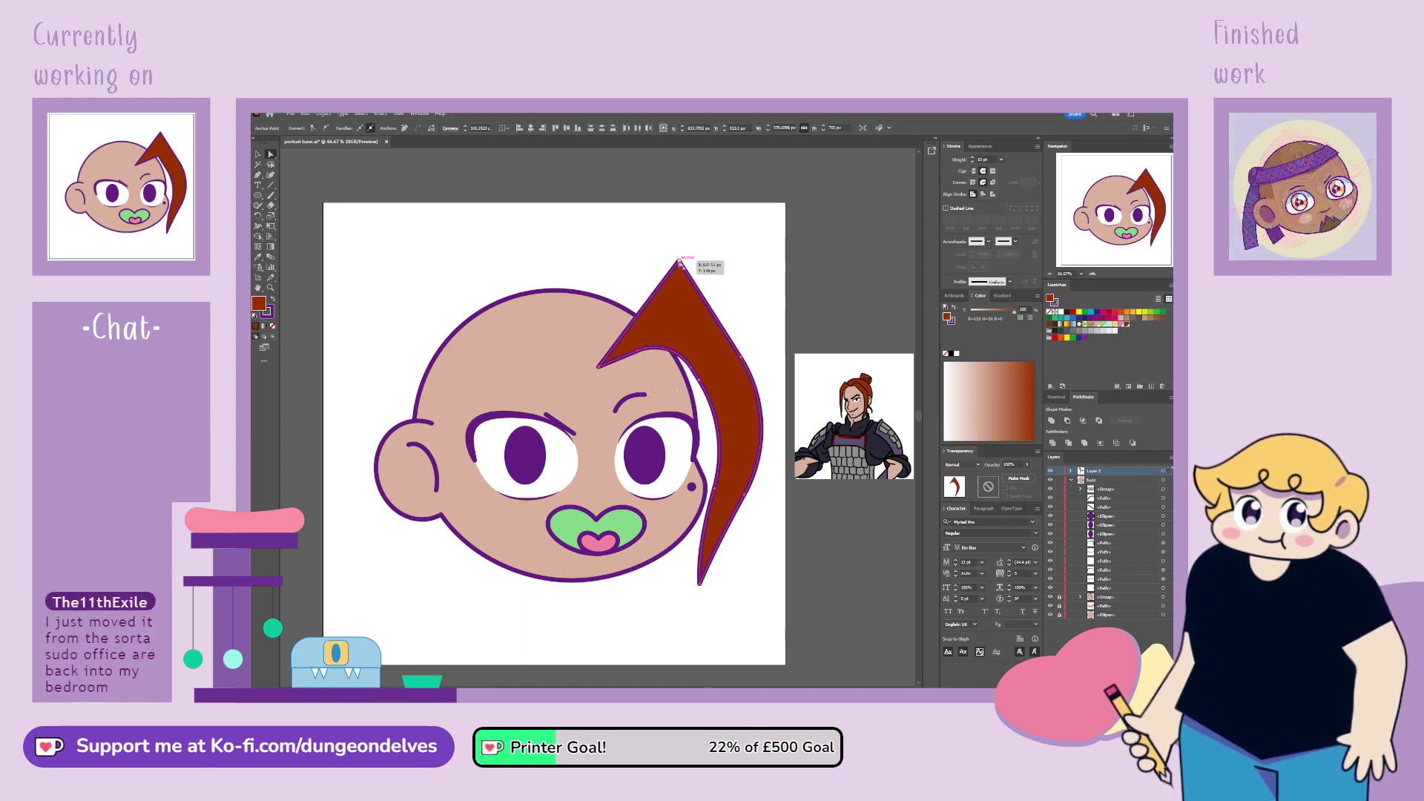
pyautogui.click(686, 258)
pyautogui.click(679, 261)
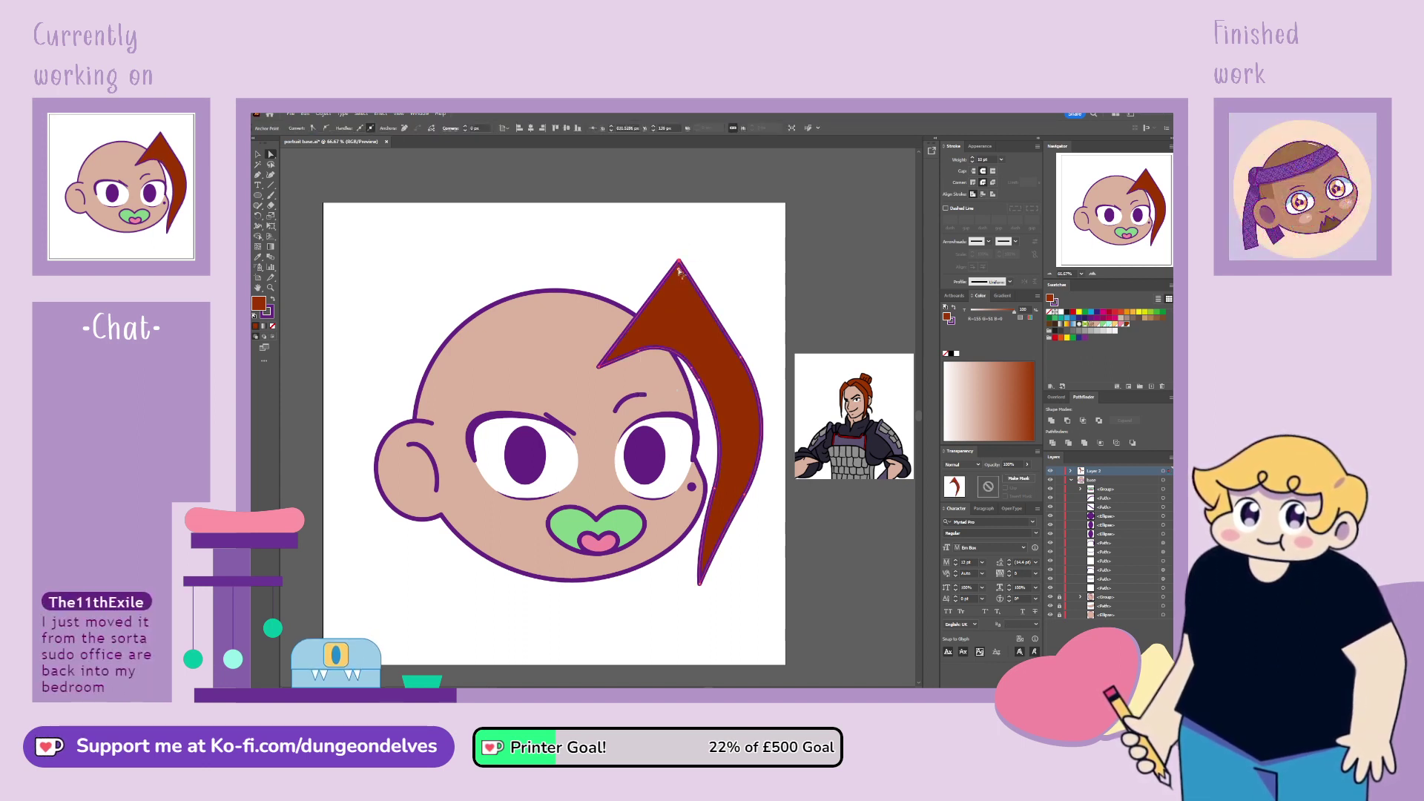
pyautogui.moveTo(678, 280); pyautogui.dragTo(641, 376)
pyautogui.hotkey('ctrl', 'z')
pyautogui.hotkey('ctrl', 'z')
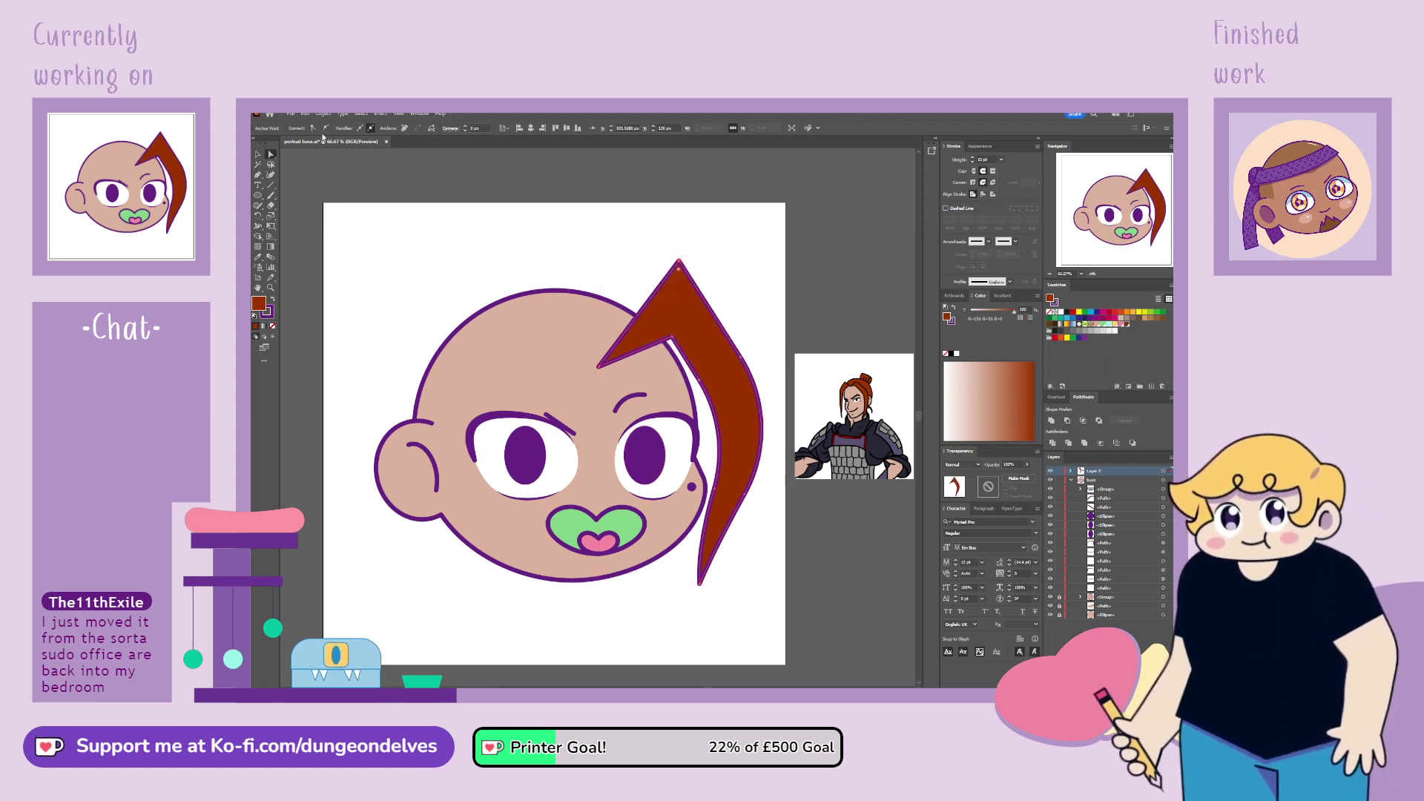
# Step: Lower the hair lock's peak, convert it to a smooth rounded point and smooth the outer edge below it
pyautogui.moveTo(678, 260)
pyautogui.mouseDown()
pyautogui.moveTo(708, 261)
pyautogui.moveTo(680, 261)
pyautogui.moveTo(678, 286)
pyautogui.mouseUp()
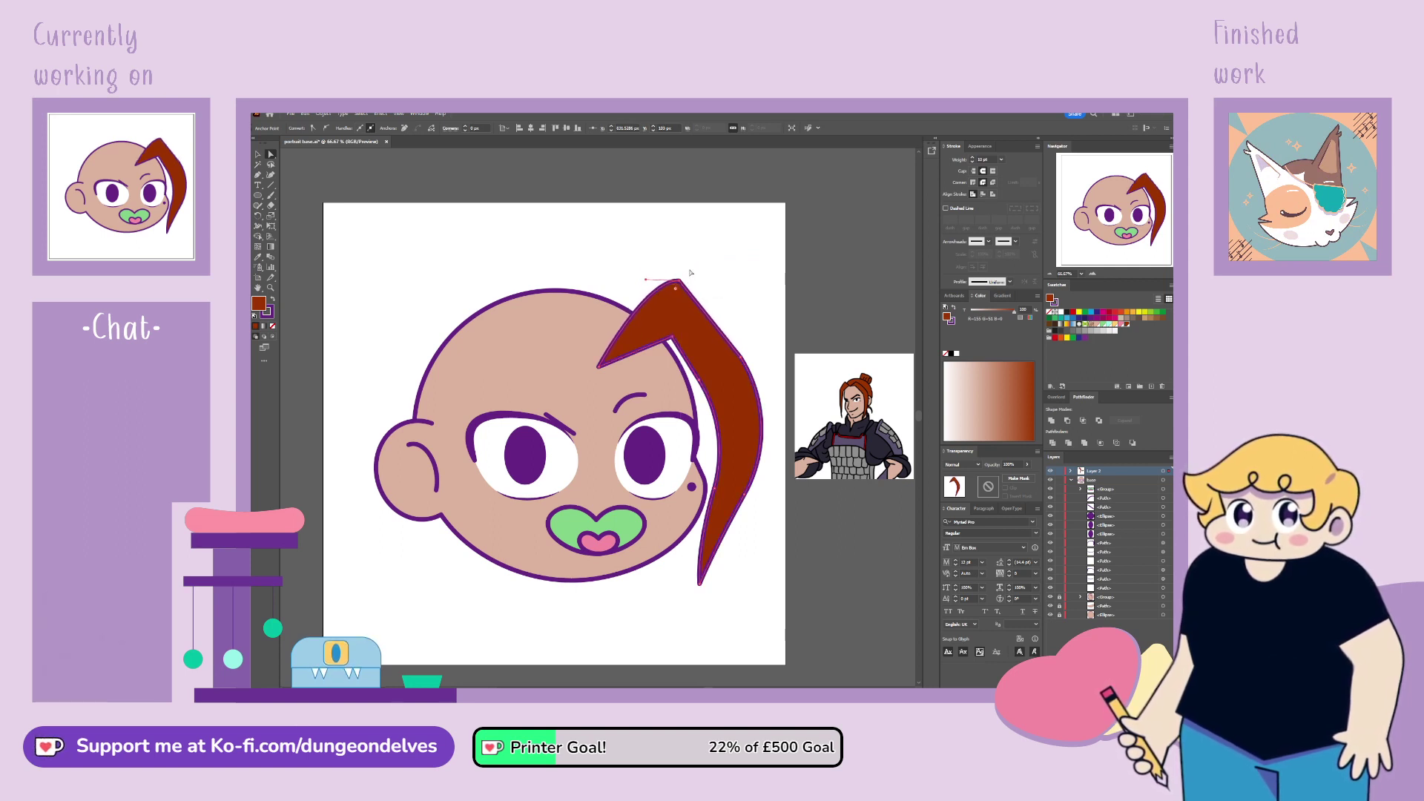
pyautogui.click(326, 128)
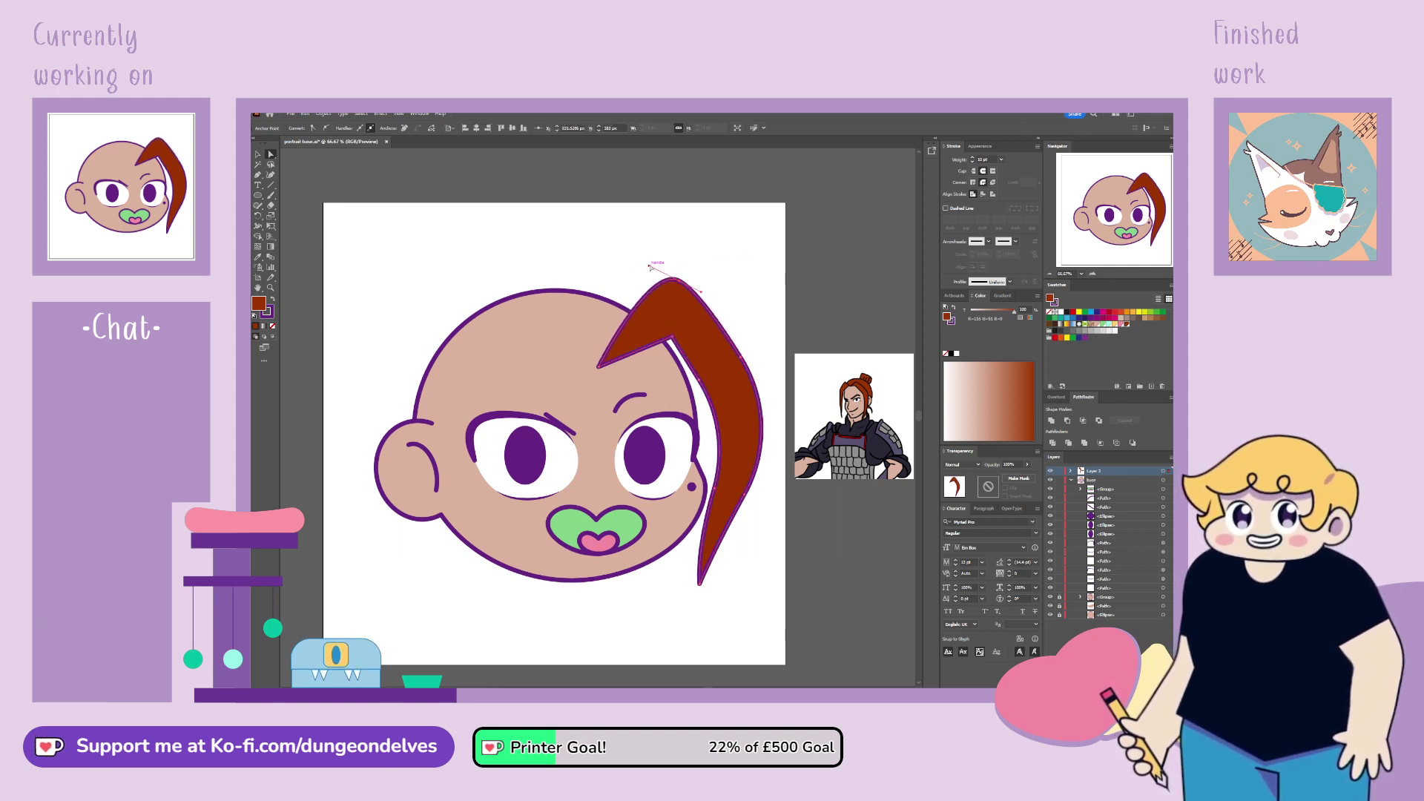
pyautogui.moveTo(650, 266); pyautogui.dragTo(679, 284)
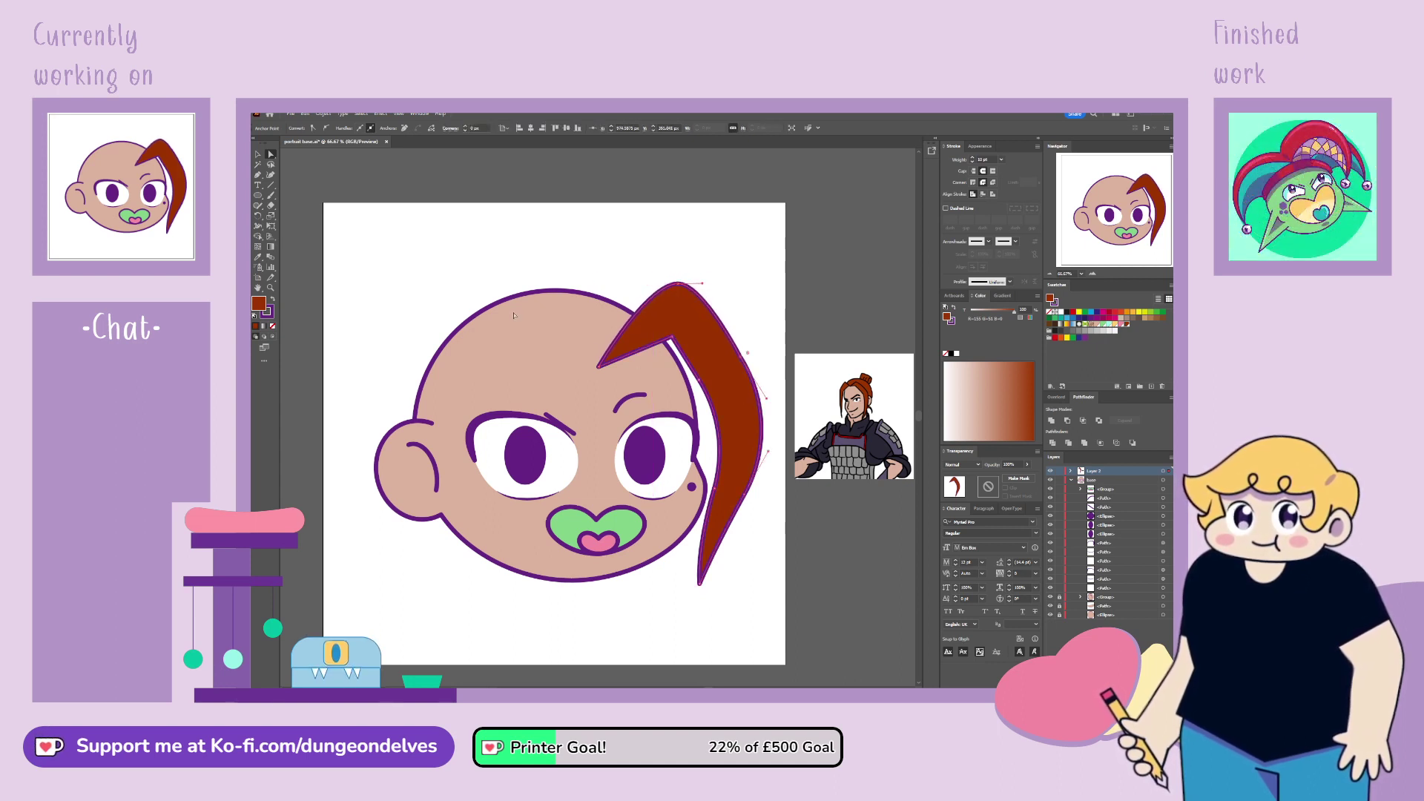
pyautogui.click(326, 129)
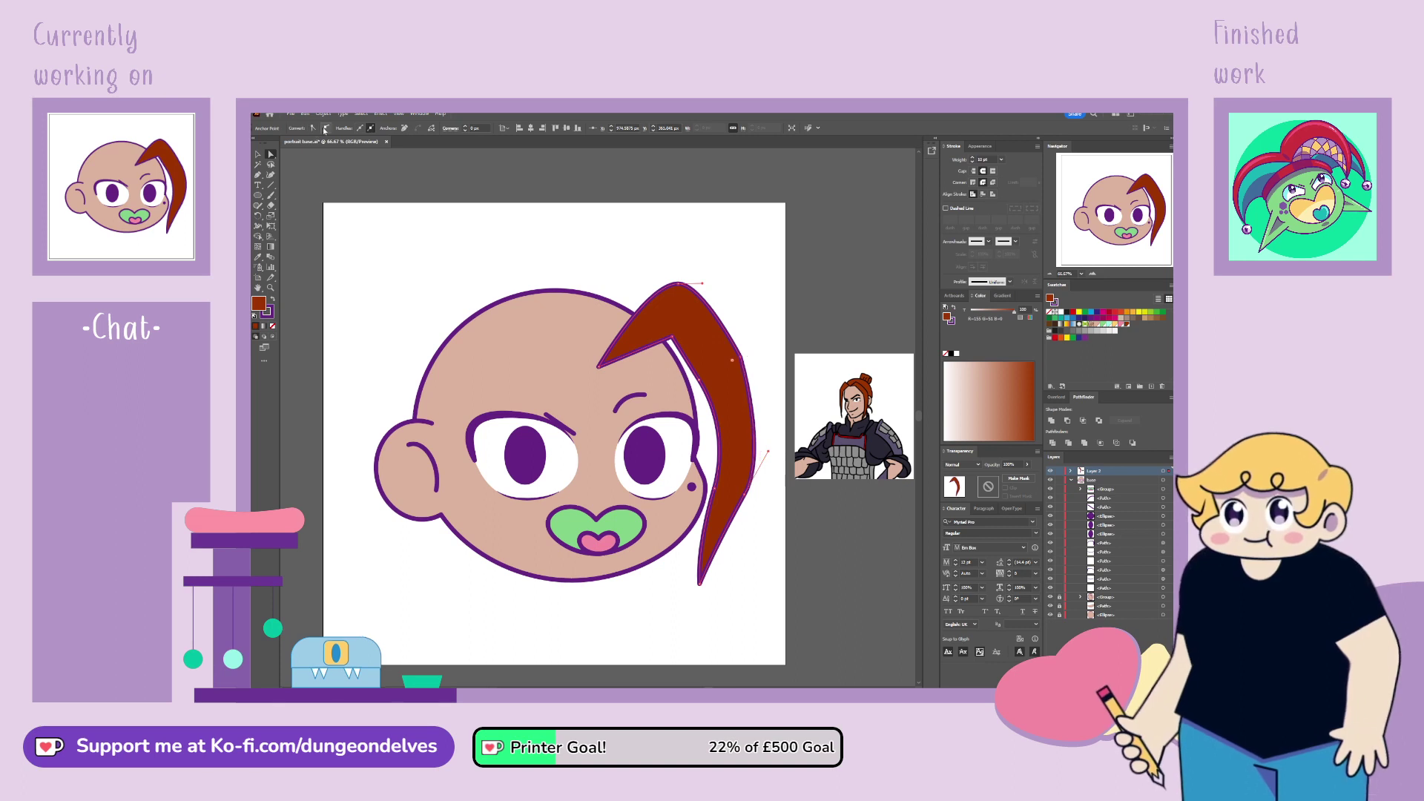
pyautogui.click(772, 359)
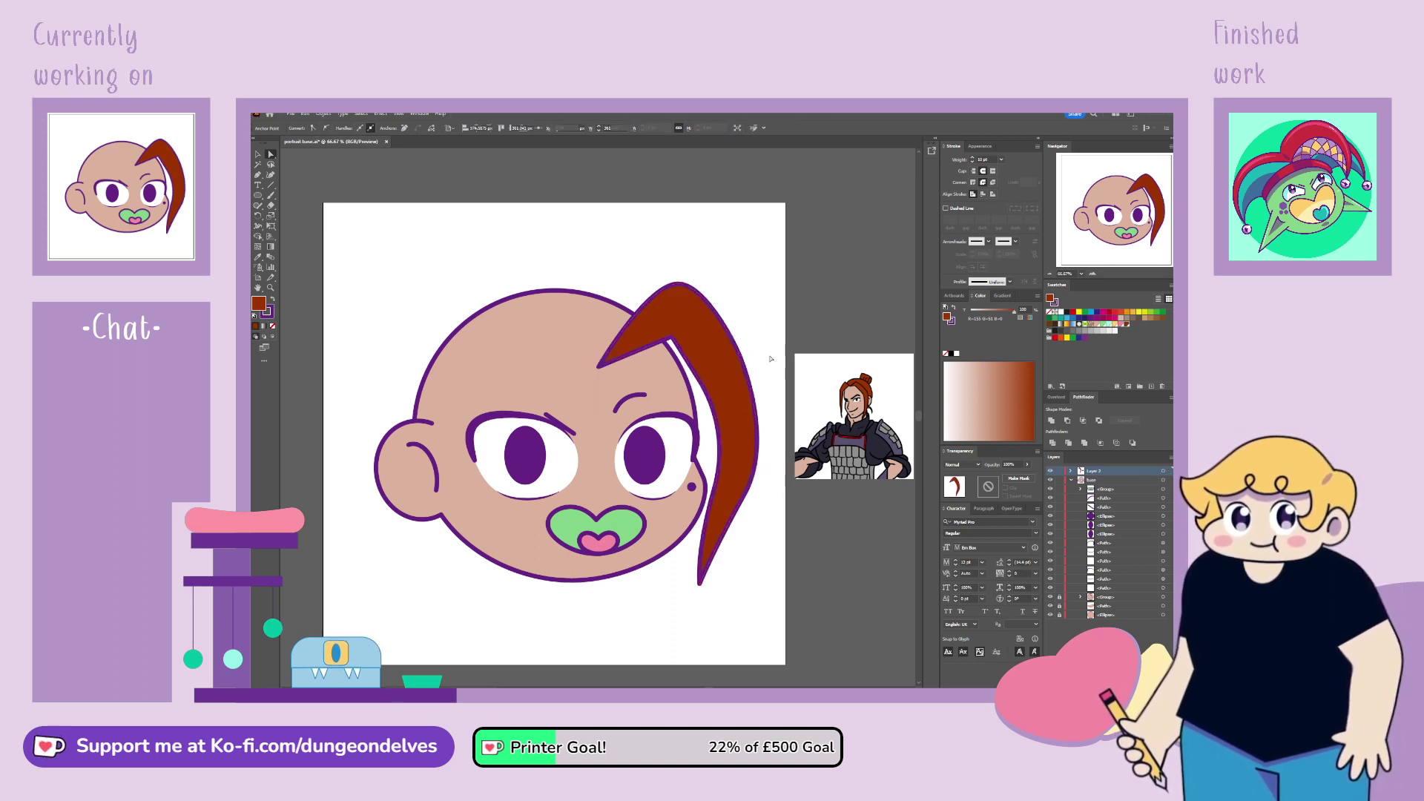
# Step: Round the hair lock's inner upper corner so that its inner edge curves smoothly over the forehead
pyautogui.click(674, 339)
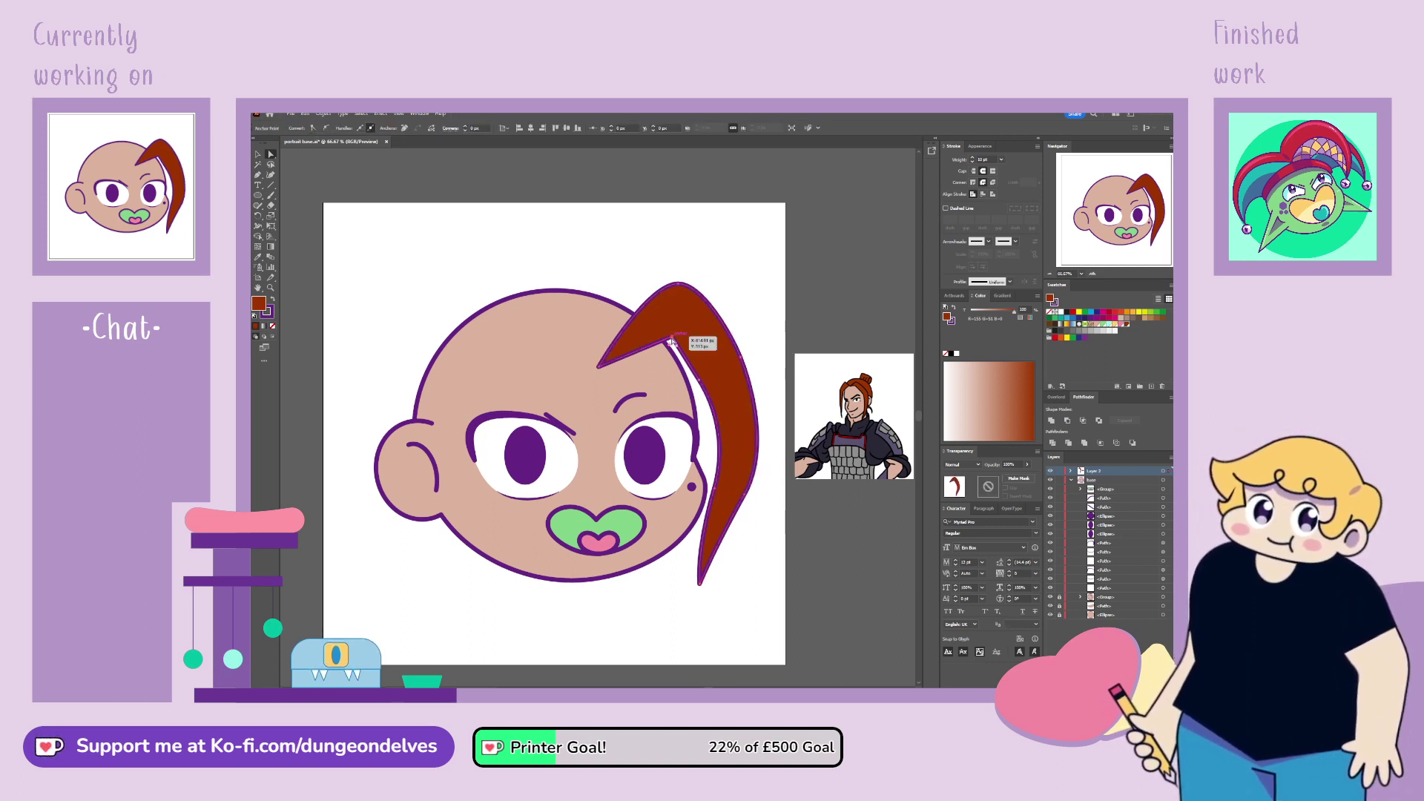
pyautogui.moveTo(670, 345); pyautogui.dragTo(681, 378)
pyautogui.moveTo(675, 387); pyautogui.dragTo(667, 403)
pyautogui.click(745, 256)
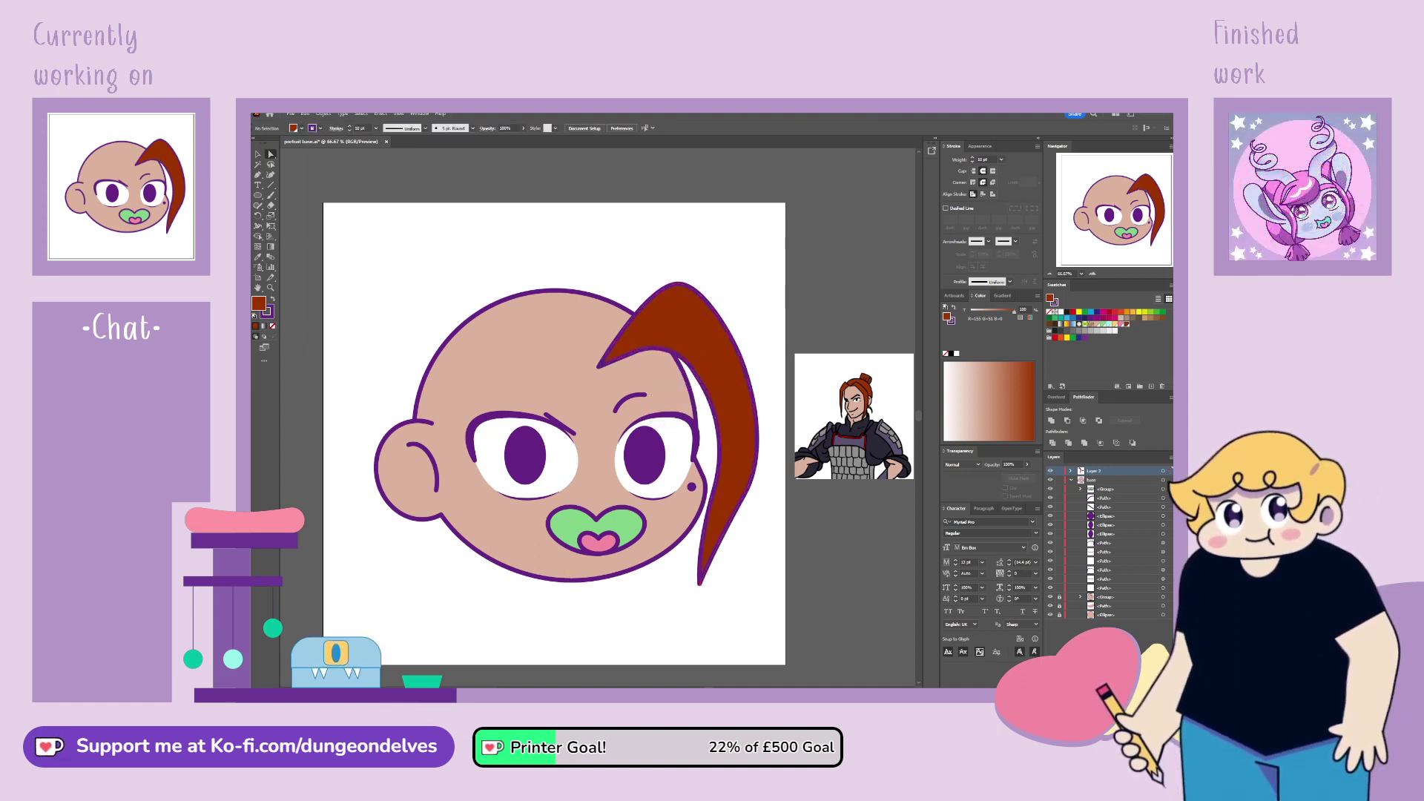
pyautogui.click(647, 345)
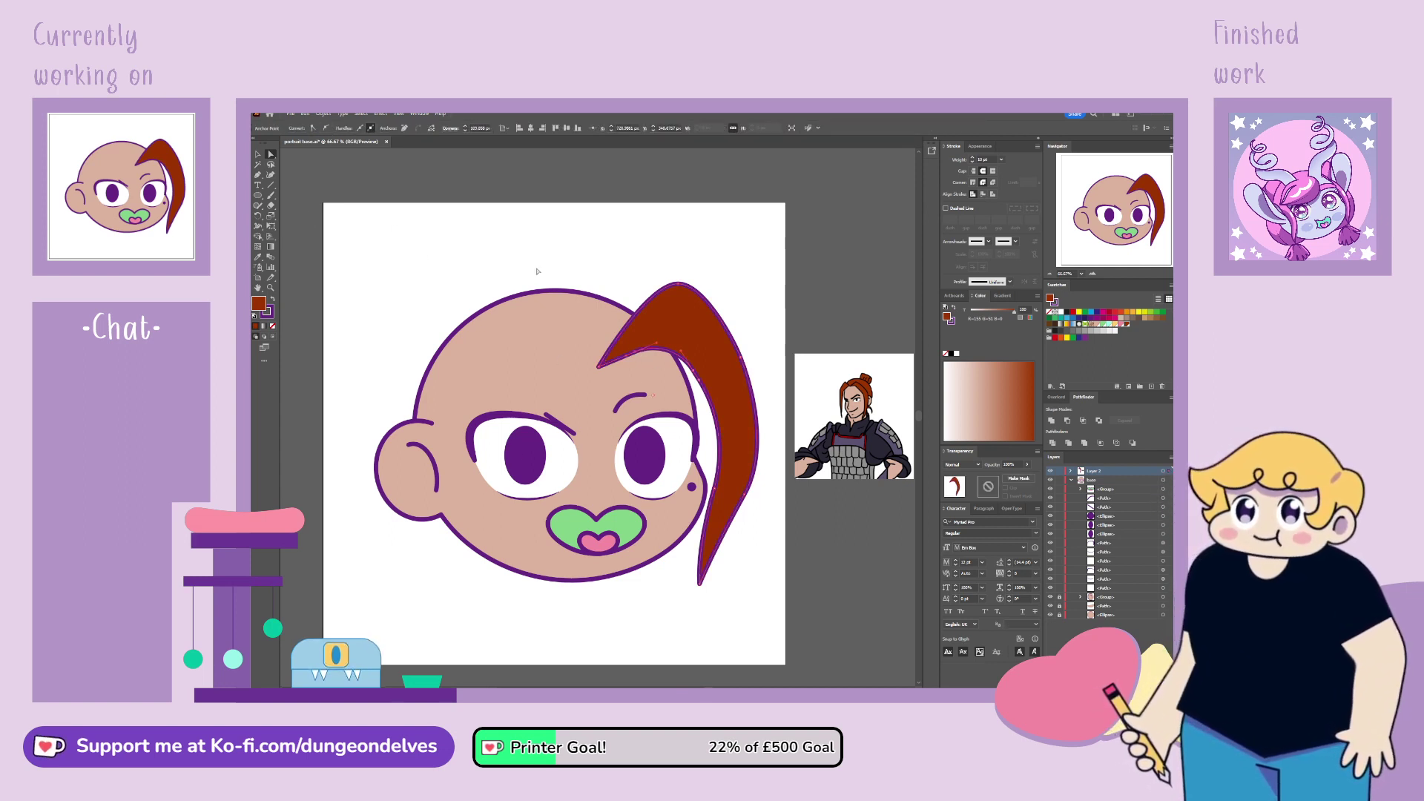
pyautogui.click(754, 245)
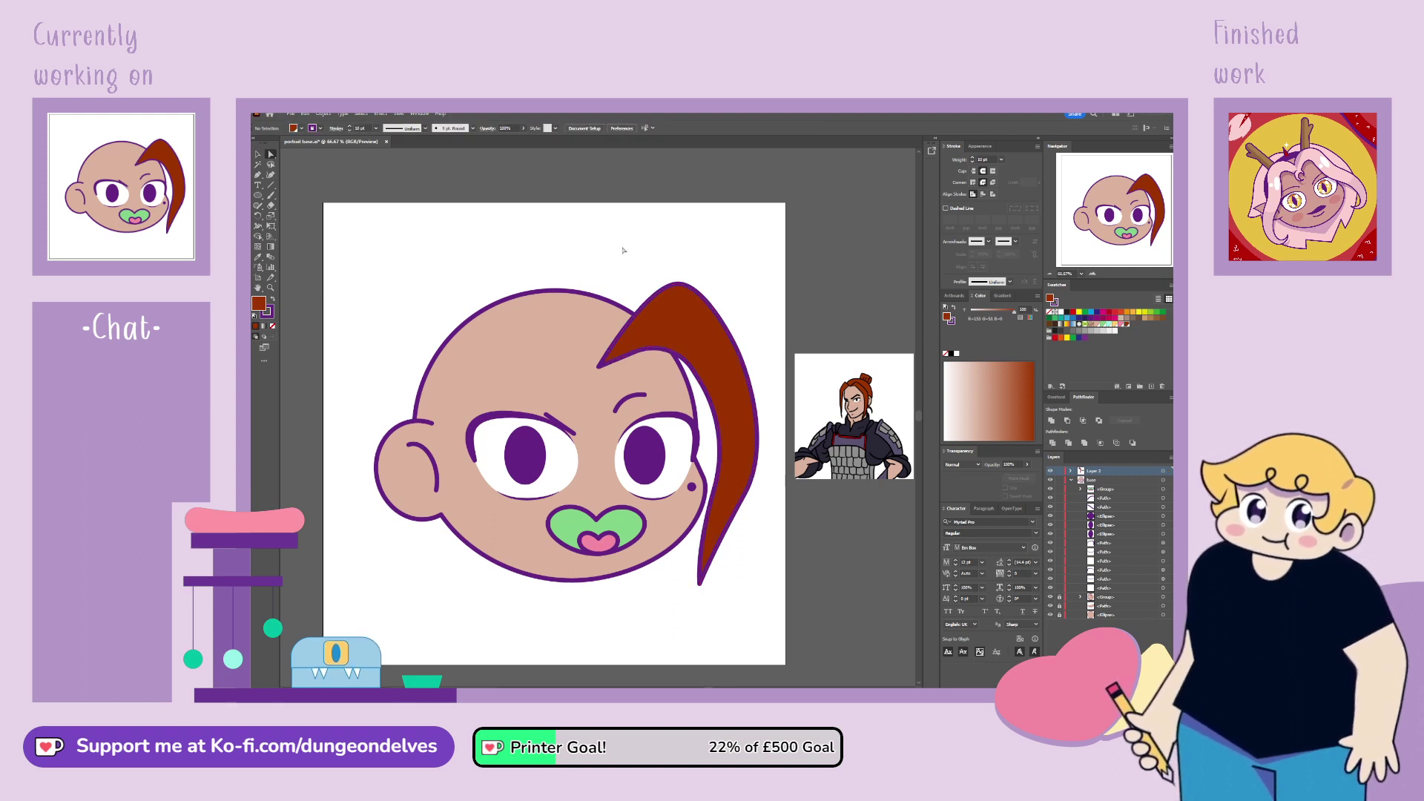
# Step: Adjust the anchor handles at the hair lock's inner upper bend and just below it to smooth the inner edge beside the face
pyautogui.moveTo(666, 355); pyautogui.dragTo(637, 350)
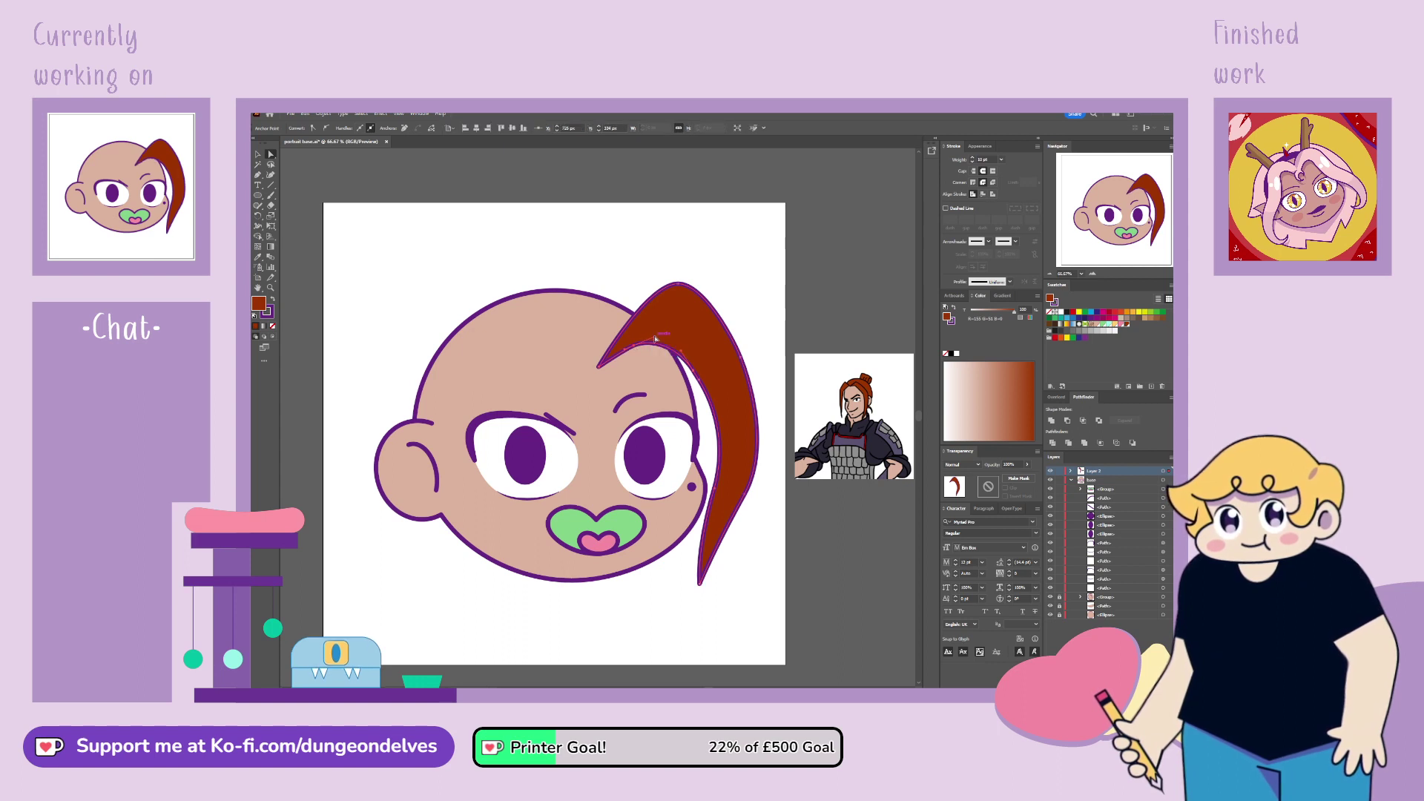
pyautogui.click(719, 372)
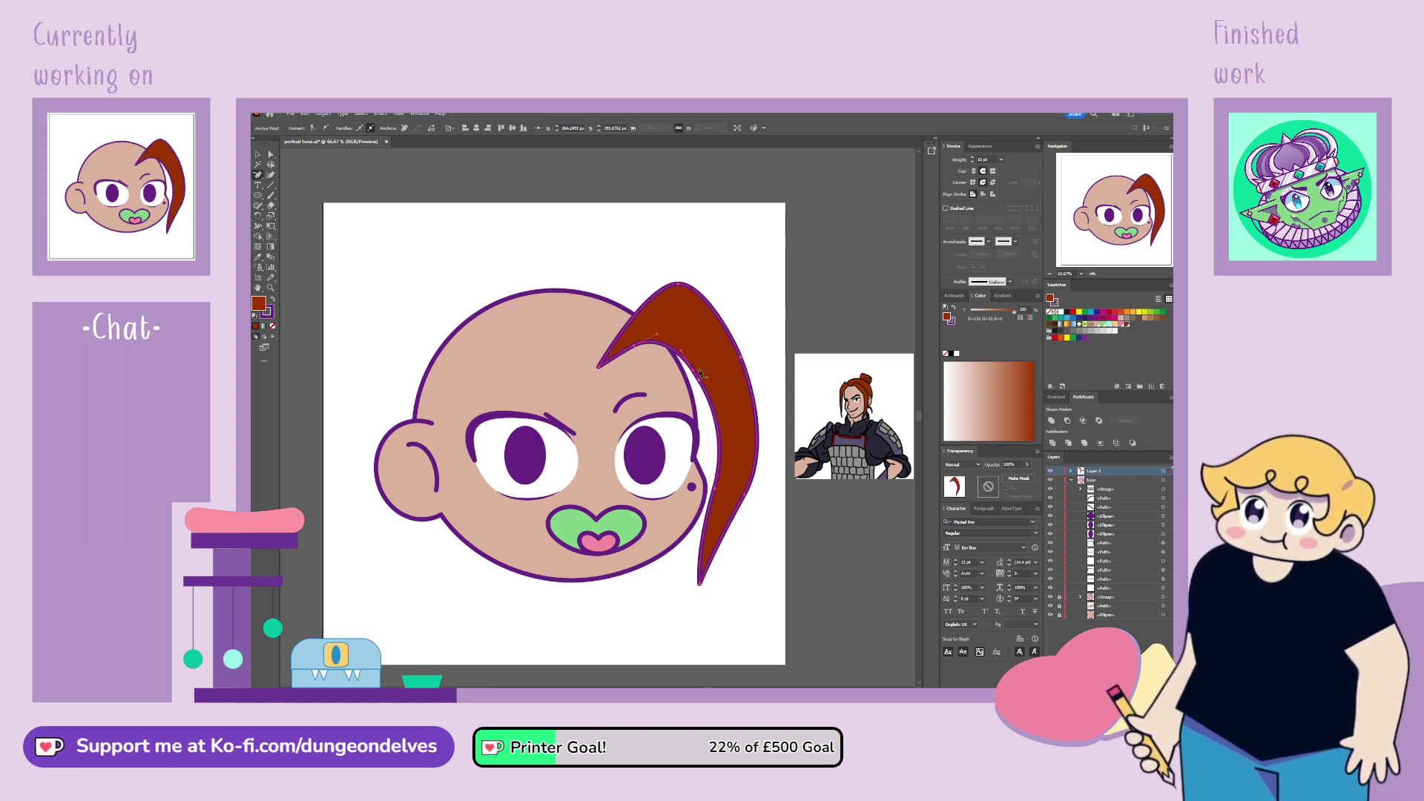
pyautogui.click(272, 154)
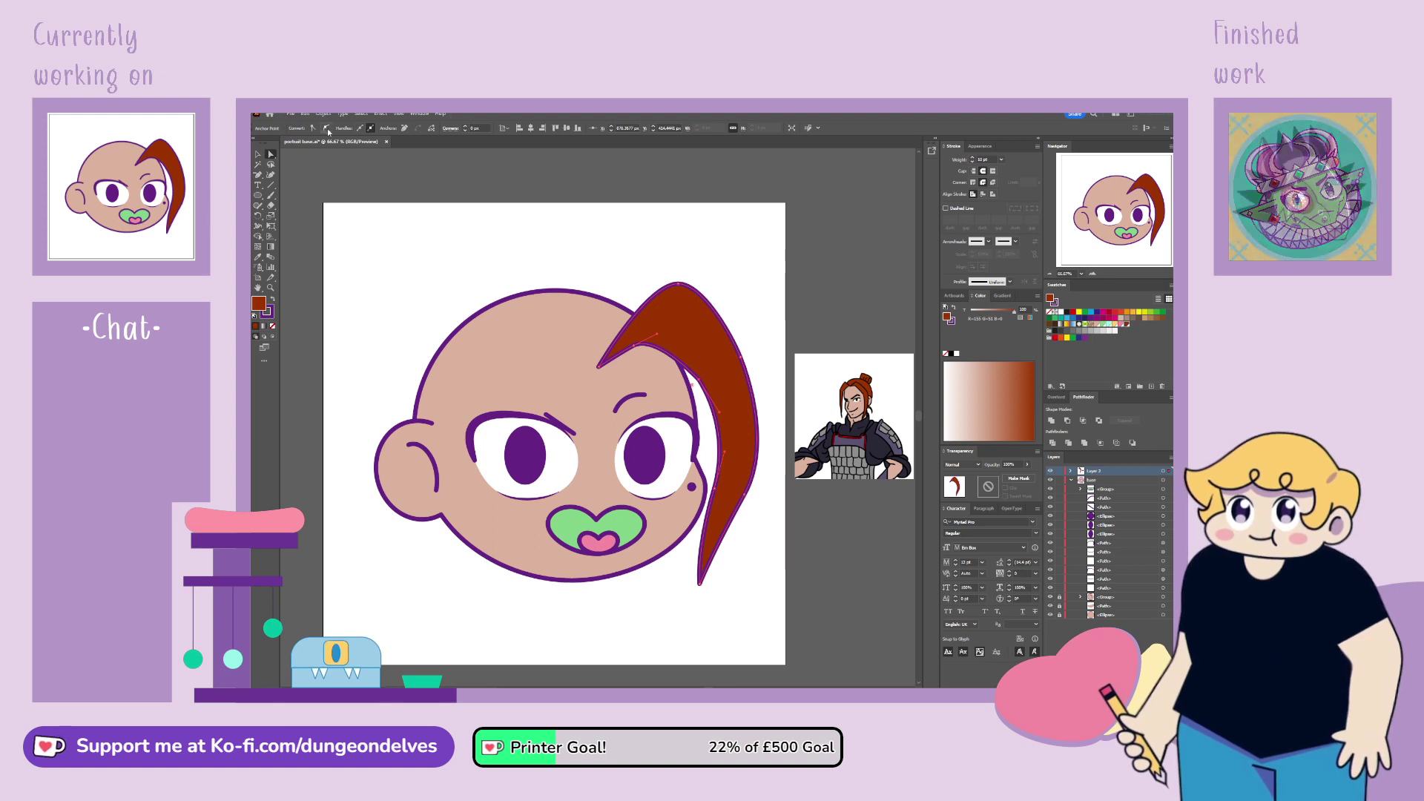
pyautogui.click(698, 367)
pyautogui.moveTo(689, 369); pyautogui.dragTo(684, 354)
pyautogui.click(764, 295)
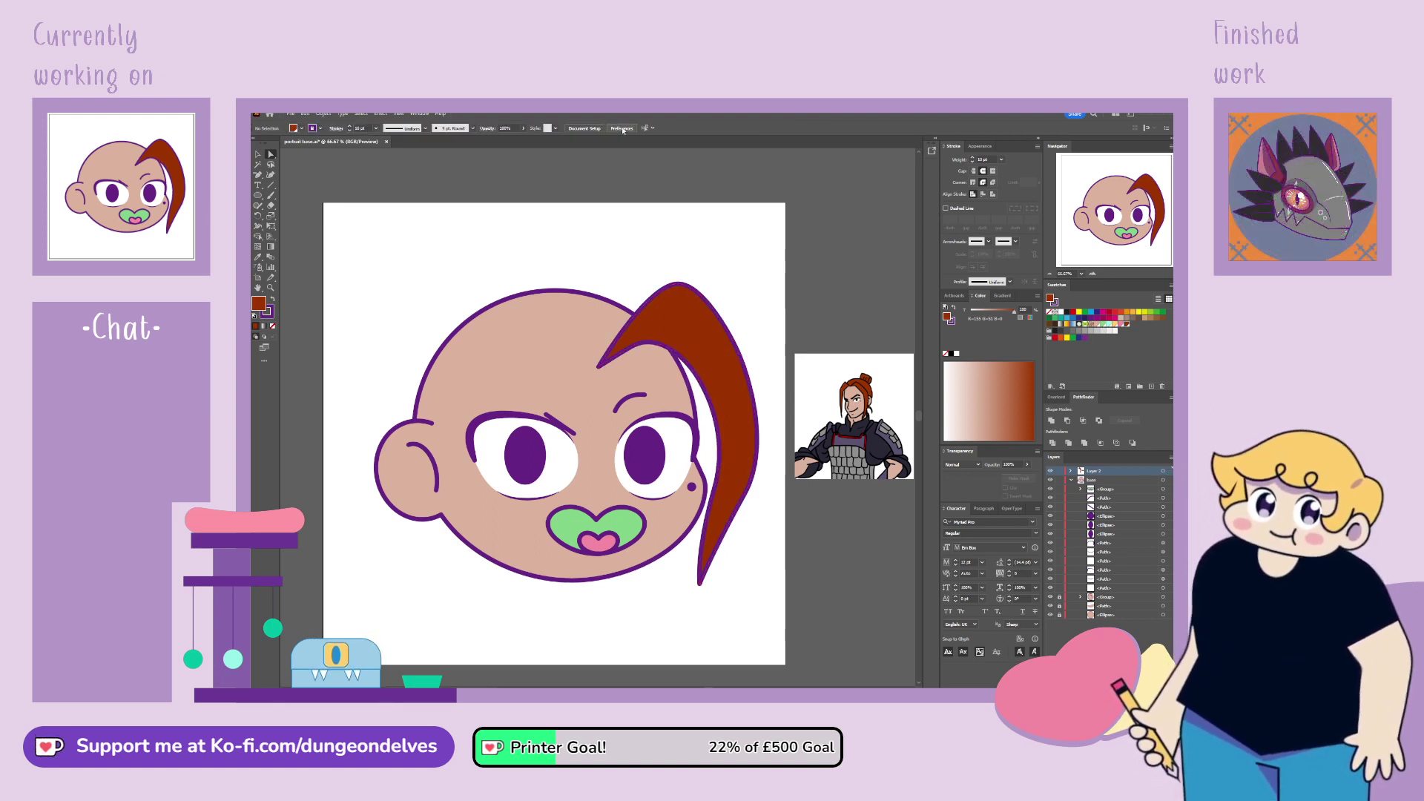
# Step: Fine-tune the handles of the hair lock's inner upper bend so its edge arches evenly over the forehead
pyautogui.click(643, 347)
pyautogui.moveTo(635, 348); pyautogui.dragTo(636, 347)
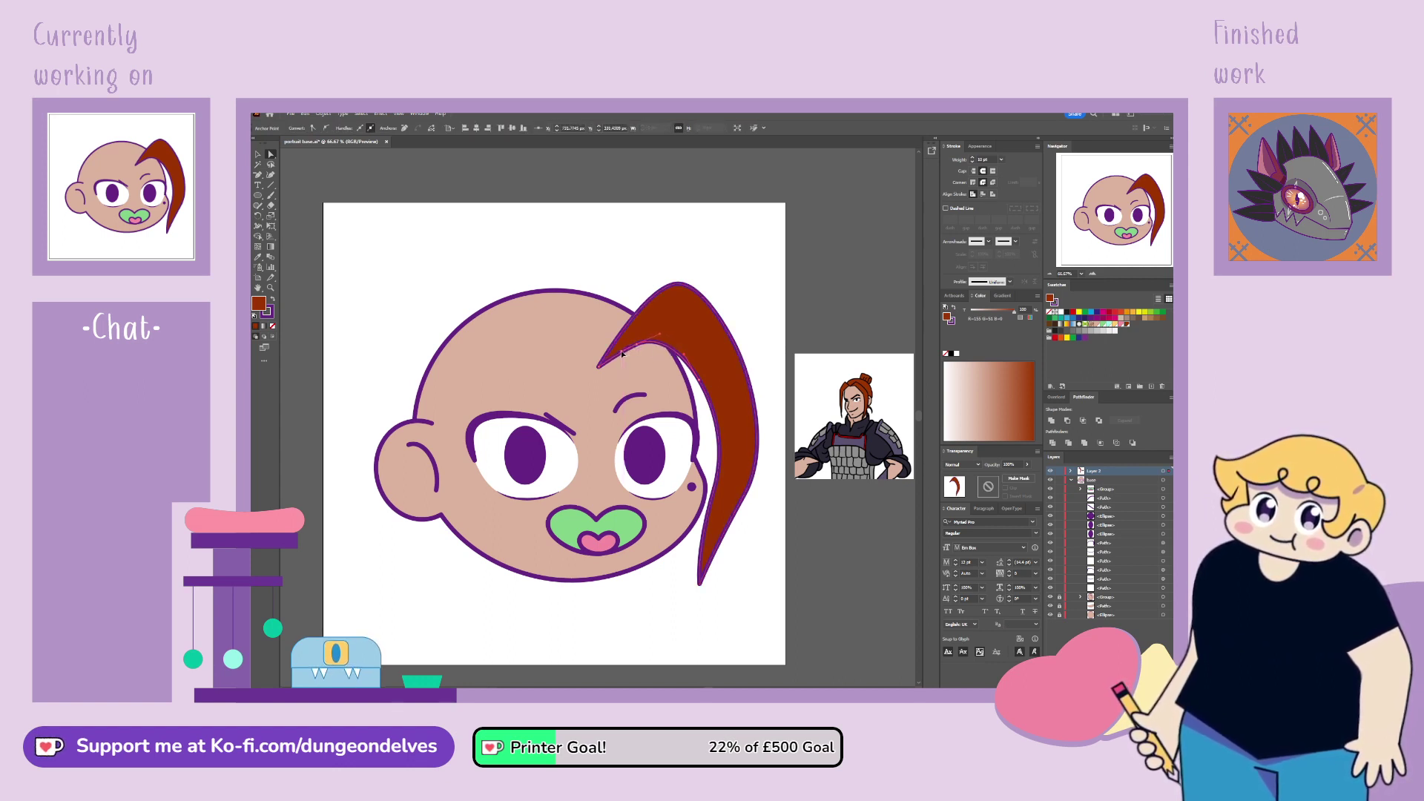
pyautogui.click(710, 247)
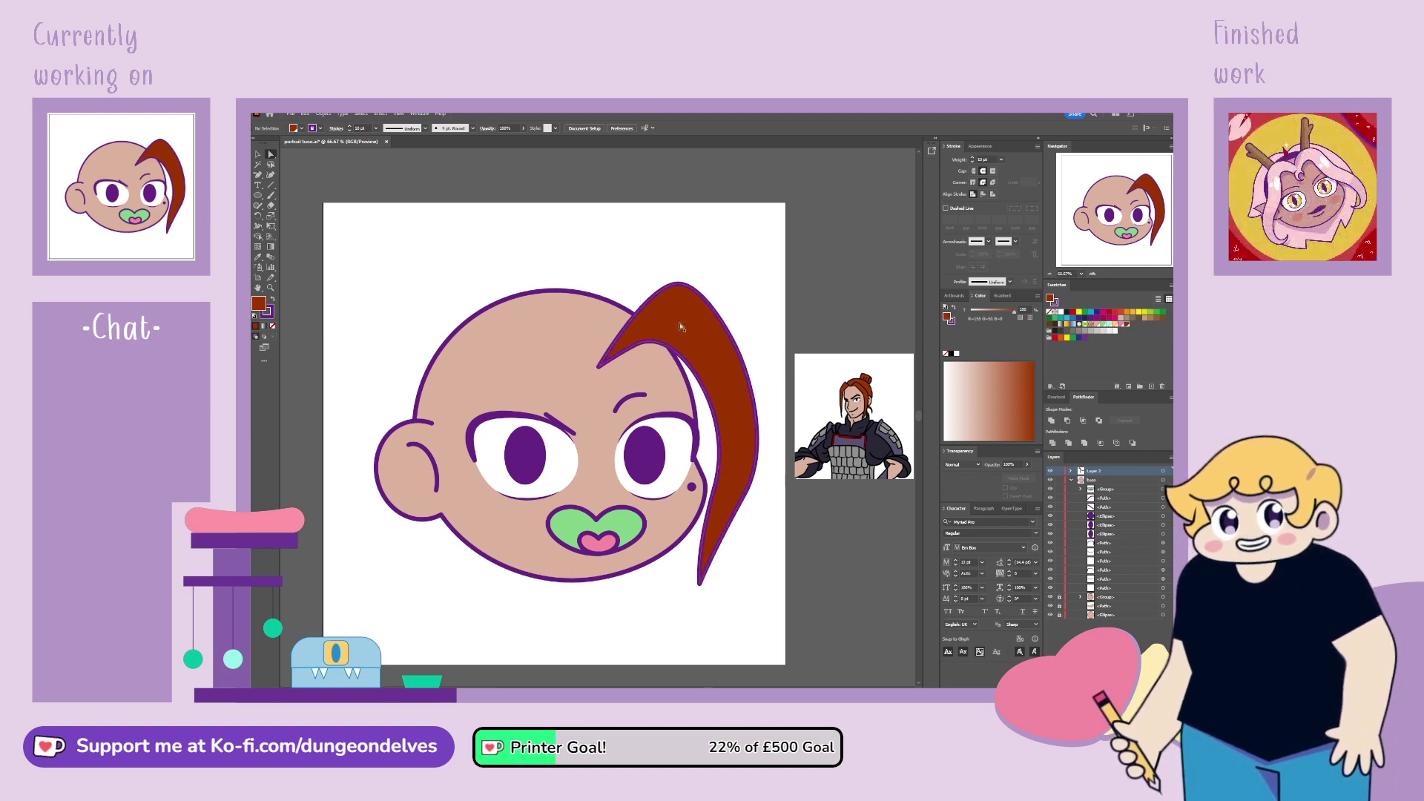
pyautogui.click(651, 319)
pyautogui.click(637, 351)
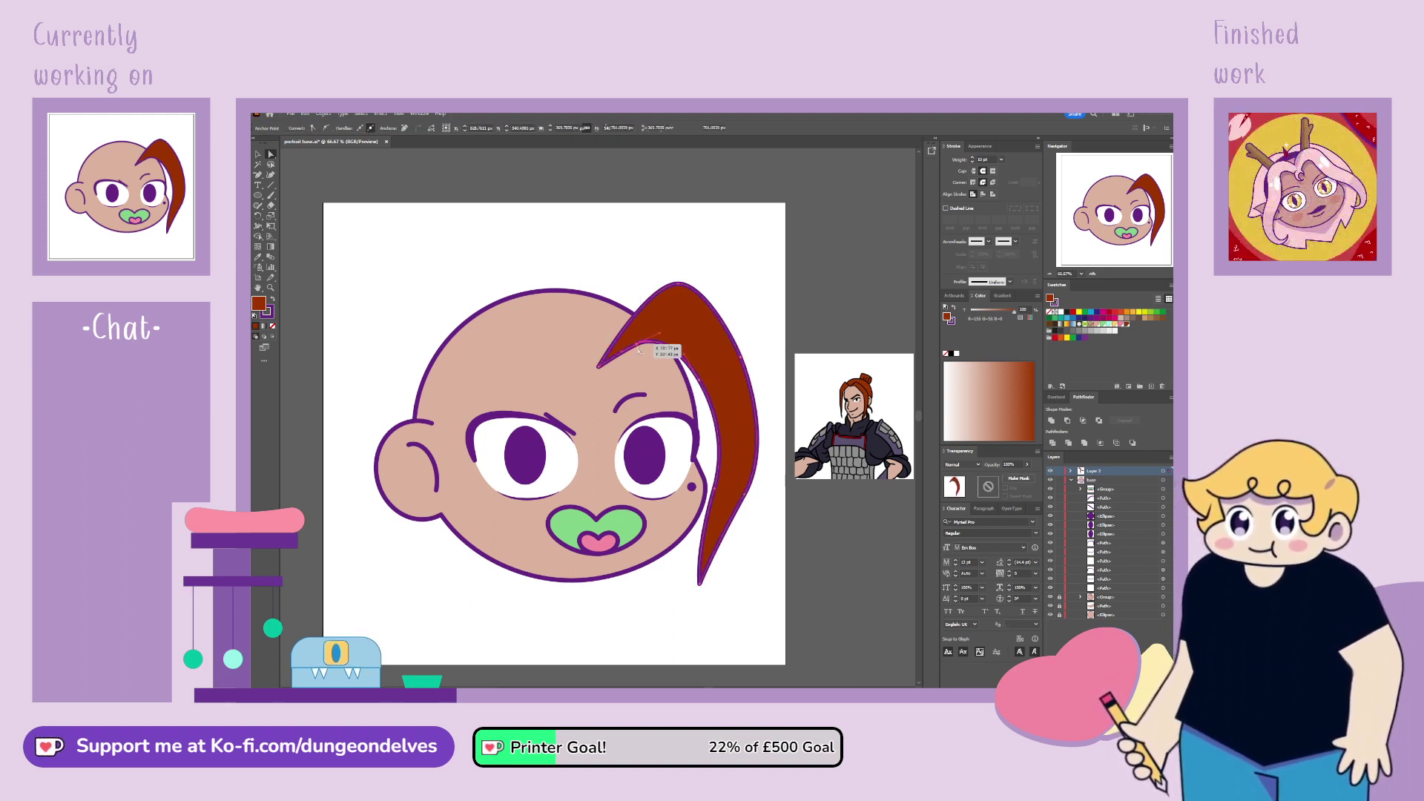
pyautogui.click(638, 347)
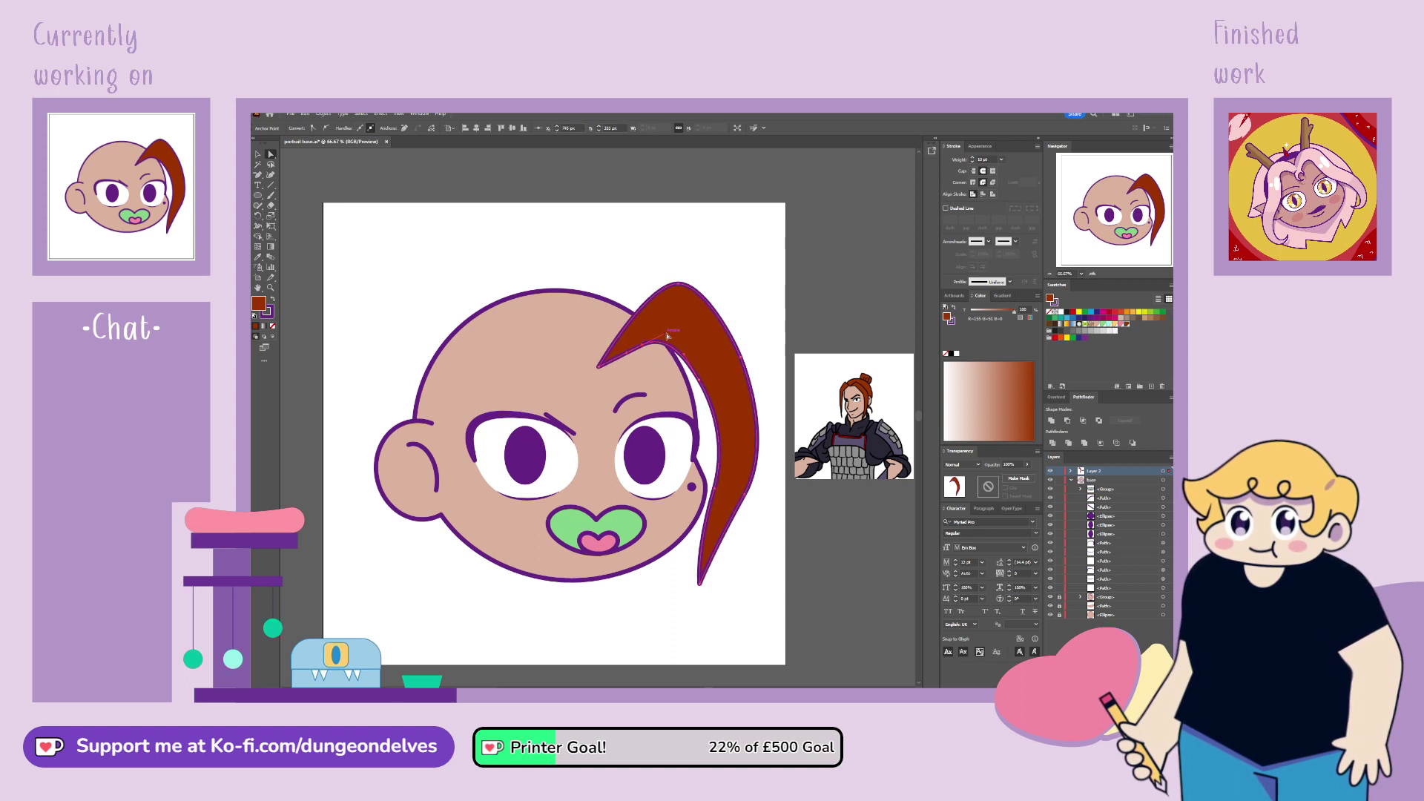
pyautogui.moveTo(668, 336); pyautogui.dragTo(665, 342)
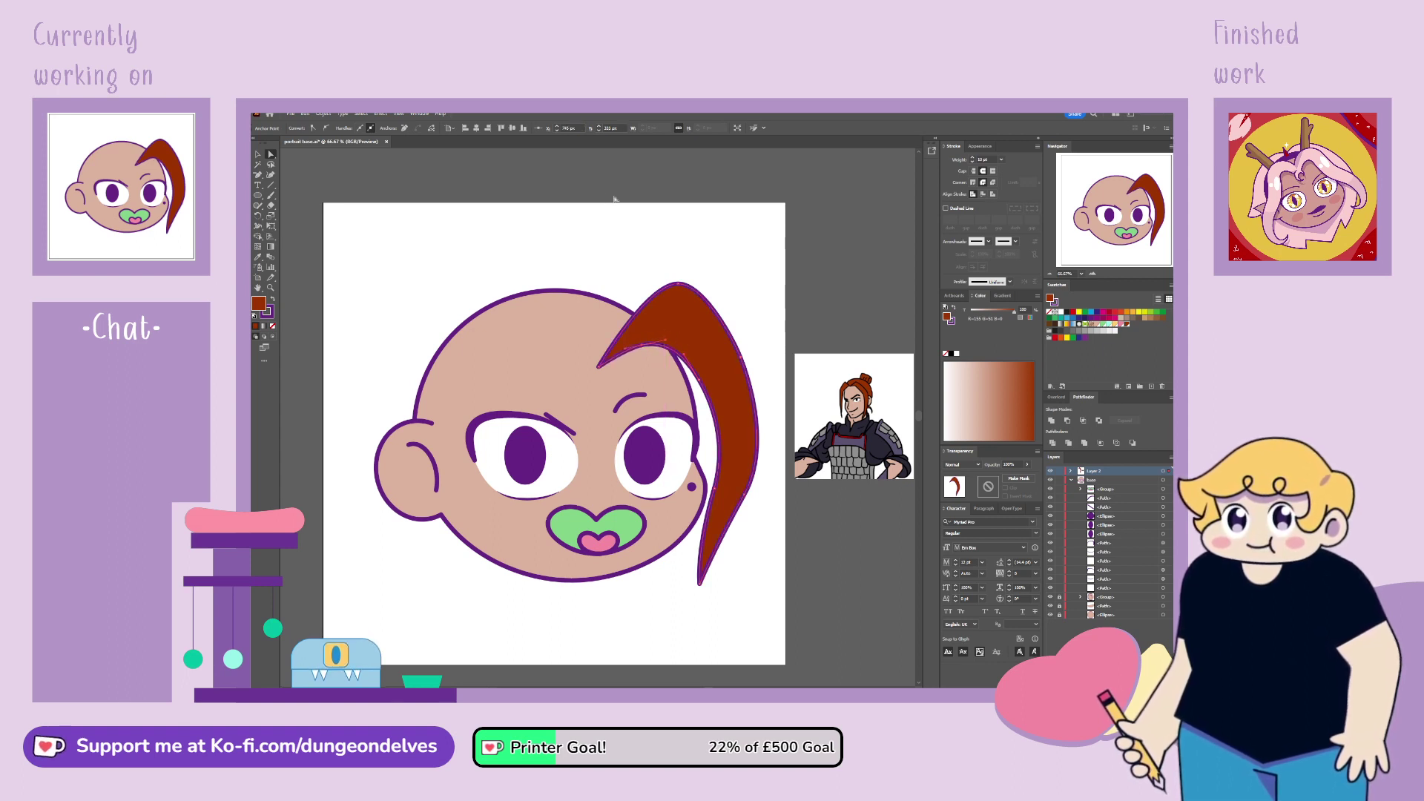
pyautogui.hotkey('ctrl', 'shift', 'a')
# Step: Create a horizontally mirrored copy of the hair lock and place it over the ear side, with both inner tips meeting on the forehead
pyautogui.press('v')
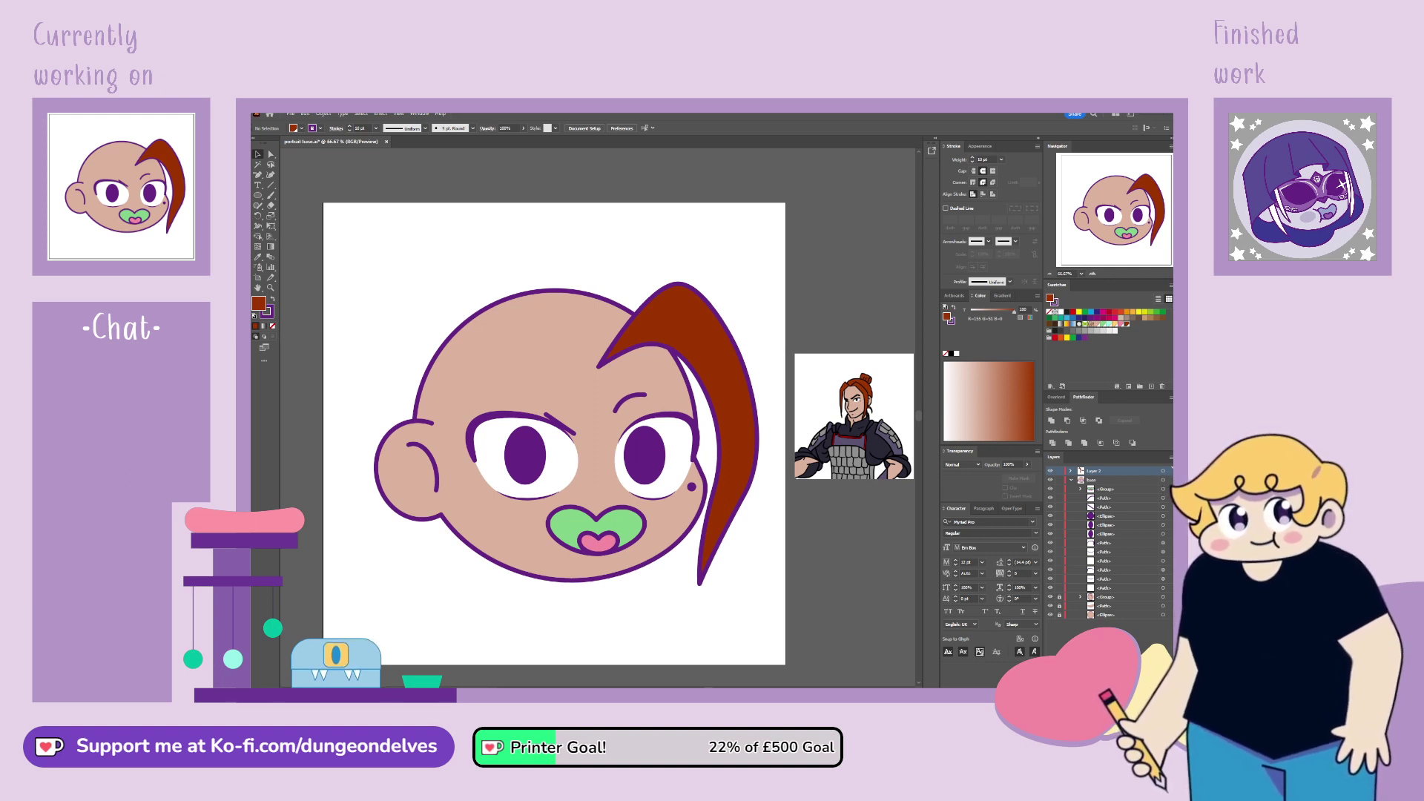
pyautogui.click(687, 347)
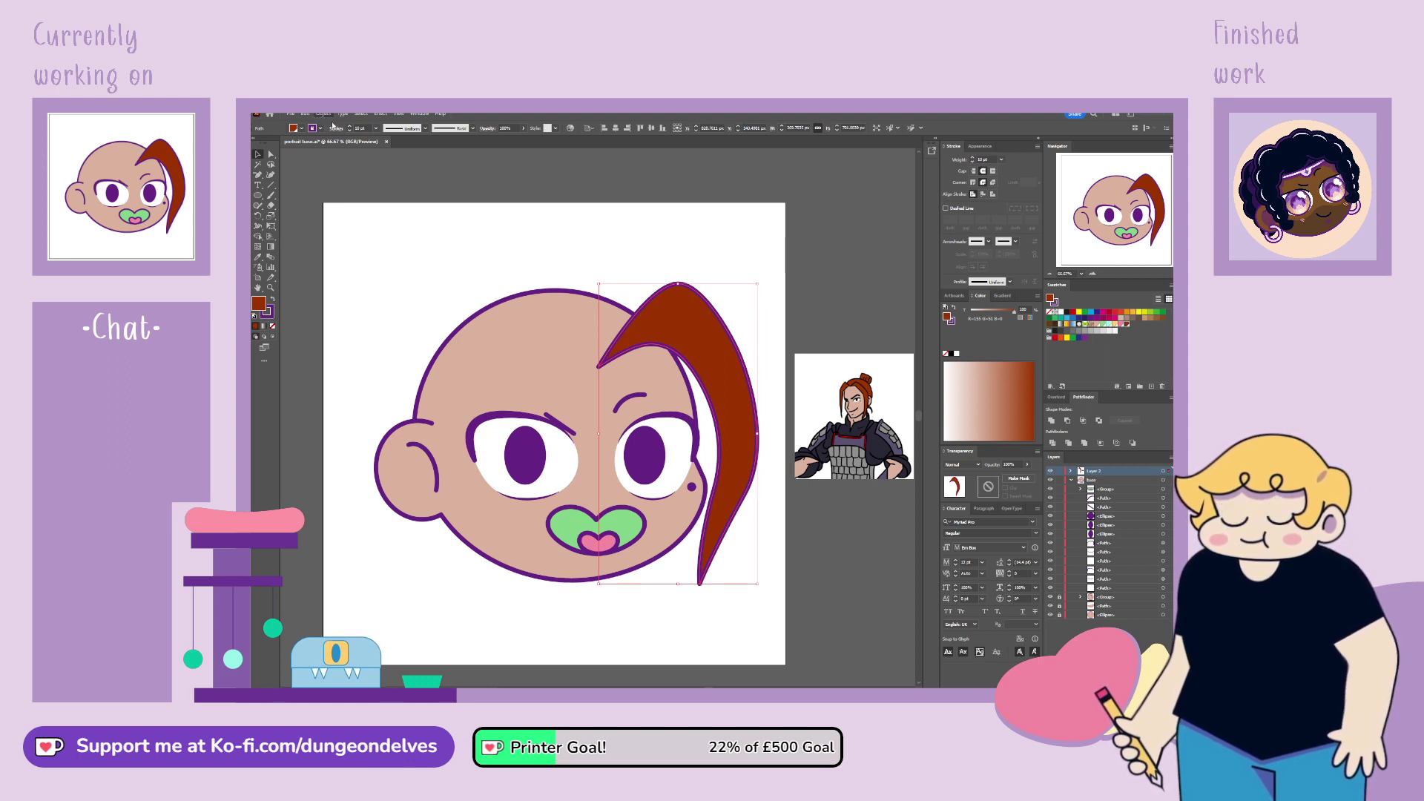
pyautogui.click(492, 159)
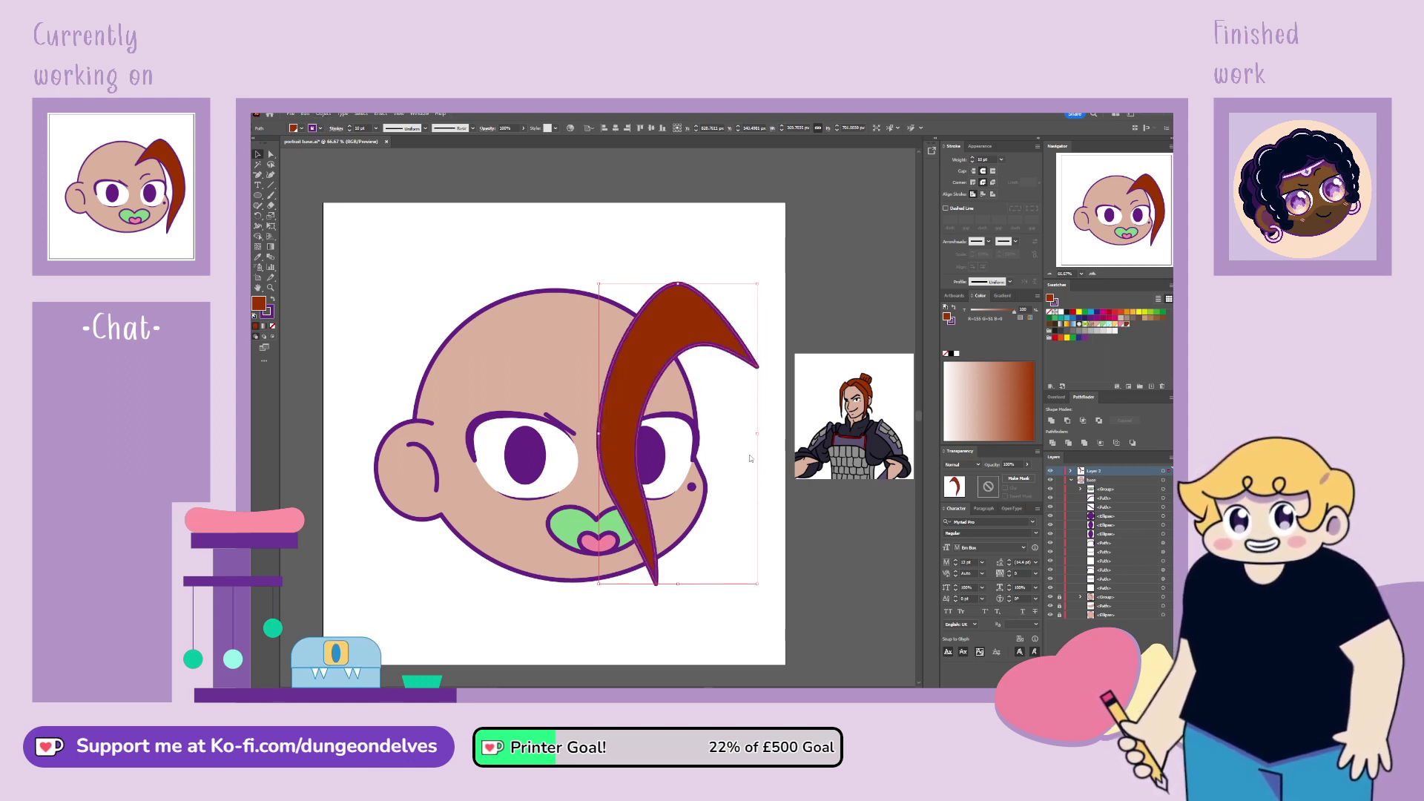
pyautogui.hotkey('ctrl', 'd')
pyautogui.moveTo(623, 406); pyautogui.dragTo(465, 419)
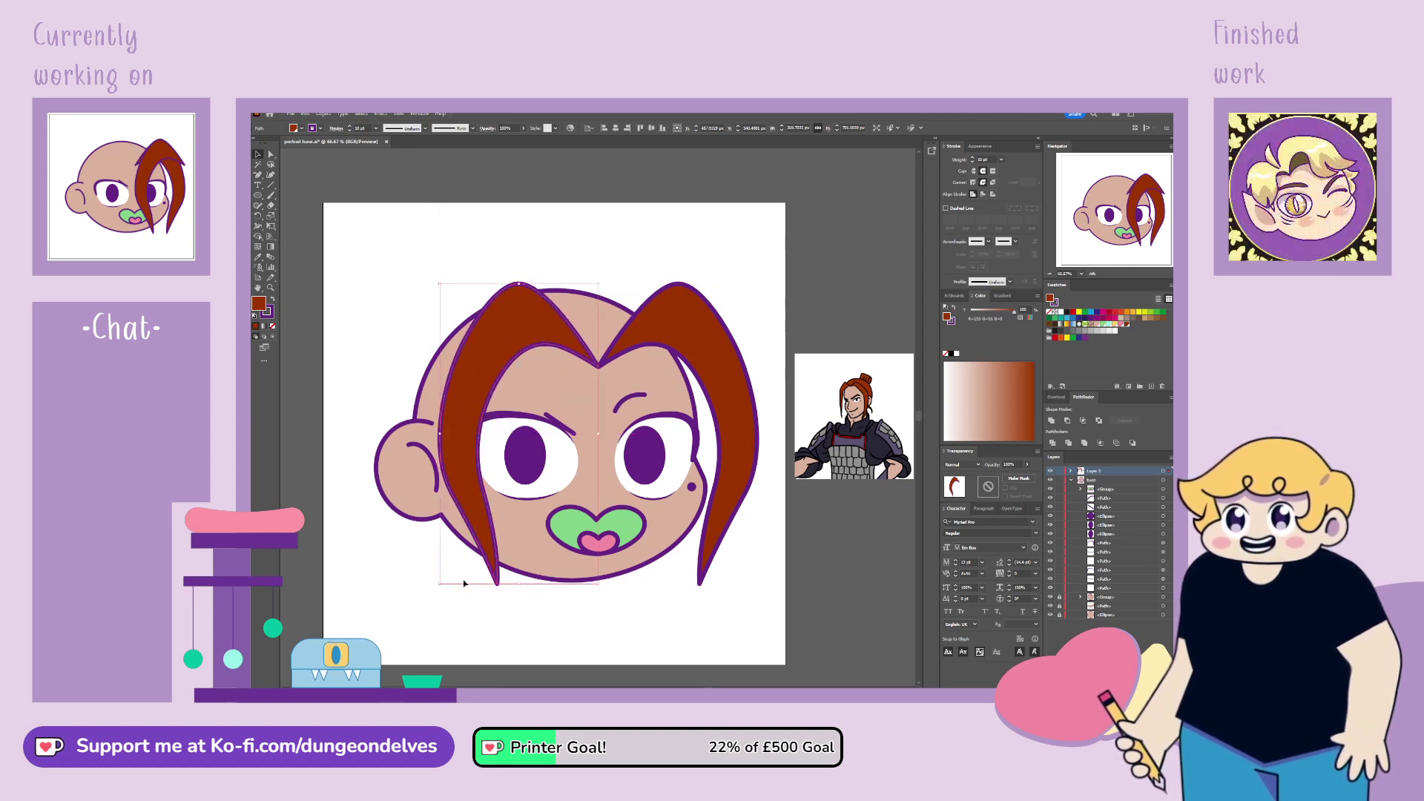
pyautogui.click(465, 583)
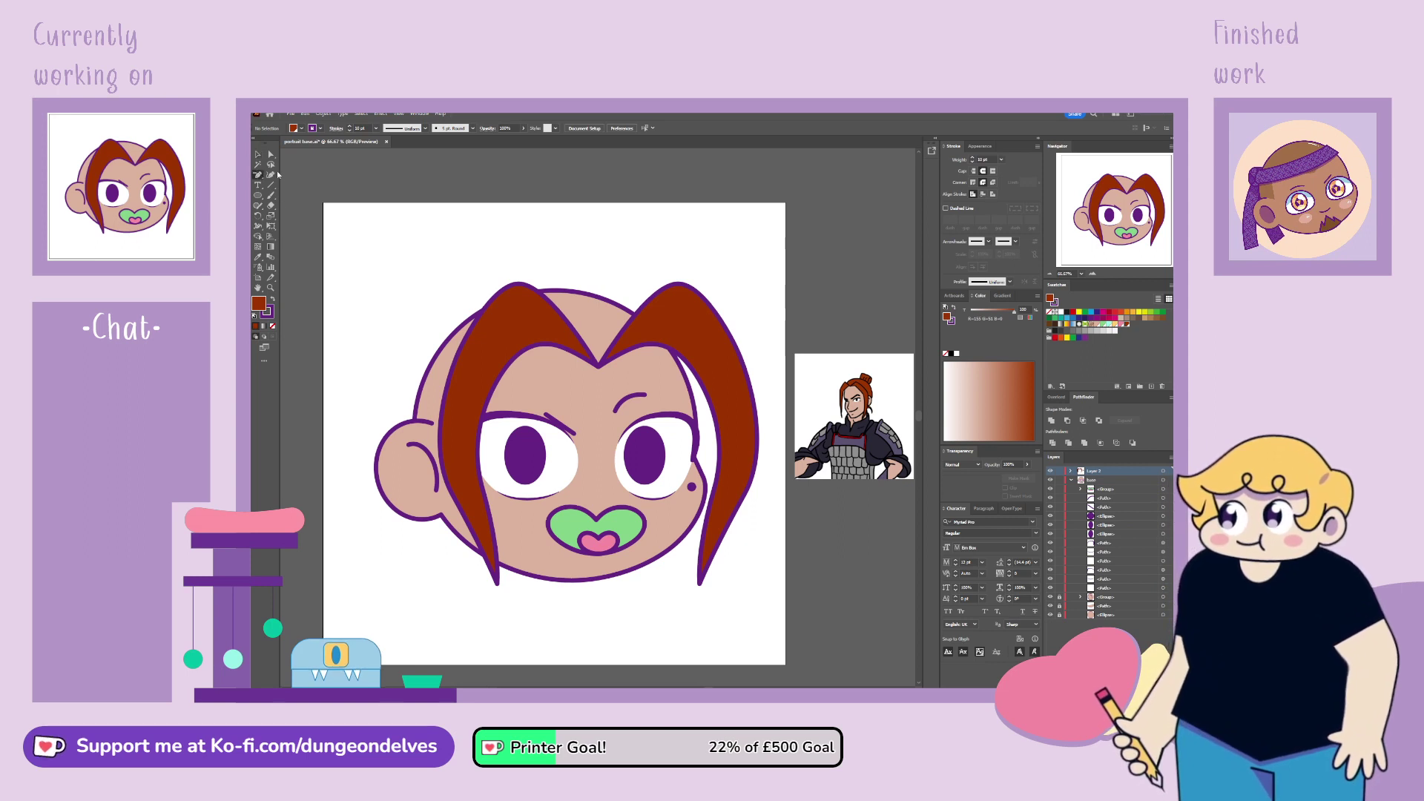
# Step: Draw a curved hairline with the Pen tool from the tip between the two locks to the ear, and adjust its curve
pyautogui.click(599, 366)
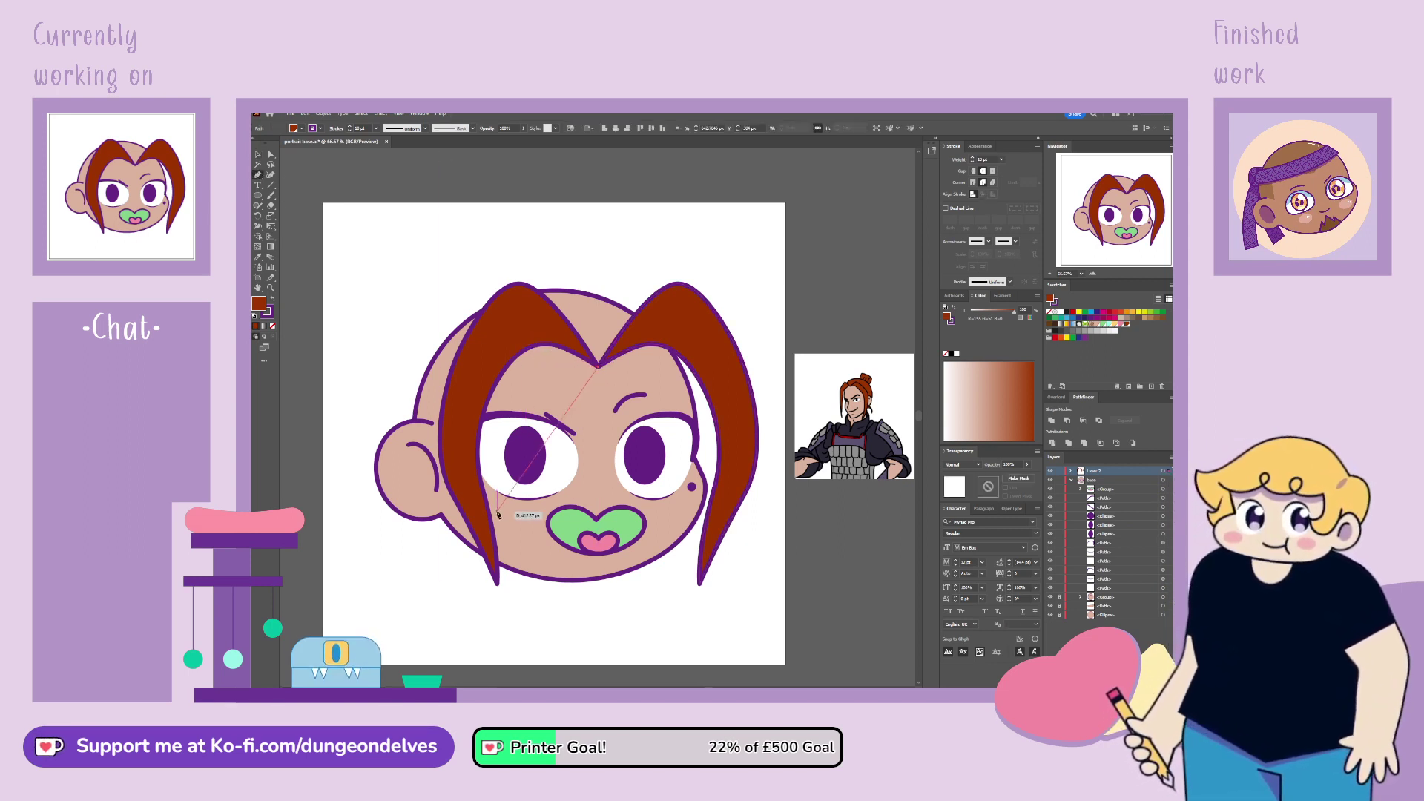
pyautogui.moveTo(483, 354)
pyautogui.mouseDown()
pyautogui.moveTo(420, 388)
pyautogui.moveTo(466, 360)
pyautogui.moveTo(449, 421)
pyautogui.moveTo(460, 434)
pyautogui.moveTo(426, 415)
pyautogui.mouseUp()
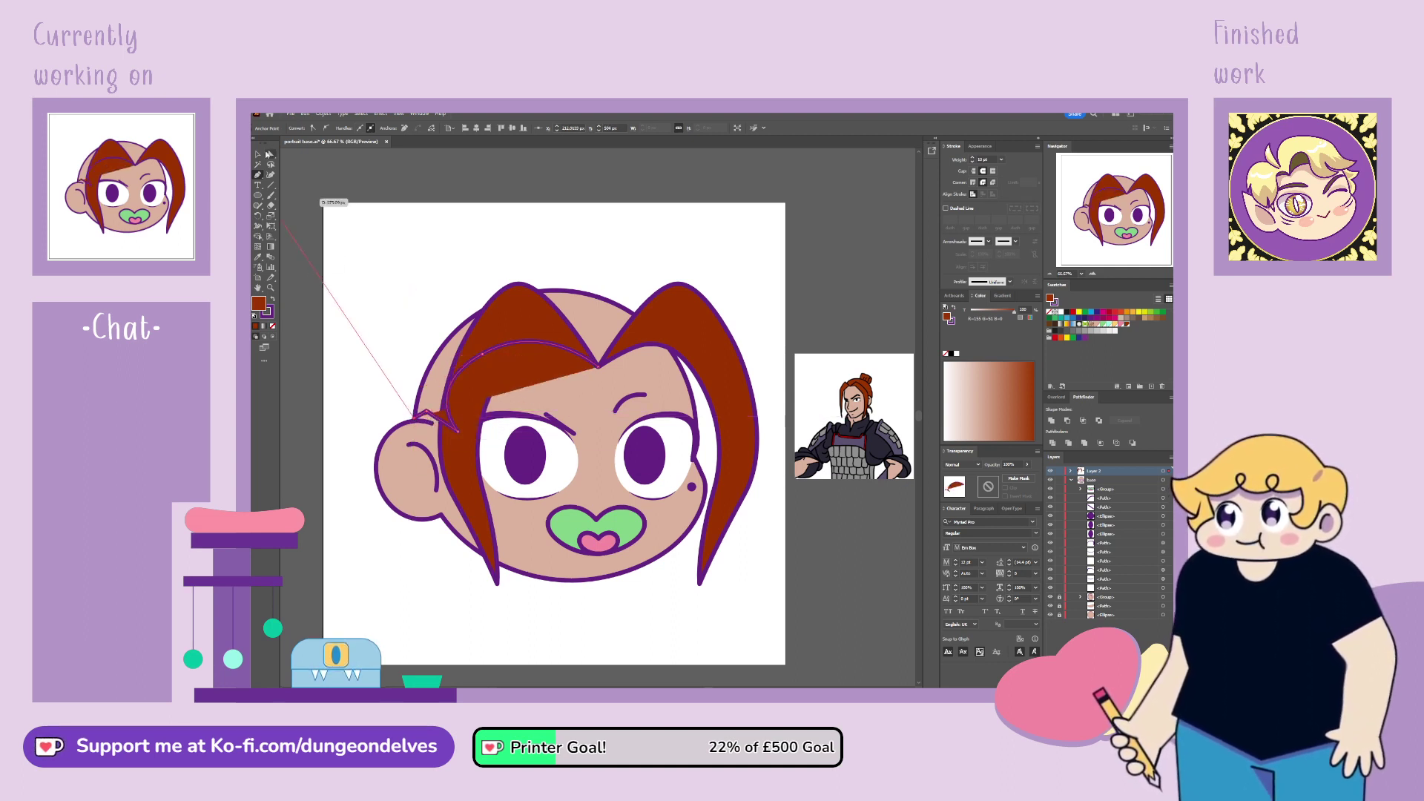
pyautogui.click(269, 155)
pyautogui.click(483, 354)
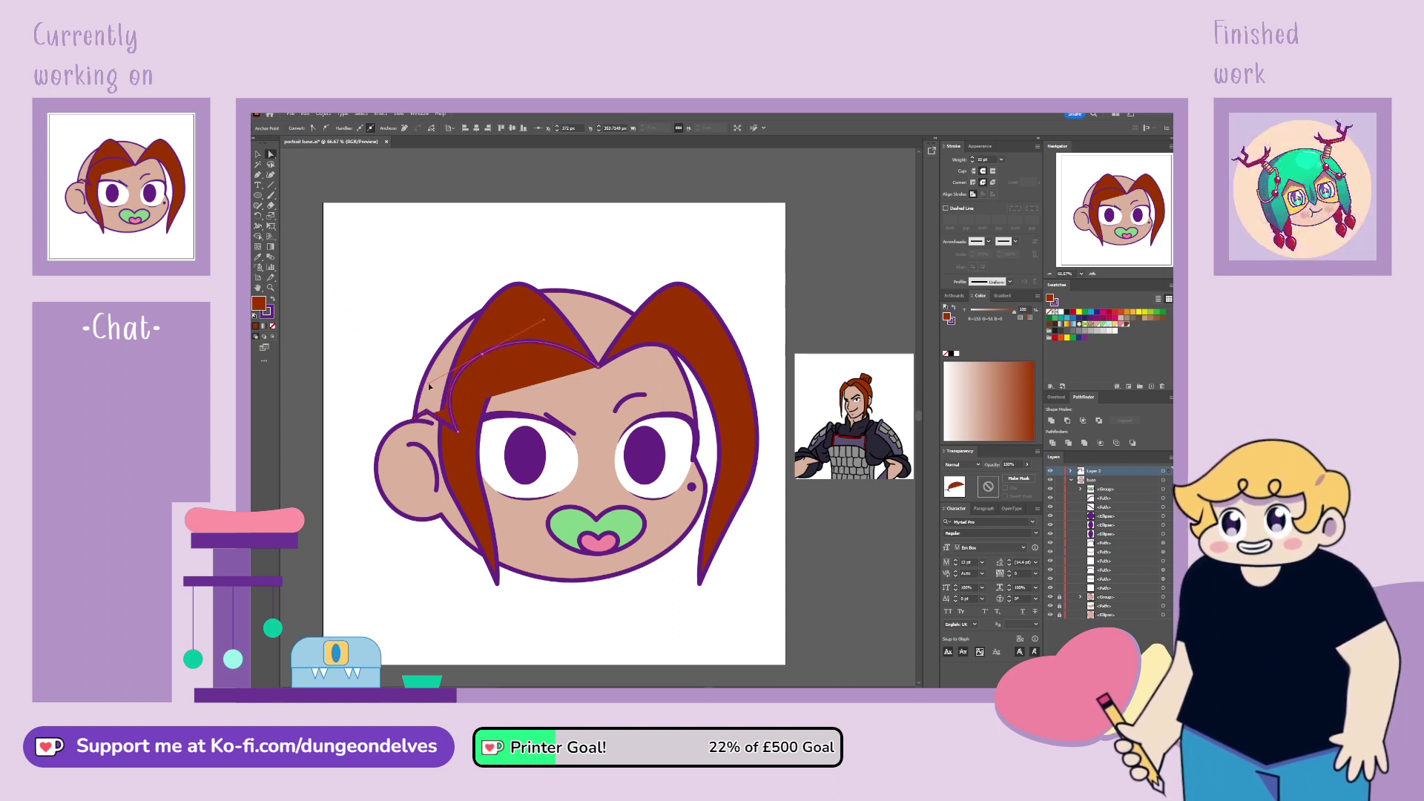
pyautogui.moveTo(429, 385); pyautogui.dragTo(443, 381)
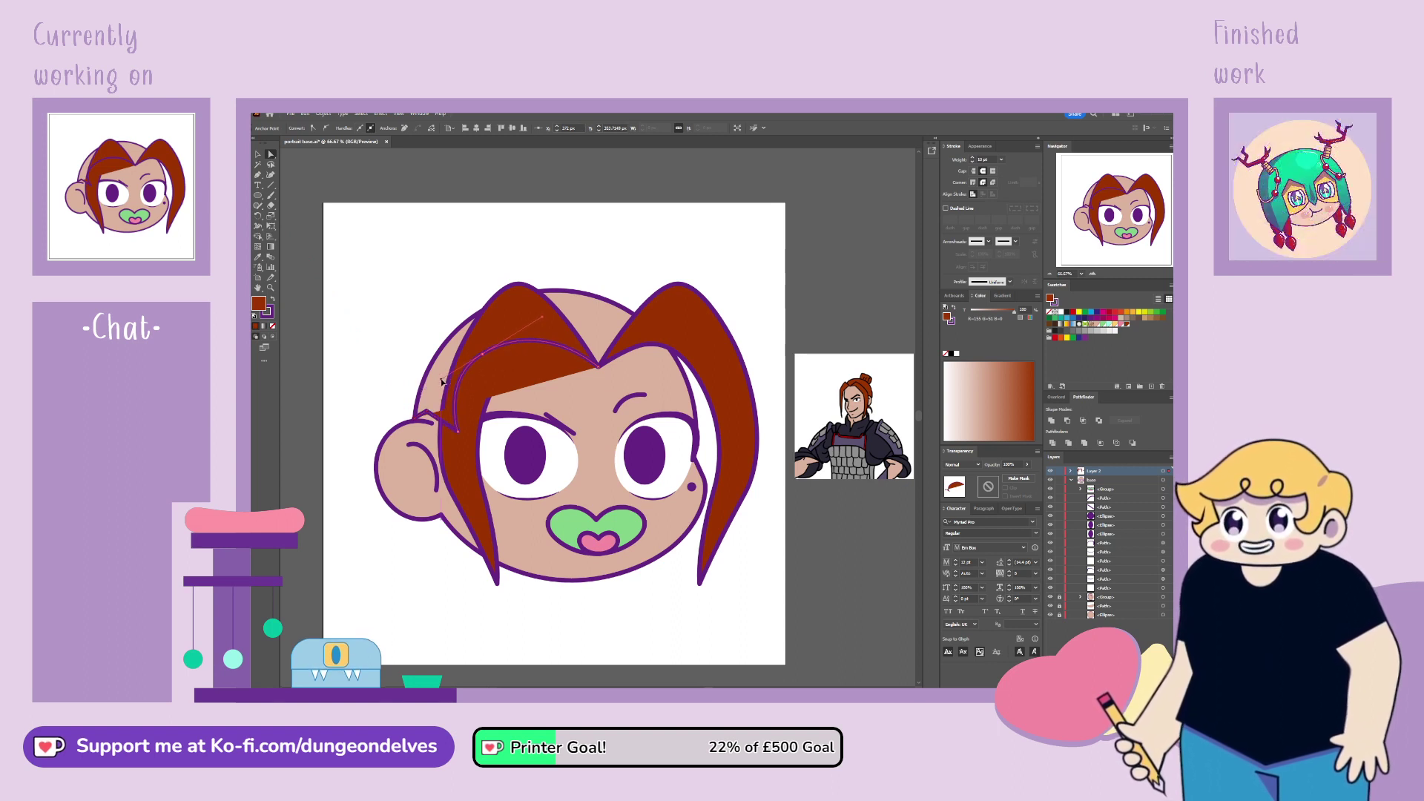
# Step: Extend the hairline from the central tip in a curve to the opposite side of the head, and remove the path's fill
pyautogui.click(258, 174)
pyautogui.click(599, 366)
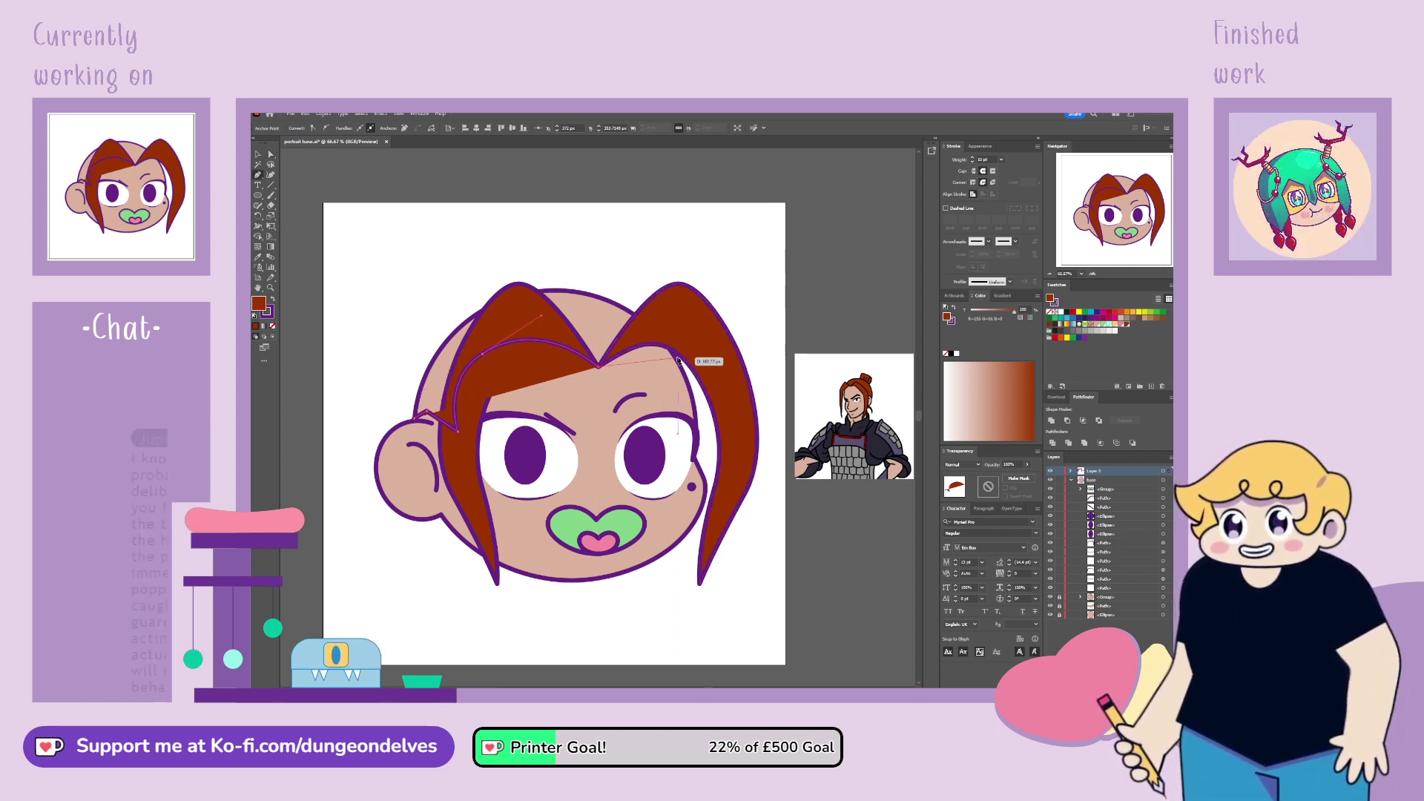
pyautogui.moveTo(672, 355); pyautogui.dragTo(708, 390)
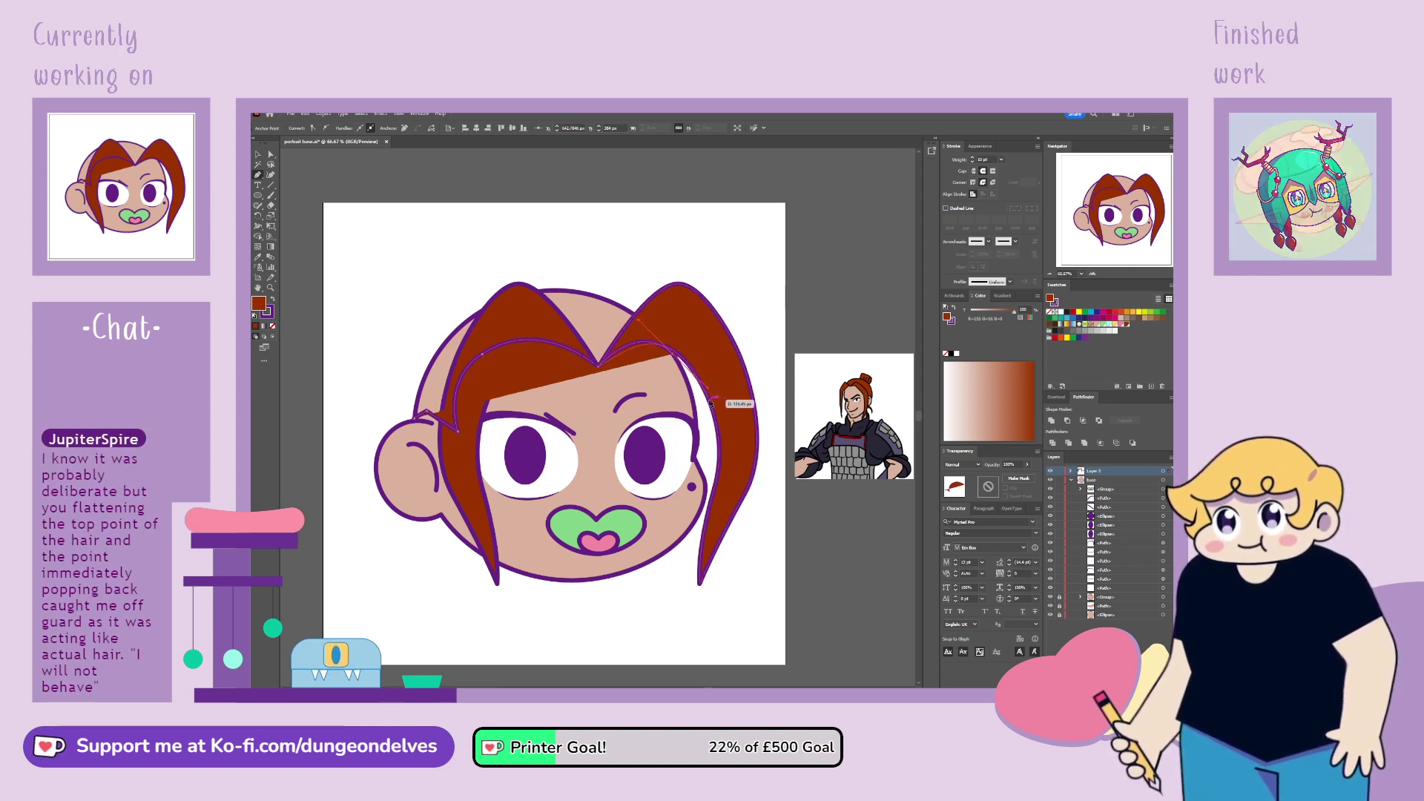
pyautogui.click(258, 154)
pyautogui.click(272, 325)
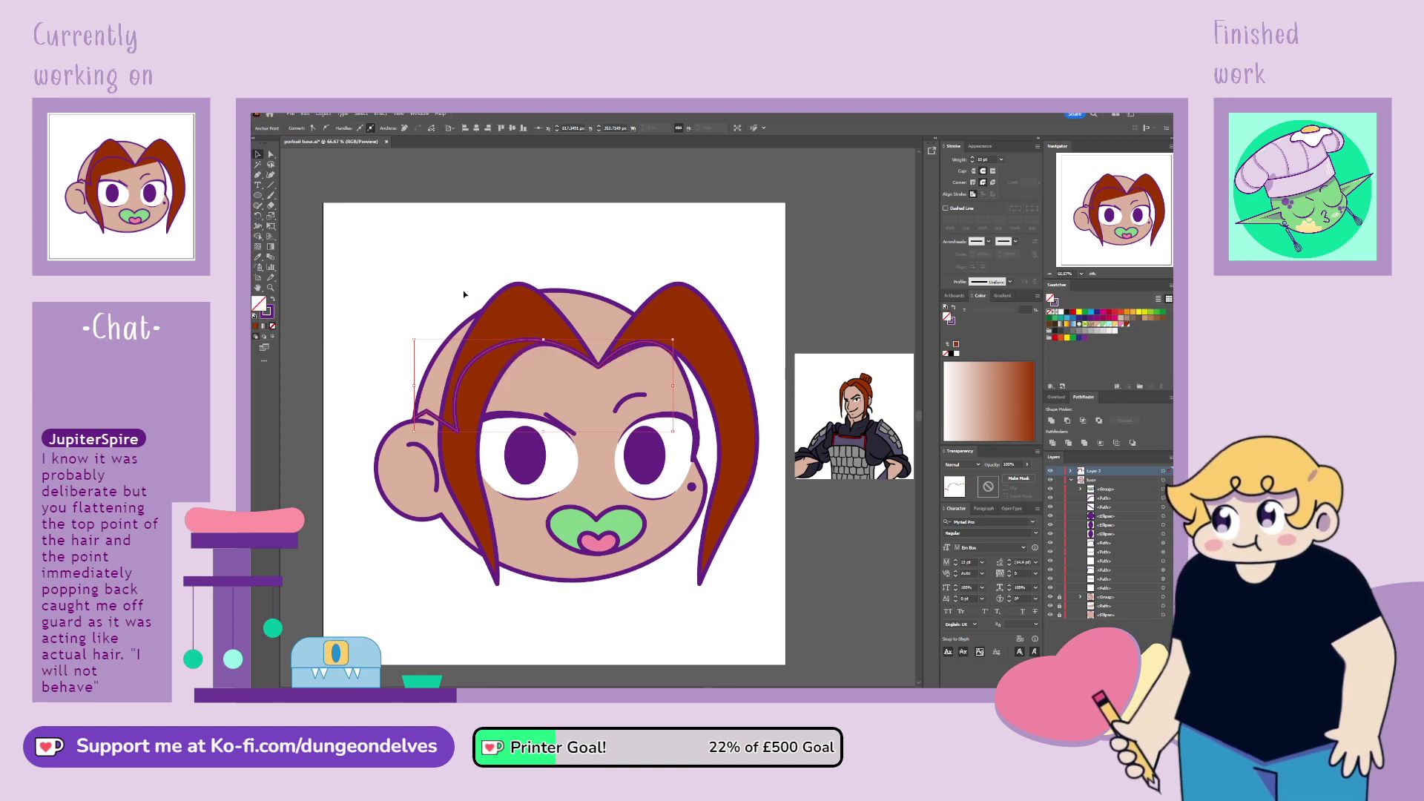
# Step: Move the hairline and both hair lock paths into the head base layer, and lock the collapsed upper layer
pyautogui.click(1069, 471)
pyautogui.click(1111, 489)
pyautogui.keyDown('shift'); pyautogui.click(1113, 498); pyautogui.keyUp('shift')
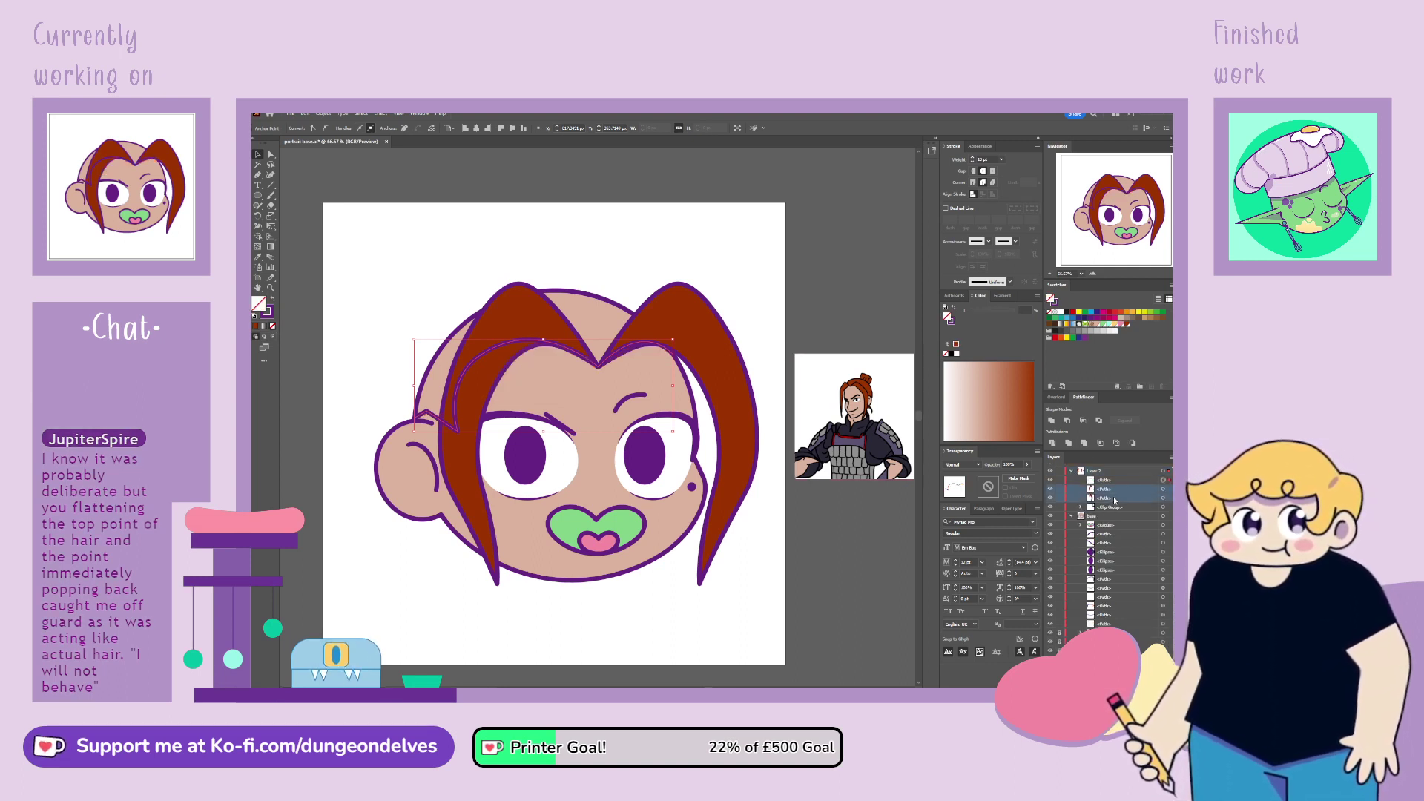
pyautogui.keyDown('shift'); pyautogui.click(1081, 481); pyautogui.keyUp('shift')
pyautogui.moveTo(1080, 490); pyautogui.dragTo(1077, 518)
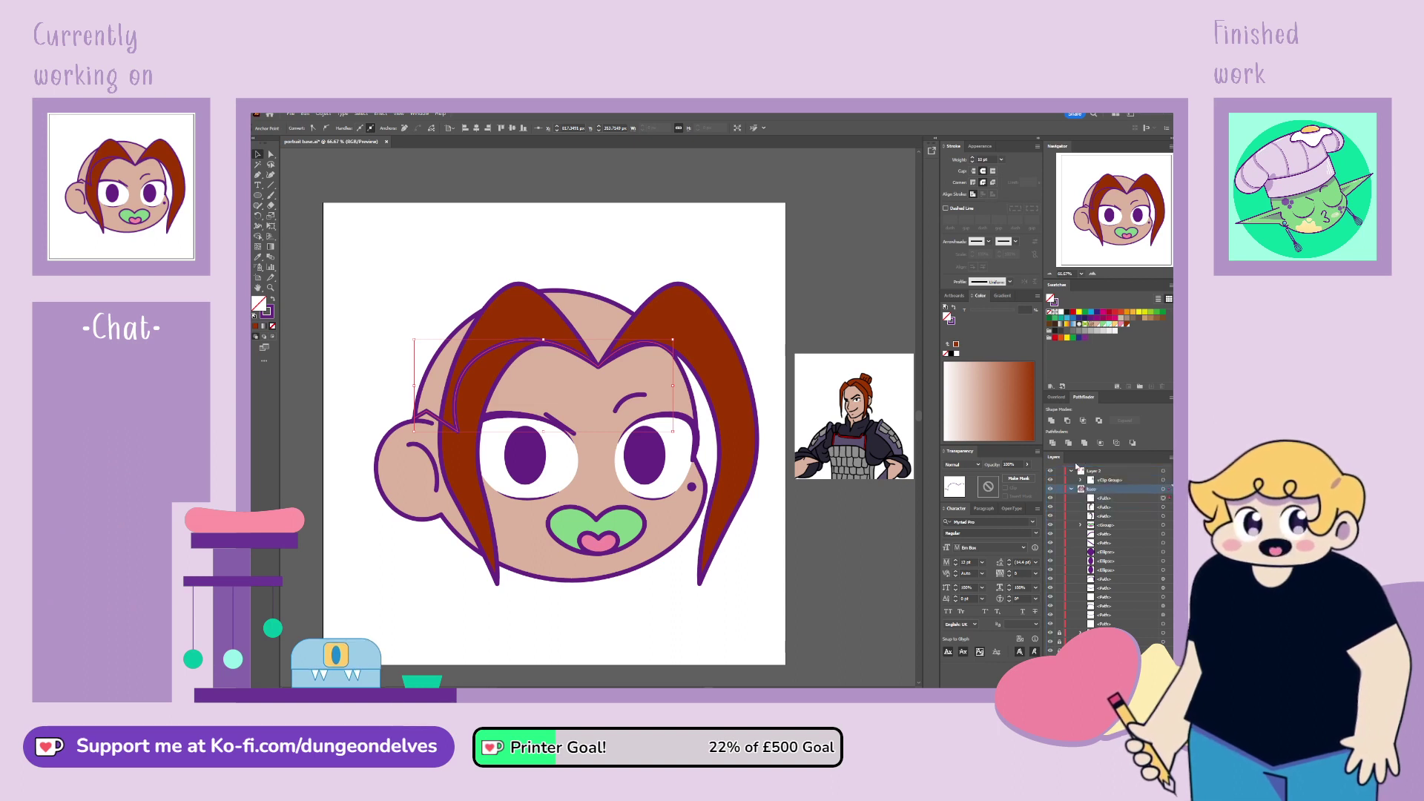
pyautogui.click(1070, 471)
pyautogui.click(1060, 472)
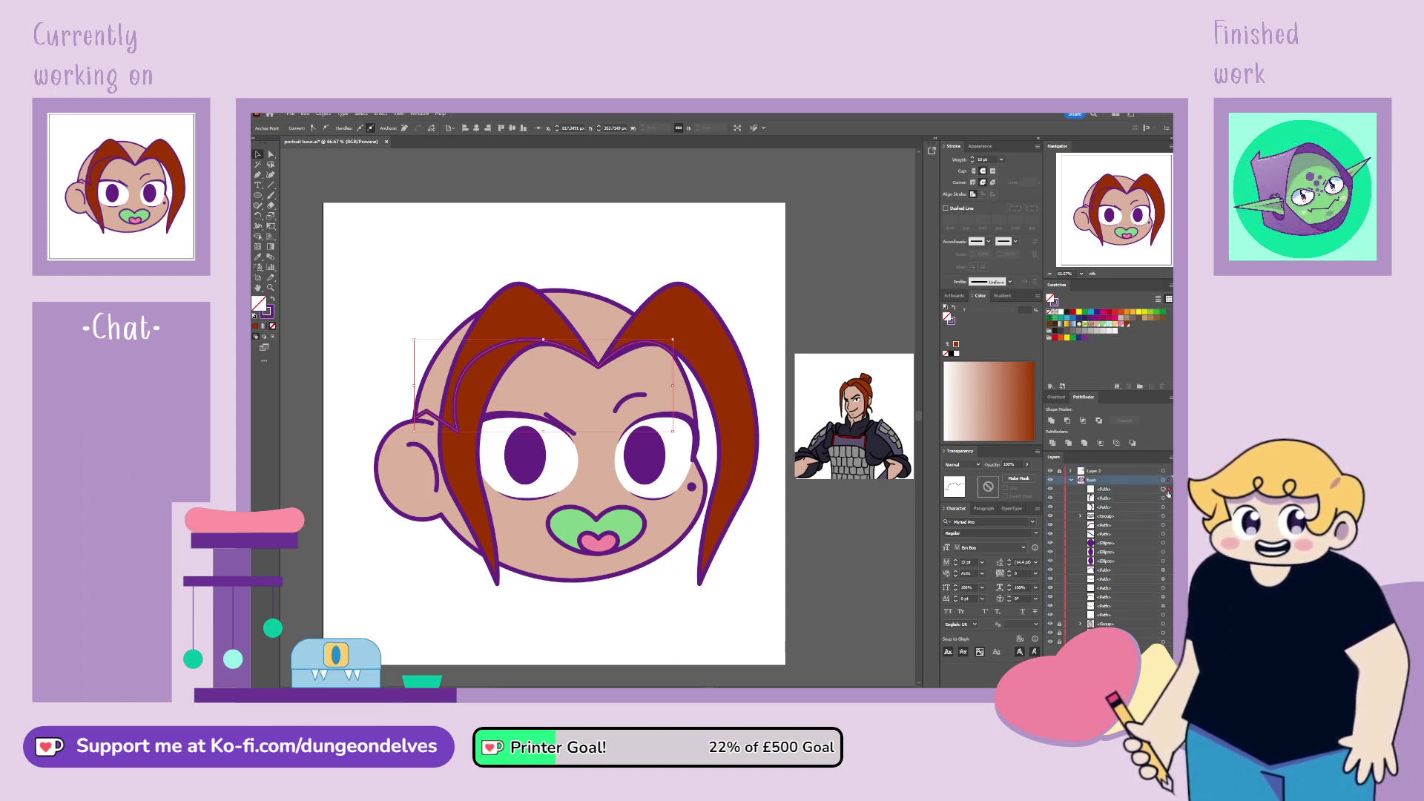
# Step: Hide both hair locks and reshape the ear end of the hairline so that it curves smoothly into the top of the ear
pyautogui.moveTo(1051, 498); pyautogui.dragTo(1050, 507)
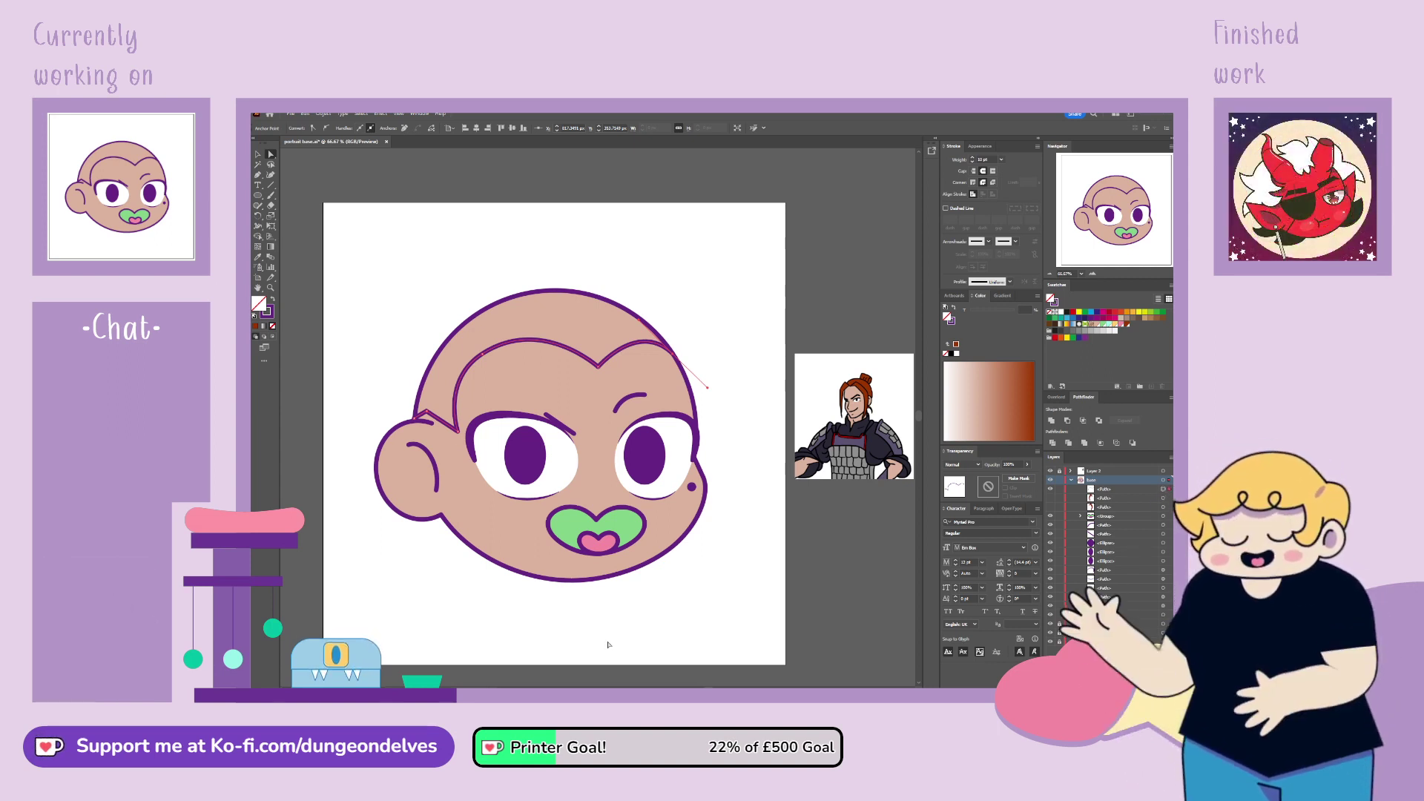
pyautogui.click(458, 430)
pyautogui.moveTo(459, 436); pyautogui.dragTo(414, 414)
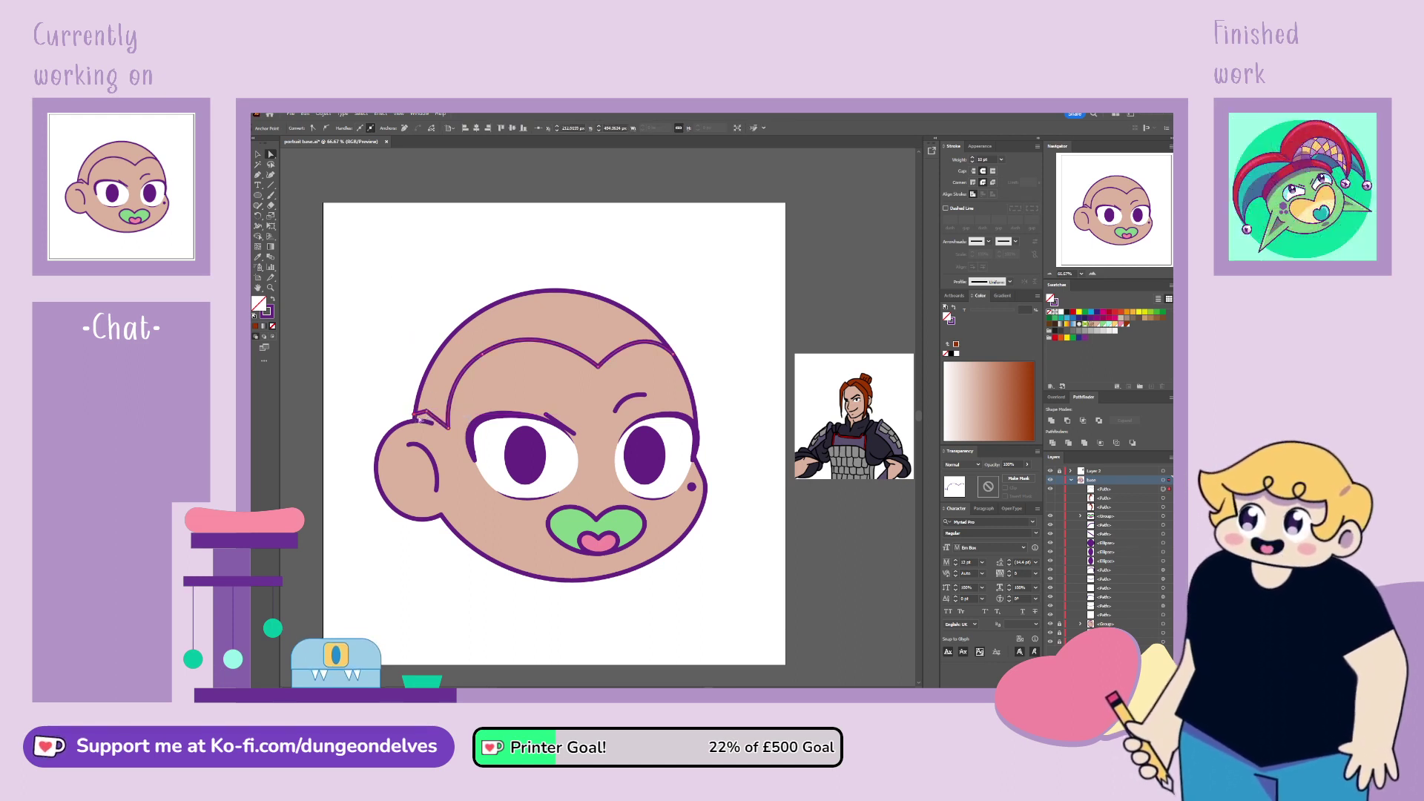
pyautogui.hotkey('ctrl', 'z')
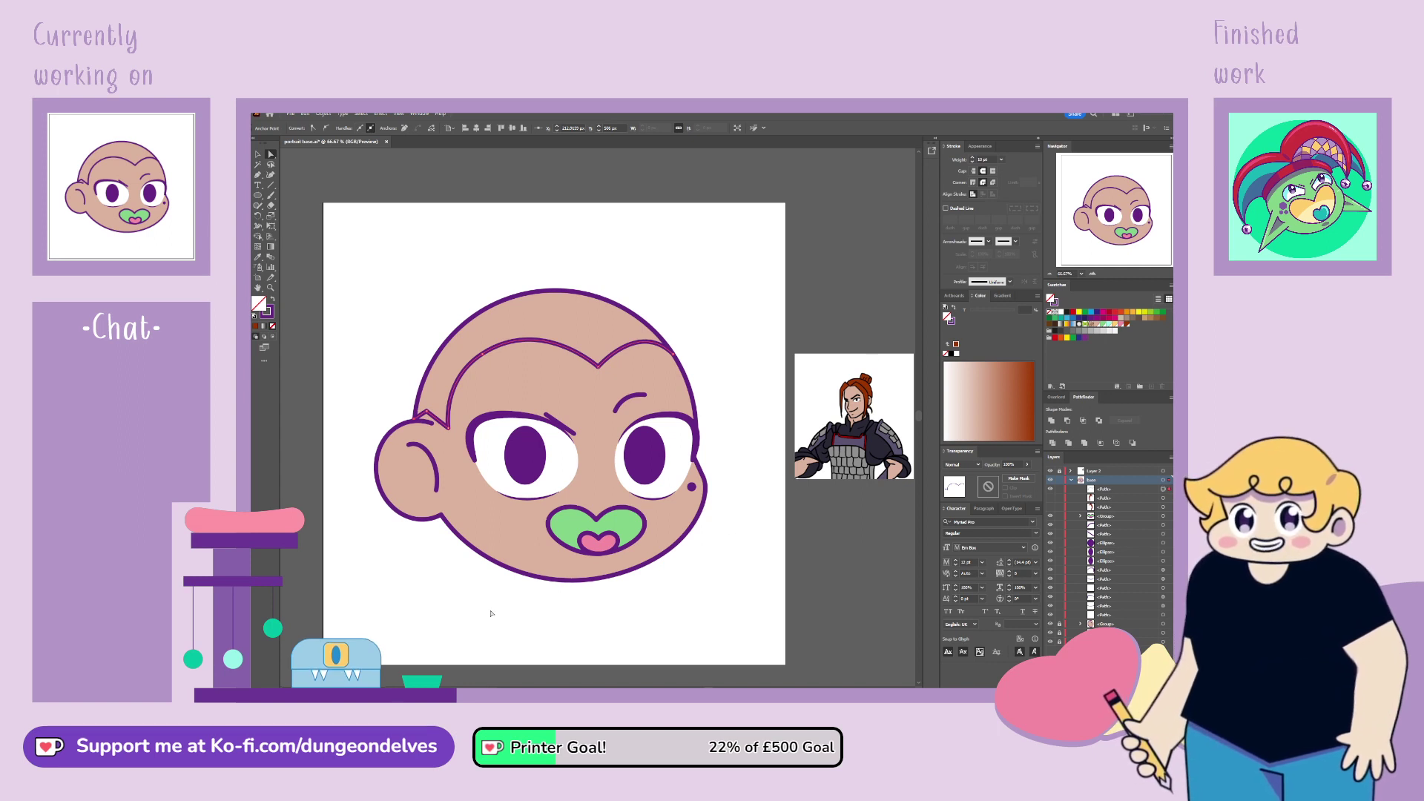
pyautogui.moveTo(429, 415); pyautogui.dragTo(403, 461)
pyautogui.click(366, 601)
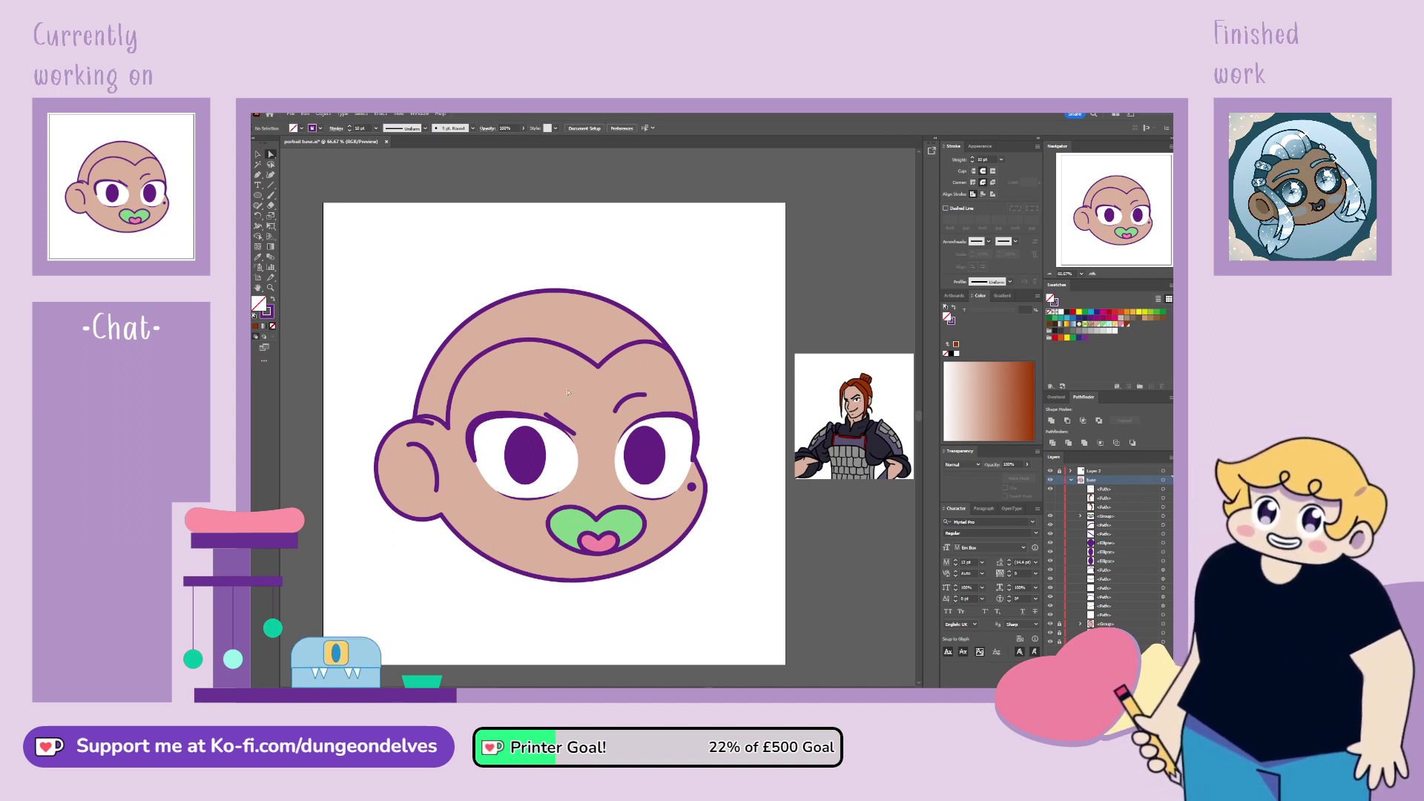
pyautogui.press('v')
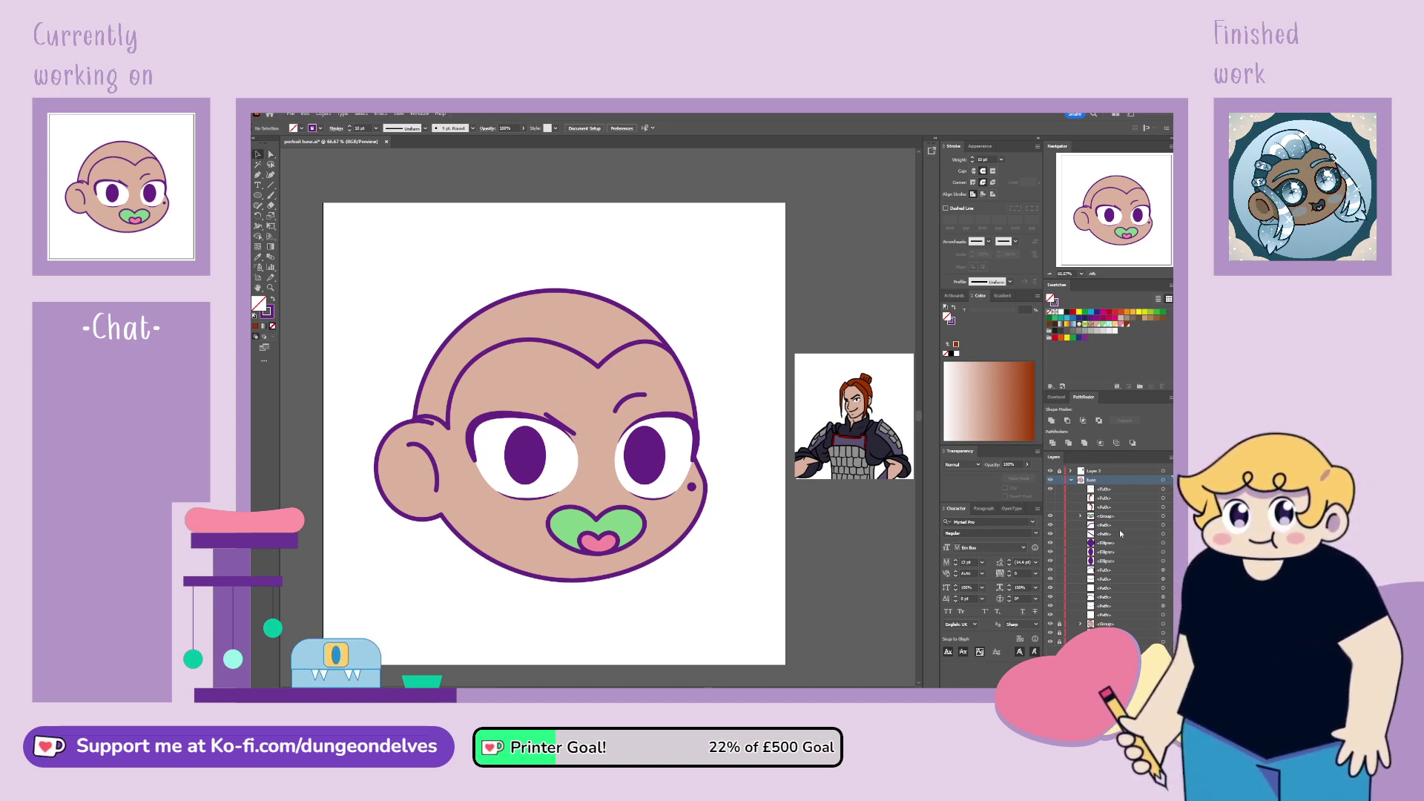
pyautogui.click(1051, 498)
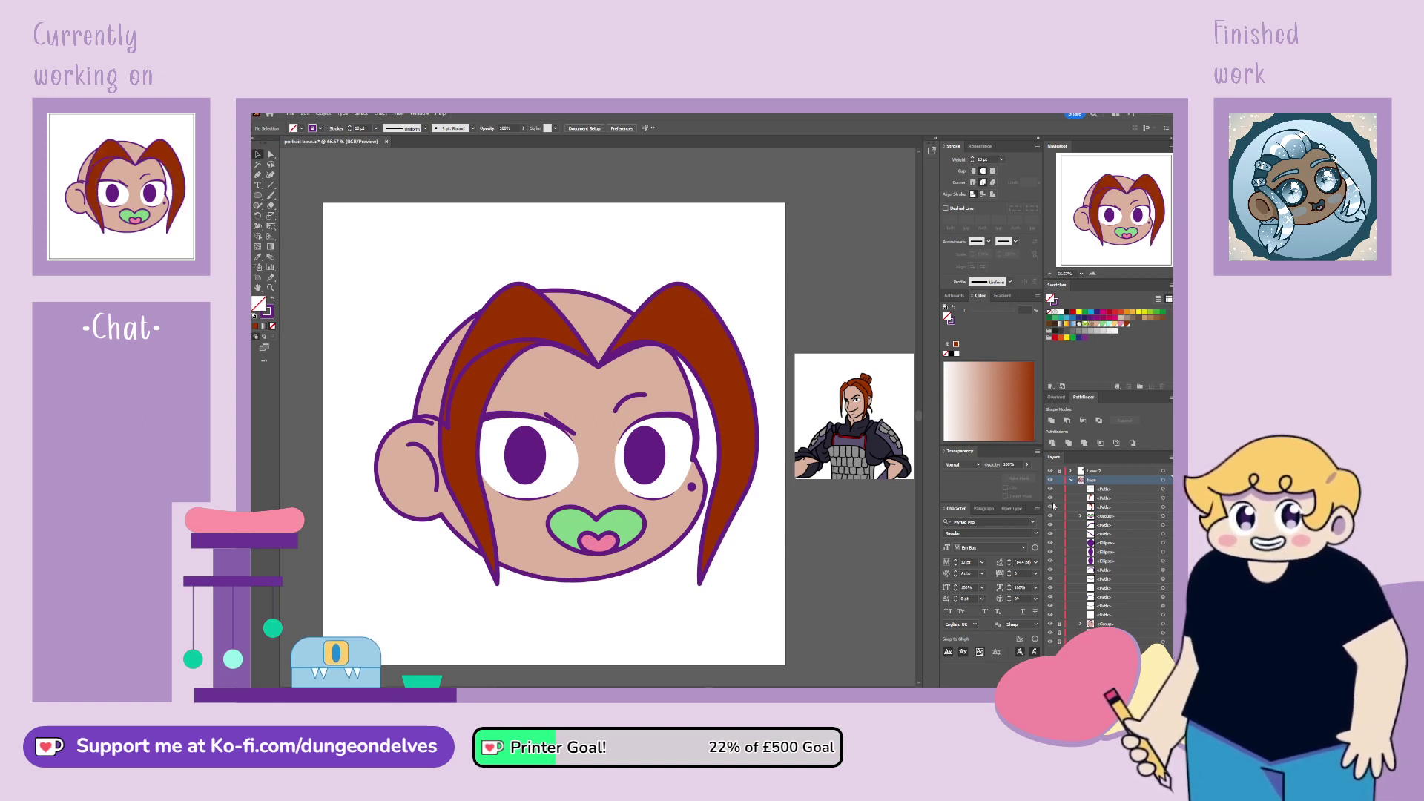
pyautogui.click(1050, 498)
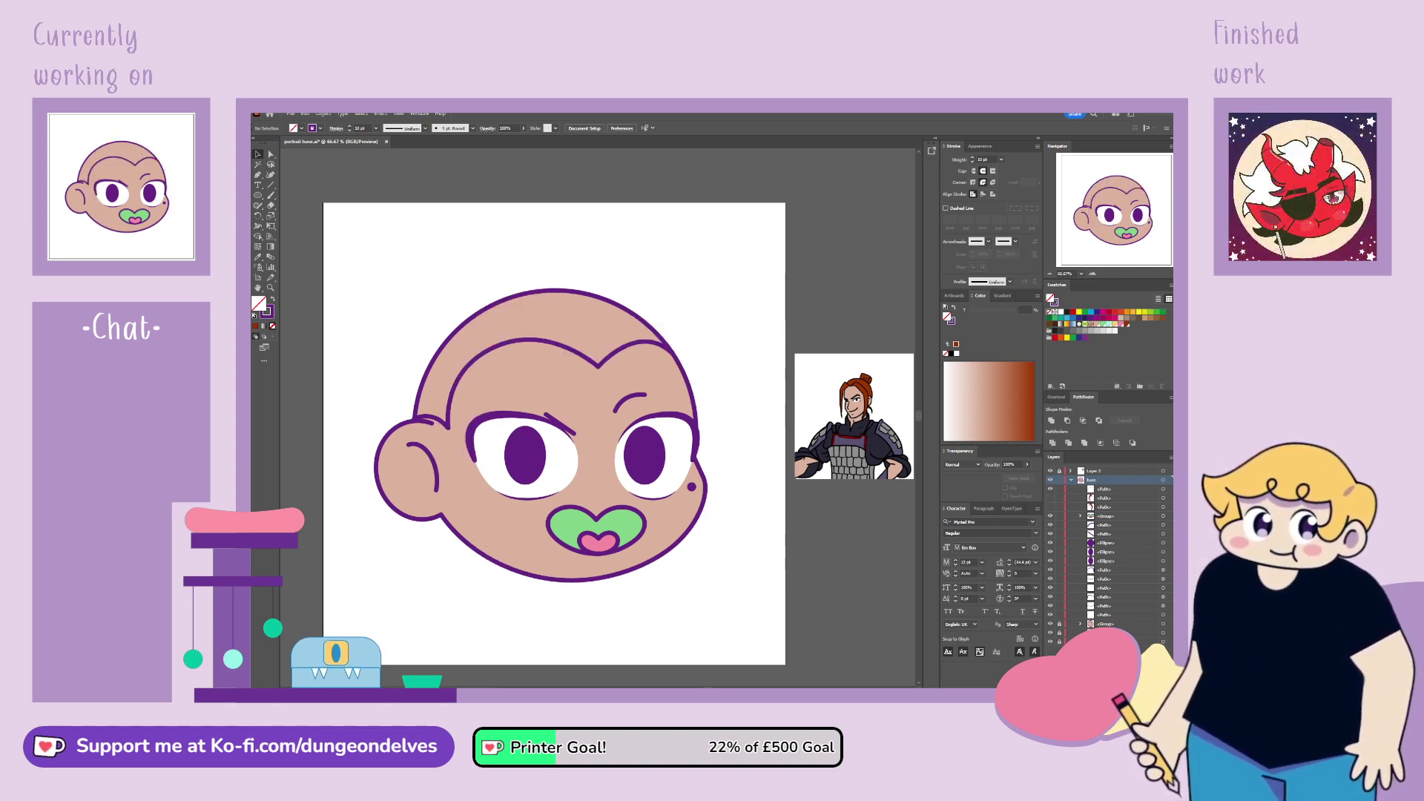
# Step: Duplicate the head ellipse just below the hairline path, divide the copy along that path and delete everything except the scalp piece
pyautogui.click(1059, 641)
pyautogui.moveTo(1132, 642); pyautogui.dragTo(1109, 495)
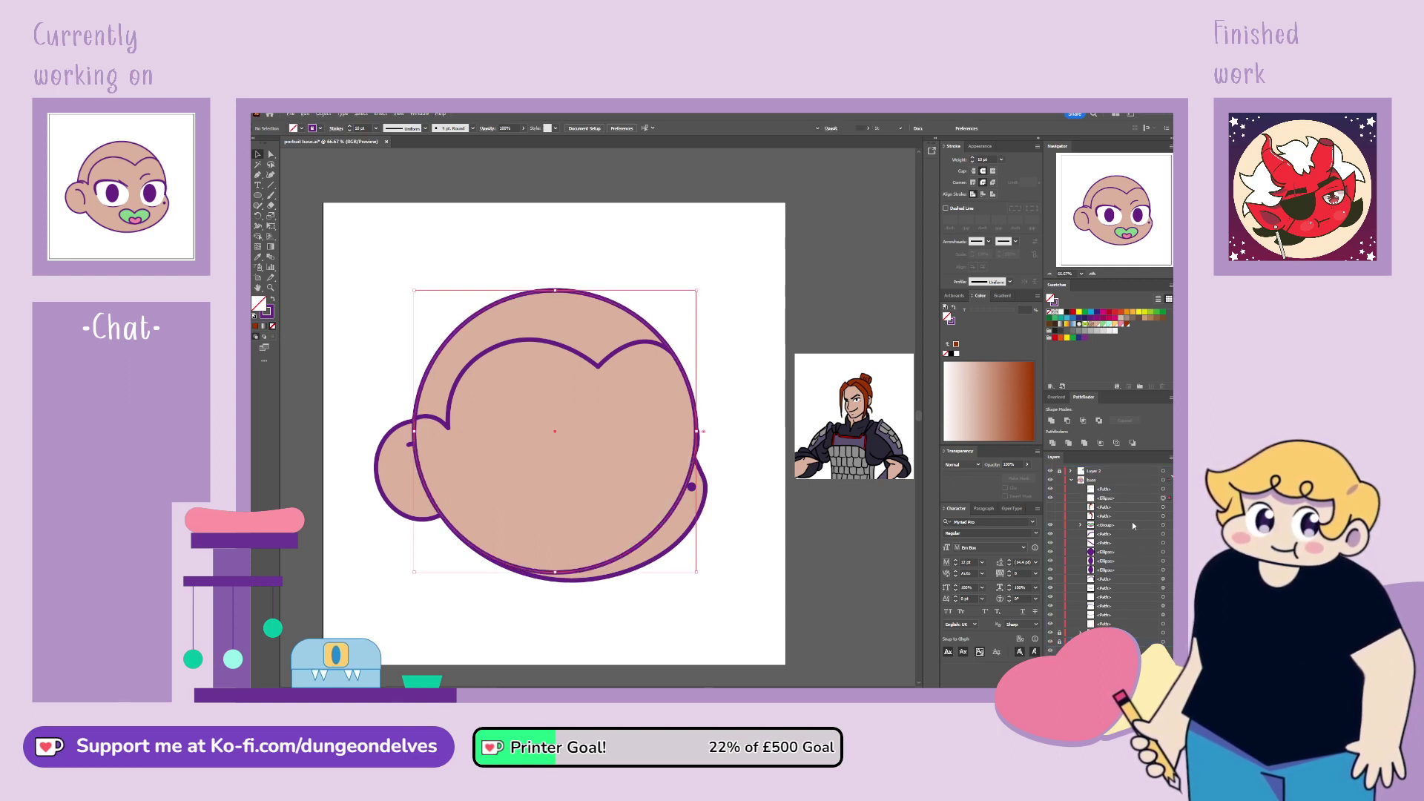
pyautogui.keyDown('shift'); pyautogui.click(1163, 488); pyautogui.keyUp('shift')
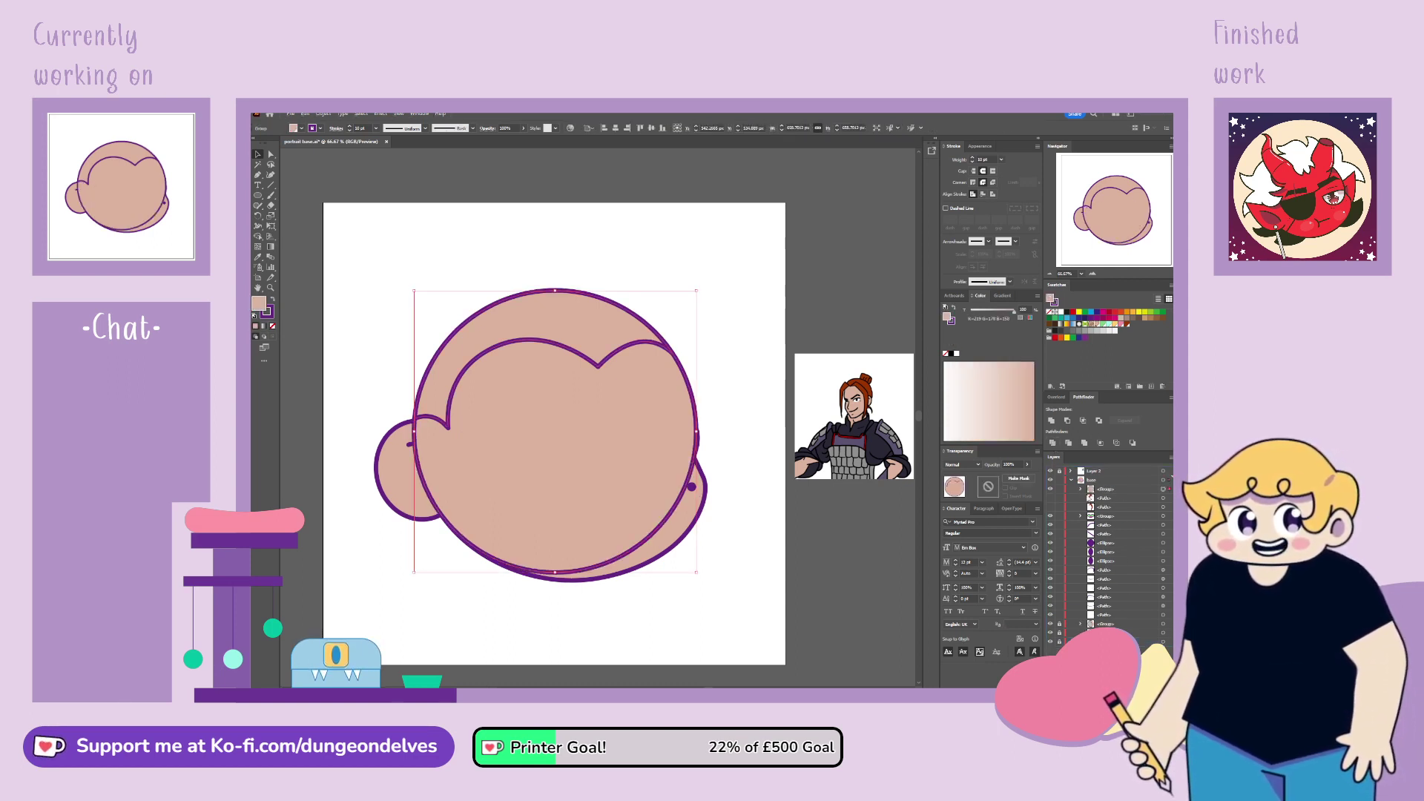
pyautogui.click(1053, 443)
pyautogui.moveTo(1106, 487); pyautogui.dragTo(1106, 485)
pyautogui.click(1106, 498)
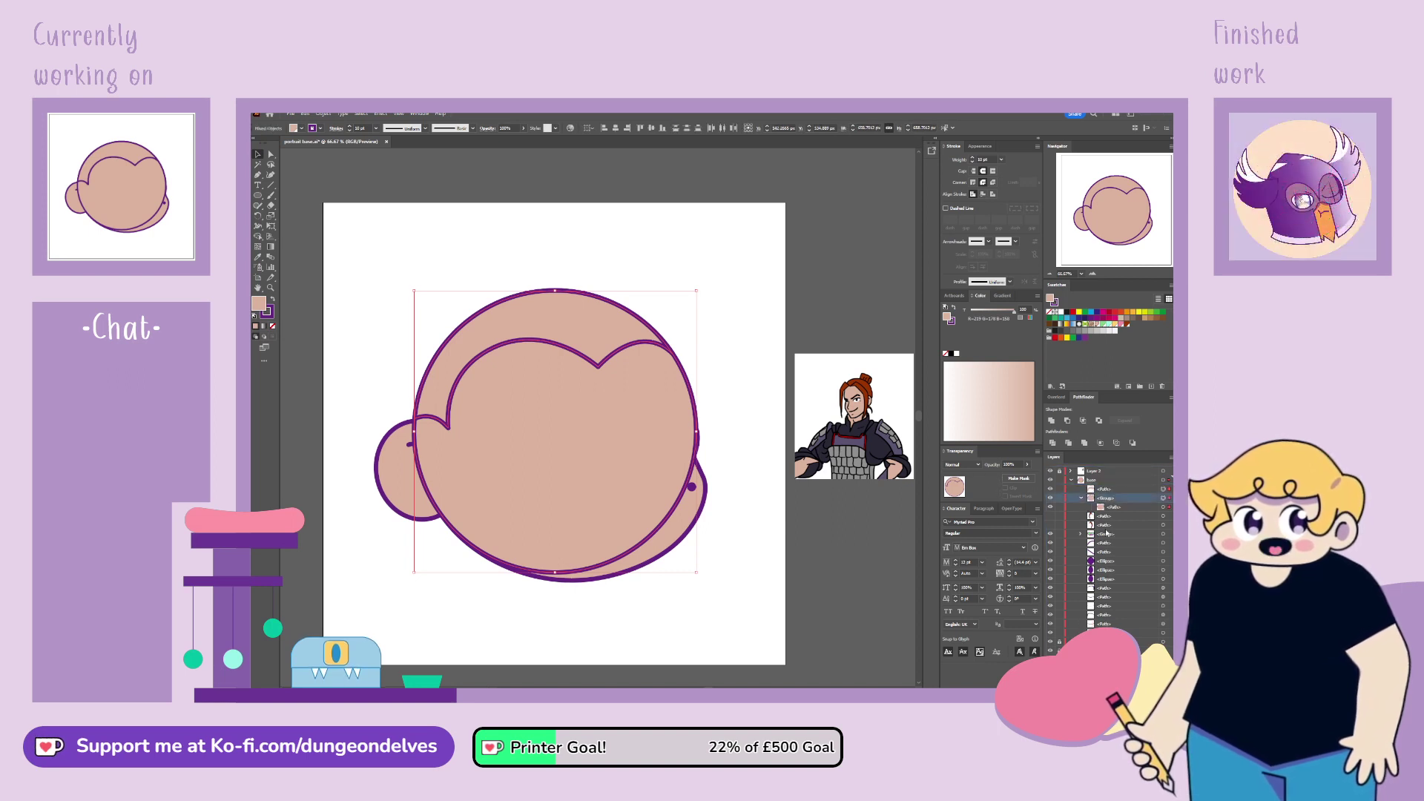
pyautogui.press('Delete')
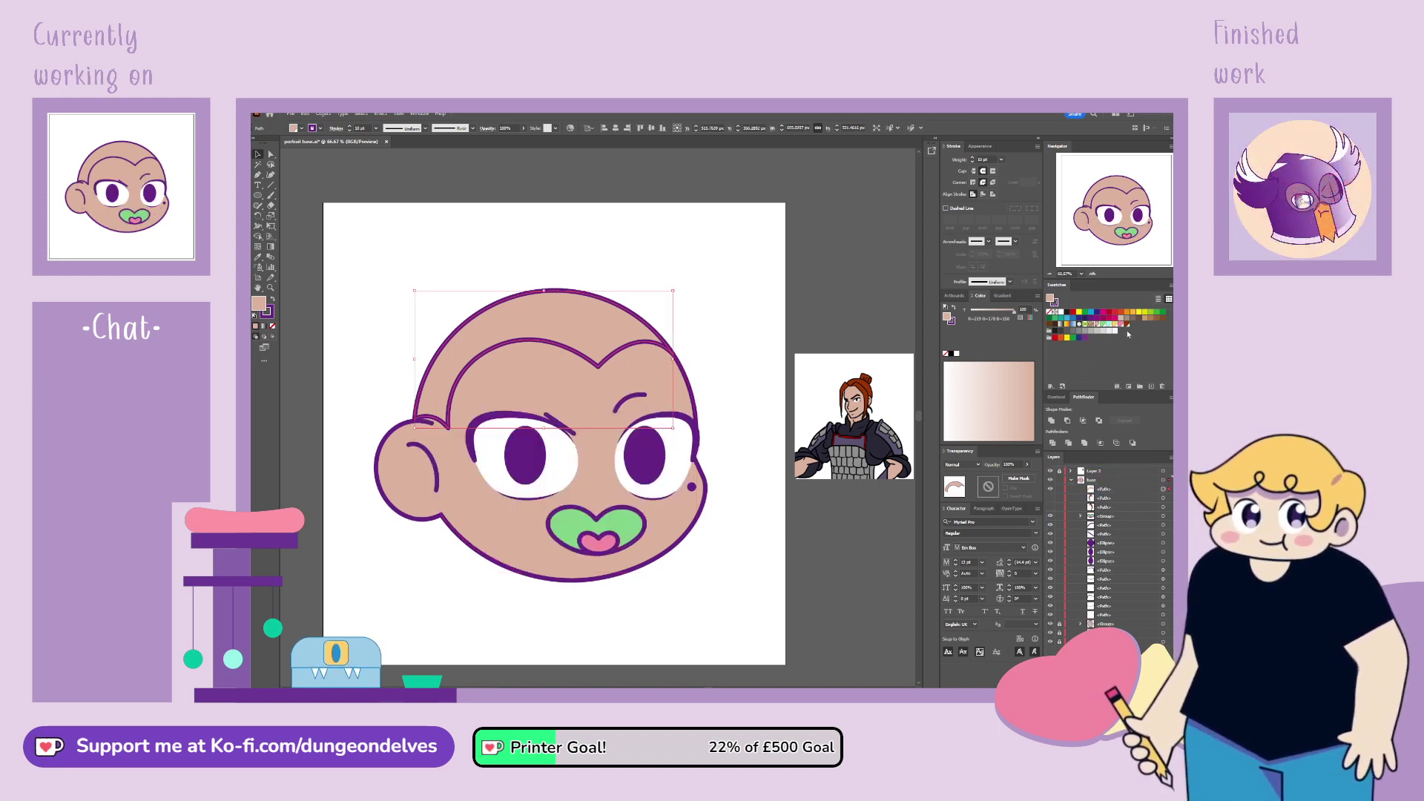
# Step: Fill the scalp piece with the red-brown hair swatch, move it lower in the head base layer and show both hair locks
pyautogui.click(1127, 325)
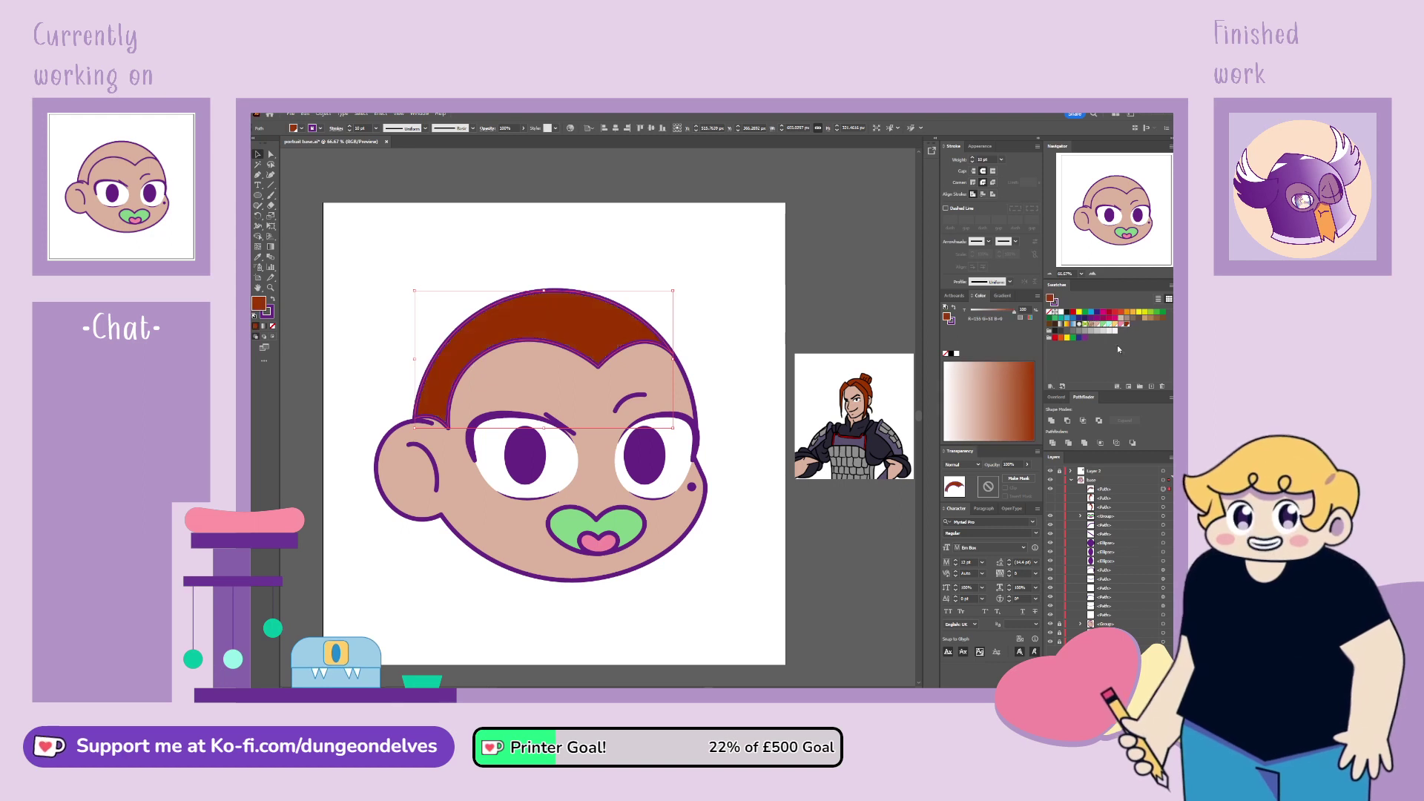
pyautogui.moveTo(1104, 492); pyautogui.dragTo(1103, 636)
pyautogui.click(1050, 502)
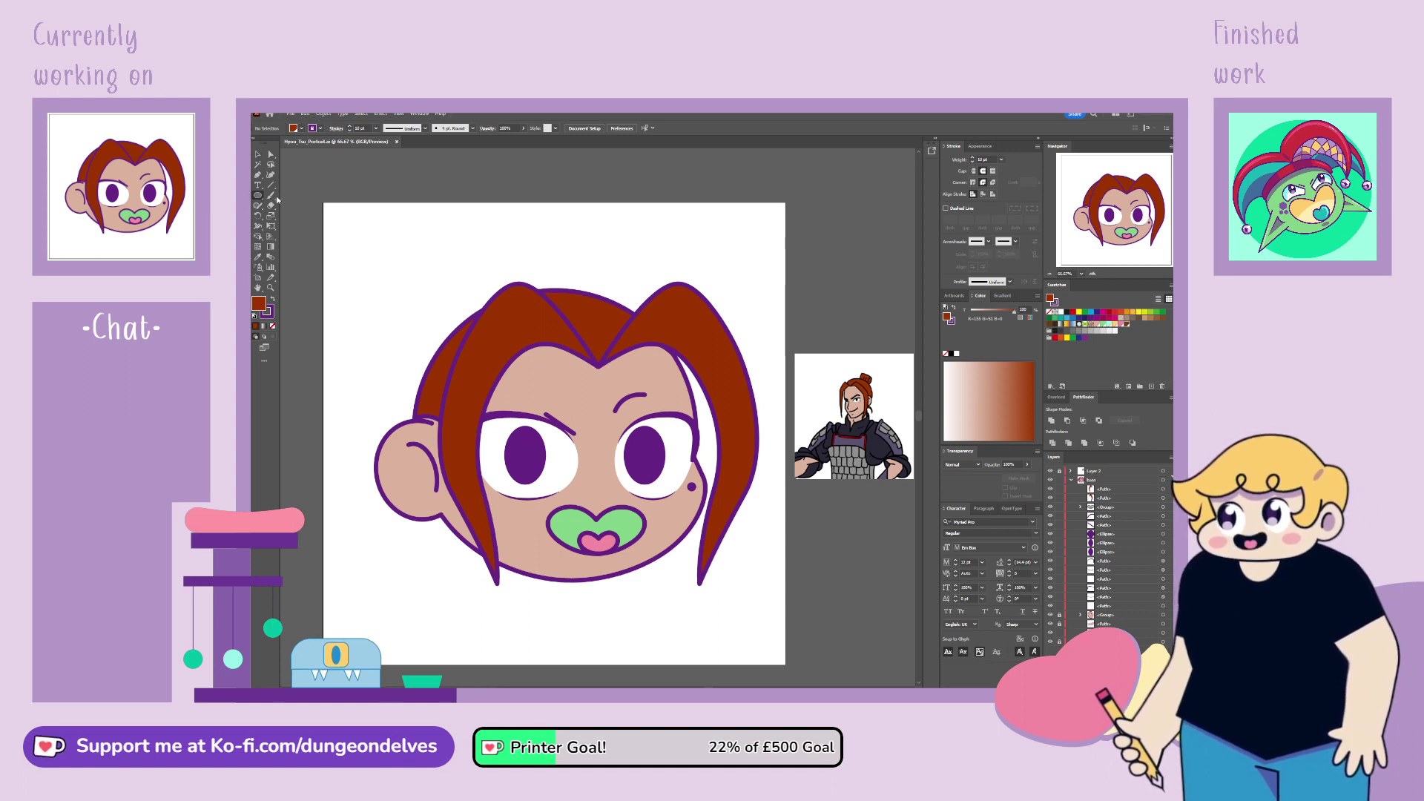
# Step: Draw a red-brown square beside the top of the head and widen its upper edge so that it tapers downwards
pyautogui.moveTo(371, 247); pyautogui.dragTo(463, 339)
pyautogui.click(271, 154)
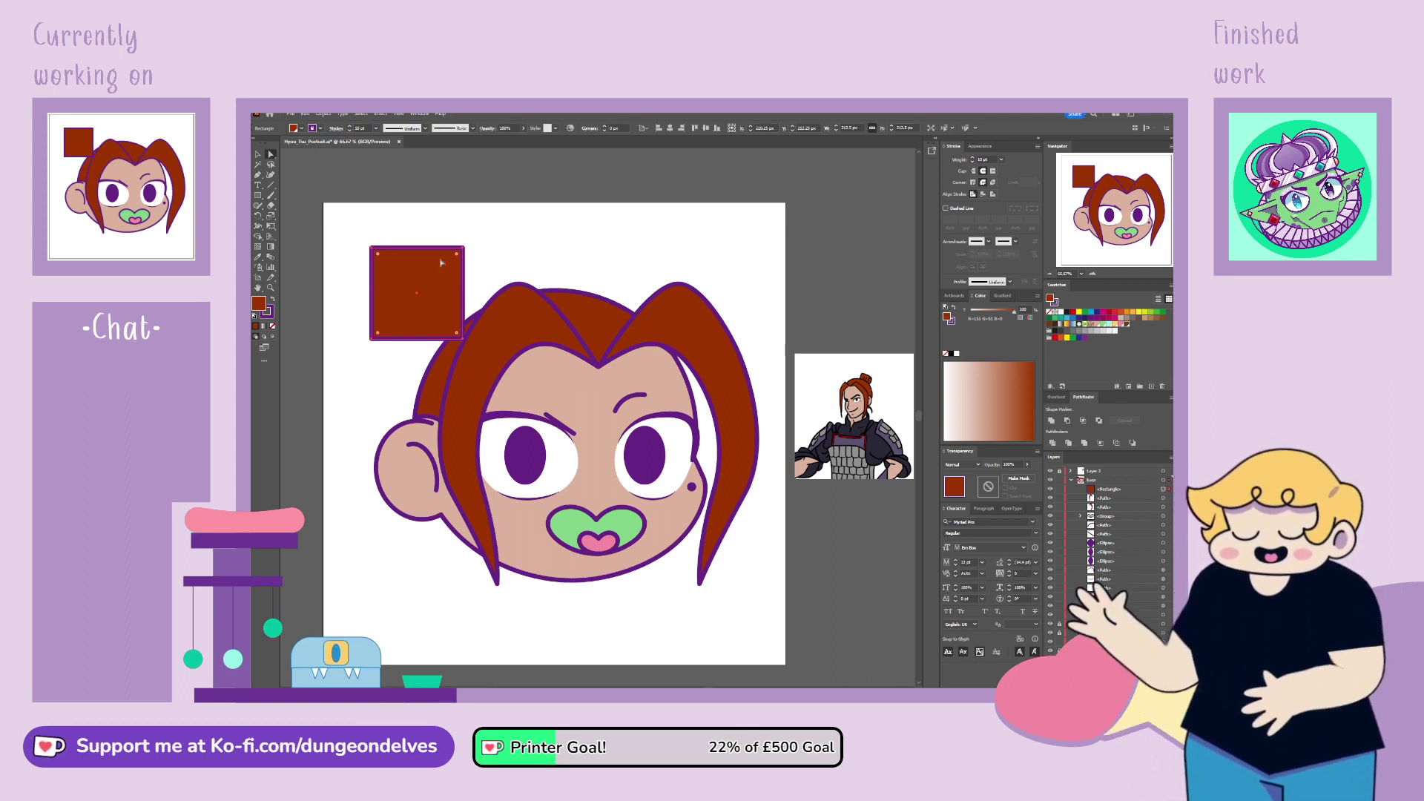
pyautogui.moveTo(357, 234); pyautogui.dragTo(506, 250)
pyautogui.click(271, 215)
pyautogui.press('a')
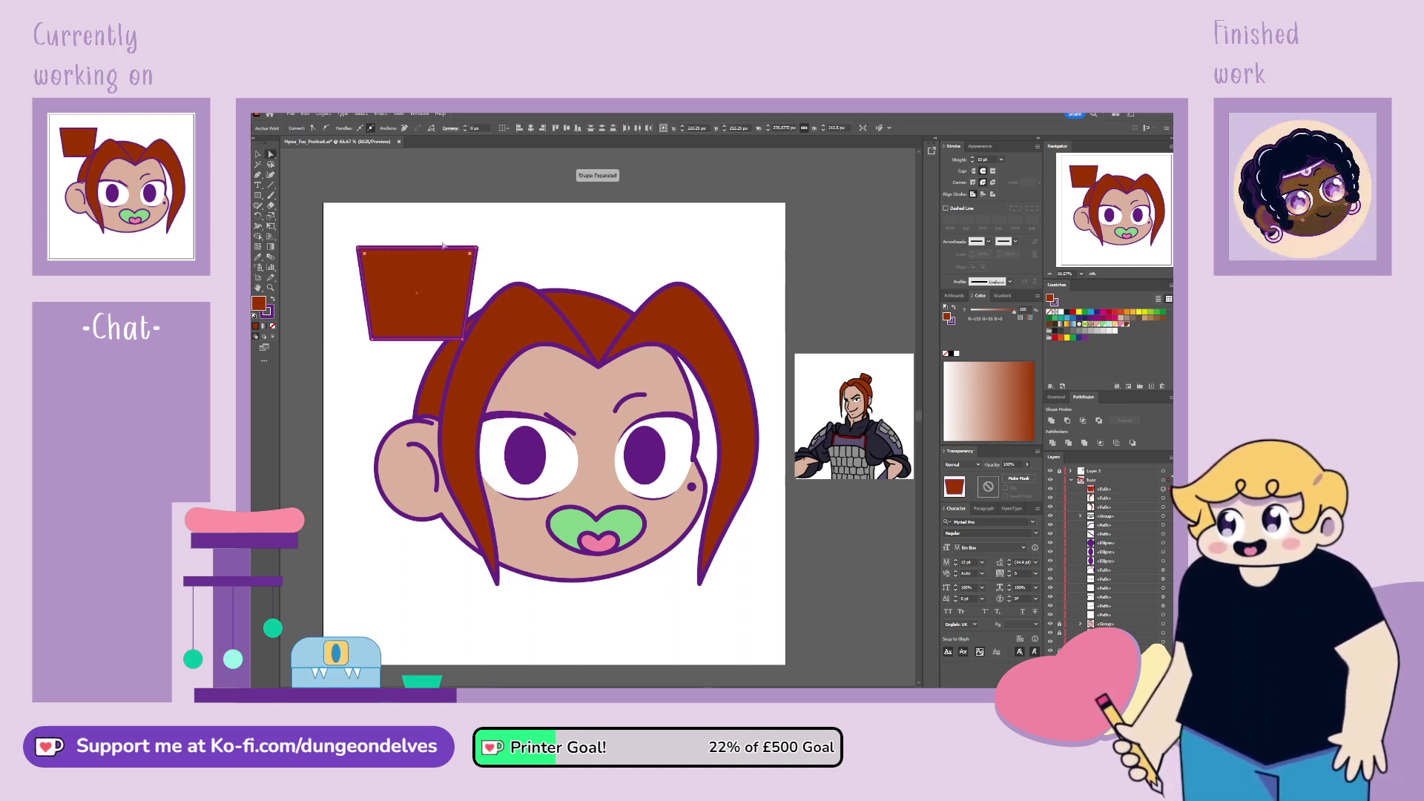
# Step: Add an anchor point at the middle of the bun shape's upper edge and raise it into a shallow peak
pyautogui.click(477, 249)
pyautogui.click(258, 174)
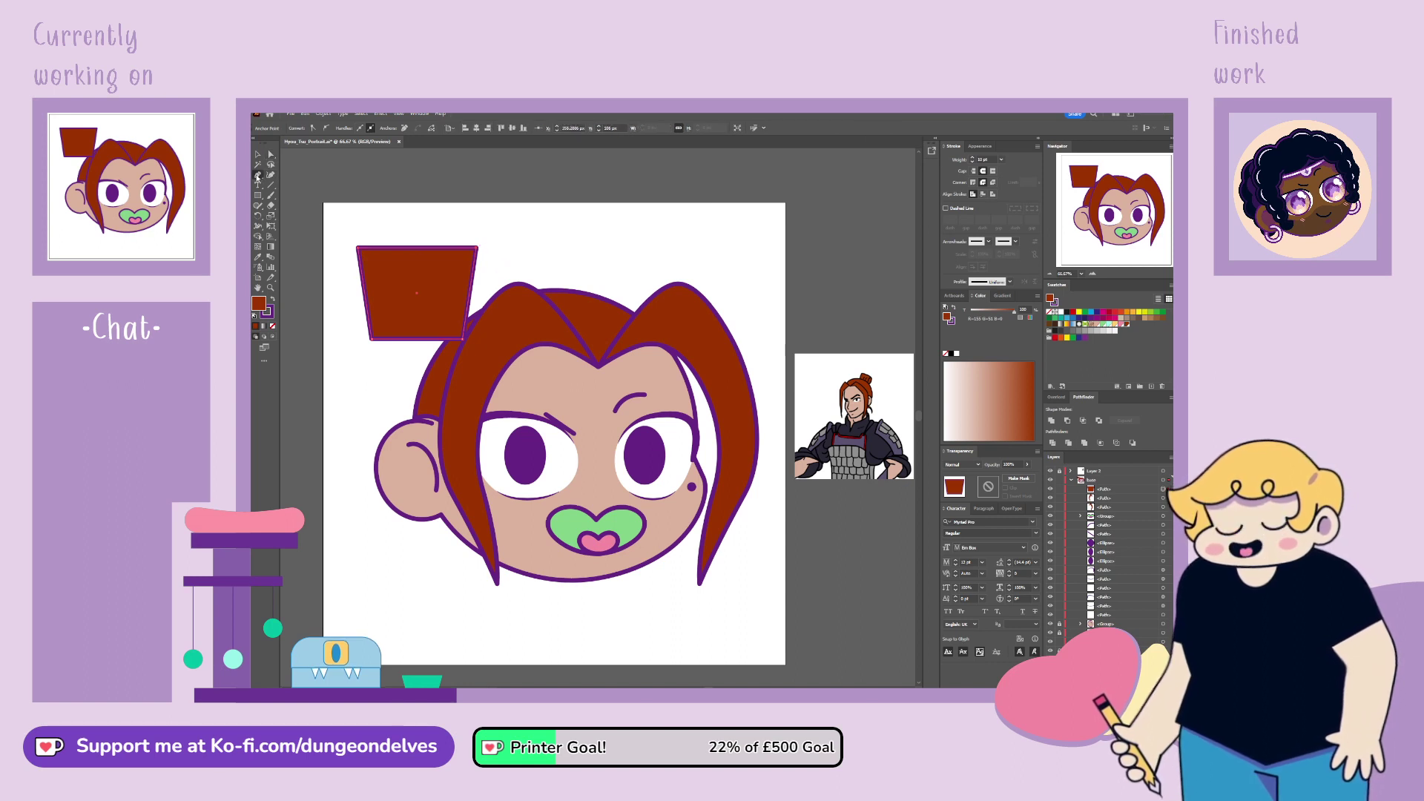
pyautogui.click(417, 247)
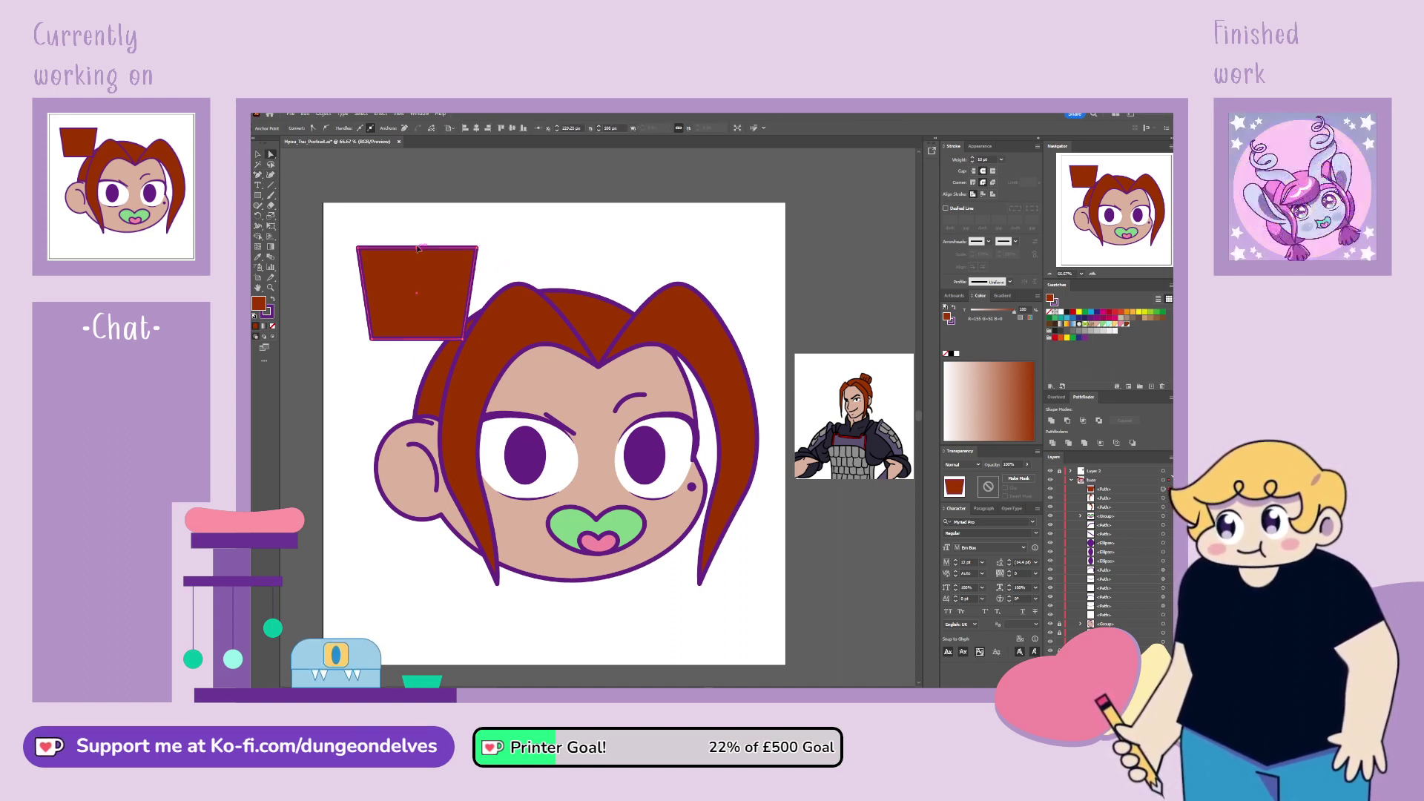
pyautogui.moveTo(417, 247); pyautogui.dragTo(418, 224)
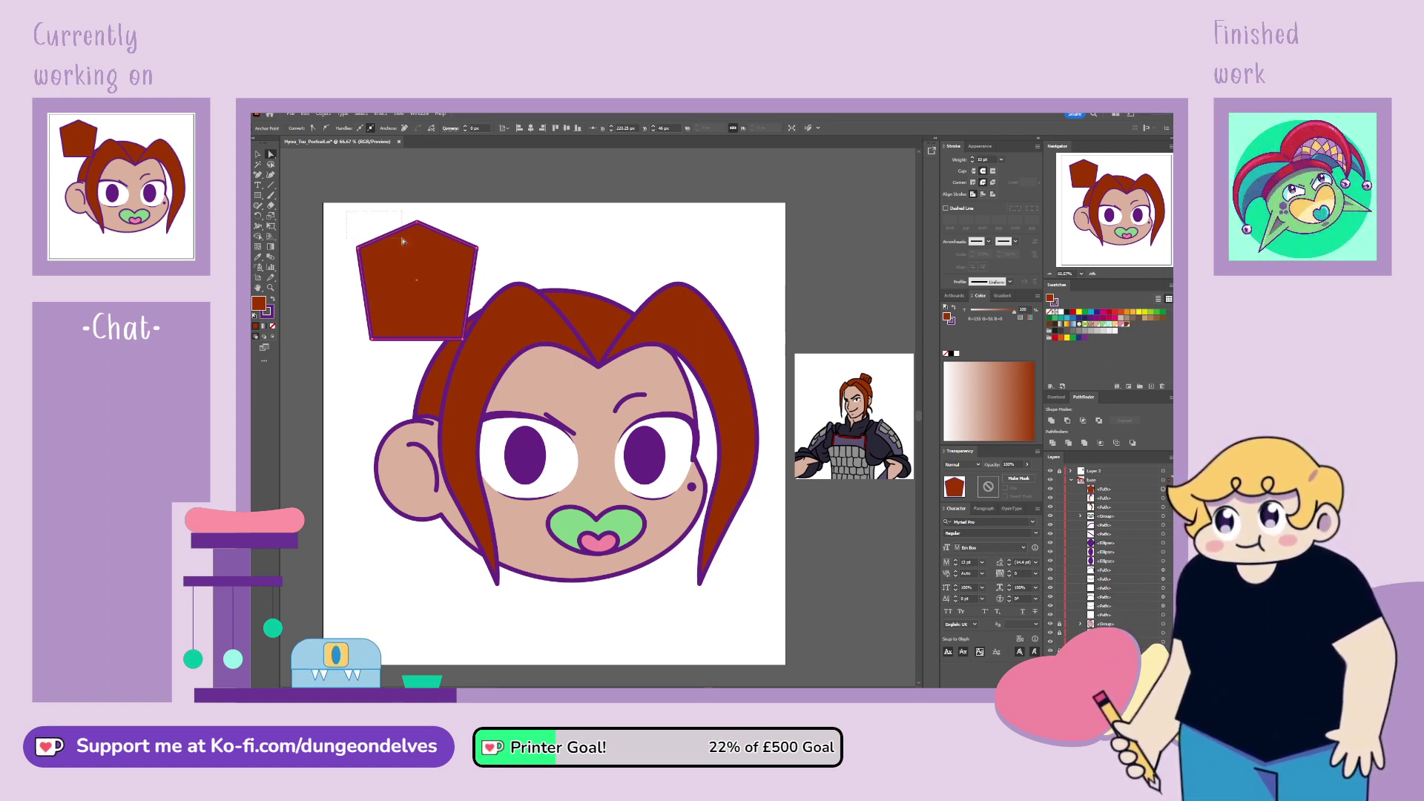
# Step: Round the bun shape's peak and upper side corners into a smooth dome, keeping the bottom corners sharp
pyautogui.moveTo(501, 260); pyautogui.dragTo(449, 314)
pyautogui.click(518, 233)
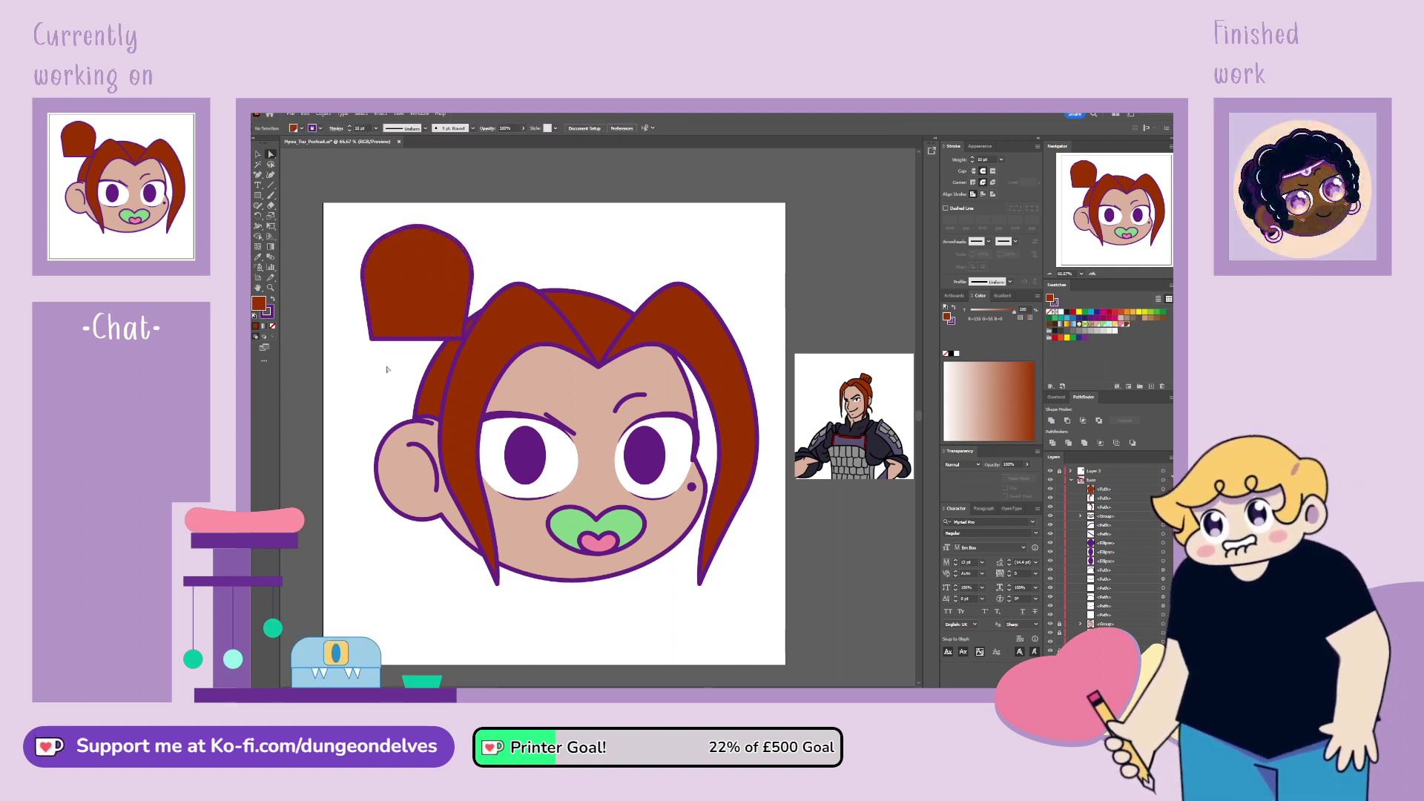
pyautogui.click(473, 269)
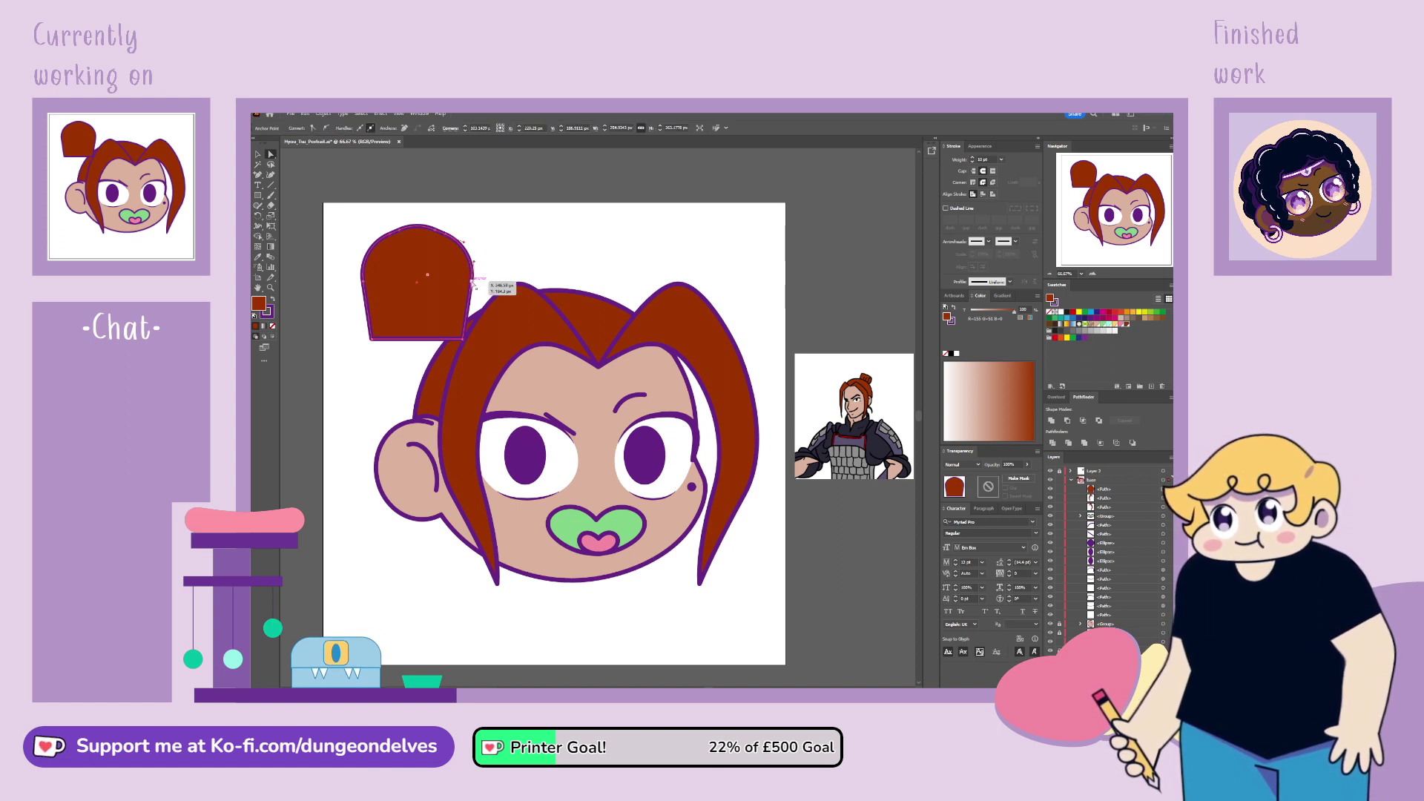
pyautogui.keyDown('shift'); pyautogui.click(391, 235); pyautogui.keyUp('shift')
pyautogui.moveTo(428, 275); pyautogui.dragTo(390, 331)
pyautogui.click(531, 196)
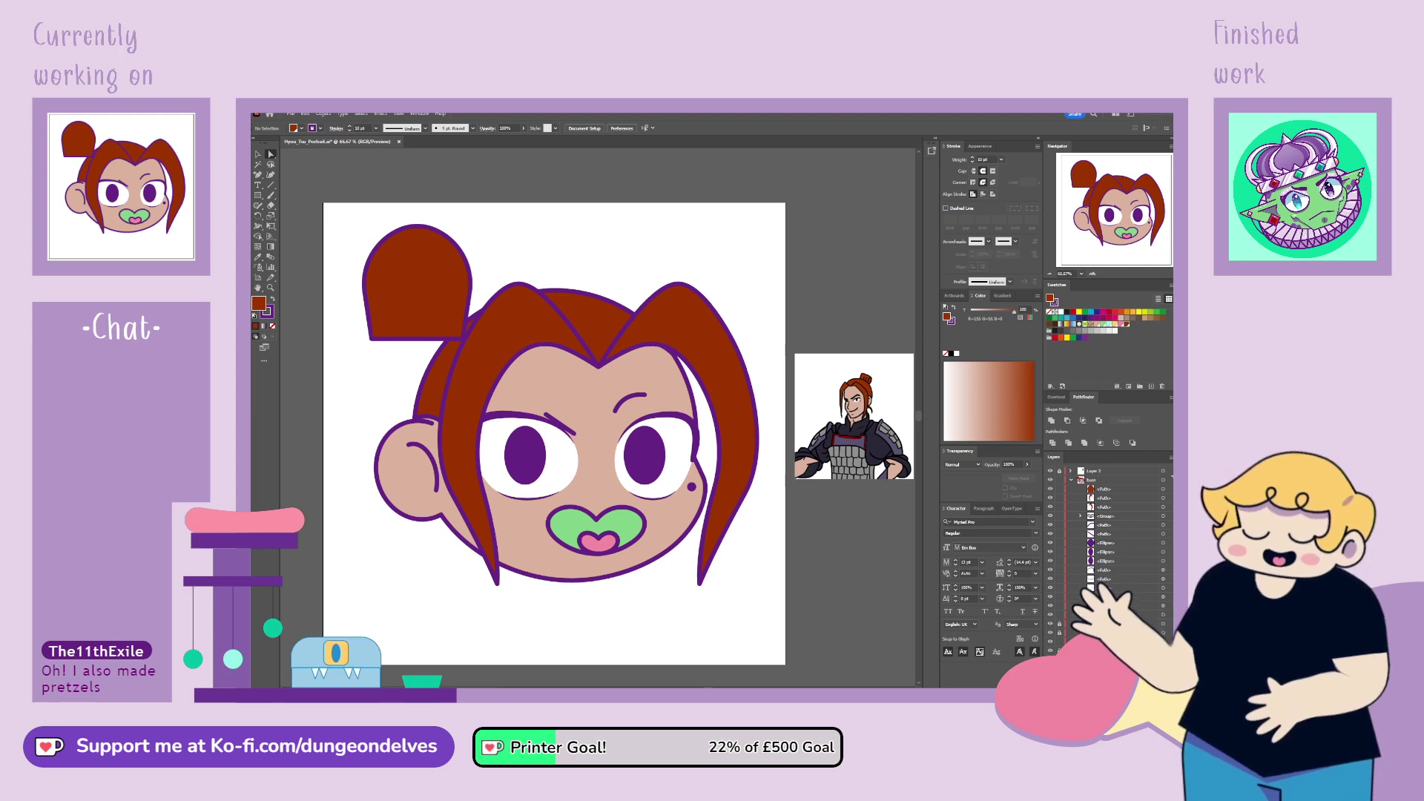
# Step: Draw an unfilled curved strand line inside the bun, arching from near its outer side down to its bottom edge
pyautogui.click(257, 174)
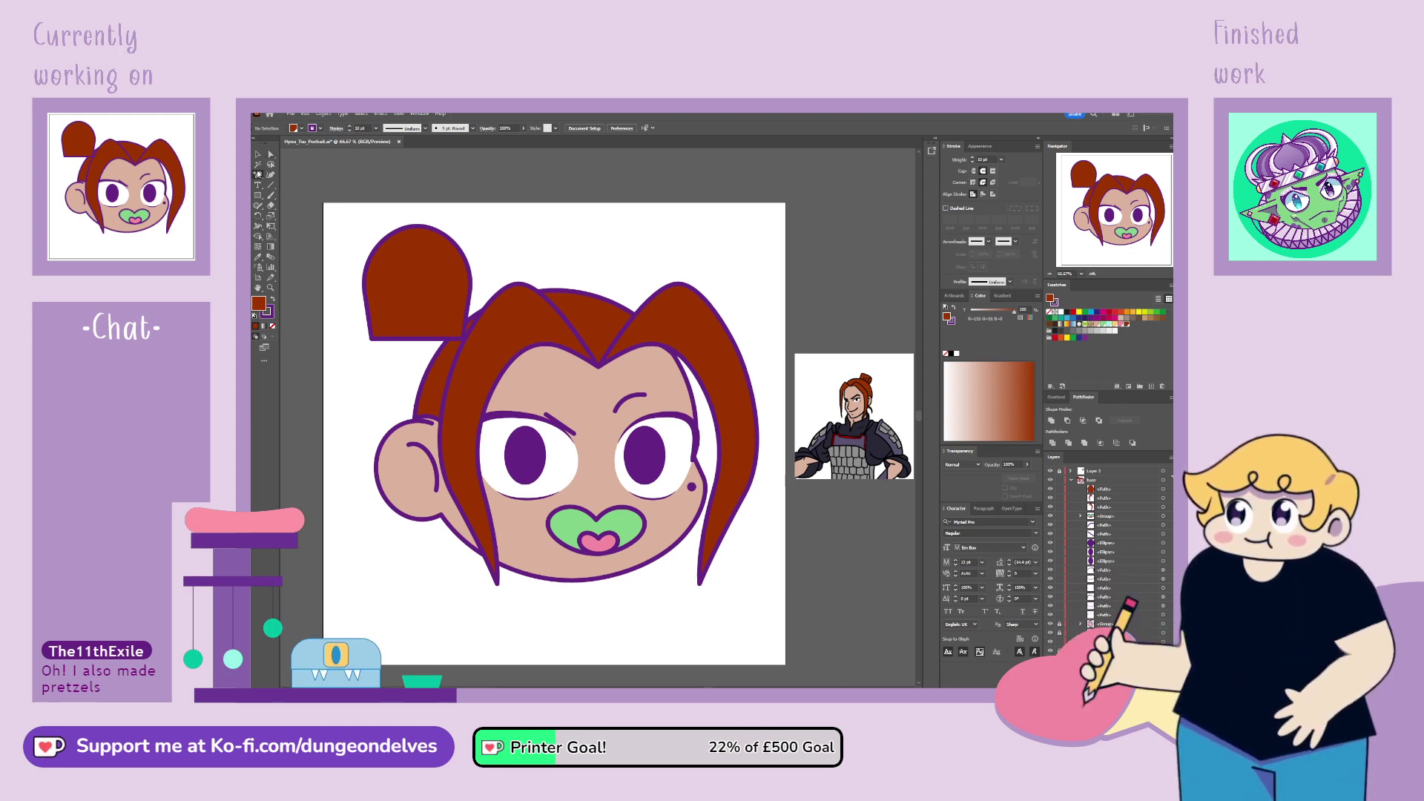
pyautogui.click(273, 325)
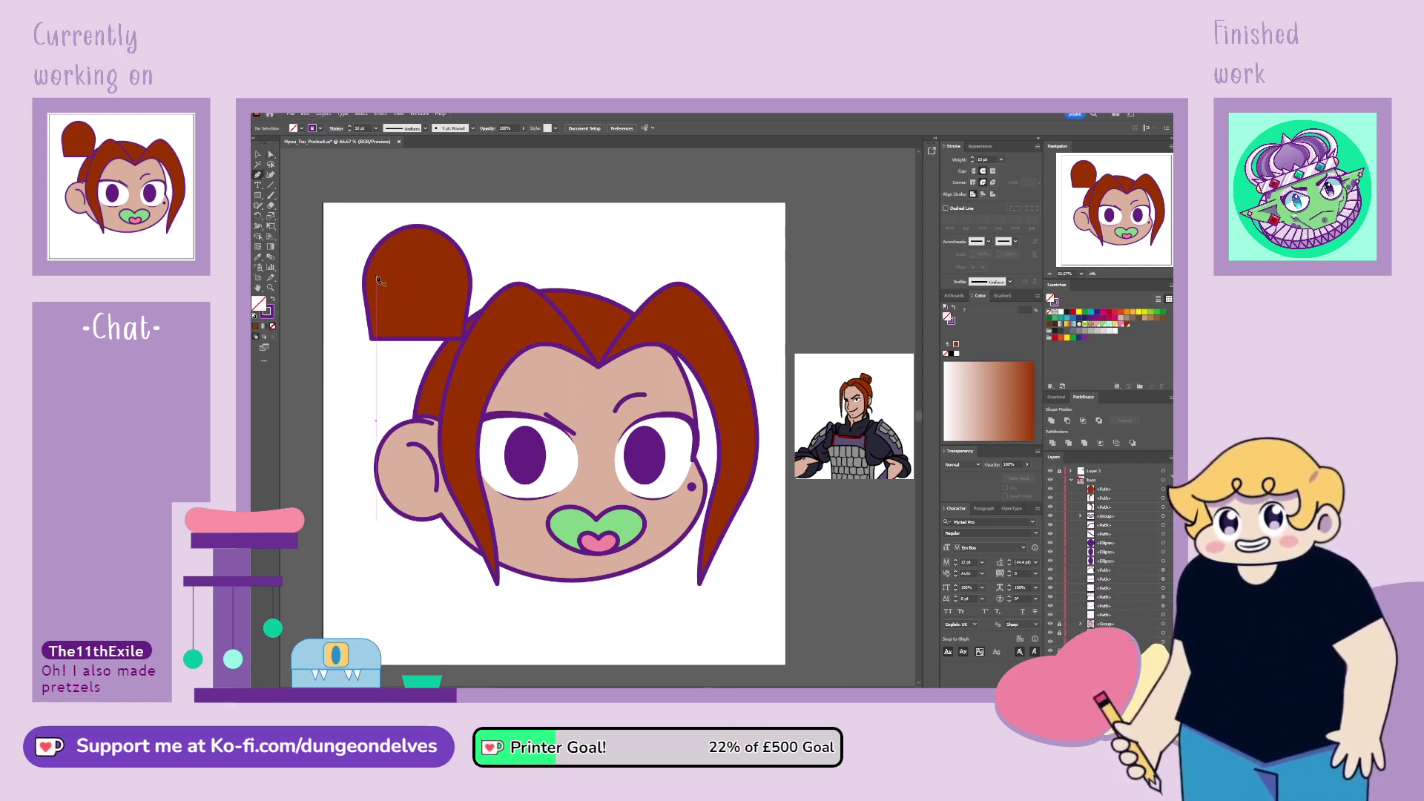
pyautogui.moveTo(384, 277); pyautogui.dragTo(391, 265)
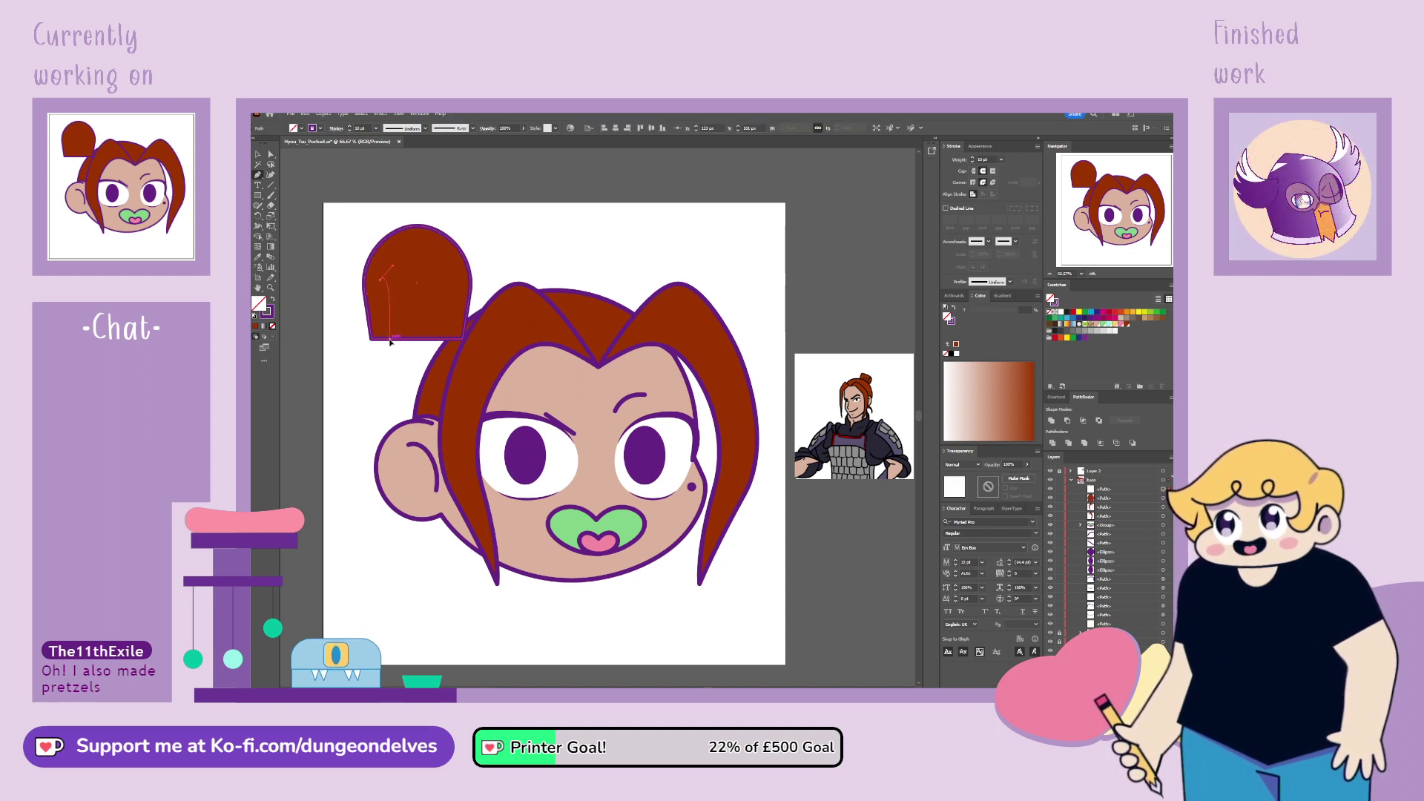
pyautogui.moveTo(390, 340); pyautogui.dragTo(379, 371)
pyautogui.press('v')
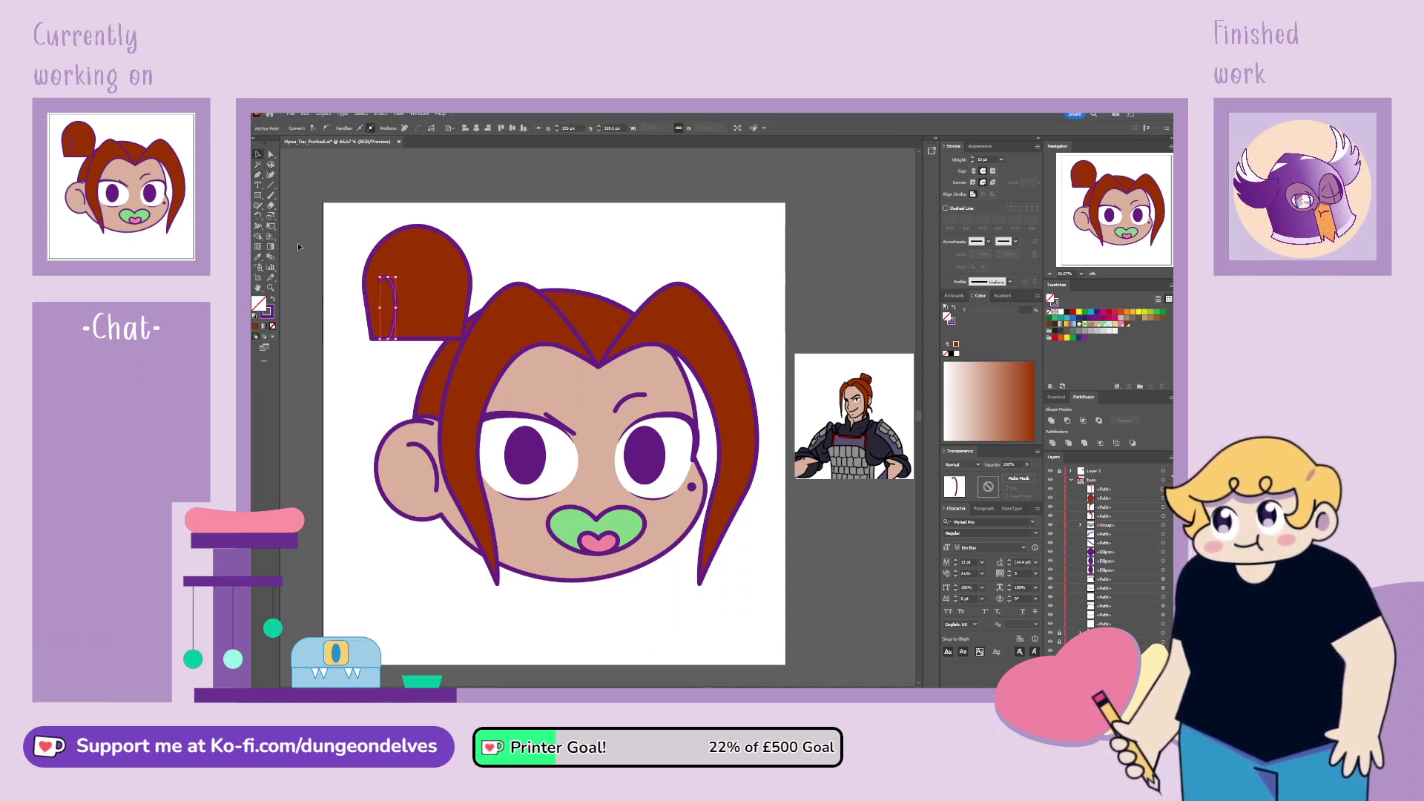
pyautogui.click(354, 399)
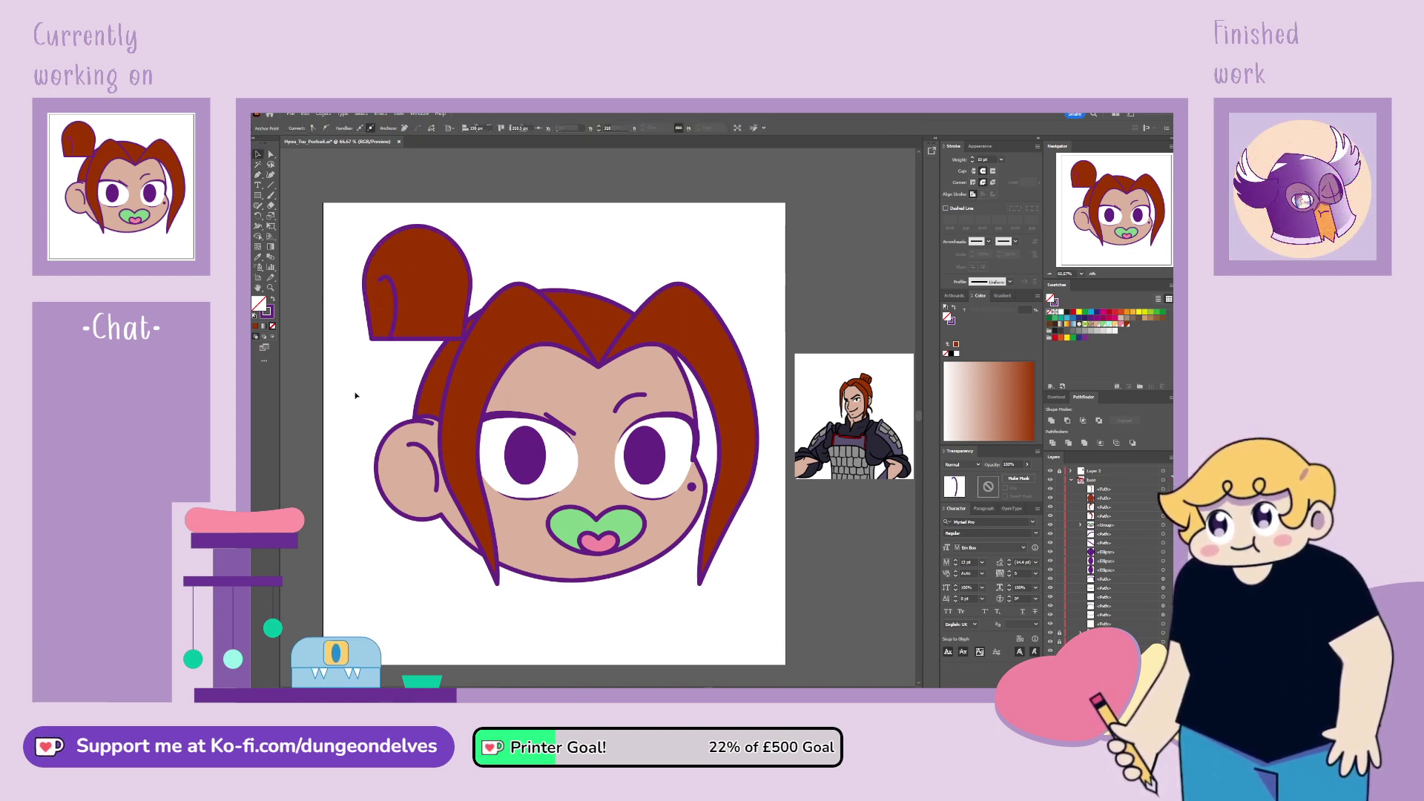
# Step: Refine the curve of the bun's strand line and give its stroke a tapered width profile
pyautogui.click(270, 156)
pyautogui.click(403, 309)
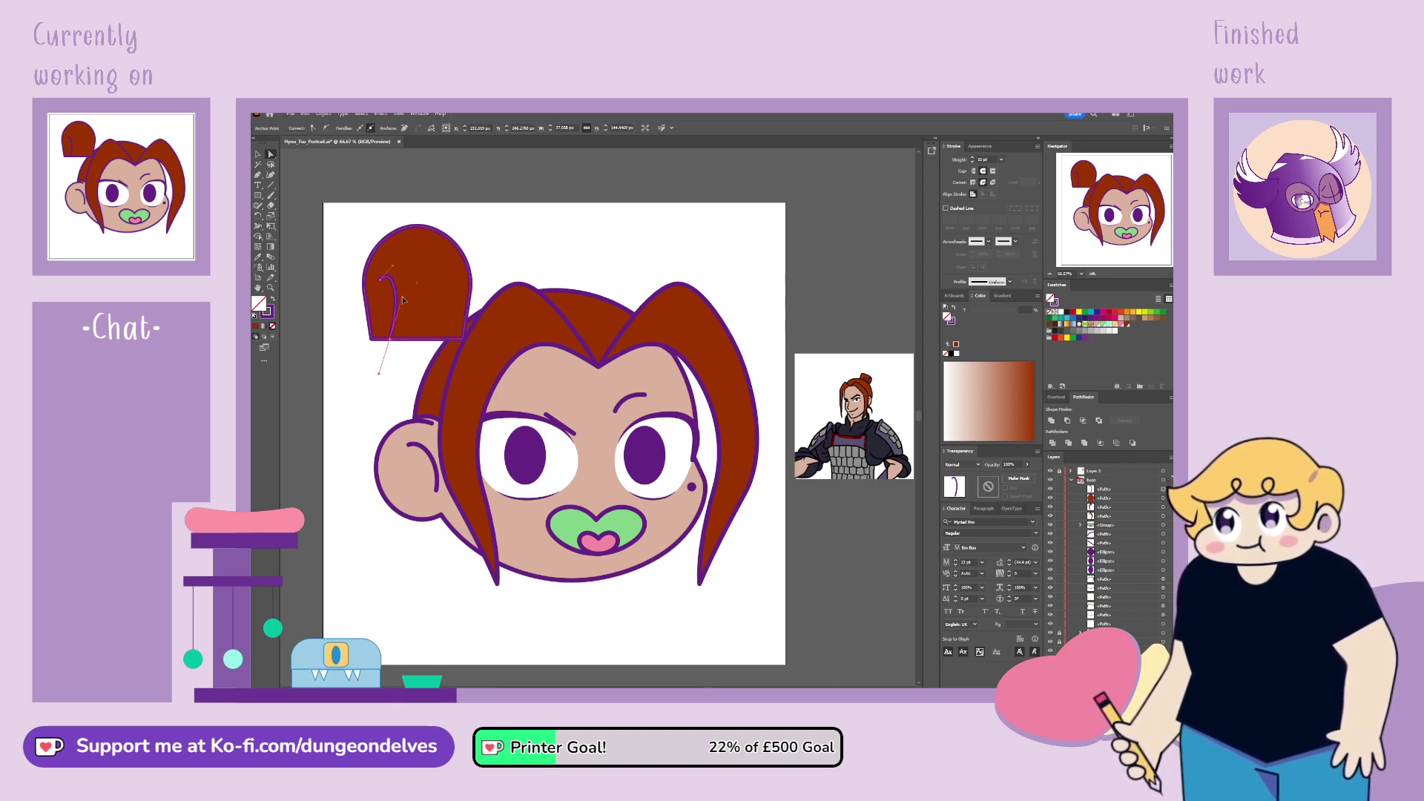
pyautogui.moveTo(403, 297); pyautogui.dragTo(403, 292)
pyautogui.click(344, 382)
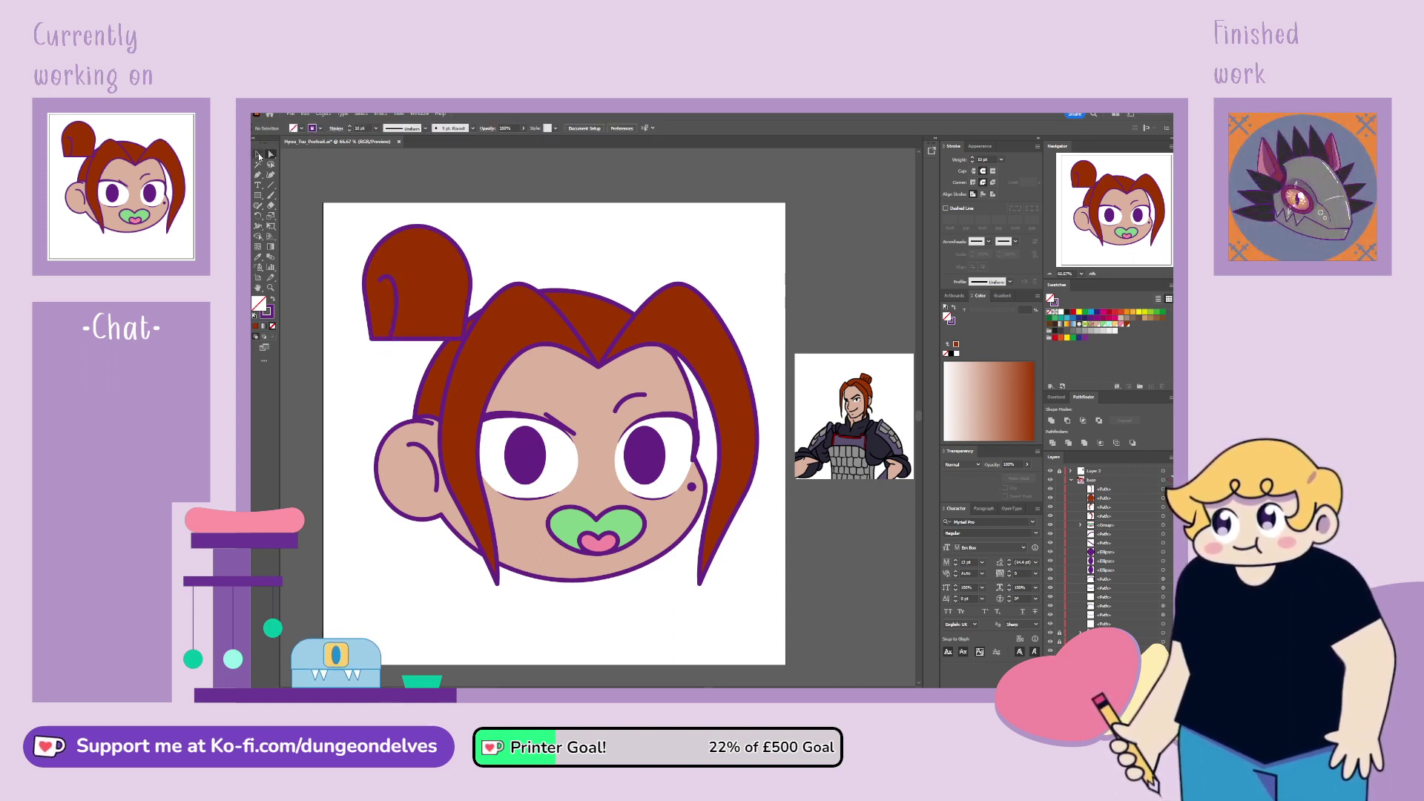
pyautogui.click(398, 309)
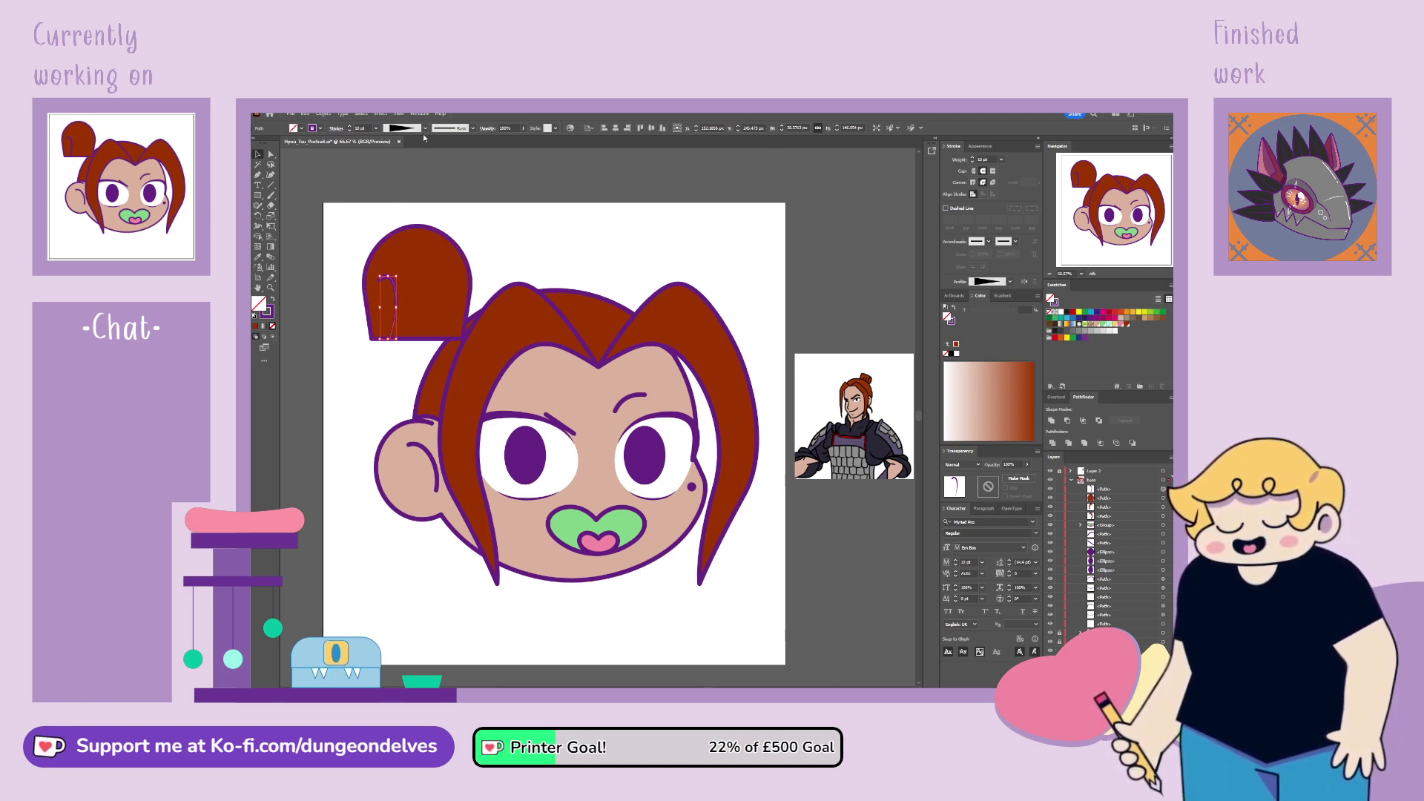
pyautogui.click(372, 189)
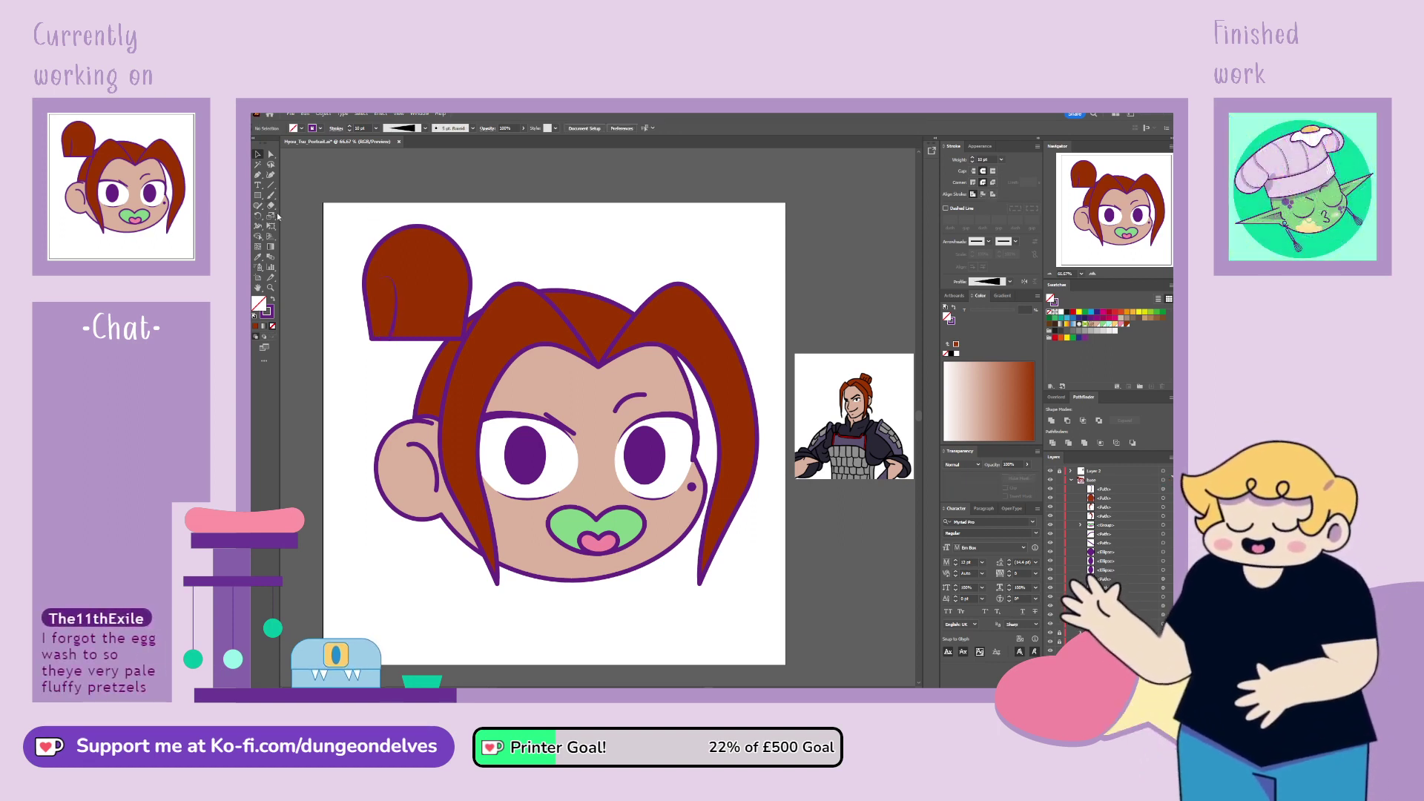
# Step: Group the bun with its strand line and send the group behind the head and hair in the layer stack
pyautogui.click(423, 299)
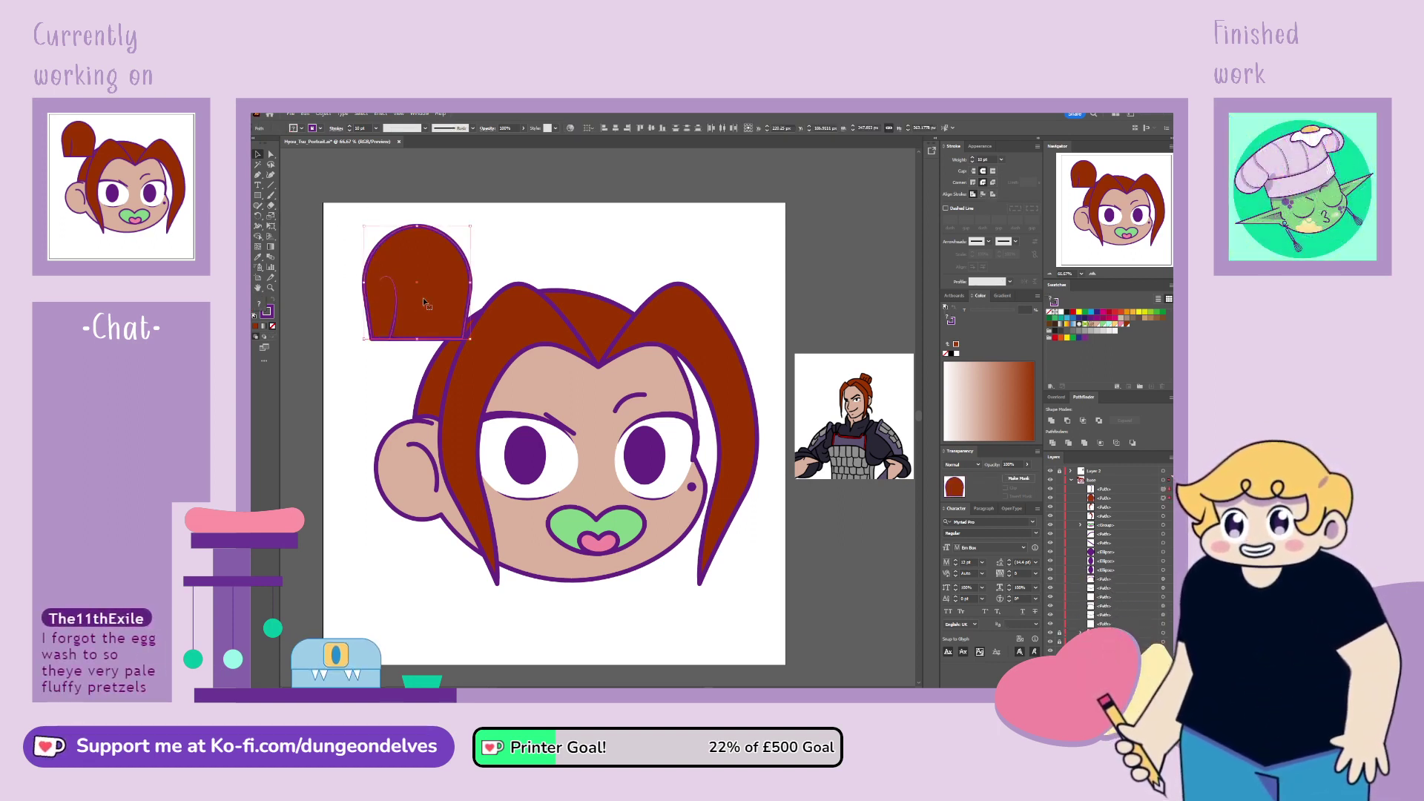
pyautogui.hotkey('ctrl', 'g')
pyautogui.click(1108, 490)
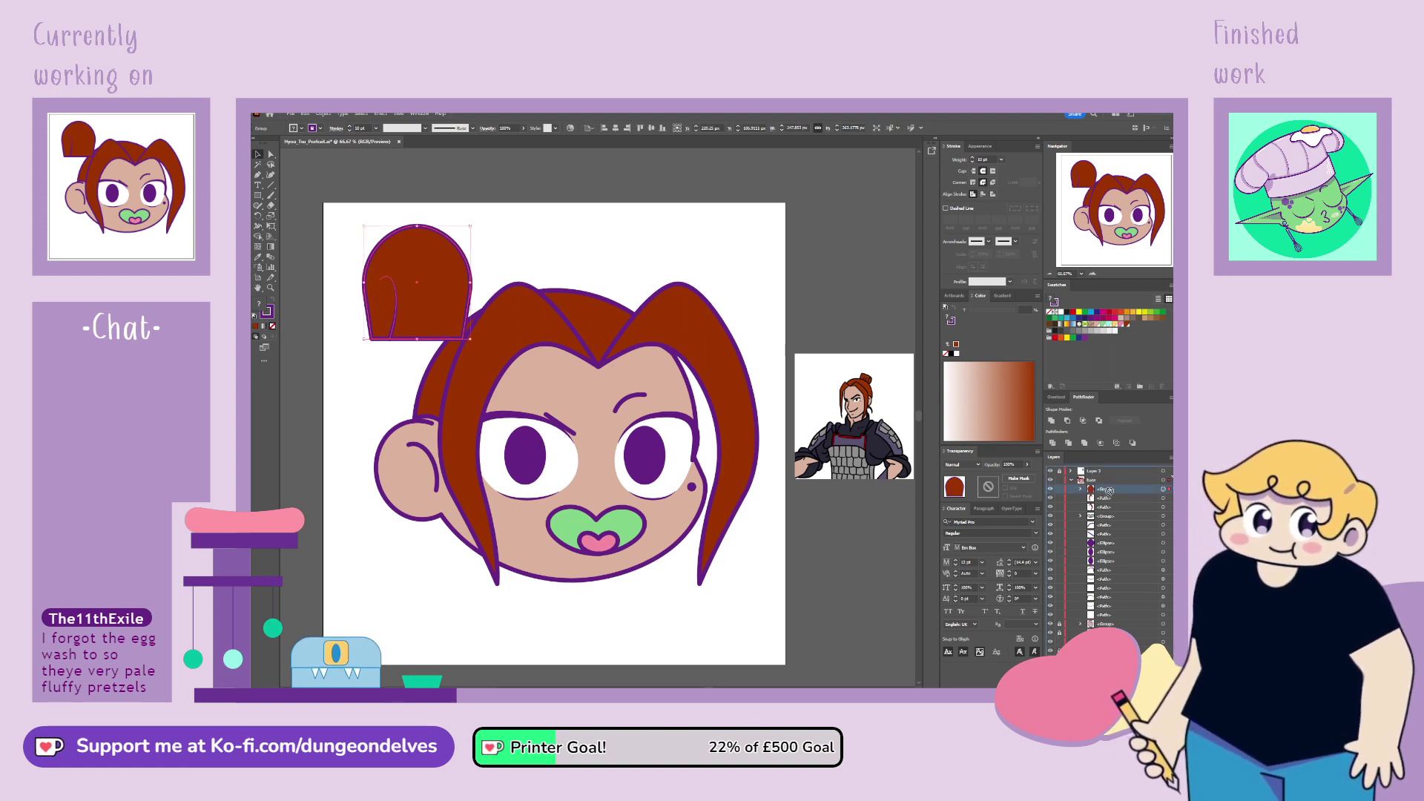
pyautogui.moveTo(1108, 490); pyautogui.dragTo(1108, 651)
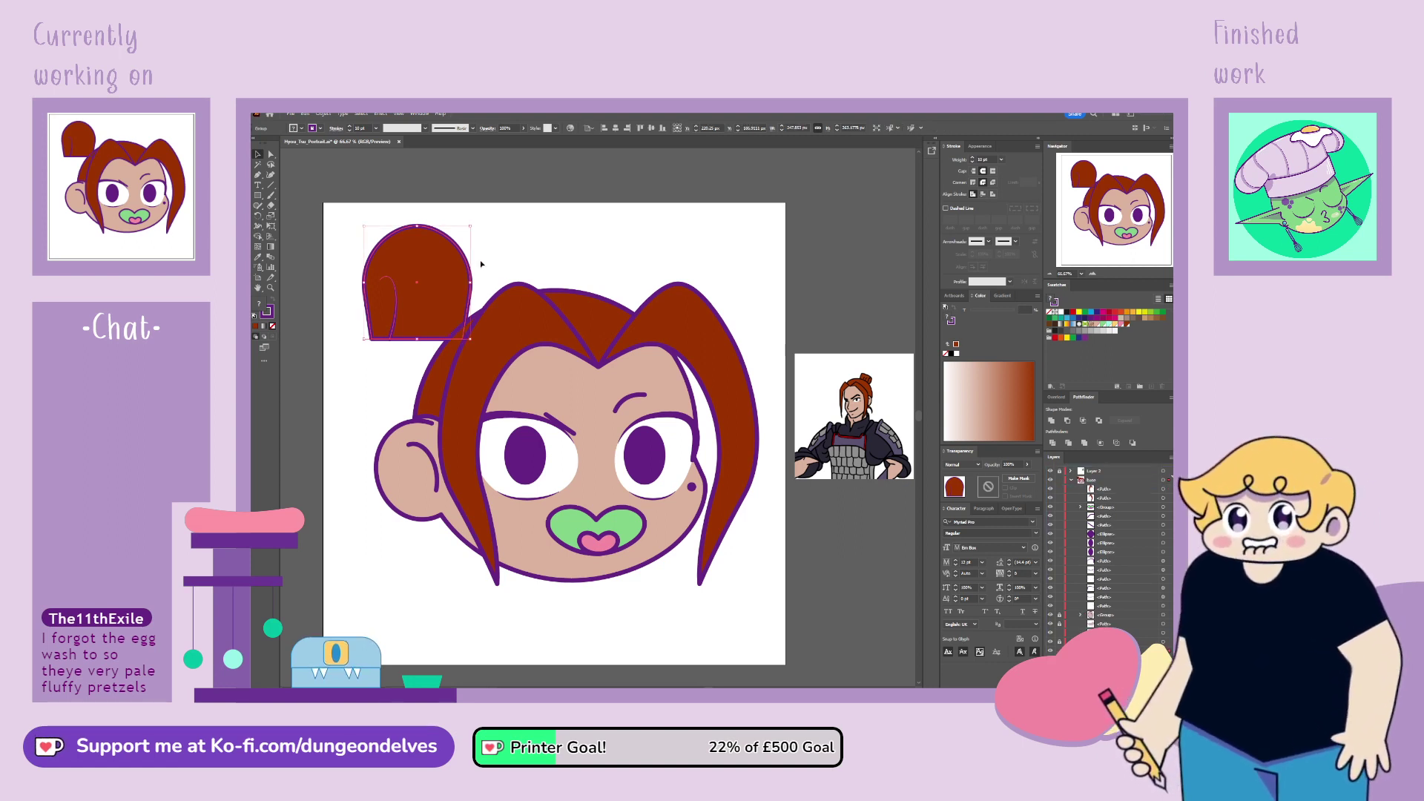
# Step: Rotate the bun group counter-clockwise so that it tilts outward, and seat it on the upper back of the head
pyautogui.moveTo(481, 263); pyautogui.dragTo(439, 195)
pyautogui.moveTo(443, 266); pyautogui.dragTo(464, 283)
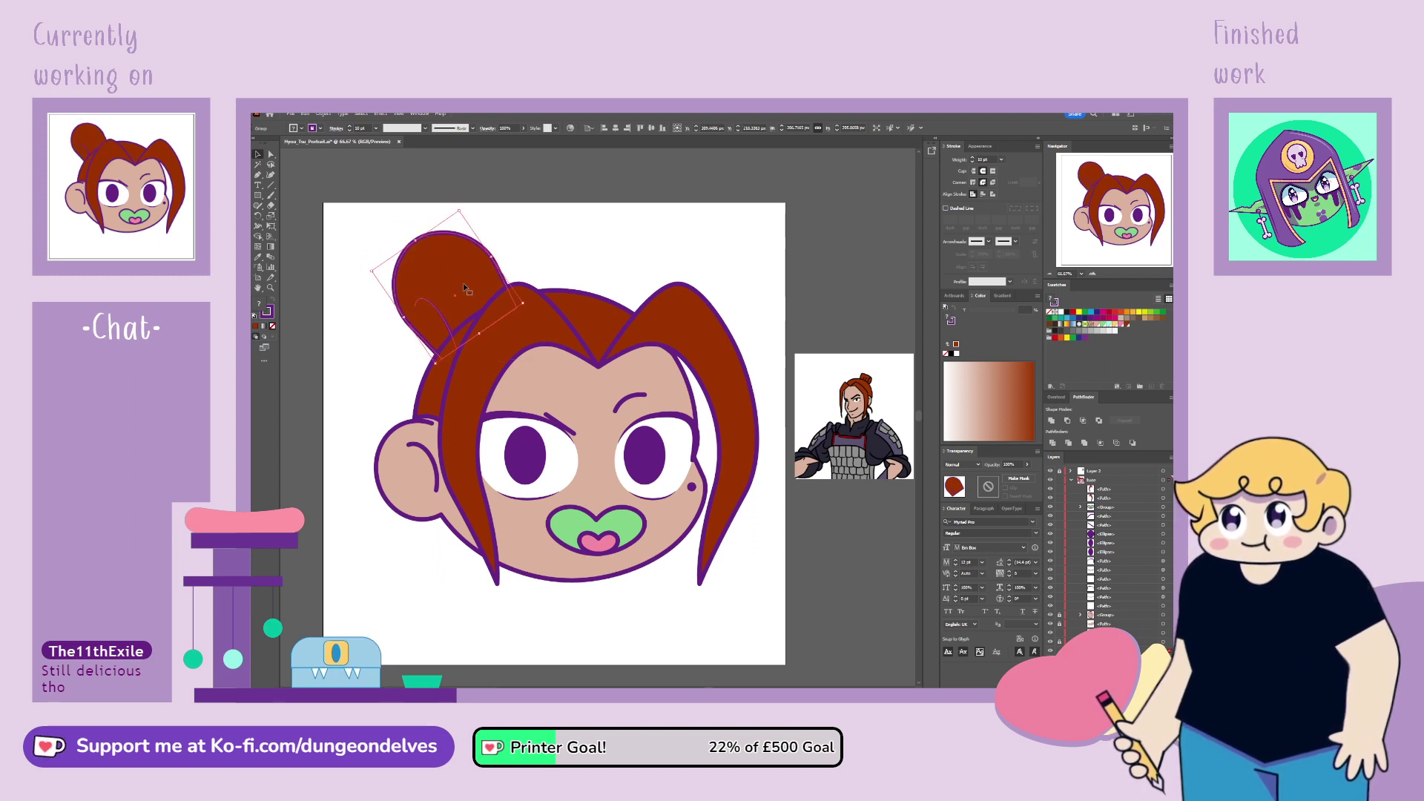
pyautogui.click(369, 420)
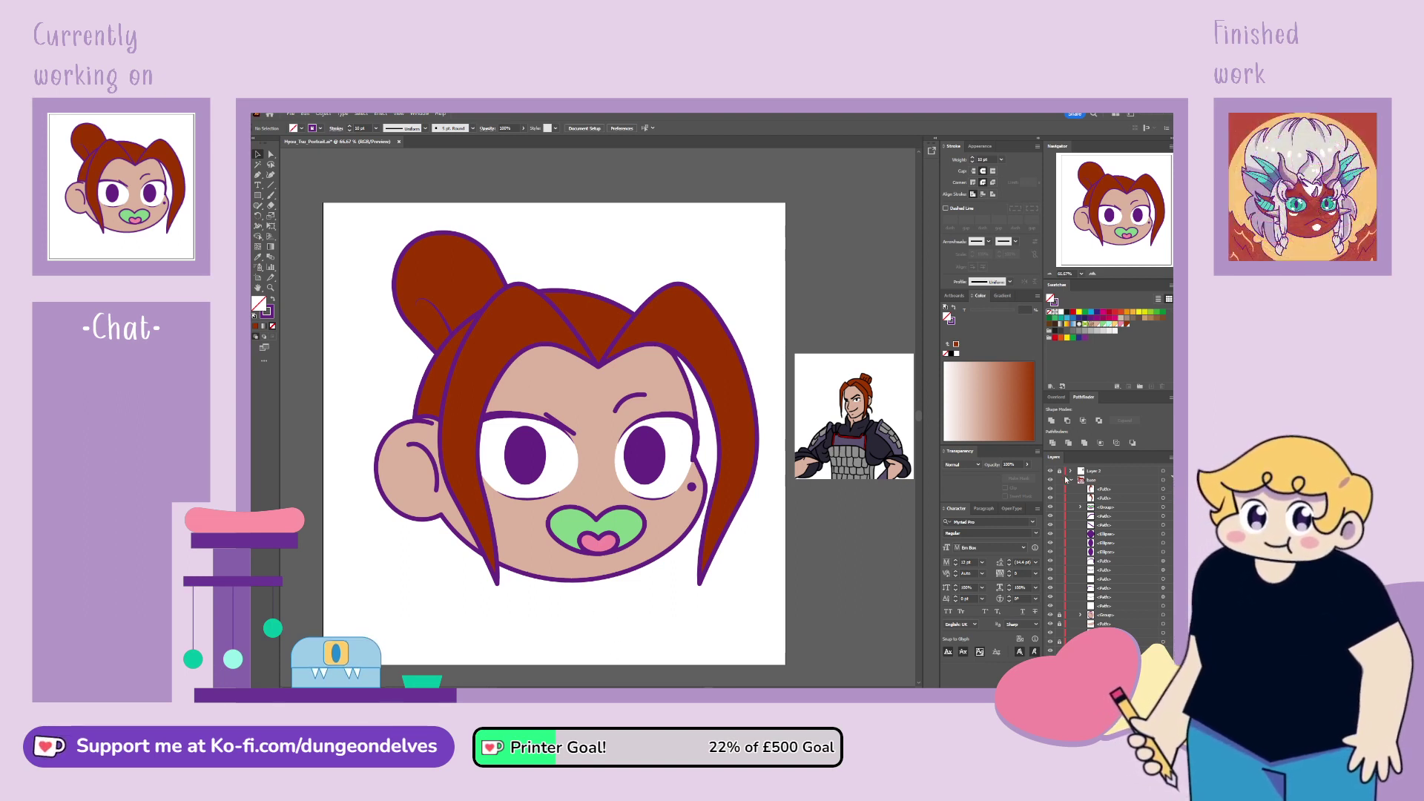
# Step: Place the reference picture just above the artboard, relock its layer and collapse the head base layer
pyautogui.moveTo(872, 385); pyautogui.dragTo(721, 170)
pyautogui.hotkey('ctrl', '-')
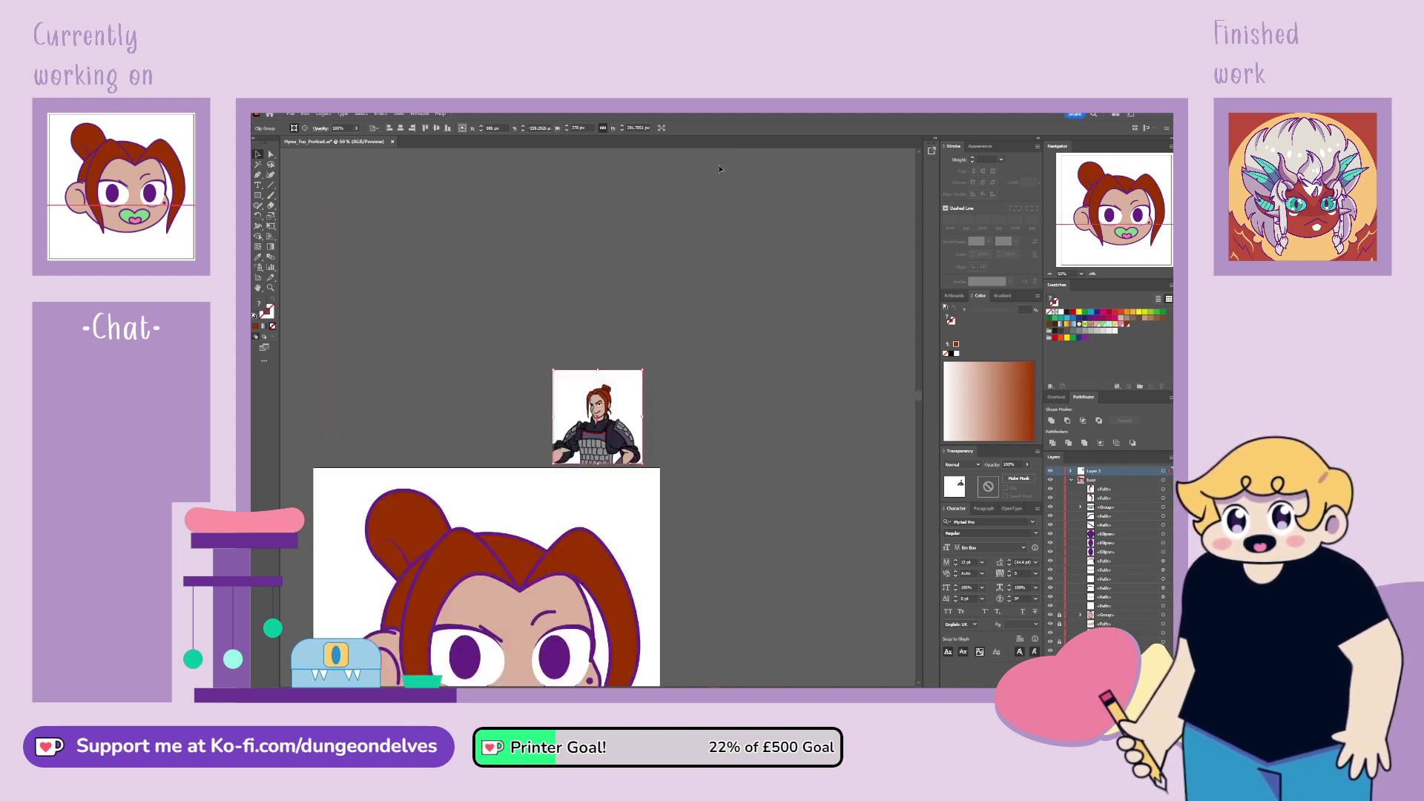
pyautogui.press('h')
pyautogui.moveTo(698, 567); pyautogui.dragTo(710, 398)
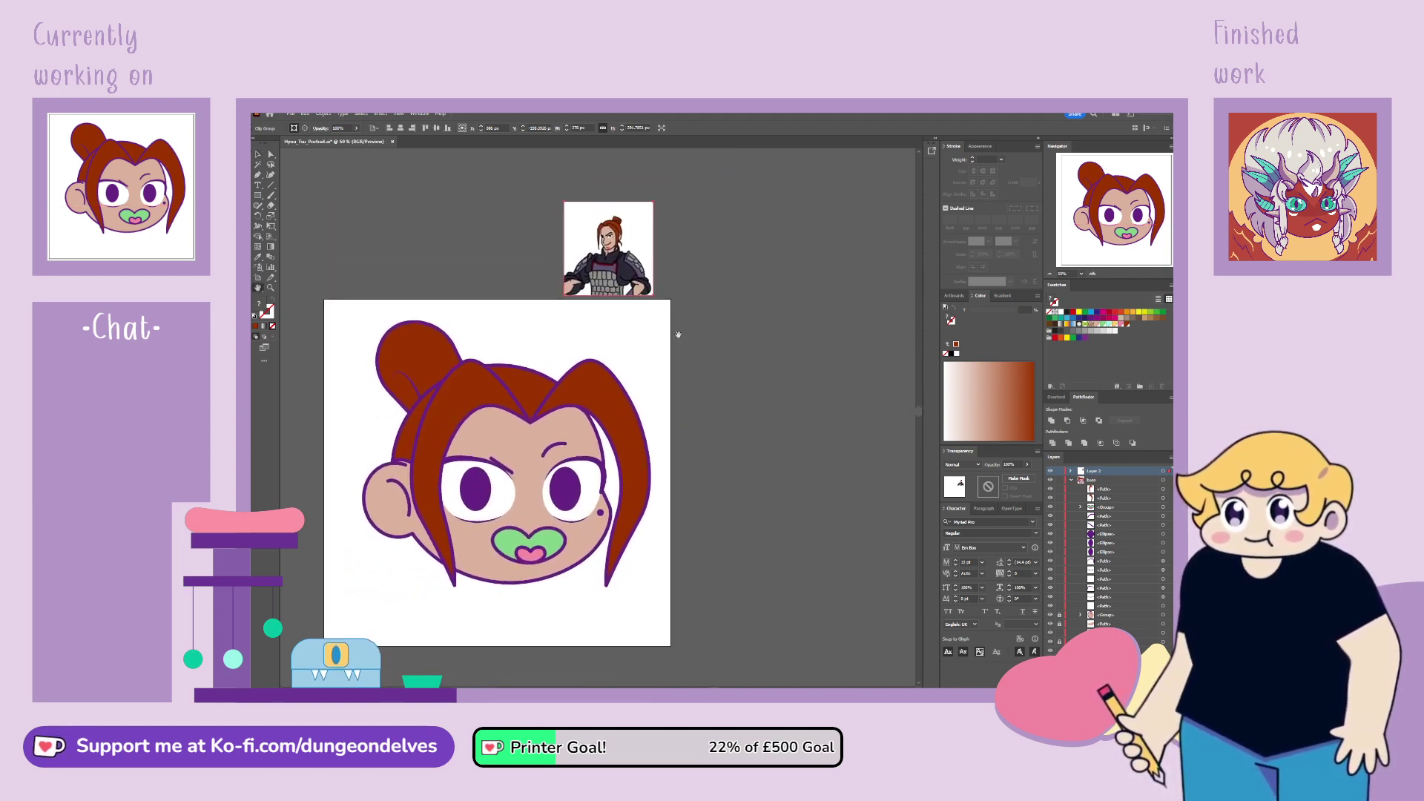
pyautogui.click(256, 156)
pyautogui.moveTo(610, 255); pyautogui.dragTo(600, 252)
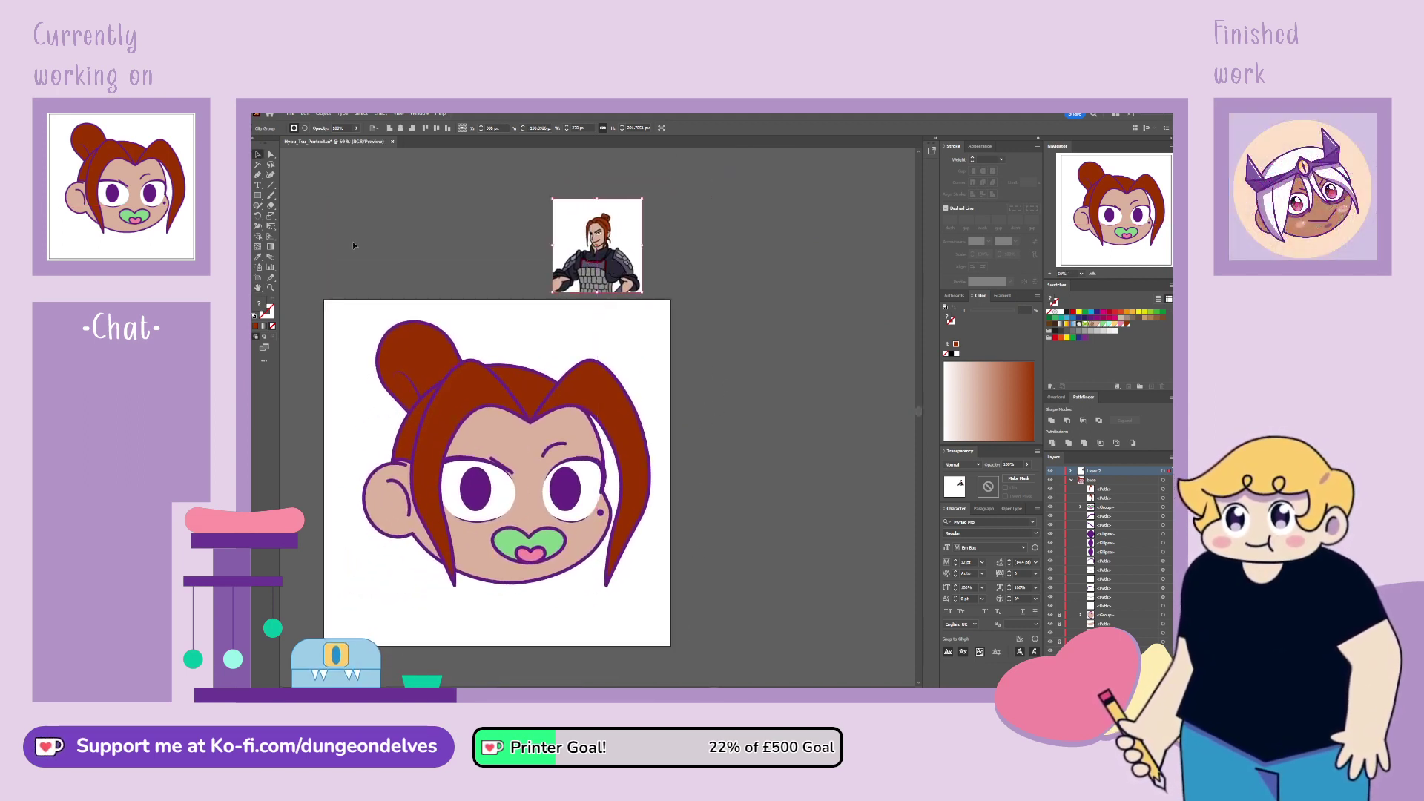
pyautogui.click(1071, 481)
pyautogui.hotkey('ctrl', 'shift', 'a')
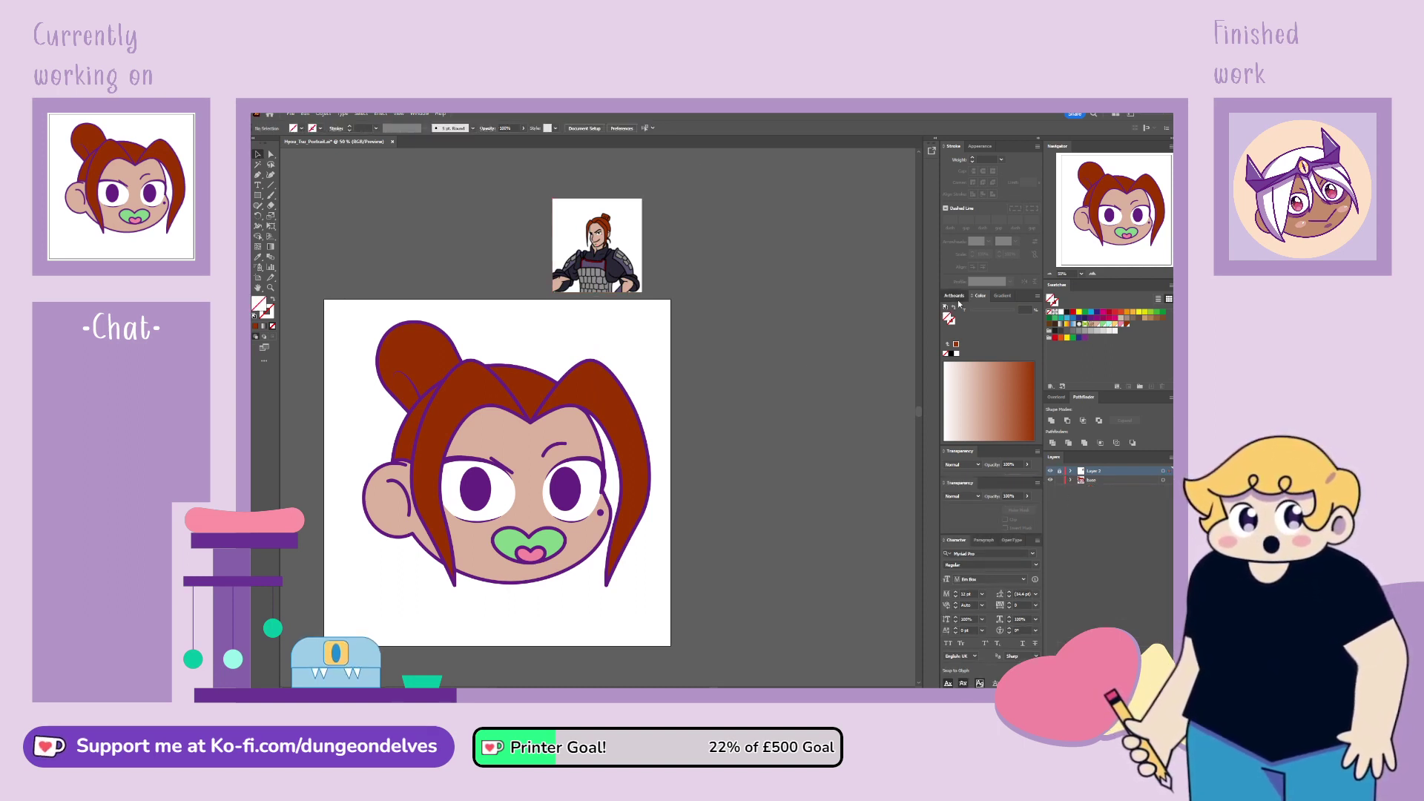
# Step: Try to duplicate the artboard together with its portrait artwork, and undo the duplication
pyautogui.click(955, 296)
pyautogui.hotkey('ctrl', '0')
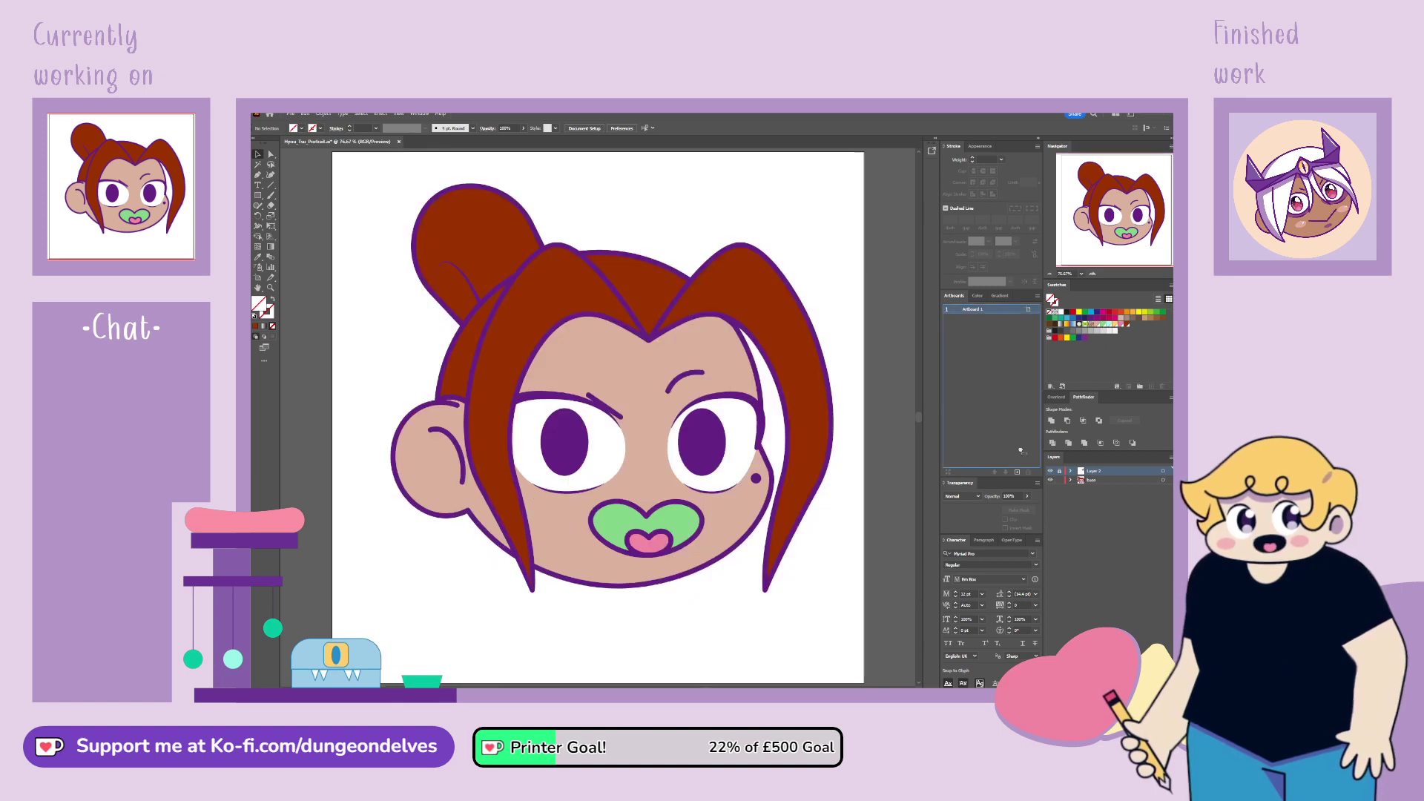
pyautogui.click(1017, 471)
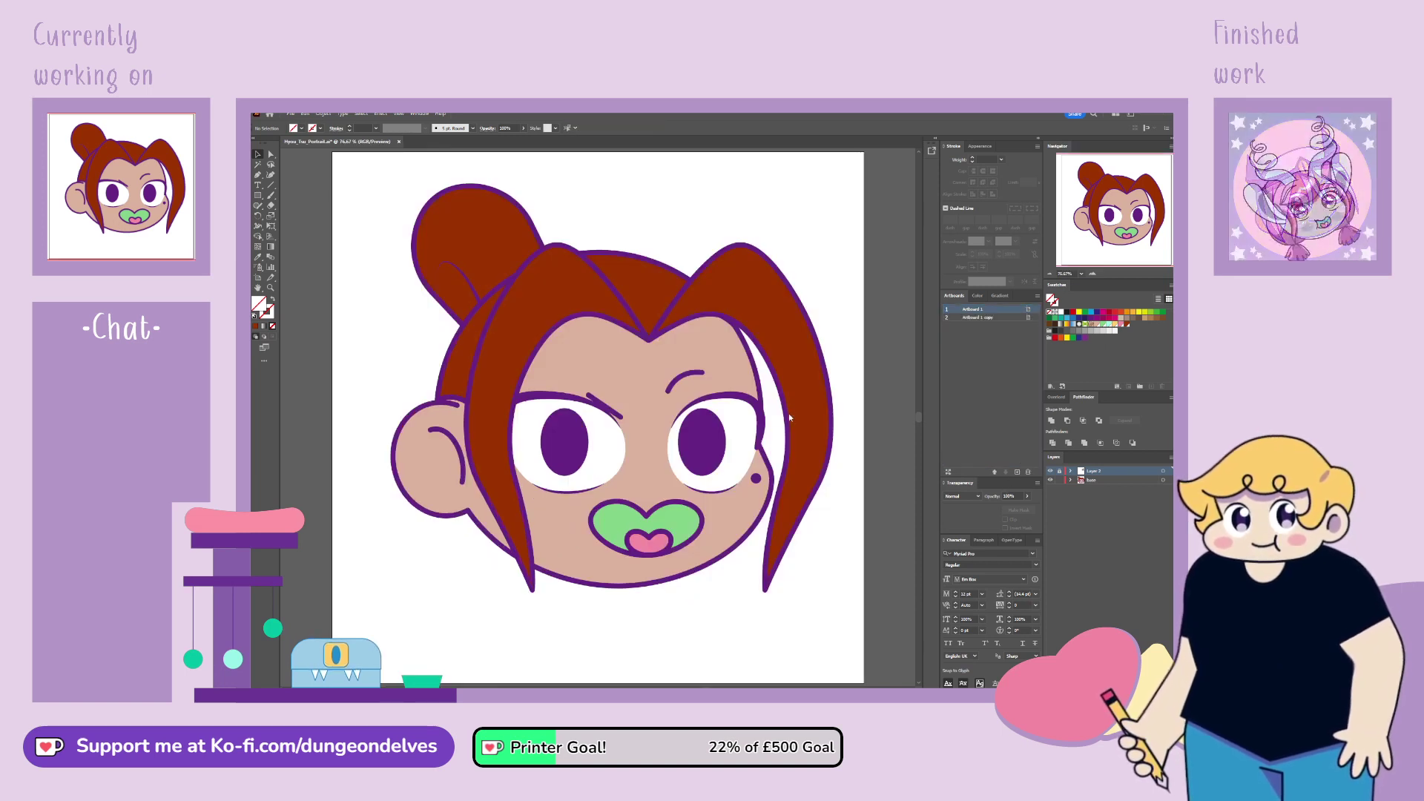
pyautogui.click(972, 318)
pyautogui.click(1071, 481)
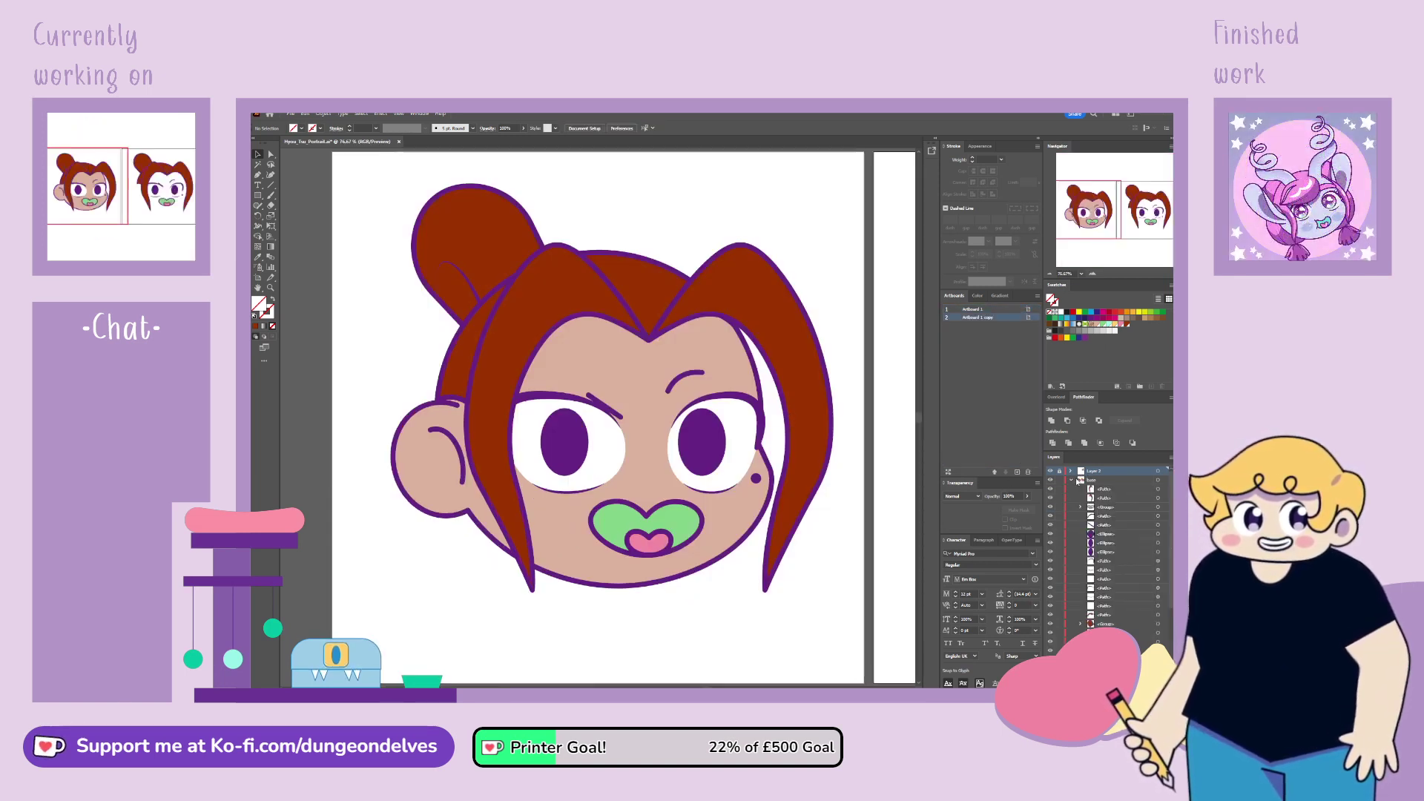
pyautogui.click(1071, 481)
pyautogui.hotkey('ctrl', '-')
pyautogui.hotkey('ctrl', '-')
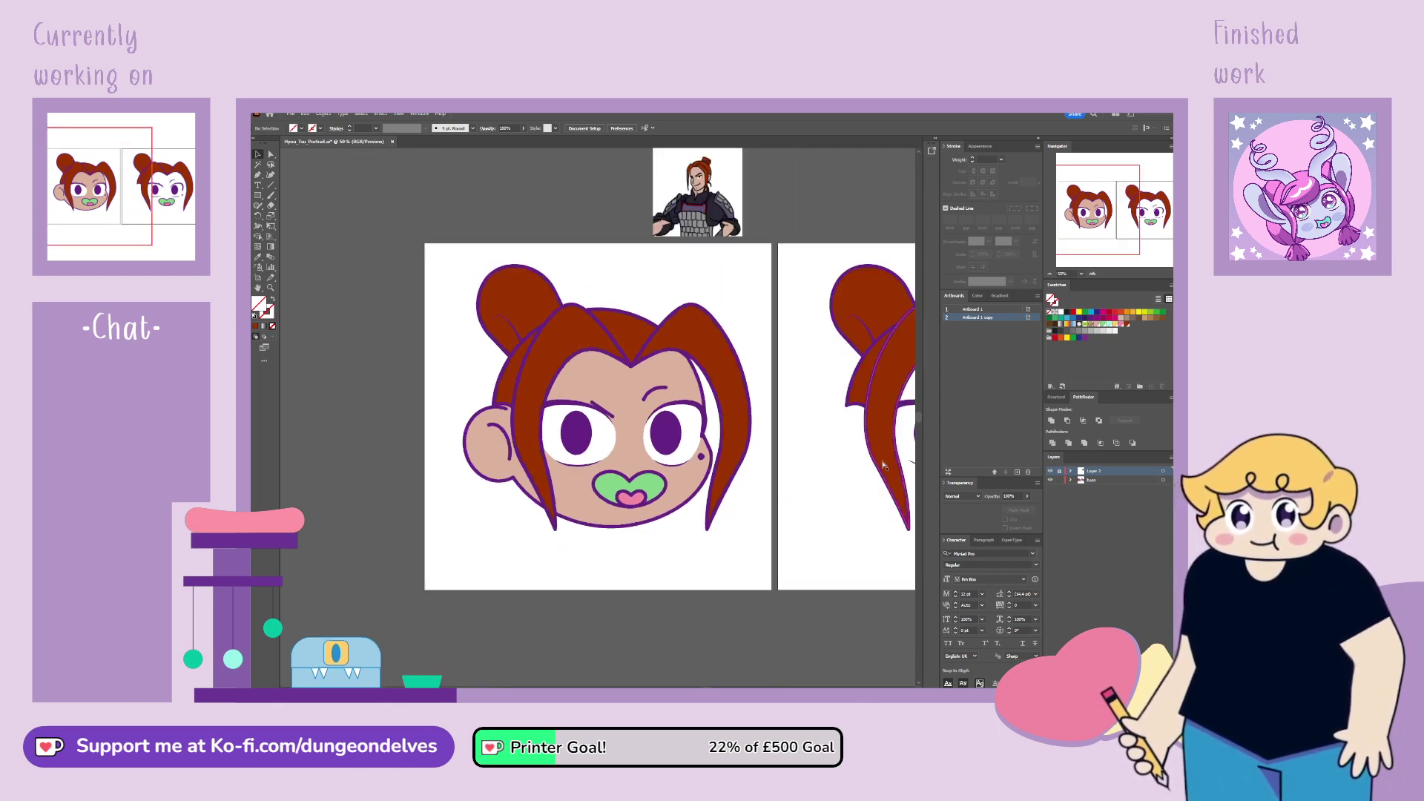
pyautogui.hotkey('ctrl', '-')
pyautogui.hotkey('ctrl', 'z')
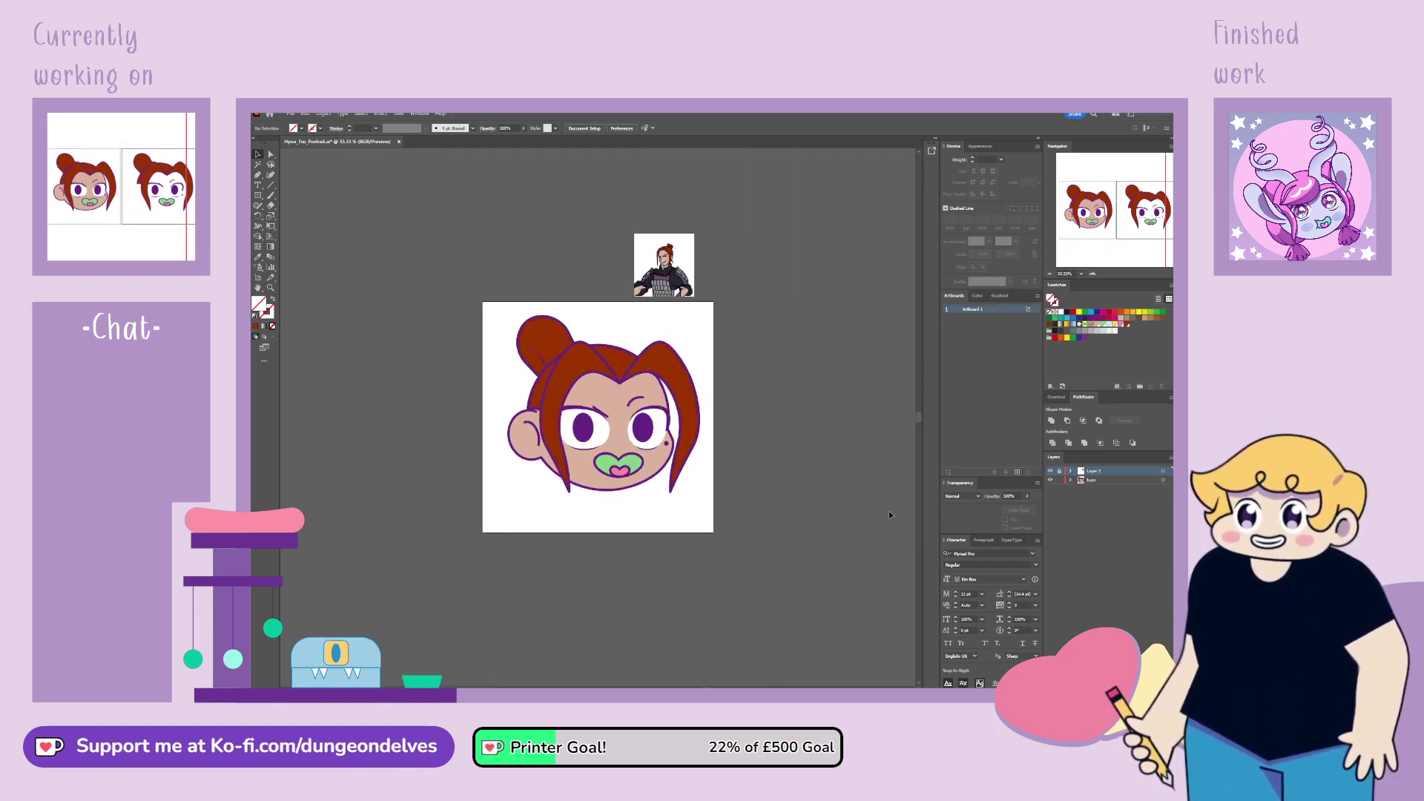
# Step: Expand the head base layer to check its locked objects, and collapse it again
pyautogui.click(1071, 480)
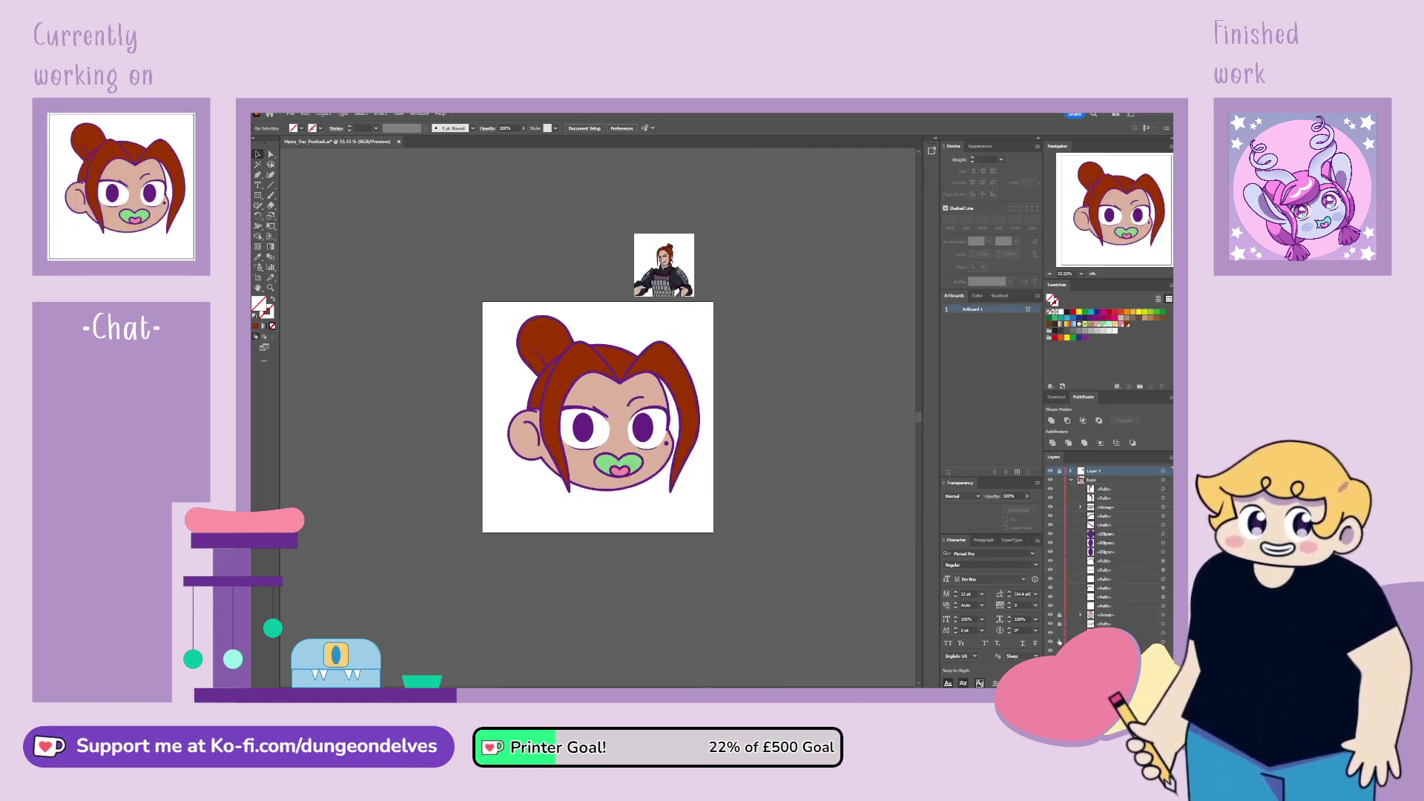
pyautogui.click(1071, 480)
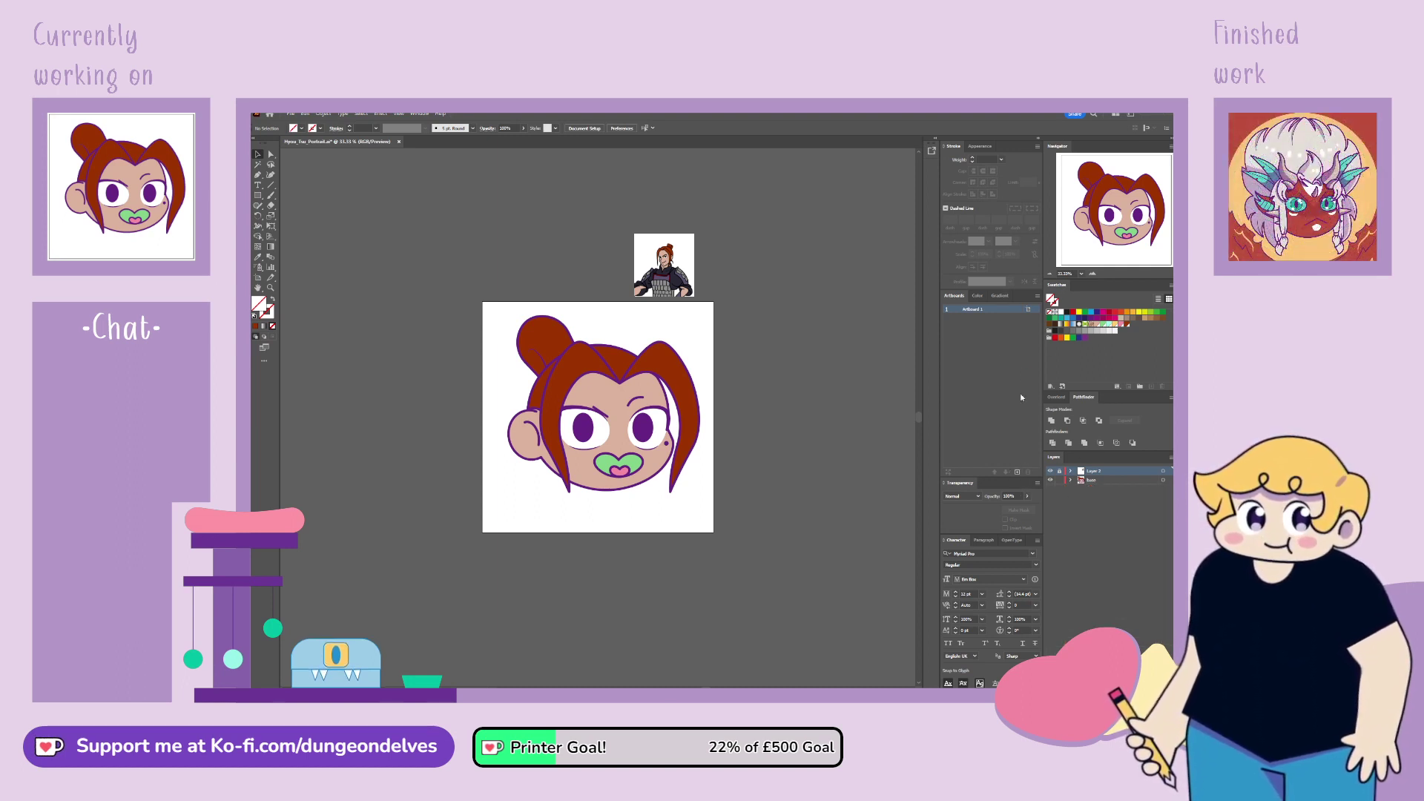
# Step: Duplicate the artboard together with its portrait artwork to get a second portrait beside the original
pyautogui.moveTo(994, 309); pyautogui.dragTo(1017, 472)
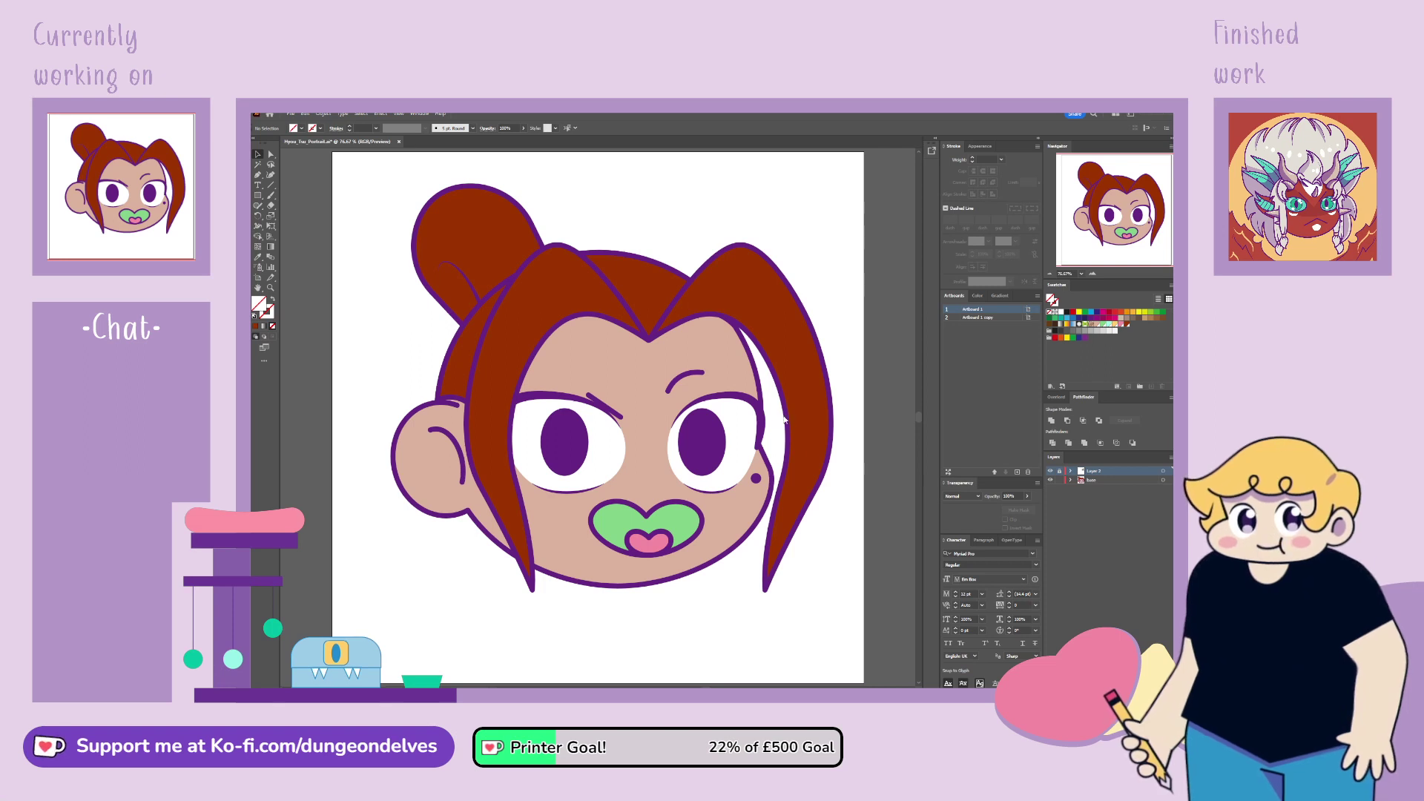
pyautogui.hotkey('ctrl', 'z')
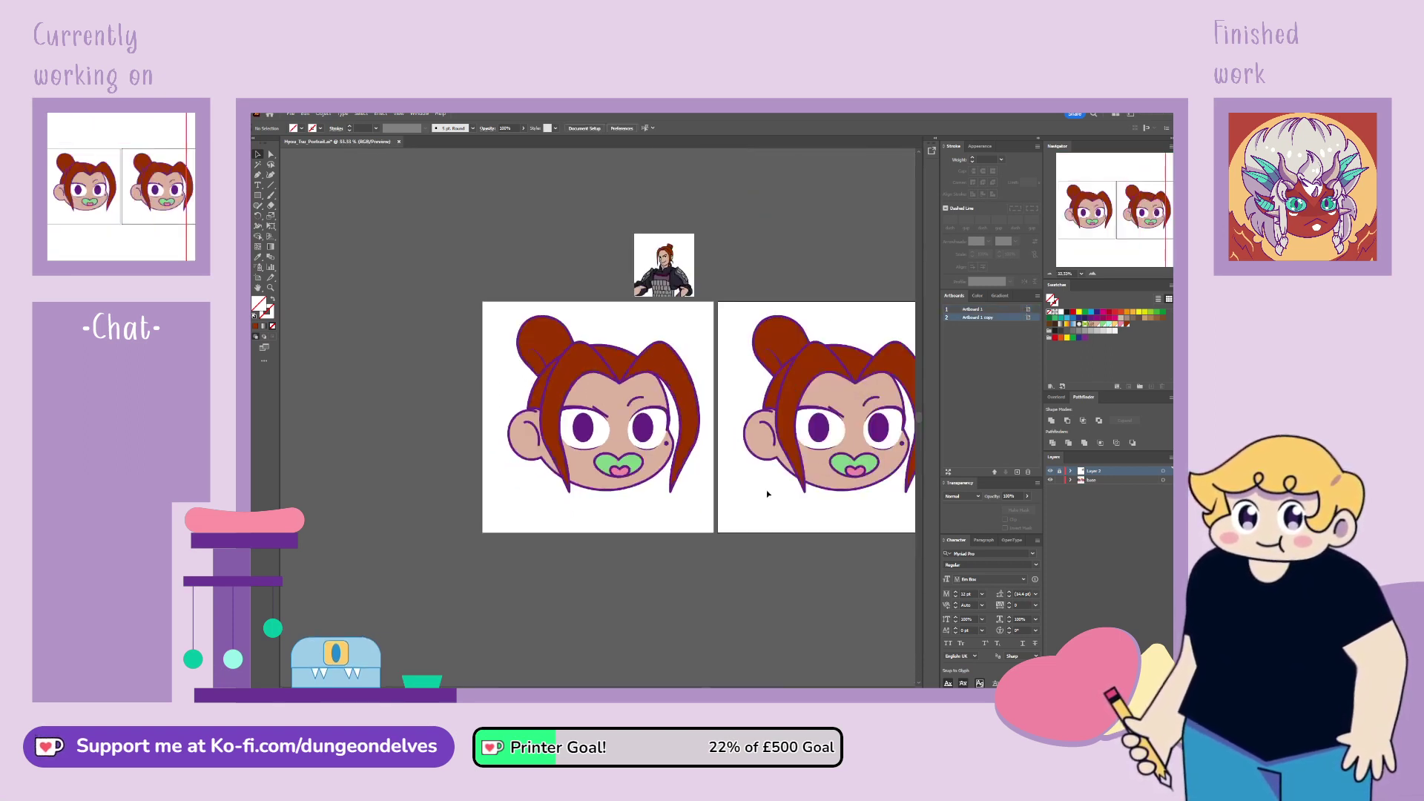
pyautogui.press('space')
pyautogui.moveTo(800, 527); pyautogui.dragTo(764, 530)
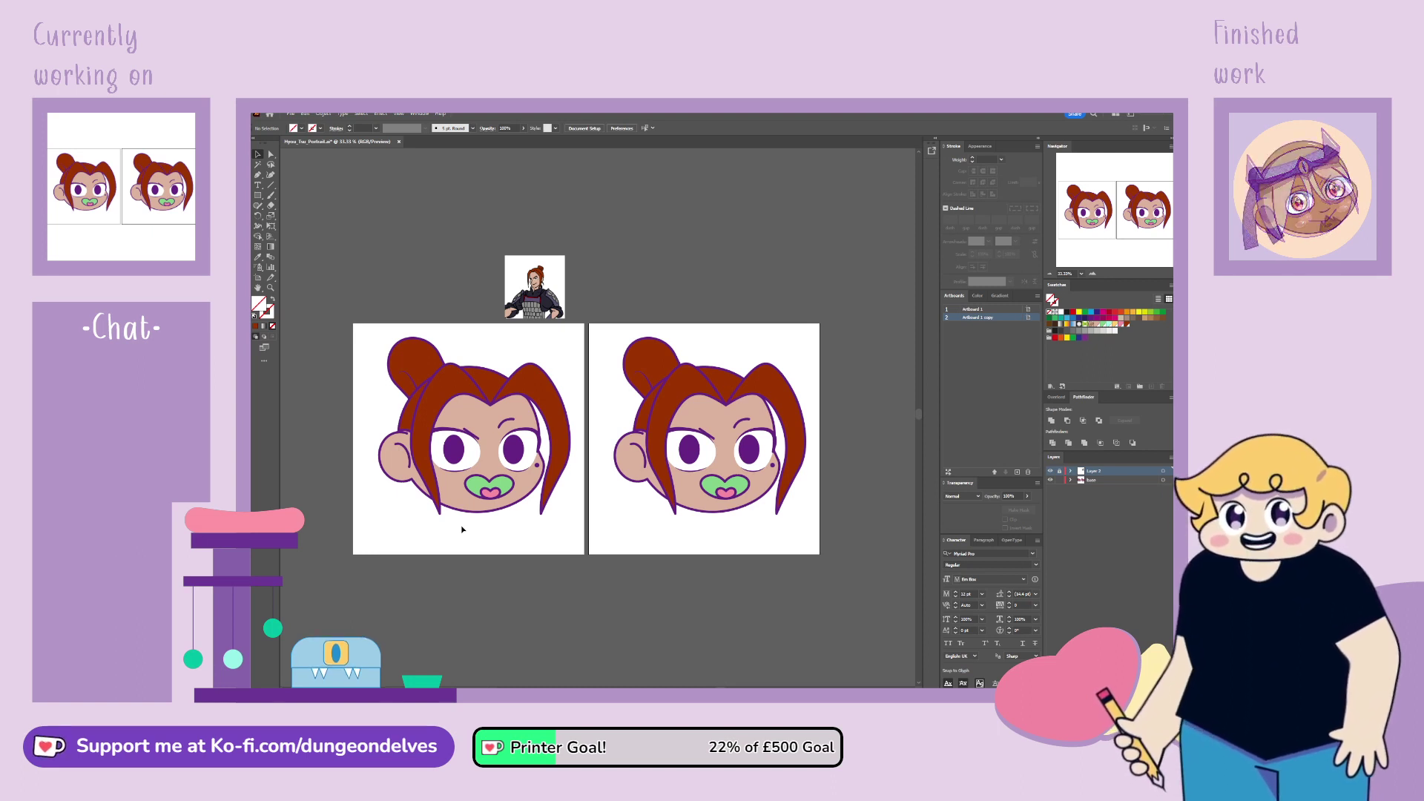
# Step: Flip the whole portrait on the duplicate artboard horizontally so that it faces the opposite way
pyautogui.click(378, 360)
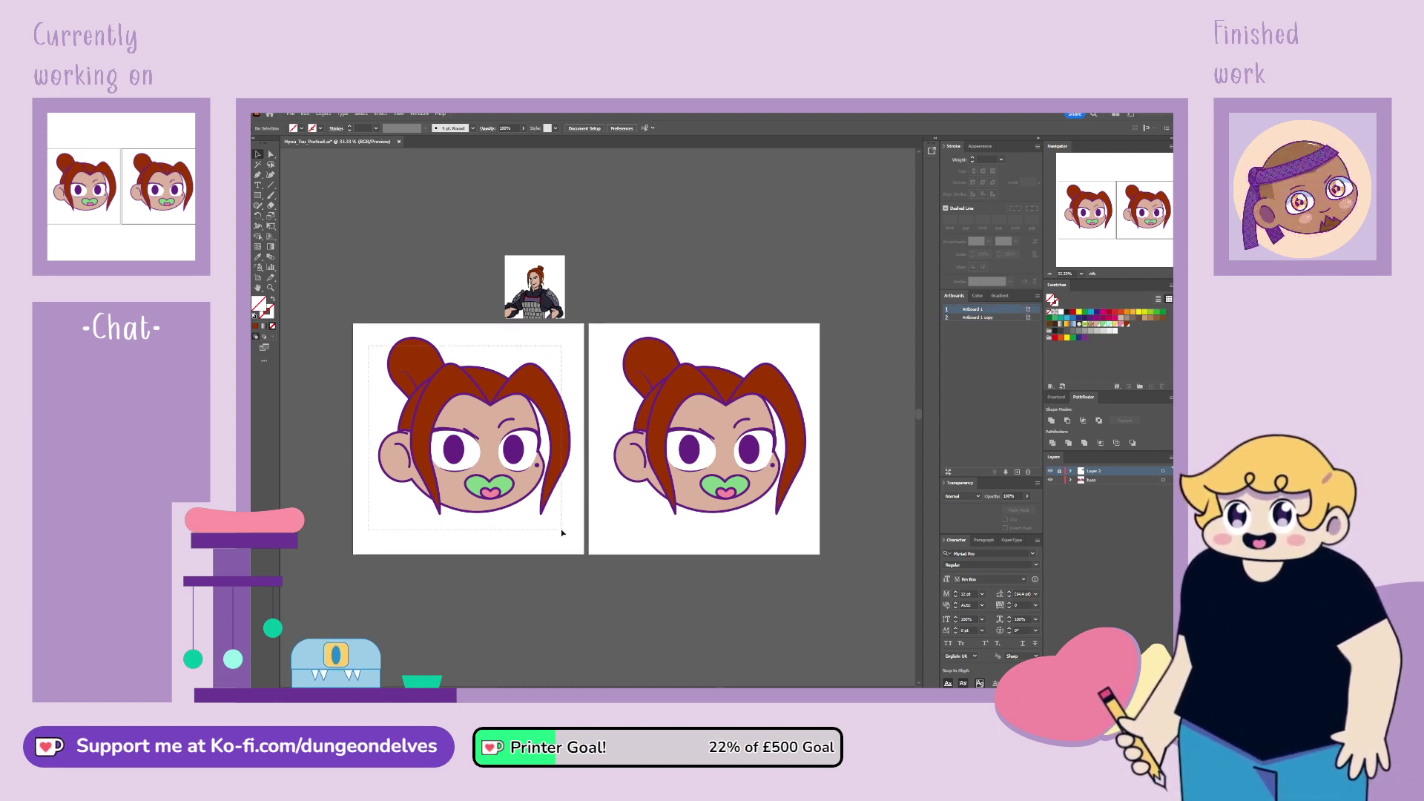
pyautogui.moveTo(561, 530); pyautogui.dragTo(569, 538)
pyautogui.click(661, 570)
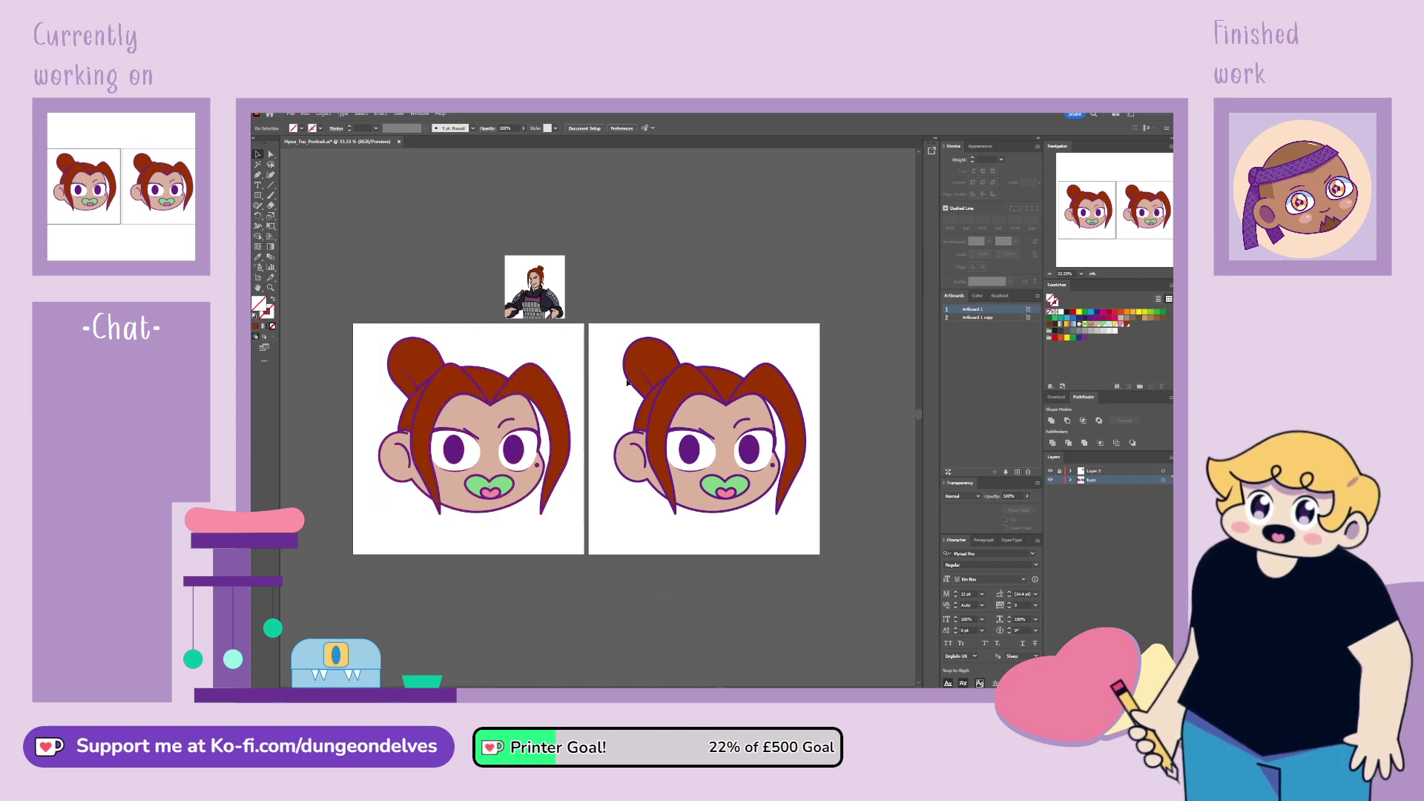
pyautogui.moveTo(611, 350); pyautogui.dragTo(834, 552)
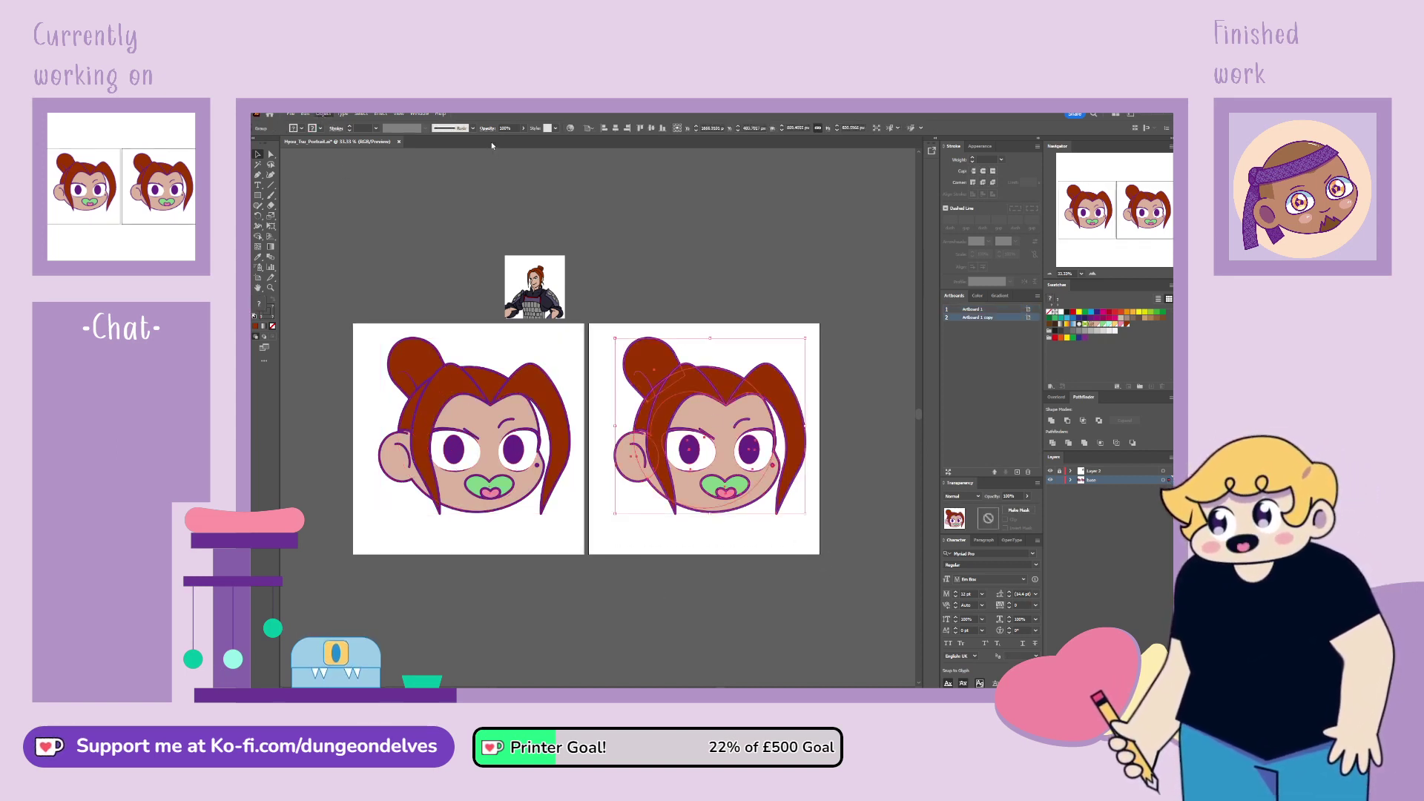
pyautogui.click(472, 156)
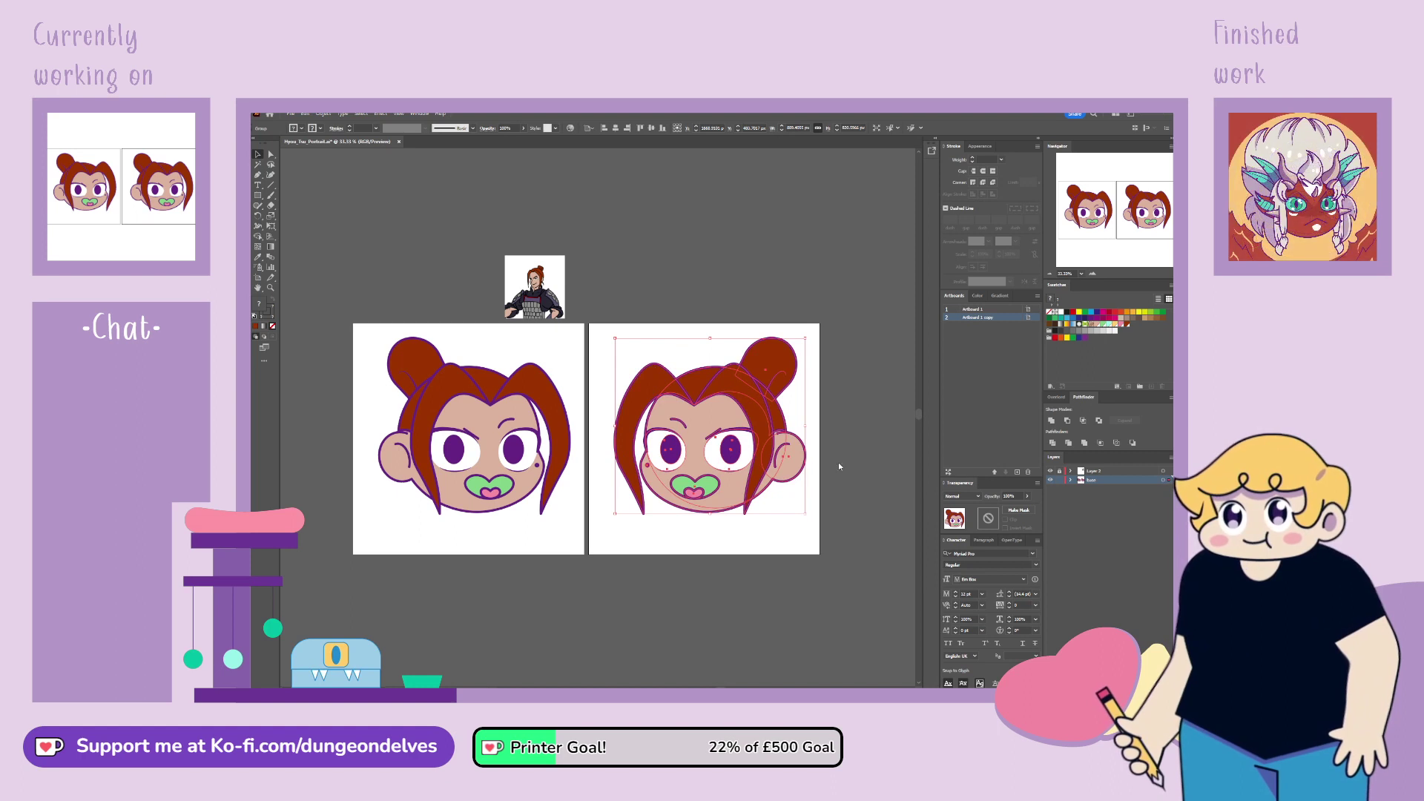
pyautogui.click(770, 572)
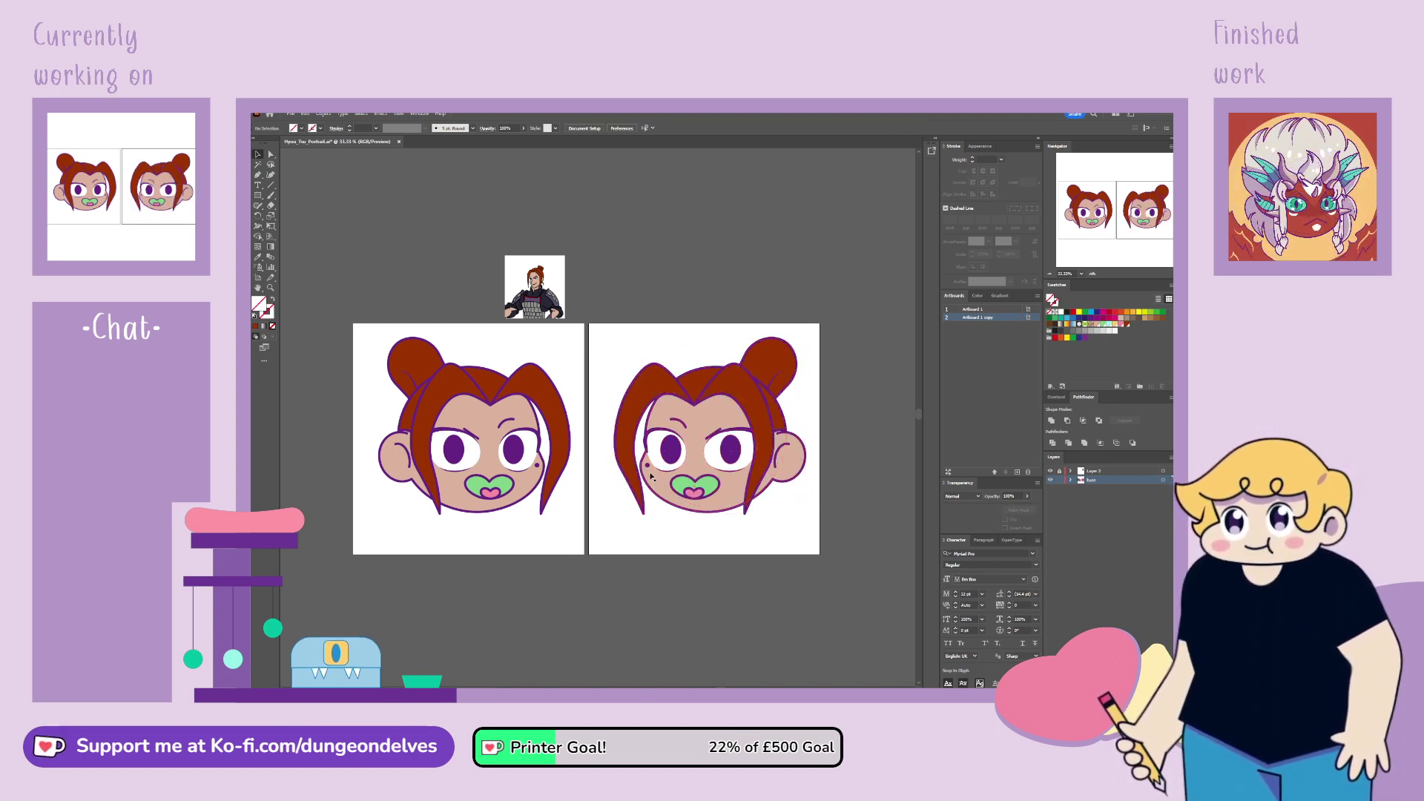
# Step: Isolate the face group of the mirrored portrait and move the mole to beneath the eye nearest the ear
pyautogui.click(627, 388)
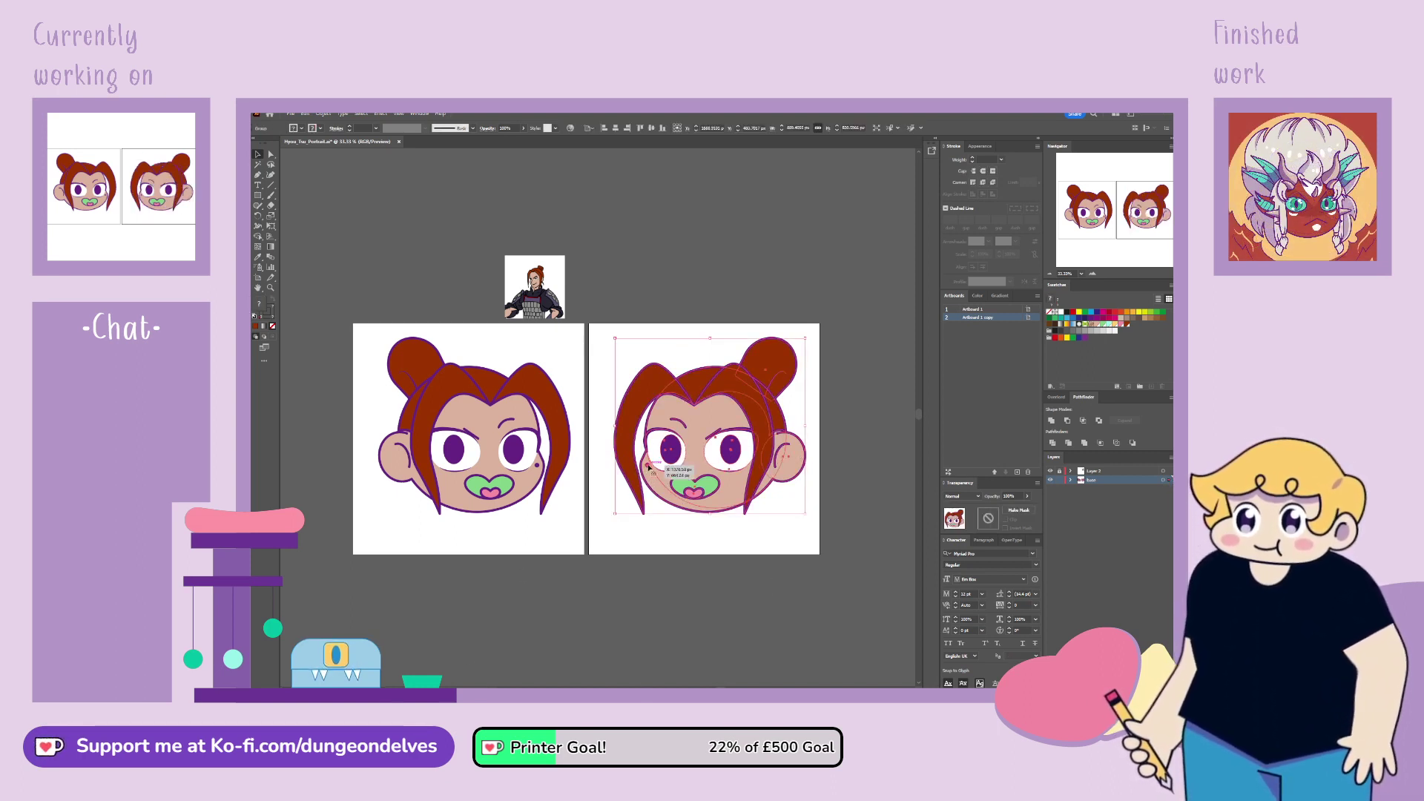
pyautogui.doubleClick(657, 489)
pyautogui.hotkey('ctrl', '+')
pyautogui.hotkey('ctrl', '+')
pyautogui.hotkey('ctrl', '+')
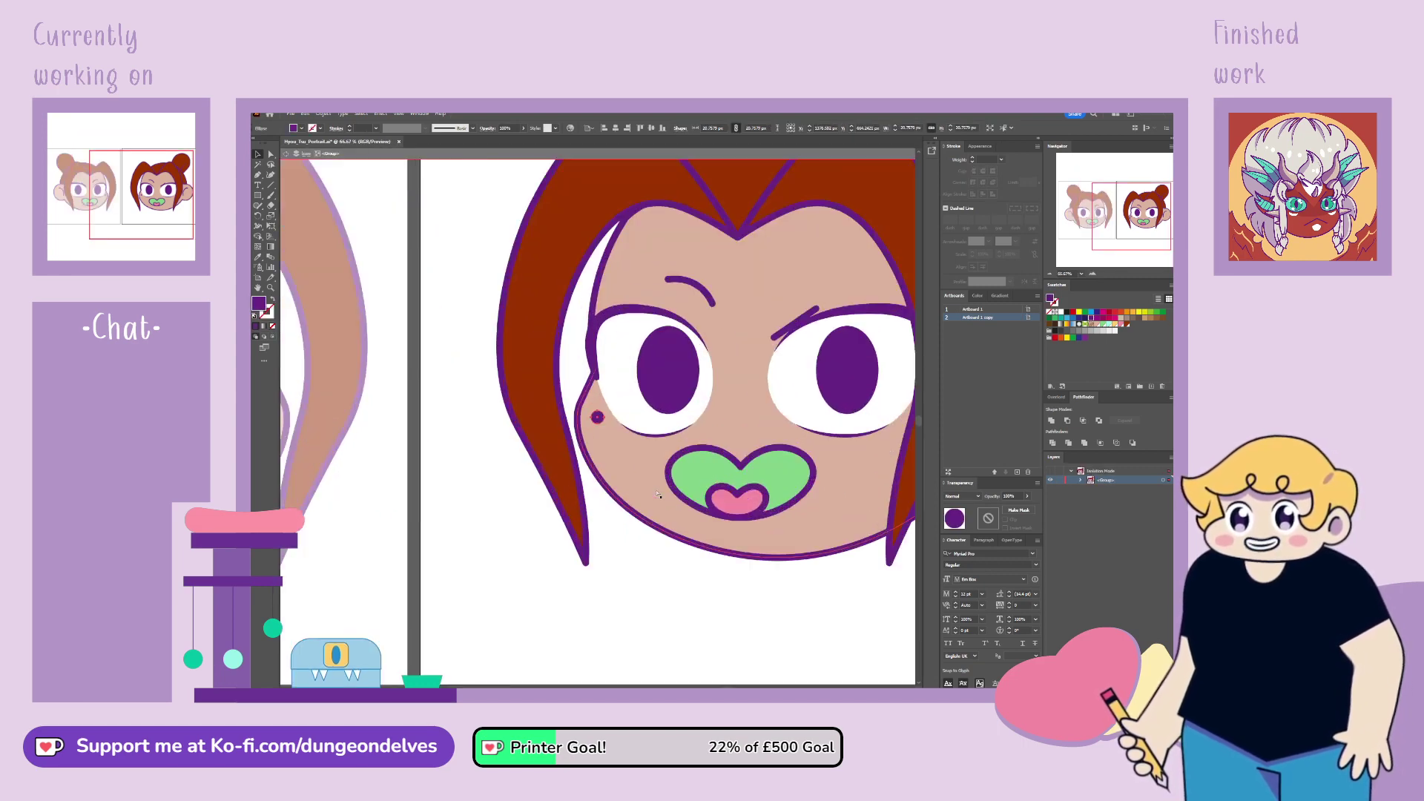
pyautogui.press('space')
pyautogui.moveTo(818, 514); pyautogui.dragTo(674, 532)
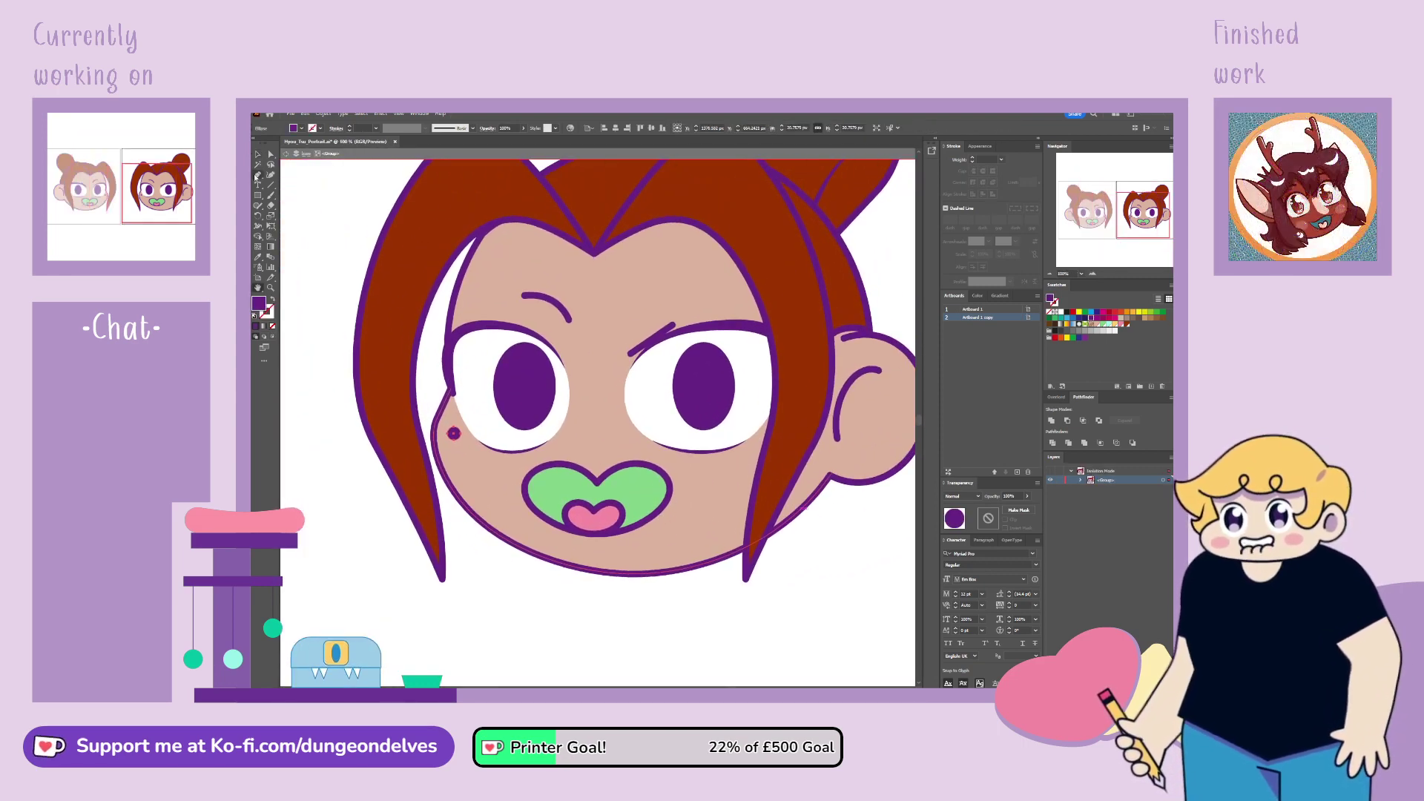
pyautogui.moveTo(457, 436); pyautogui.dragTo(751, 457)
pyautogui.hotkey('ctrl', 'shift', 'a')
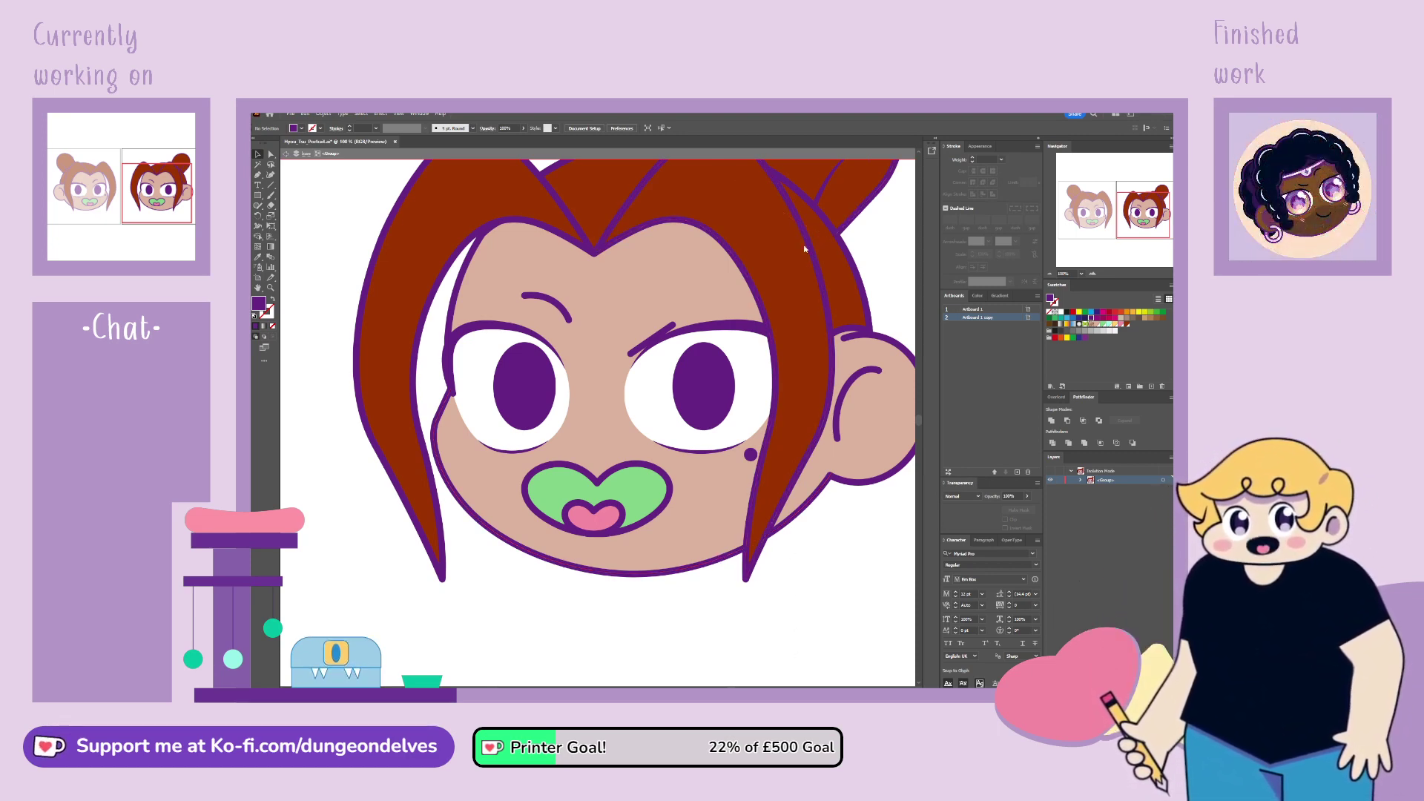
pyautogui.click(750, 451)
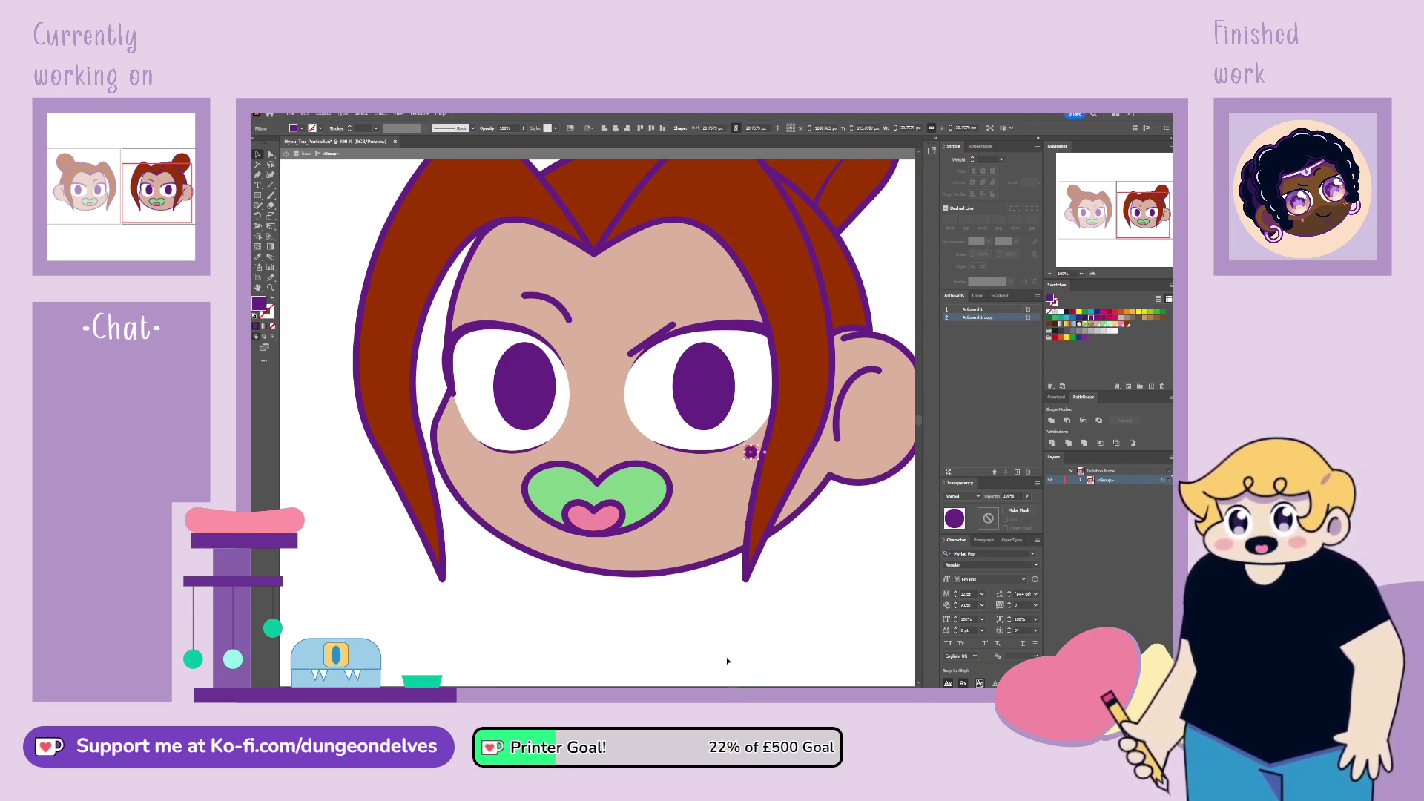
pyautogui.click(705, 618)
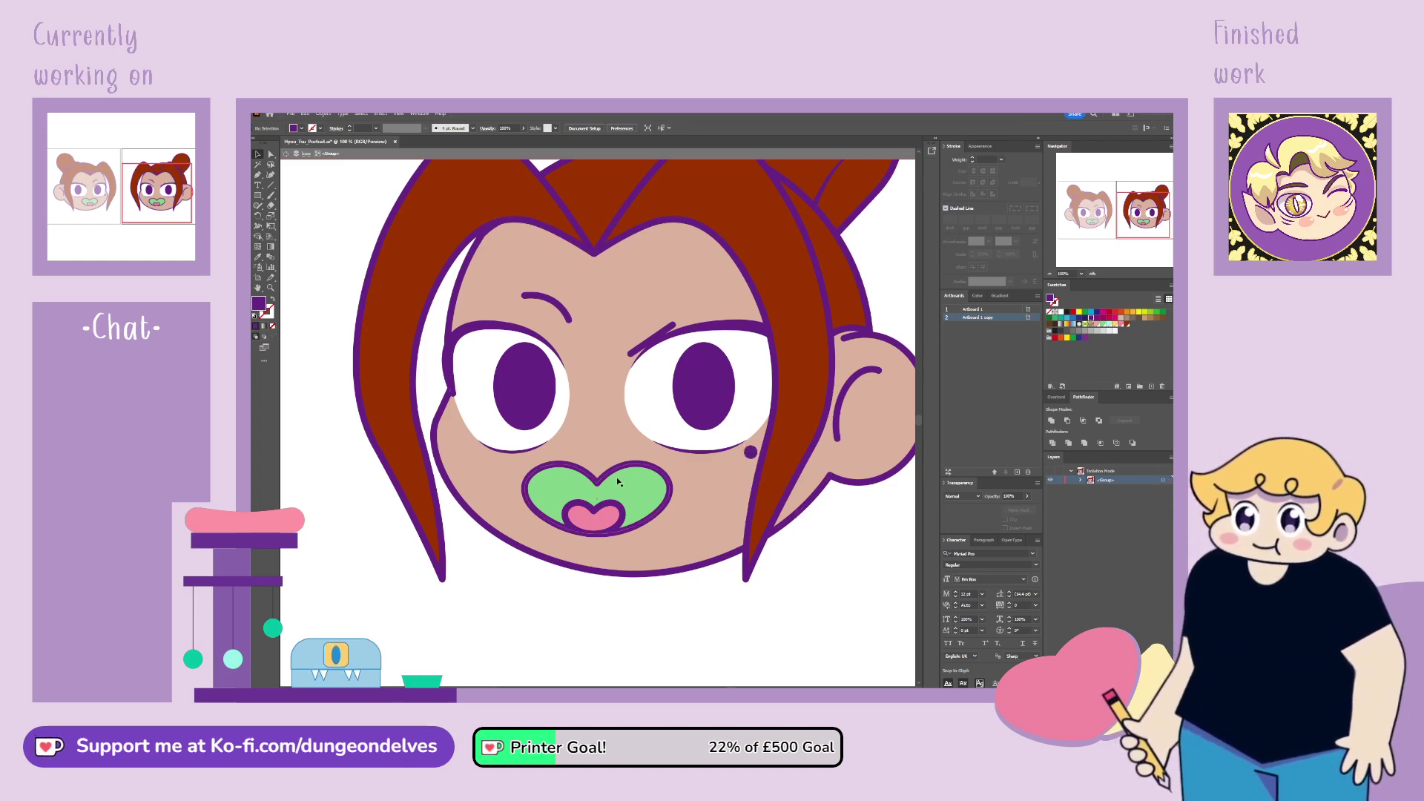
# Step: Delete the green-and-pink mouth and both eyebrows from the mirrored face
pyautogui.click(615, 520)
pyautogui.press('Delete')
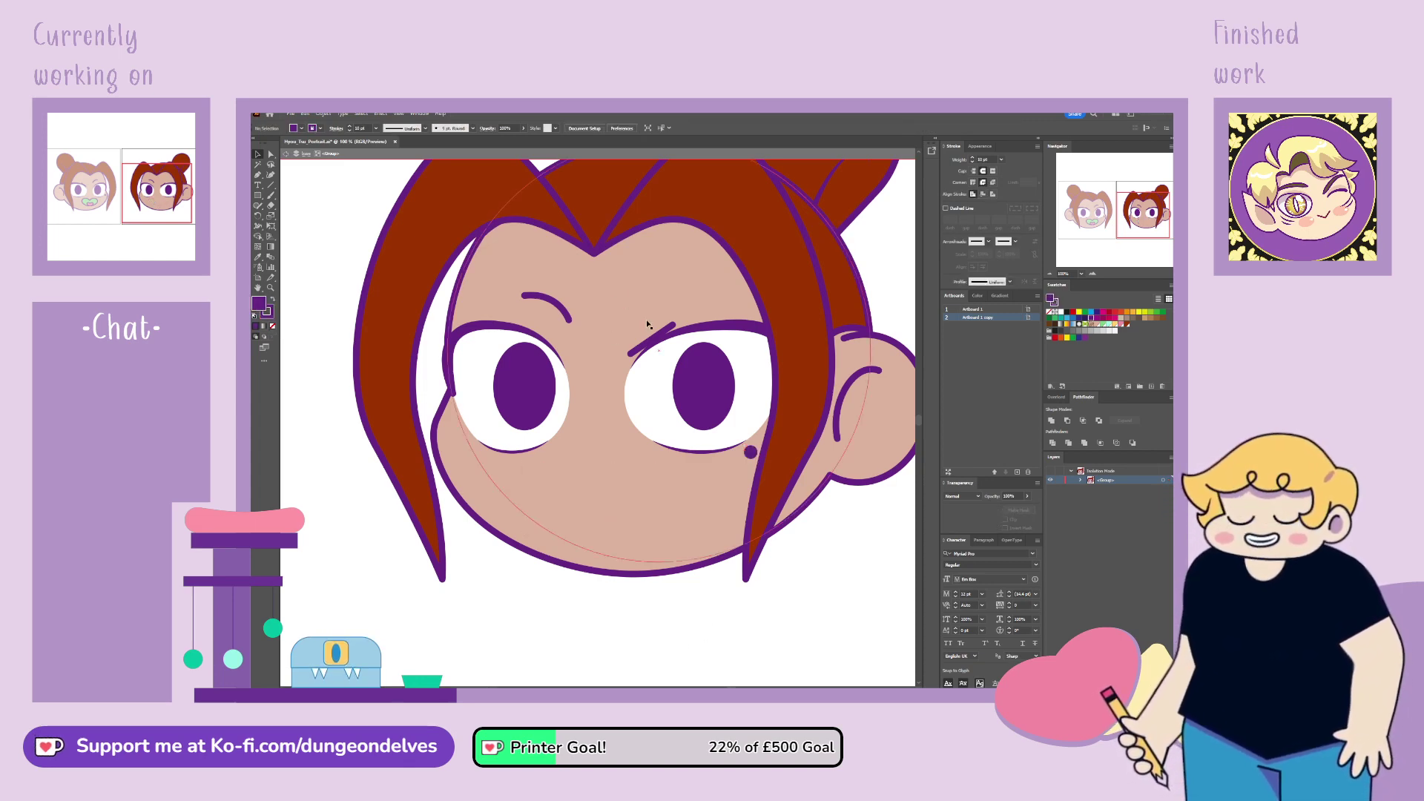
pyautogui.click(653, 337)
pyautogui.press('Delete')
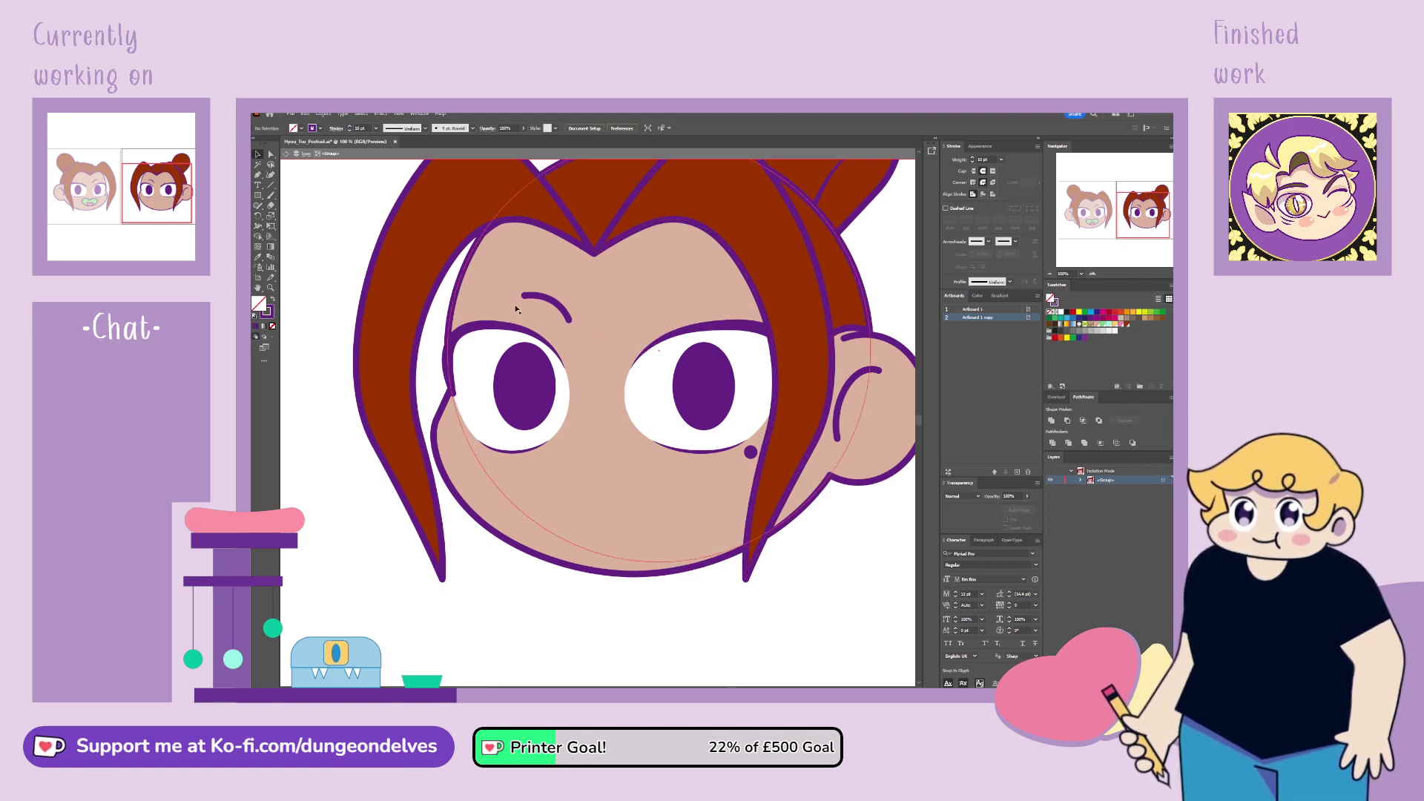
pyautogui.click(568, 315)
pyautogui.press('Delete')
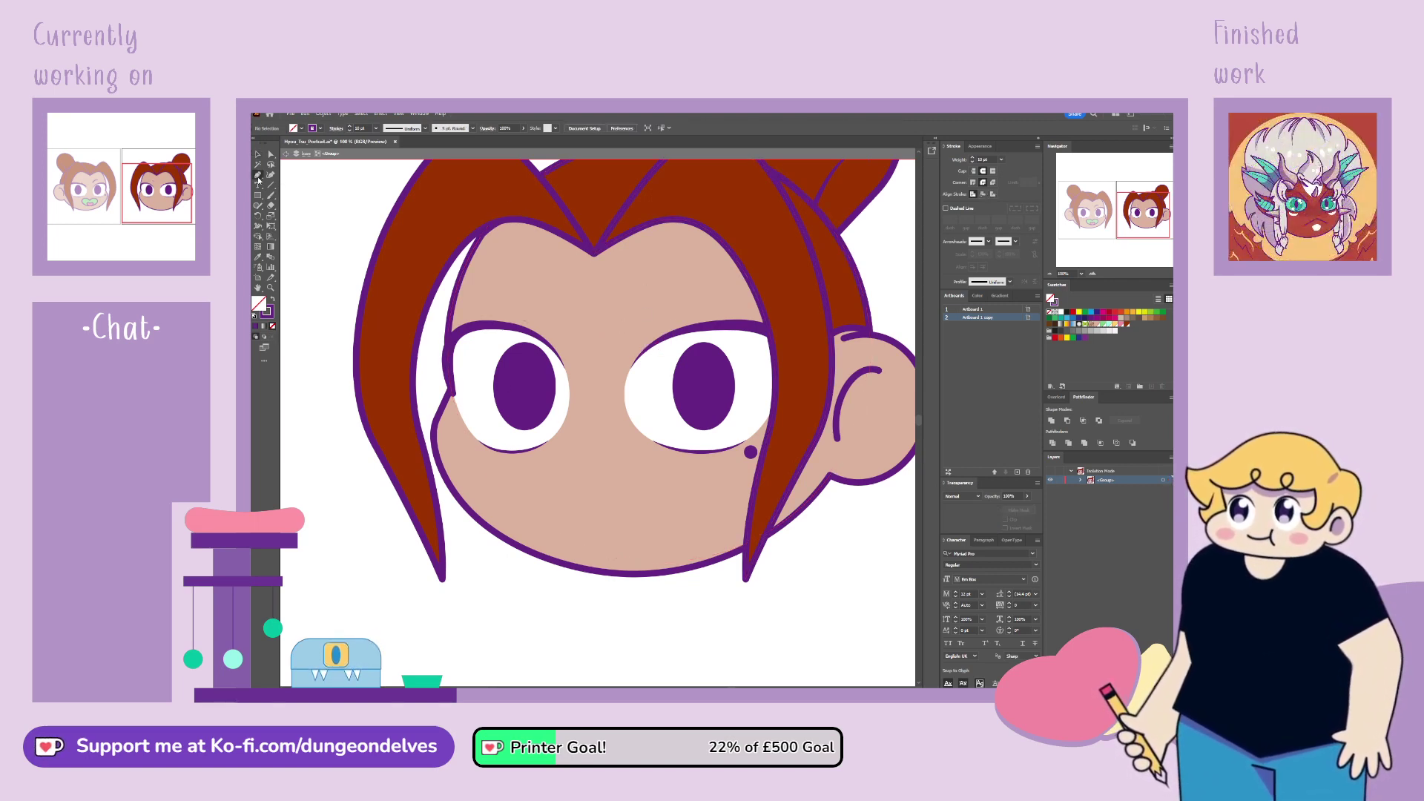
# Step: Draw a short arched eyebrow with the Pen tool above the eye nearest the ear, and refine its curve
pyautogui.click(259, 176)
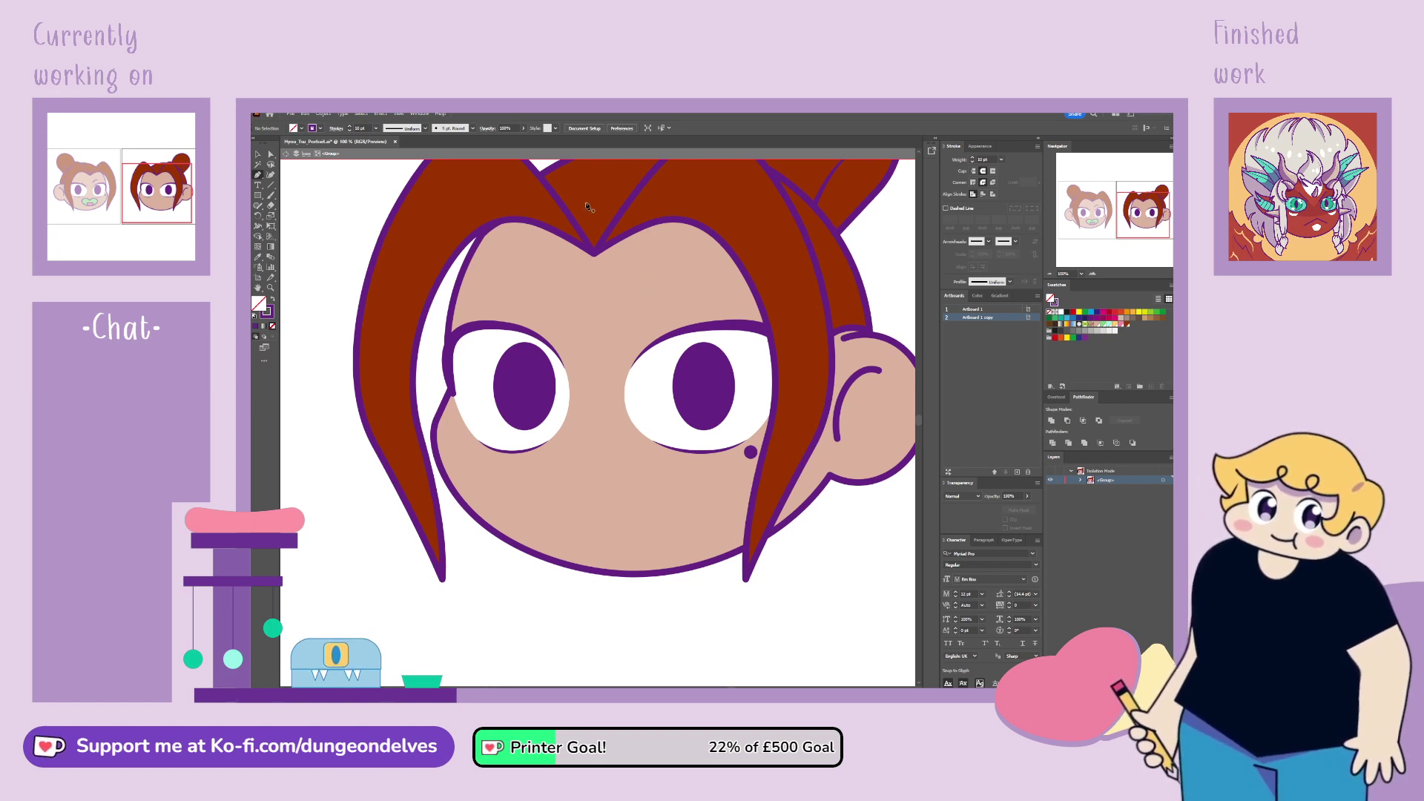
pyautogui.click(642, 320)
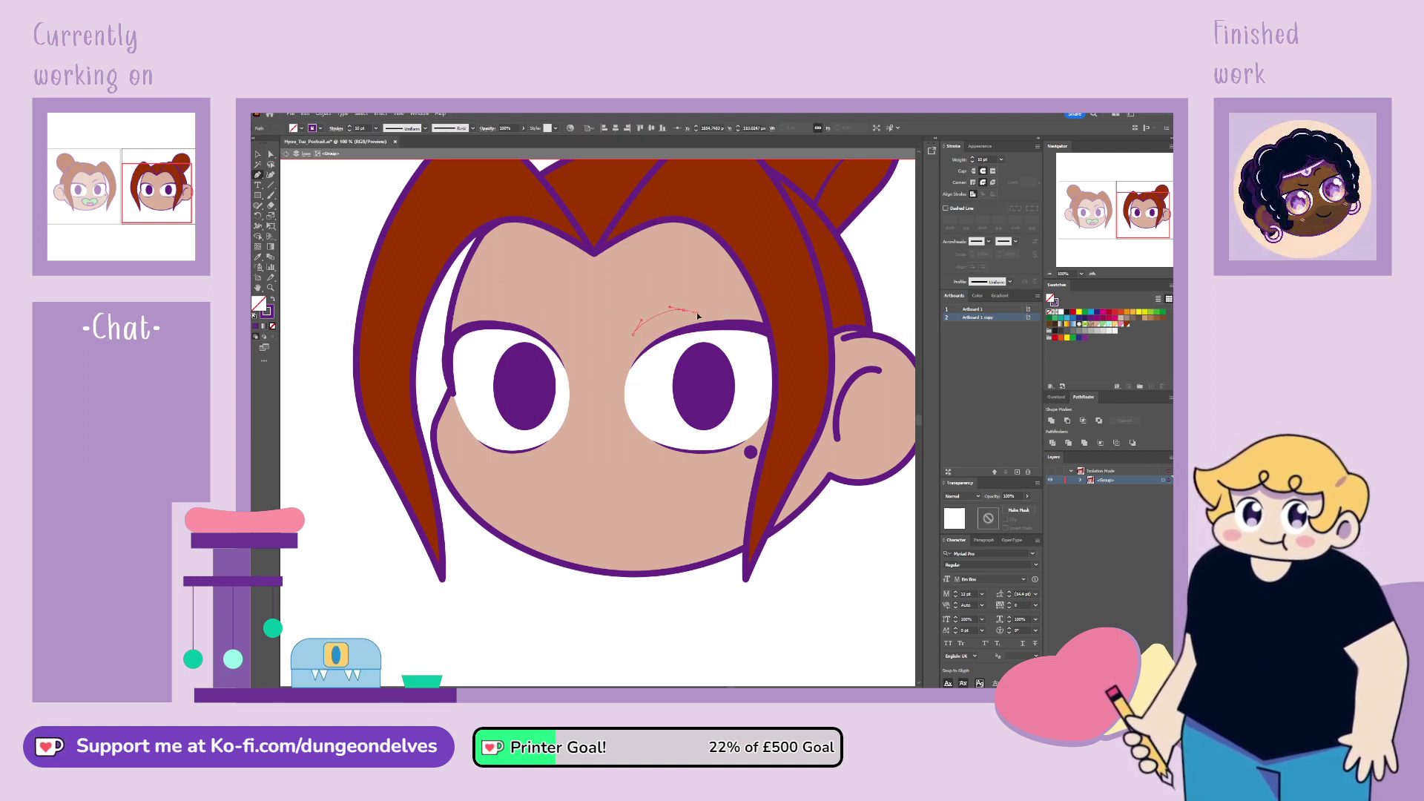
pyautogui.click(271, 154)
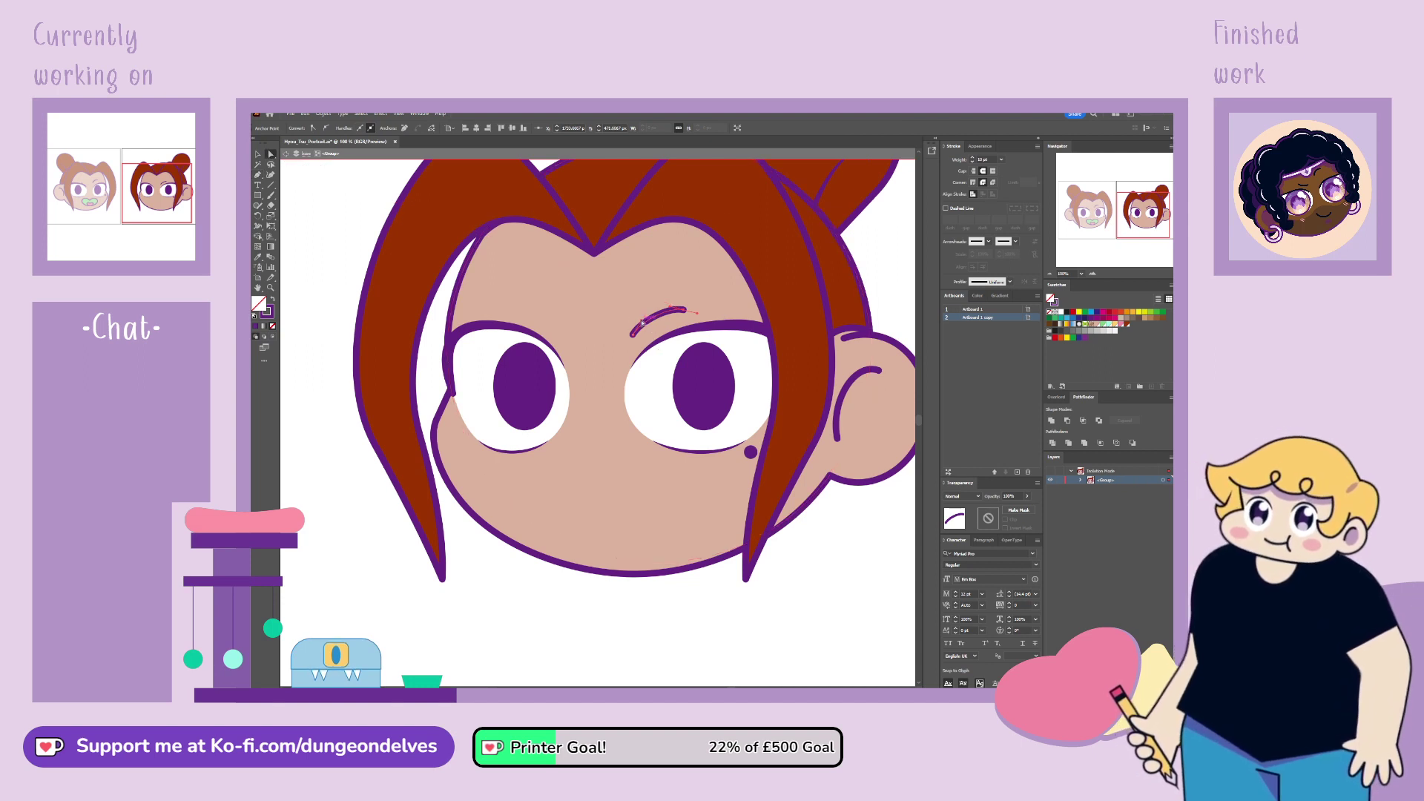
pyautogui.click(641, 321)
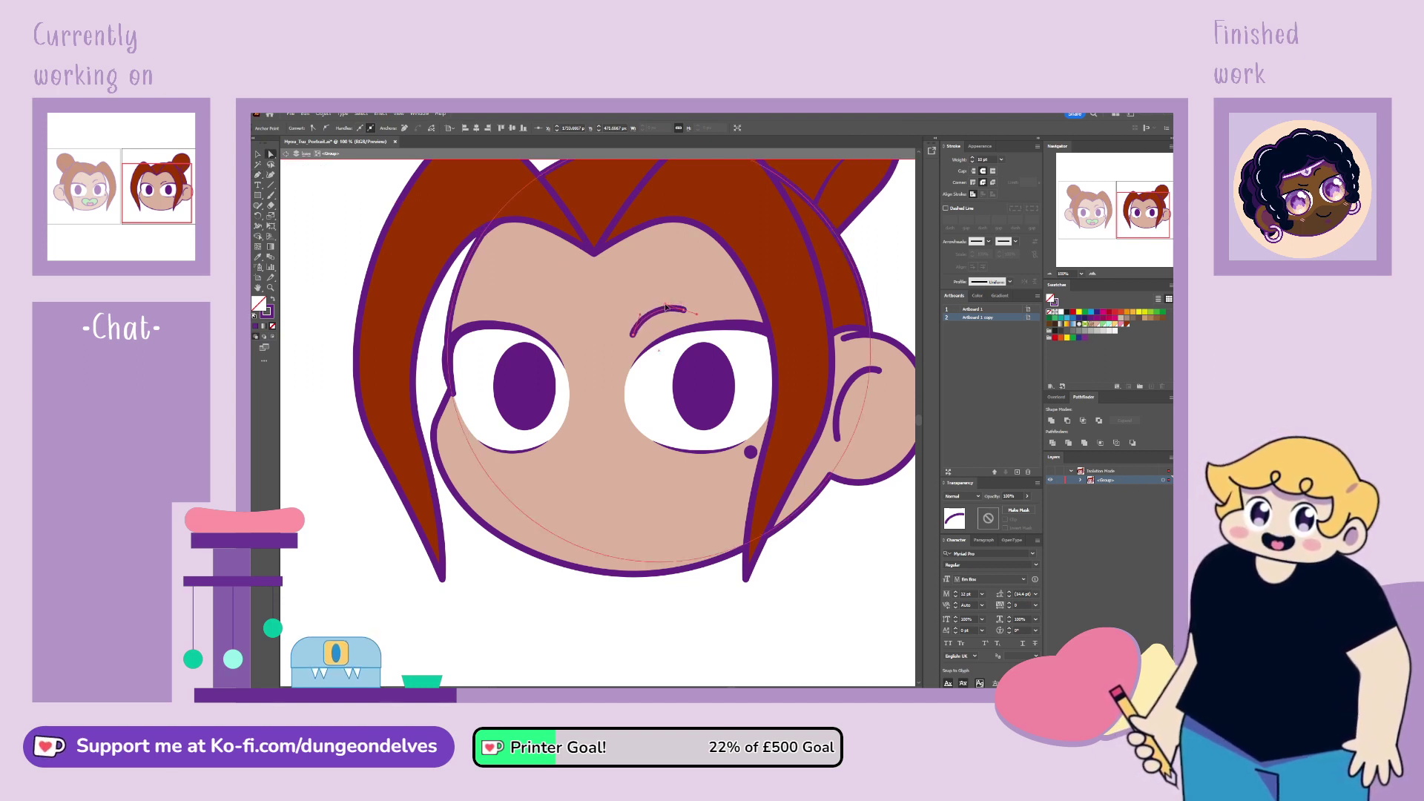
pyautogui.click(488, 605)
# Step: Make a horizontally mirrored copy of the new eyebrow and place it above the other eye
pyautogui.click(650, 315)
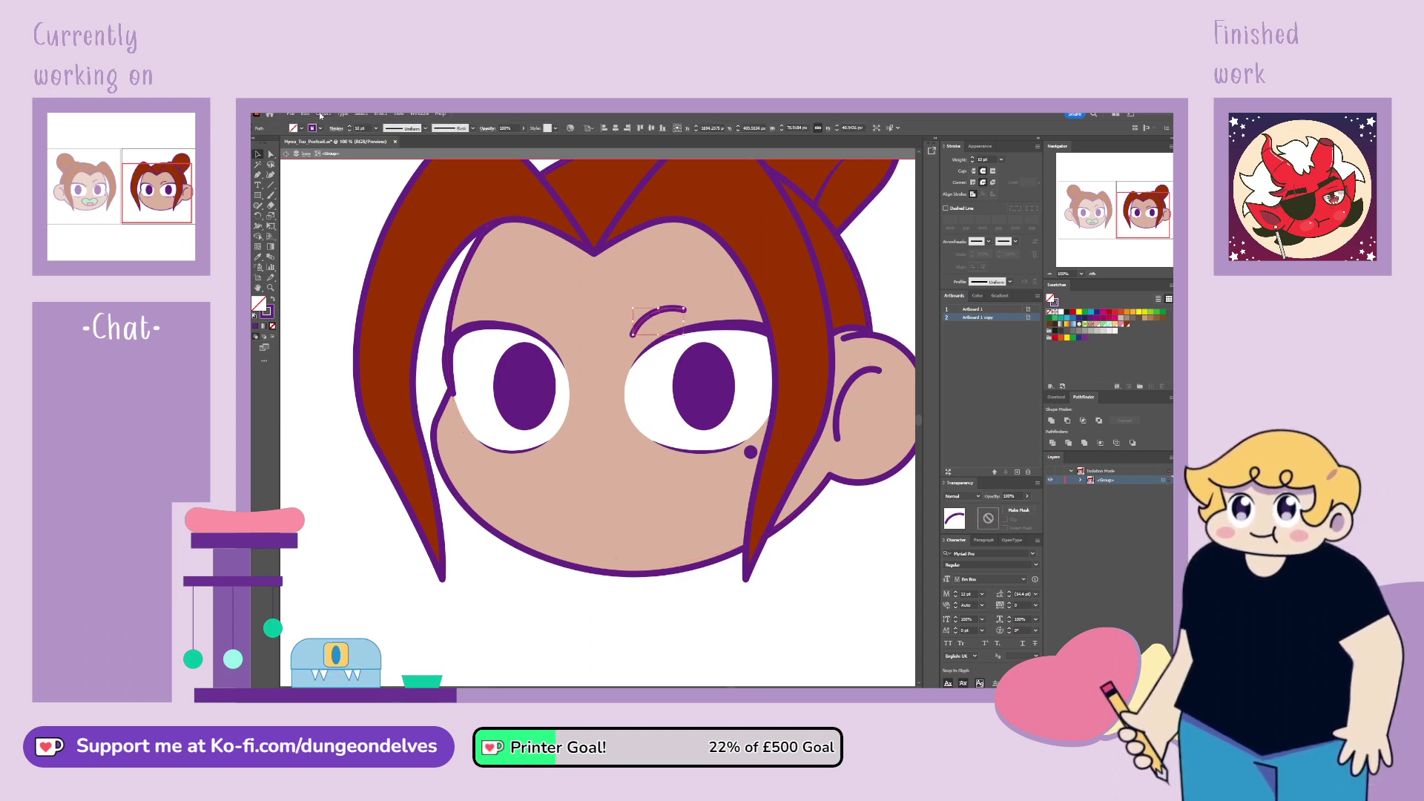
pyautogui.click(461, 158)
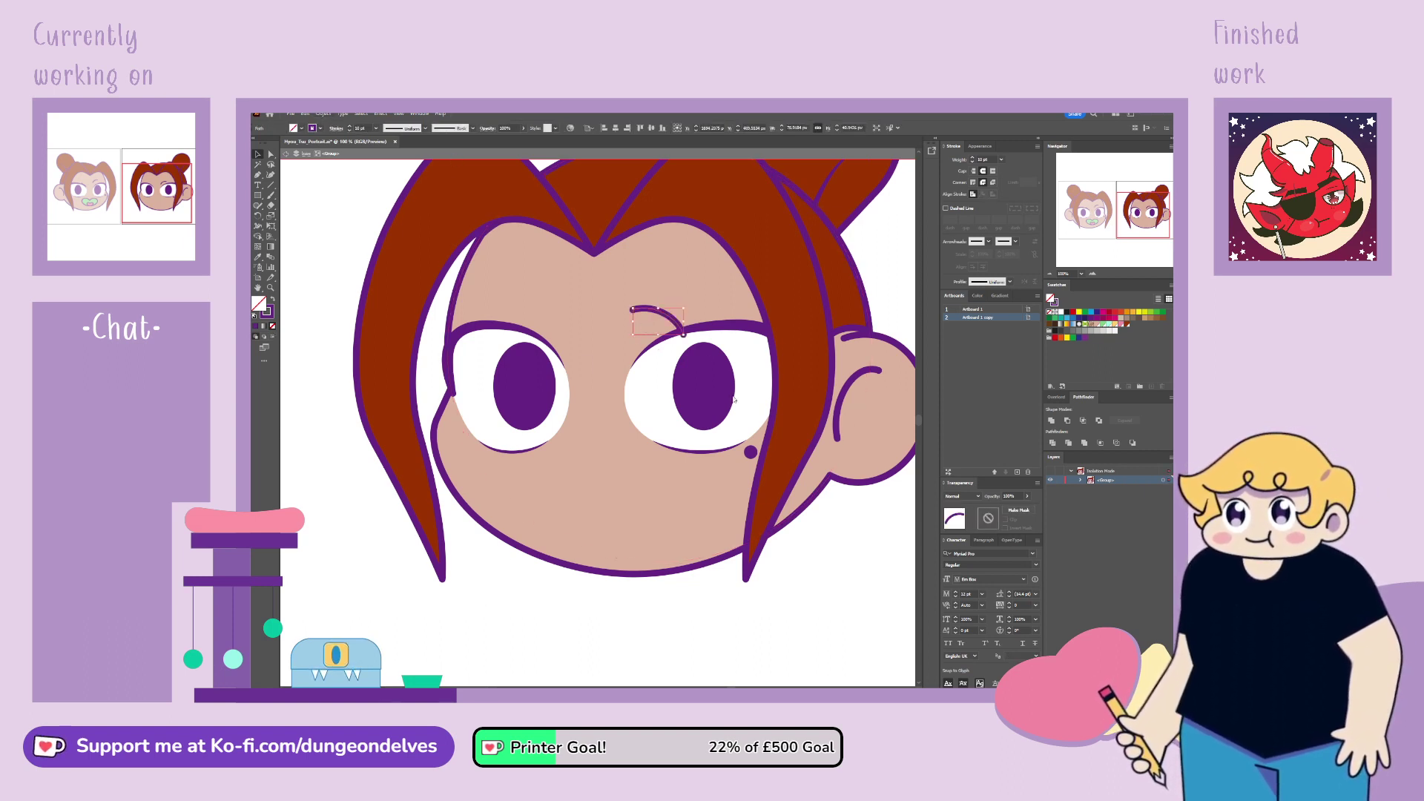
pyautogui.moveTo(687, 324); pyautogui.dragTo(564, 341)
pyautogui.click(532, 612)
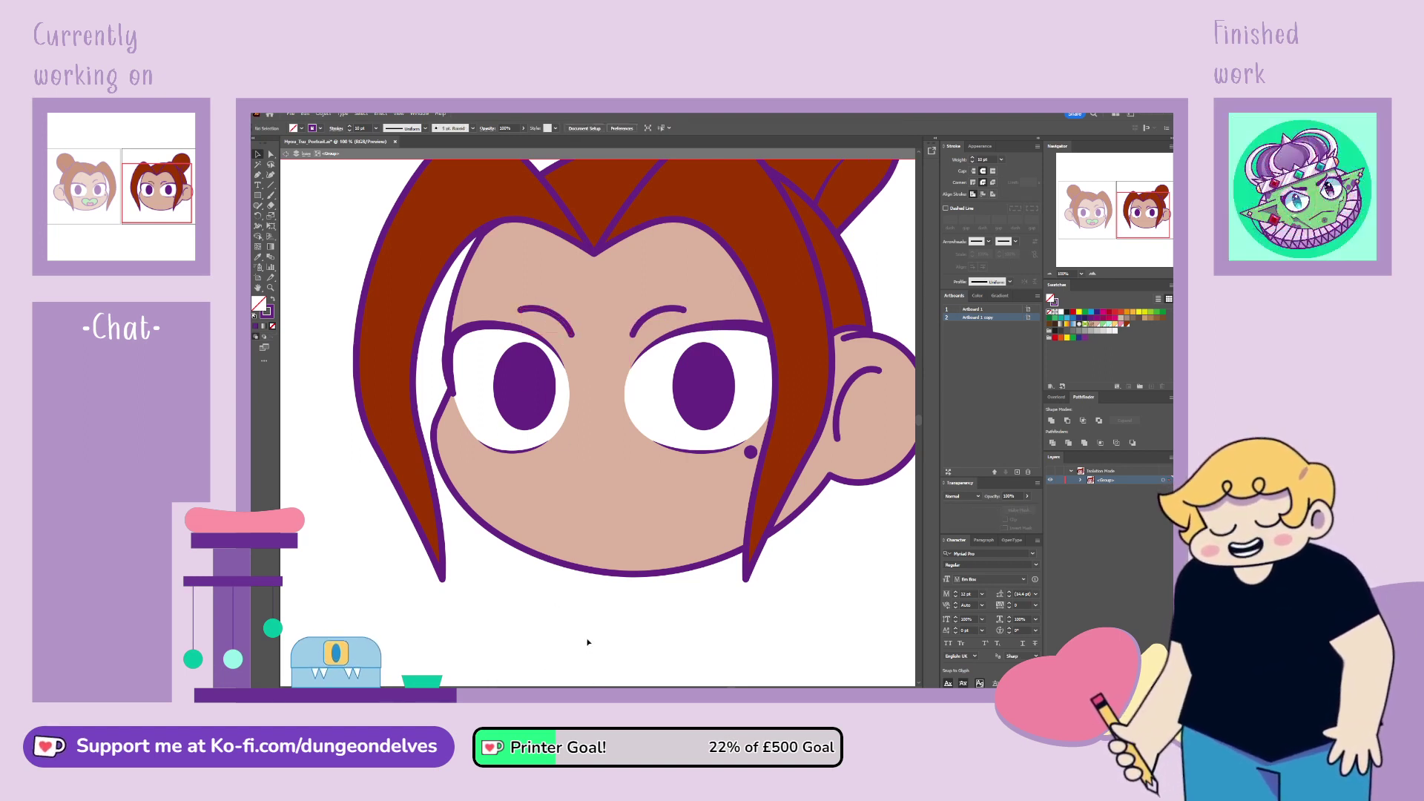
# Step: Draw a short curved mouth-corner stroke below and between the eyes with the Pen tool, and adjust its curvature
pyautogui.click(259, 176)
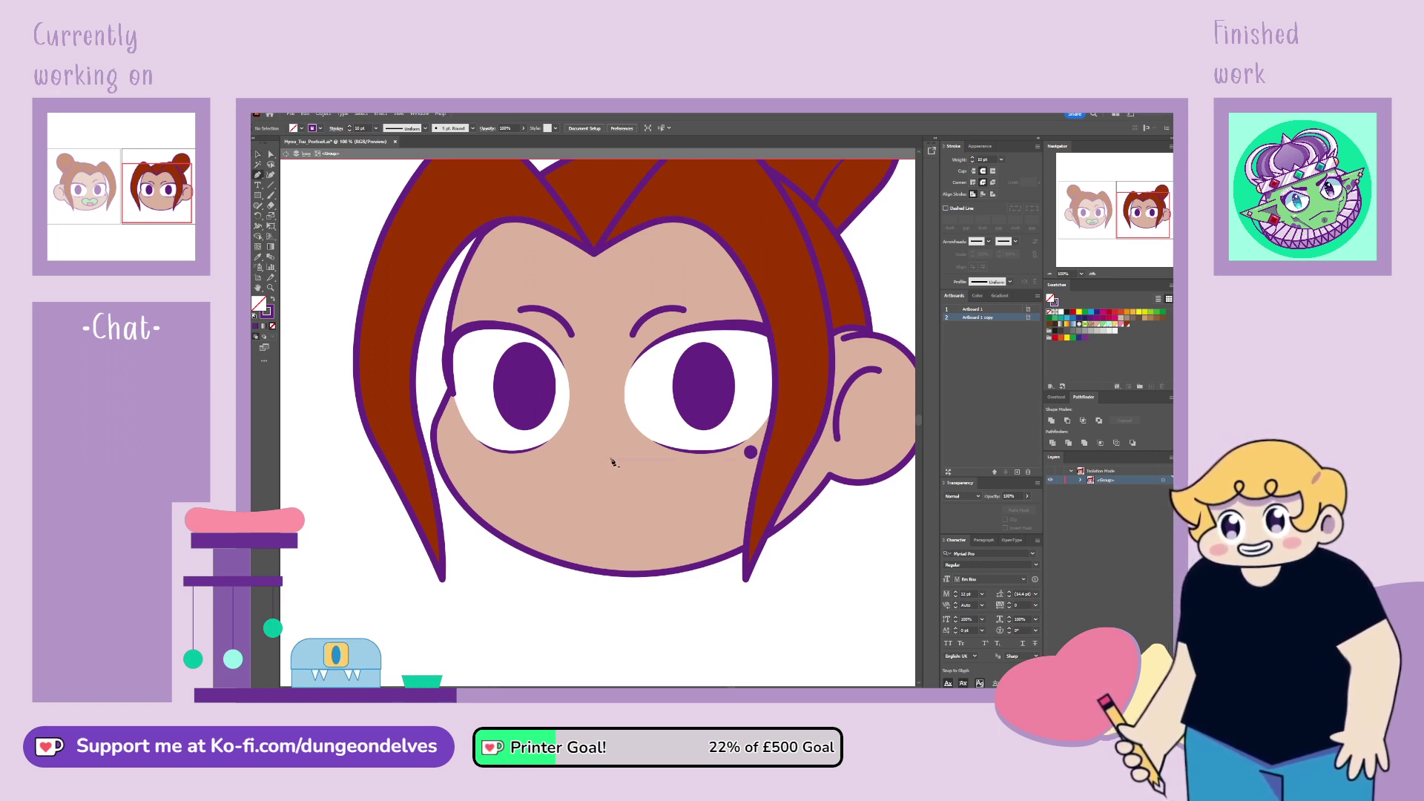
pyautogui.moveTo(630, 468); pyautogui.dragTo(625, 480)
pyautogui.click(638, 518)
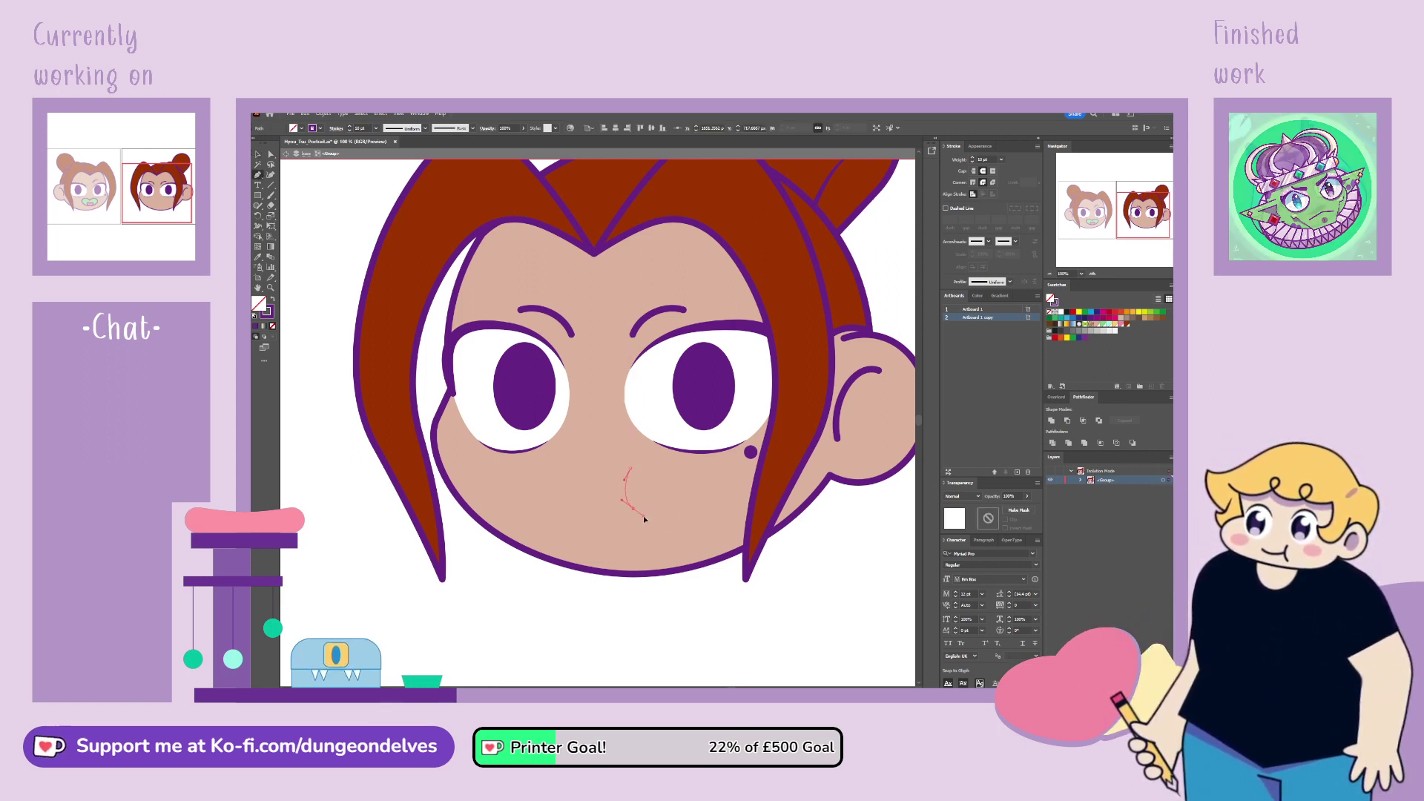
pyautogui.click(272, 154)
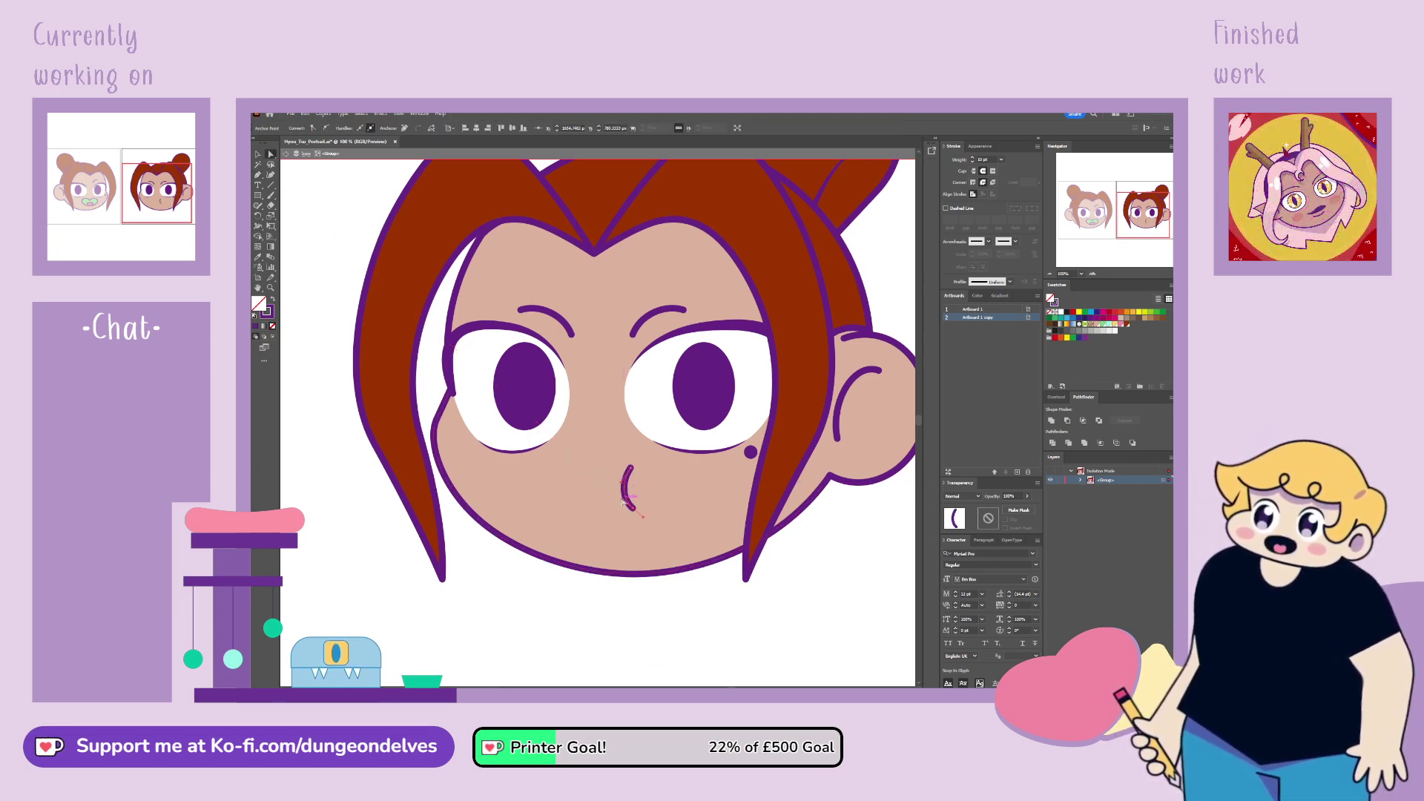
pyautogui.moveTo(623, 500); pyautogui.dragTo(622, 502)
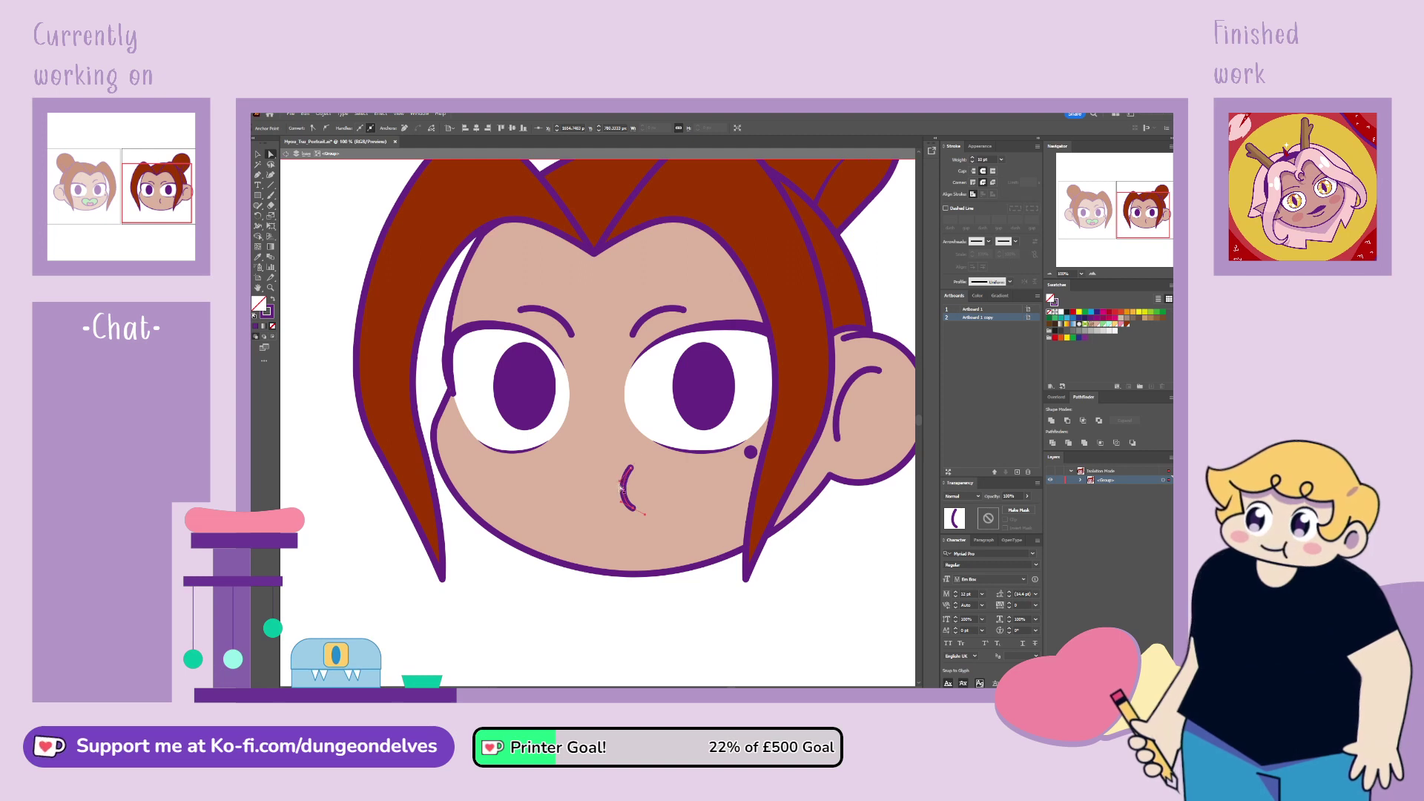
pyautogui.hotkey('ctrl', 'shift', 'a')
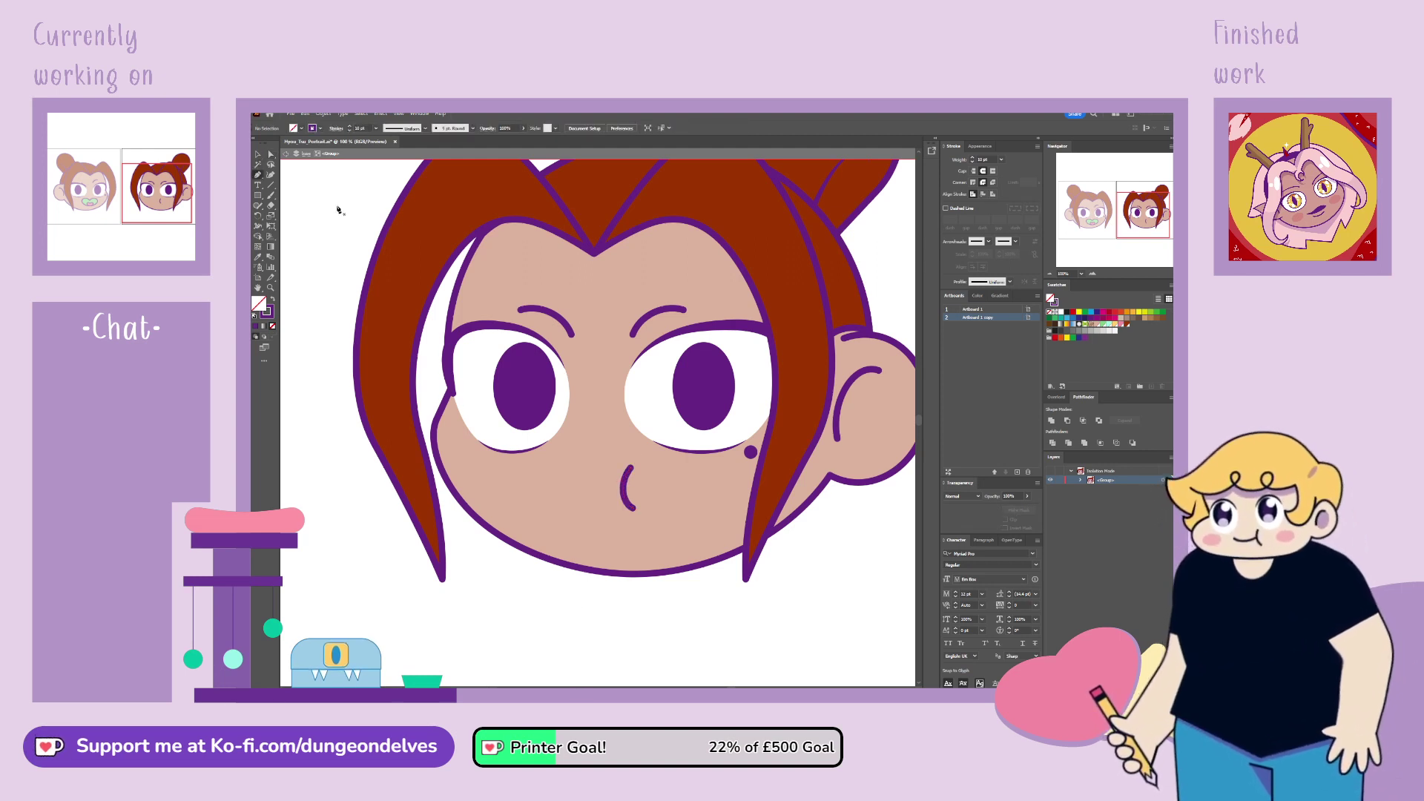
# Step: Draw a smile line running into the mouth-corner stroke, and deepen its curve for a smirk
pyautogui.click(552, 466)
pyautogui.click(565, 486)
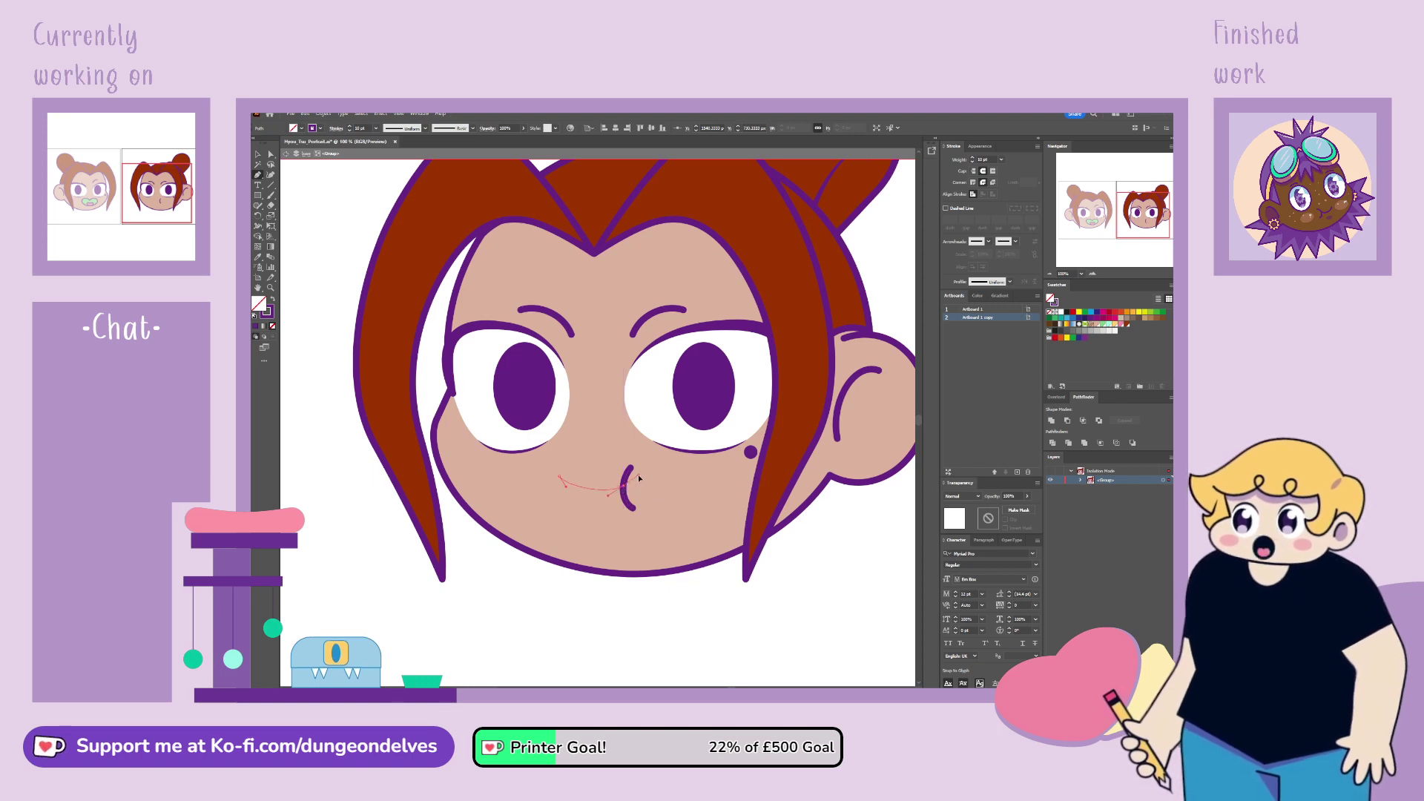
pyautogui.moveTo(626, 483); pyautogui.dragTo(418, 161)
pyautogui.click(270, 153)
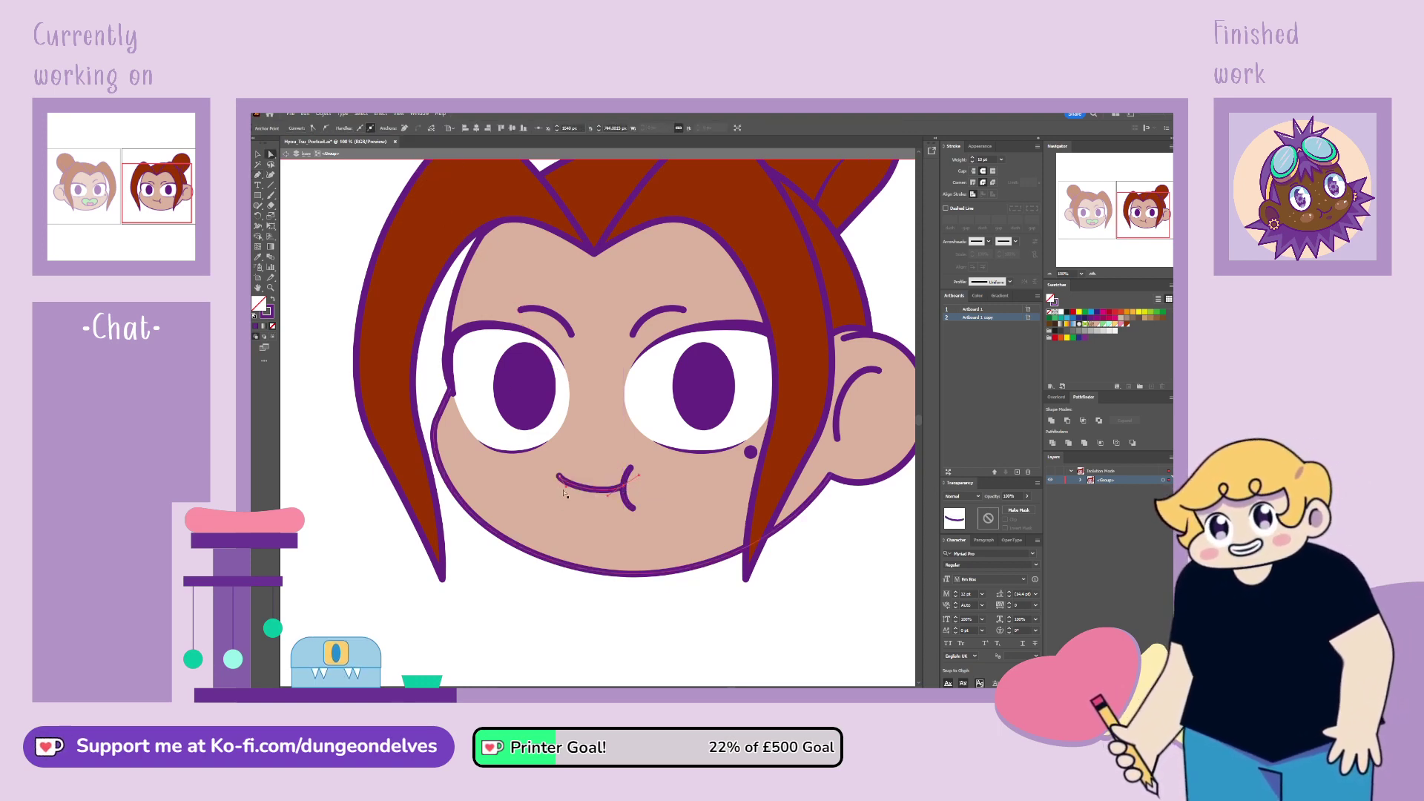
pyautogui.moveTo(559, 477)
pyautogui.mouseDown()
pyautogui.moveTo(571, 502)
pyautogui.moveTo(609, 505)
pyautogui.mouseUp()
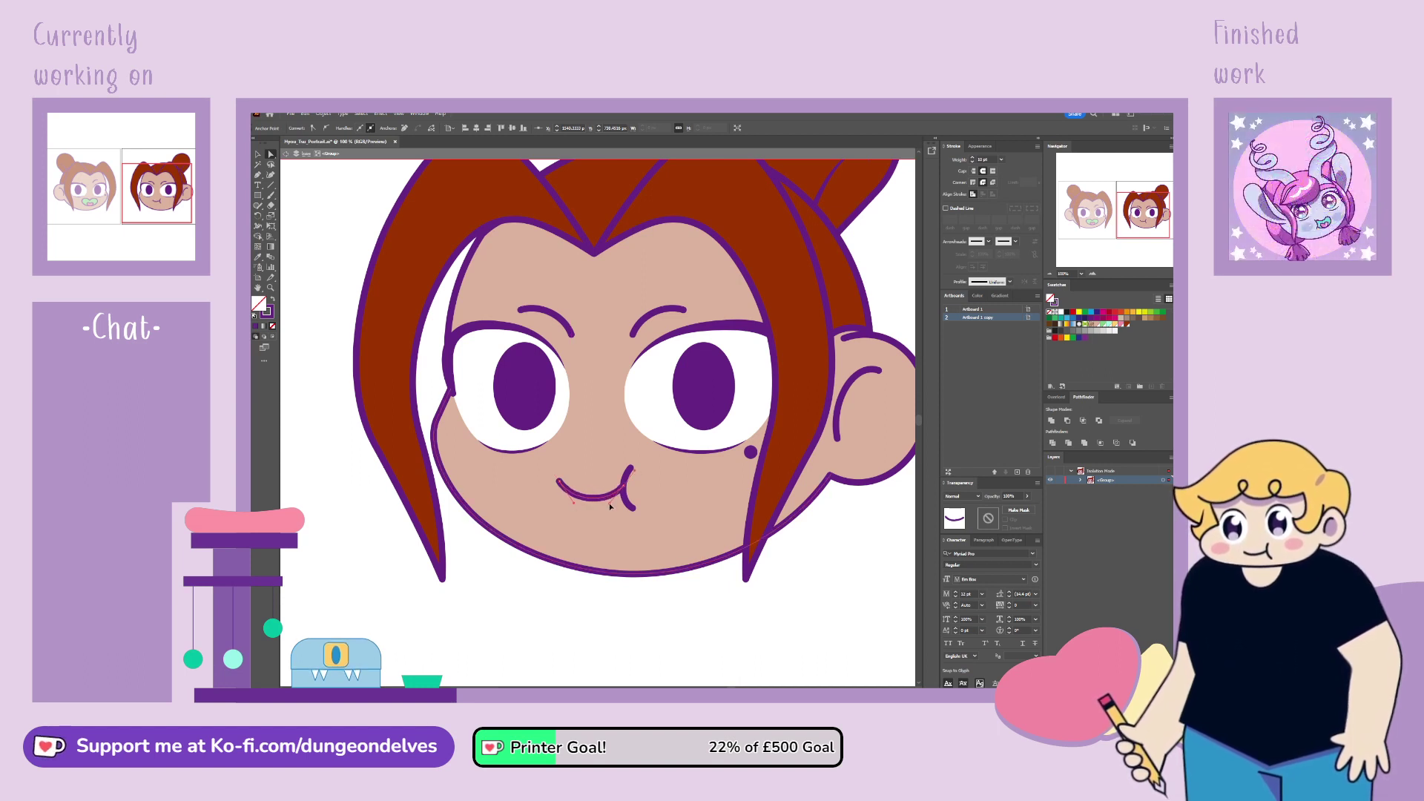
pyautogui.hotkey('ctrl', 'shift', 'a')
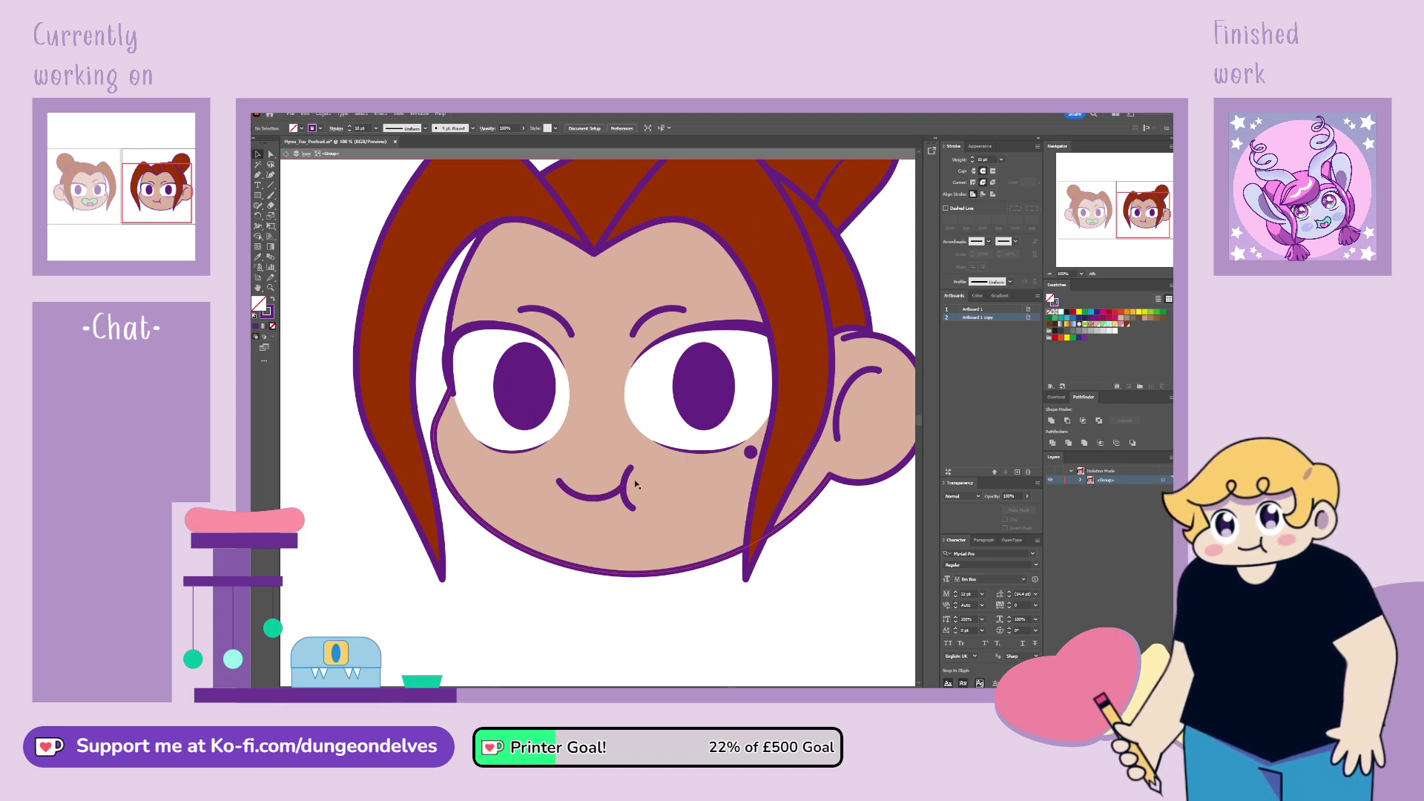
pyautogui.click(608, 500)
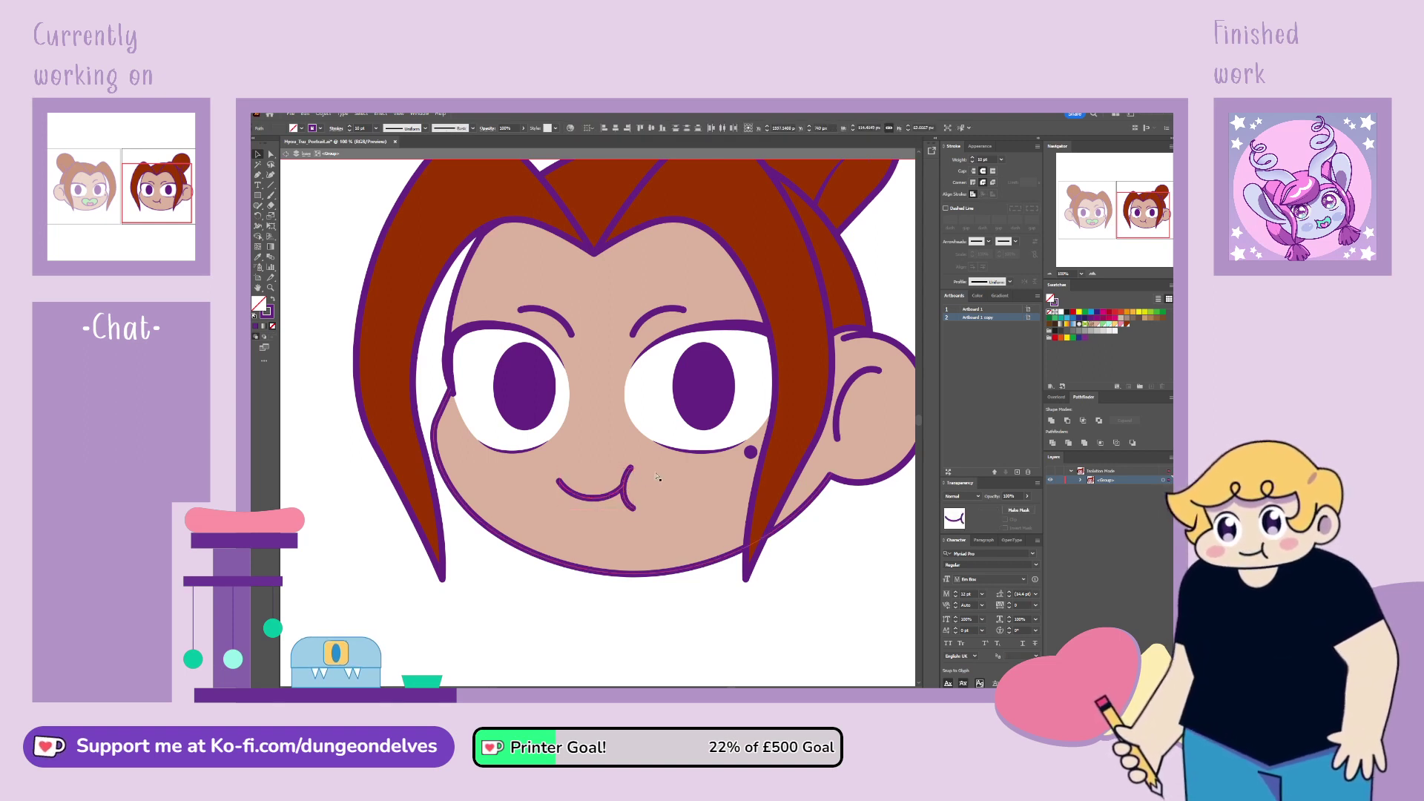
pyautogui.click(517, 586)
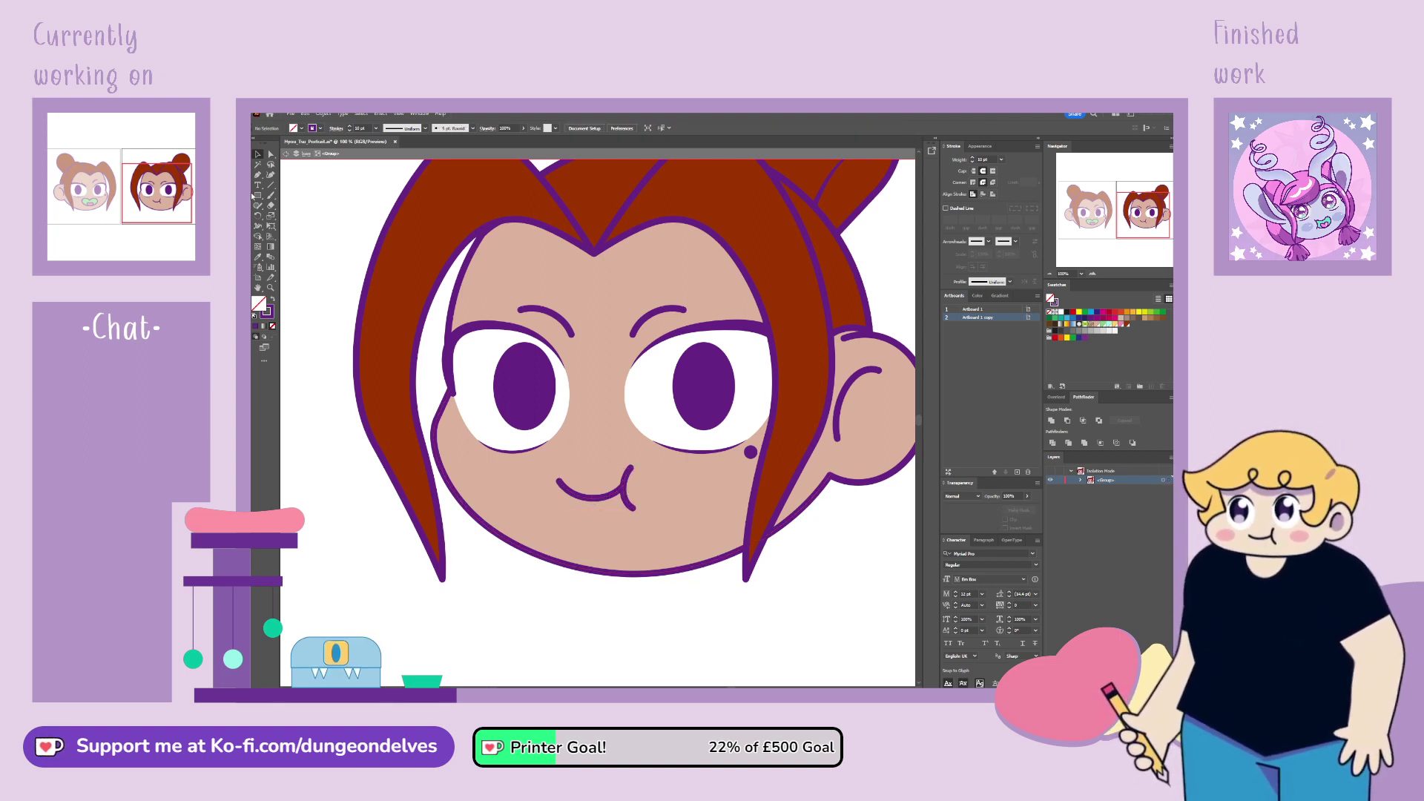
# Step: Draw two pink, outline-free blush ovals on the smirking portrait, one on each cheek beside the mouth
pyautogui.click(273, 299)
pyautogui.click(1121, 324)
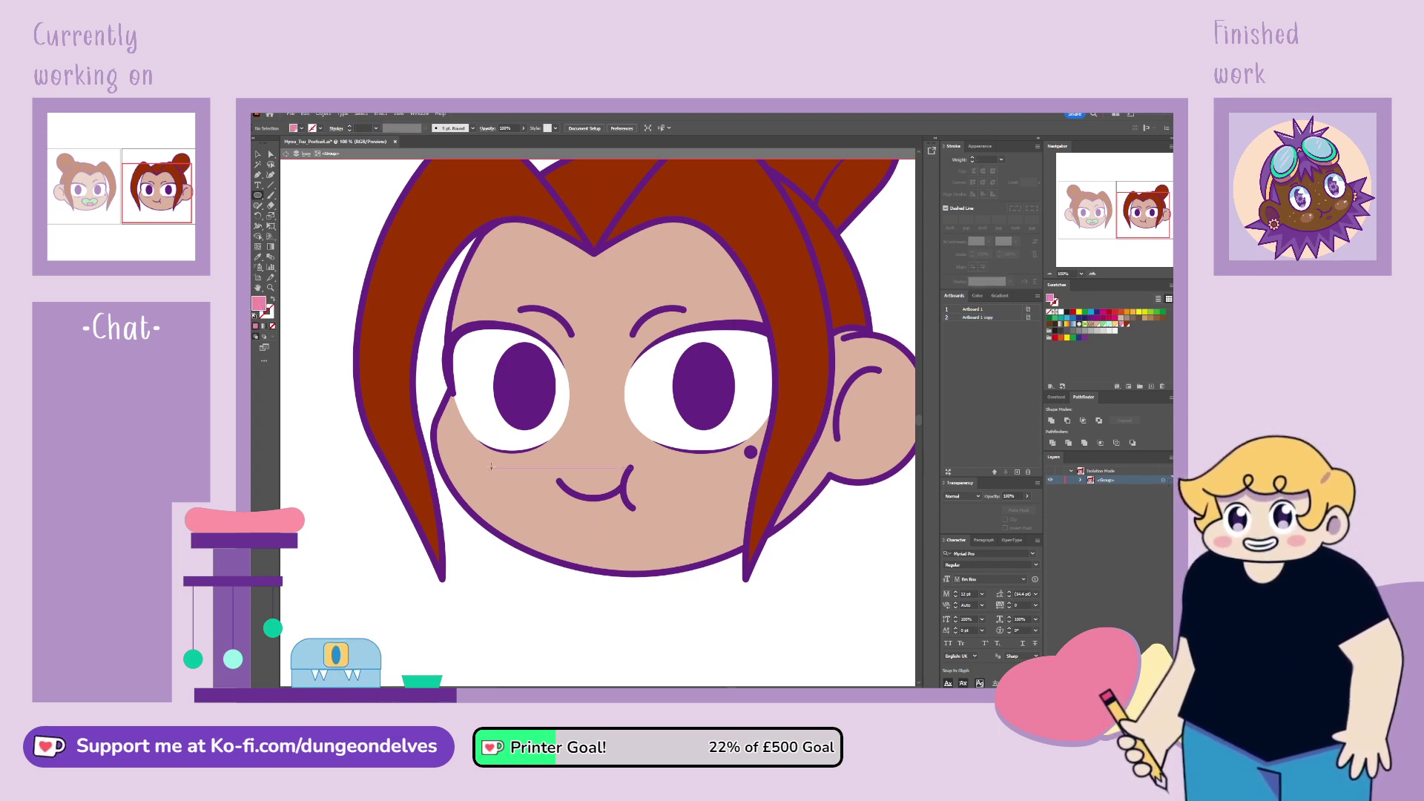
pyautogui.moveTo(486, 462)
pyautogui.mouseDown()
pyautogui.moveTo(536, 499)
pyautogui.moveTo(553, 482)
pyautogui.moveTo(678, 477)
pyautogui.moveTo(694, 499)
pyautogui.mouseUp()
pyautogui.click(258, 155)
pyautogui.click(623, 643)
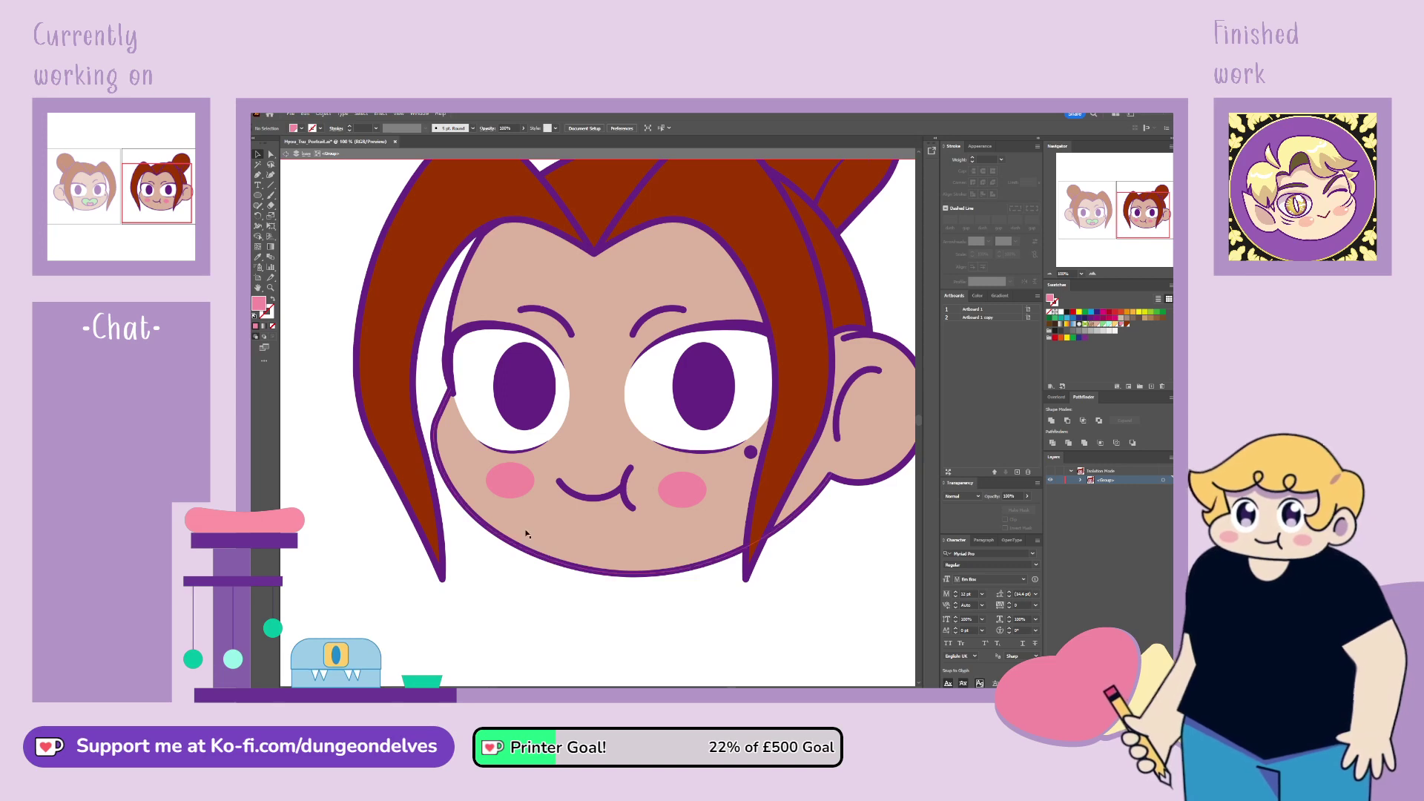
pyautogui.hotkey('ctrl', '-')
pyautogui.hotkey('ctrl', '-')
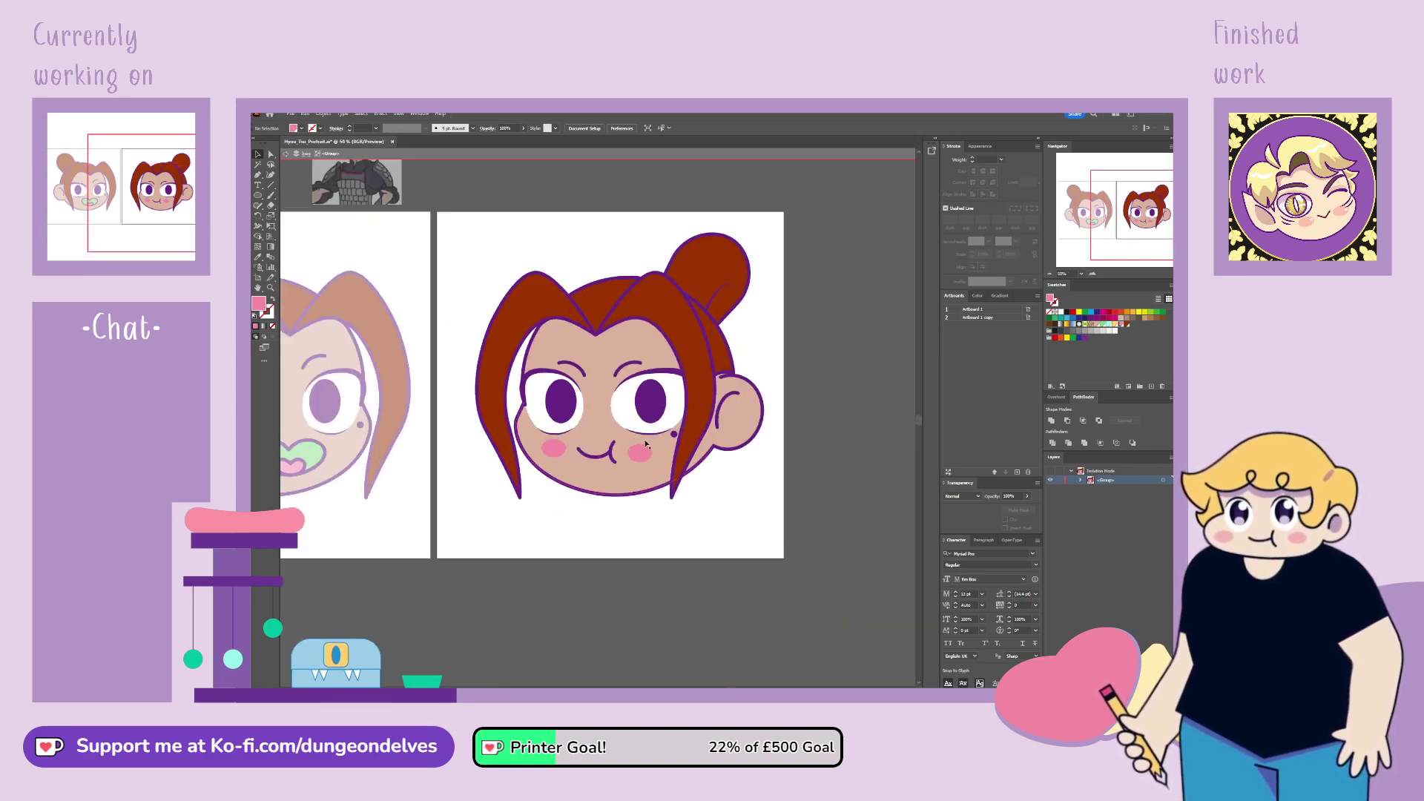
# Step: Copy both blush ovals from the smirking portrait and paste them into the group of the green-mouthed portrait
pyautogui.click(558, 449)
pyautogui.keyDown('shift'); pyautogui.click(637, 452); pyautogui.keyUp('shift')
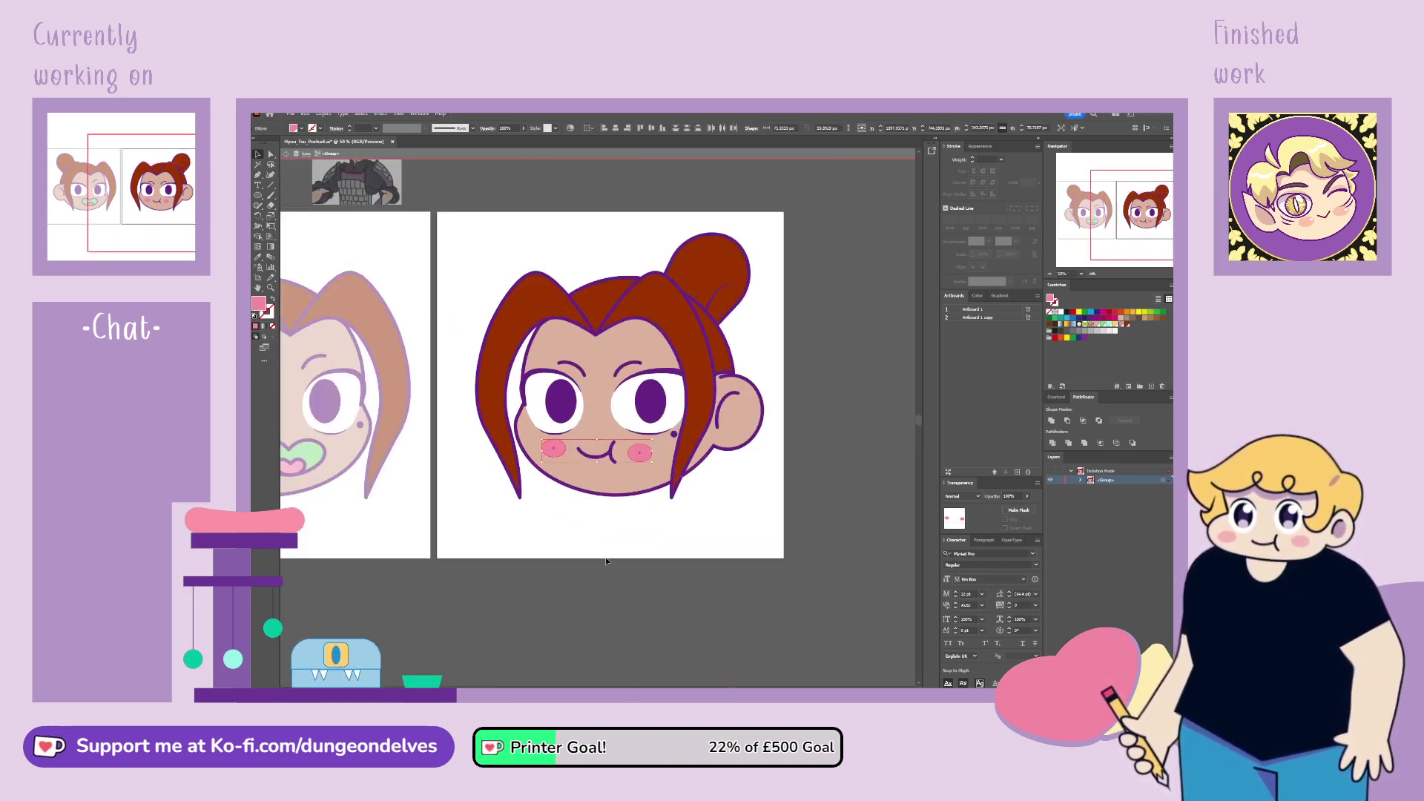
pyautogui.doubleClick(601, 581)
pyautogui.click(1136, 227)
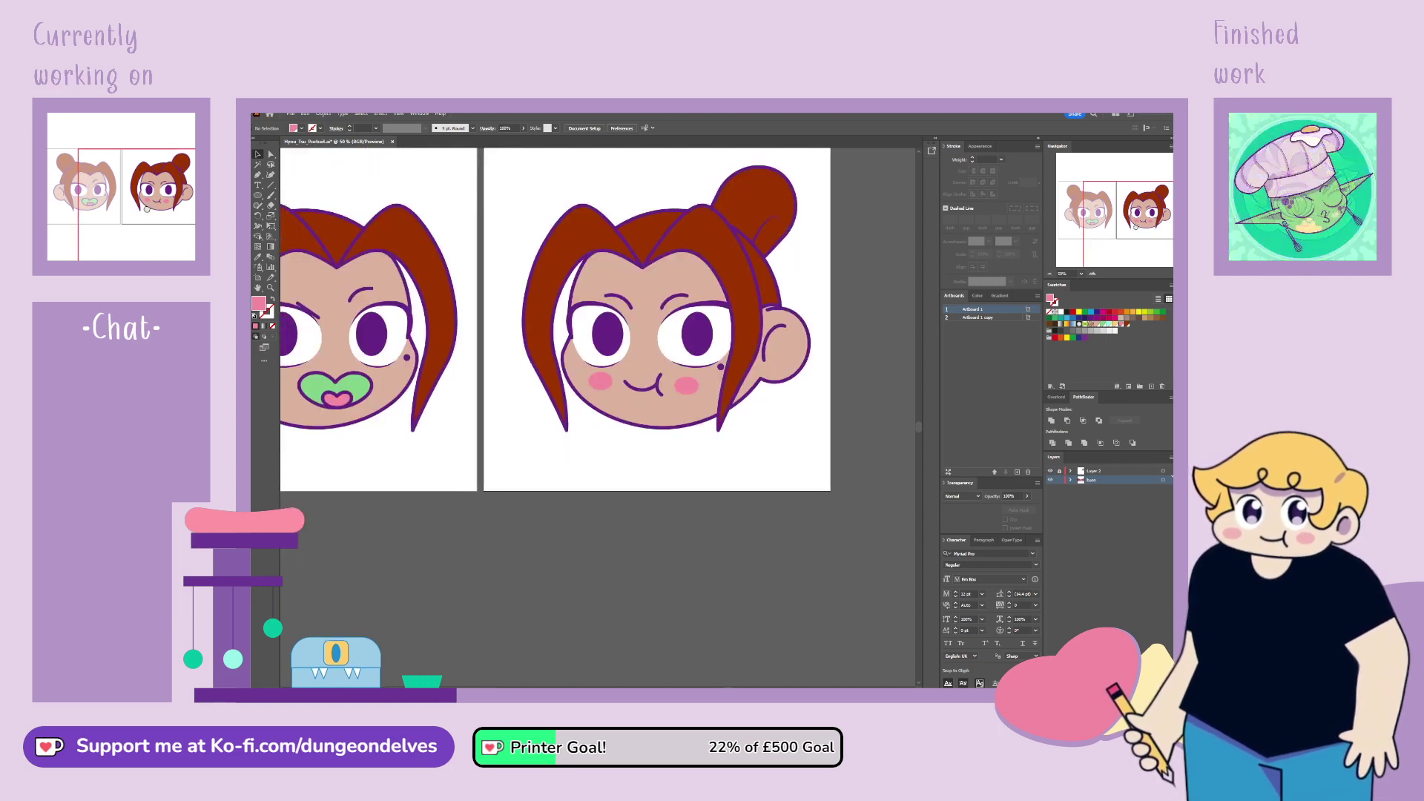
pyautogui.moveTo(1136, 227); pyautogui.dragTo(1118, 213)
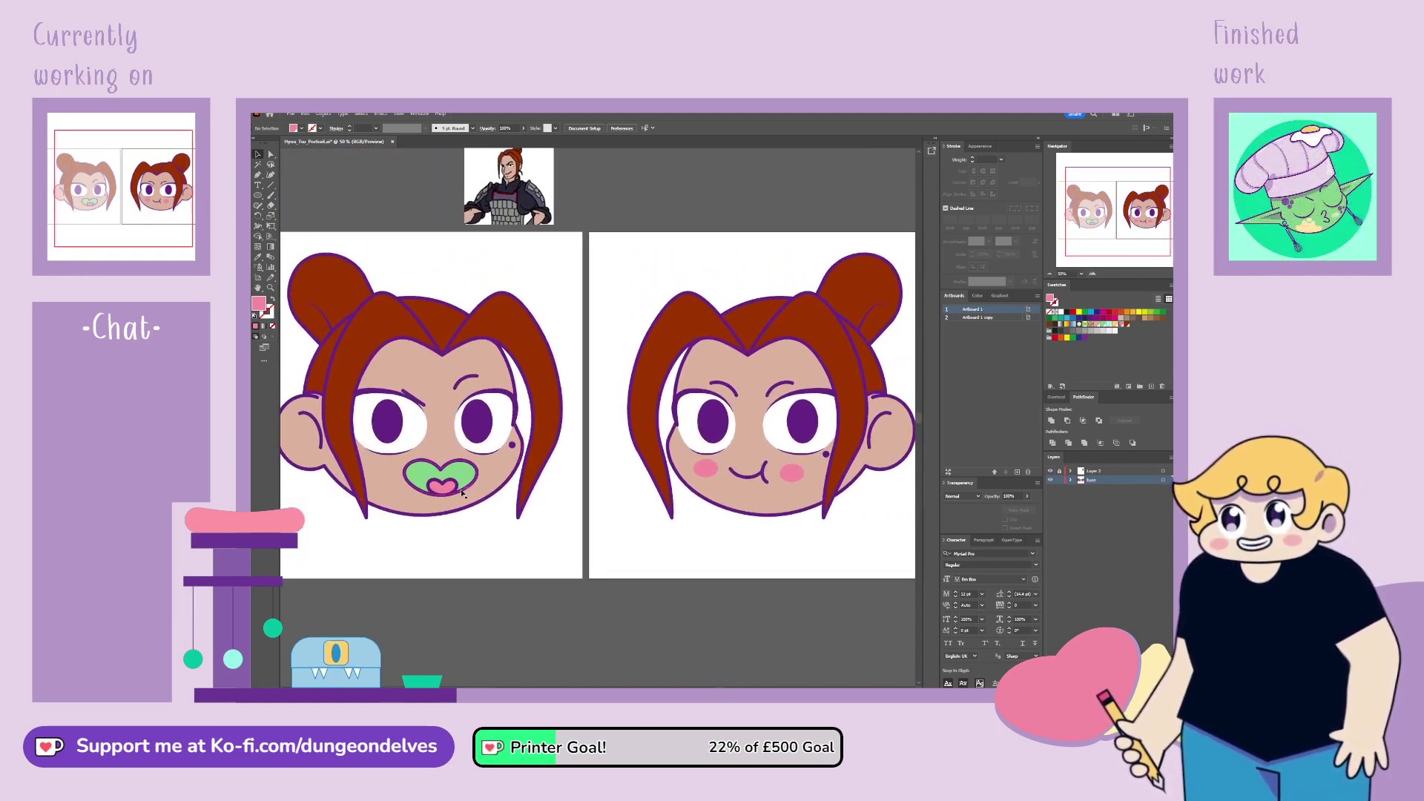
pyautogui.doubleClick(462, 493)
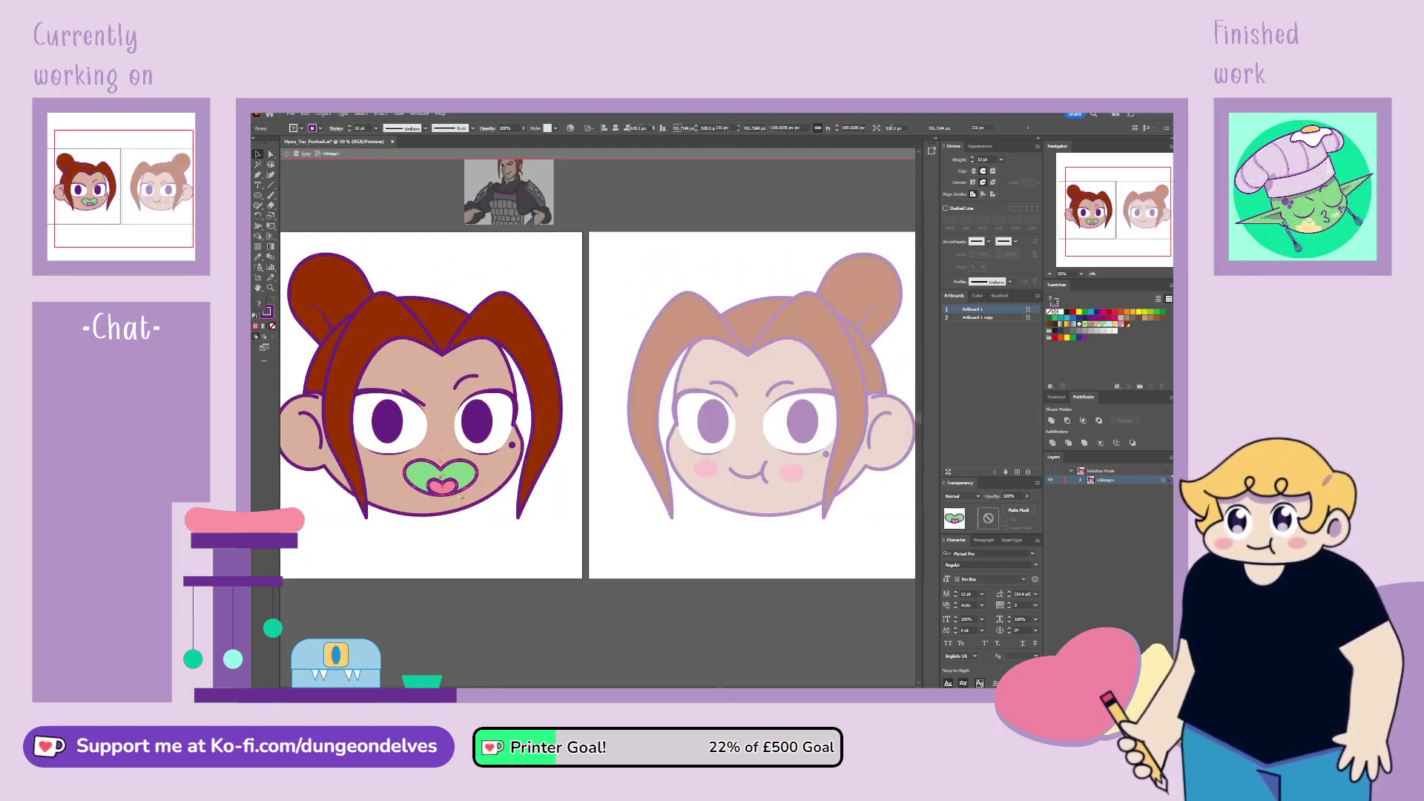
pyautogui.hotkey('ctrl', 'v')
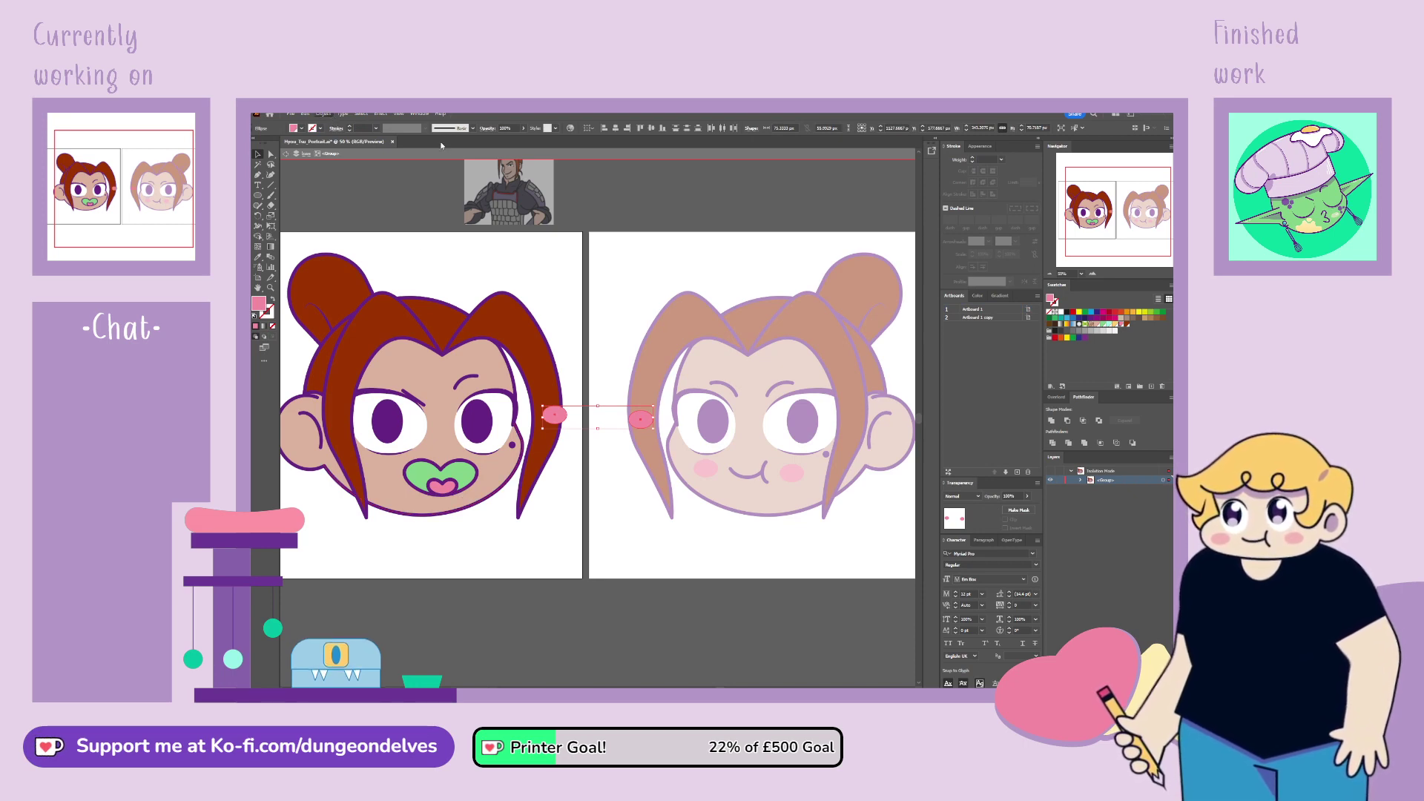
# Step: Mirror the pasted blush ovals horizontally and place one on each cheek, clear of the green mouth
pyautogui.click(460, 162)
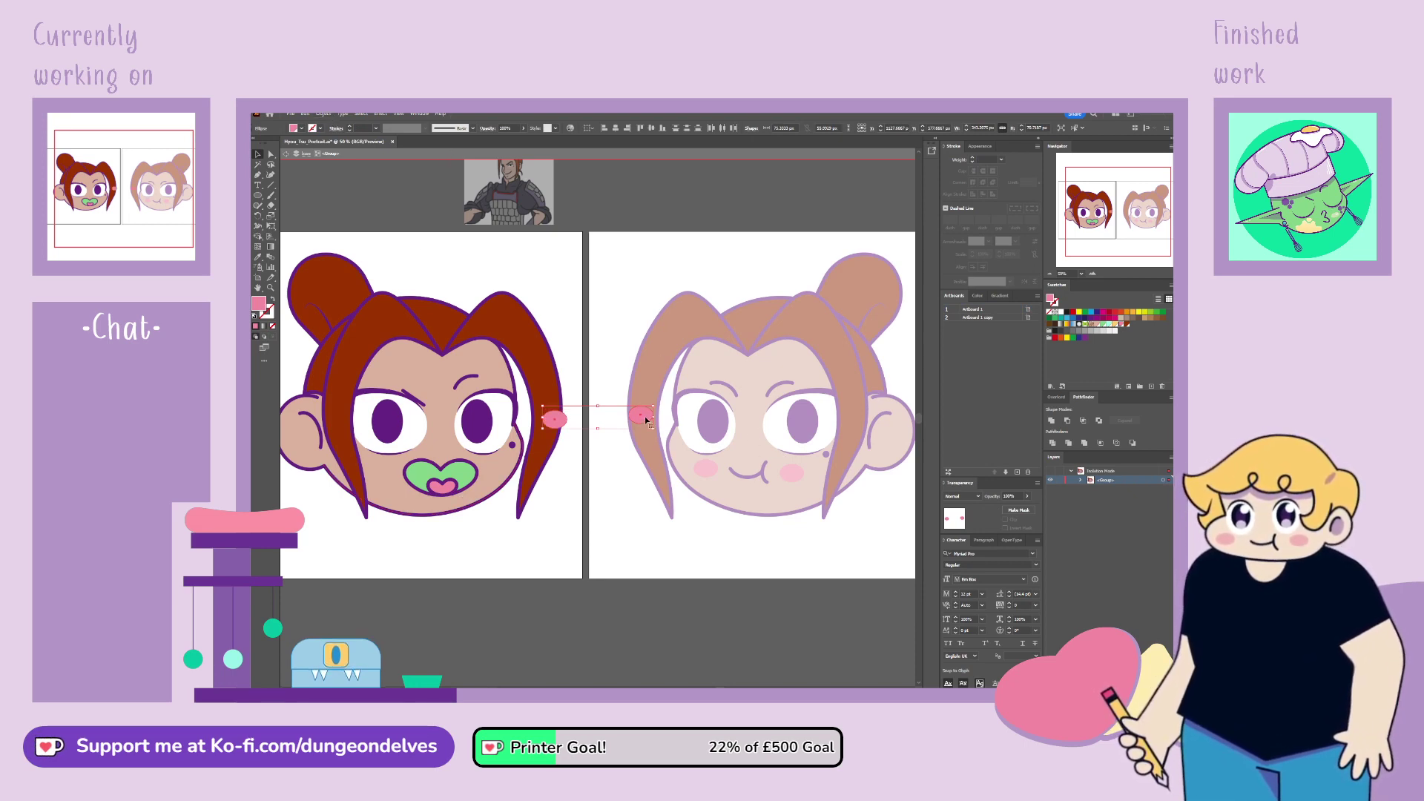
pyautogui.moveTo(647, 421); pyautogui.dragTo(500, 475)
pyautogui.click(487, 560)
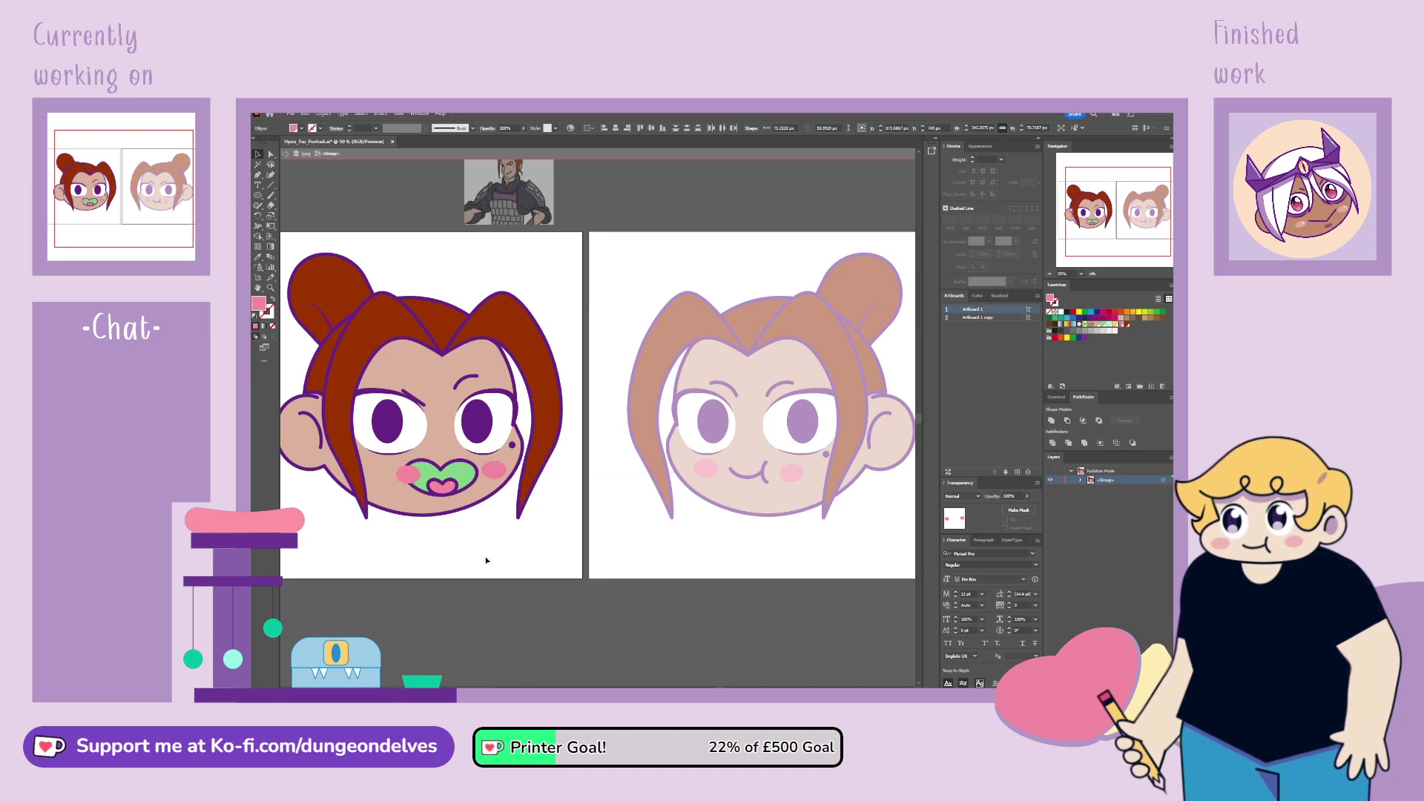
pyautogui.moveTo(408, 475); pyautogui.dragTo(387, 475)
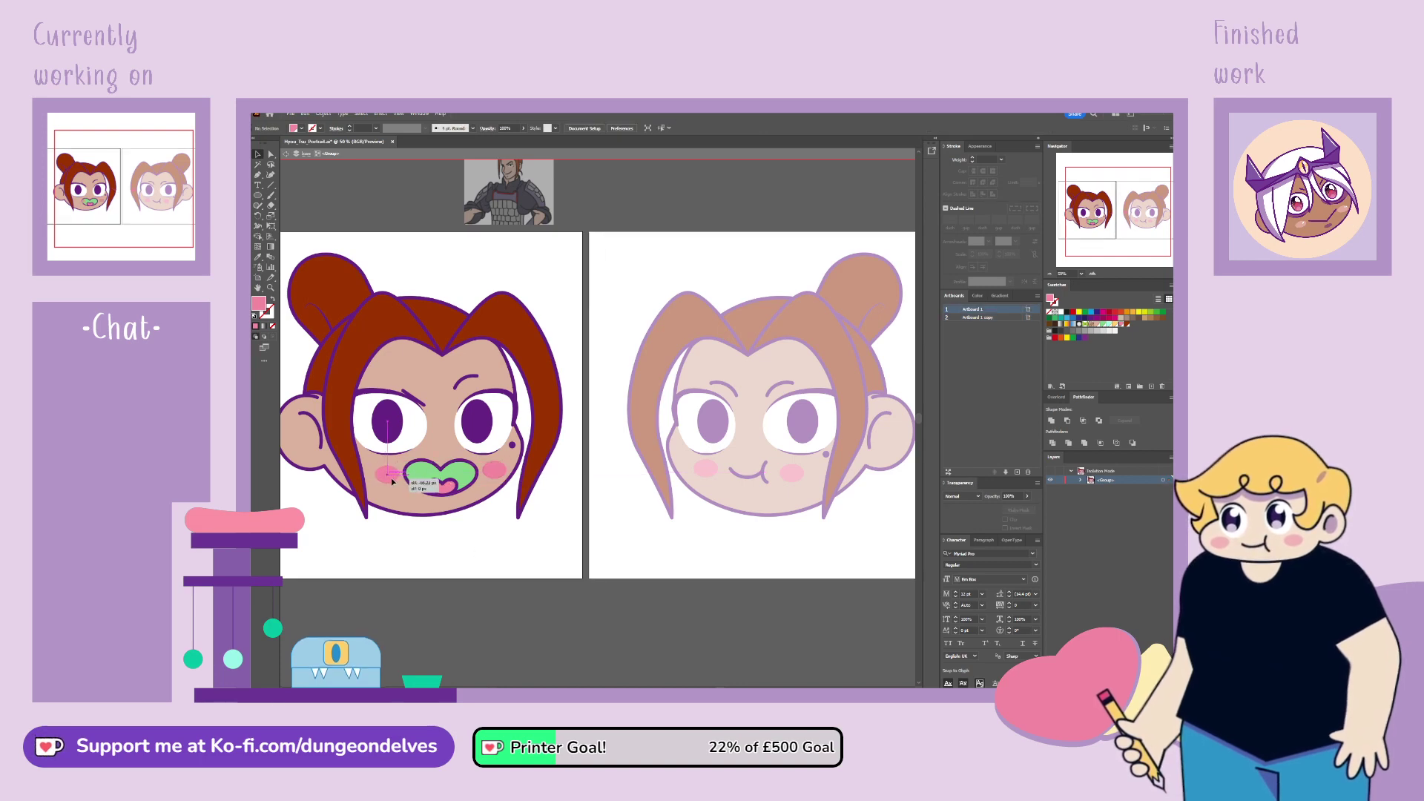
pyautogui.click(427, 572)
pyautogui.doubleClick(519, 603)
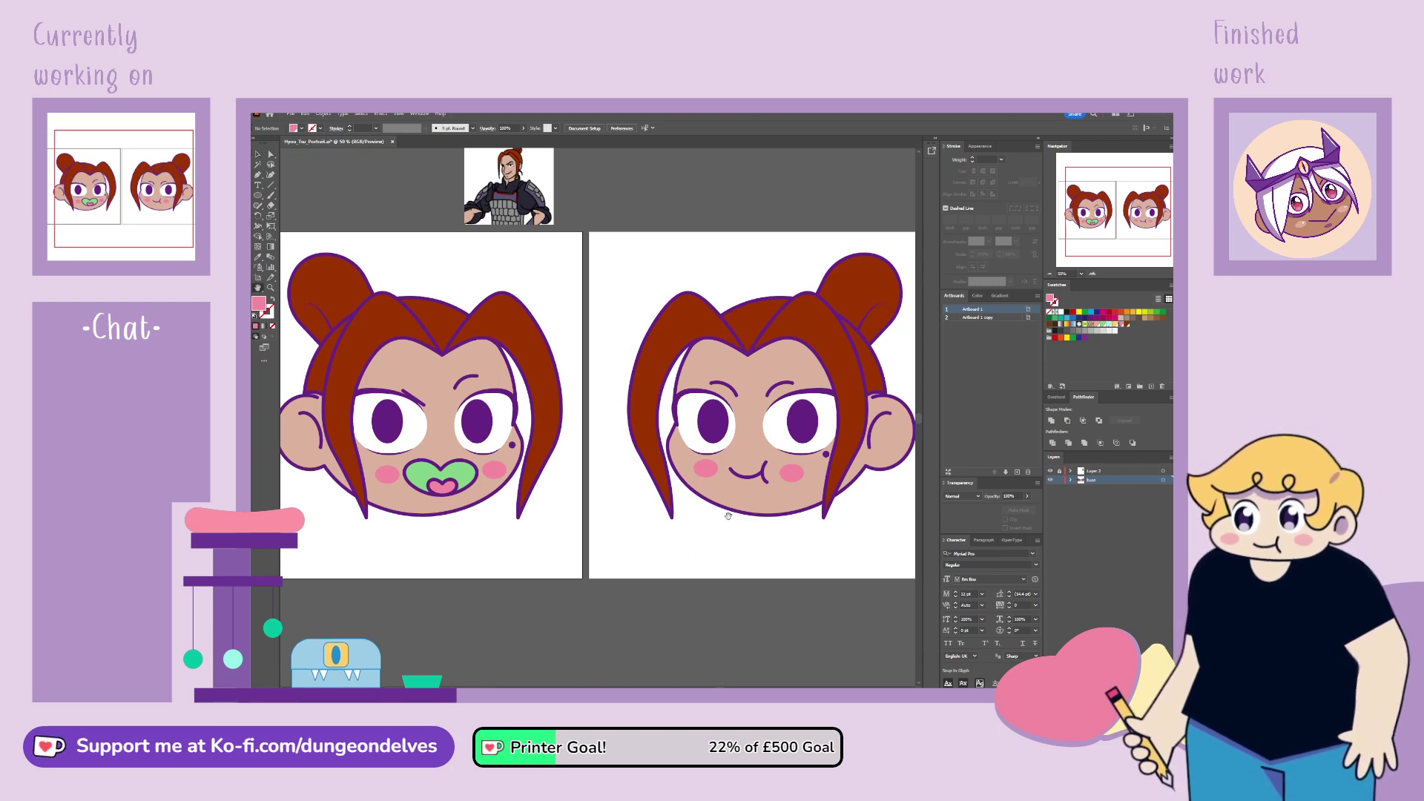
pyautogui.moveTo(728, 516); pyautogui.dragTo(759, 563)
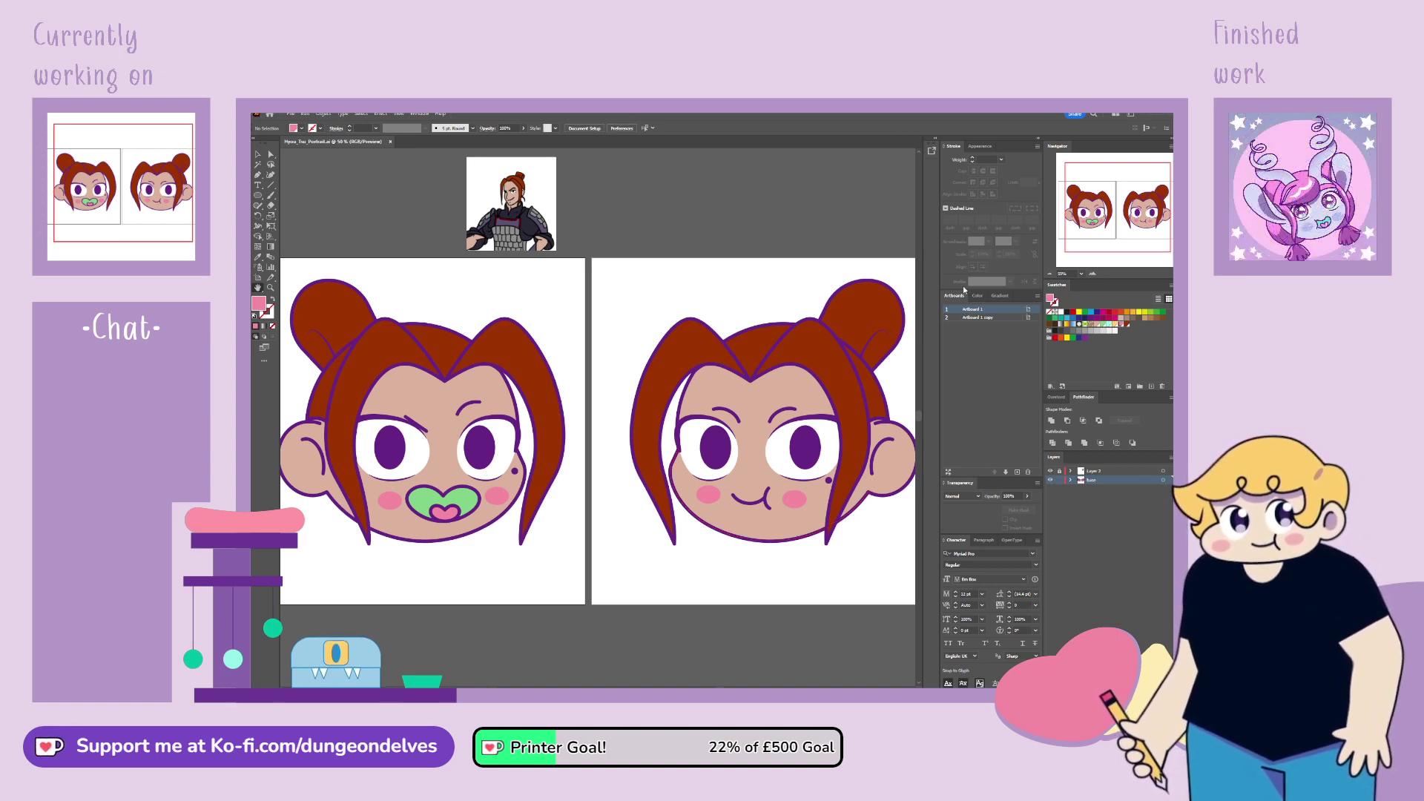
pyautogui.moveTo(1090, 218); pyautogui.dragTo(1112, 211)
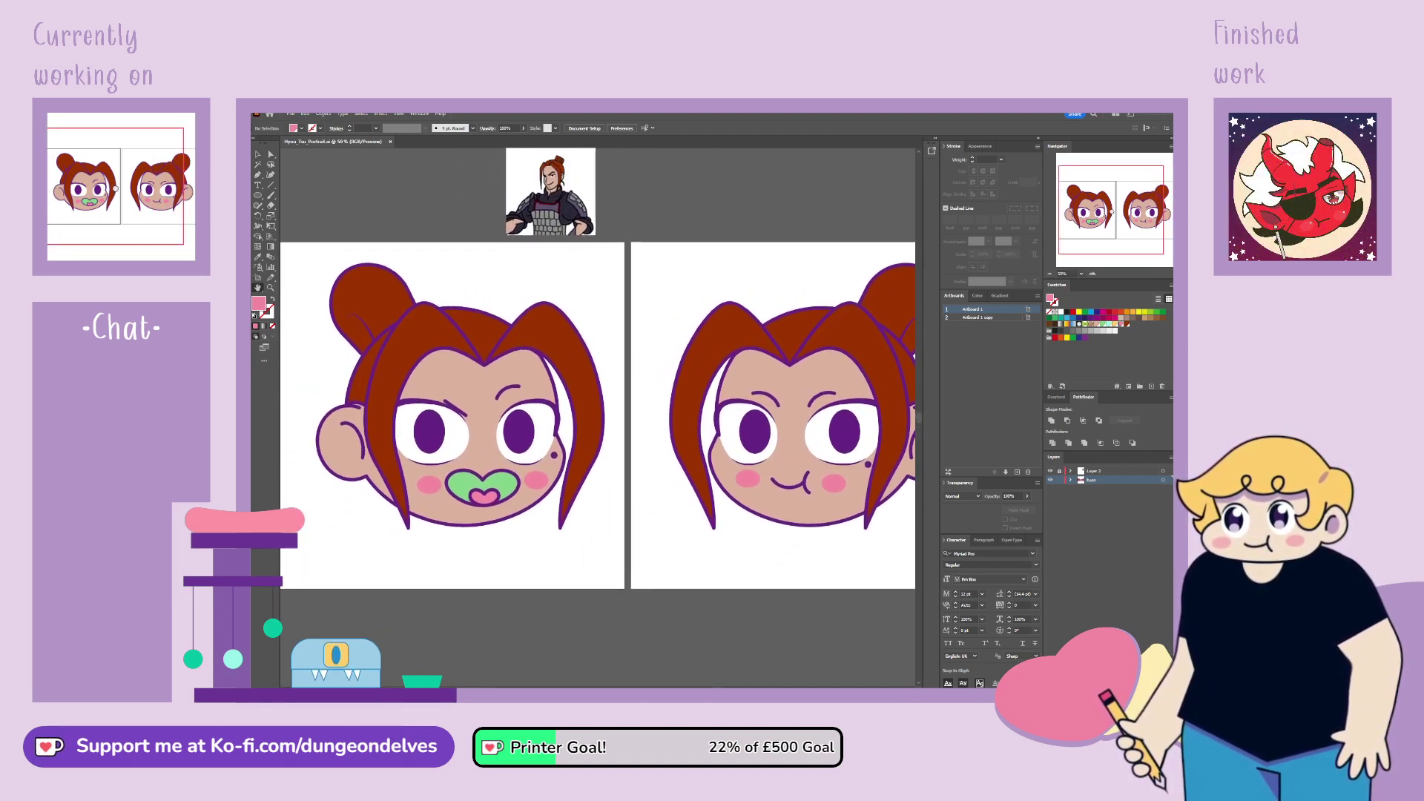
pyautogui.scroll(2, 598, 430)
pyautogui.hscroll(2, 598, 430)
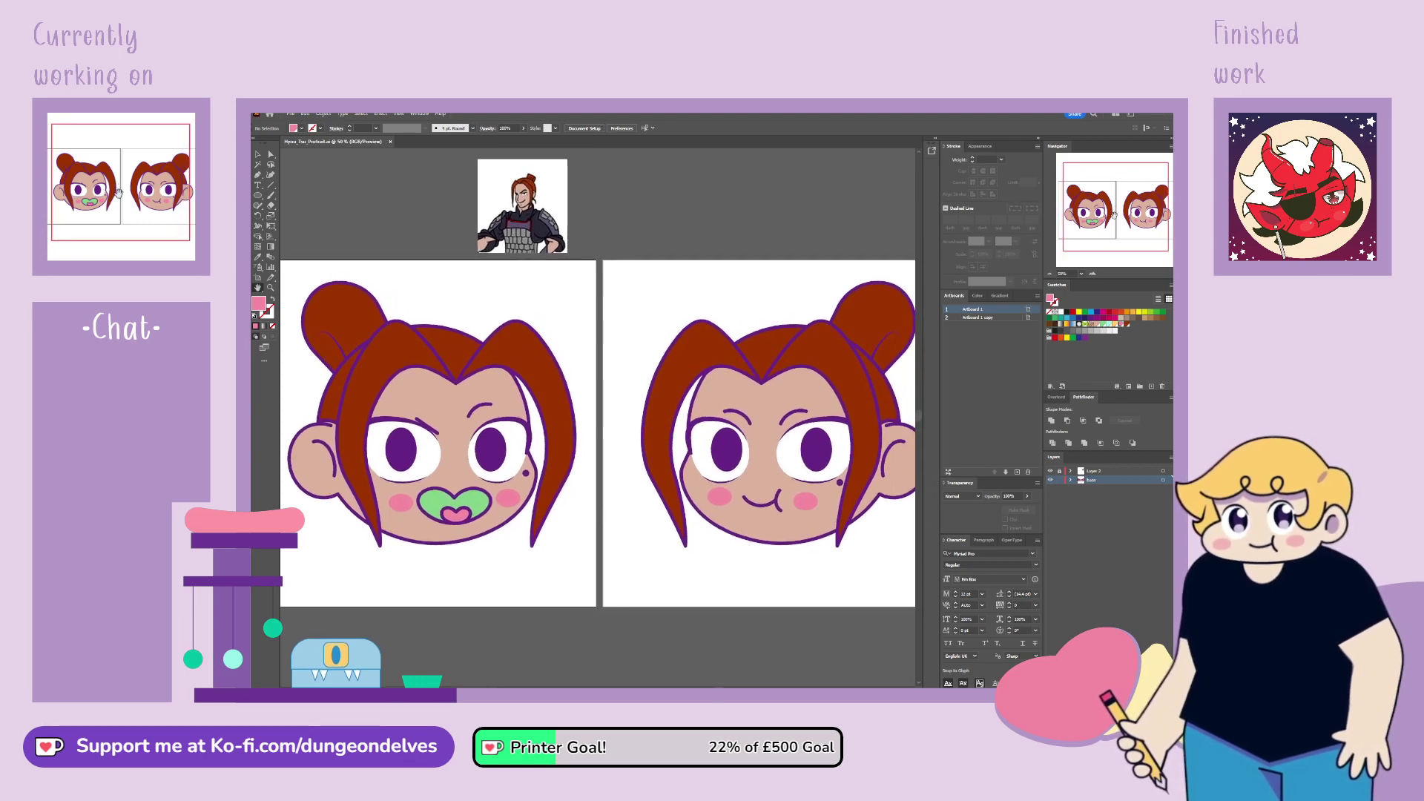
# Step: Temporarily hide the reference image's clipping rectangle to view the uncropped full-body artwork, and restore the crop
pyautogui.click(1071, 471)
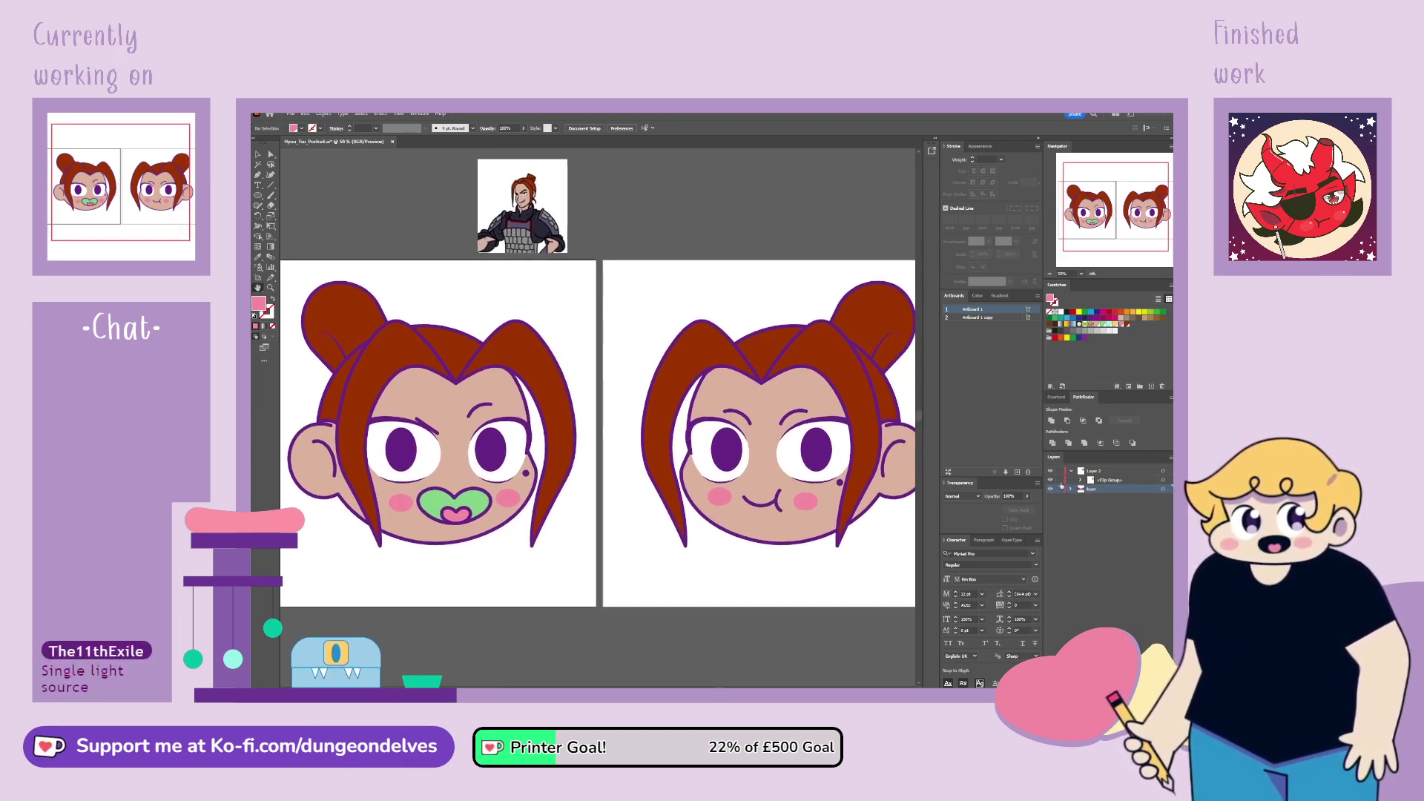
pyautogui.click(1080, 480)
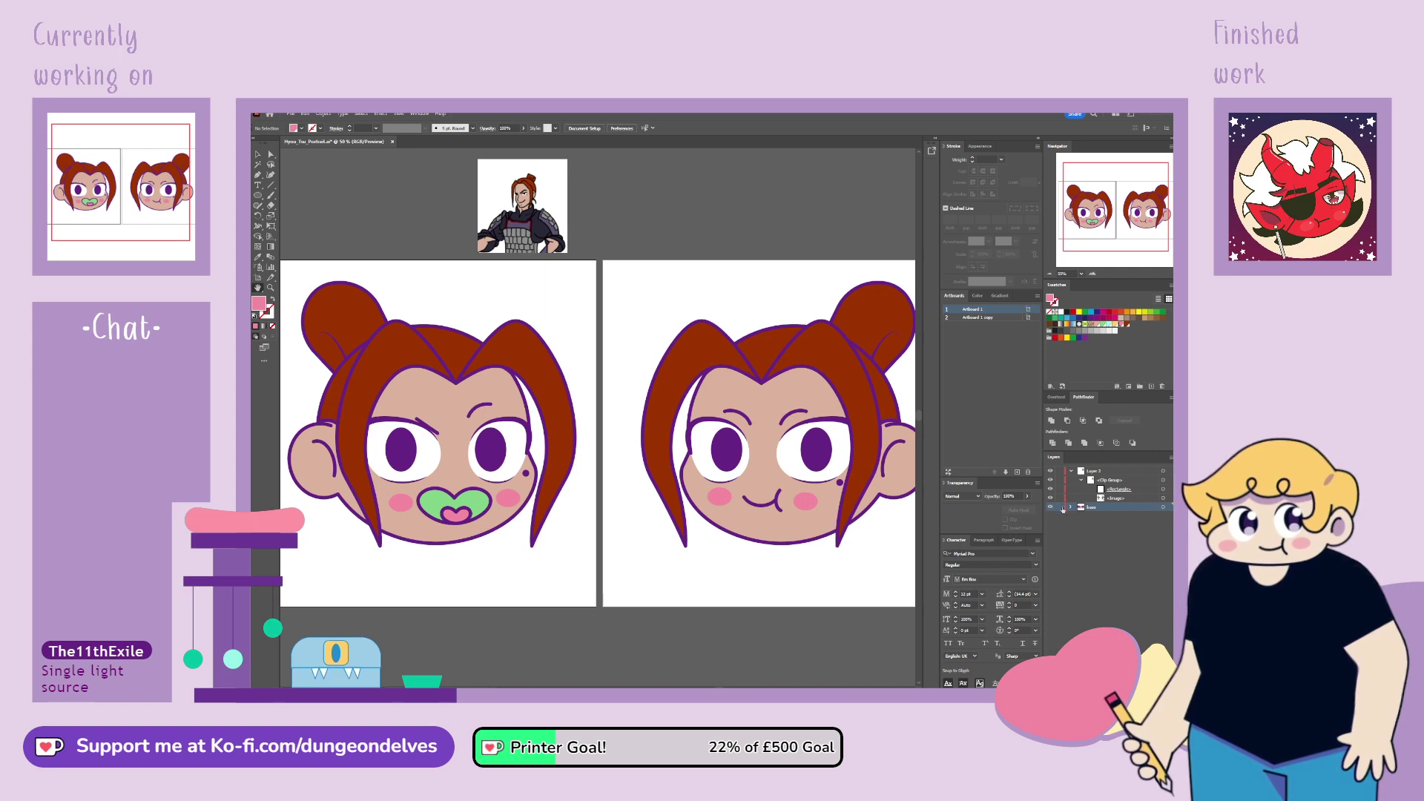
pyautogui.click(1050, 489)
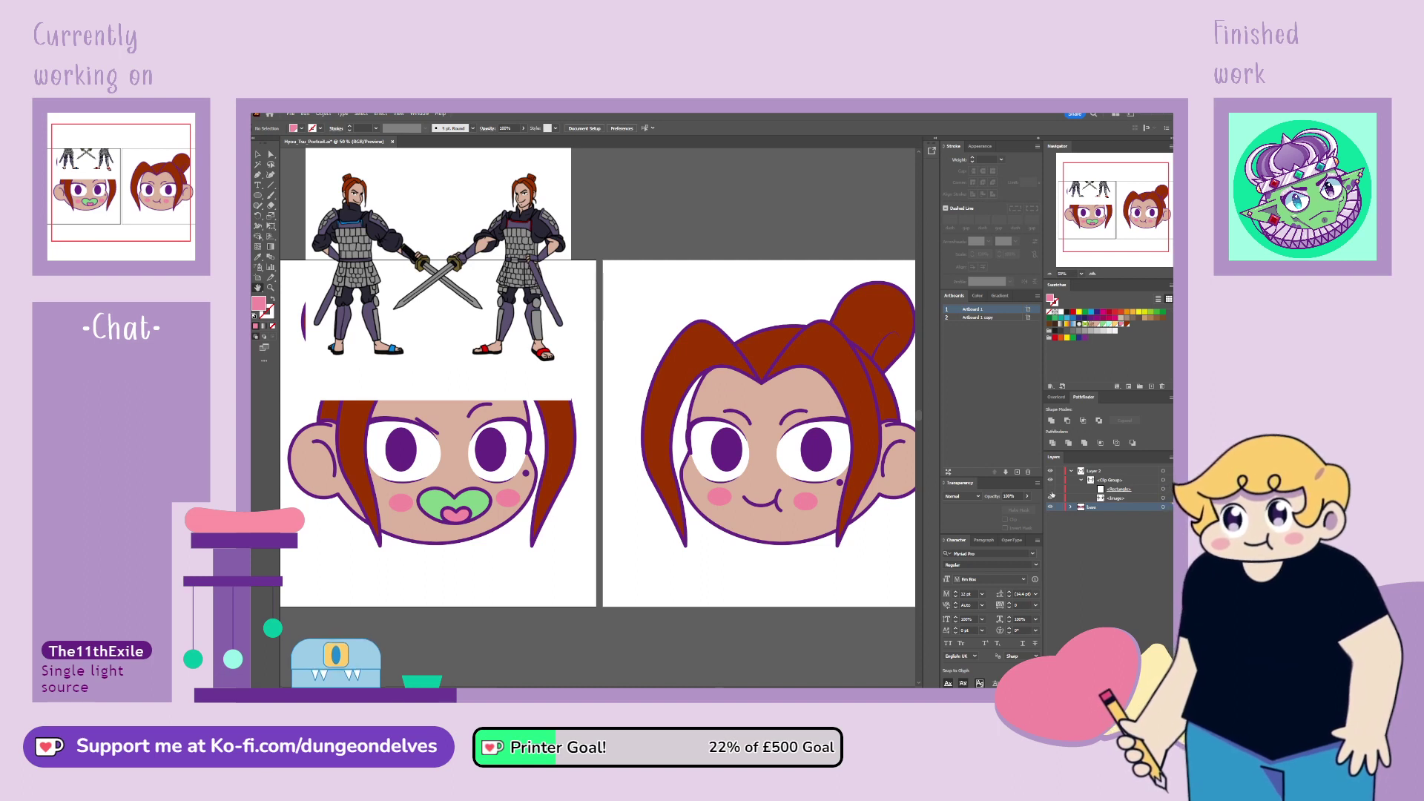
pyautogui.click(1050, 489)
pyautogui.click(1081, 480)
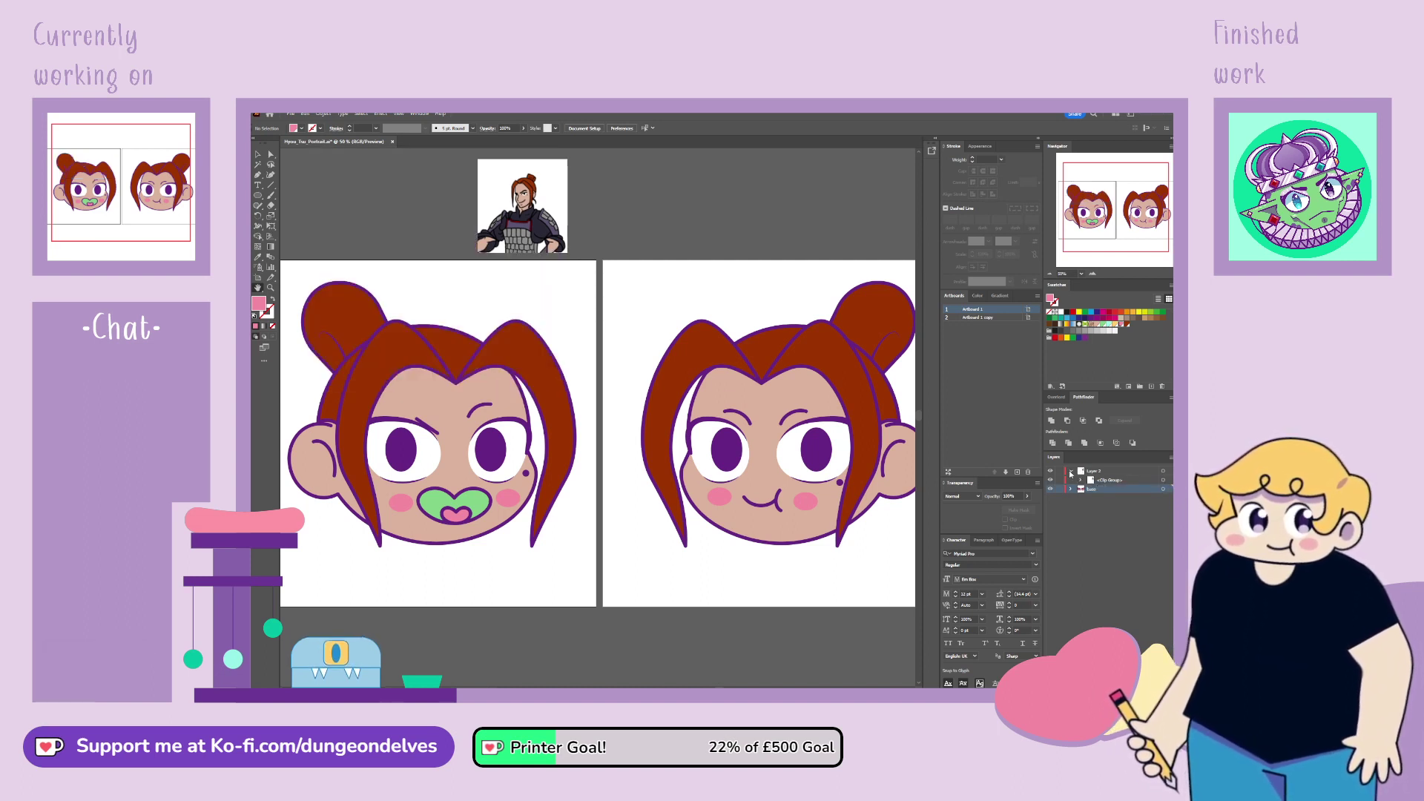
pyautogui.click(1070, 471)
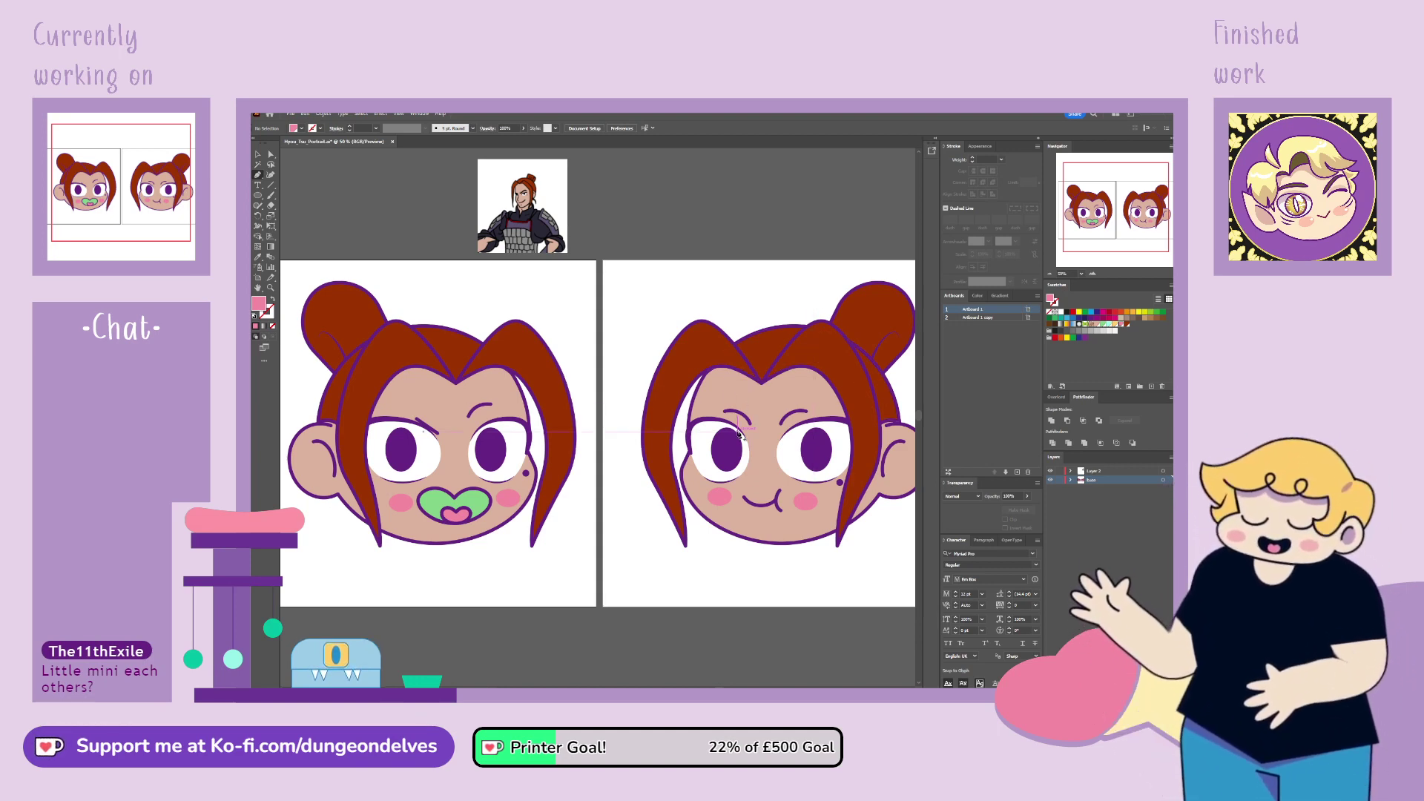
# Step: Bring the green-mouthed portrait into close view at 100% zoom
pyautogui.hotkey('ctrl', '1')
pyautogui.click(1111, 213)
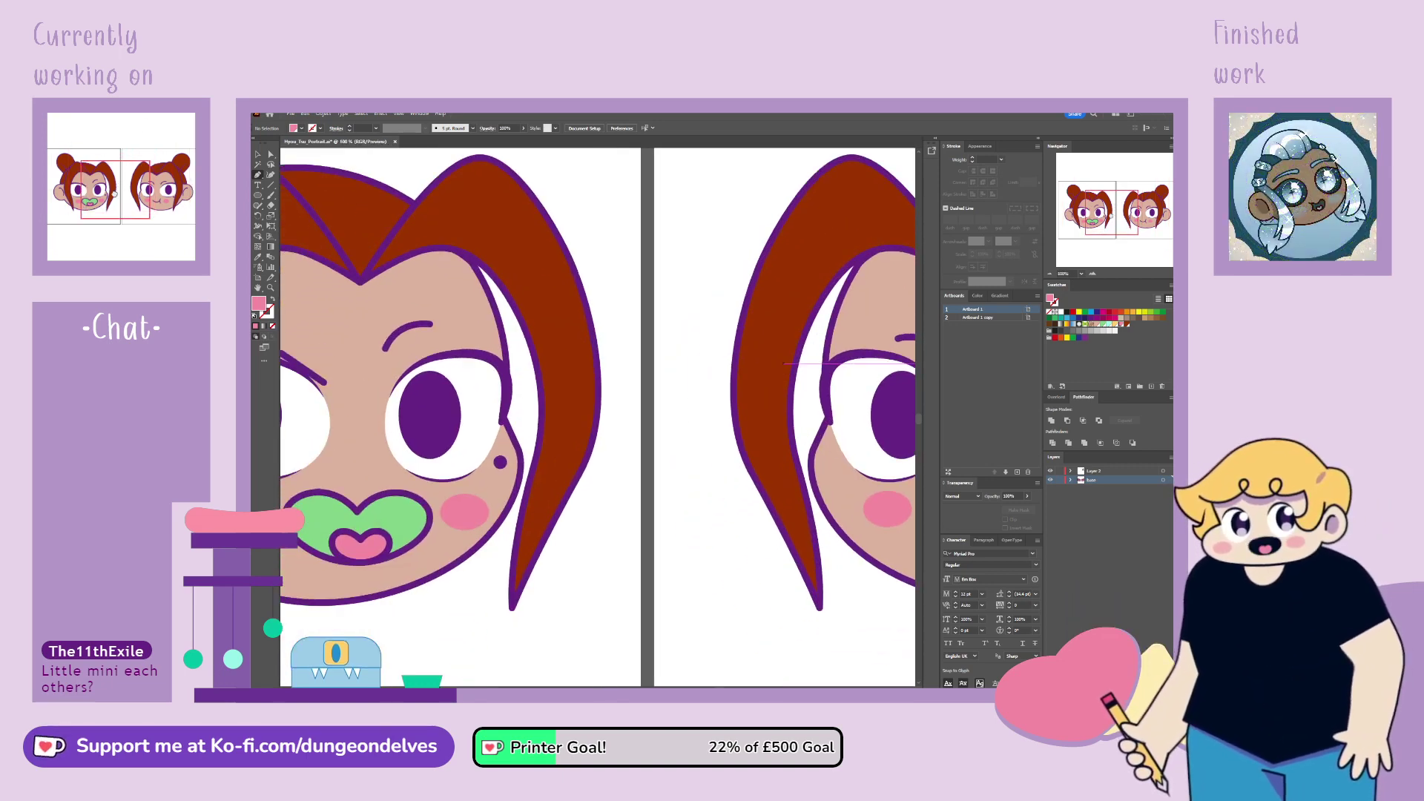
pyautogui.moveTo(1110, 216); pyautogui.dragTo(1088, 216)
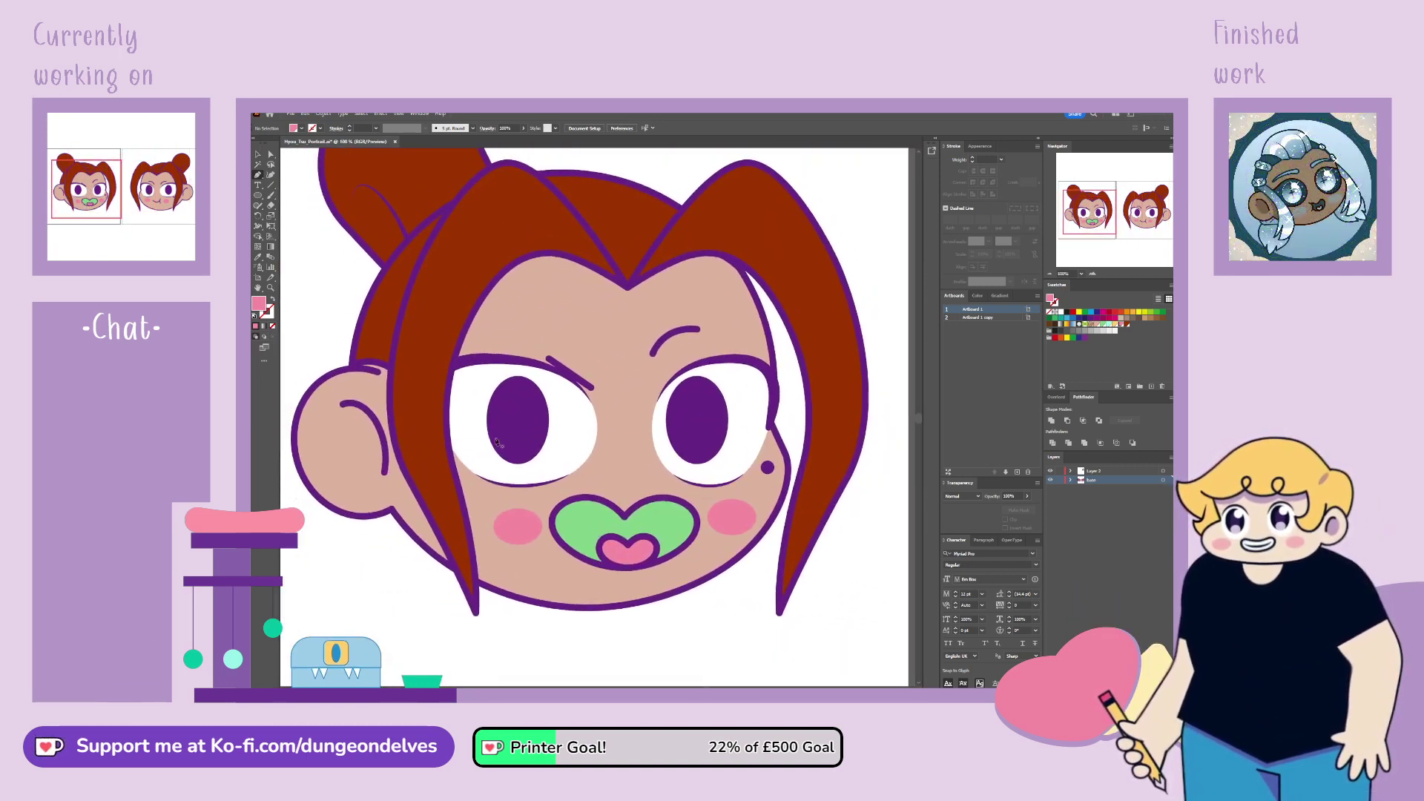
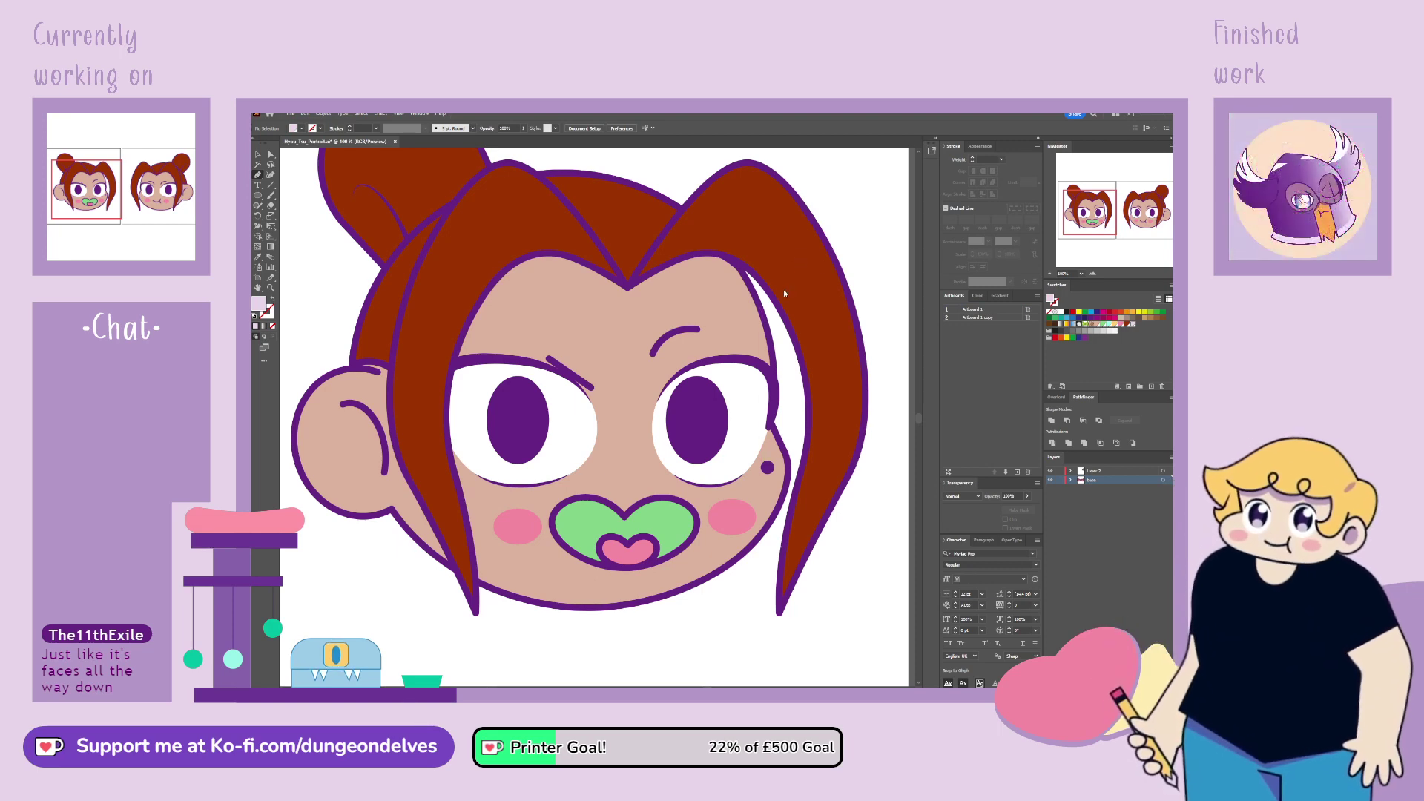
# Step: Draw a light purple ellipse in the lower part of the left iris, widen it slightly, and place a copy in the right iris
pyautogui.moveTo(495, 420); pyautogui.dragTo(538, 464)
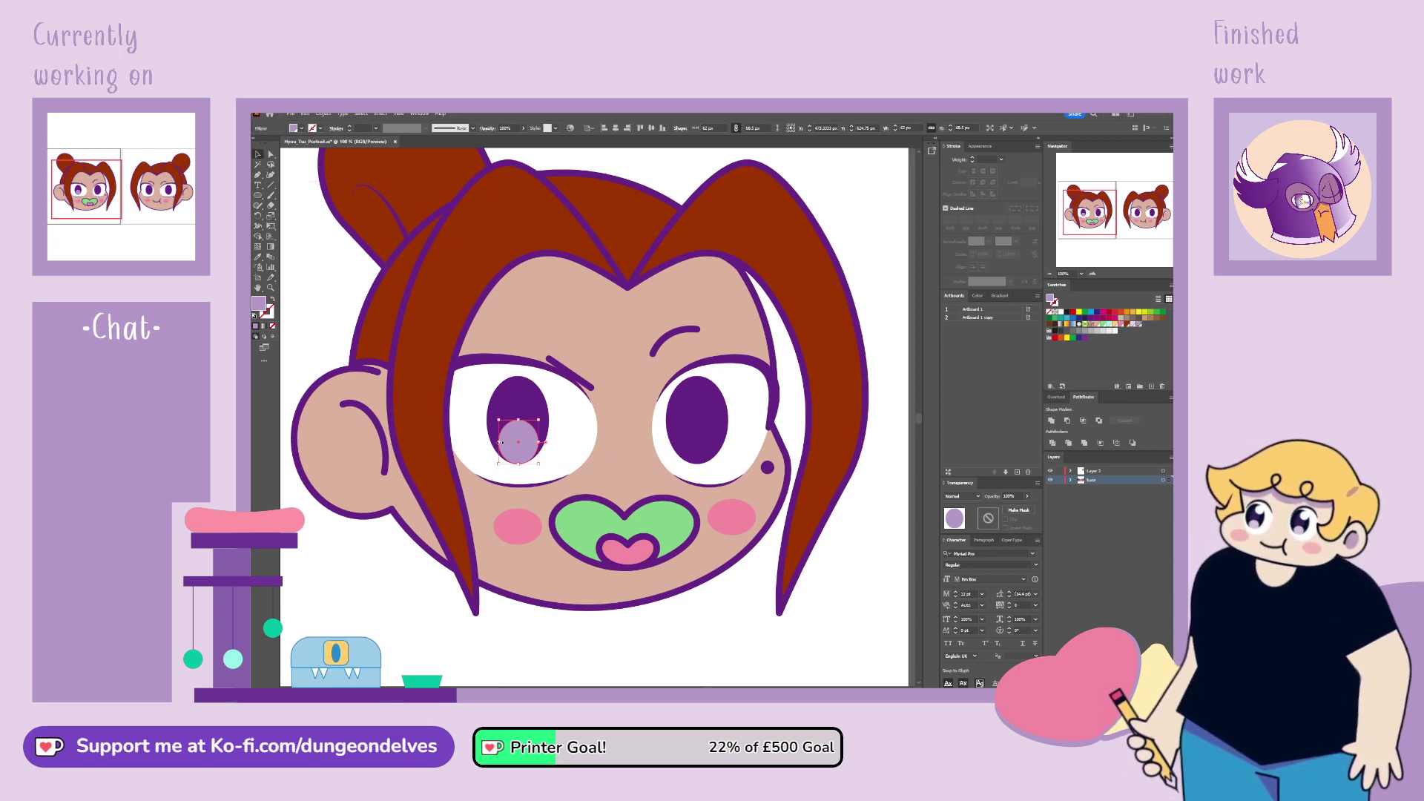
pyautogui.moveTo(499, 442); pyautogui.dragTo(496, 442)
pyautogui.moveTo(540, 442); pyautogui.dragTo(541, 442)
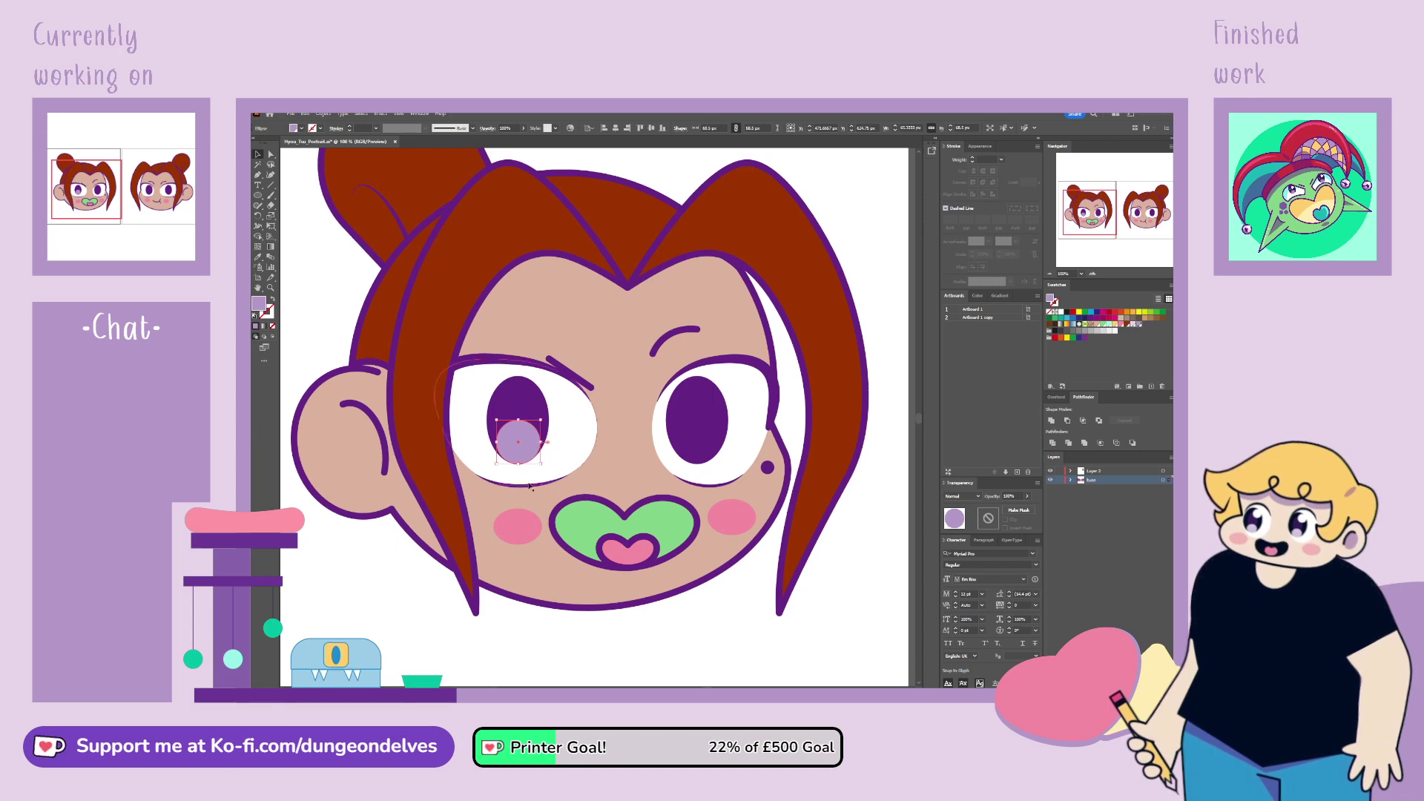
pyautogui.click(491, 656)
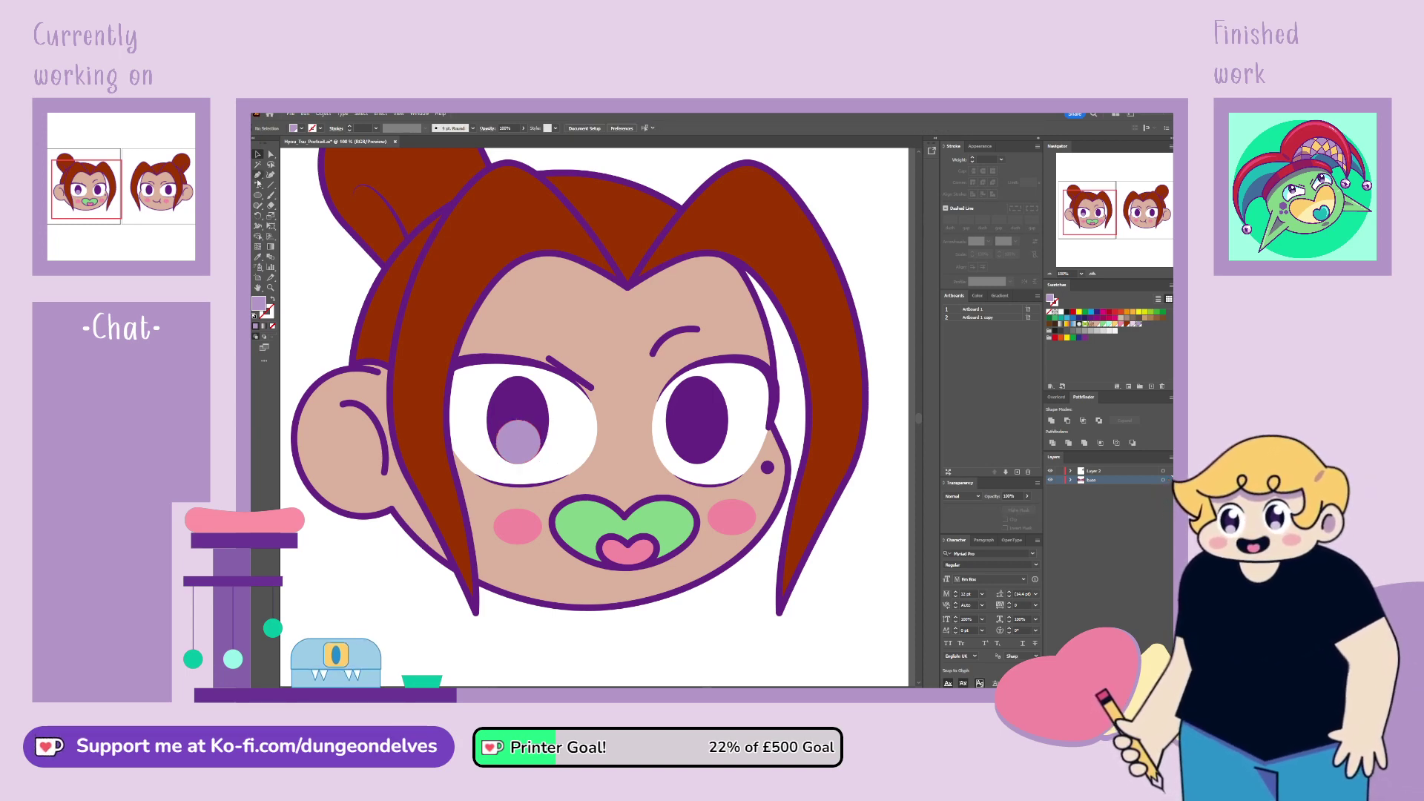
pyautogui.moveTo(516, 445); pyautogui.dragTo(697, 445)
pyautogui.click(712, 633)
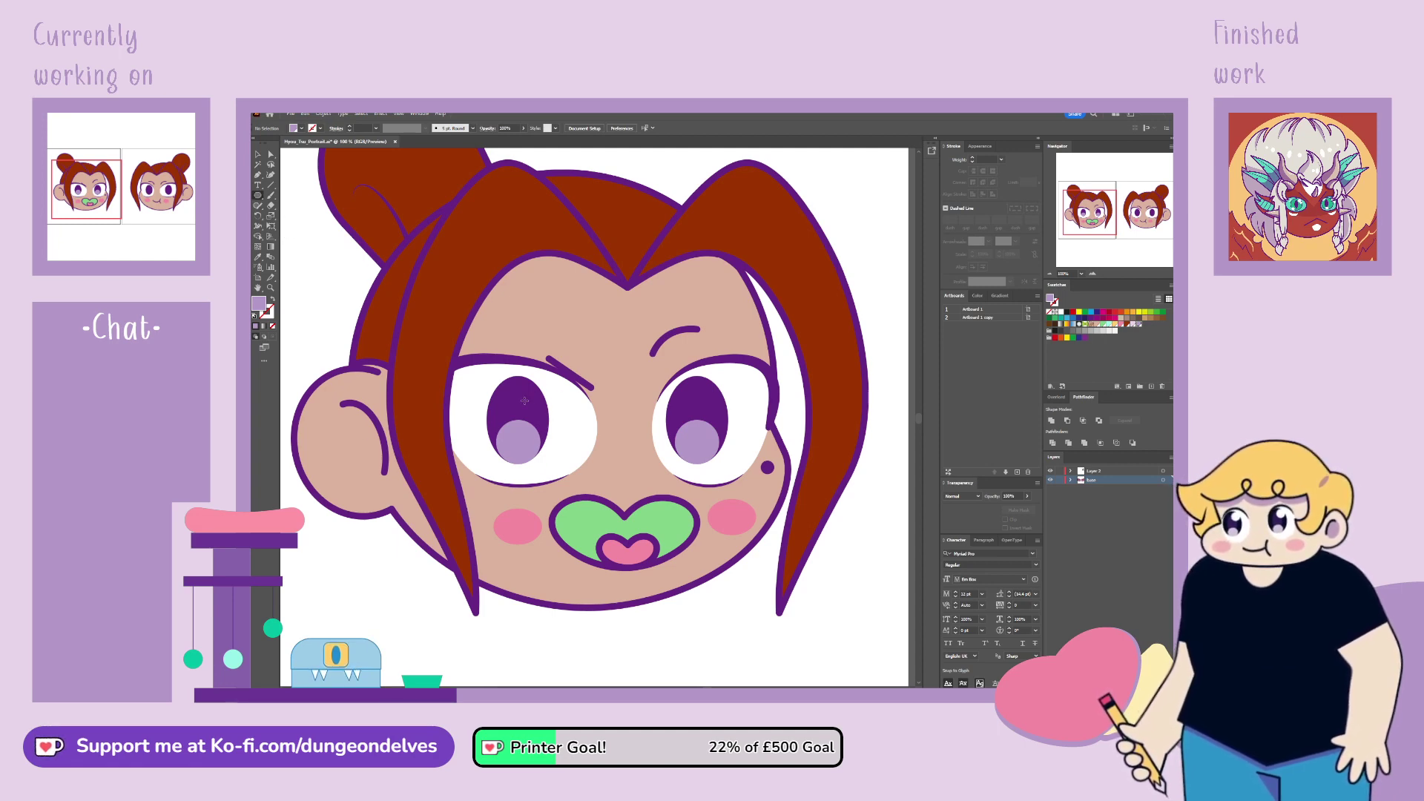
# Step: Add a small white hexagon highlight to the upper right of the left iris and duplicate it onto the right iris
pyautogui.moveTo(522, 400); pyautogui.dragTo(531, 406)
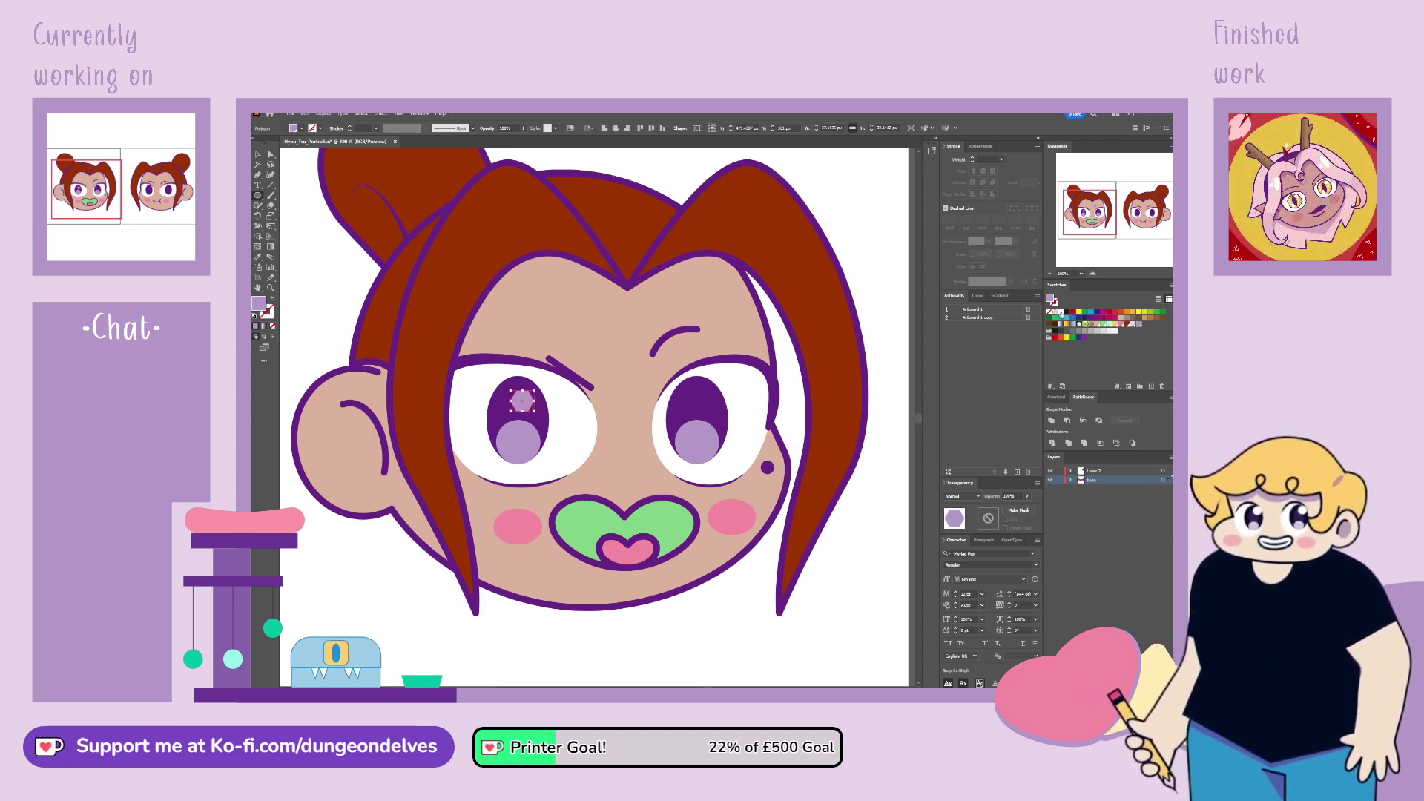
pyautogui.click(1061, 313)
pyautogui.click(257, 153)
pyautogui.click(525, 344)
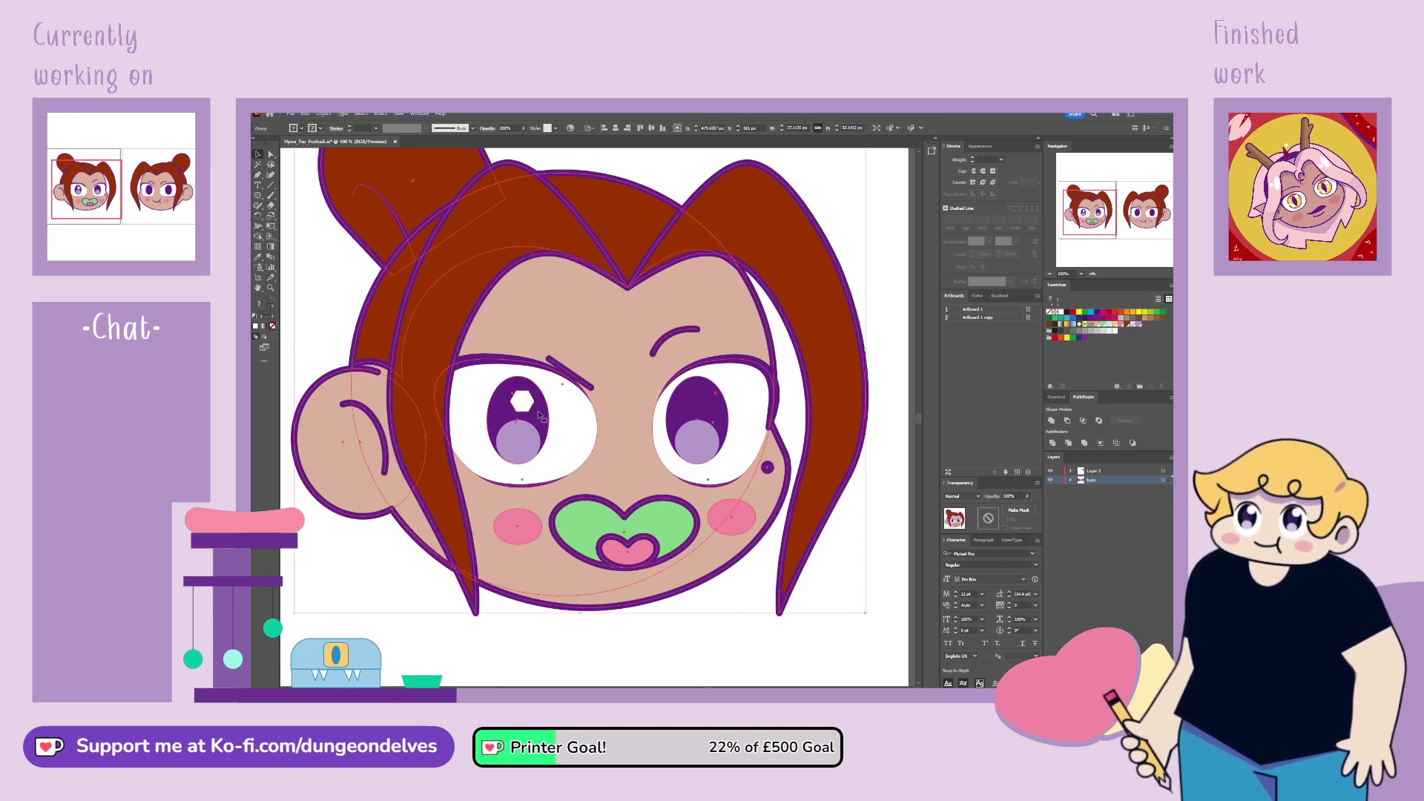
pyautogui.click(460, 593)
pyautogui.click(522, 400)
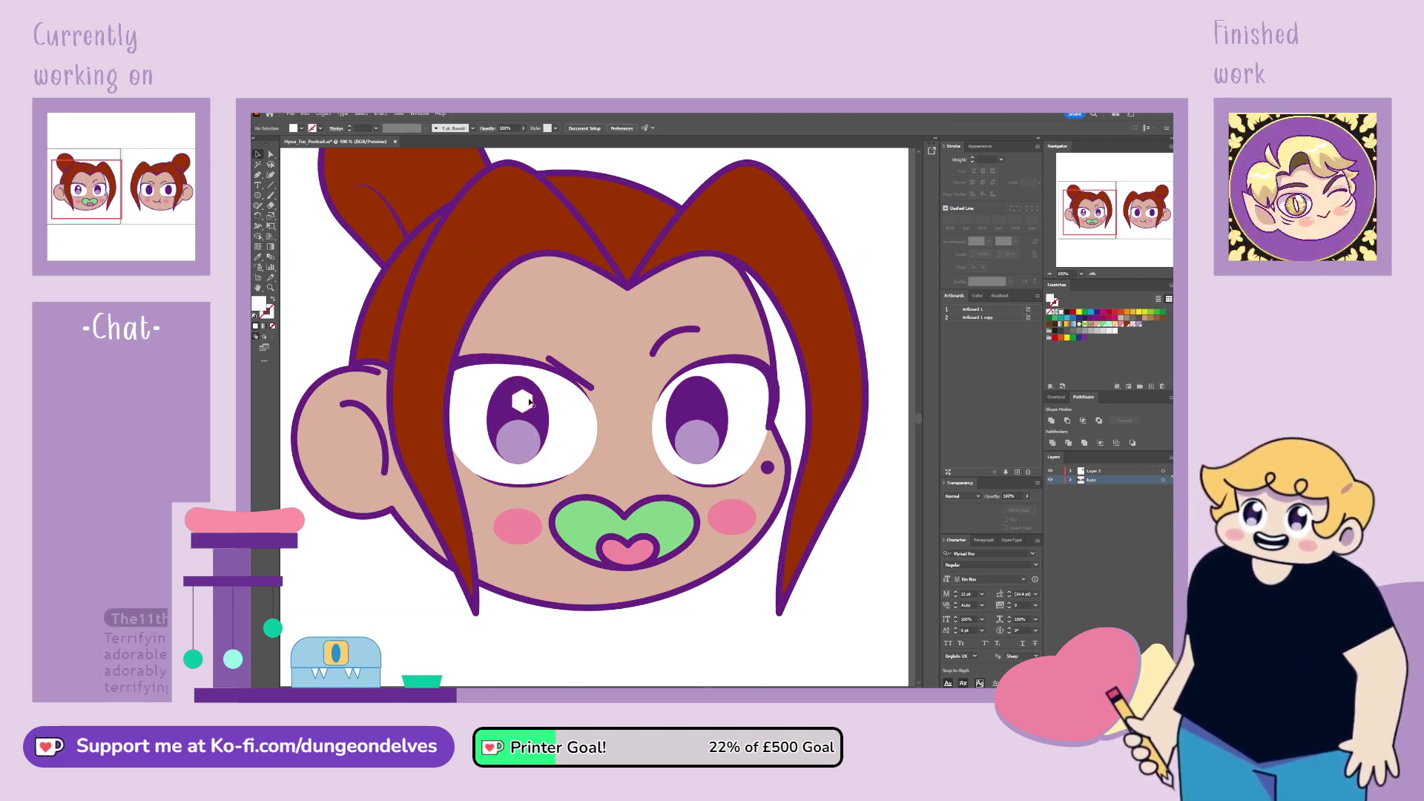
pyautogui.moveTo(522, 400); pyautogui.dragTo(713, 401)
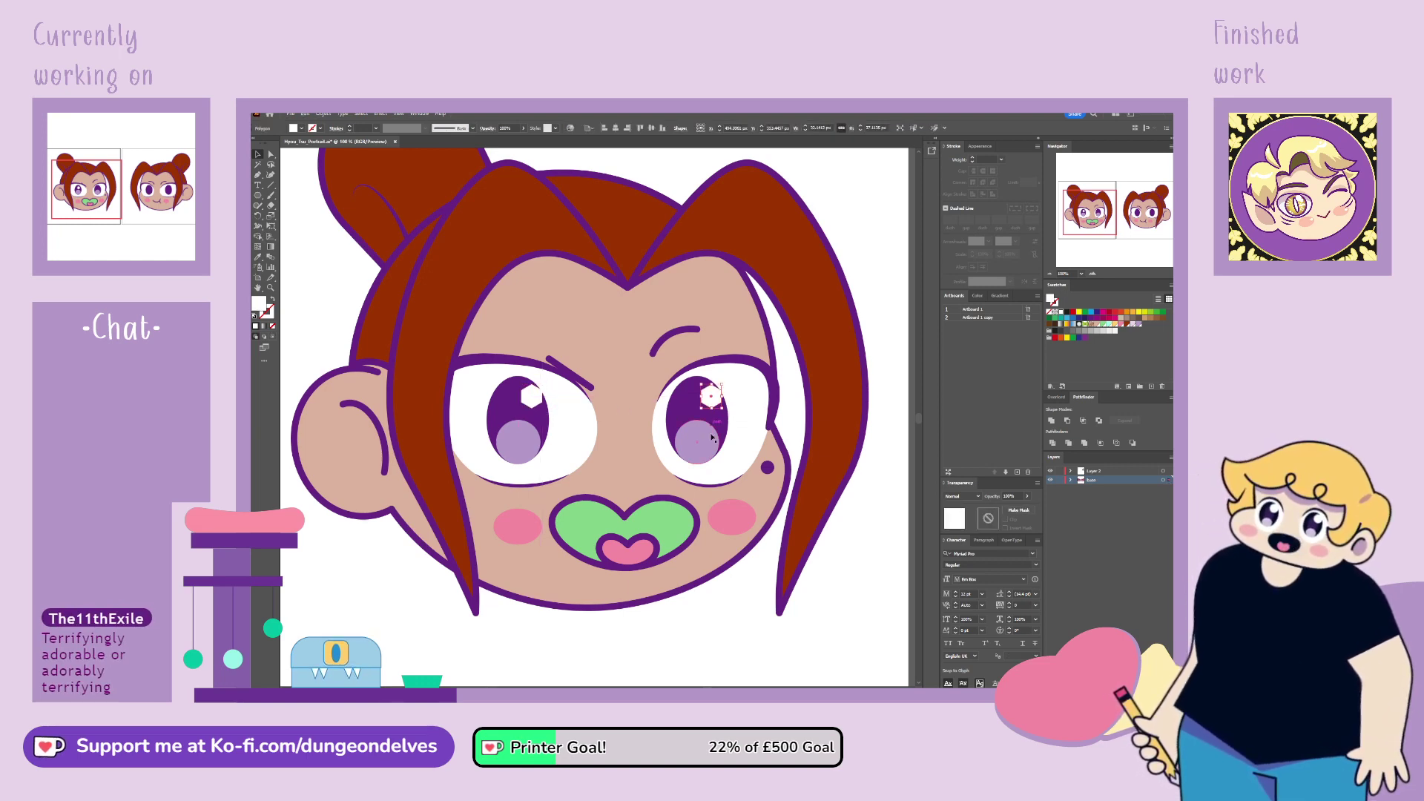
pyautogui.click(717, 636)
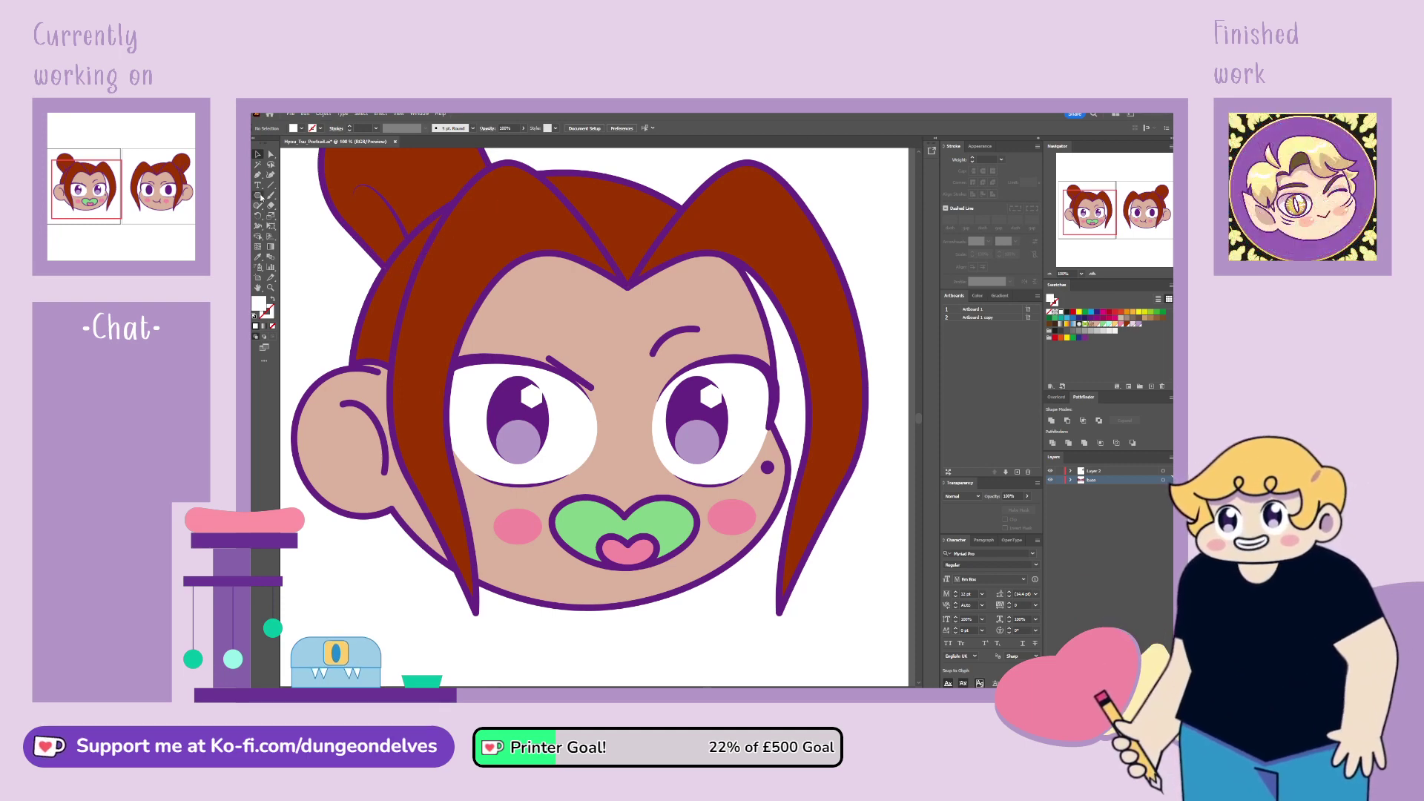
# Step: Move the two white hexagons and two light purple ellipses into the green-mouthed portrait's group
pyautogui.click(259, 196)
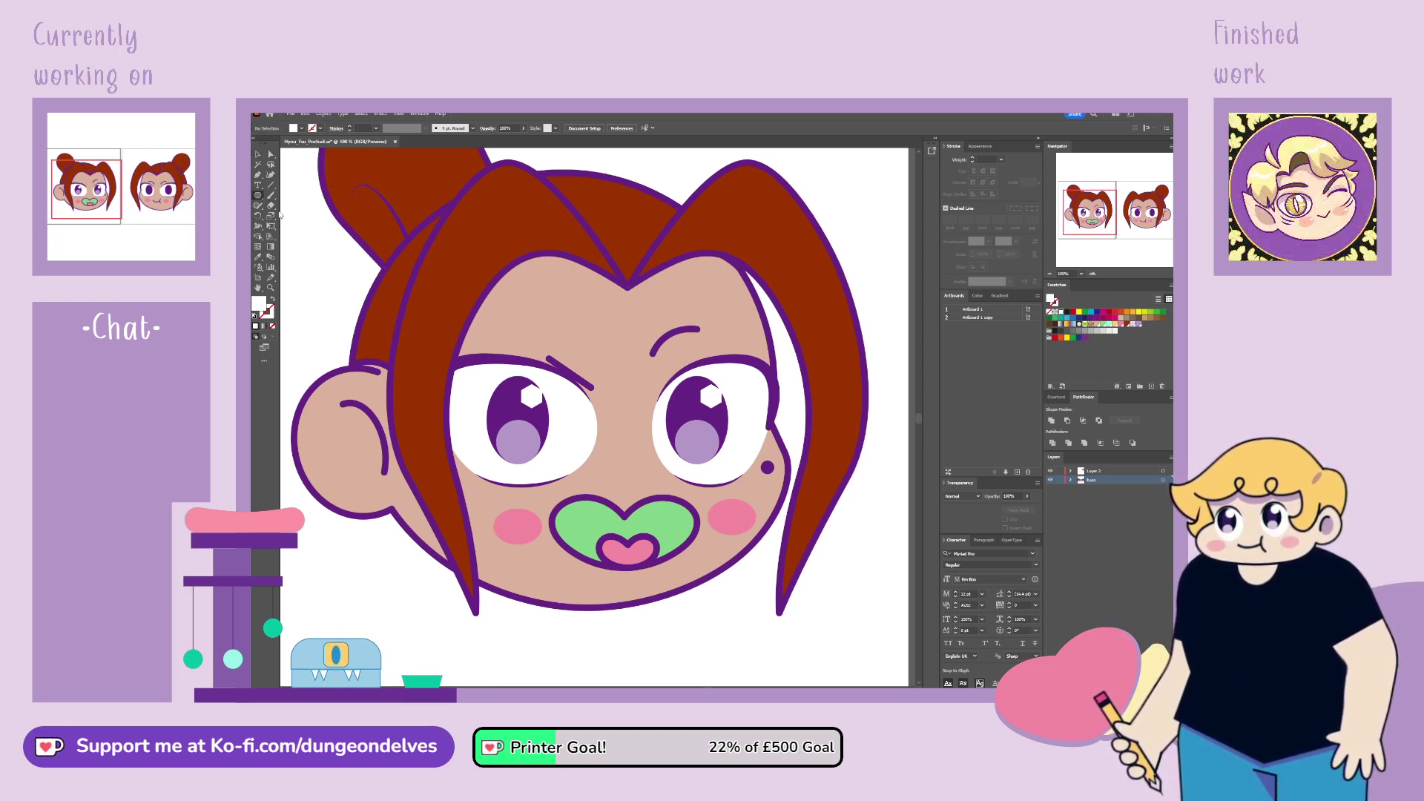
pyautogui.click(792, 279)
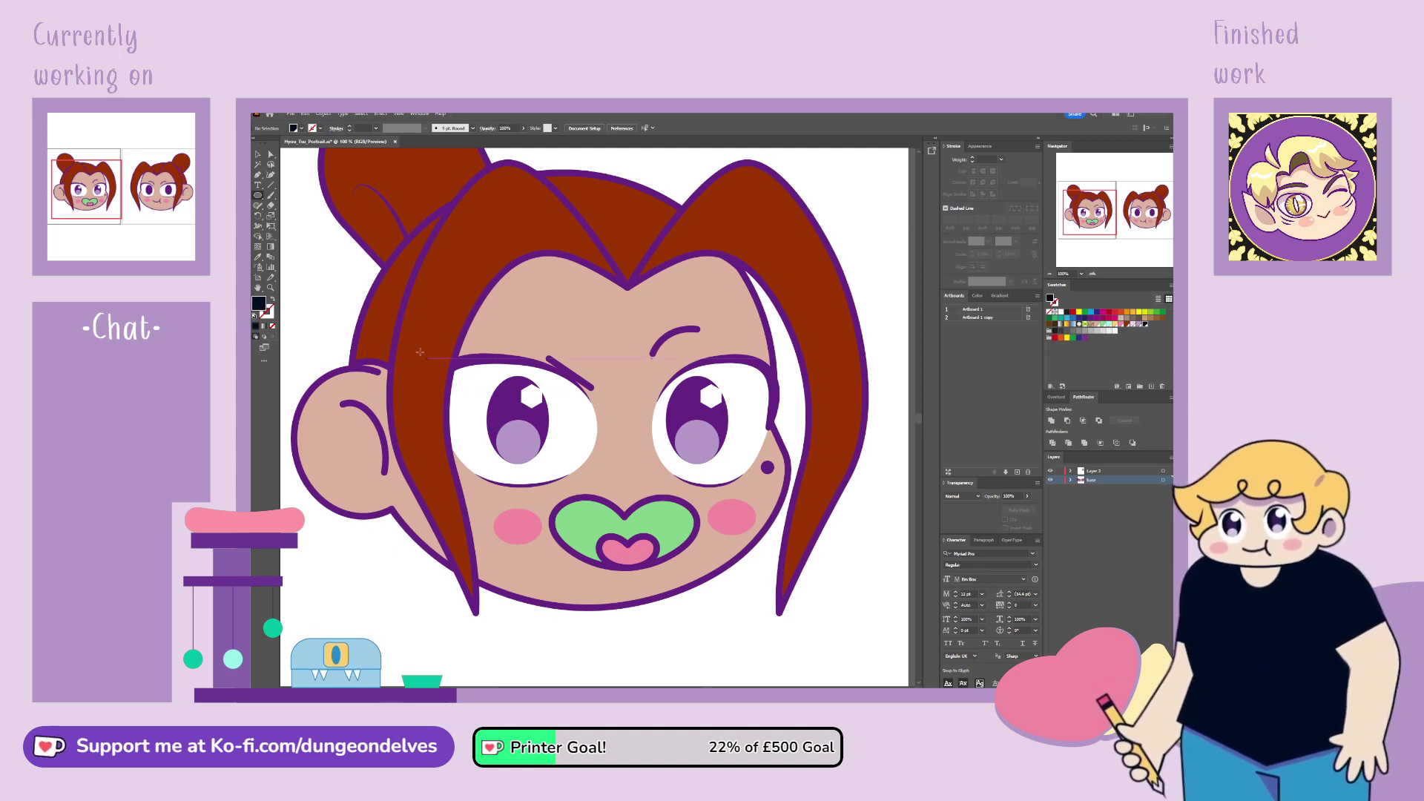
pyautogui.hotkey('ctrl', 'a')
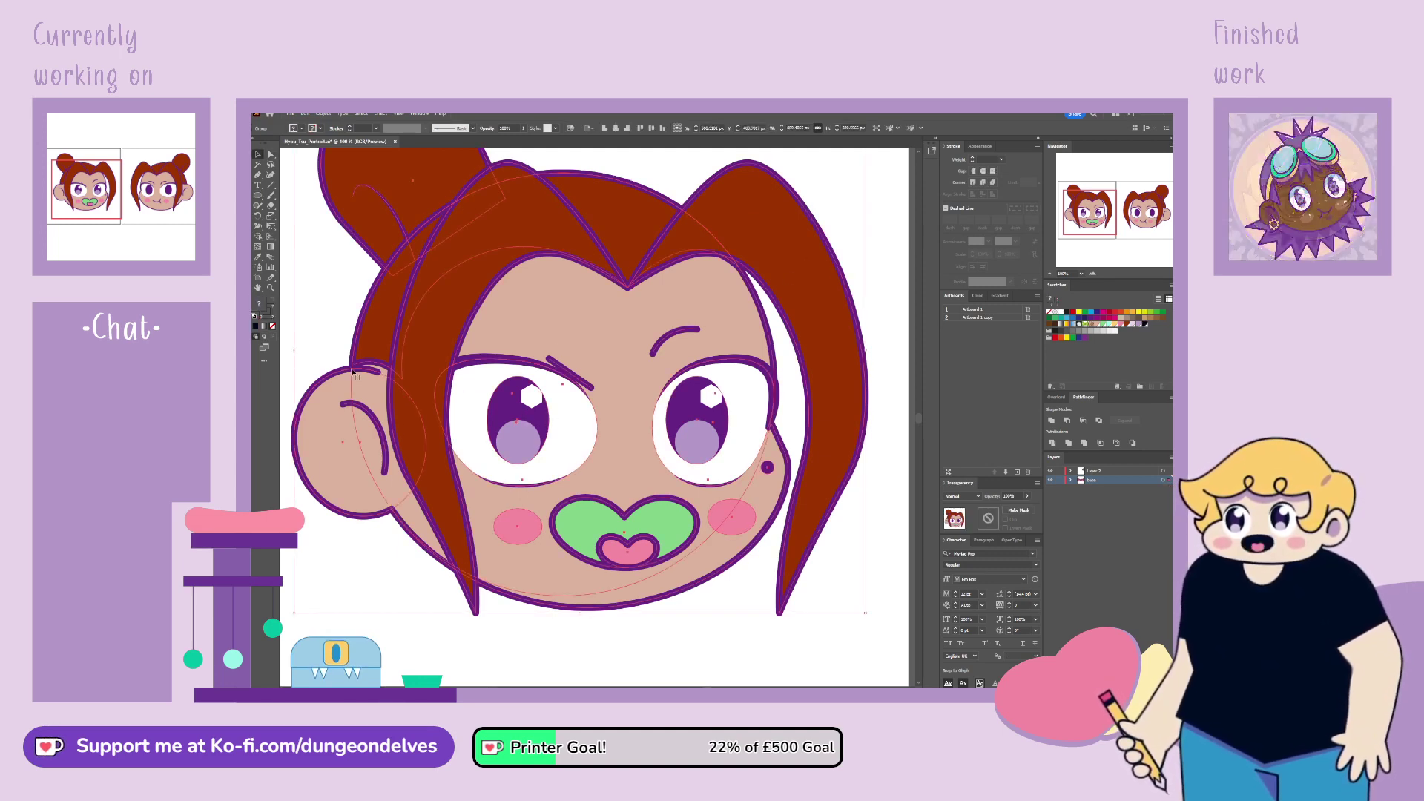
pyautogui.doubleClick(542, 421)
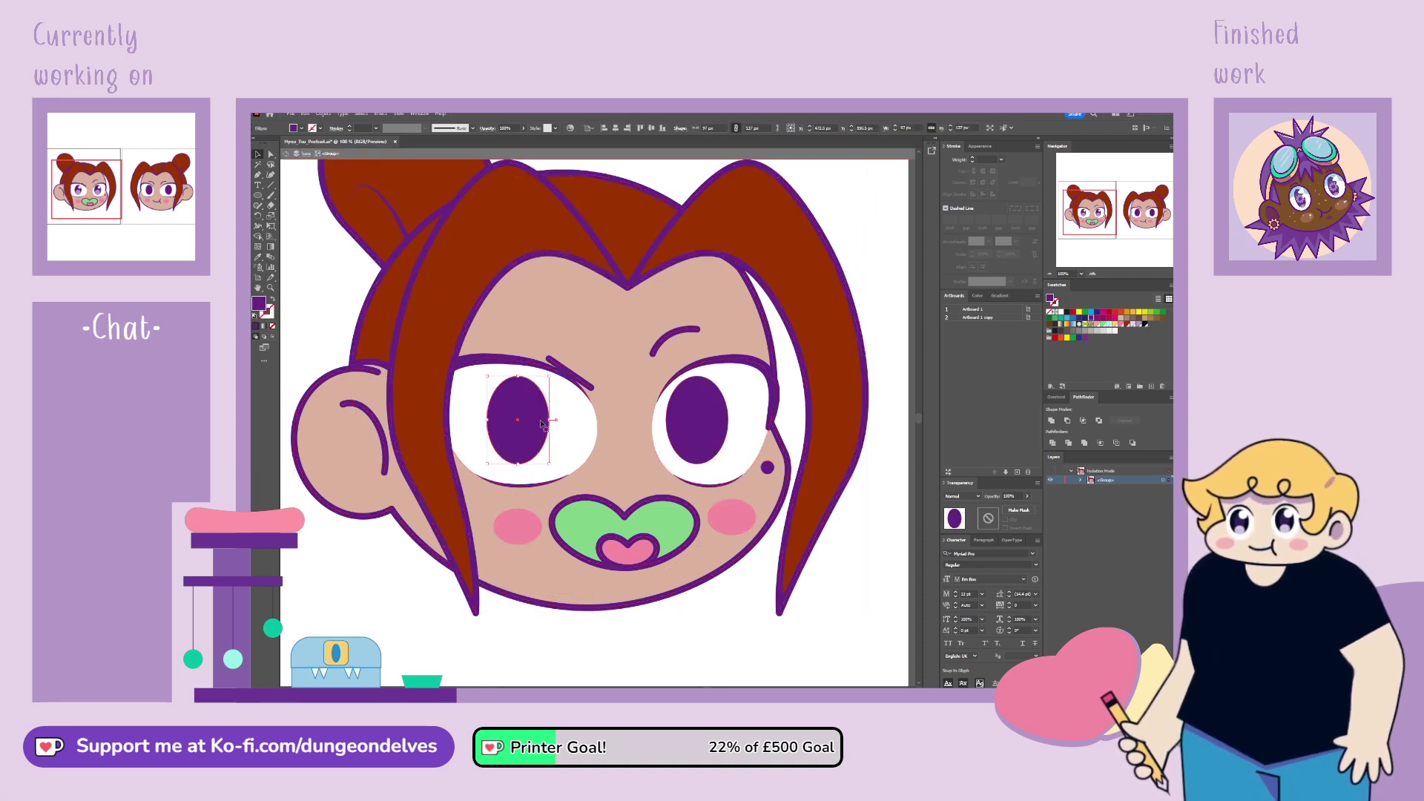
pyautogui.click(305, 154)
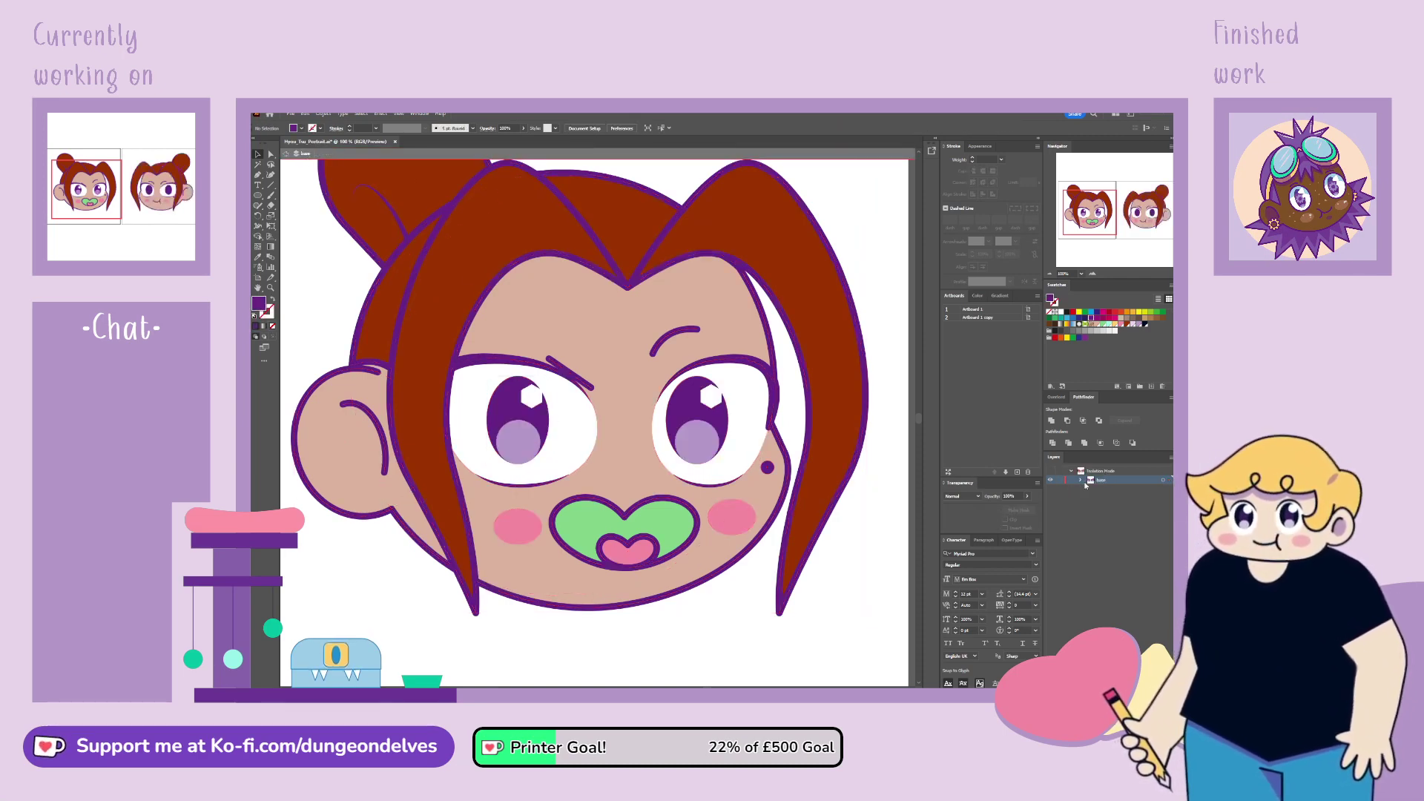
pyautogui.click(1115, 490)
pyautogui.keyDown('shift'); pyautogui.click(1116, 516); pyautogui.keyUp('shift')
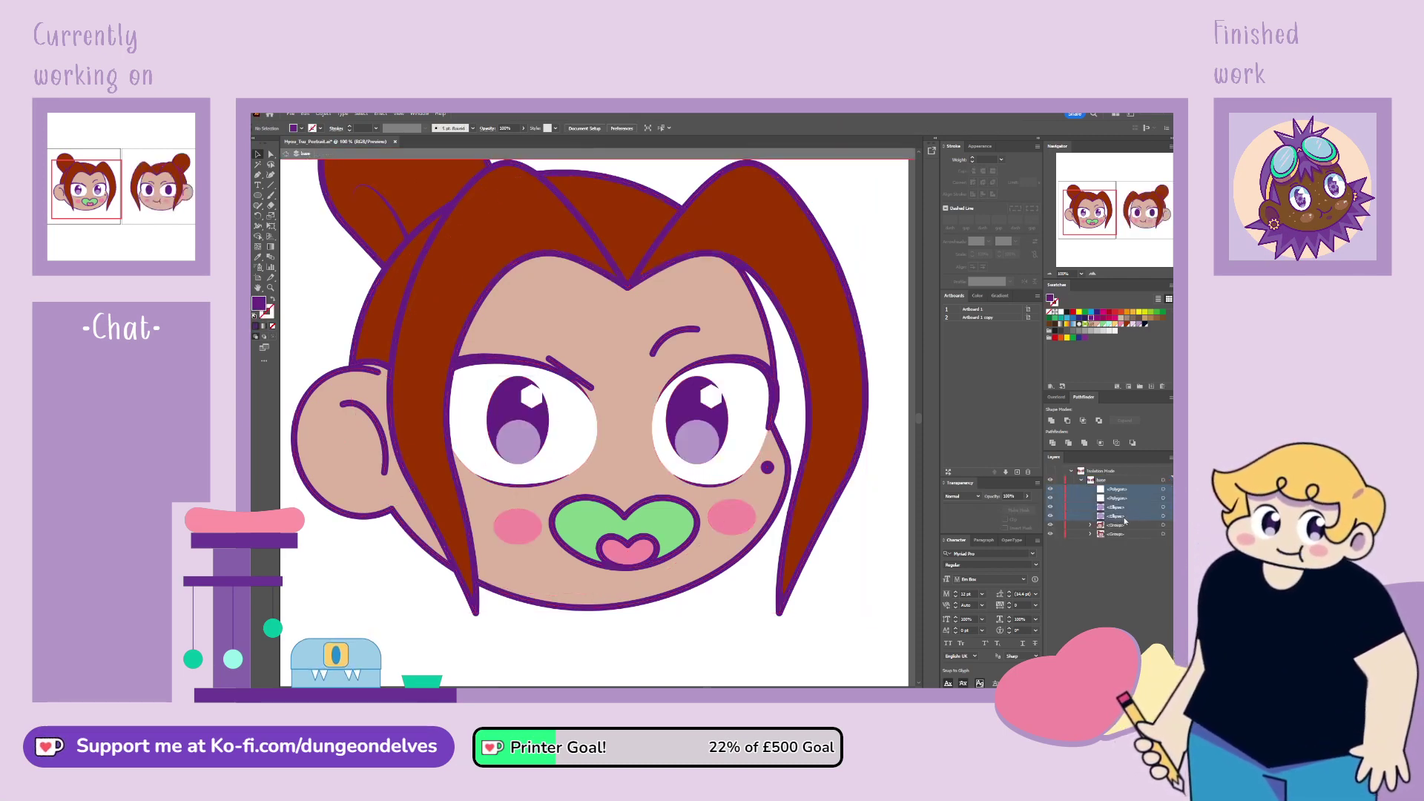
pyautogui.moveTo(1118, 517); pyautogui.dragTo(1116, 535)
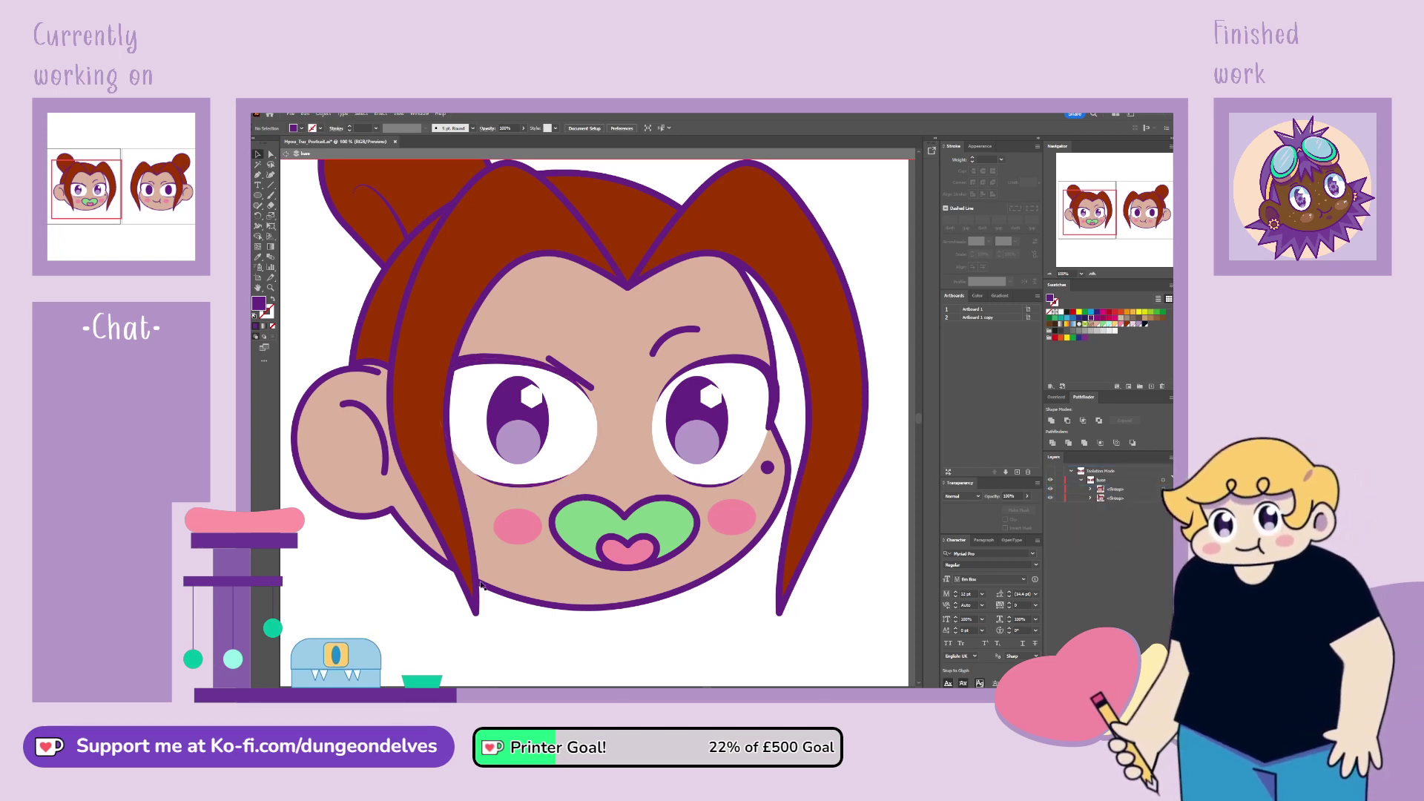
# Step: Fill the left iris inside the group with a linear gradient from purple to dark navy at a 90° angle
pyautogui.doubleClick(518, 427)
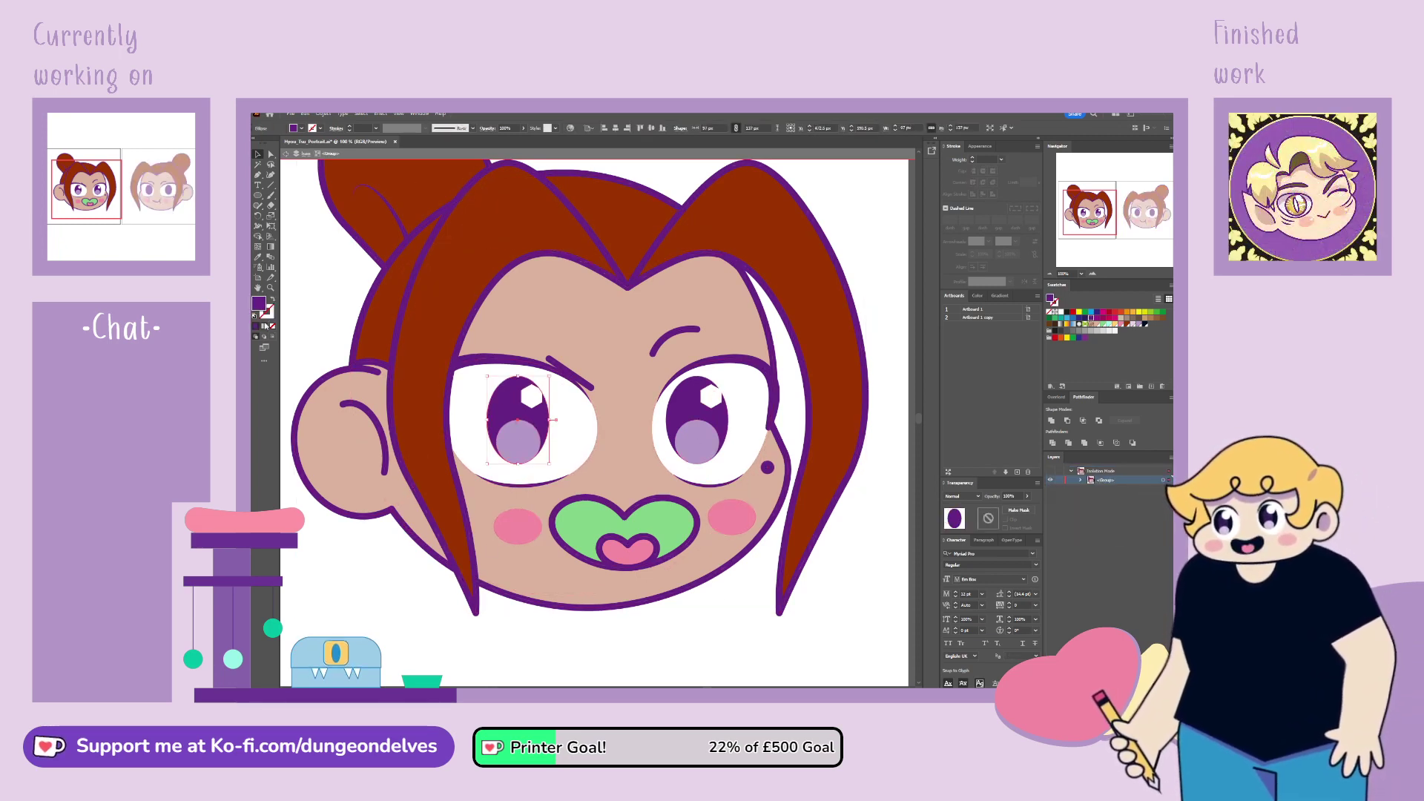
pyautogui.click(264, 325)
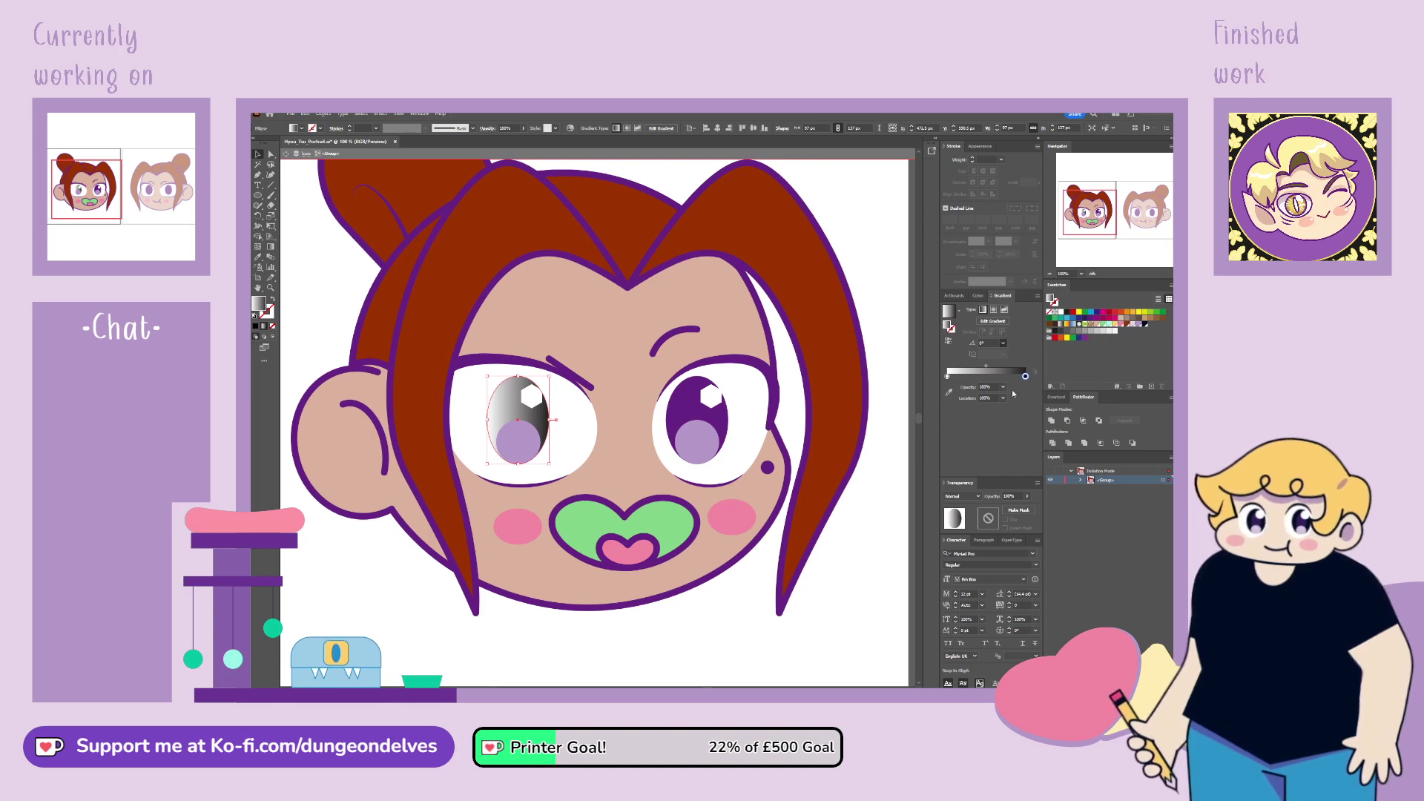
pyautogui.click(1003, 342)
pyautogui.click(990, 407)
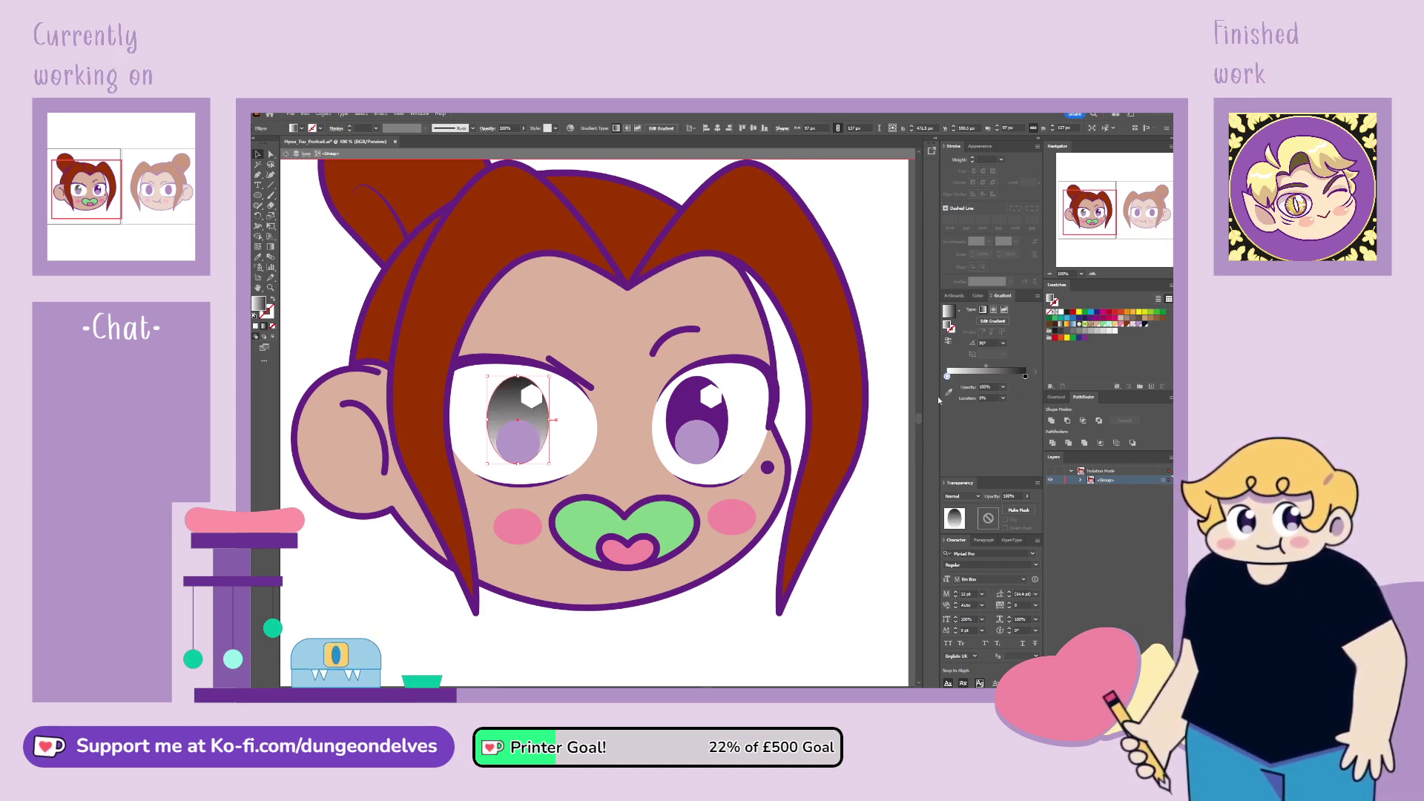
pyautogui.click(979, 415)
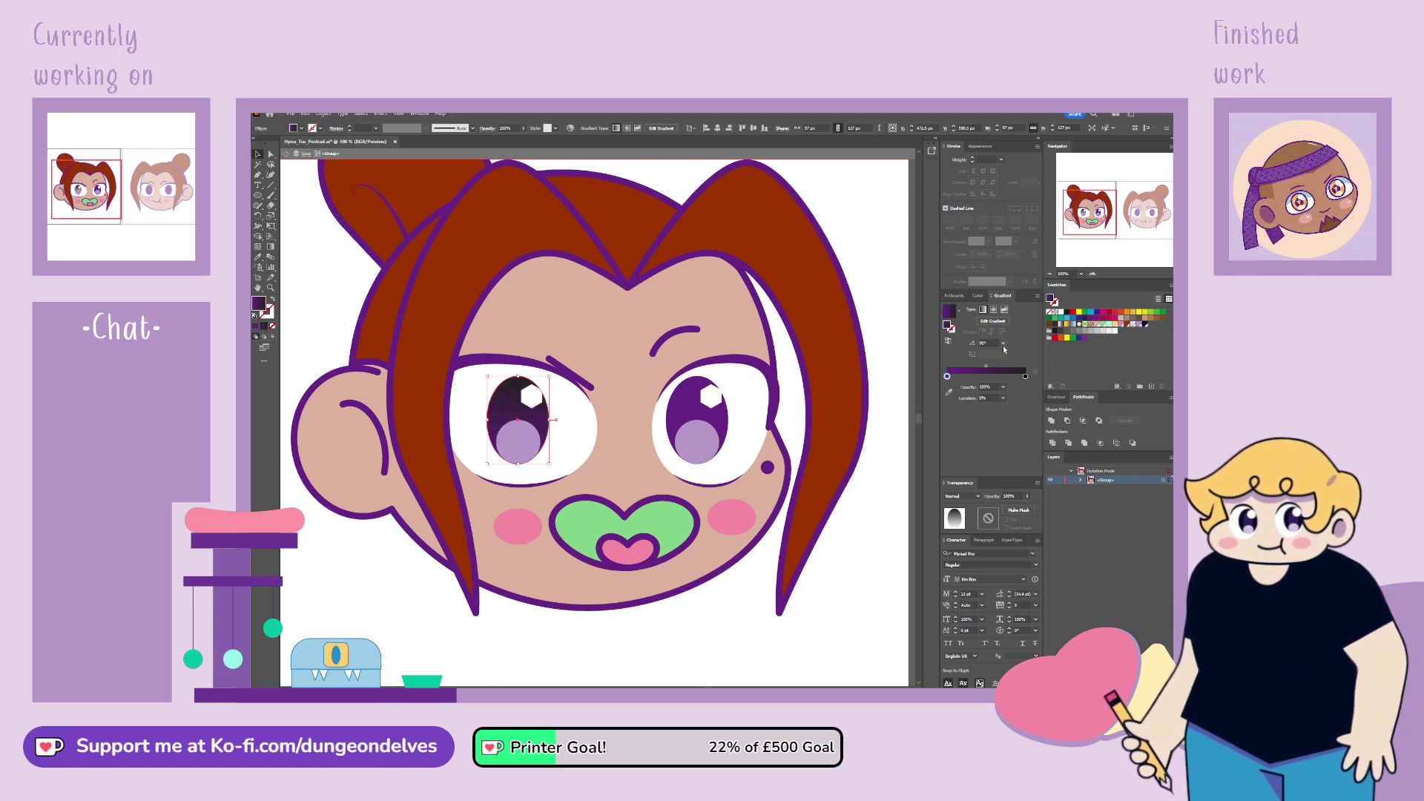
pyautogui.click(1024, 375)
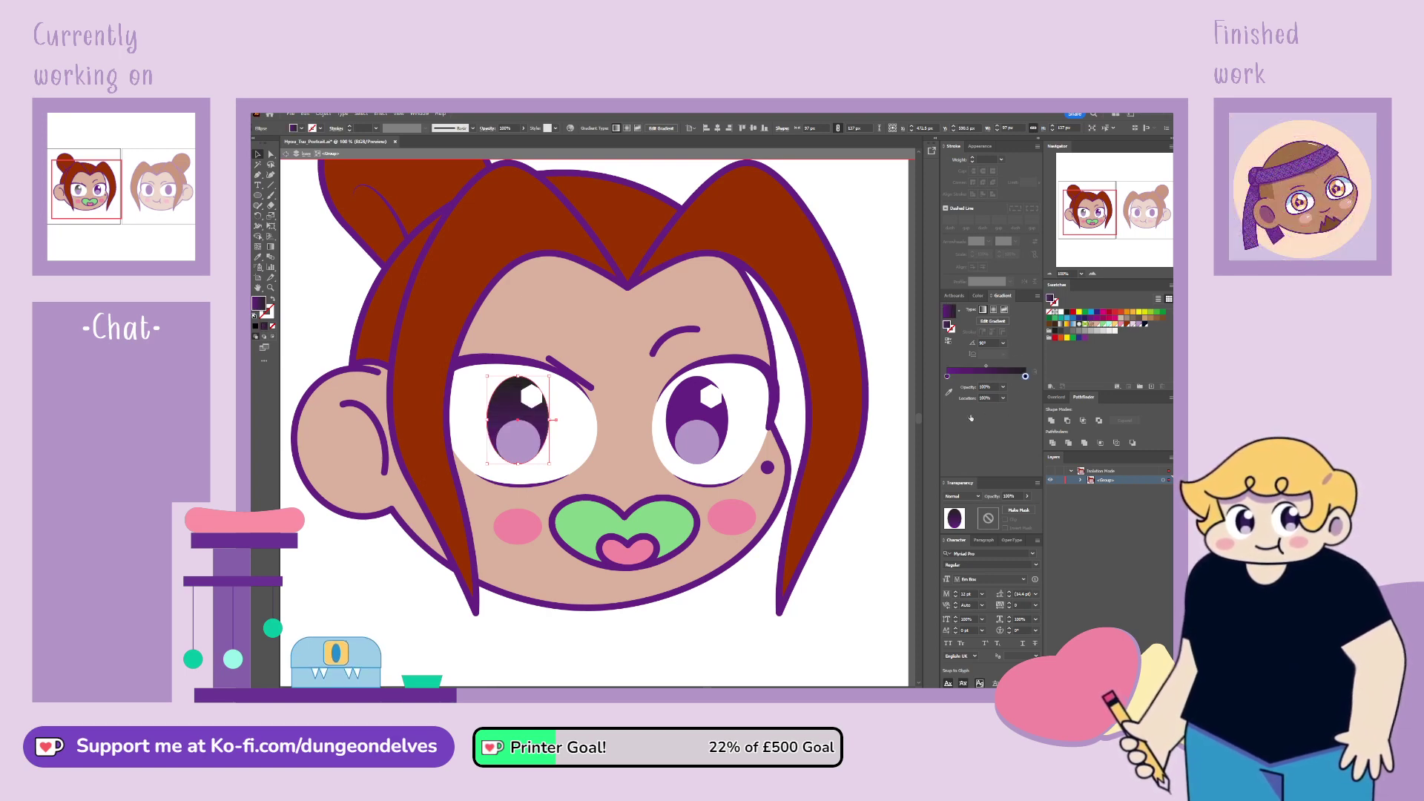
pyautogui.click(930, 420)
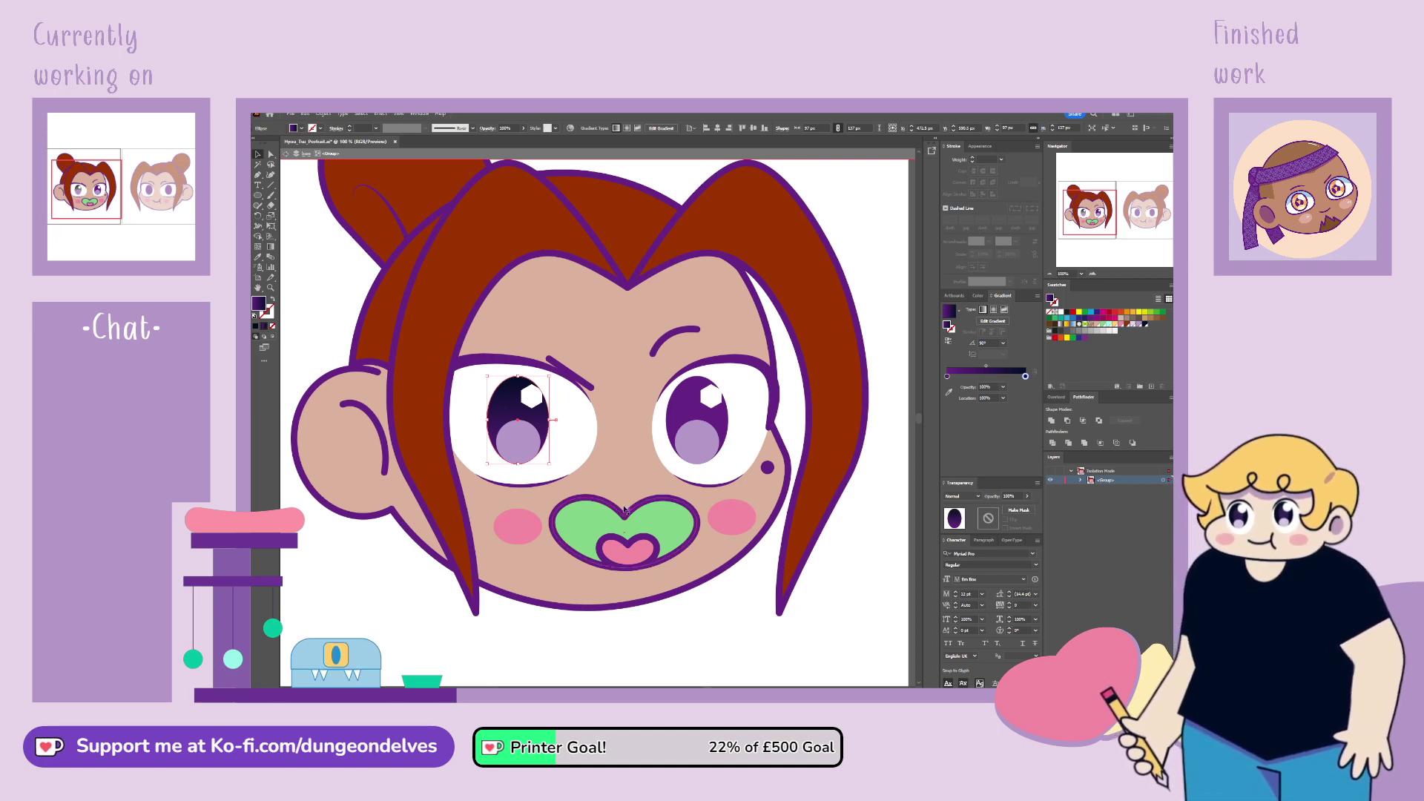
# Step: Copy the left iris's purple-to-navy gradient to the right iris with the Eyedropper and set its angle to 90°
pyautogui.click(683, 406)
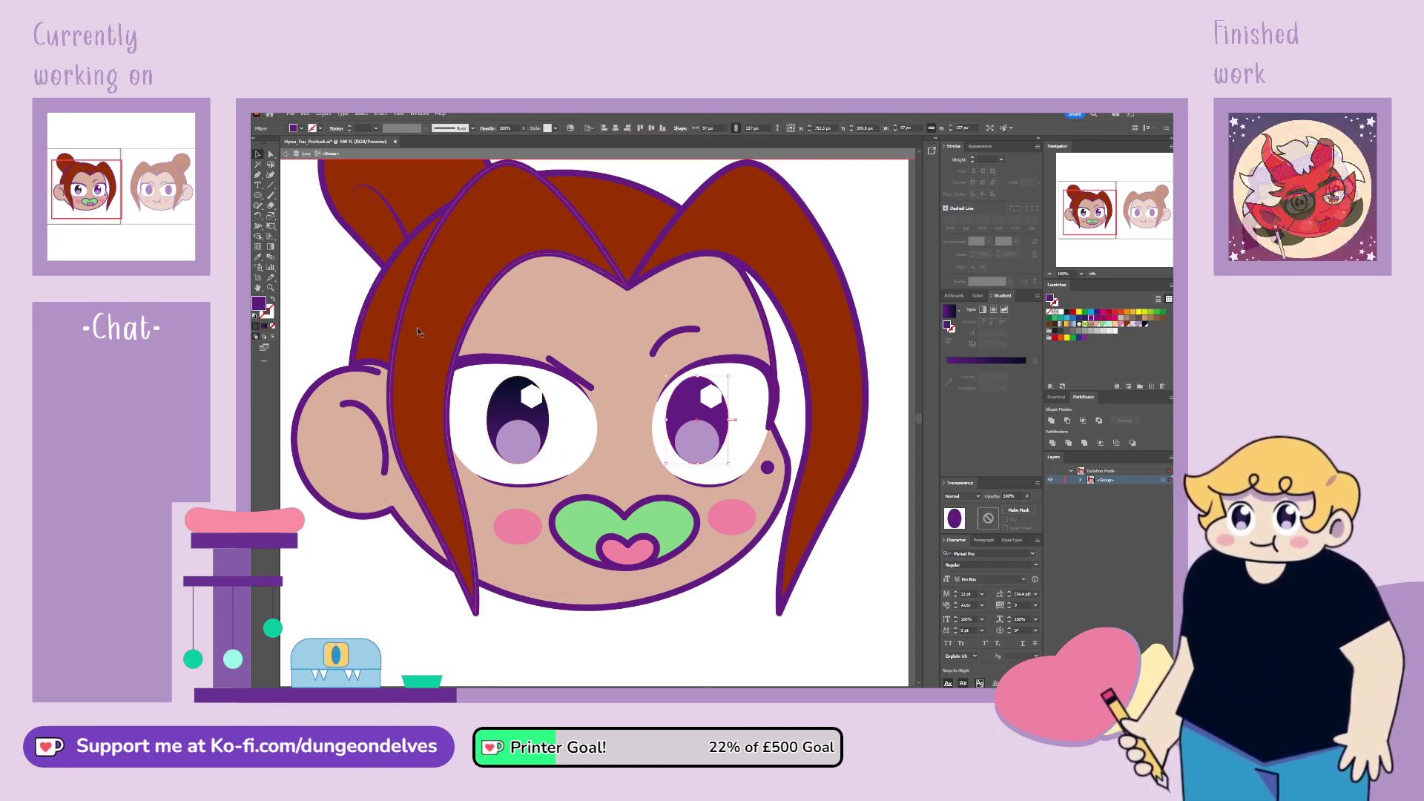
pyautogui.click(259, 258)
pyautogui.click(512, 401)
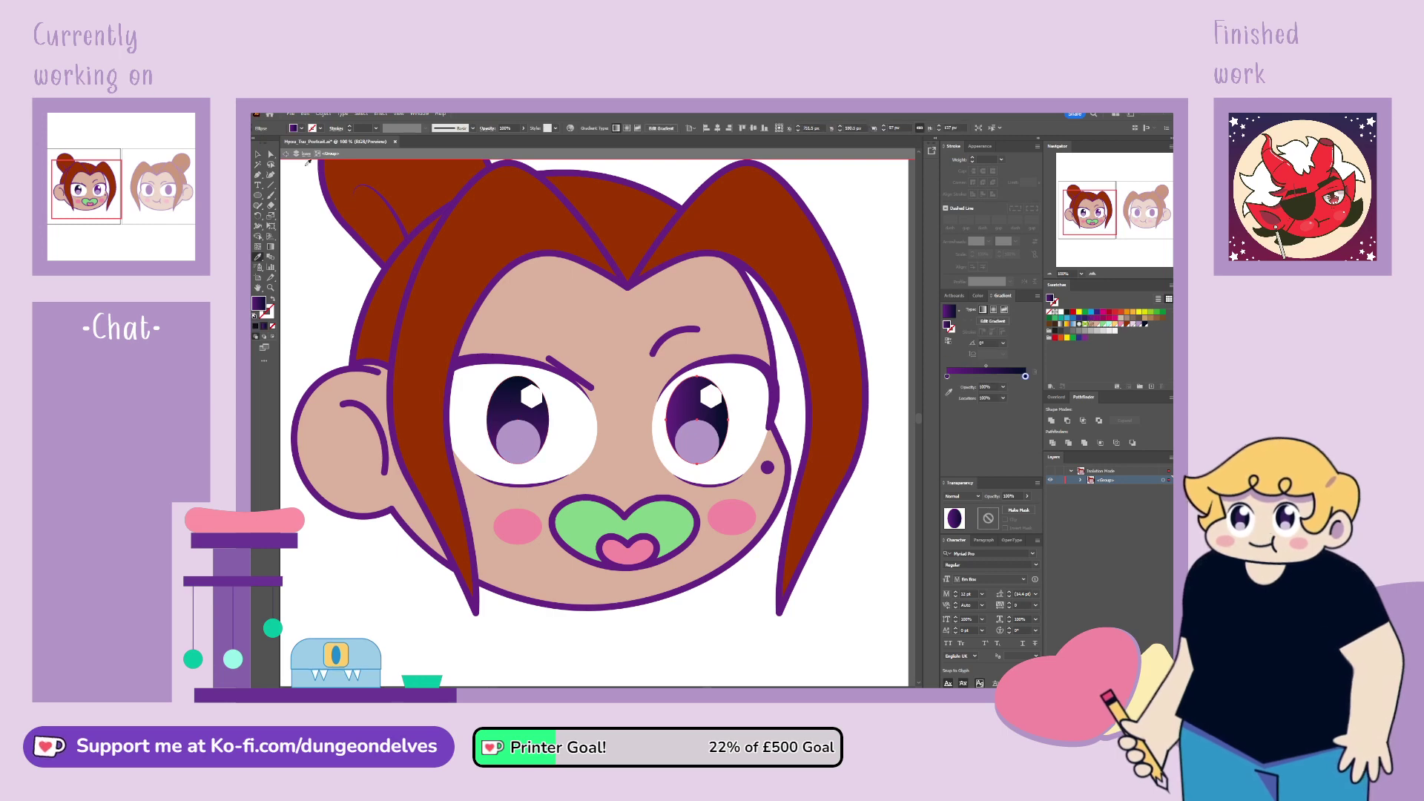
pyautogui.click(1003, 343)
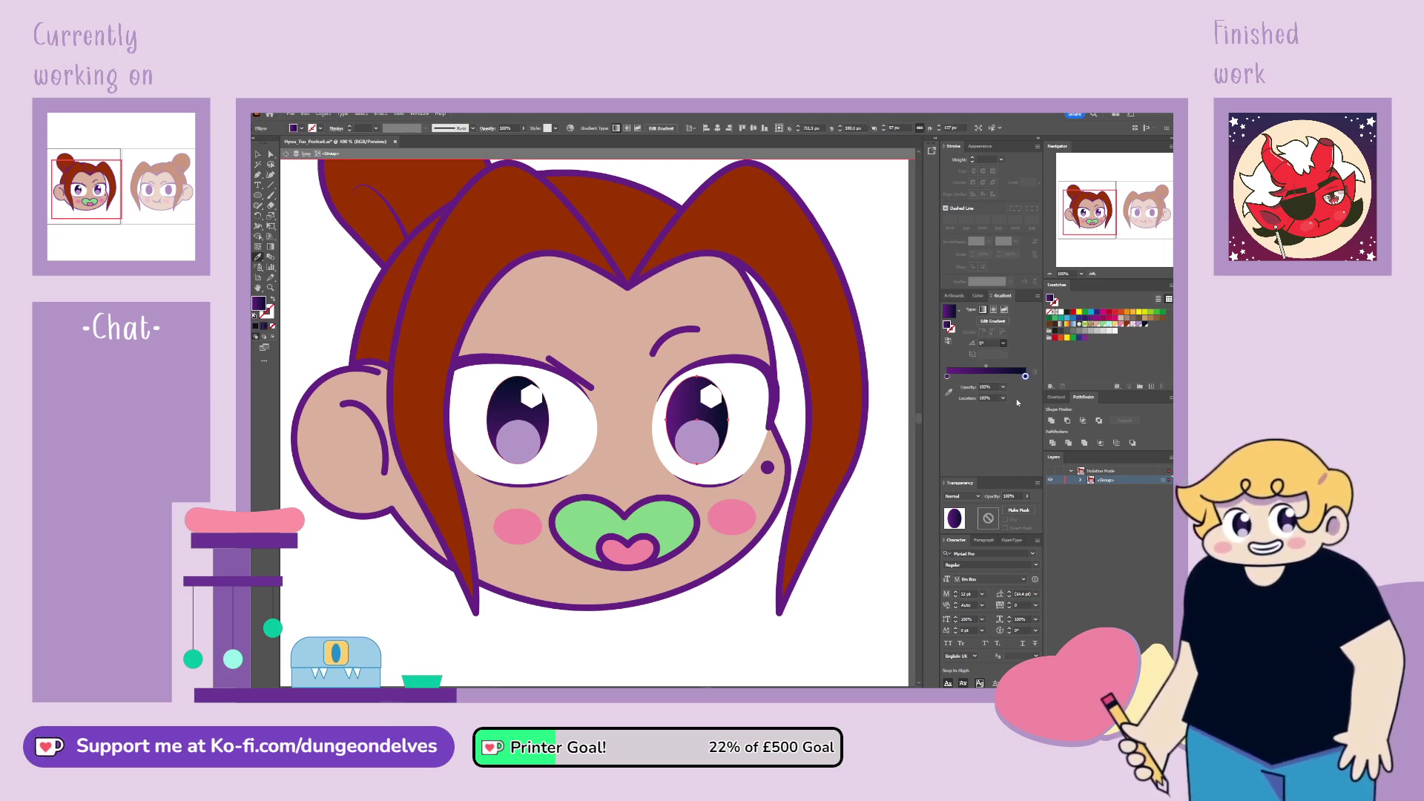
pyautogui.click(1015, 393)
pyautogui.press('v')
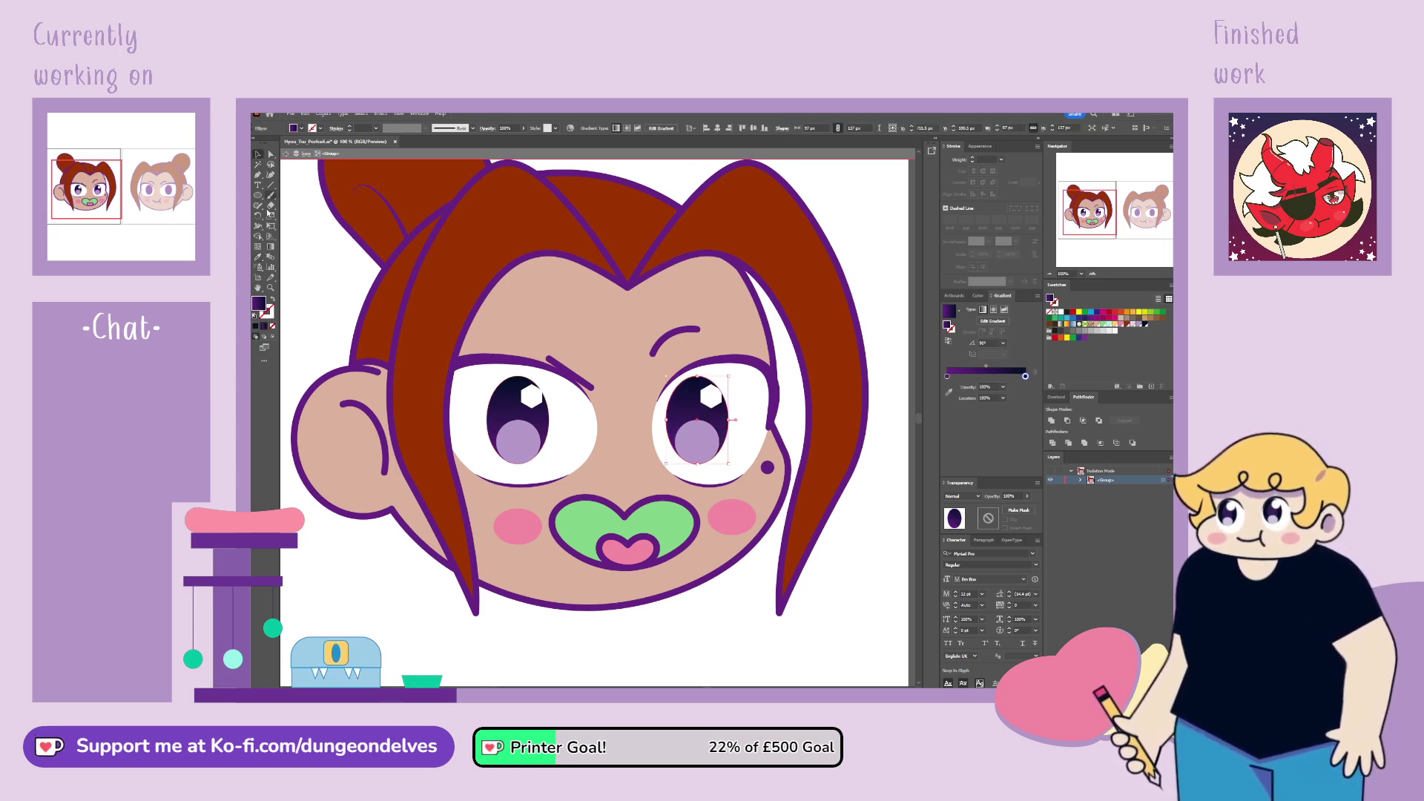
pyautogui.click(415, 581)
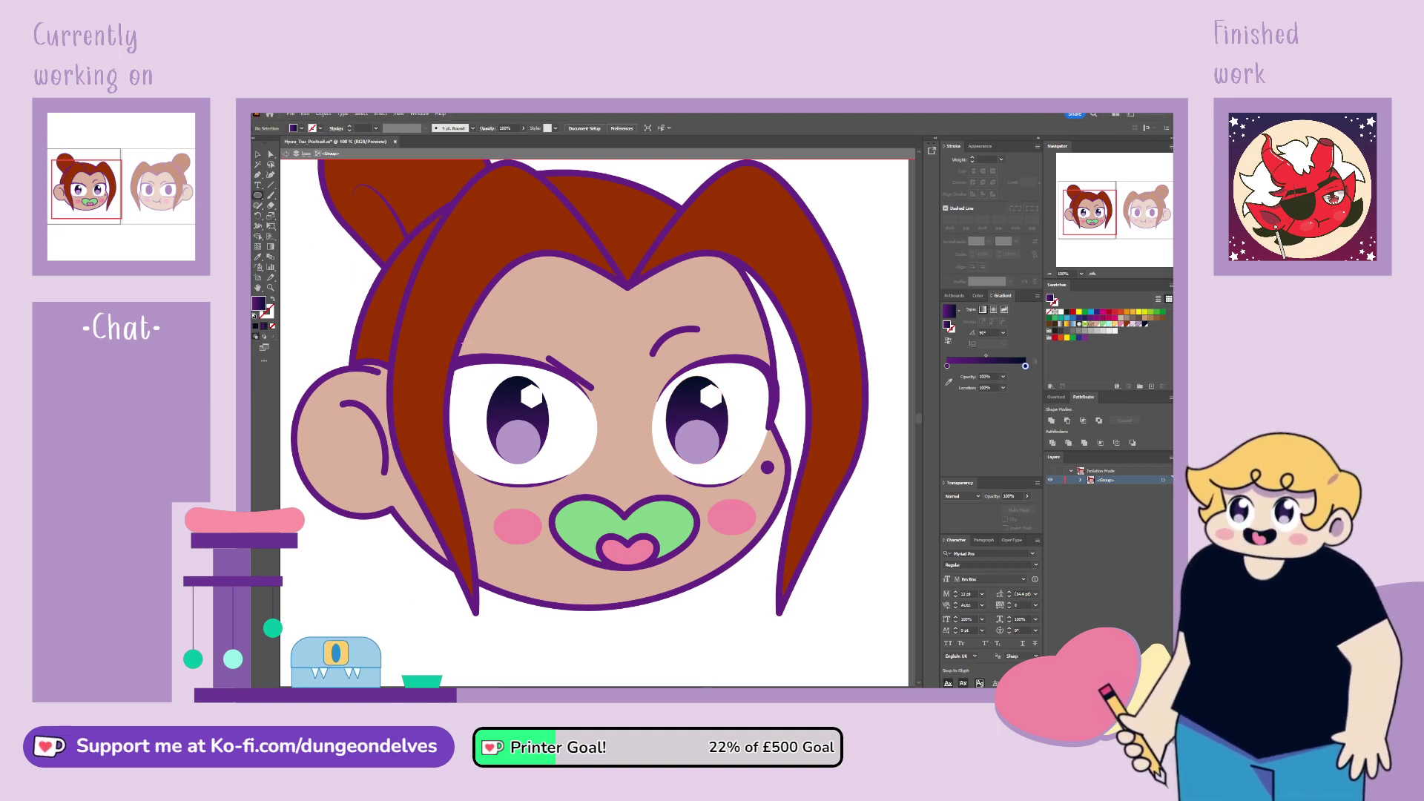
# Step: Draw a dark navy pupil ellipse in the left iris, order it beneath the white hexagons, and duplicate it into the right iris
pyautogui.click(1145, 324)
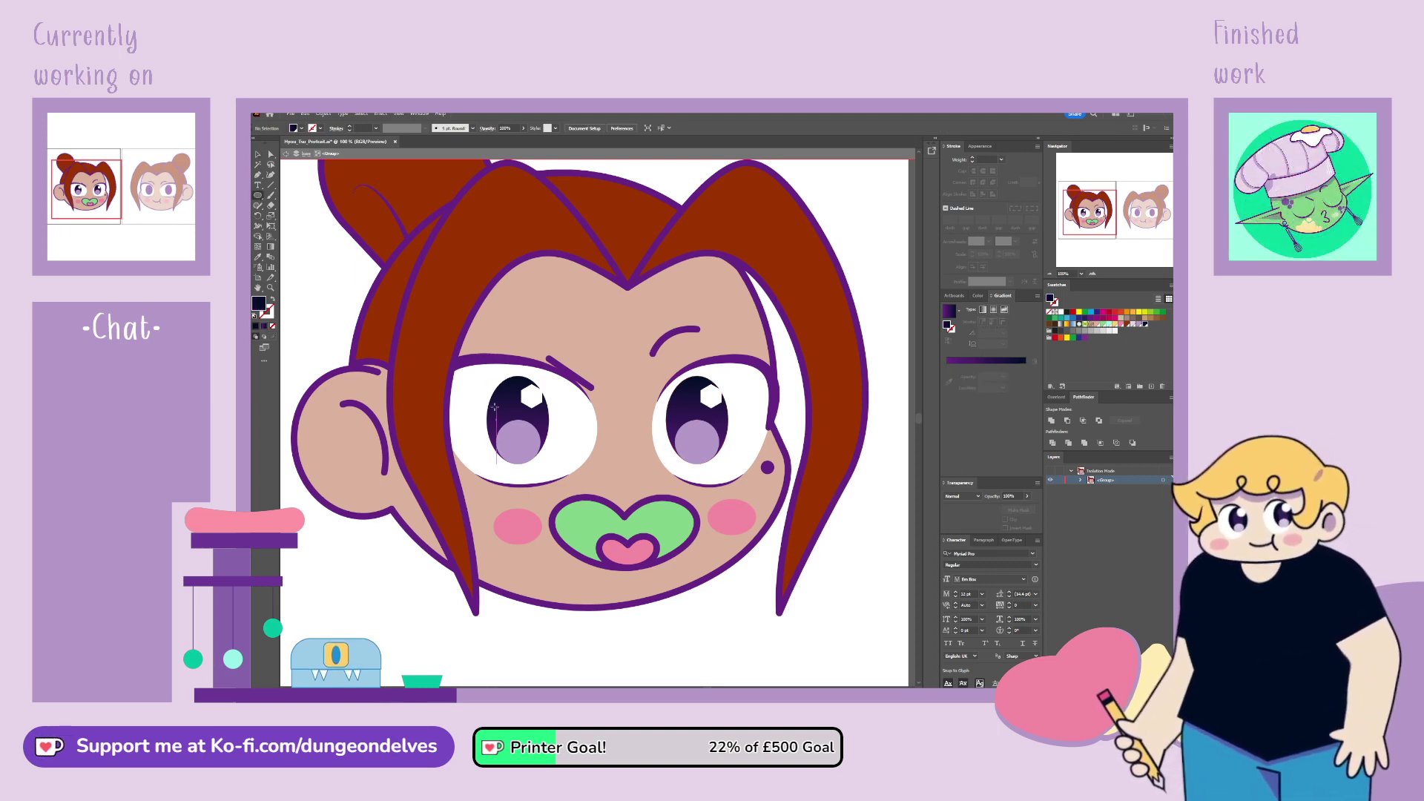
pyautogui.moveTo(508, 397); pyautogui.dragTo(523, 433)
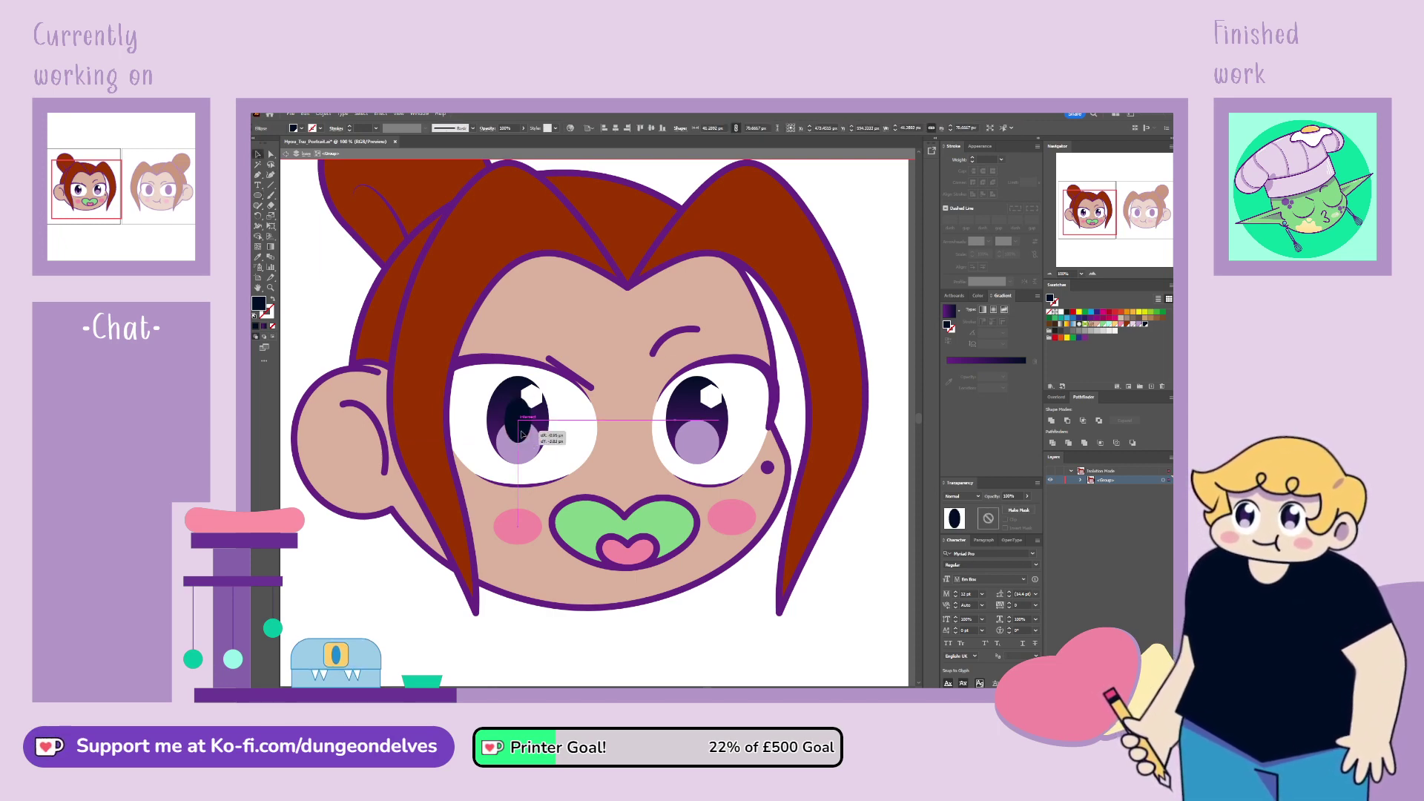
pyautogui.click(1080, 480)
pyautogui.moveTo(1116, 489); pyautogui.dragTo(1117, 511)
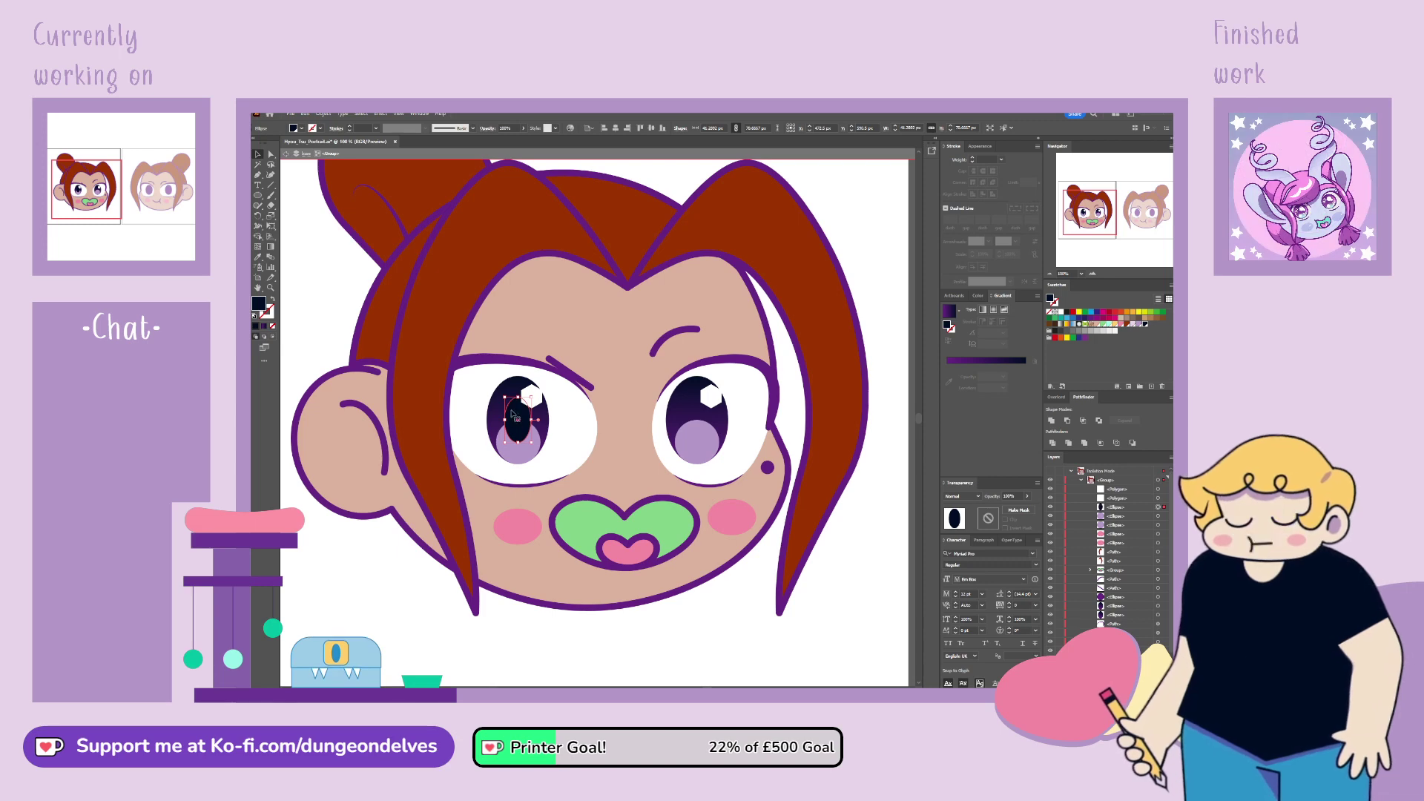
pyautogui.moveTo(527, 427); pyautogui.dragTo(712, 429)
pyautogui.click(728, 652)
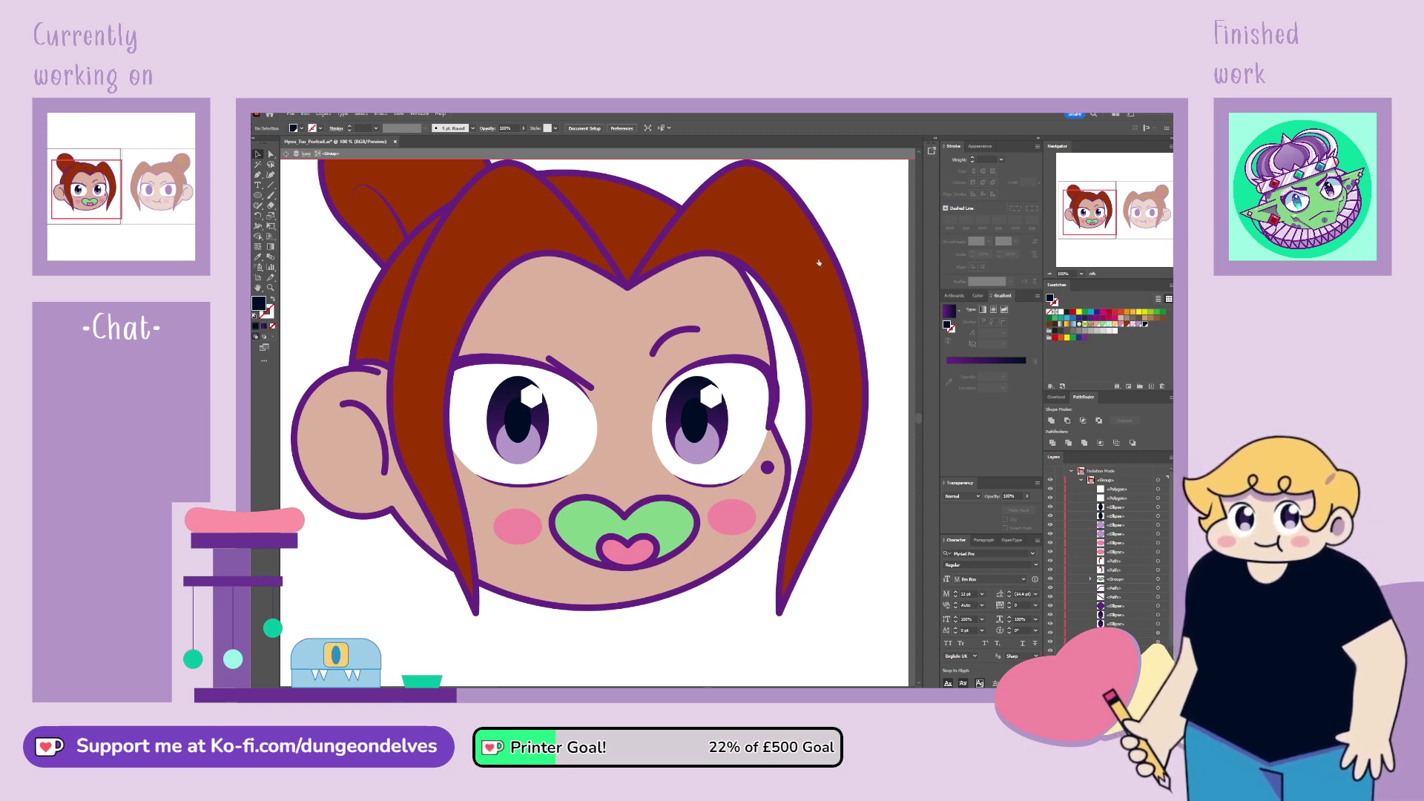
# Step: Draw a short vertical pink line with no fill in the white of the left eye using the Pen tool
pyautogui.click(1120, 324)
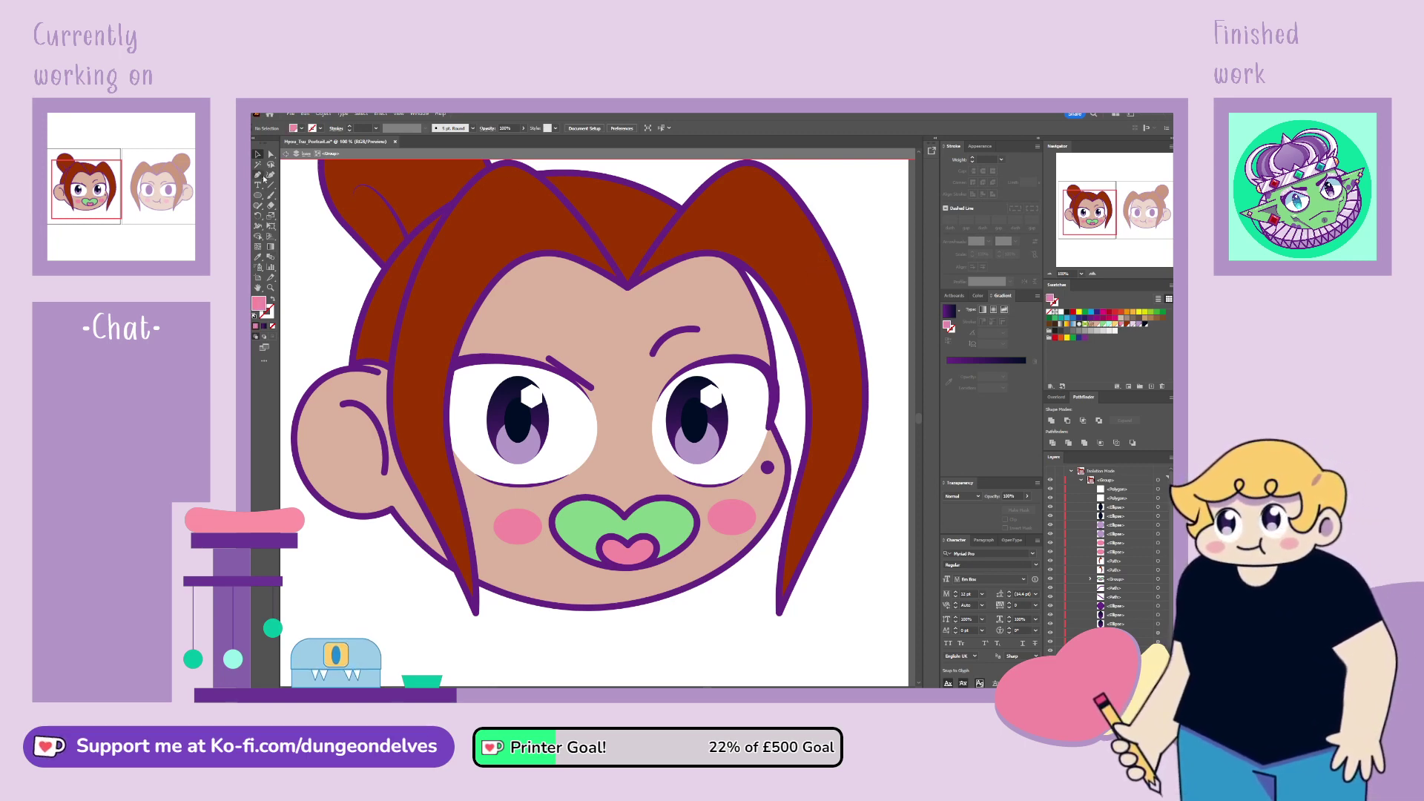
pyautogui.click(258, 175)
pyautogui.click(273, 300)
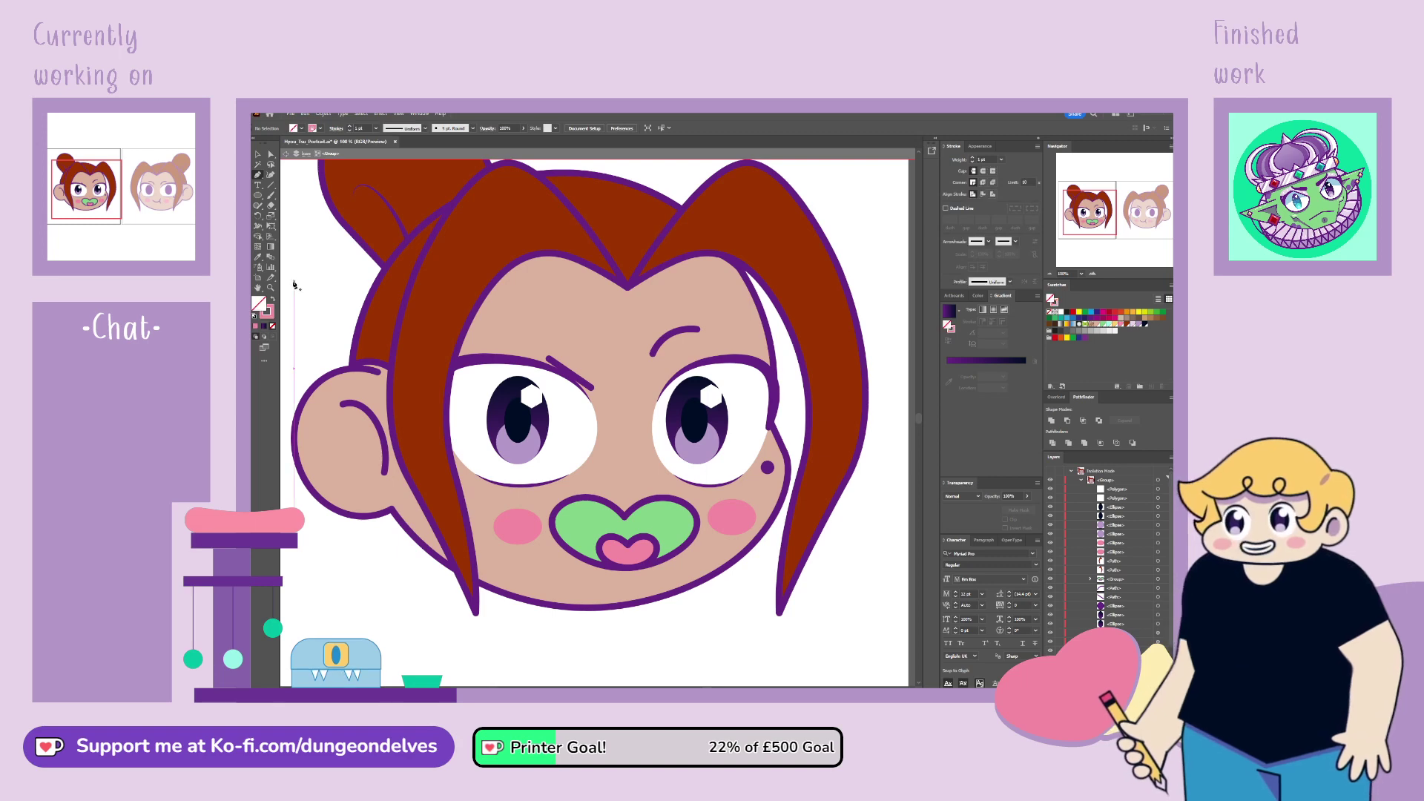
pyautogui.hotkey('ctrl', '+')
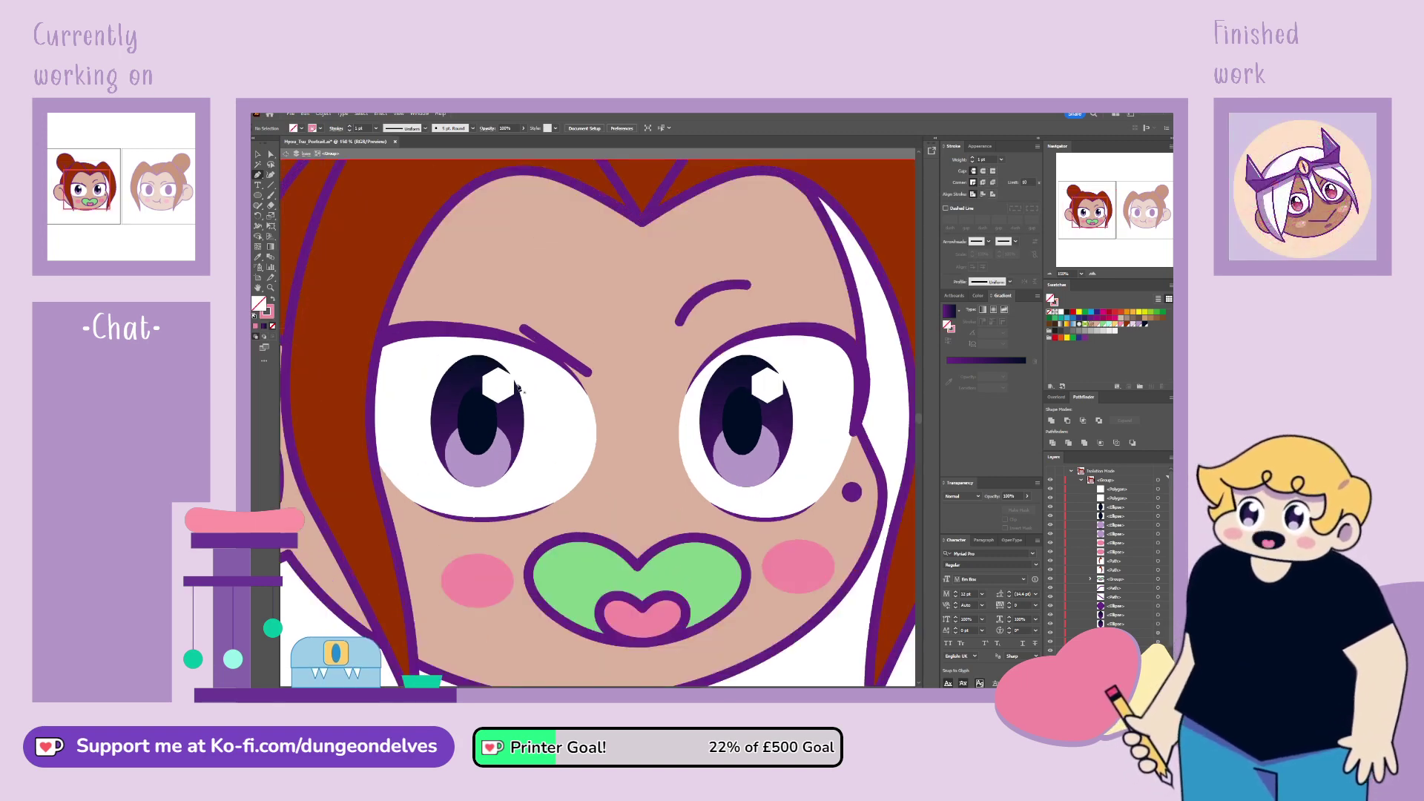
pyautogui.click(550, 407)
pyautogui.keyDown('shift'); pyautogui.click(550, 467); pyautogui.keyUp('shift')
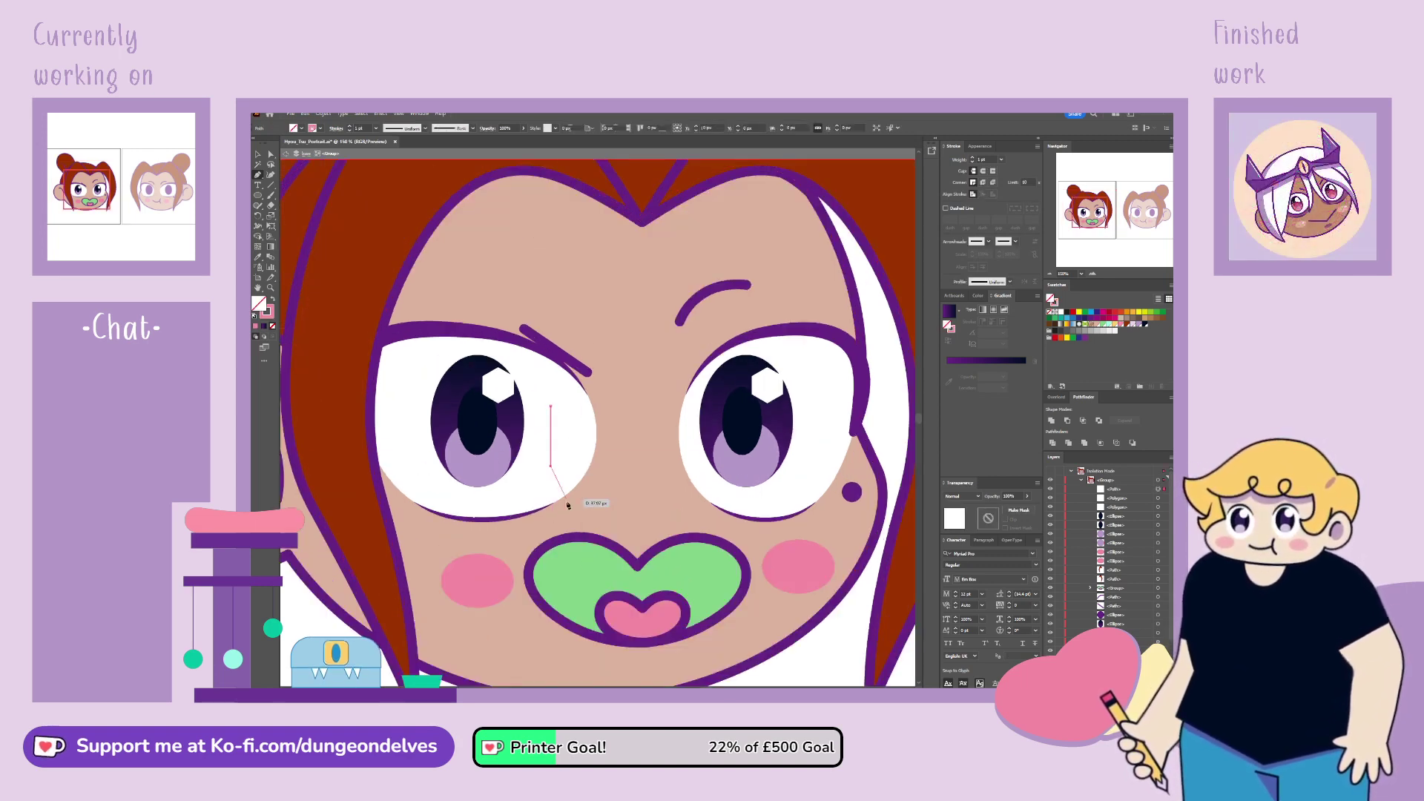
# Step: Set the pink line's stroke weight to 10 pt and outline the stroke into a pink-filled bar without a stroke
pyautogui.hotkey('ctrl', '+')
pyautogui.hotkey('ctrl', '+')
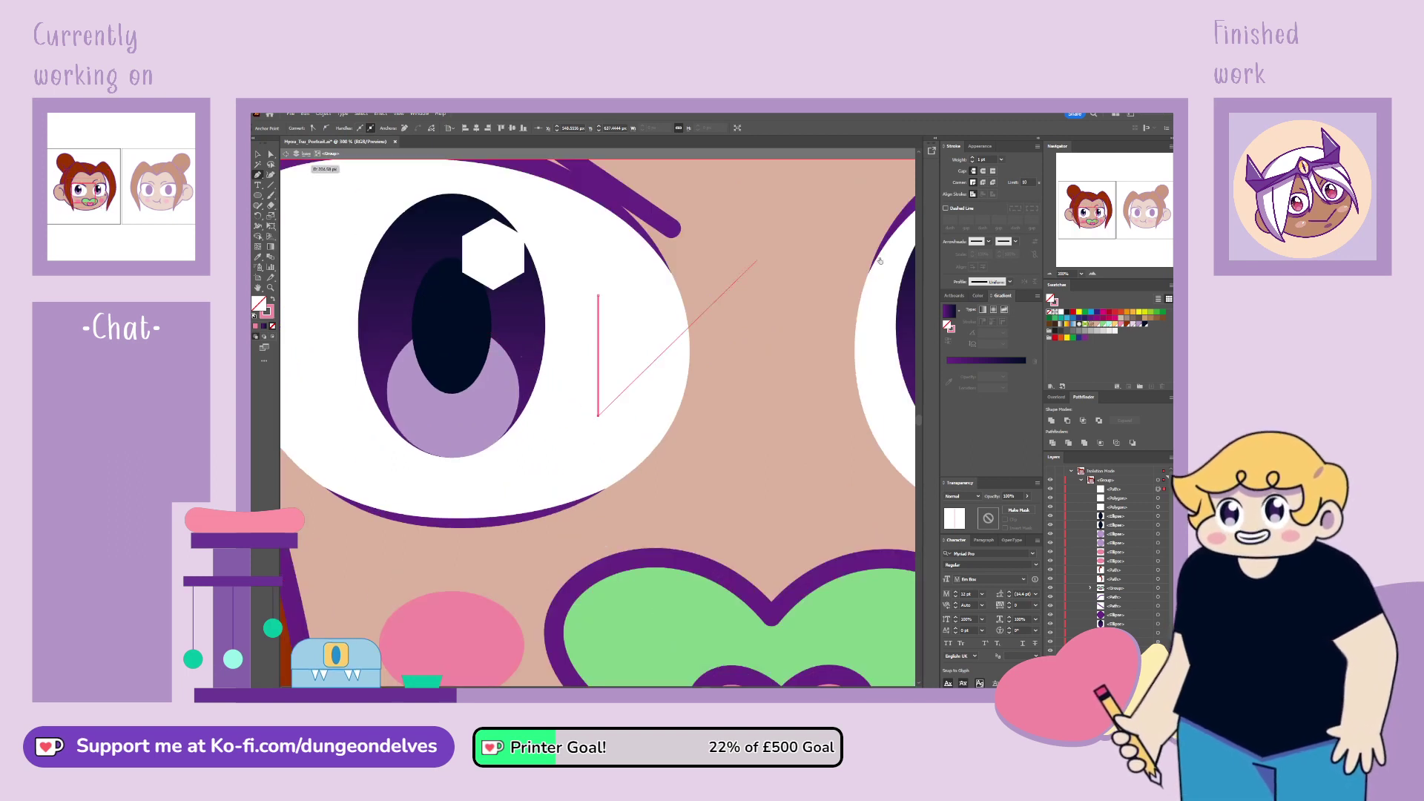
pyautogui.click(984, 182)
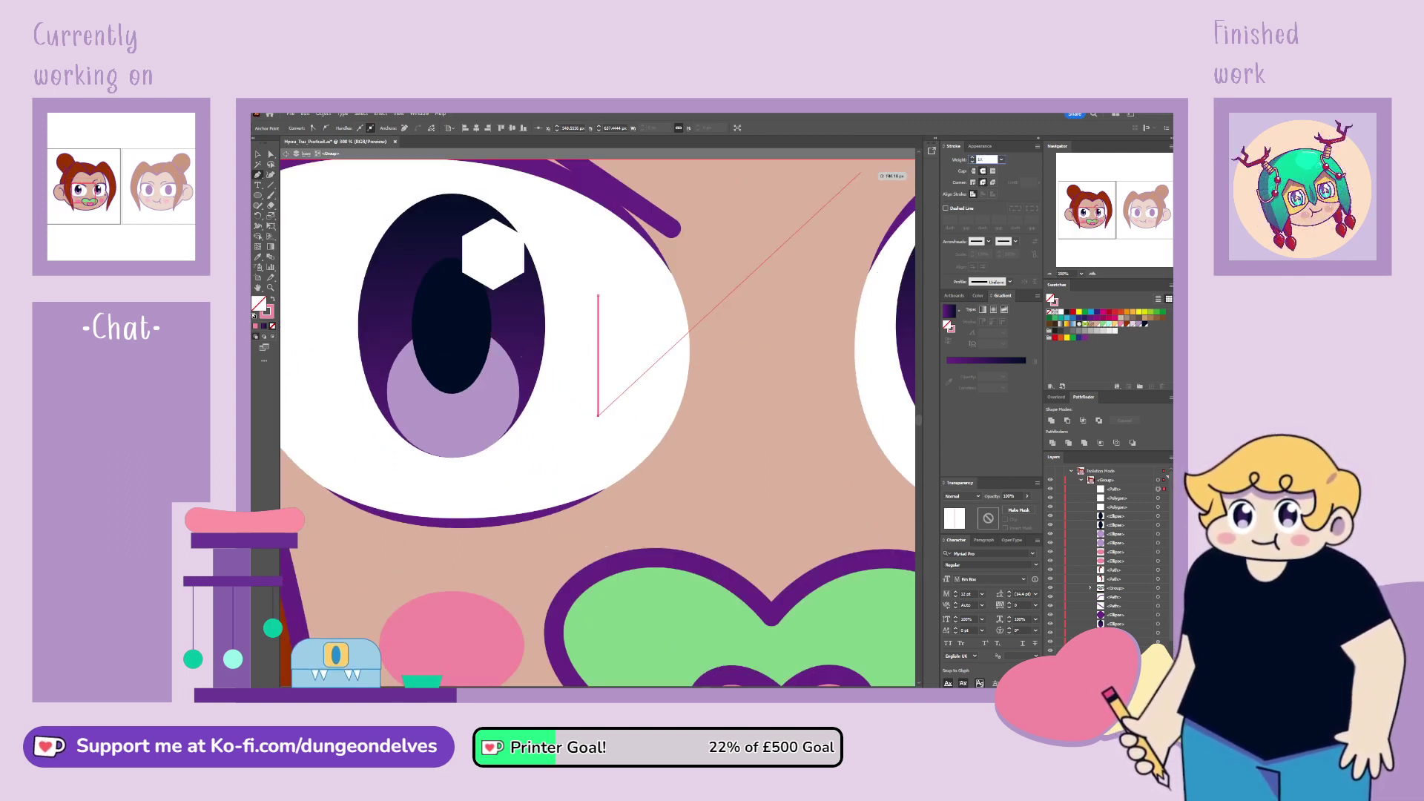
pyautogui.press('Return')
pyautogui.click(974, 171)
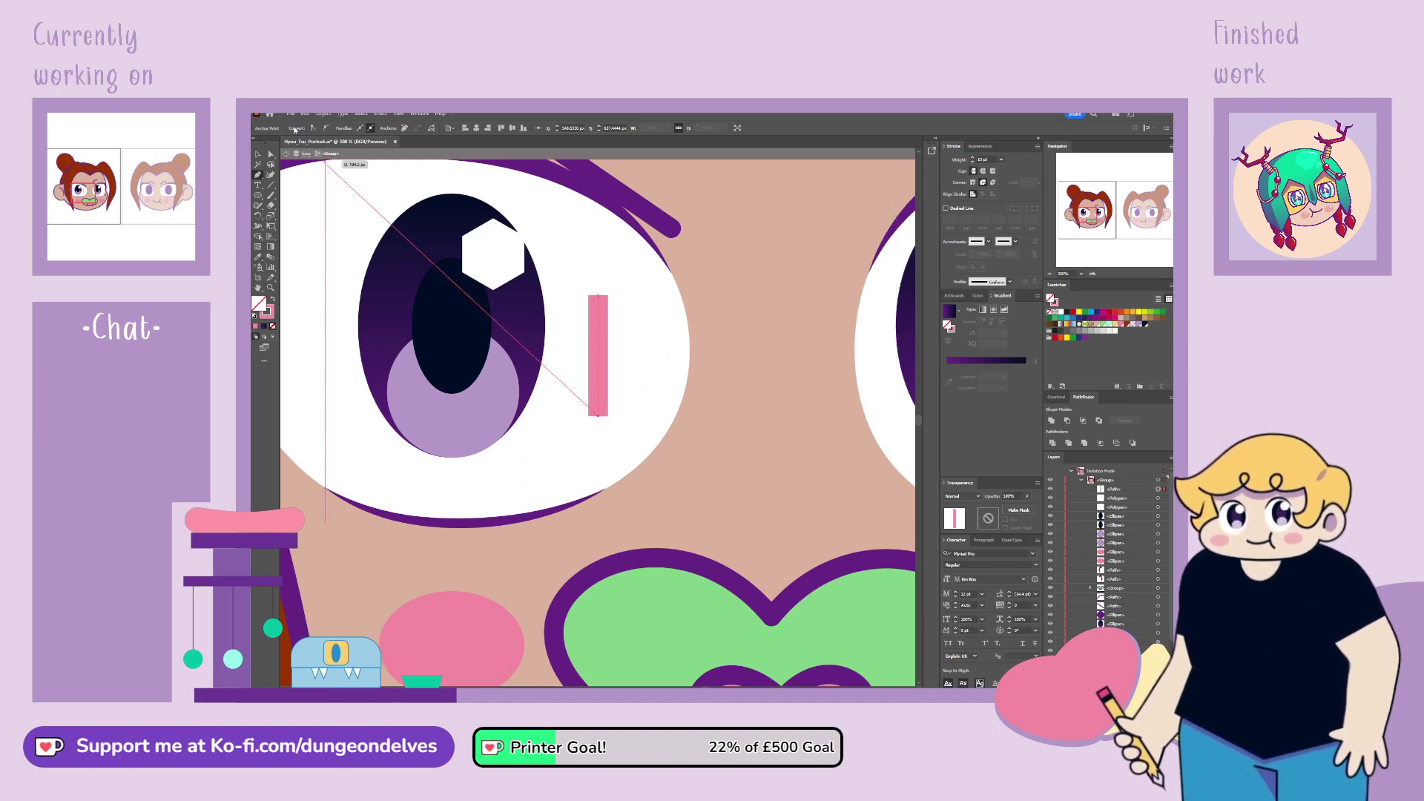
pyautogui.press('v')
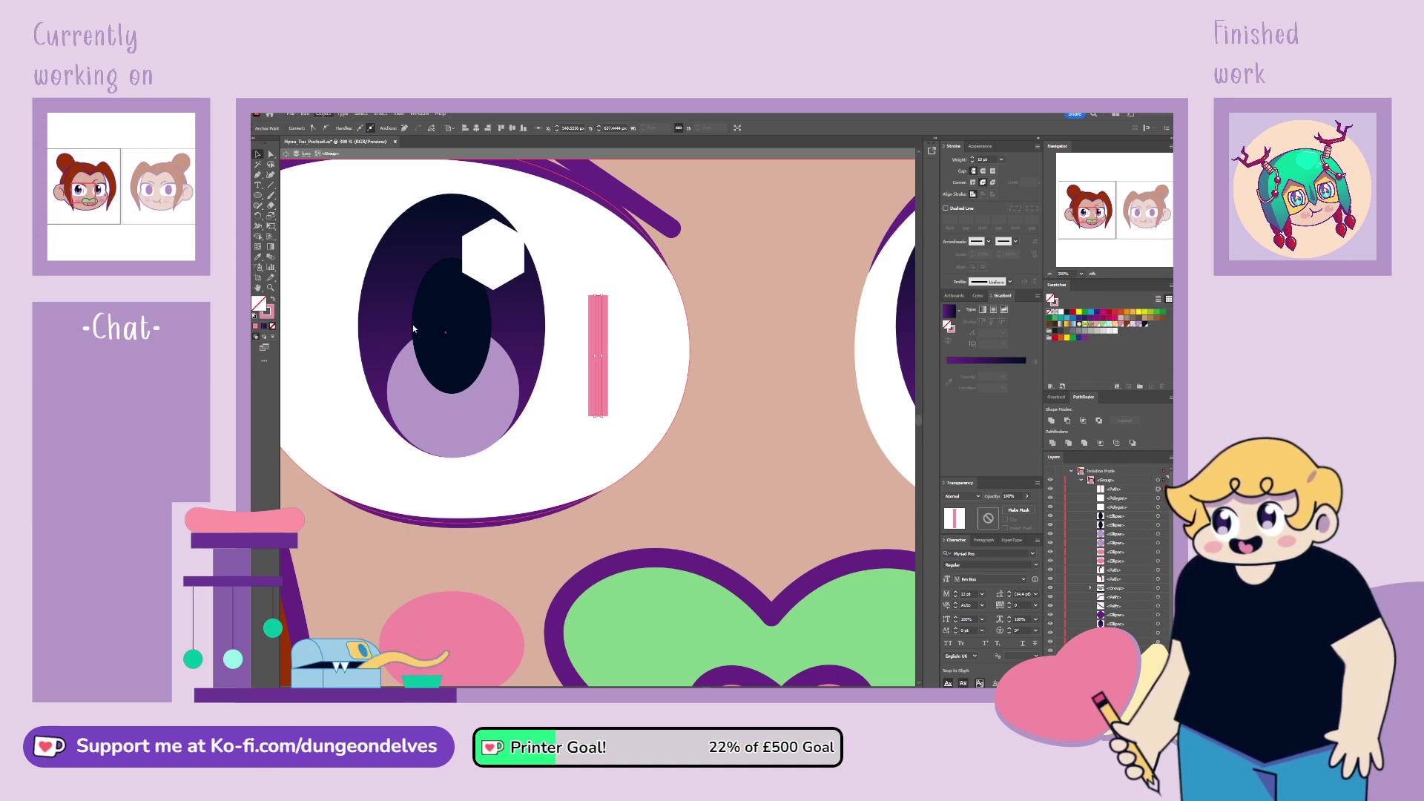
pyautogui.hotkey('shift', 'x')
# Step: Add a pair of anchor points near the pink bar's lower end and another pair at its mid-height
pyautogui.click(258, 175)
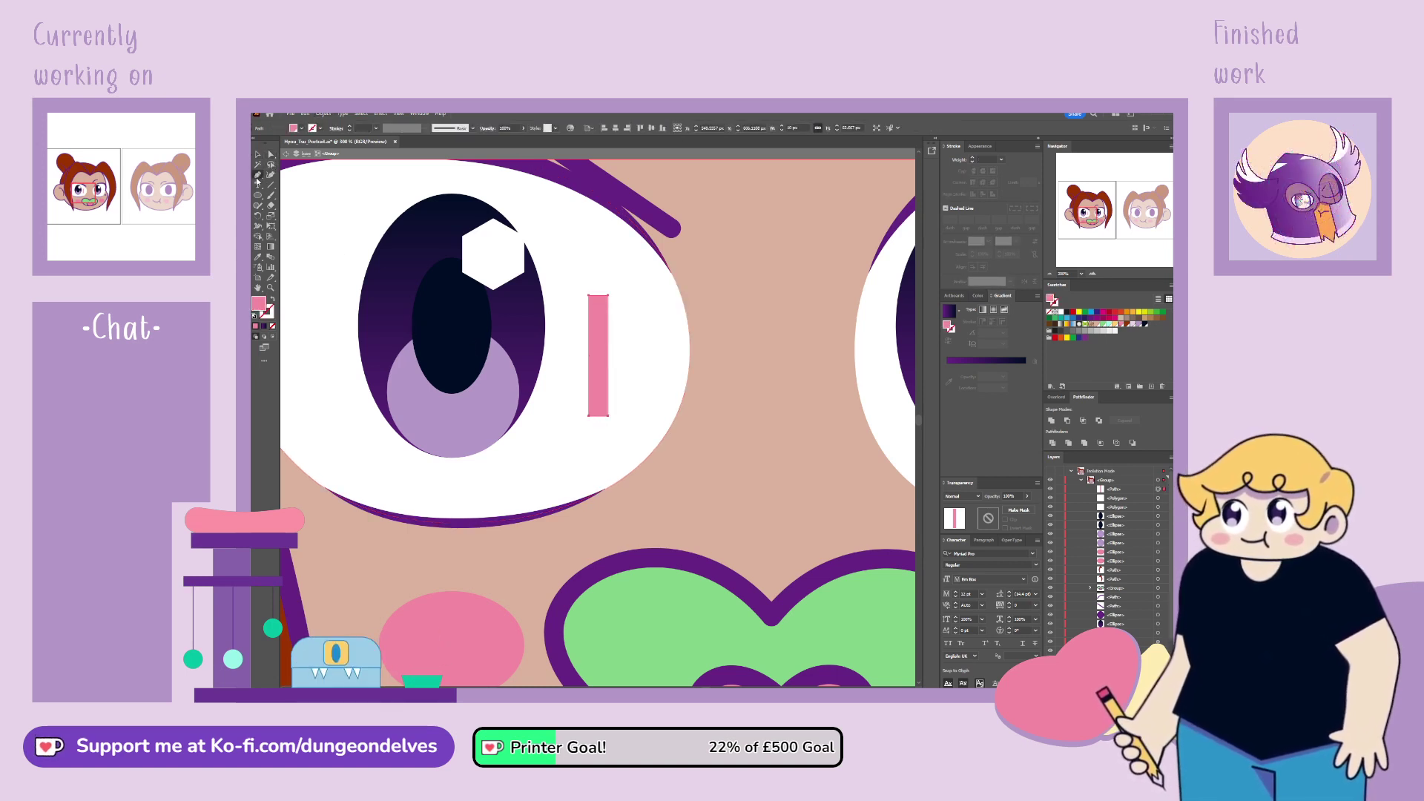
pyautogui.click(609, 350)
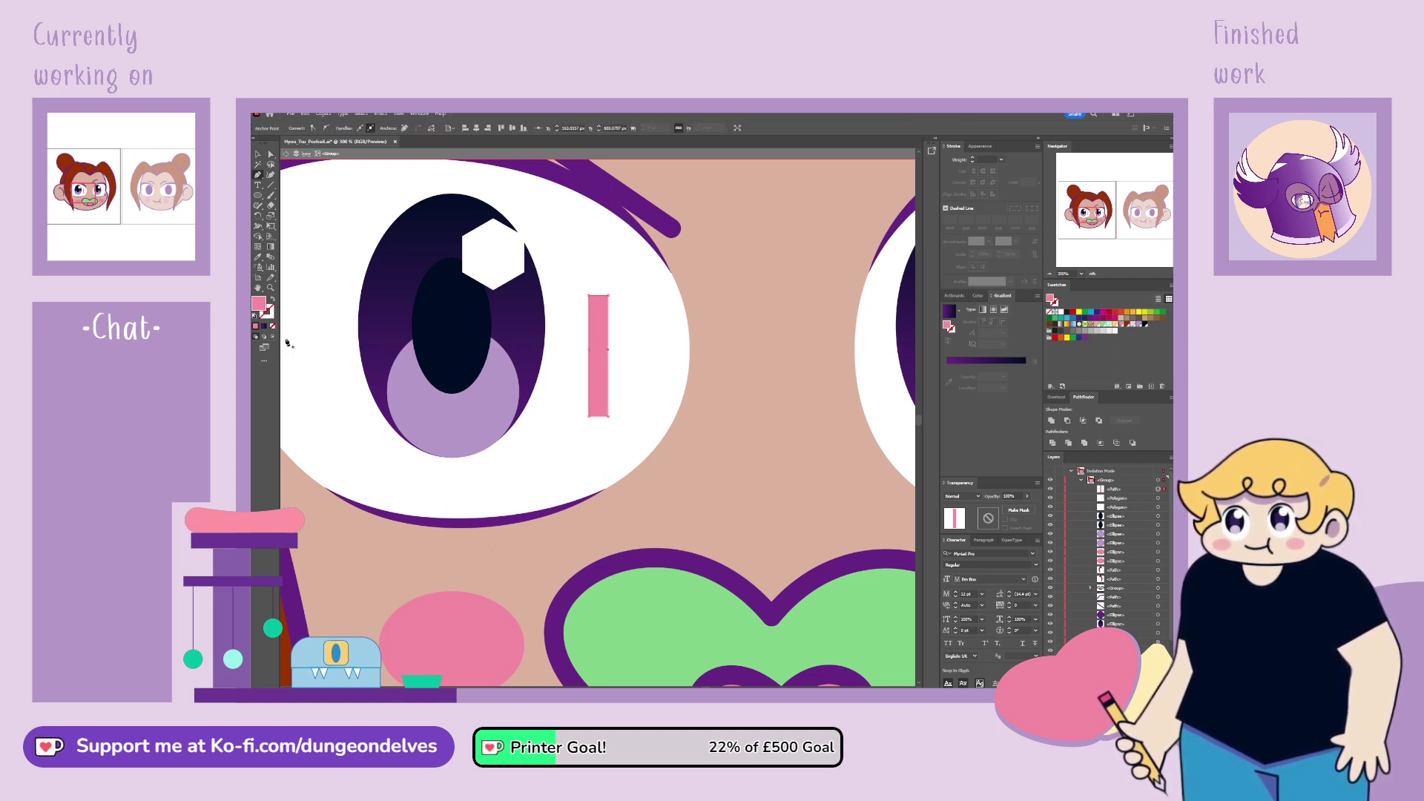
pyautogui.click(270, 155)
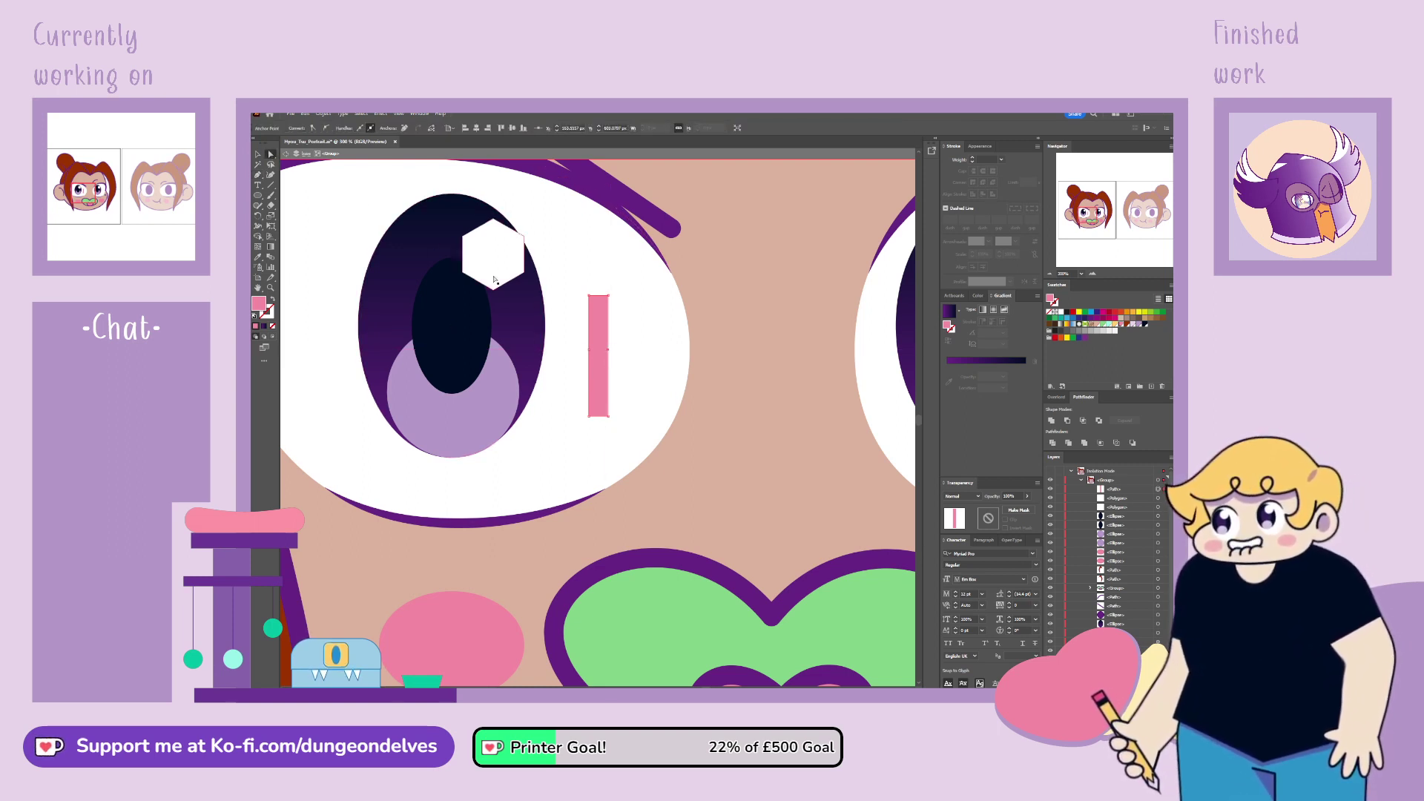
pyautogui.keyDown('shift'); pyautogui.click(588, 350); pyautogui.keyUp('shift')
pyautogui.moveTo(609, 350); pyautogui.dragTo(615, 400)
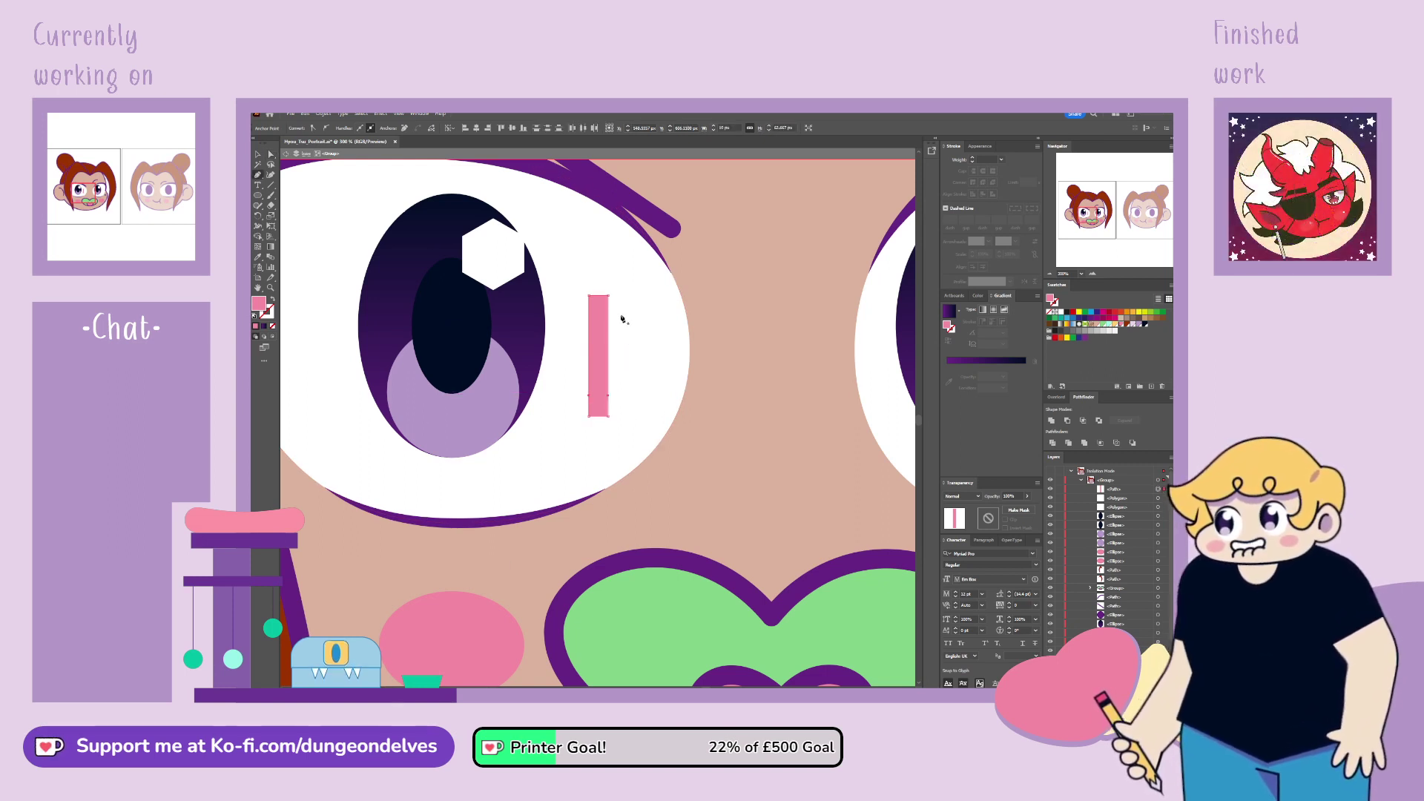
pyautogui.click(609, 353)
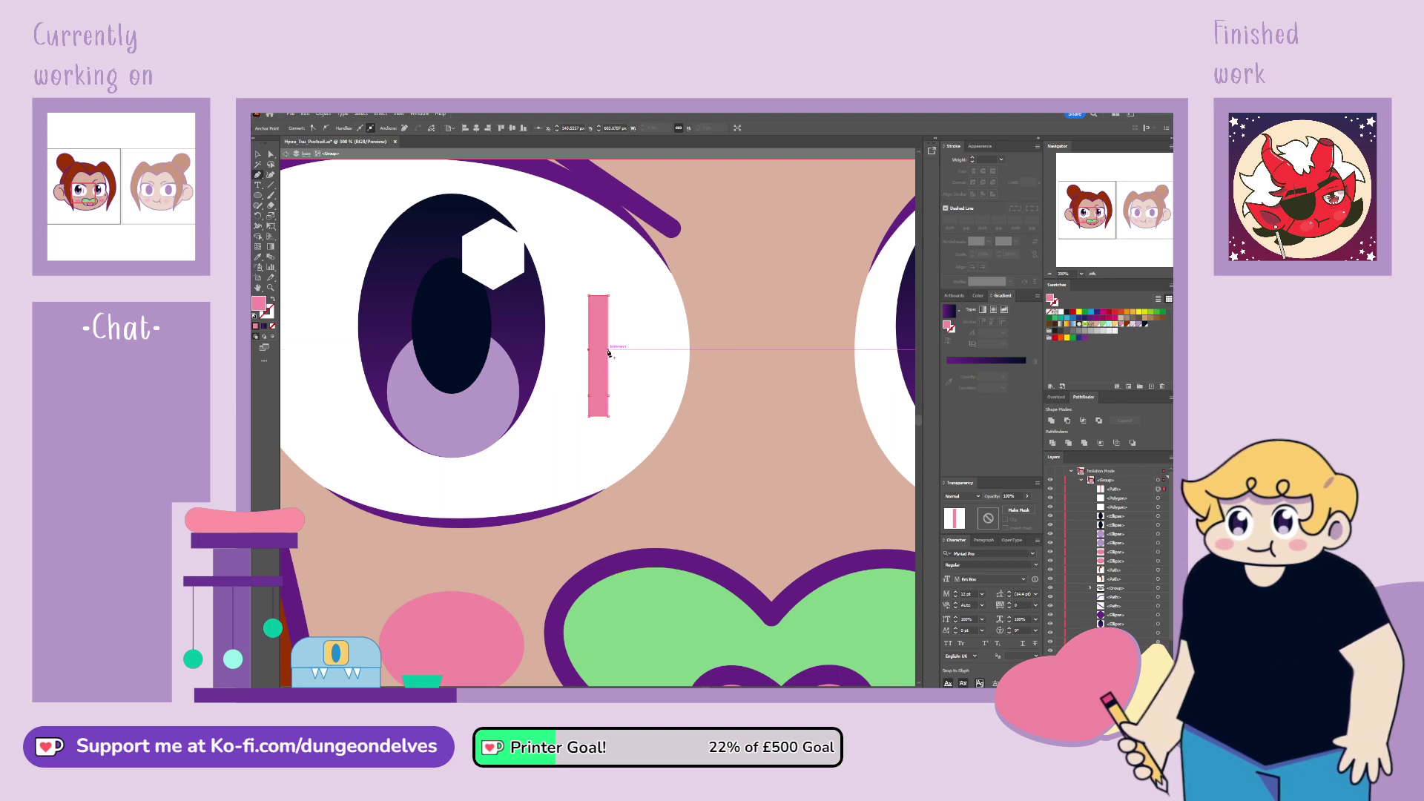
pyautogui.click(607, 350)
# Step: Bring the bar's two bottom corners together at the centre to form a pointed blade tip
pyautogui.click(270, 154)
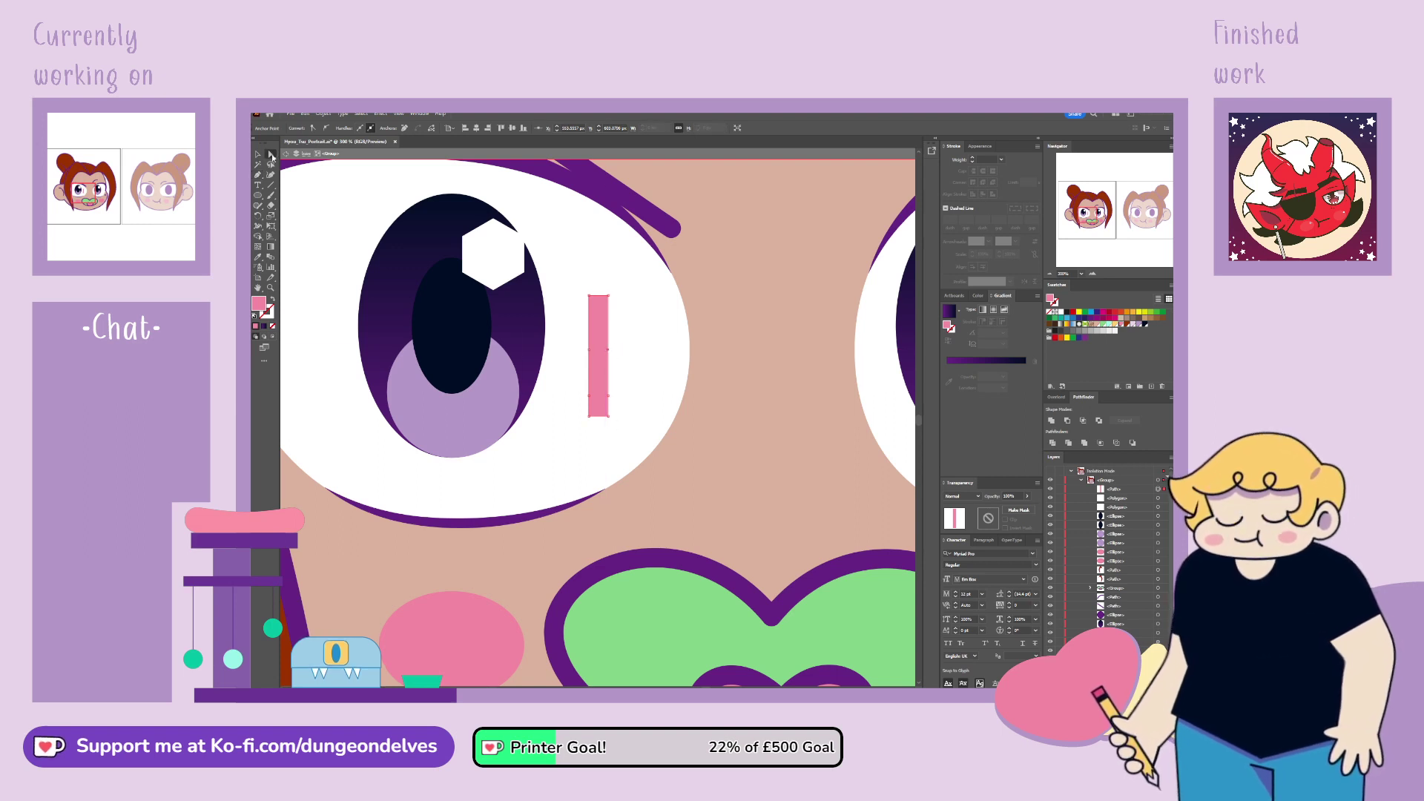
pyautogui.click(590, 417)
pyautogui.keyDown('shift'); pyautogui.click(608, 417); pyautogui.keyUp('shift')
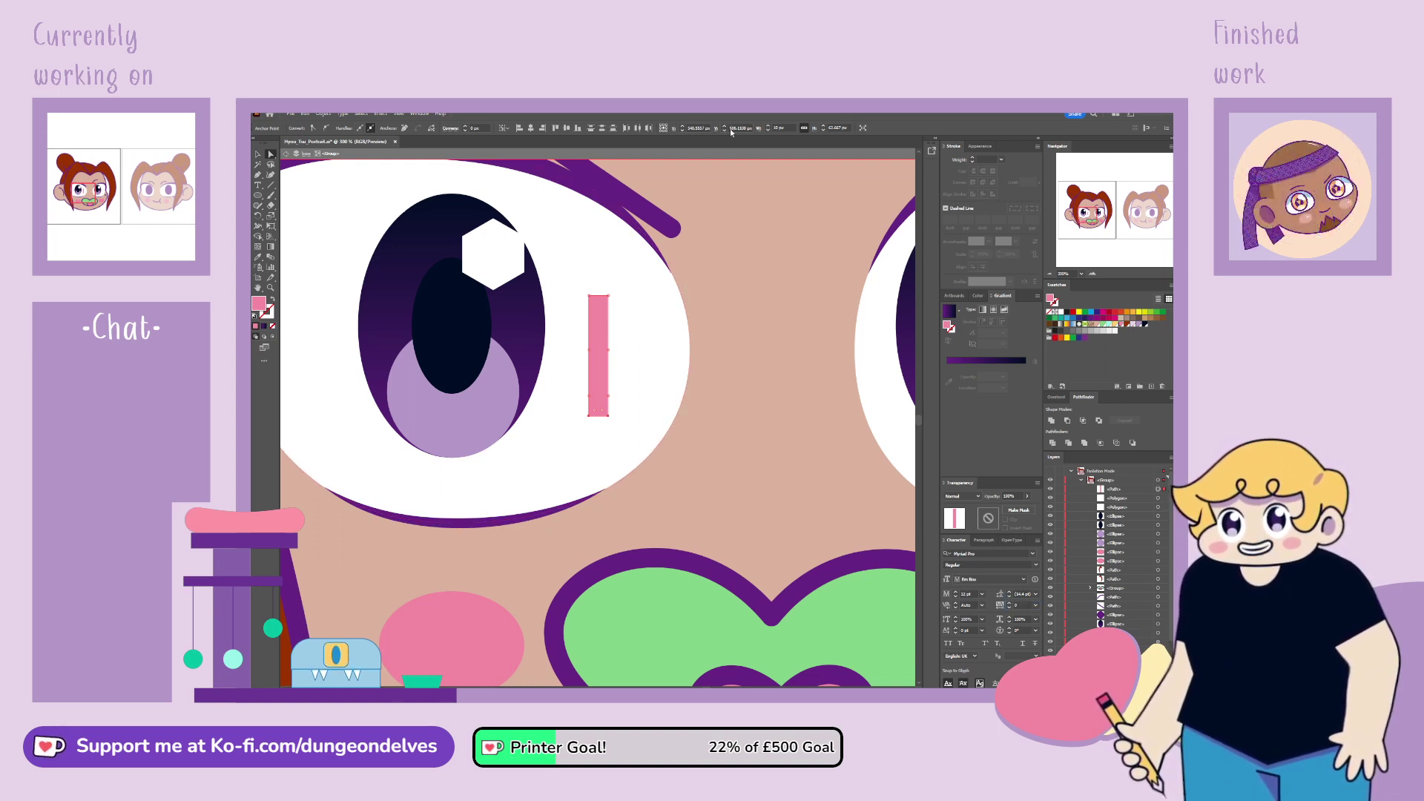
pyautogui.click(773, 429)
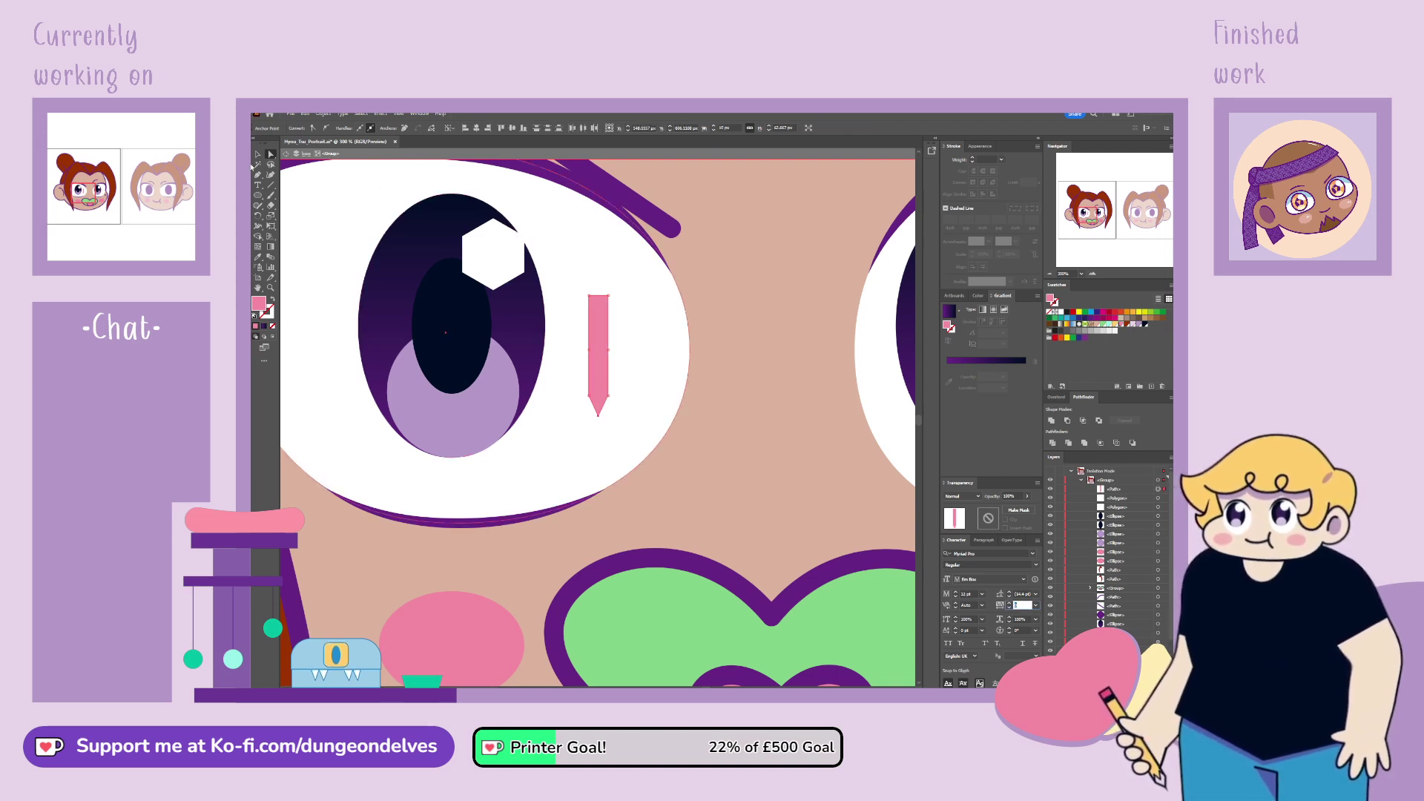
# Step: Add anchor points just above the bar's midpoint and pull the upper points inward to shape a narrow sword handle
pyautogui.click(589, 339)
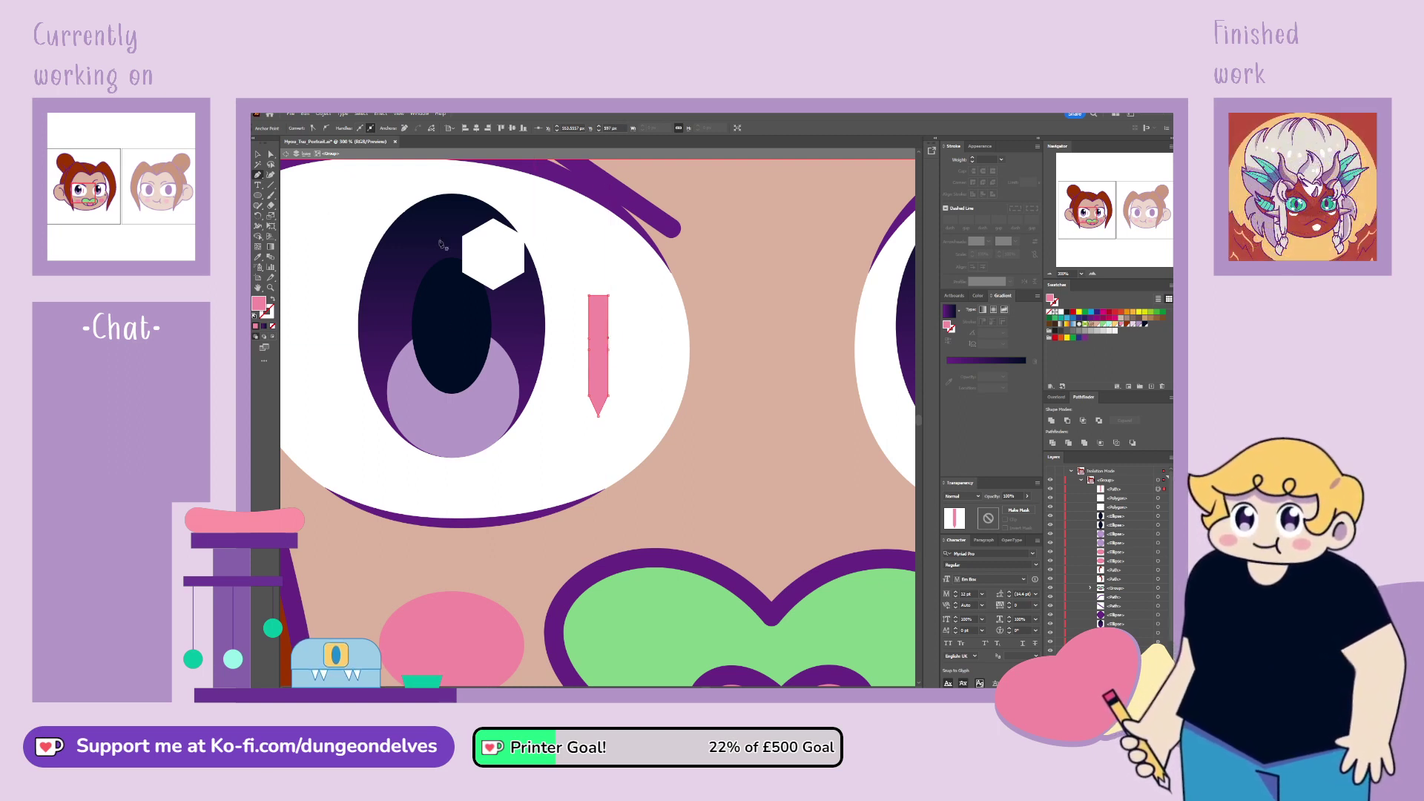
pyautogui.press('a')
pyautogui.moveTo(608, 342); pyautogui.dragTo(593, 349)
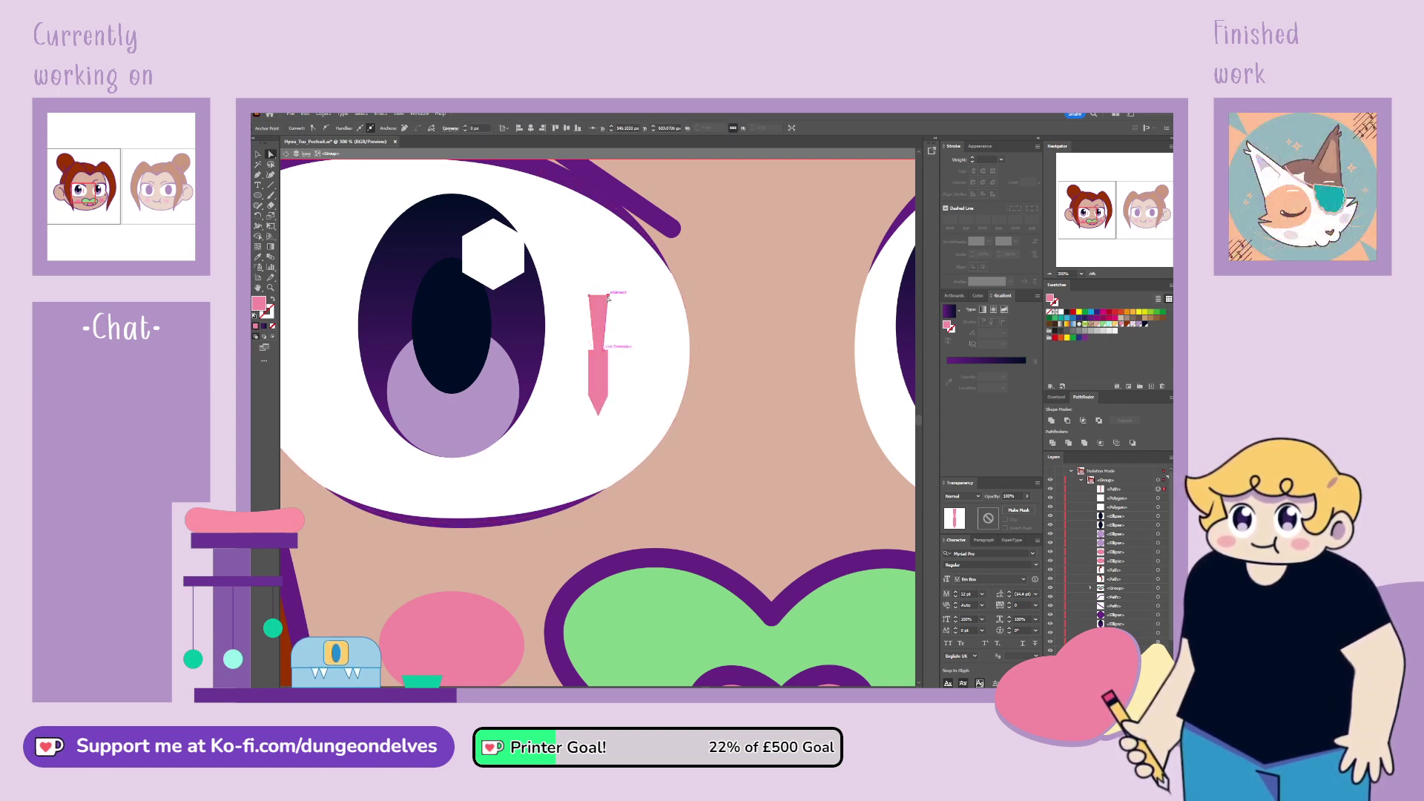
pyautogui.moveTo(608, 296); pyautogui.dragTo(594, 297)
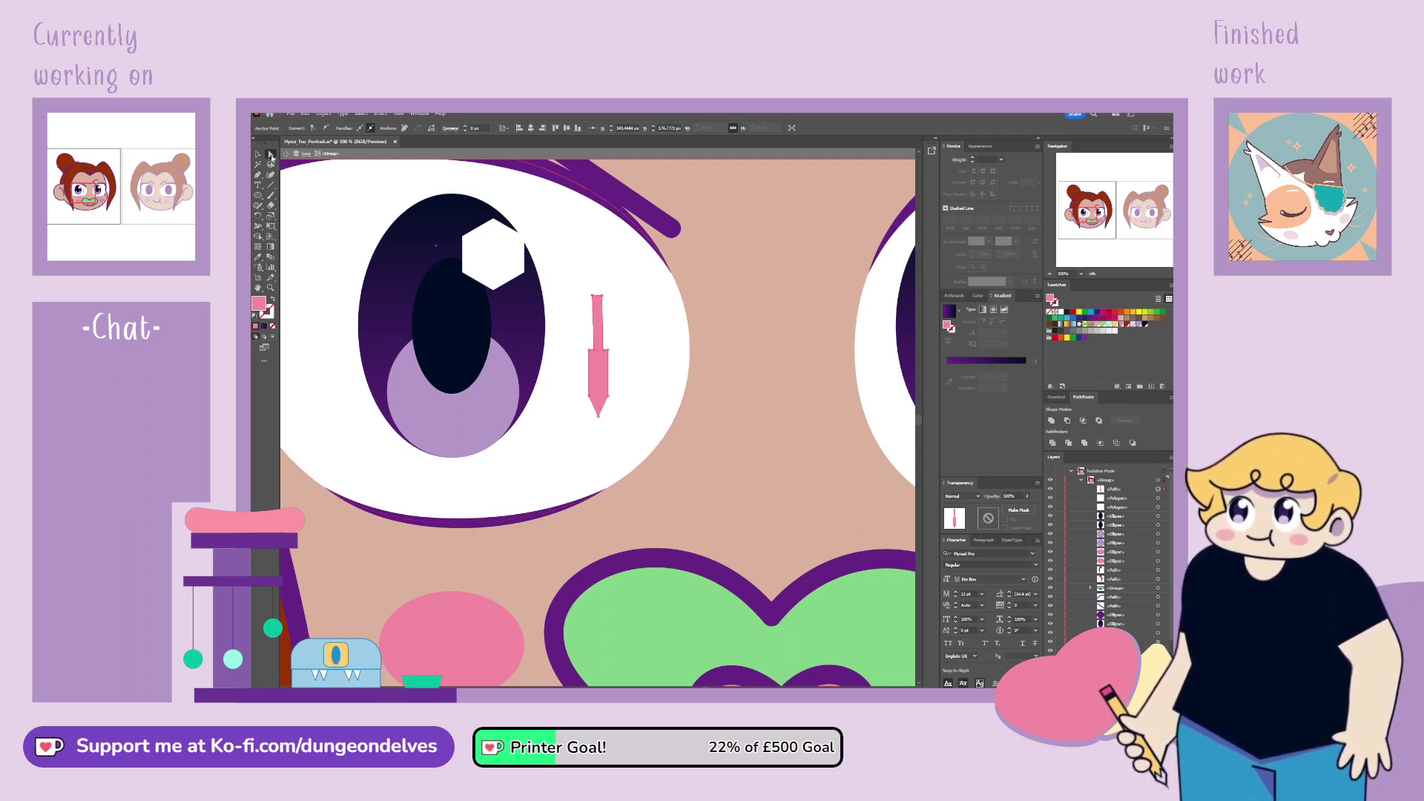
# Step: Shorten the handle by raising the blade's shoulder points towards its upper end, and adjust the handle's top corners
pyautogui.click(610, 355)
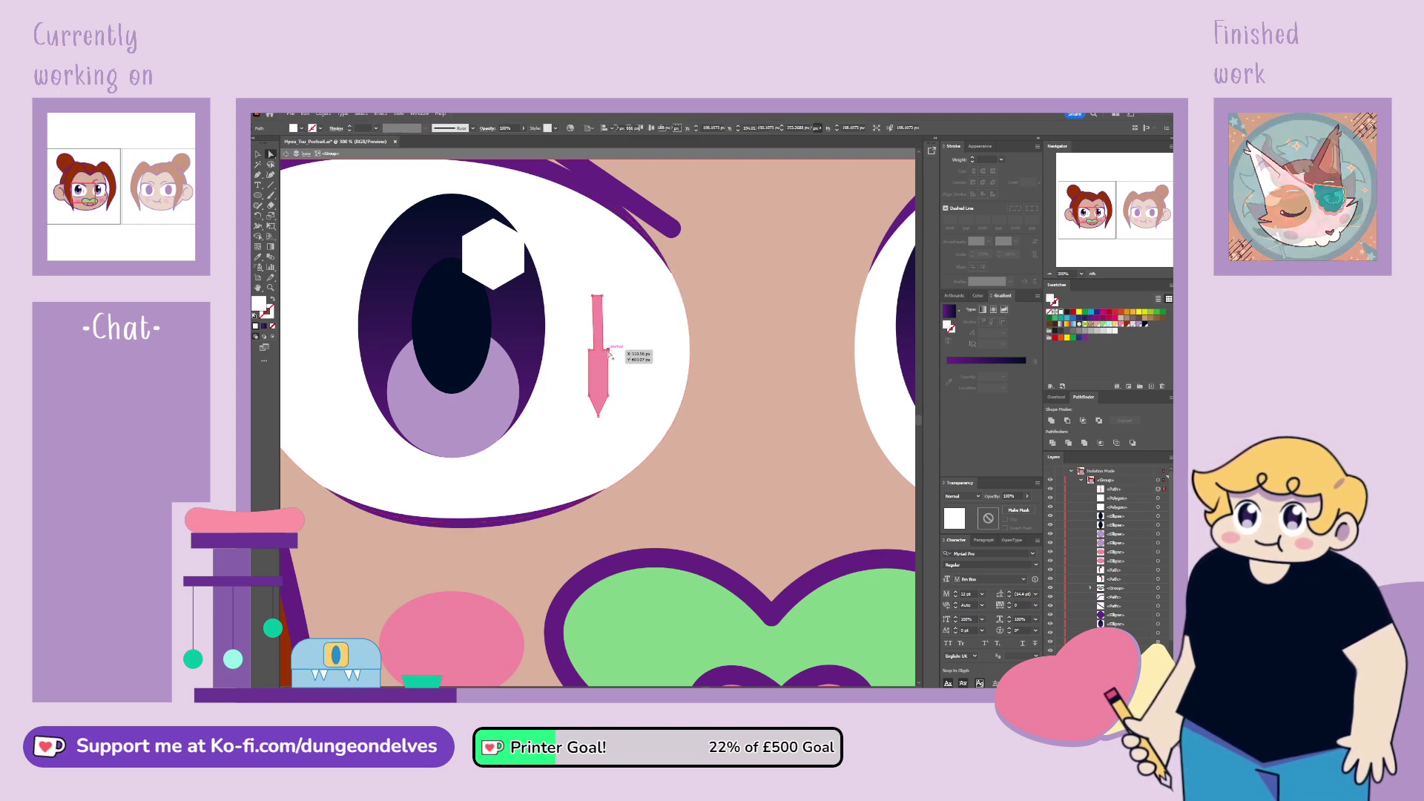
pyautogui.click(610, 355)
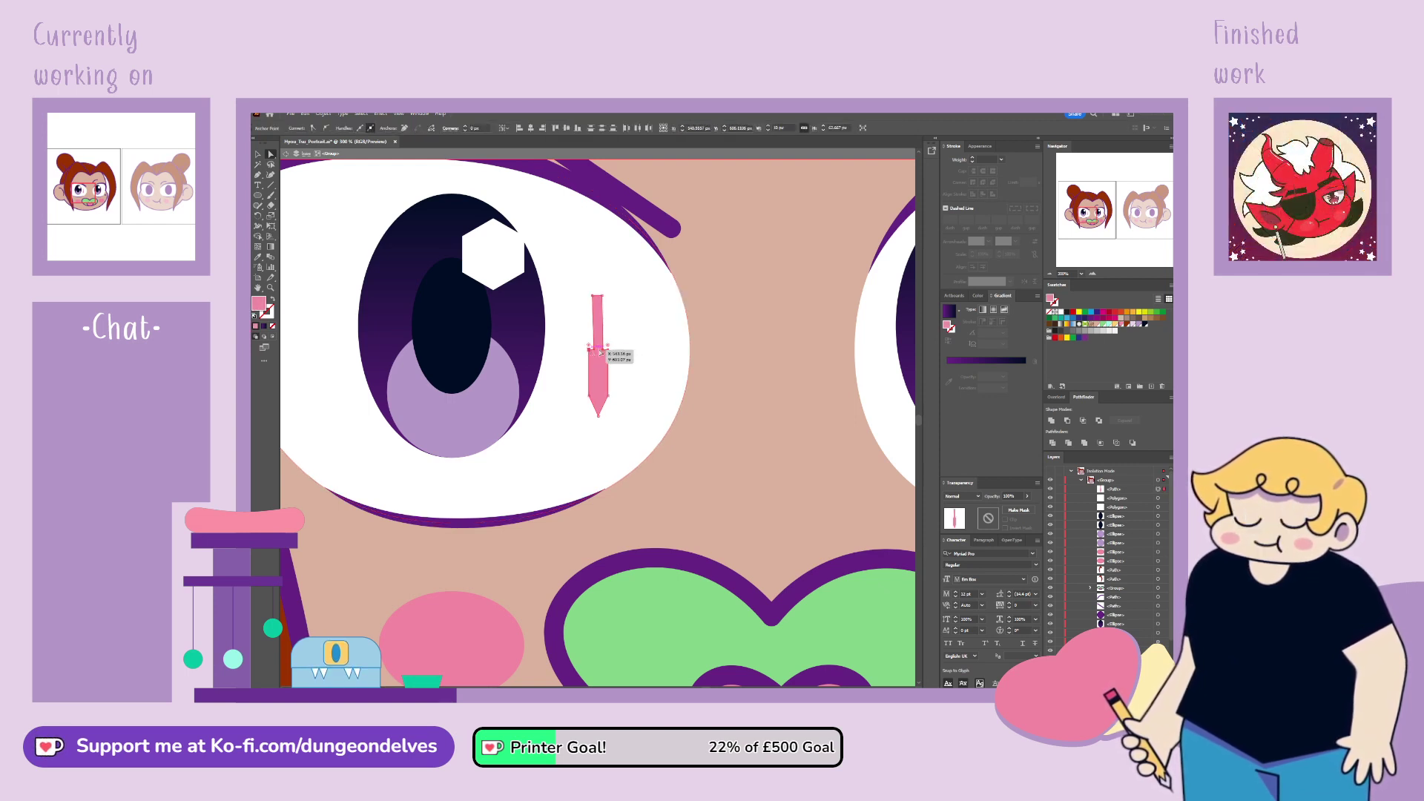
pyautogui.moveTo(601, 352); pyautogui.dragTo(595, 296)
pyautogui.hotkey('ctrl', '+')
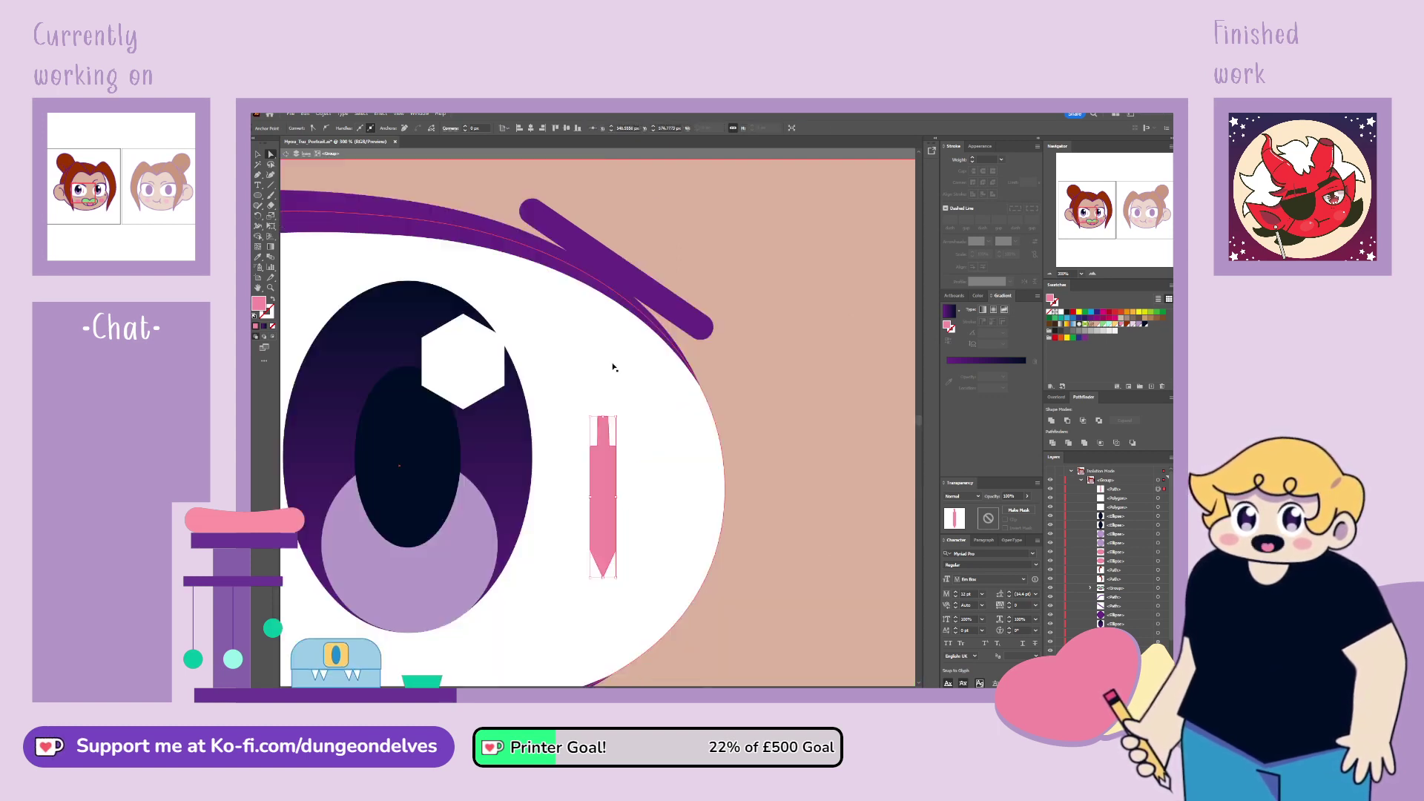
pyautogui.scroll(2, 613, 366)
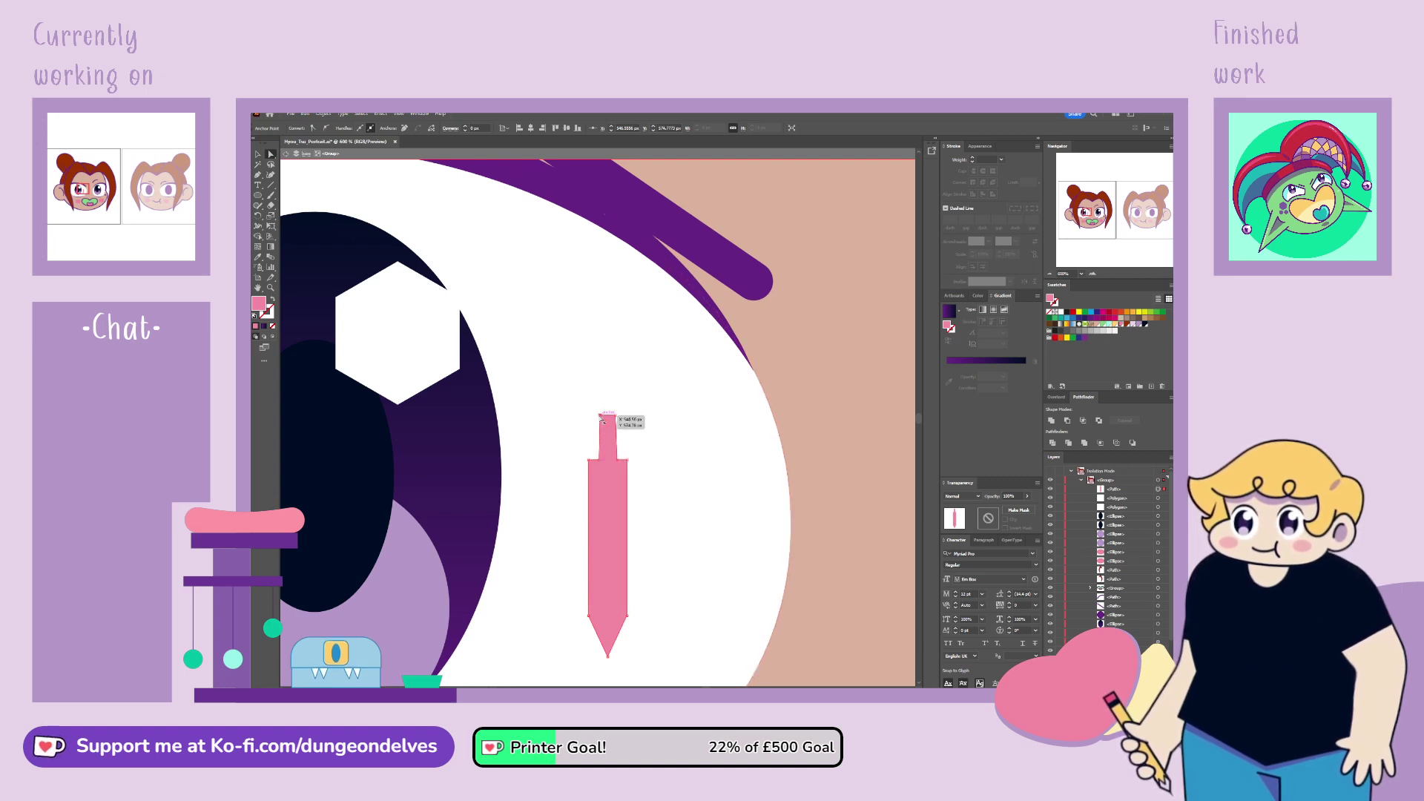
pyautogui.moveTo(616, 415); pyautogui.dragTo(619, 420)
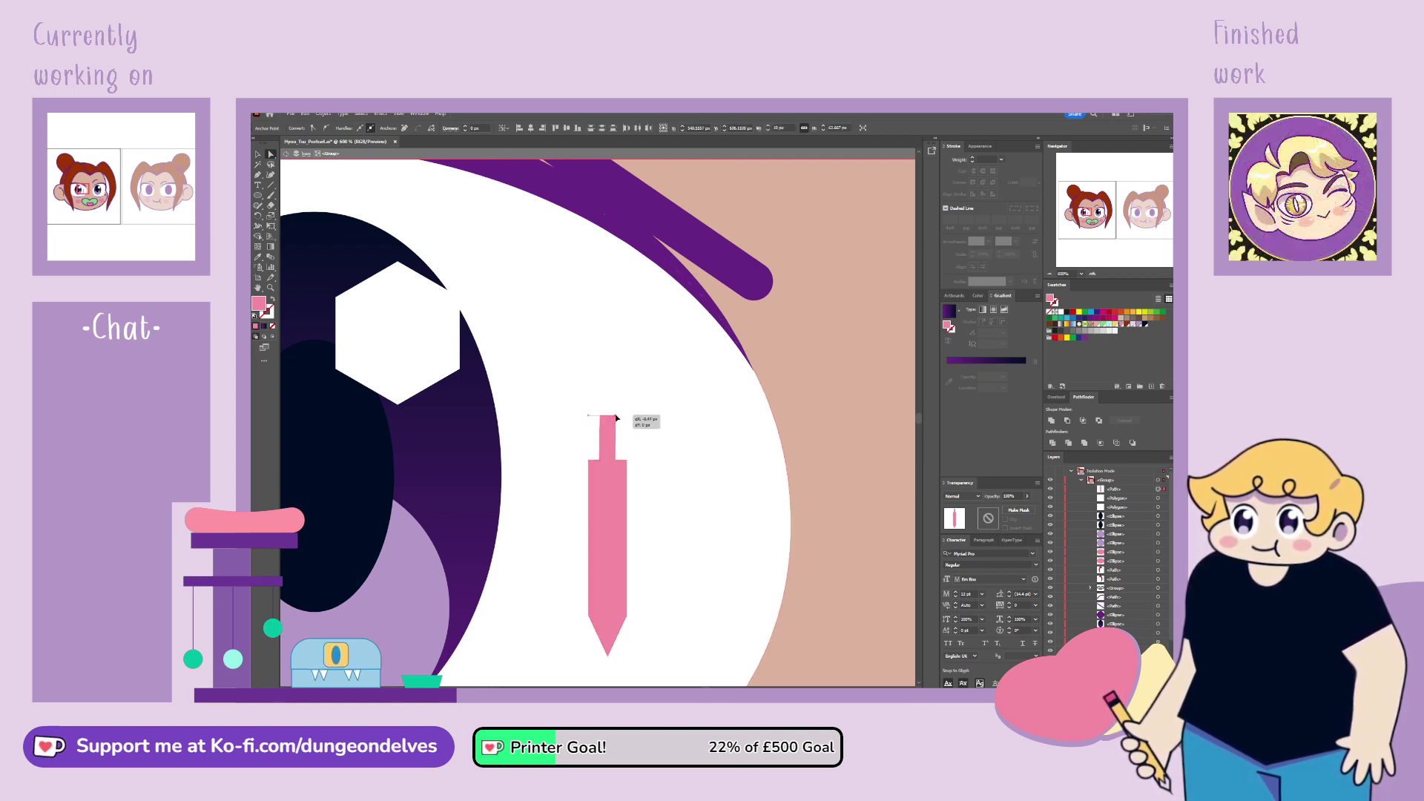
# Step: Draw a thin pink crossguard rectangle where handle and blade meet, and extend the handle's end upward
pyautogui.click(259, 176)
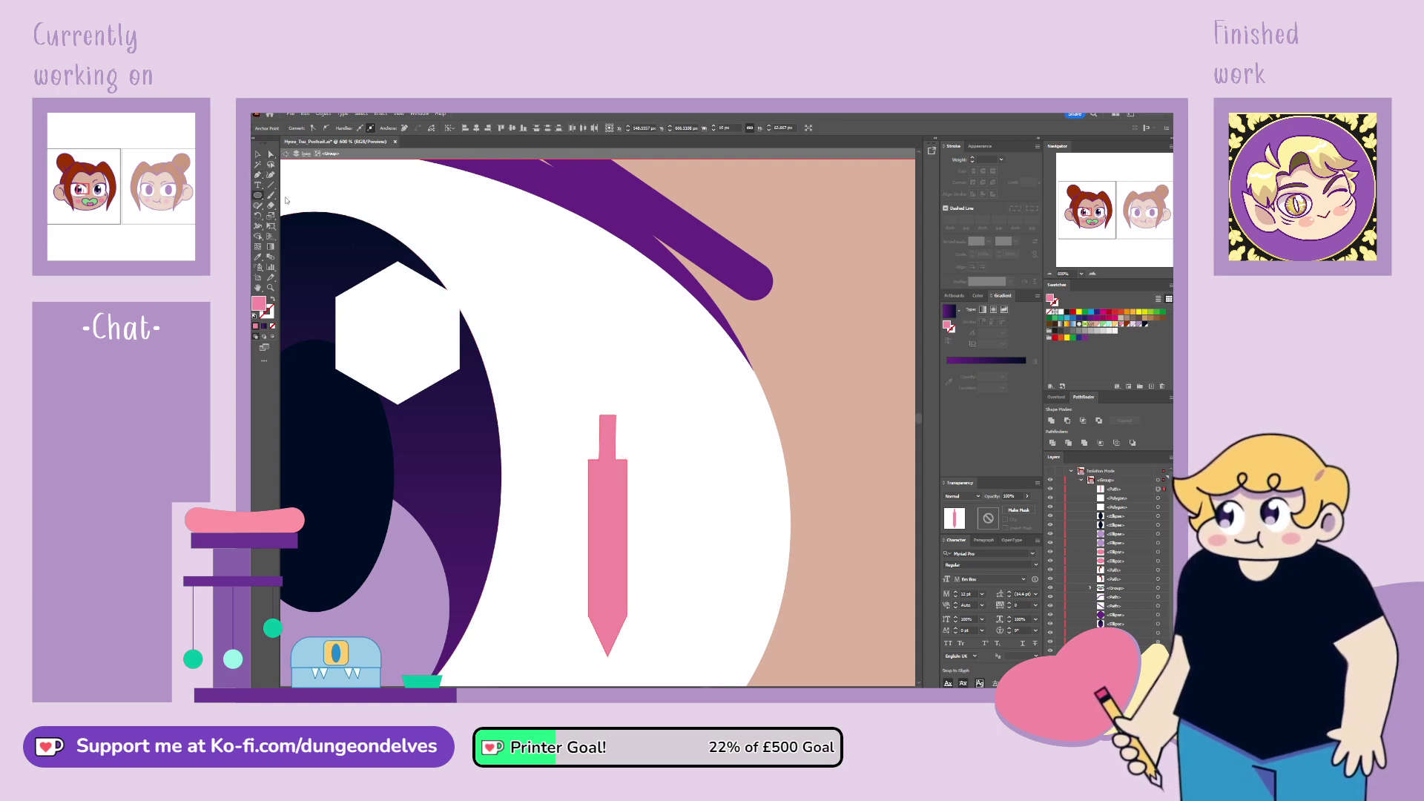
pyautogui.moveTo(578, 451); pyautogui.dragTo(636, 468)
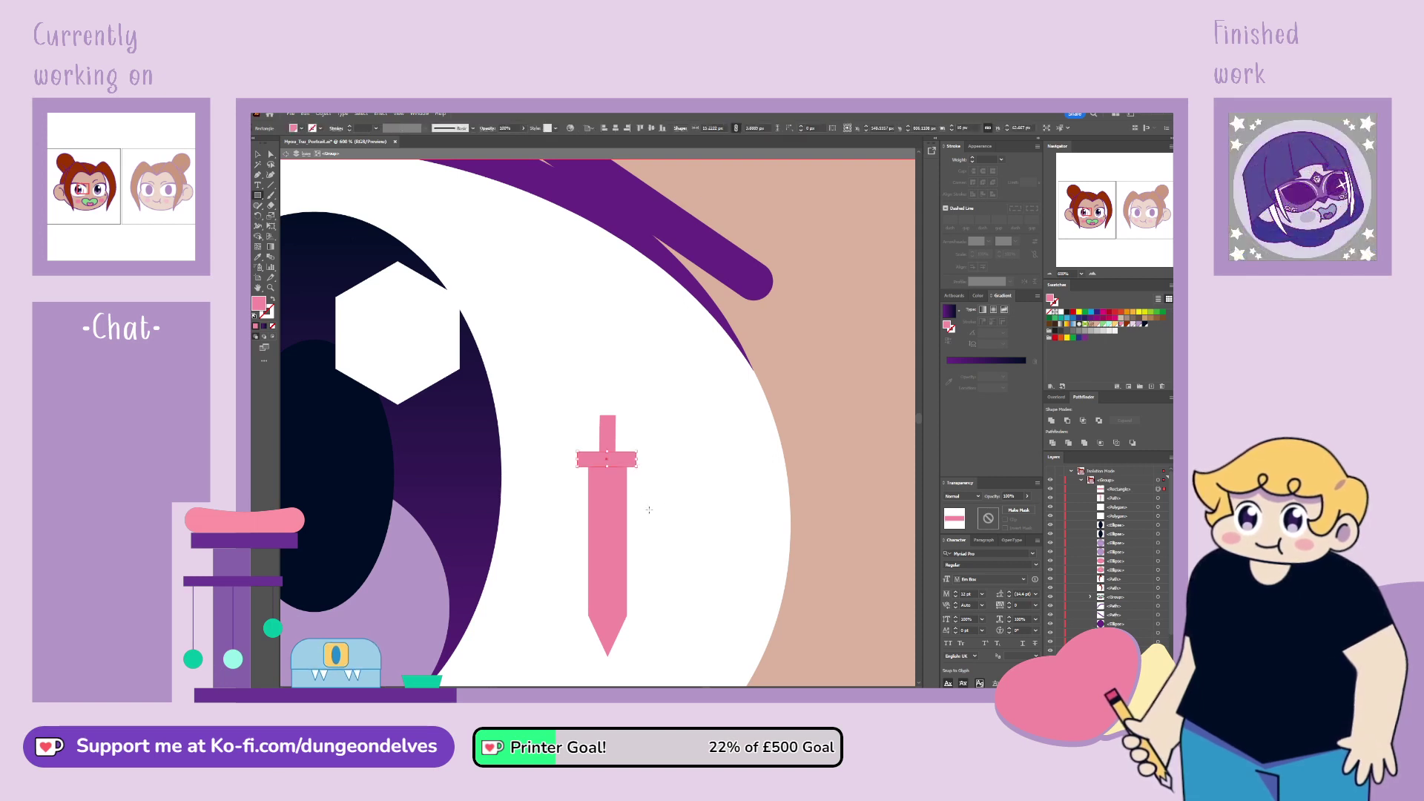
pyautogui.press('a')
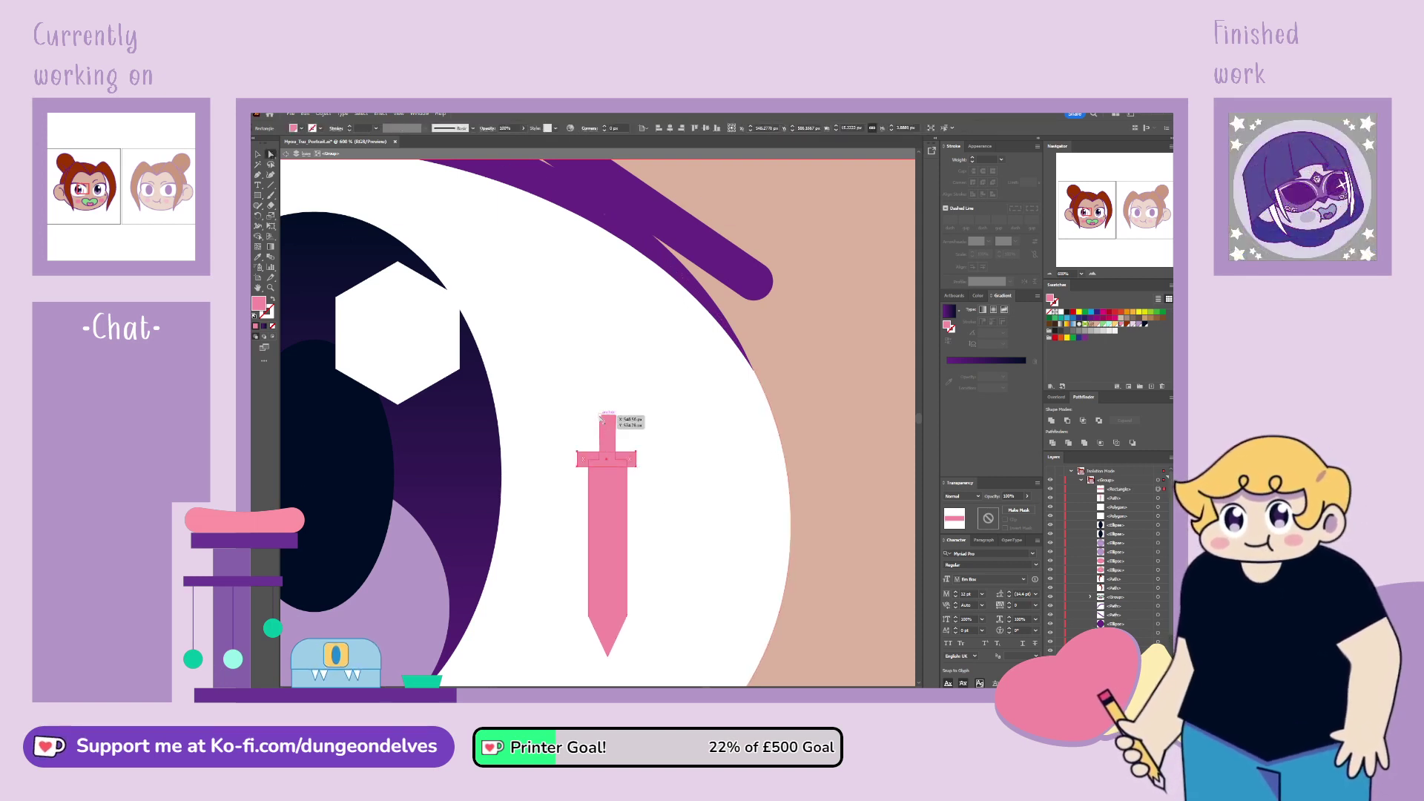
pyautogui.moveTo(616, 417); pyautogui.dragTo(615, 387)
# Step: Centre the crossguard and blade horizontally on each other and combine them into one sword shape with Pathfinder Merge
pyautogui.click(255, 157)
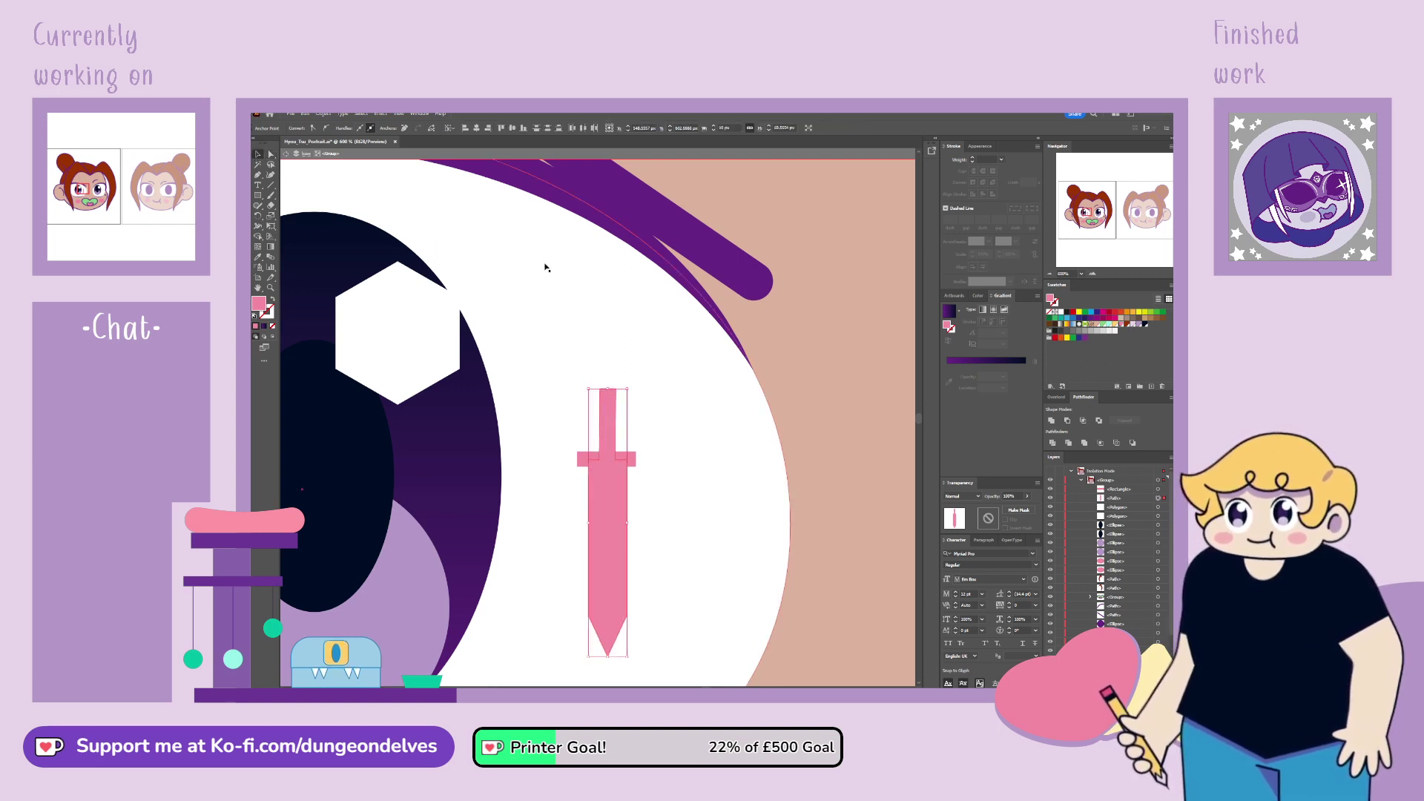
pyautogui.click(493, 127)
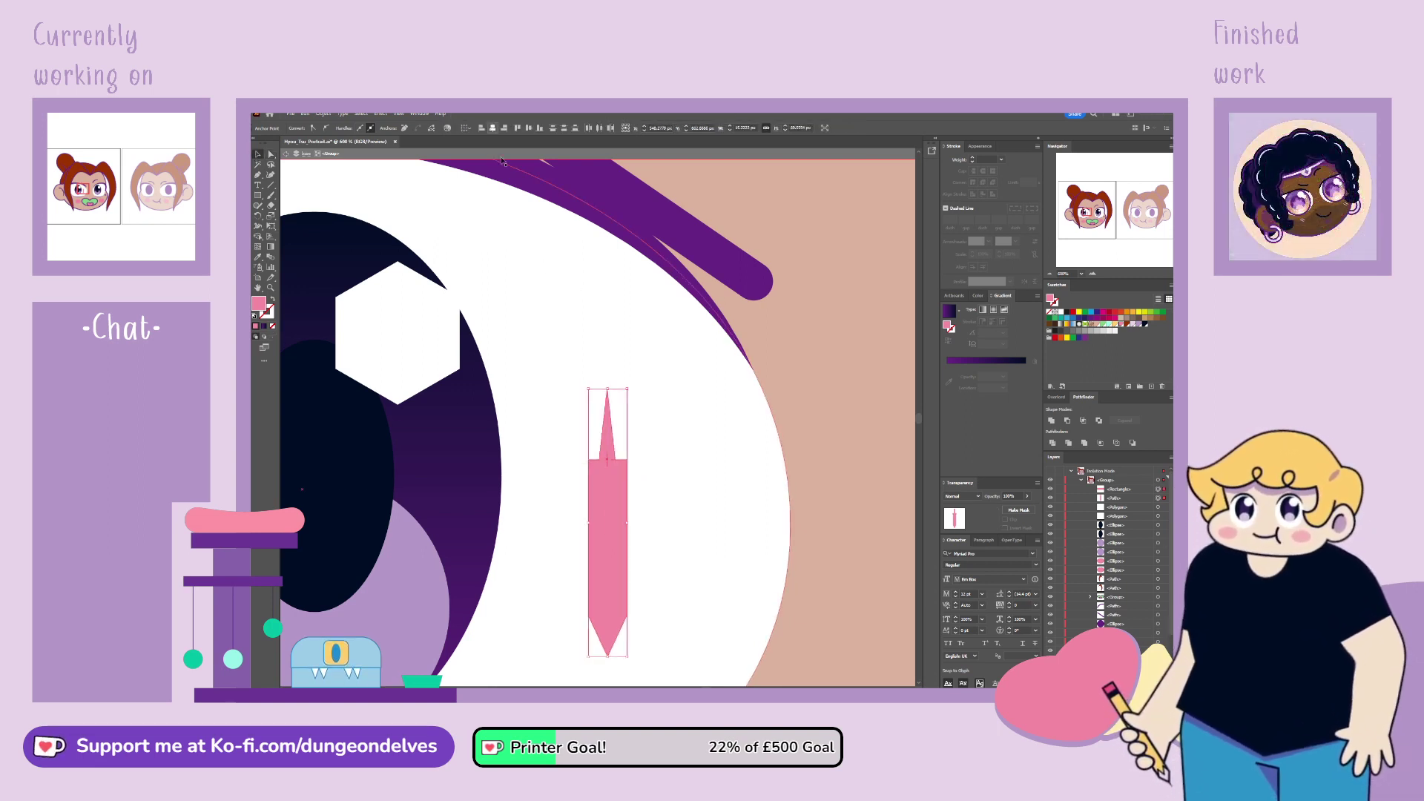
pyautogui.hotkey('ctrl', 'z')
pyautogui.click(614, 537)
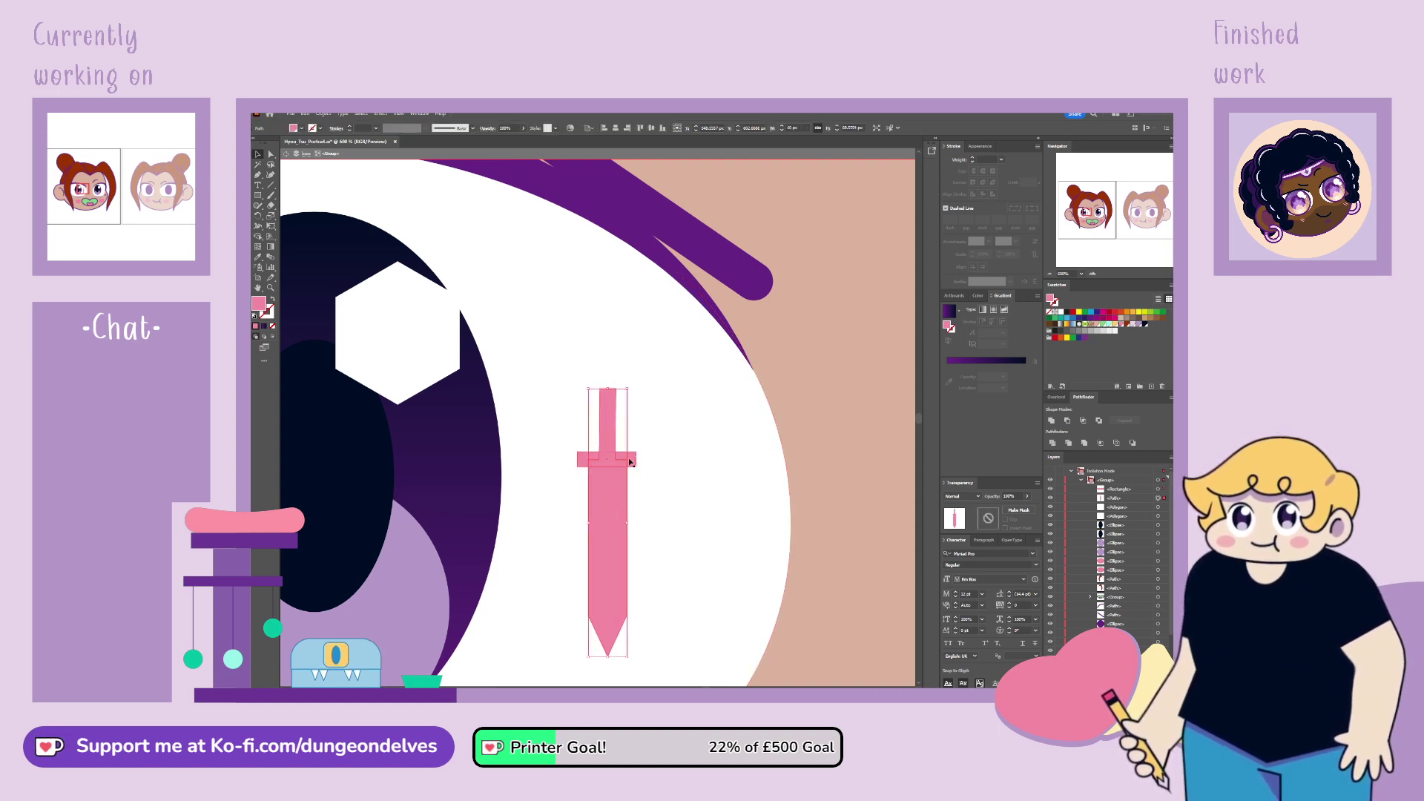
pyautogui.click(616, 129)
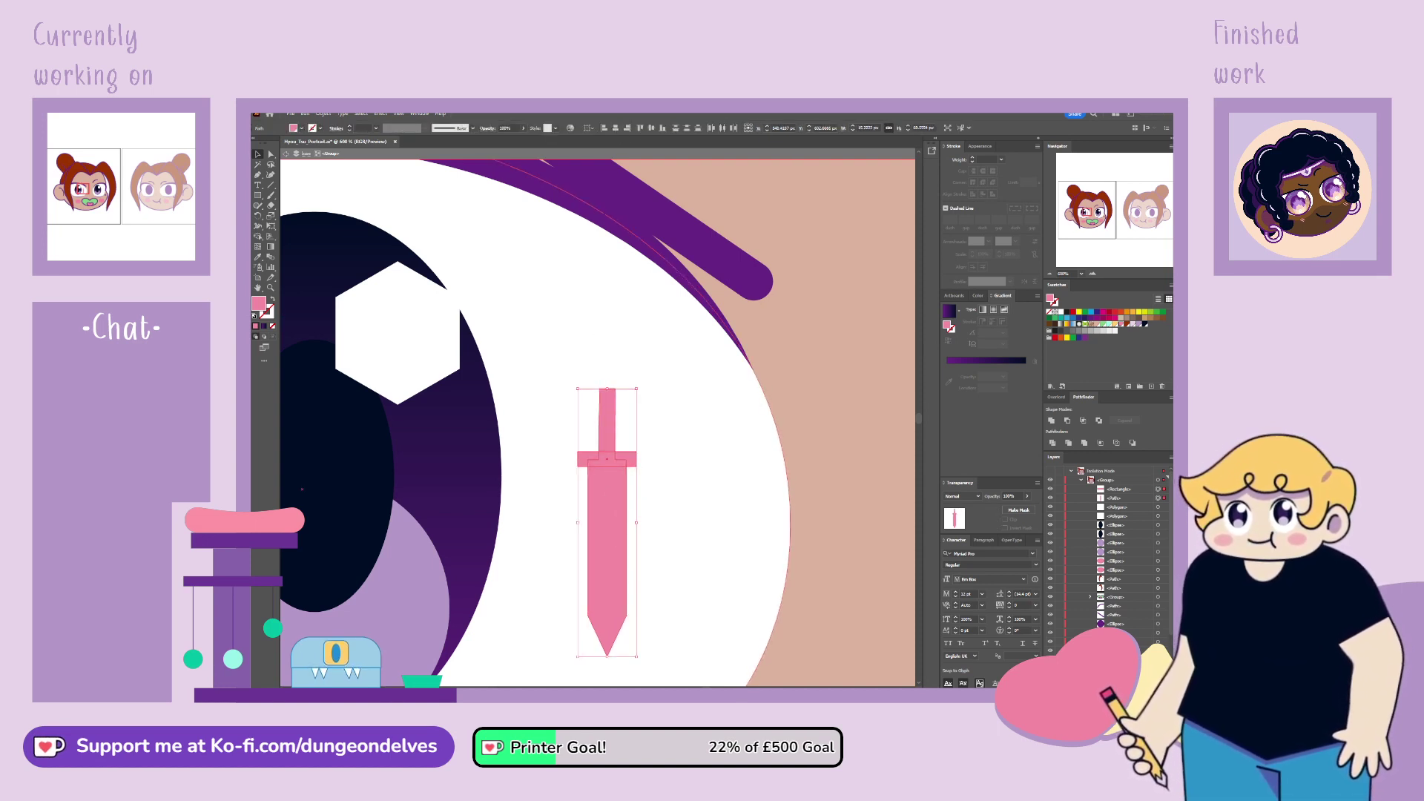
pyautogui.click(1086, 444)
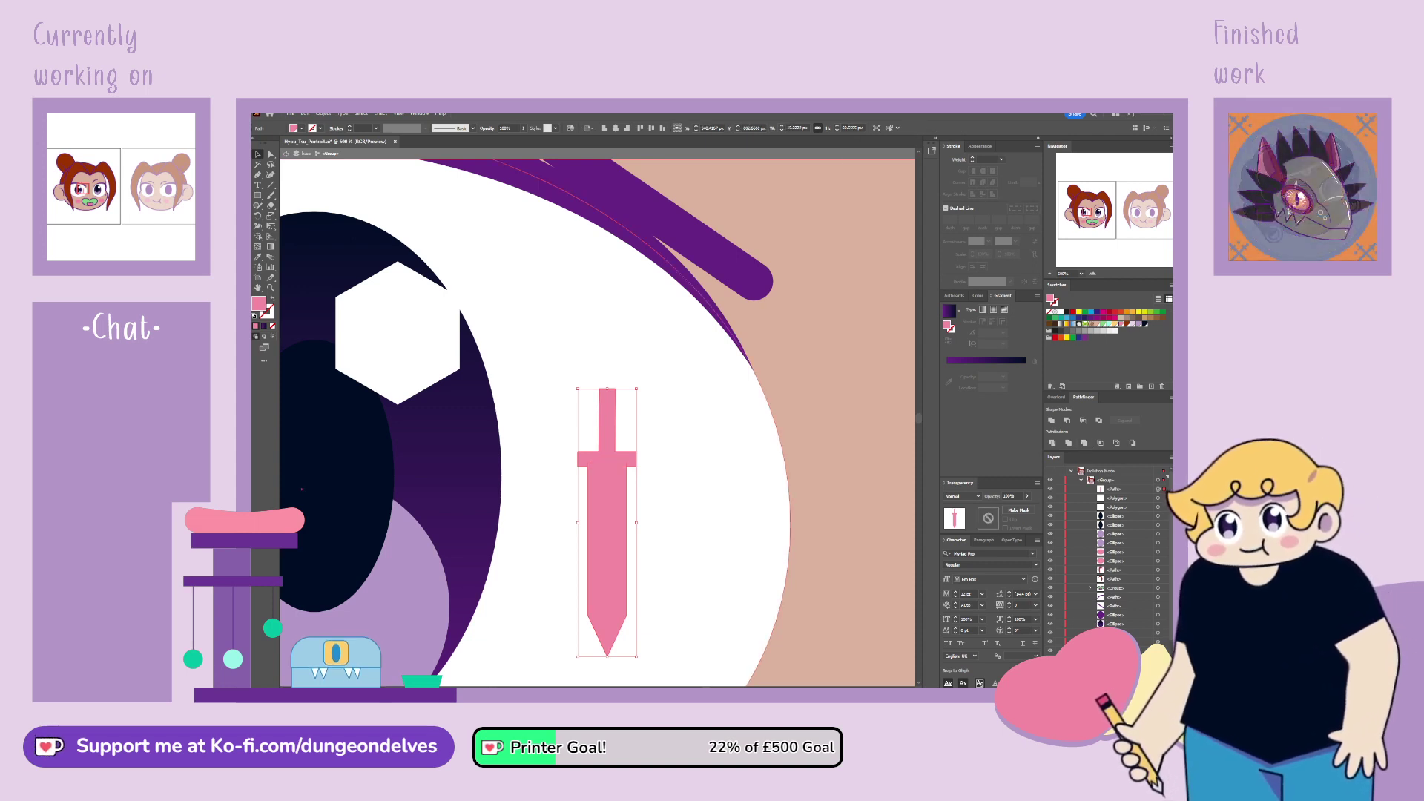
# Step: Move the pink sword over the left eye's pupil and rotate it 180° so its tip points up
pyautogui.hotkey('ctrl', '-')
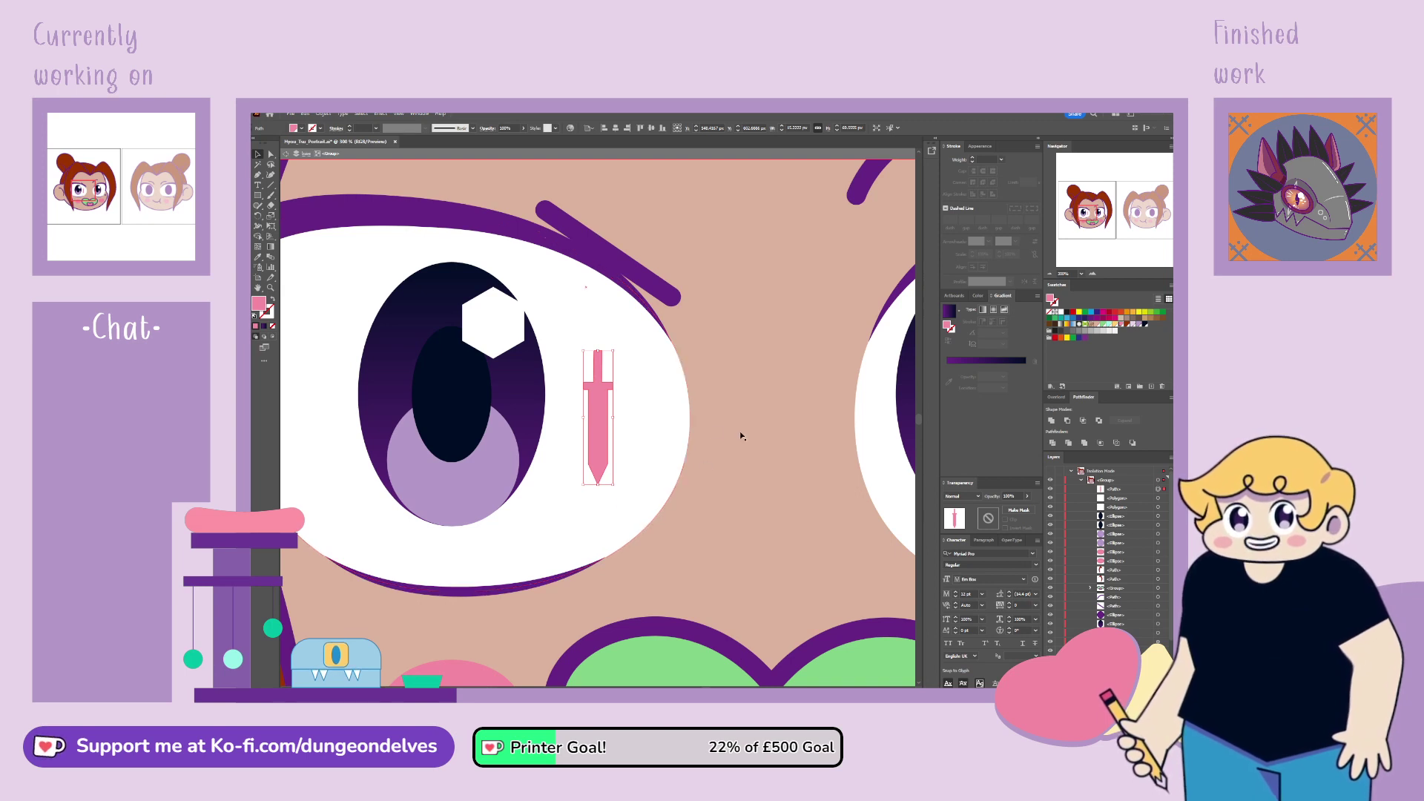
pyautogui.moveTo(603, 430); pyautogui.dragTo(450, 419)
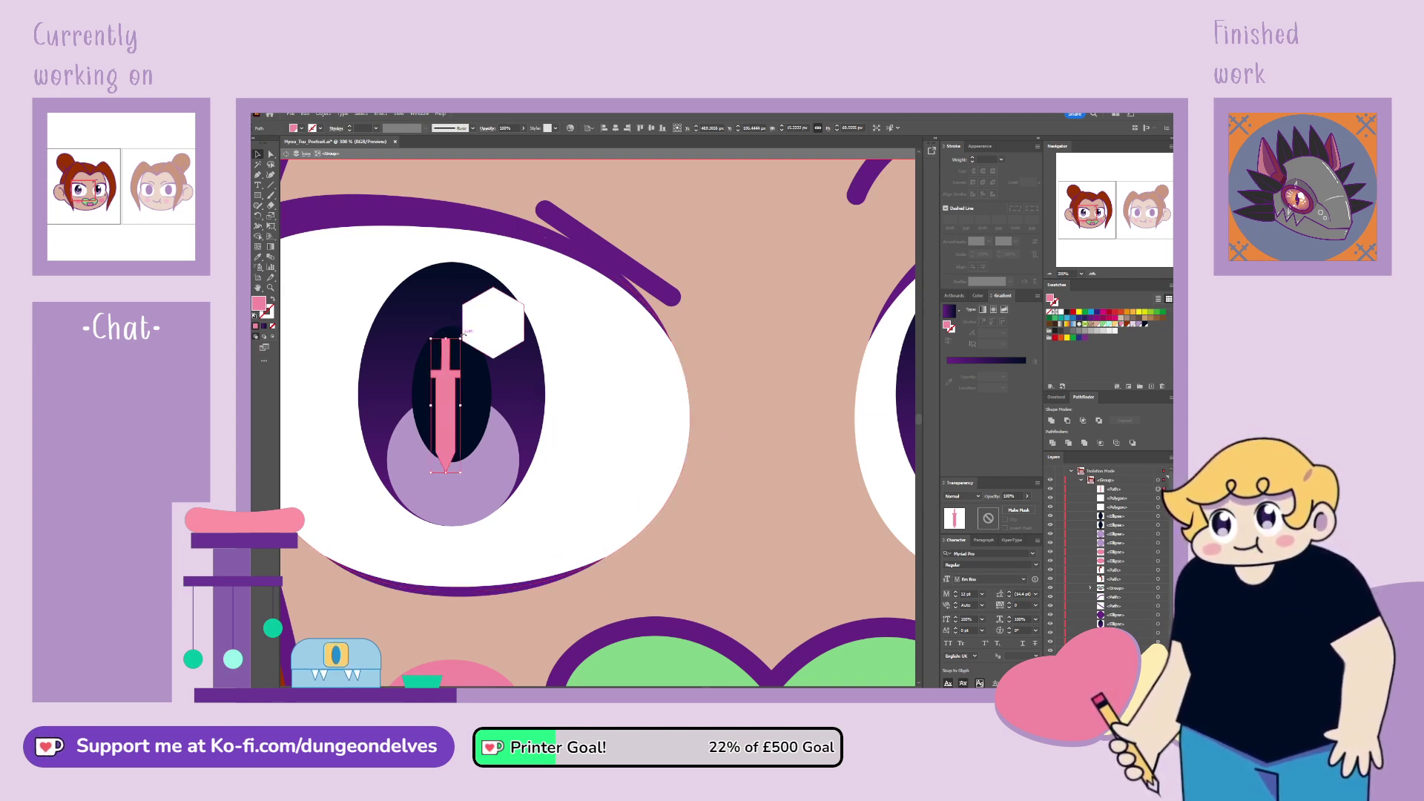
pyautogui.moveTo(464, 335); pyautogui.dragTo(431, 482)
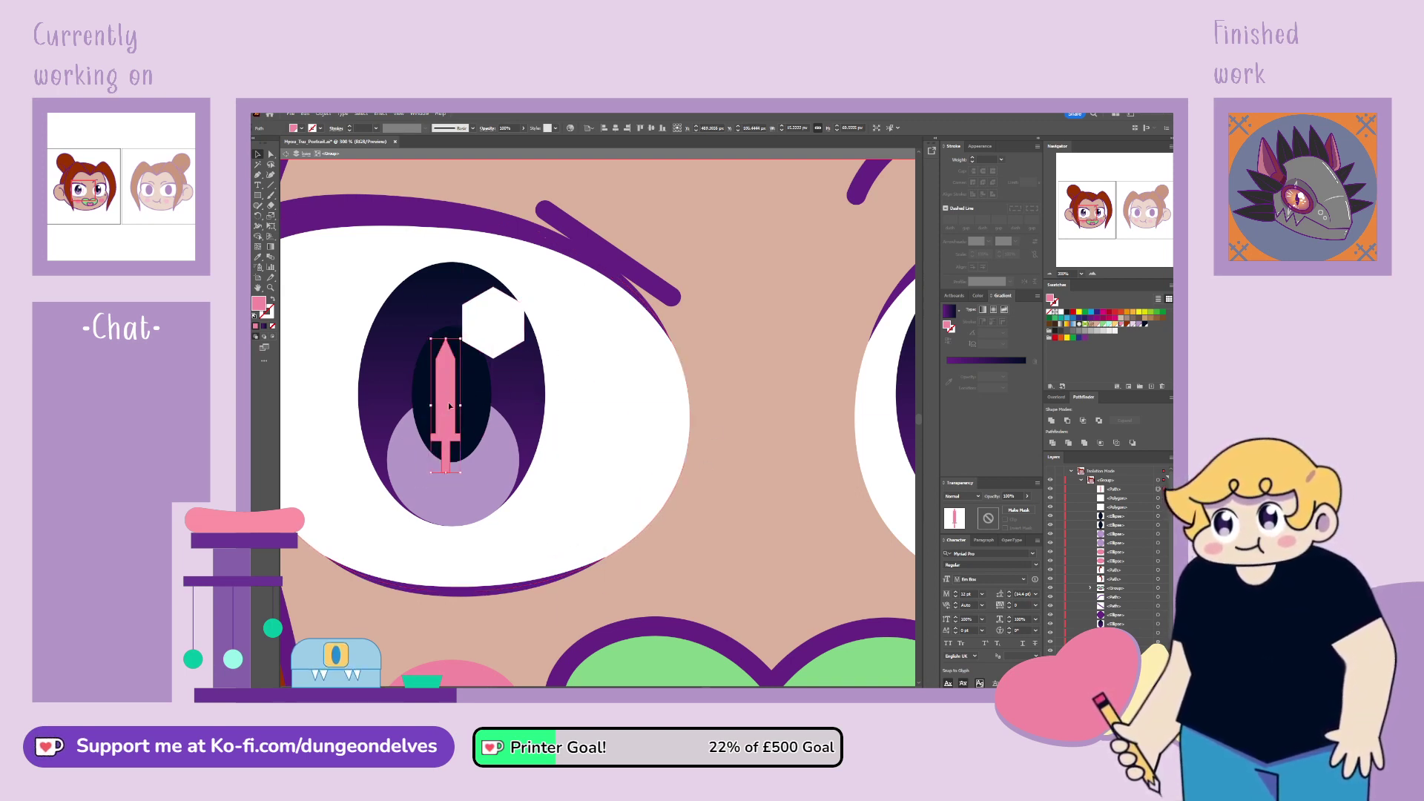
# Step: Lower the sword over the left eye so its handle ends at the iris's bottom edge, and fill it white
pyautogui.moveTo(448, 402); pyautogui.dragTo(452, 450)
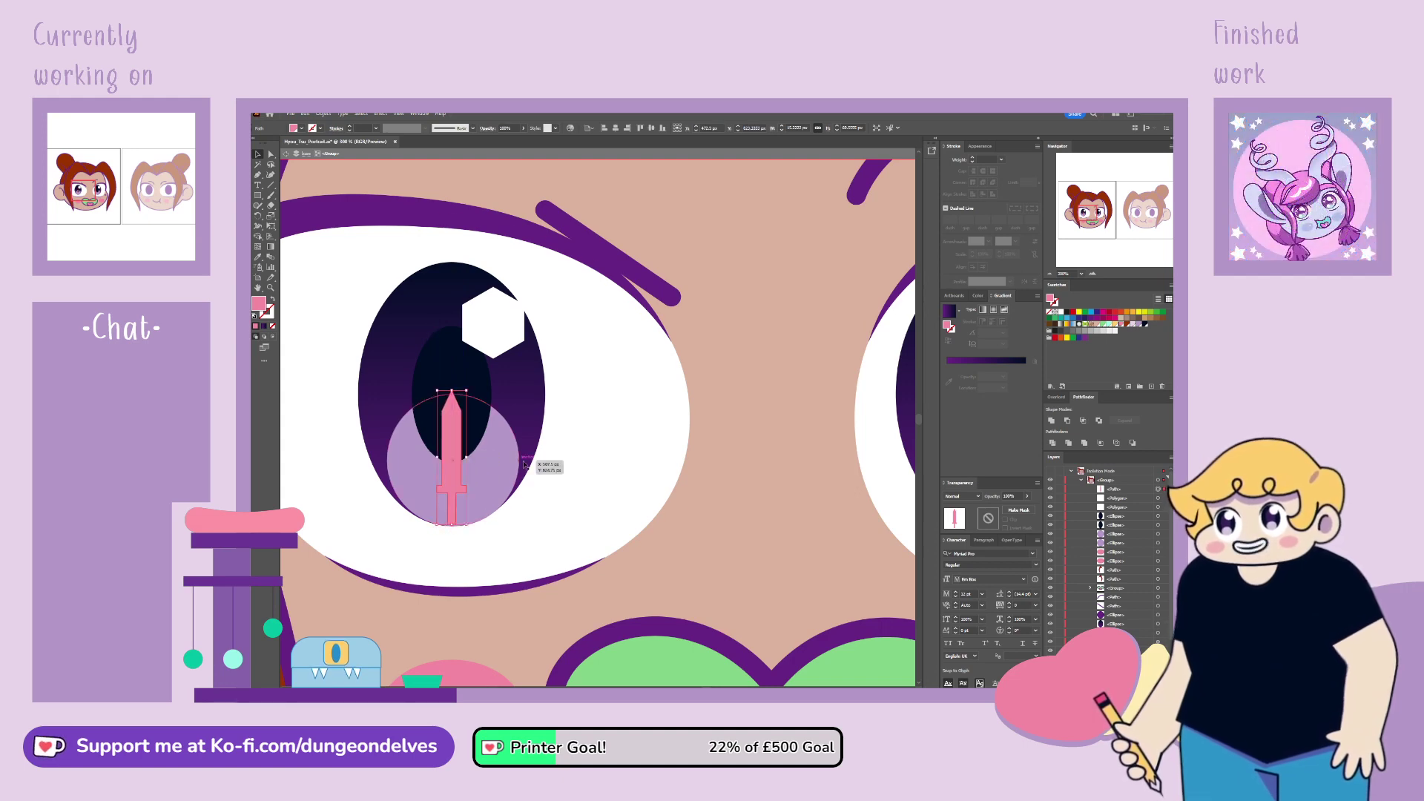
pyautogui.click(1061, 311)
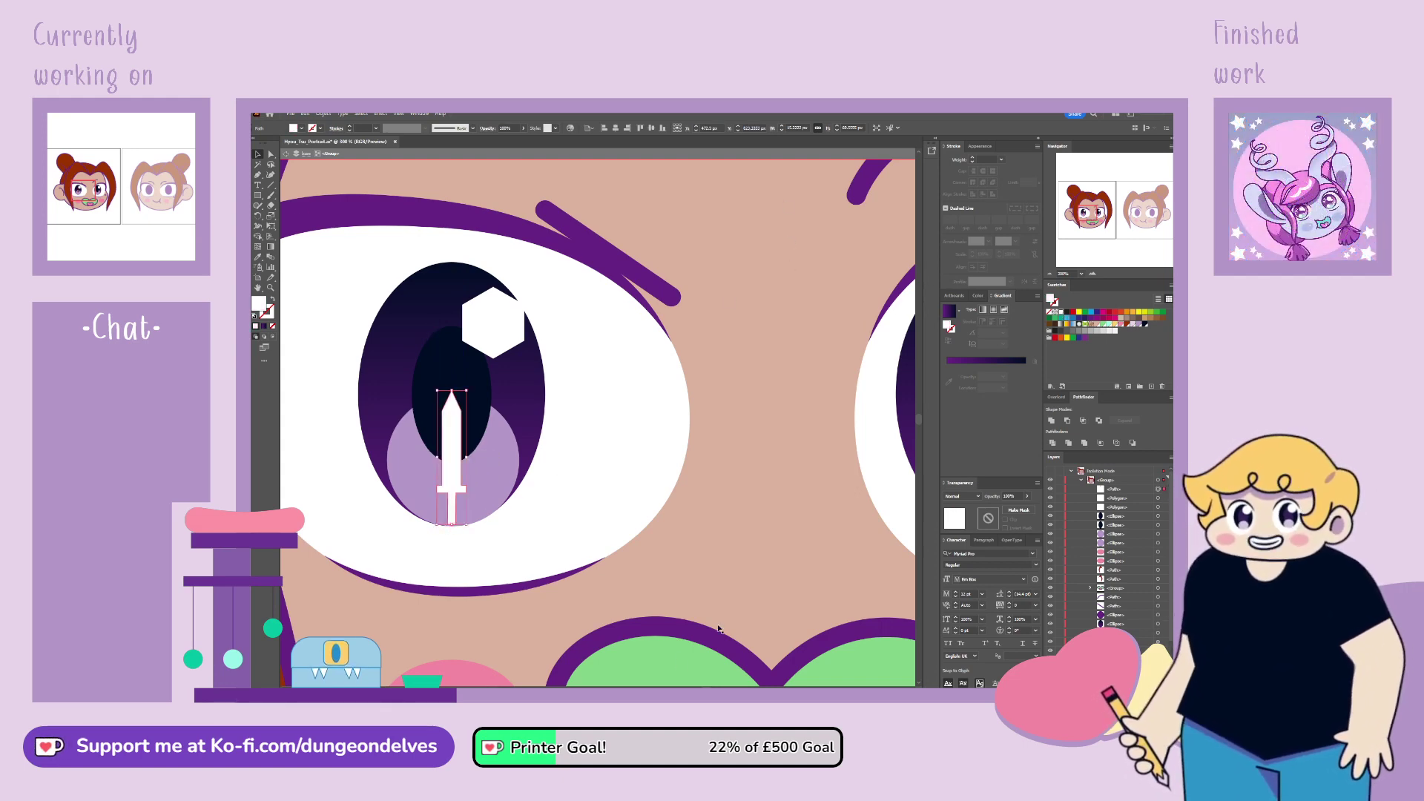
pyautogui.hotkey('ctrl', 'shift', 'a')
pyautogui.hotkey('ctrl', '1')
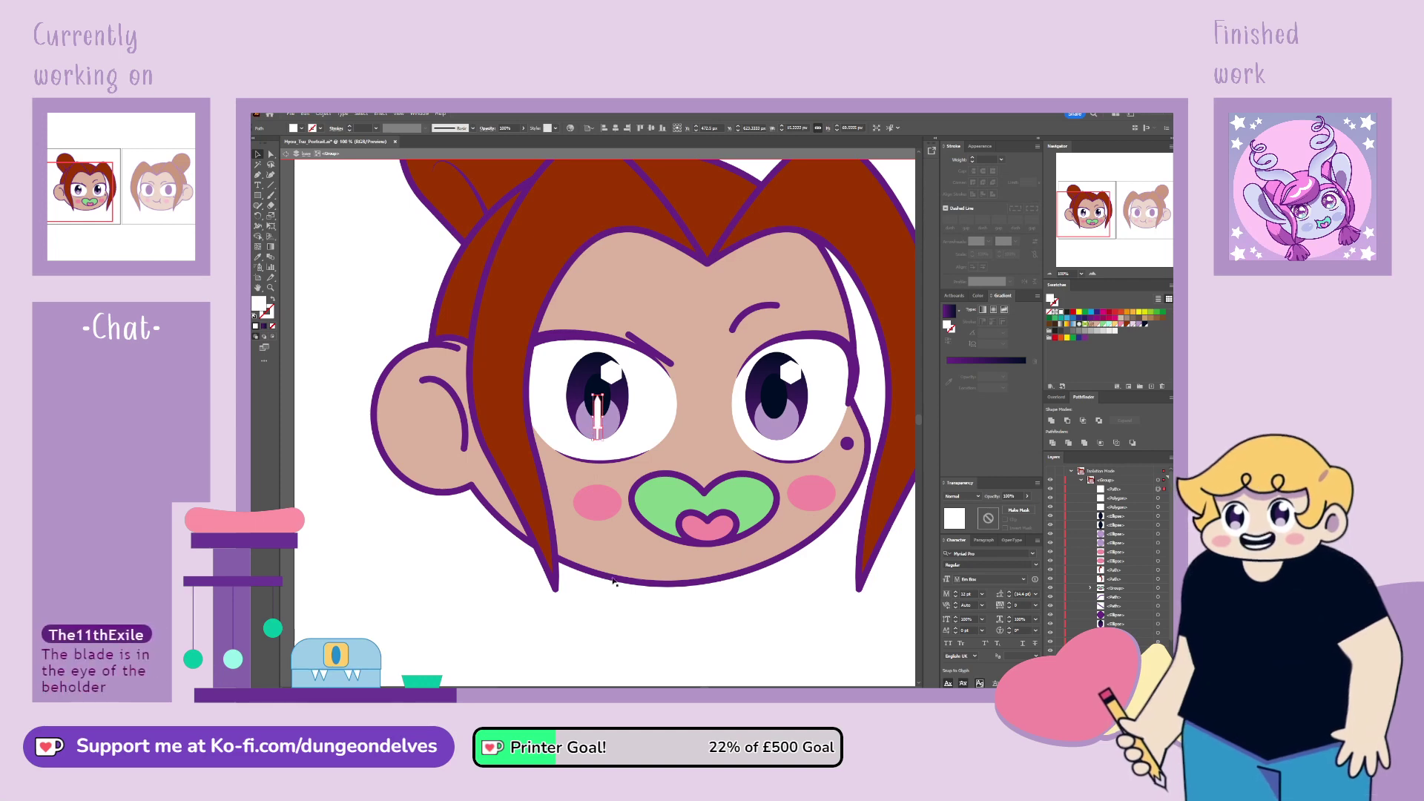
# Step: Rotate the white sword to a diagonal across the left pupil and nudge its position
pyautogui.press('space')
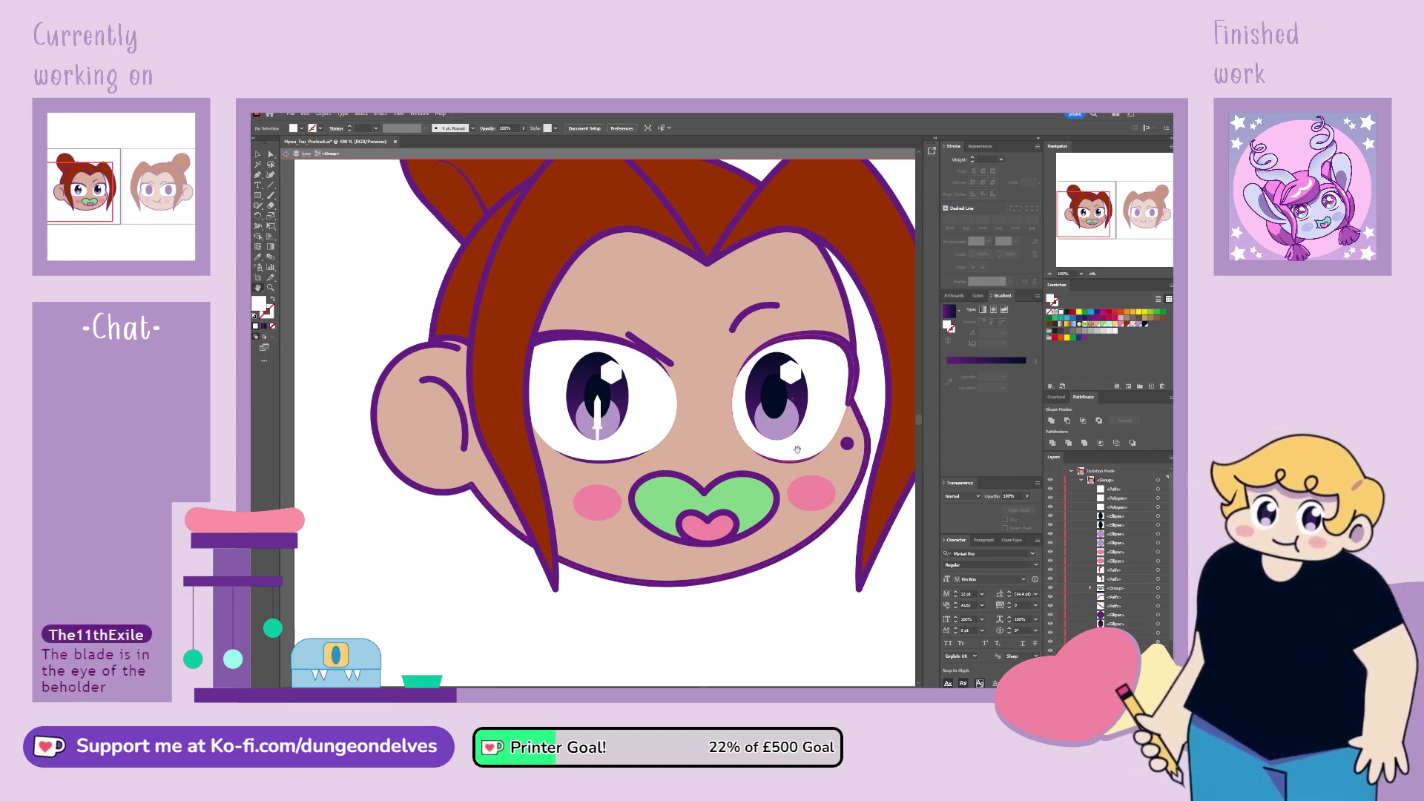
pyautogui.moveTo(862, 428); pyautogui.dragTo(778, 471)
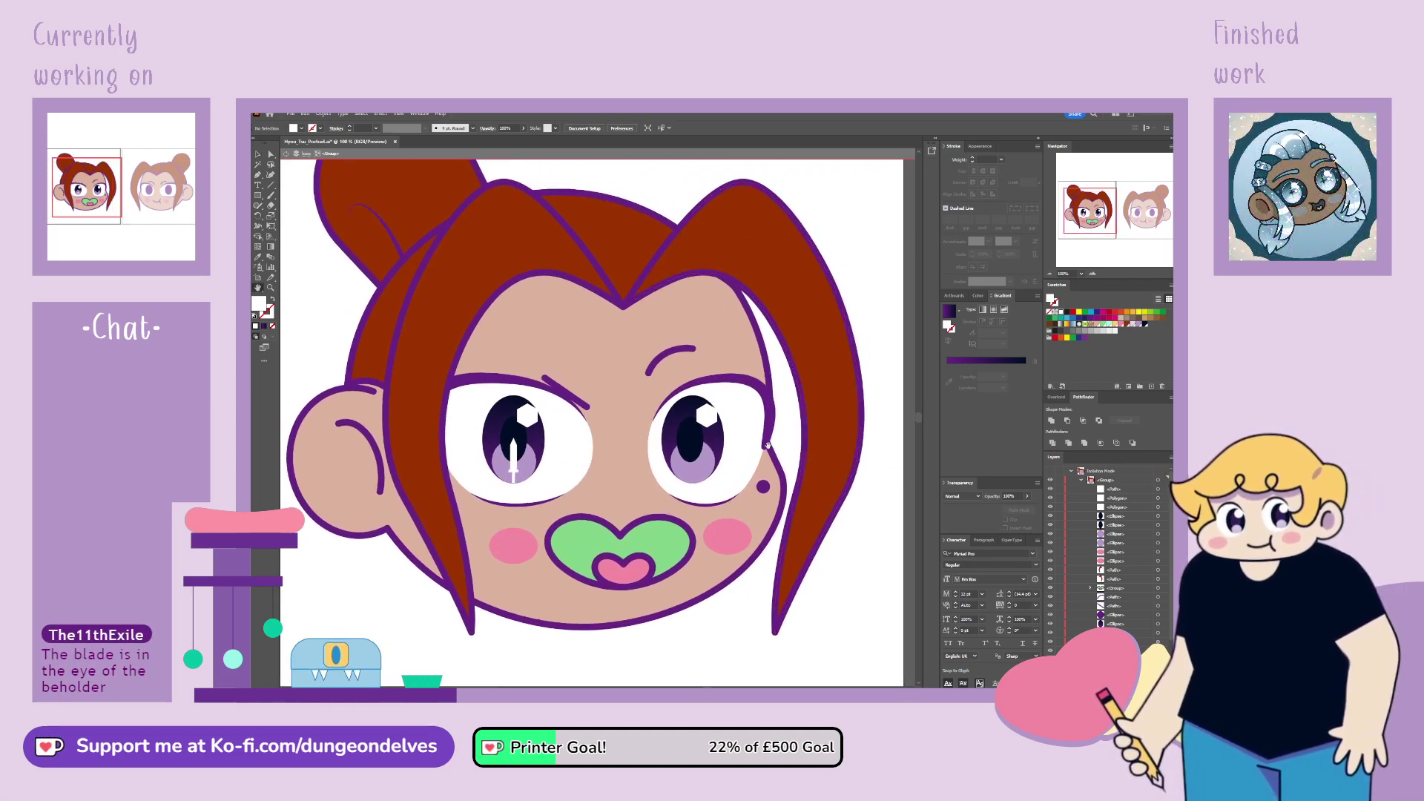
pyautogui.scroll(-1, 772, 445)
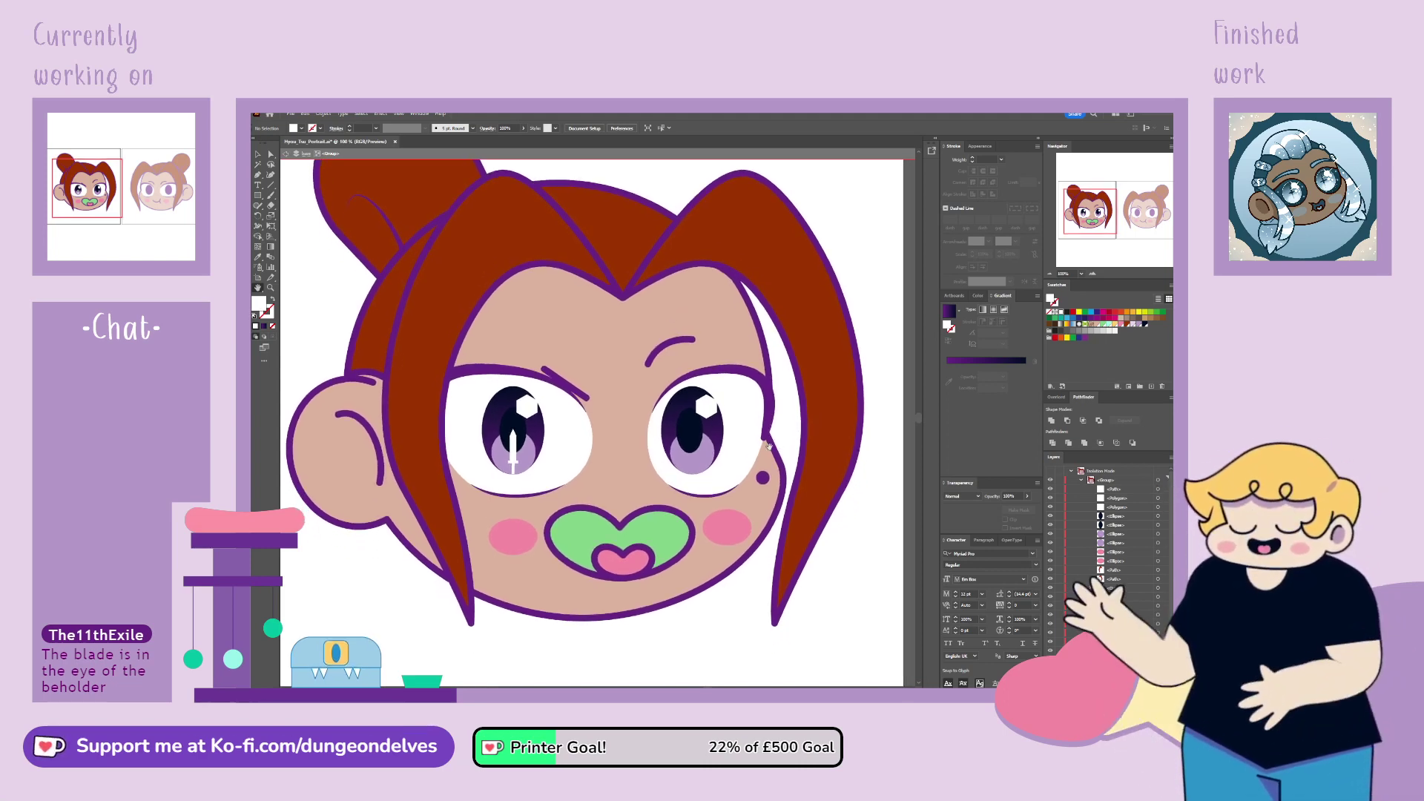
pyautogui.press('v')
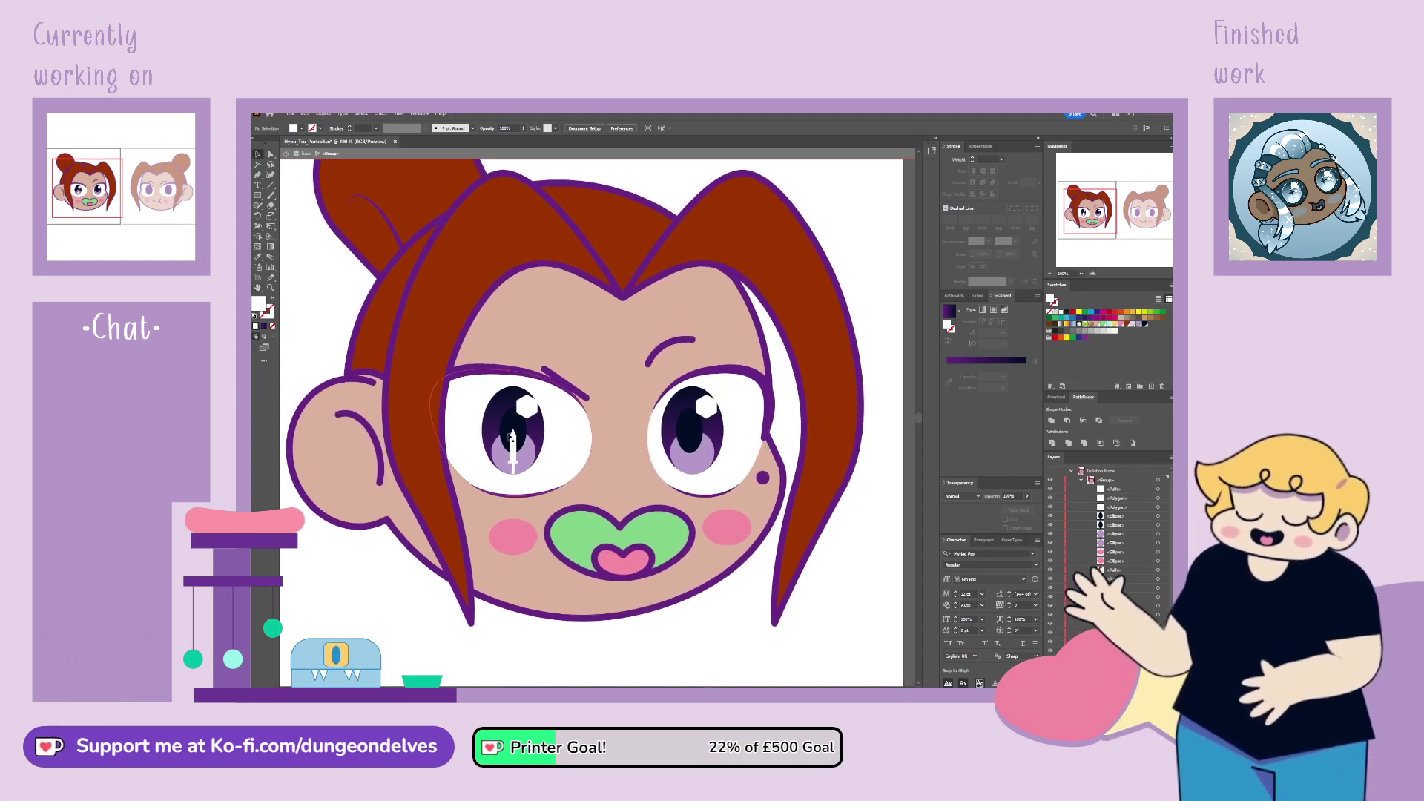
pyautogui.moveTo(523, 423)
pyautogui.mouseDown()
pyautogui.moveTo(498, 479)
pyautogui.moveTo(528, 493)
pyautogui.moveTo(519, 442)
pyautogui.mouseUp()
pyautogui.click(506, 656)
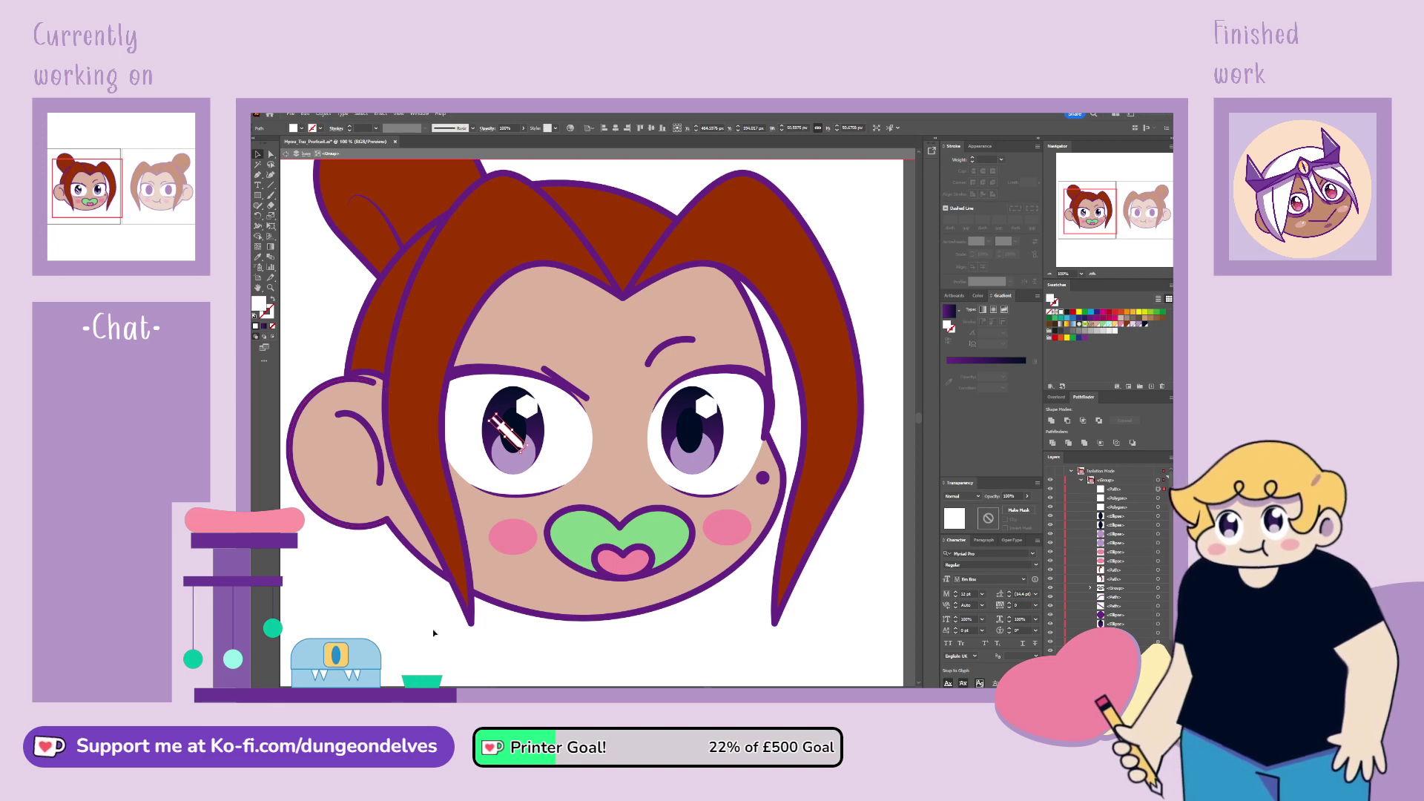
pyautogui.moveTo(522, 448); pyautogui.dragTo(524, 447)
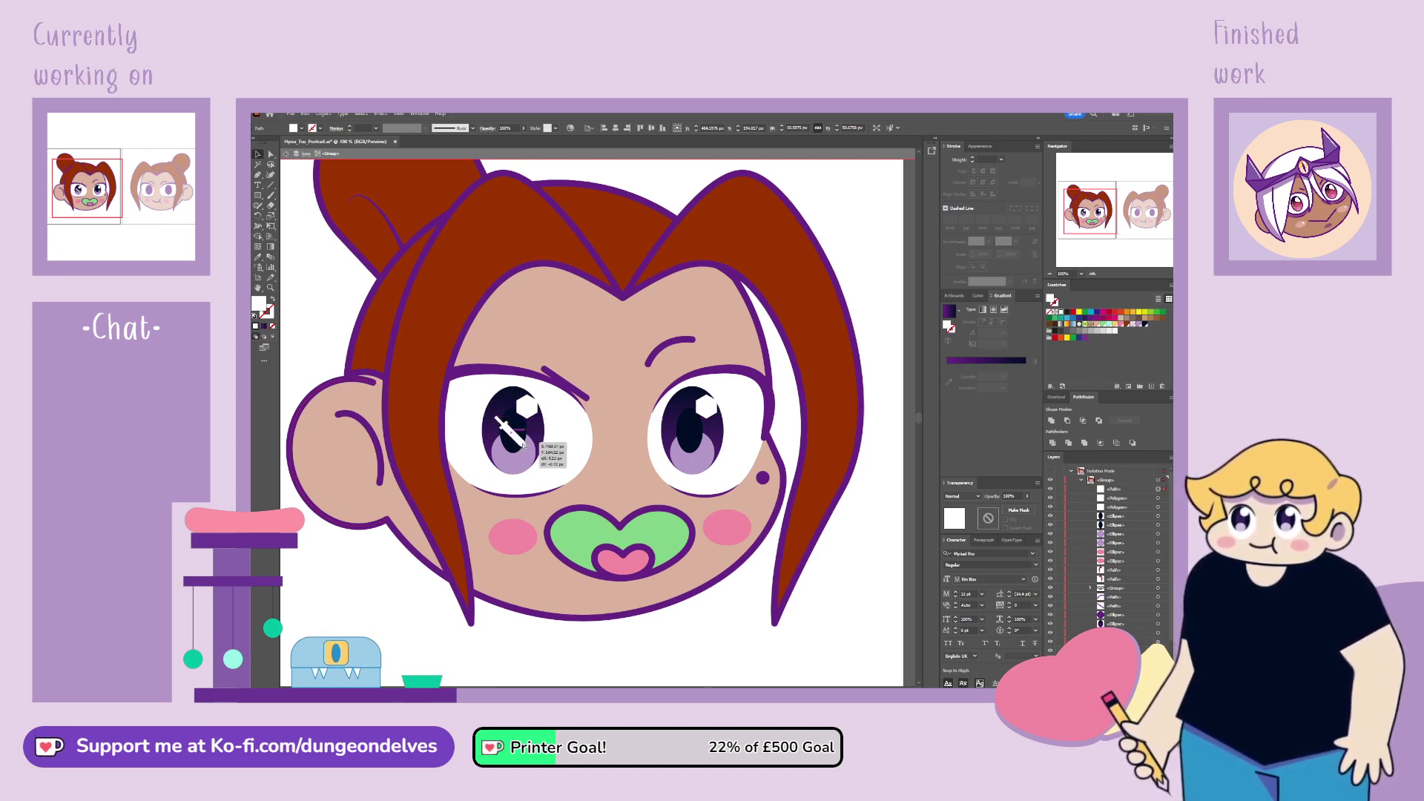
pyautogui.click(479, 670)
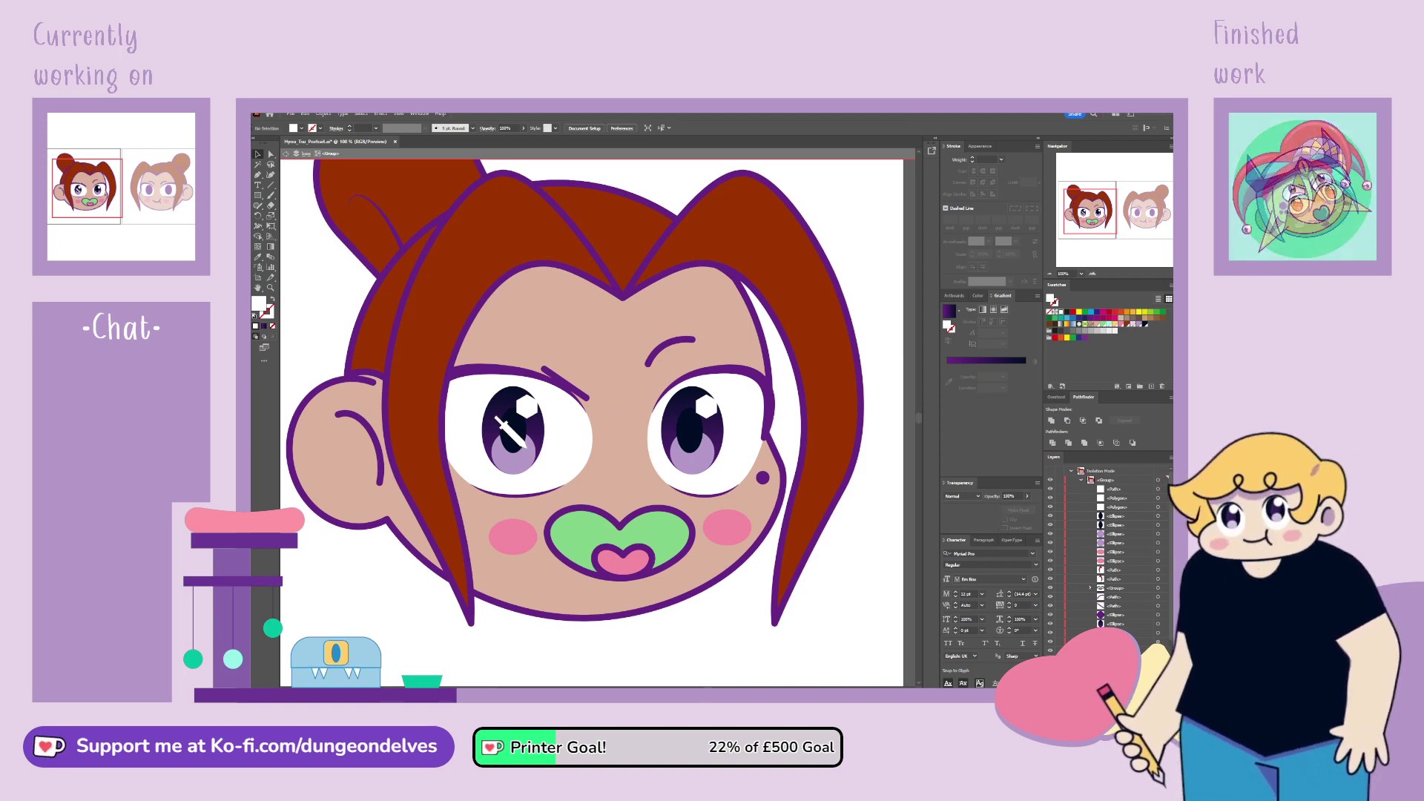
# Step: Turn the diagonal sword around by about 180° so its tip points to the upper left
pyautogui.click(517, 440)
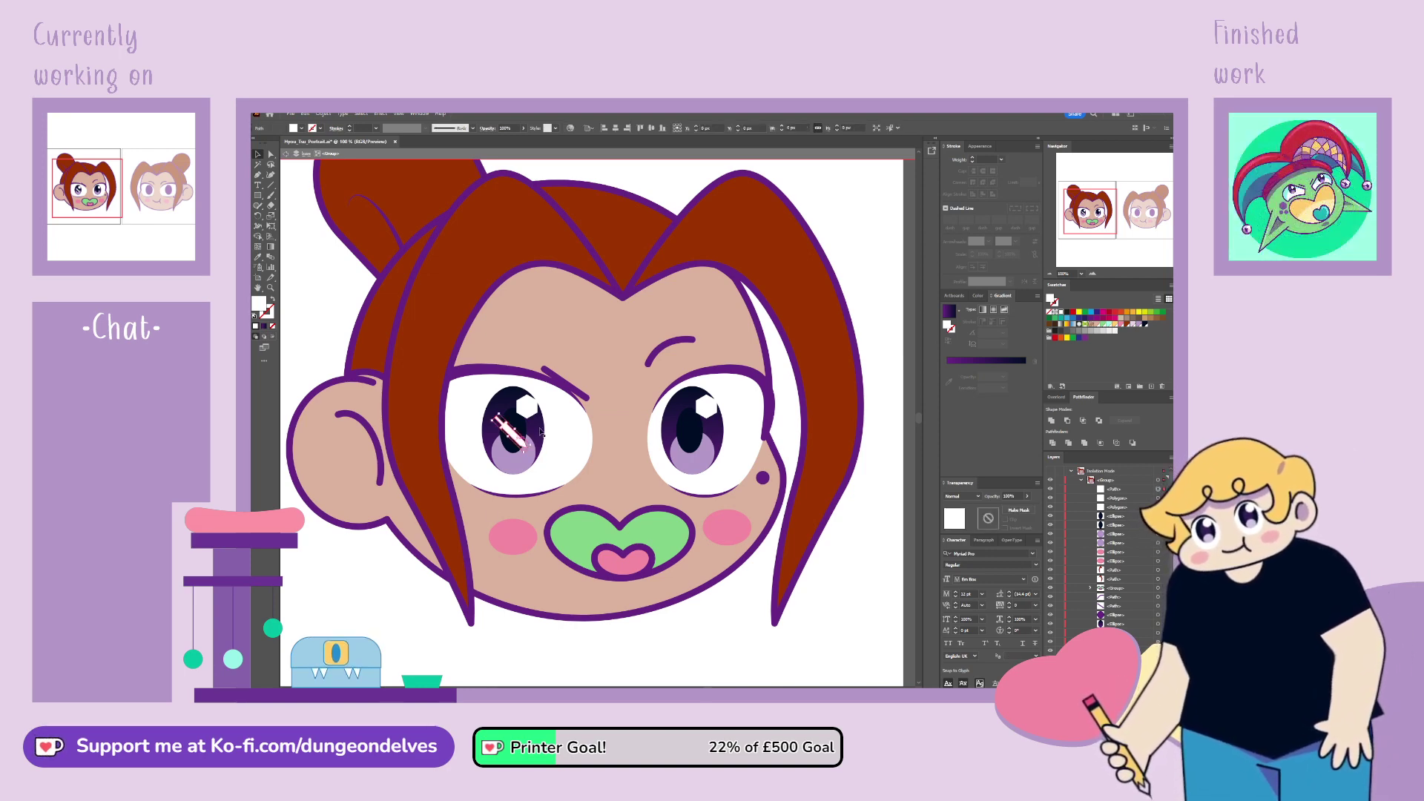
pyautogui.moveTo(539, 442); pyautogui.dragTo(456, 405)
pyautogui.click(499, 633)
pyautogui.hotkey('ctrl', '-')
pyautogui.hotkey('ctrl', '-')
pyautogui.hotkey('ctrl', '-')
pyautogui.hotkey('ctrl', '-')
pyautogui.hotkey('ctrl', '-')
pyautogui.hotkey('ctrl', '-')
pyautogui.hotkey('ctrl', '-')
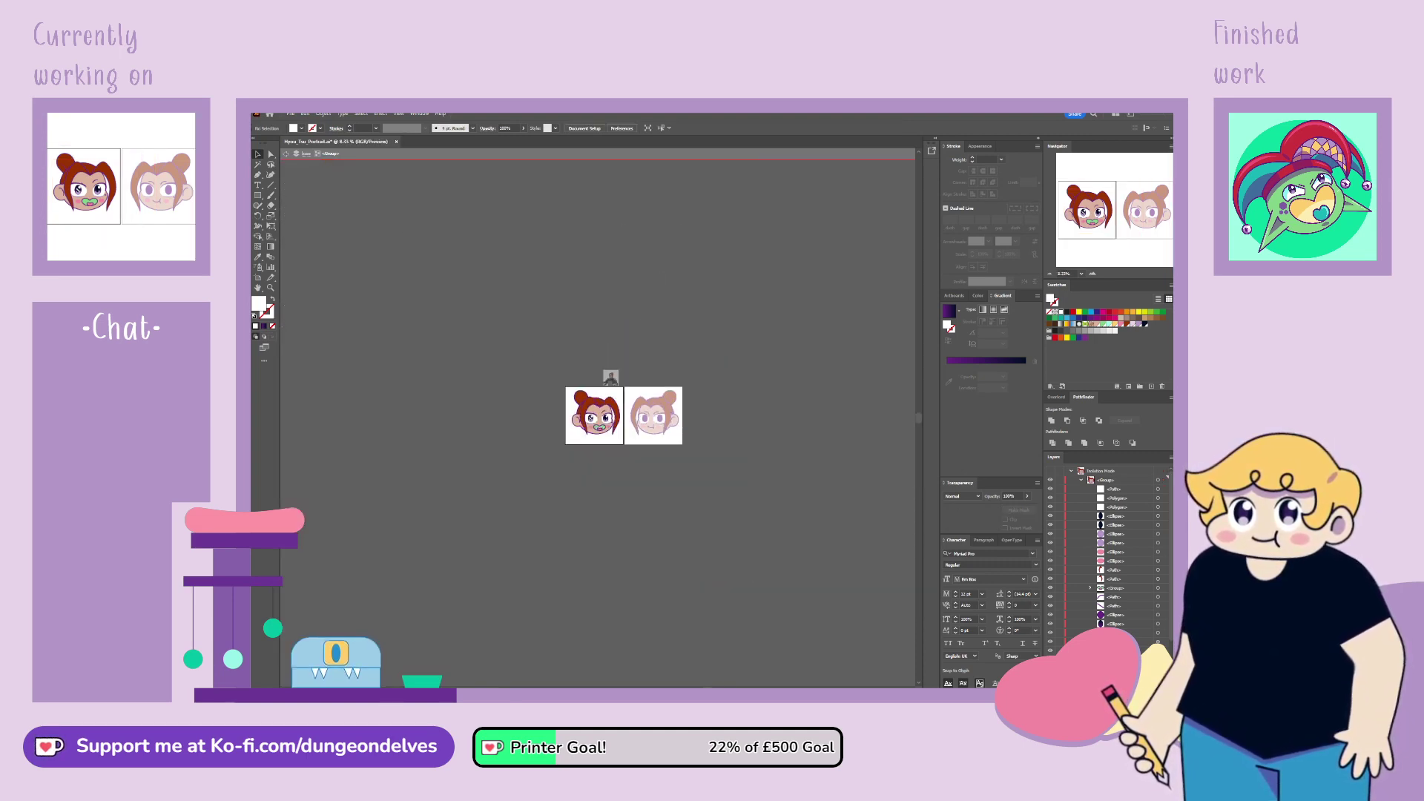
pyautogui.hotkey('ctrl', '1')
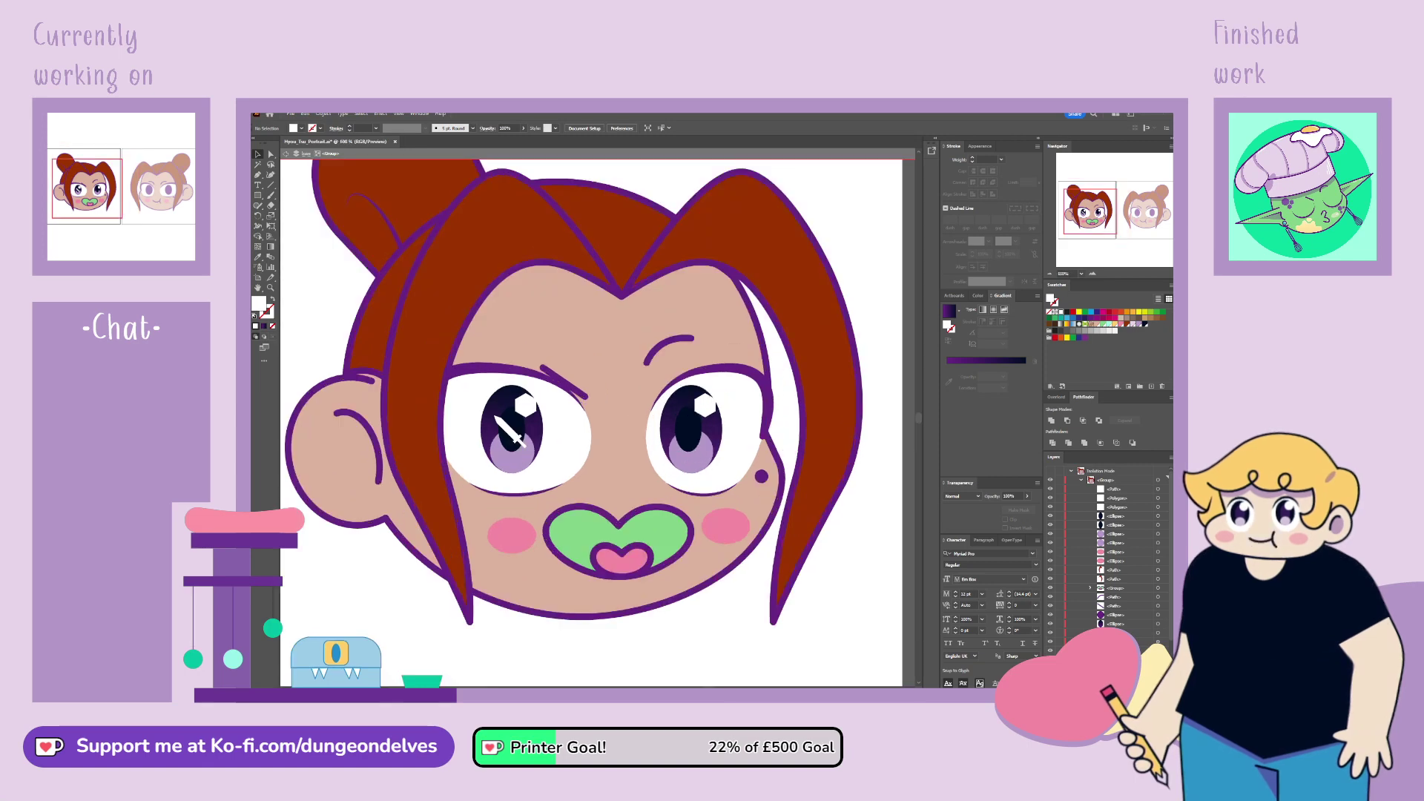
# Step: Shift the sword down and right so its handle lies near the left iris's lower edge
pyautogui.doubleClick(511, 434)
pyautogui.moveTo(512, 434); pyautogui.dragTo(521, 447)
pyautogui.doubleClick(480, 302)
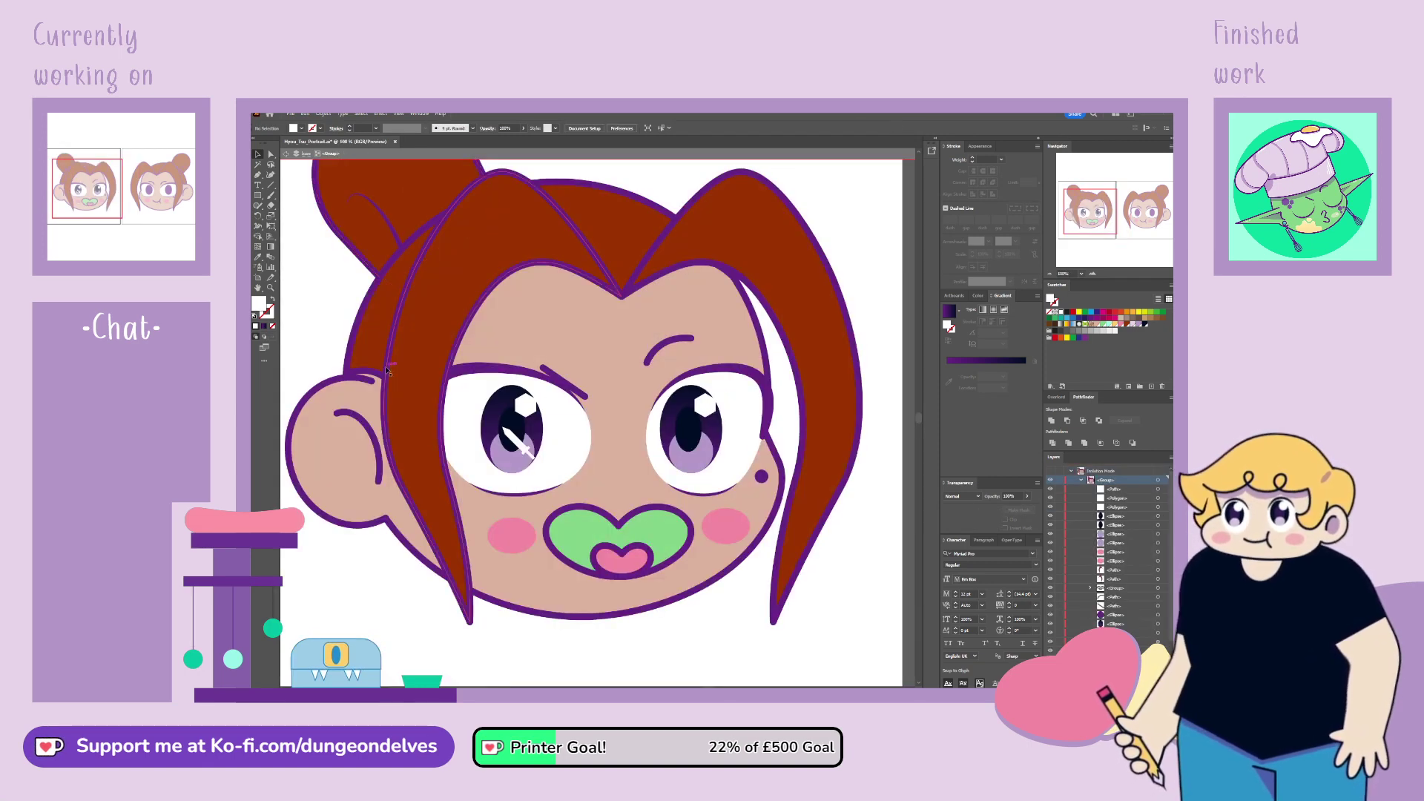
pyautogui.click(519, 440)
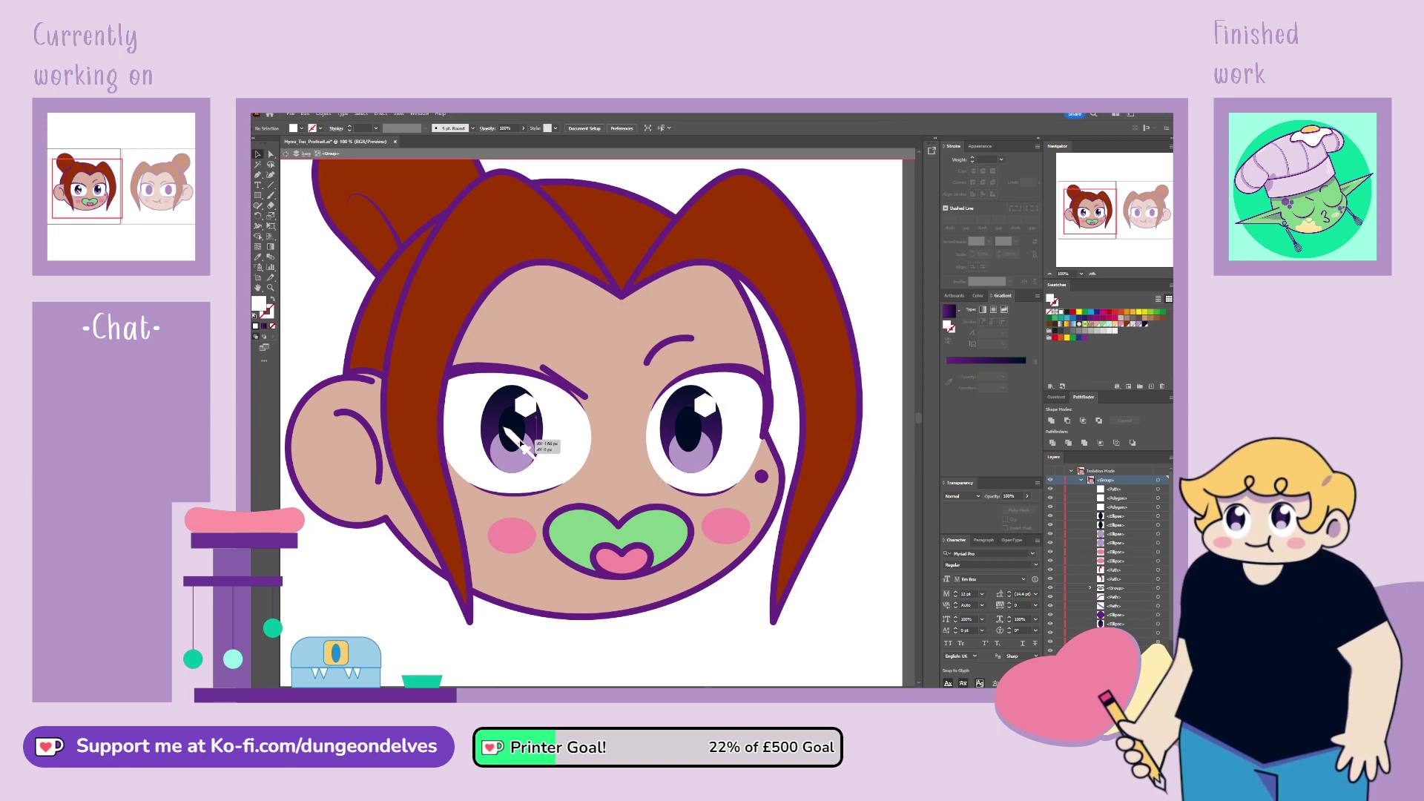
pyautogui.click(522, 608)
pyautogui.click(509, 670)
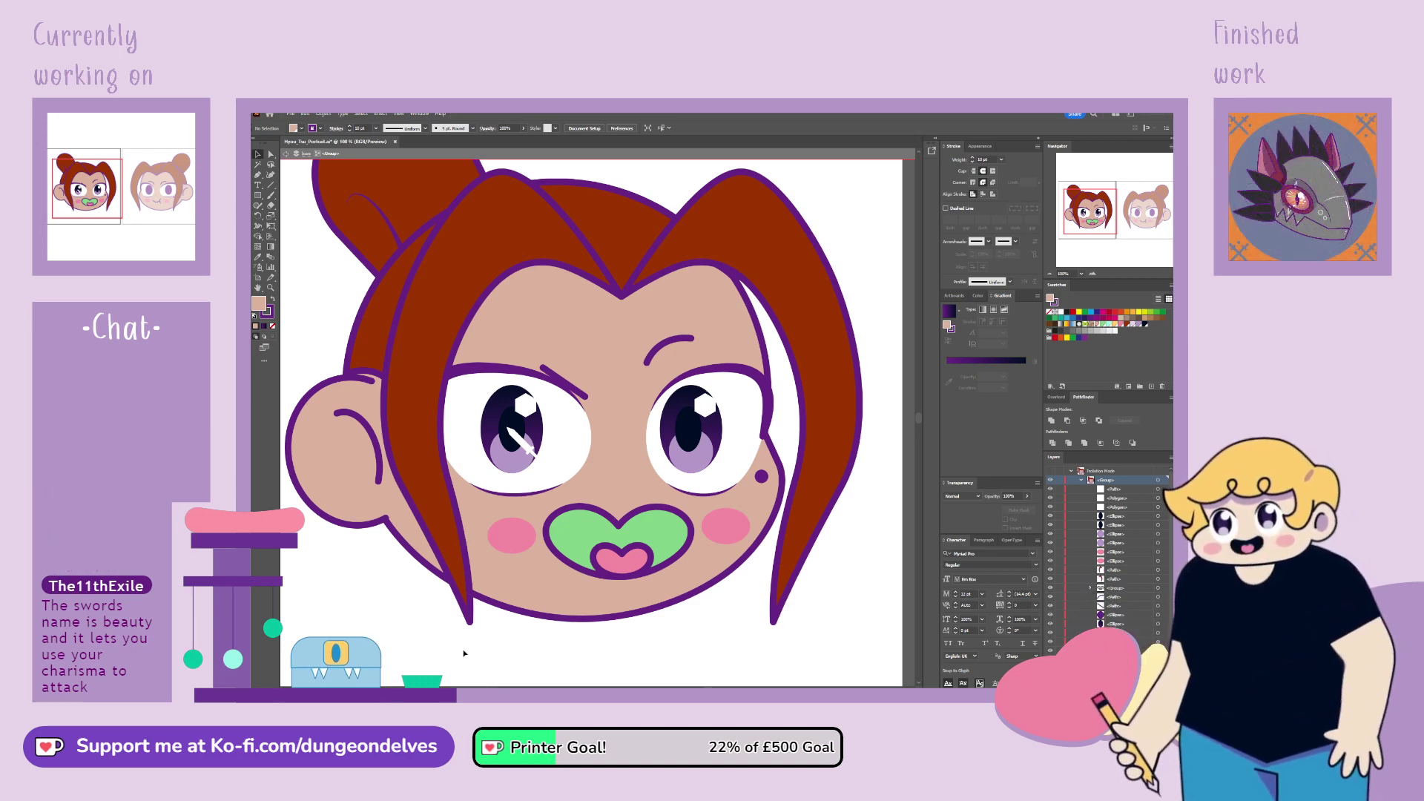
# Step: Duplicate the white sword into the matching position over the right eye's pupil
pyautogui.click(531, 452)
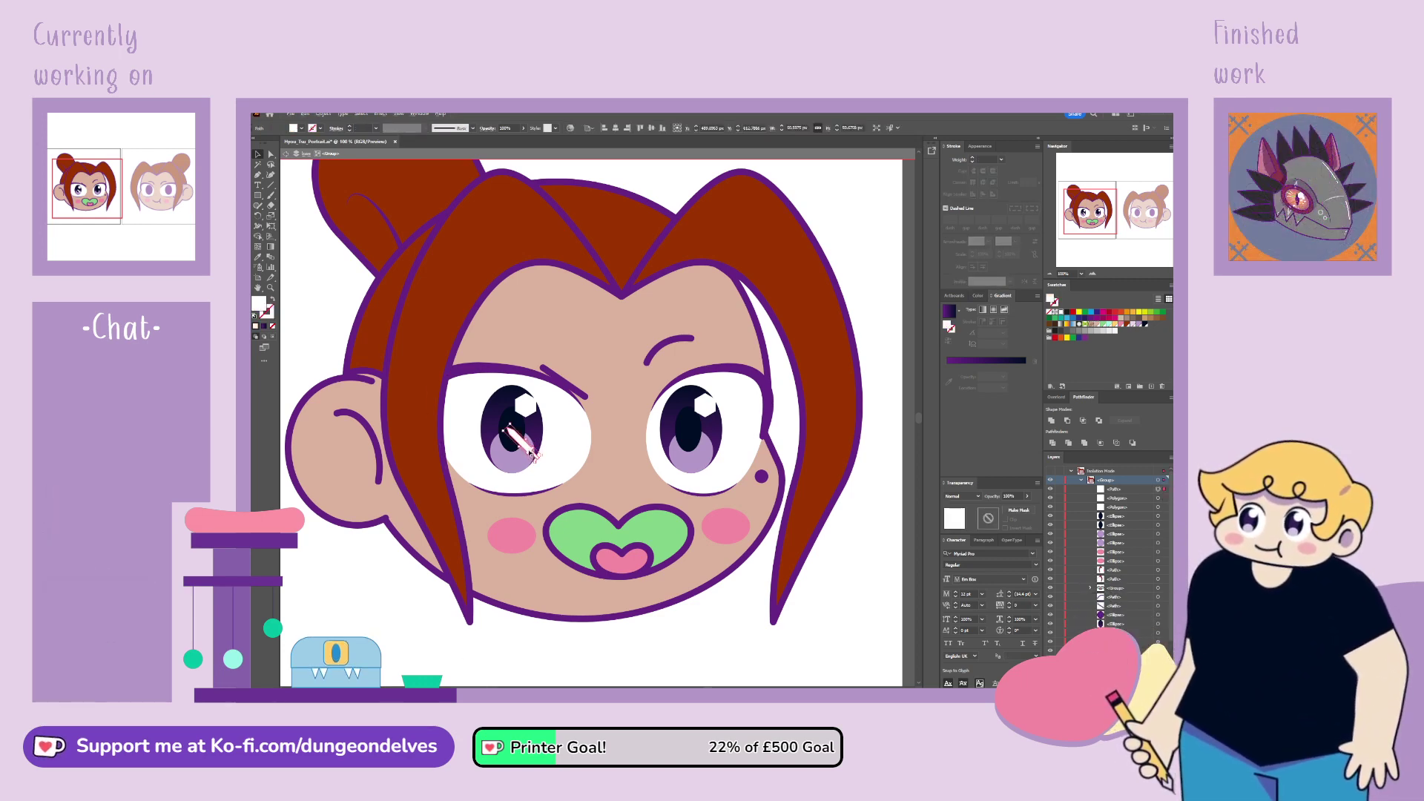
pyautogui.moveTo(531, 452); pyautogui.dragTo(718, 472)
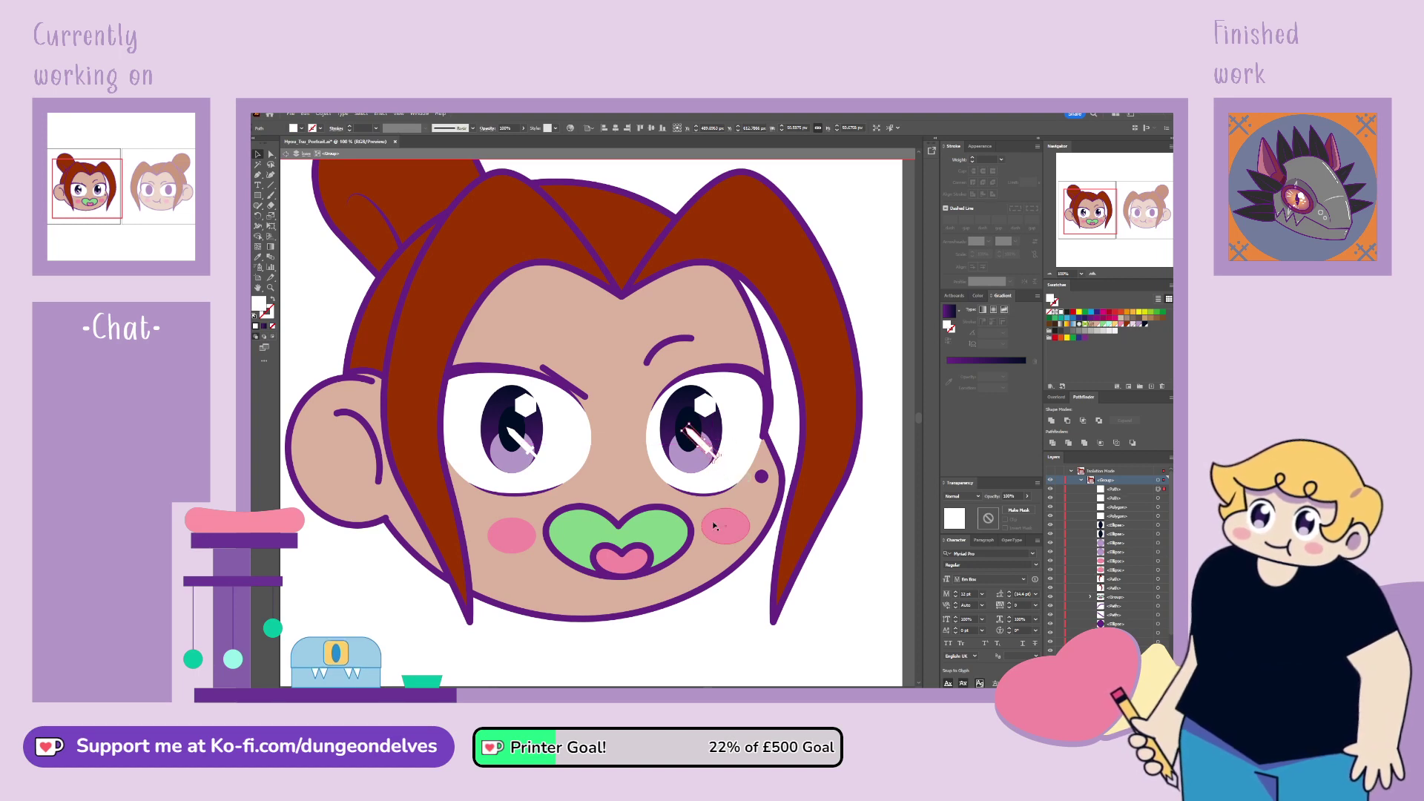
pyautogui.click(717, 677)
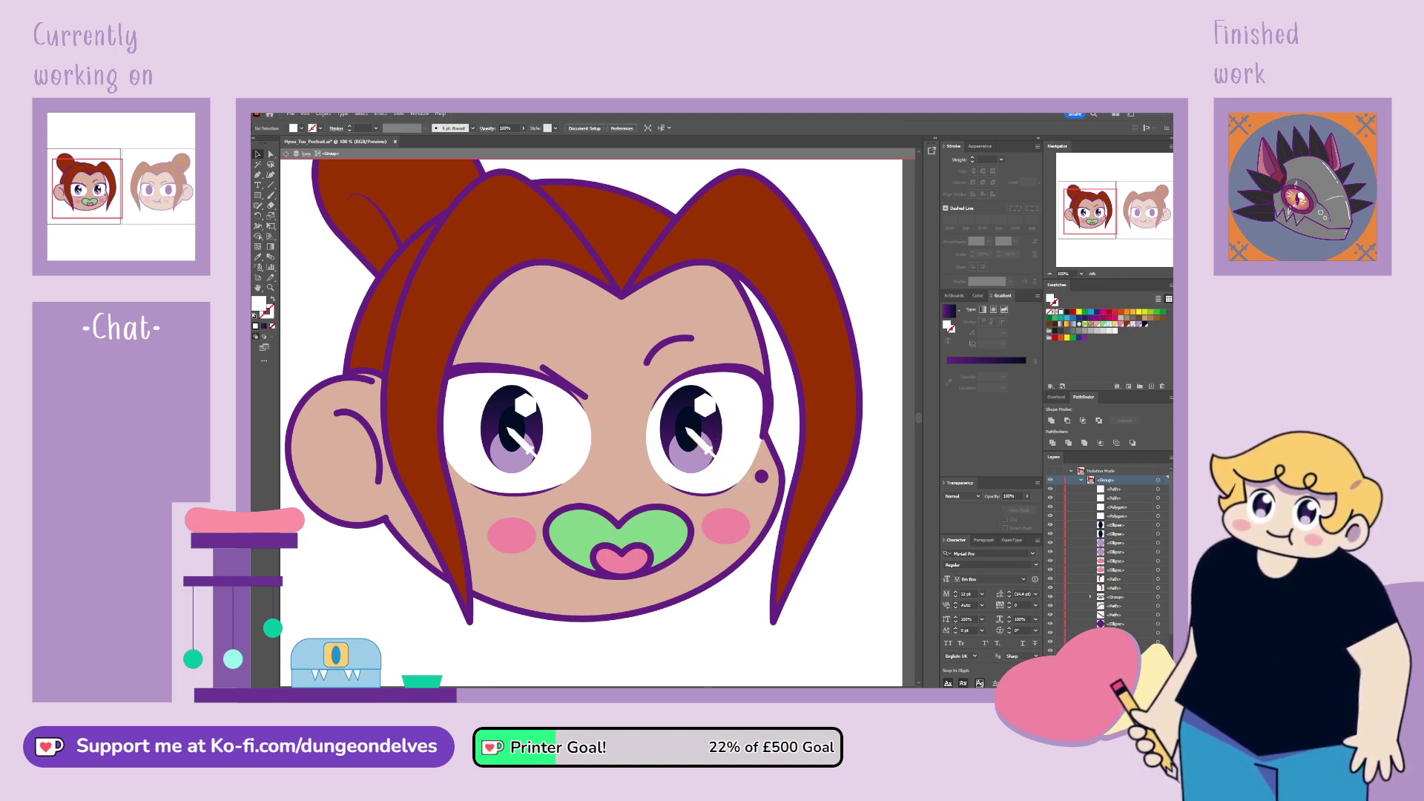
# Step: Exit isolation of the green-mouthed portrait's group and save the document
pyautogui.hotkey('ctrl', '-')
pyautogui.hotkey('ctrl', '-')
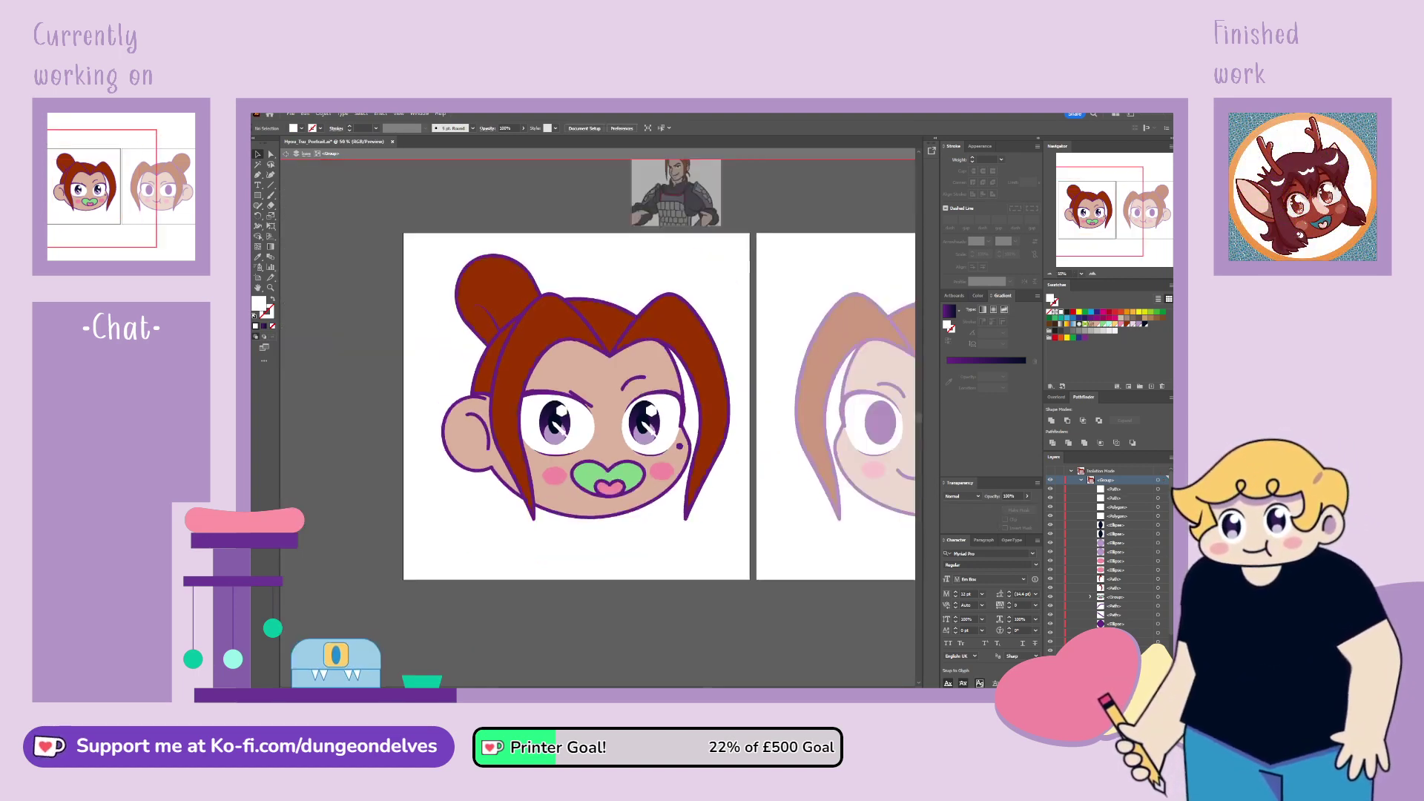
pyautogui.hotkey('ctrl', '-')
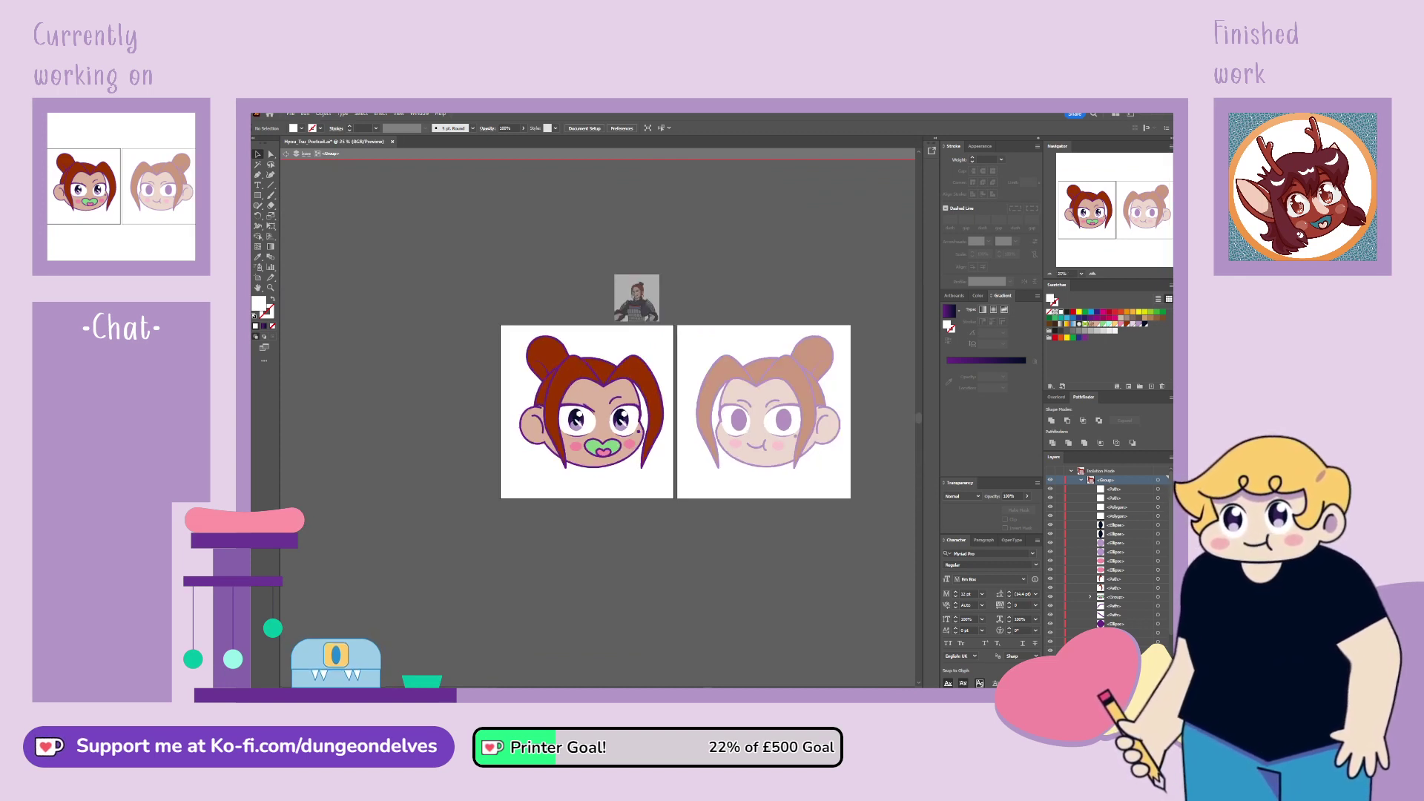
pyautogui.hotkey('ctrl', '+')
pyautogui.hotkey('ctrl', '+')
pyautogui.hotkey('ctrl', '+')
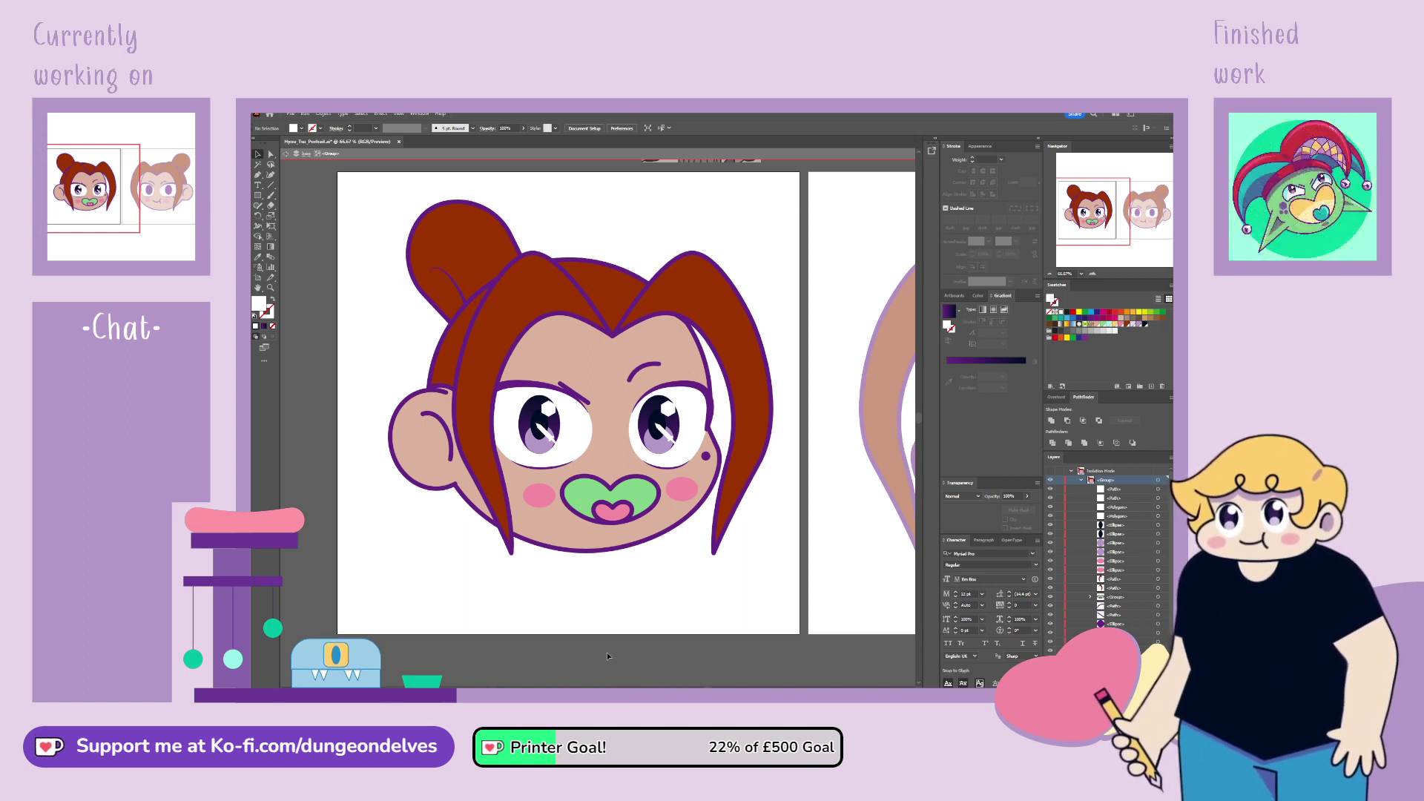
pyautogui.doubleClick(616, 632)
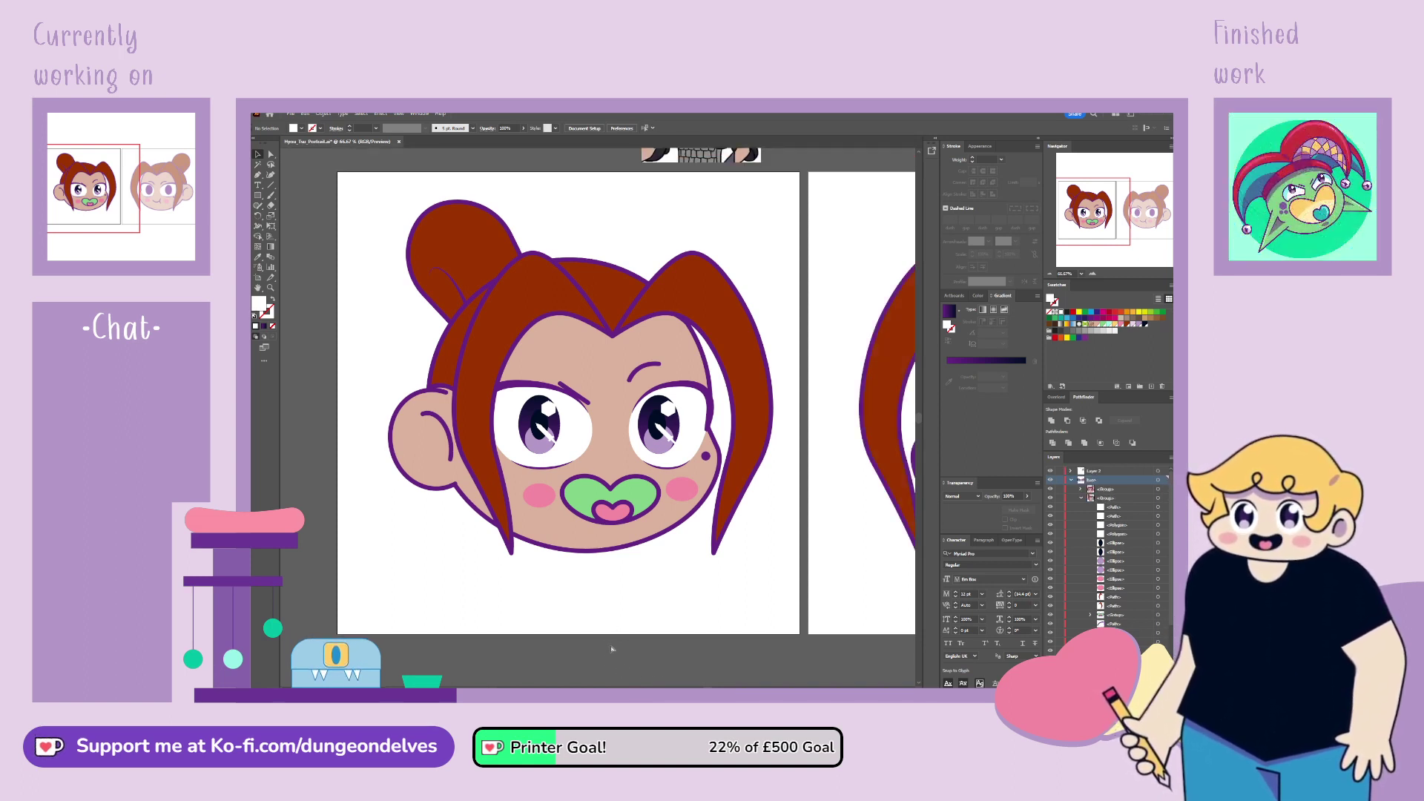
pyautogui.hotkey('ctrl', 's')
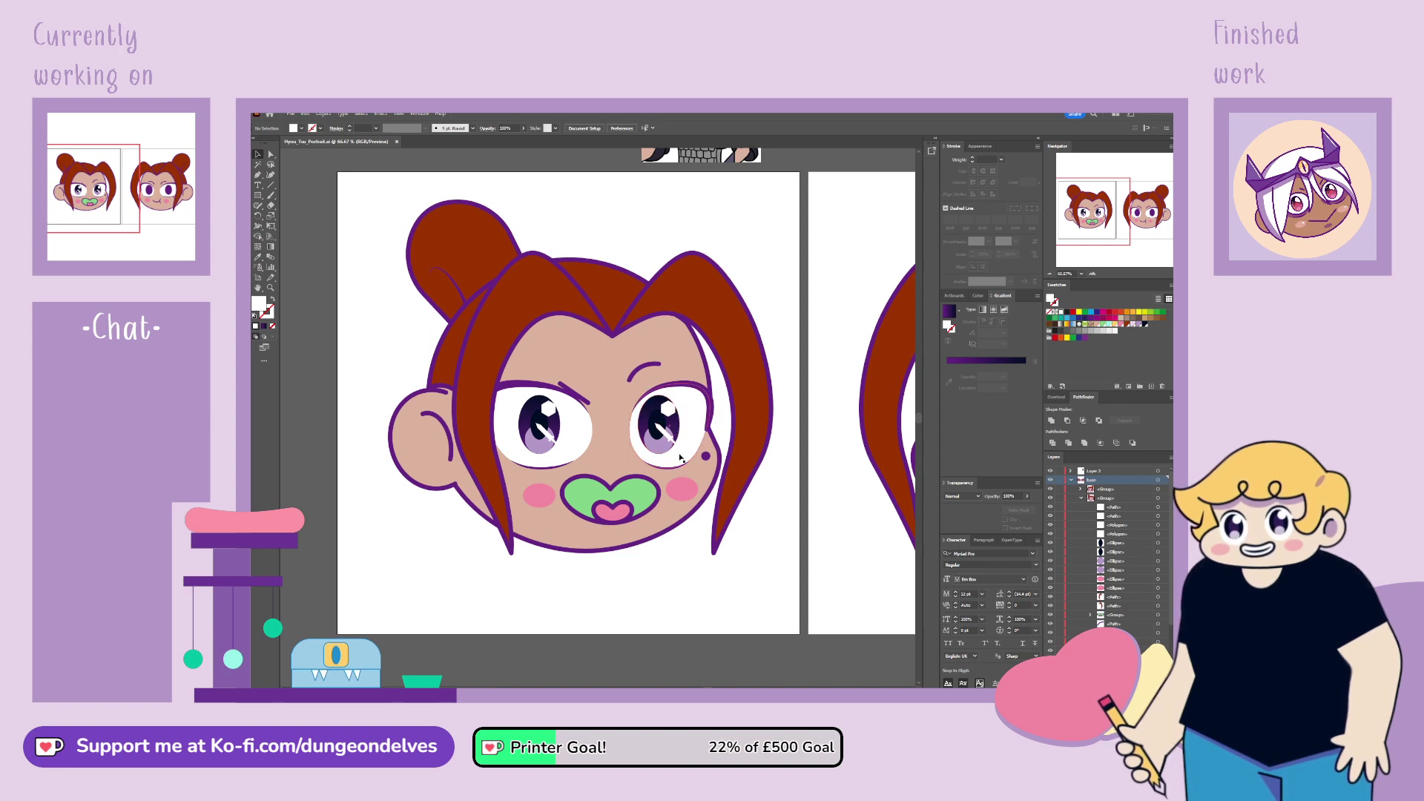
# Step: Copy the swords, hexagon highlights, pupils, lower iris ellipses and blush ellipses, and paste them into the mirrored portrait's group
pyautogui.click(1157, 508)
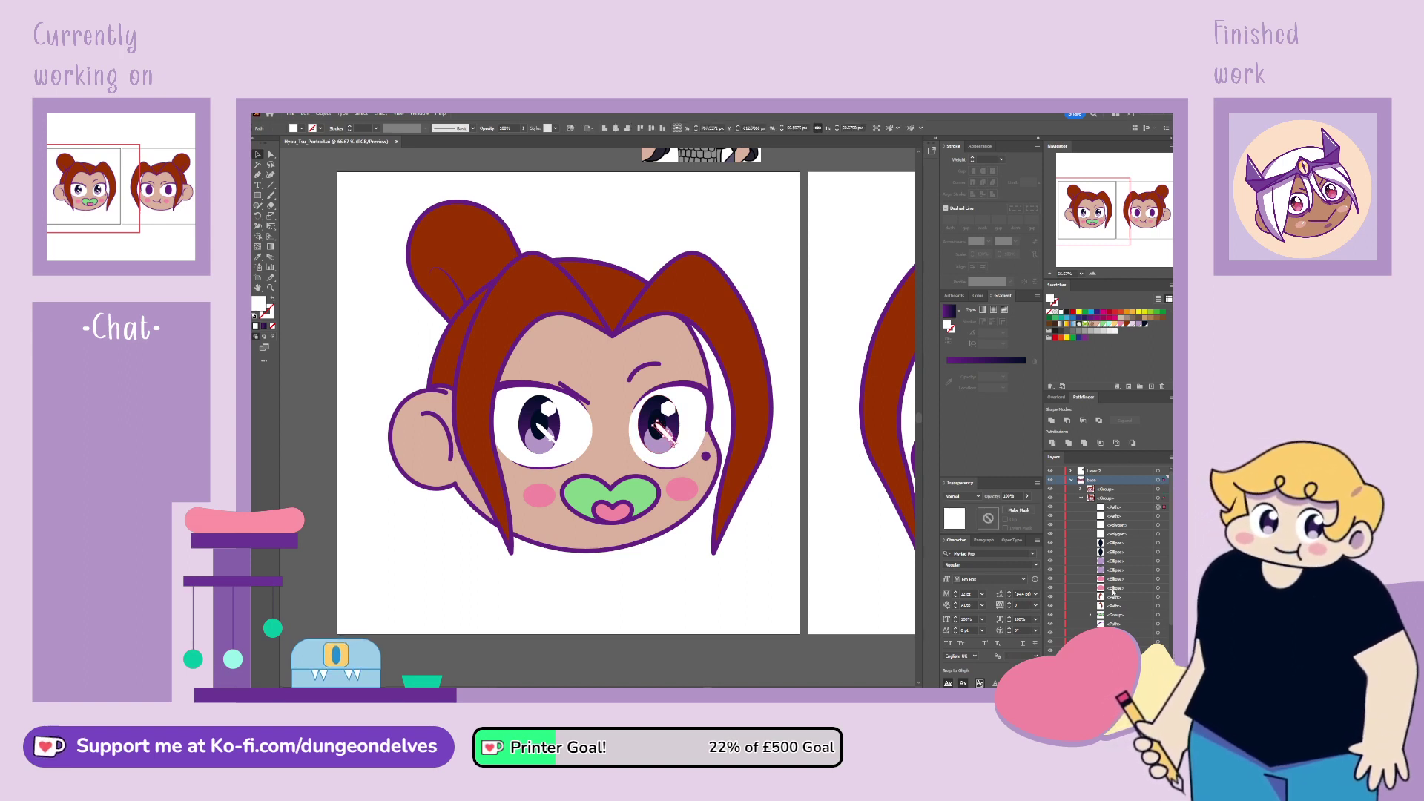
pyautogui.keyDown('shift'); pyautogui.click(1158, 588); pyautogui.keyUp('shift')
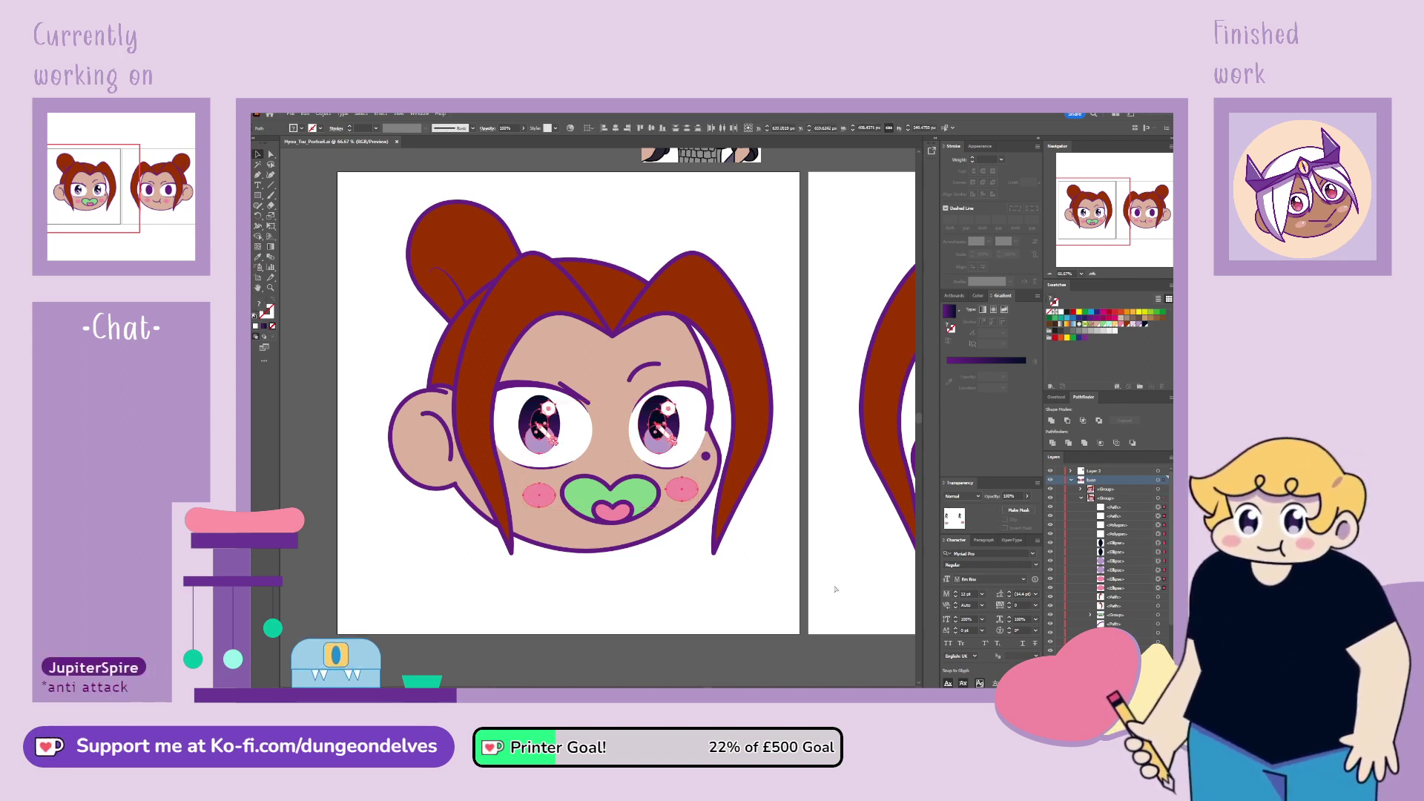
pyautogui.click(811, 656)
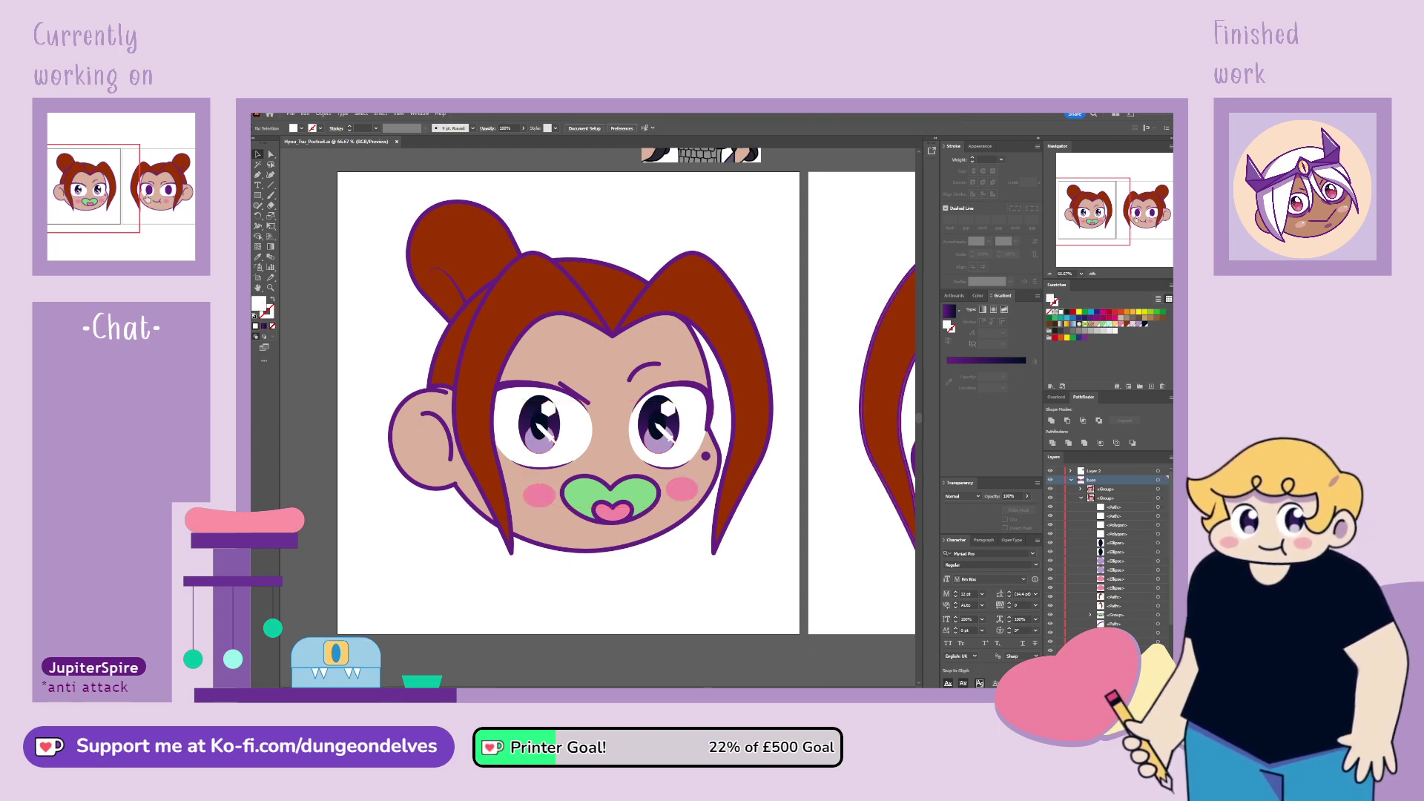
pyautogui.moveTo(1055, 229); pyautogui.dragTo(1098, 232)
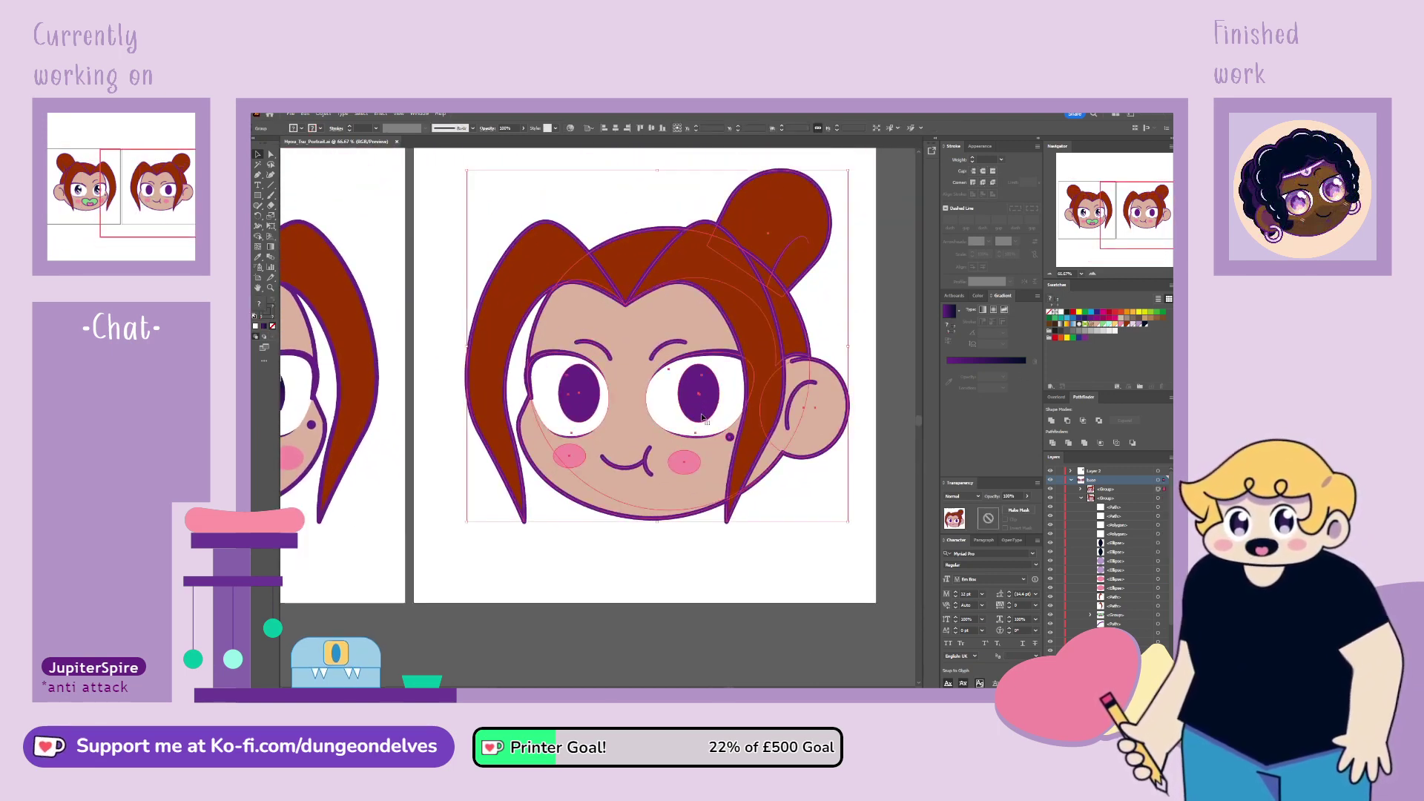
pyautogui.doubleClick(703, 409)
pyautogui.hotkey('ctrl', 'v')
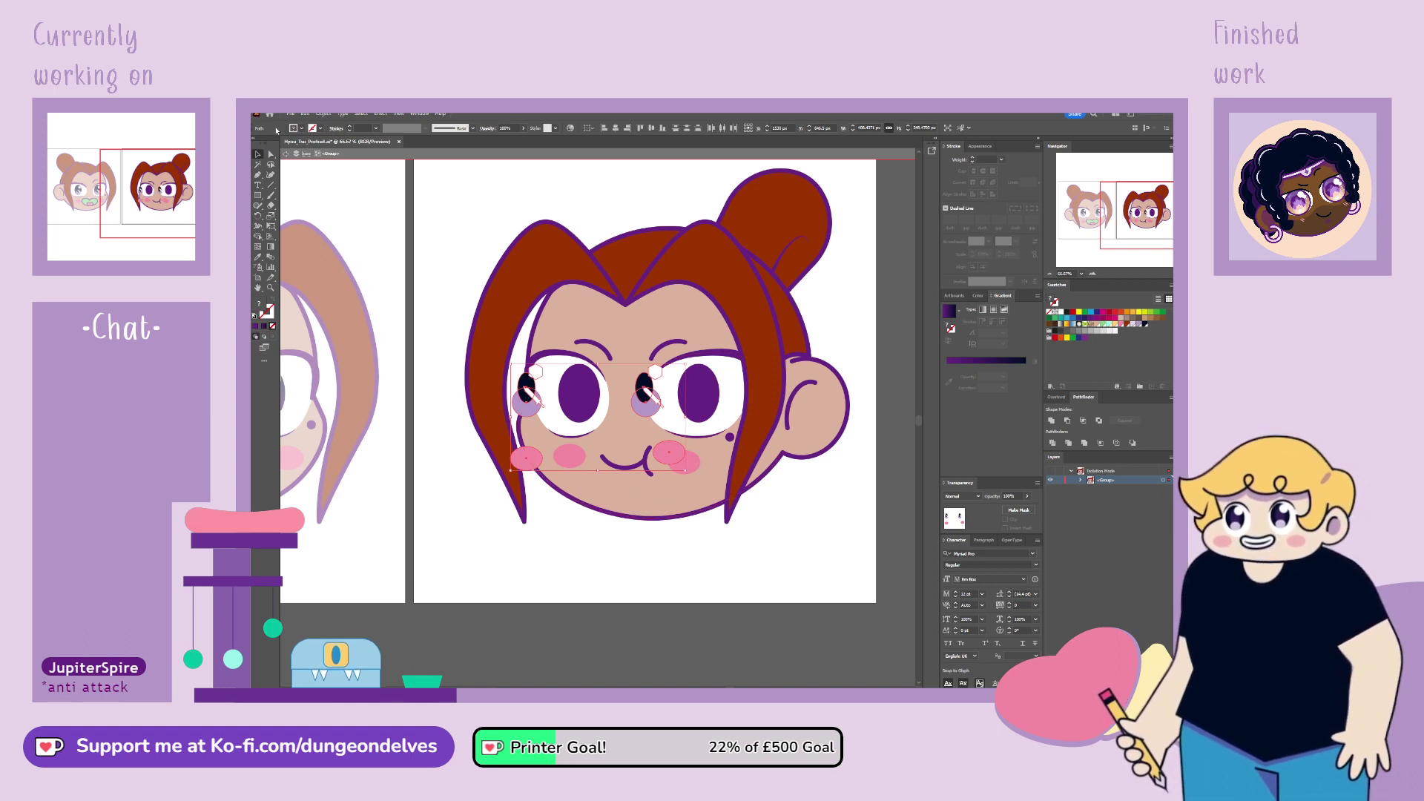
# Step: Reflect the pasted details horizontally and position them over the mirrored portrait's irises
pyautogui.click(475, 158)
pyautogui.moveTo(669, 404); pyautogui.dragTo(701, 412)
pyautogui.click(661, 537)
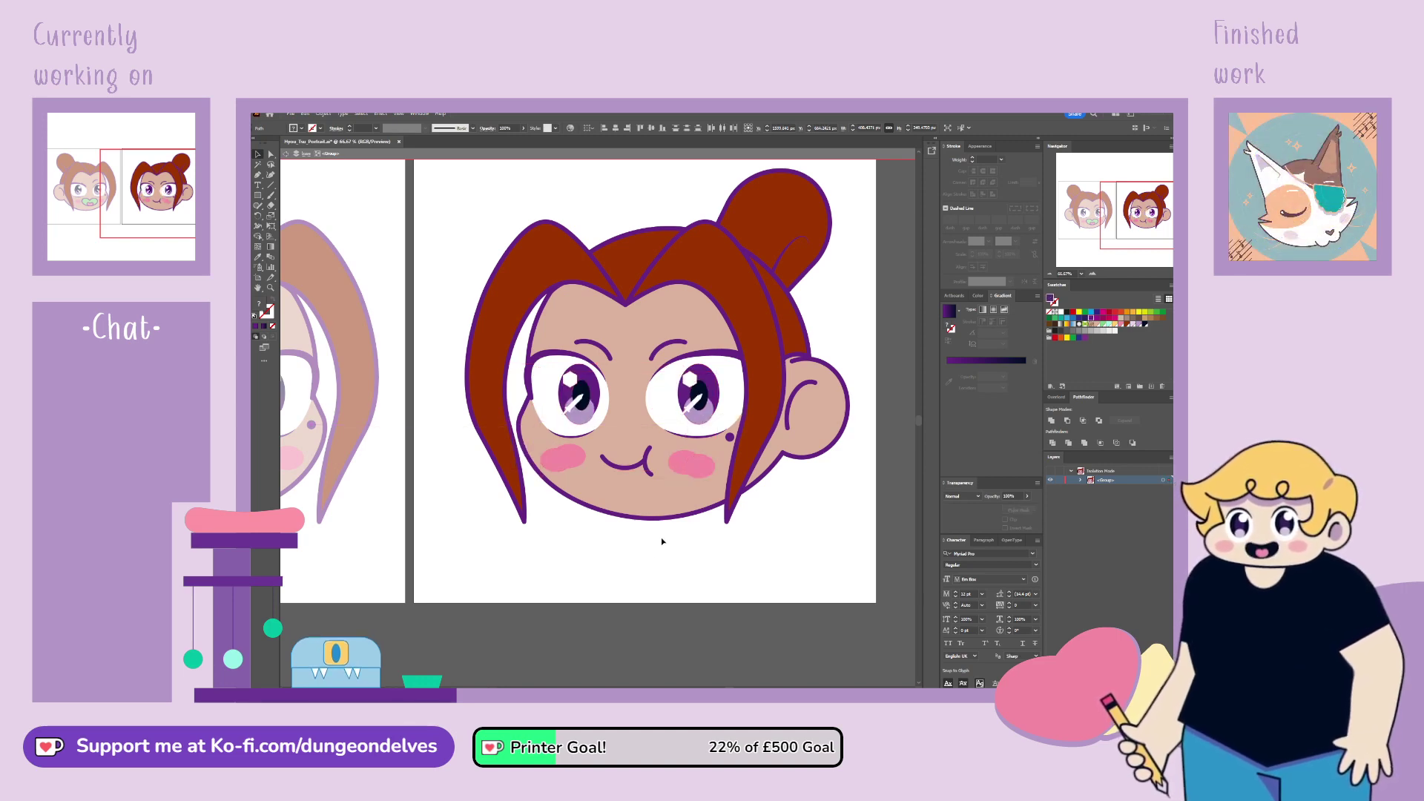
# Step: Delete the duplicate pasted blush ellipses from both cheeks of the mirrored portrait
pyautogui.click(711, 466)
pyautogui.press('Delete')
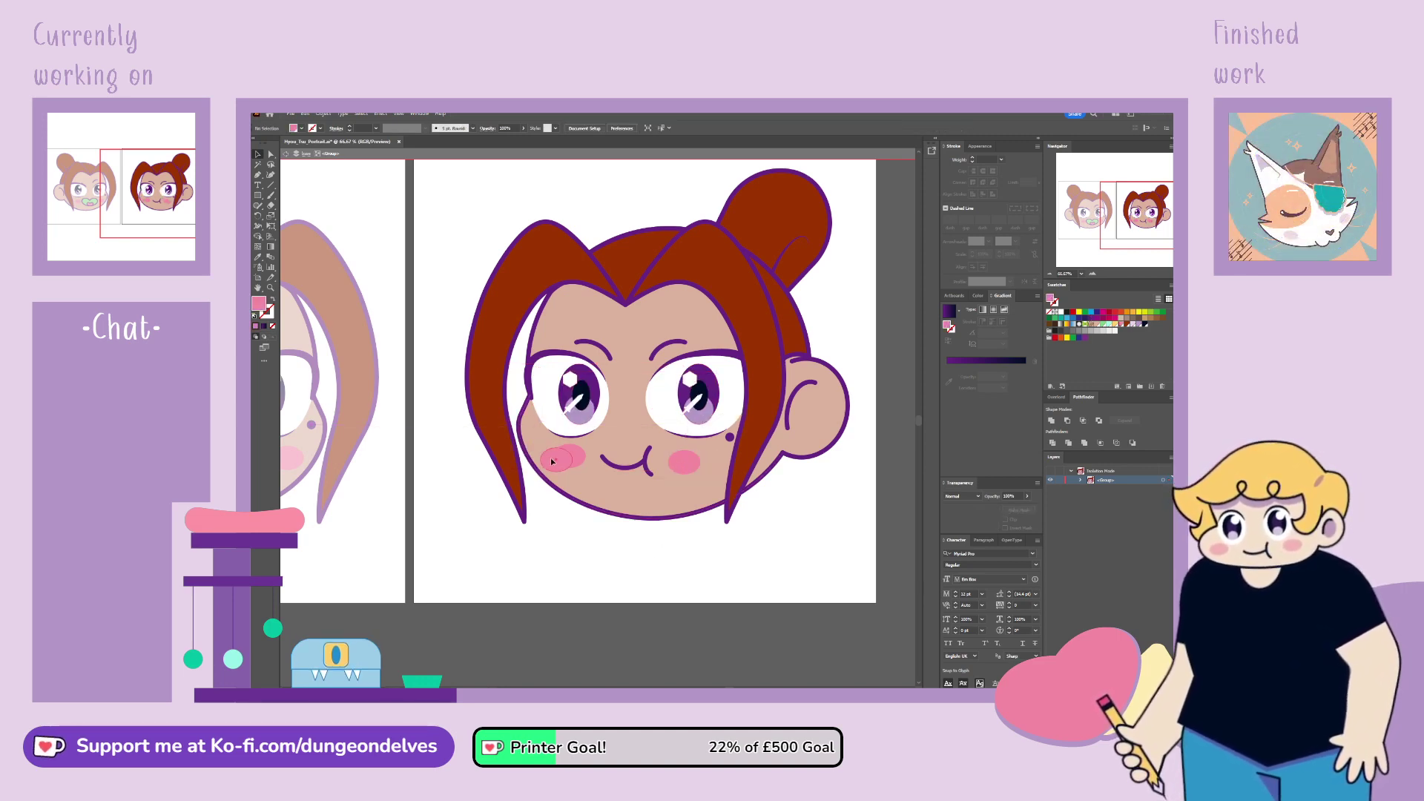
pyautogui.click(550, 461)
pyautogui.press('Delete')
# Step: Reflect the mirrored portrait's swords, hexagon highlights, pupils and lower iris ellipses horizontally, and align them over both irises
pyautogui.hotkey('ctrl', '+')
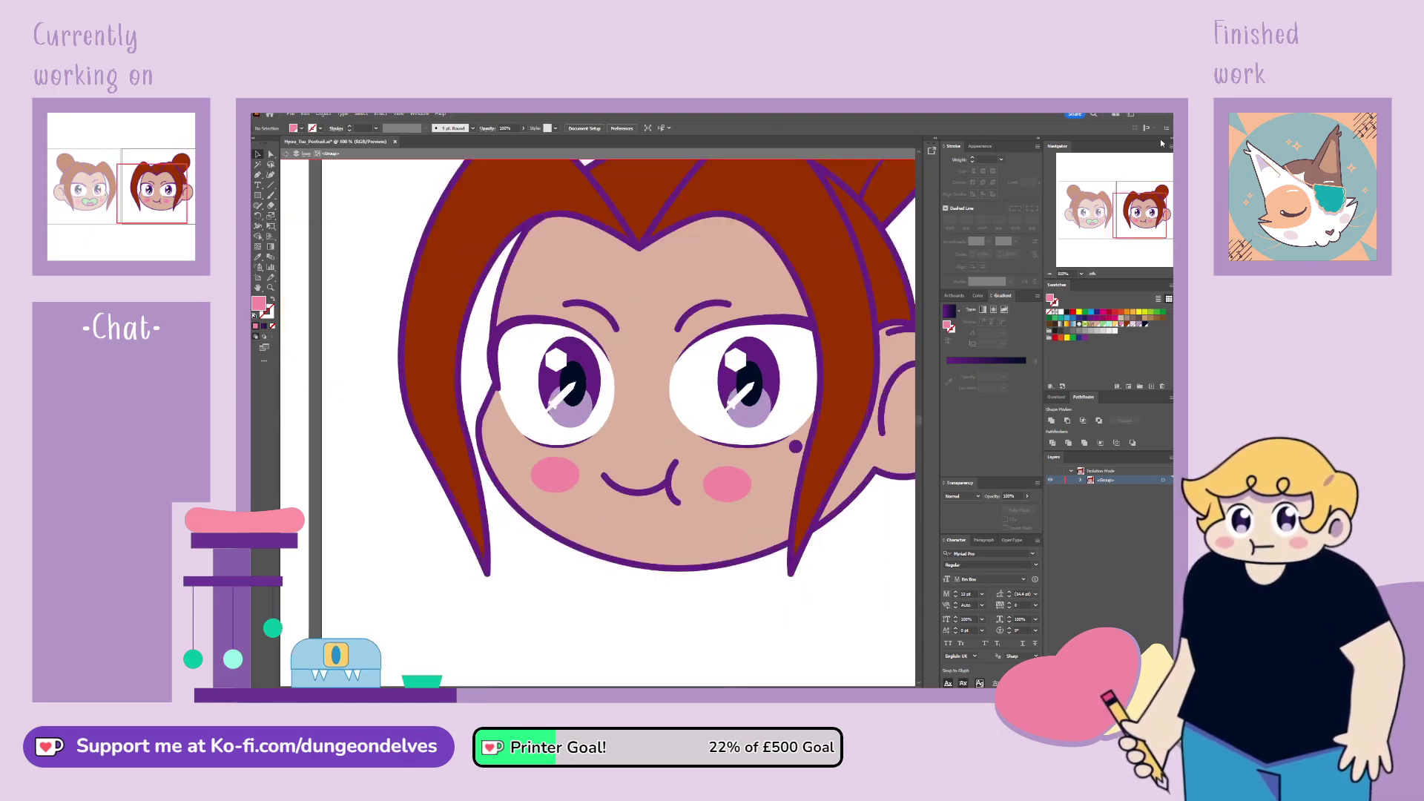
pyautogui.click(760, 352)
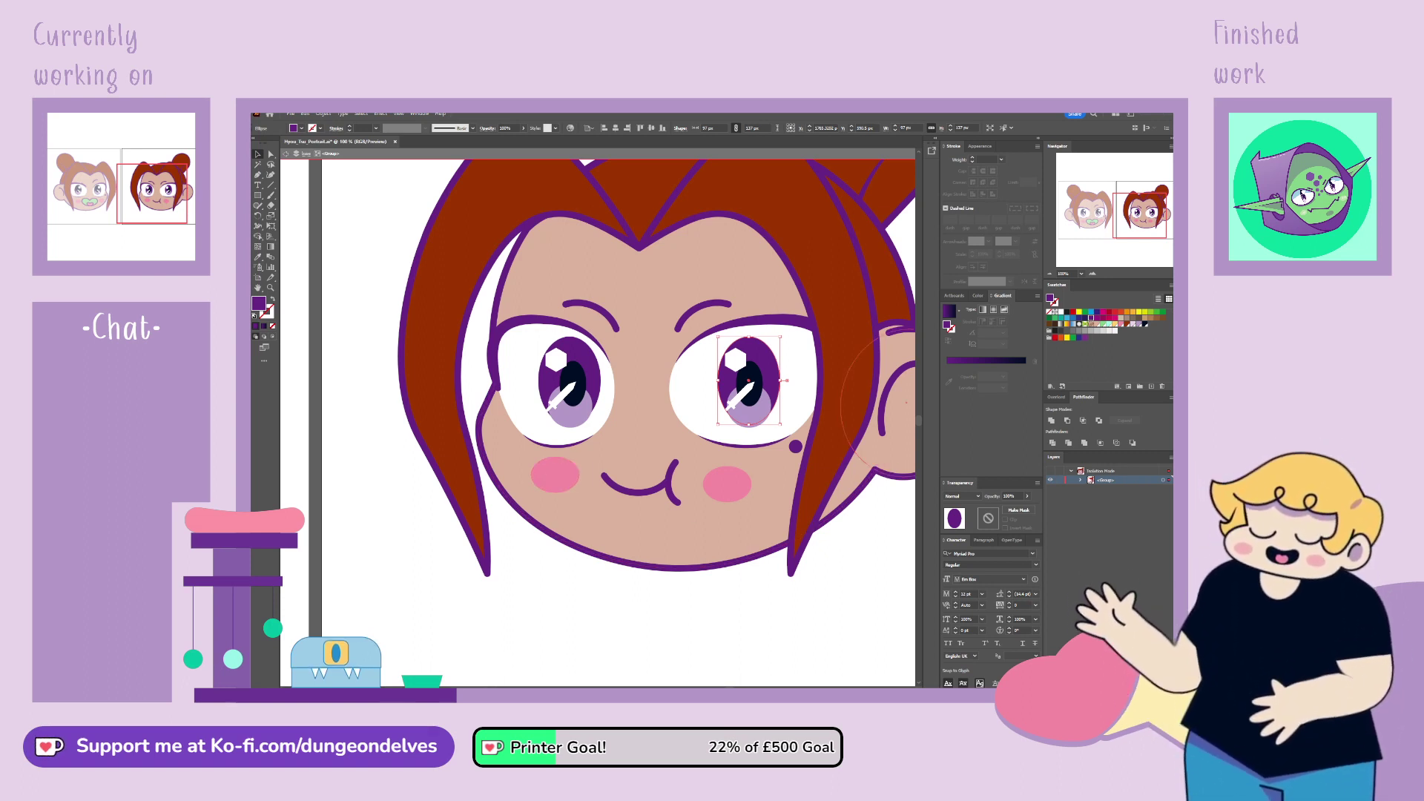
pyautogui.click(1080, 480)
pyautogui.click(1158, 489)
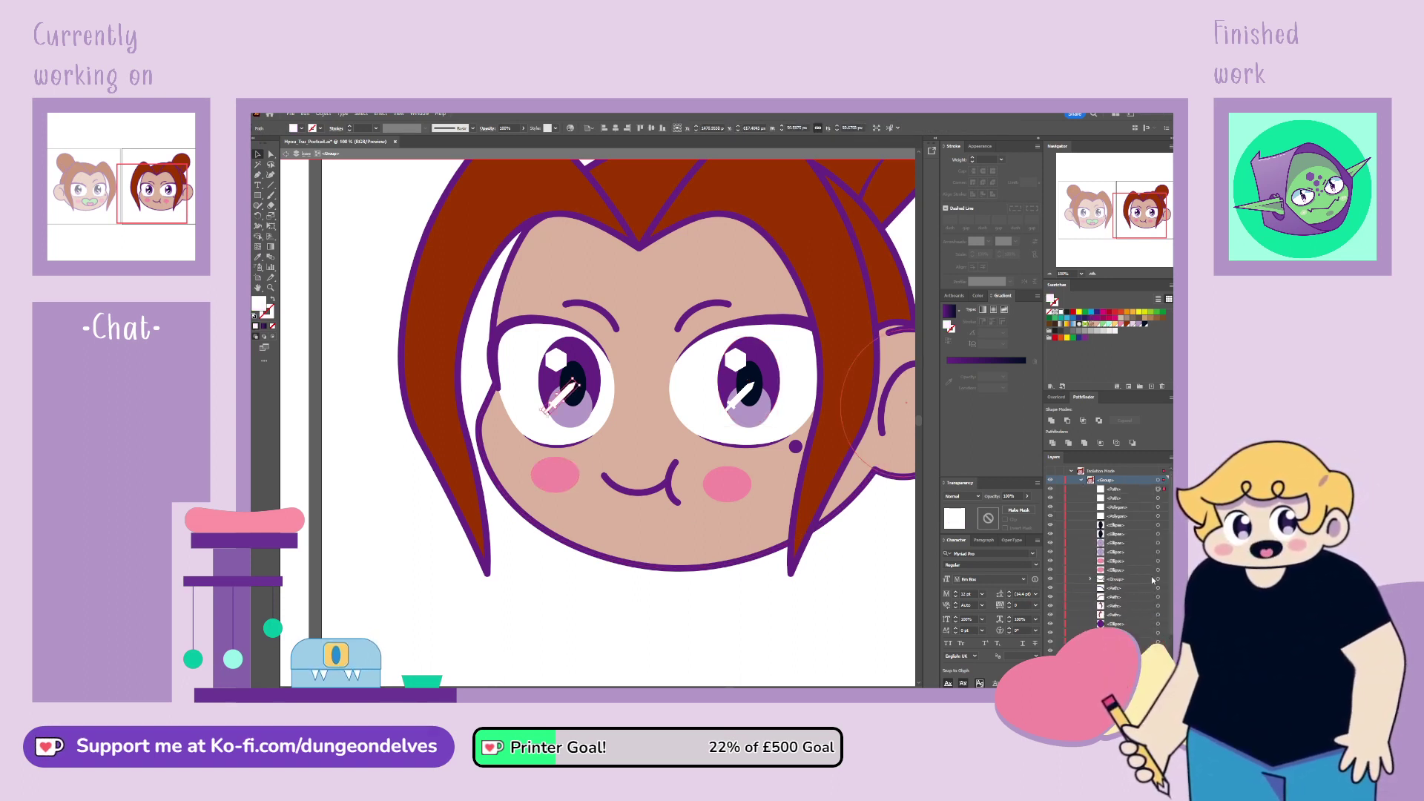
pyautogui.keyDown('shift'); pyautogui.click(1158, 552); pyautogui.keyUp('shift')
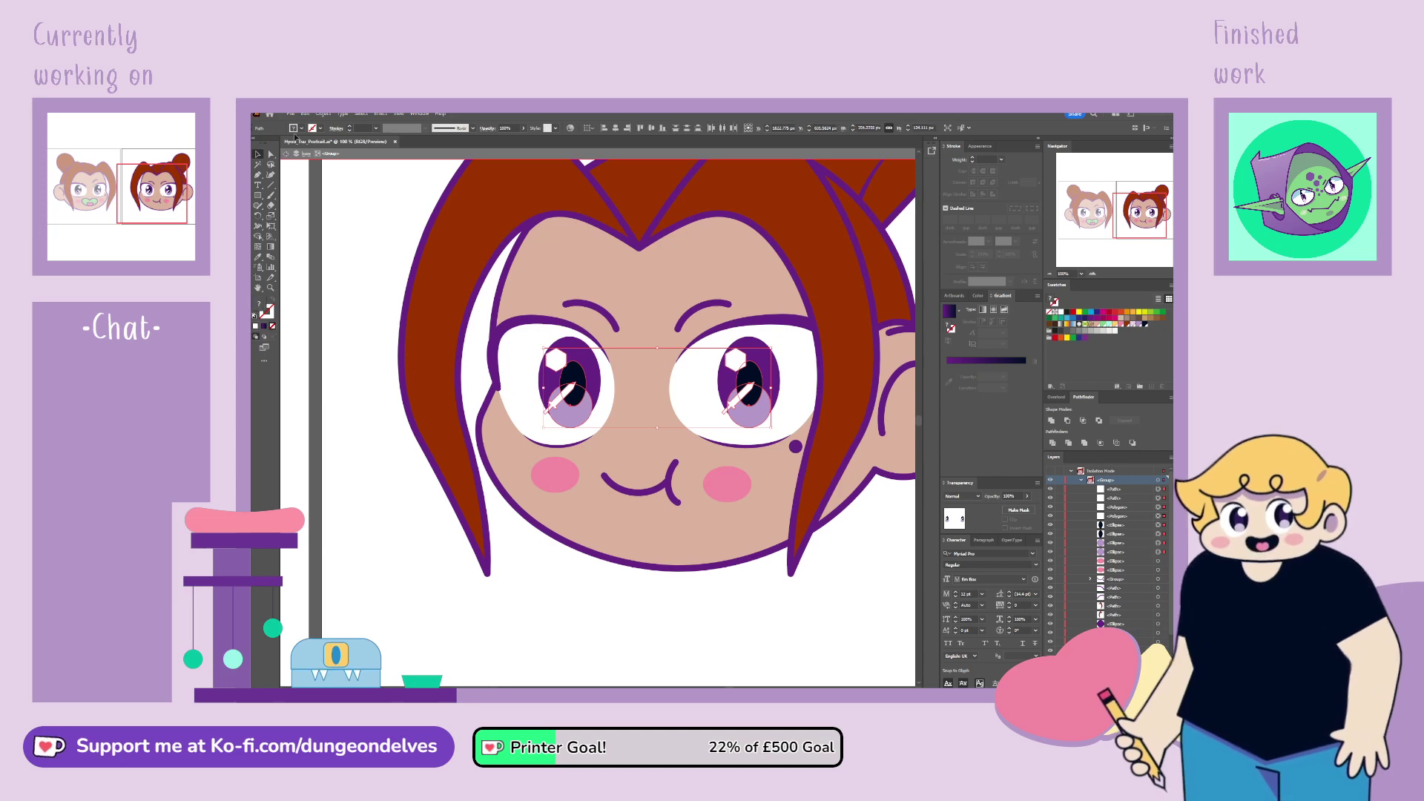
pyautogui.click(495, 162)
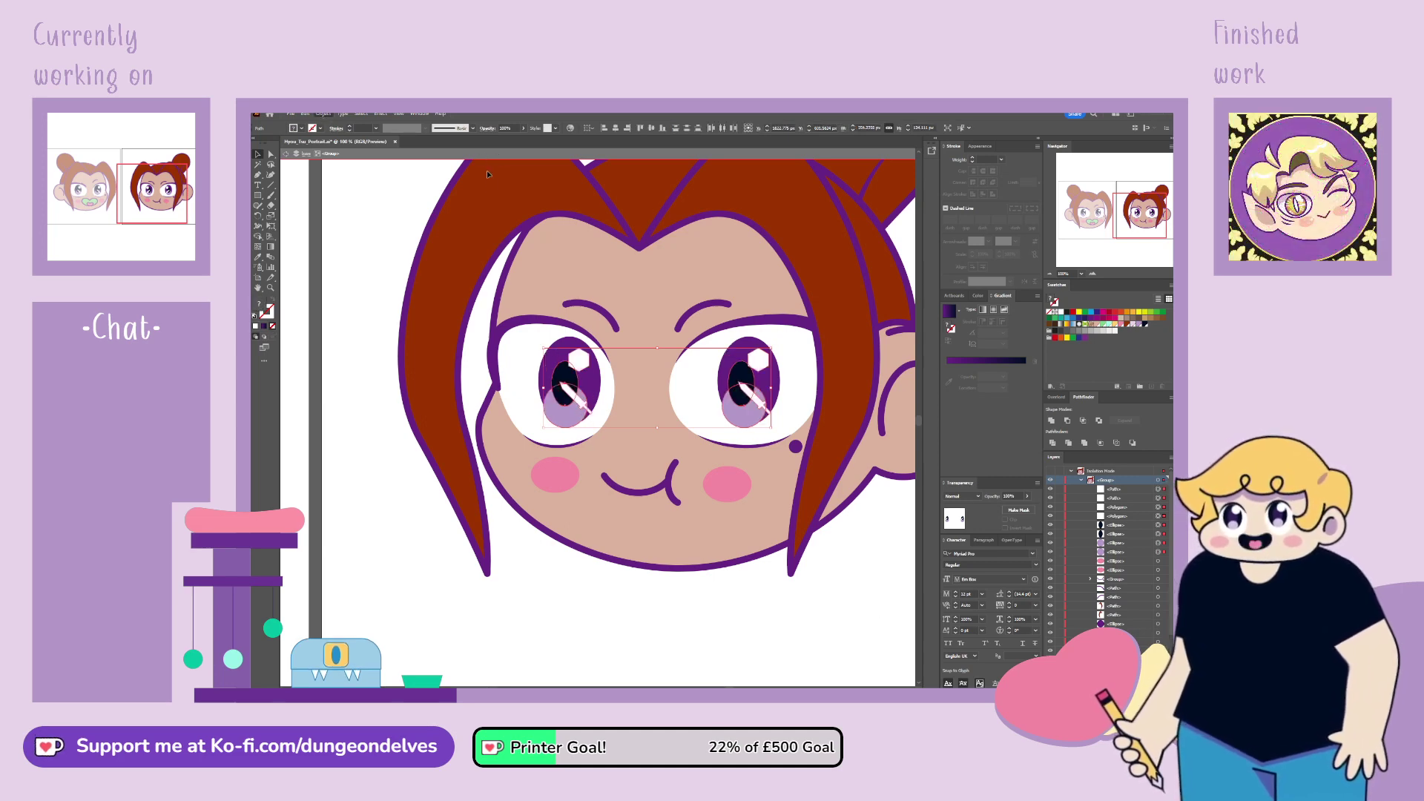
pyautogui.moveTo(747, 421); pyautogui.dragTo(752, 414)
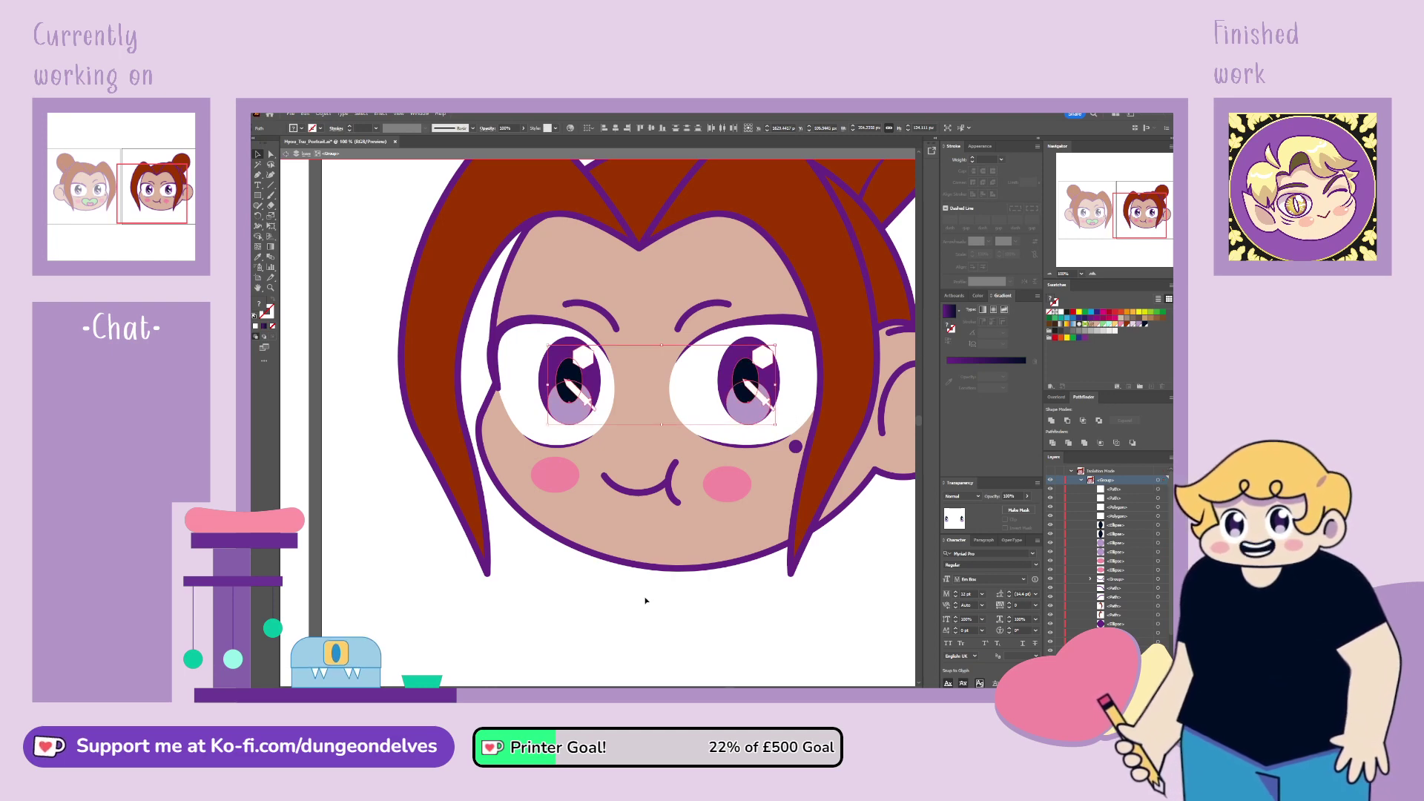
pyautogui.click(645, 658)
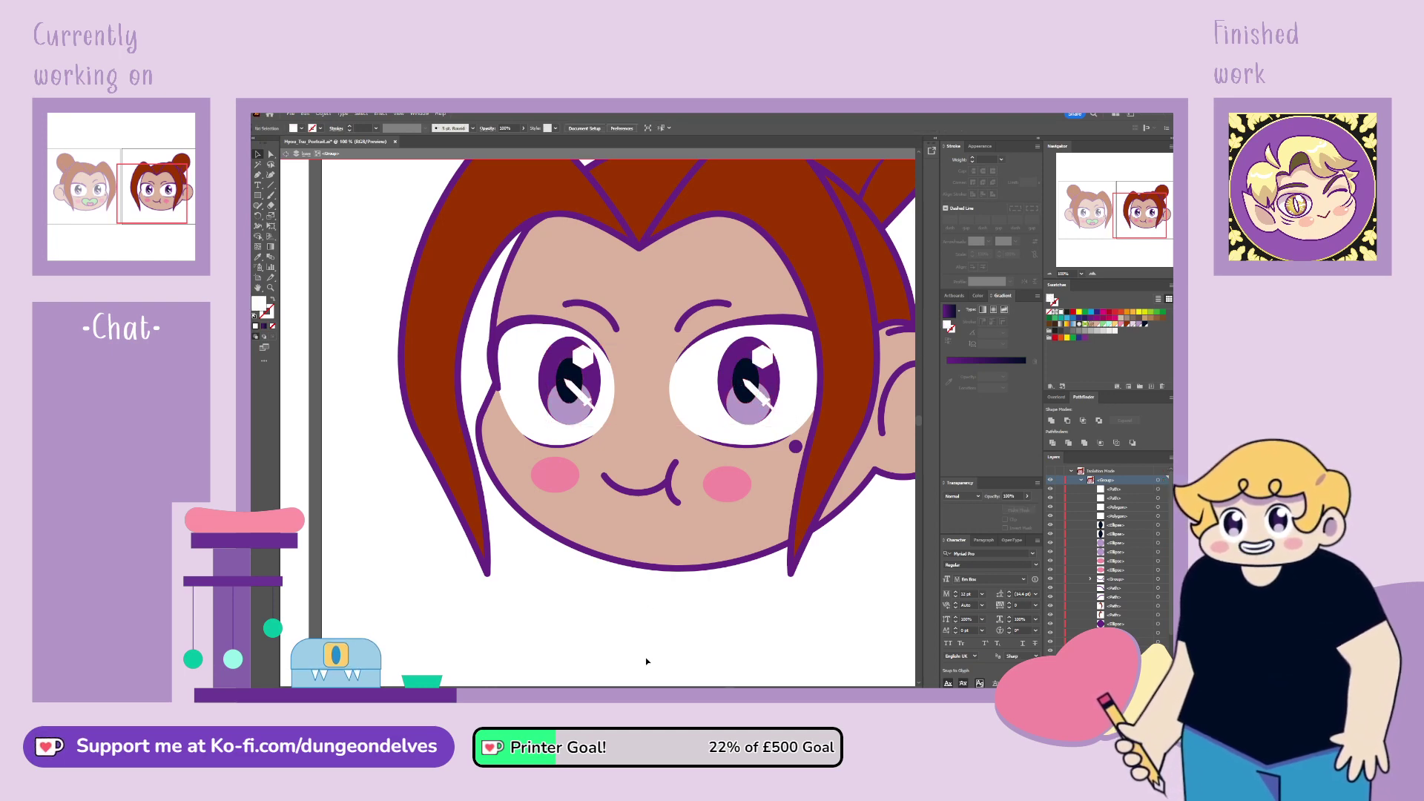
# Step: Fill both iris ellipses of the mirrored portrait with the purple-to-navy gradient
pyautogui.click(551, 380)
pyautogui.keyDown('shift'); pyautogui.click(725, 383); pyautogui.keyUp('shift')
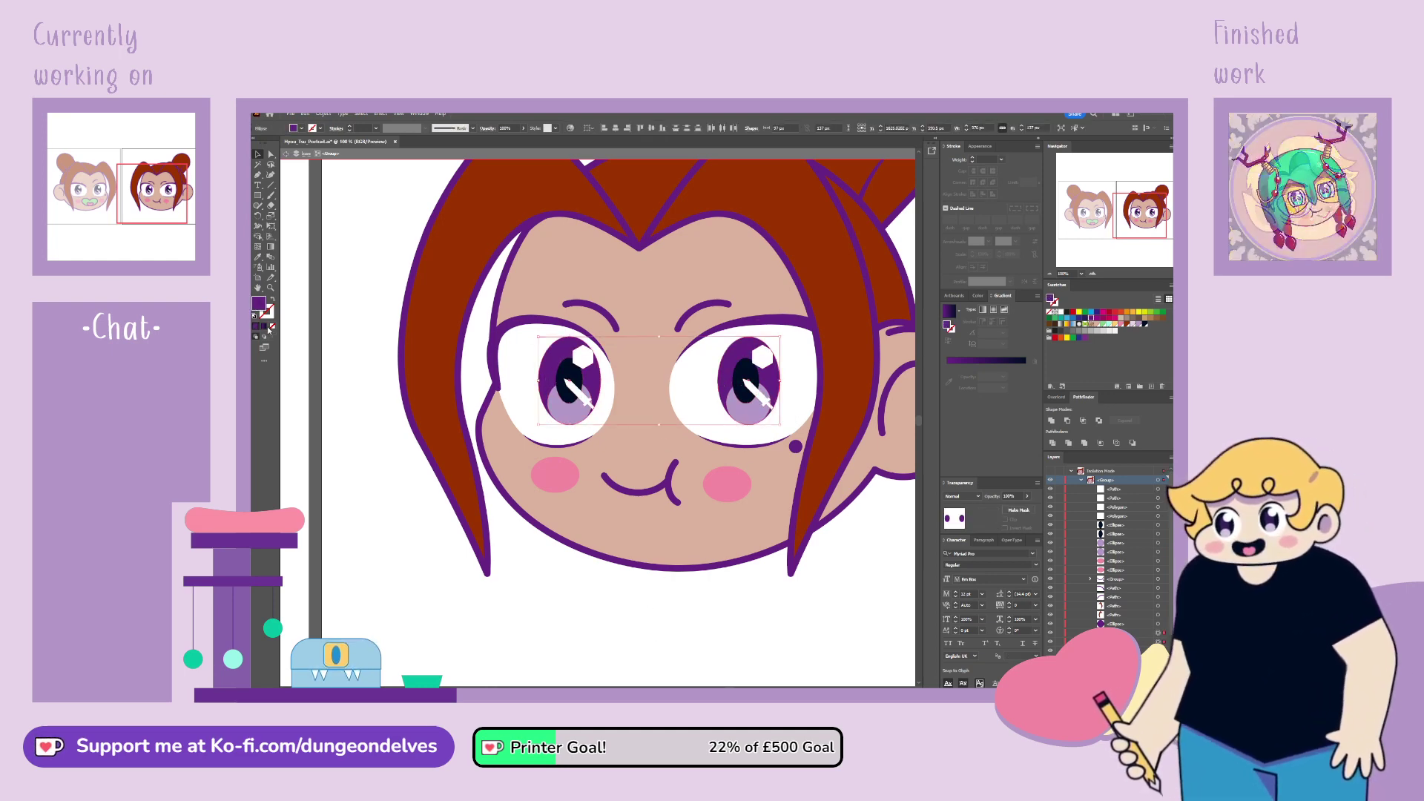
pyautogui.click(1004, 310)
pyautogui.click(649, 646)
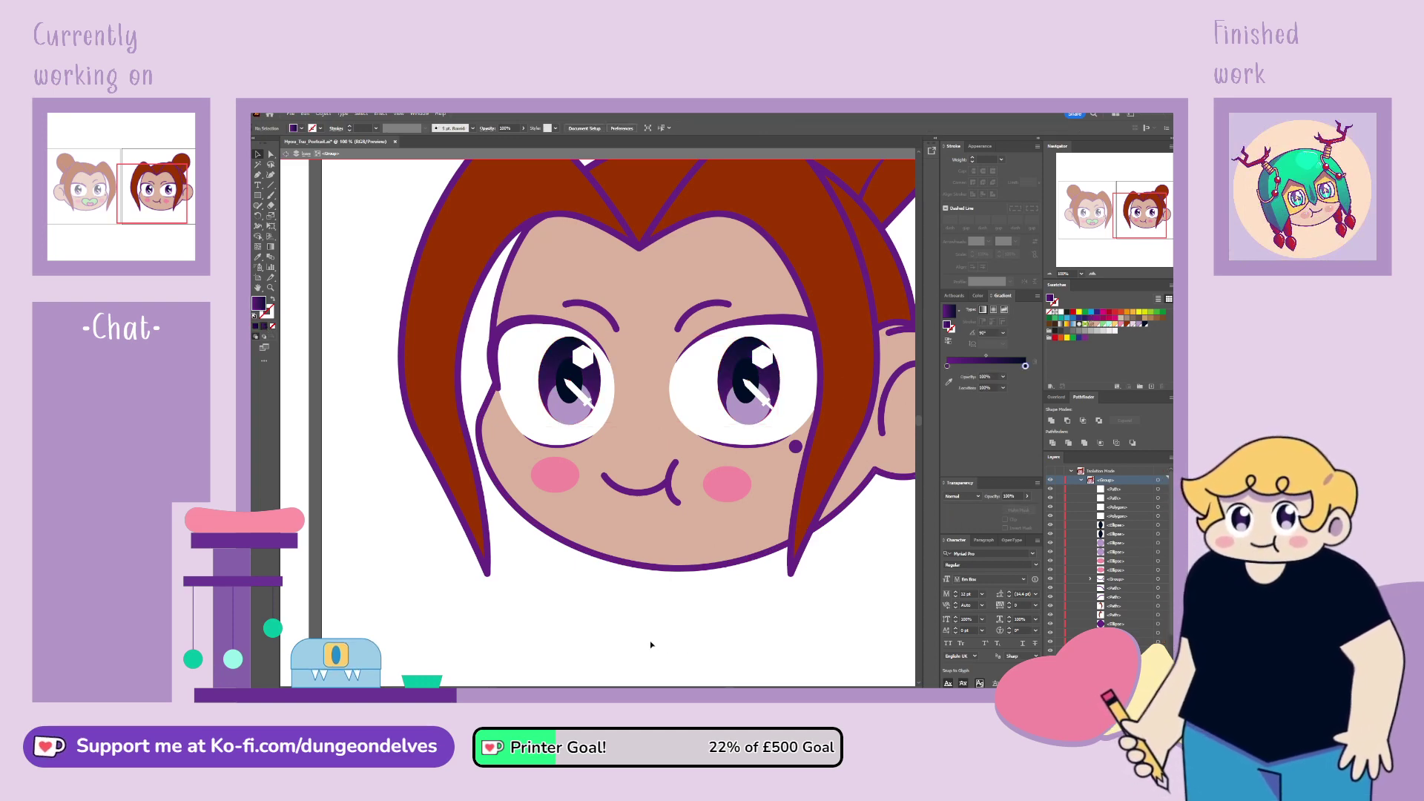
# Step: Exit isolation of the mirrored portrait's group and save the document with both artboards in view
pyautogui.doubleClick(641, 622)
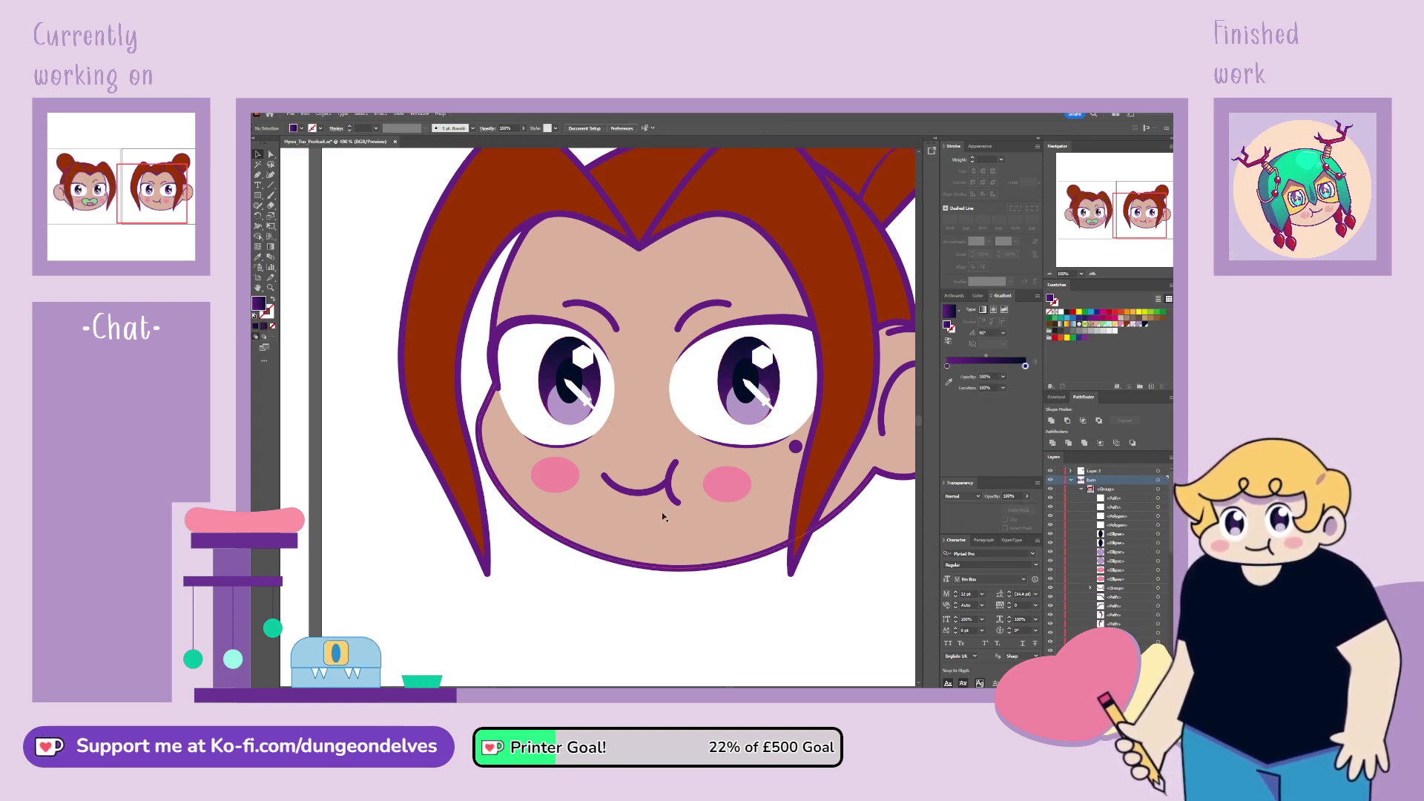
pyautogui.hotkey('ctrl', '-')
pyautogui.hotkey('ctrl', '-')
pyautogui.hotkey('ctrl', '-')
pyautogui.moveTo(620, 495); pyautogui.dragTo(749, 521)
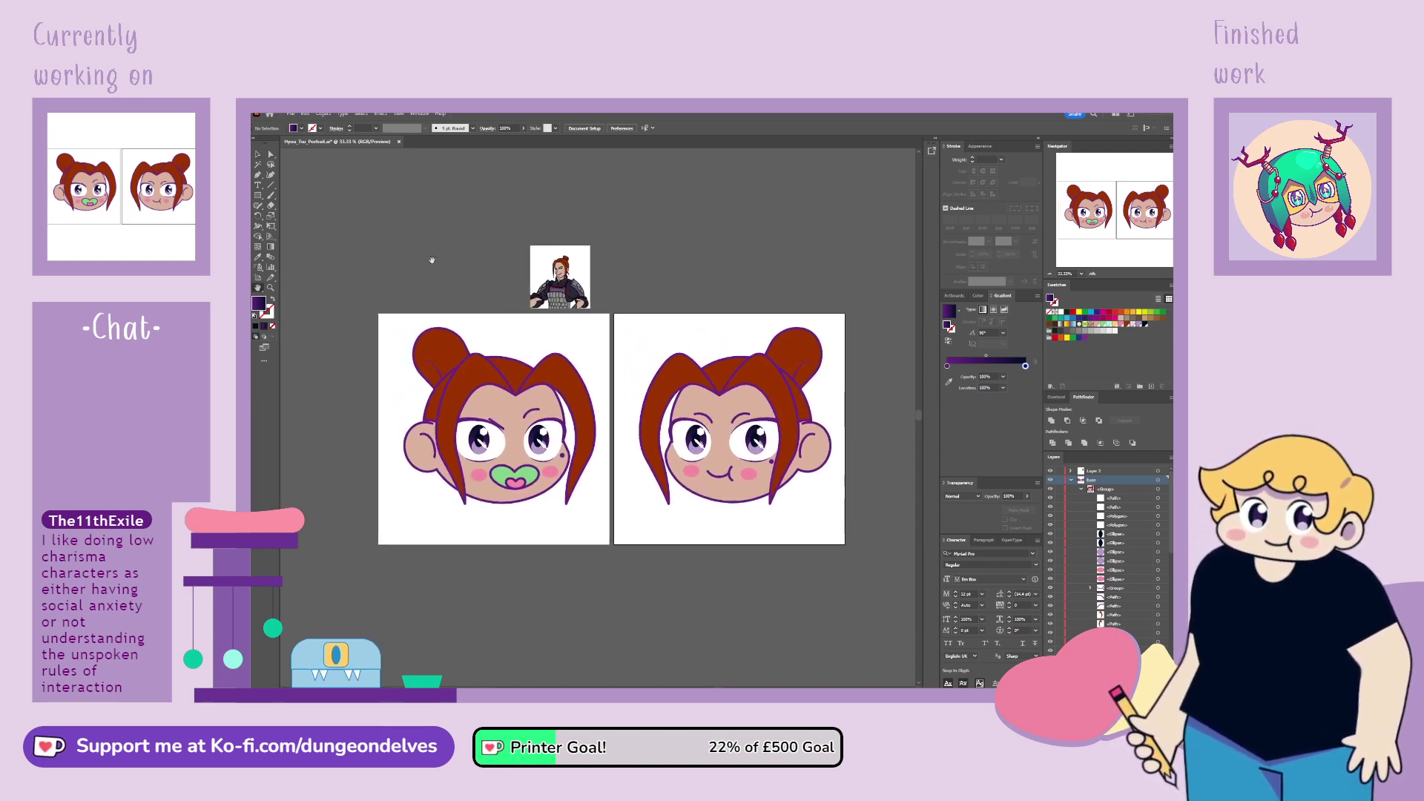
pyautogui.moveTo(606, 546); pyautogui.dragTo(593, 538)
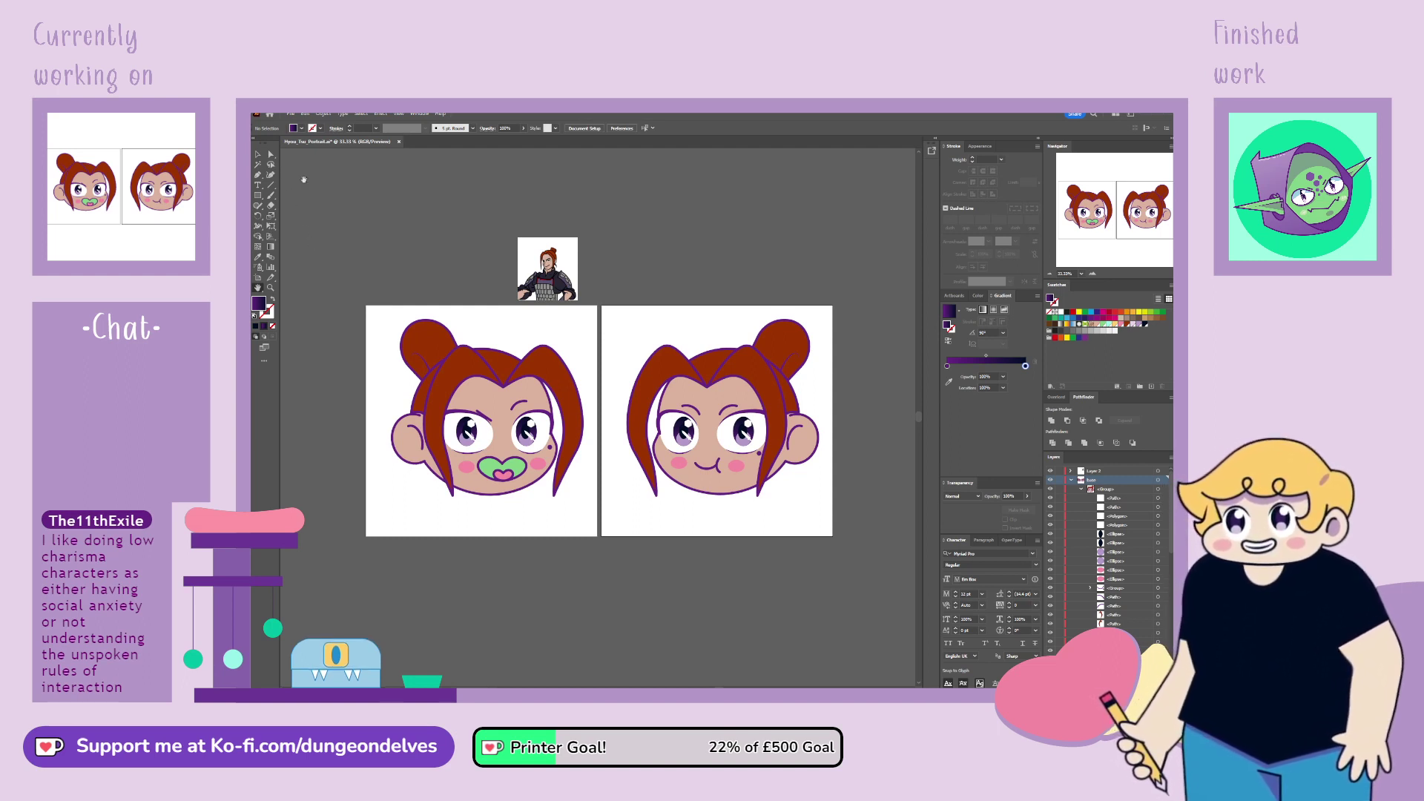
pyautogui.hotkey('ctrl', 's')
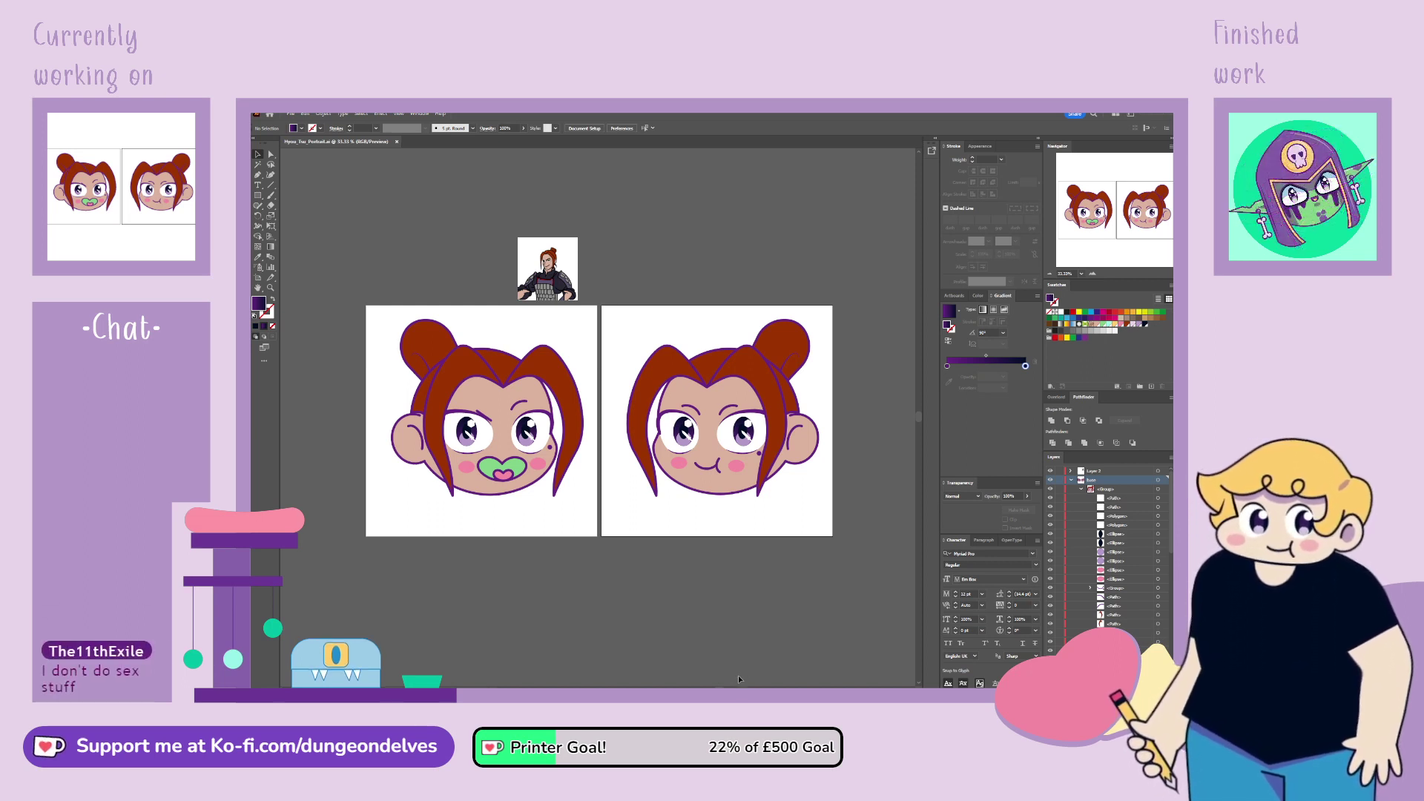
# Step: Draw a purple ellipse without a stroke inside the green-mouthed portrait's ear and rotate it slightly to follow the ear
pyautogui.hotkey('ctrl', '=')
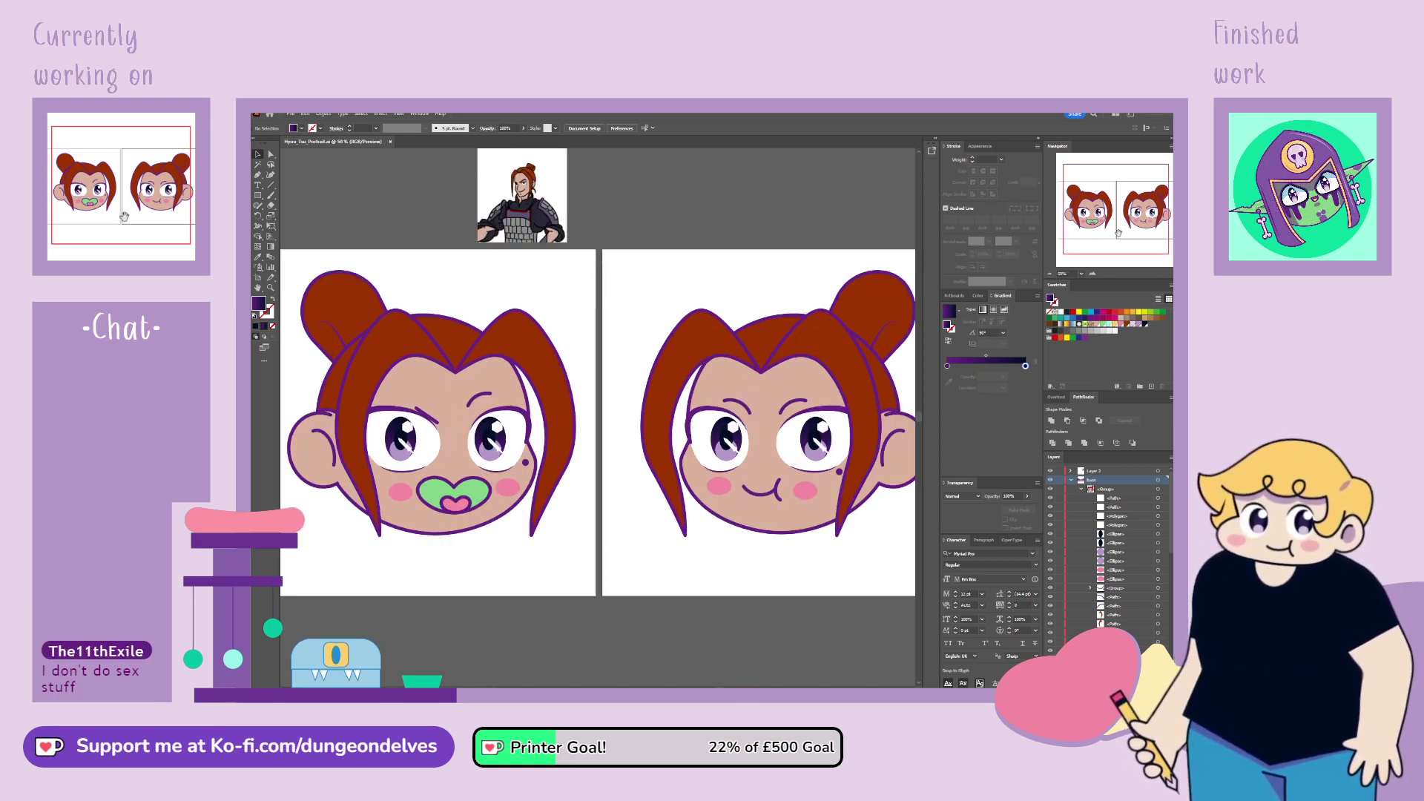
pyautogui.moveTo(1117, 227)
pyautogui.mouseDown()
pyautogui.moveTo(1137, 237)
pyautogui.moveTo(1107, 222)
pyautogui.mouseUp()
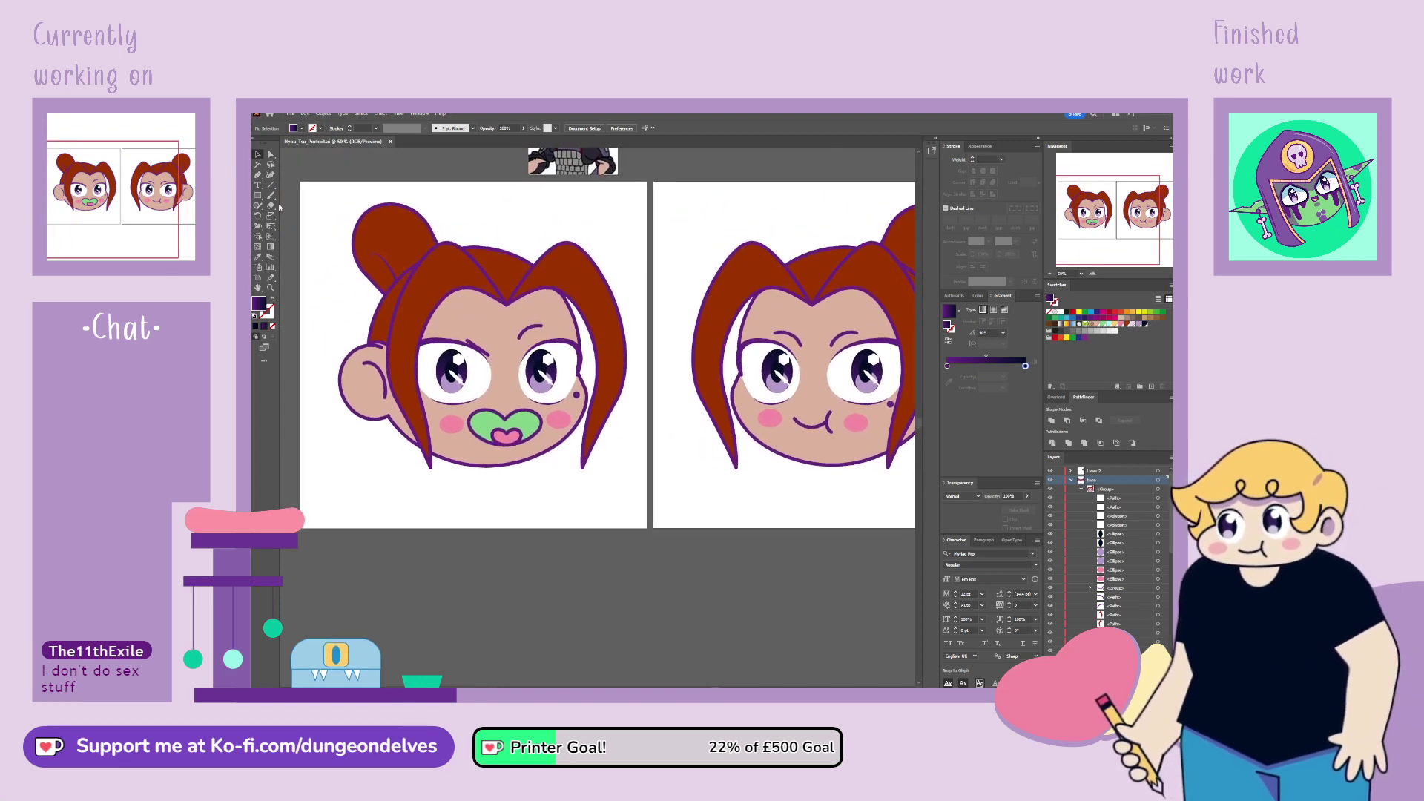
pyautogui.click(258, 195)
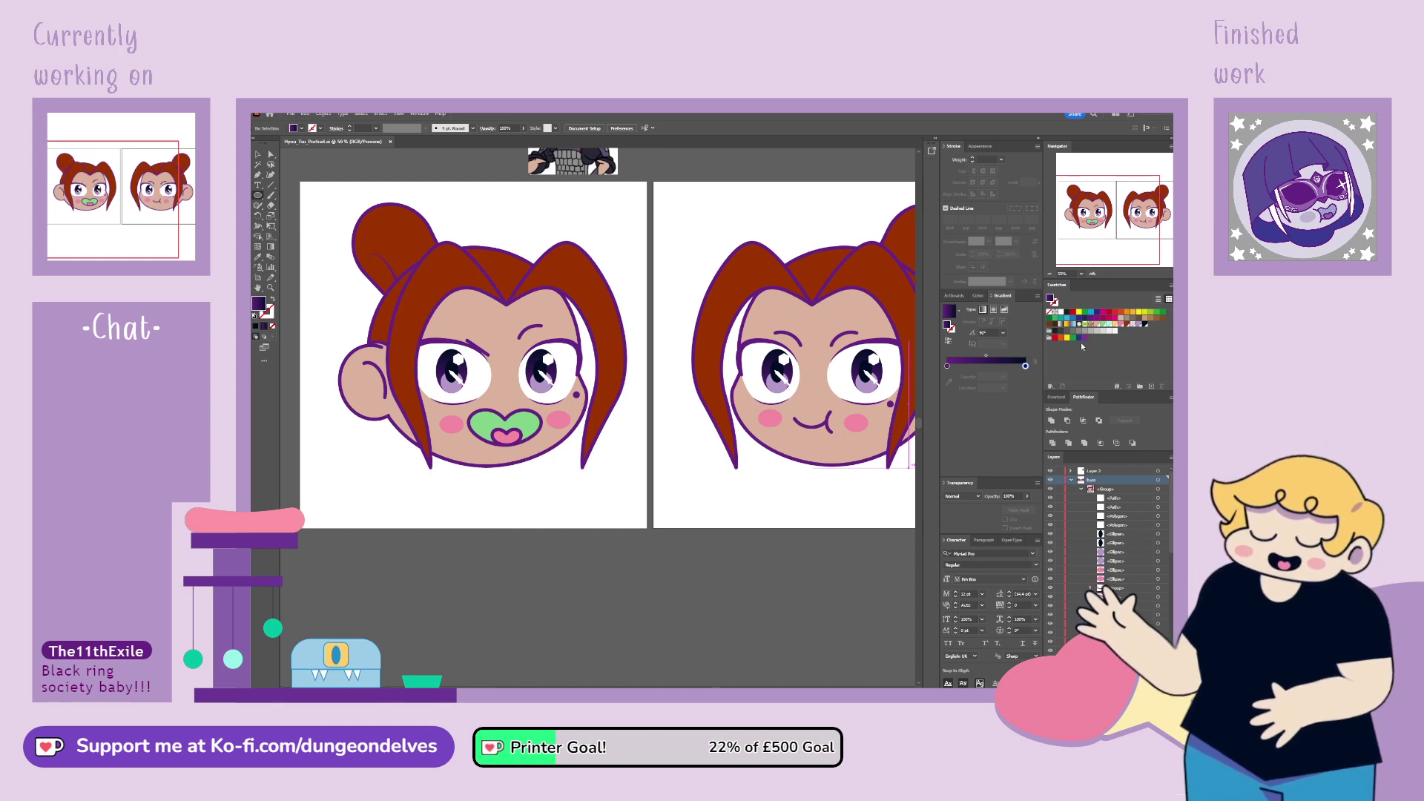
pyautogui.click(804, 261)
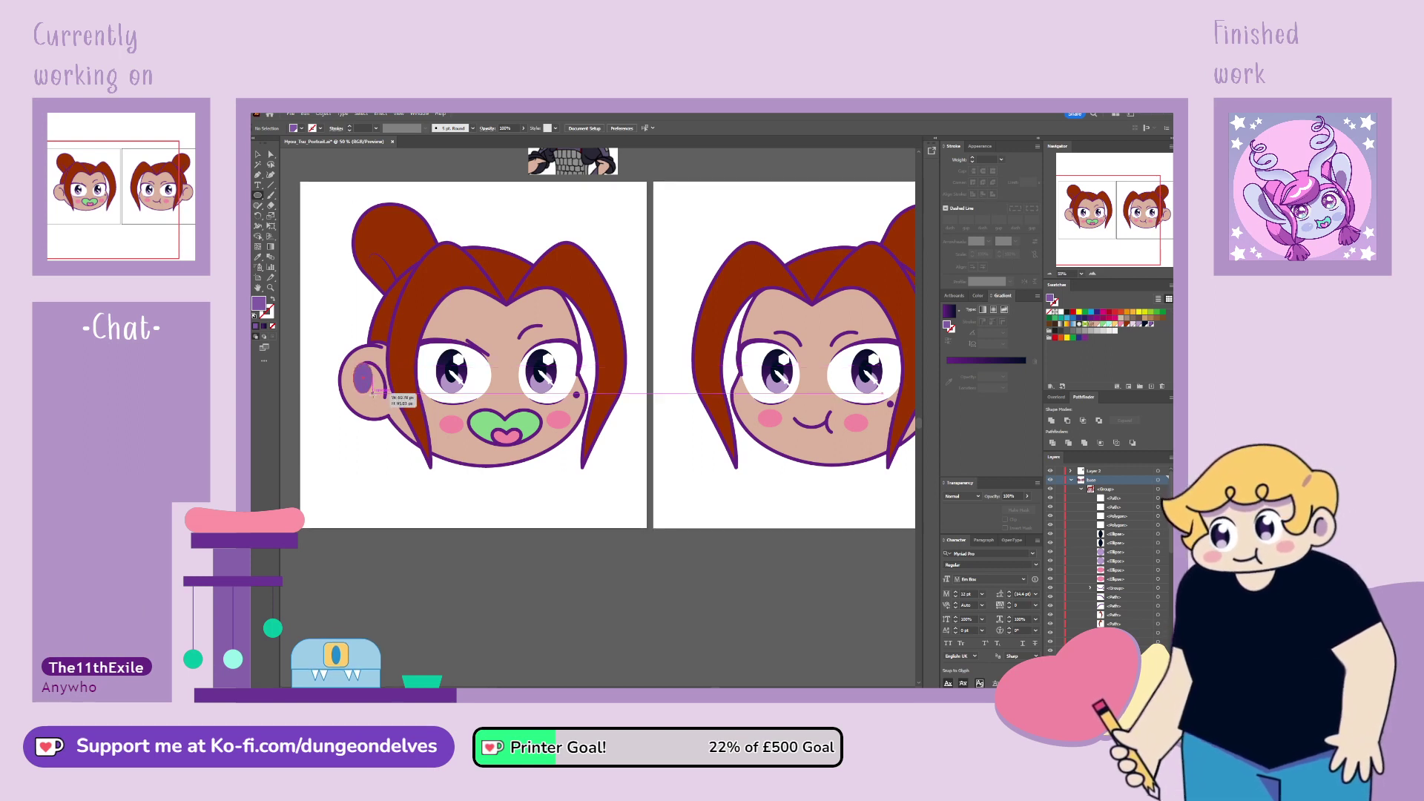
pyautogui.moveTo(354, 363); pyautogui.dragTo(385, 406)
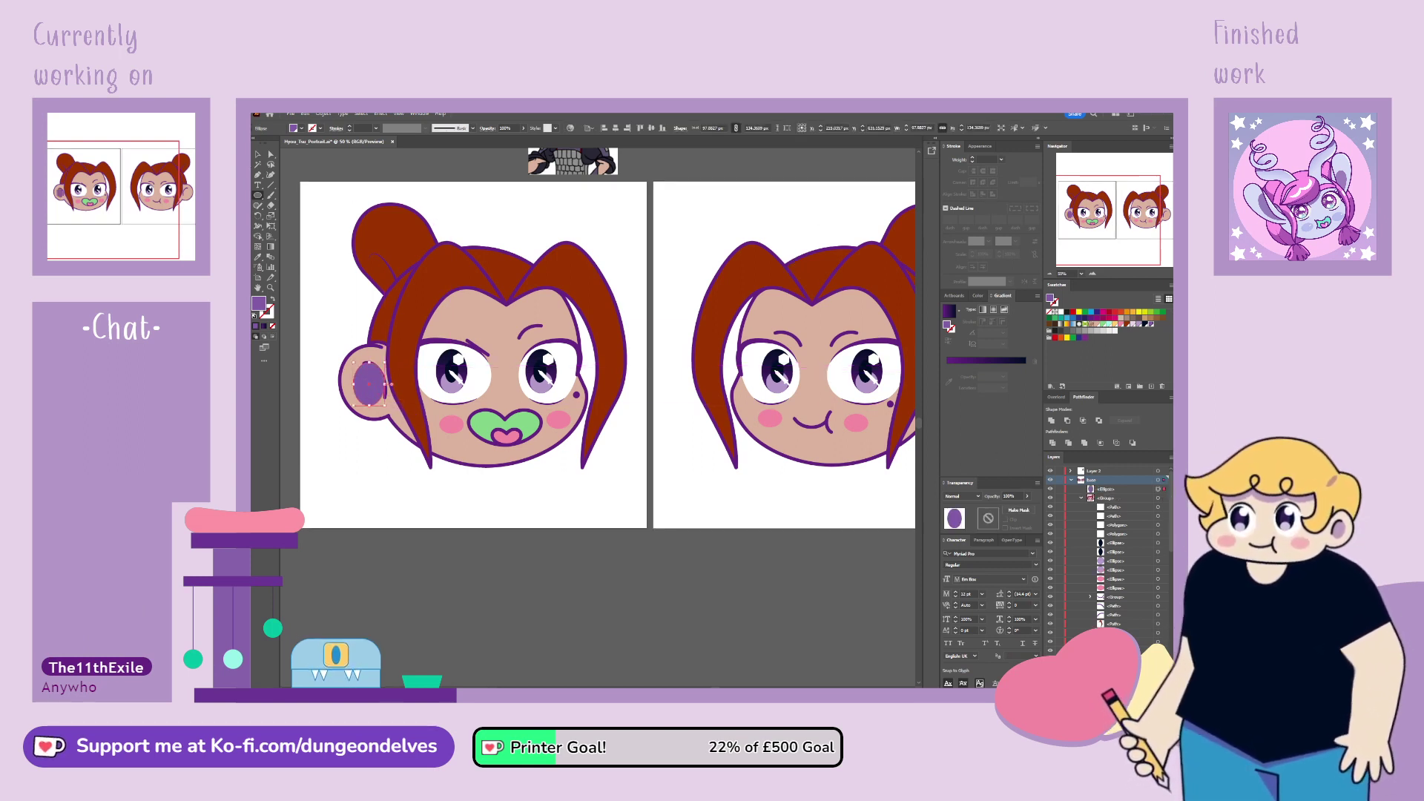
pyautogui.moveTo(390, 350); pyautogui.dragTo(384, 355)
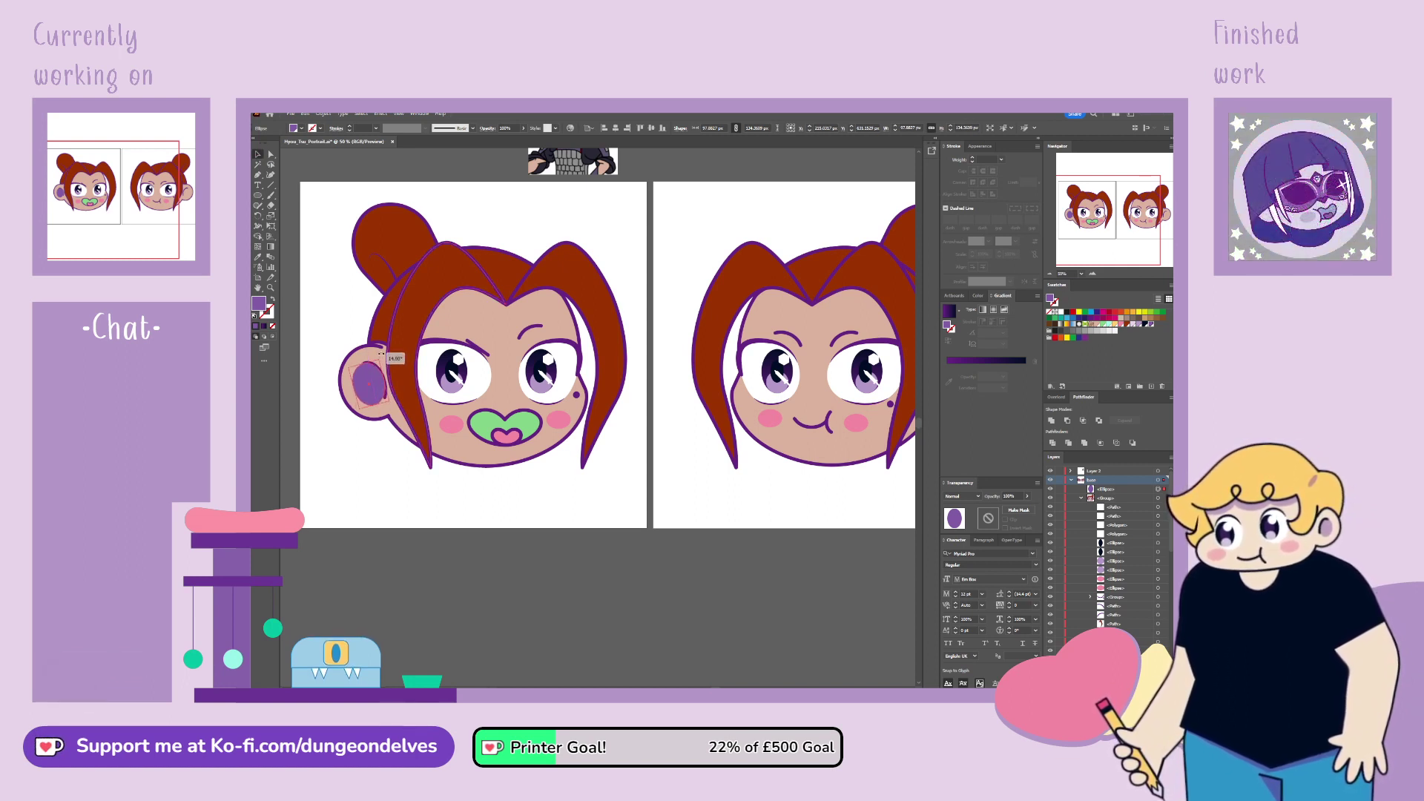
# Step: Move the purple ear ellipse into the green-mouthed portrait's group, stacked beneath the inner ear line
pyautogui.click(1081, 498)
pyautogui.click(1108, 491)
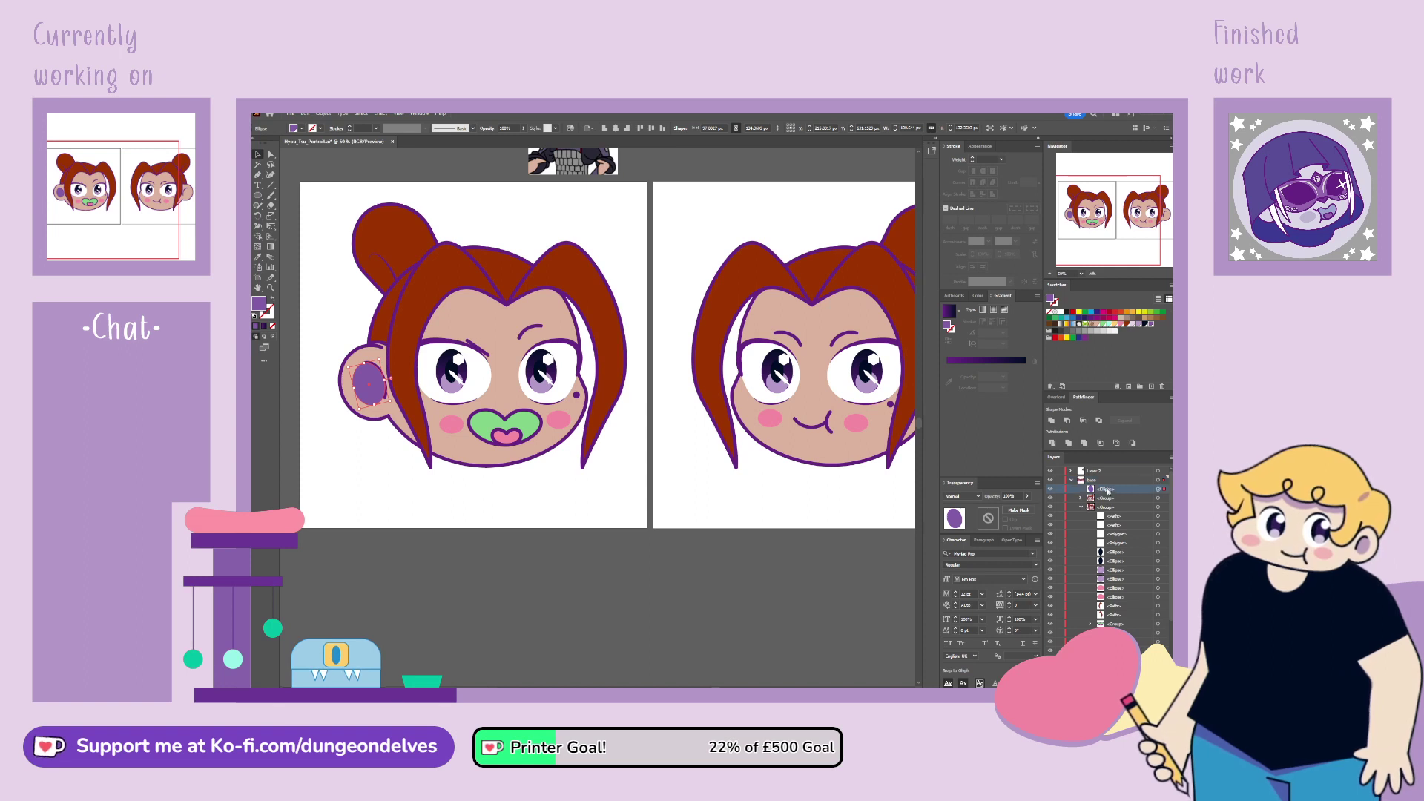
pyautogui.moveTo(1108, 491); pyautogui.dragTo(1104, 505)
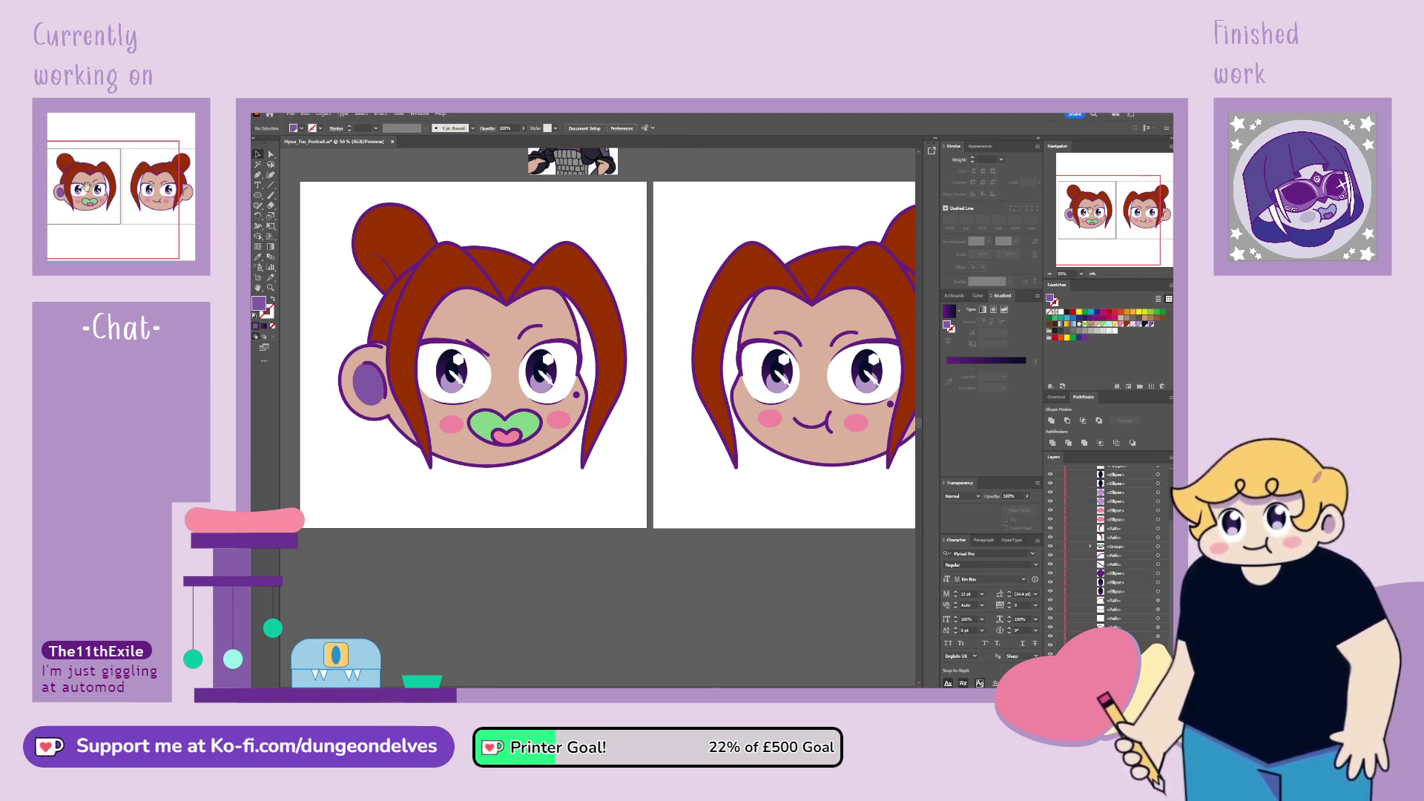
# Step: Isolate the mirrored portrait's ear group, add a slightly rotated purple ellipse beneath the inner ear line, and exit isolation
pyautogui.moveTo(1093, 221); pyautogui.dragTo(1128, 215)
pyautogui.hscroll(2, 816, 405)
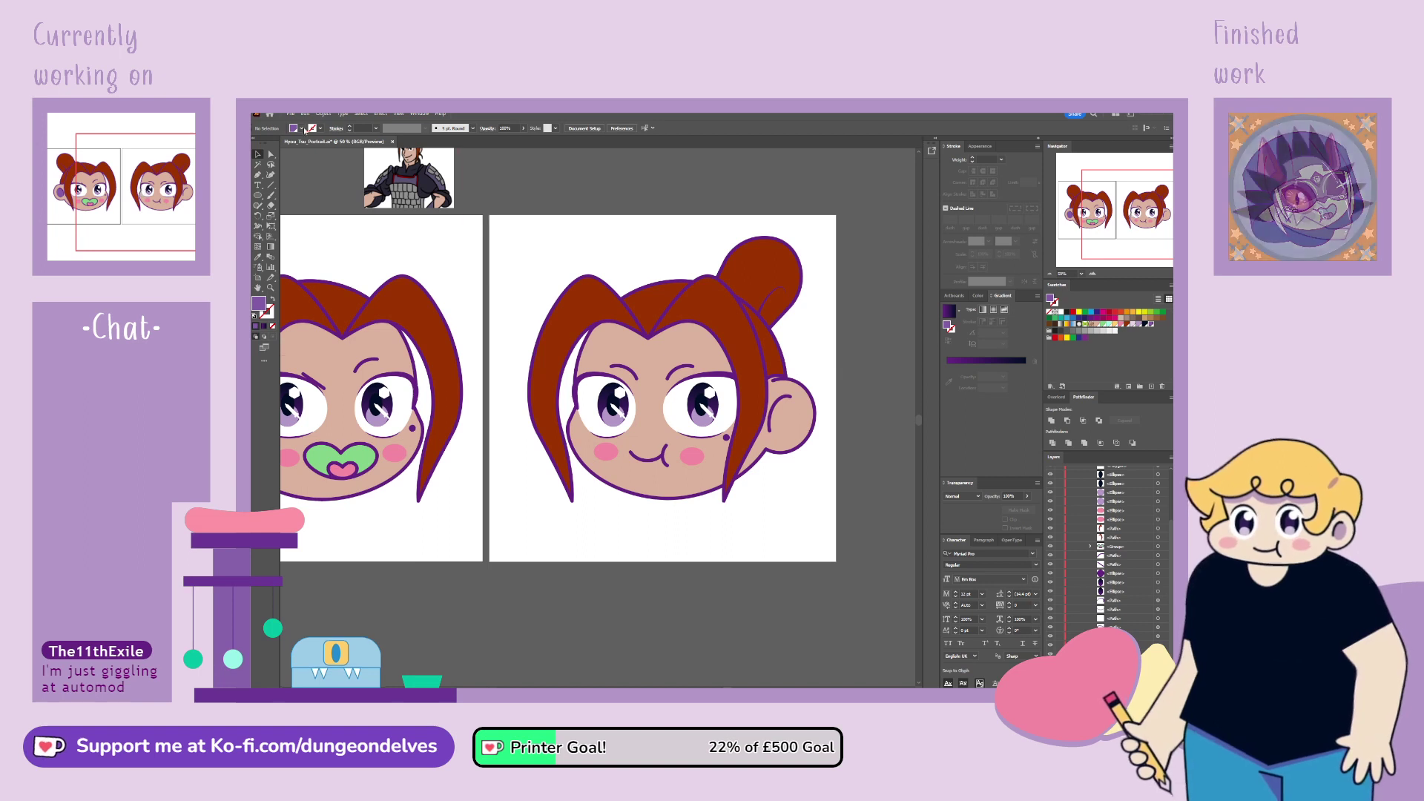
pyautogui.doubleClick(794, 436)
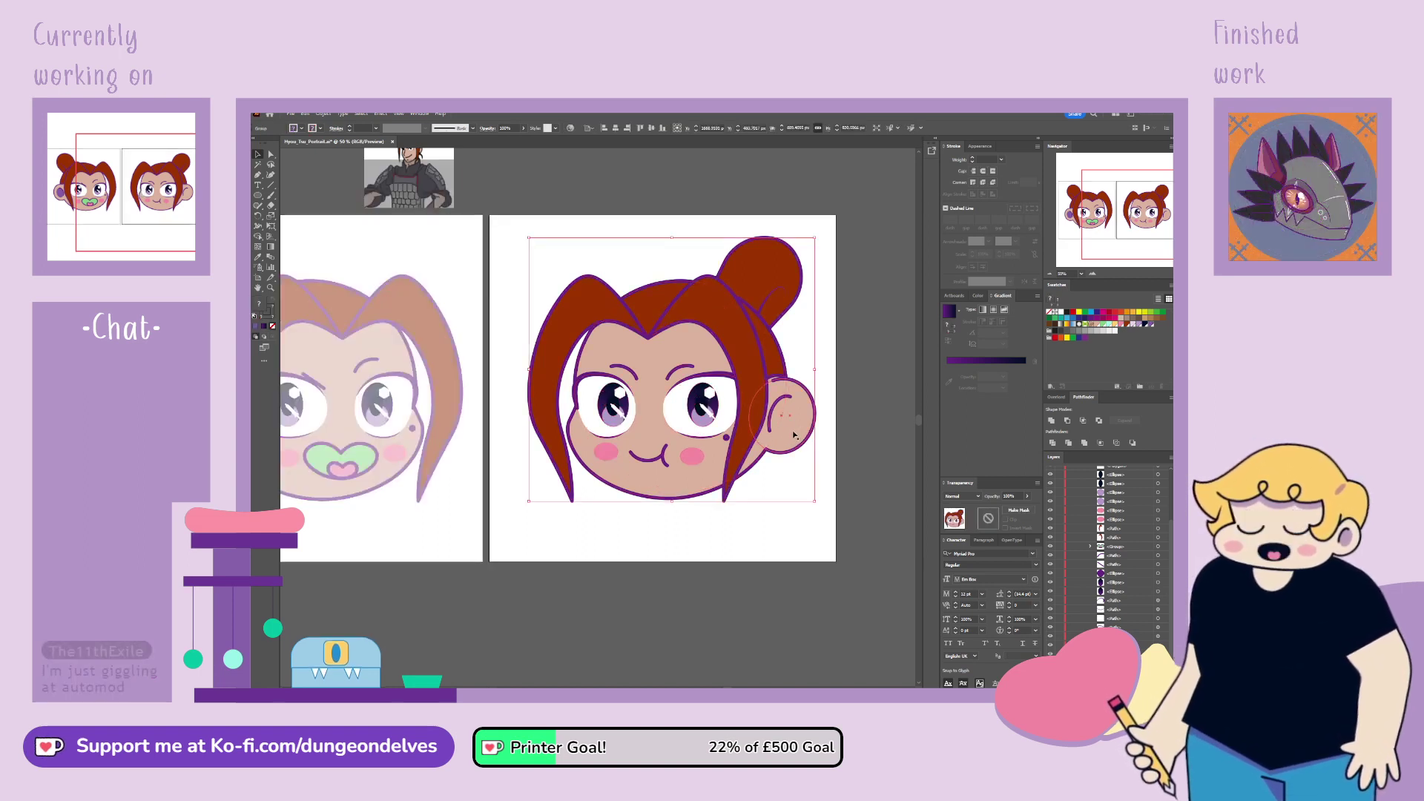
pyautogui.doubleClick(793, 452)
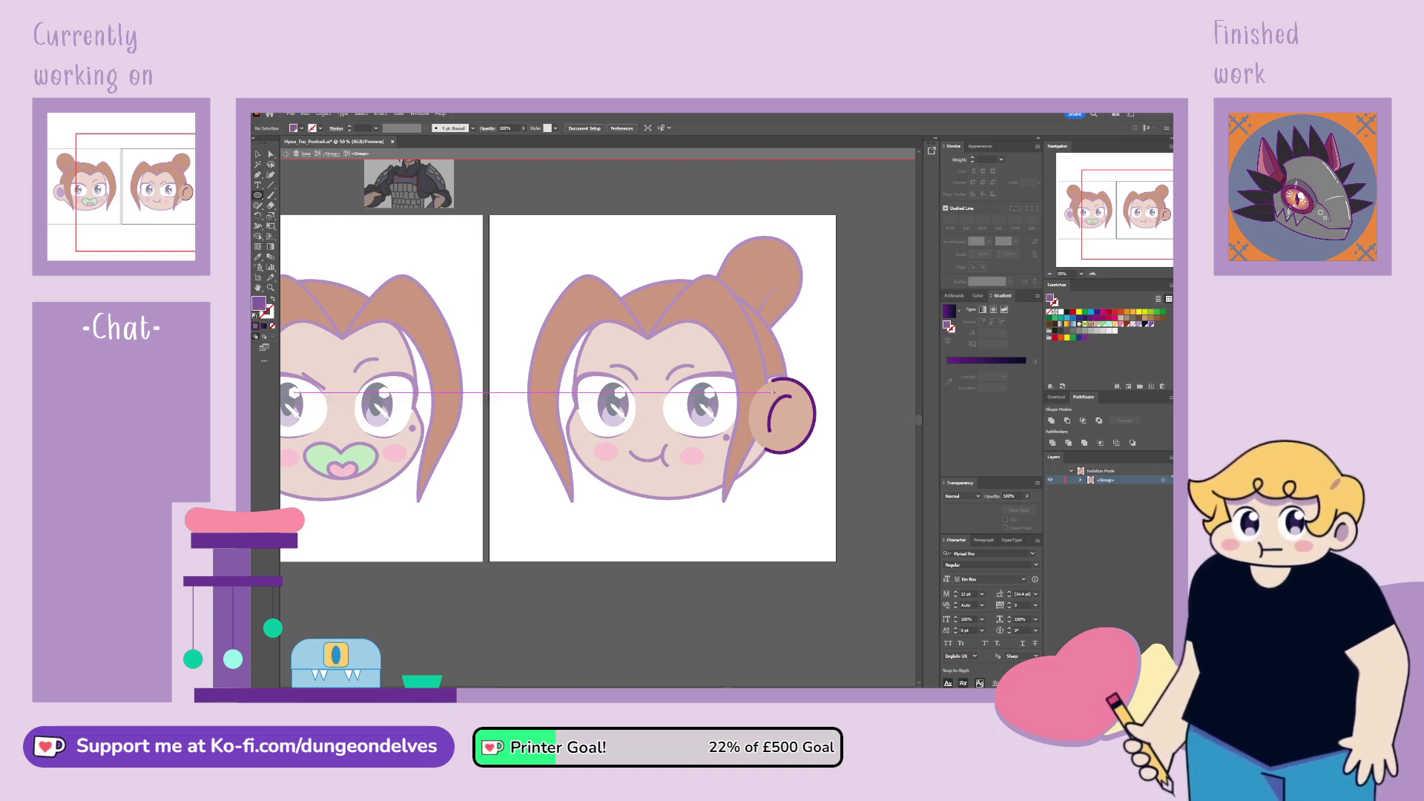
pyautogui.click(1088, 481)
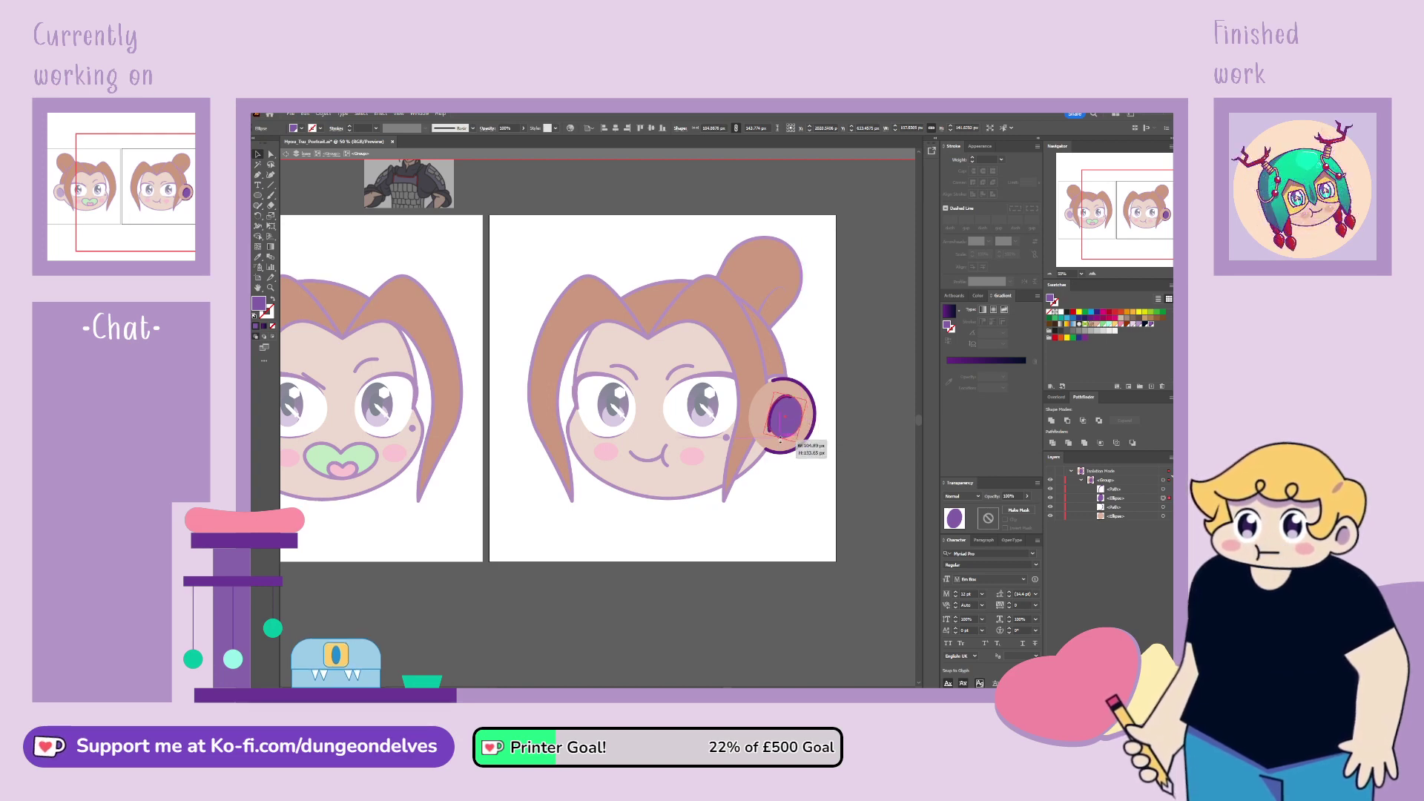
pyautogui.doubleClick(705, 610)
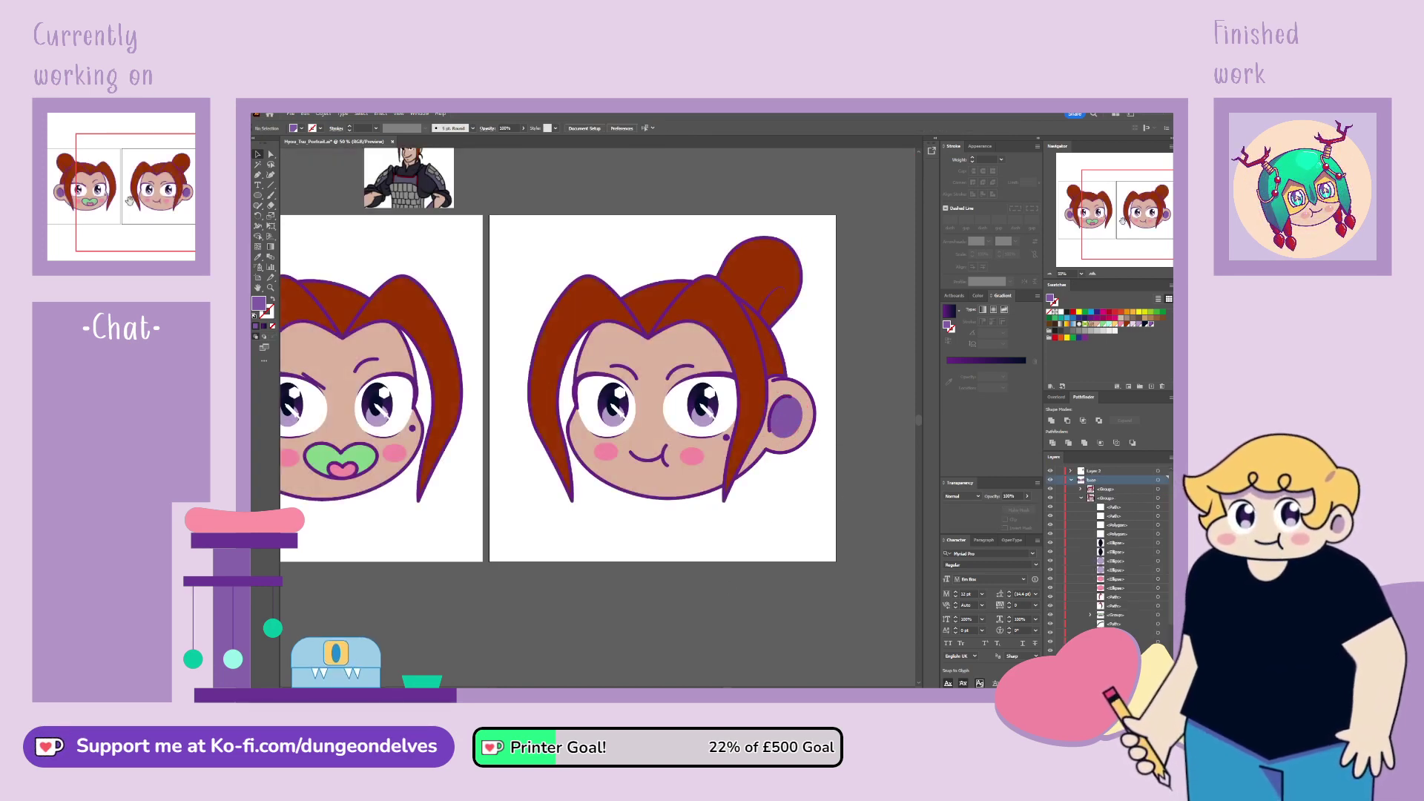
# Step: Isolate the green-mouthed portrait's eye white beside the ear and draw a curved purple-stroked eyelid line across it
pyautogui.moveTo(1122, 221); pyautogui.dragTo(1113, 231)
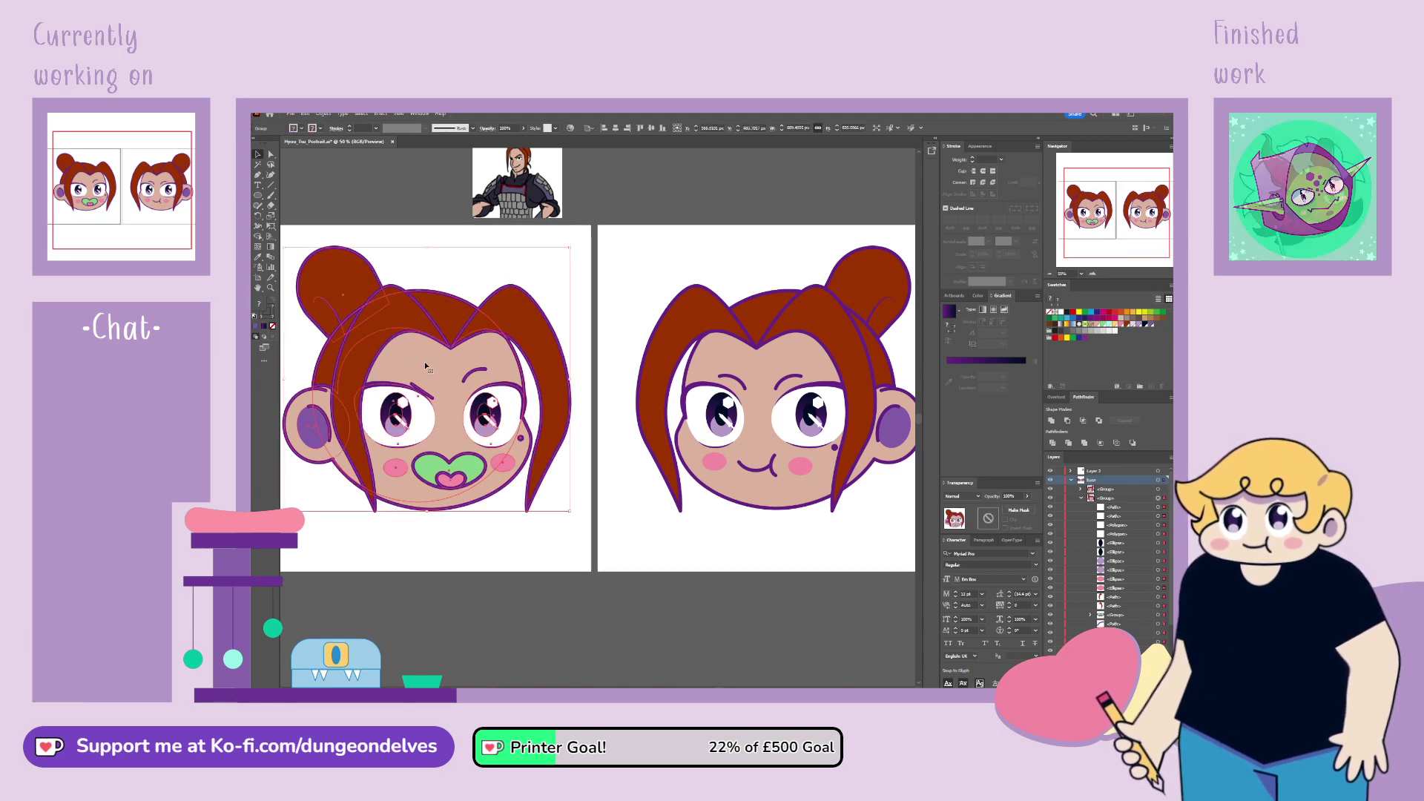
pyautogui.doubleClick(452, 465)
pyautogui.hotkey('ctrl', '=')
pyautogui.hotkey('ctrl', '=')
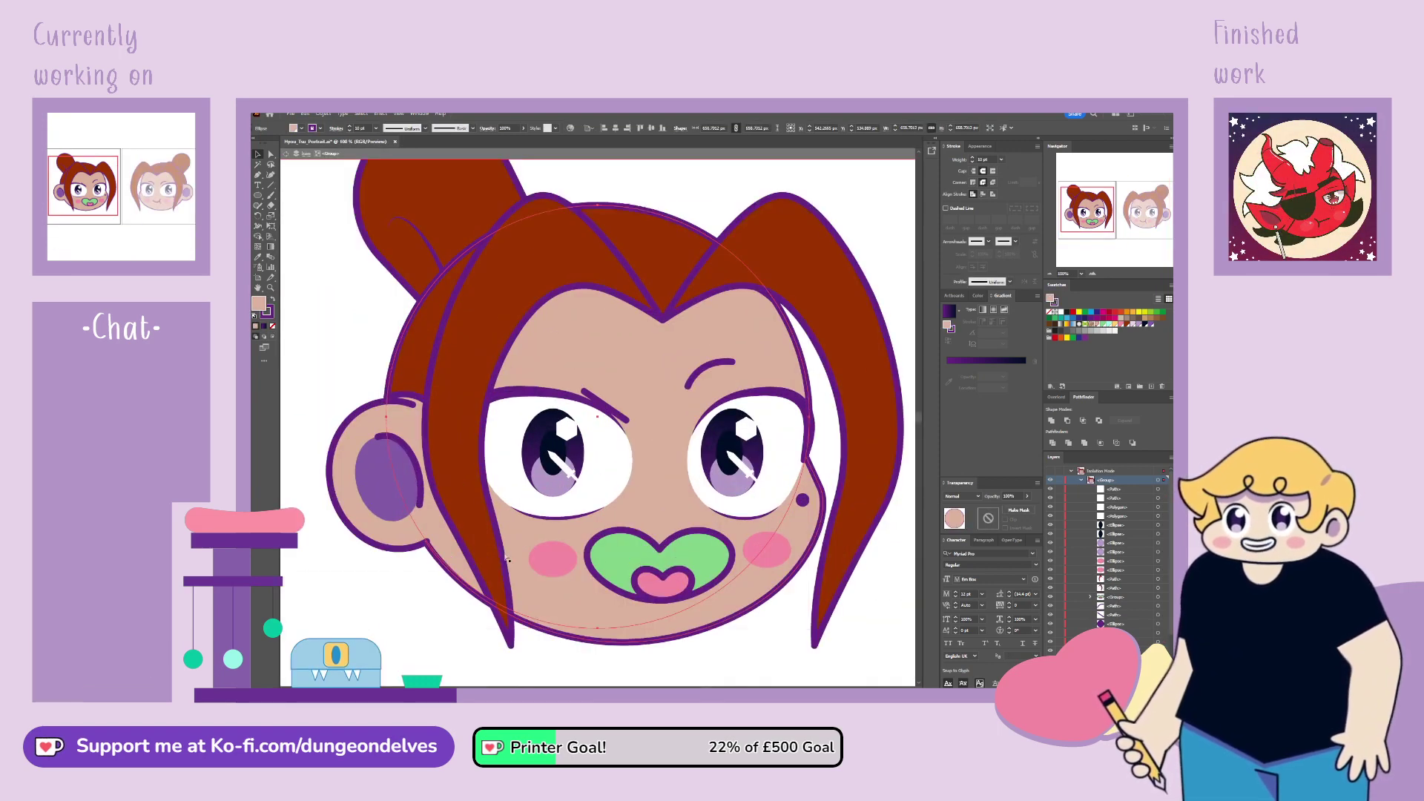
pyautogui.doubleClick(609, 460)
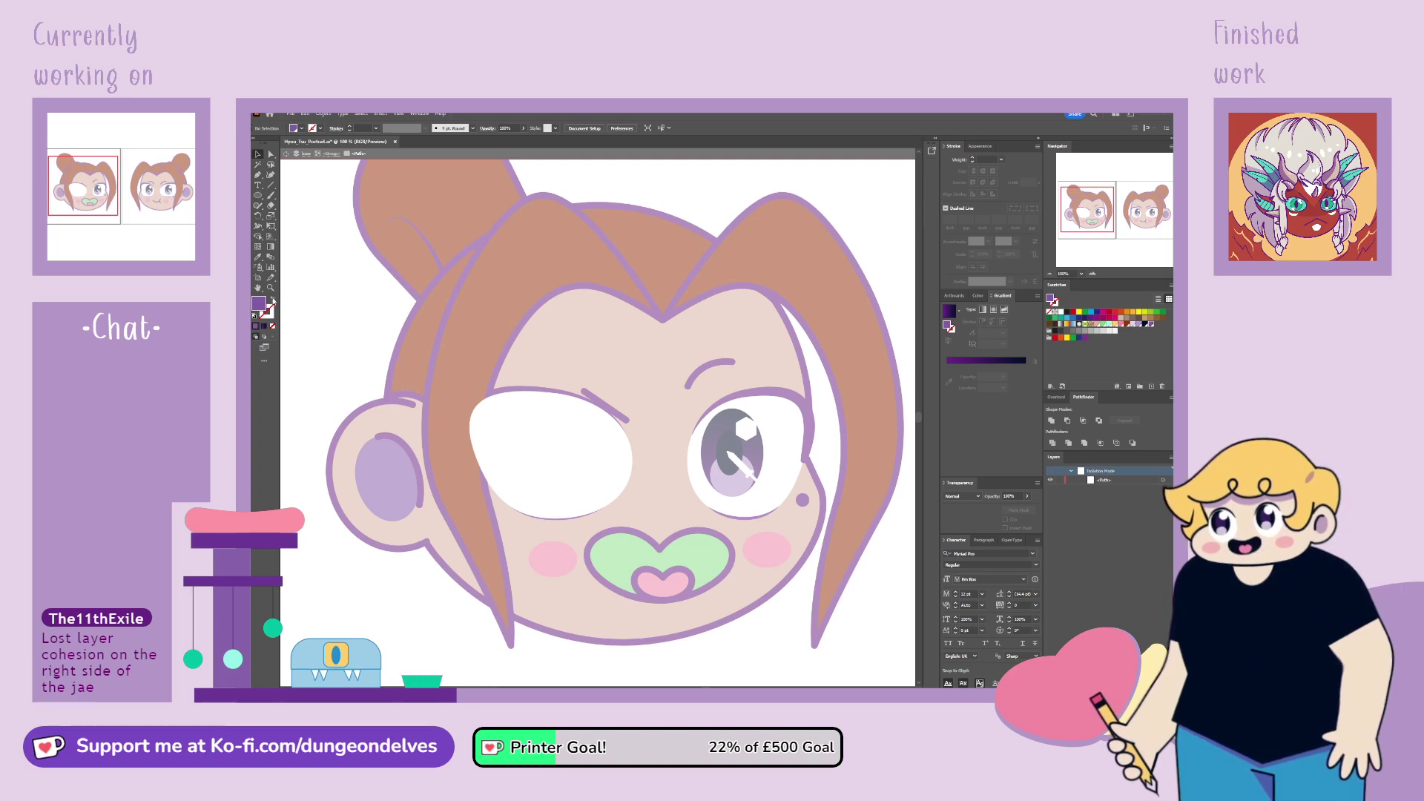
pyautogui.click(271, 299)
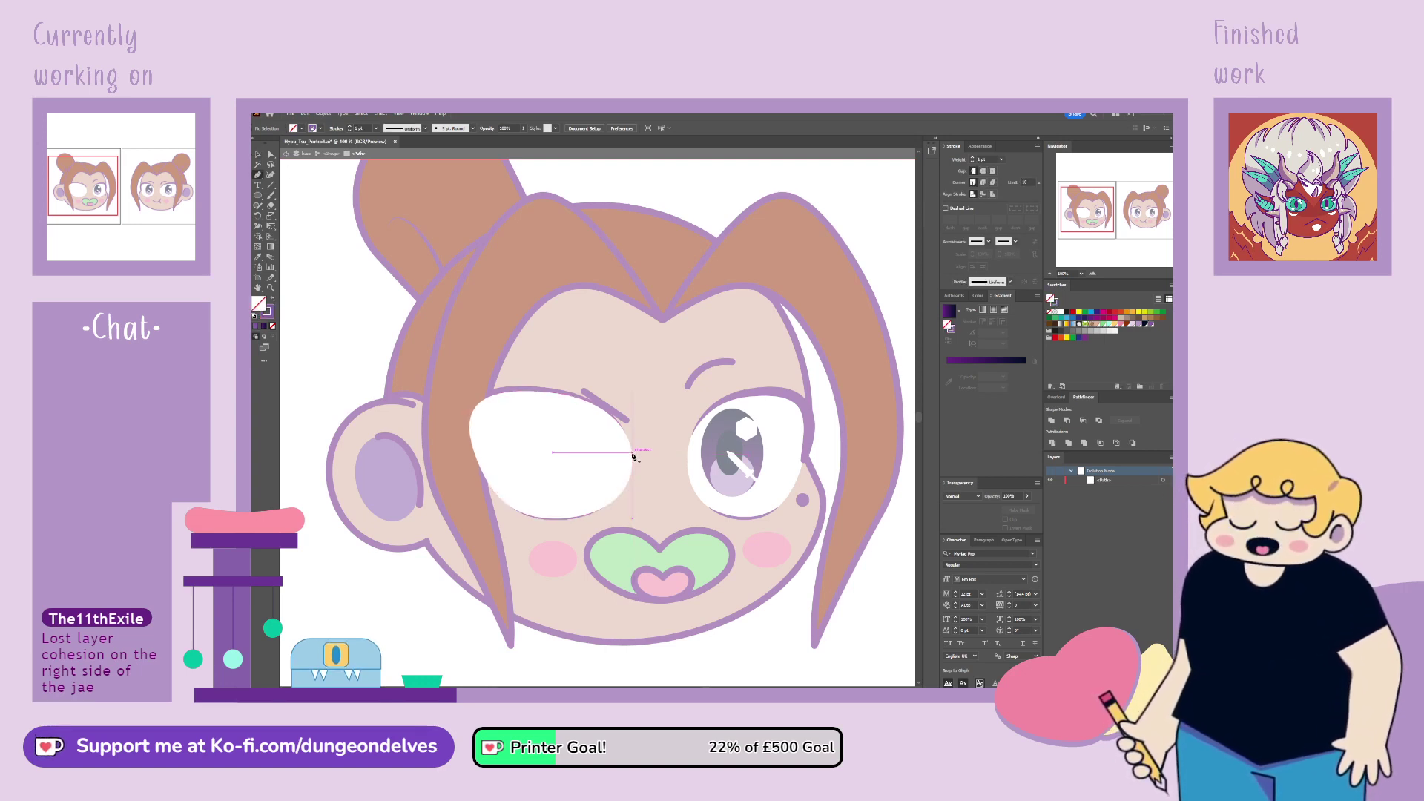
pyautogui.click(477, 458)
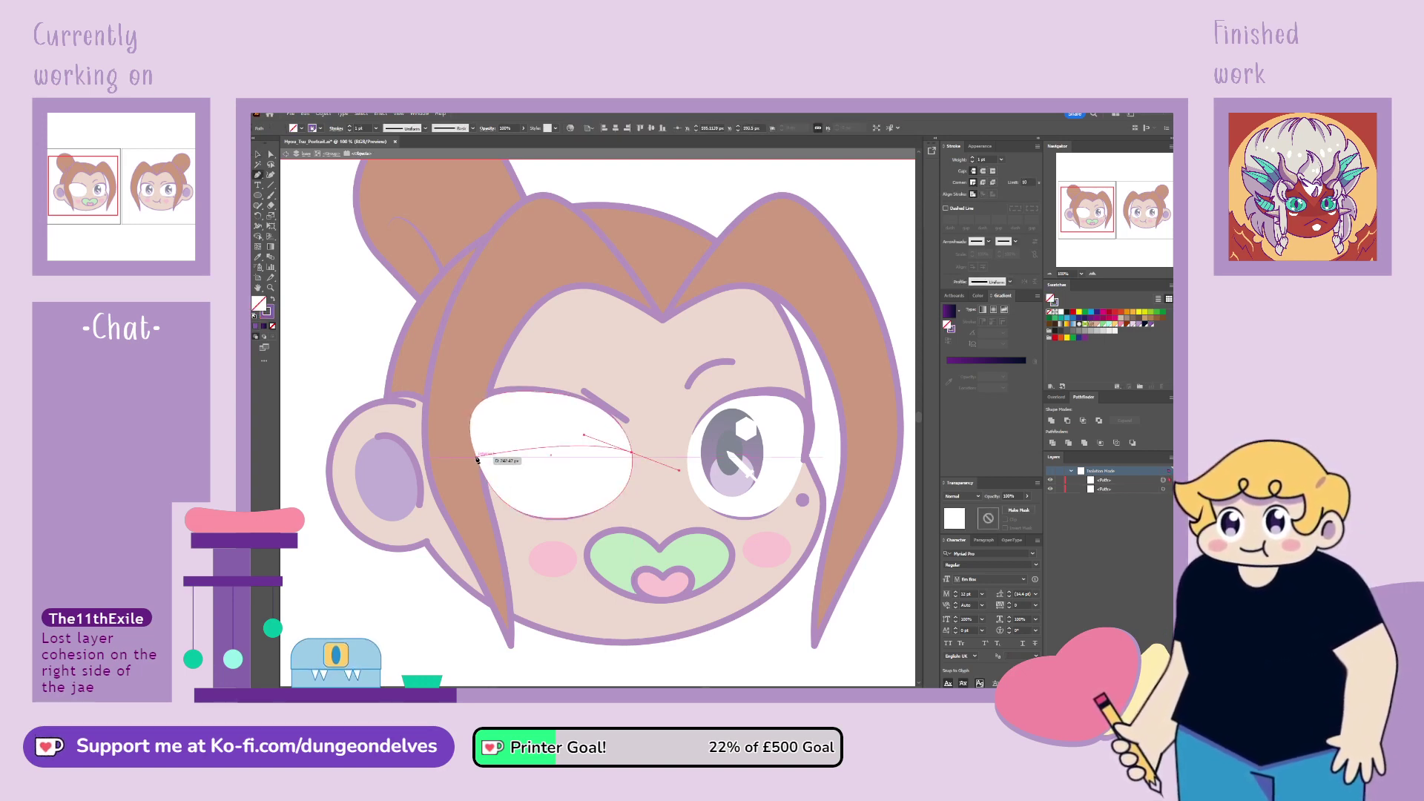
# Step: Duplicate the eye white's path, combine the copy with the eyelid curve as a Live Paint group, and fill the upper section purple
pyautogui.click(258, 154)
pyautogui.click(623, 473)
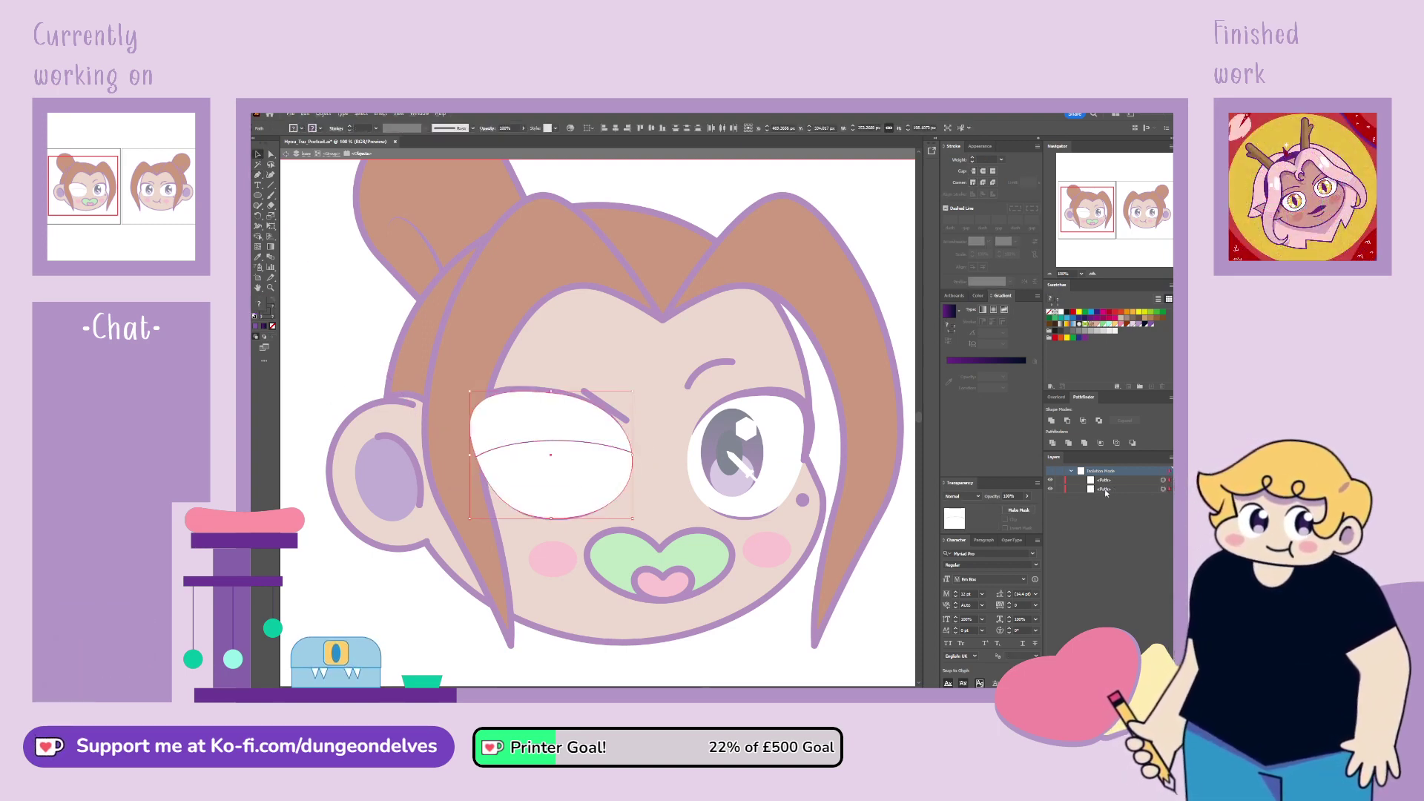
pyautogui.moveTo(1105, 491); pyautogui.dragTo(1109, 485)
pyautogui.keyDown('shift'); pyautogui.click(1162, 481); pyautogui.keyUp('shift')
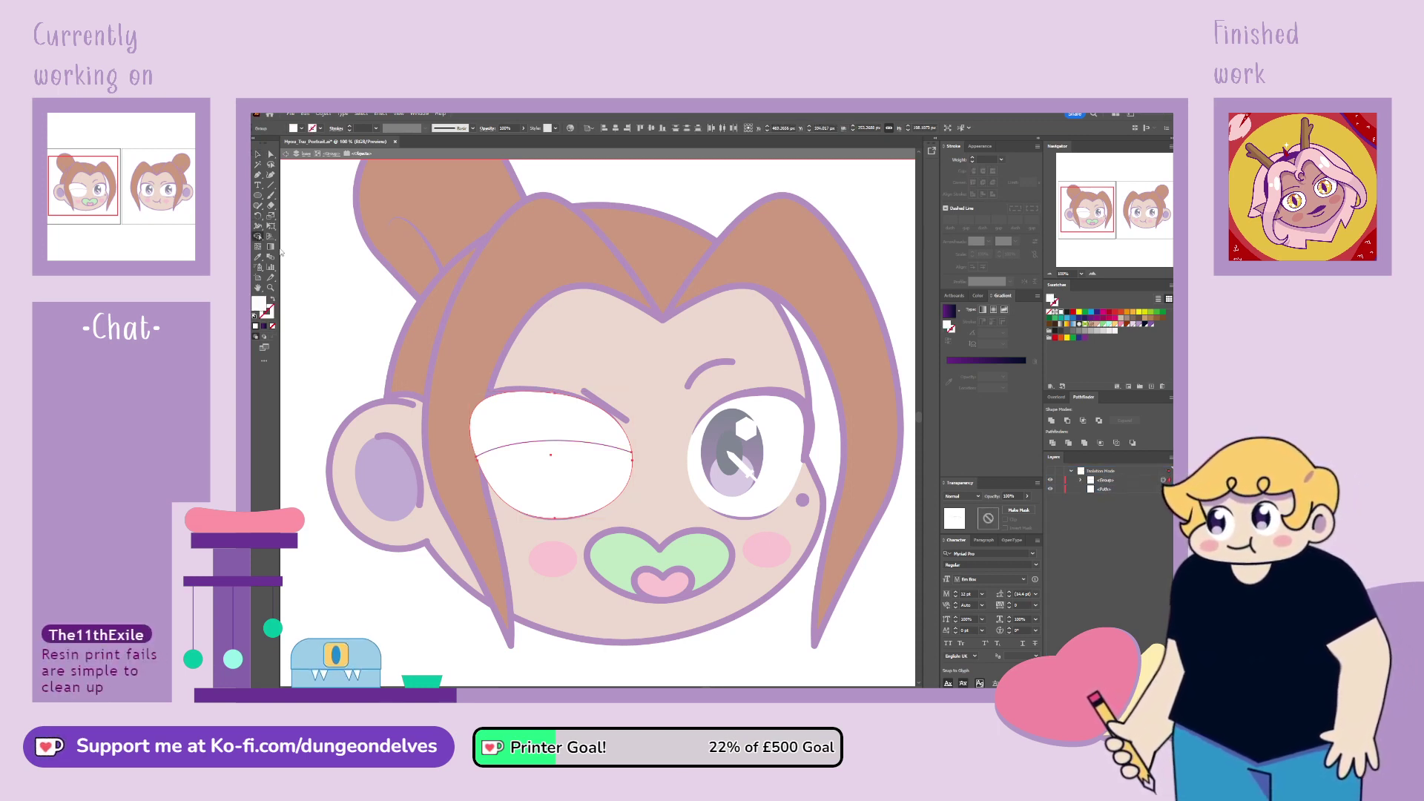
pyautogui.click(523, 428)
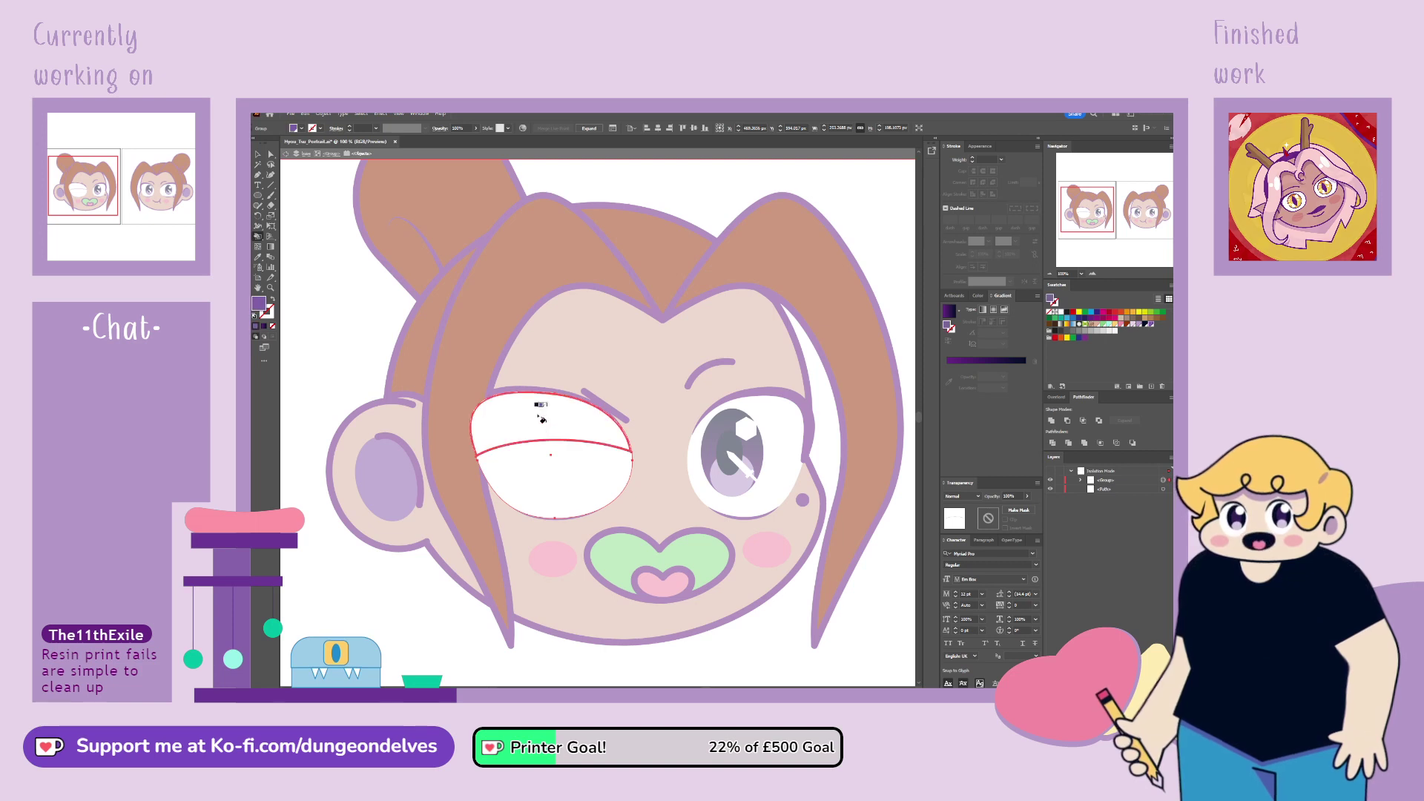
pyautogui.click(542, 408)
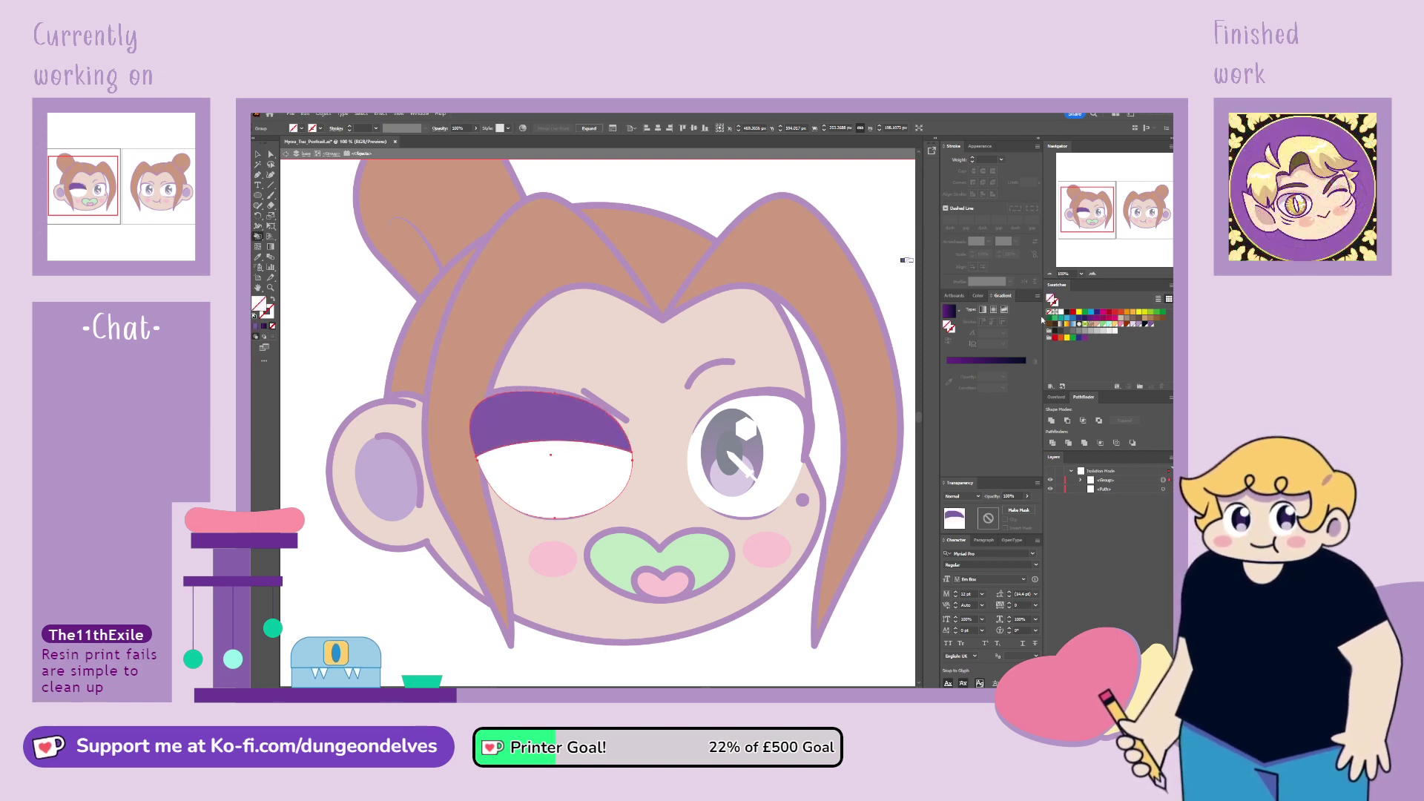
# Step: Remove the stroke from the purple eyelid's Live Paint group, reduce its opacity to 50%, and exit isolation
pyautogui.click(257, 155)
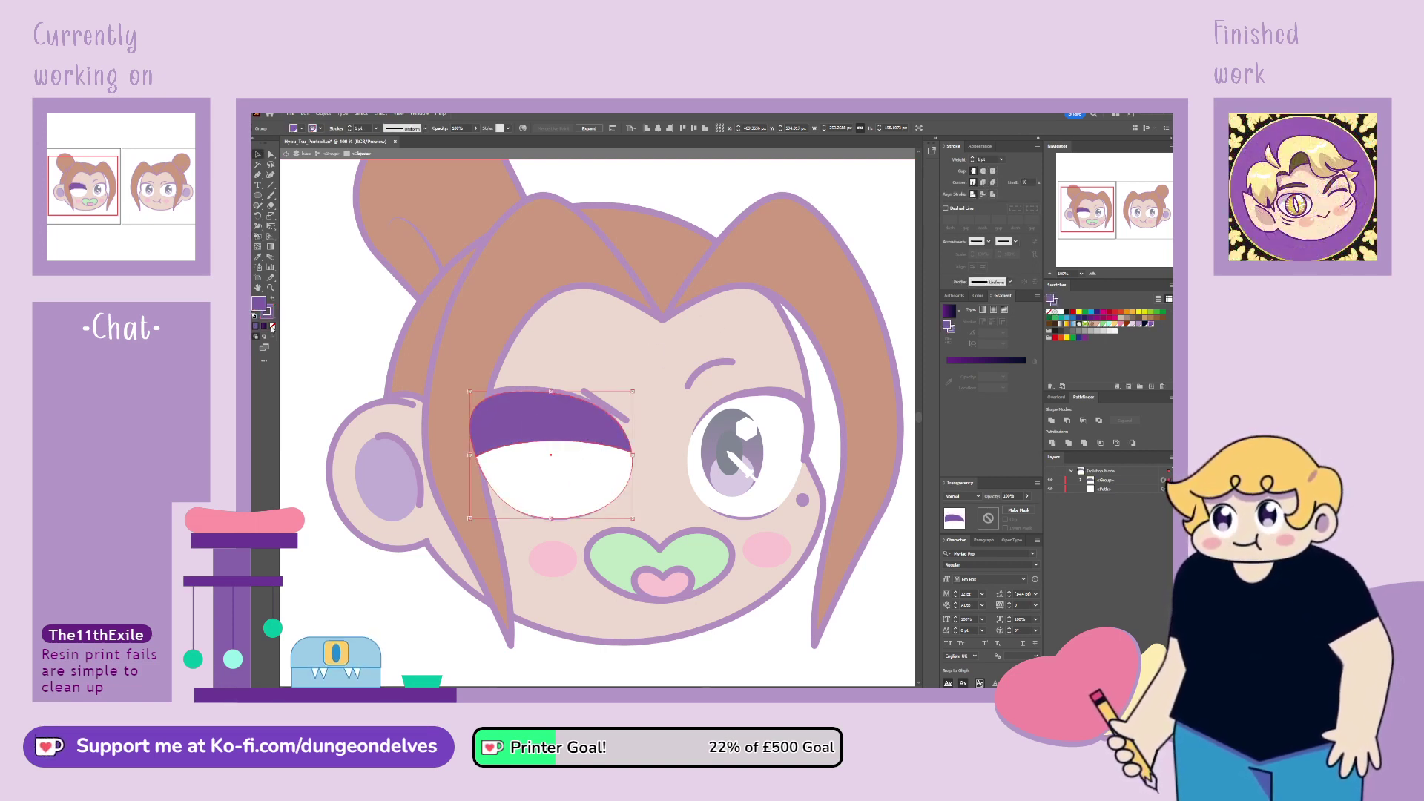
pyautogui.click(259, 303)
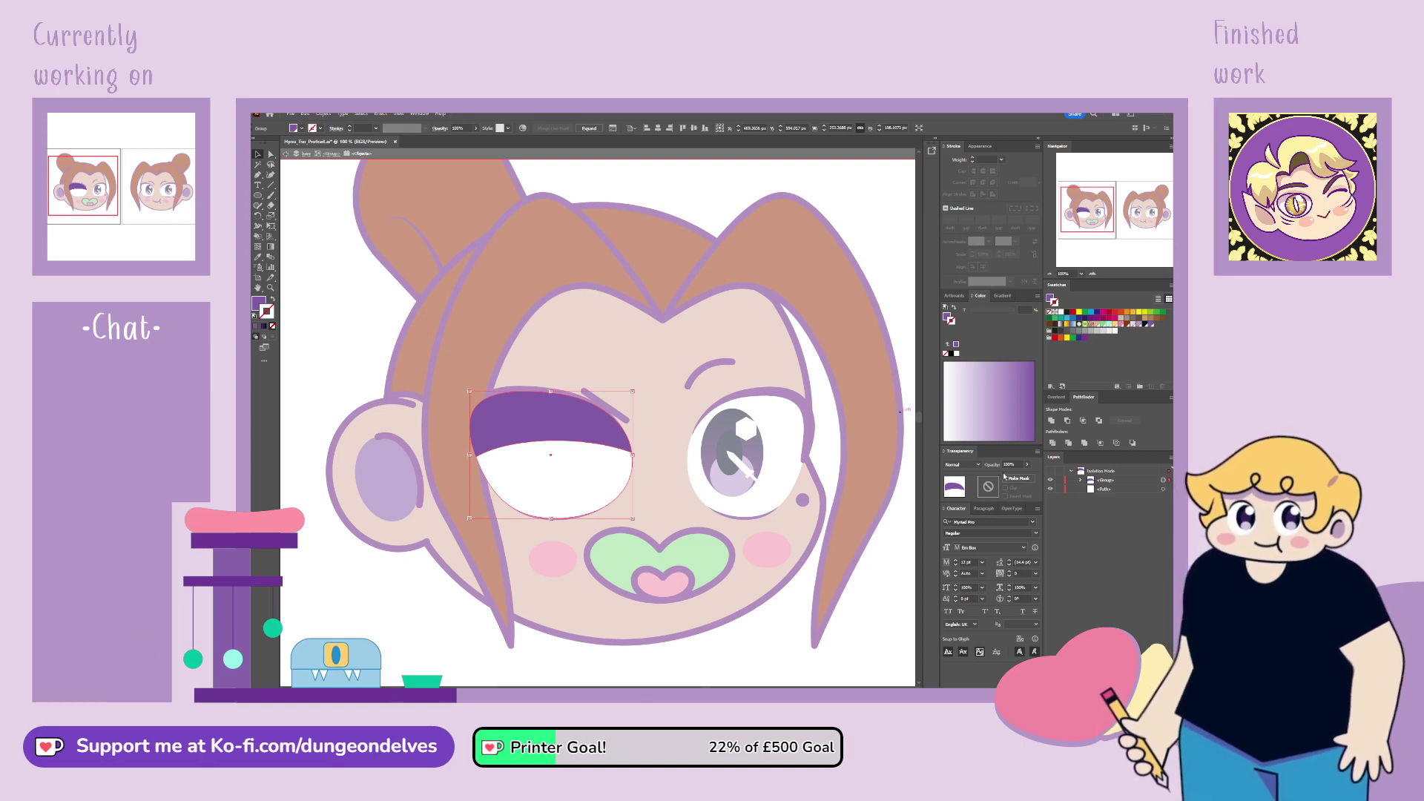
pyautogui.press('5')
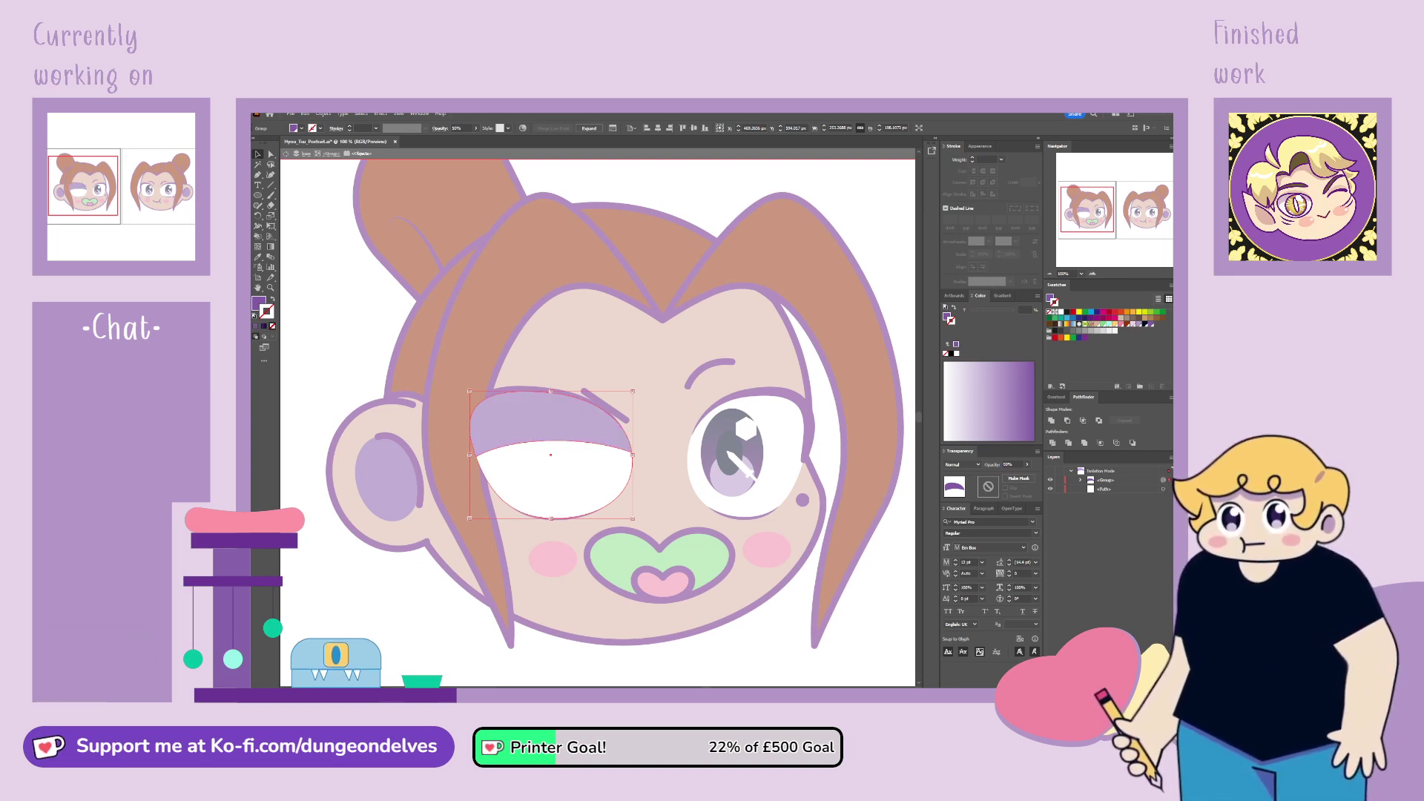
pyautogui.doubleClick(315, 241)
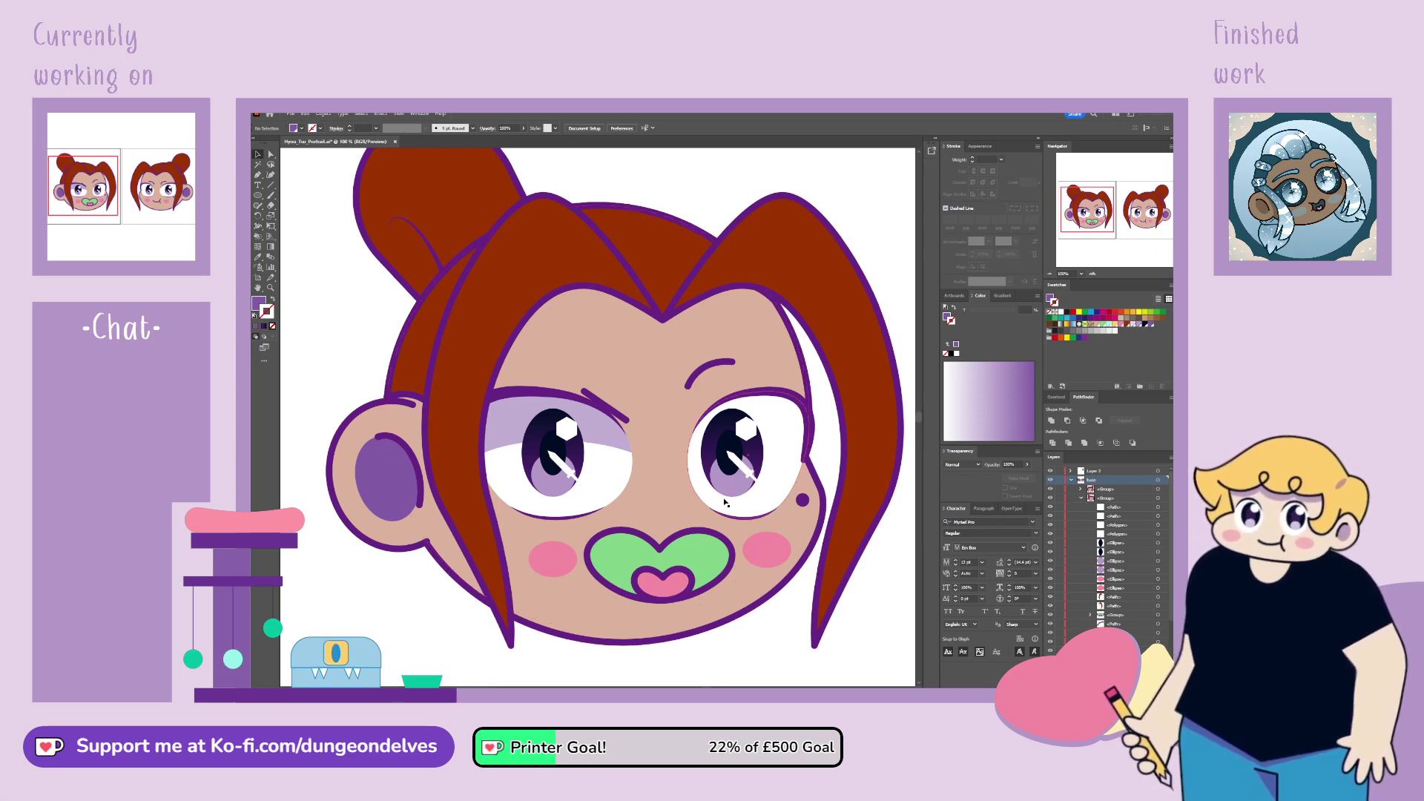
# Step: Isolate the green-mouthed portrait's eye white nearest the beauty mark and duplicate its path in place
pyautogui.doubleClick(746, 507)
pyautogui.doubleClick(747, 509)
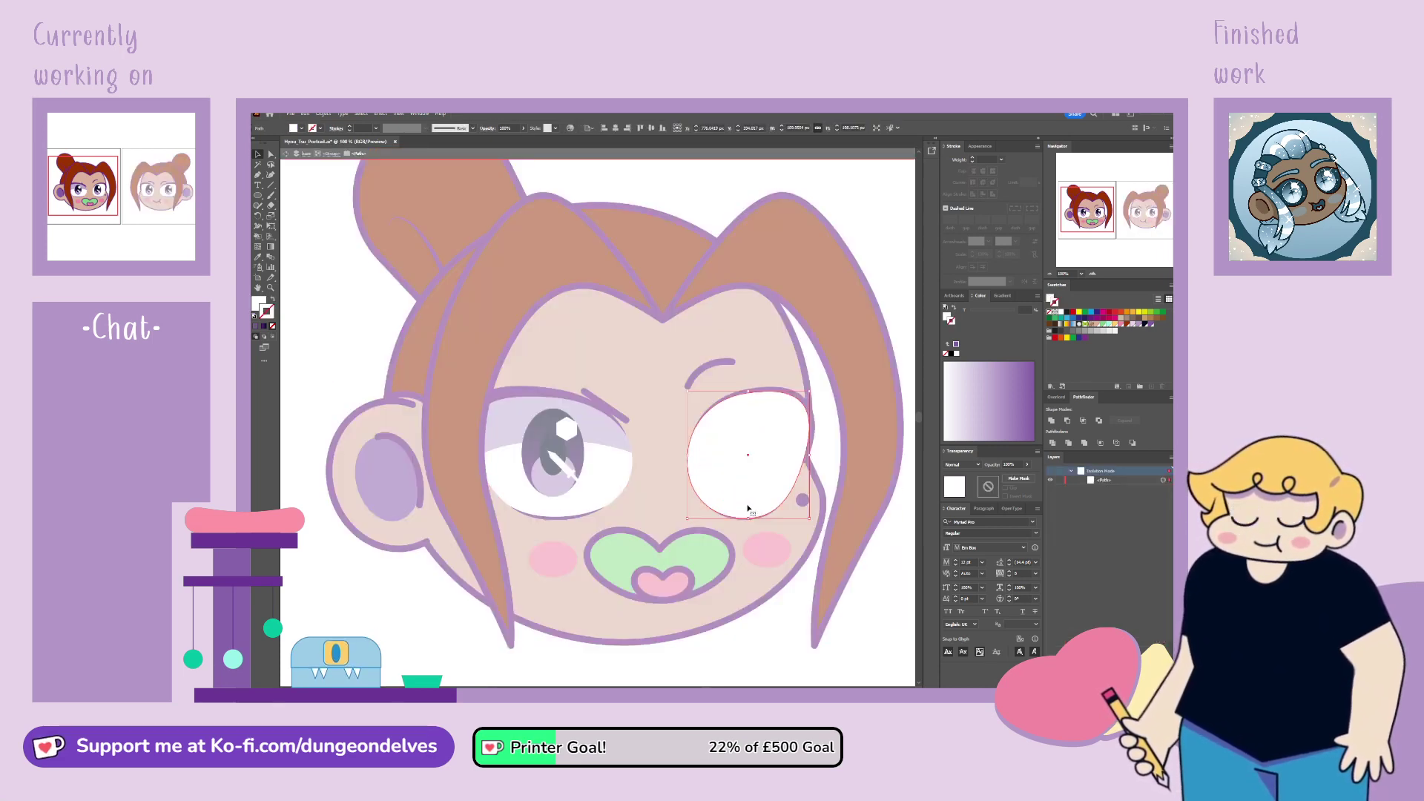
pyautogui.hotkey('ctrl', 'c')
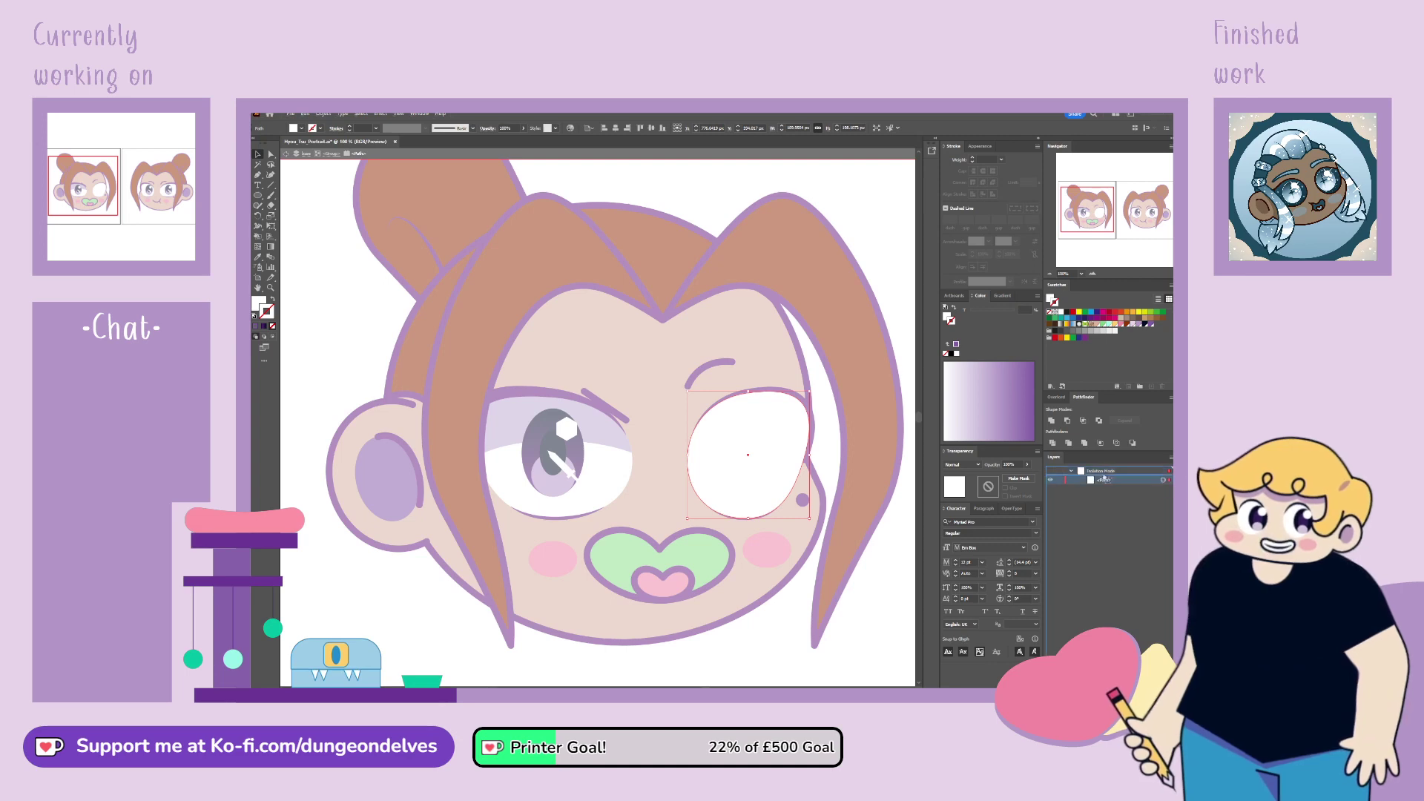
pyautogui.hotkey('ctrl', 'f')
pyautogui.click(329, 283)
pyautogui.hotkey('shift', 'x')
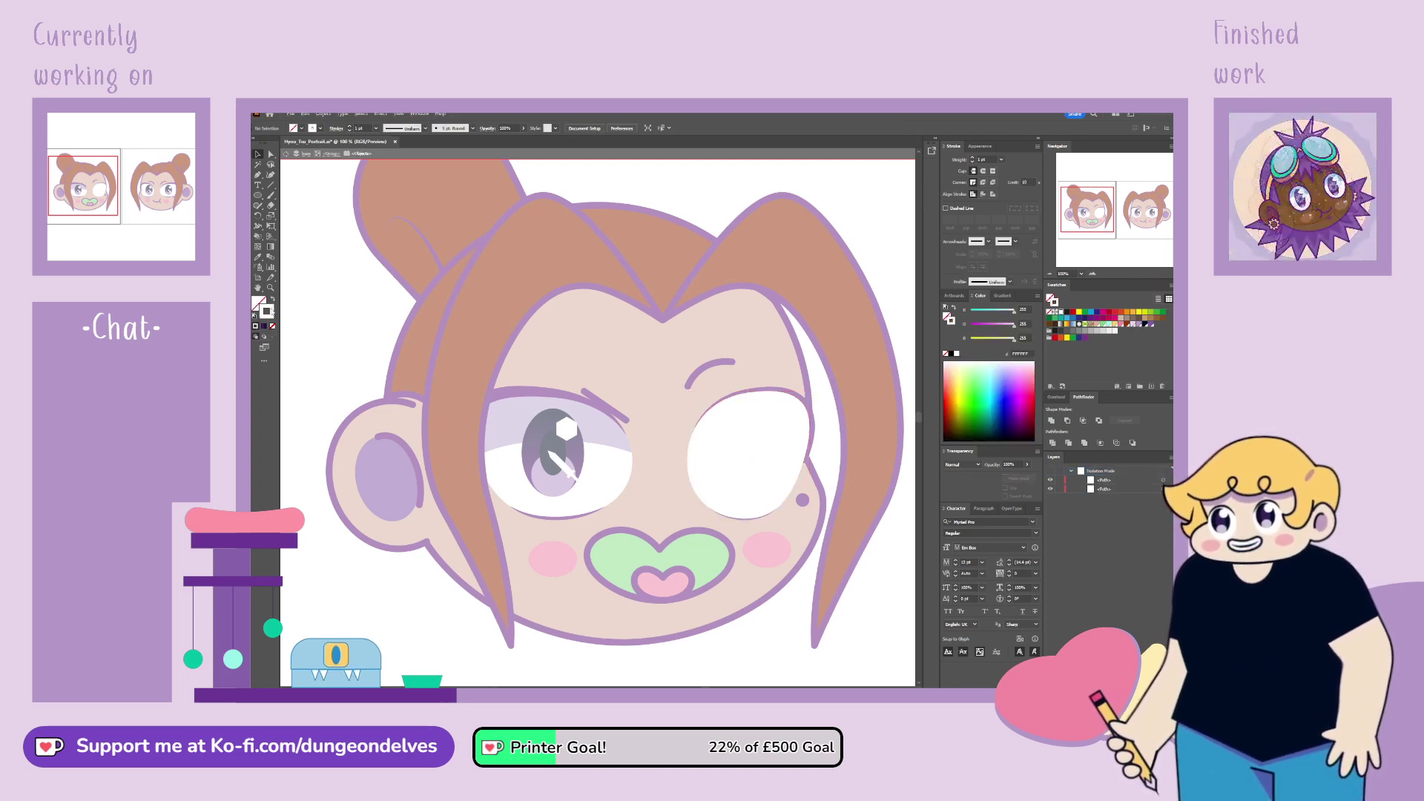
# Step: Draw a curved purple-stroked eyelid line across the isolated eye white and adjust its handles into a smooth arch
pyautogui.click(1151, 324)
pyautogui.click(258, 174)
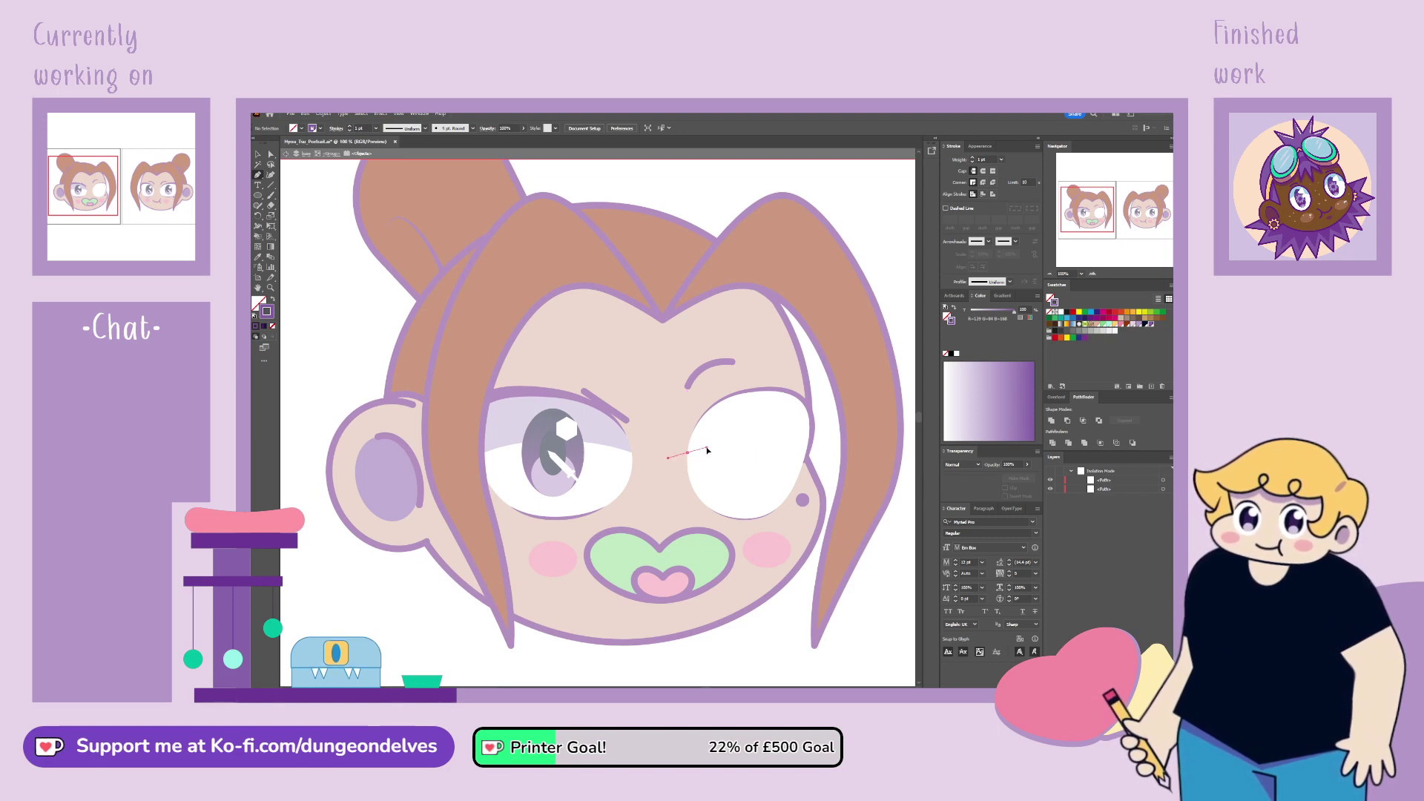
pyautogui.moveTo(707, 448); pyautogui.dragTo(707, 448)
pyautogui.moveTo(804, 460); pyautogui.dragTo(827, 478)
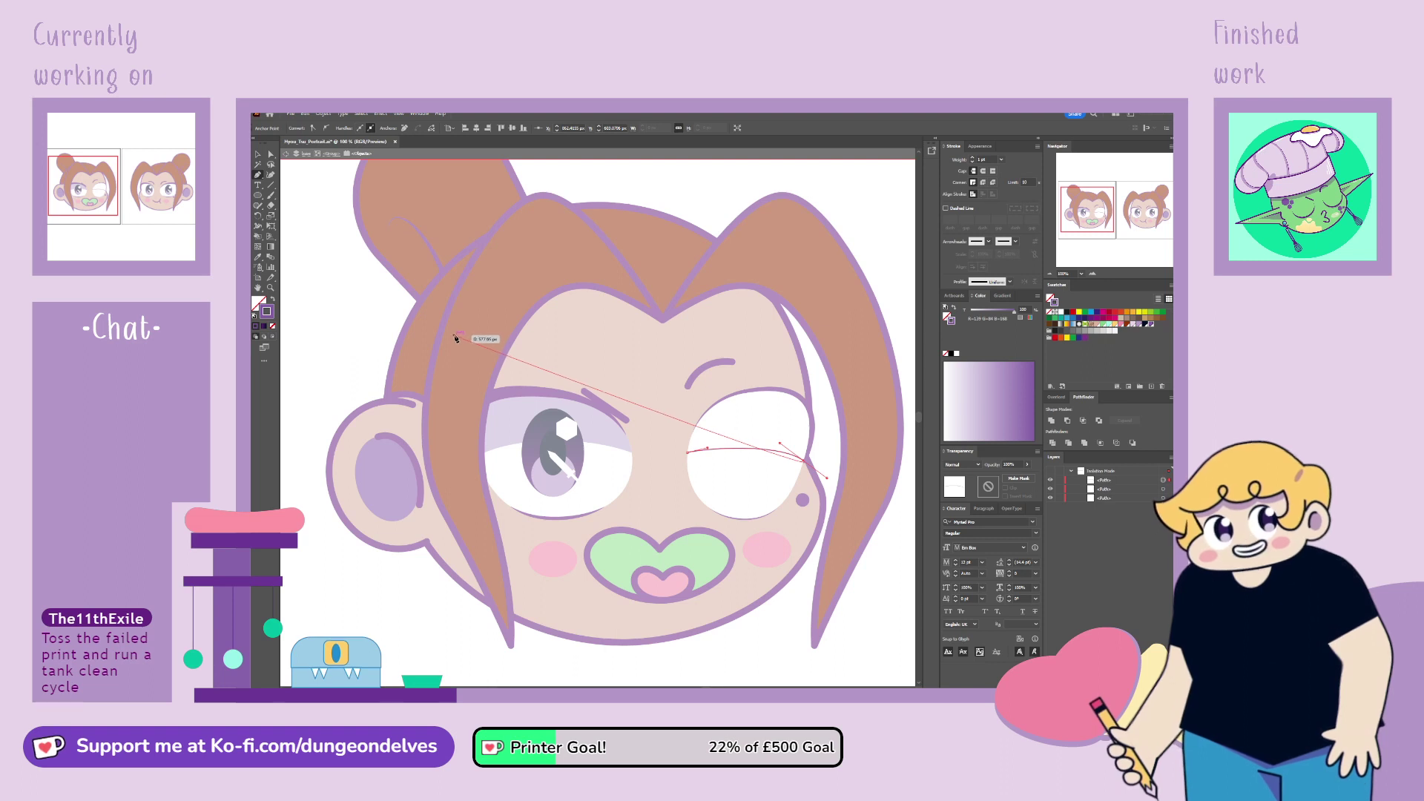
pyautogui.press('a')
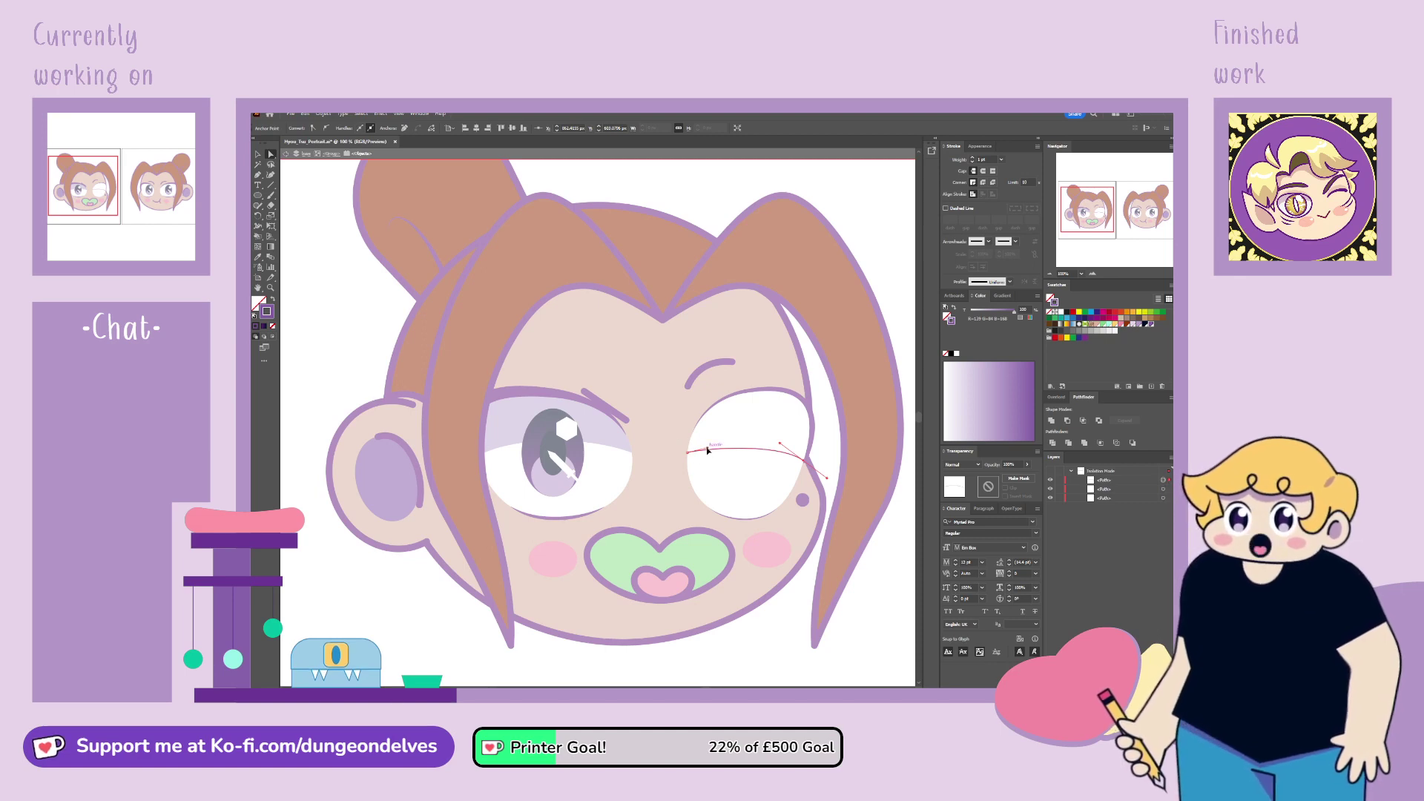
pyautogui.moveTo(707, 449); pyautogui.dragTo(779, 438)
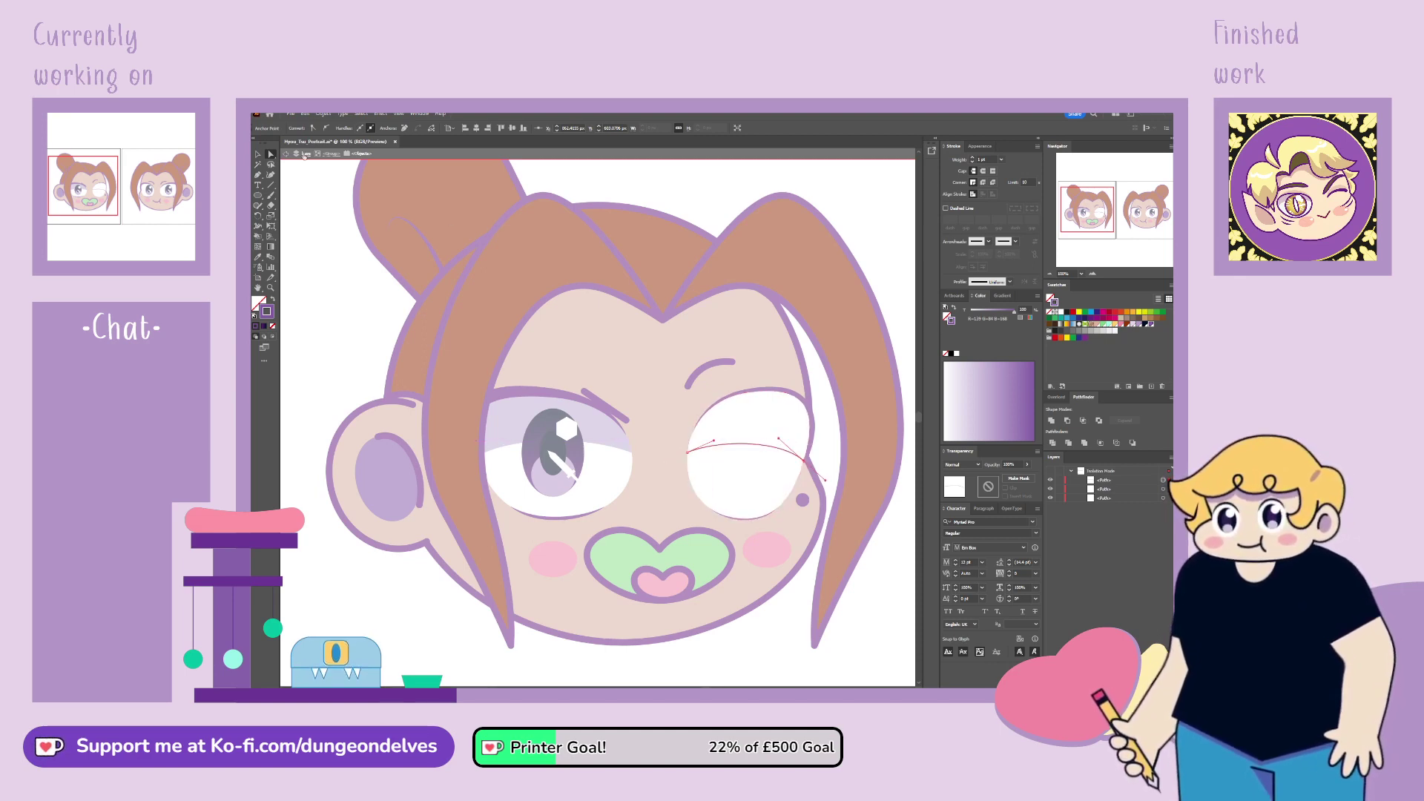
# Step: Combine the eye white's copy and the eyelid curve as a Live Paint group and fill the upper section purple
pyautogui.click(258, 157)
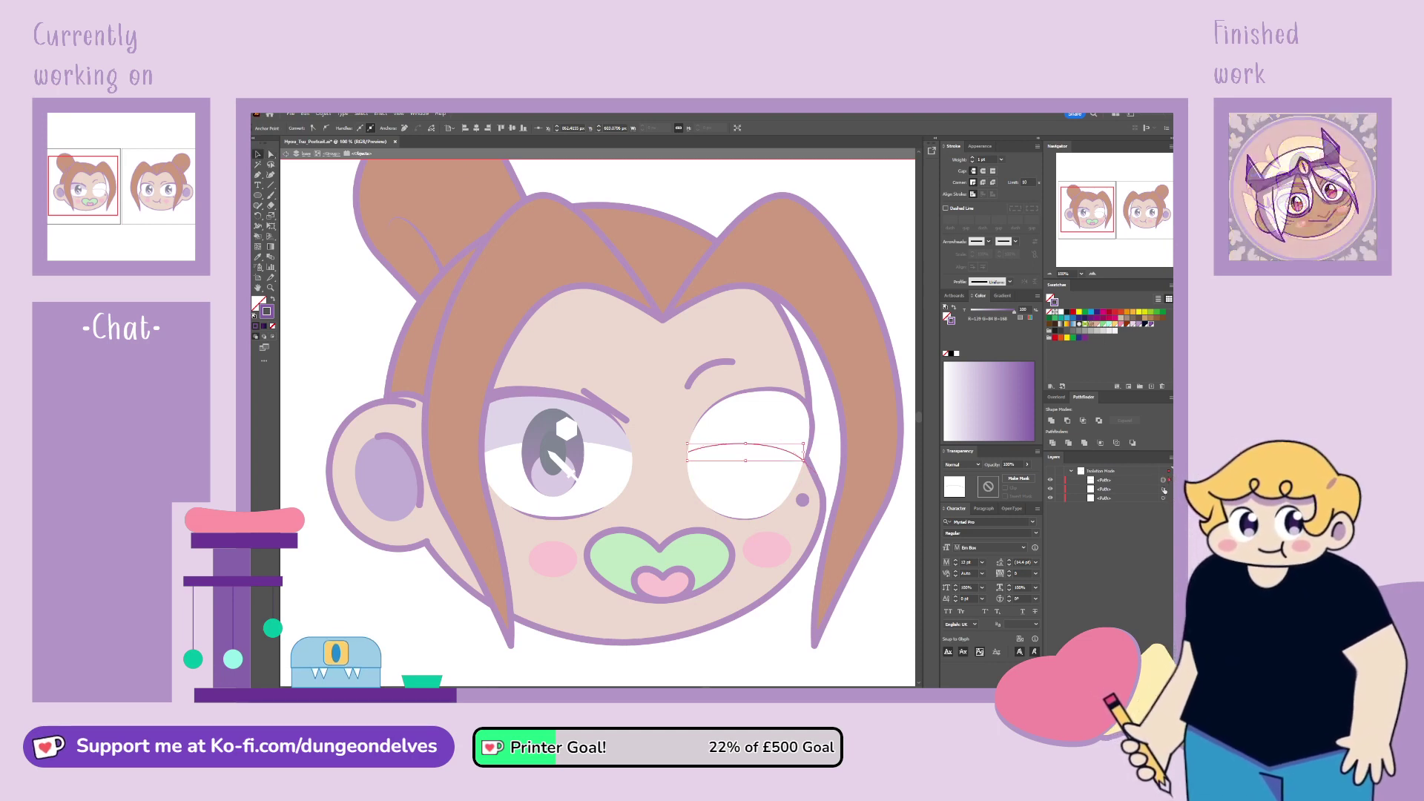
pyautogui.hotkey('ctrl', 'g')
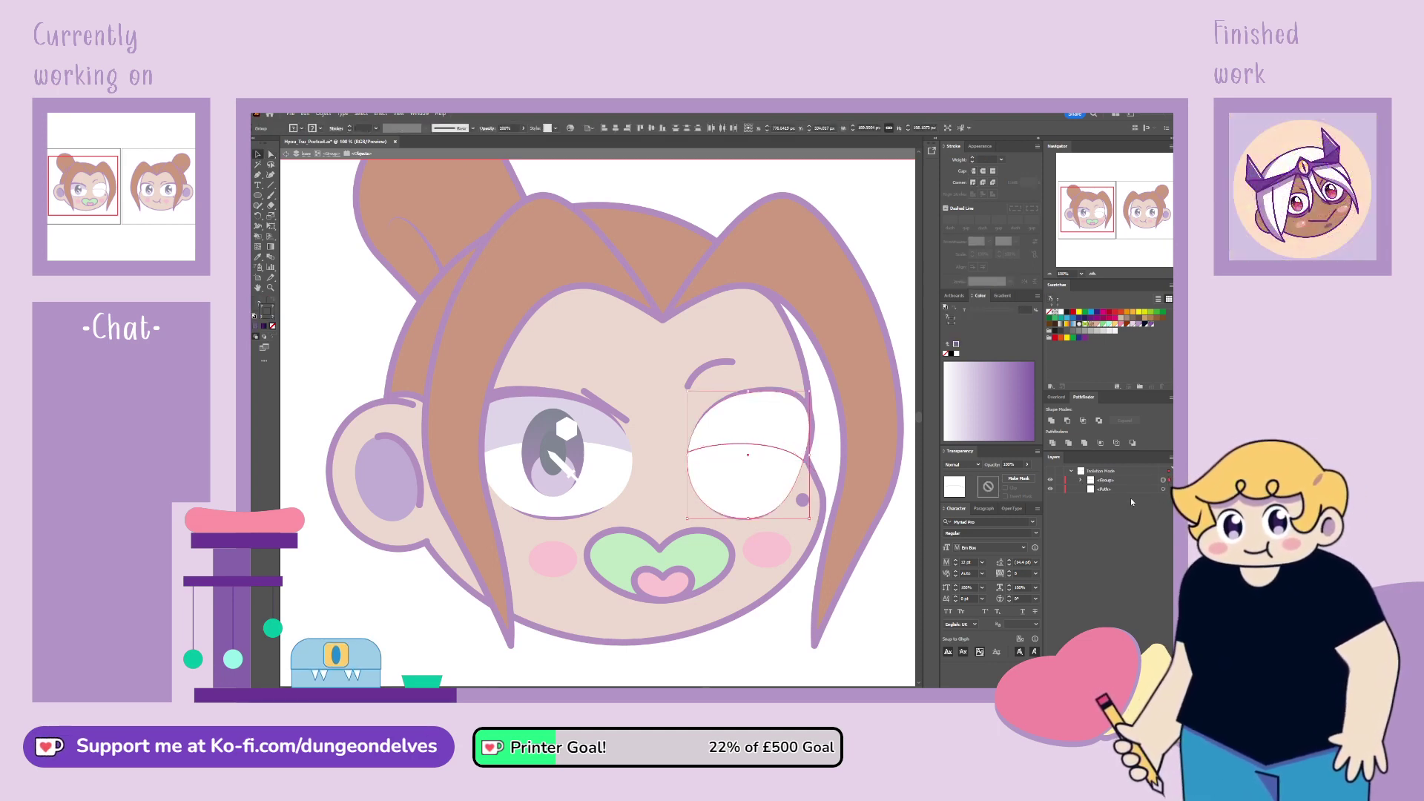
pyautogui.click(271, 236)
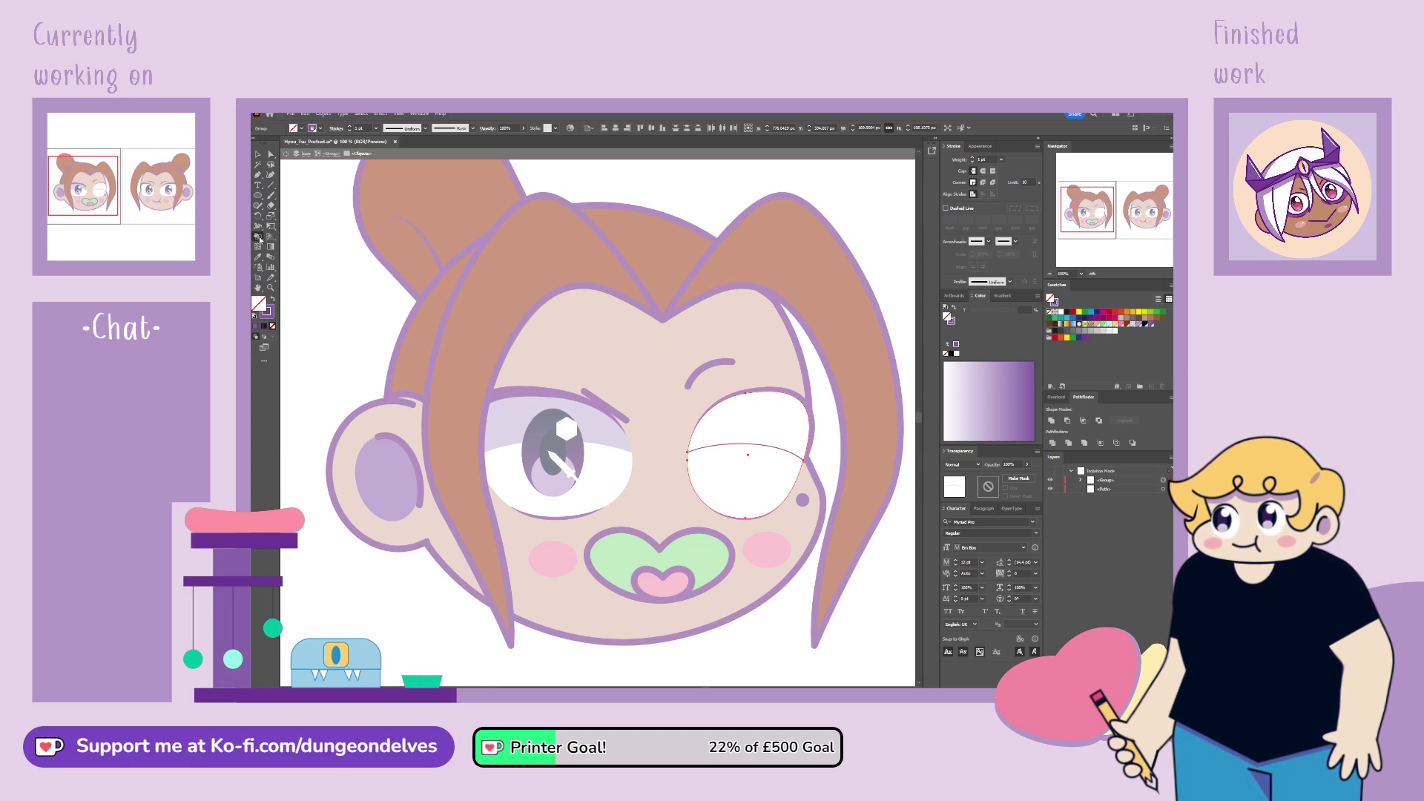
pyautogui.click(743, 426)
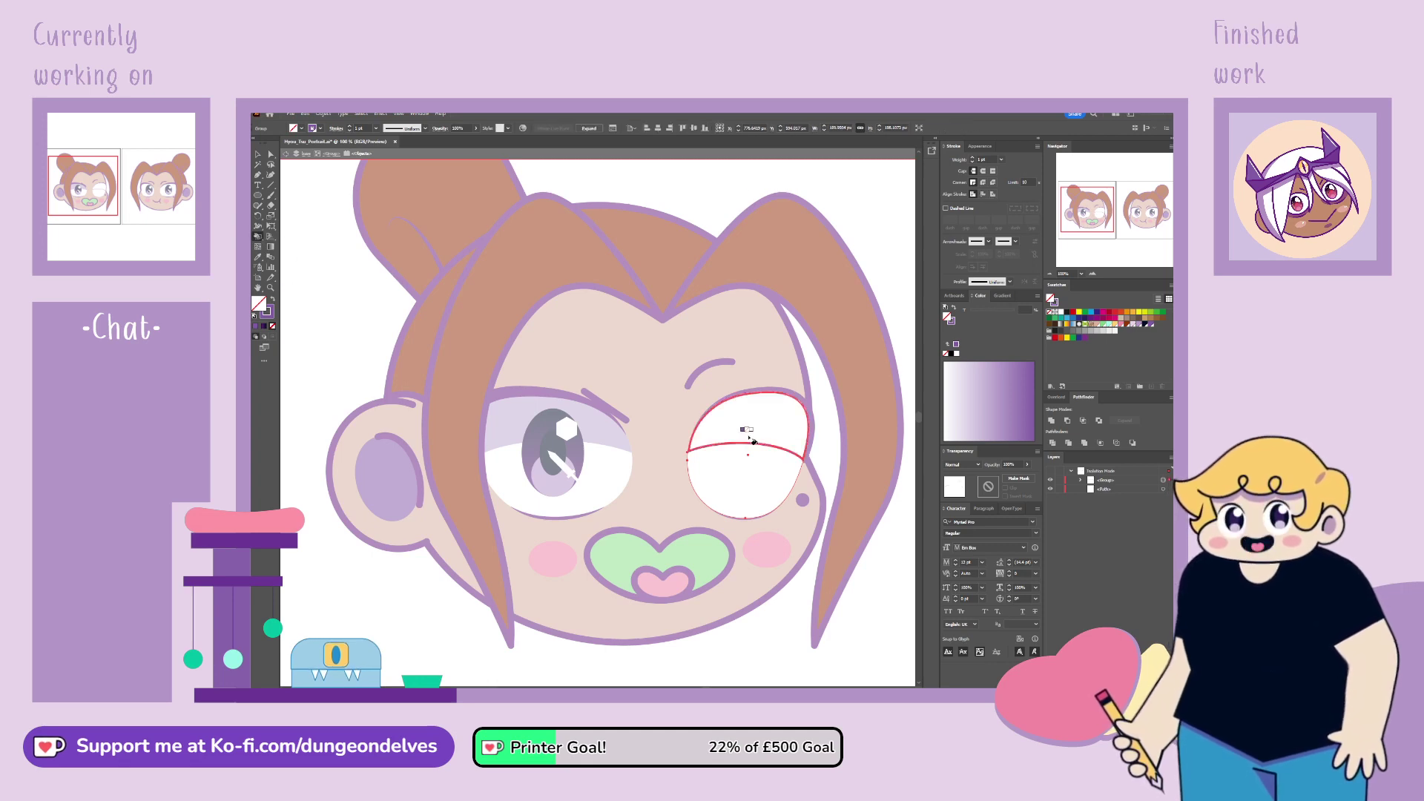
pyautogui.click(270, 296)
pyautogui.click(746, 421)
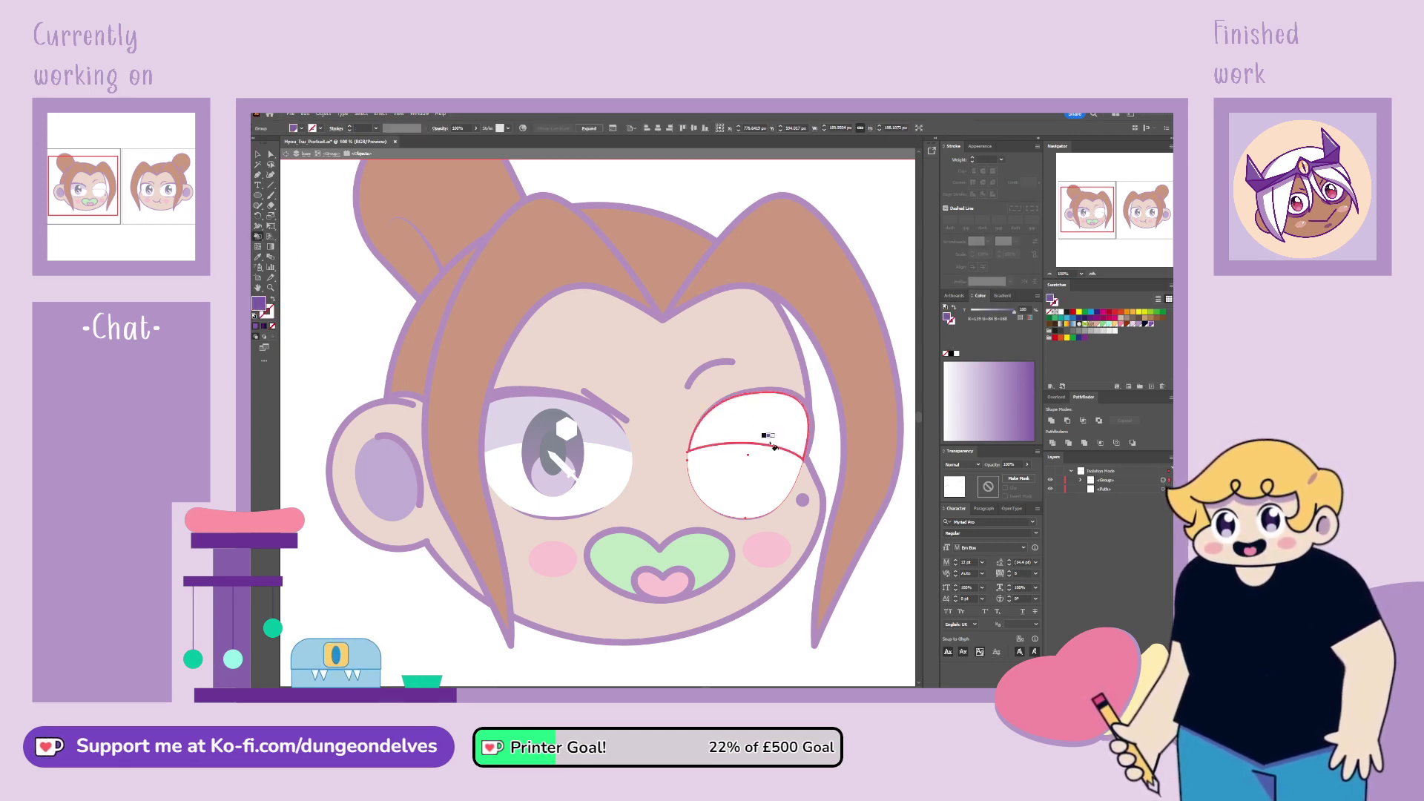
# Step: Recolour the whole Live Paint group purple and clear the fill from its section below the eyelid curve
pyautogui.click(258, 156)
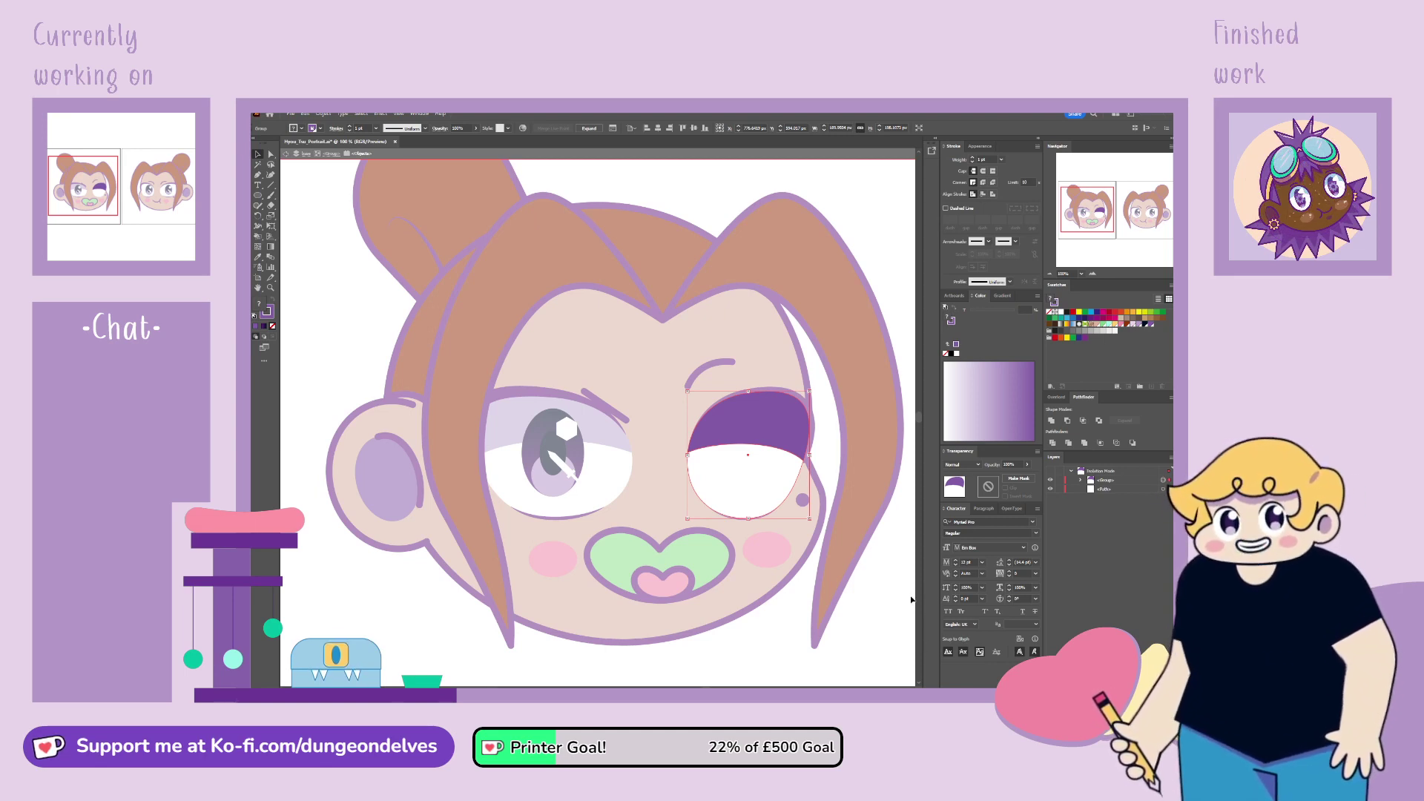
pyautogui.click(1050, 311)
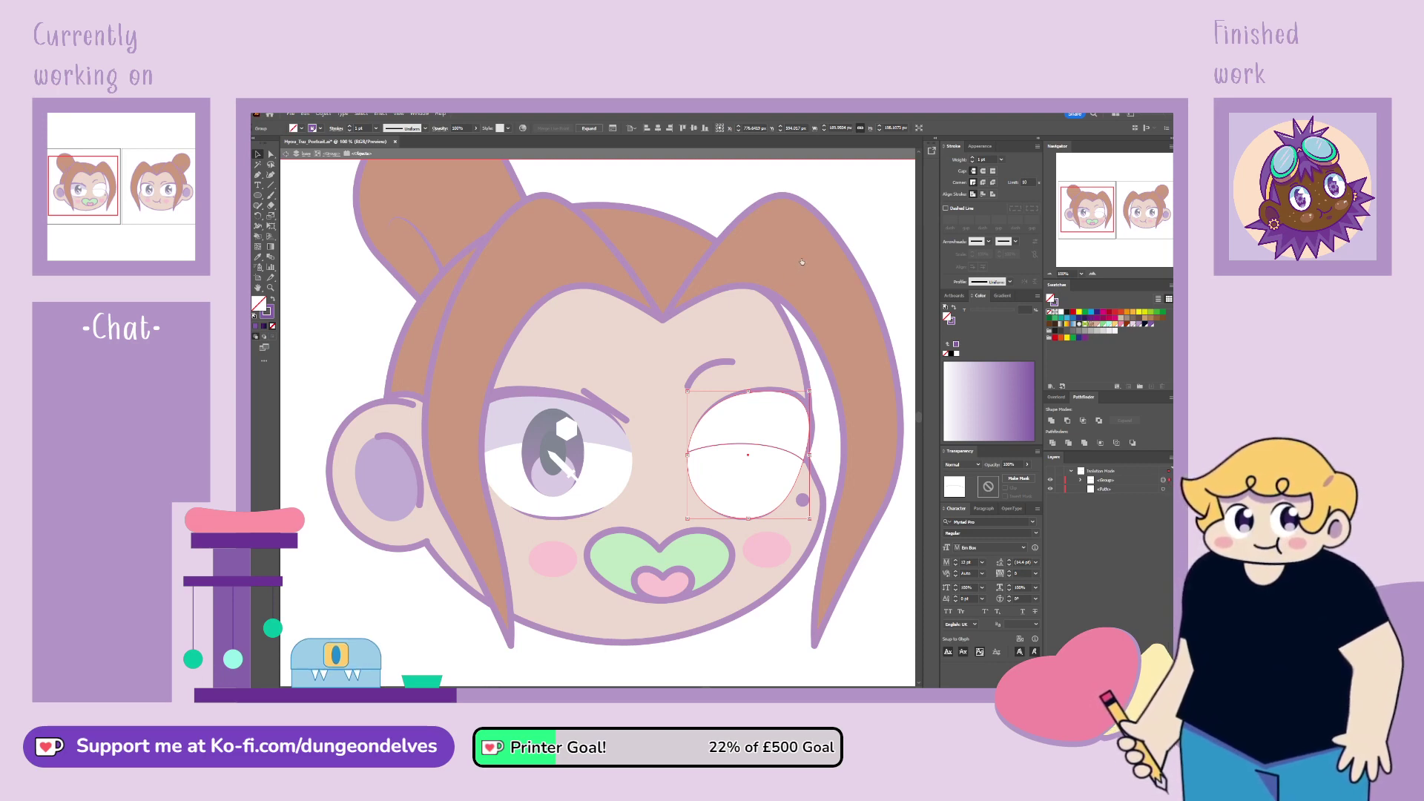
pyautogui.hotkey('ctrl', 'z')
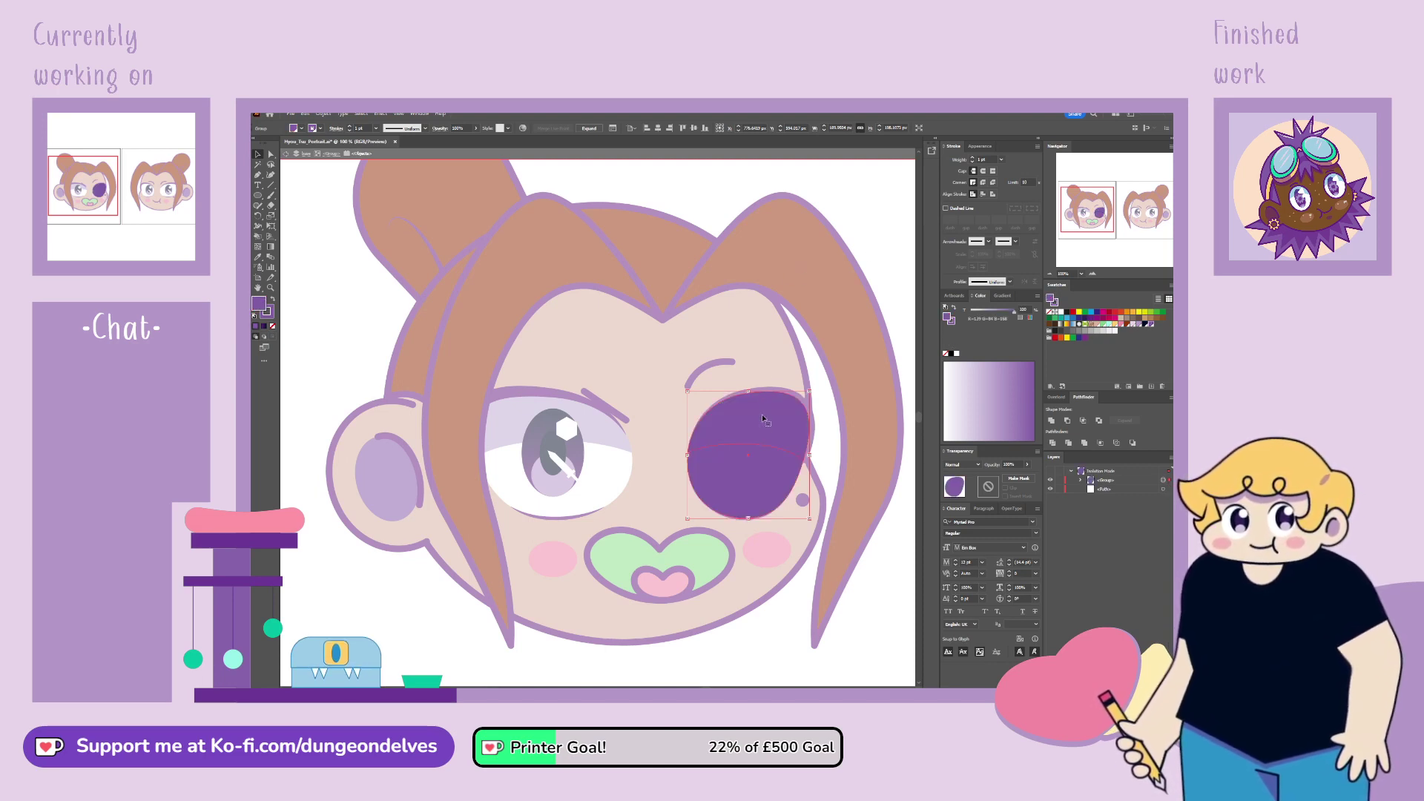
pyautogui.click(258, 237)
pyautogui.click(1050, 312)
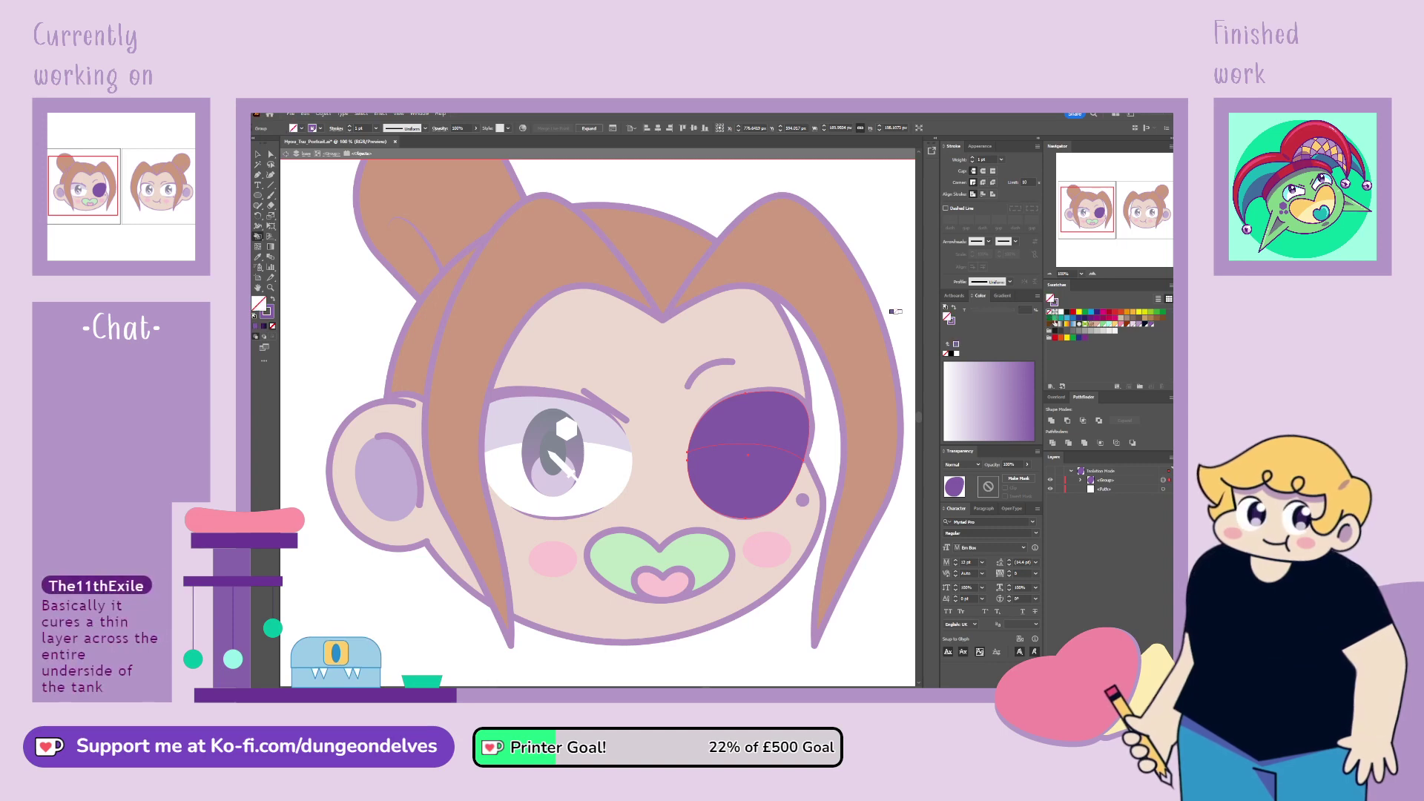
pyautogui.click(740, 477)
# Step: Remove the stroke from the second eyelid's Live Paint group, set its opacity to 50%, and exit isolation
pyautogui.click(257, 154)
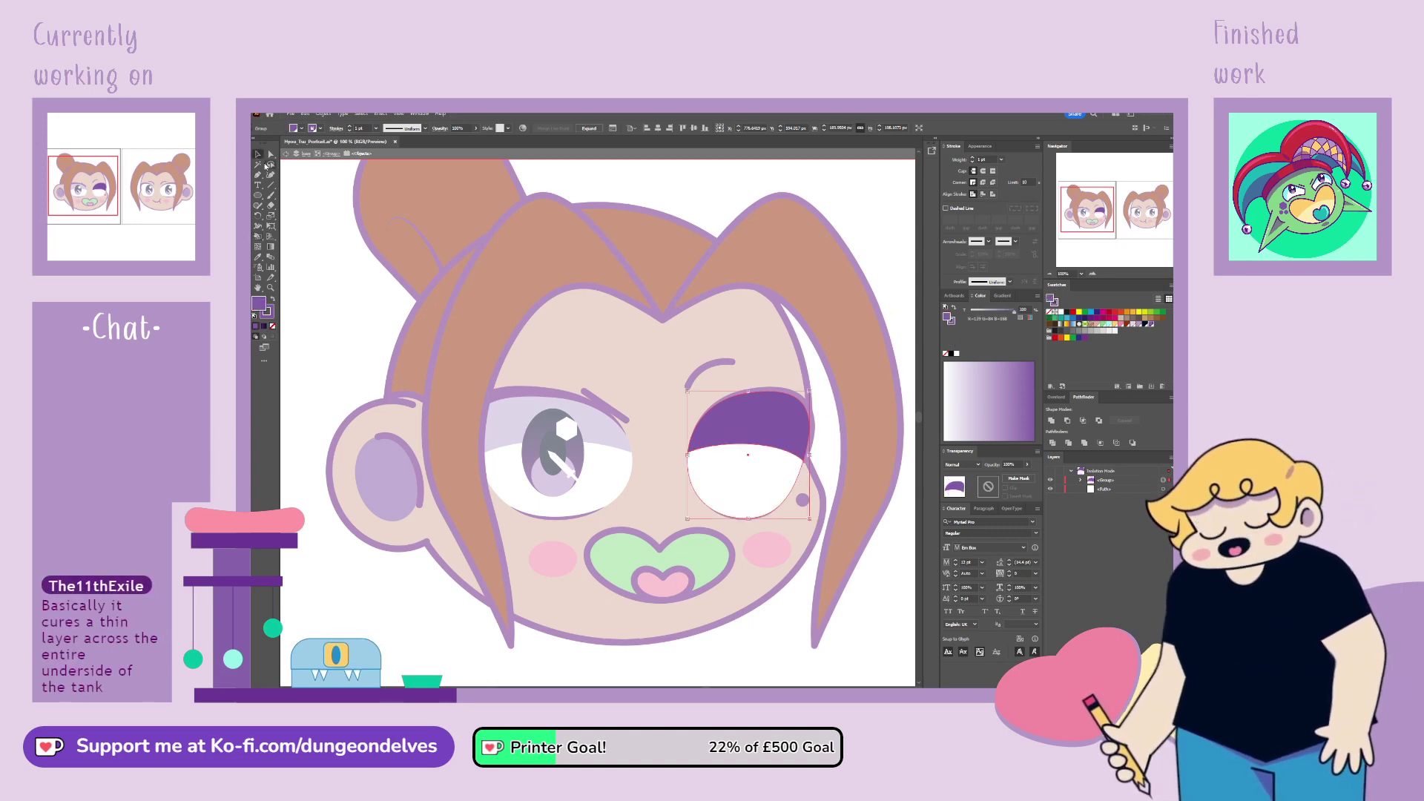
pyautogui.click(272, 326)
pyautogui.moveTo(1017, 463); pyautogui.dragTo(866, 499)
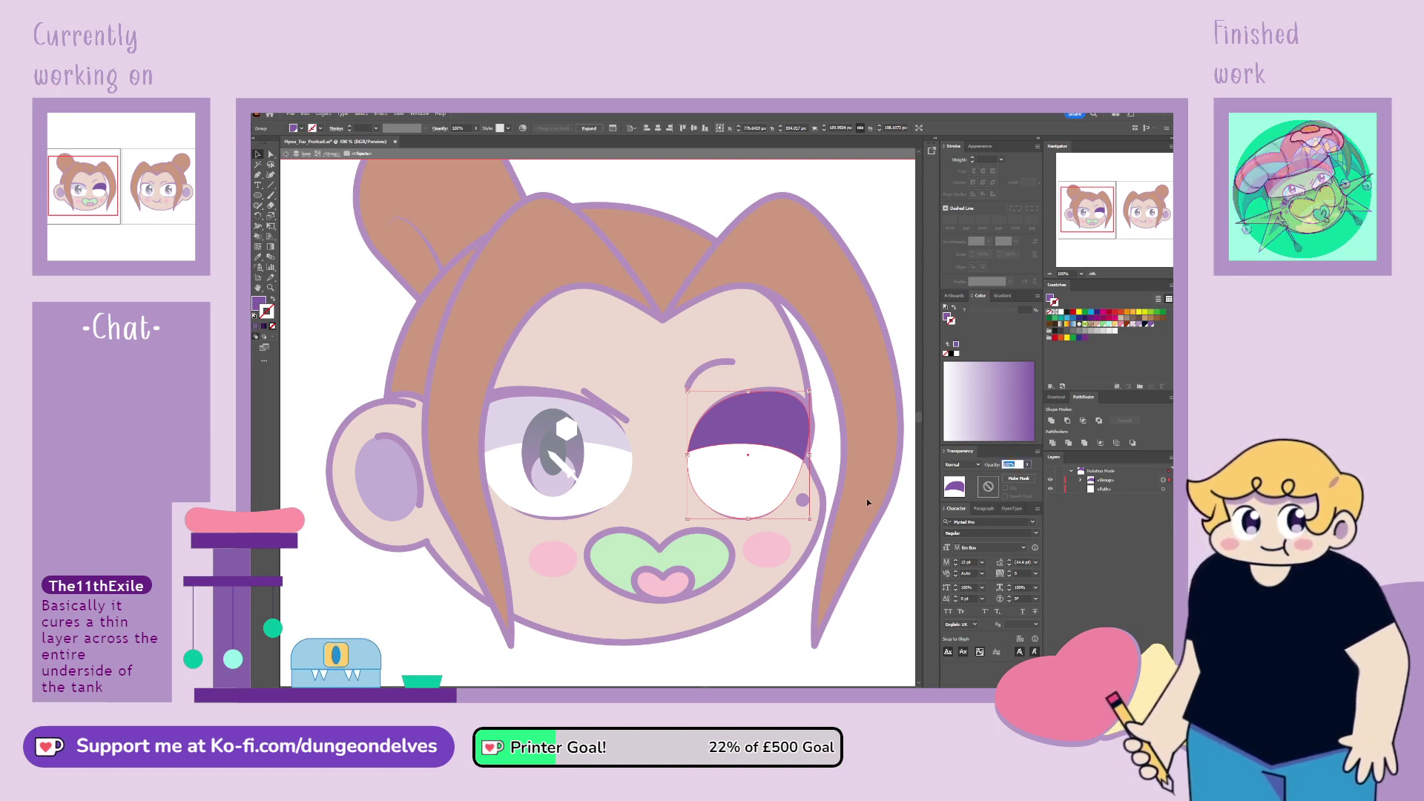
pyautogui.write('50')
pyautogui.press('Return')
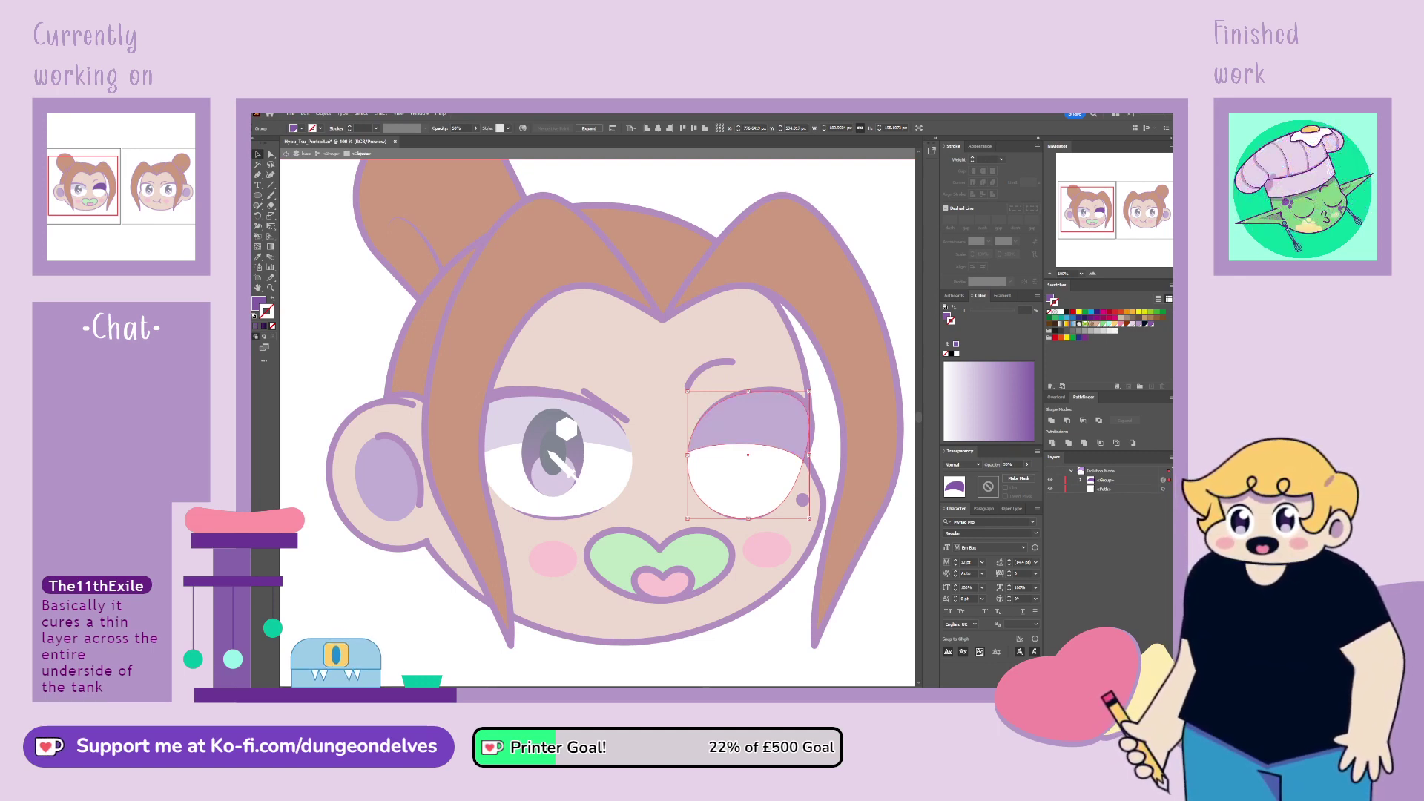
pyautogui.click(751, 625)
pyautogui.doubleClick(412, 645)
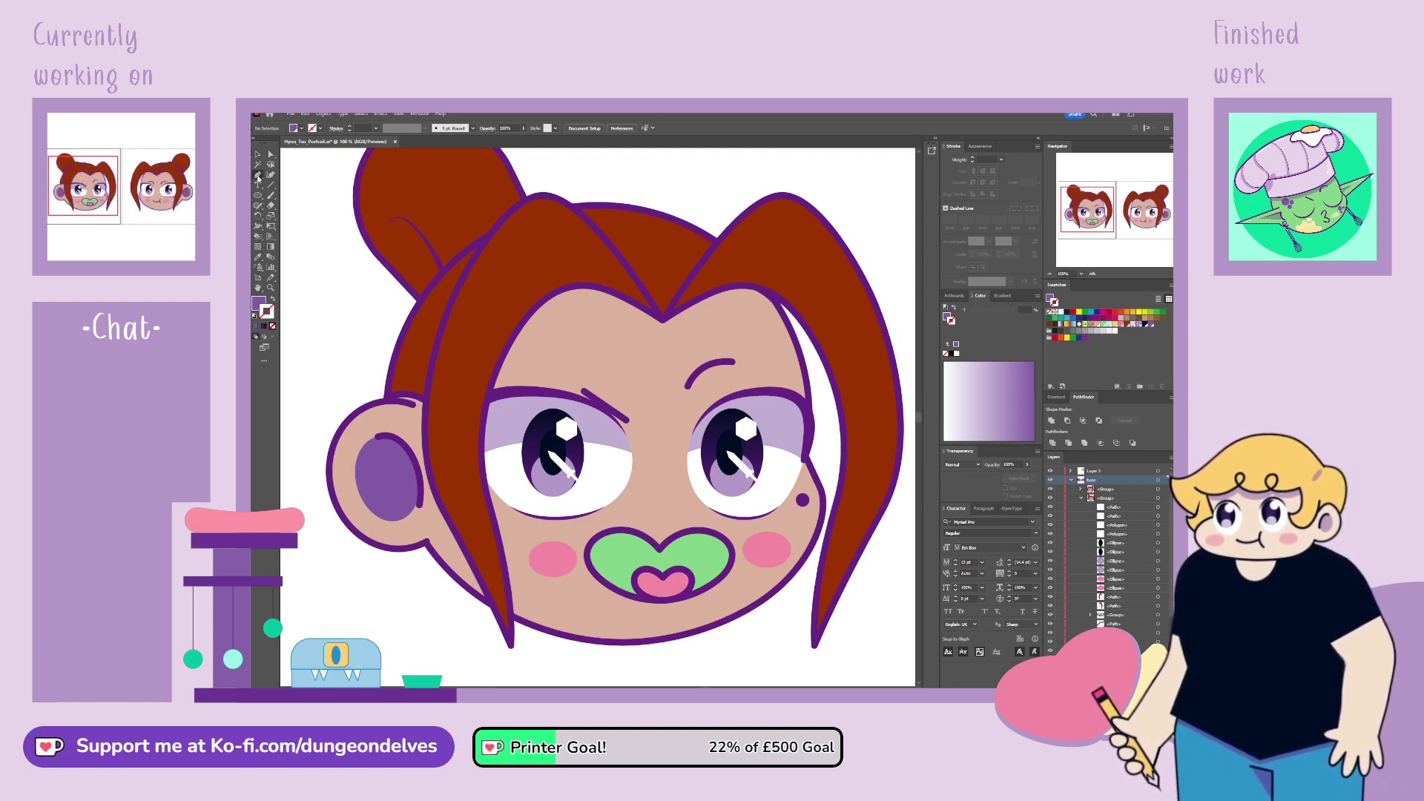
# Step: Draw a curved purple shadow shape on the forehead beneath the larger hair lock, from the centre parting to the brow
pyautogui.click(663, 321)
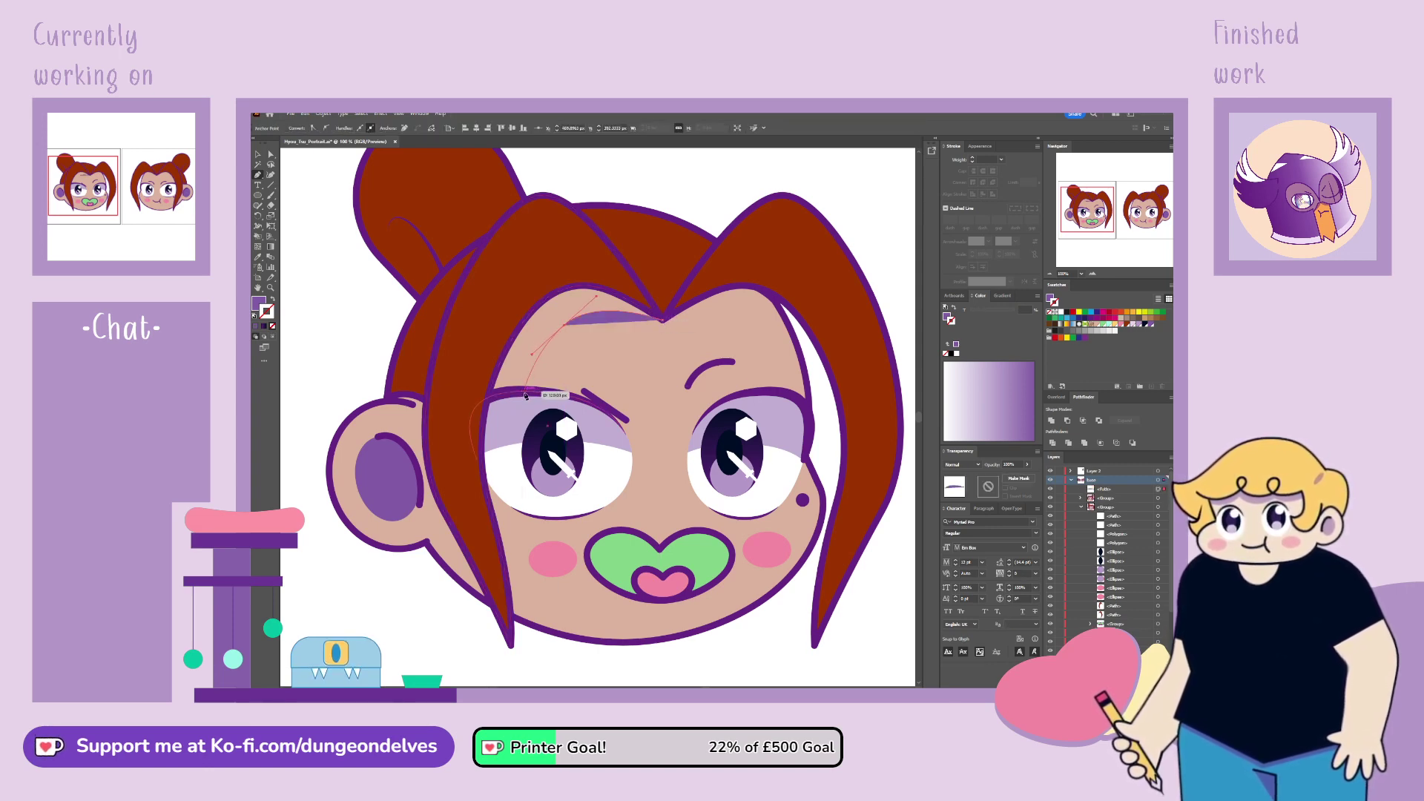
pyautogui.moveTo(527, 389); pyautogui.dragTo(489, 398)
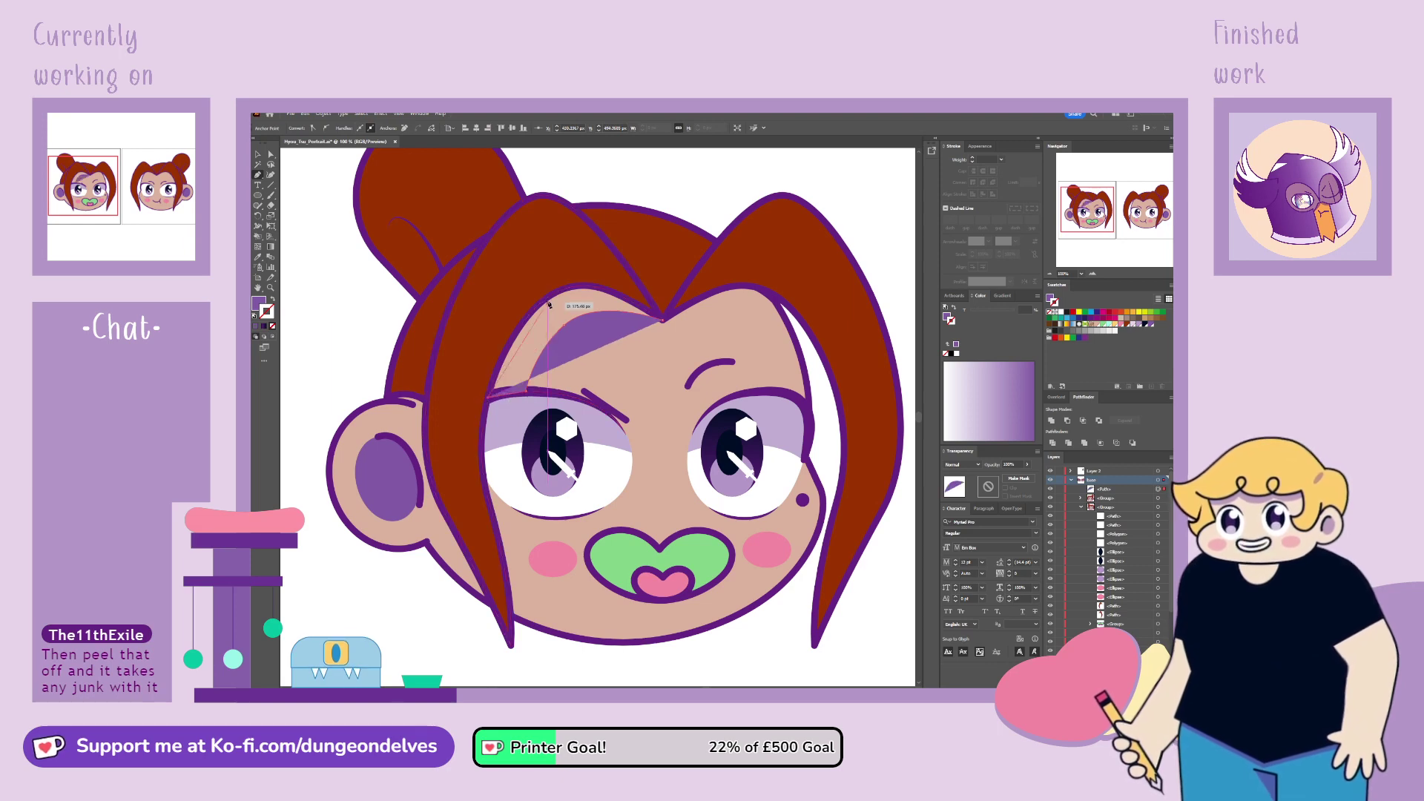
pyautogui.moveTo(572, 287); pyautogui.dragTo(632, 275)
pyautogui.click(663, 320)
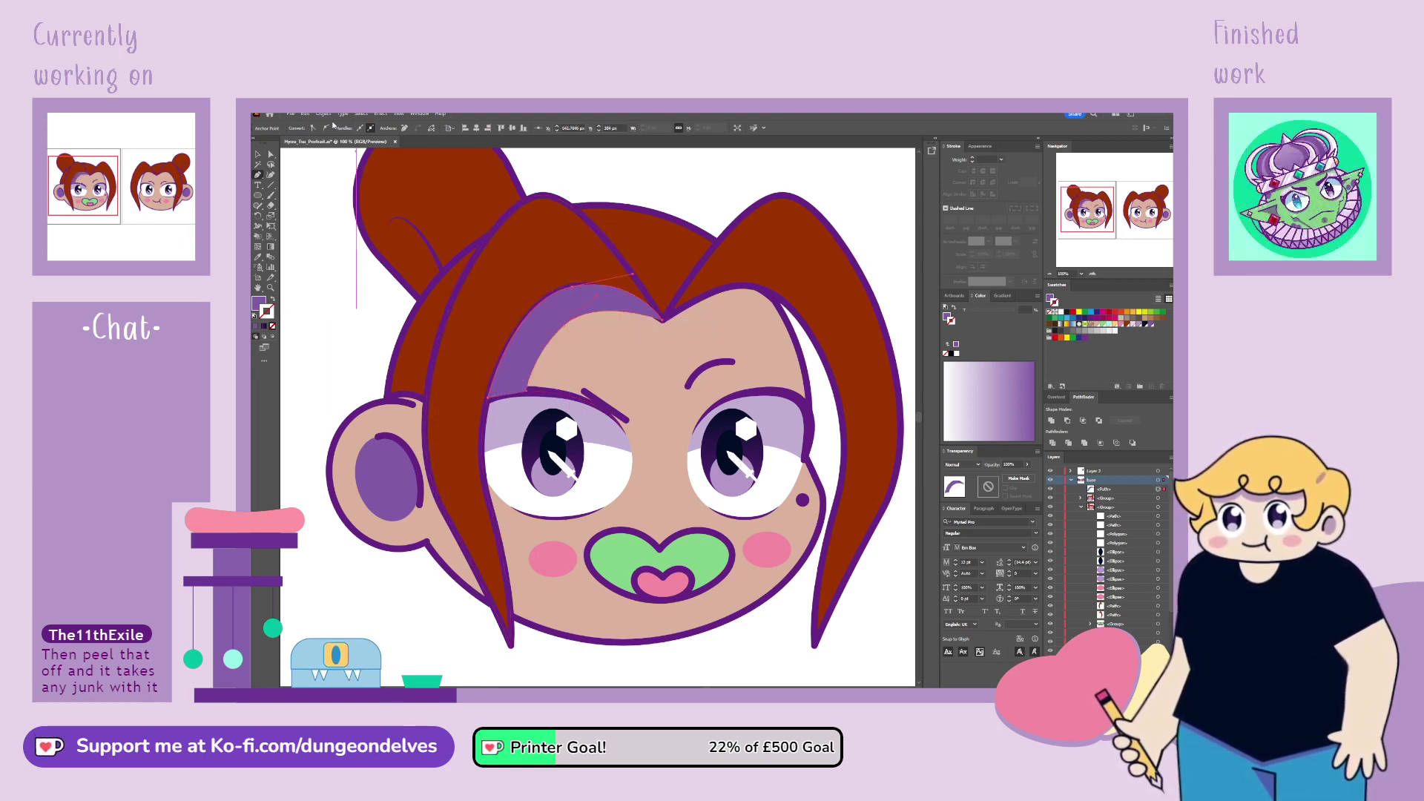
pyautogui.press('a')
pyautogui.moveTo(632, 274); pyautogui.dragTo(608, 280)
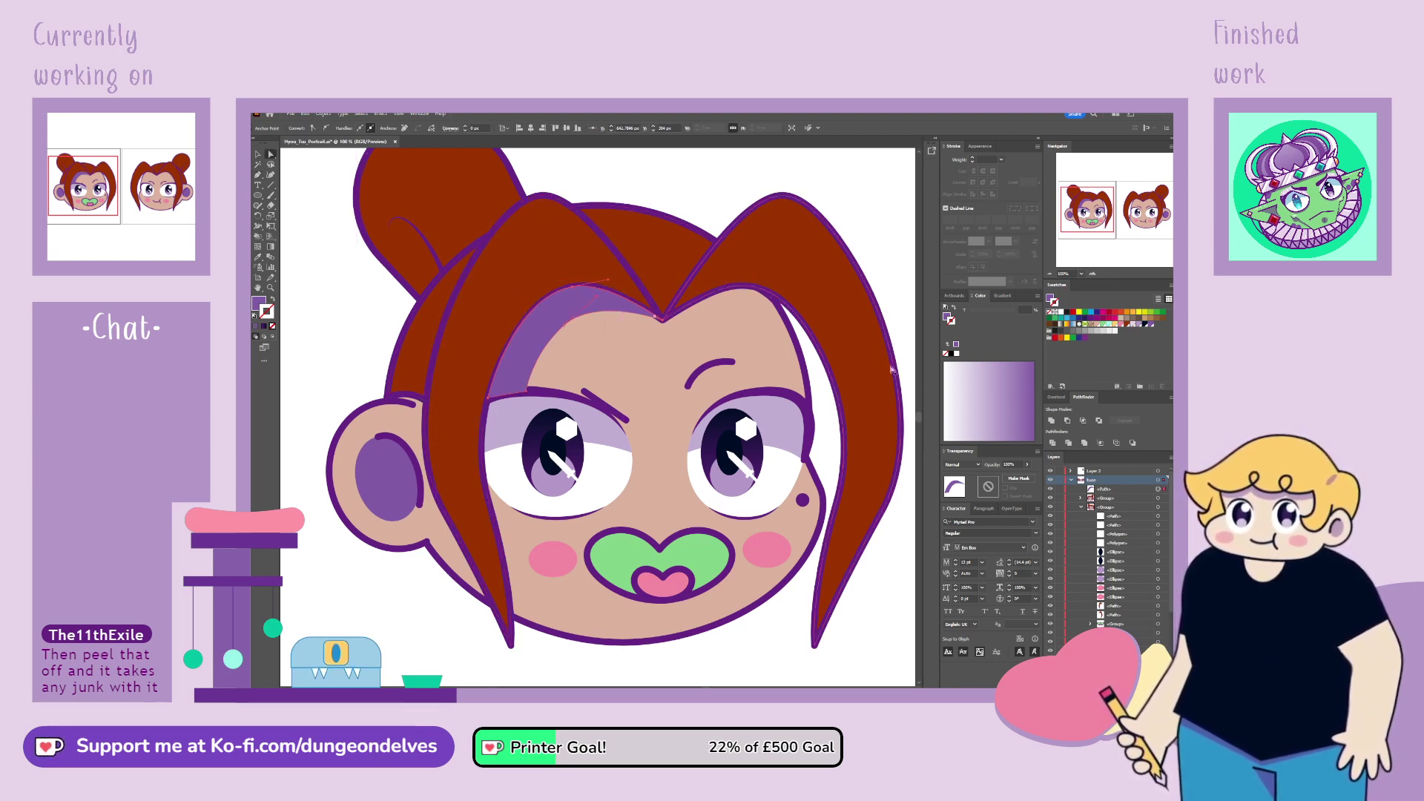
# Step: Move the forehead shadow shape into the green-mouthed portrait's group and isolate that group
pyautogui.moveTo(1112, 489); pyautogui.dragTo(1112, 507)
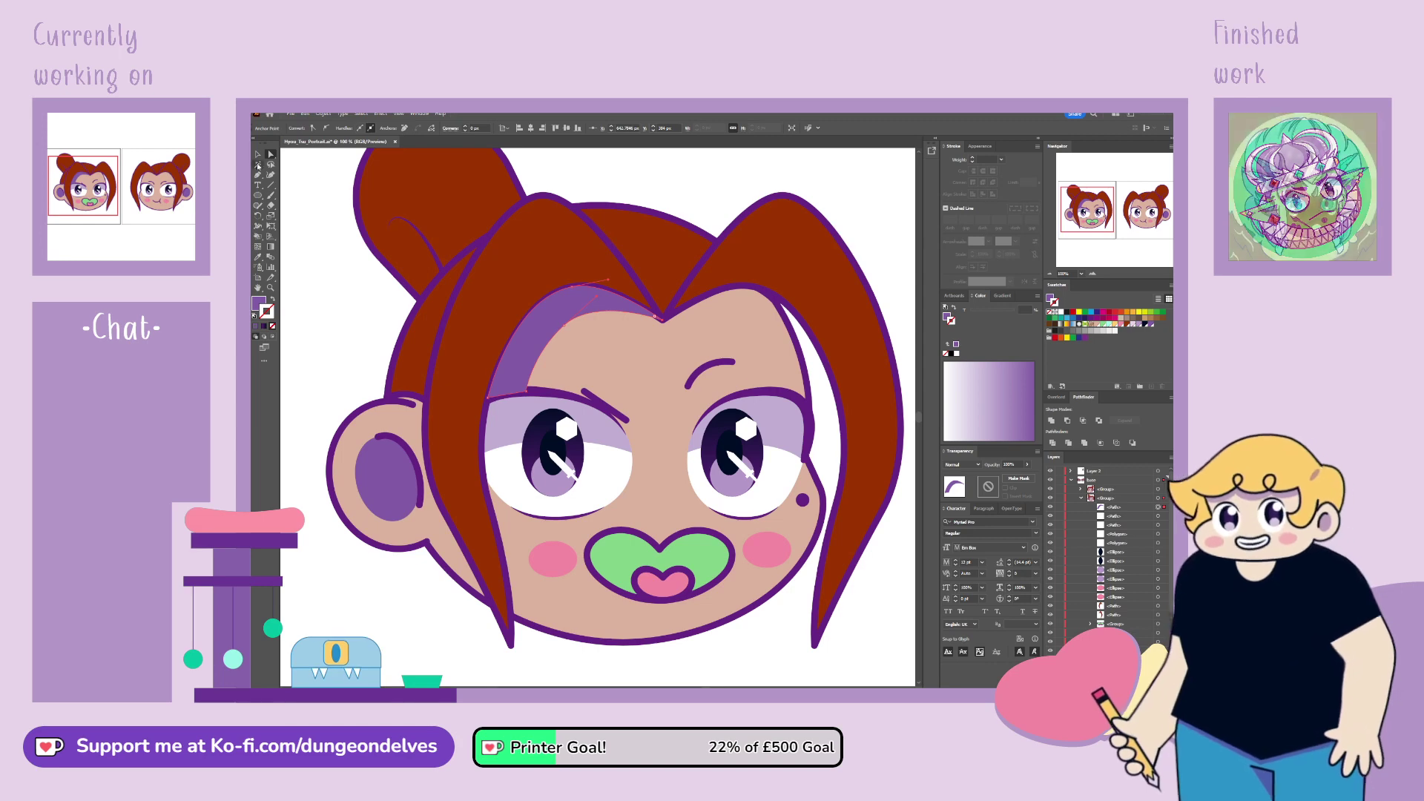
pyautogui.press('v')
pyautogui.click(629, 279)
pyautogui.doubleClick(629, 279)
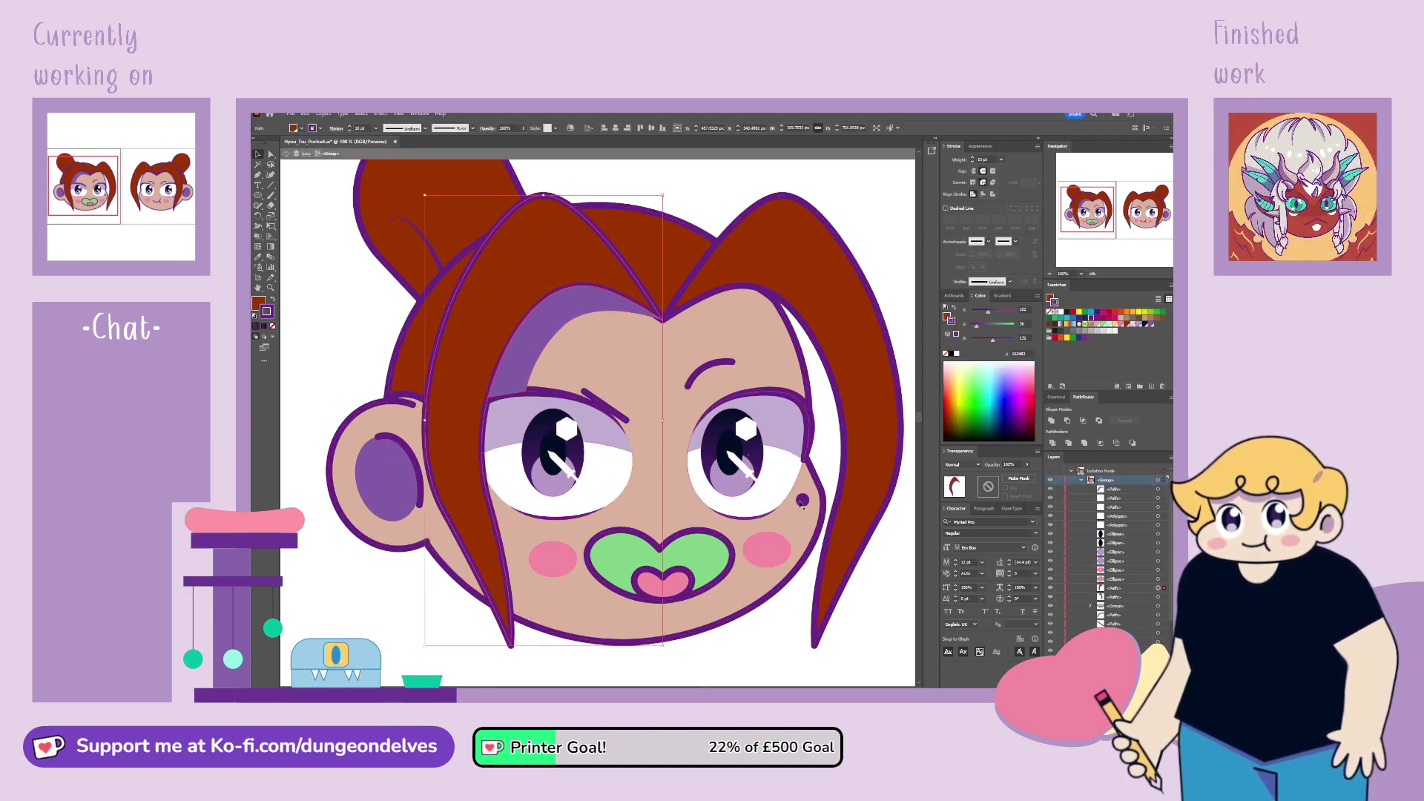
# Step: Restack the purple forehead shadow lower in the isolated group, beneath the hair lock and the eye artwork
pyautogui.moveTo(1110, 491); pyautogui.dragTo(1116, 647)
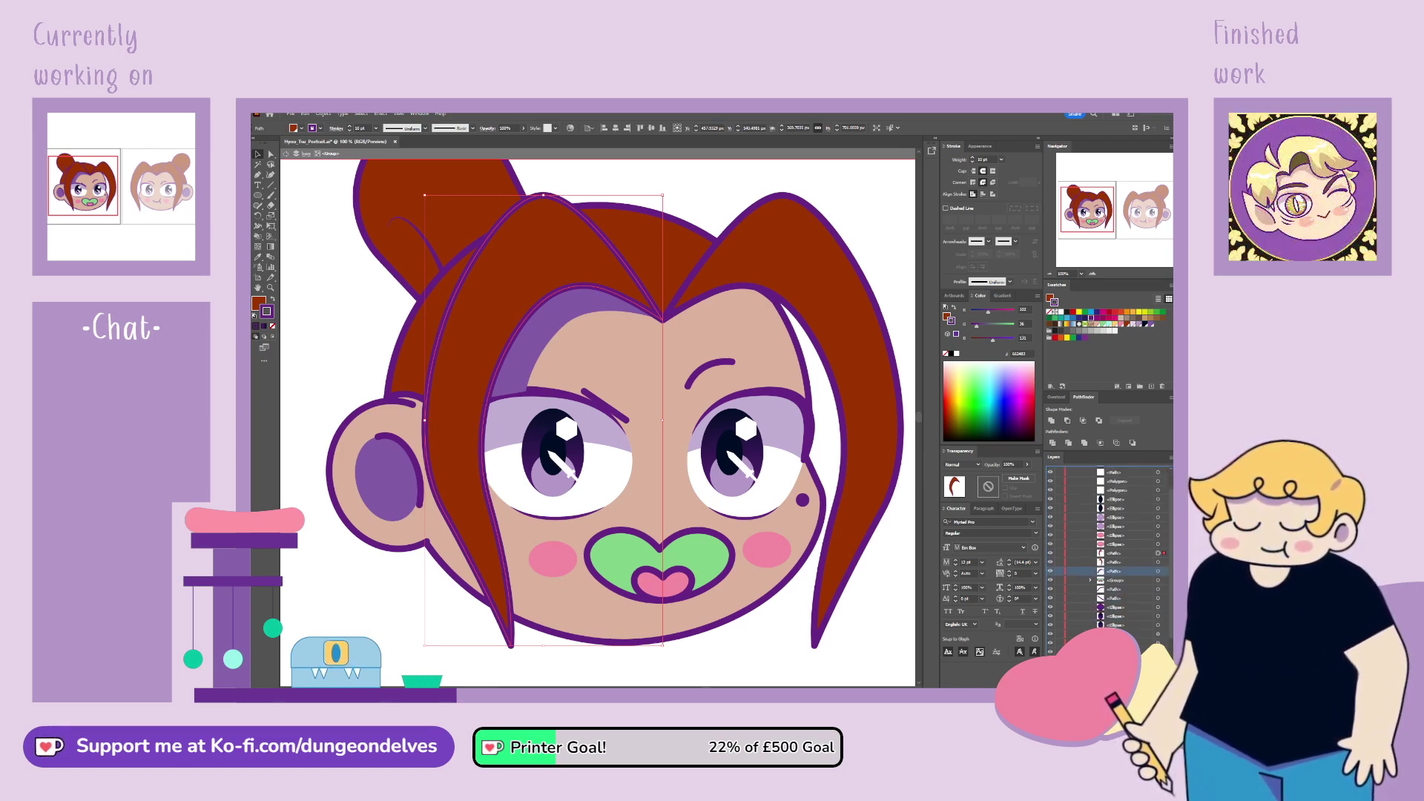
pyautogui.scroll(-3, 1147, 631)
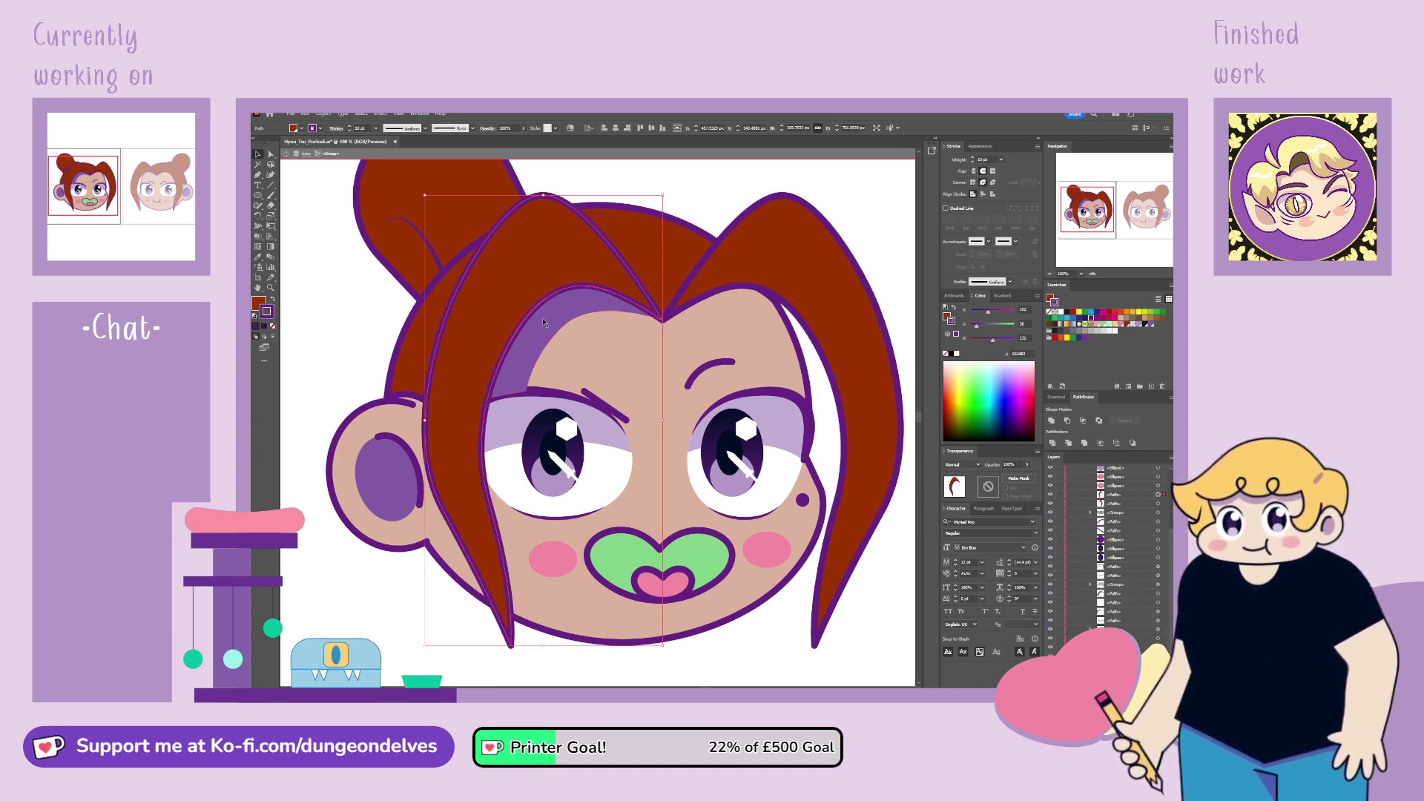
pyautogui.click(1120, 595)
pyautogui.click(1120, 594)
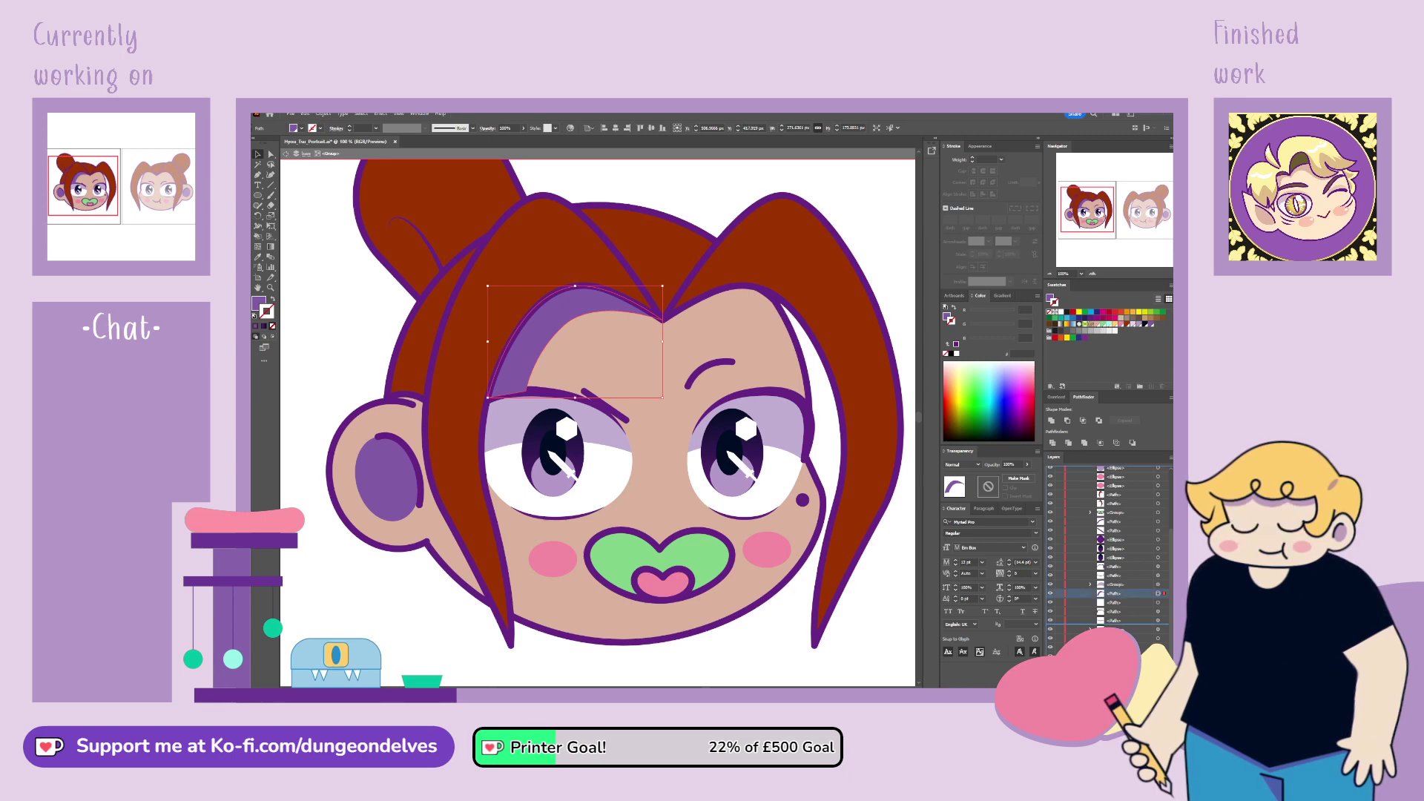
pyautogui.click(616, 664)
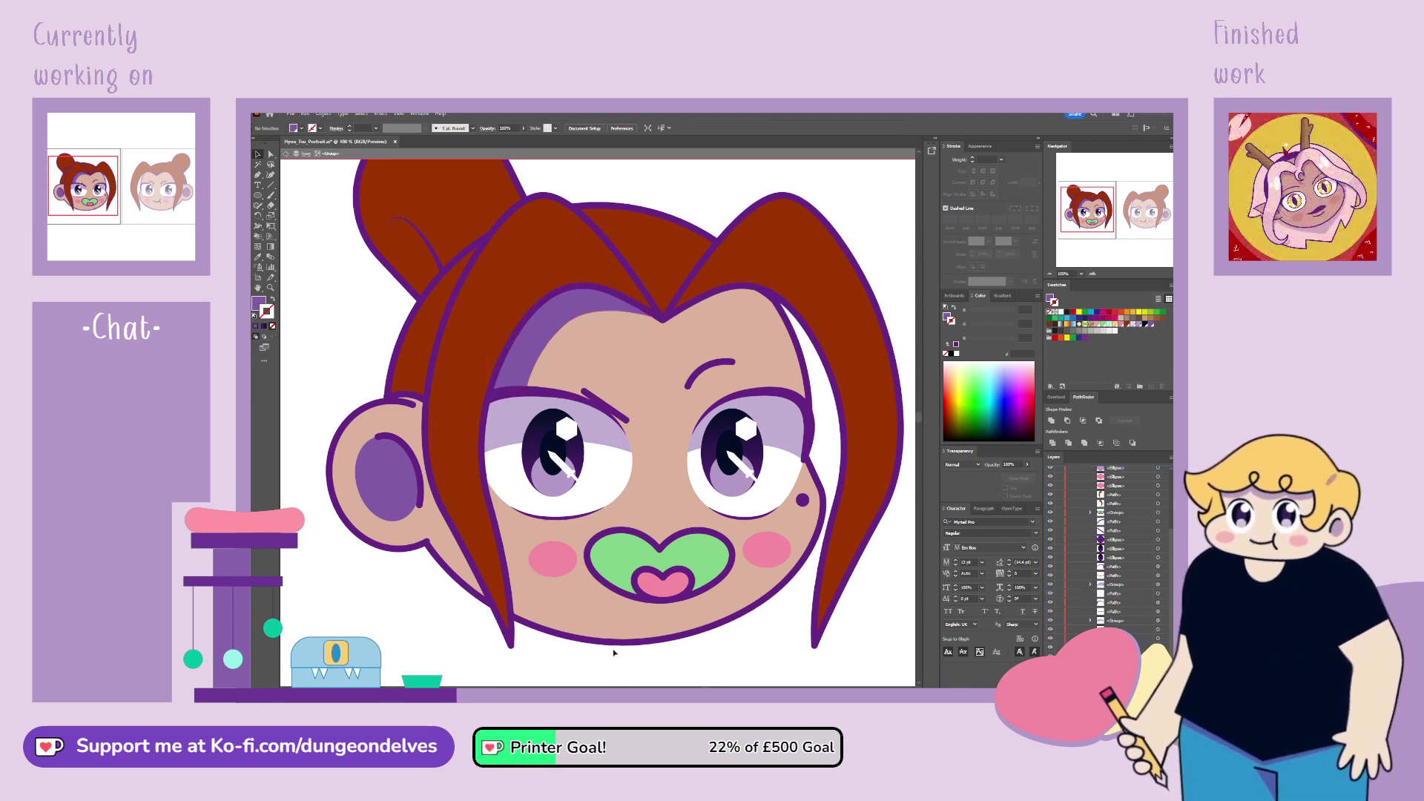
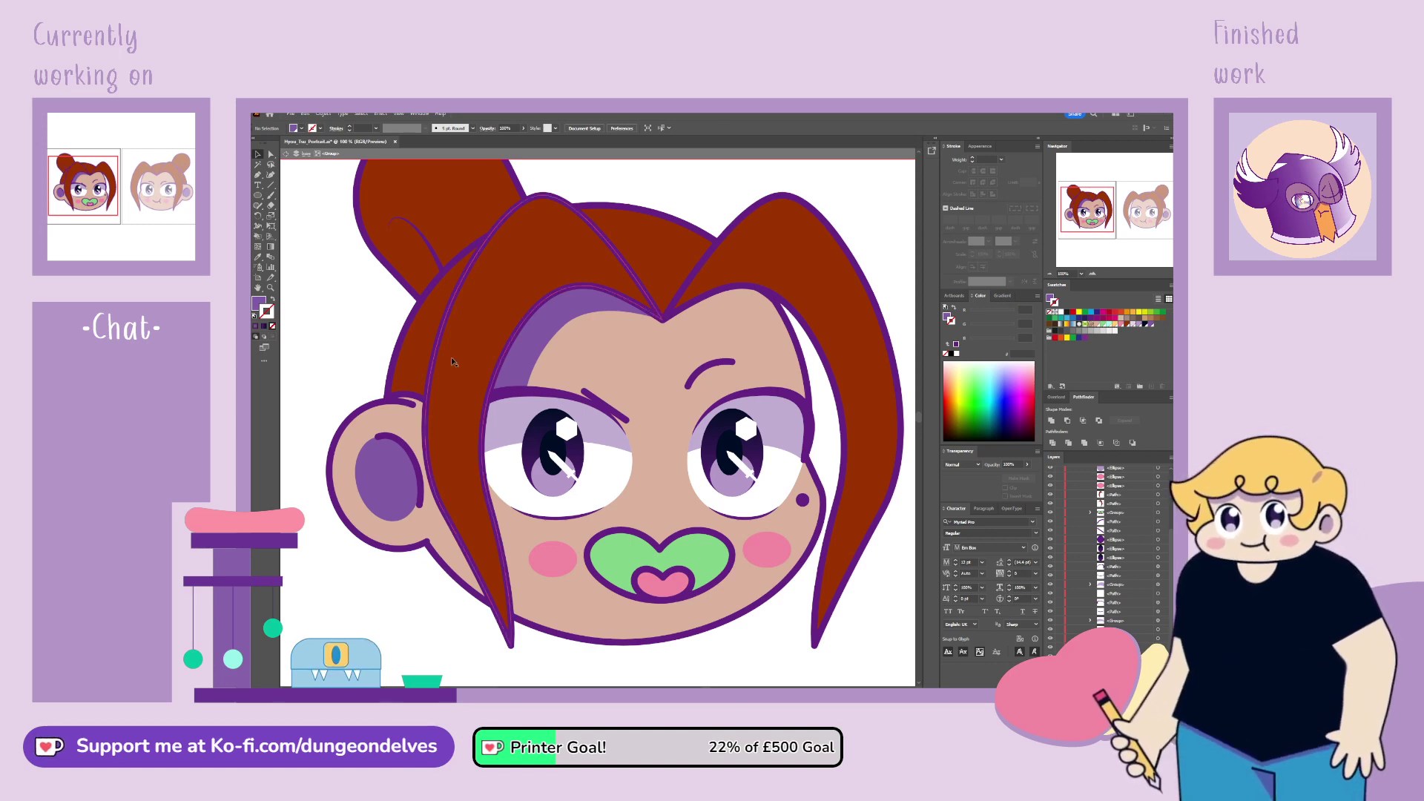
# Step: Draw a narrow purple shadow shape on the cheek along the inner edge of the larger hair lock, from the eye to the jaw
pyautogui.press('p')
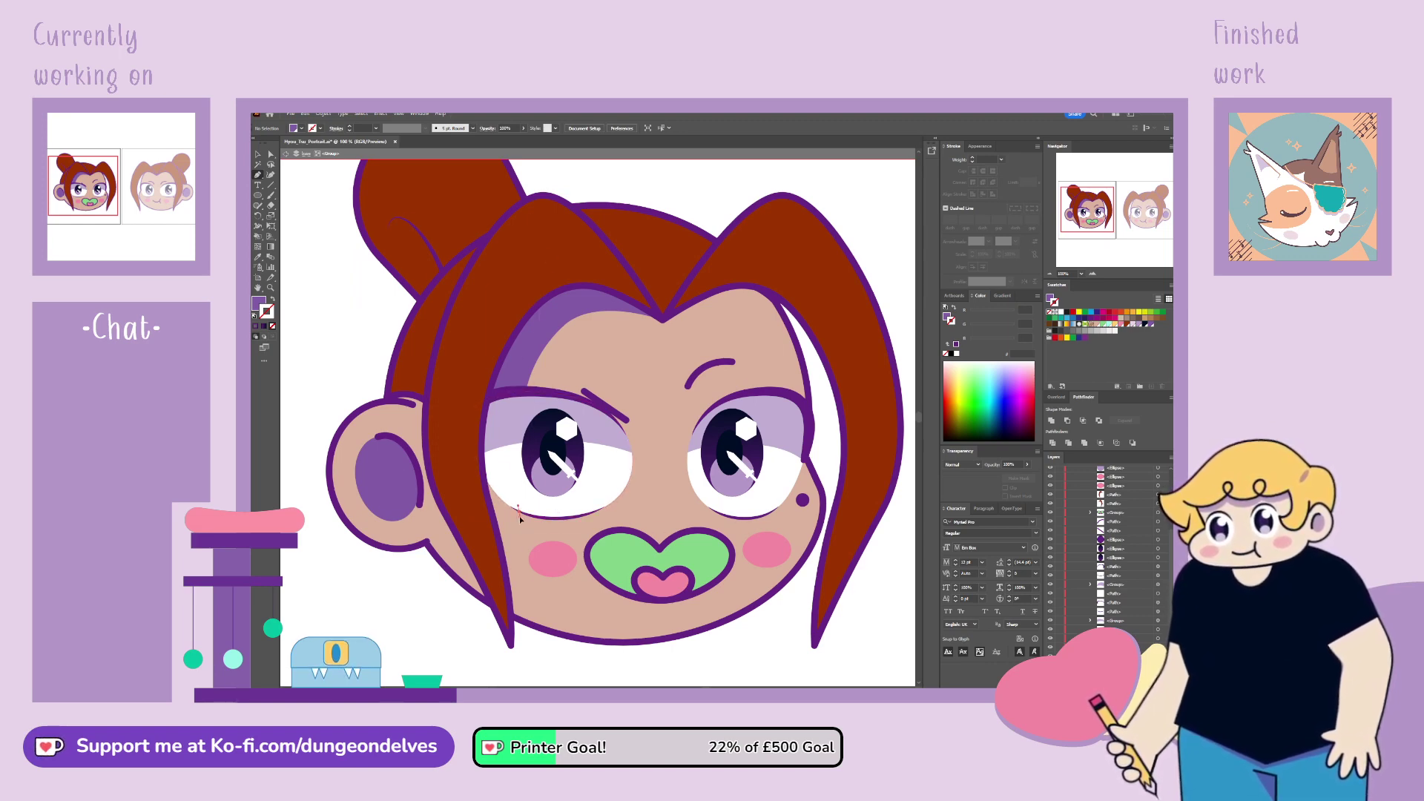
pyautogui.click(528, 547)
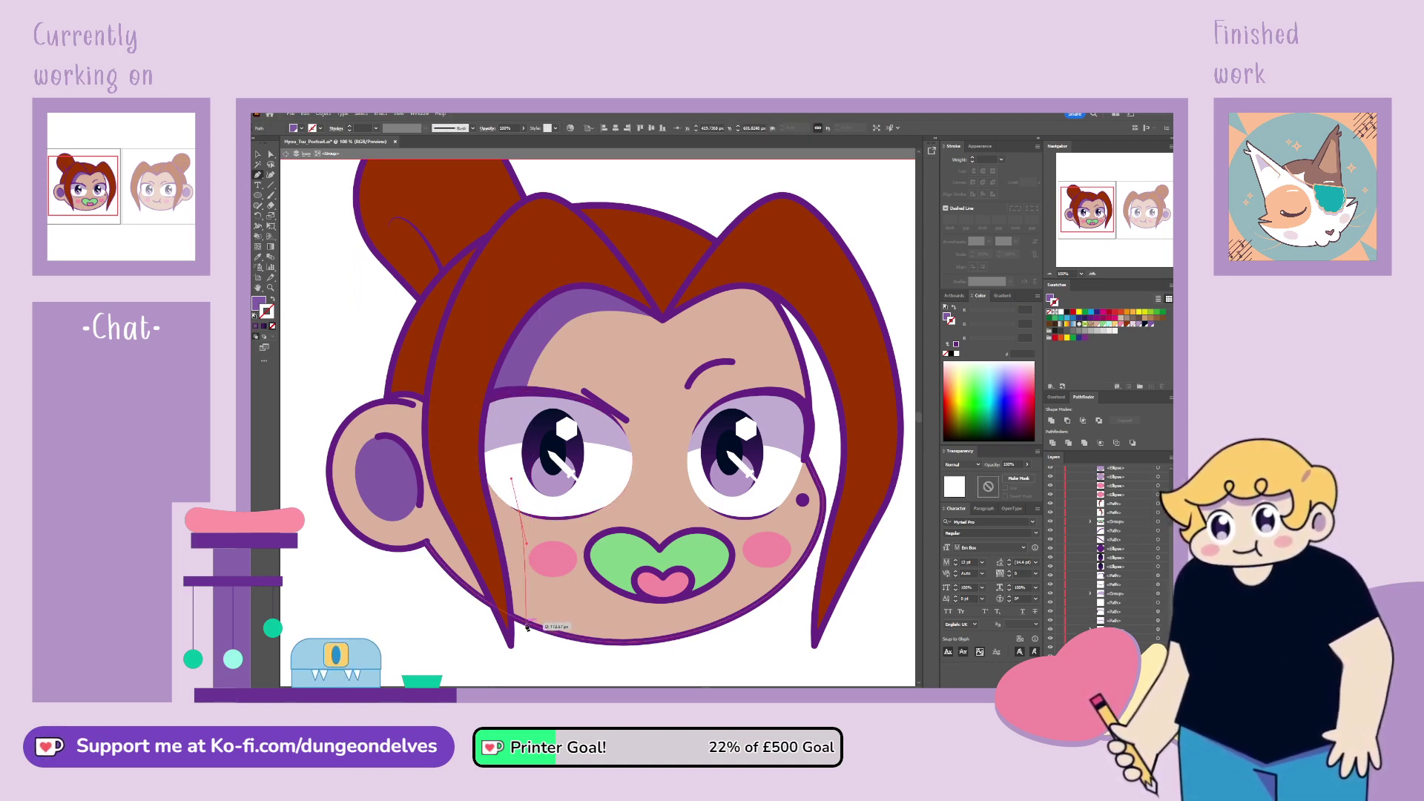
pyautogui.moveTo(518, 648); pyautogui.dragTo(518, 648)
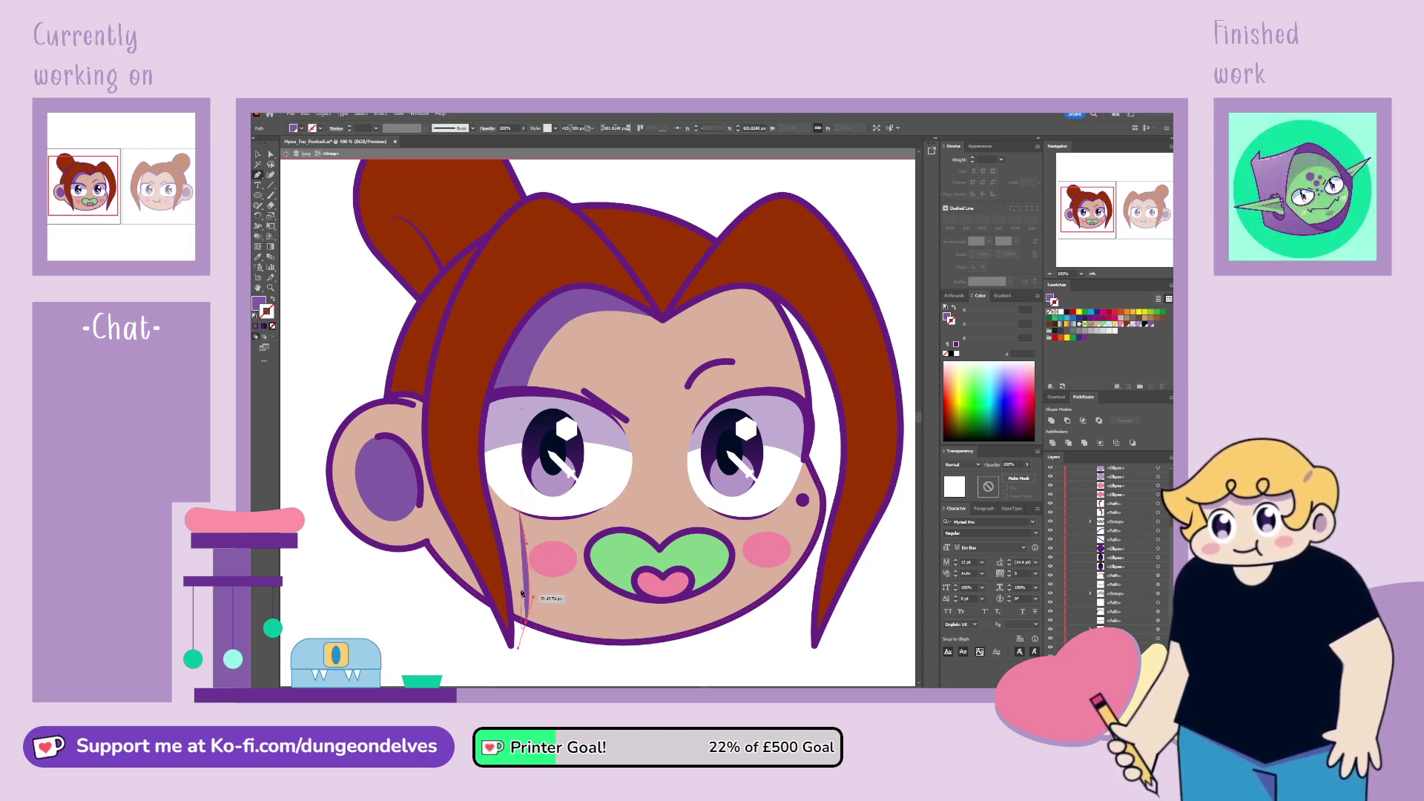
pyautogui.moveTo(552, 586); pyautogui.dragTo(516, 498)
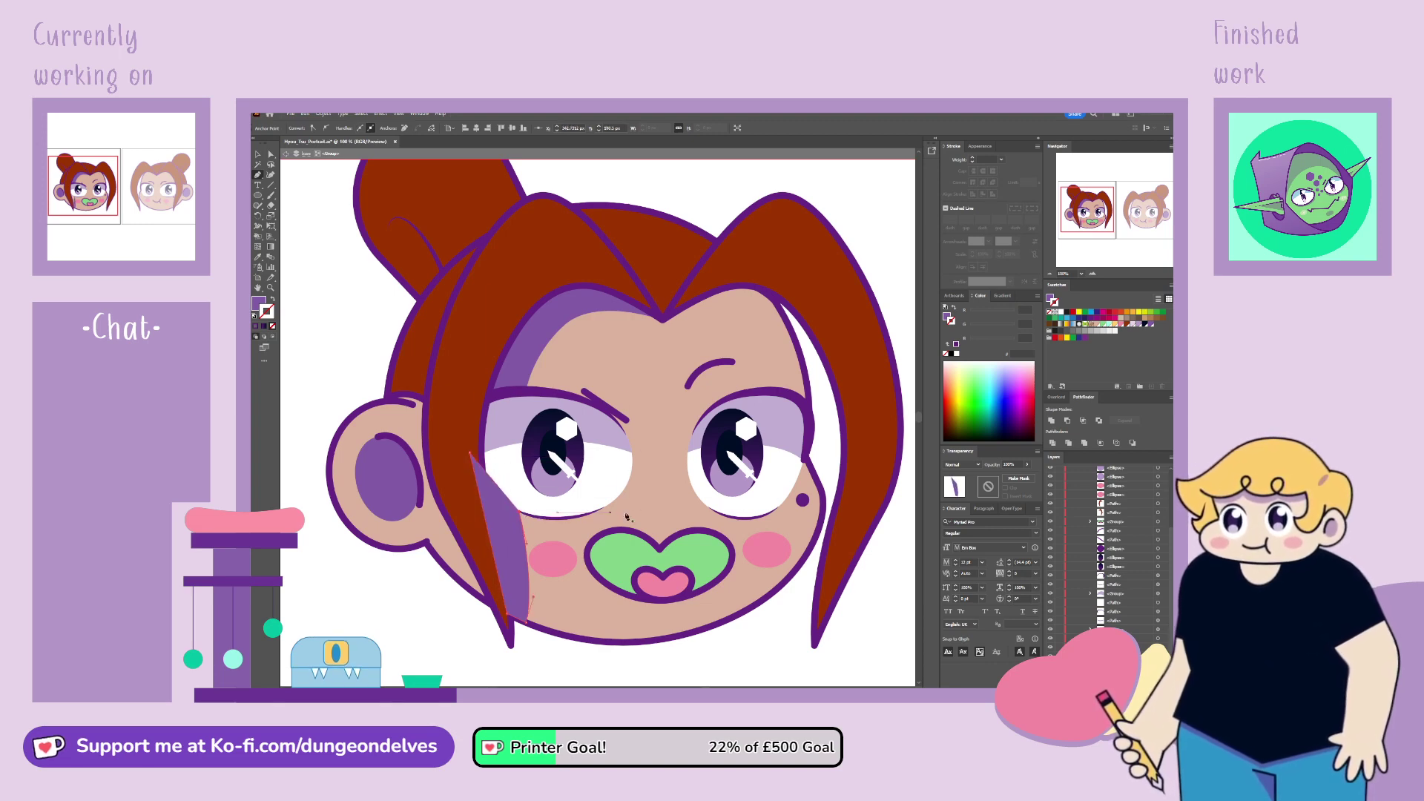
# Step: Restack the purple cheek shadow lower in the isolated group, beneath the hair lock and the eye artwork, and deselect it
pyautogui.moveTo(1171, 587); pyautogui.dragTo(1171, 543)
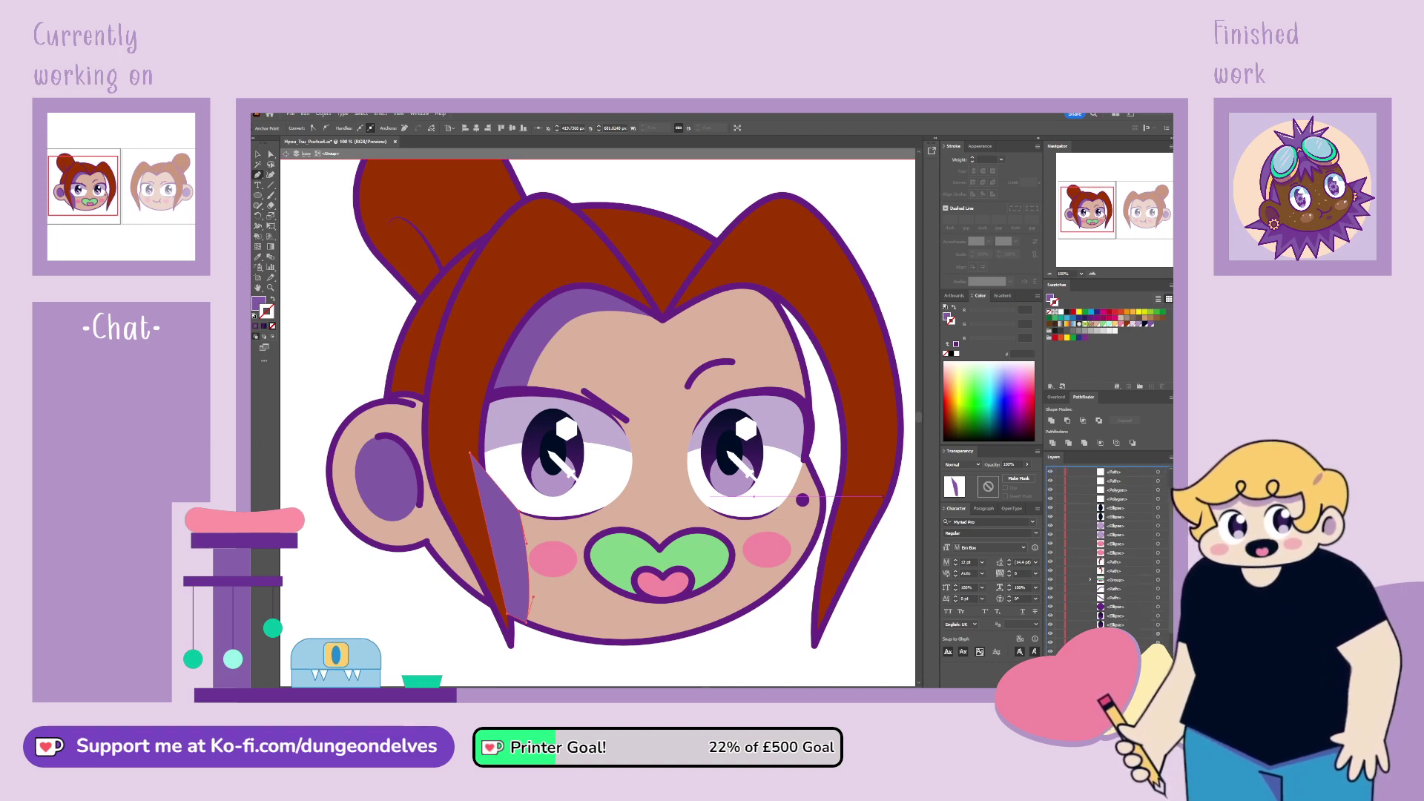
pyautogui.moveTo(1121, 612); pyautogui.dragTo(1131, 617)
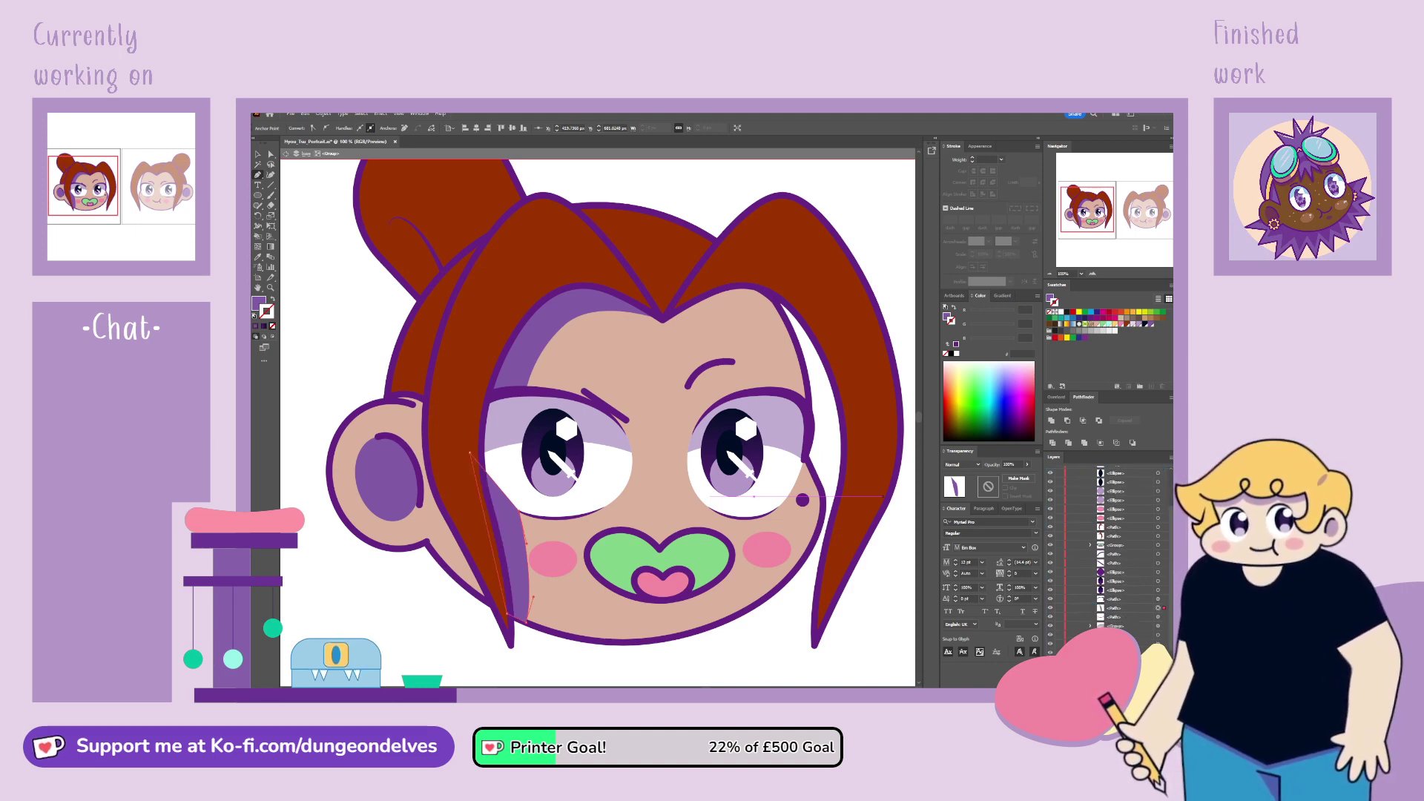
pyautogui.scroll(-2, 1157, 602)
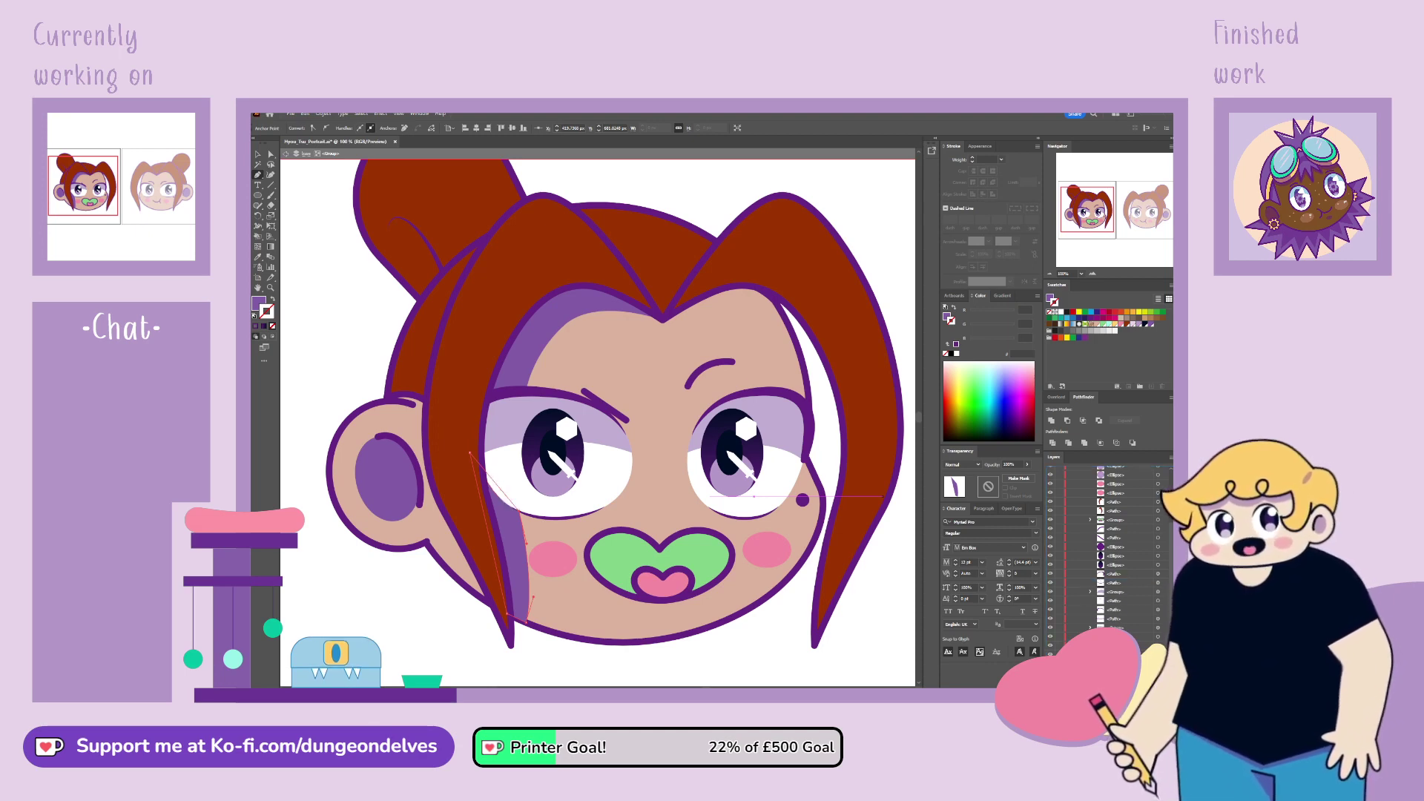
pyautogui.click(258, 155)
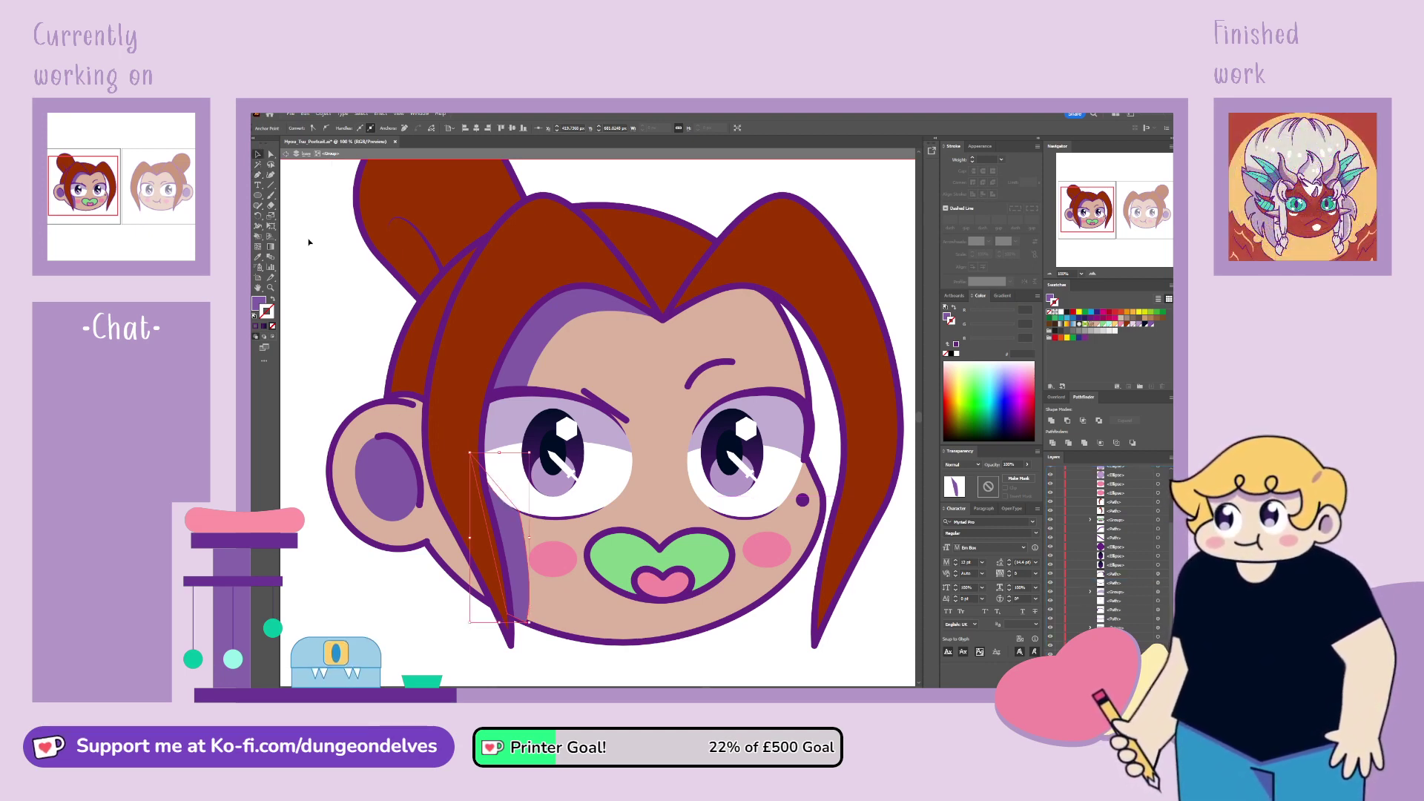
pyautogui.click(320, 346)
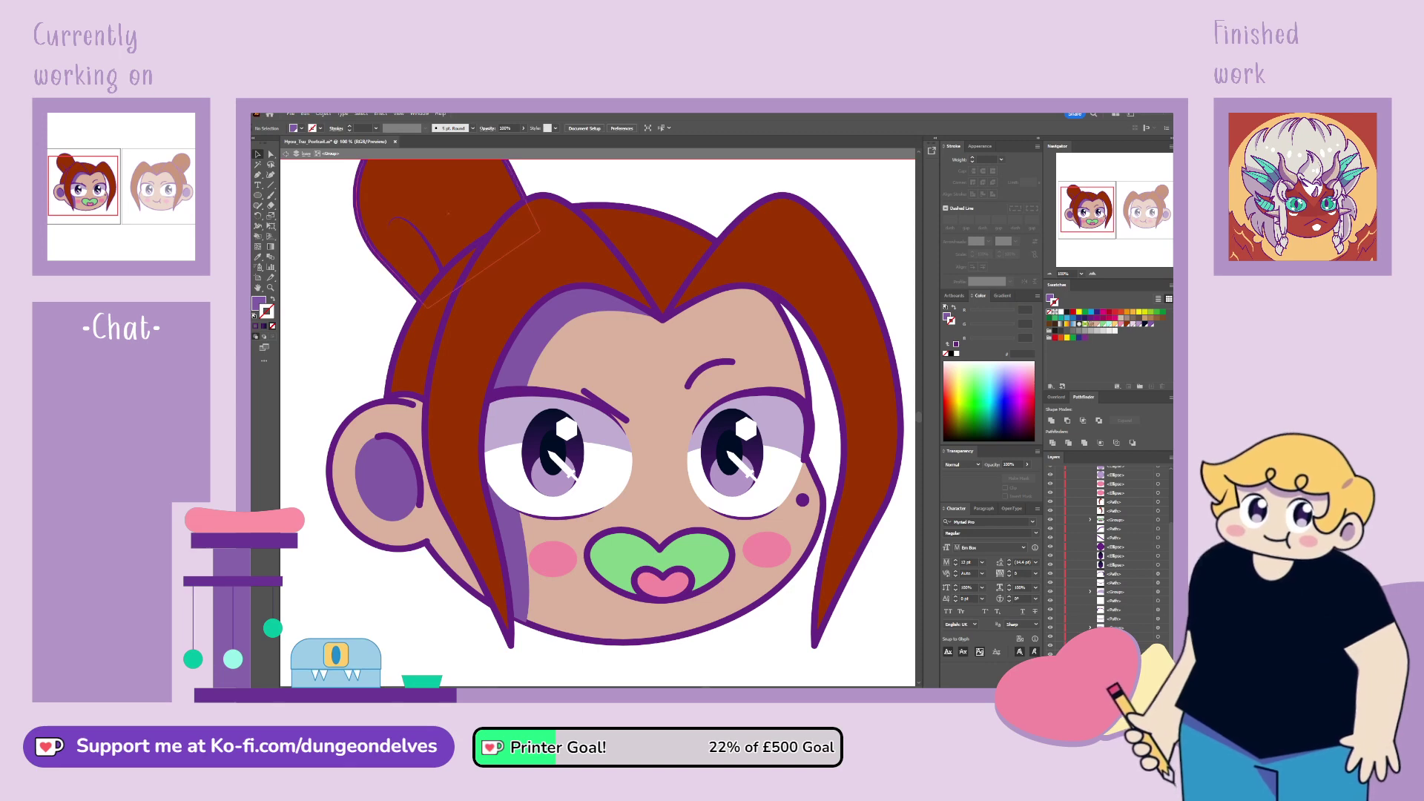
pyautogui.scroll(-2, 1167, 602)
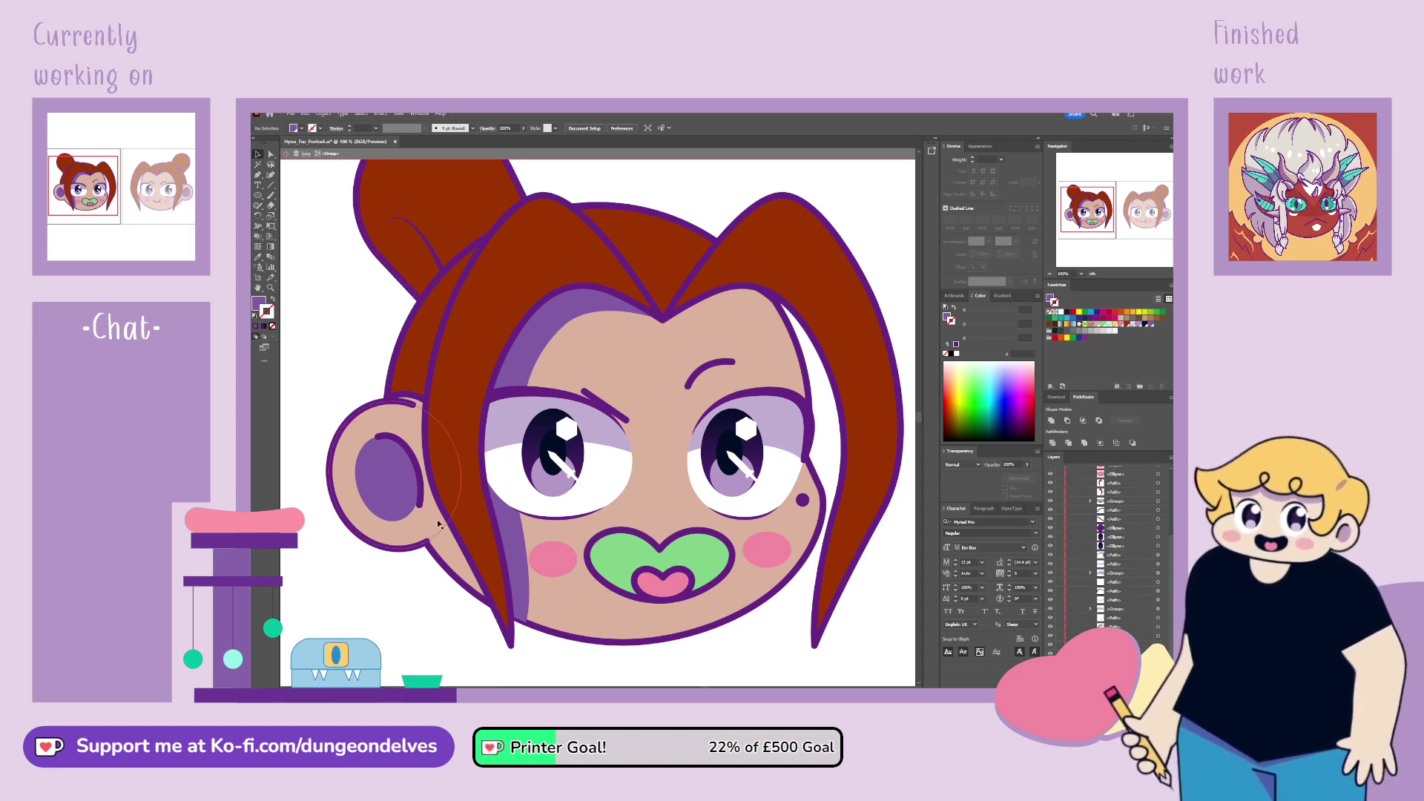
pyautogui.moveTo(470, 453); pyautogui.dragTo(525, 604)
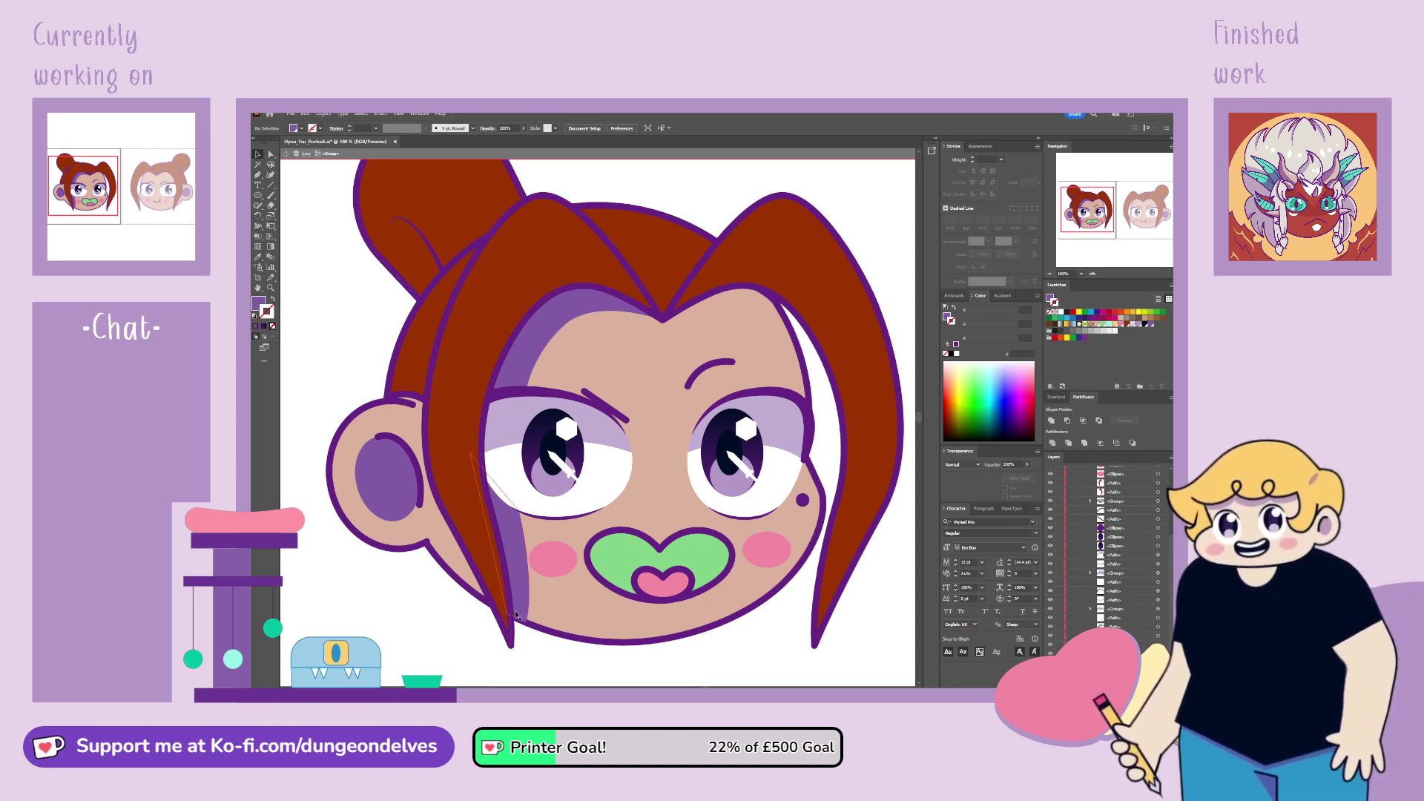
# Step: Duplicate the lower face shape above the cheek shadow and remove the copy's fill, leaving only the jaw outline
pyautogui.click(705, 623)
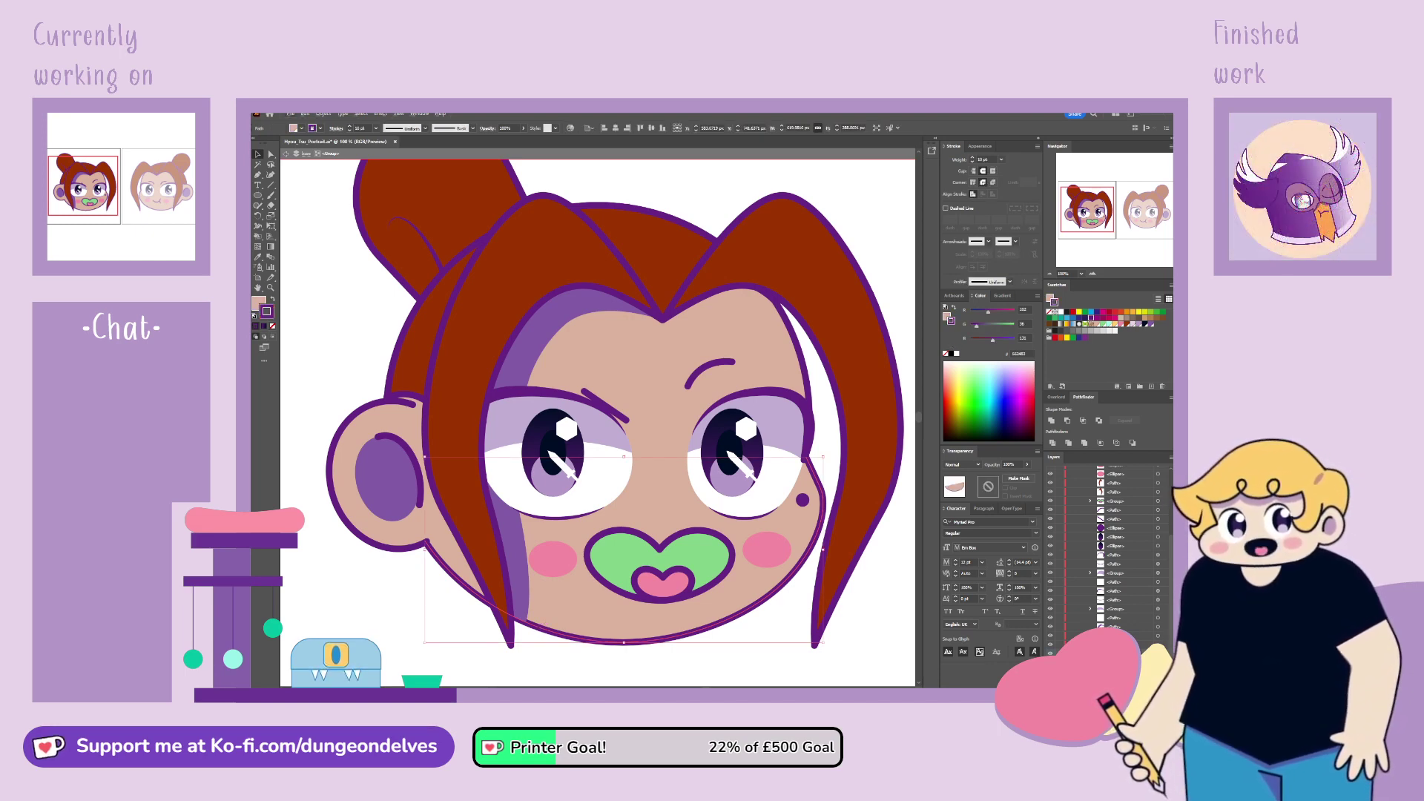
pyautogui.moveTo(1117, 651); pyautogui.dragTo(1116, 631)
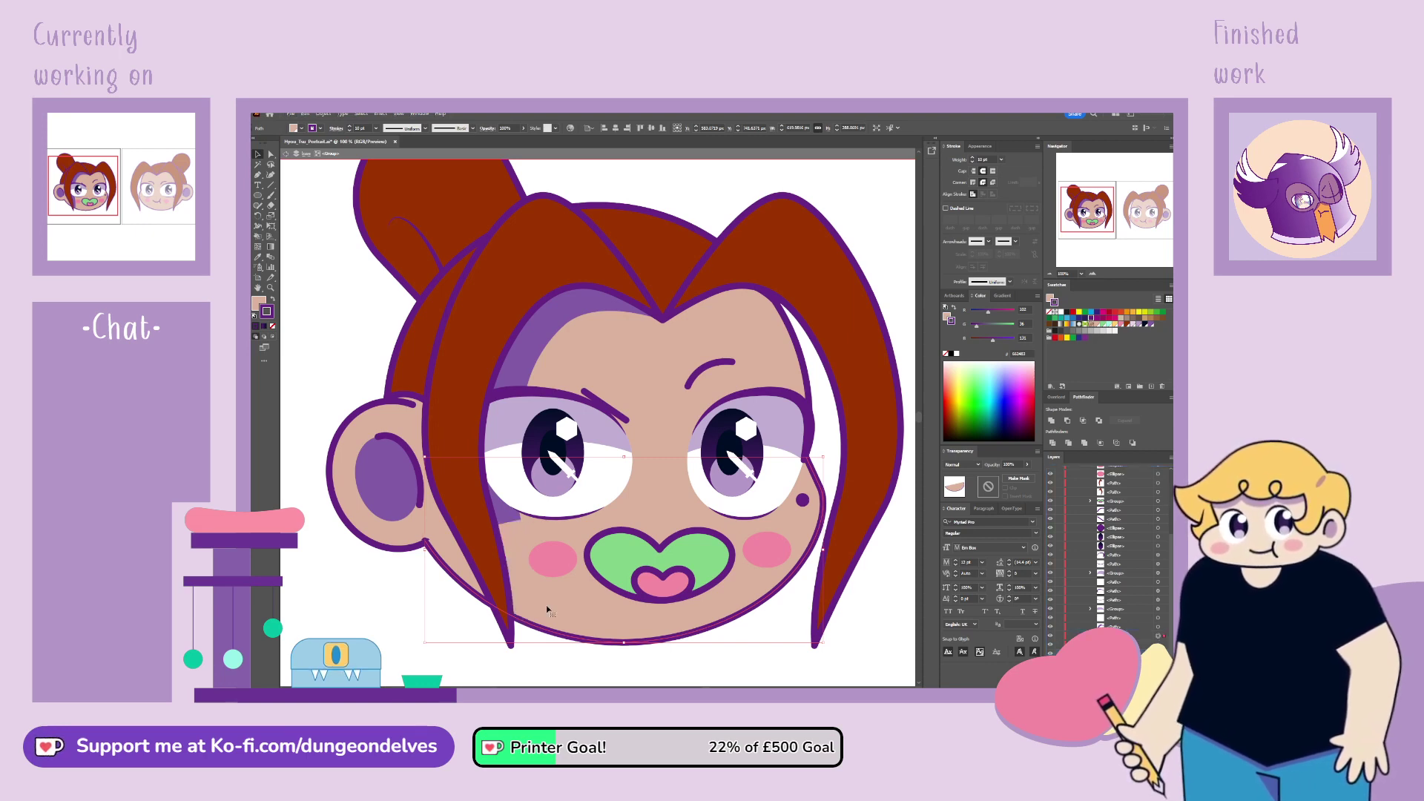
pyautogui.click(273, 326)
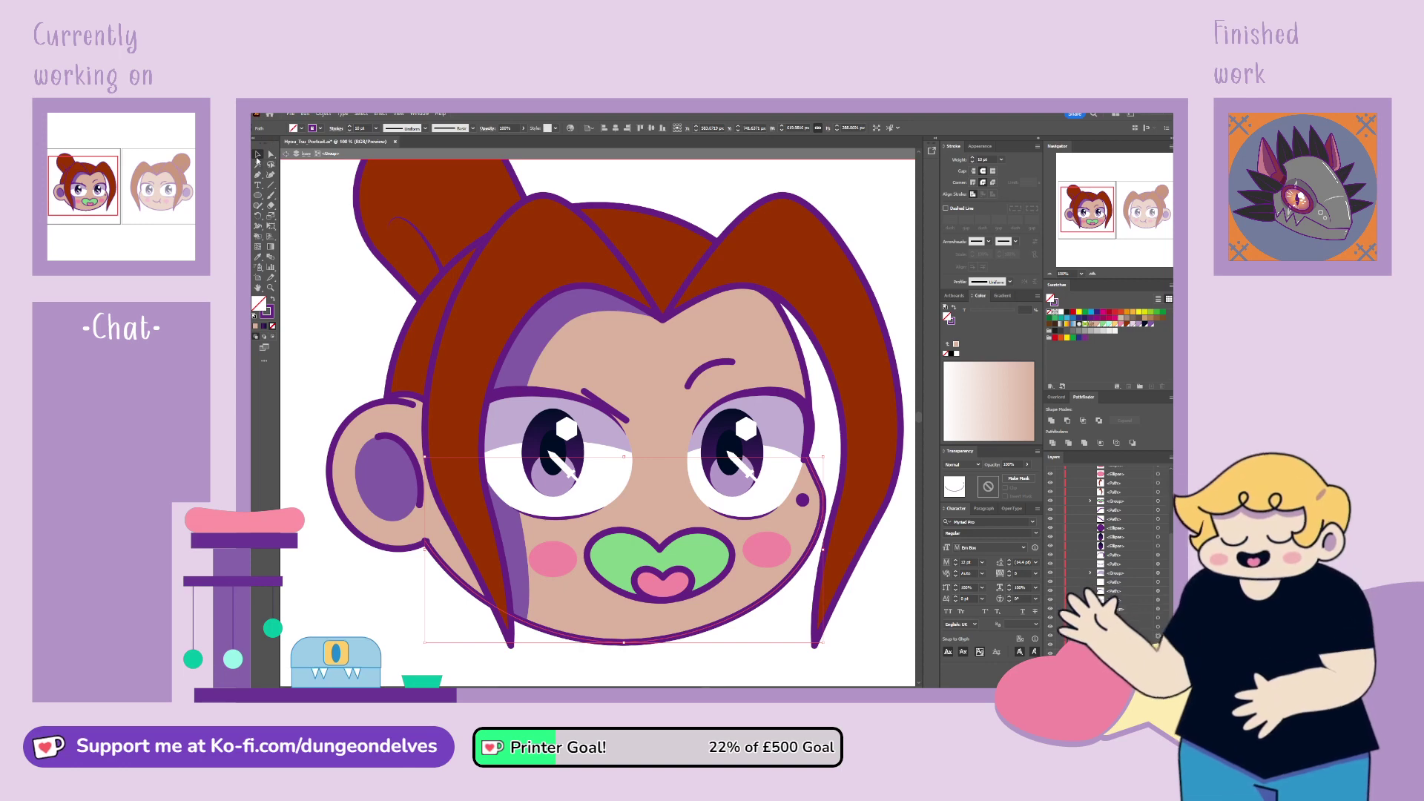
pyautogui.click(367, 633)
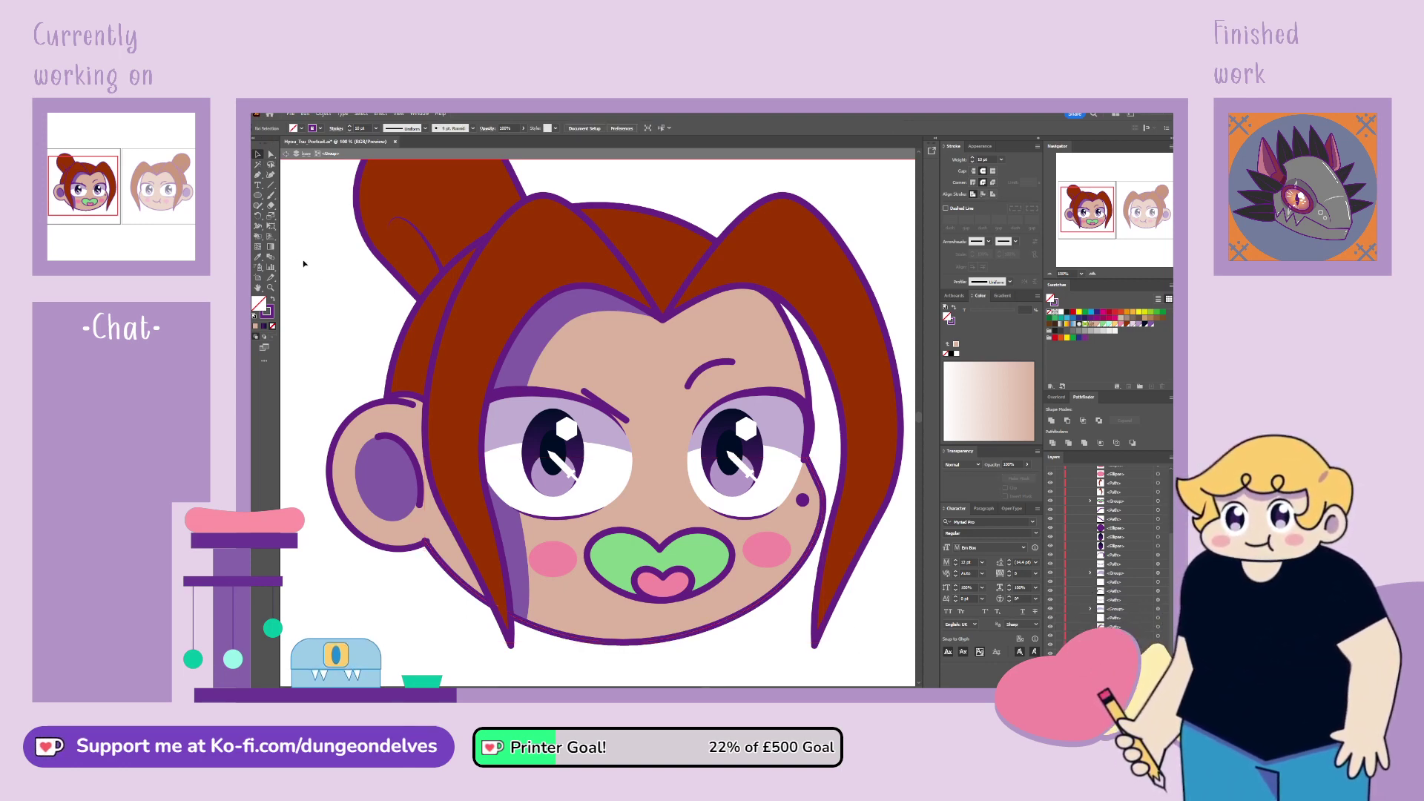
# Step: Draw a thin purple shadow with the forehead shadow's fill beneath the second hair lock, from the centre parting to the temple, and adjust its upper anchor
pyautogui.click(546, 323)
pyautogui.click(361, 330)
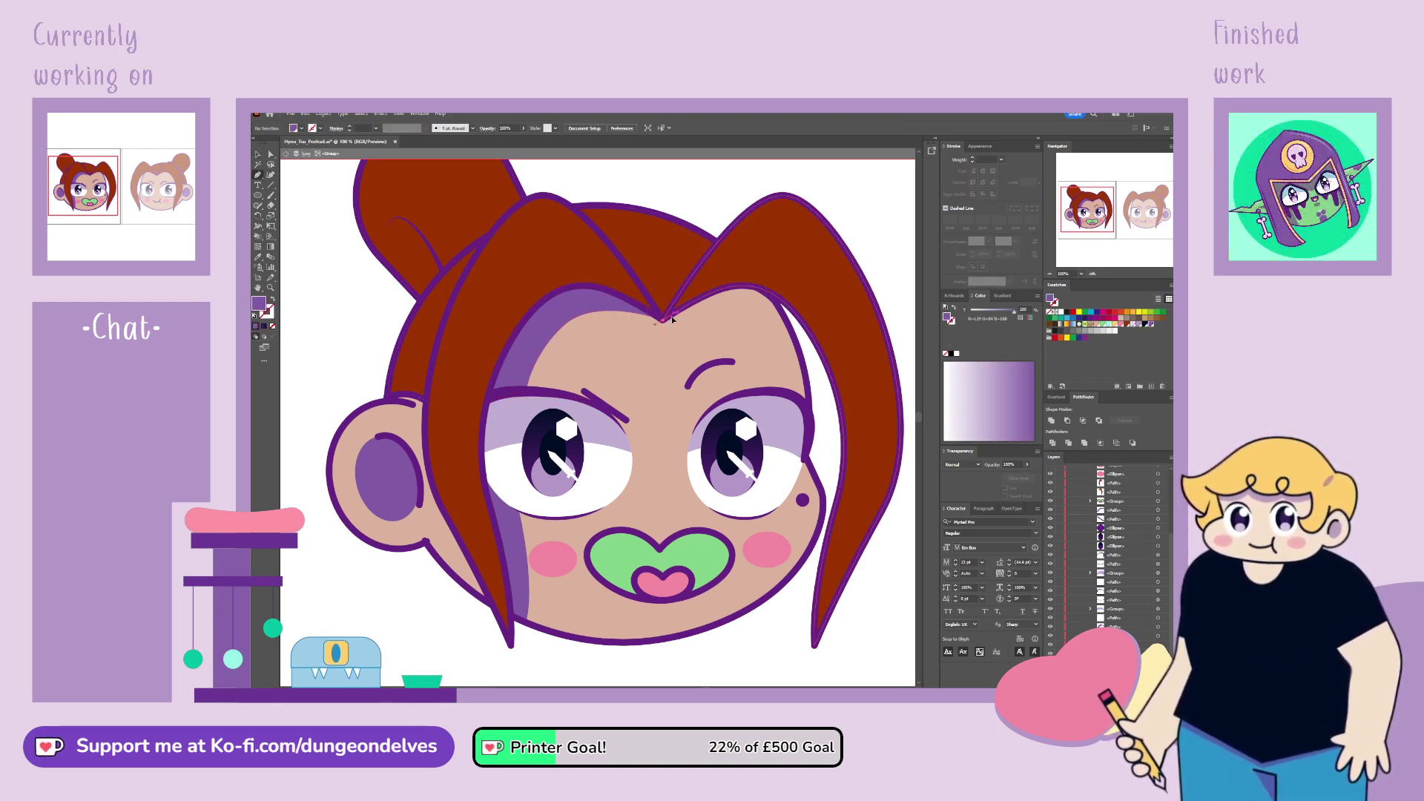
pyautogui.moveTo(663, 320)
pyautogui.mouseDown()
pyautogui.moveTo(707, 310)
pyautogui.moveTo(823, 358)
pyautogui.moveTo(740, 287)
pyautogui.moveTo(663, 322)
pyautogui.mouseUp()
pyautogui.click(271, 154)
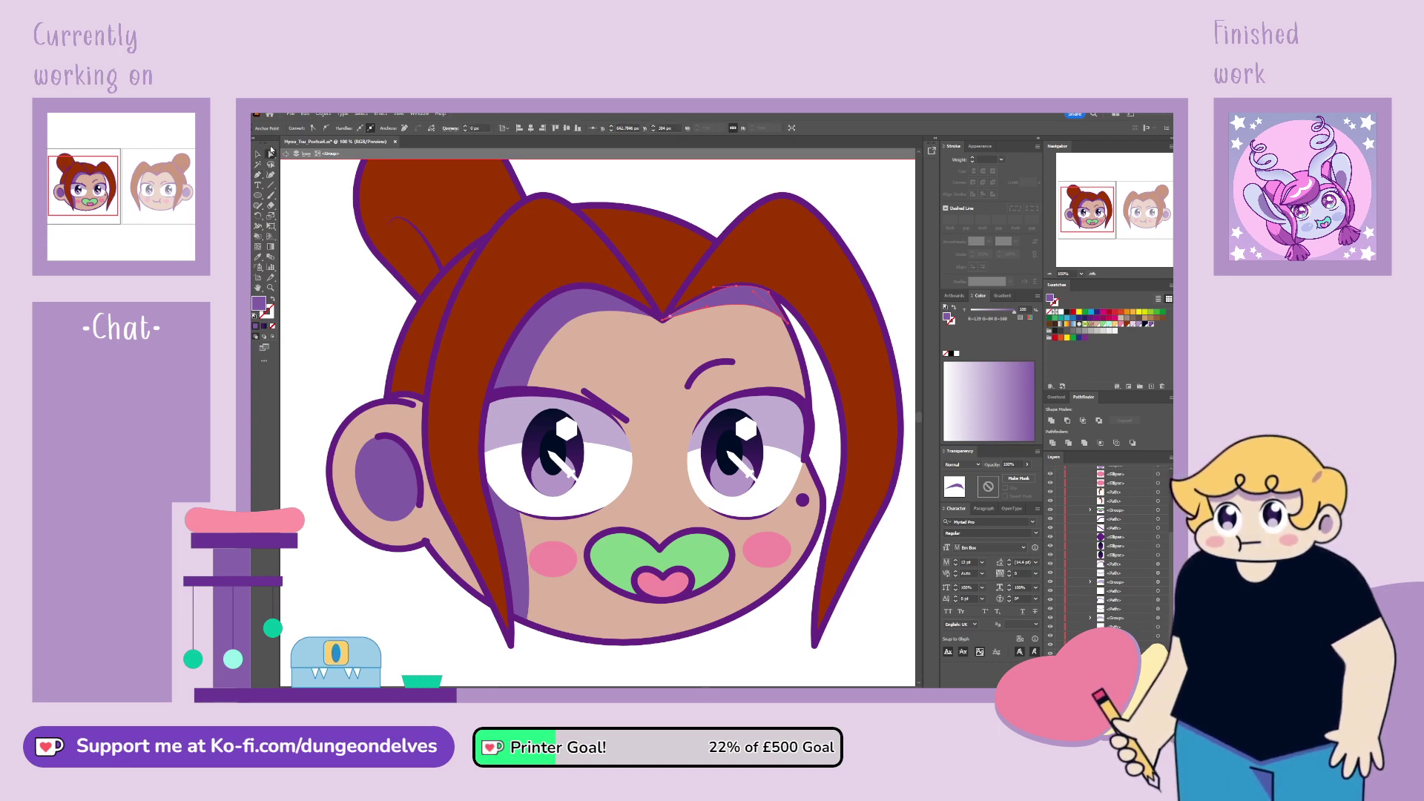
pyautogui.click(710, 288)
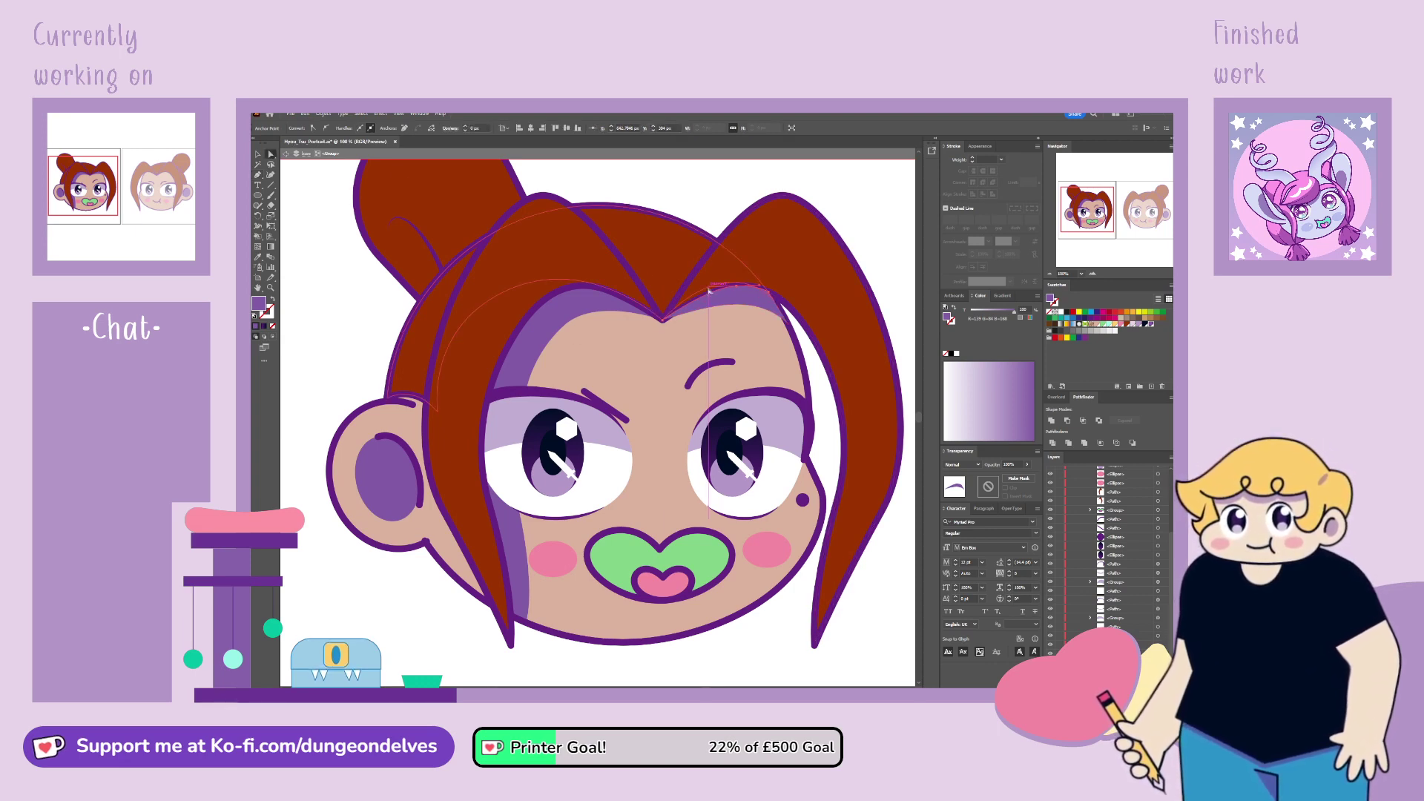
pyautogui.moveTo(708, 290); pyautogui.dragTo(709, 287)
# Step: Restack the second forehead shadow lower in the group, beneath the hair and above the face, and deselect it
pyautogui.scroll(4, 1133, 501)
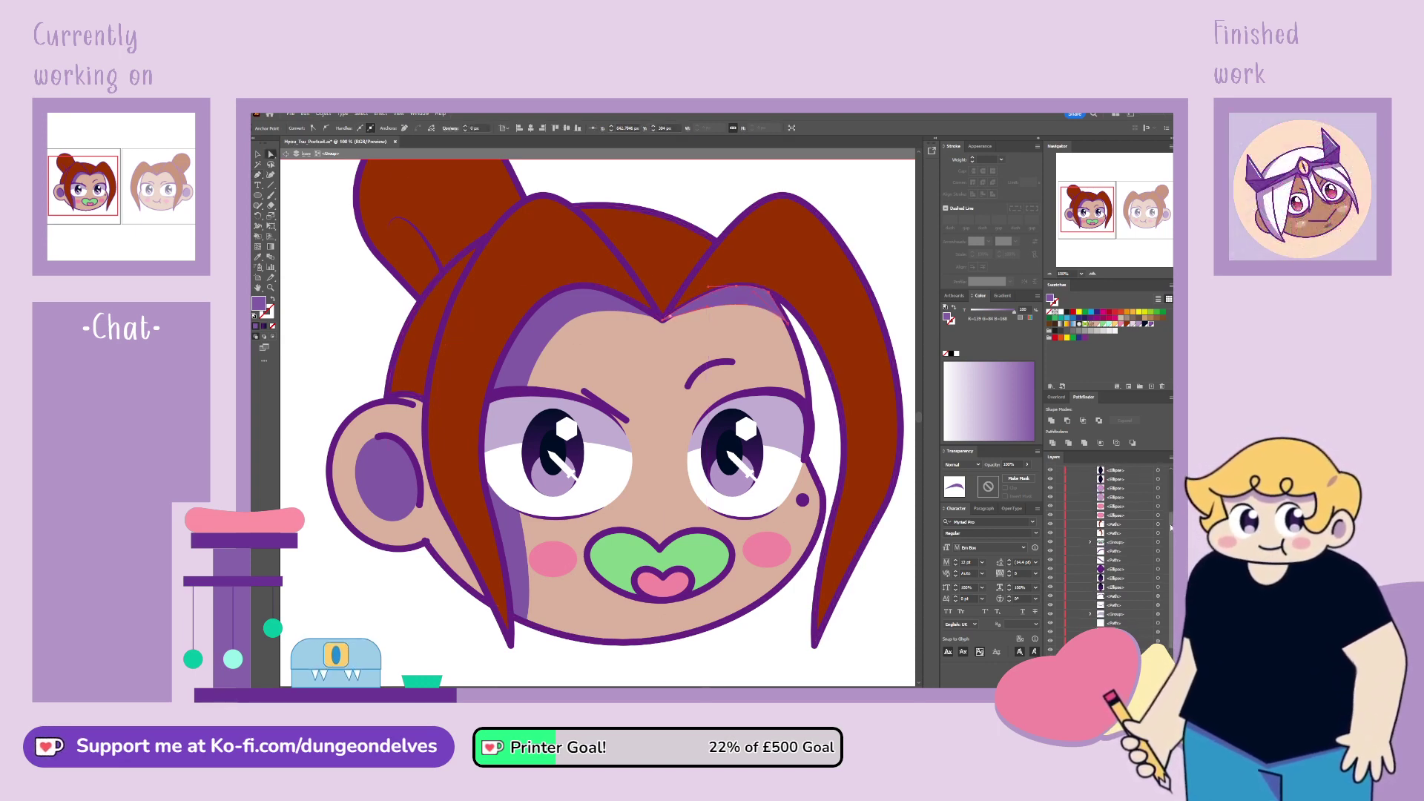
pyautogui.scroll(2, 1113, 549)
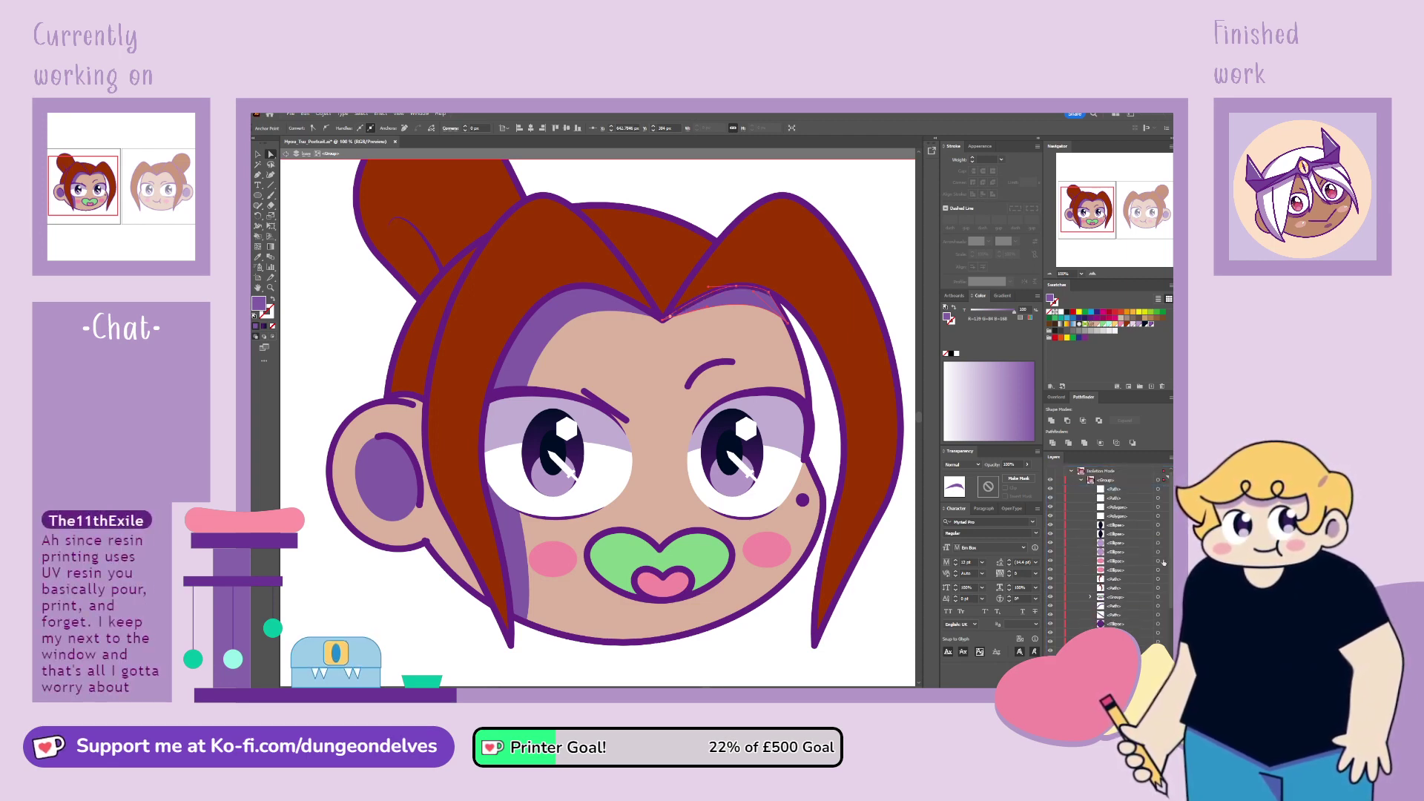
pyautogui.scroll(-4, 1113, 549)
pyautogui.scroll(-3, 1113, 549)
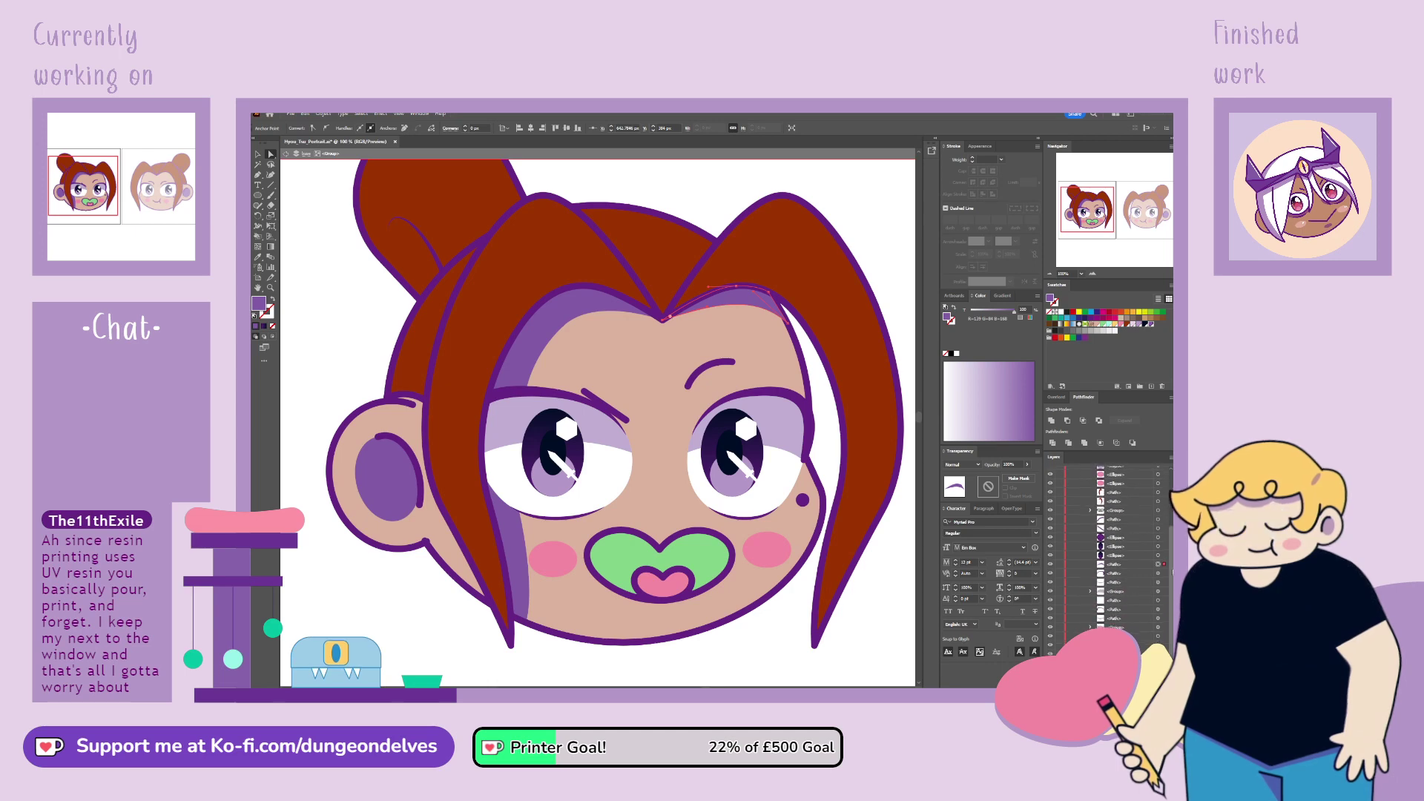
pyautogui.click(1126, 625)
pyautogui.moveTo(1126, 625); pyautogui.dragTo(1126, 647)
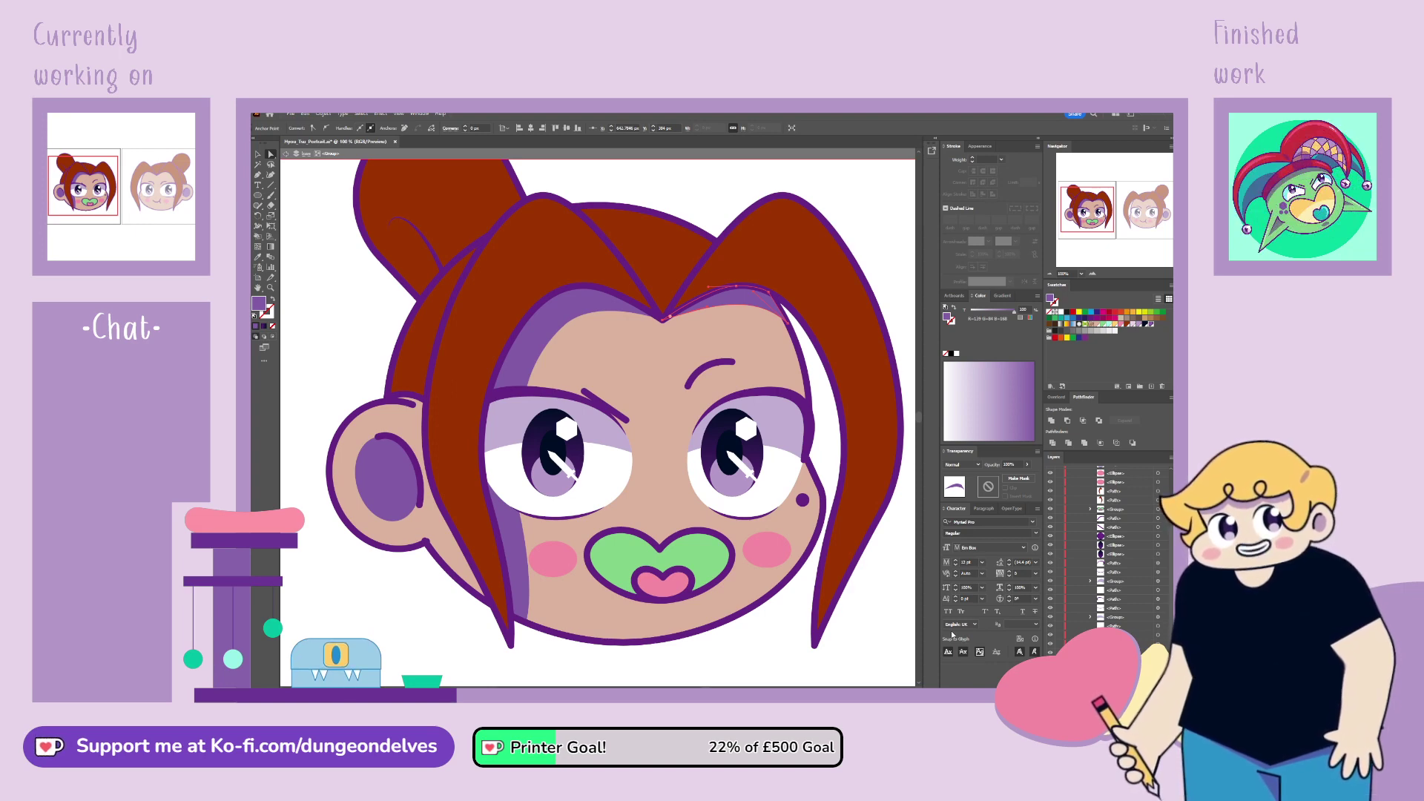
pyautogui.scroll(-1, 1105, 549)
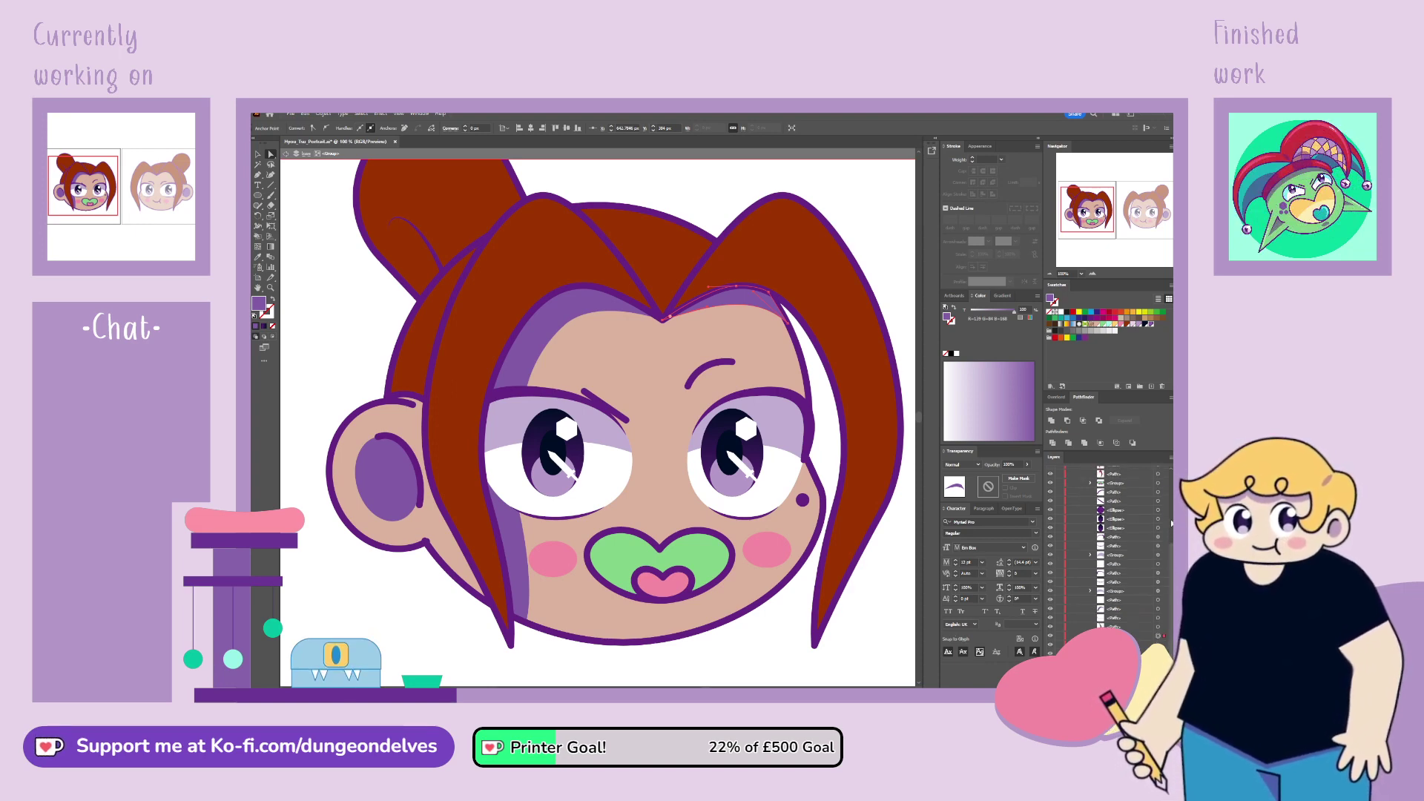
pyautogui.click(259, 155)
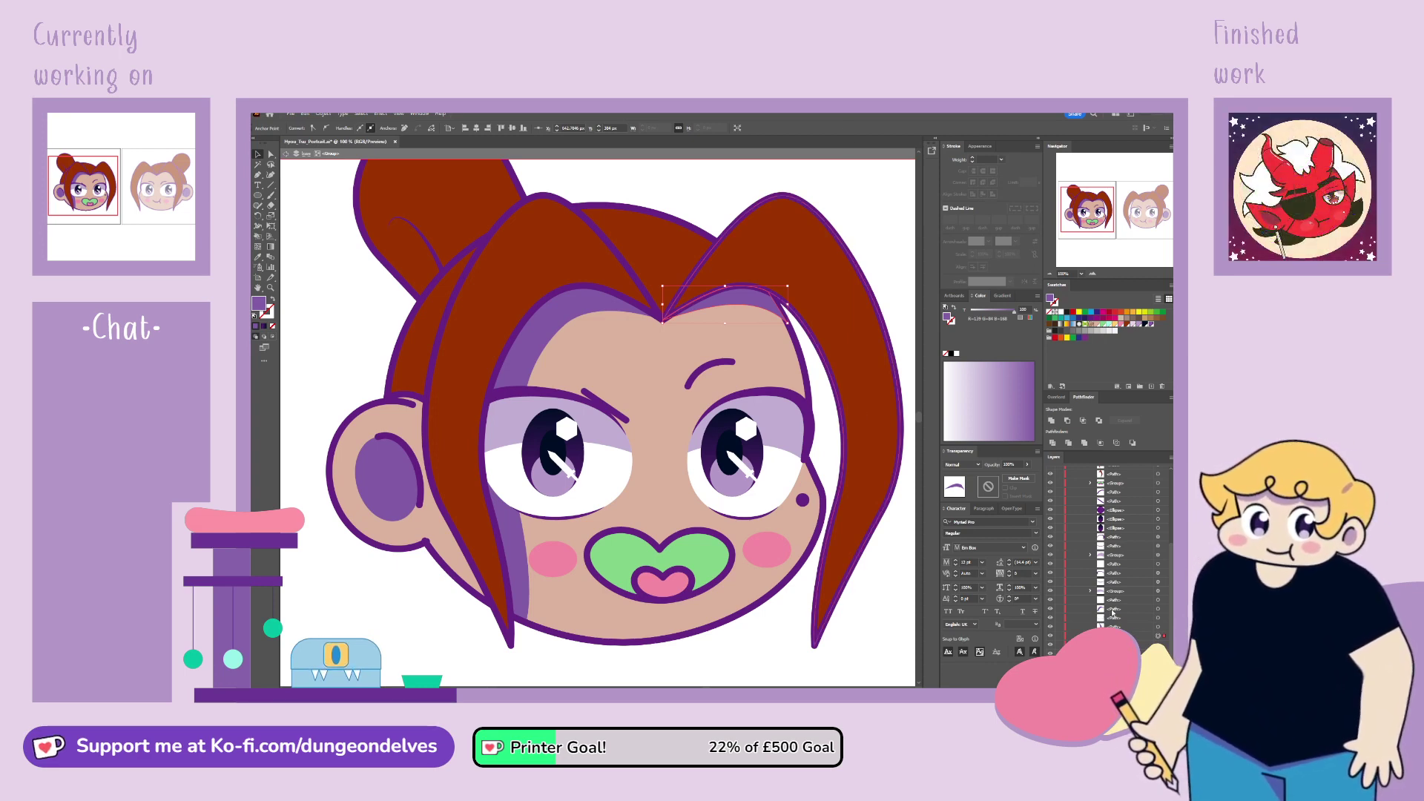
pyautogui.click(334, 245)
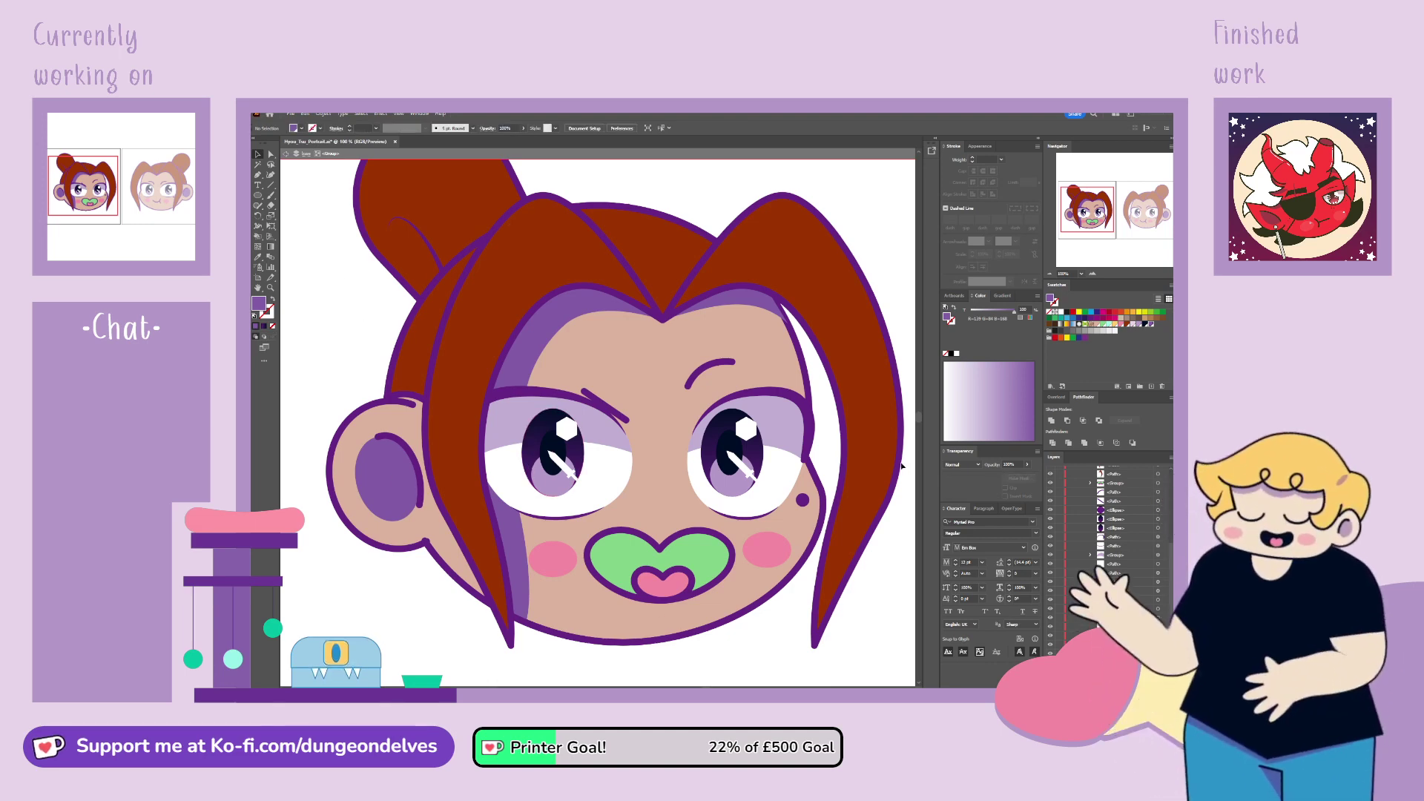
# Step: Duplicate the head circle above the forehead shadows and remove the copy's fill, keeping only its outline
pyautogui.click(806, 376)
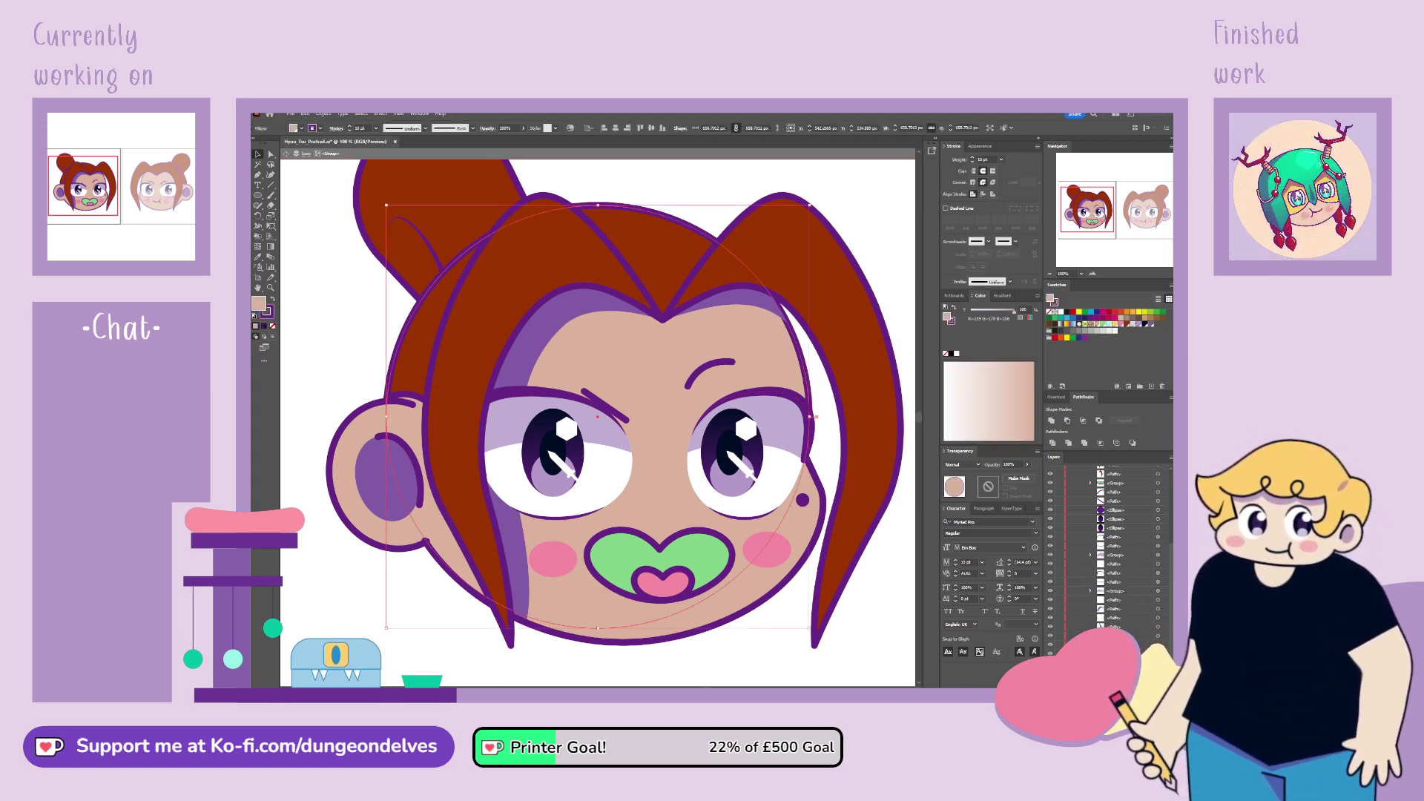
pyautogui.moveTo(1120, 604); pyautogui.dragTo(1120, 606)
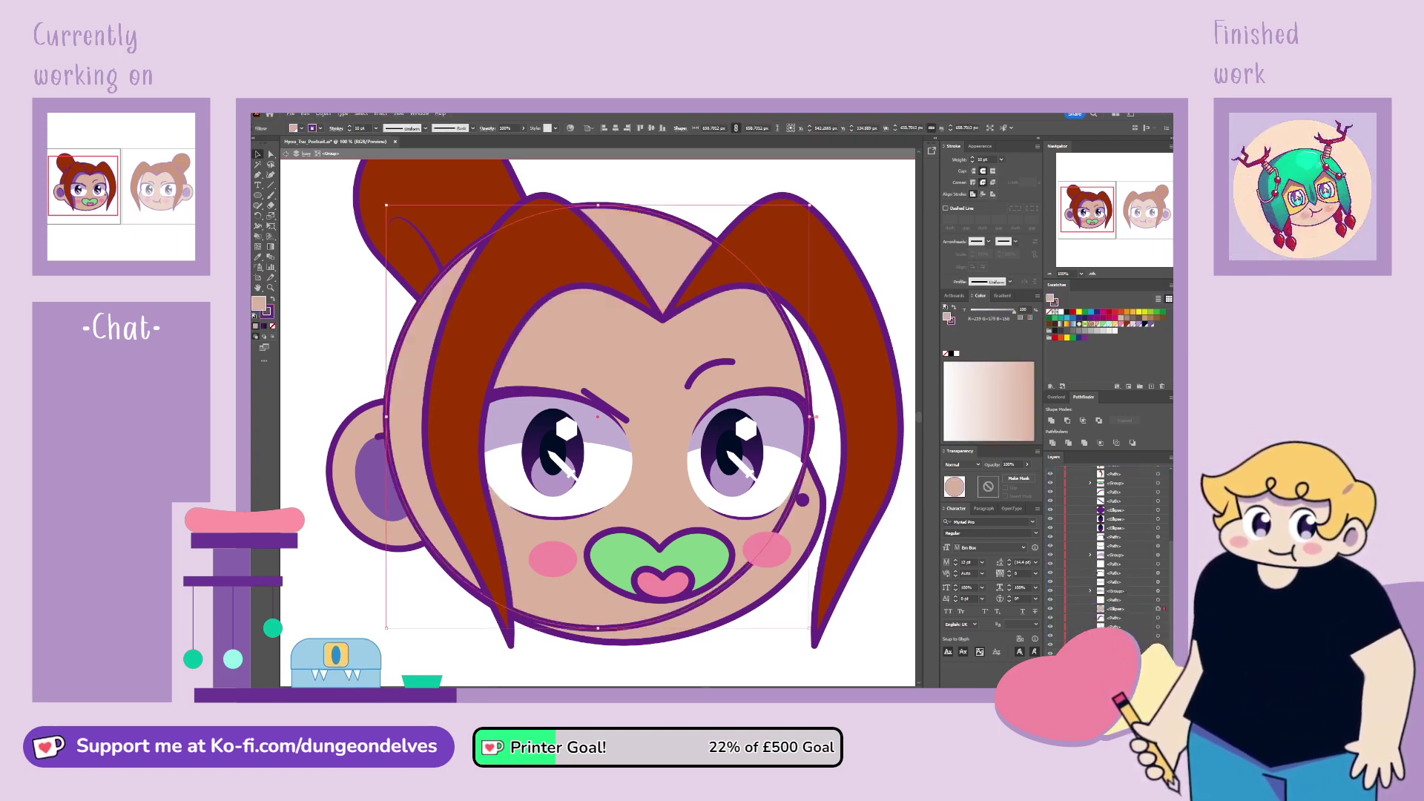
pyautogui.click(274, 327)
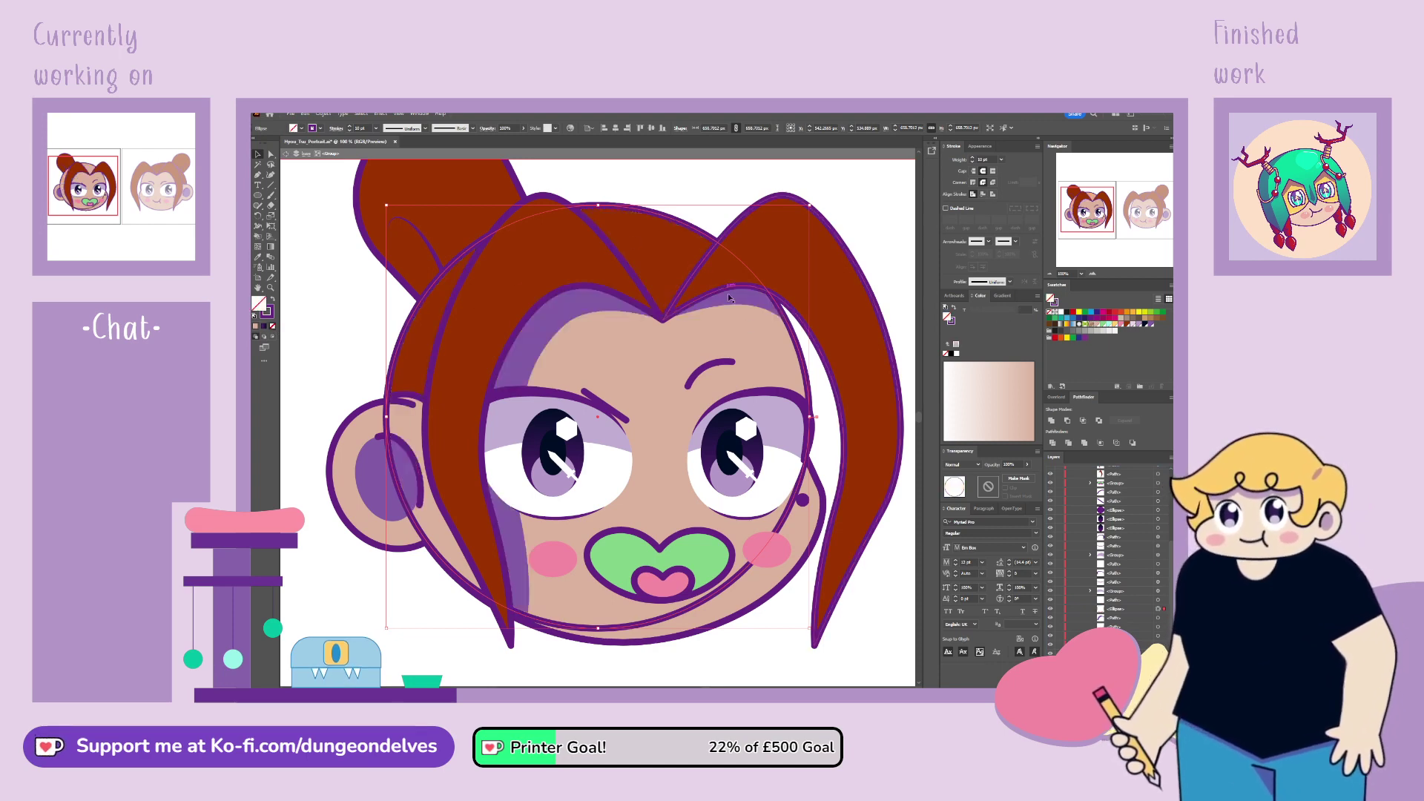
# Step: Isolate the unfilled head circle and add anchor points where it meets the second hair lock and at the temple below
pyautogui.doubleClick(799, 347)
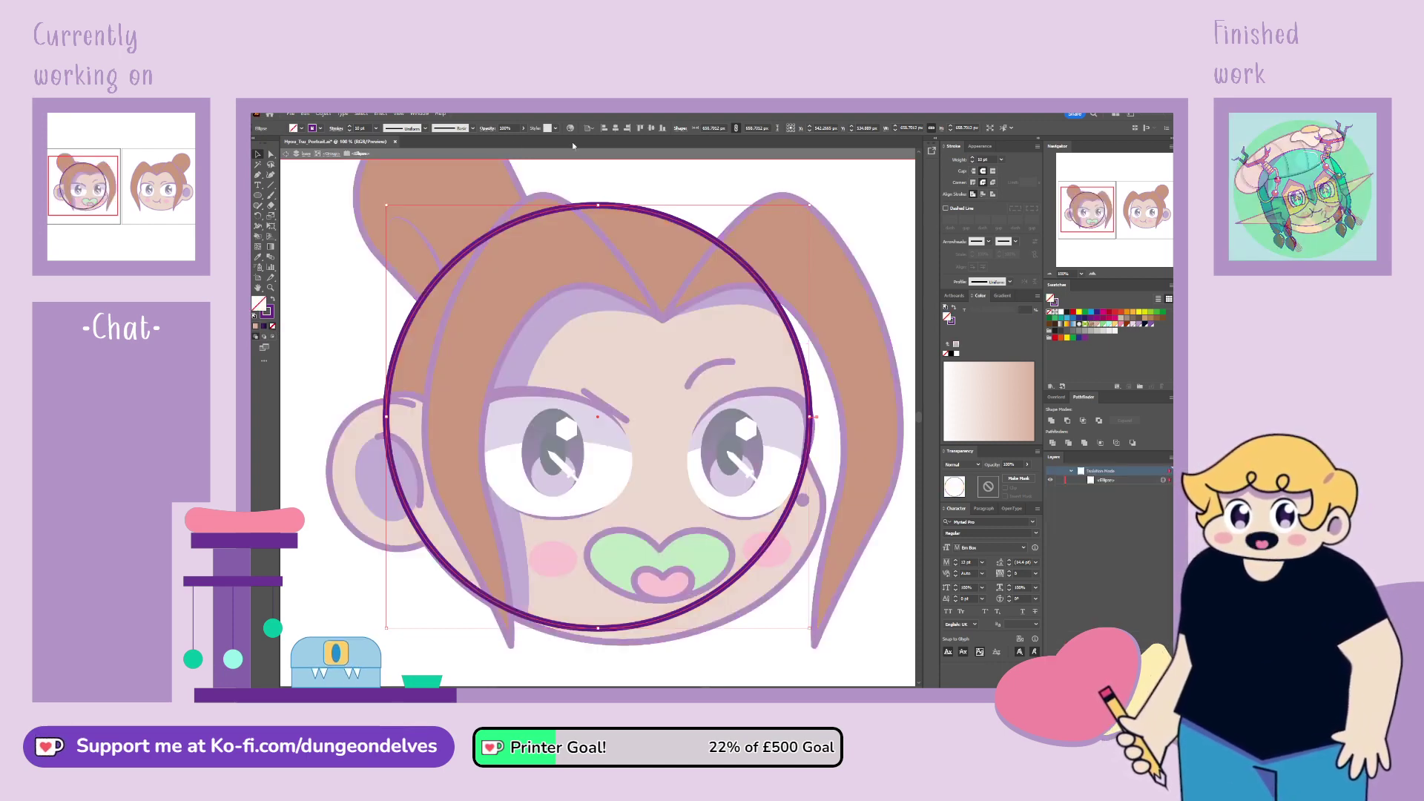
pyautogui.press('p')
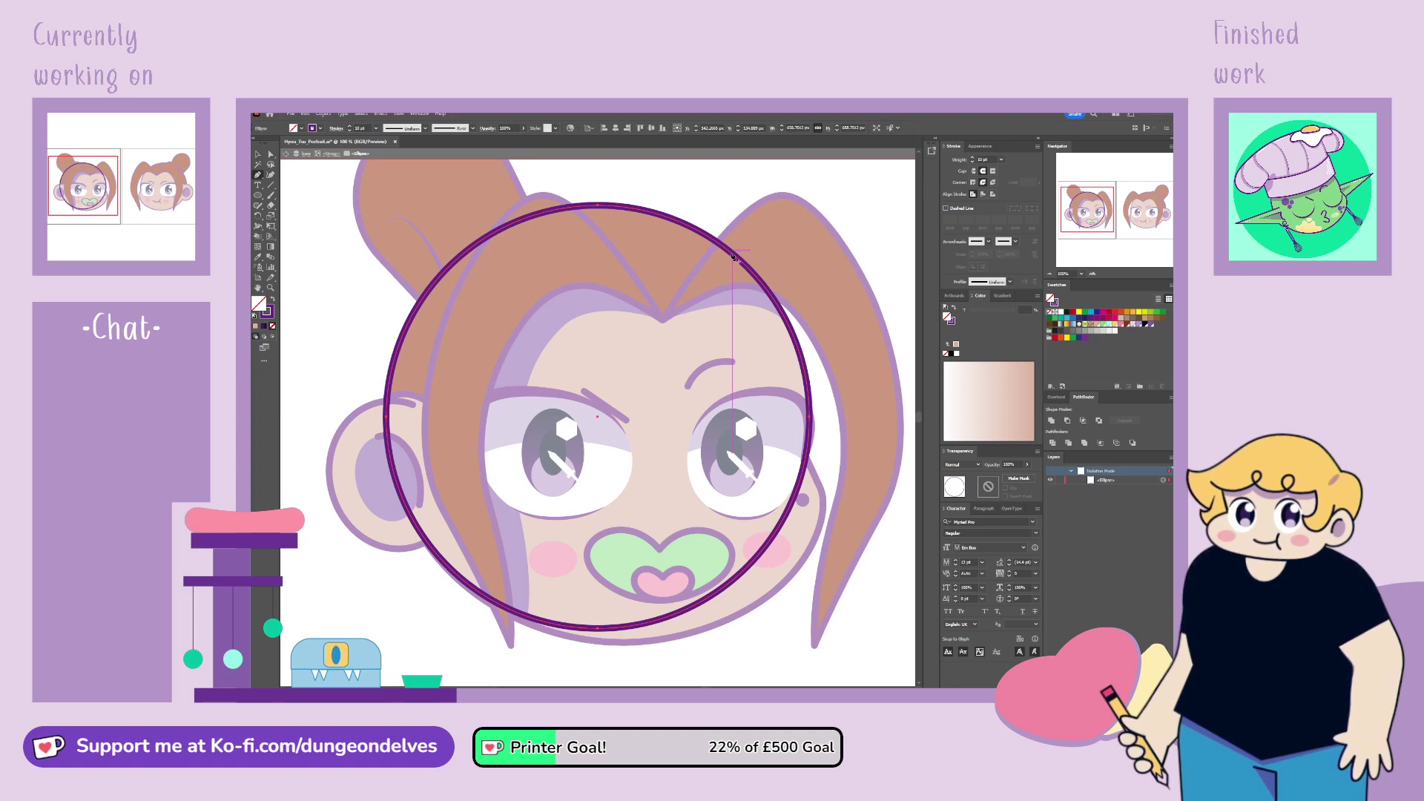
pyautogui.click(733, 252)
pyautogui.click(807, 376)
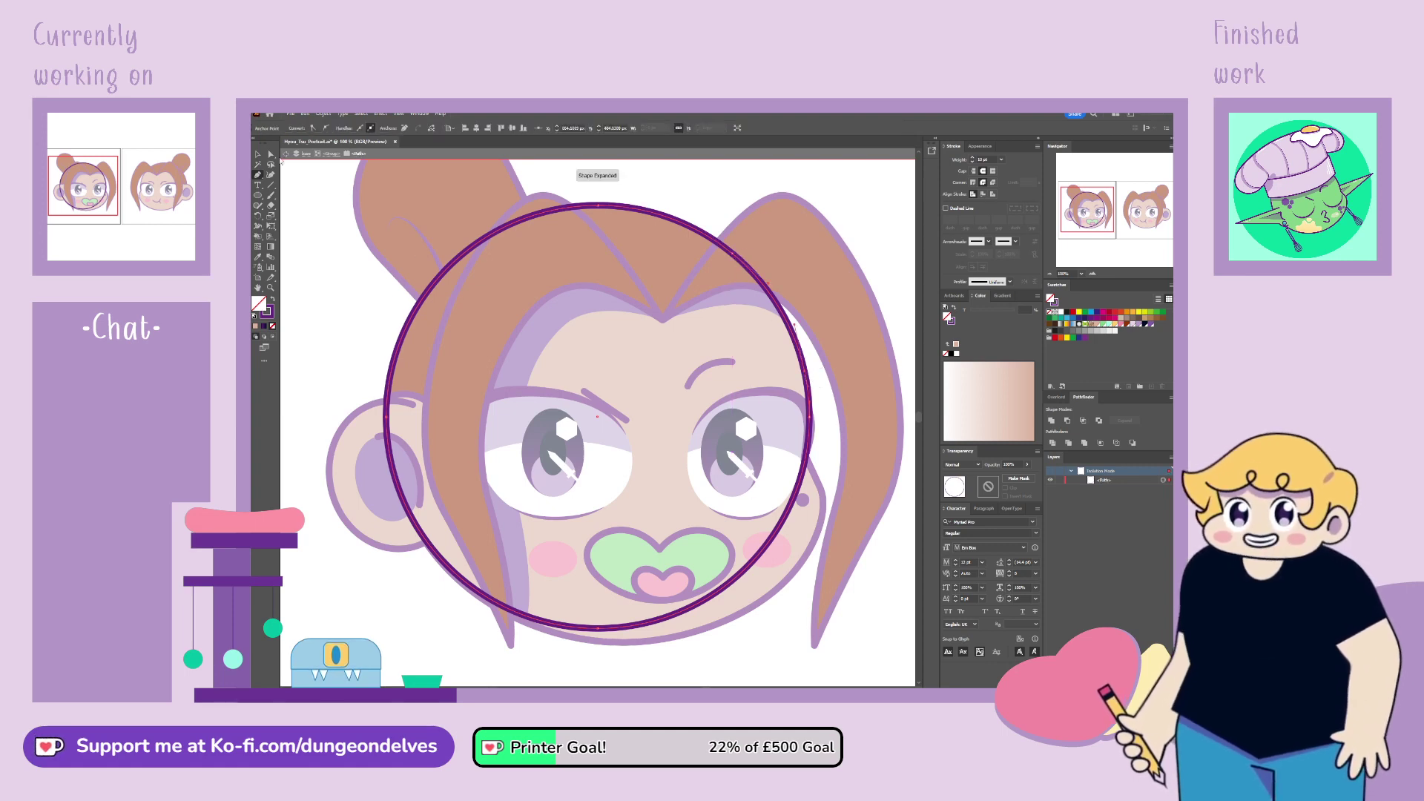
# Step: Delete the duplicated head circle's other segments, leaving only the temple arc below the second hair lock, and return to the portrait group
pyautogui.press('a')
pyautogui.click(838, 405)
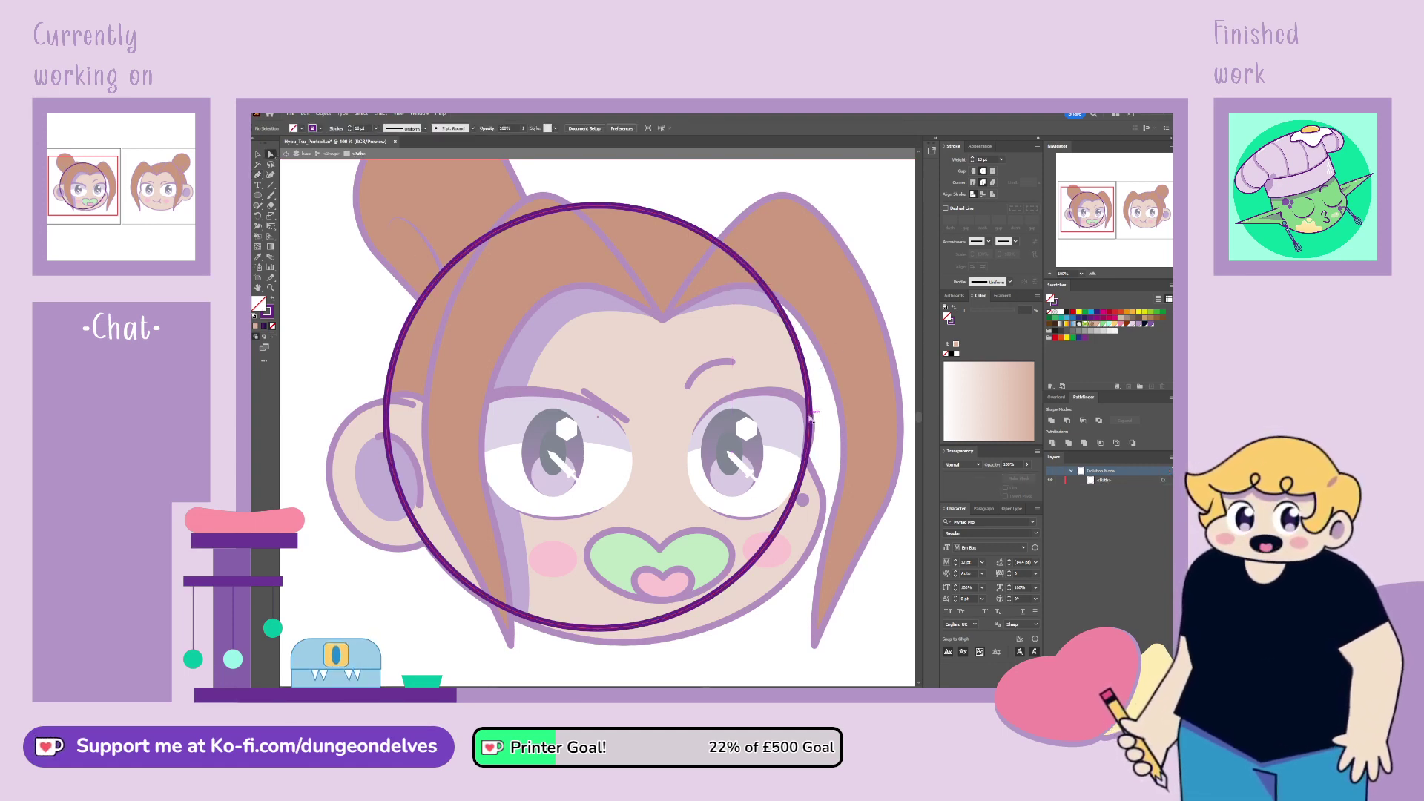
pyautogui.click(810, 419)
pyautogui.press('Delete')
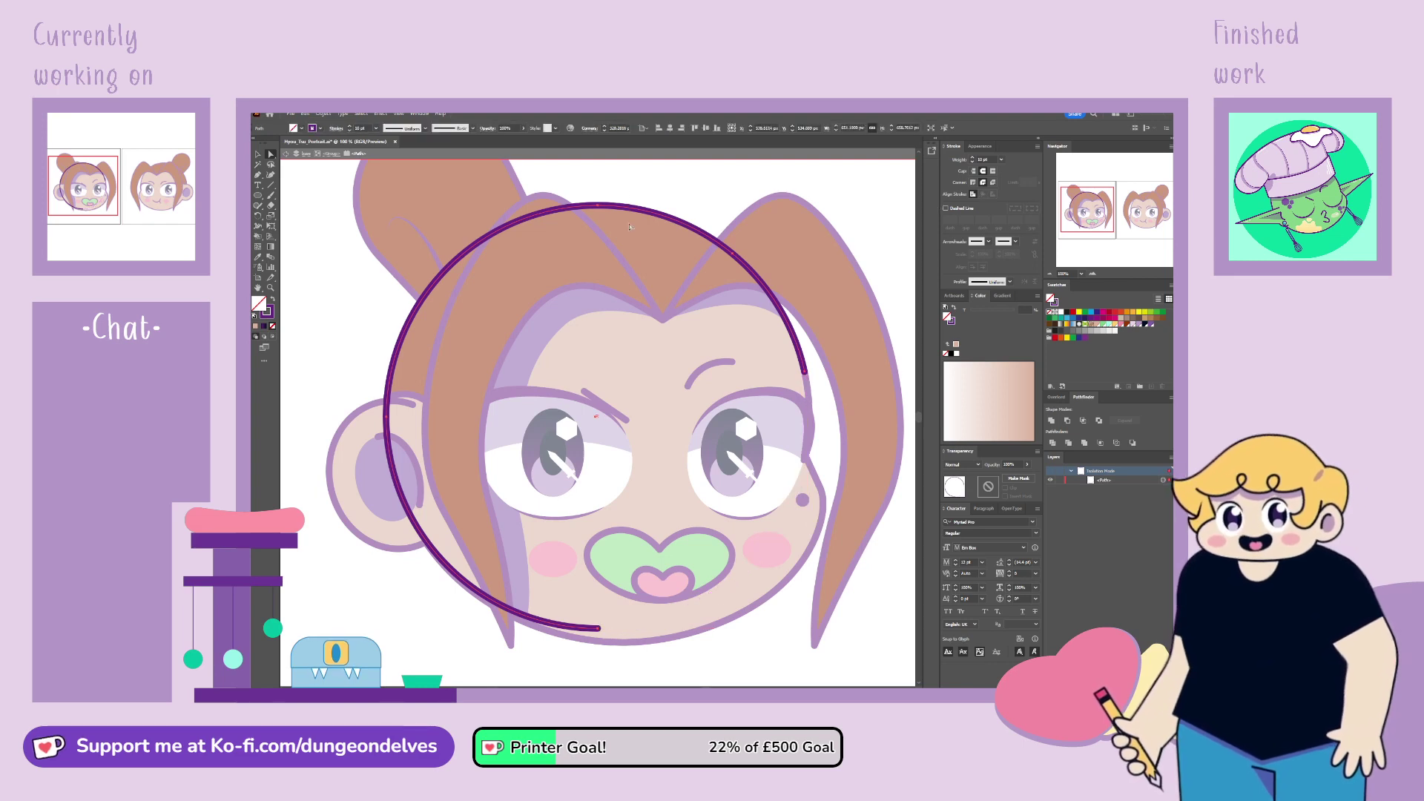
pyautogui.click(602, 206)
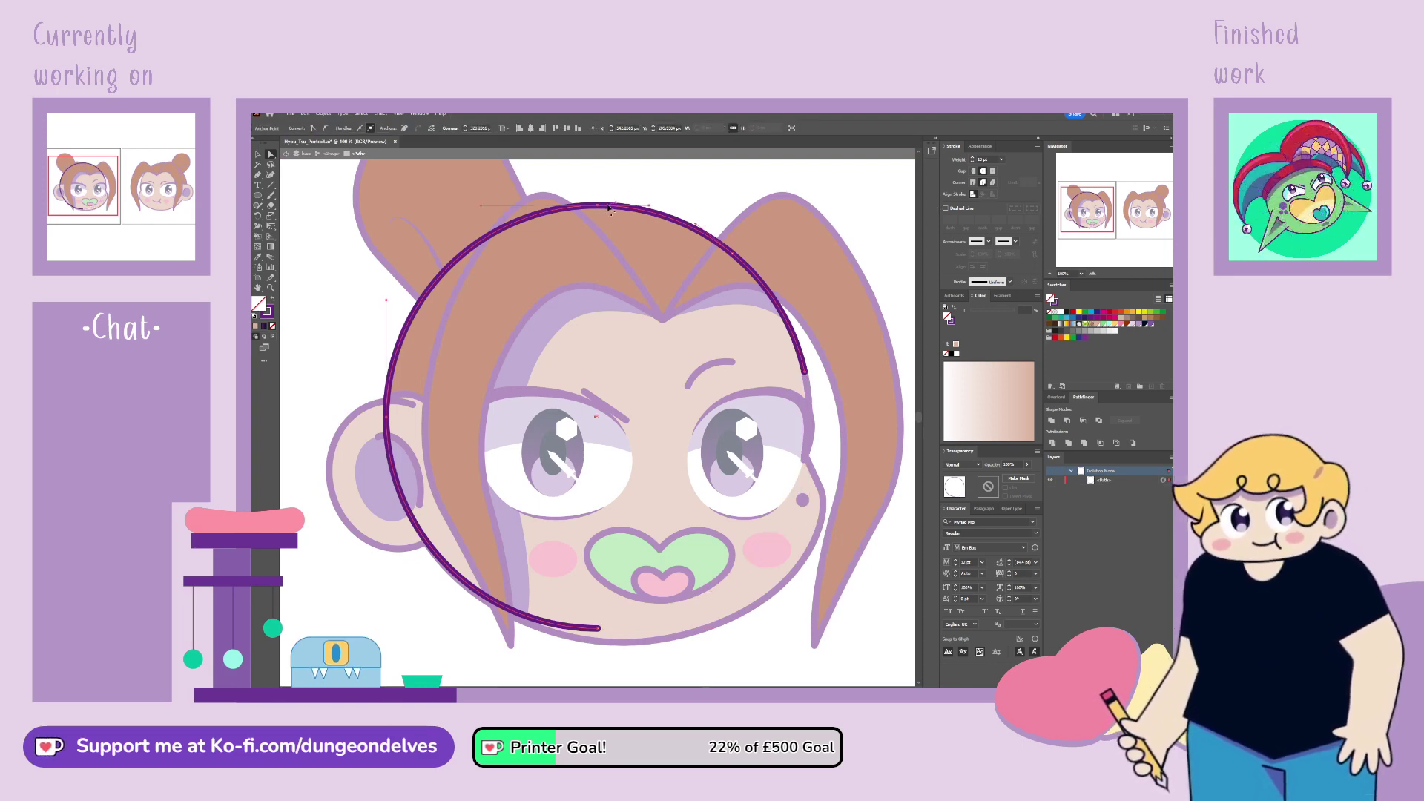
pyautogui.press('Delete')
pyautogui.click(388, 424)
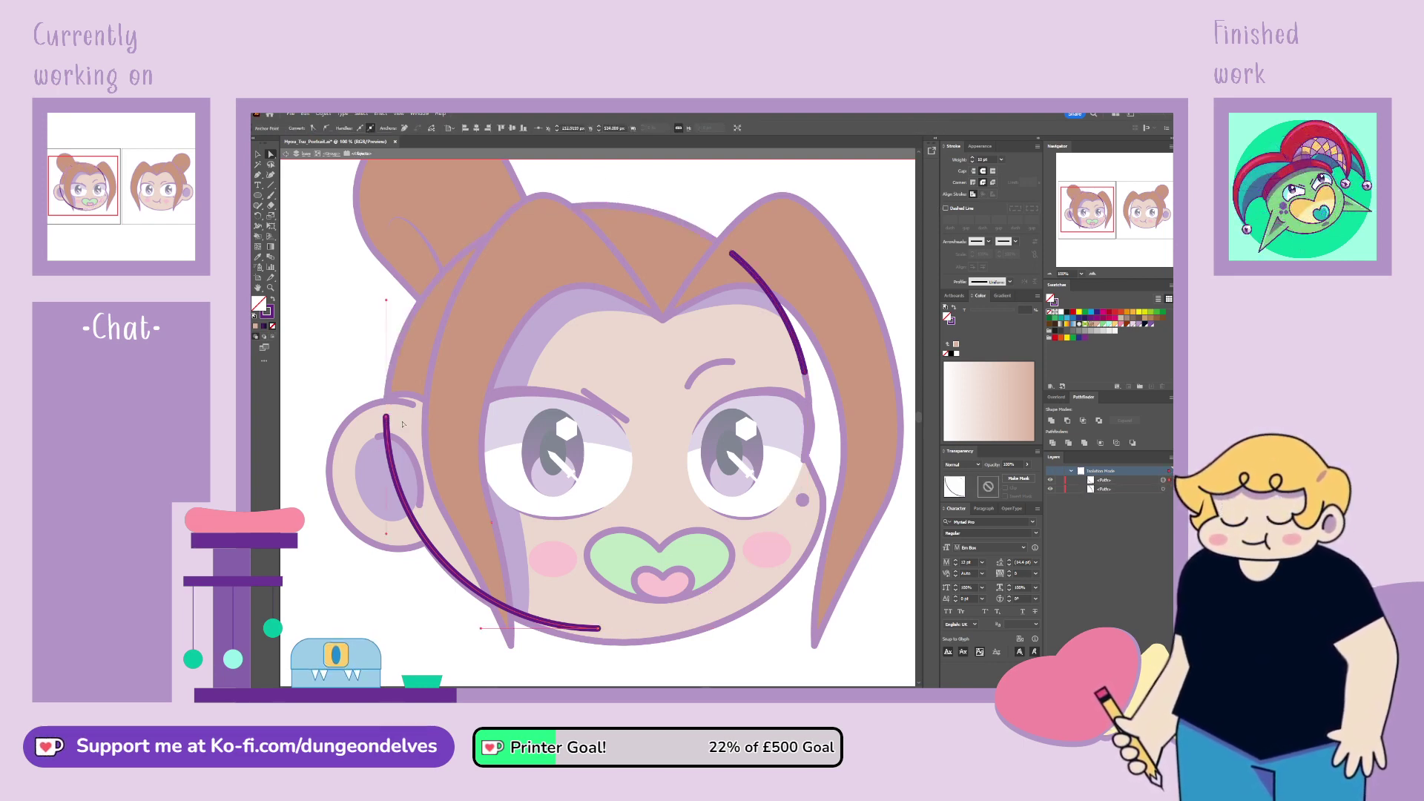
pyautogui.press('Delete')
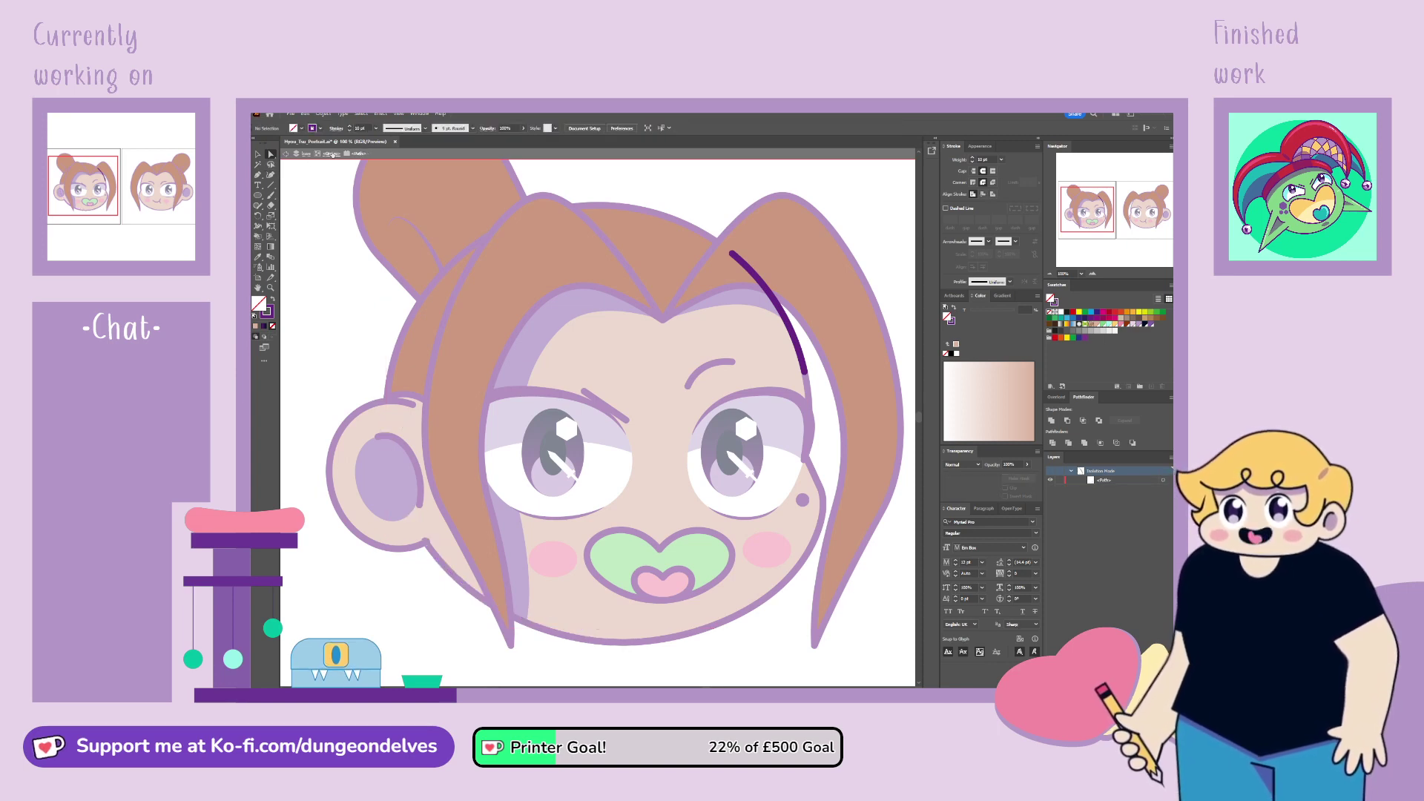
pyautogui.click(330, 155)
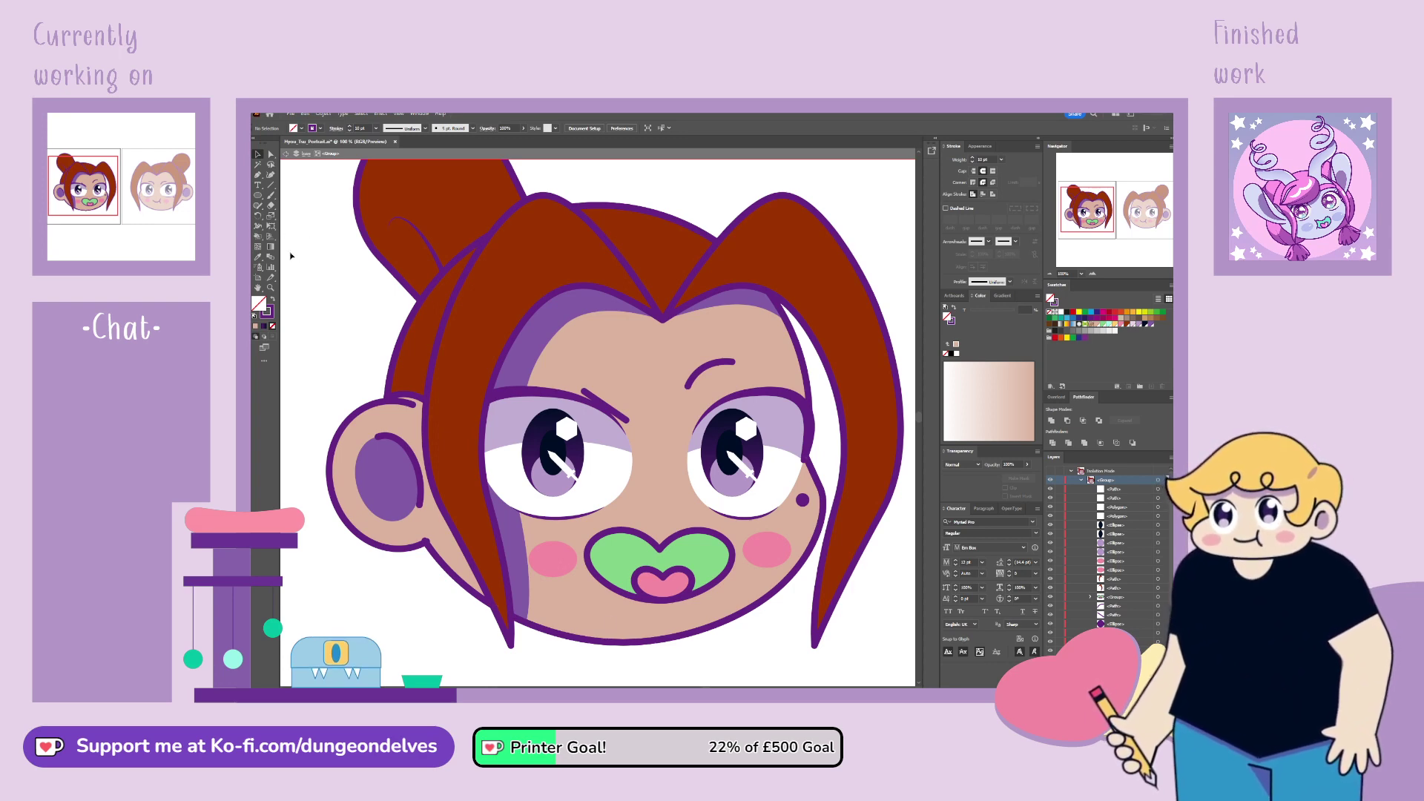
# Step: Isolate the ear, recolour its outer skin-coloured ellipse light purple, and return to the portrait group
pyautogui.click(259, 195)
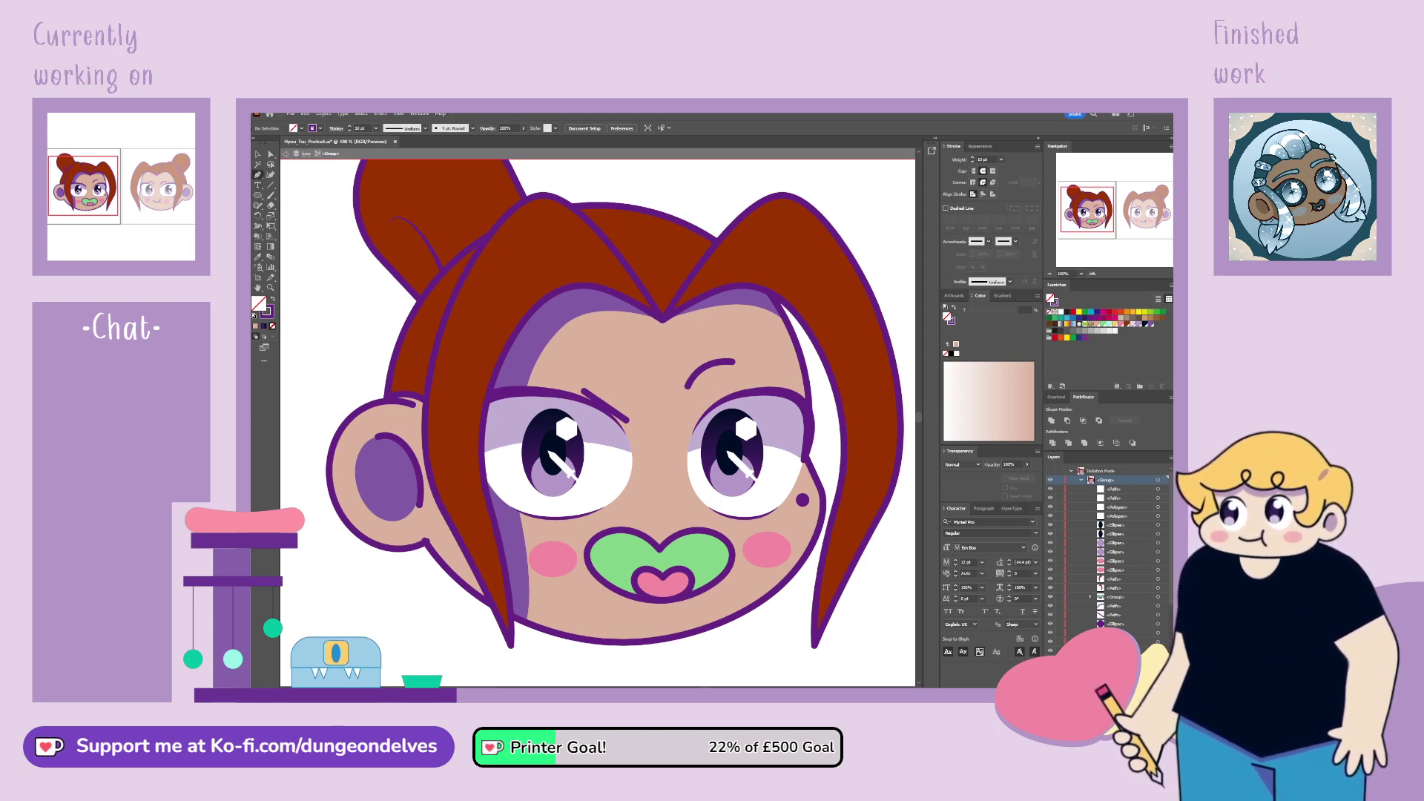
pyautogui.click(258, 154)
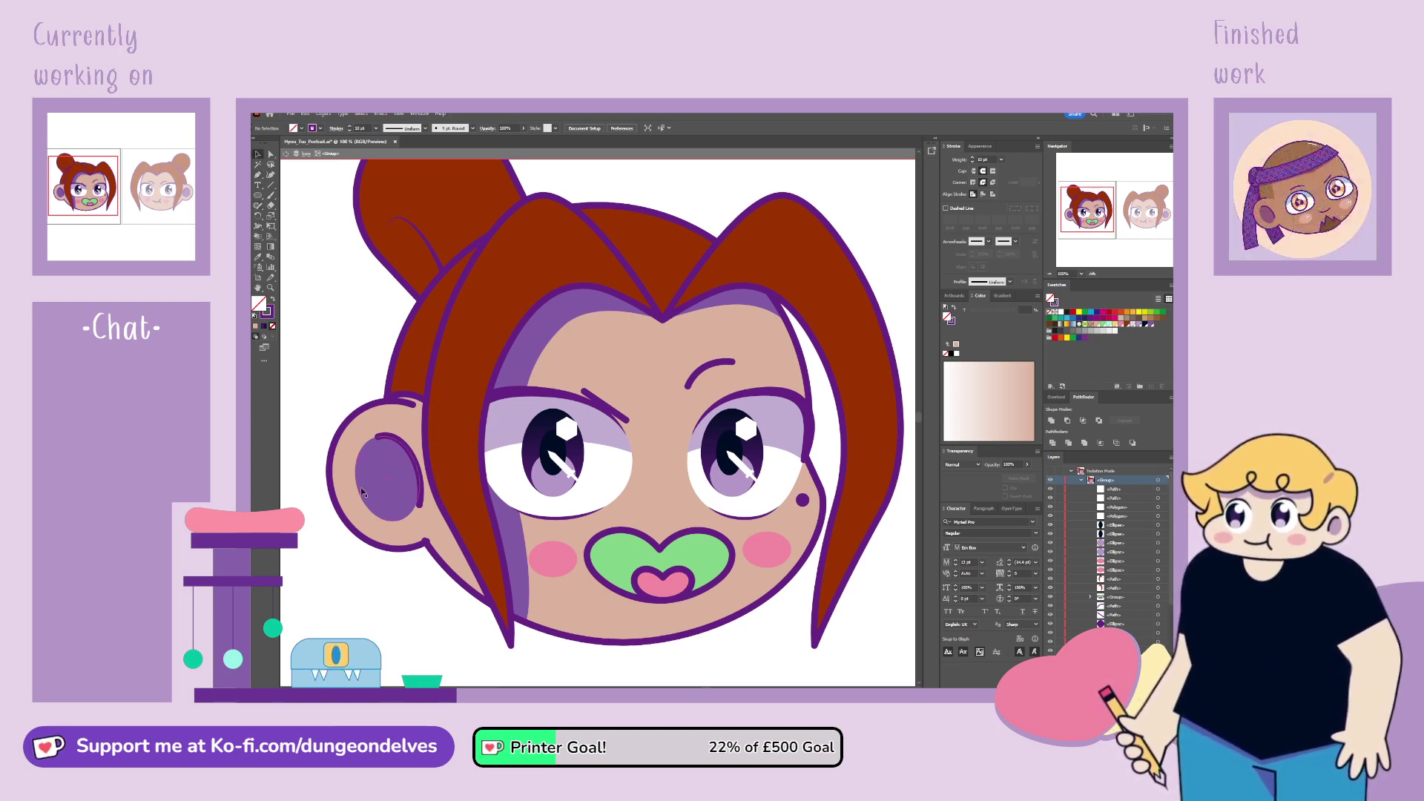
pyautogui.doubleClick(399, 523)
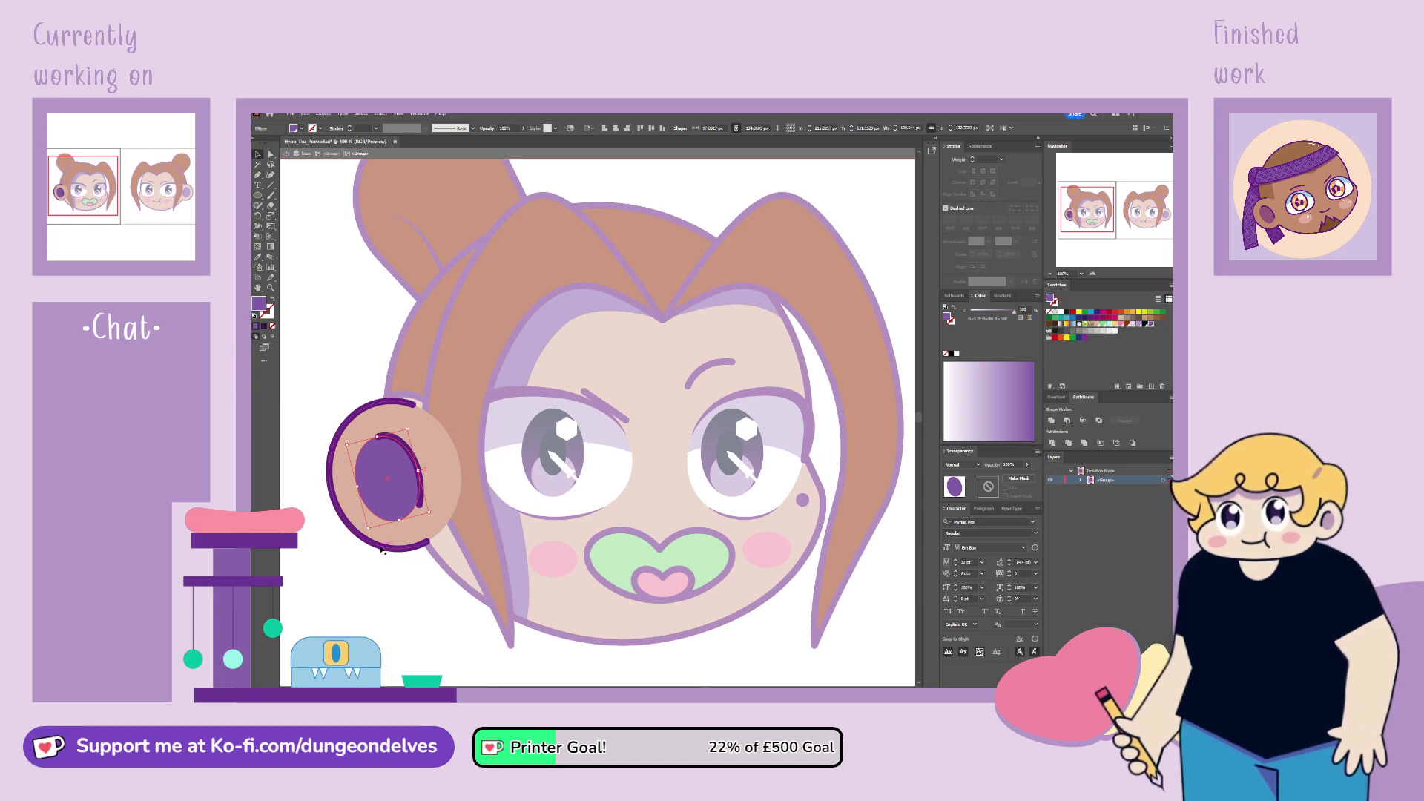
pyautogui.click(404, 533)
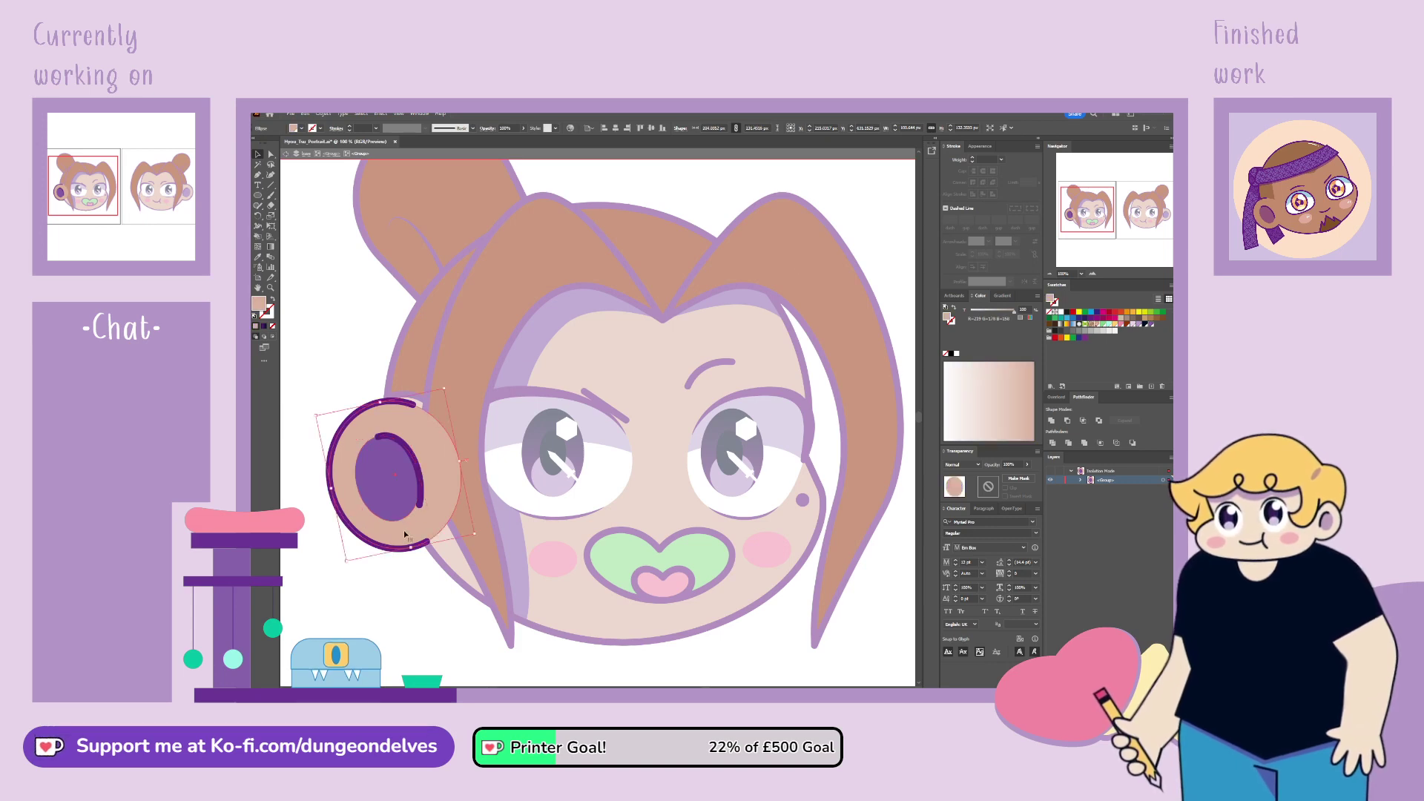
pyautogui.click(796, 264)
pyautogui.doubleClick(481, 575)
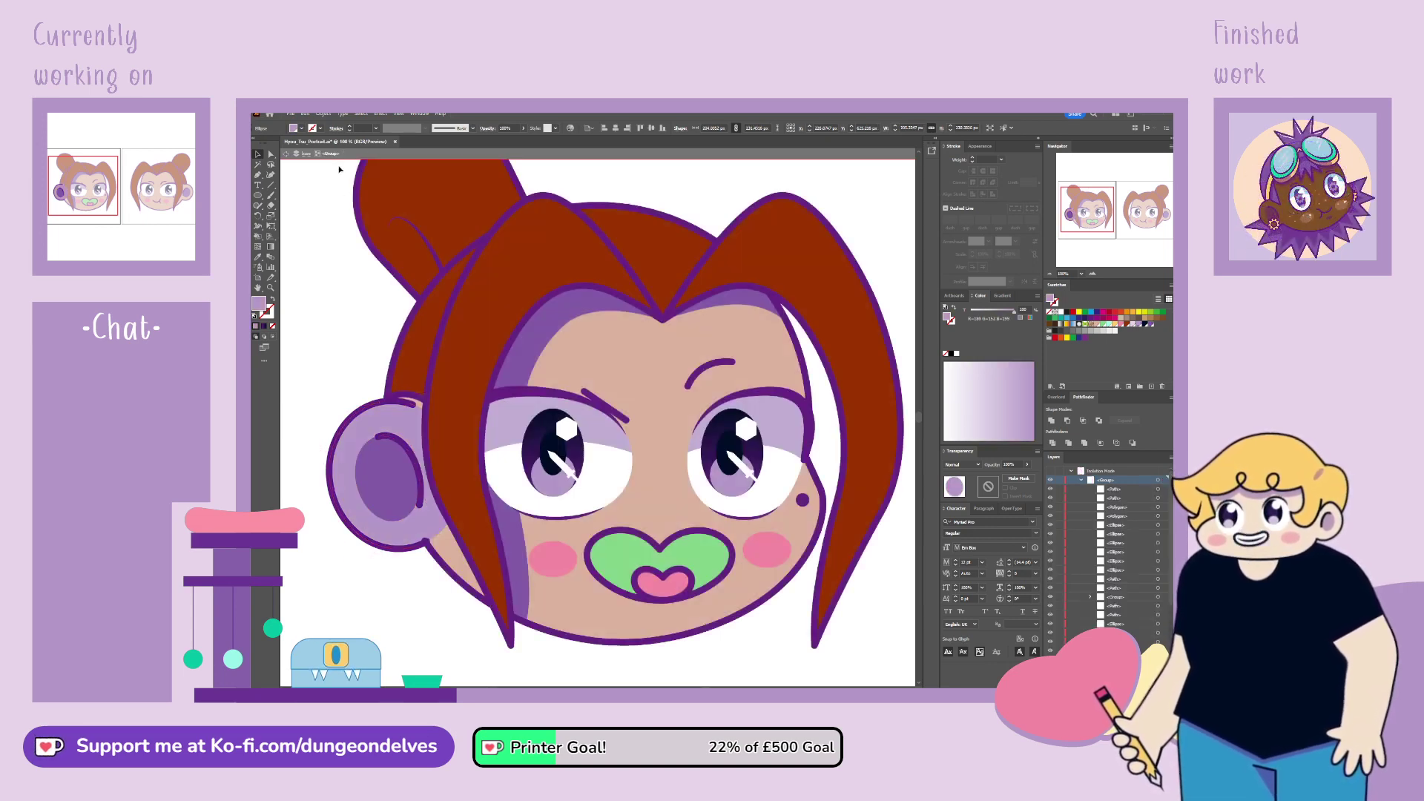
# Step: Recolour the cheek shadow and both forehead shadows with the ear's light purple, and deselect them
pyautogui.click(532, 345)
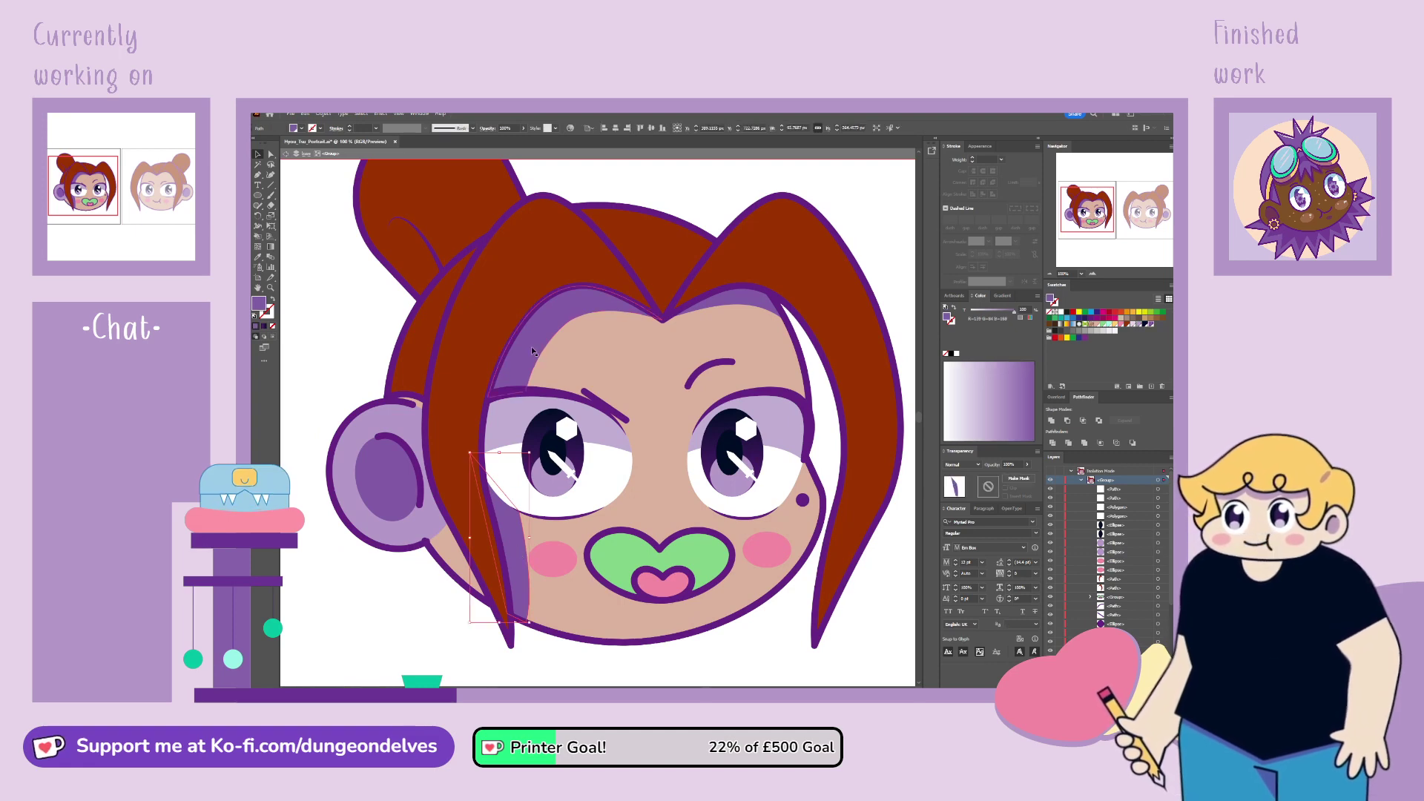
pyautogui.keyDown('shift'); pyautogui.click(517, 549); pyautogui.keyUp('shift')
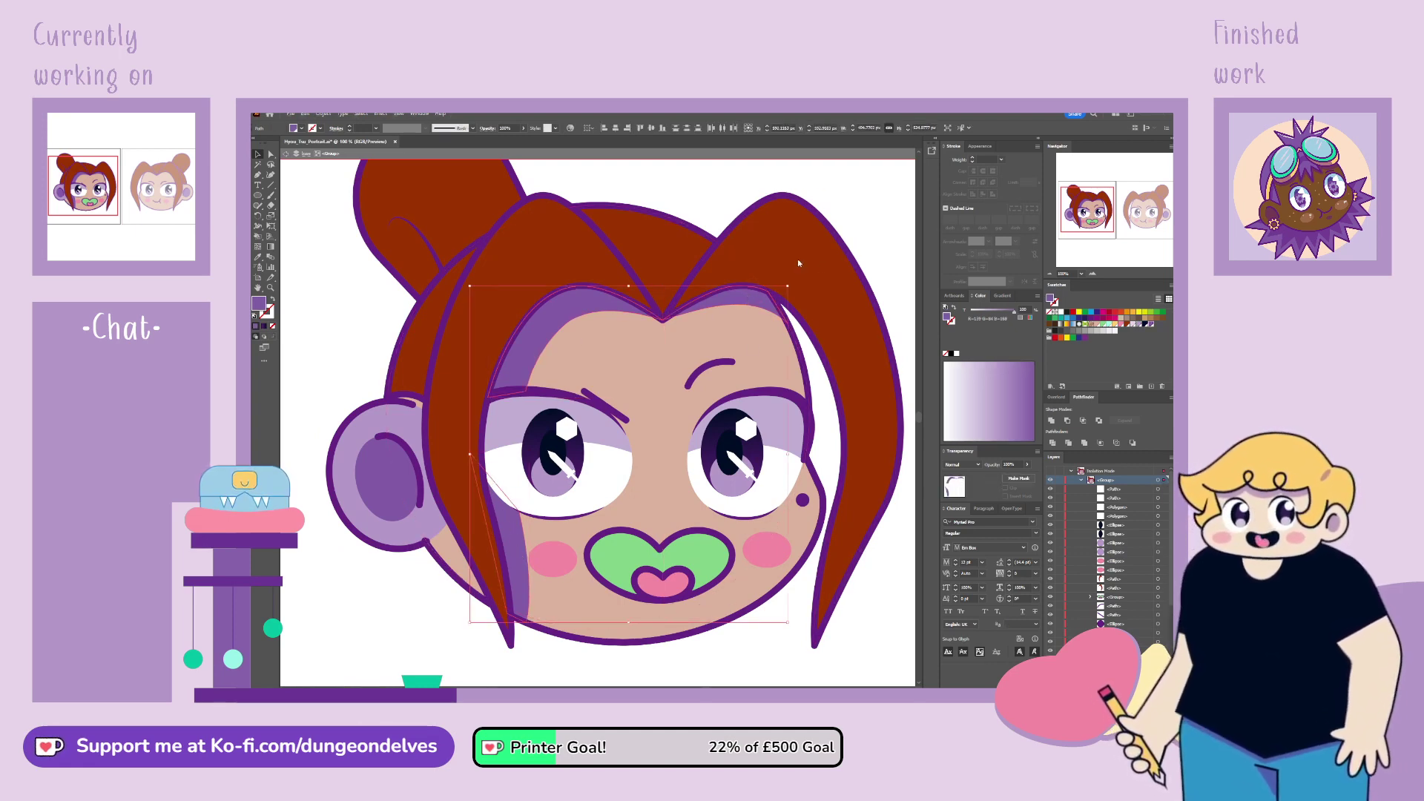
pyautogui.keyDown('shift'); pyautogui.click(791, 295); pyautogui.keyUp('shift')
pyautogui.click(393, 649)
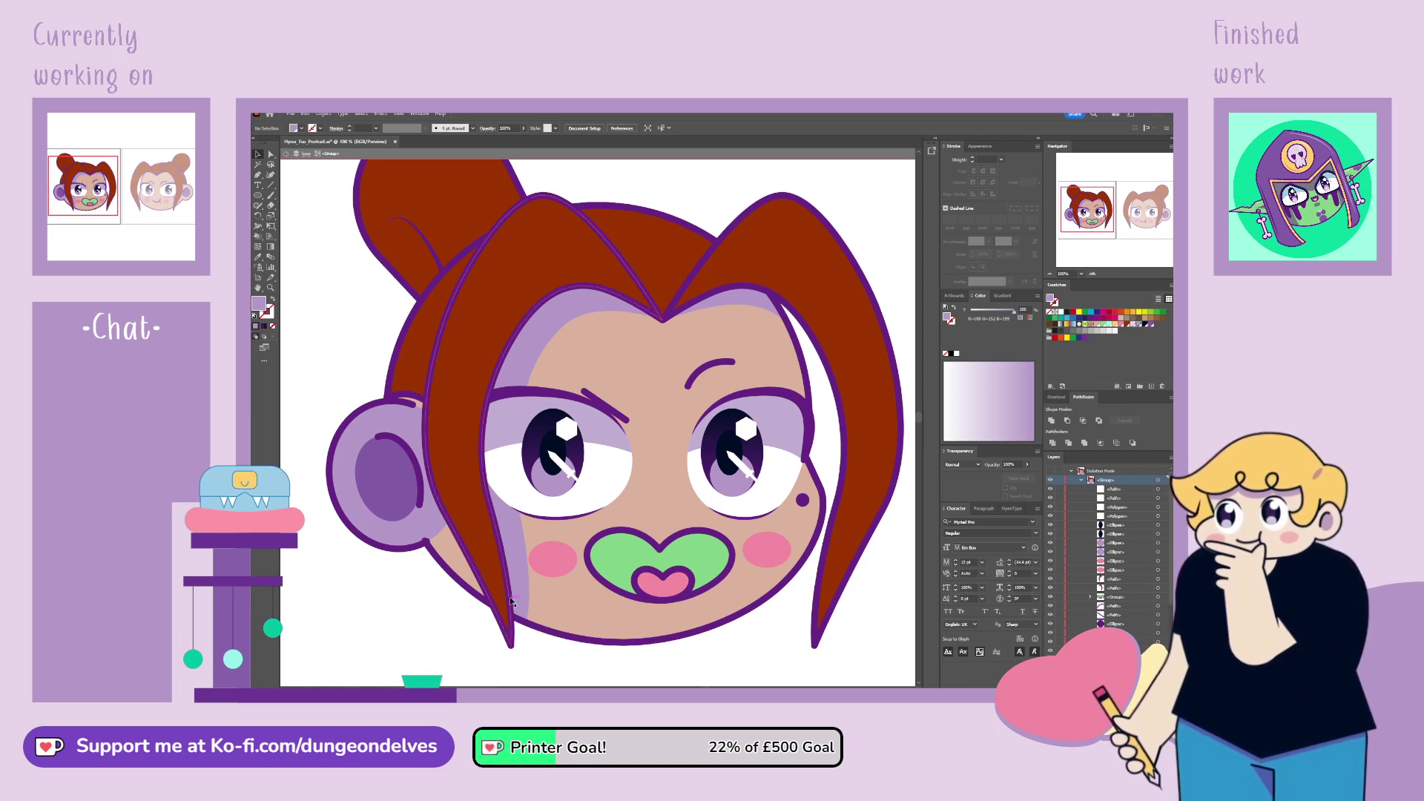
# Step: Merge the head circle and the jaw shape into a single skin-coloured face shape without a stroke, and check it in isolation
pyautogui.click(453, 585)
pyautogui.click(401, 635)
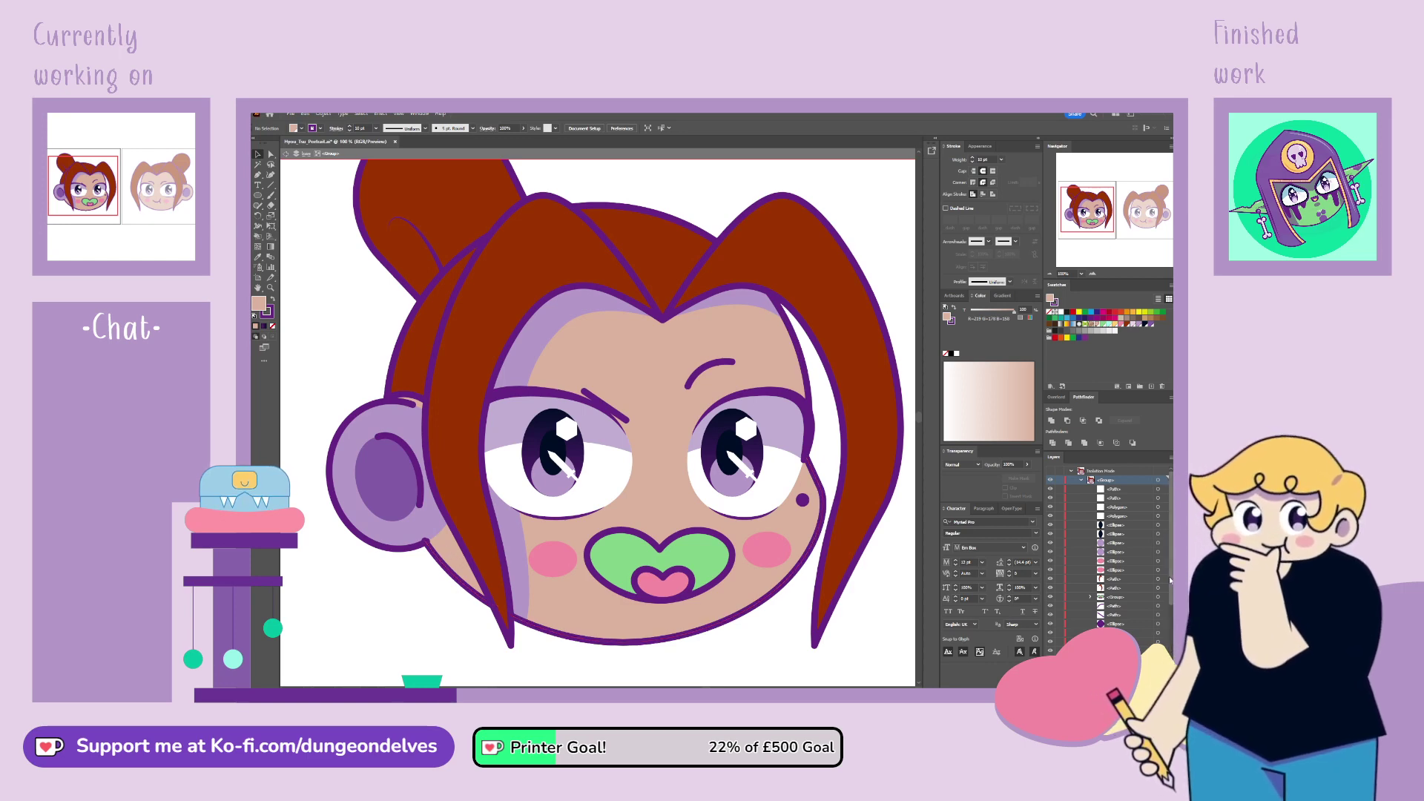
pyautogui.scroll(-3, 1112, 556)
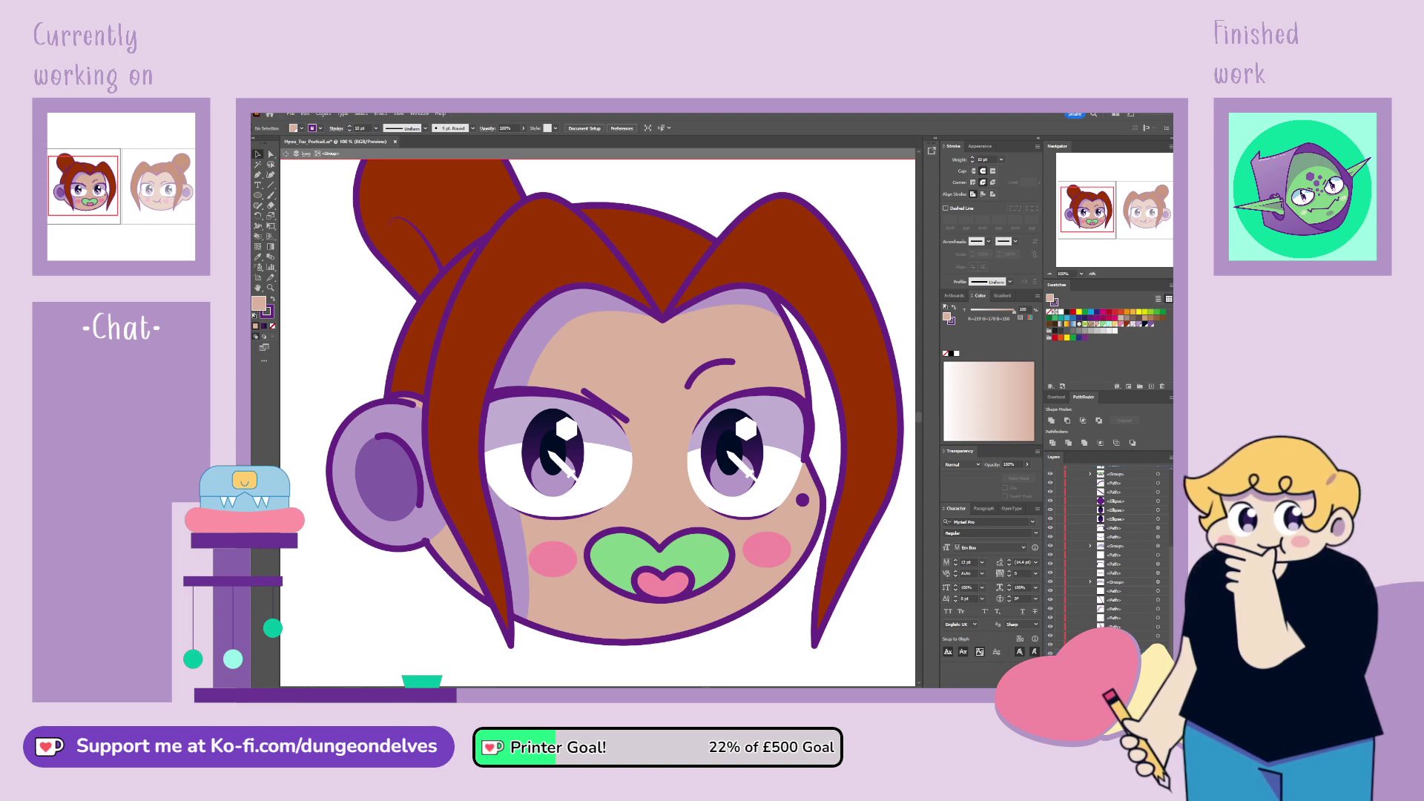
pyautogui.click(624, 639)
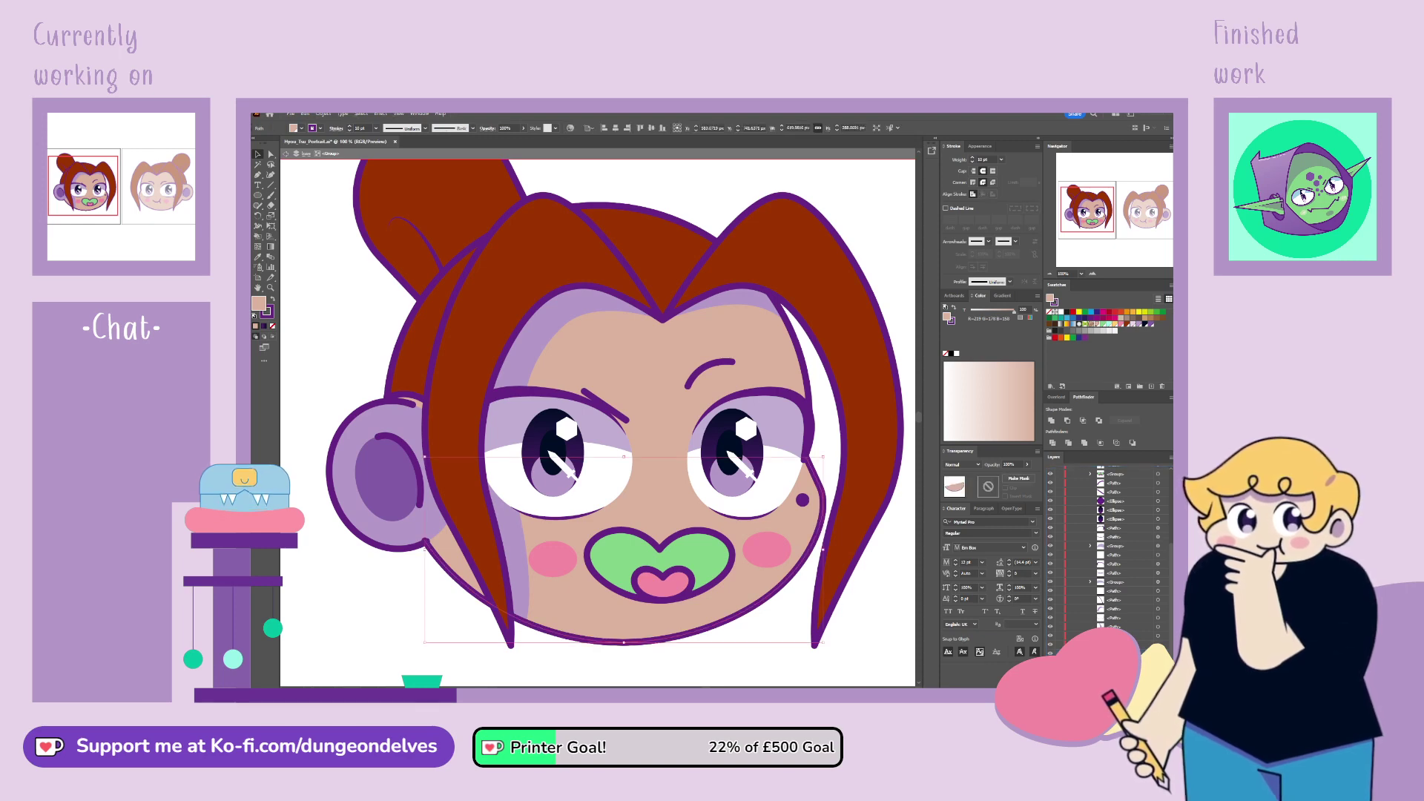
pyautogui.keyDown('shift'); pyautogui.click(653, 349); pyautogui.keyUp('shift')
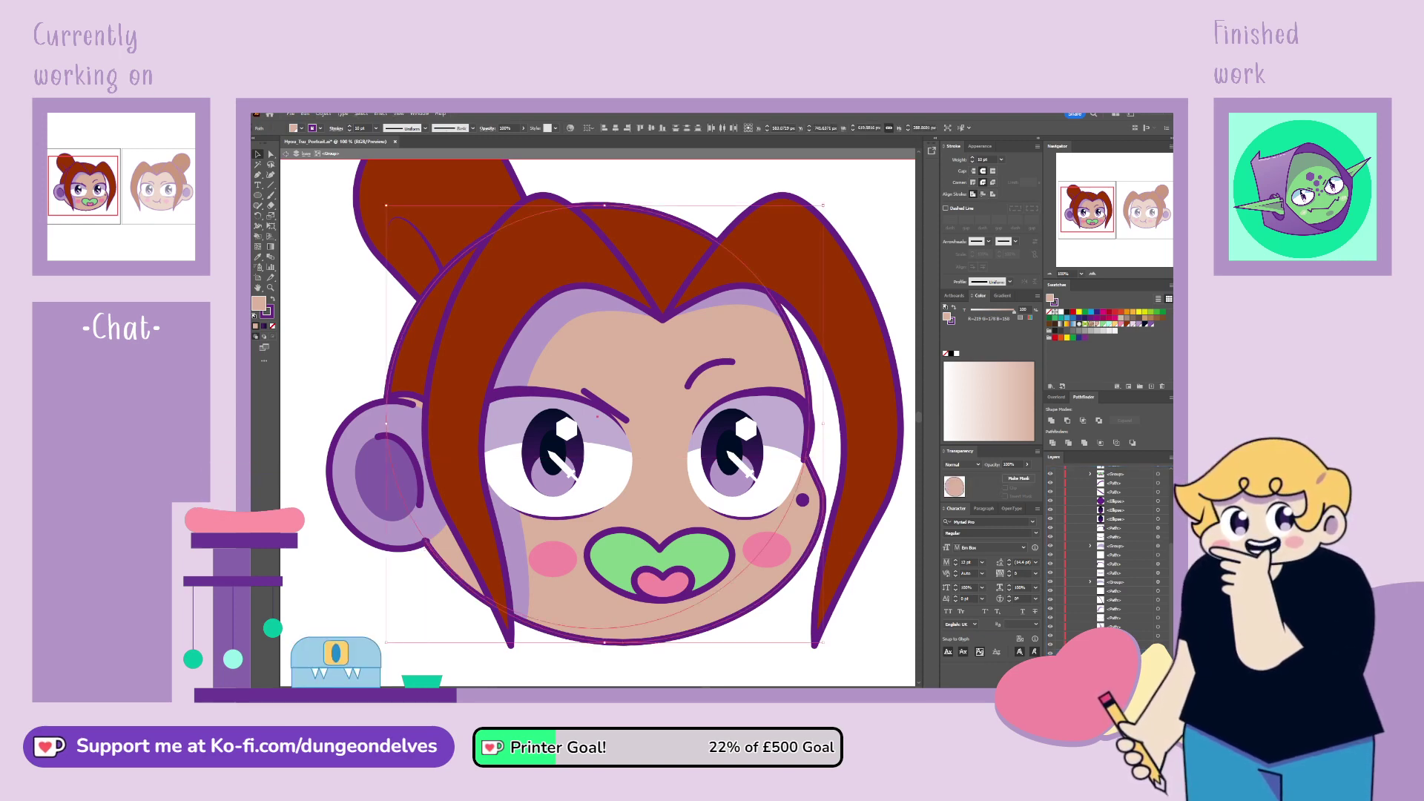
pyautogui.click(1074, 442)
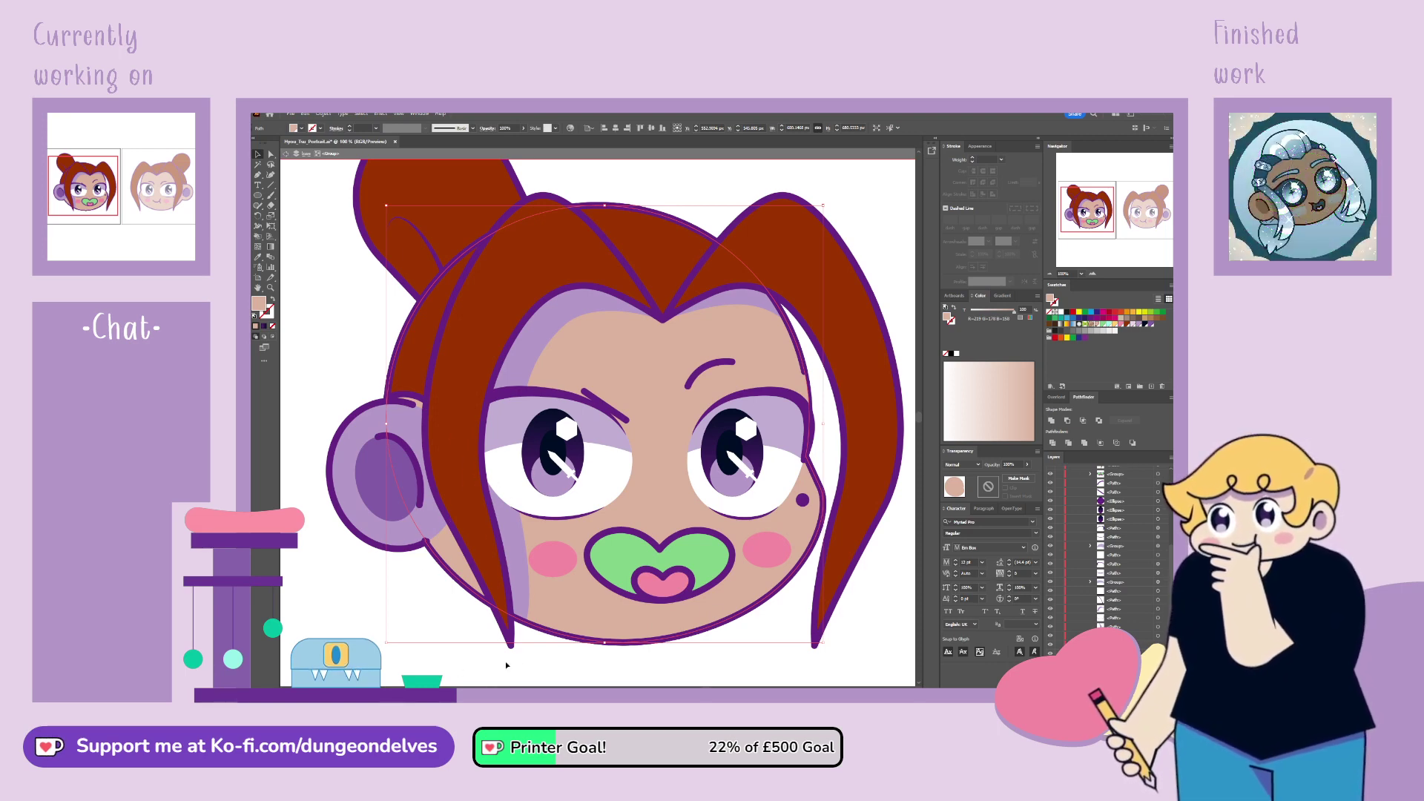
pyautogui.doubleClick(526, 608)
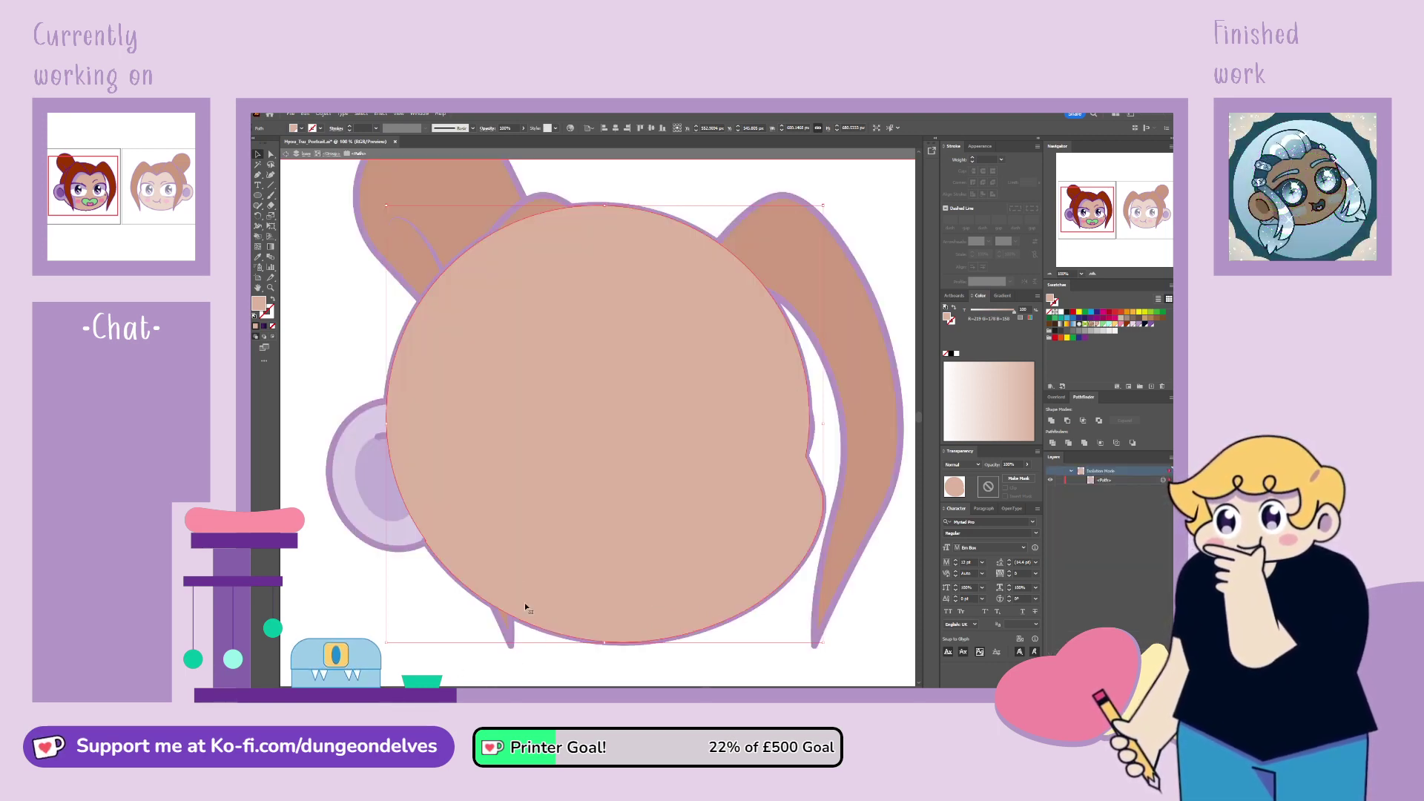
pyautogui.doubleClick(305, 264)
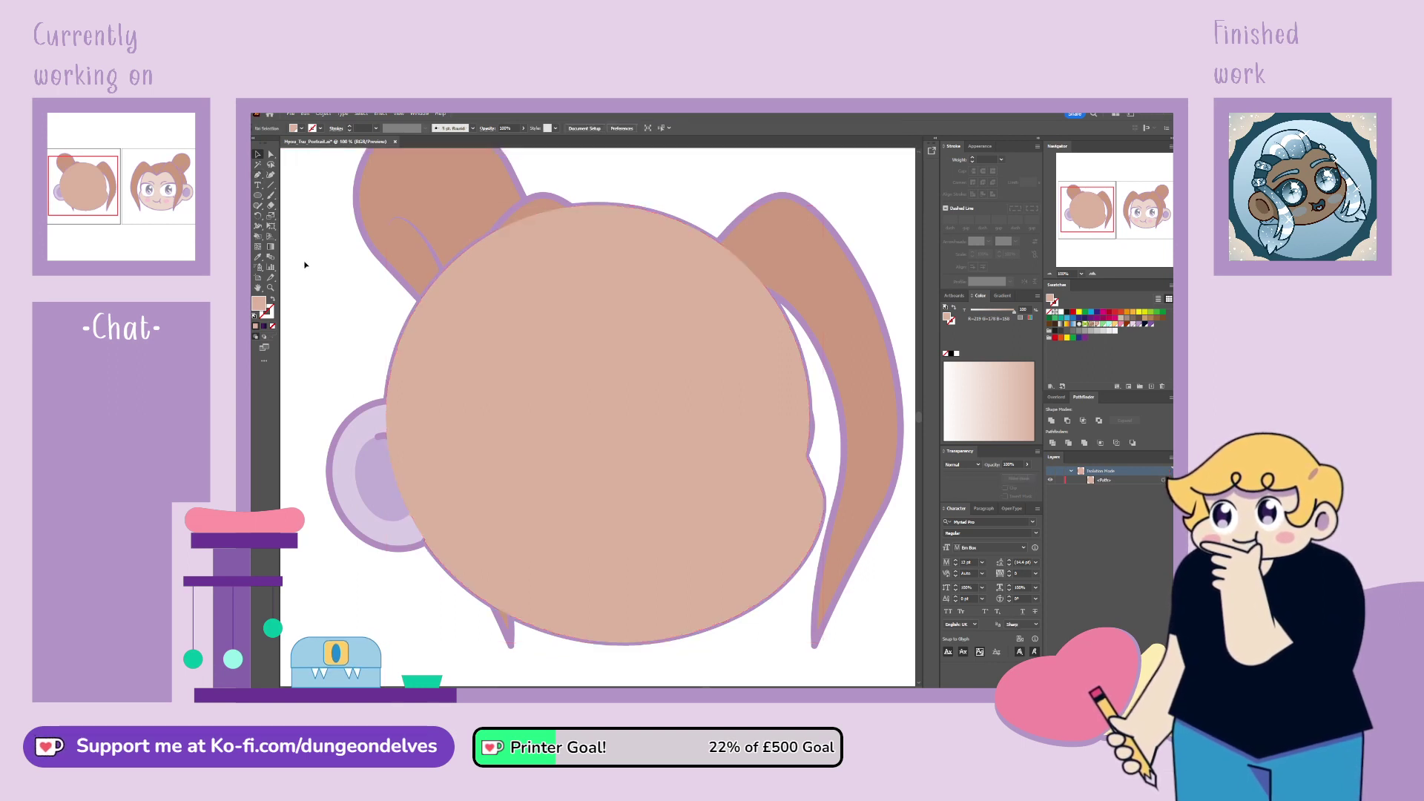
# Step: Draw an open cutting line with the Pen tool from outside the head above the ear, along the front hair lock, to below its tip
pyautogui.click(257, 174)
pyautogui.hotkey('shift', 'x')
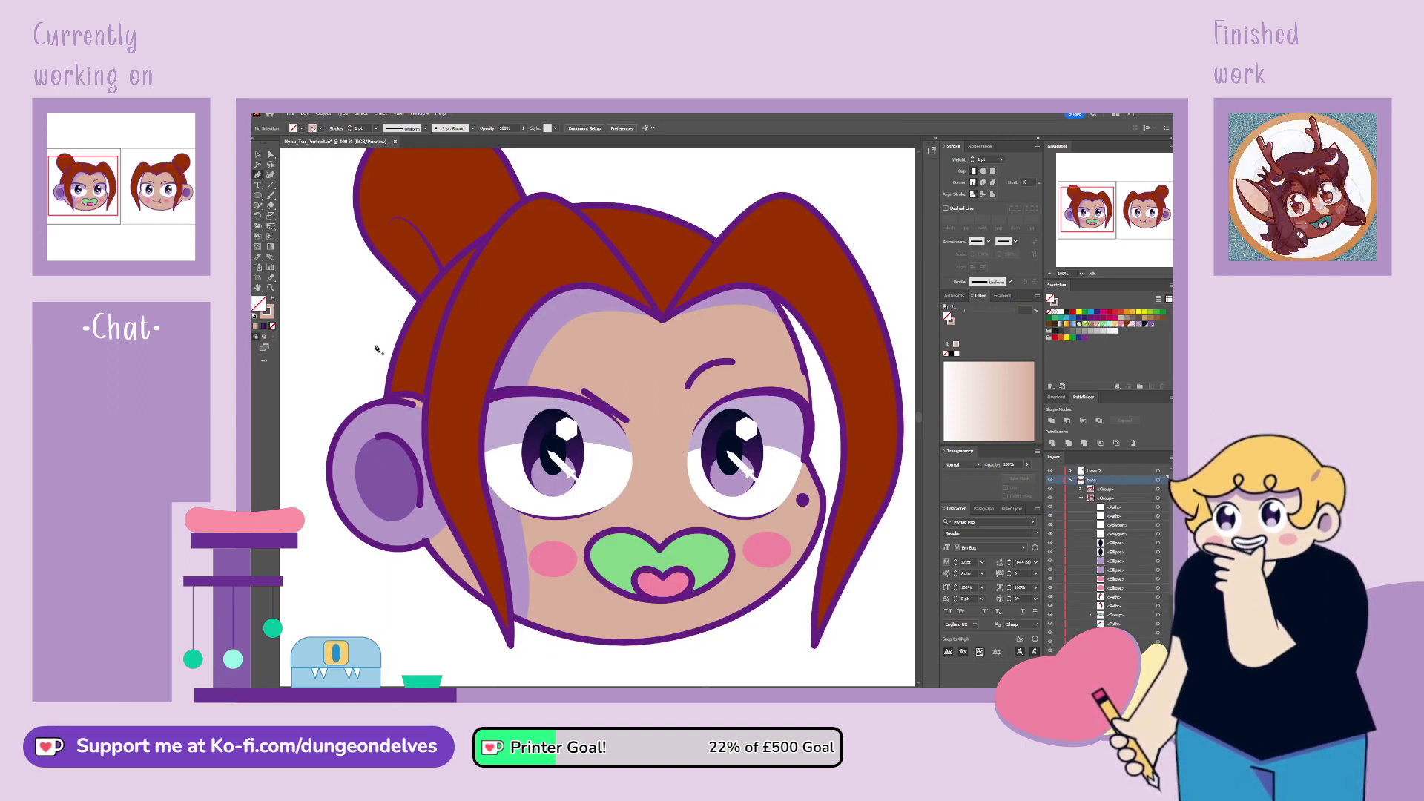
pyautogui.click(376, 345)
pyautogui.click(450, 378)
pyautogui.click(472, 512)
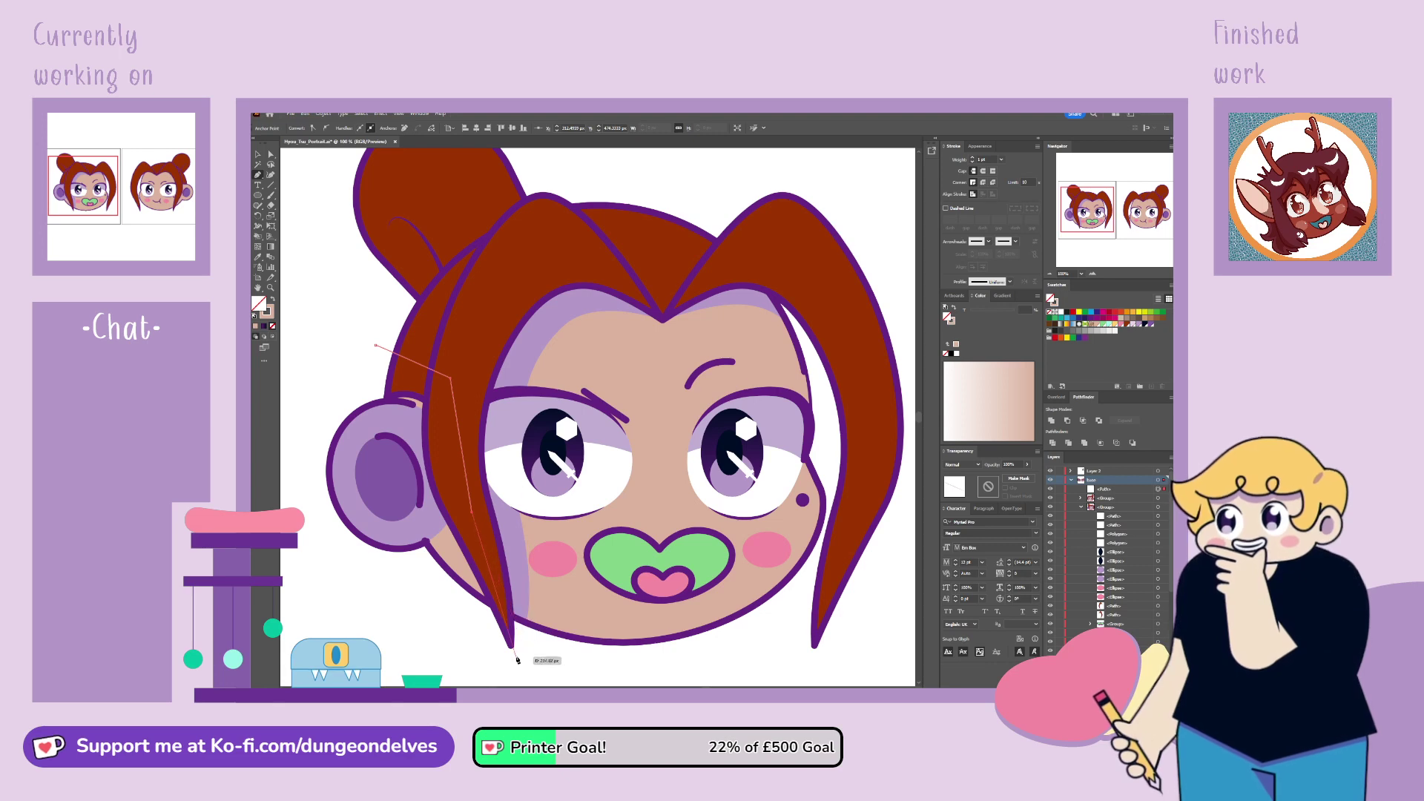
pyautogui.click(516, 657)
pyautogui.click(257, 154)
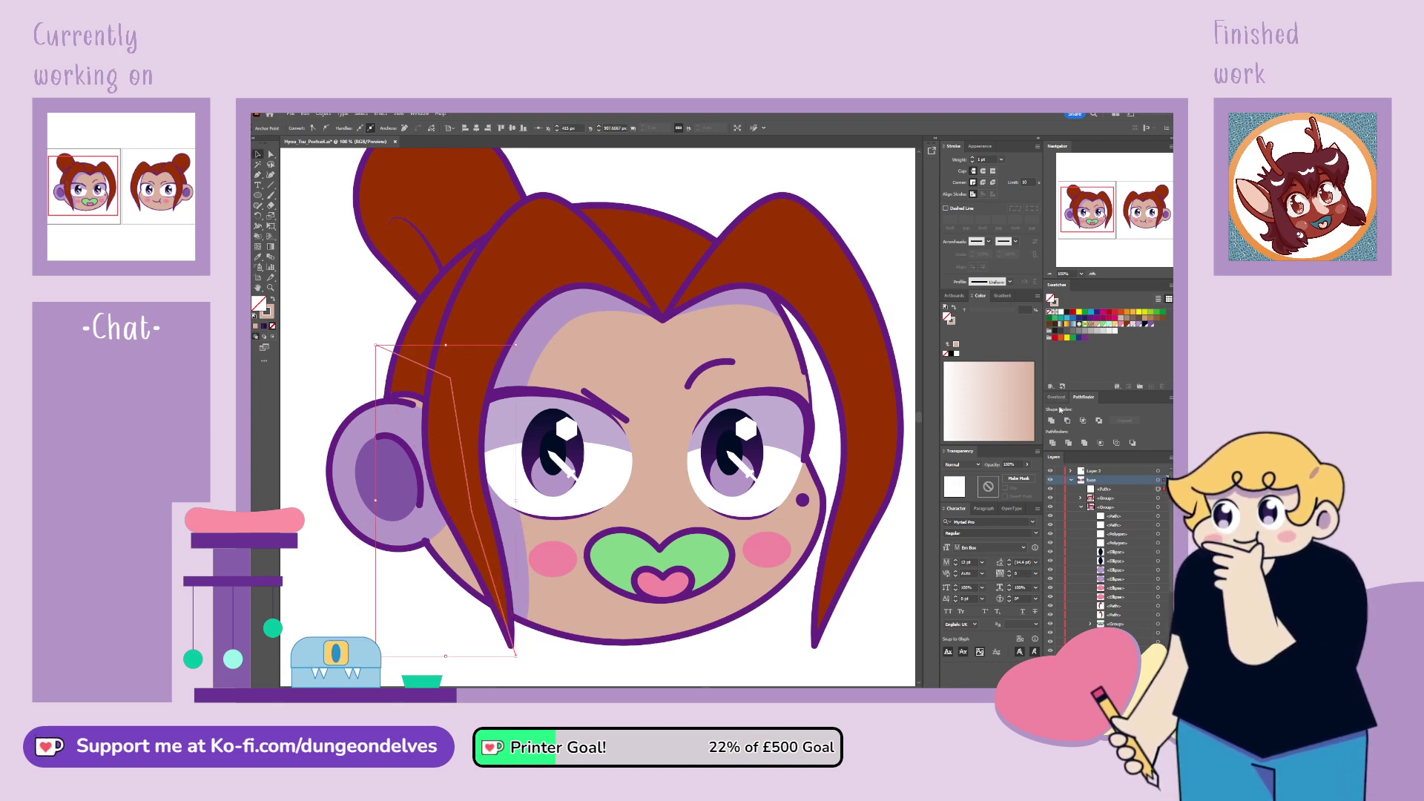
# Step: Restack the cutting line into the portrait group, low in the stack near the merged face shape
pyautogui.click(1105, 490)
pyautogui.scroll(-5, 1105, 549)
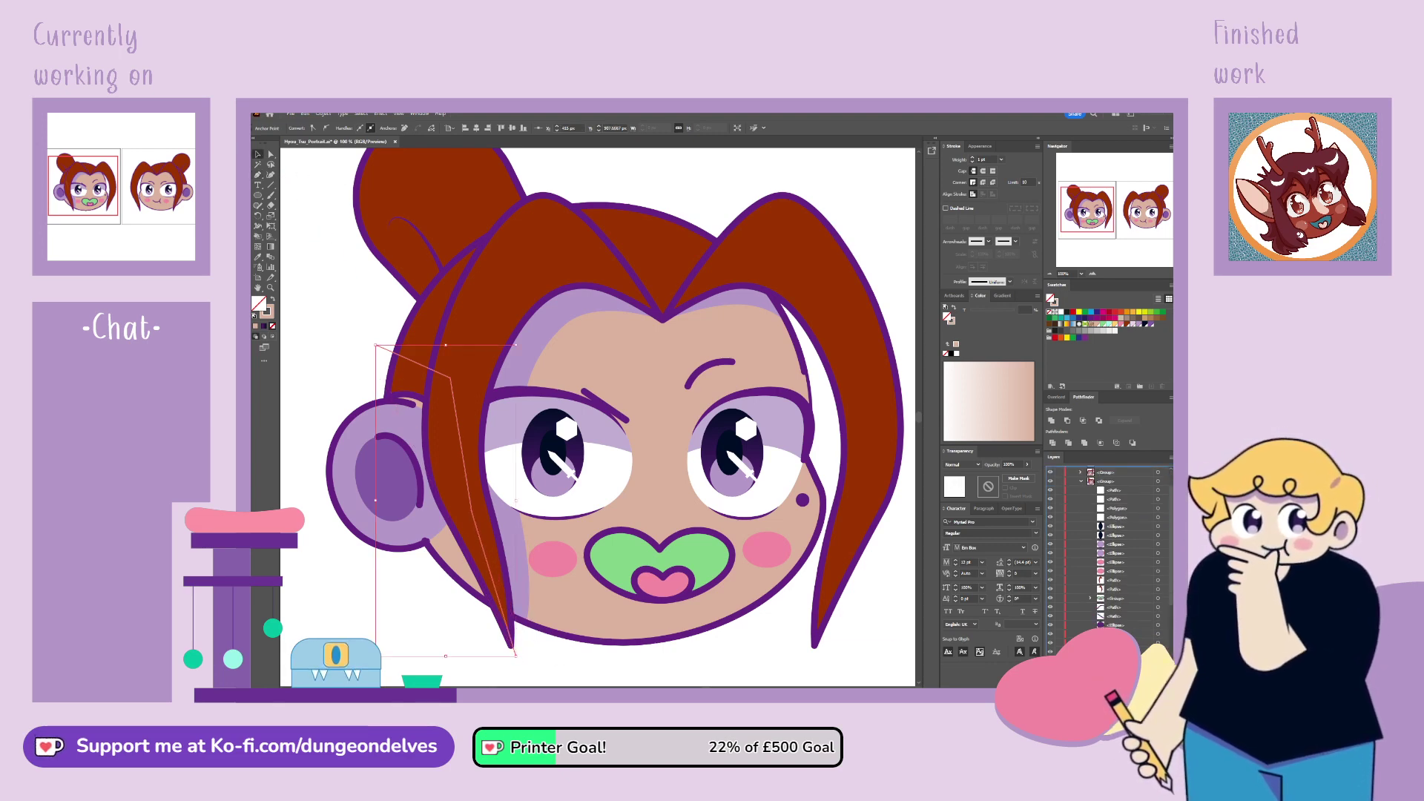
pyautogui.scroll(-4, 1105, 549)
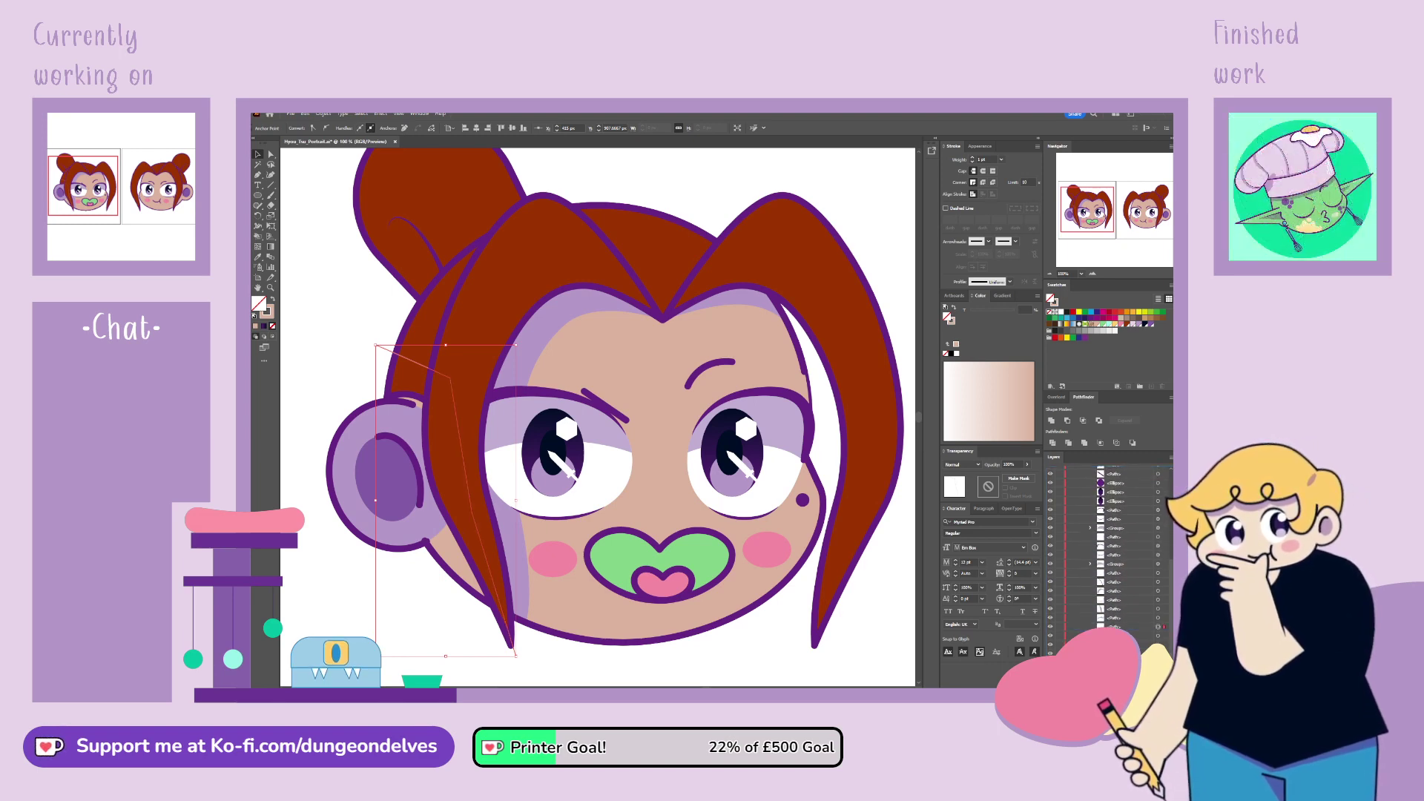
pyautogui.moveTo(1113, 626); pyautogui.dragTo(1113, 631)
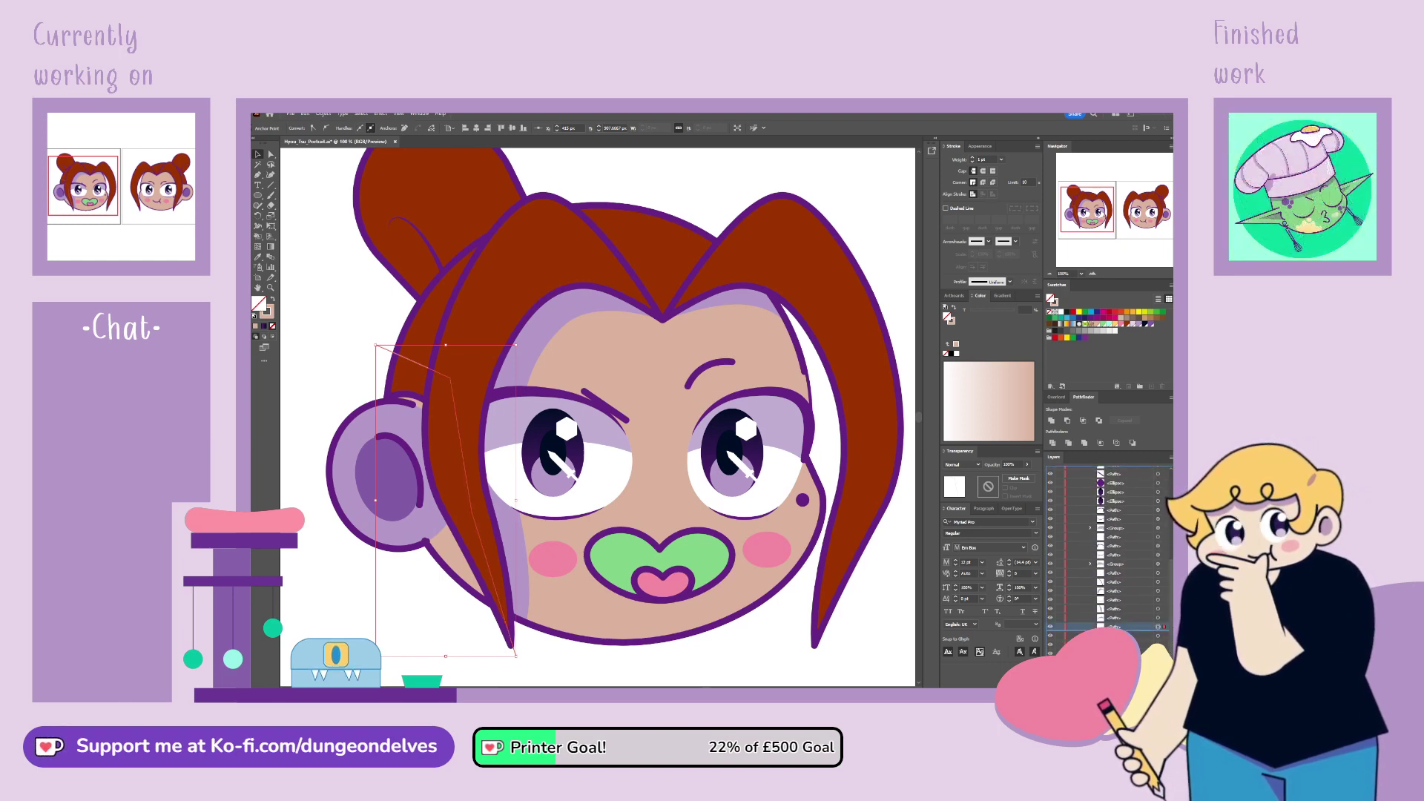
# Step: Divide the merged face shape along the cutting line, ungroup the resulting pieces and deselect them
pyautogui.hotkey('ctrl', 'g')
pyautogui.keyDown('shift'); pyautogui.click(653, 349); pyautogui.keyUp('shift')
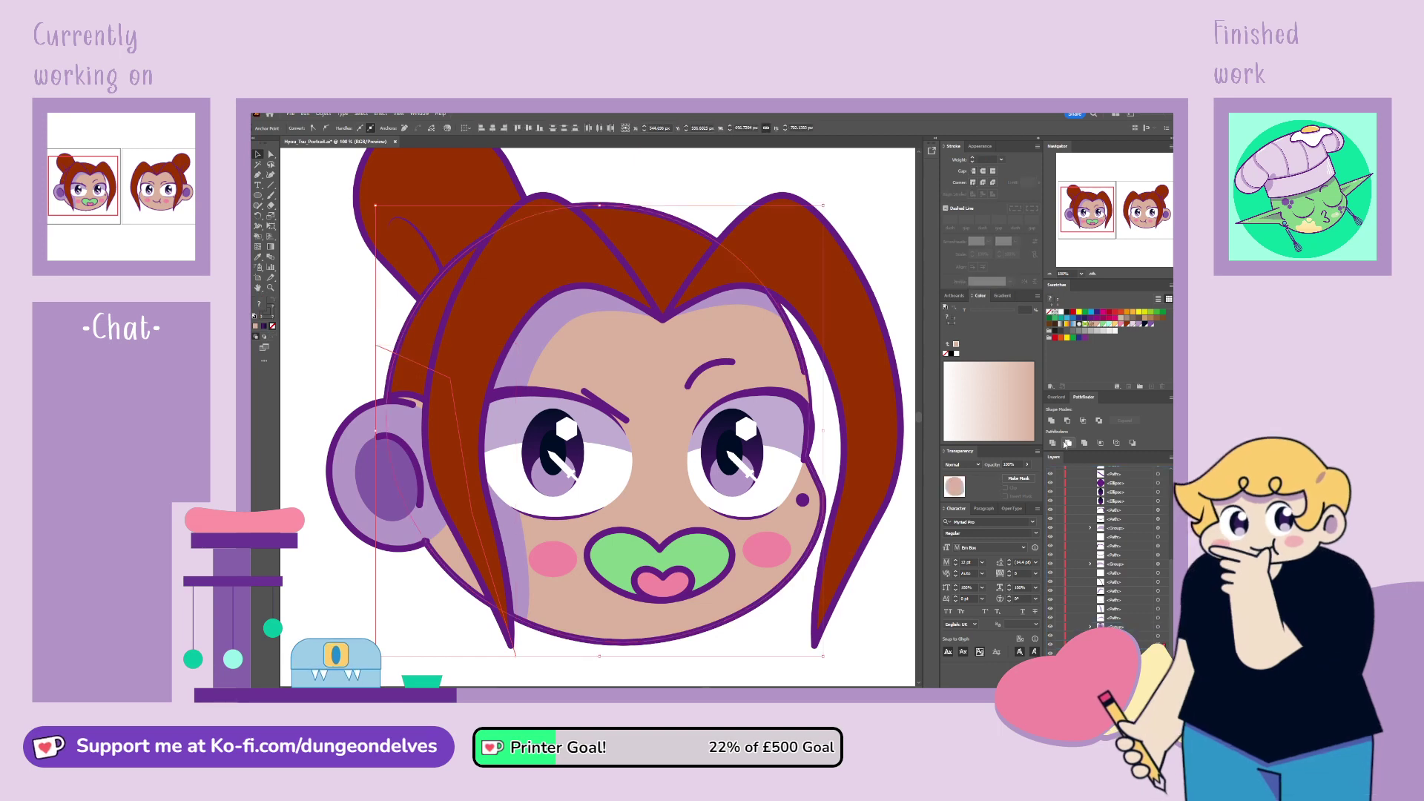
pyautogui.click(1053, 443)
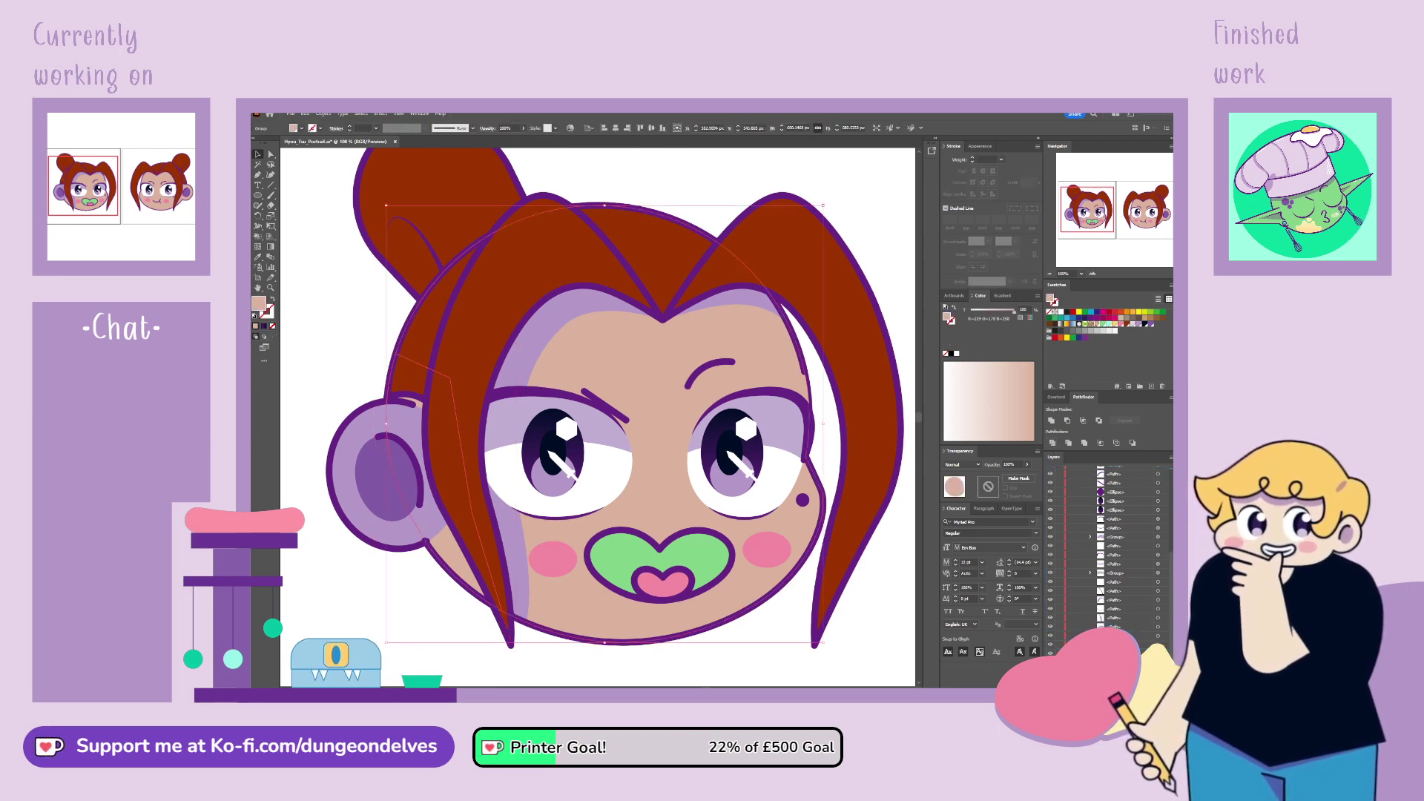
pyautogui.hotkey('ctrl', 'shift', 'g')
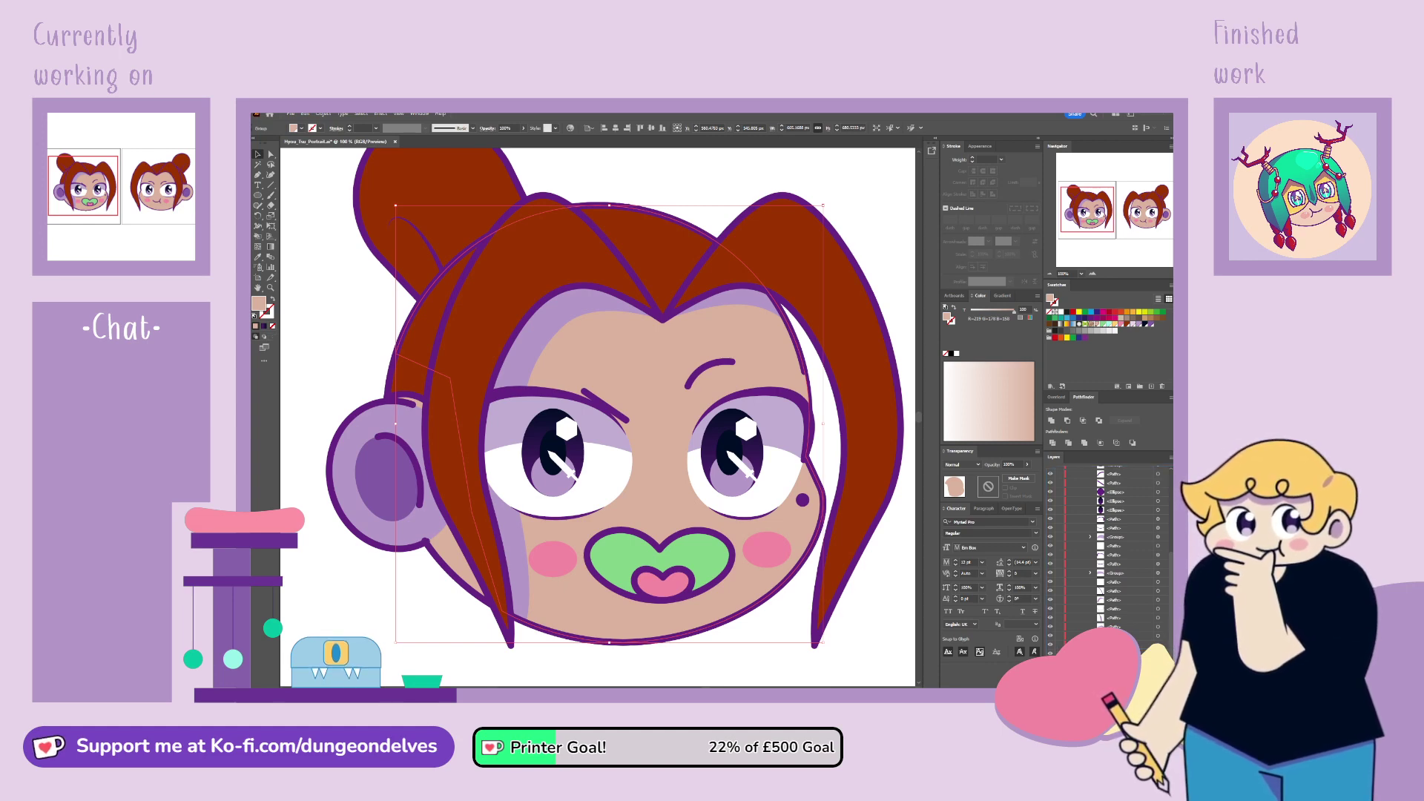
pyautogui.hotkey('ctrl', 'shift', 'a')
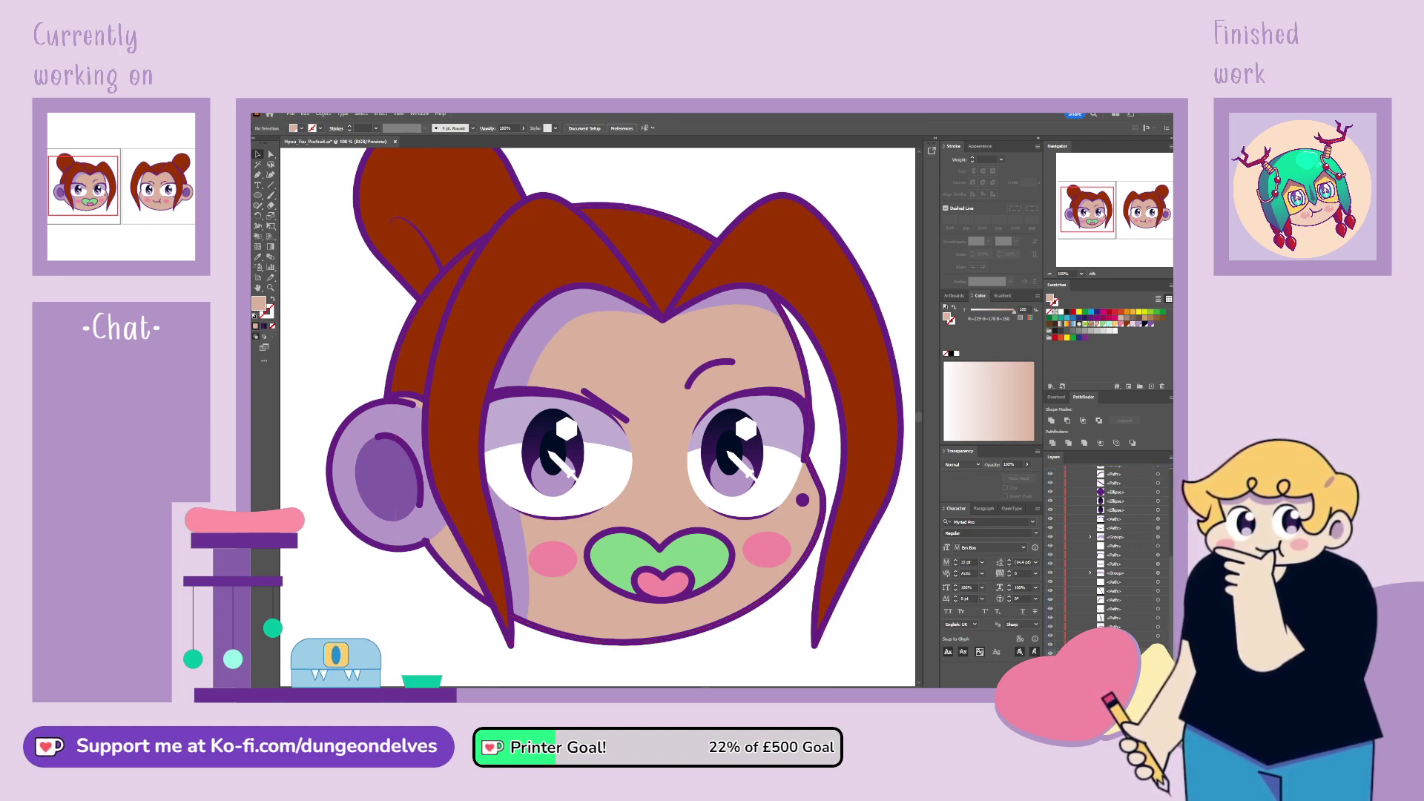
# Step: Fill the face piece between the ear and the front hair lock with the forehead shadow's light purple, and deselect it
pyautogui.click(594, 386)
pyautogui.press('i')
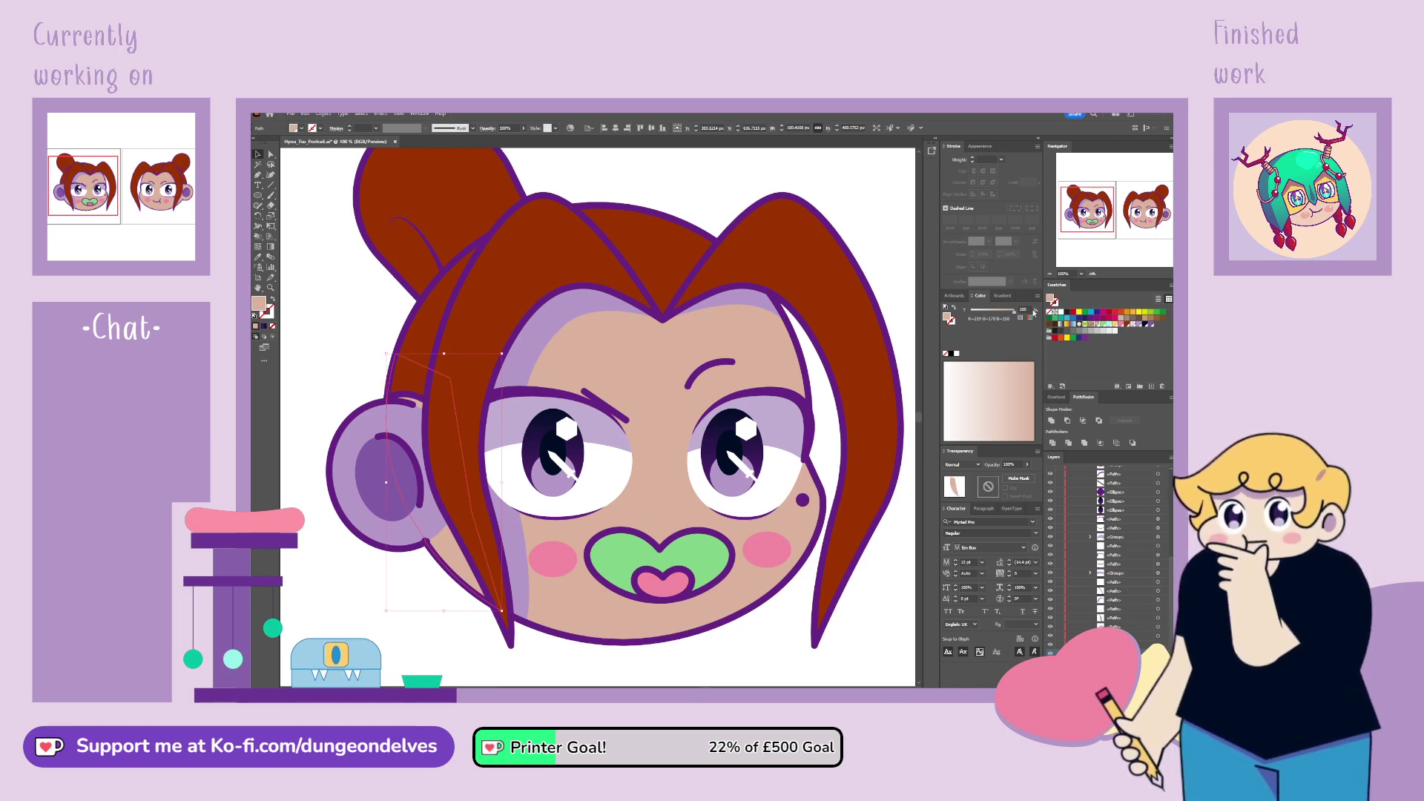
pyautogui.click(769, 302)
pyautogui.press('v')
pyautogui.click(389, 599)
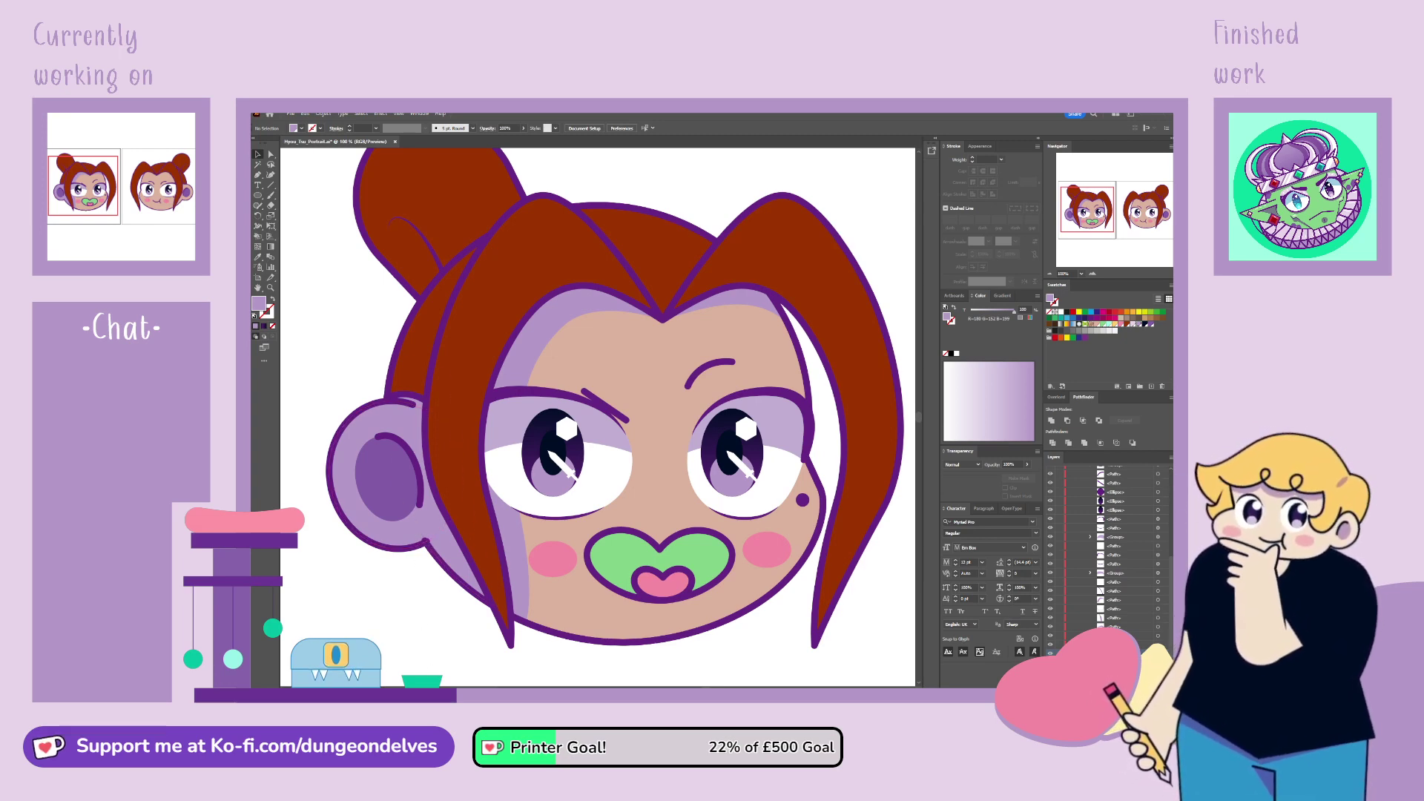
# Step: Hide the ear group to expose the face outline where the ear meets the jaw
pyautogui.hotkey('ctrl', '=')
pyautogui.moveTo(1098, 214); pyautogui.dragTo(1083, 226)
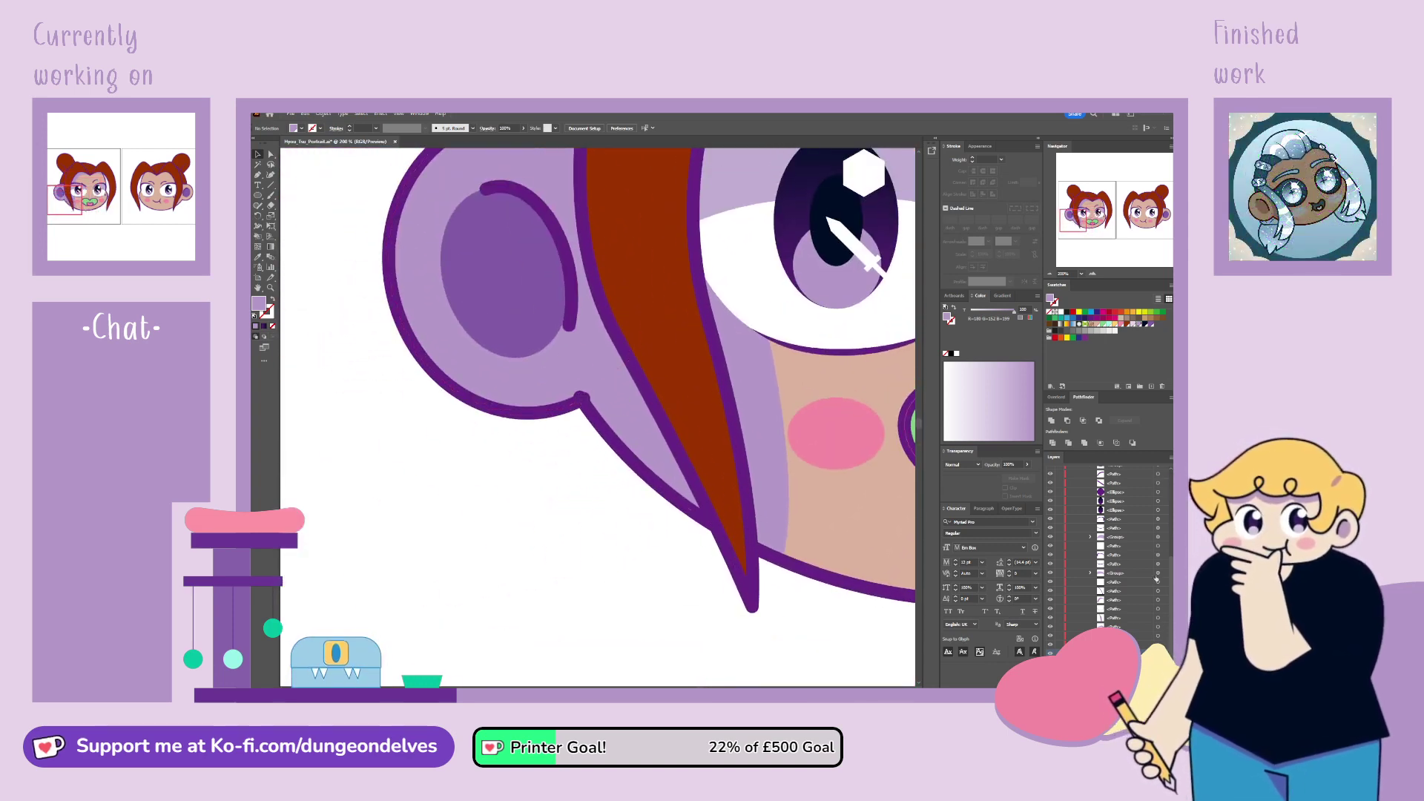
pyautogui.click(1051, 638)
pyautogui.click(1051, 638)
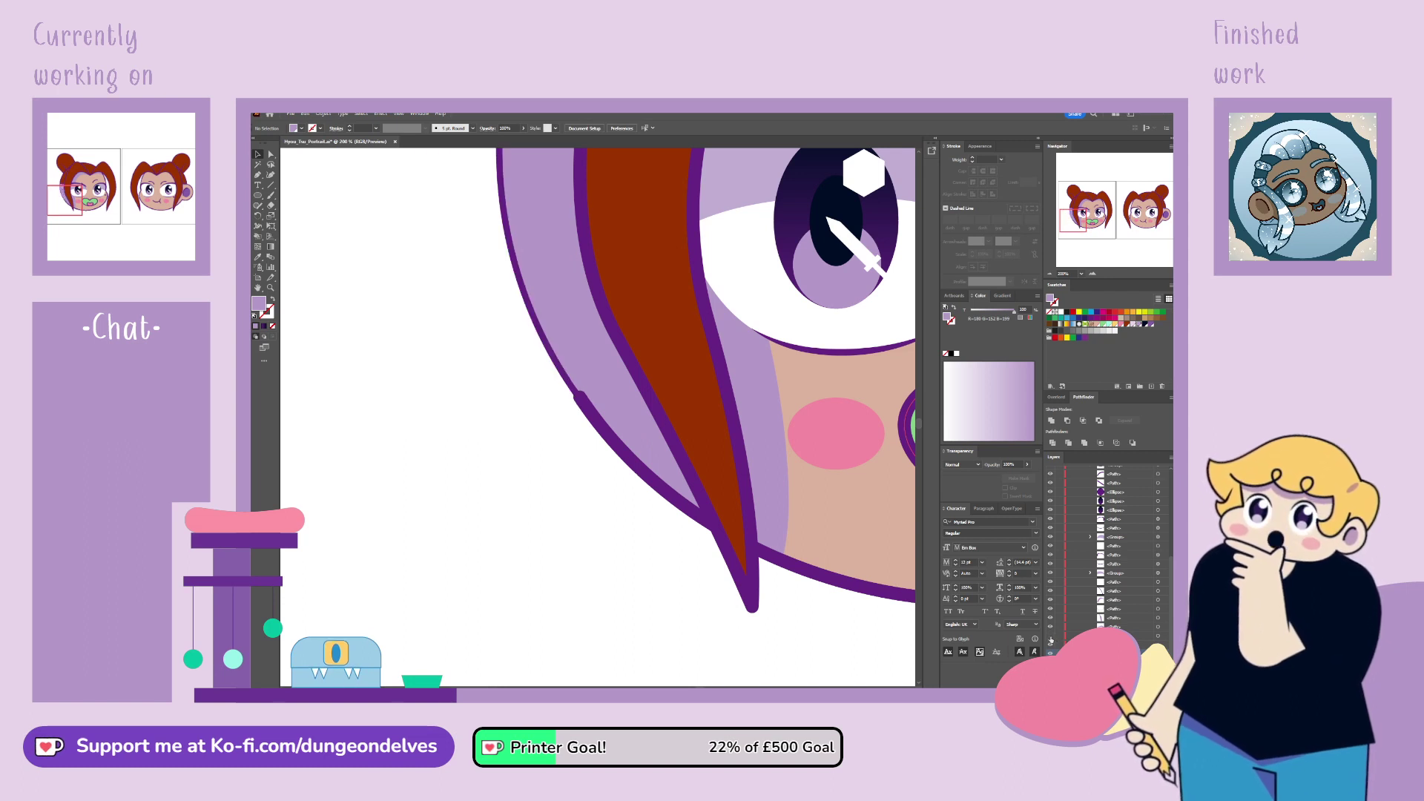
# Step: Show the ear group again and move the jaw outline's upper end point so it tucks neatly into the ear outline
pyautogui.click(590, 404)
pyautogui.click(592, 650)
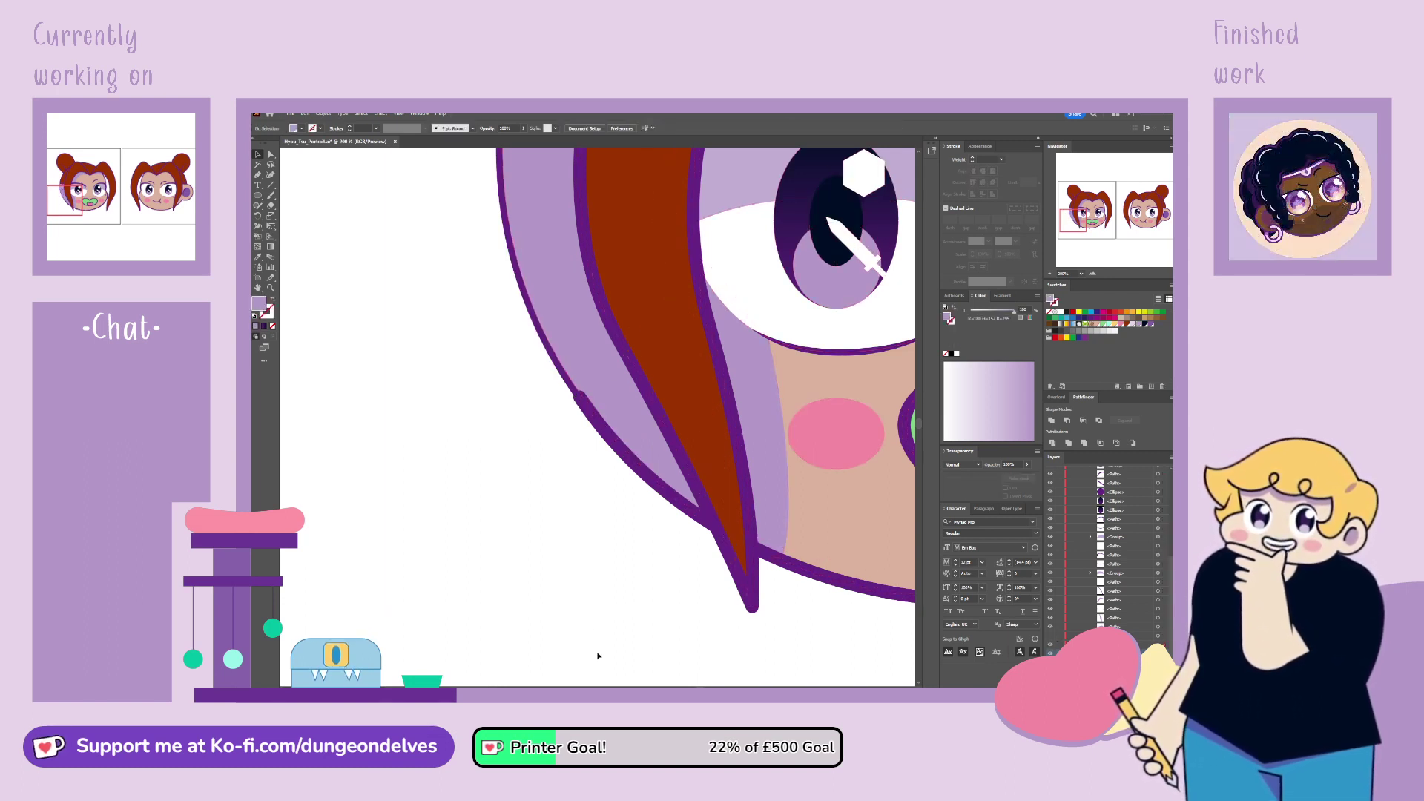
pyautogui.click(1051, 638)
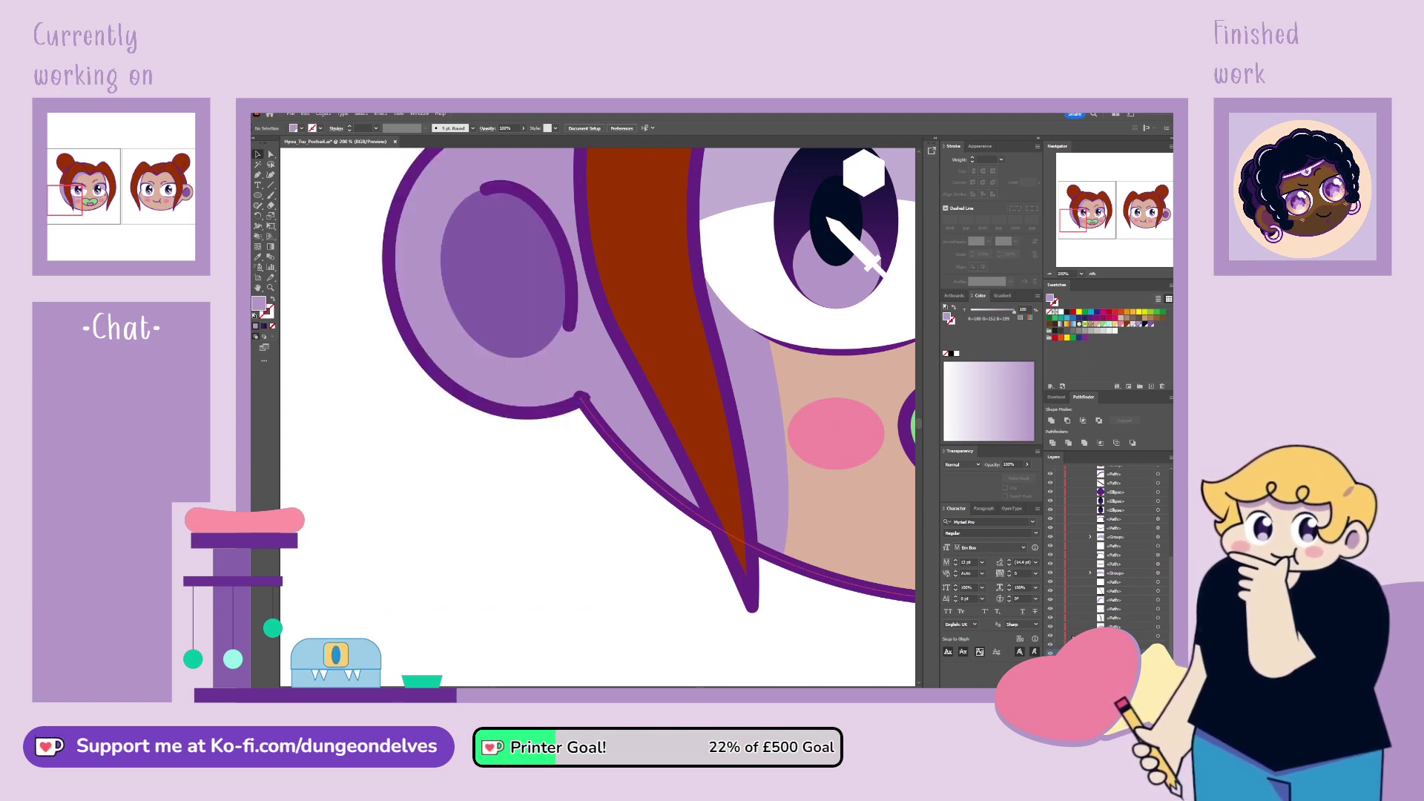
pyautogui.click(1050, 611)
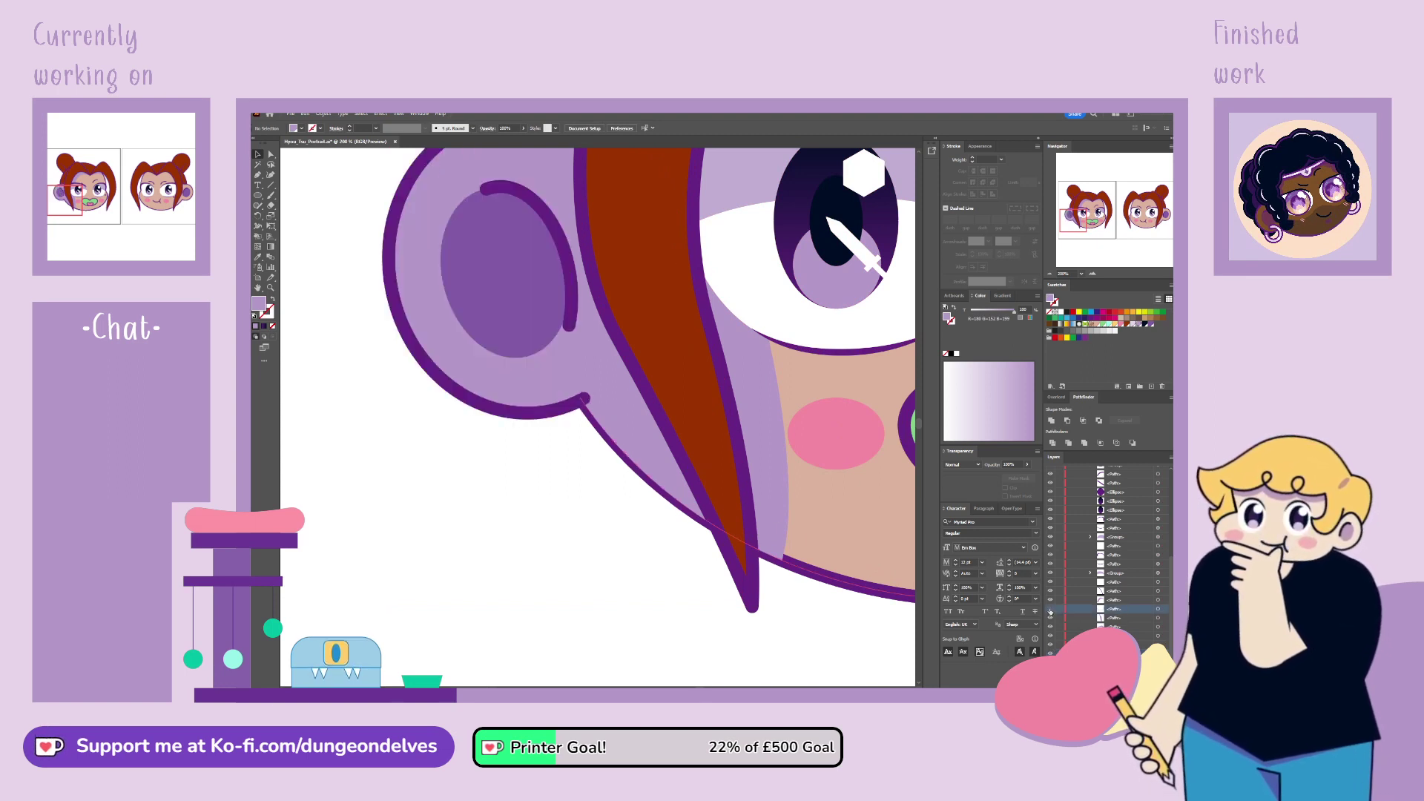
pyautogui.click(1049, 611)
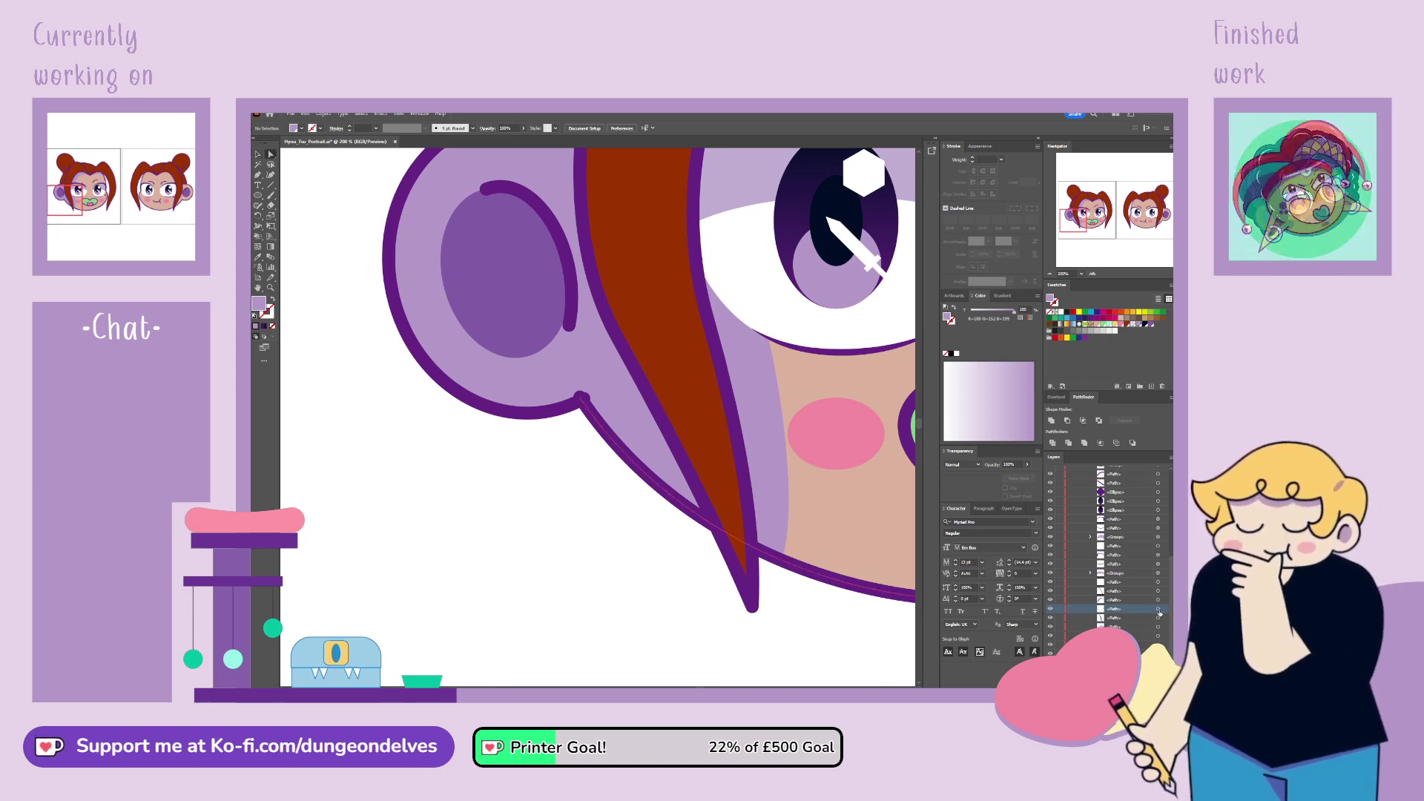
pyautogui.click(579, 402)
pyautogui.moveTo(580, 400); pyautogui.dragTo(584, 398)
pyautogui.click(520, 680)
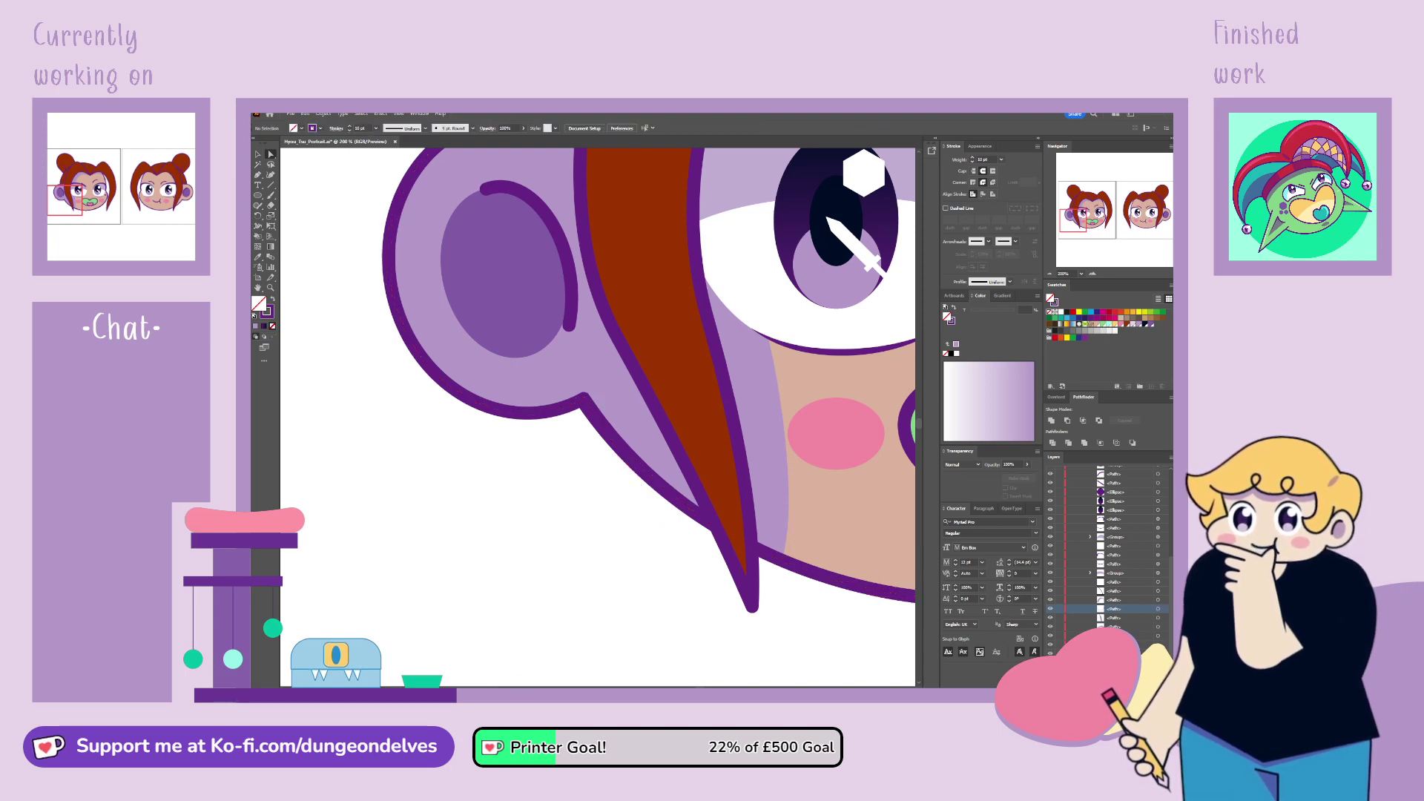
# Step: Isolate the hair bun group of the angry-browed portrait and deselect its contents
pyautogui.hotkey('ctrl', '-')
pyautogui.hotkey('ctrl', '-')
pyautogui.hotkey('ctrl', '-')
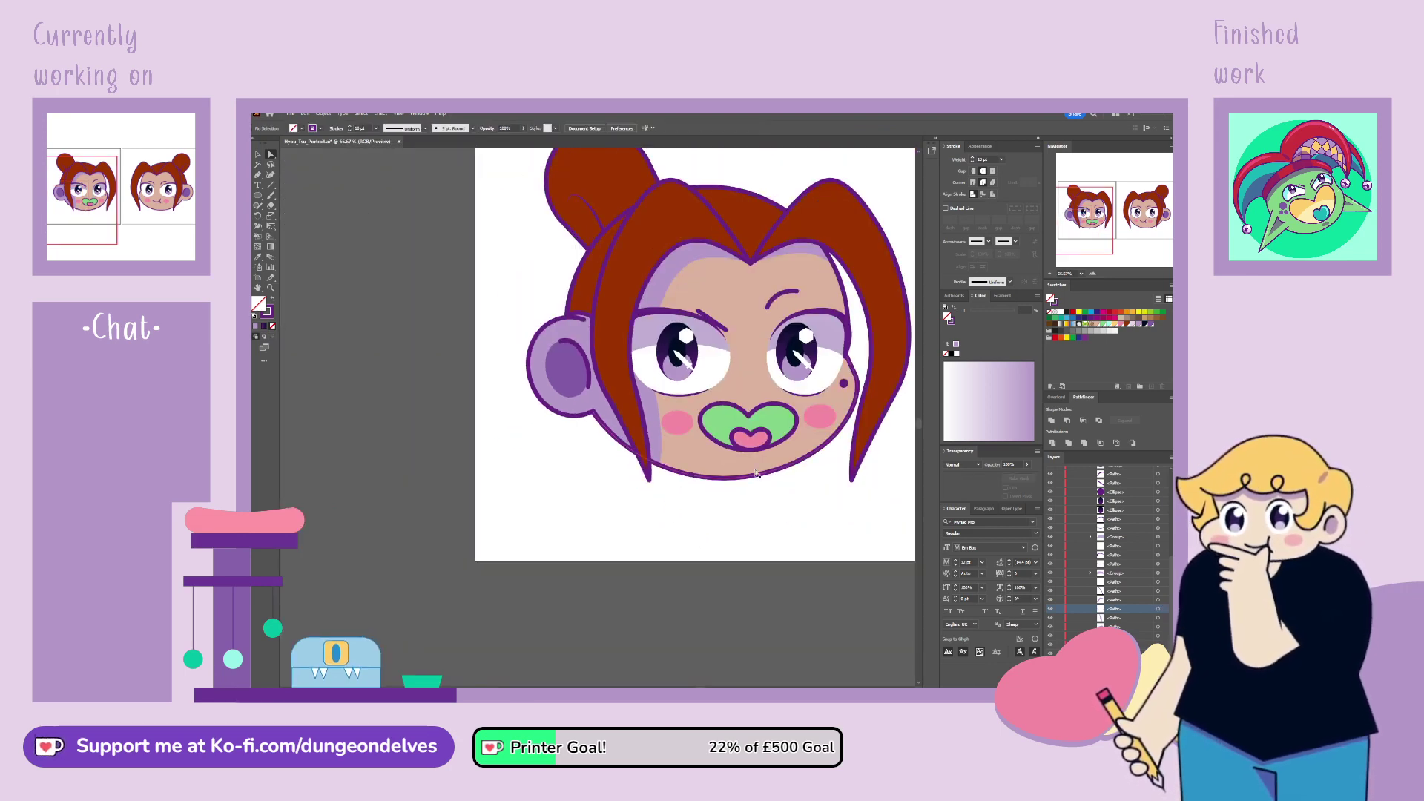
pyautogui.moveTo(770, 487); pyautogui.dragTo(576, 487)
pyautogui.moveTo(727, 502); pyautogui.dragTo(546, 482)
pyautogui.moveTo(774, 498); pyautogui.dragTo(673, 555)
pyautogui.hscroll(-10, 640, 496)
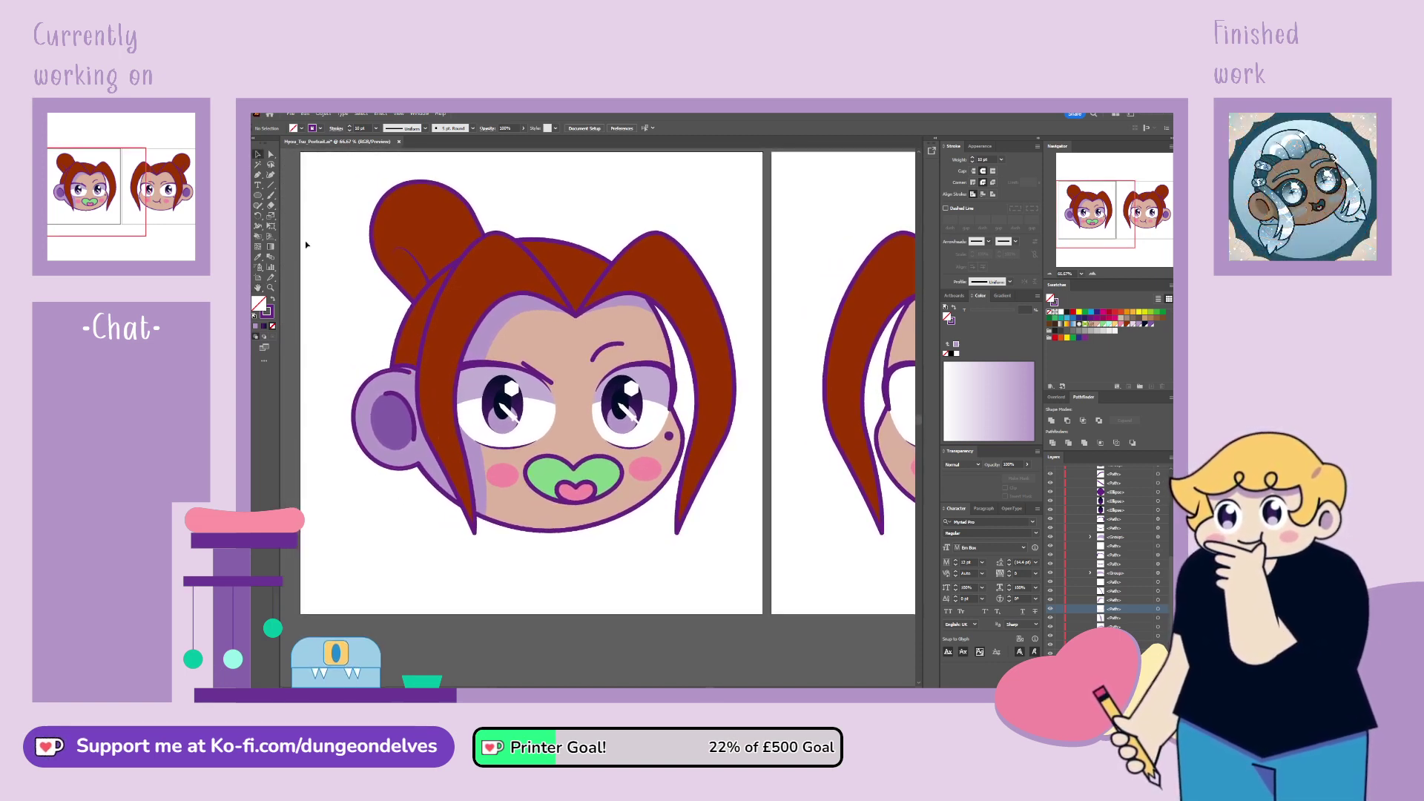
pyautogui.click(413, 239)
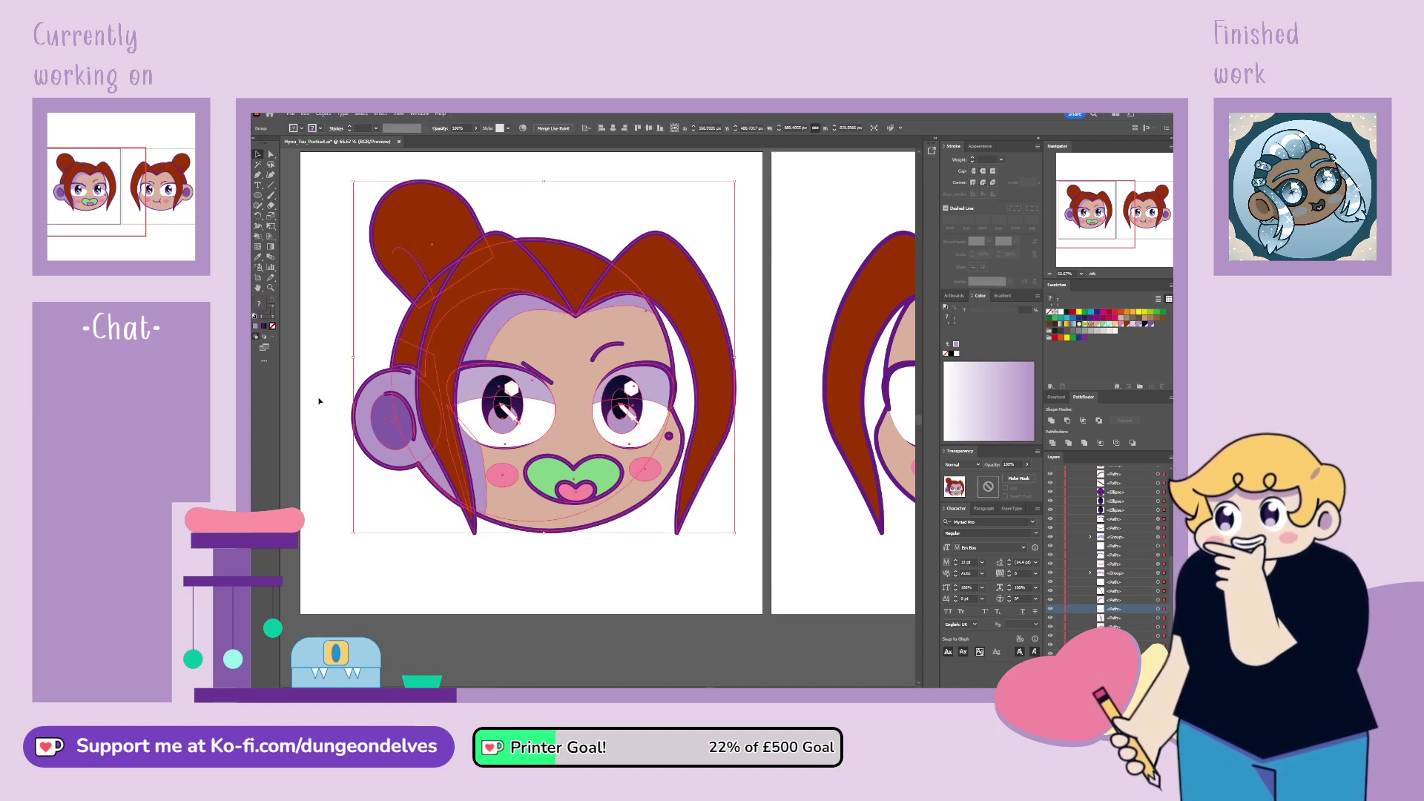
pyautogui.doubleClick(434, 237)
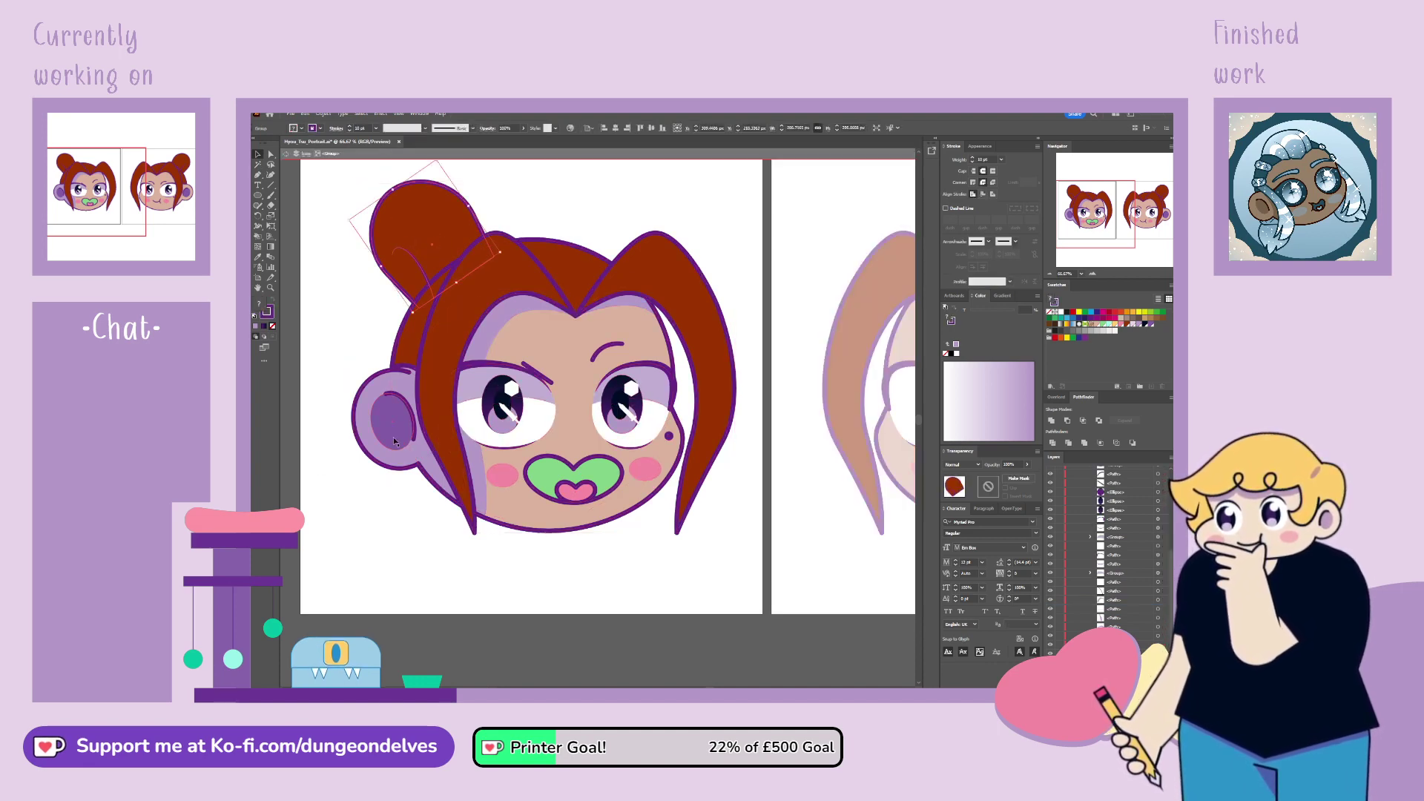
pyautogui.doubleClick(409, 265)
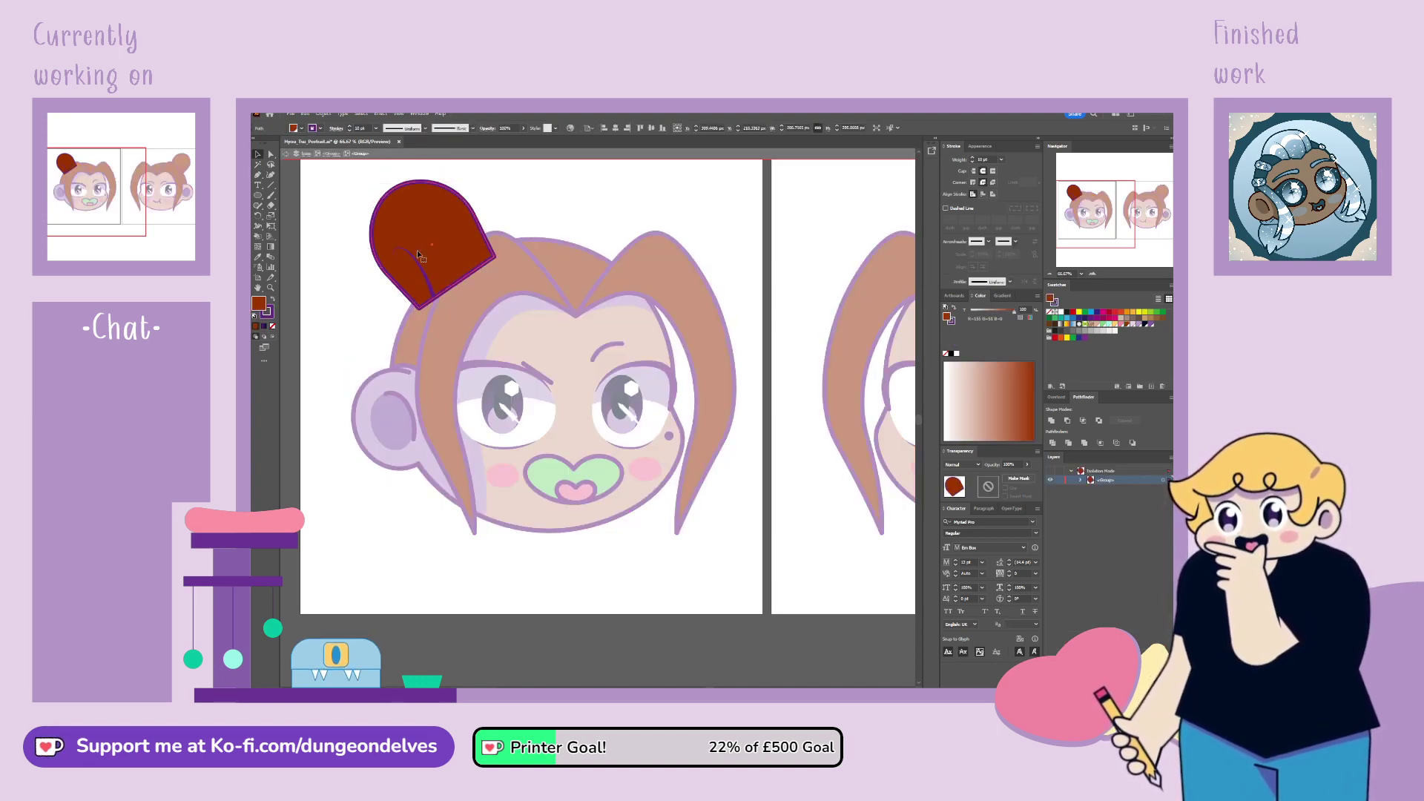
pyautogui.hotkey('ctrl', '=')
pyautogui.hotkey('ctrl', '=')
pyautogui.click(363, 550)
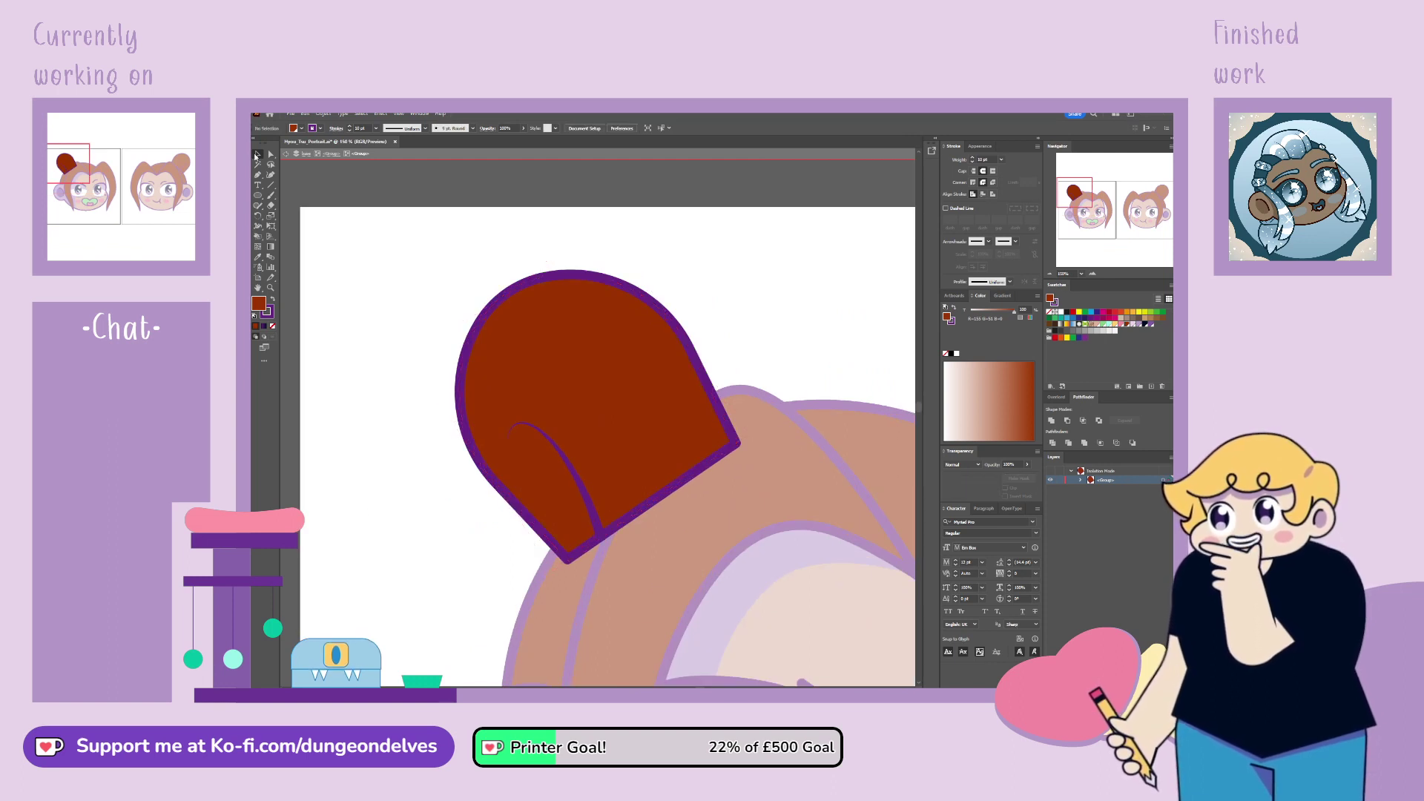
# Step: Draw a narrow upright ellipse inside the bun, filled with medium purple and without a stroke
pyautogui.click(271, 326)
pyautogui.click(267, 313)
pyautogui.click(1150, 324)
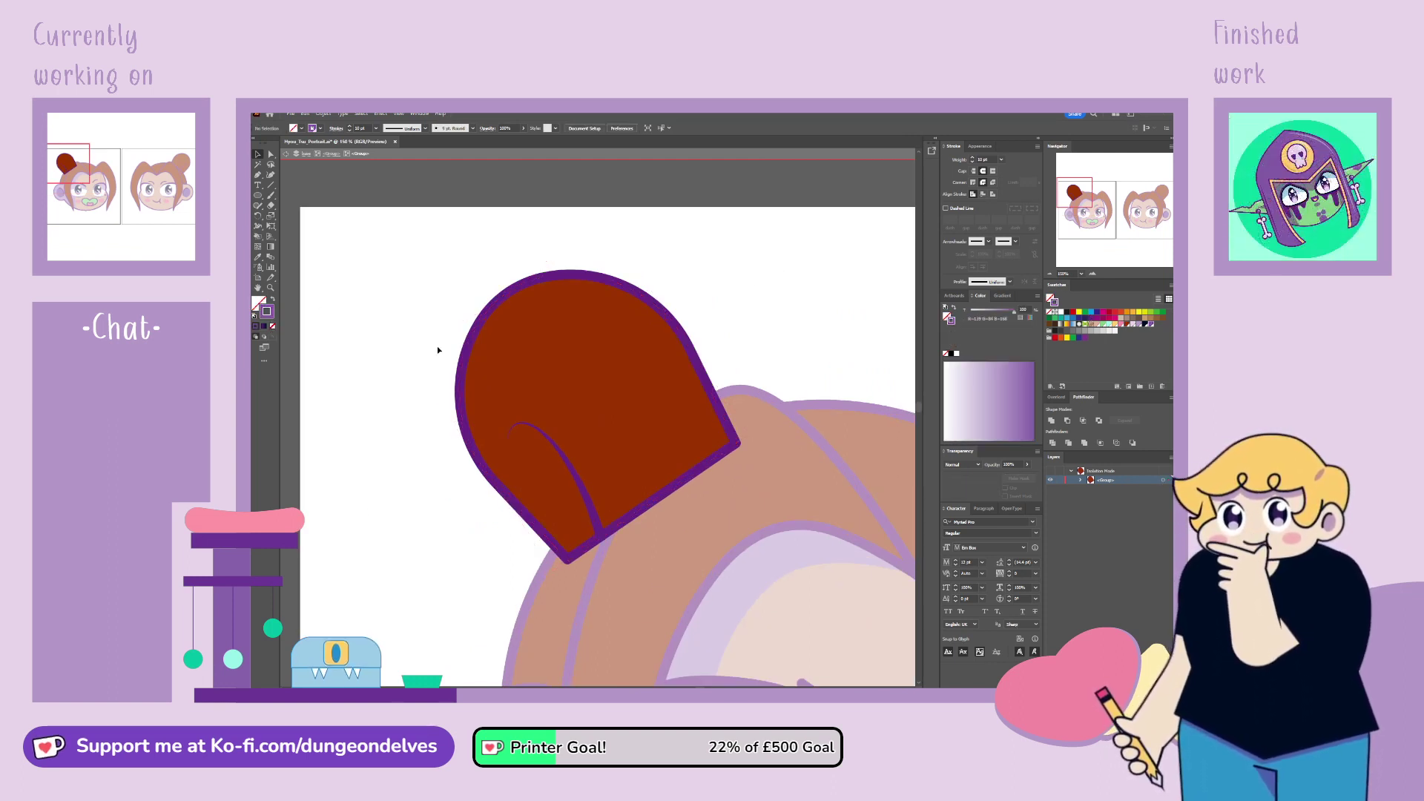
pyautogui.hotkey('shift', 'x')
pyautogui.moveTo(566, 366); pyautogui.dragTo(619, 499)
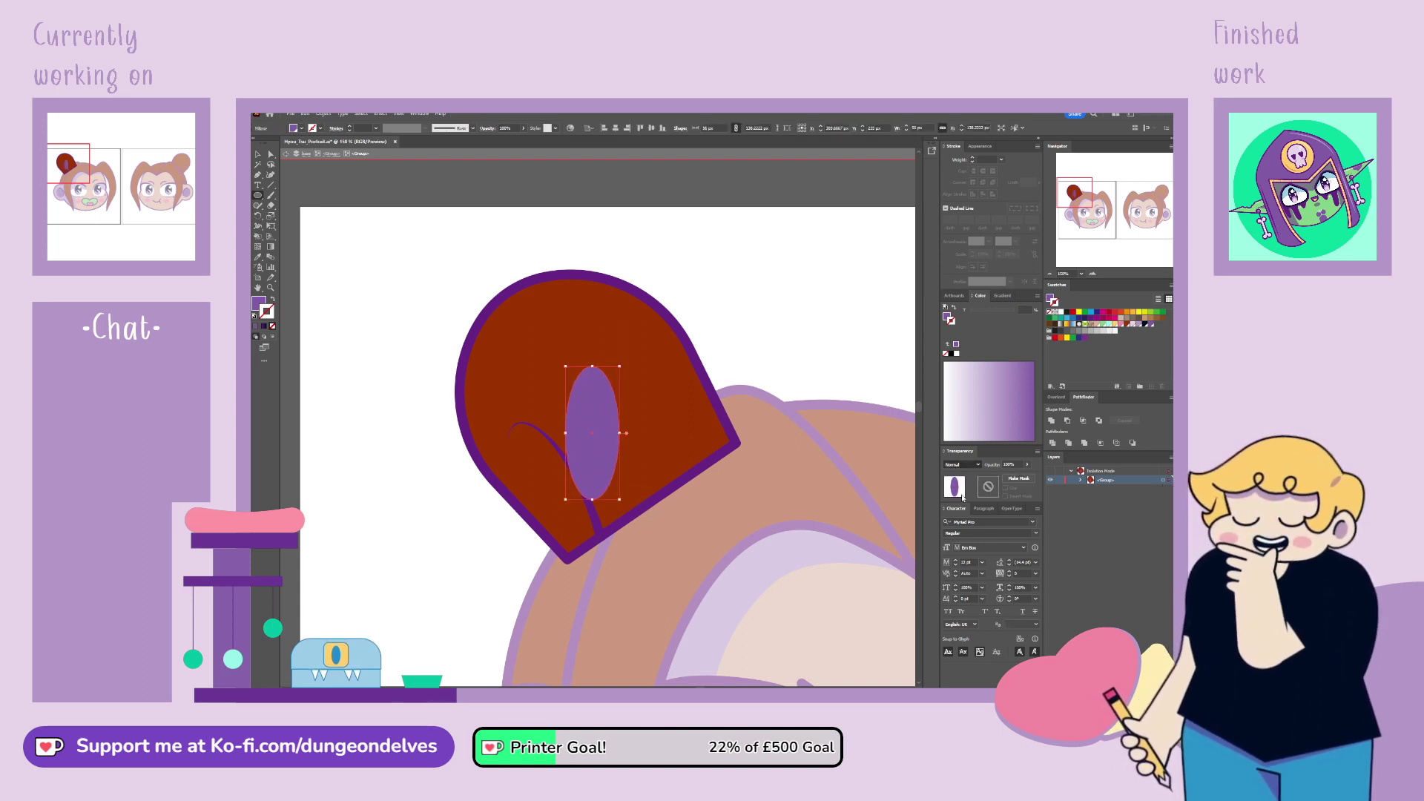
# Step: Try the Multiply blend mode on the ellipse and return it to Normal
pyautogui.click(963, 497)
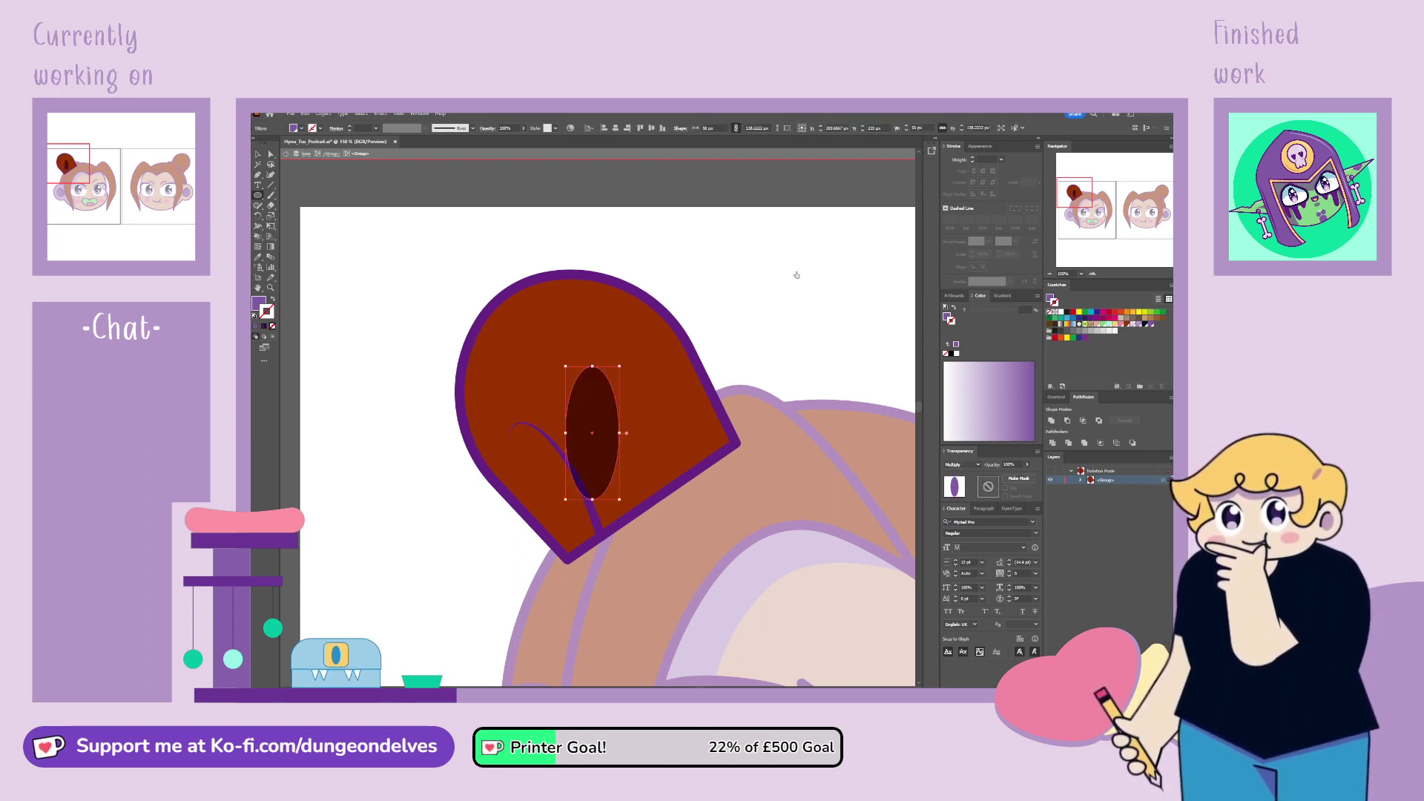
pyautogui.click(962, 465)
pyautogui.click(964, 475)
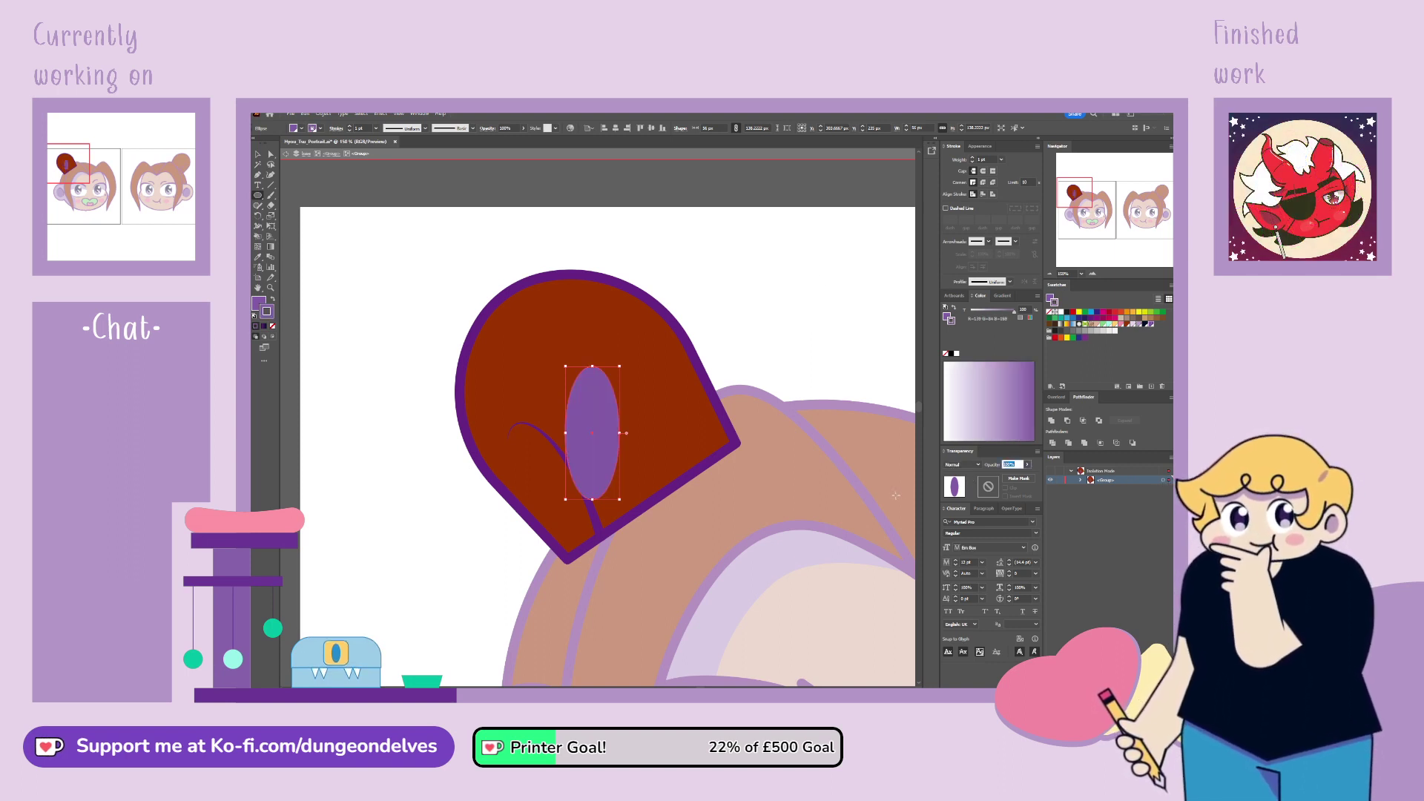
# Step: Set the ellipse's opacity to 50% and give it the outline's dark purple as fill, with no stroke
pyautogui.write('50')
pyautogui.press('Return')
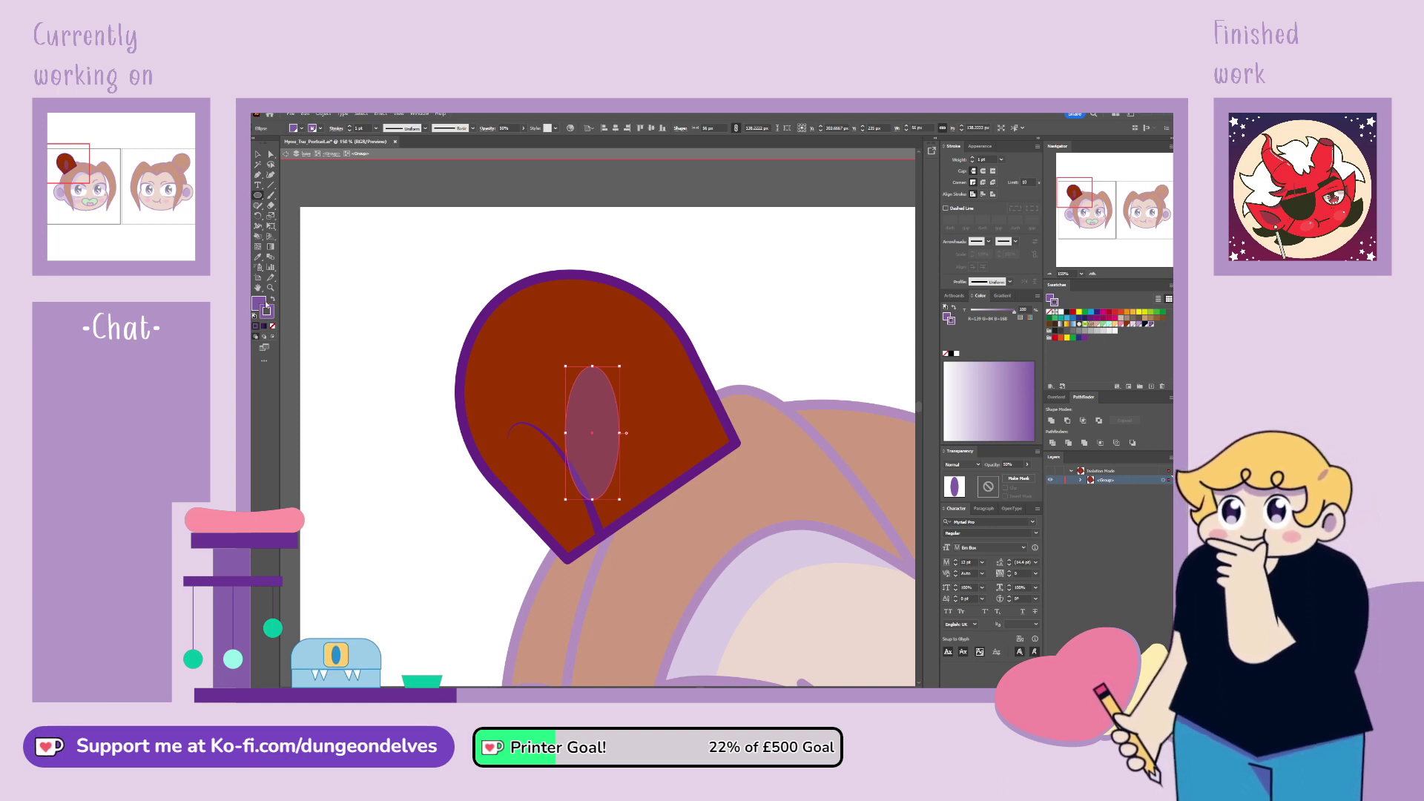
pyautogui.hotkey('ctrl', 'z')
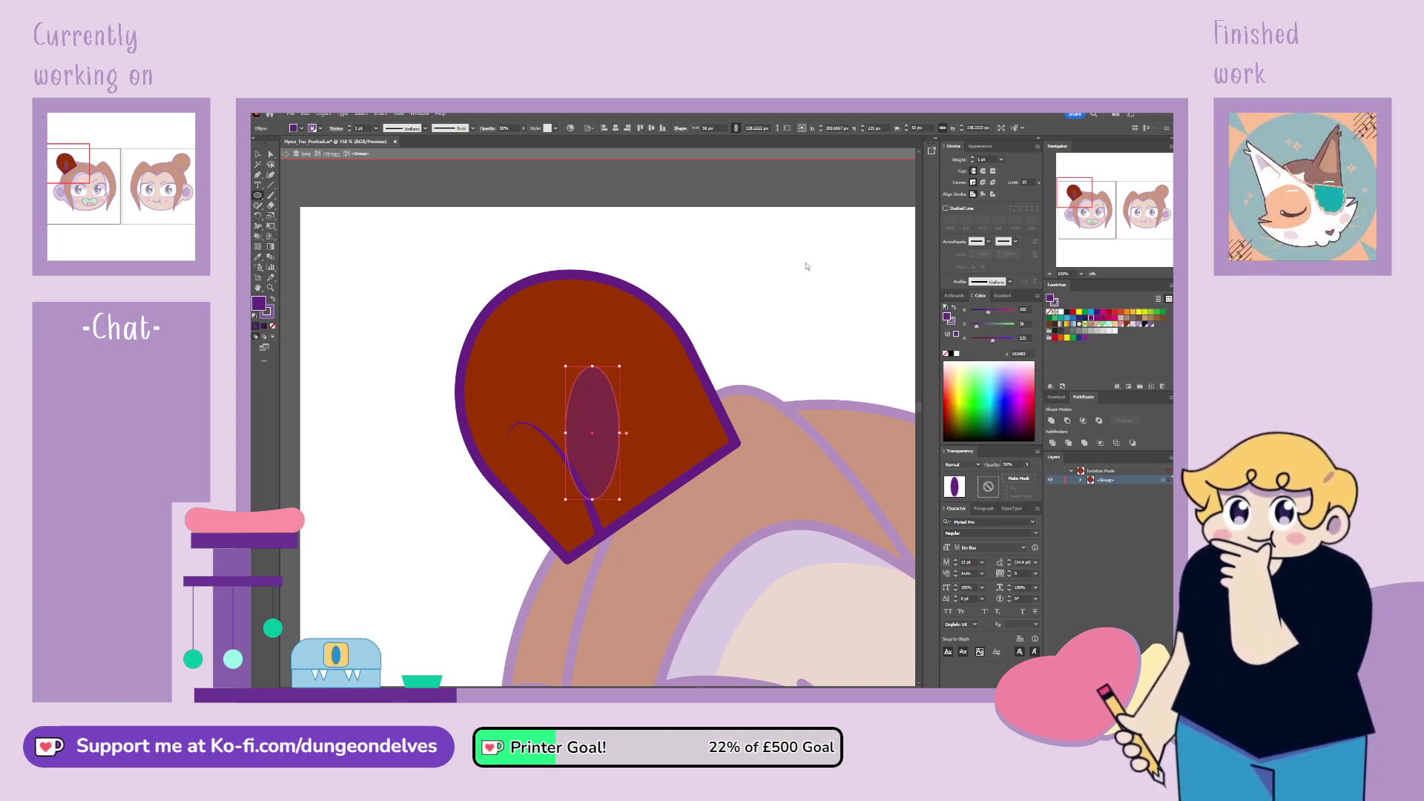
pyautogui.click(272, 324)
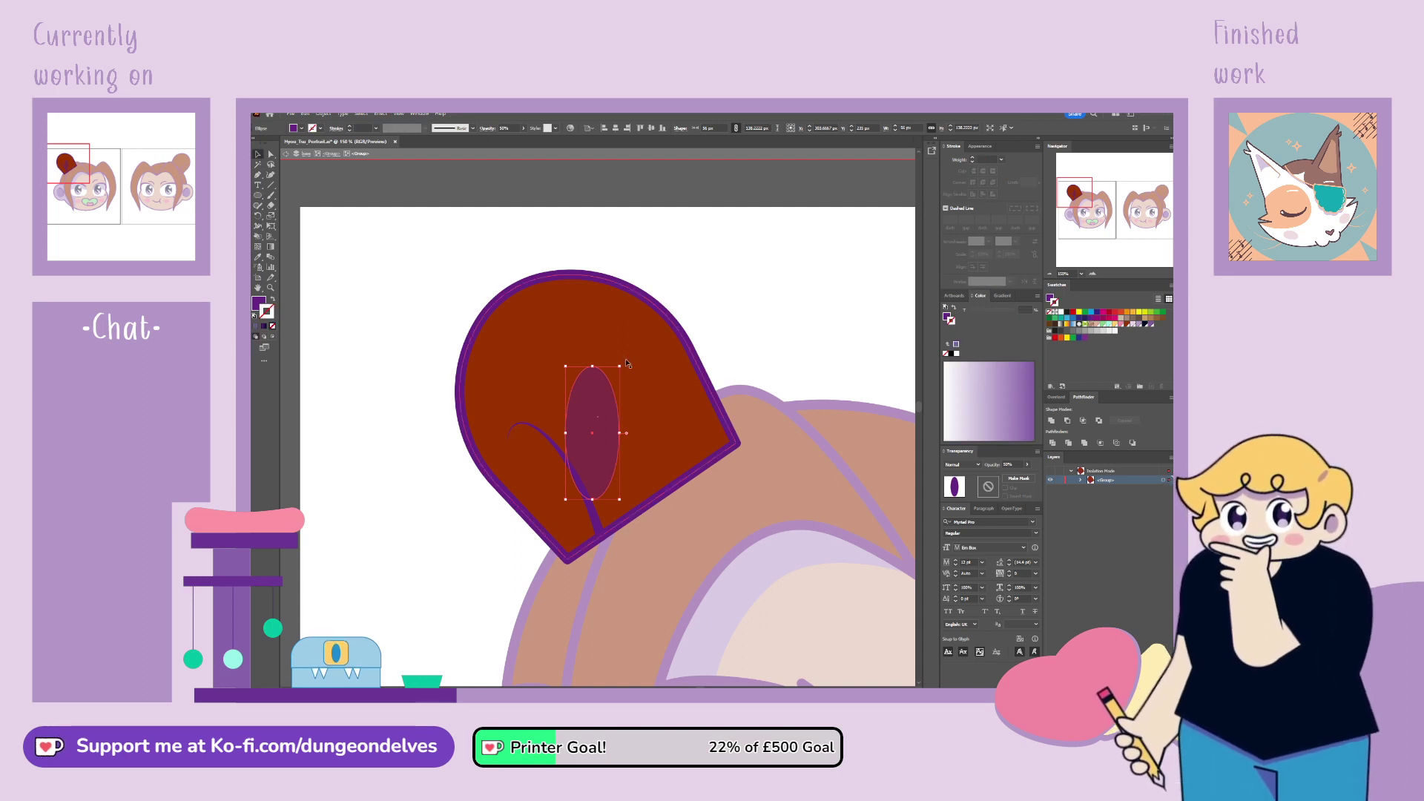
# Step: Tilt the ellipse, move it into the bun's lower corner and fit its edge to the curved crease line
pyautogui.moveTo(623, 362); pyautogui.dragTo(586, 357)
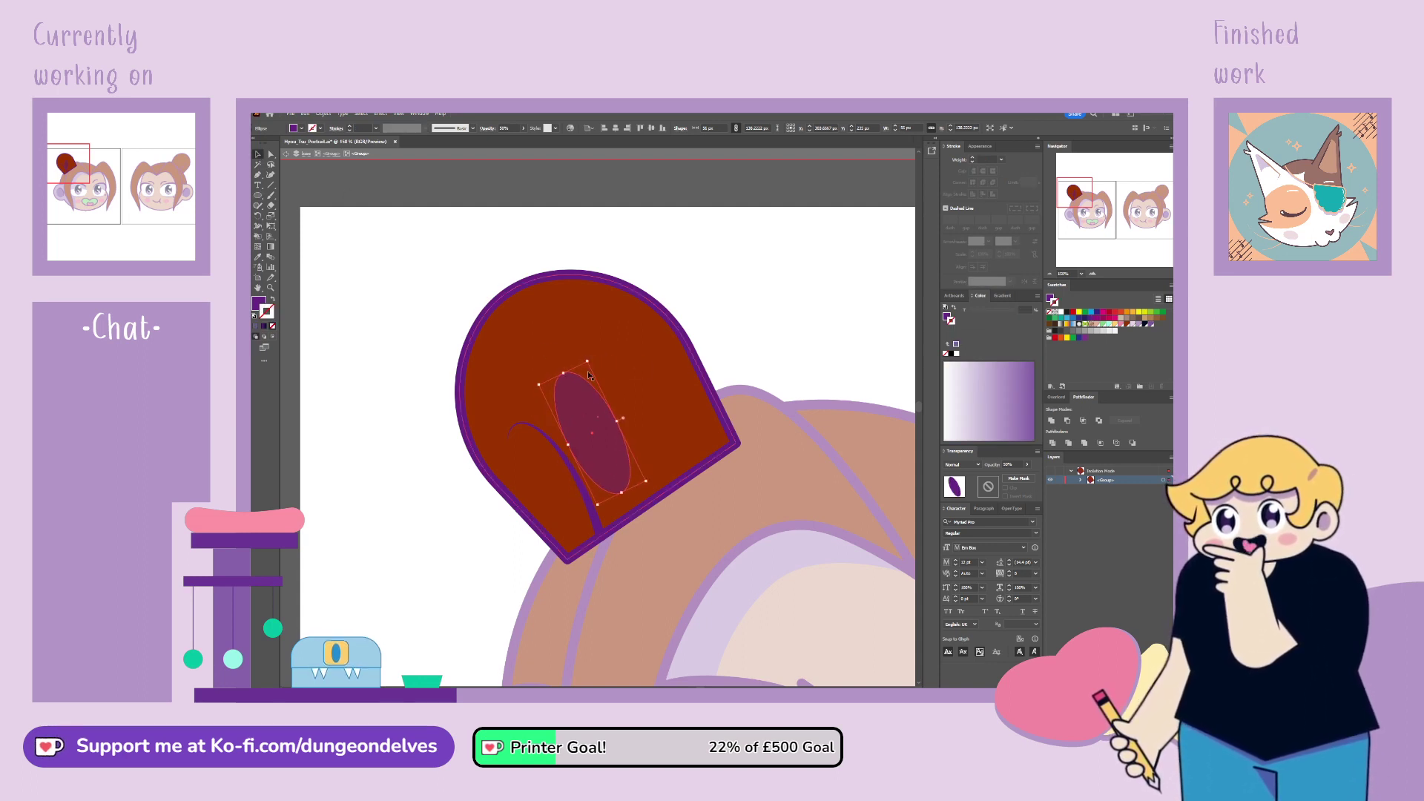
pyautogui.moveTo(603, 433); pyautogui.dragTo(518, 506)
pyautogui.moveTo(516, 424); pyautogui.dragTo(515, 424)
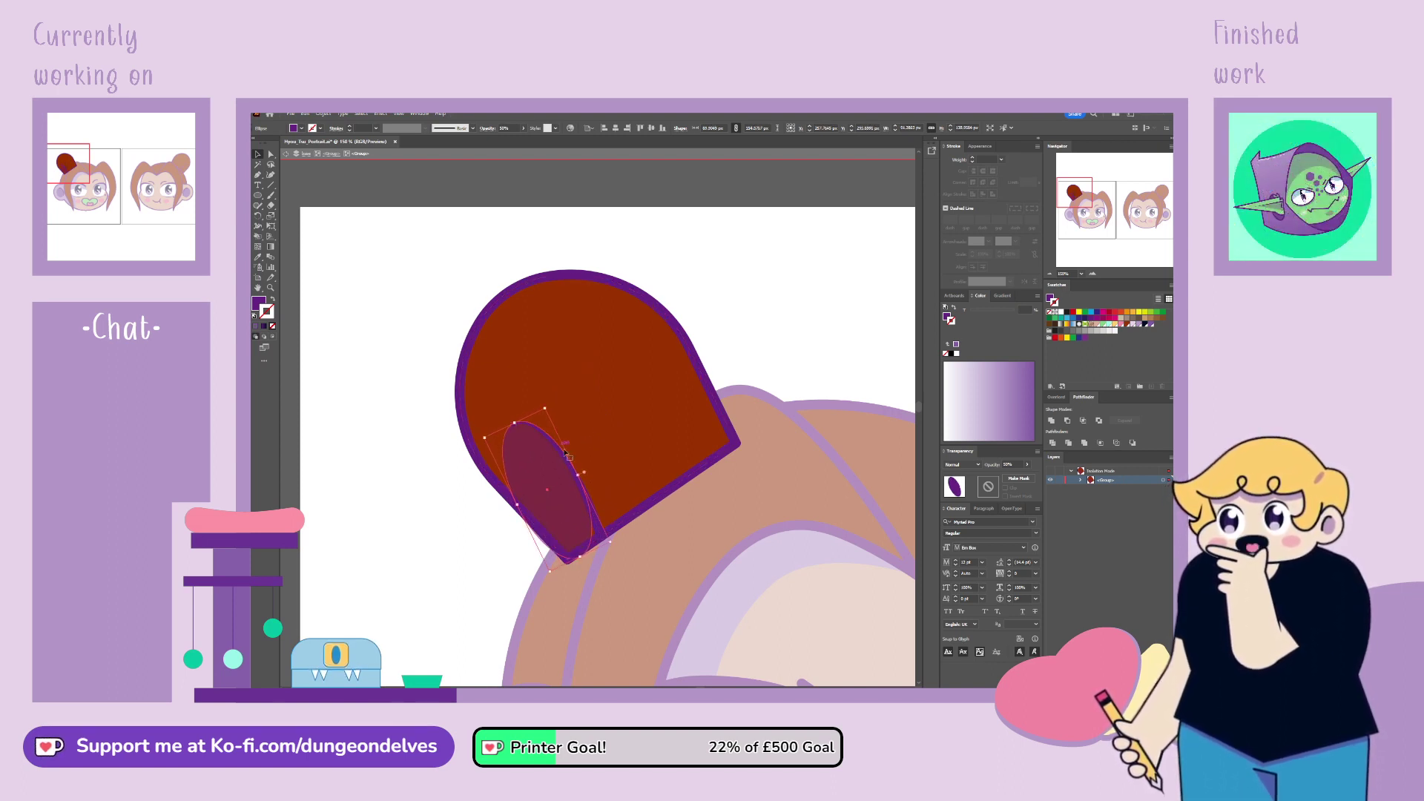
pyautogui.moveTo(578, 474); pyautogui.dragTo(576, 476)
pyautogui.moveTo(514, 422); pyautogui.dragTo(517, 427)
pyautogui.click(461, 604)
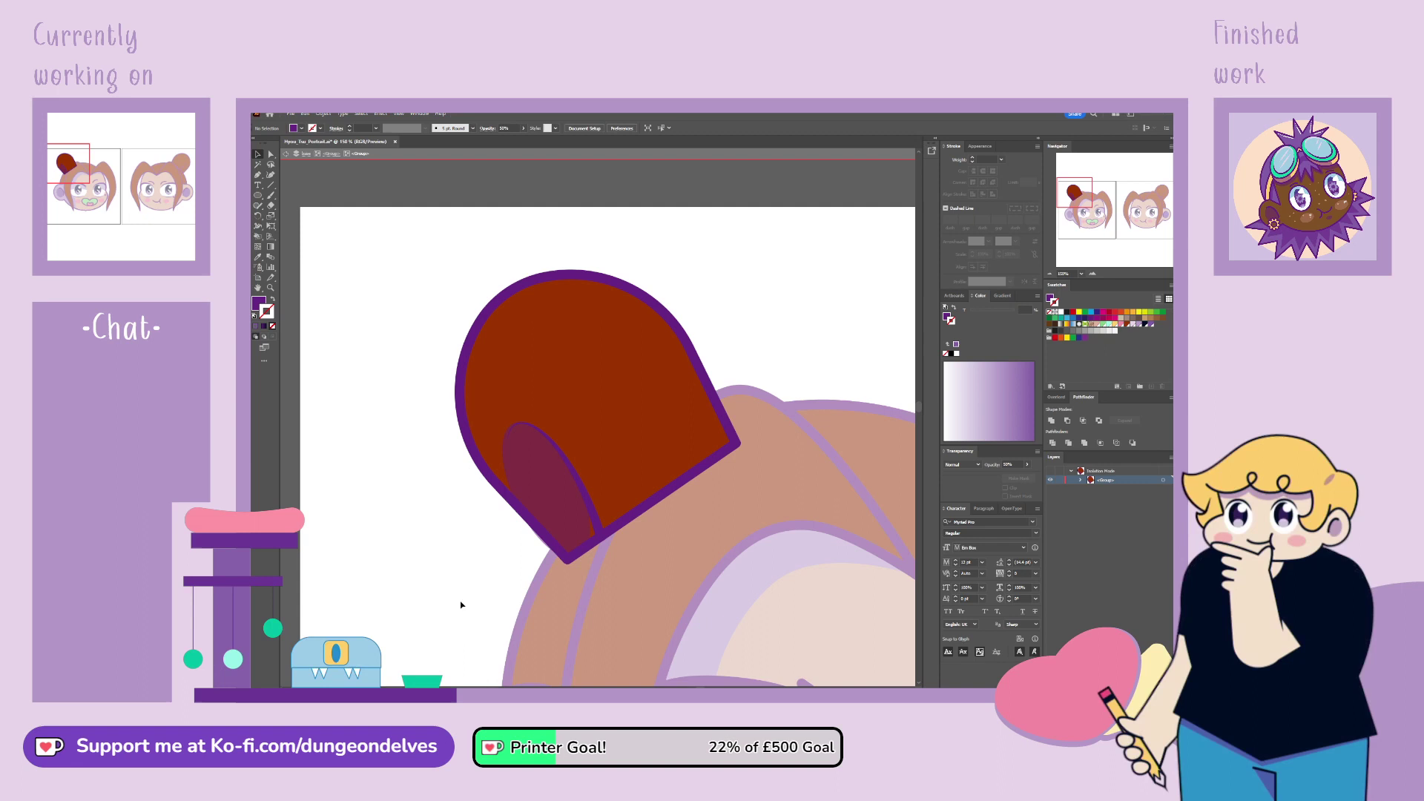
# Step: Reshape the ellipse's lower end by moving its anchor and handle so it fills the corner beneath the crease
pyautogui.click(563, 513)
pyautogui.press('a')
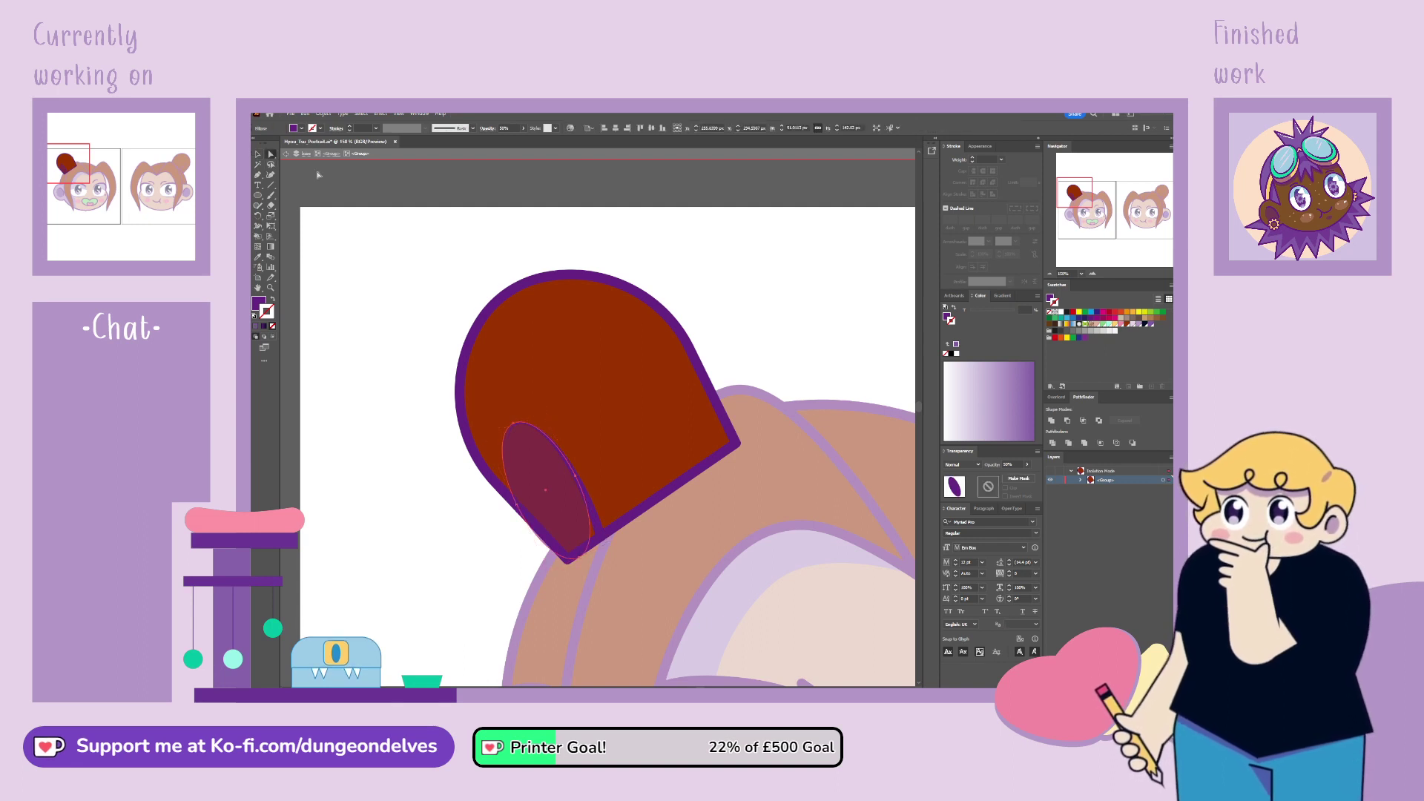
pyautogui.click(580, 558)
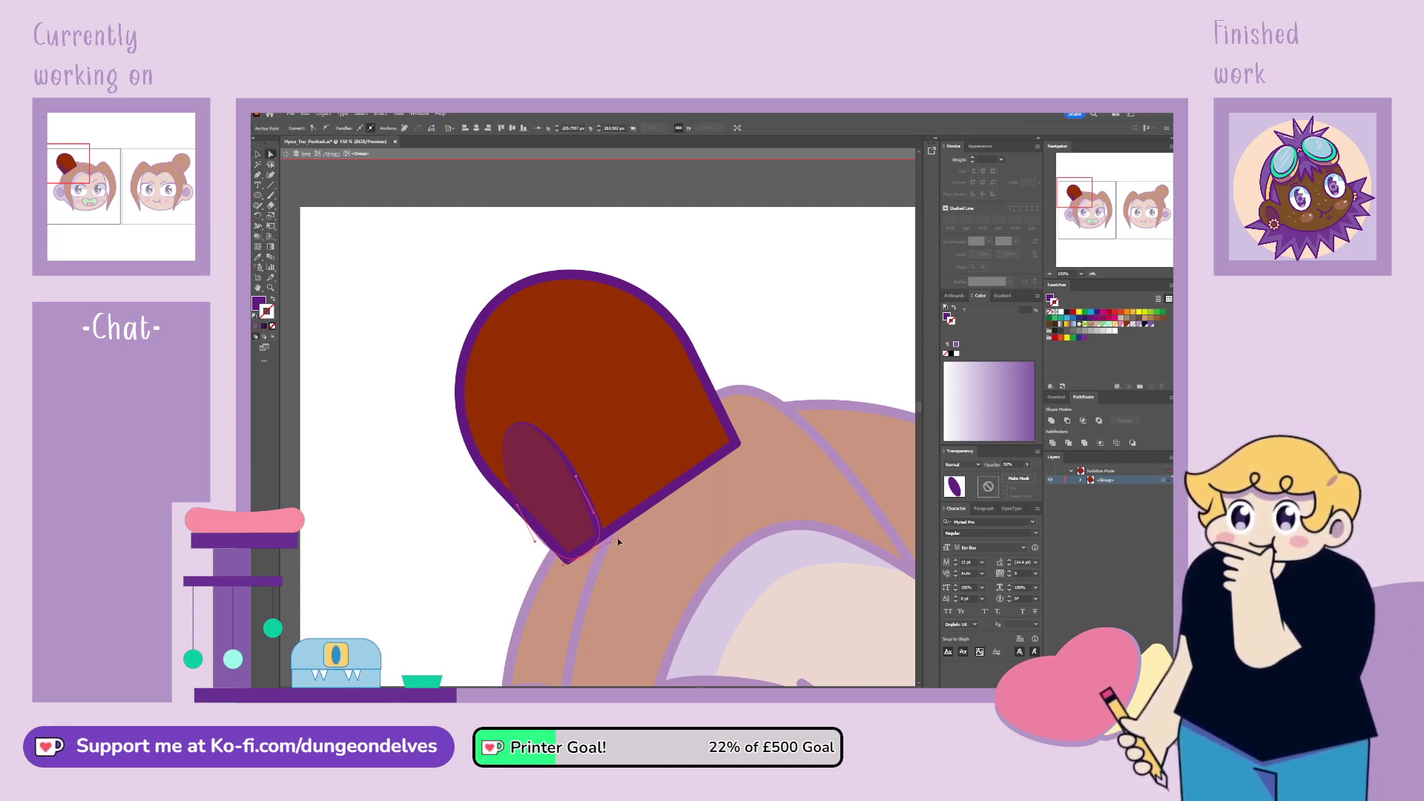
pyautogui.moveTo(619, 543); pyautogui.dragTo(545, 549)
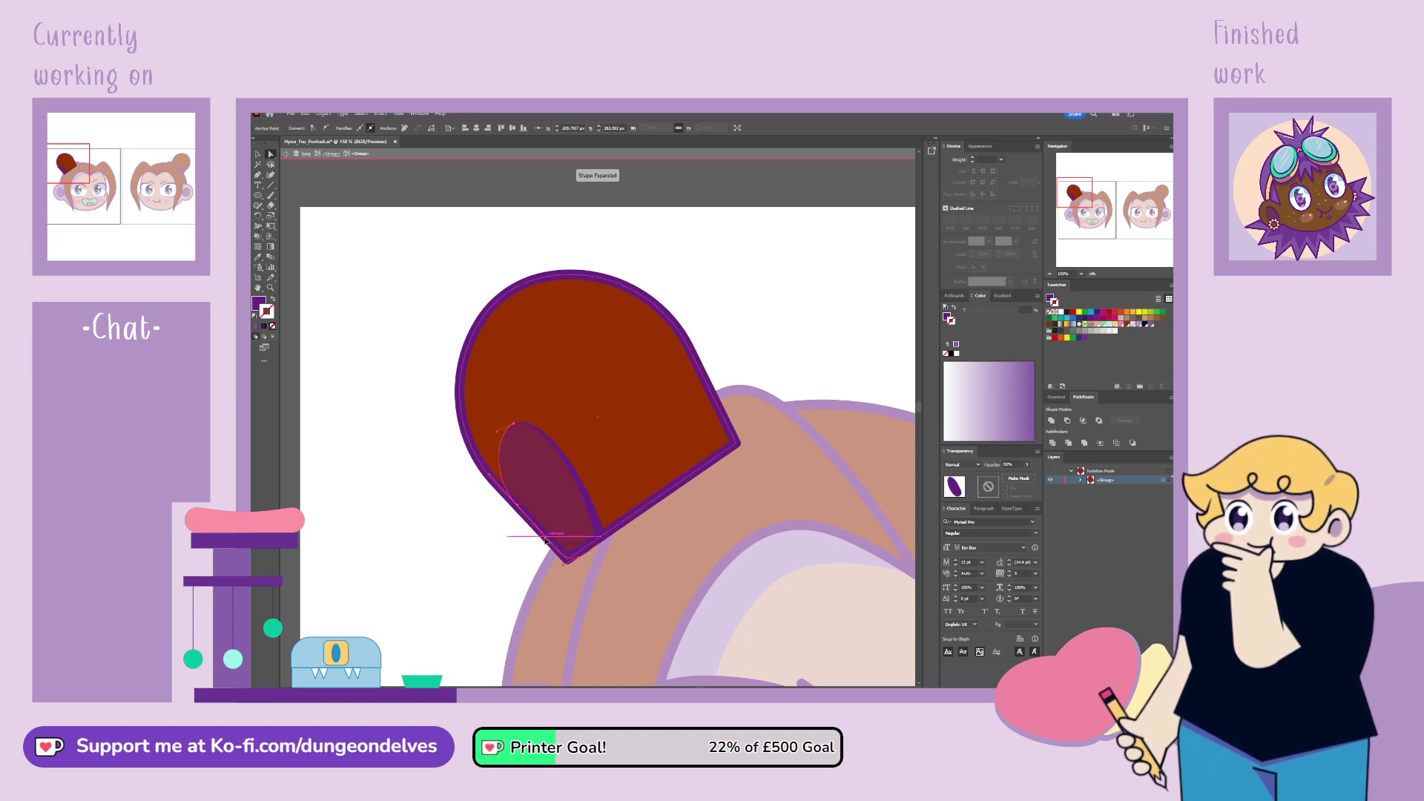
pyautogui.click(414, 407)
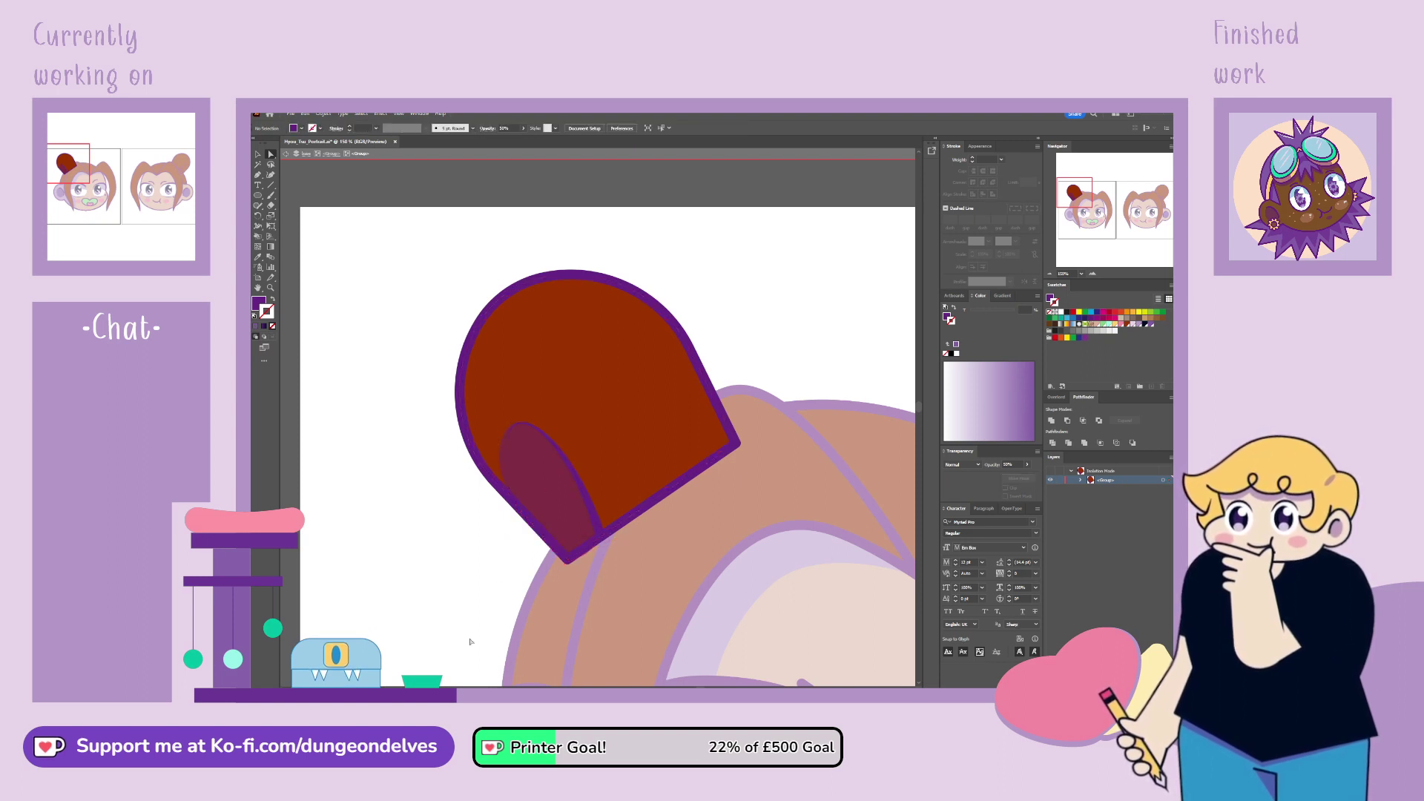
# Step: Adjust the shadow's upper and outer-side anchors so its edge stays within the bun outline, and leave isolation mode
pyautogui.click(517, 425)
pyautogui.moveTo(517, 427); pyautogui.dragTo(518, 428)
pyautogui.moveTo(490, 475); pyautogui.dragTo(505, 494)
pyautogui.click(467, 666)
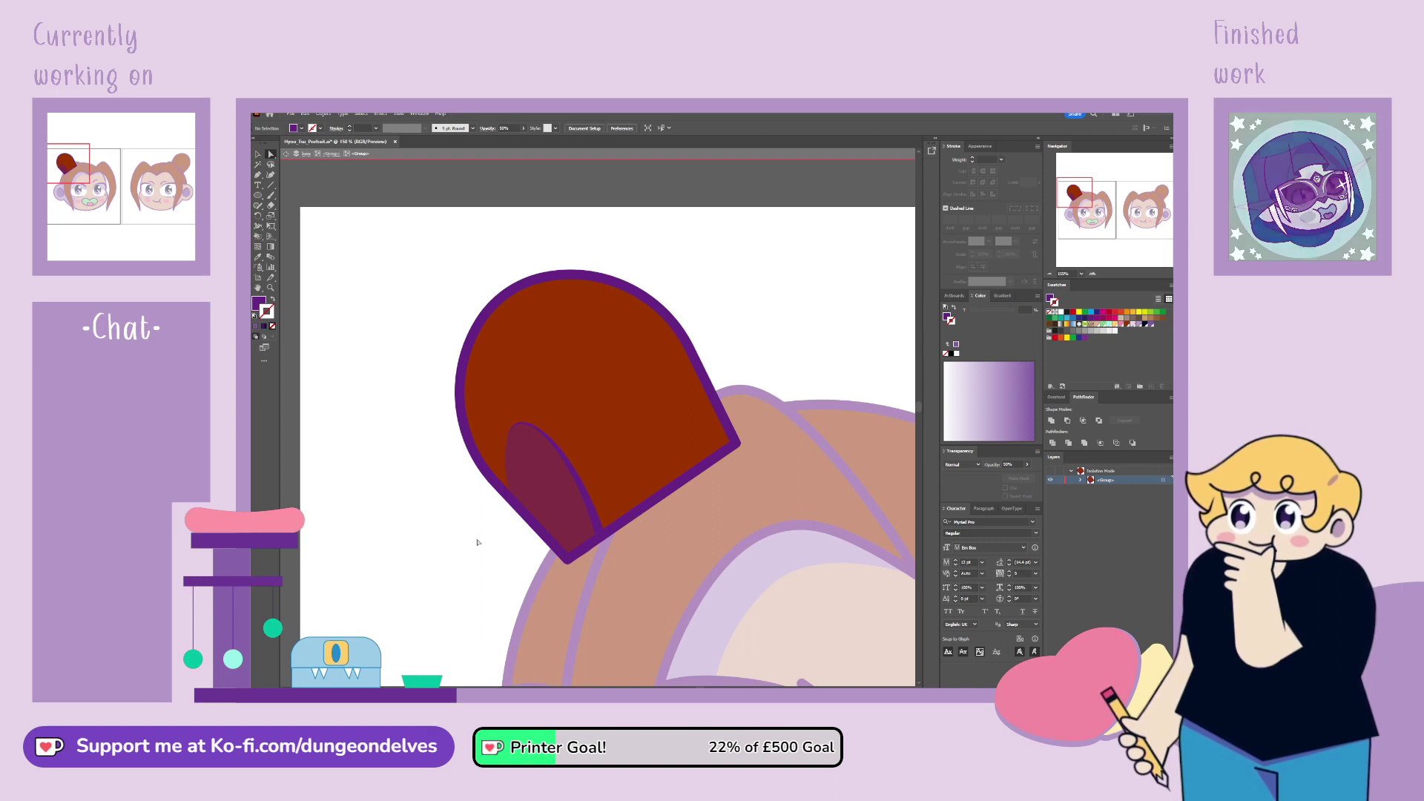
pyautogui.click(517, 507)
pyautogui.moveTo(518, 506)
pyautogui.mouseDown()
pyautogui.moveTo(528, 512)
pyautogui.moveTo(506, 493)
pyautogui.mouseUp()
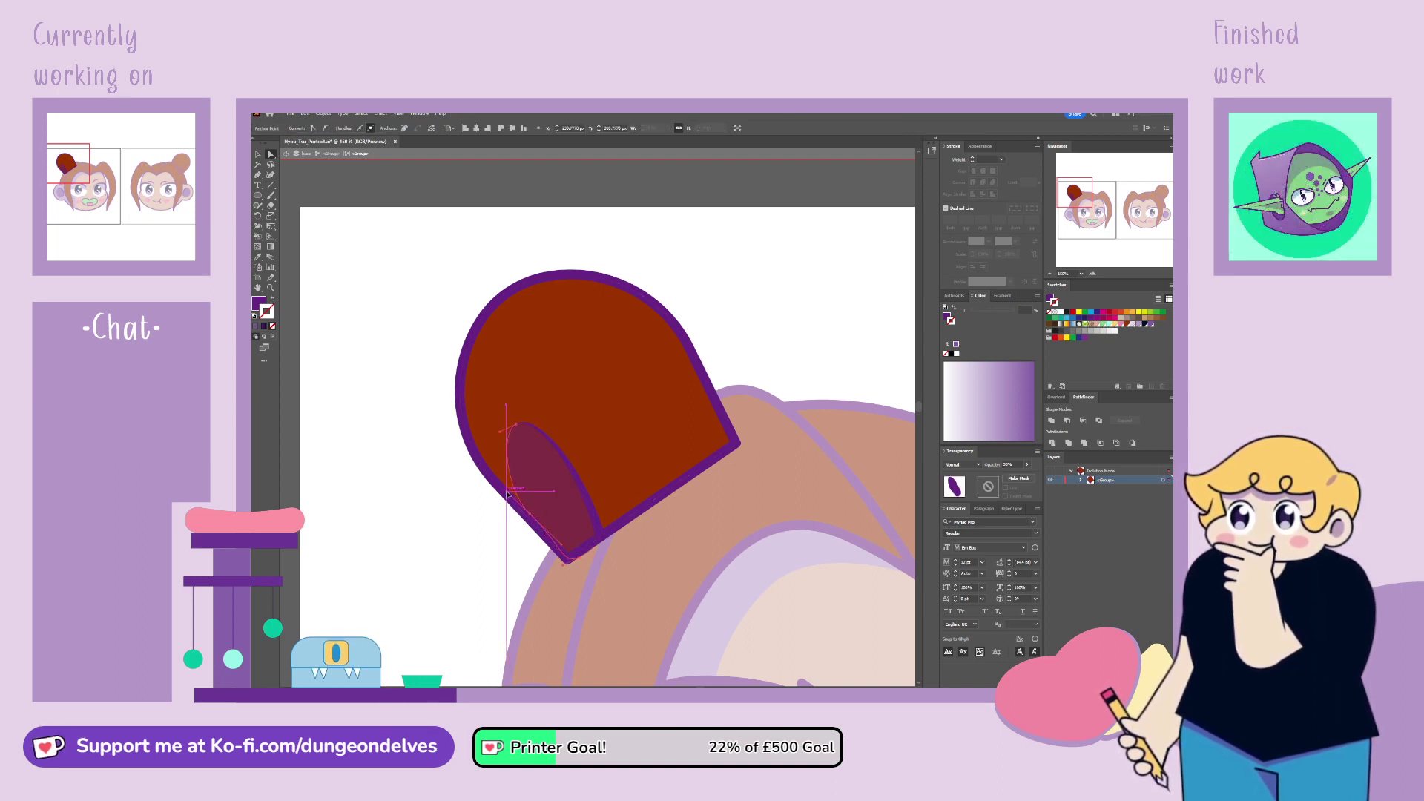
pyautogui.click(474, 567)
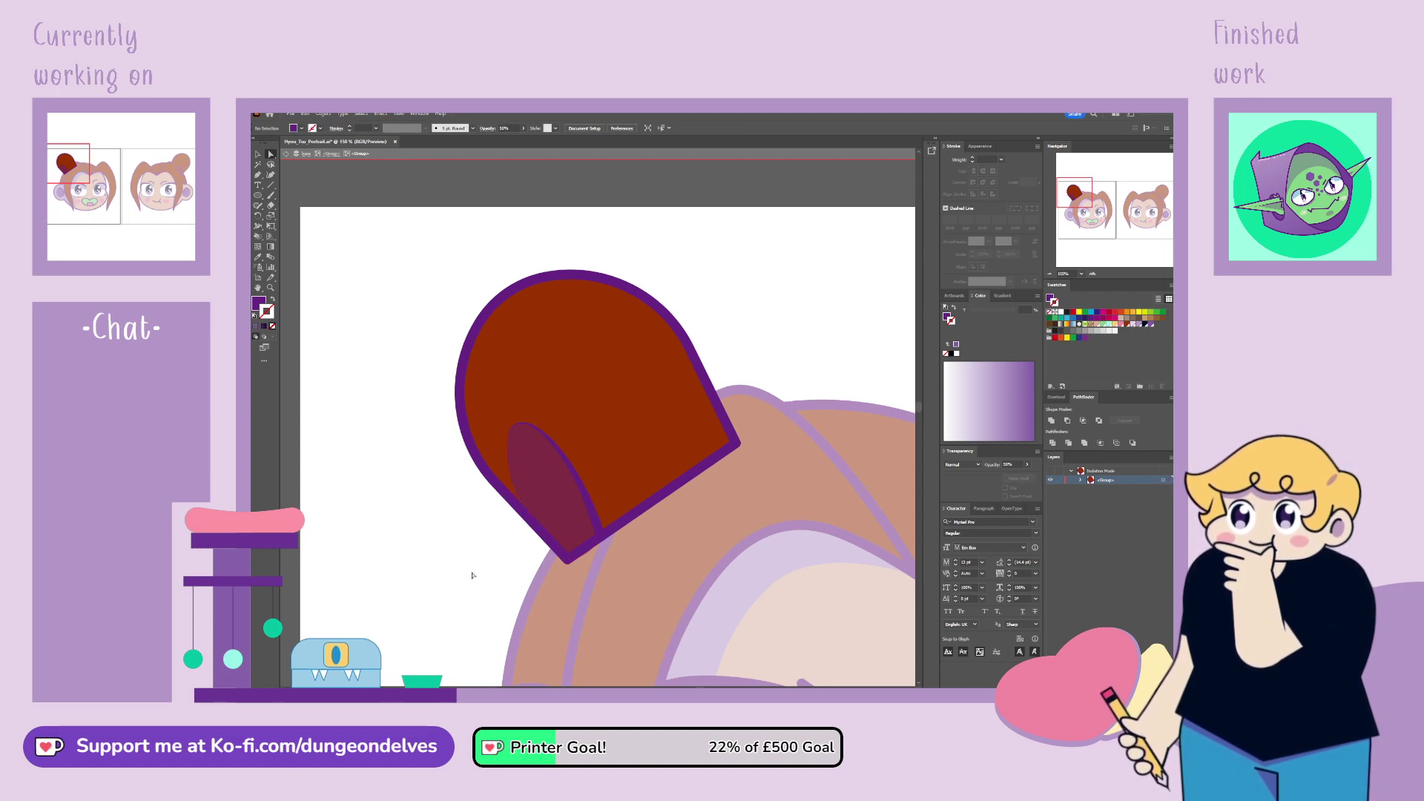
pyautogui.doubleClick(472, 575)
# Step: Select the bun shadow inside the portrait group and raise its opacity to 70%
pyautogui.hotkey('ctrl', '-')
pyautogui.hotkey('ctrl', '-')
pyautogui.hotkey('ctrl', '-')
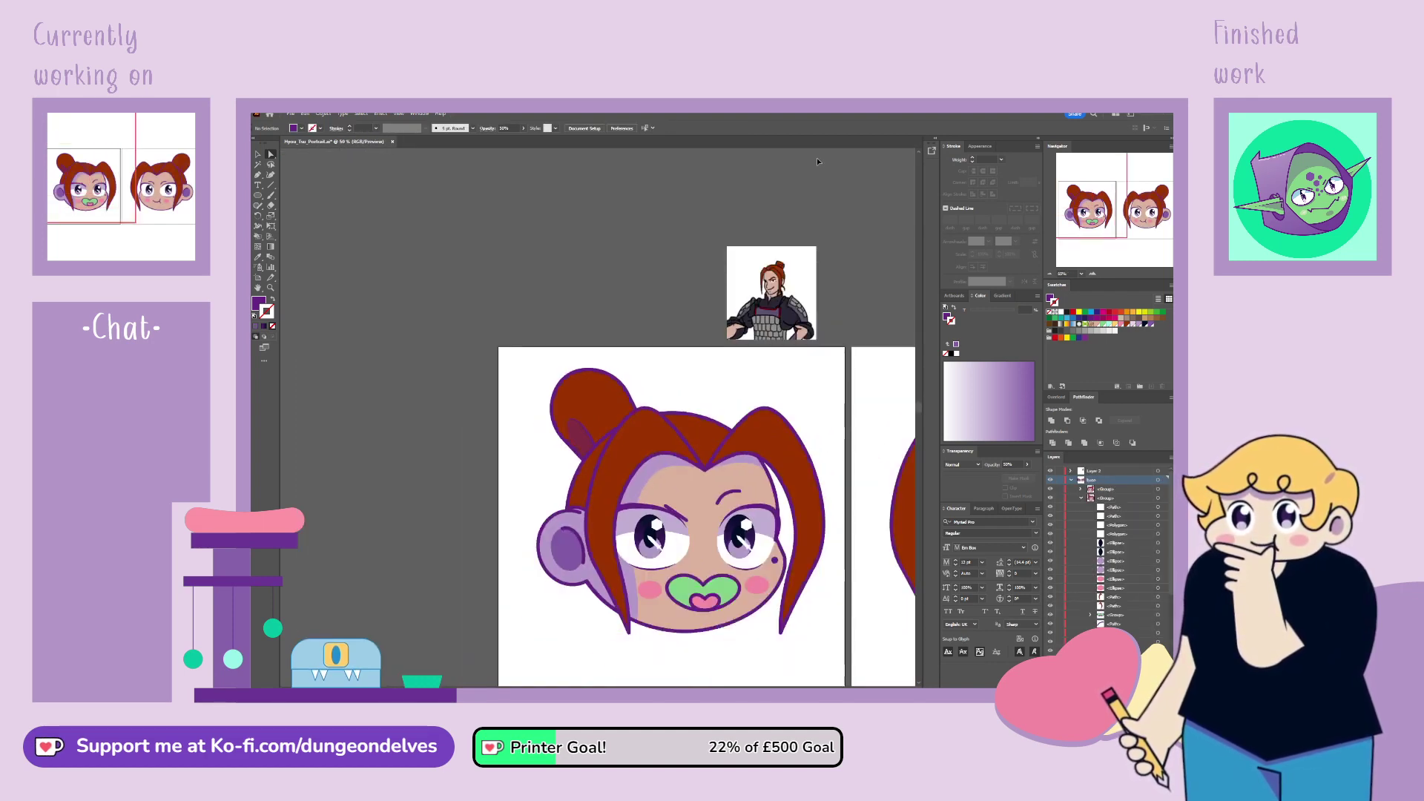
pyautogui.press('space')
pyautogui.moveTo(792, 574); pyautogui.dragTo(652, 498)
pyautogui.click(259, 154)
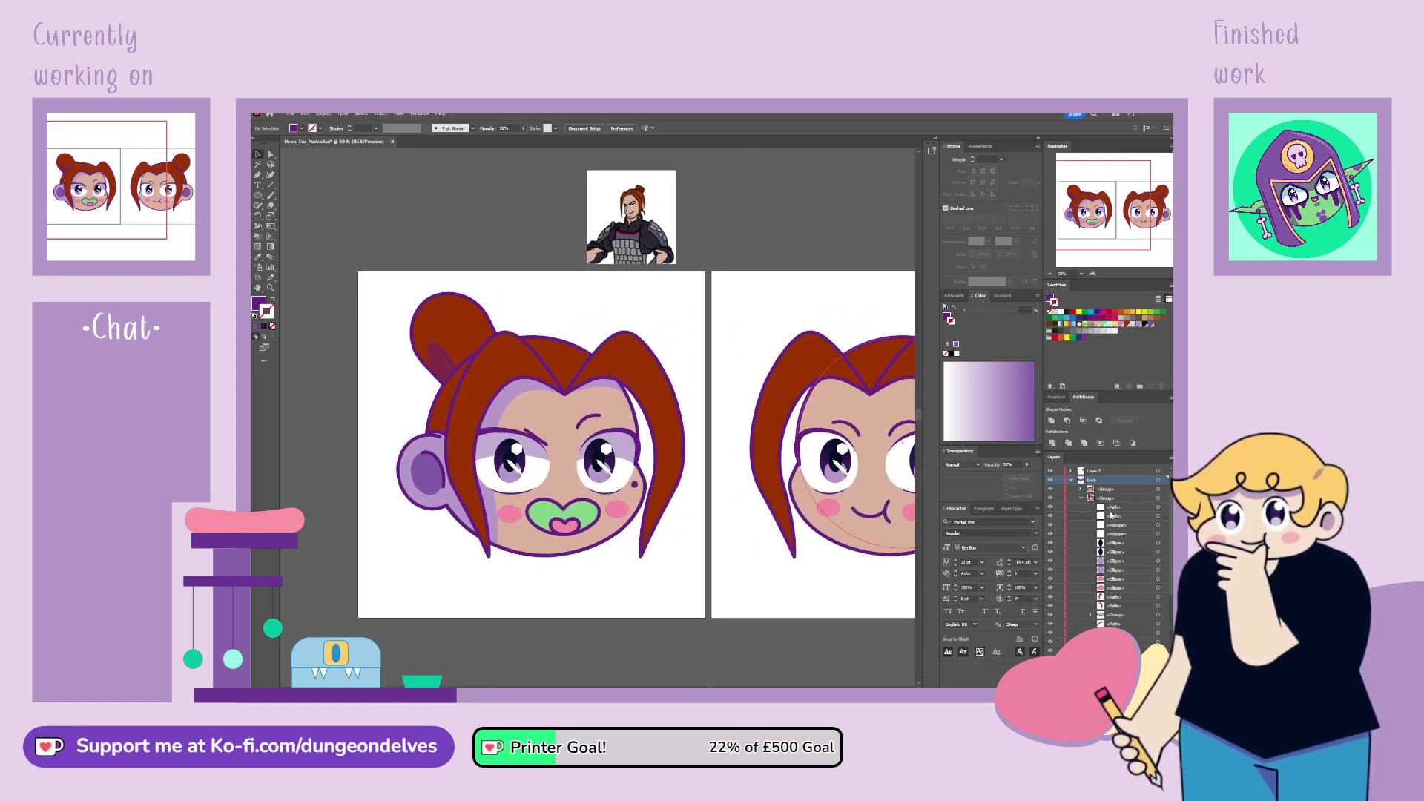
pyautogui.doubleClick(441, 360)
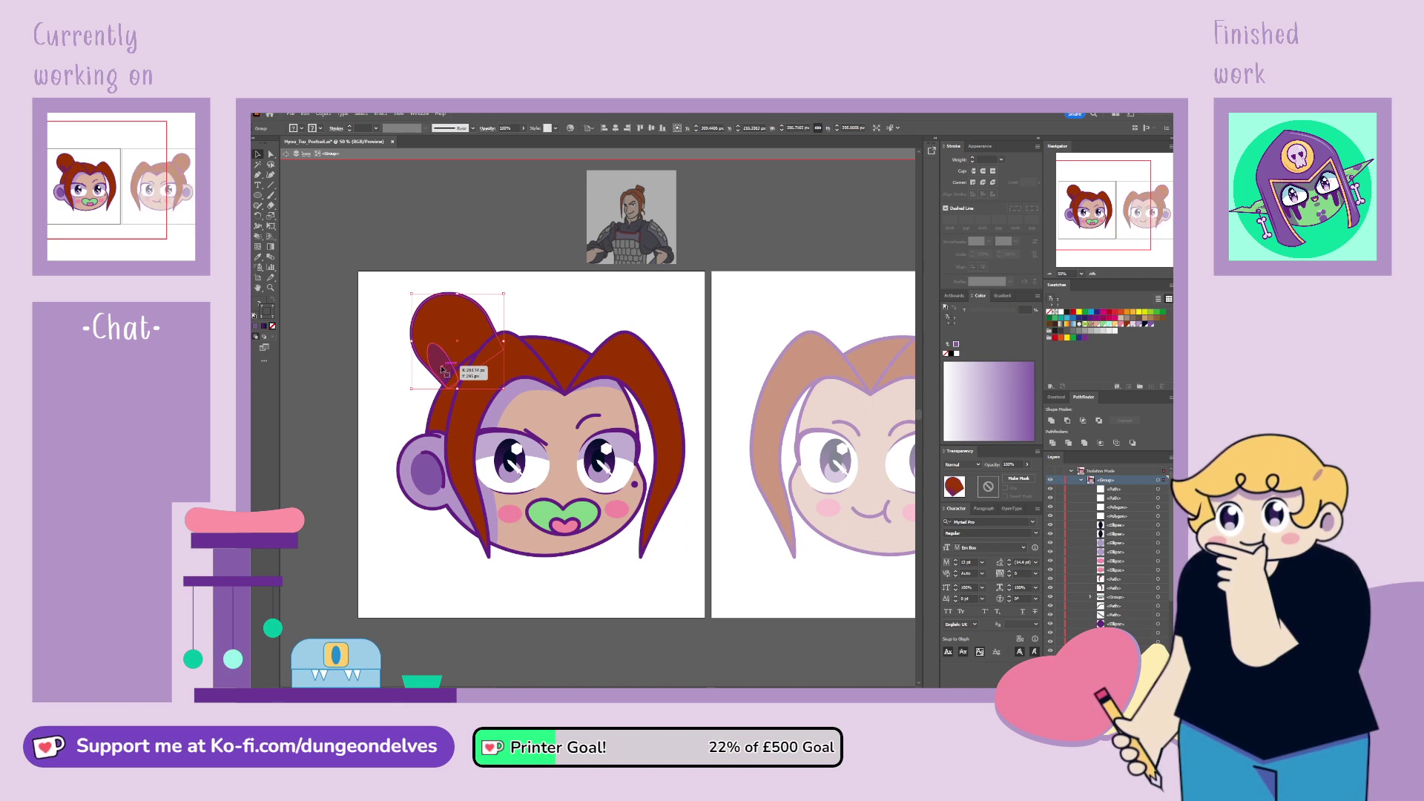
pyautogui.scroll(-5, 1172, 539)
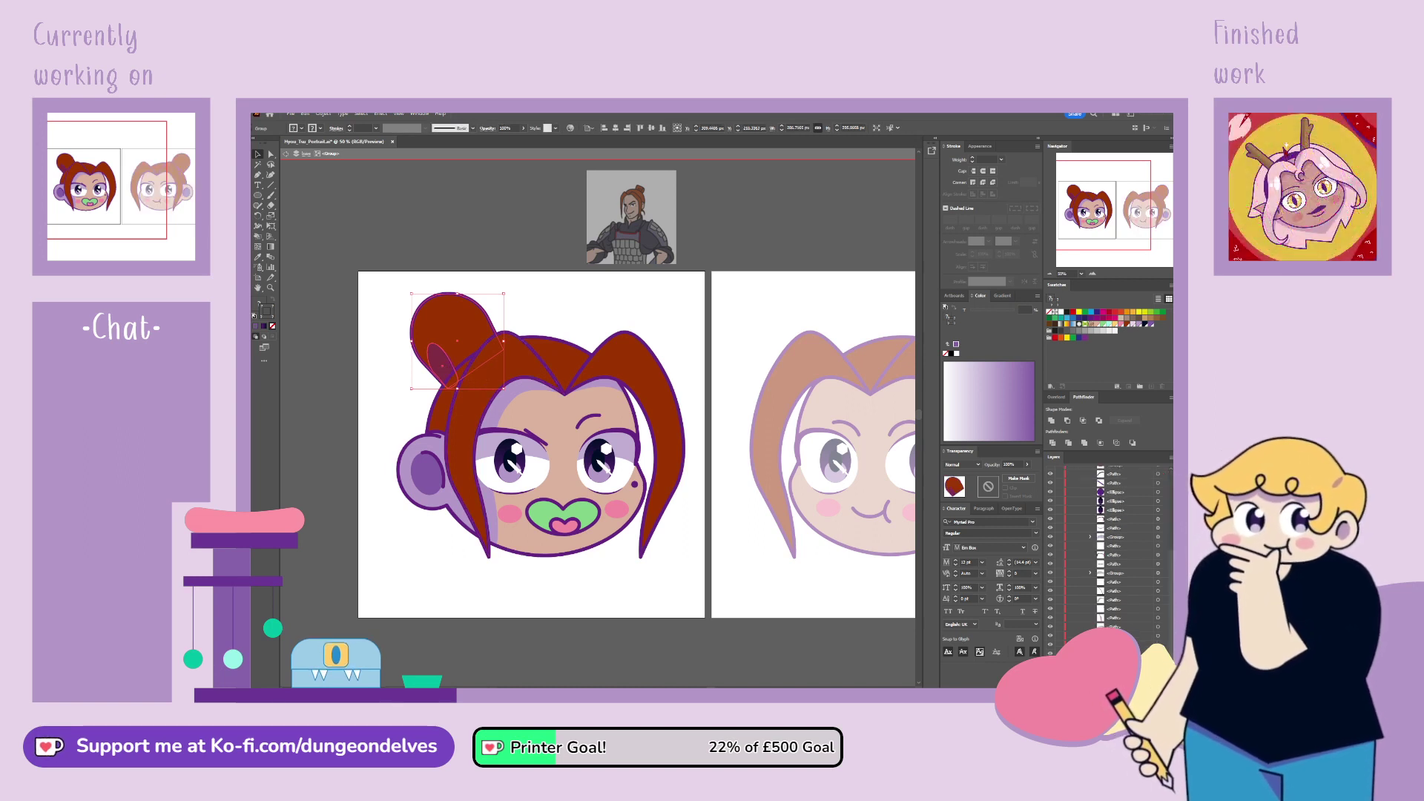
pyautogui.scroll(2, 1105, 549)
pyautogui.scroll(-2, 1105, 549)
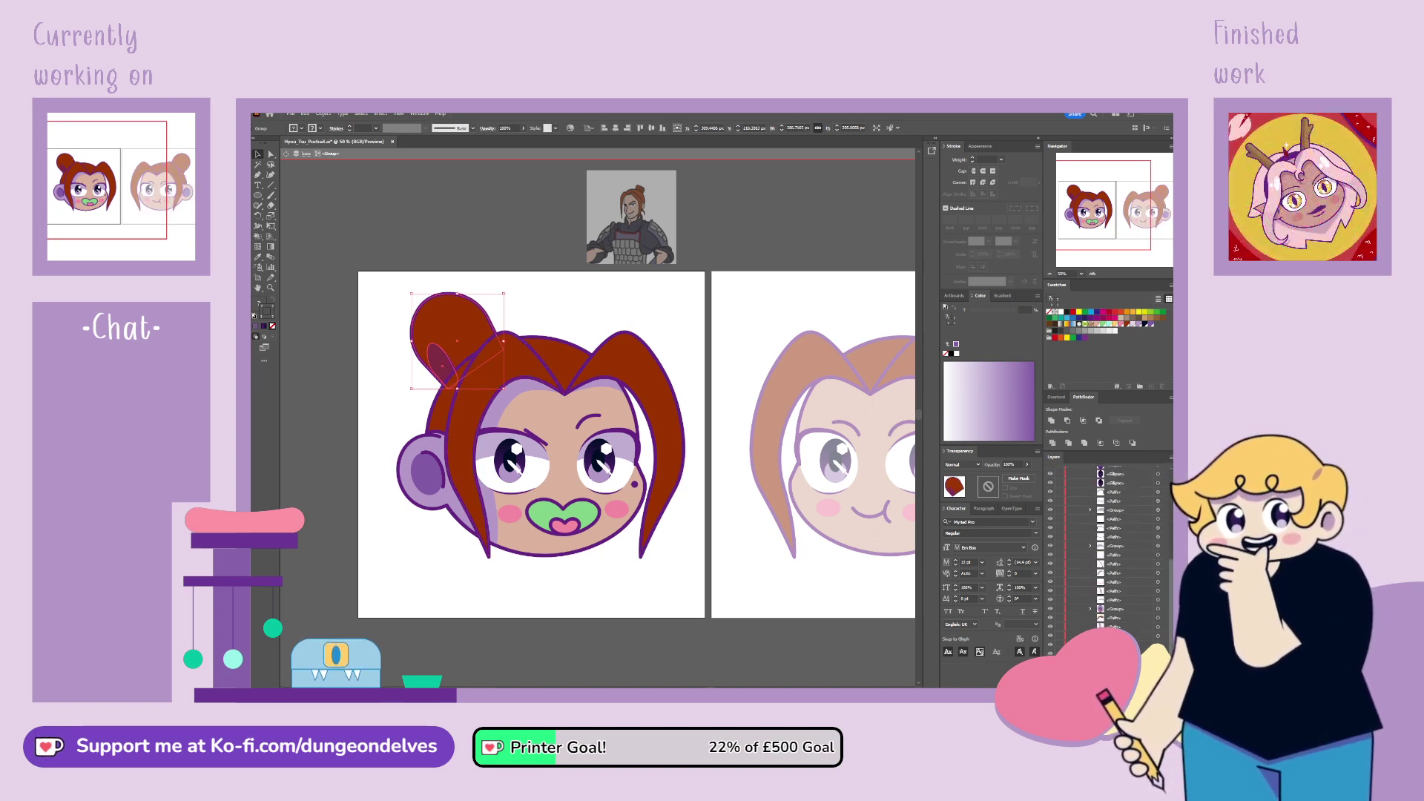
pyautogui.click(443, 366)
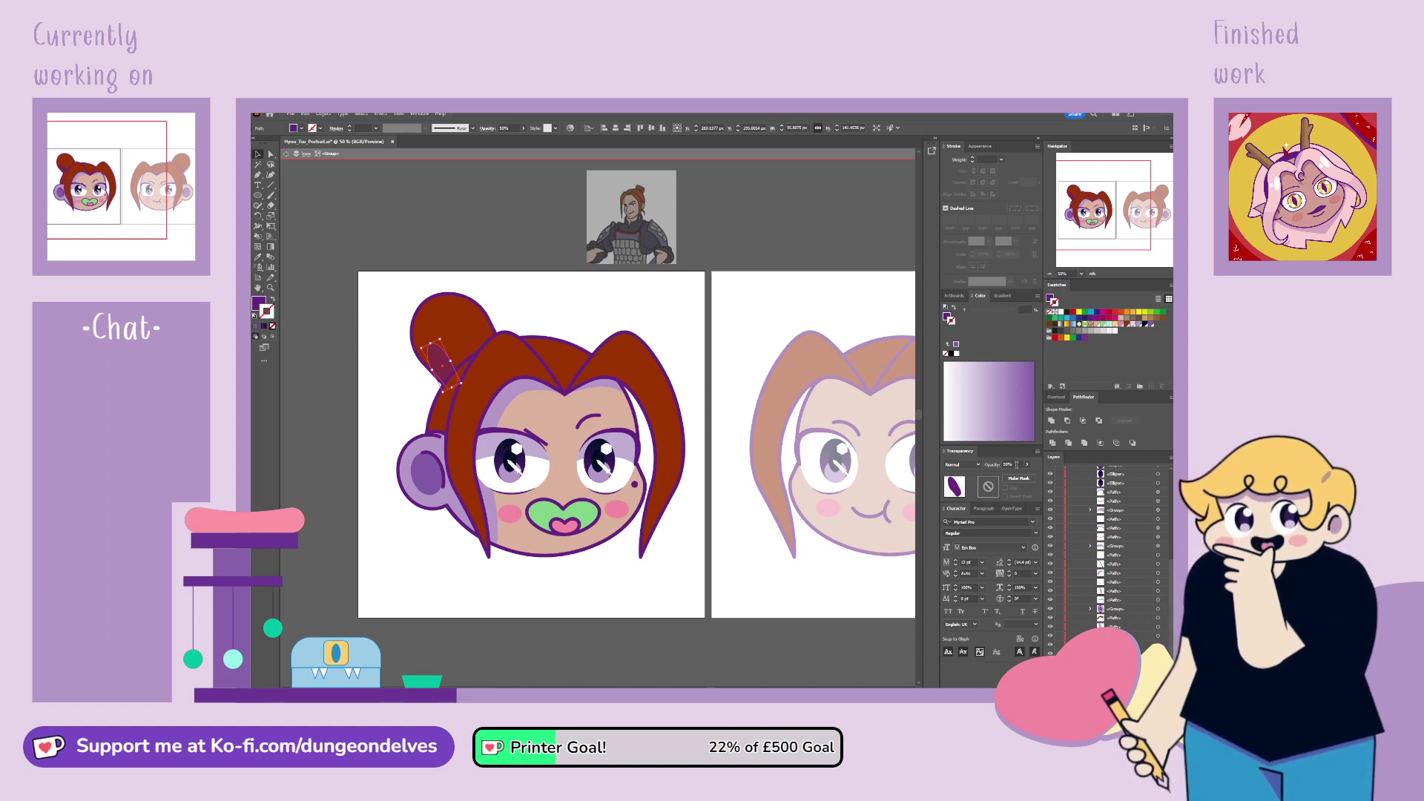
pyautogui.click(1016, 464)
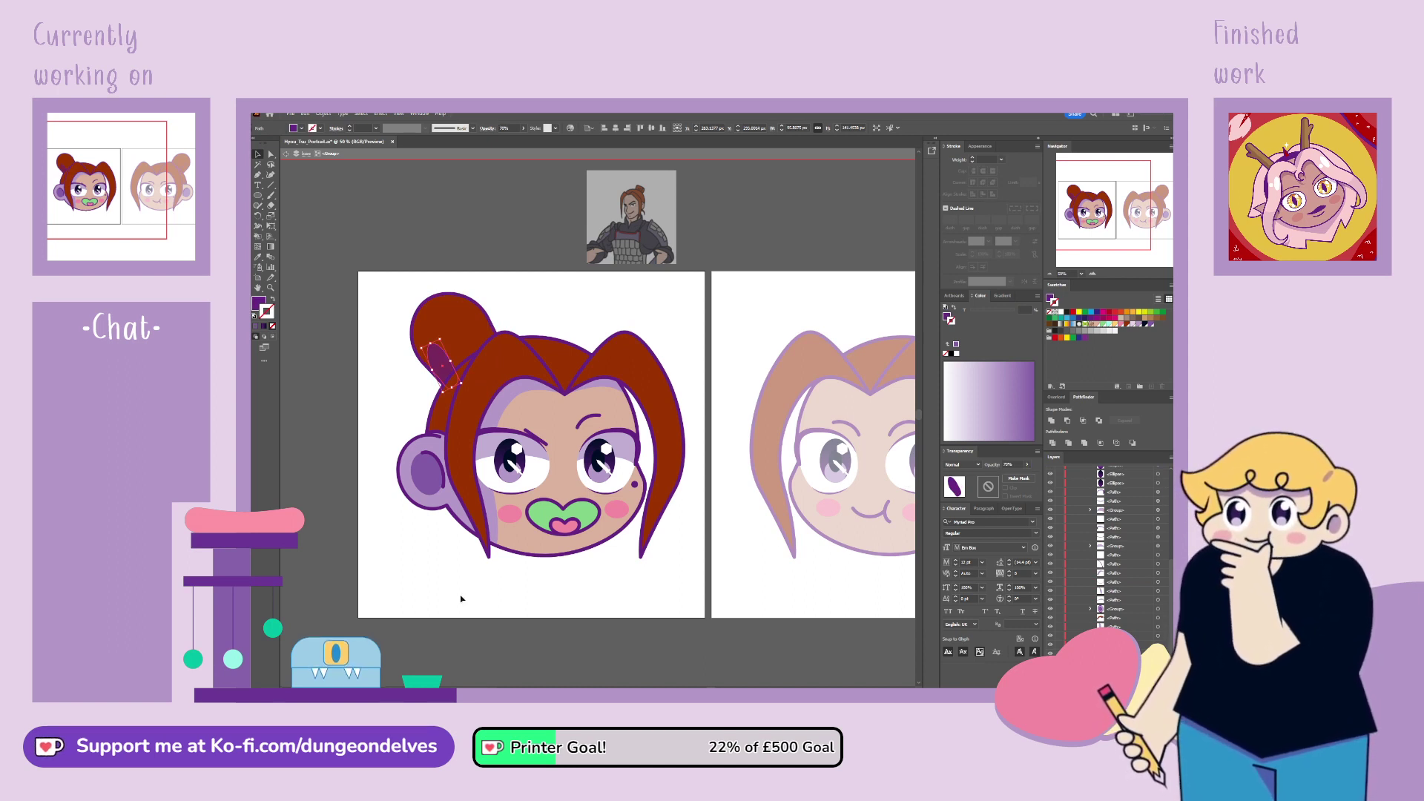
# Step: Isolate the first portrait's back hair band and draw a straight, nearly vertical line across it near the bun
pyautogui.click(464, 638)
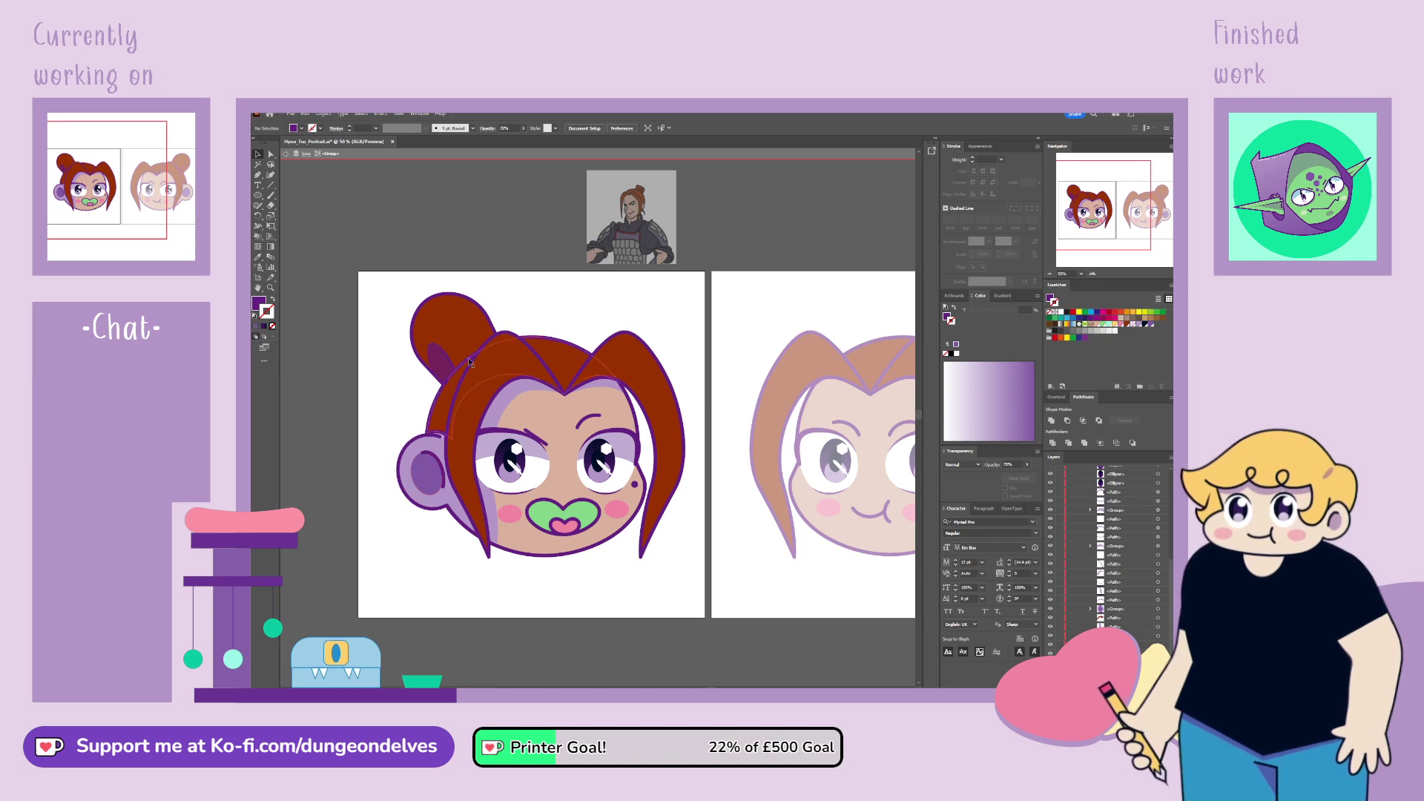
pyautogui.click(445, 412)
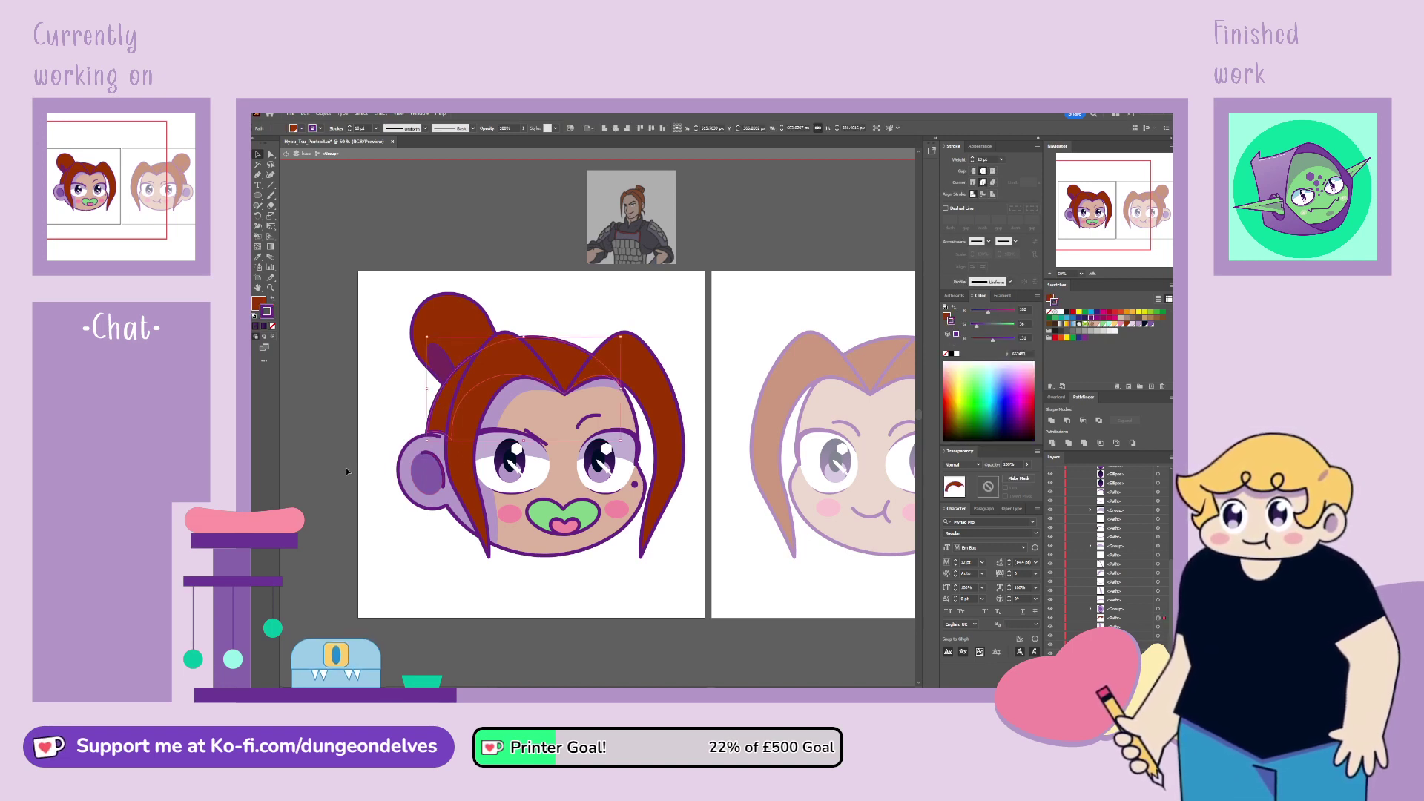
pyautogui.doubleClick(445, 413)
pyautogui.click(258, 176)
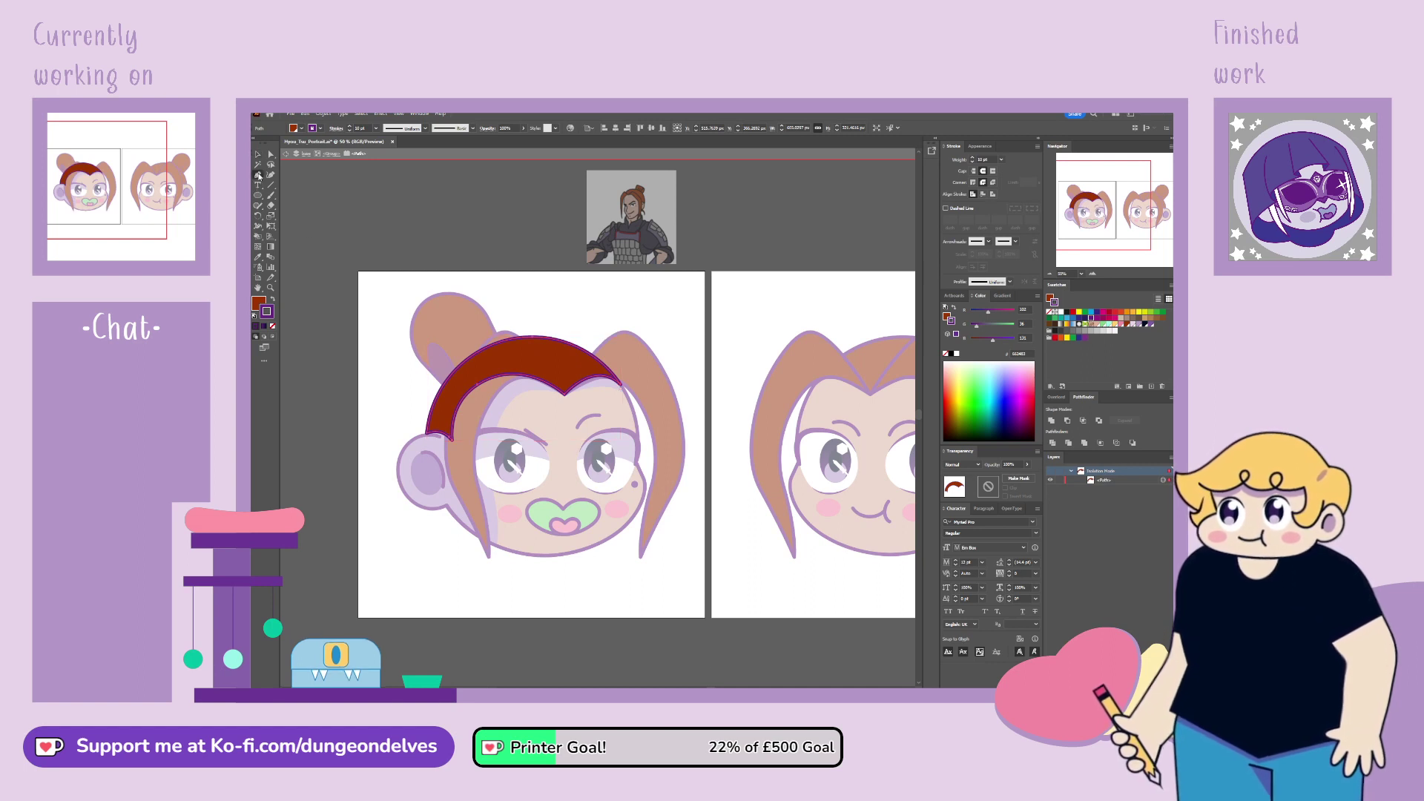
pyautogui.click(494, 328)
pyautogui.click(497, 388)
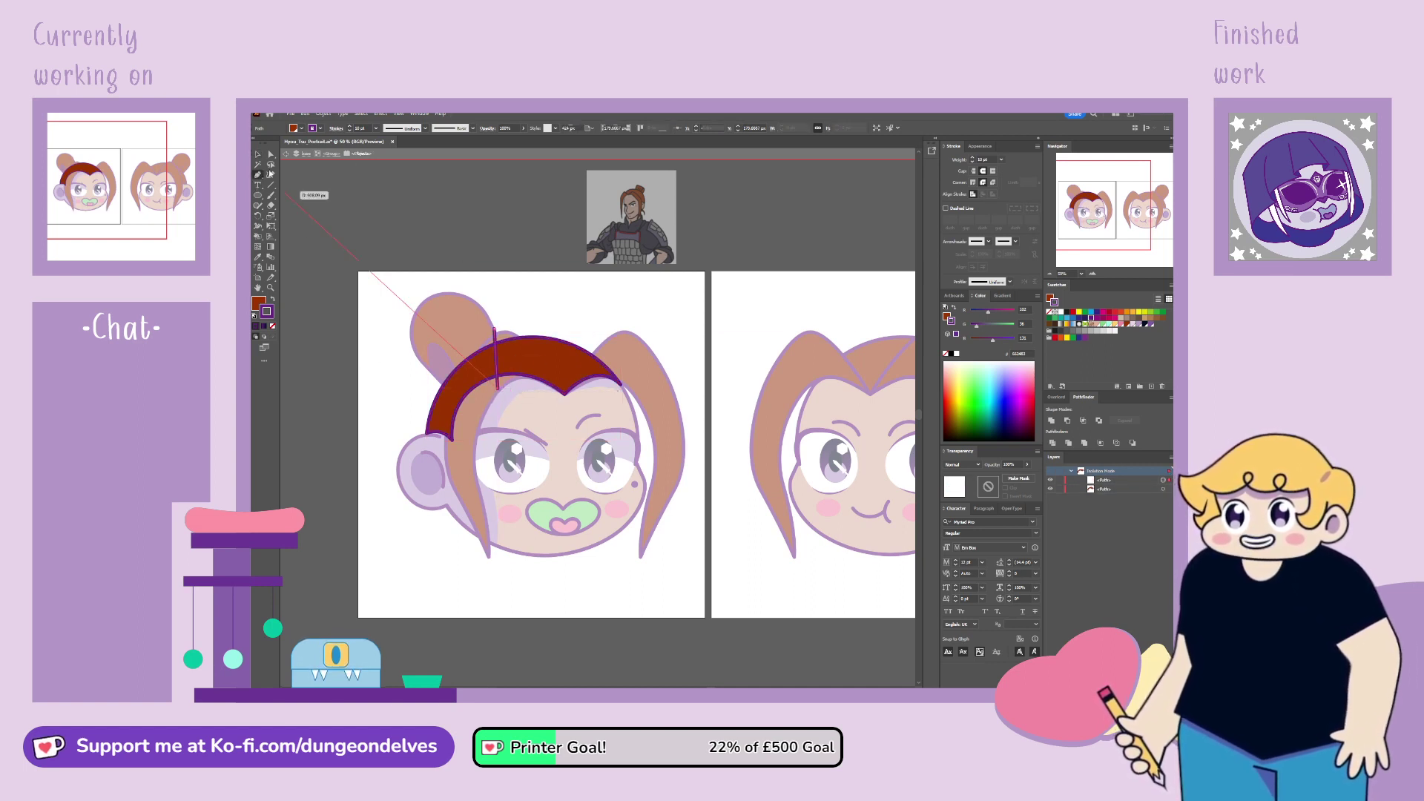
# Step: Duplicate the hair band in place and divide the copy along the straight line
pyautogui.press('v')
pyautogui.click(1163, 489)
pyautogui.hotkey('ctrl', 'c')
pyautogui.hotkey('ctrl', 'f')
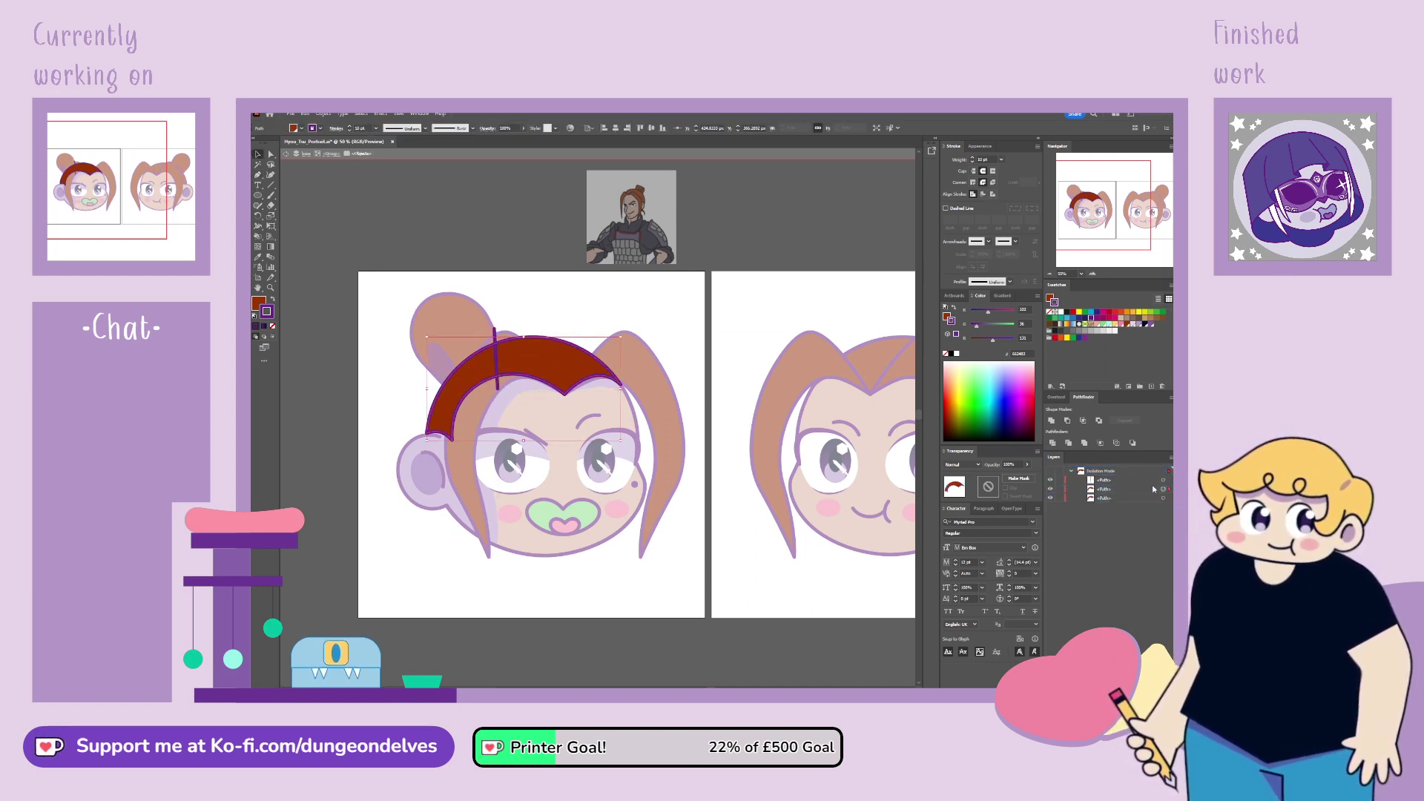
pyautogui.keyDown('shift'); pyautogui.click(1163, 480); pyautogui.keyUp('shift')
pyautogui.click(1052, 442)
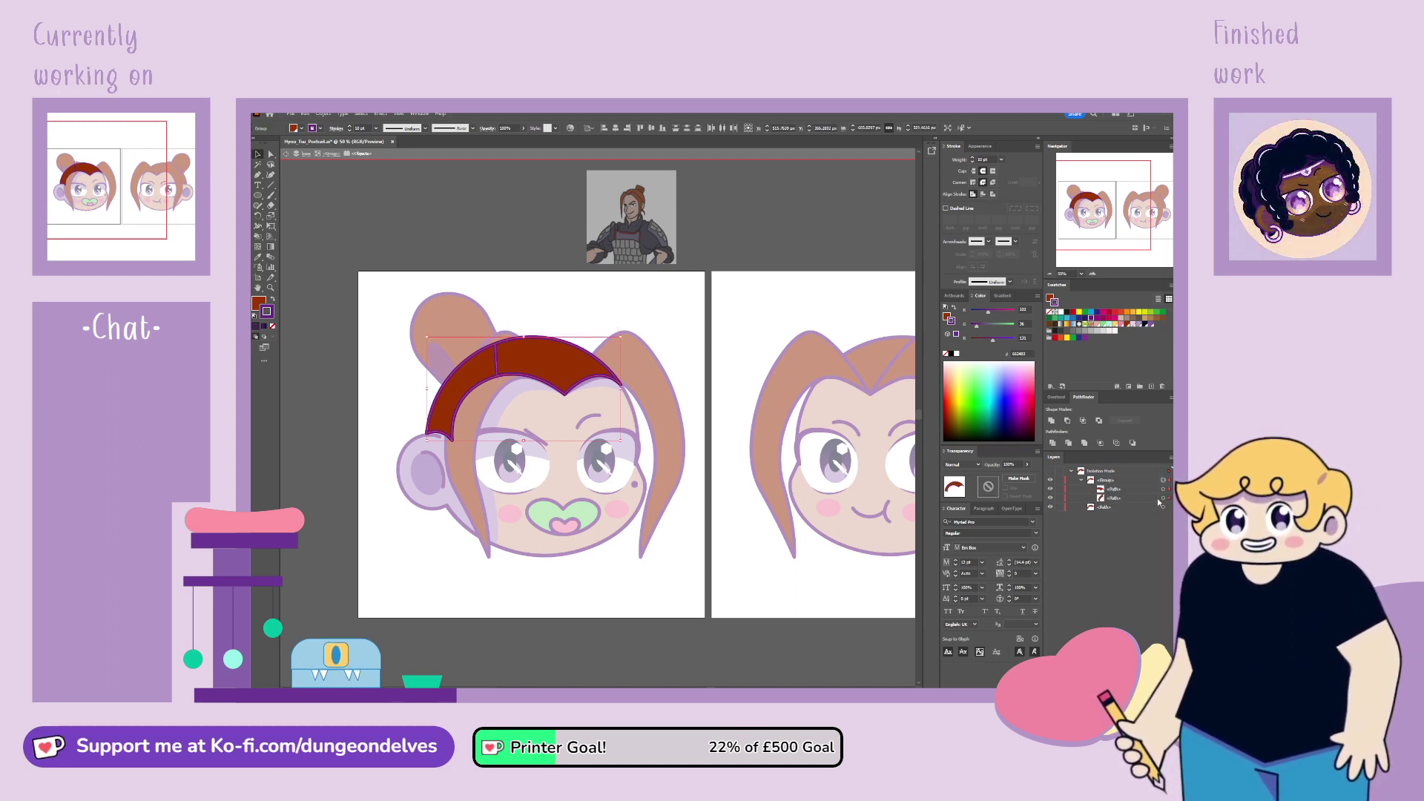
# Step: Take the ear-side piece out of the divided group and delete the leftover group
pyautogui.click(1164, 496)
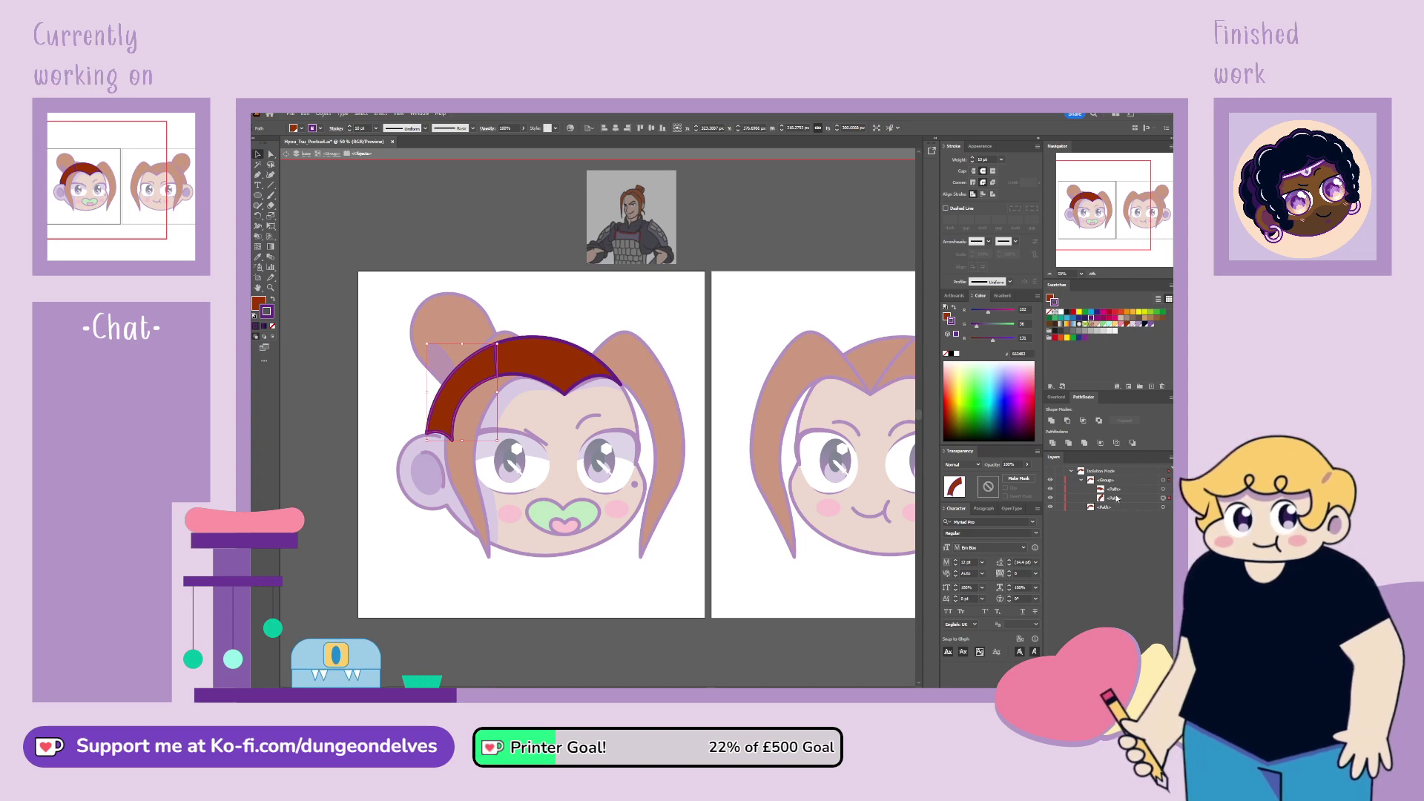
pyautogui.moveTo(1116, 498); pyautogui.dragTo(1109, 483)
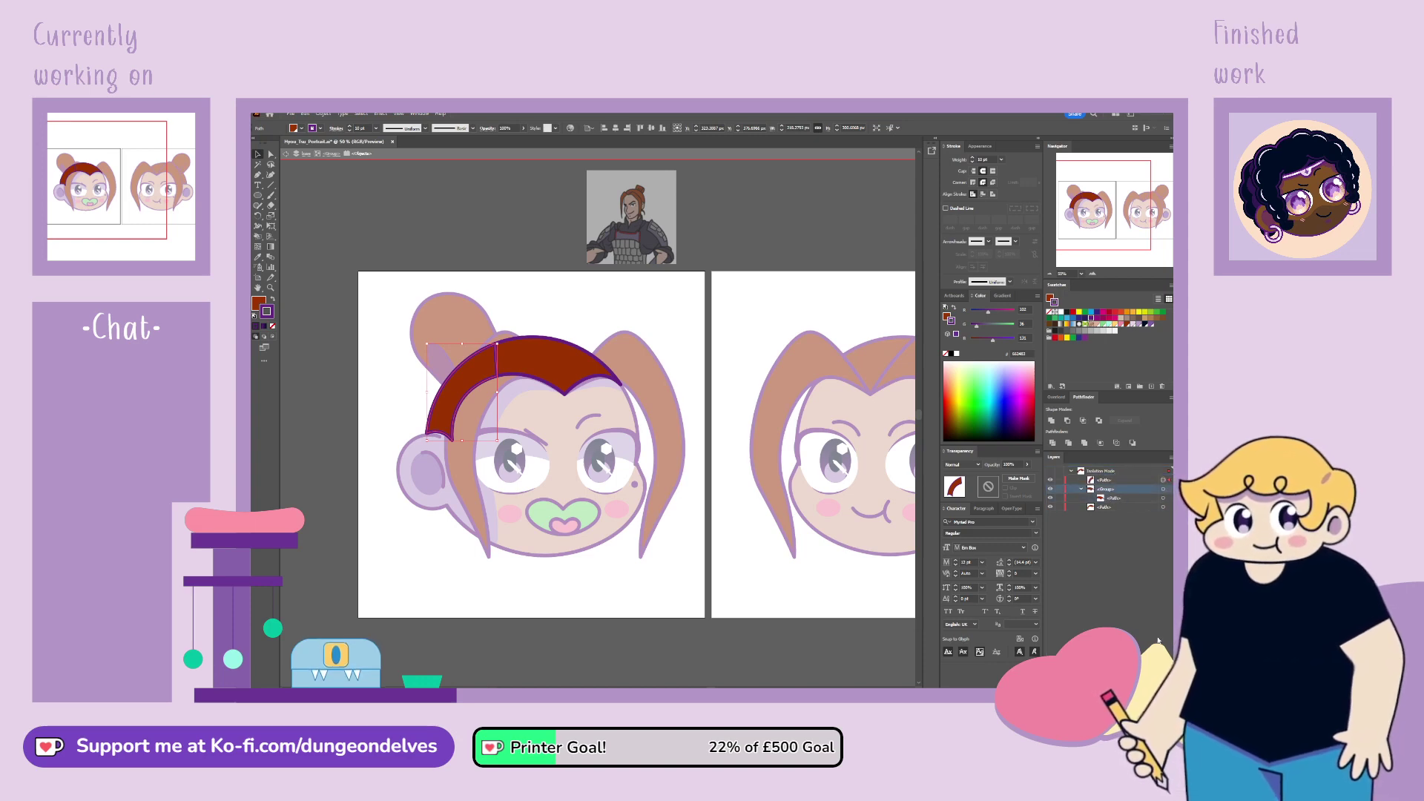
pyautogui.click(1162, 680)
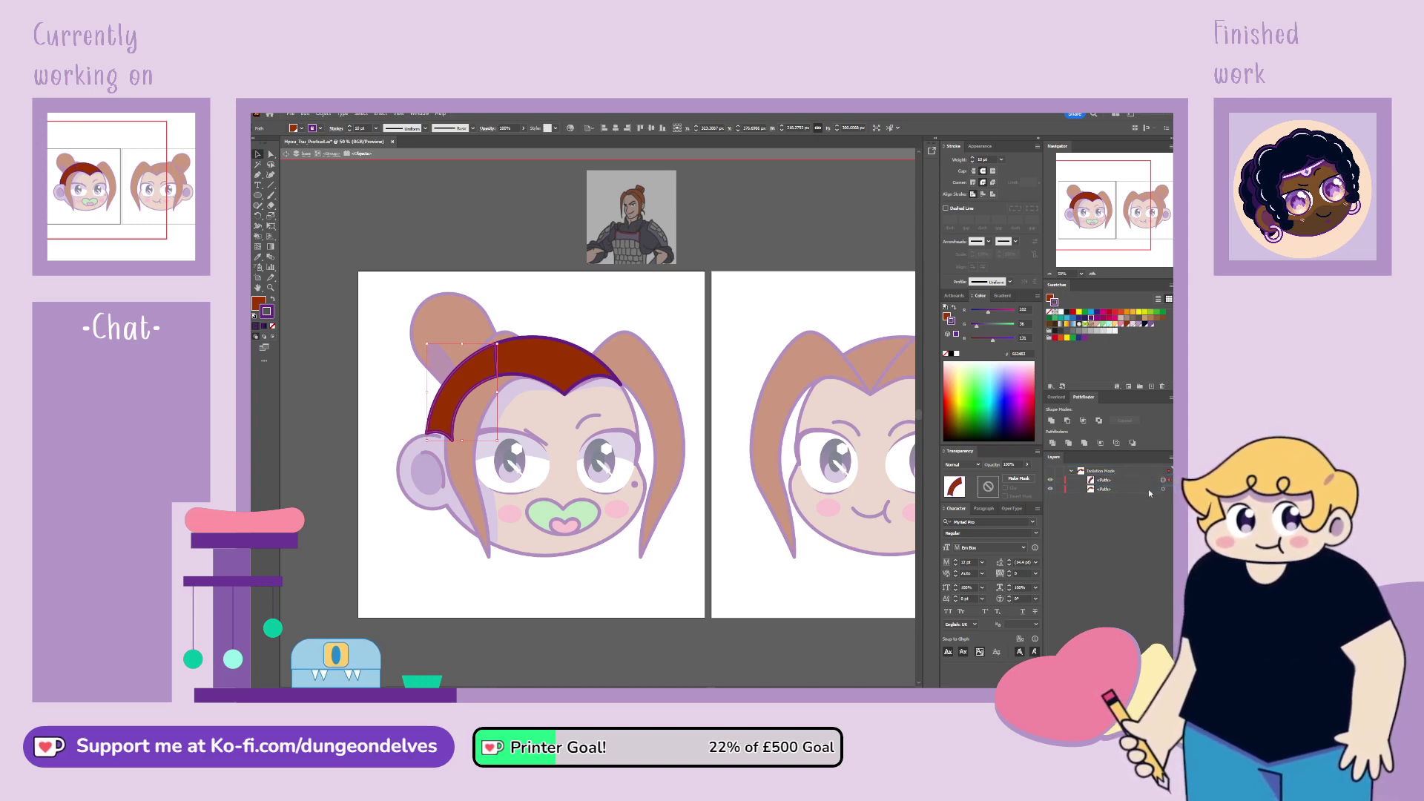
# Step: Fill the ear-side hair piece with dark purple, set its opacity to 80%, and return to the whole portrait group
pyautogui.click(257, 304)
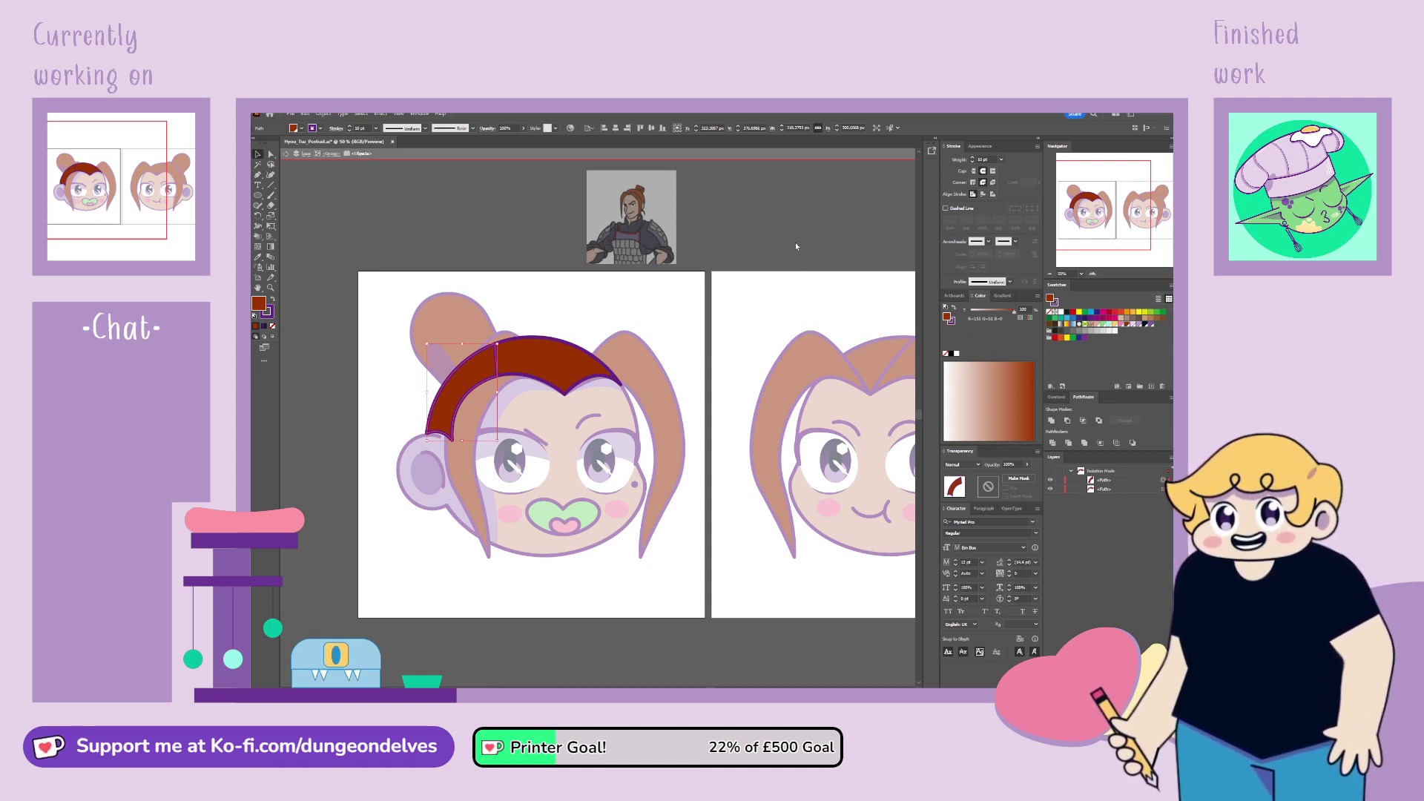
pyautogui.click(1091, 317)
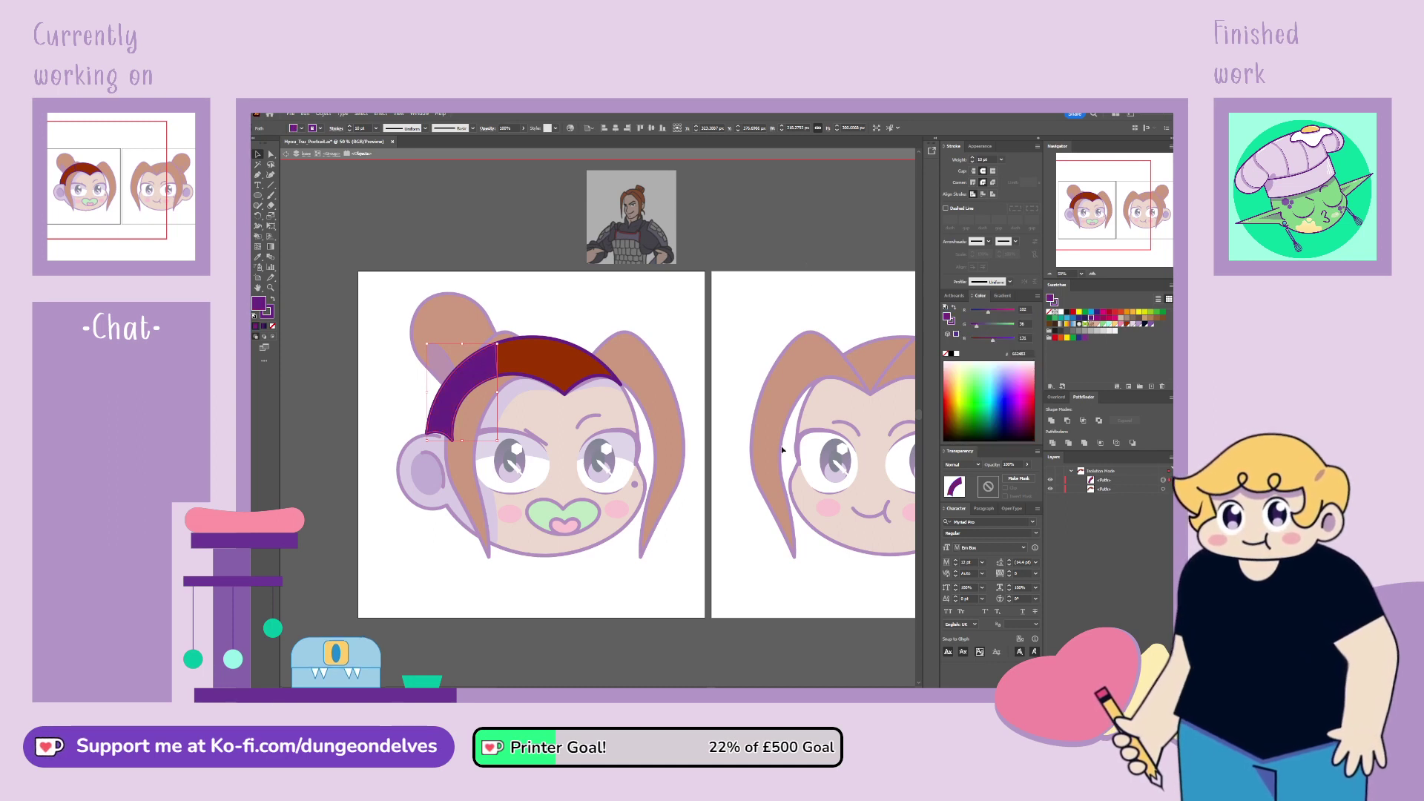
pyautogui.click(1012, 464)
pyautogui.write('80')
pyautogui.press('Return')
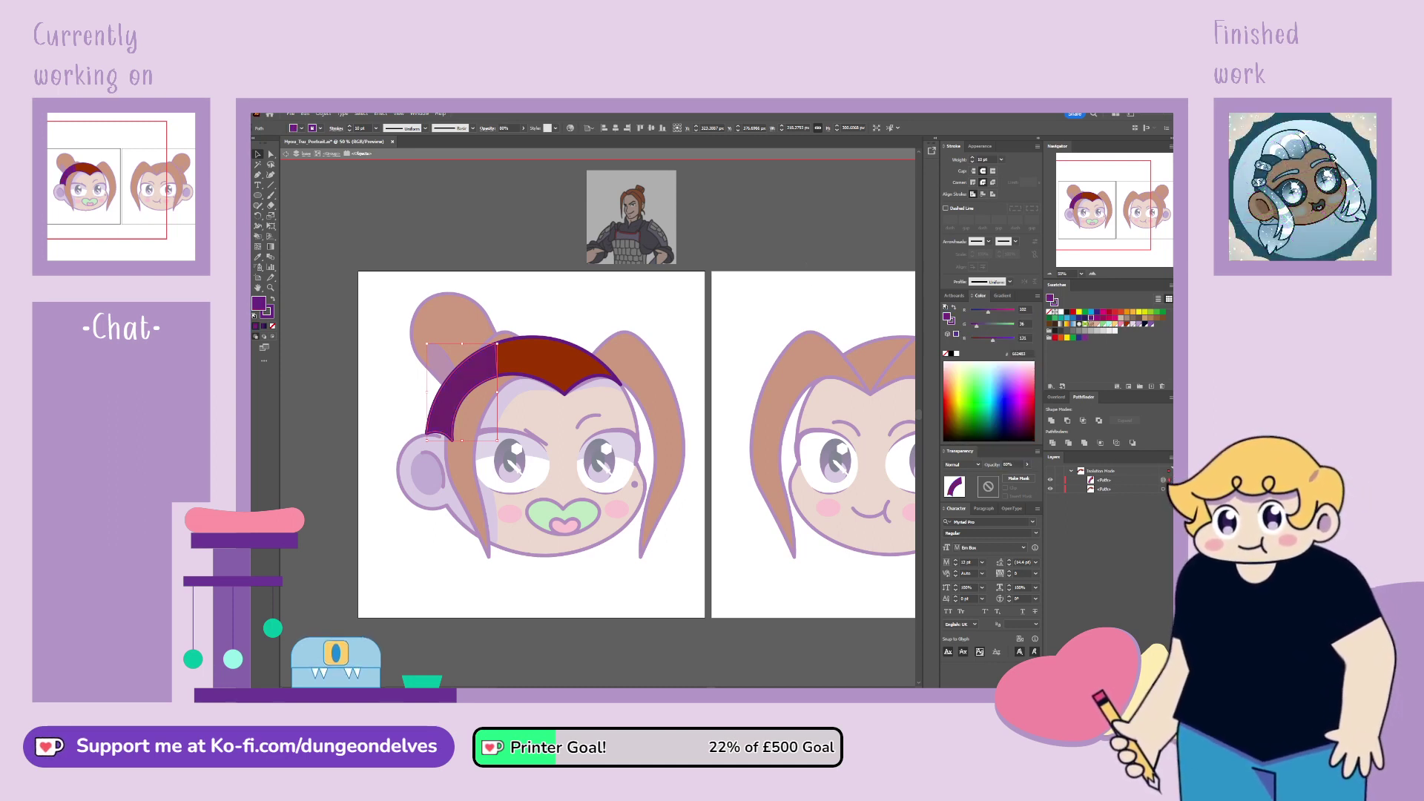
pyautogui.doubleClick(328, 175)
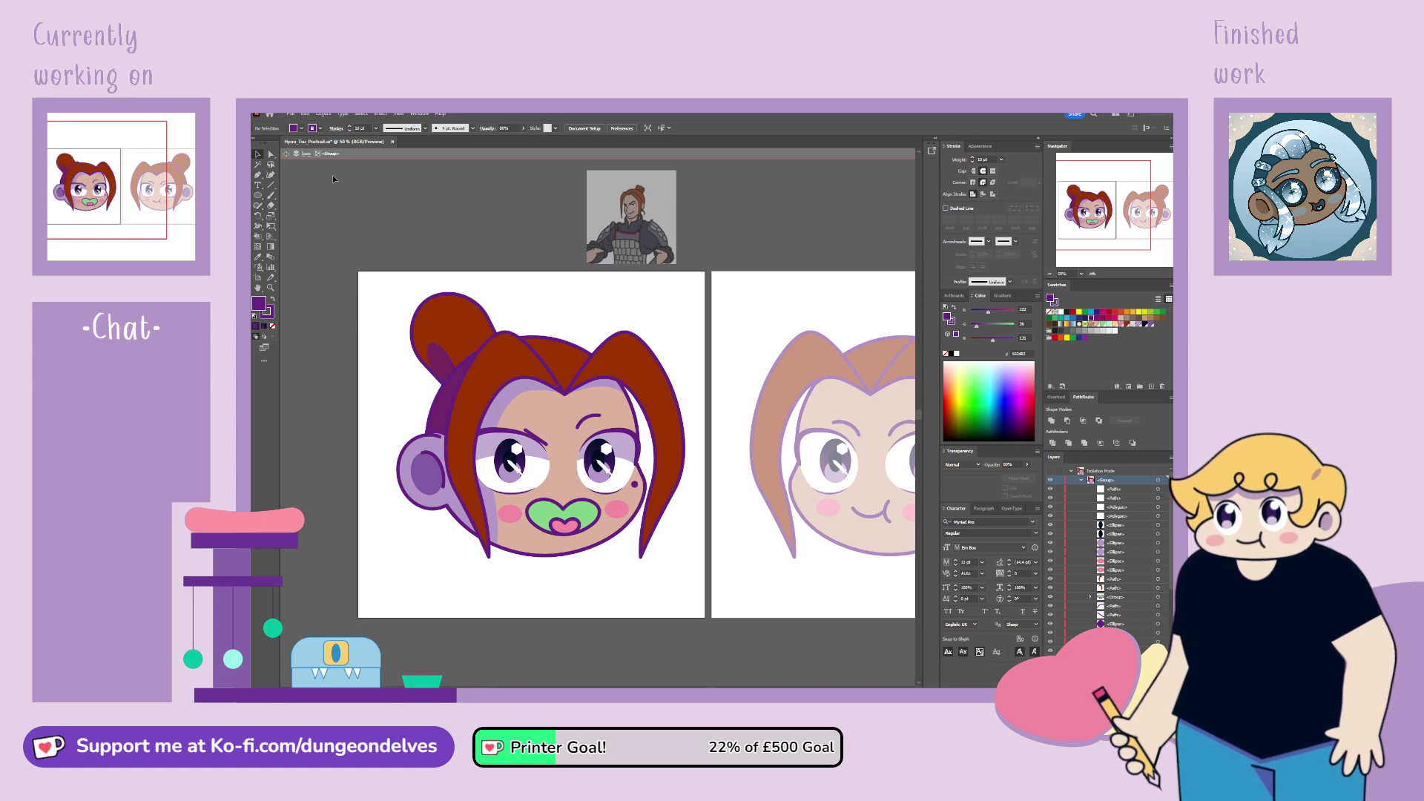
# Step: Set the first portrait's bun shadow to 80% opacity, leave isolation mode and save the document
pyautogui.click(443, 367)
pyautogui.doubleClick(442, 368)
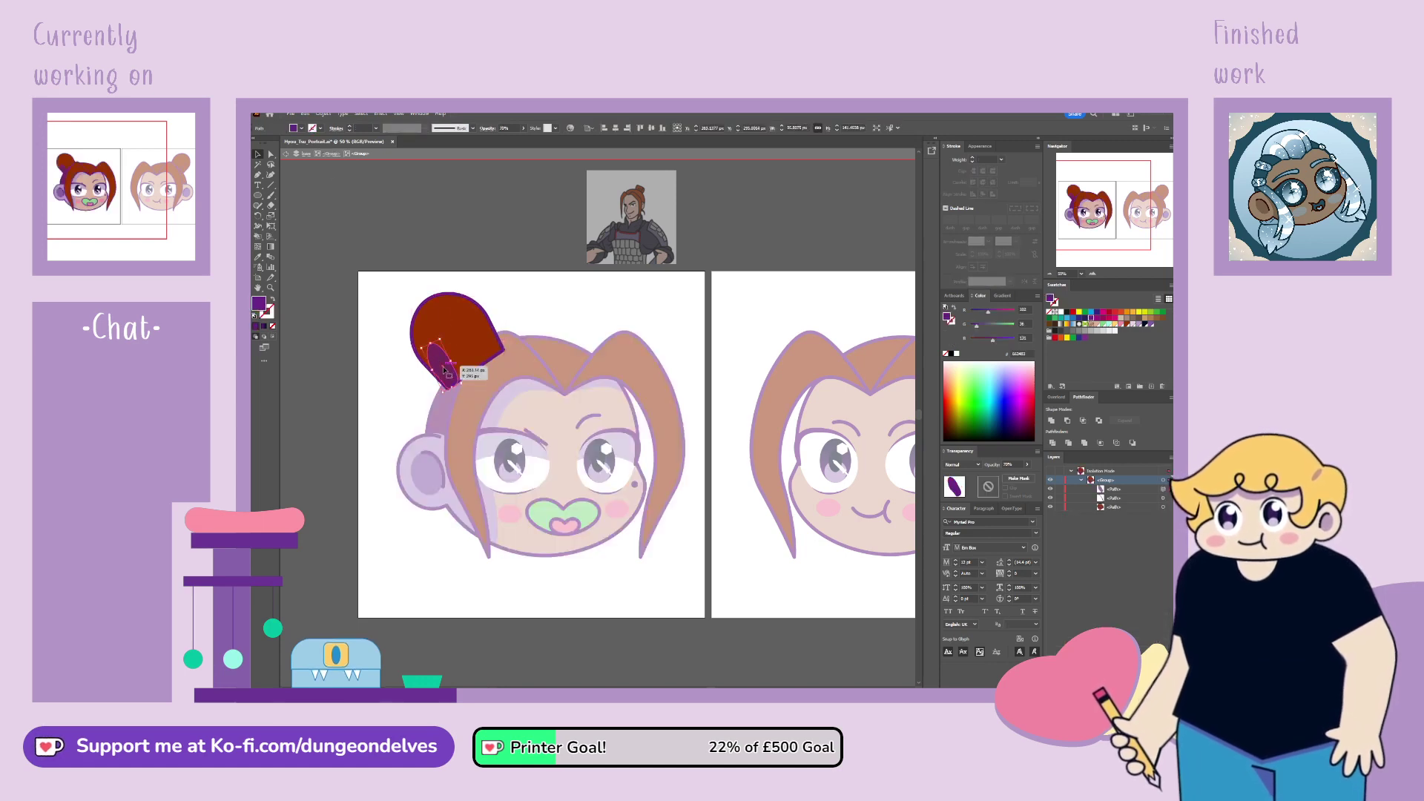
pyautogui.doubleClick(336, 182)
pyautogui.click(336, 182)
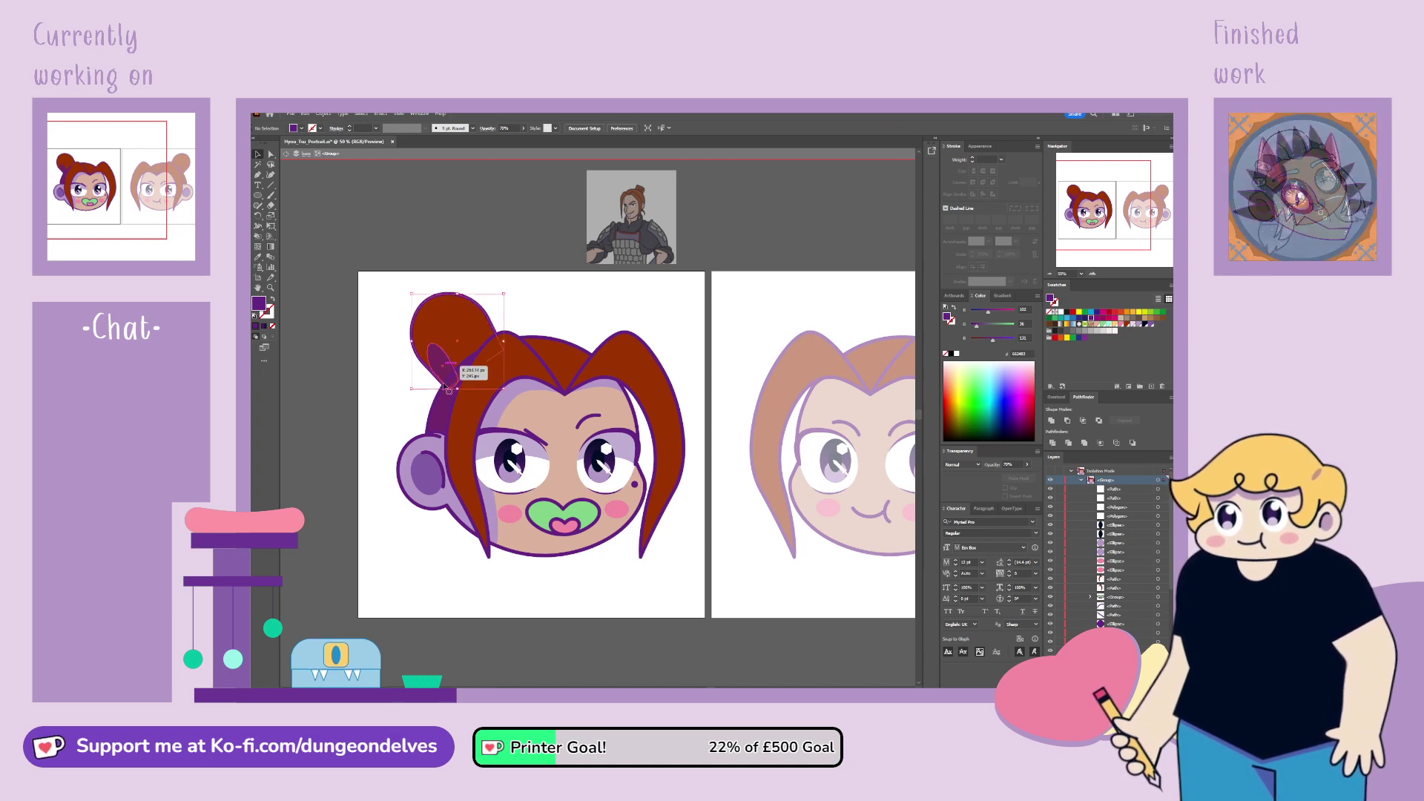
pyautogui.doubleClick(444, 369)
pyautogui.moveTo(1016, 466); pyautogui.dragTo(998, 465)
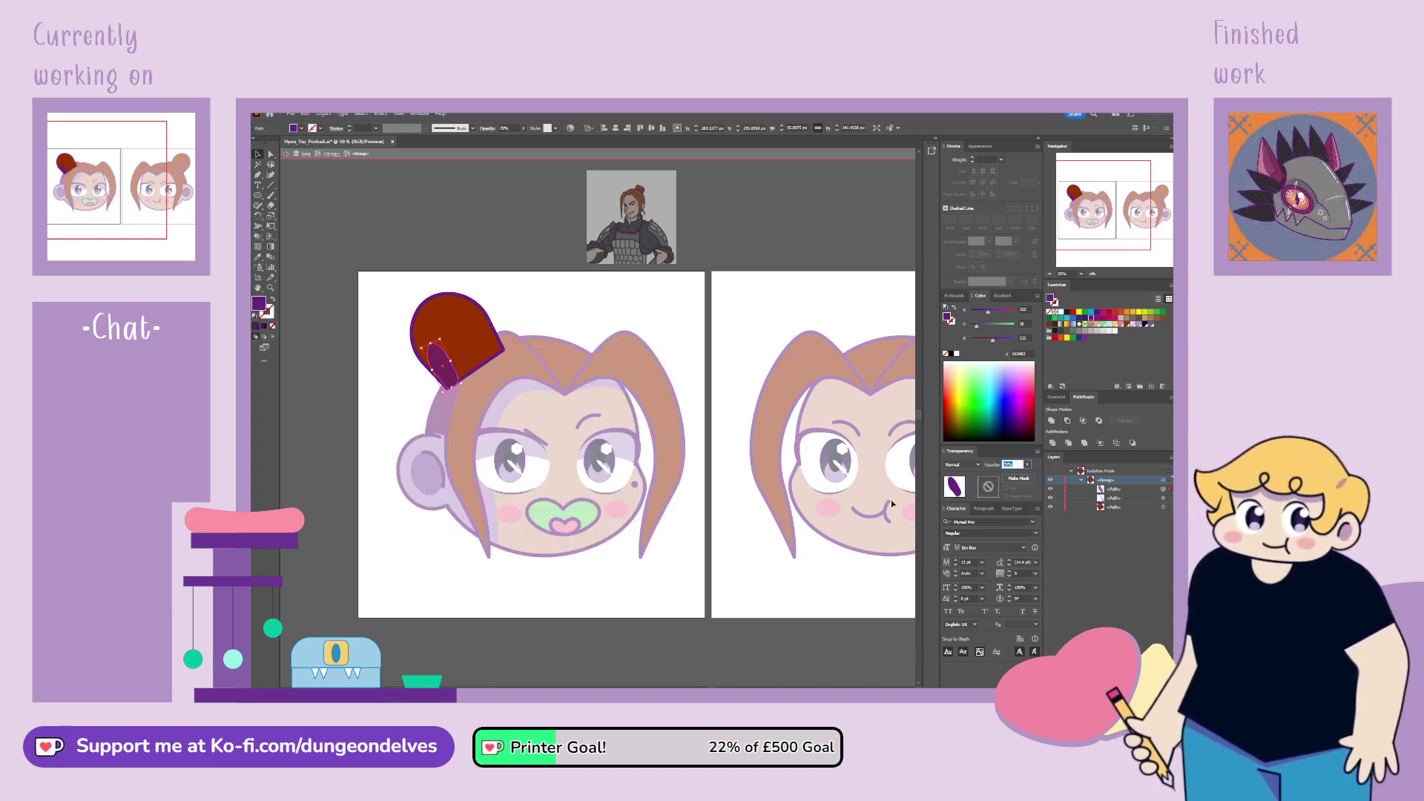
pyautogui.write('80')
pyautogui.press('Return')
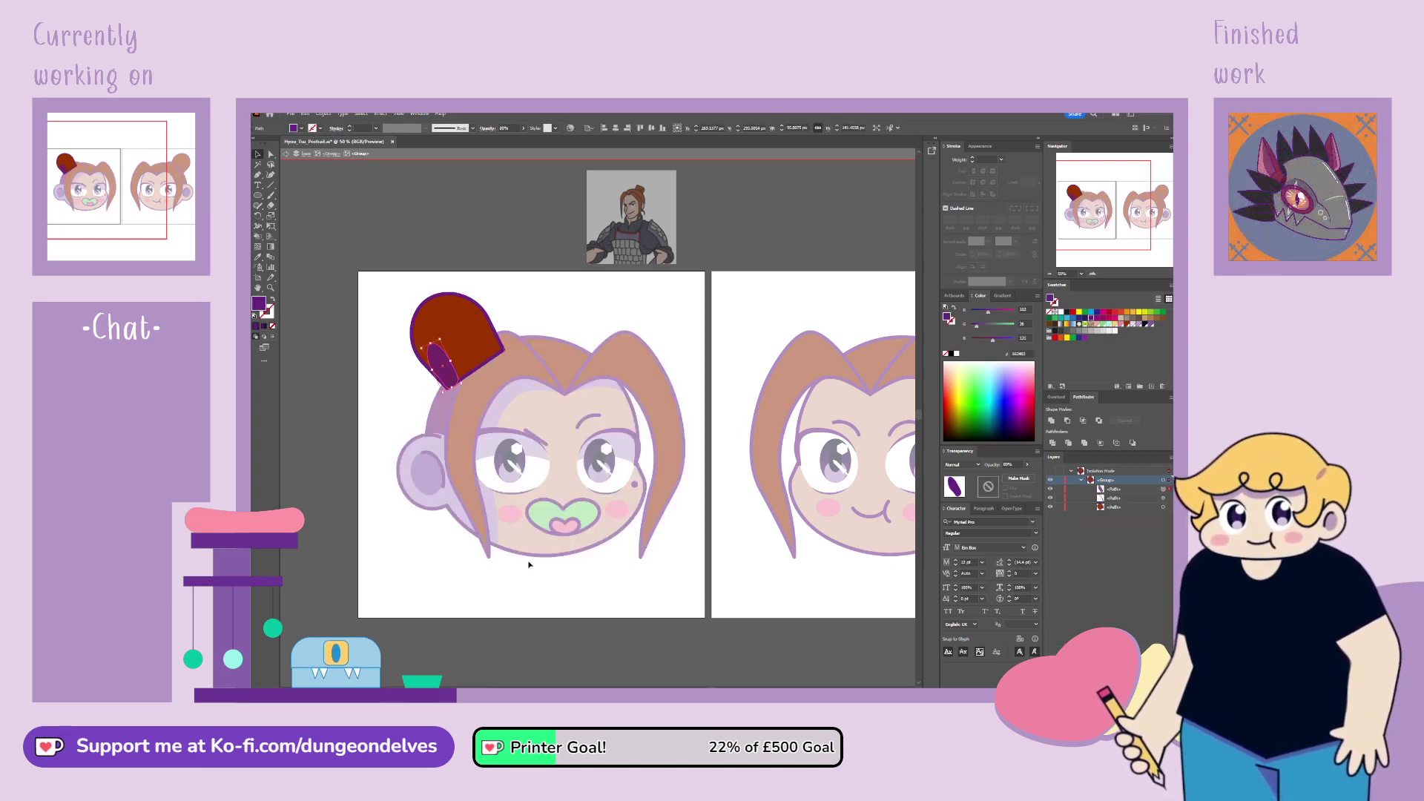
pyautogui.click(518, 594)
pyautogui.click(286, 154)
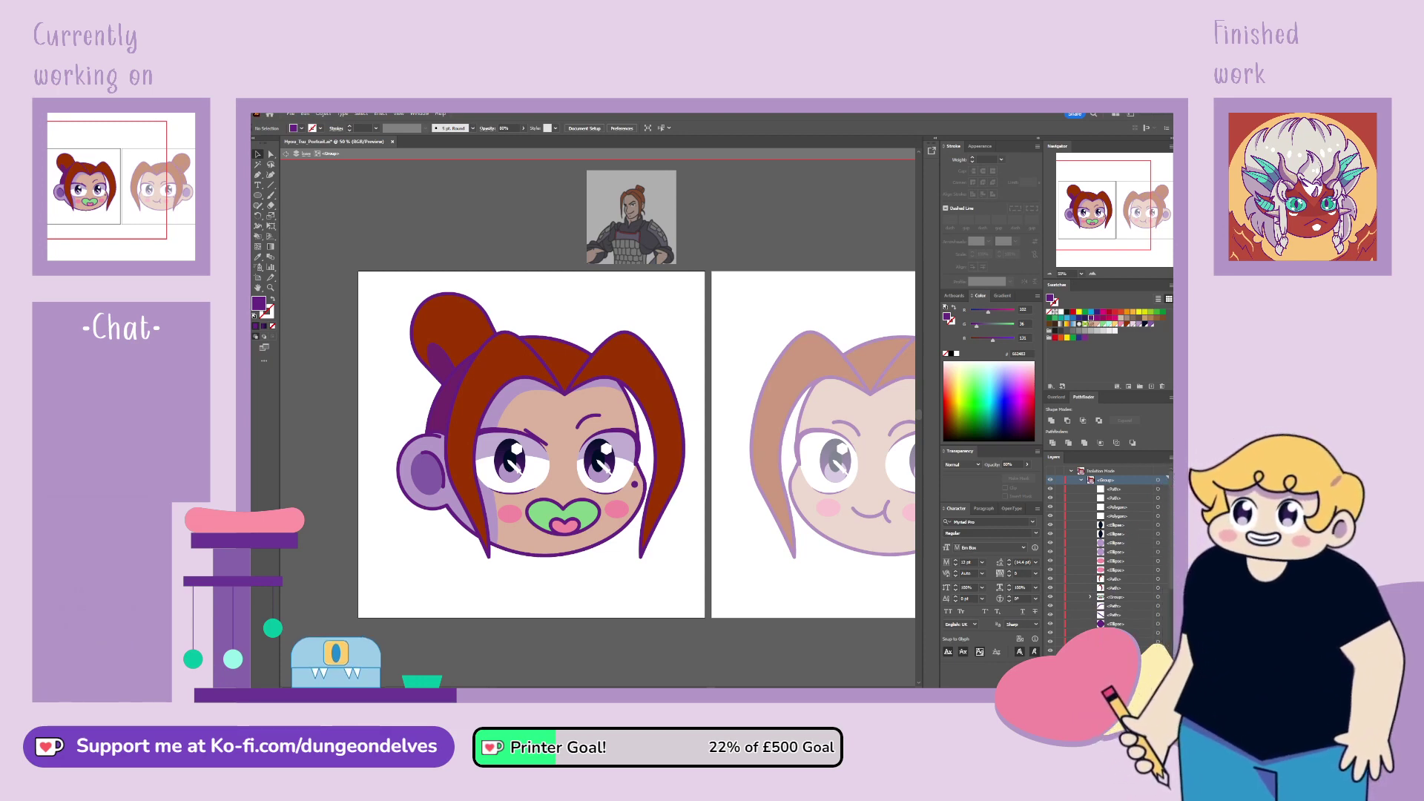
pyautogui.doubleClick(541, 640)
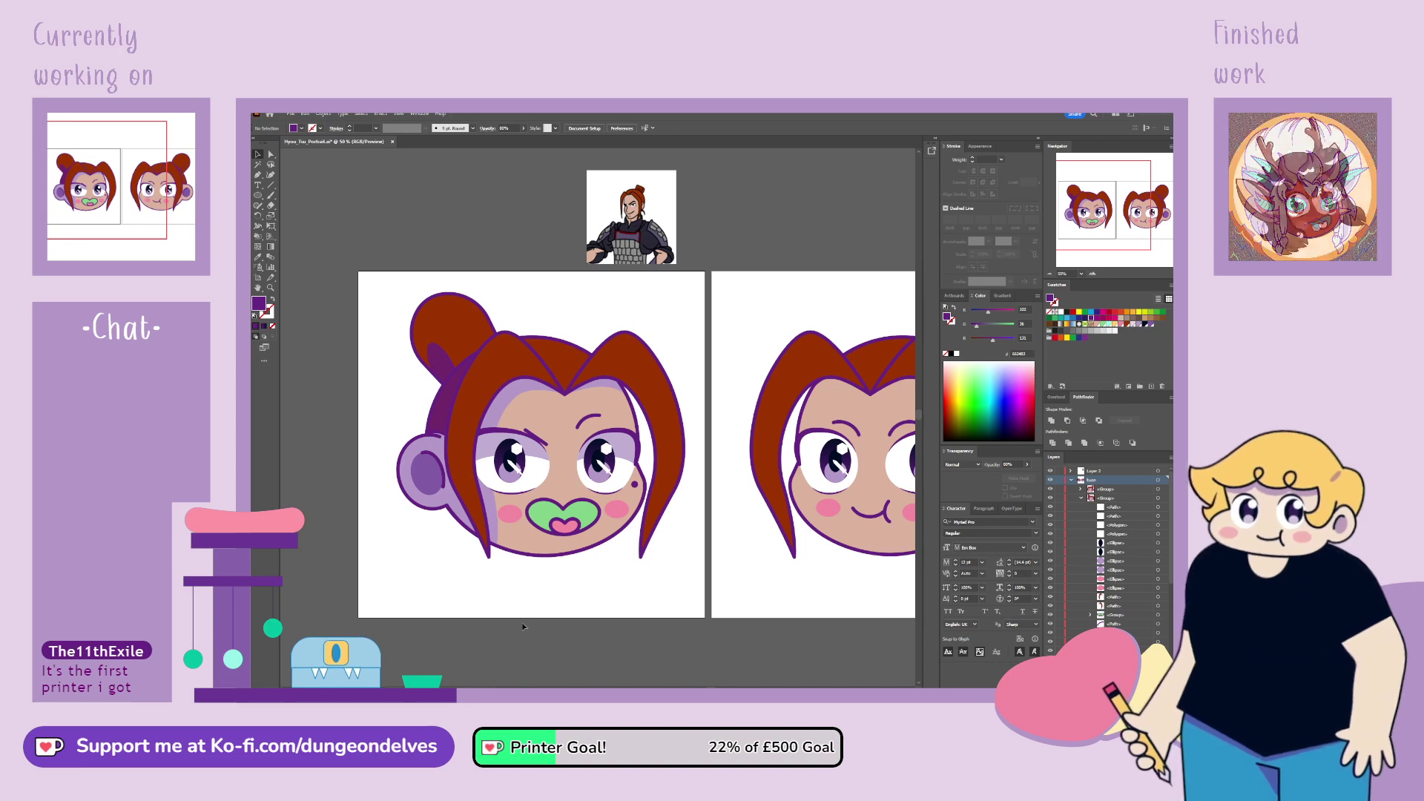
pyautogui.hotkey('ctrl', 's')
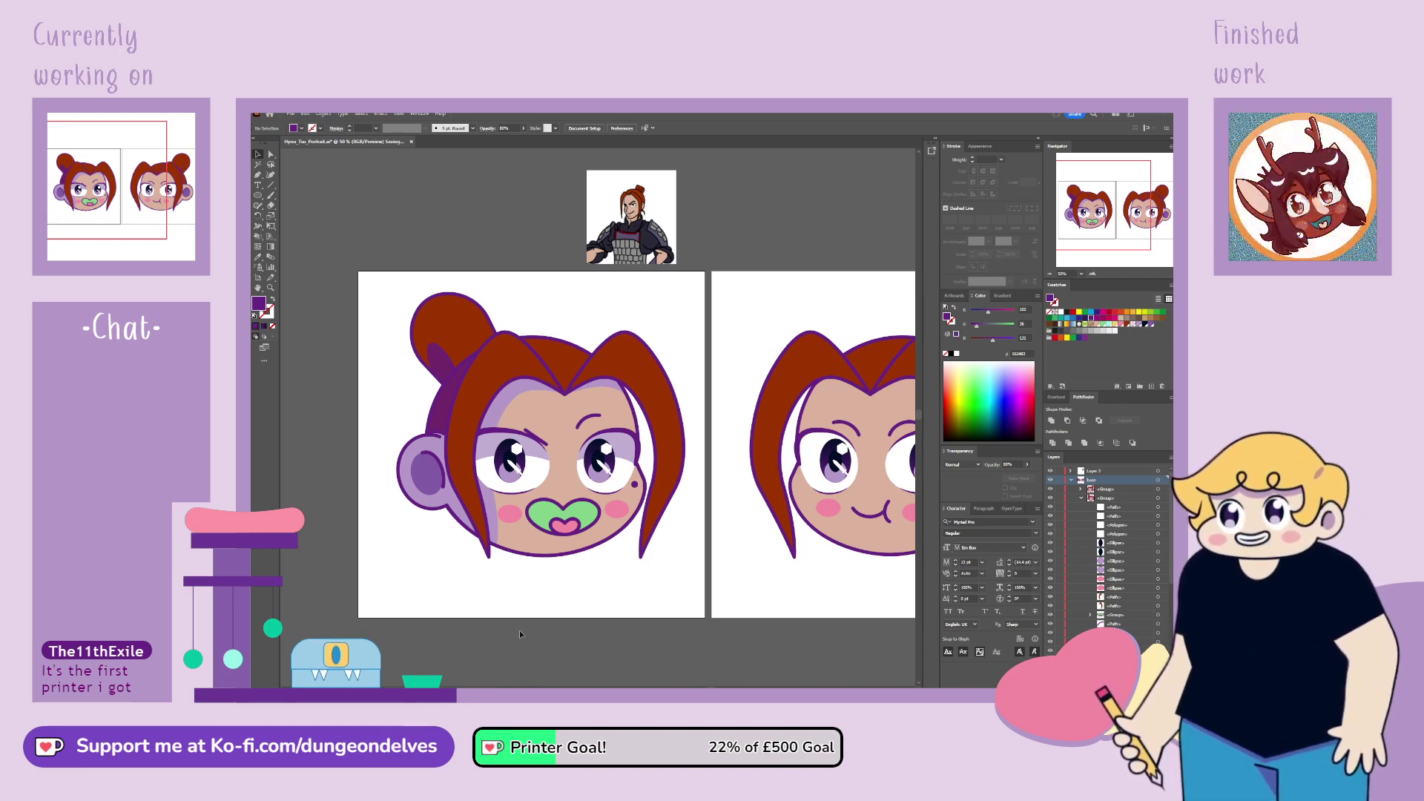
# Step: Isolate the second portrait's bun and draw an upright dark purple ellipse over its lower outer corner
pyautogui.click(1106, 218)
pyautogui.moveTo(1107, 218)
pyautogui.mouseDown()
pyautogui.moveTo(1135, 214)
pyautogui.moveTo(1115, 208)
pyautogui.mouseUp()
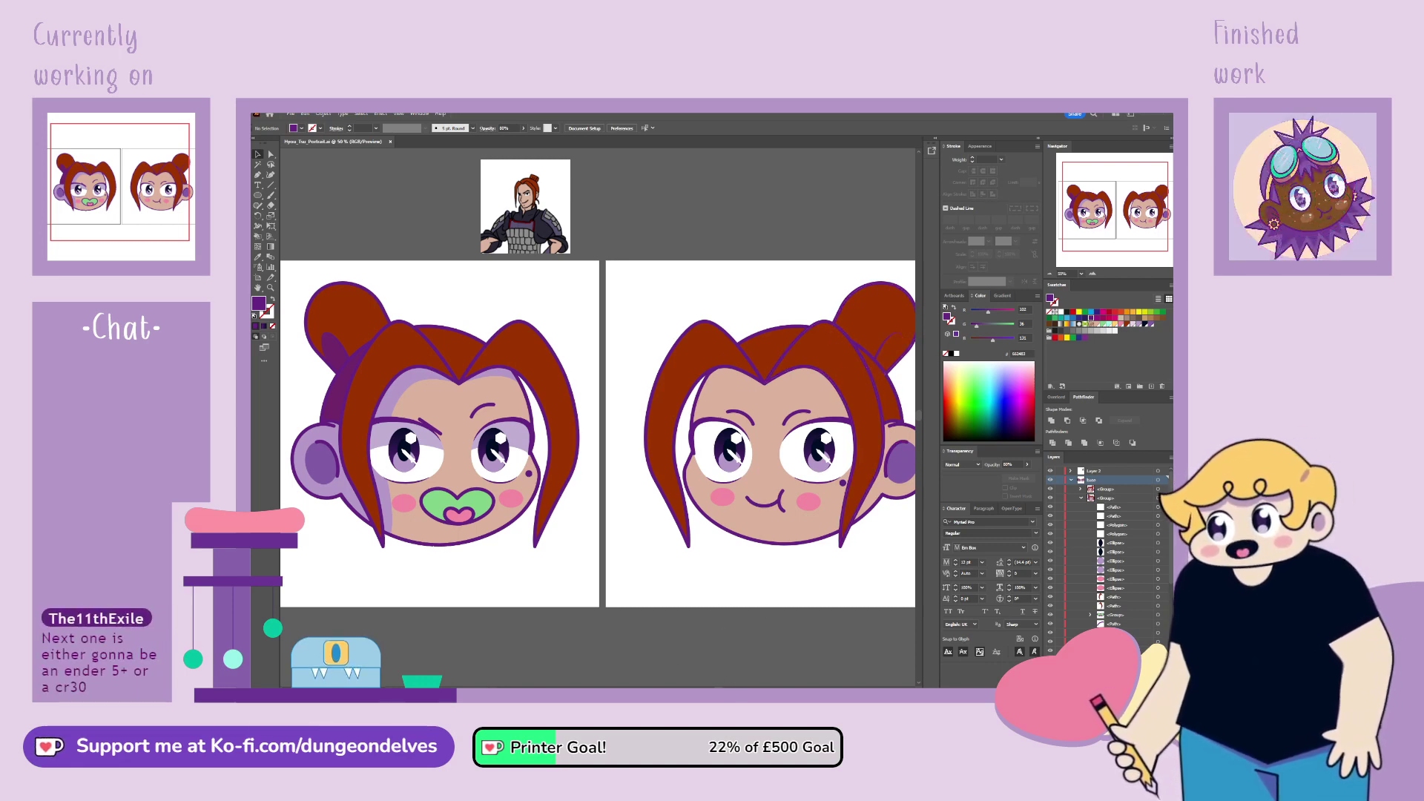
pyautogui.moveTo(1107, 225); pyautogui.dragTo(1140, 222)
pyautogui.doubleClick(695, 363)
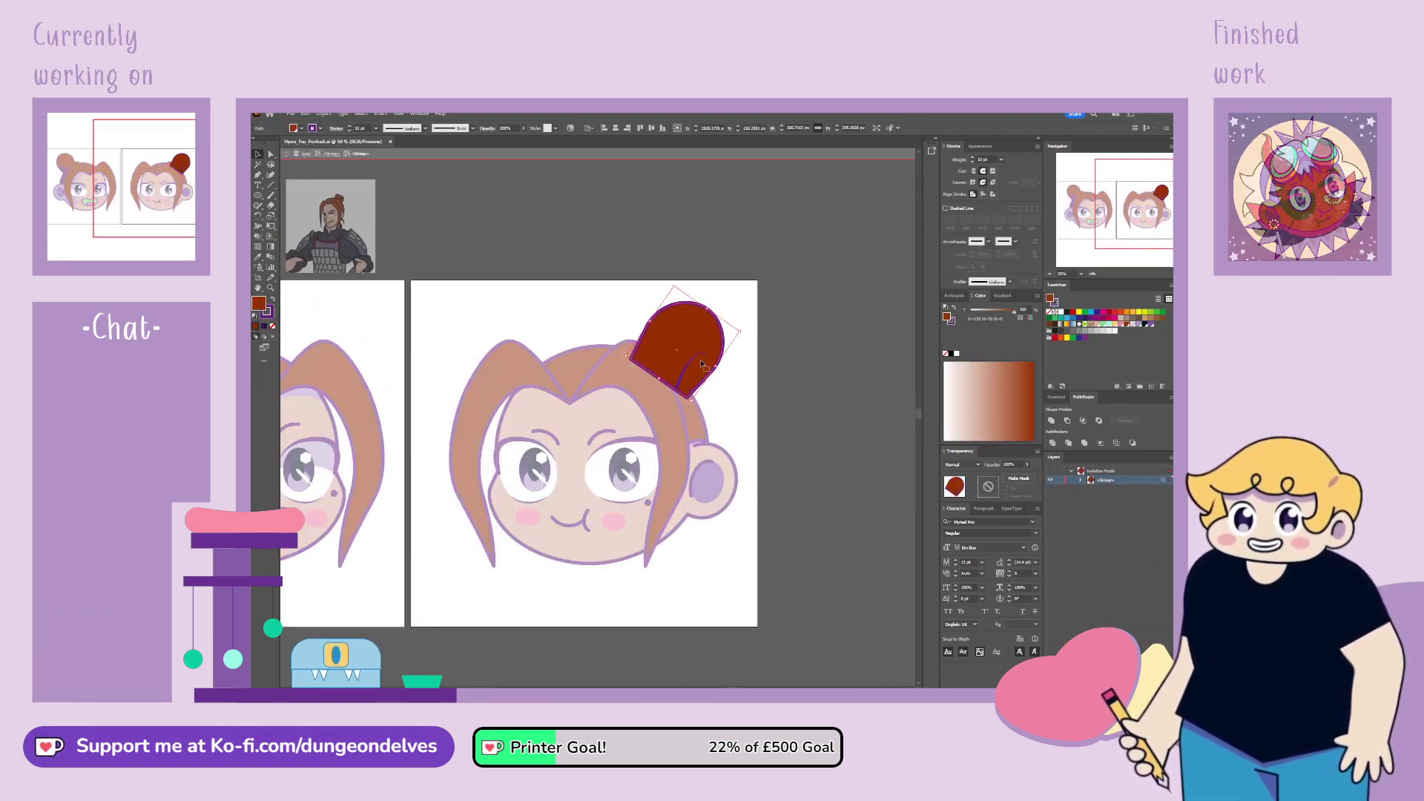
pyautogui.hotkey('ctrl', '=')
pyautogui.click(406, 315)
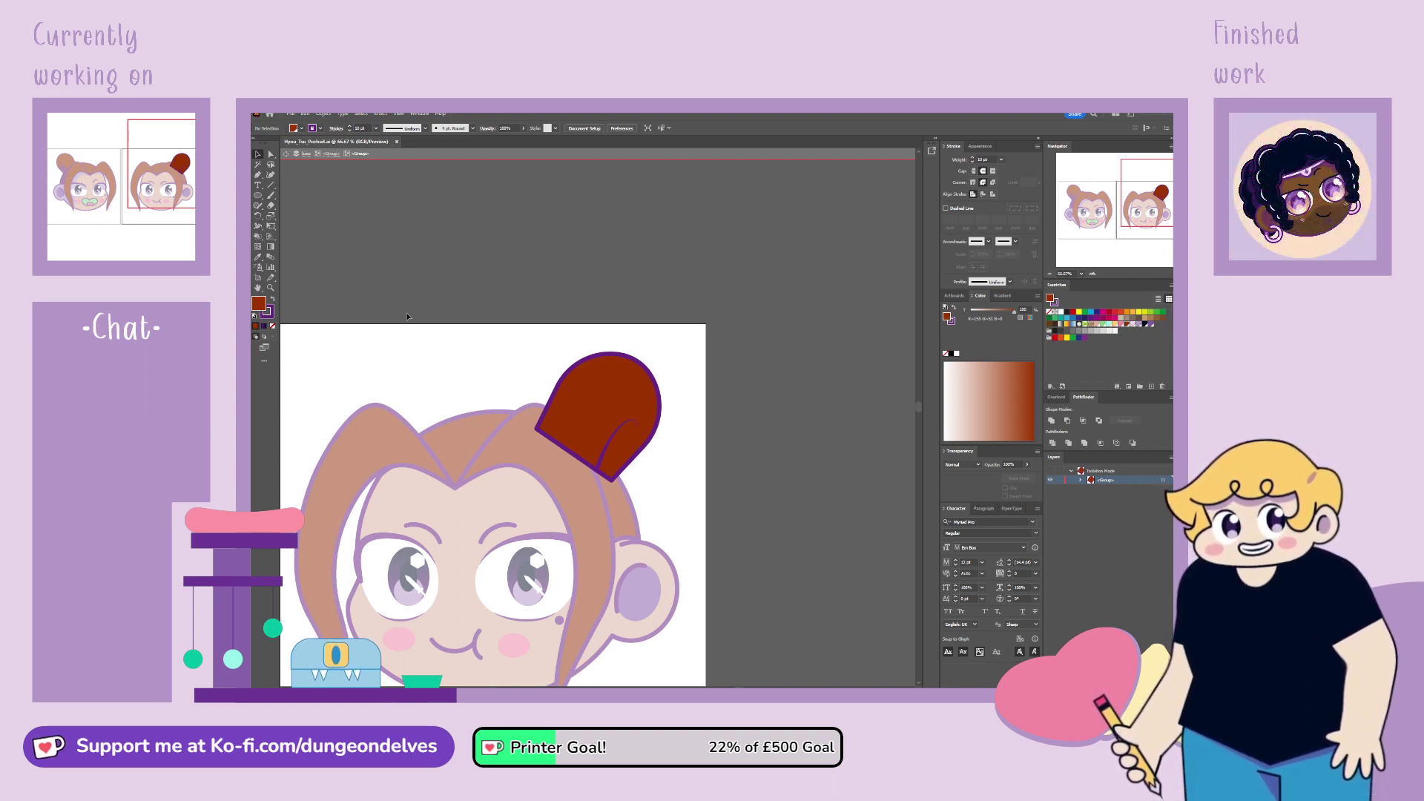
pyautogui.press('x')
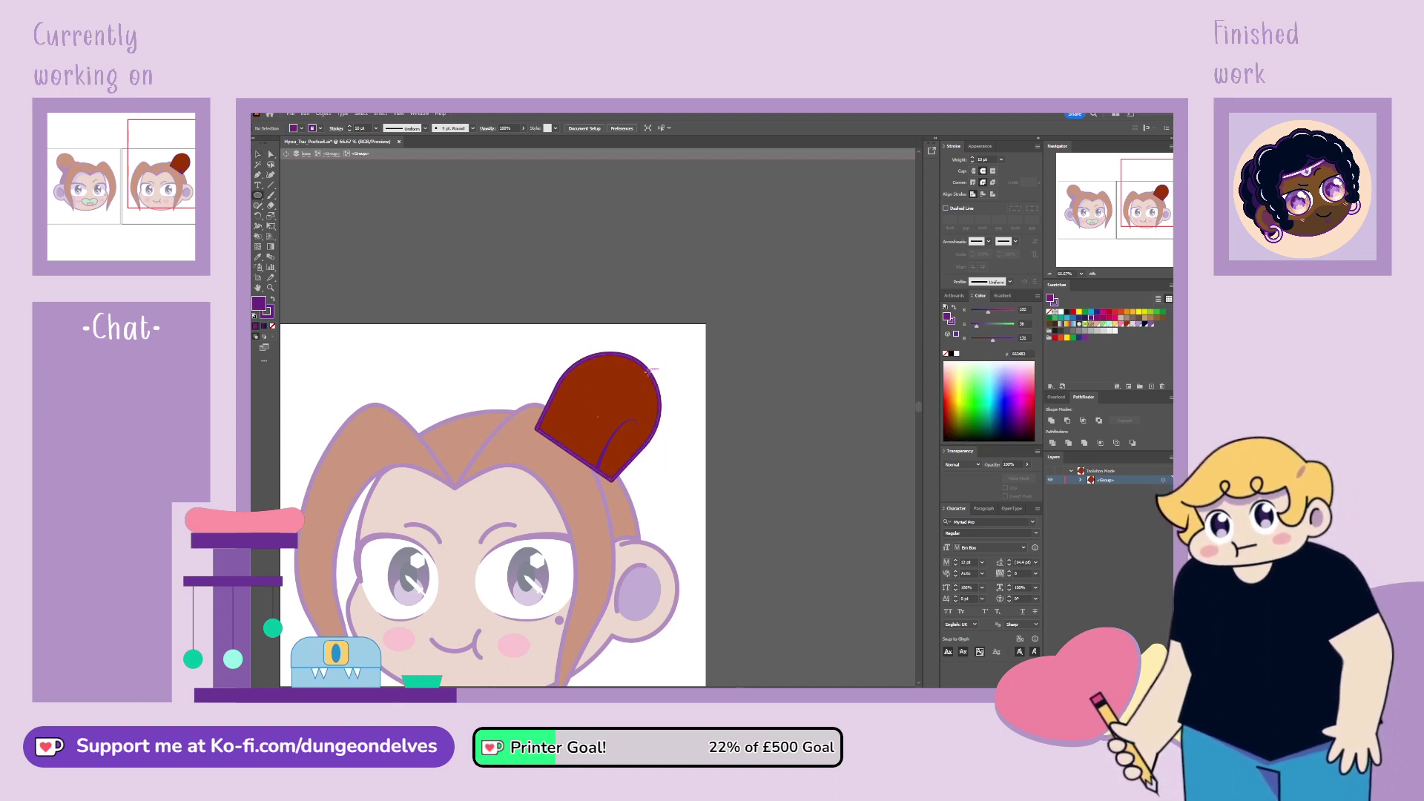
pyautogui.moveTo(630, 411); pyautogui.dragTo(668, 487)
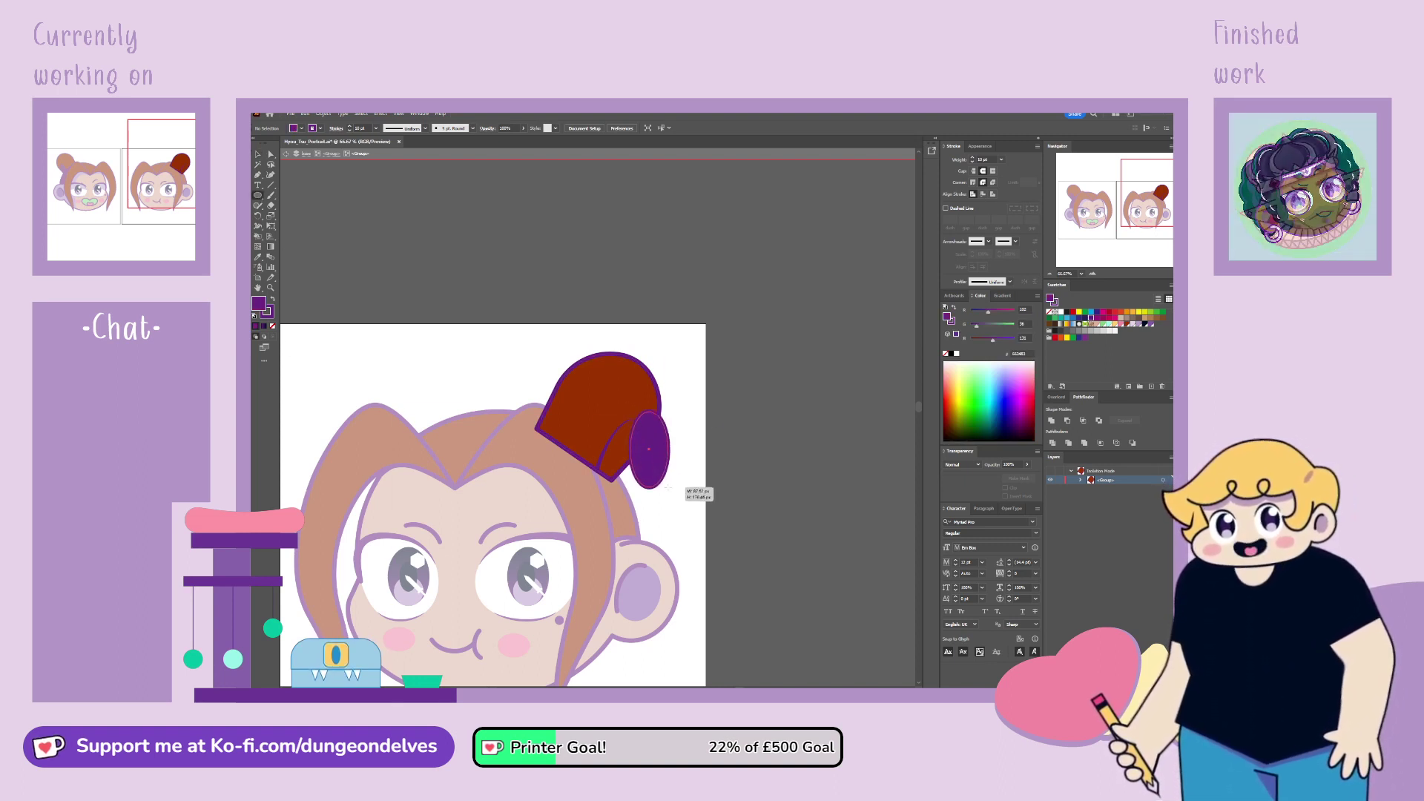
# Step: Set the new bun ellipse to 80% opacity and remove its stroke
pyautogui.click(1013, 464)
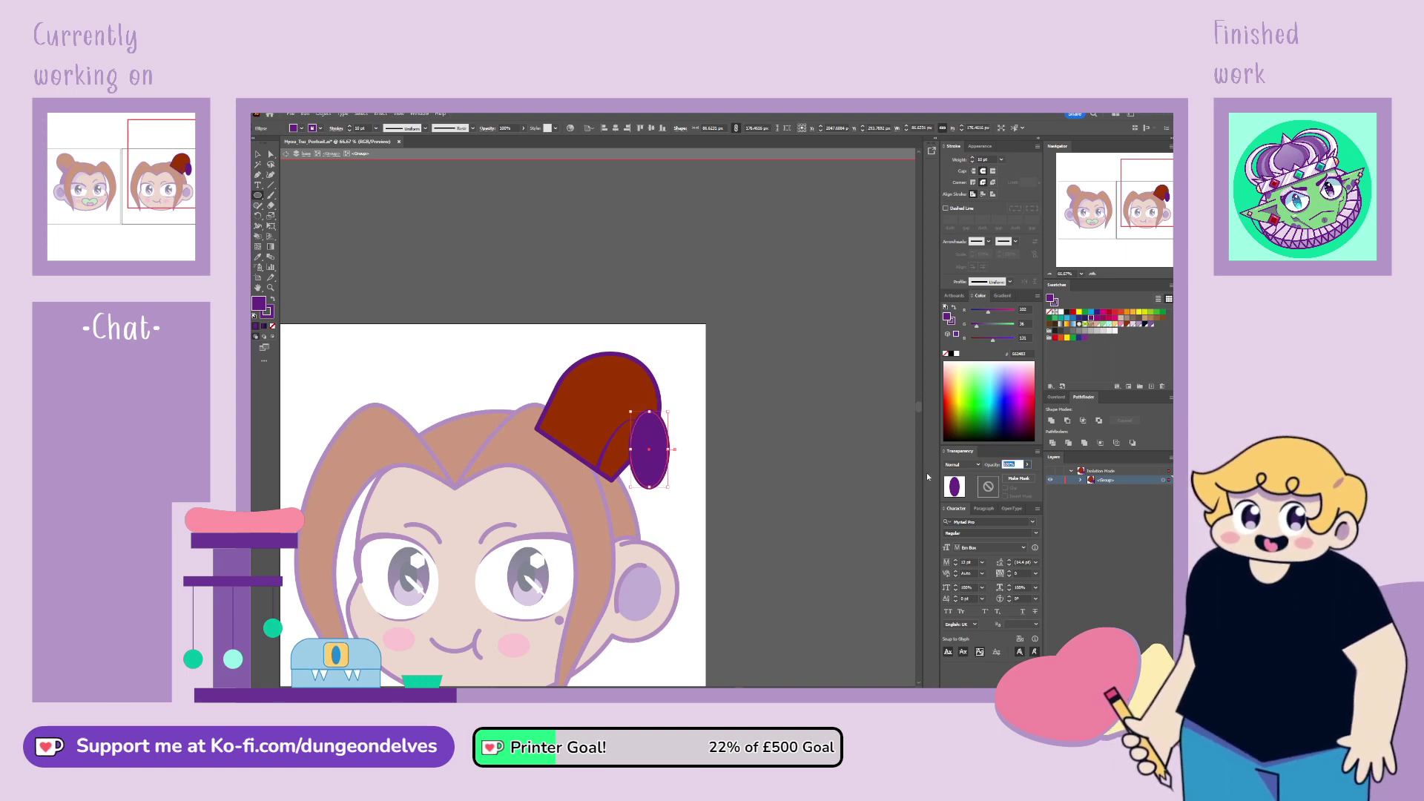
pyautogui.write('50')
pyautogui.press('BackSpace')
pyautogui.press('BackSpace')
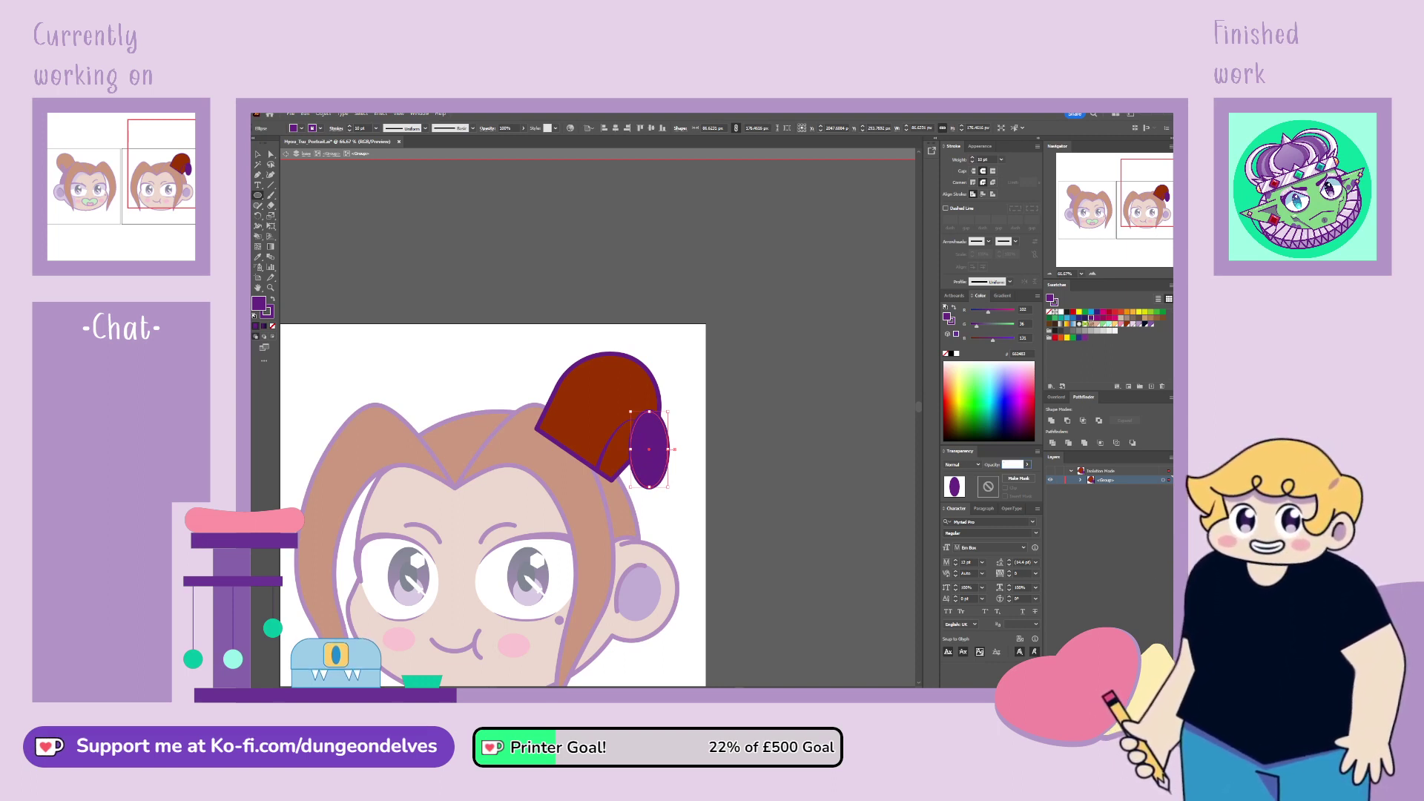
pyautogui.press('Return')
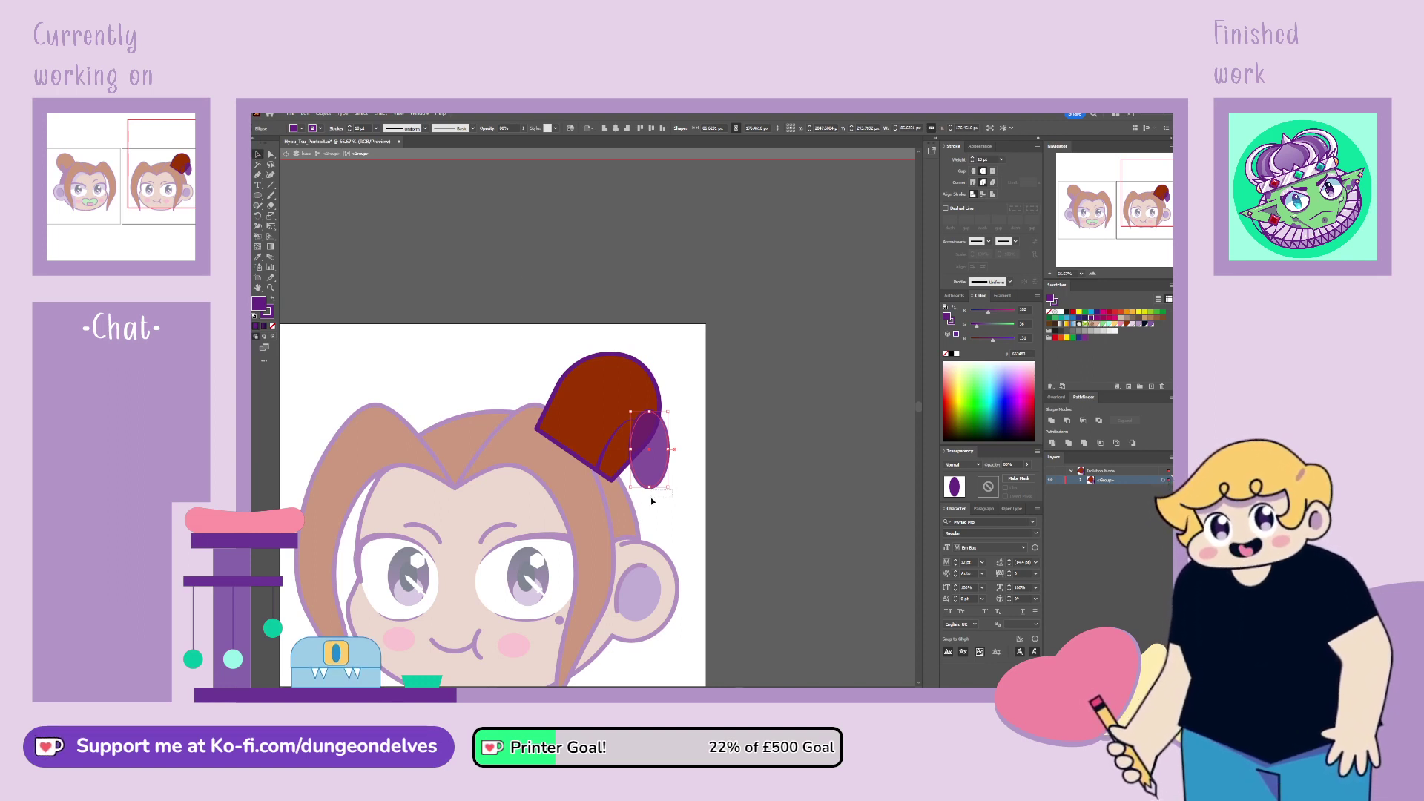
pyautogui.click(268, 311)
pyautogui.click(272, 326)
# Step: Tilt the ellipse into the bun's lower corner and adjust its anchors to follow the crease and stay within the outline
pyautogui.moveTo(671, 490); pyautogui.dragTo(646, 449)
pyautogui.hotkey('ctrl', '+')
pyautogui.hotkey('ctrl', '+')
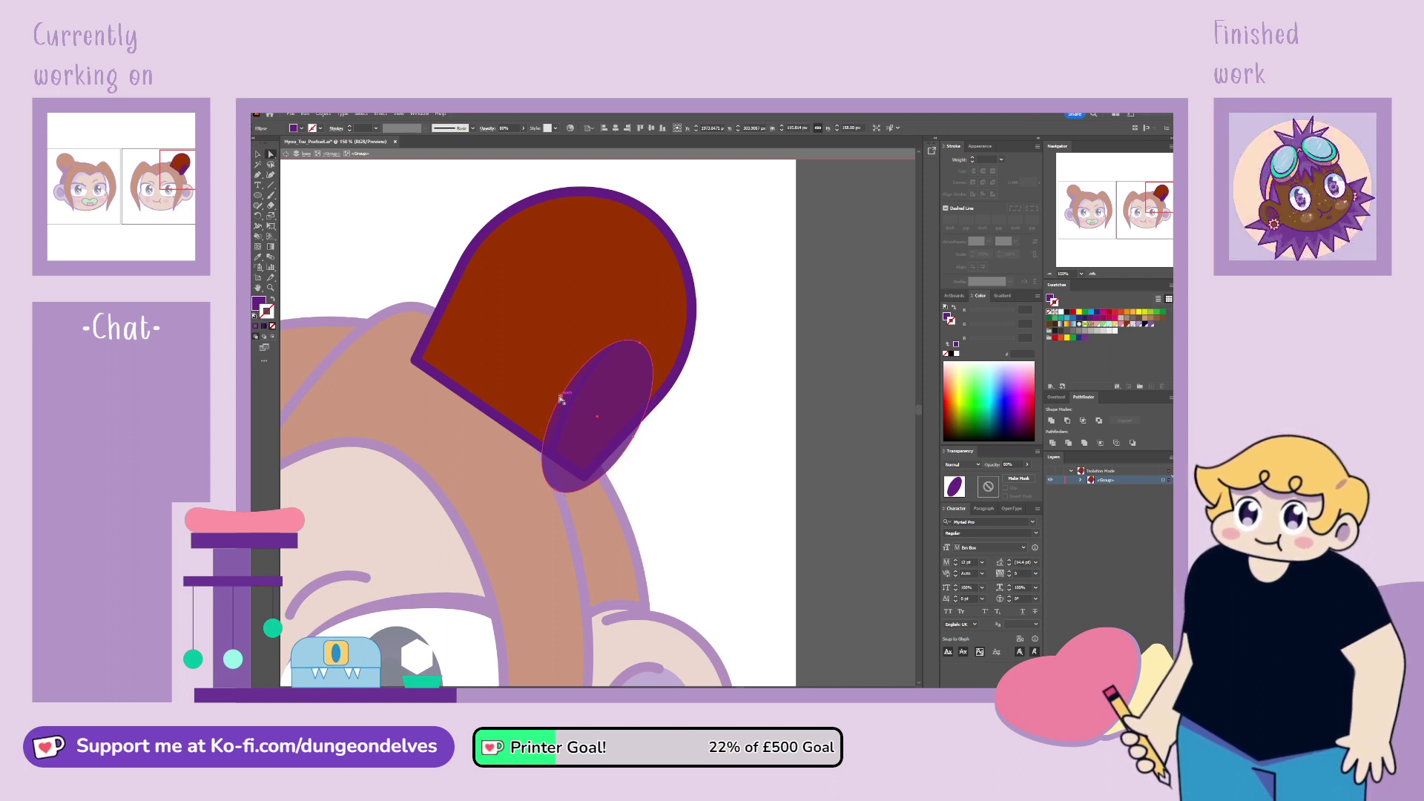
pyautogui.press('a')
pyautogui.moveTo(564, 403); pyautogui.dragTo(578, 401)
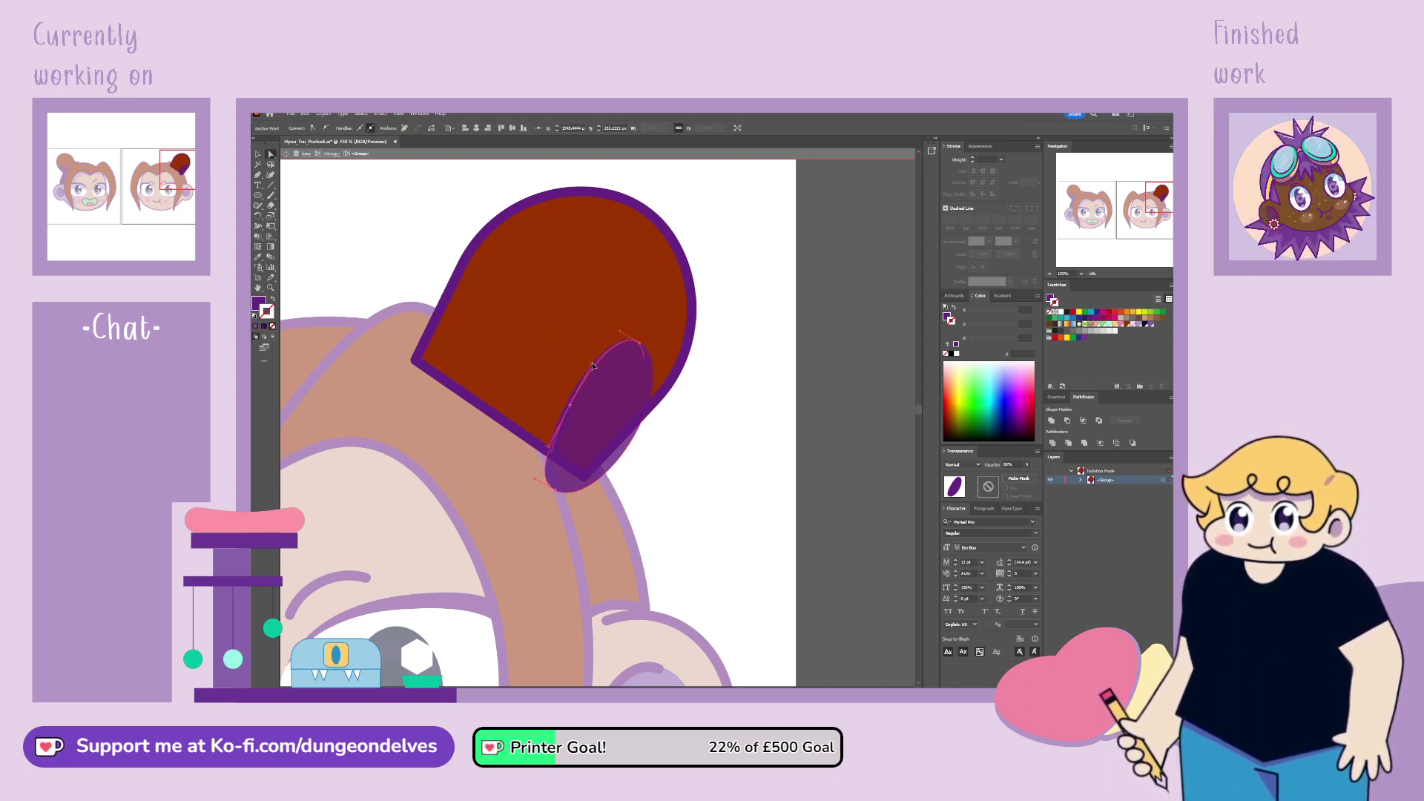
pyautogui.moveTo(632, 437); pyautogui.dragTo(652, 405)
pyautogui.moveTo(557, 491); pyautogui.dragTo(586, 473)
pyautogui.click(751, 456)
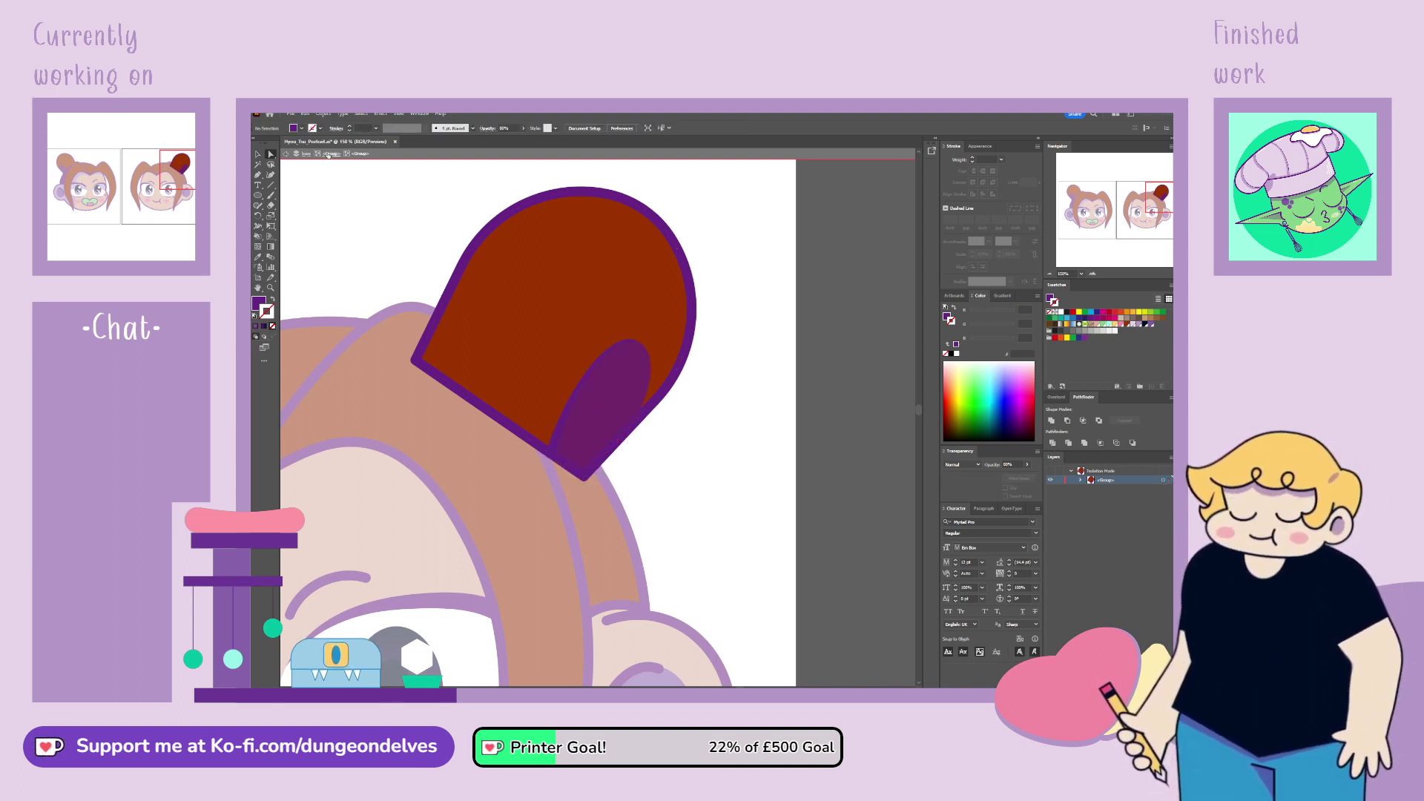
# Step: Draw a light purple Pen path on the second portrait's face, curving from the hairline past the left eye and cheek to the chin
pyautogui.hotkey('ctrl', '-')
pyautogui.hotkey('ctrl', '-')
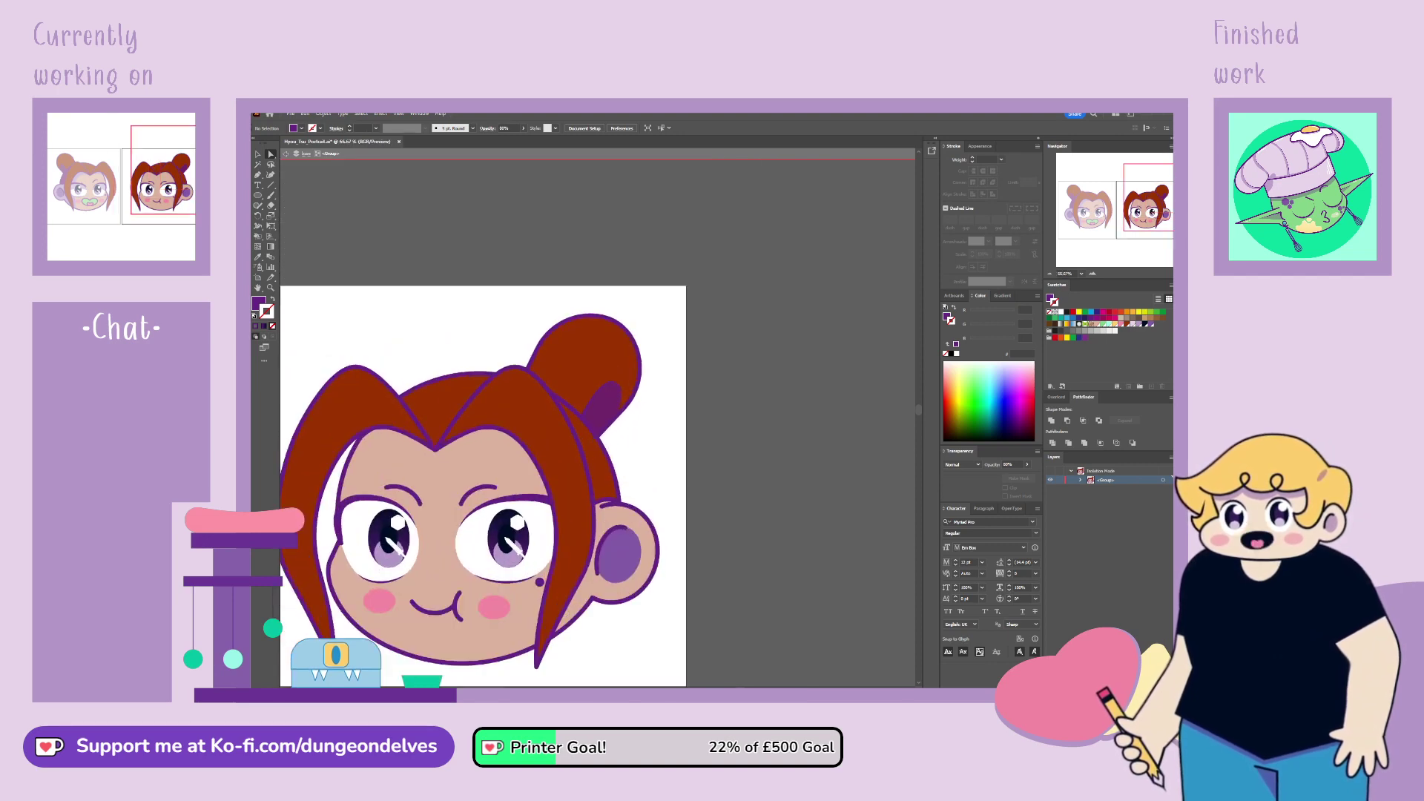
pyautogui.moveTo(1164, 197); pyautogui.dragTo(1153, 203)
pyautogui.hscroll(-1, 677, 391)
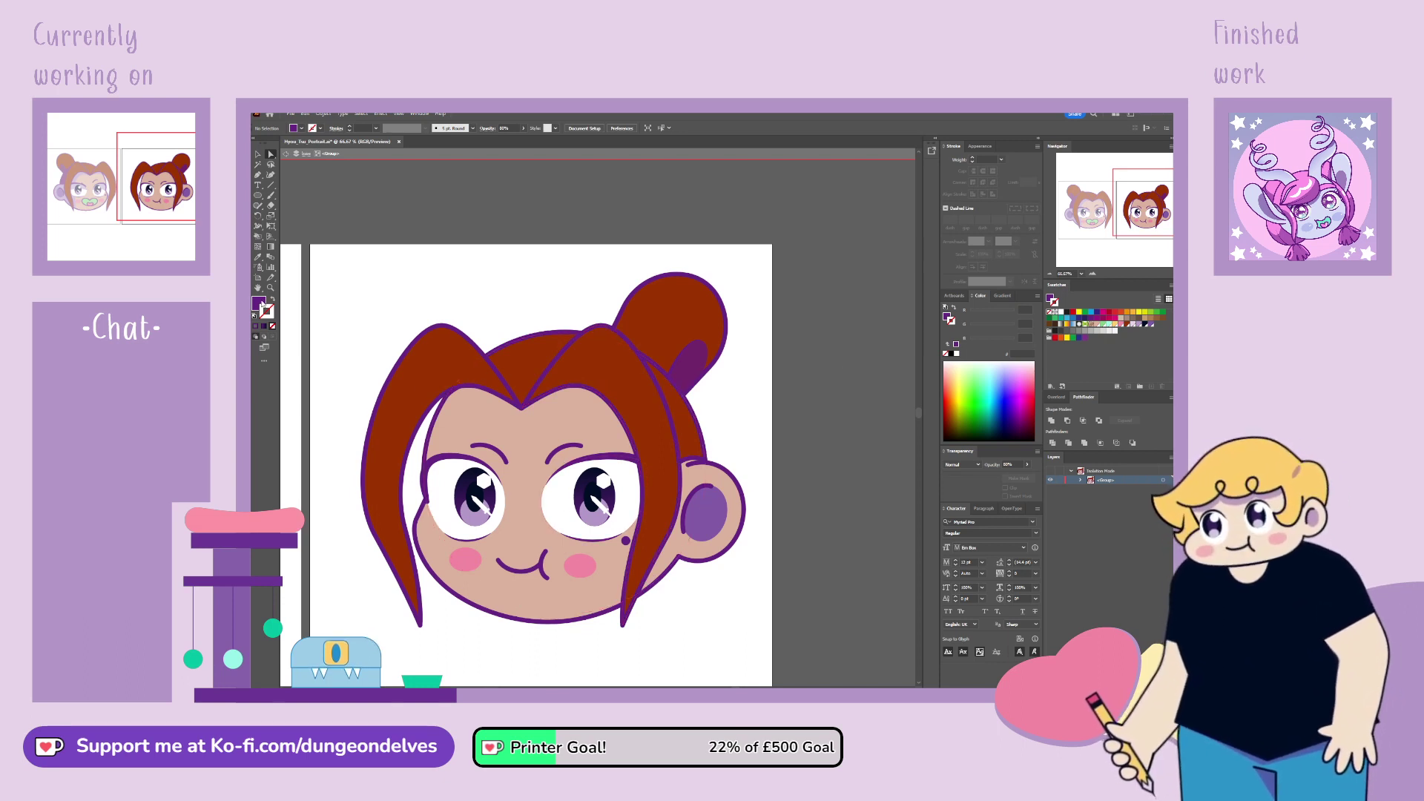
pyautogui.click(1138, 323)
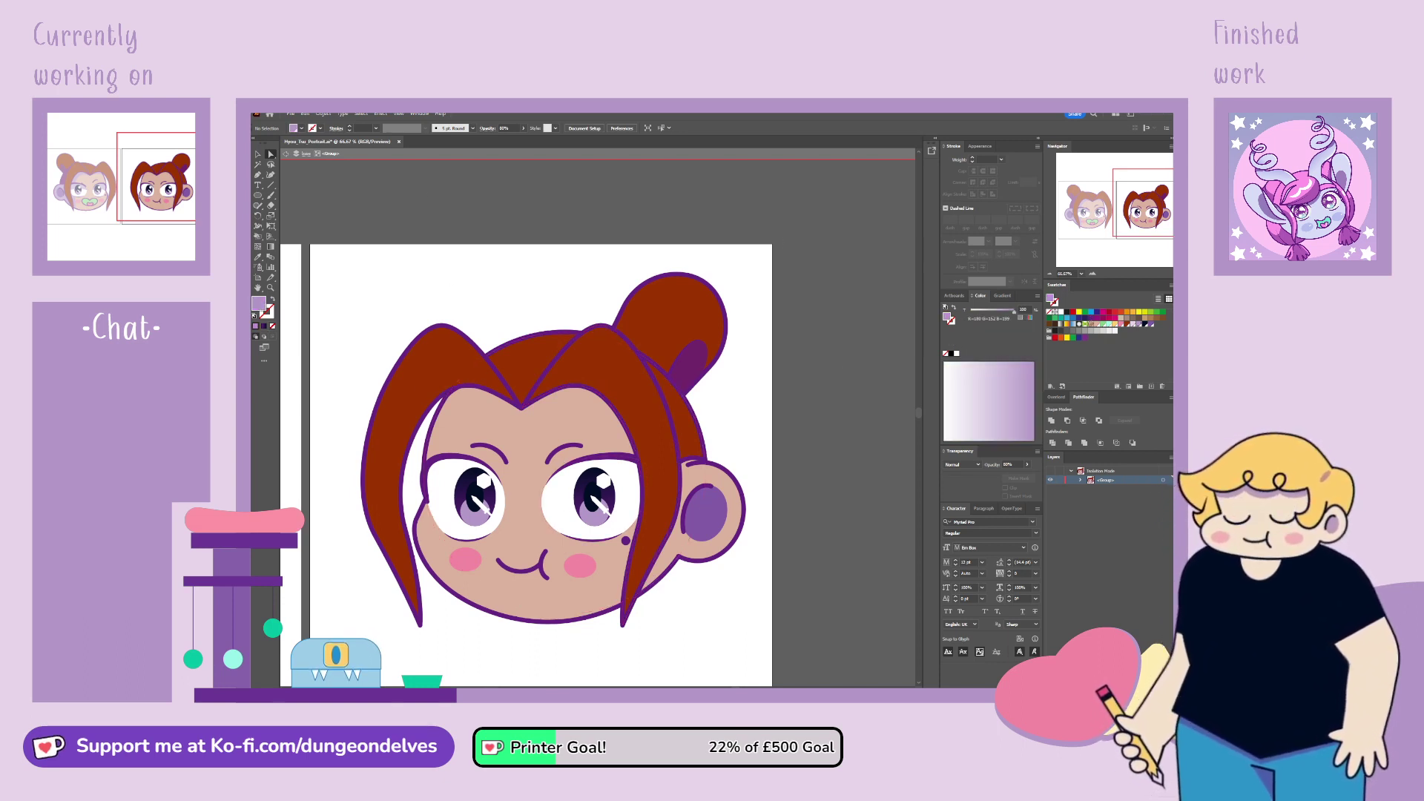
pyautogui.click(257, 174)
pyautogui.click(449, 549)
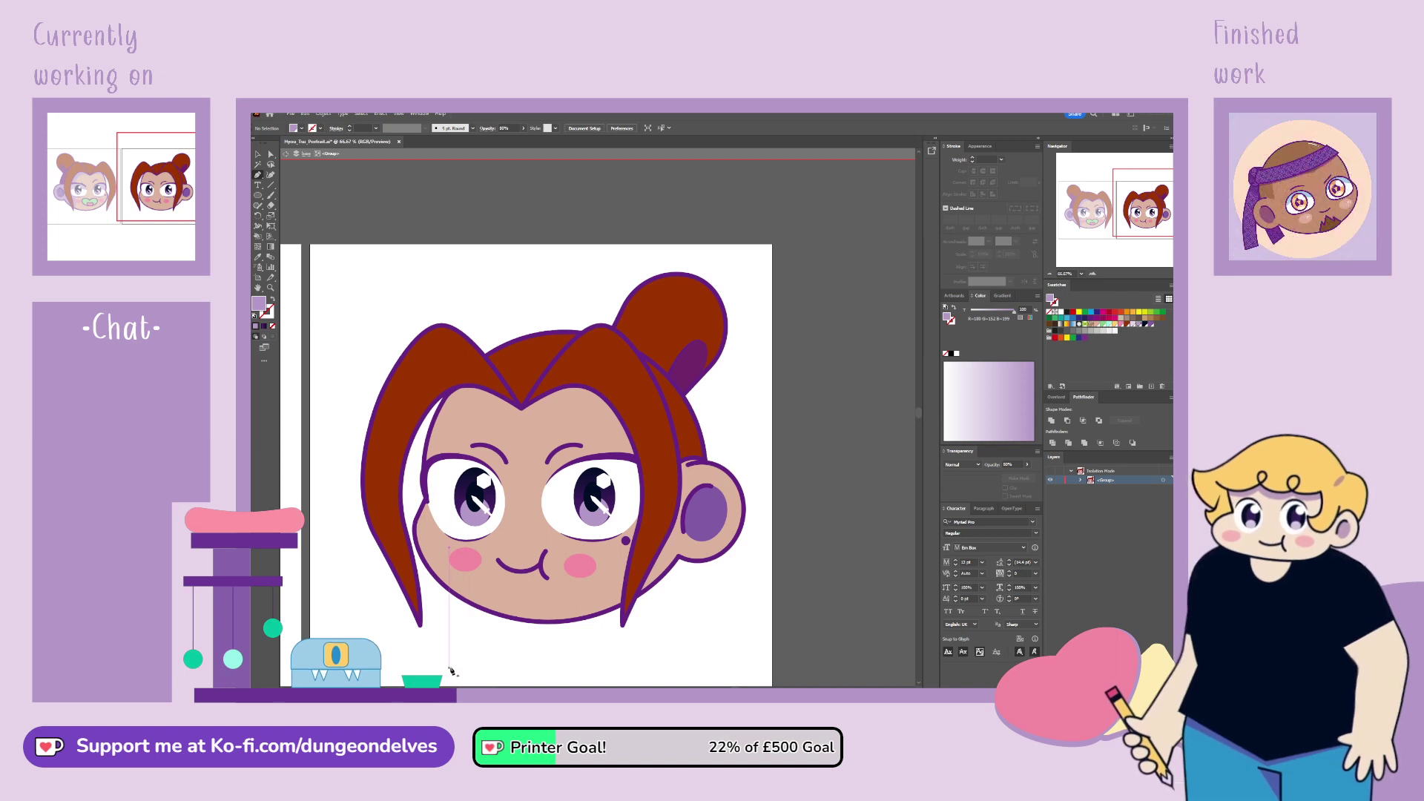
pyautogui.click(498, 385)
pyautogui.moveTo(467, 457); pyautogui.dragTo(461, 492)
pyautogui.click(469, 506)
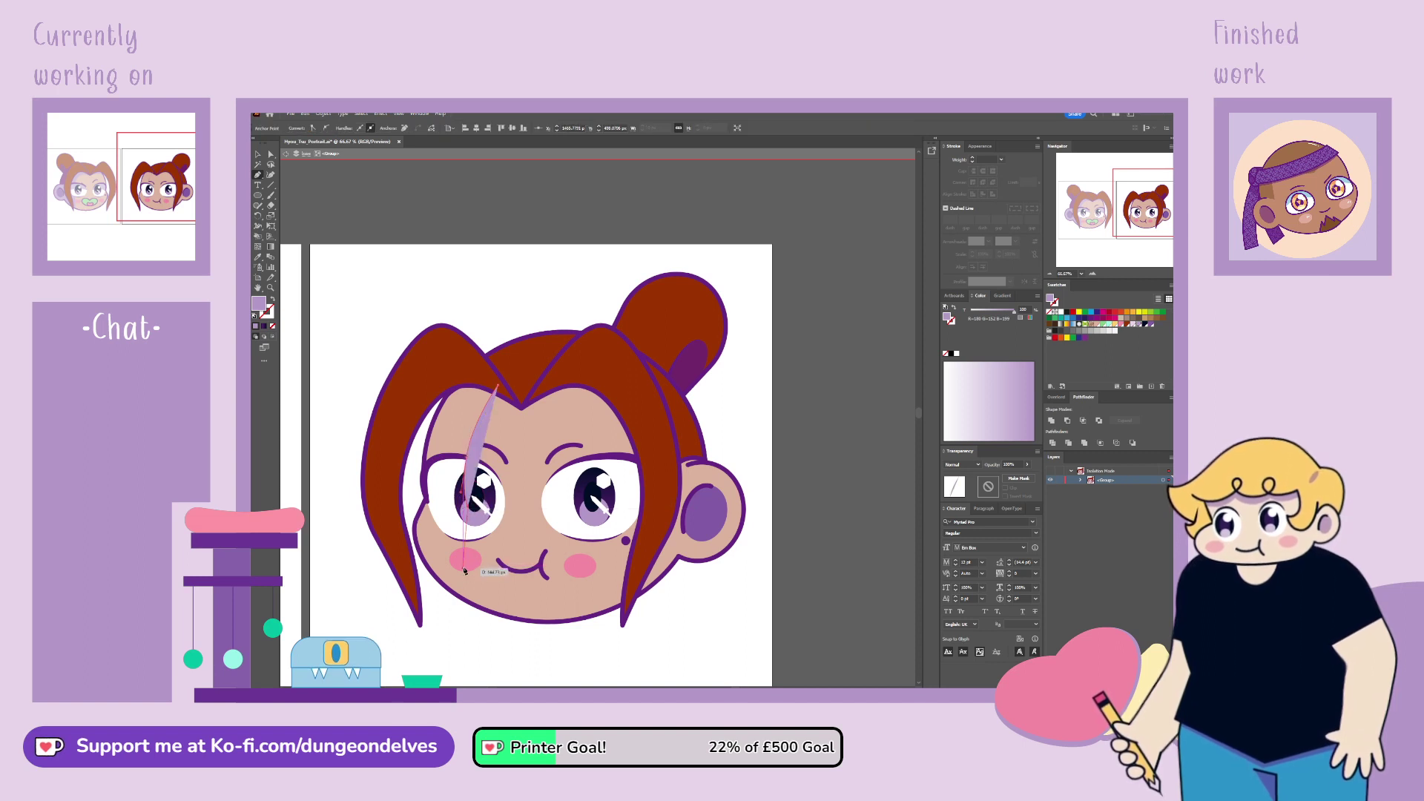
pyautogui.moveTo(456, 561); pyautogui.dragTo(464, 583)
pyautogui.moveTo(525, 620); pyautogui.dragTo(563, 633)
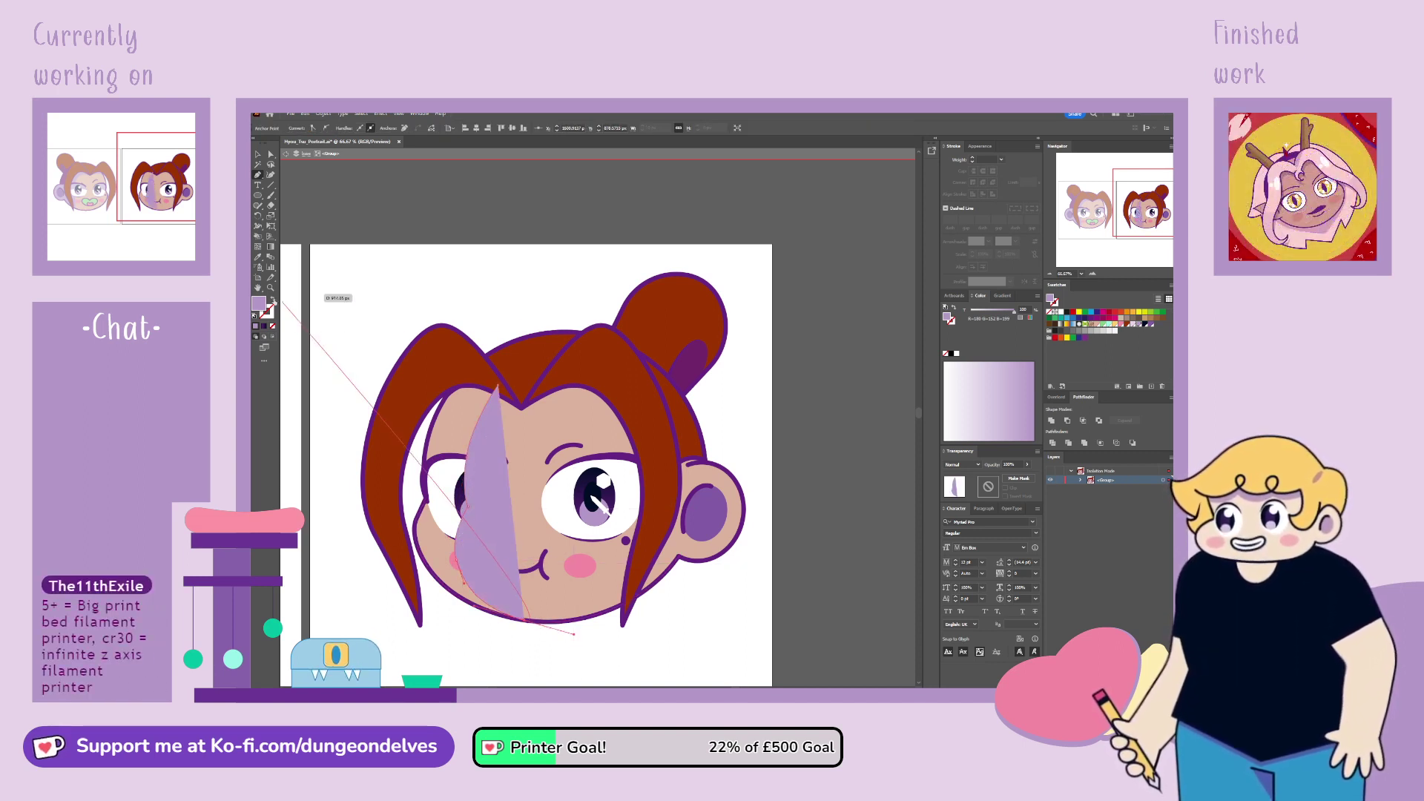
# Step: Swap the path's fill and stroke, smooth its curve along the cheek and chin, and extend its upper end into the hair
pyautogui.hotkey('shift', 'x')
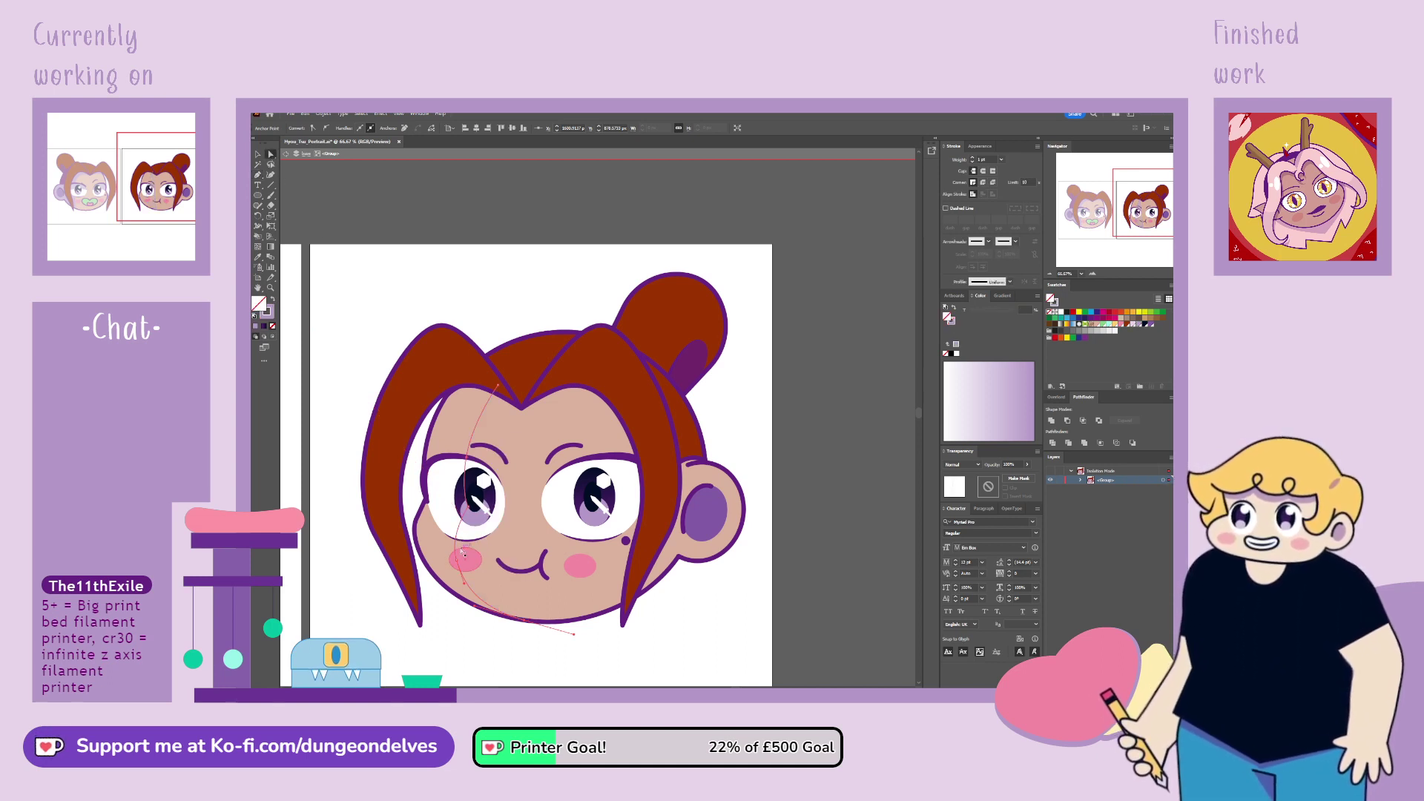
pyautogui.click(456, 560)
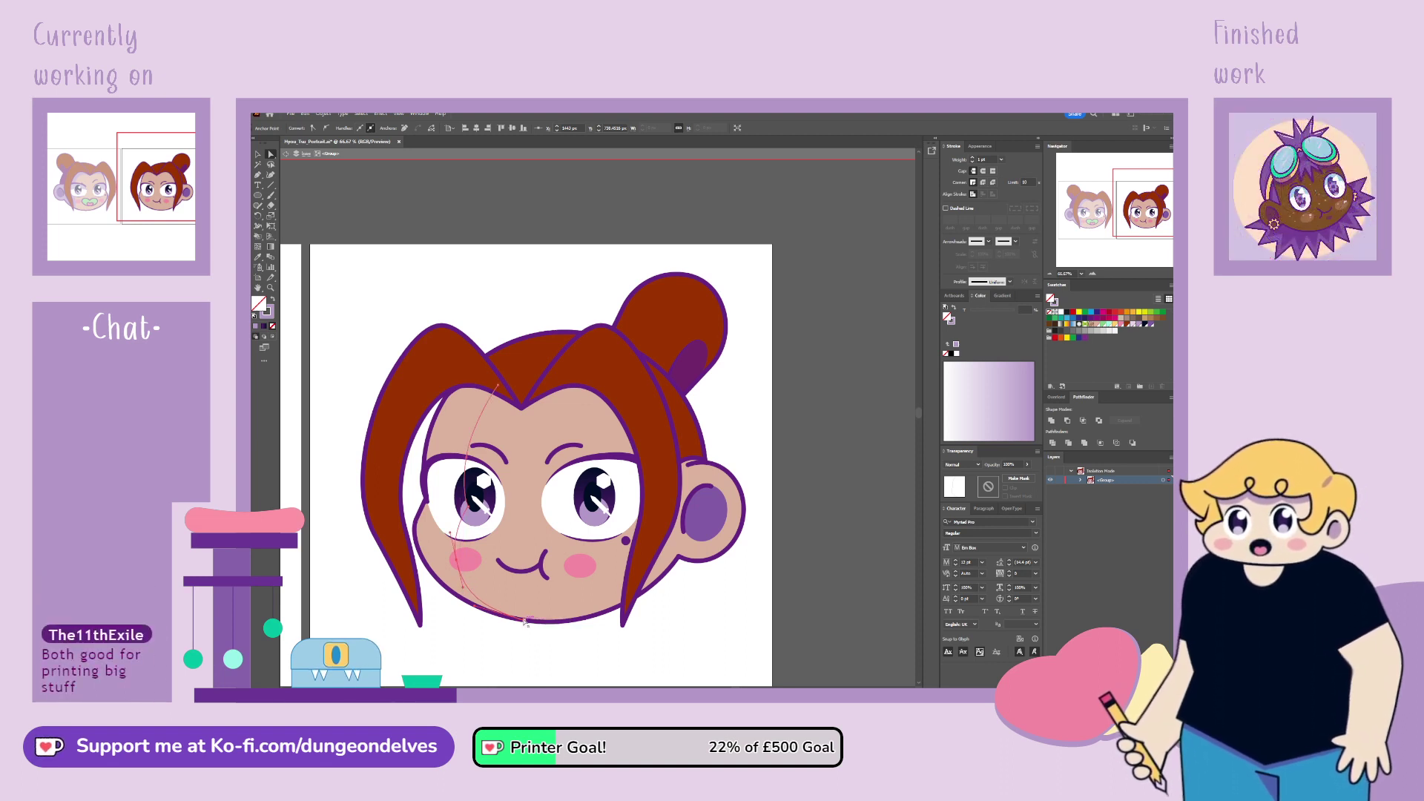
pyautogui.moveTo(522, 622); pyautogui.dragTo(485, 619)
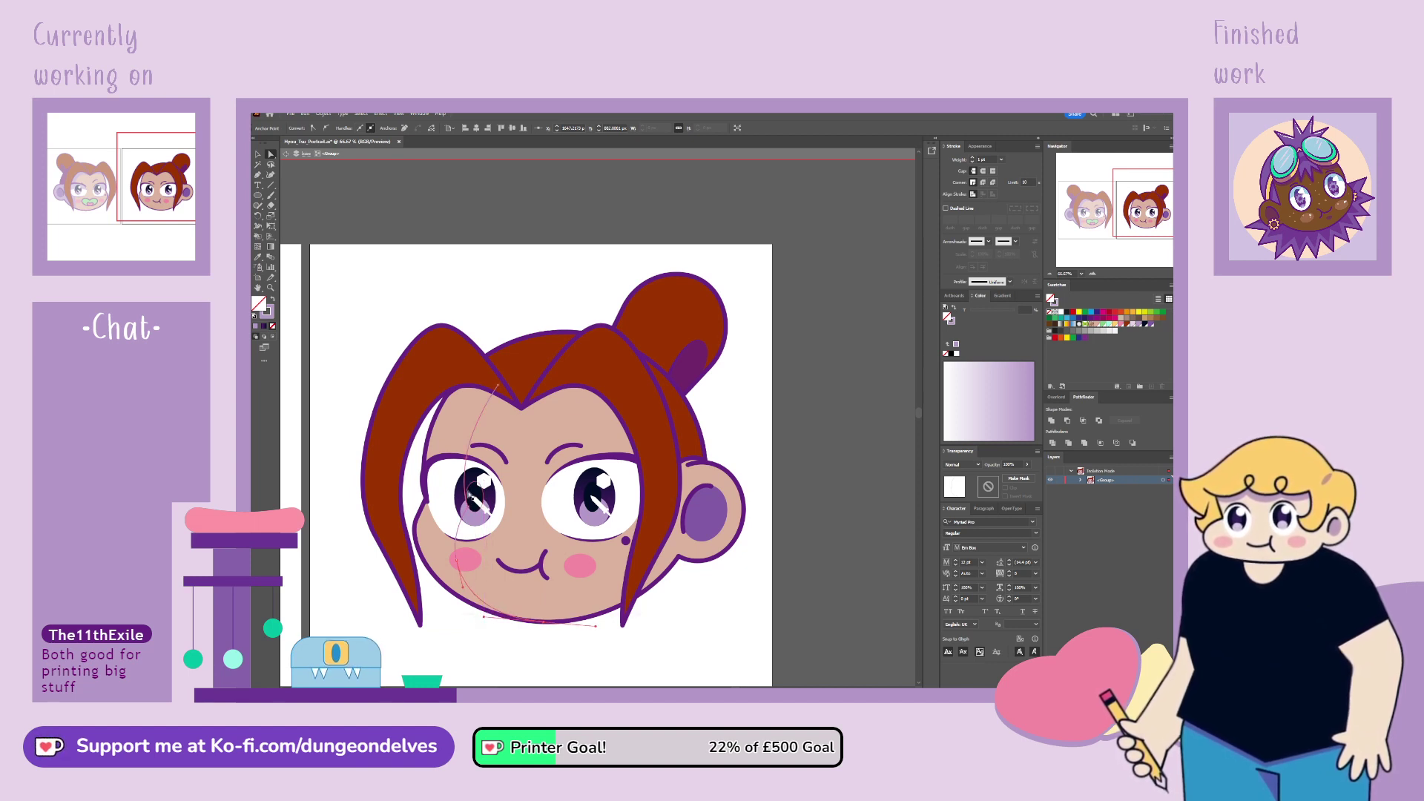
pyautogui.click(466, 457)
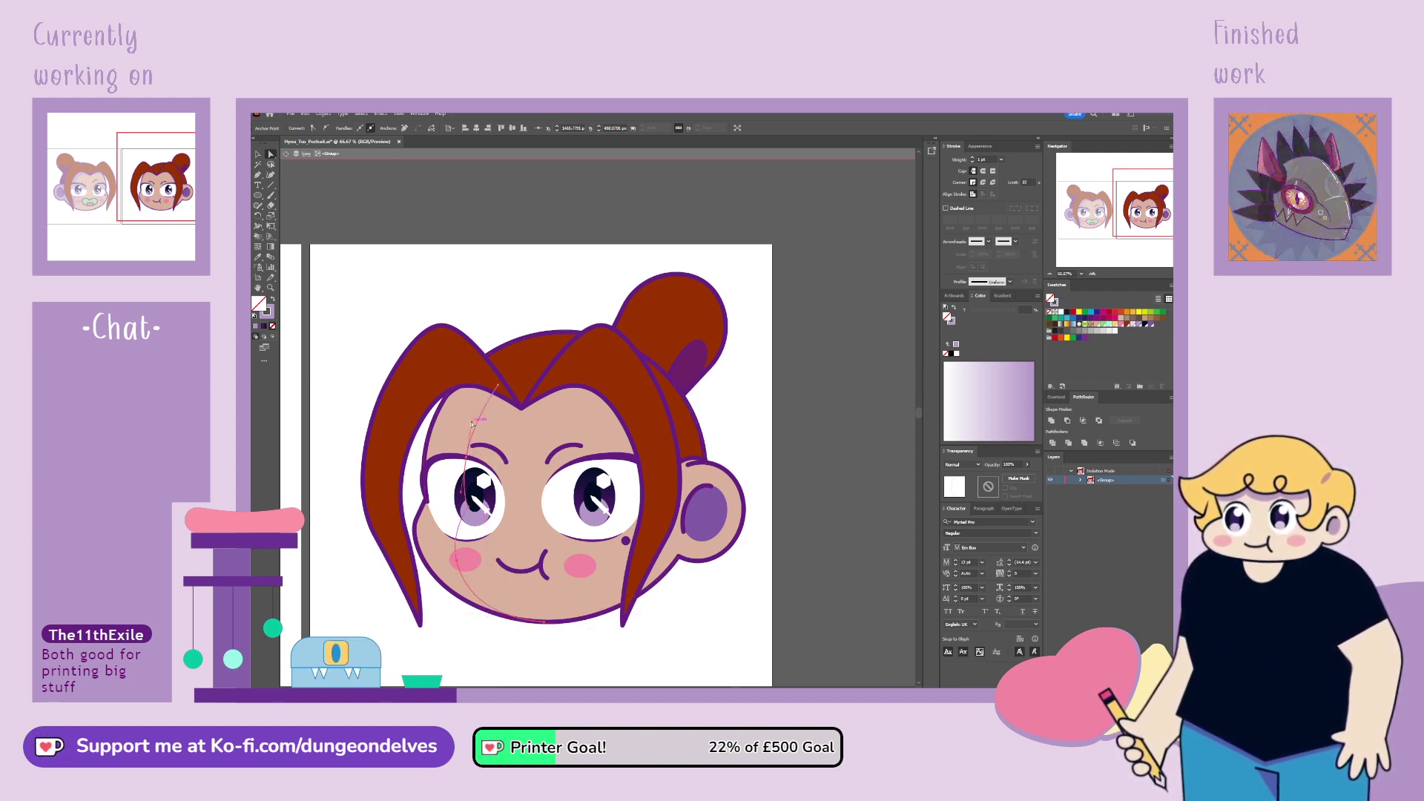
pyautogui.moveTo(472, 423)
pyautogui.mouseDown()
pyautogui.moveTo(470, 456)
pyautogui.moveTo(473, 410)
pyautogui.mouseUp()
pyautogui.press('p')
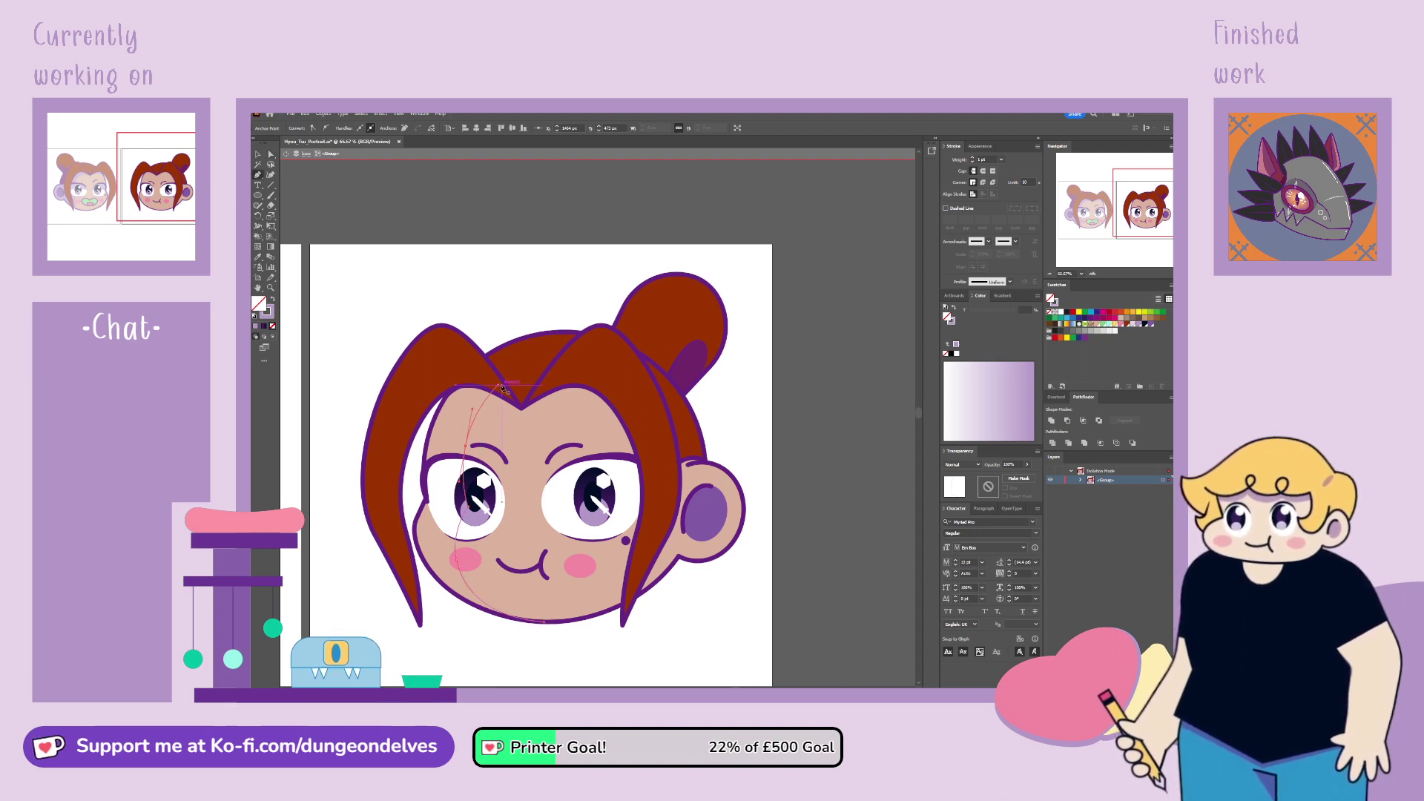
pyautogui.click(528, 314)
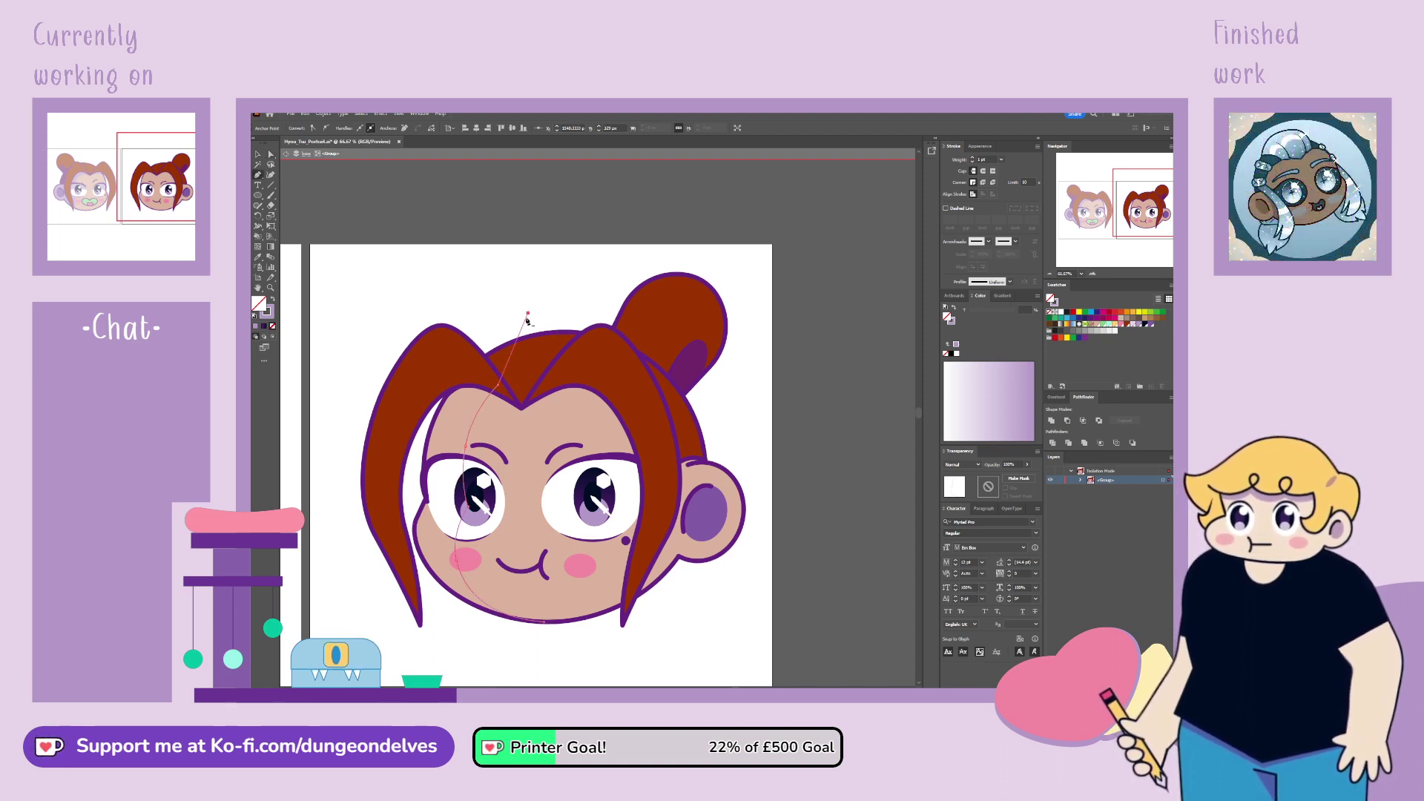
pyautogui.click(256, 155)
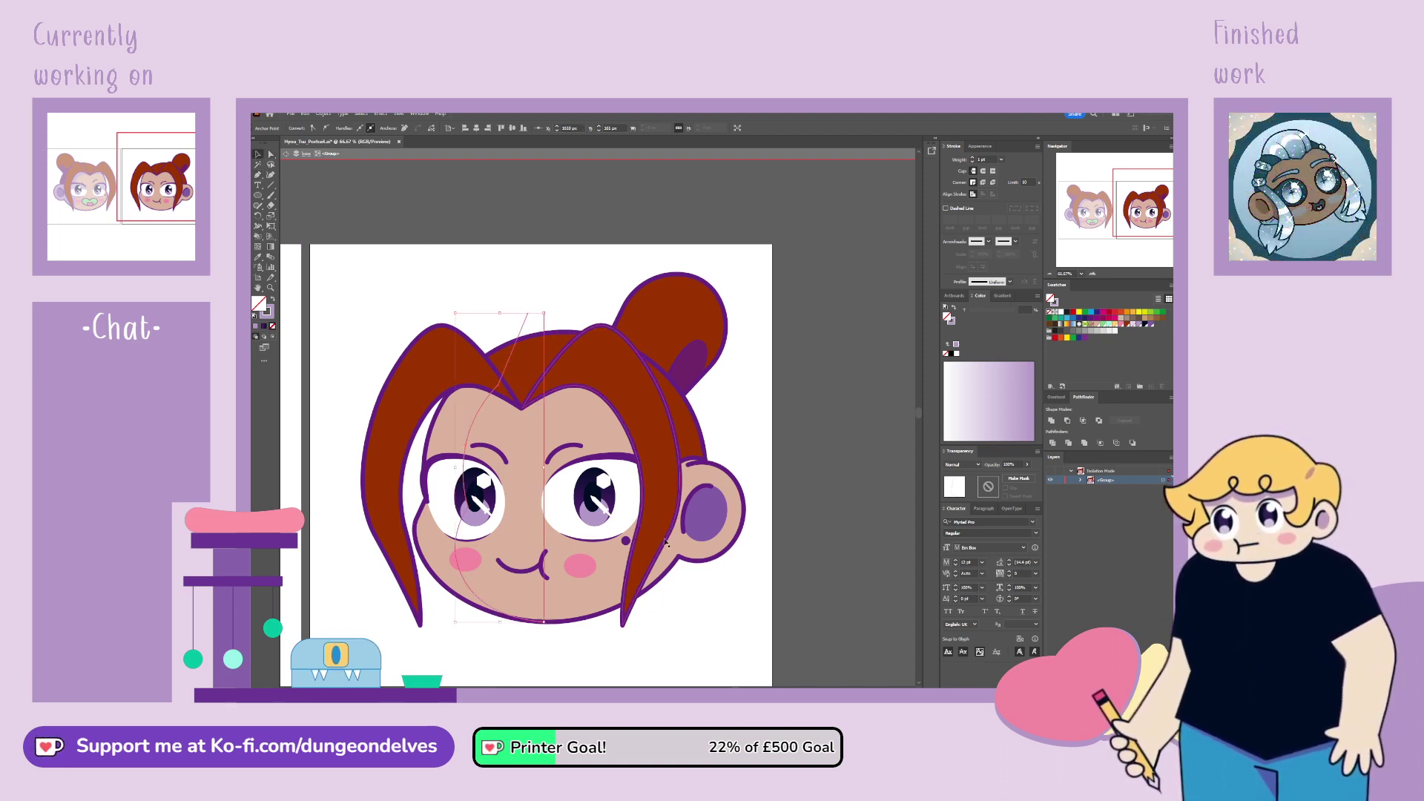
# Step: Duplicate the second portrait's face shape, making one copy a strokeless skin fill and the other a dark purple outline without fill
pyautogui.click(1081, 480)
pyautogui.scroll(-3, 1105, 549)
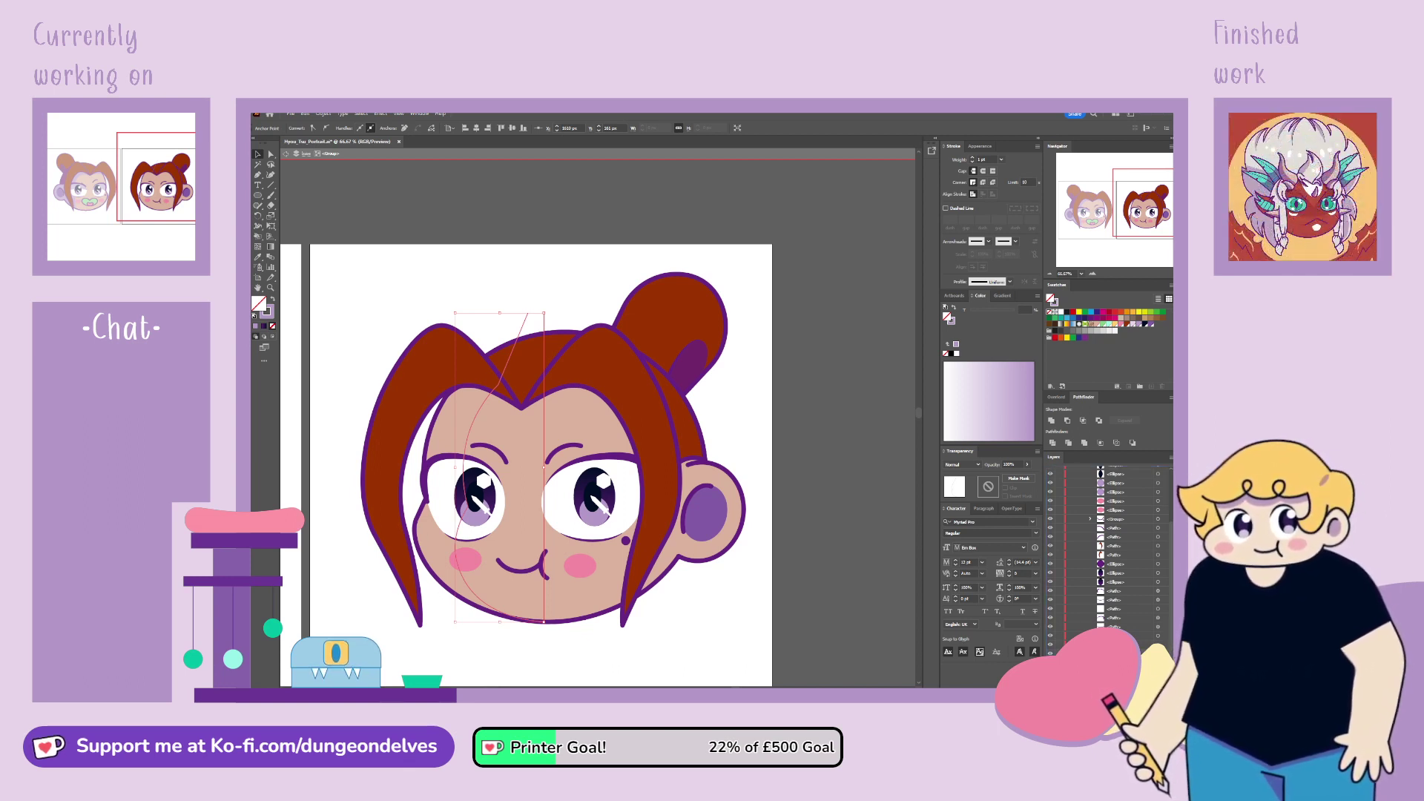
pyautogui.click(534, 434)
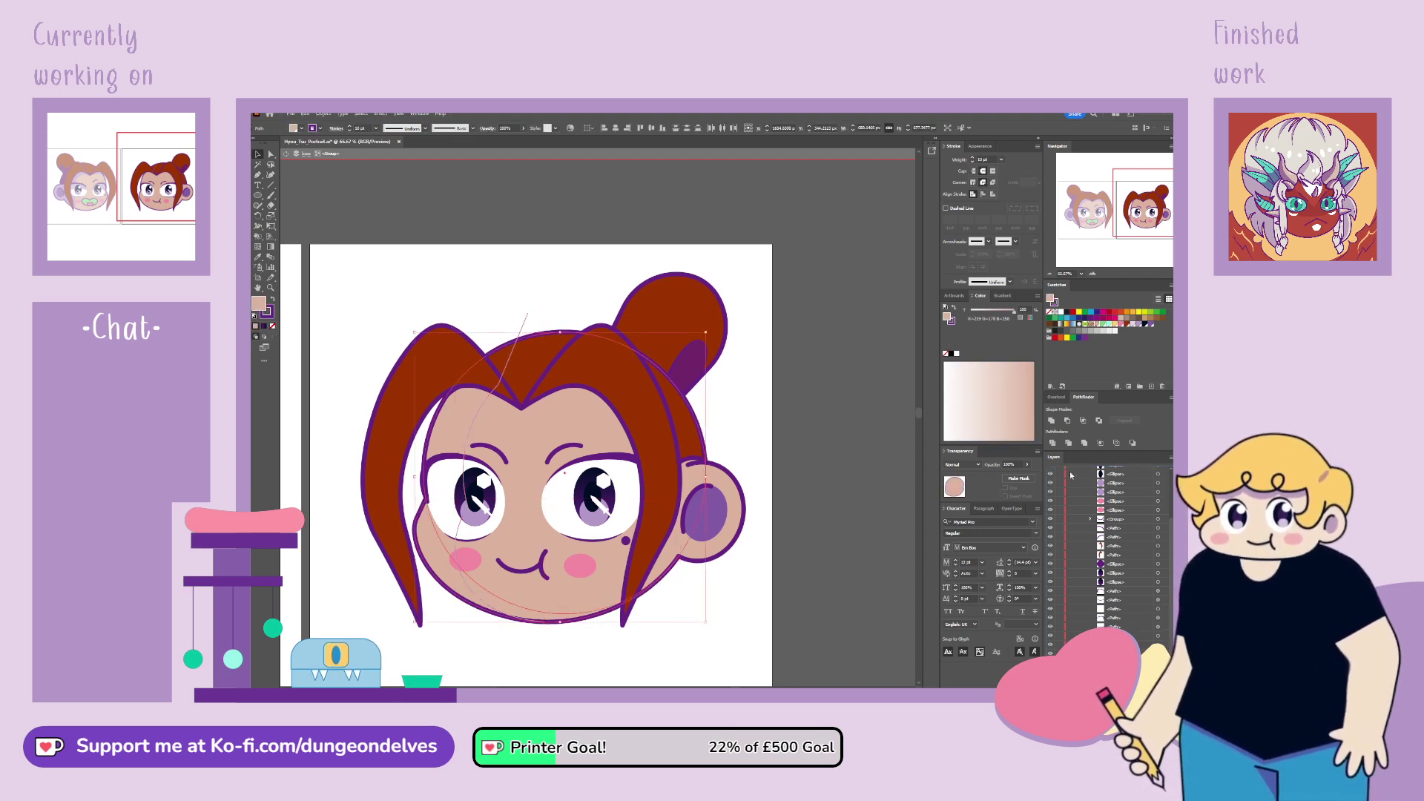
pyautogui.click(1086, 443)
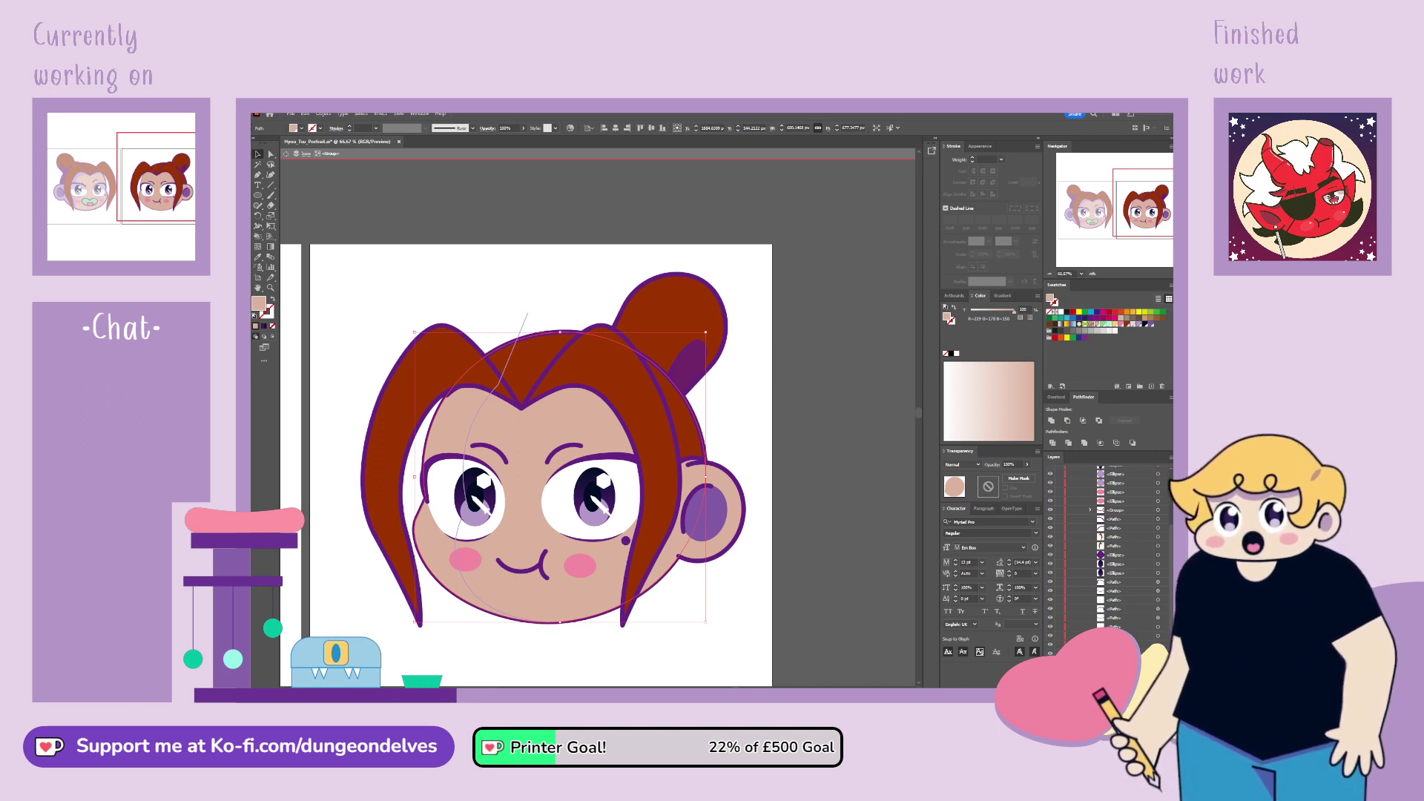
pyautogui.click(258, 258)
pyautogui.click(691, 588)
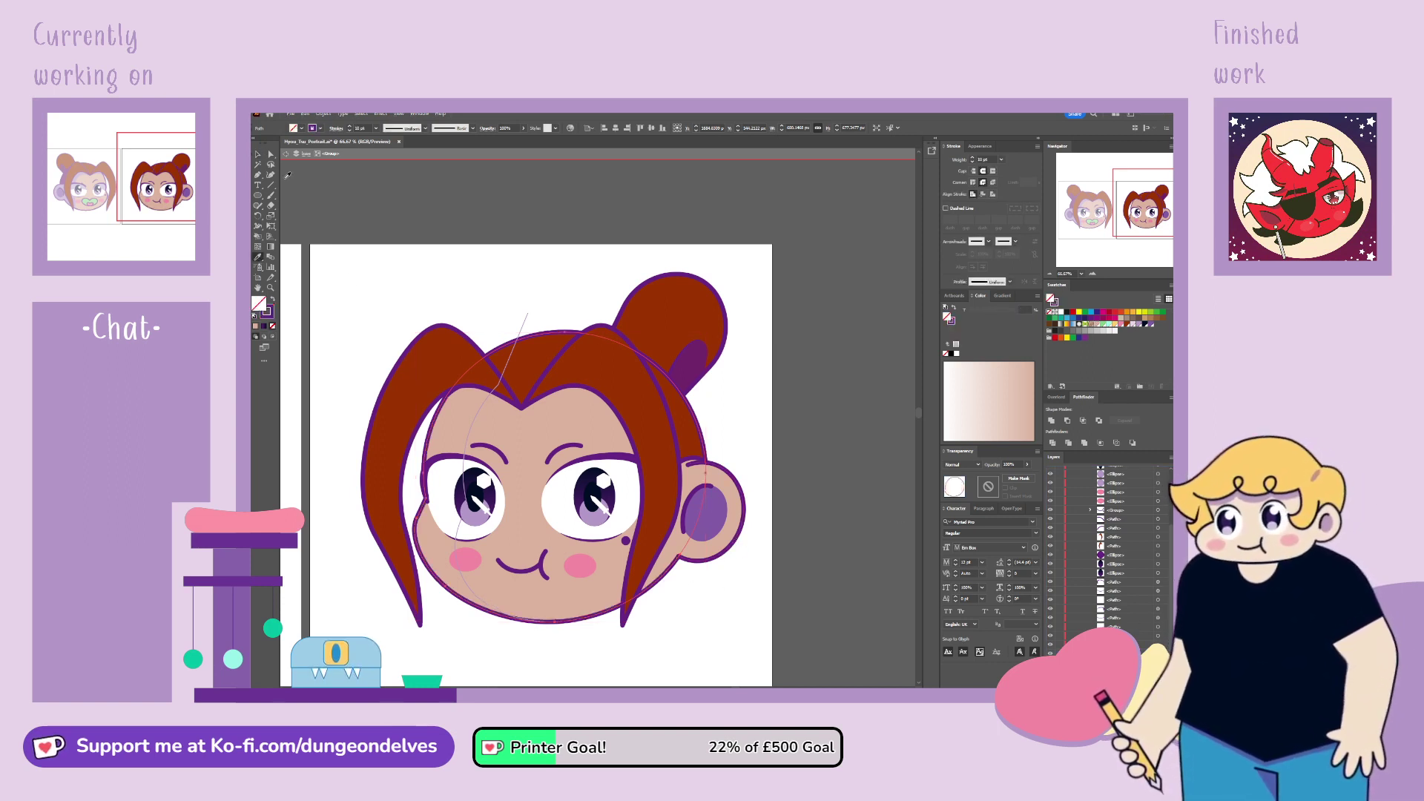
pyautogui.click(258, 154)
pyautogui.click(869, 602)
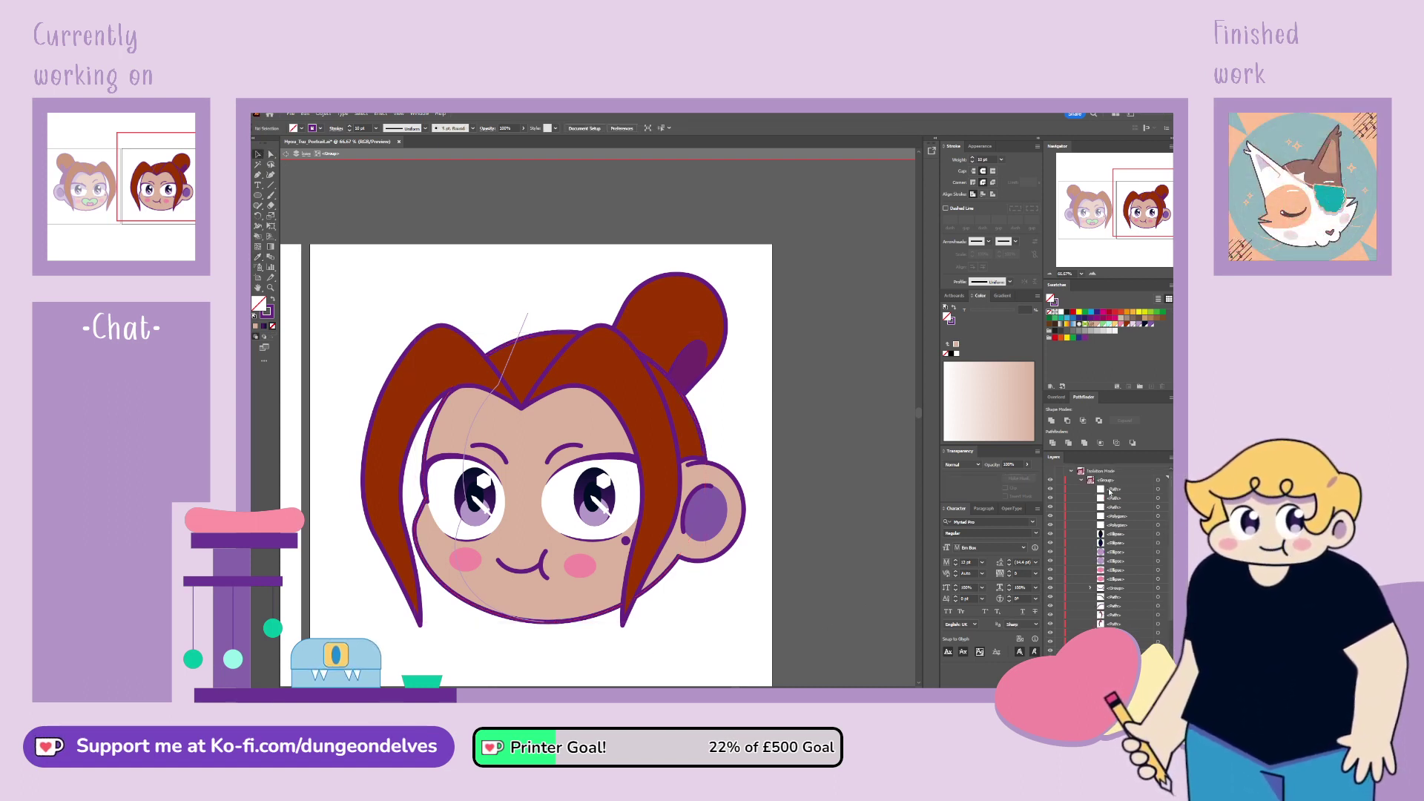
# Step: Divide the strokeless face fill along the curved path and ungroup the resulting pieces
pyautogui.scroll(-5, 1109, 491)
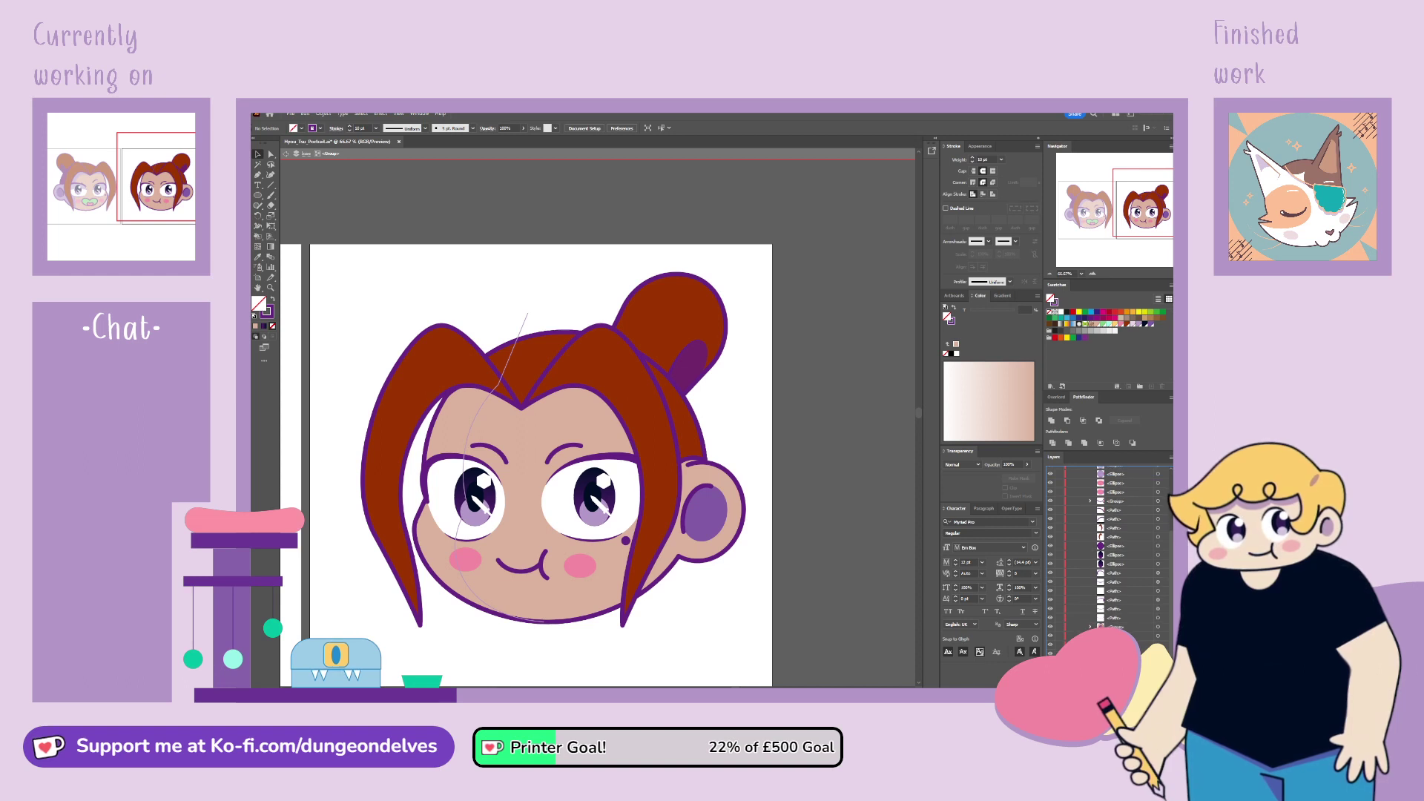
pyautogui.scroll(-1, 1109, 491)
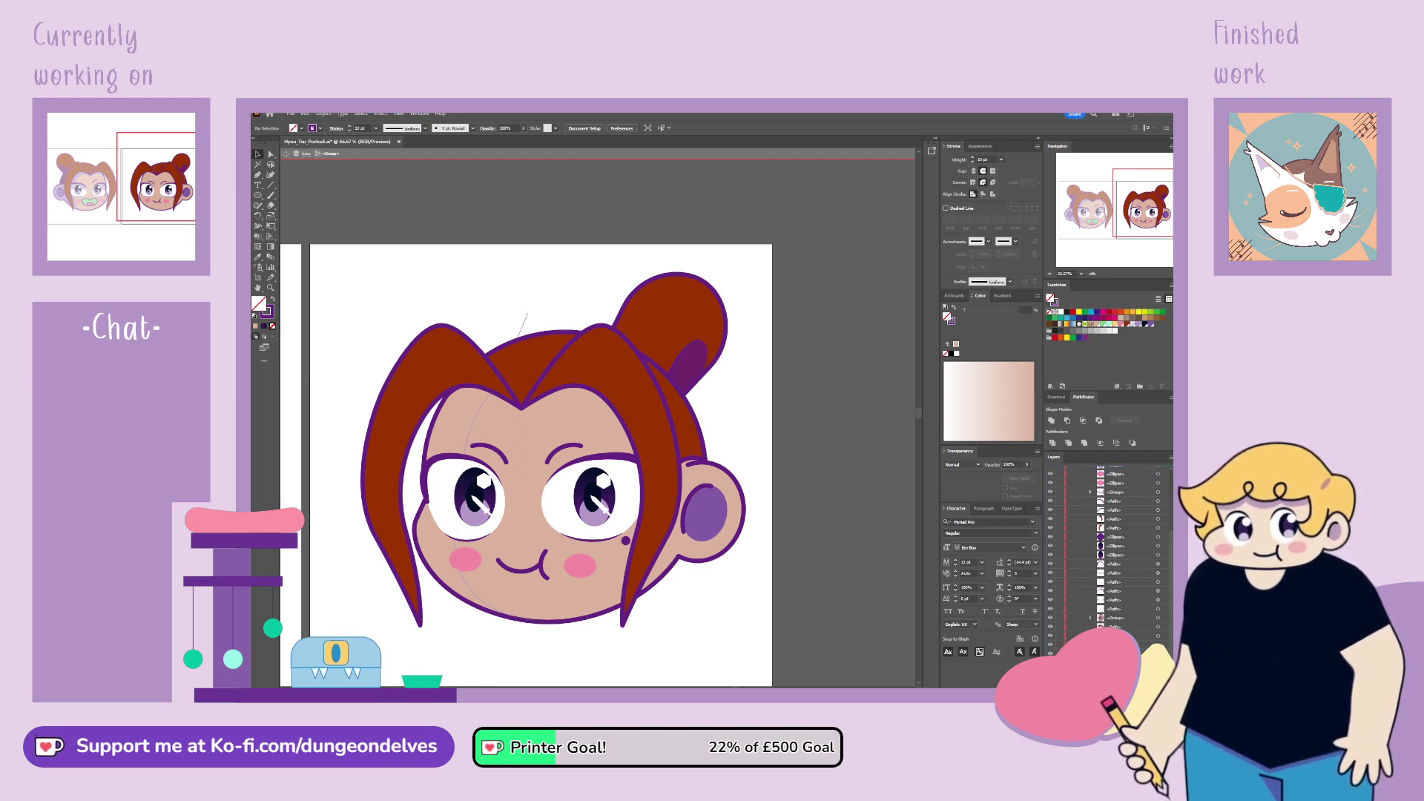
pyautogui.click(1162, 644)
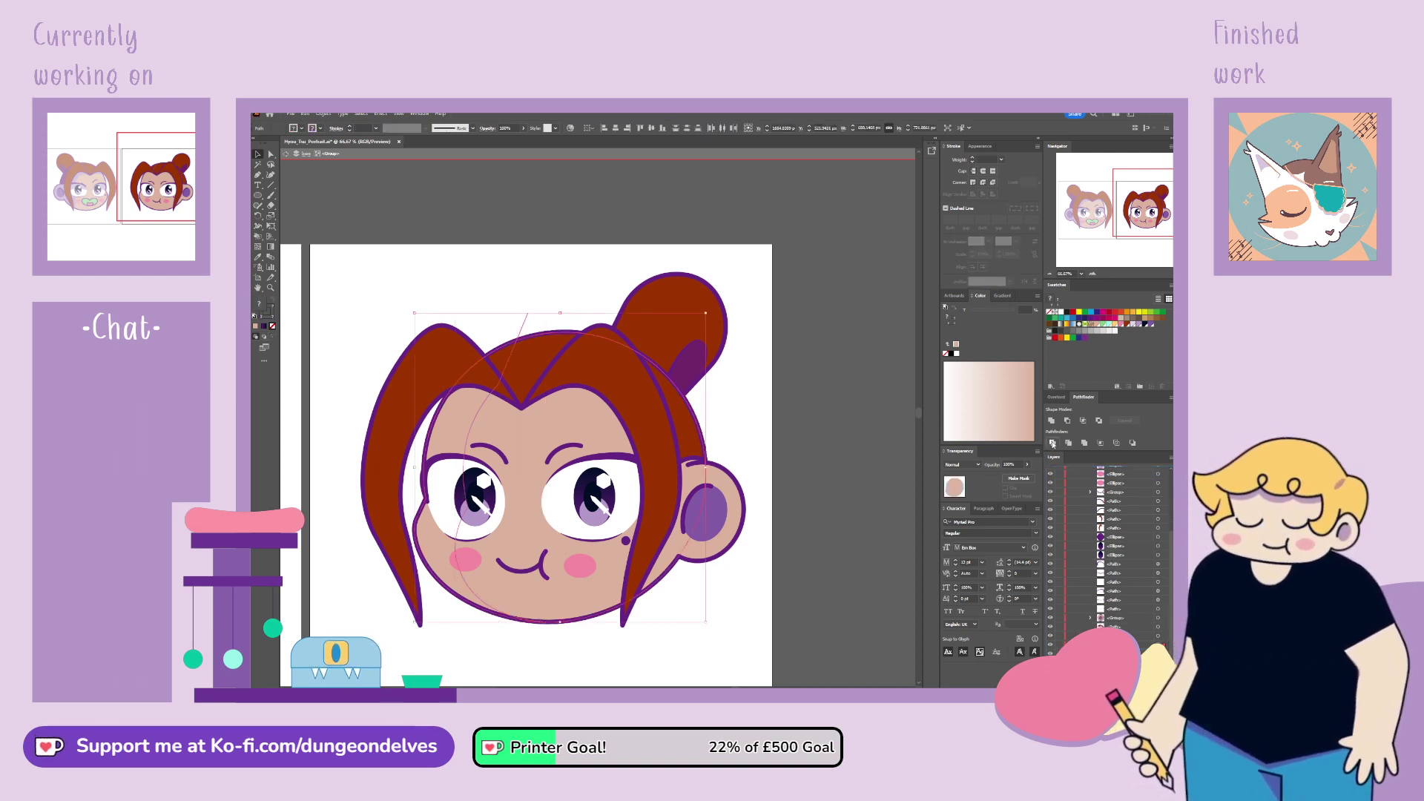
pyautogui.click(1053, 443)
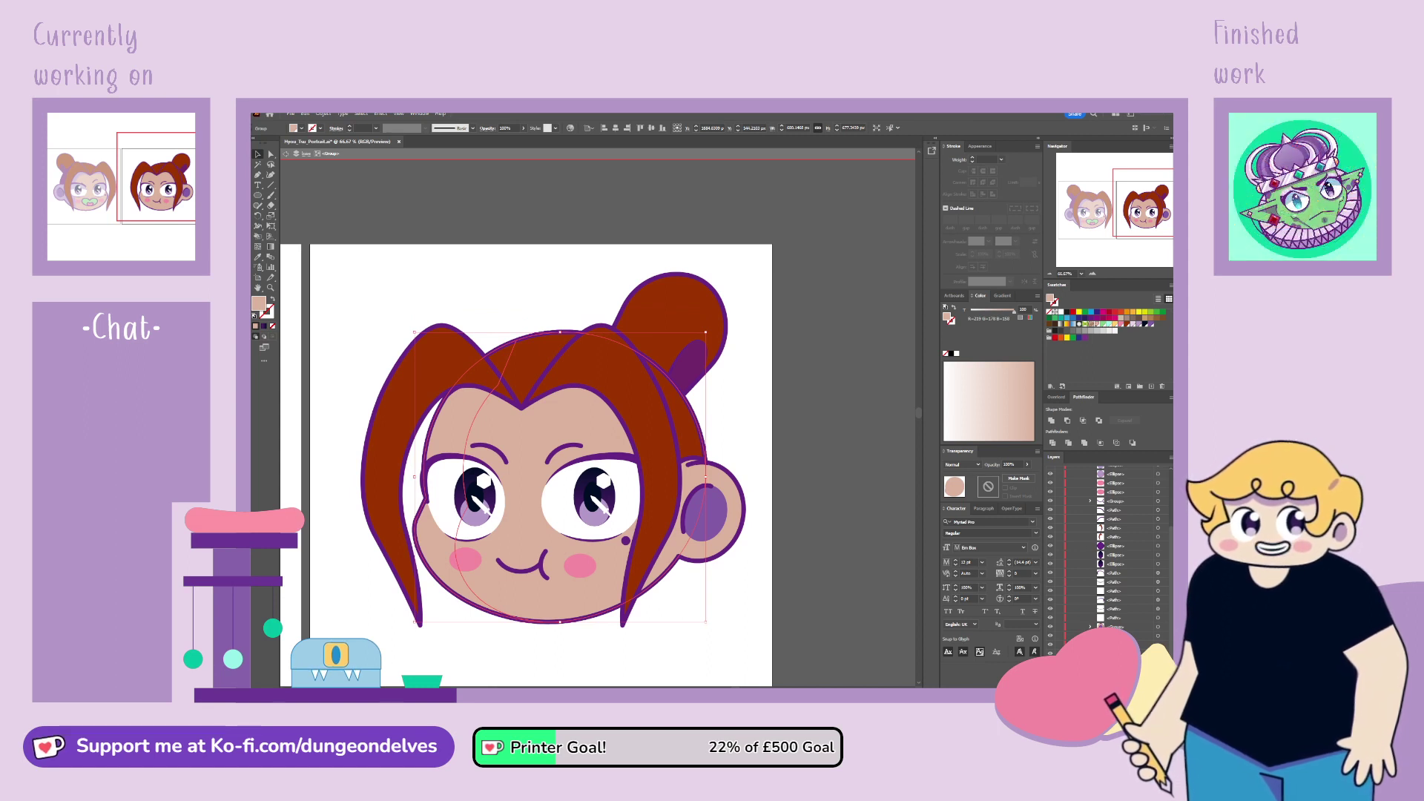
pyautogui.hotkey('ctrl', 'shift', 'g')
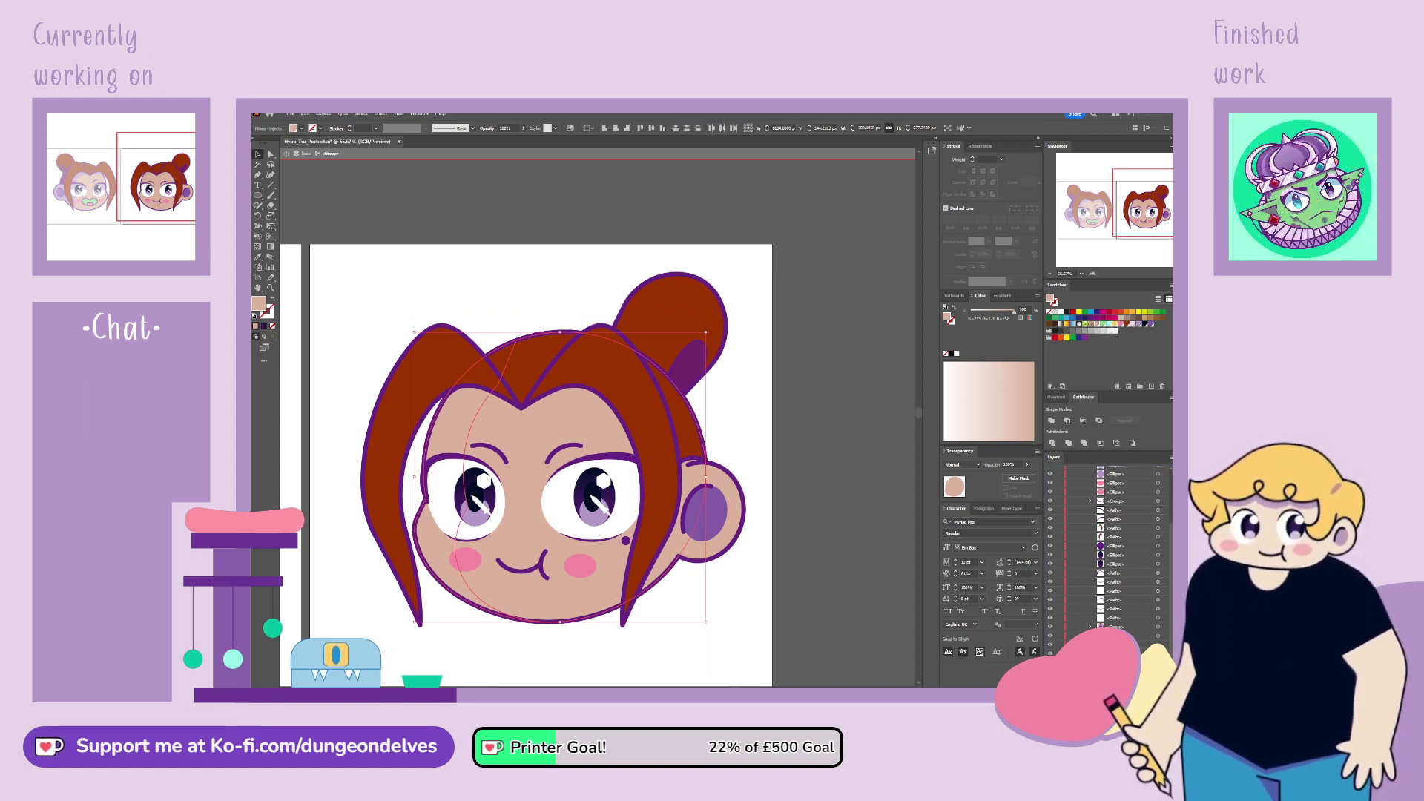
# Step: Fill the left piece of the divided face with light purple as skin shading
pyautogui.click(453, 423)
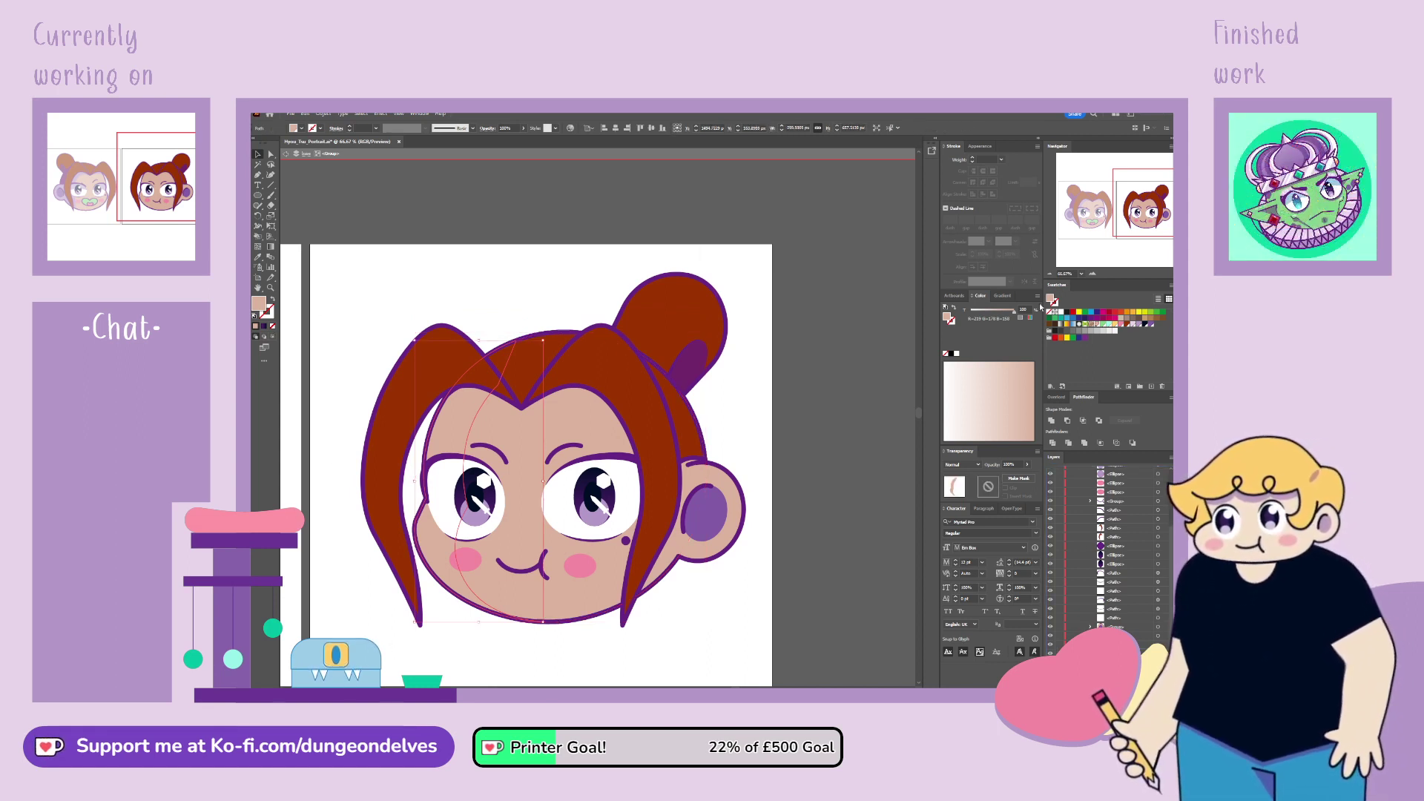
pyautogui.click(1138, 324)
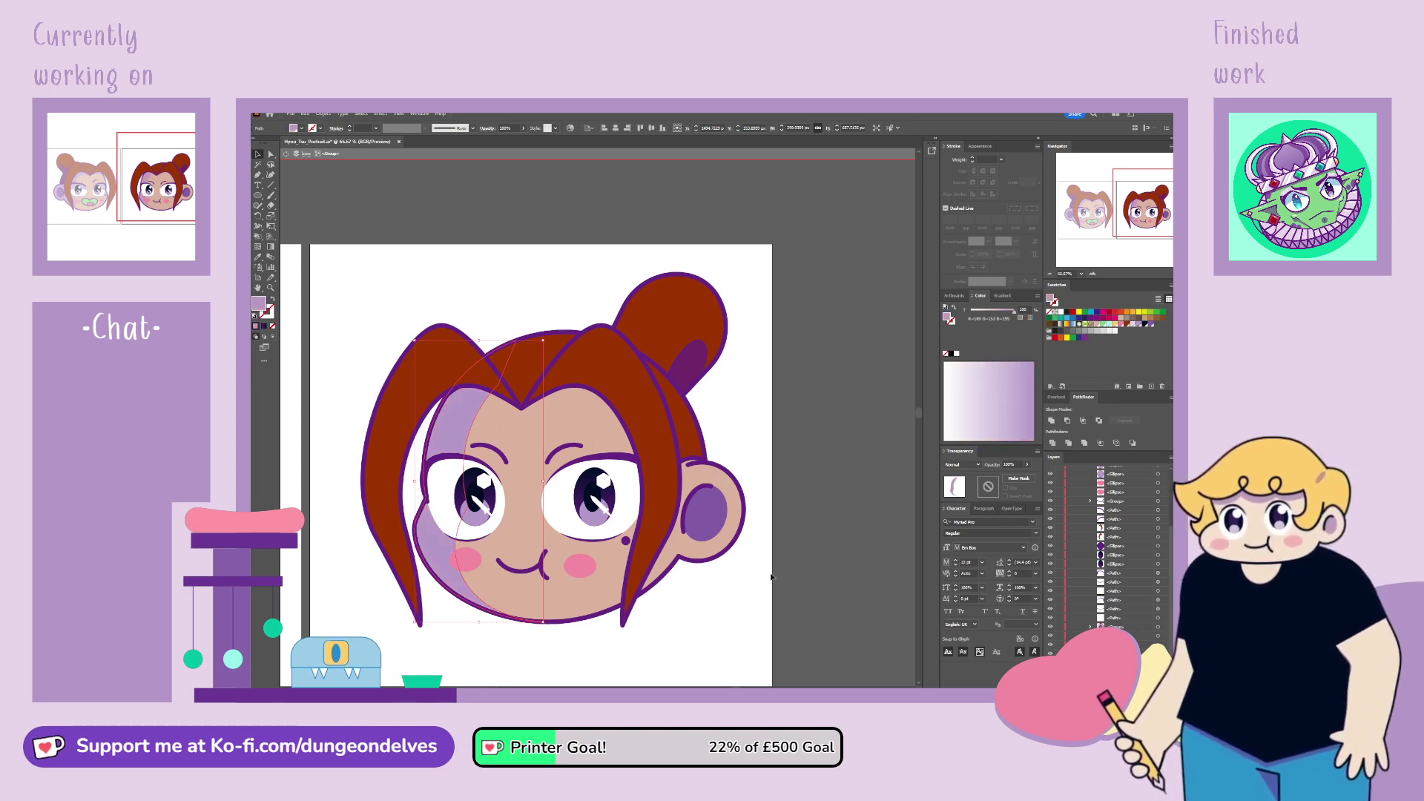
pyautogui.hotkey('ctrl', 'shift', 'a')
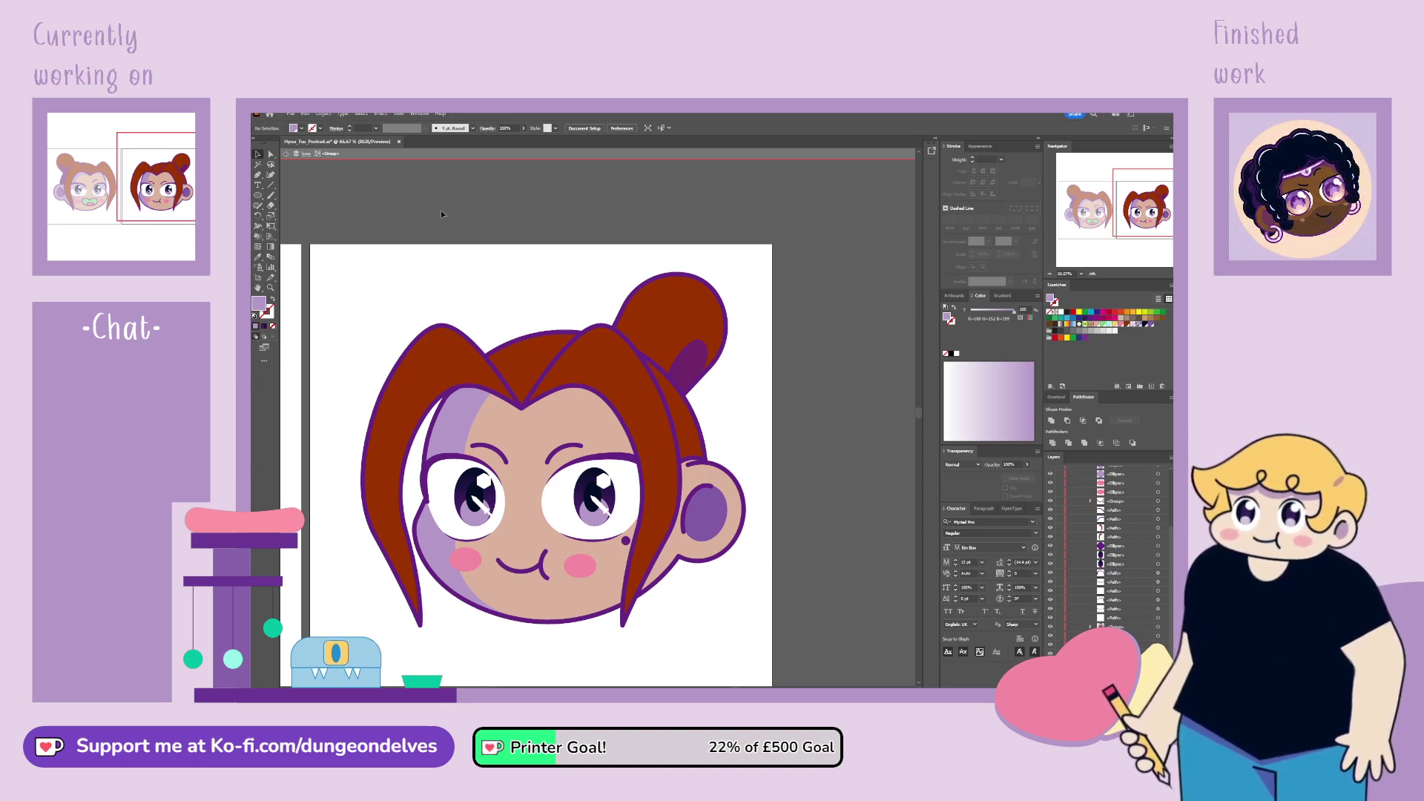
# Step: Draw a closed light purple shadow shape following the inner edge of the right-hand hair lock from the parting down to its tip
pyautogui.click(257, 176)
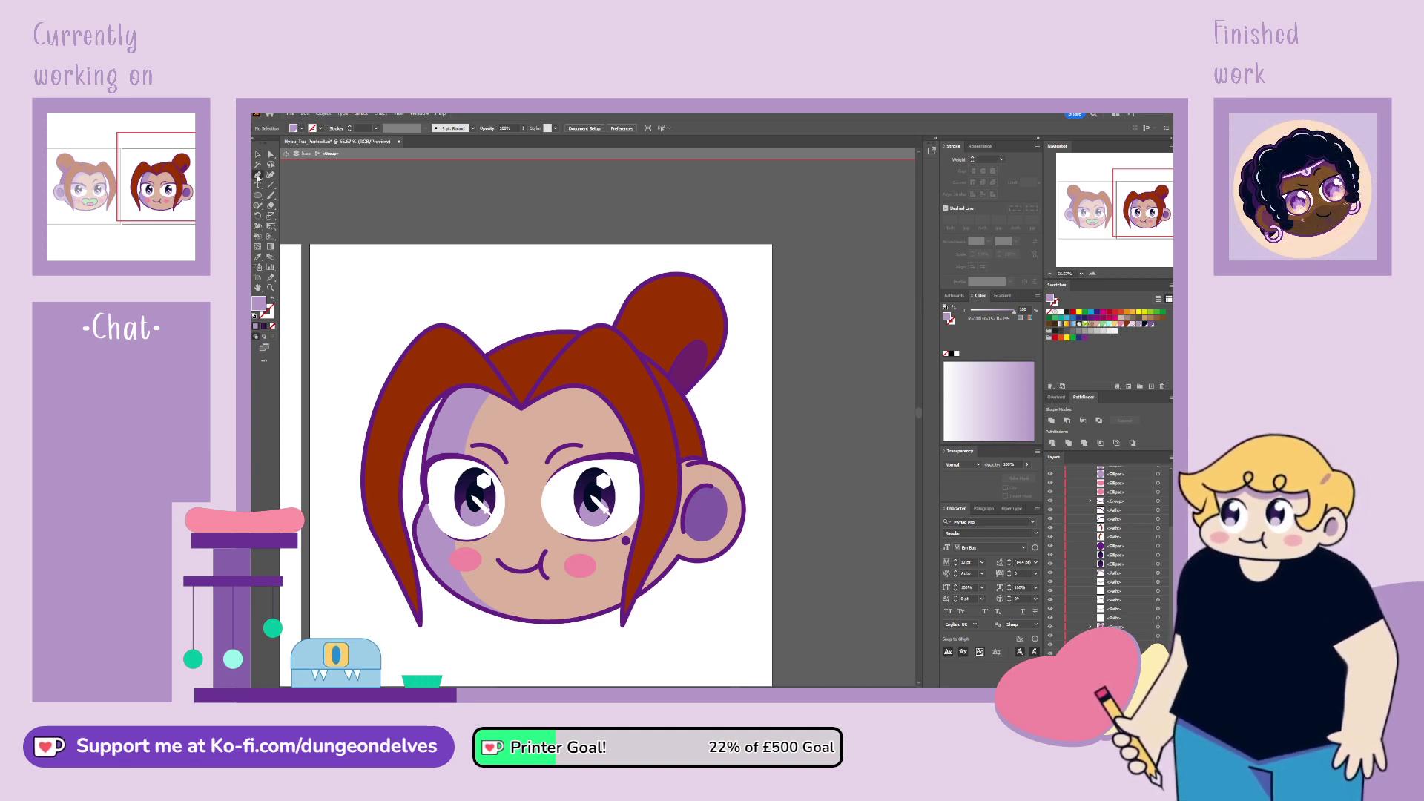
pyautogui.click(522, 408)
pyautogui.moveTo(597, 418); pyautogui.dragTo(625, 451)
pyautogui.moveTo(615, 544); pyautogui.dragTo(610, 574)
pyautogui.click(628, 598)
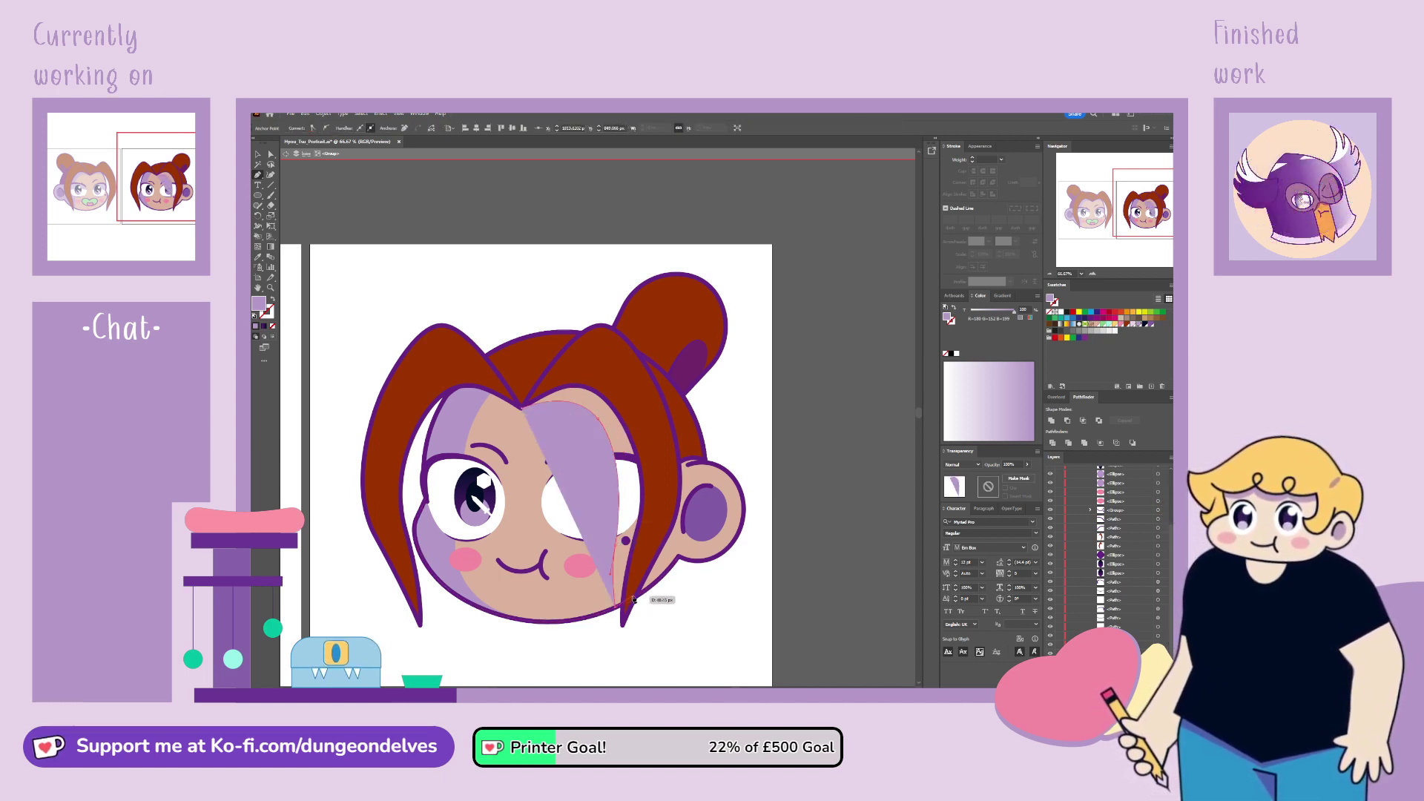
pyautogui.moveTo(657, 439); pyautogui.dragTo(631, 376)
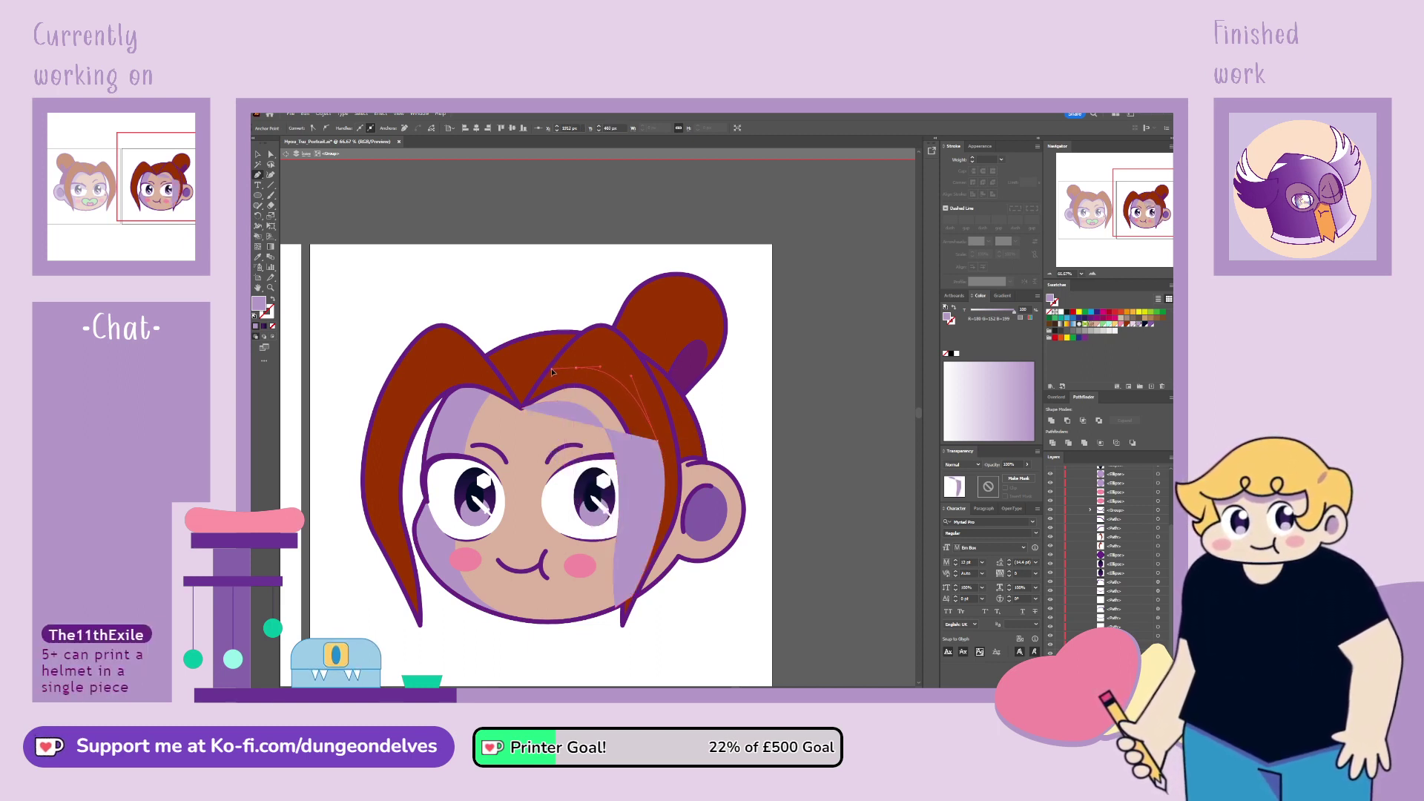
pyautogui.moveTo(552, 369); pyautogui.dragTo(552, 369)
pyautogui.click(521, 408)
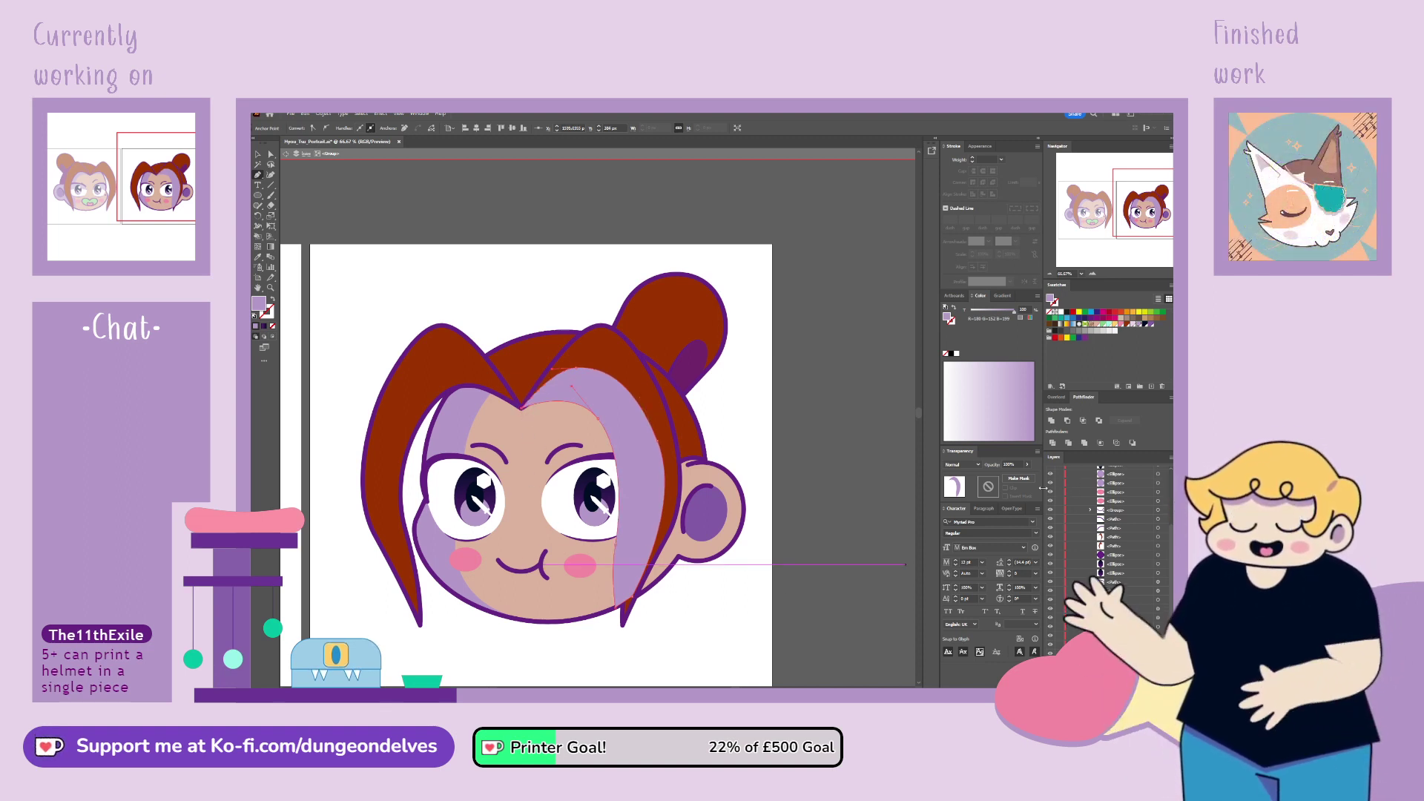
# Step: Move the new shadow shape down the stacking order so it sits behind the hair and facial features
pyautogui.scroll(3, 1116, 504)
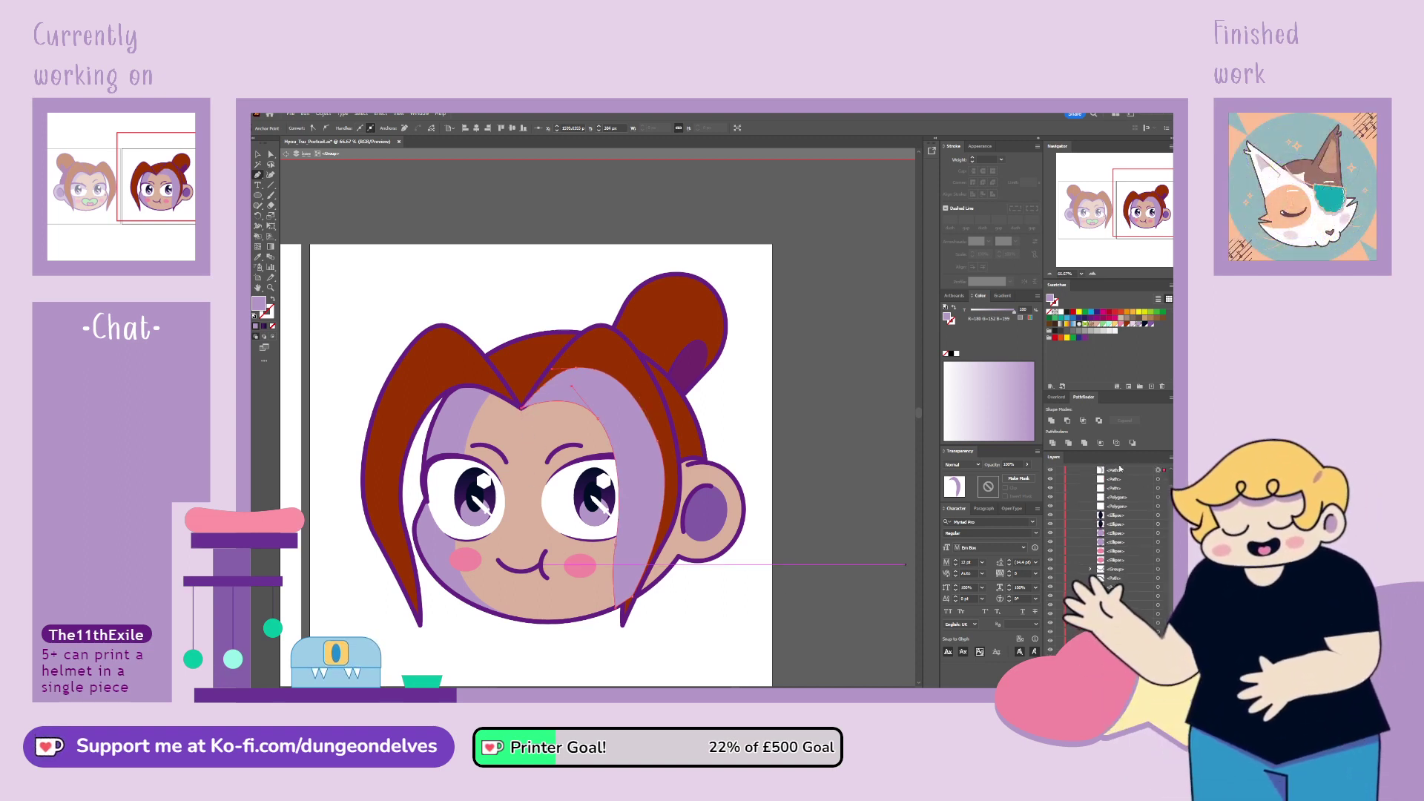
pyautogui.moveTo(1120, 471); pyautogui.dragTo(1120, 541)
pyautogui.scroll(-3, 1119, 543)
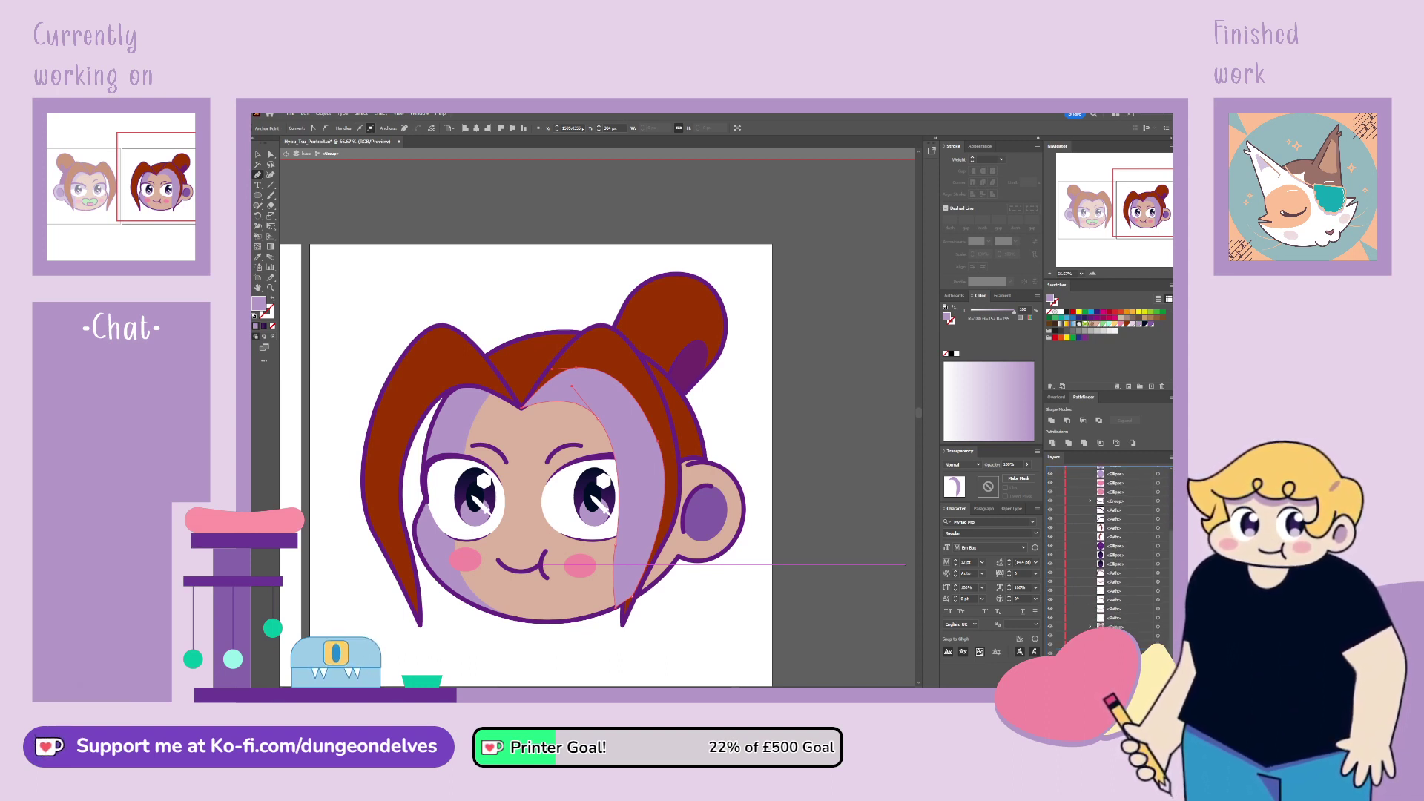
pyautogui.moveTo(1118, 644); pyautogui.dragTo(1119, 650)
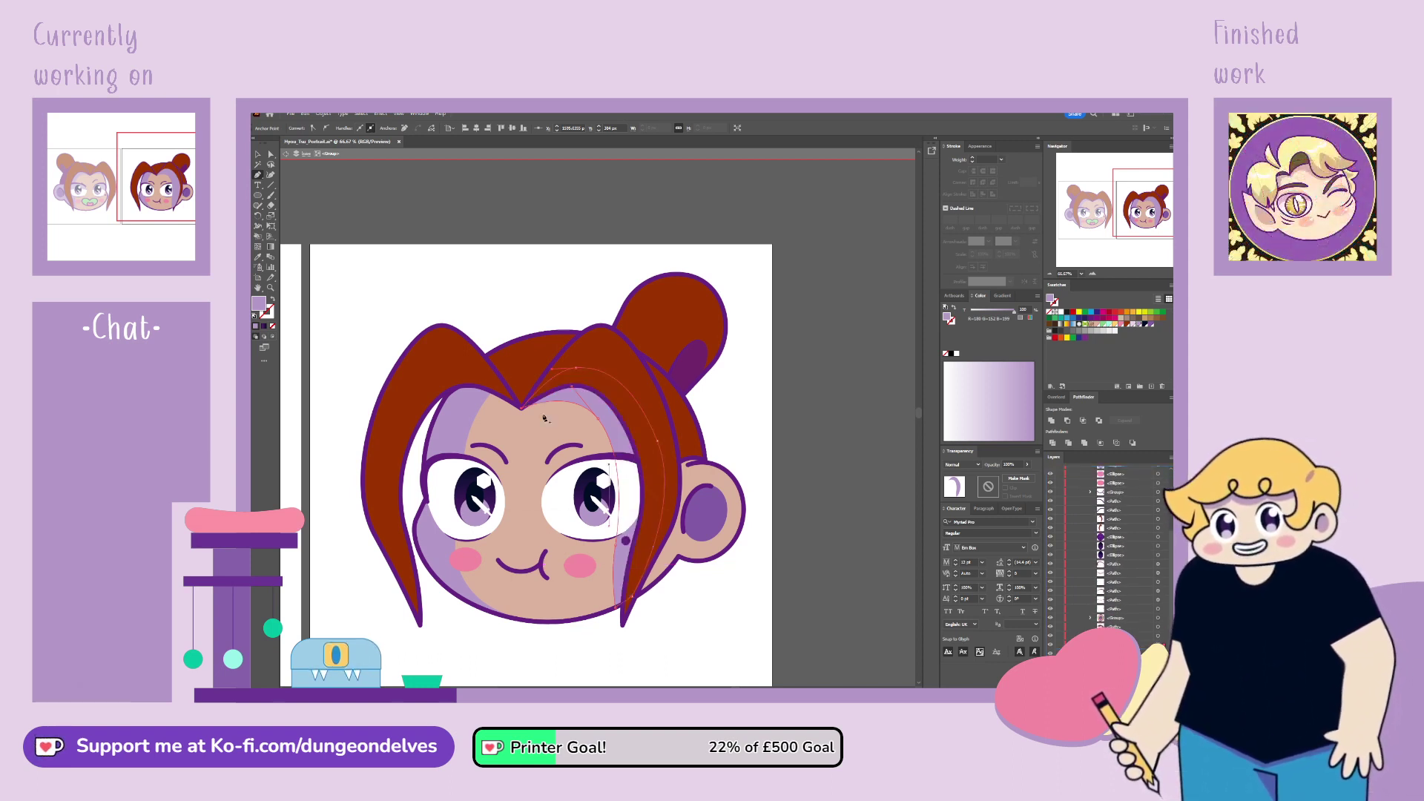
# Step: Reshape the inner curve of the light purple shadow beside the right-hand hair lock by adjusting its anchor handles
pyautogui.click(271, 153)
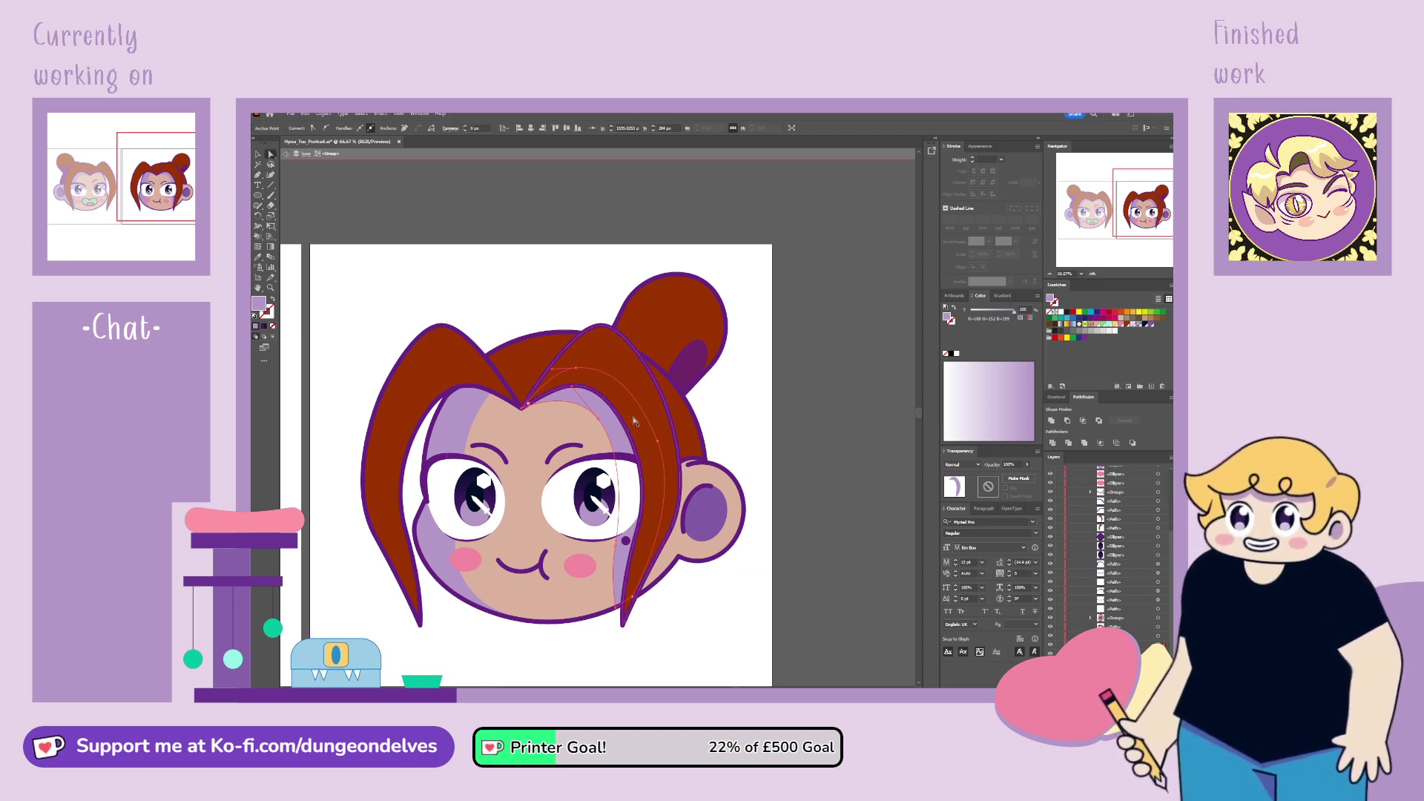
pyautogui.click(599, 420)
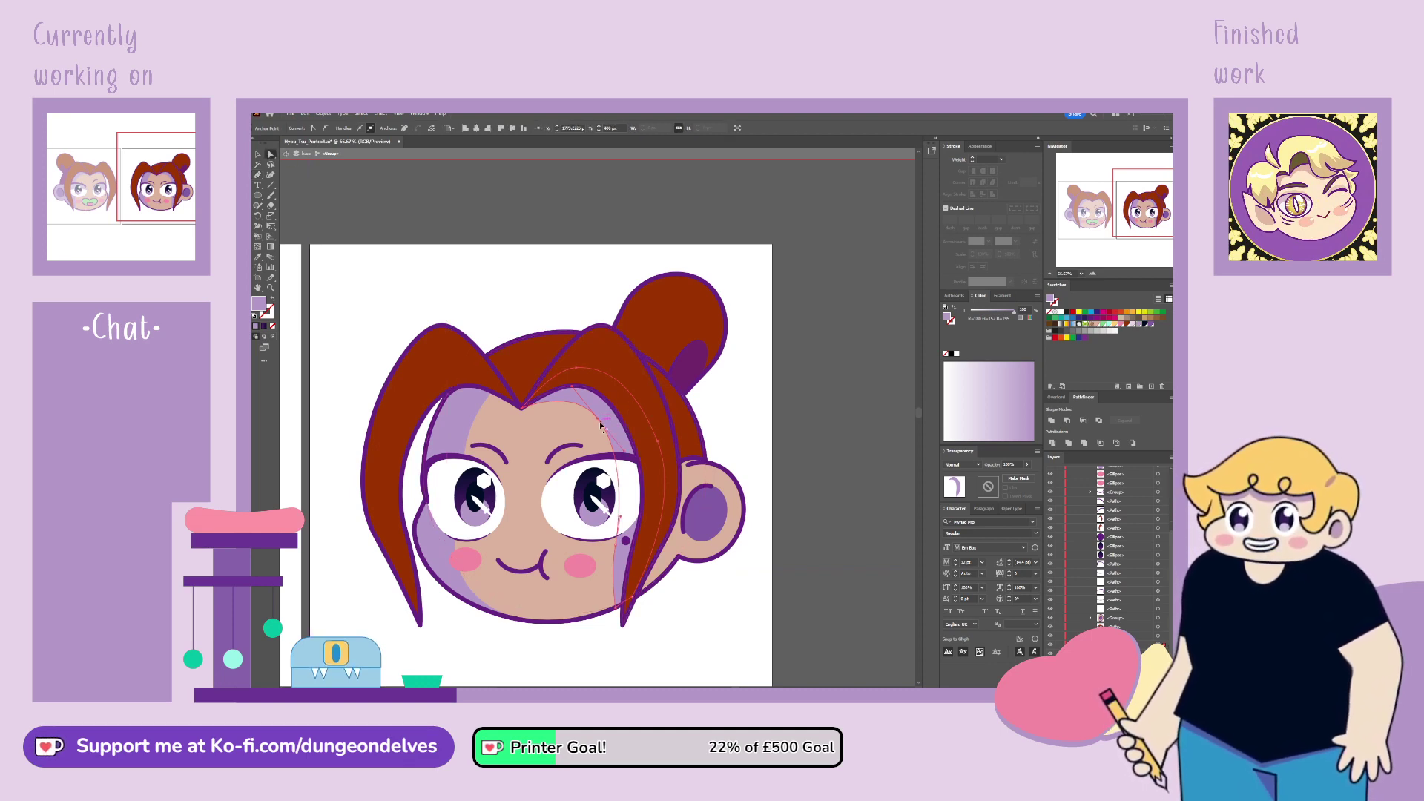
pyautogui.click(627, 454)
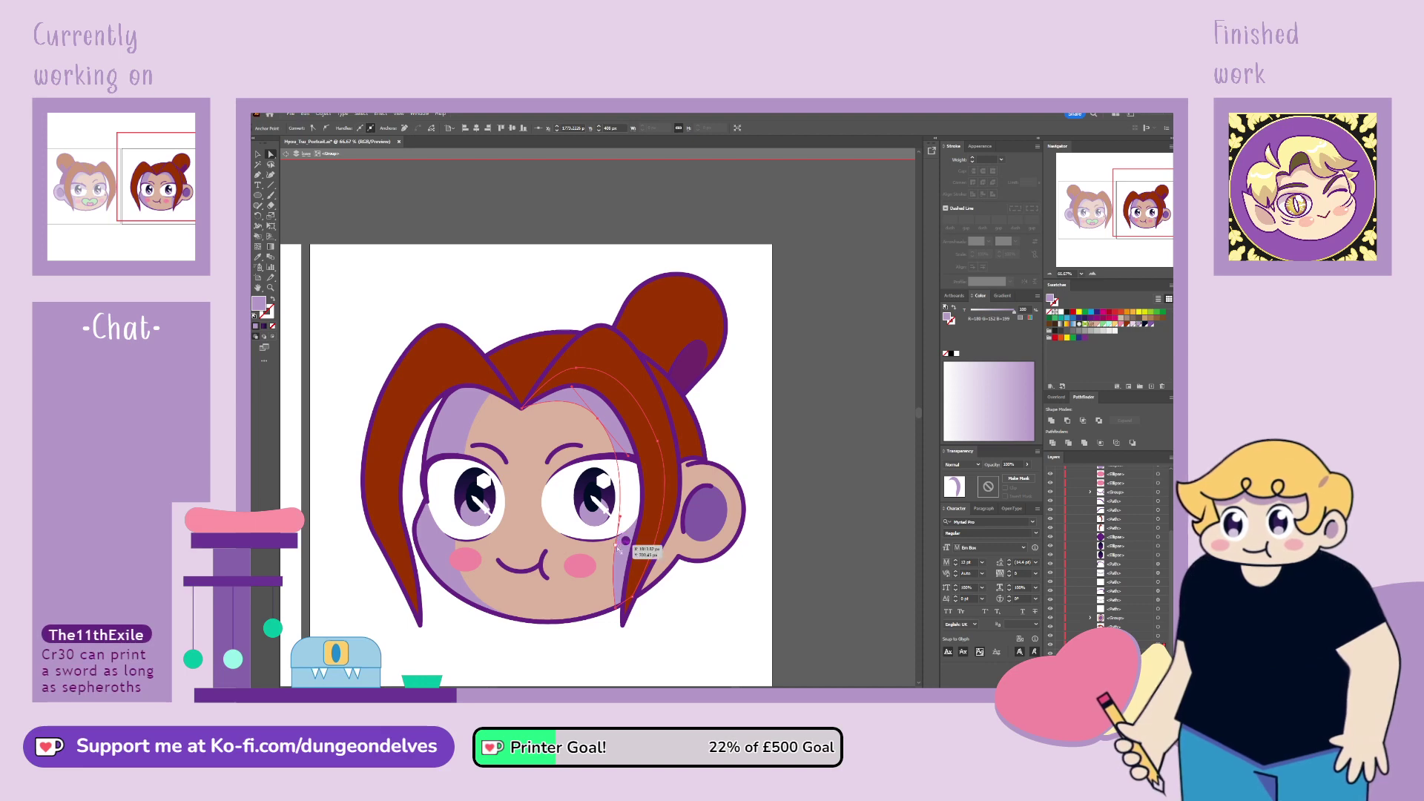
pyautogui.click(617, 545)
pyautogui.moveTo(620, 518); pyautogui.dragTo(622, 513)
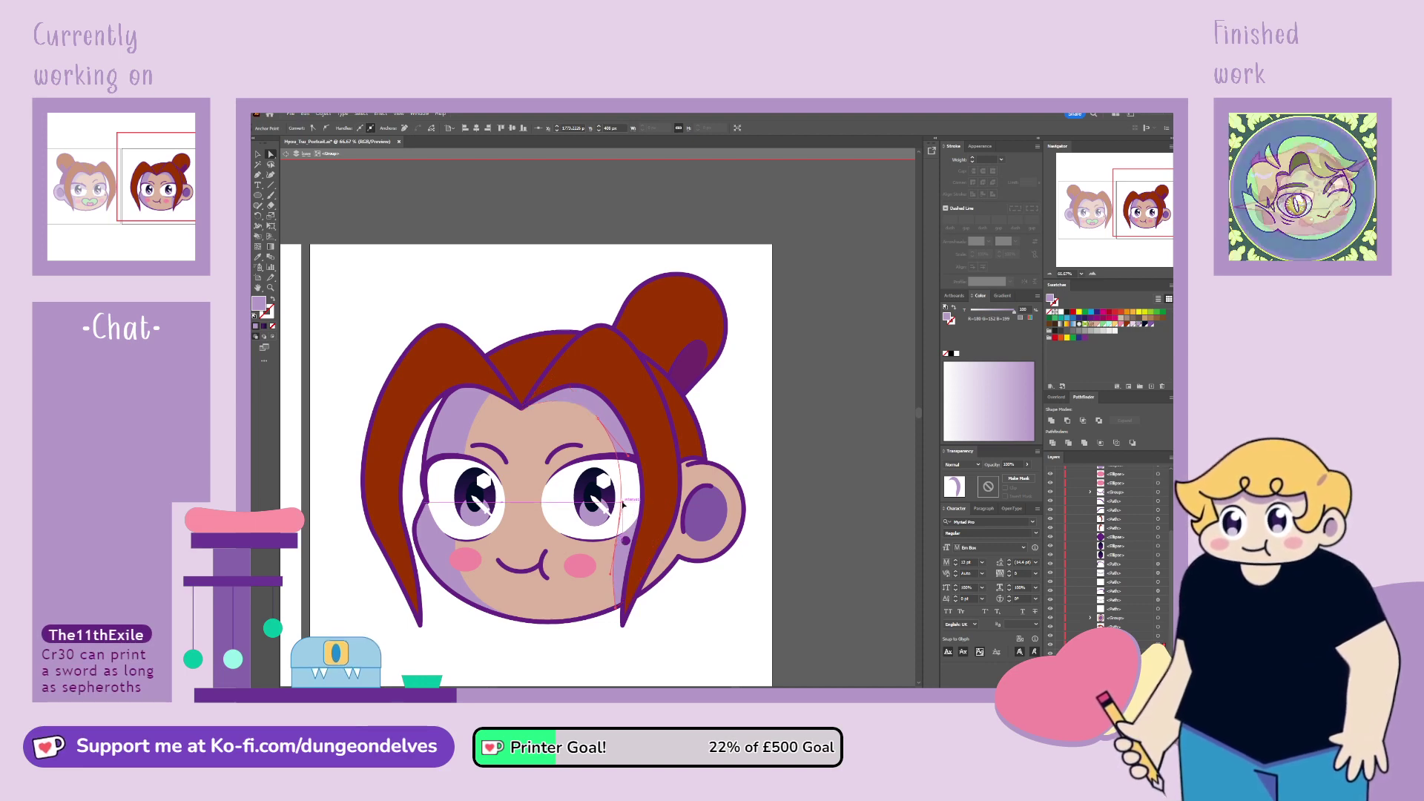
pyautogui.click(575, 678)
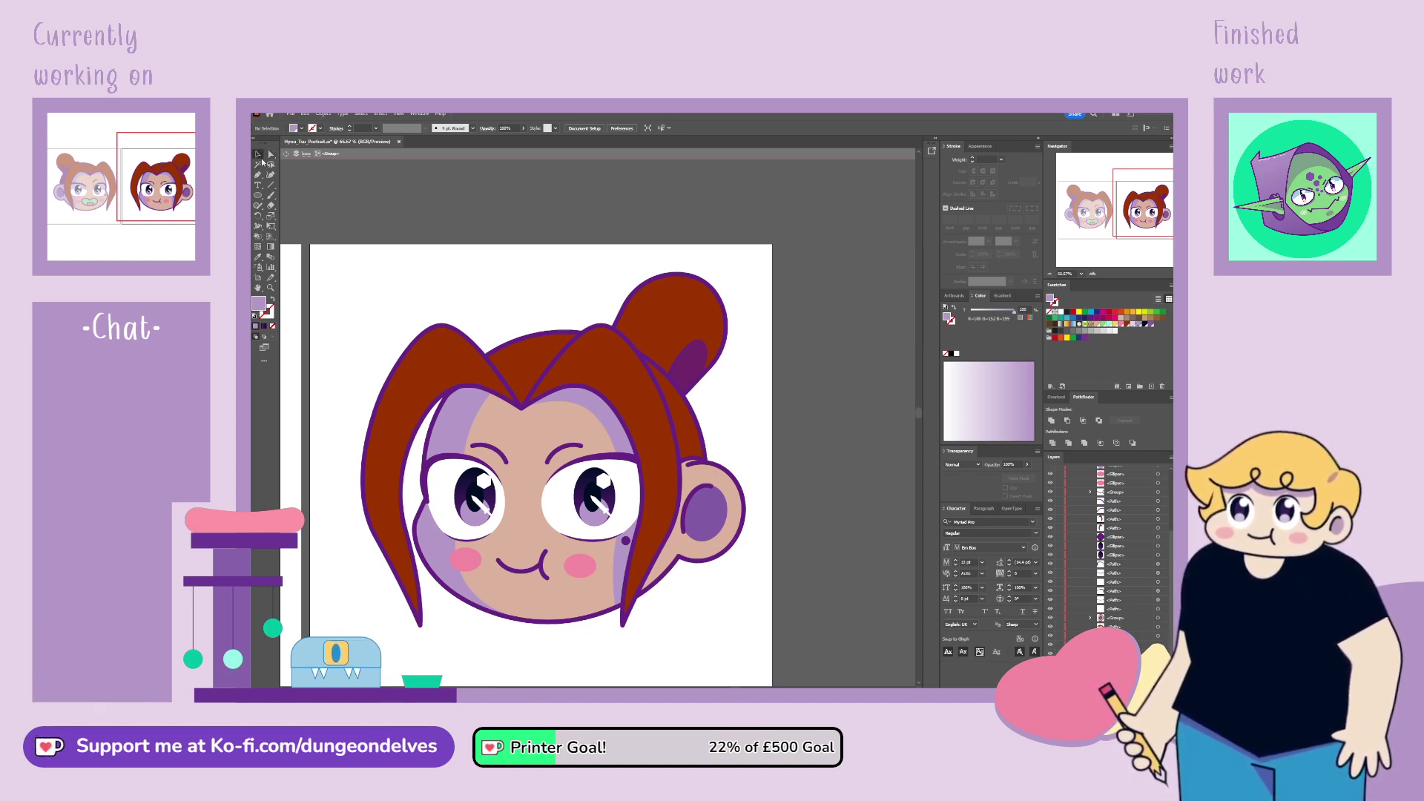
# Step: Isolate the white of the left-hand eye in the second portrait and paste a copy of it in place
pyautogui.click(450, 528)
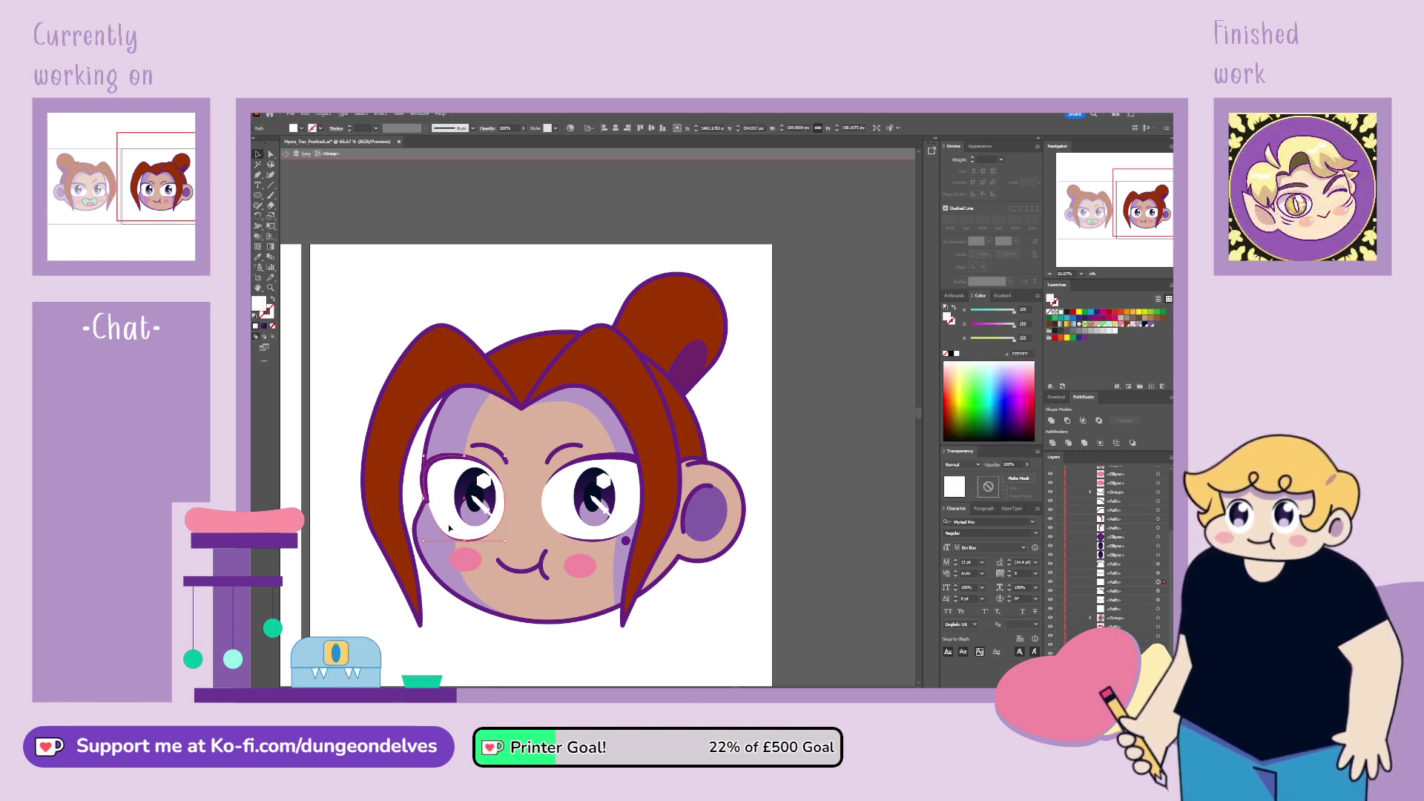
pyautogui.doubleClick(449, 528)
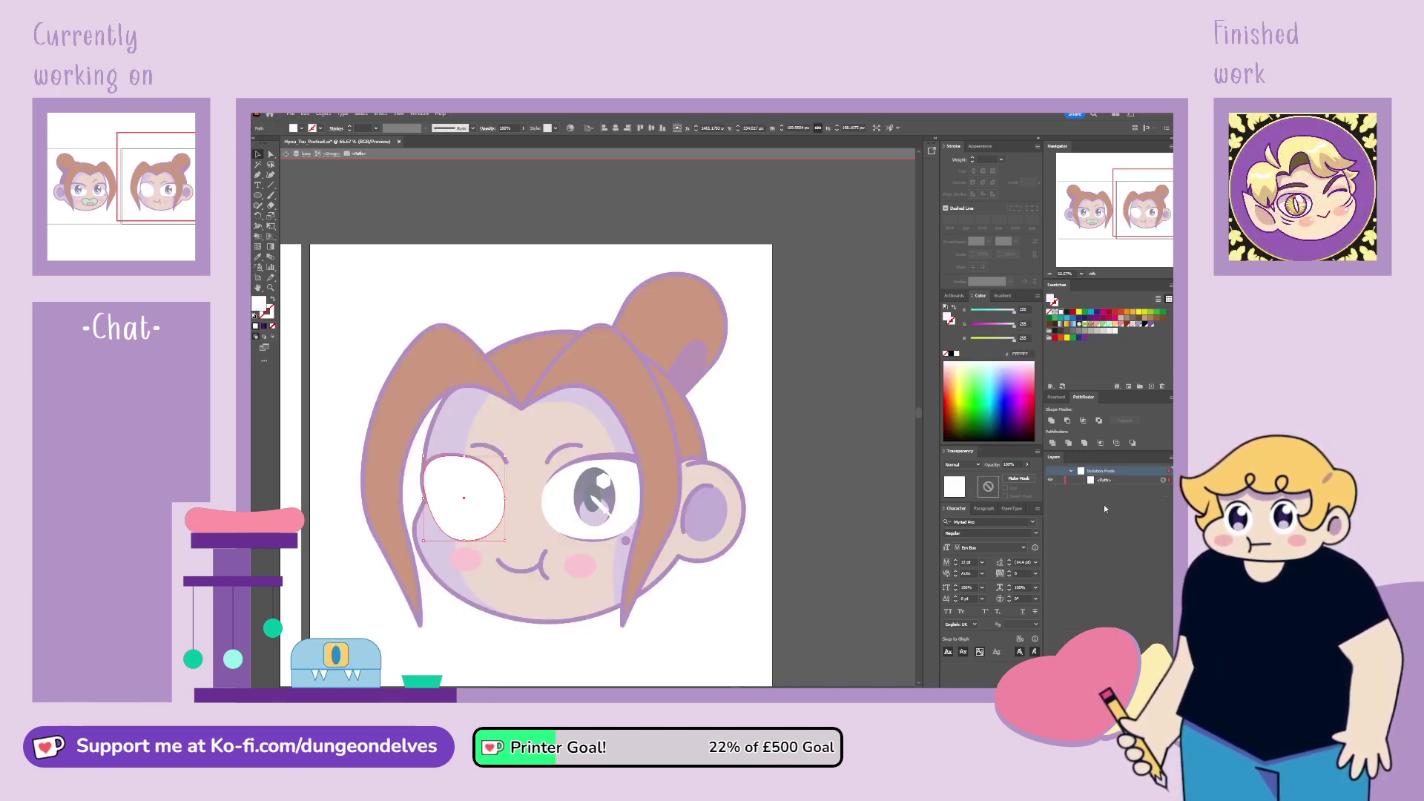
pyautogui.hotkey('ctrl', 'f')
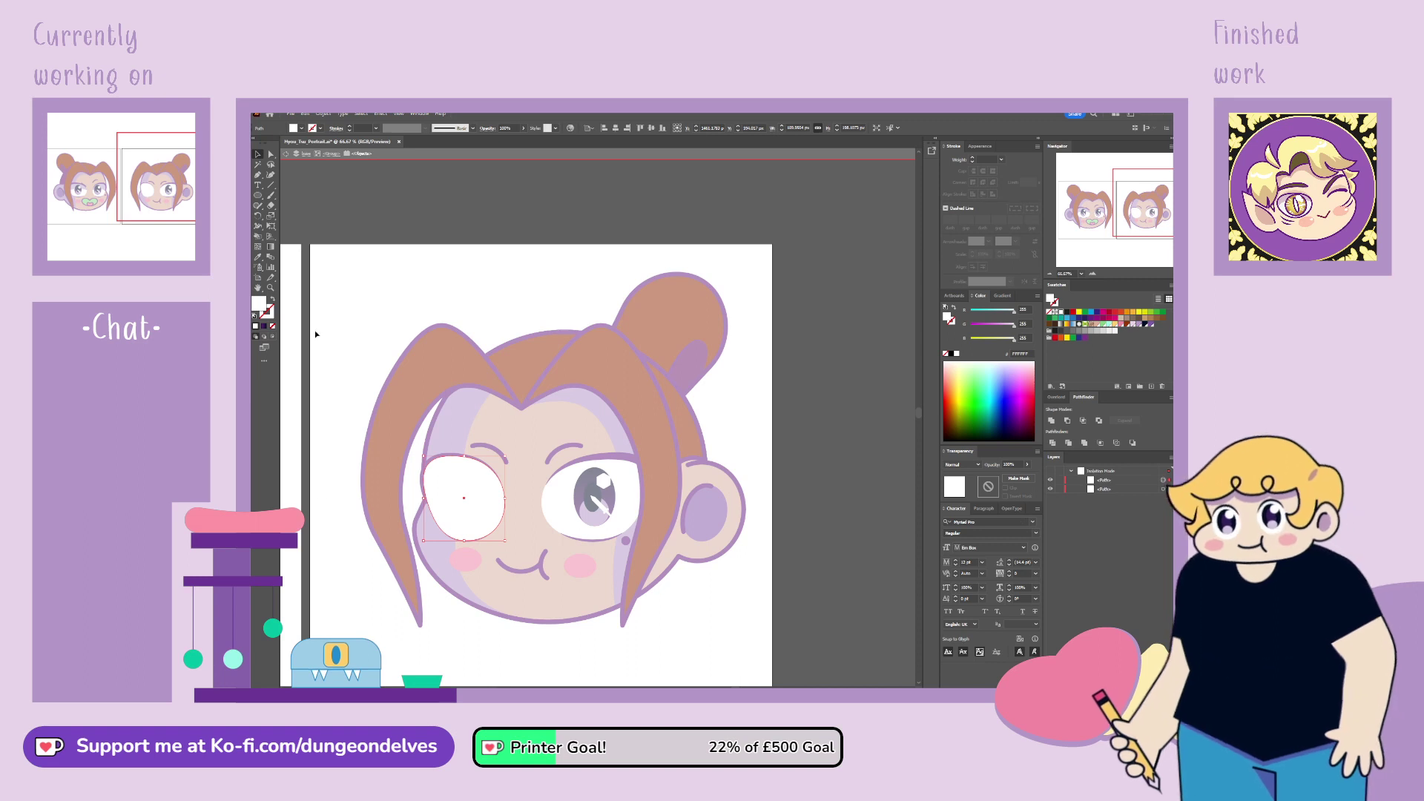
# Step: Draw an upward-arching curve across the left-hand eye white with a light purple stroke and no fill
pyautogui.click(321, 265)
pyautogui.click(272, 300)
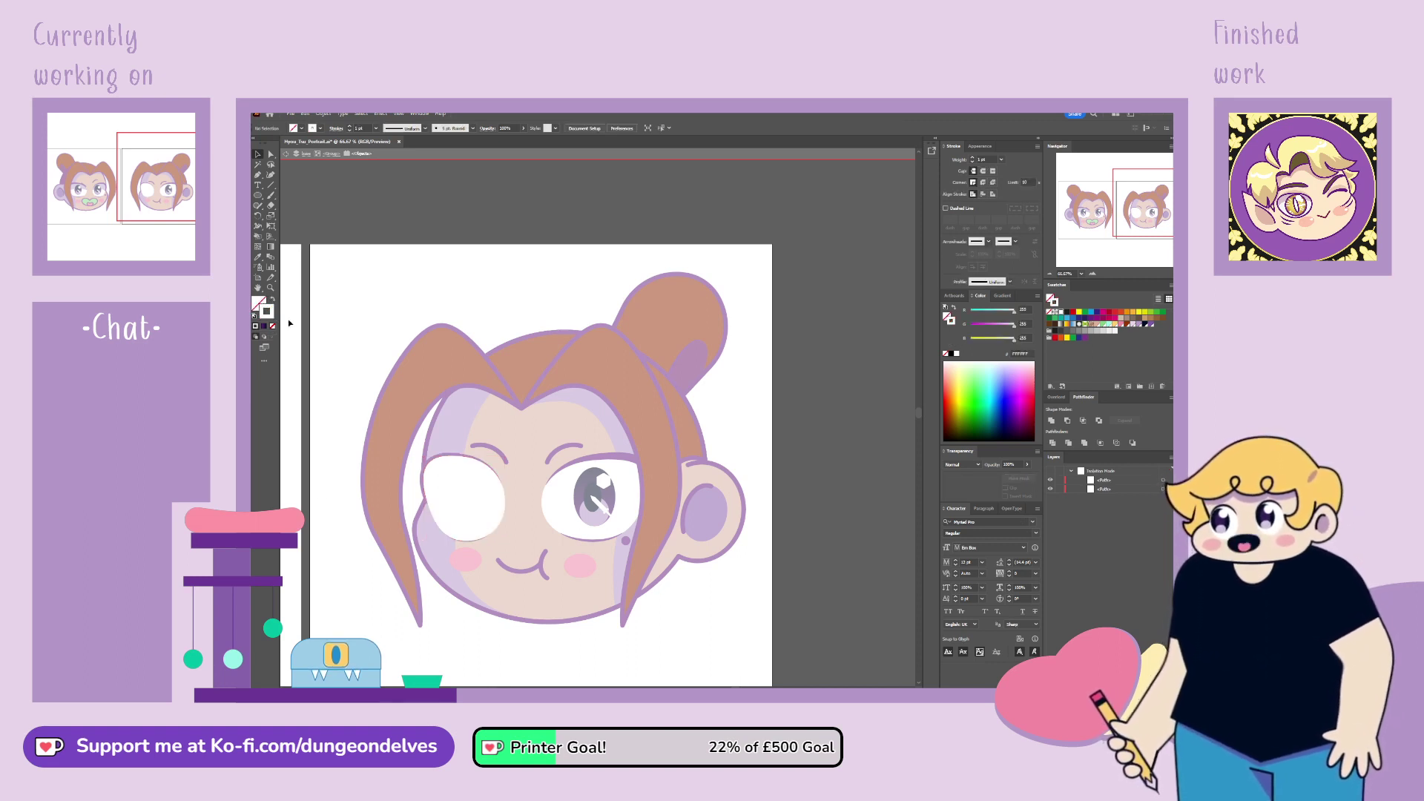
pyautogui.click(1138, 324)
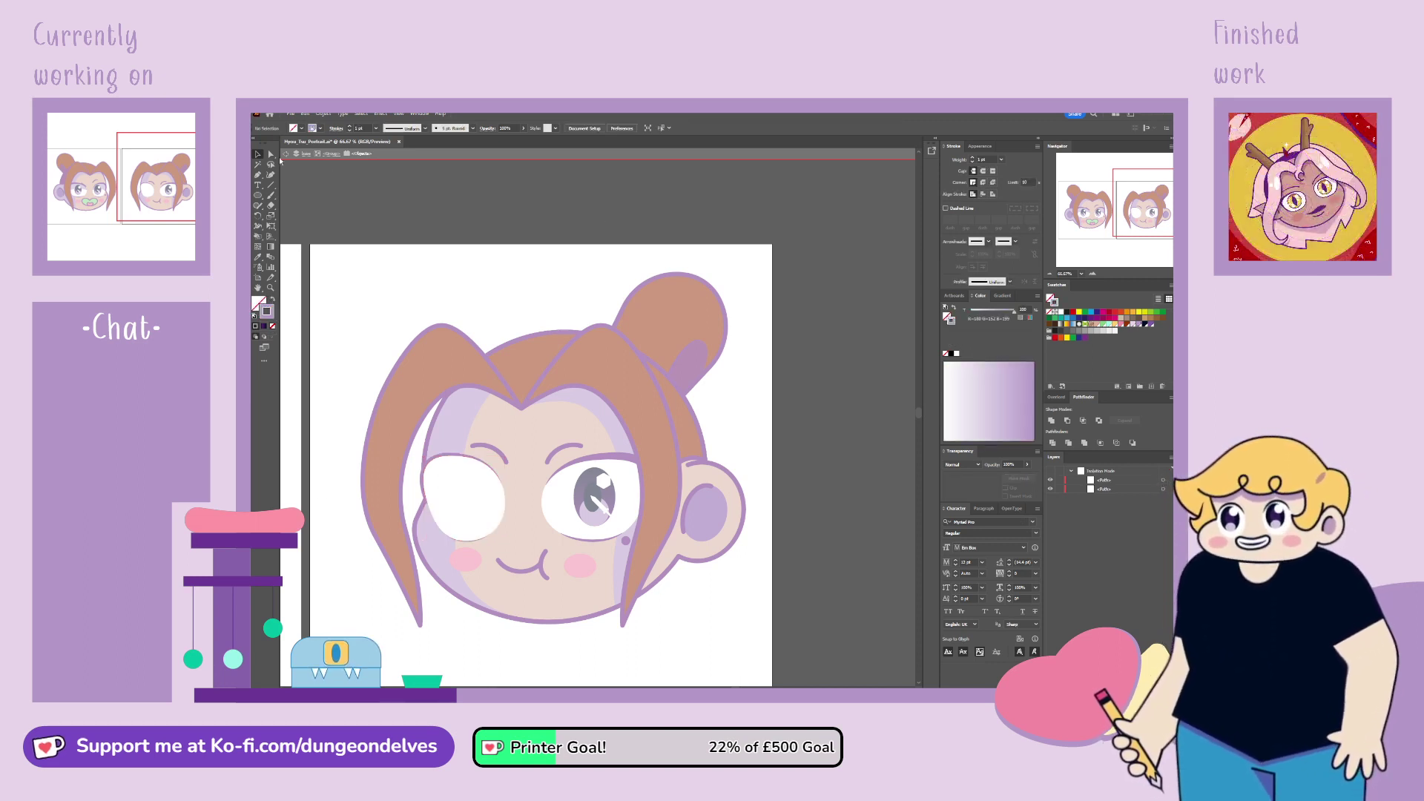
pyautogui.click(257, 175)
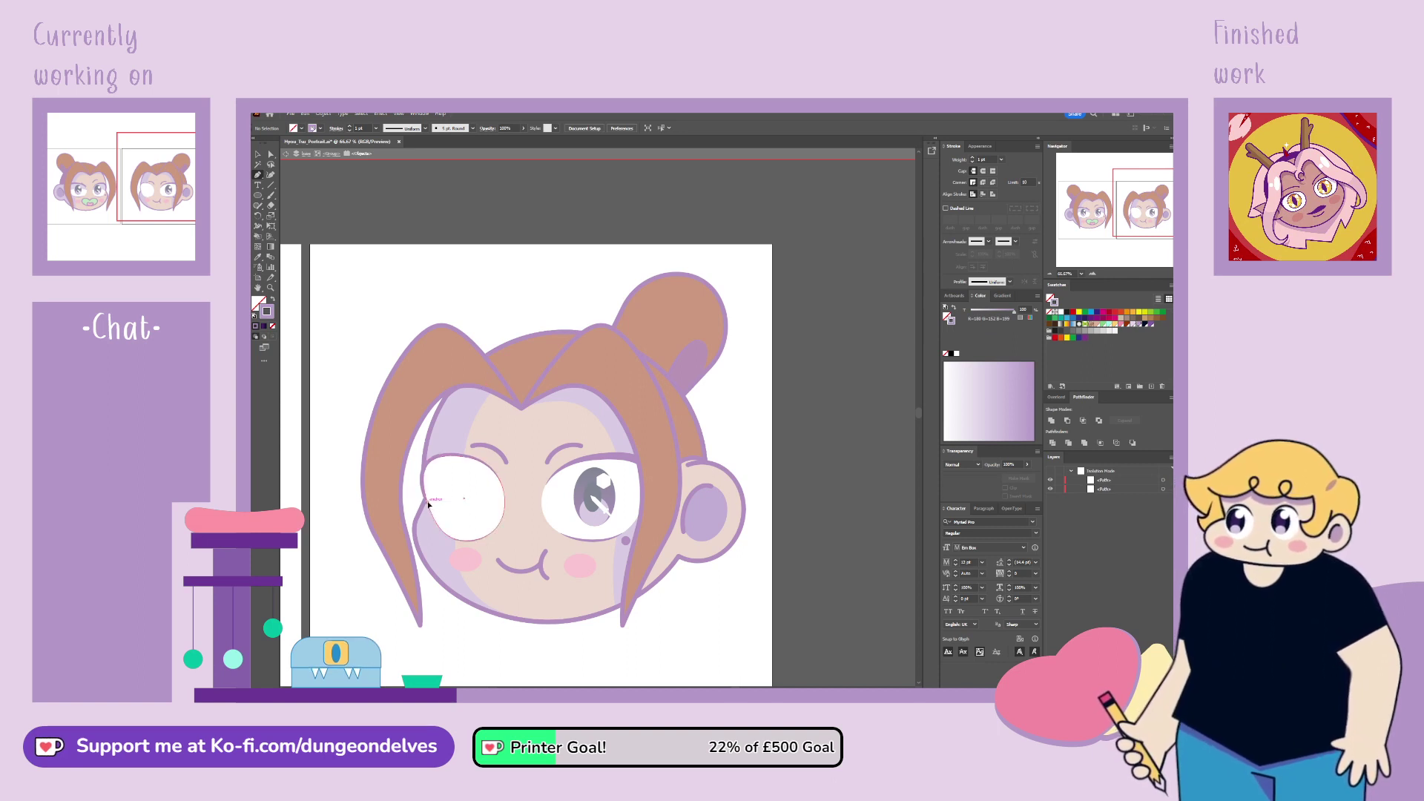
pyautogui.moveTo(427, 502); pyautogui.dragTo(523, 512)
# Step: Turn the left-hand eye copy and curve into a Live Paint group with a light purple upper part and no fill below
pyautogui.click(257, 154)
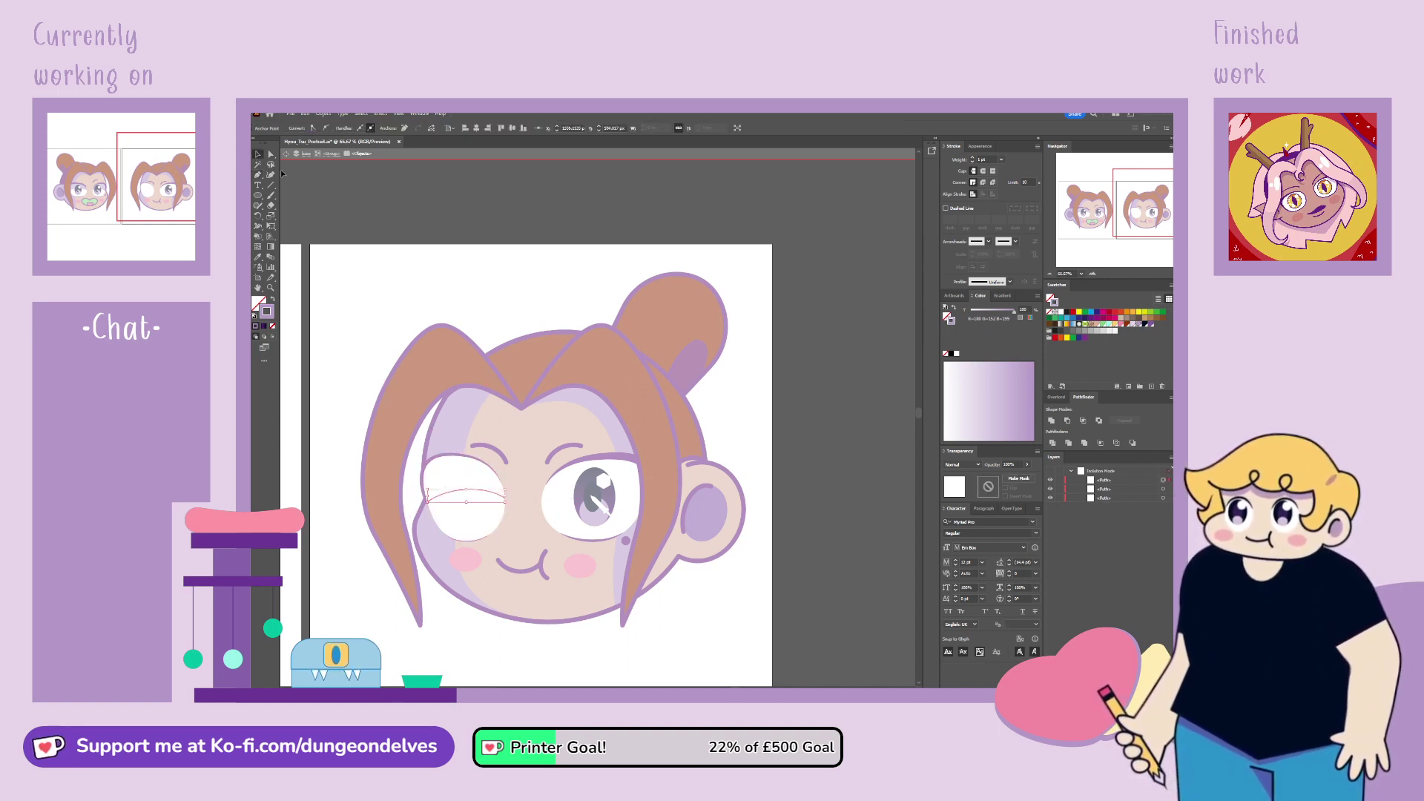
pyautogui.hotkey('ctrl', 'g')
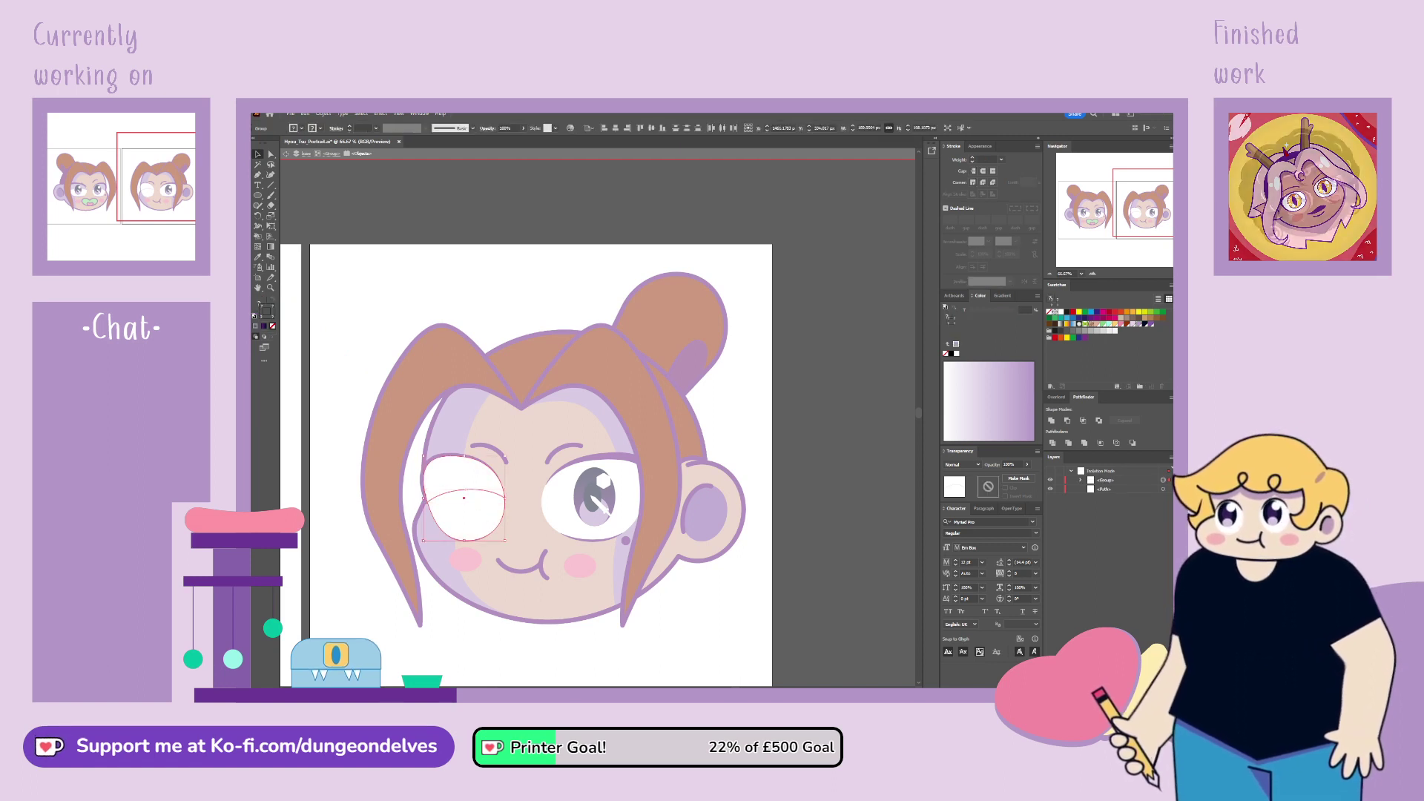
pyautogui.click(258, 237)
pyautogui.click(472, 475)
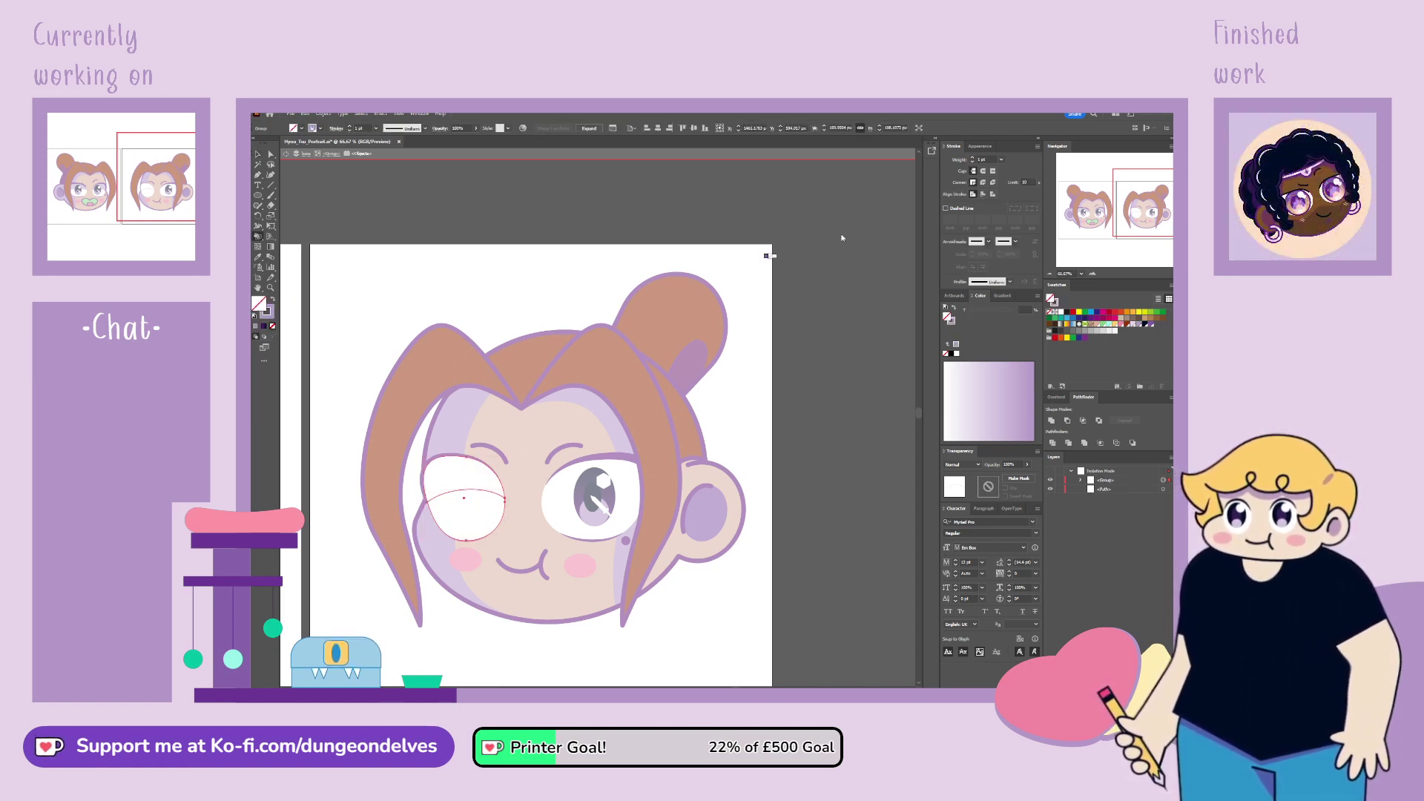
pyautogui.hotkey('shift', 'x')
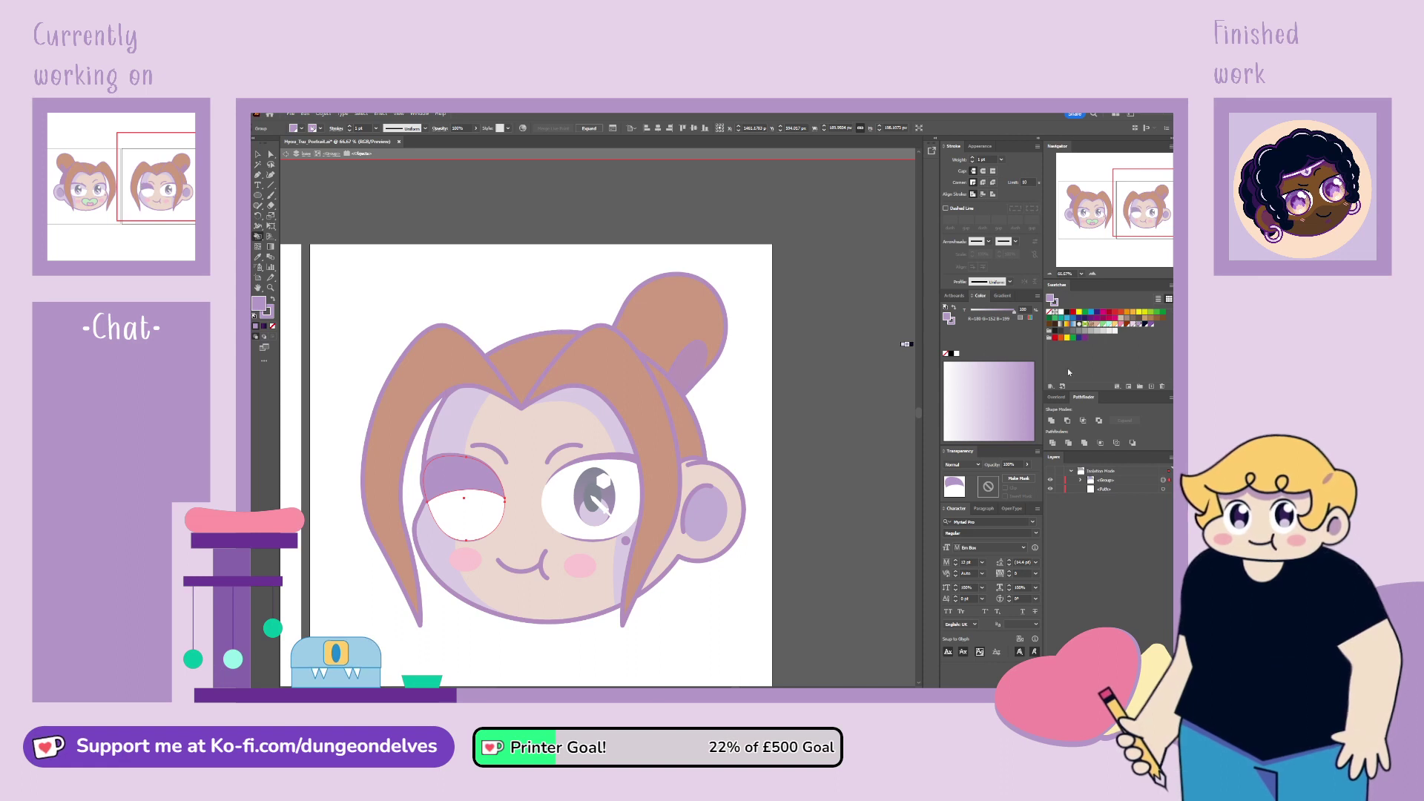
pyautogui.click(1050, 312)
pyautogui.click(495, 514)
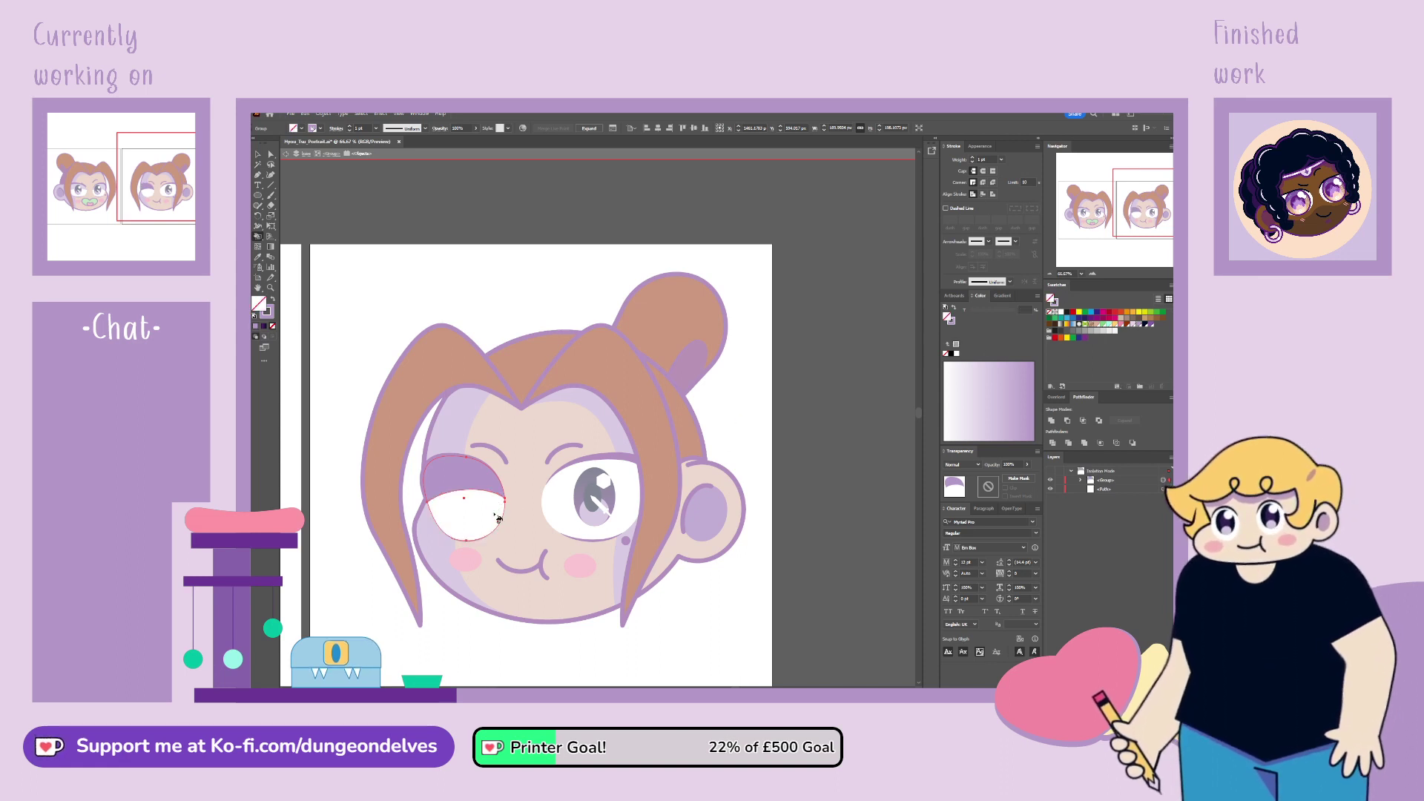
# Step: Remove the stroke from the left-hand eye's shading group, set its opacity to 50%, and leave isolation mode
pyautogui.click(258, 154)
pyautogui.click(273, 325)
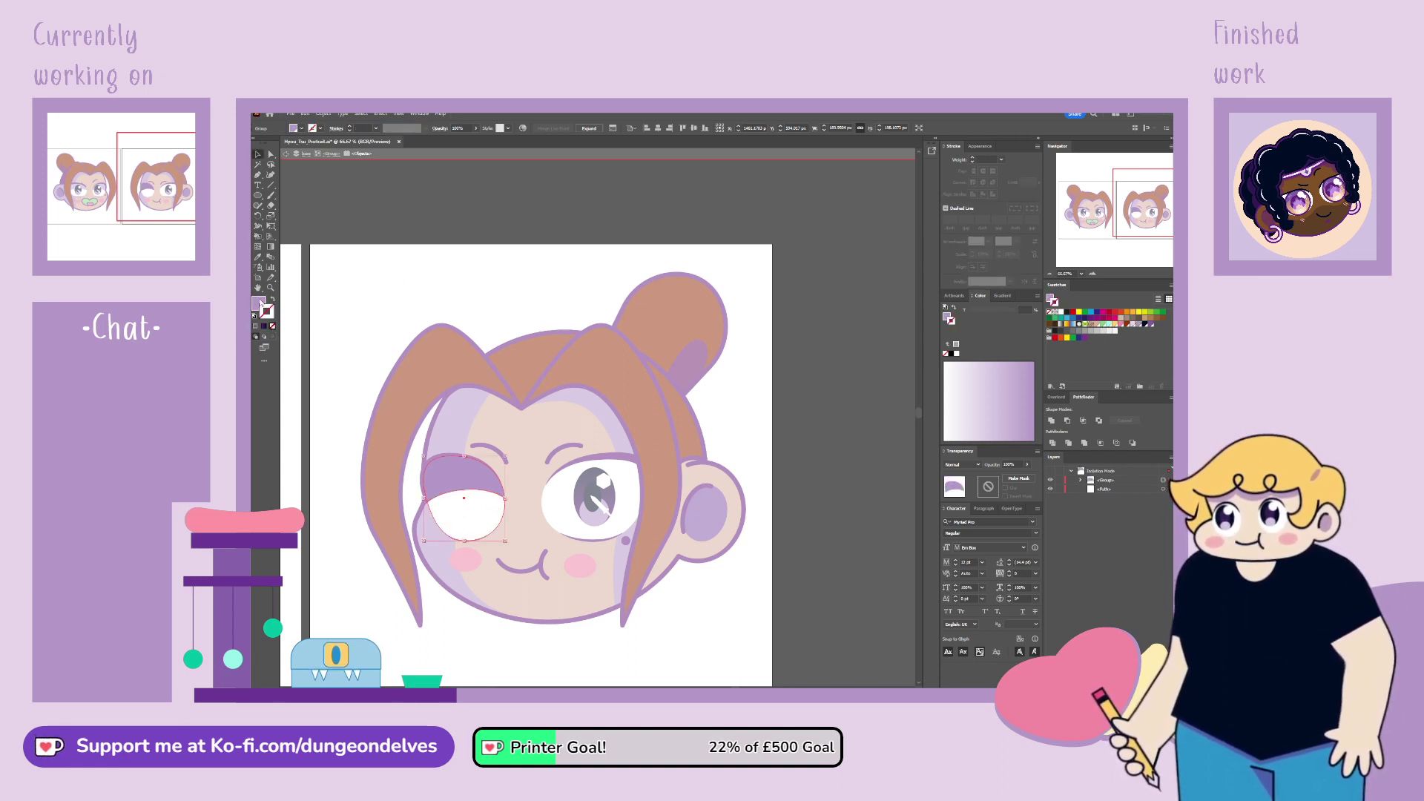
pyautogui.click(260, 304)
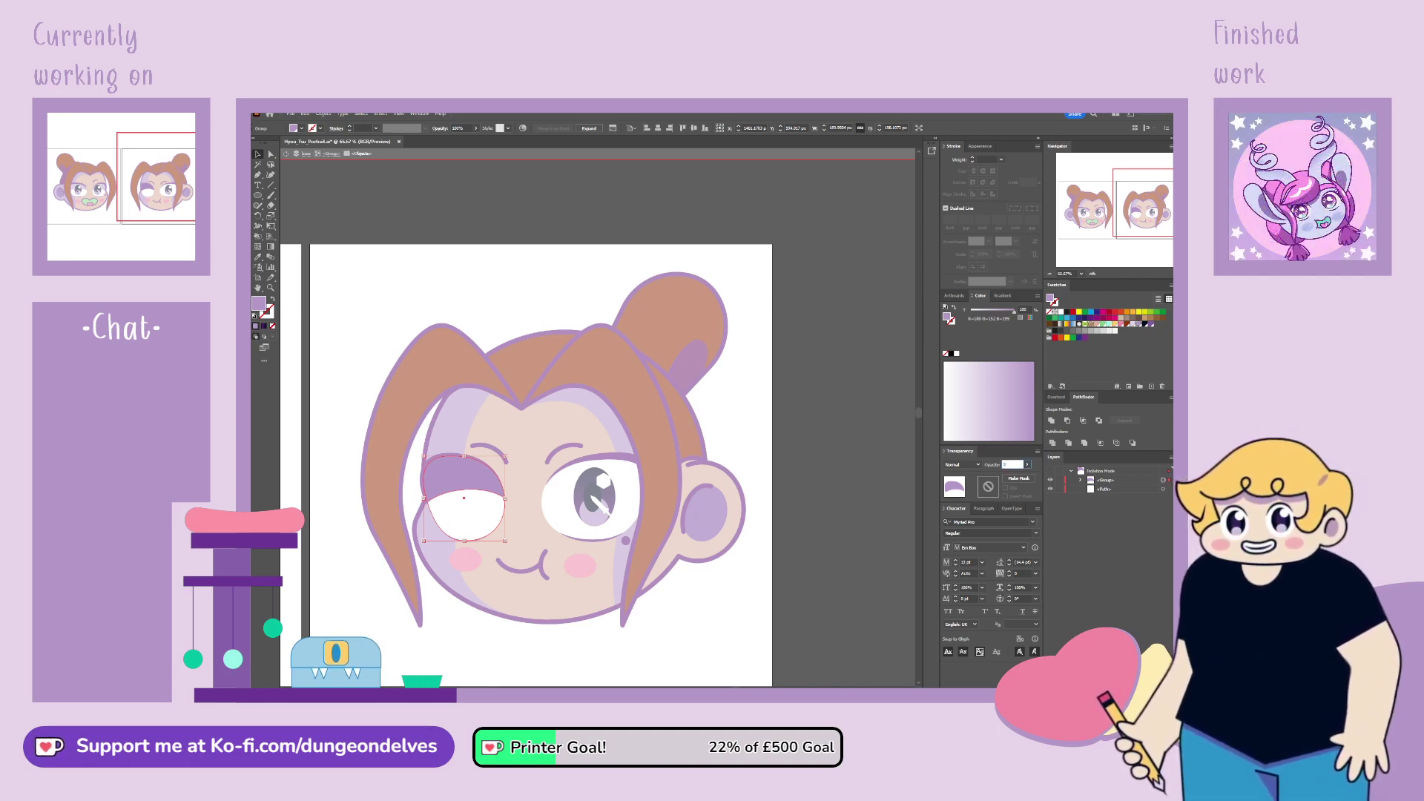
pyautogui.write('50')
pyautogui.press('Return')
pyautogui.doubleClick(393, 288)
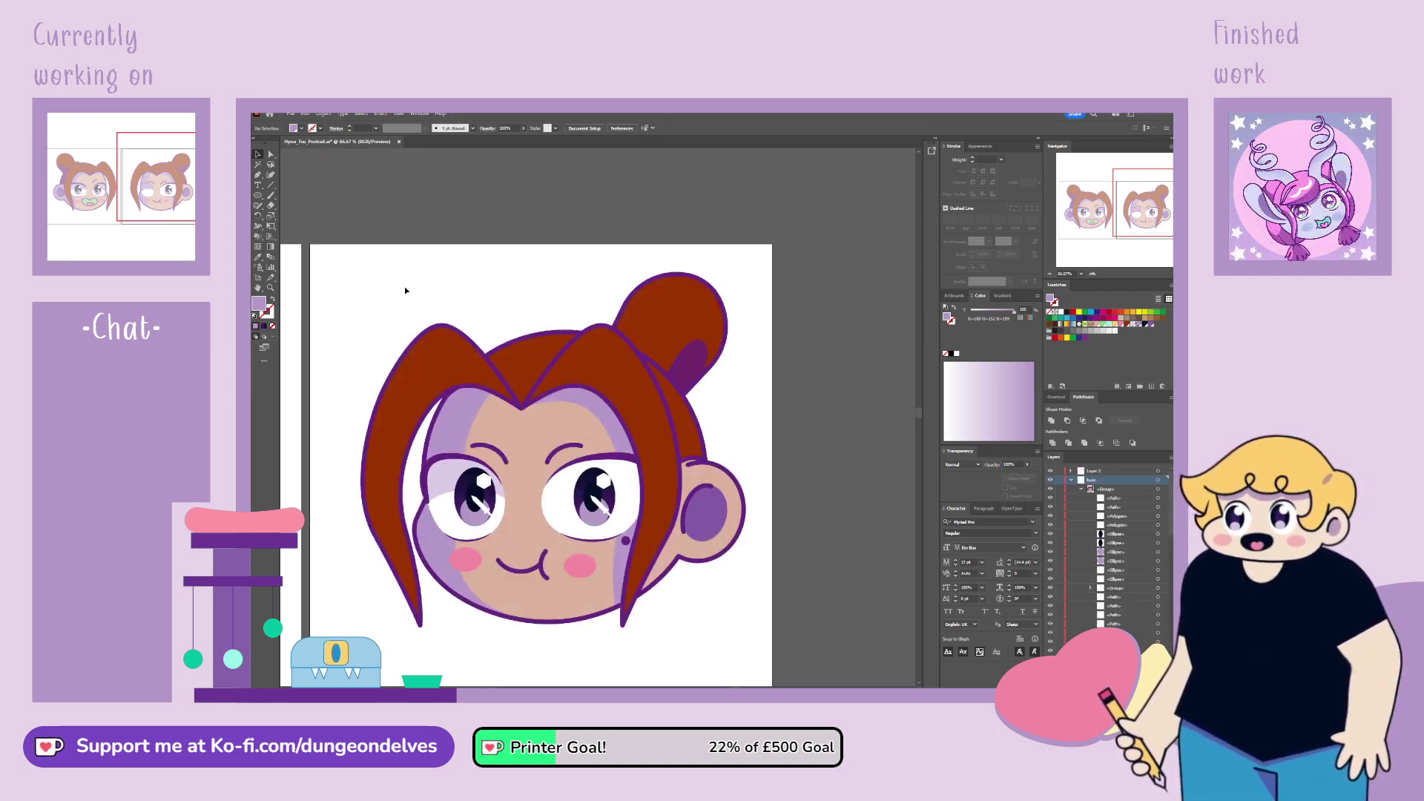
# Step: Compare the eye shading with the first portrait and change the second portrait's left-hand eye shading to a darker purple fill
pyautogui.moveTo(1154, 205); pyautogui.dragTo(1126, 218)
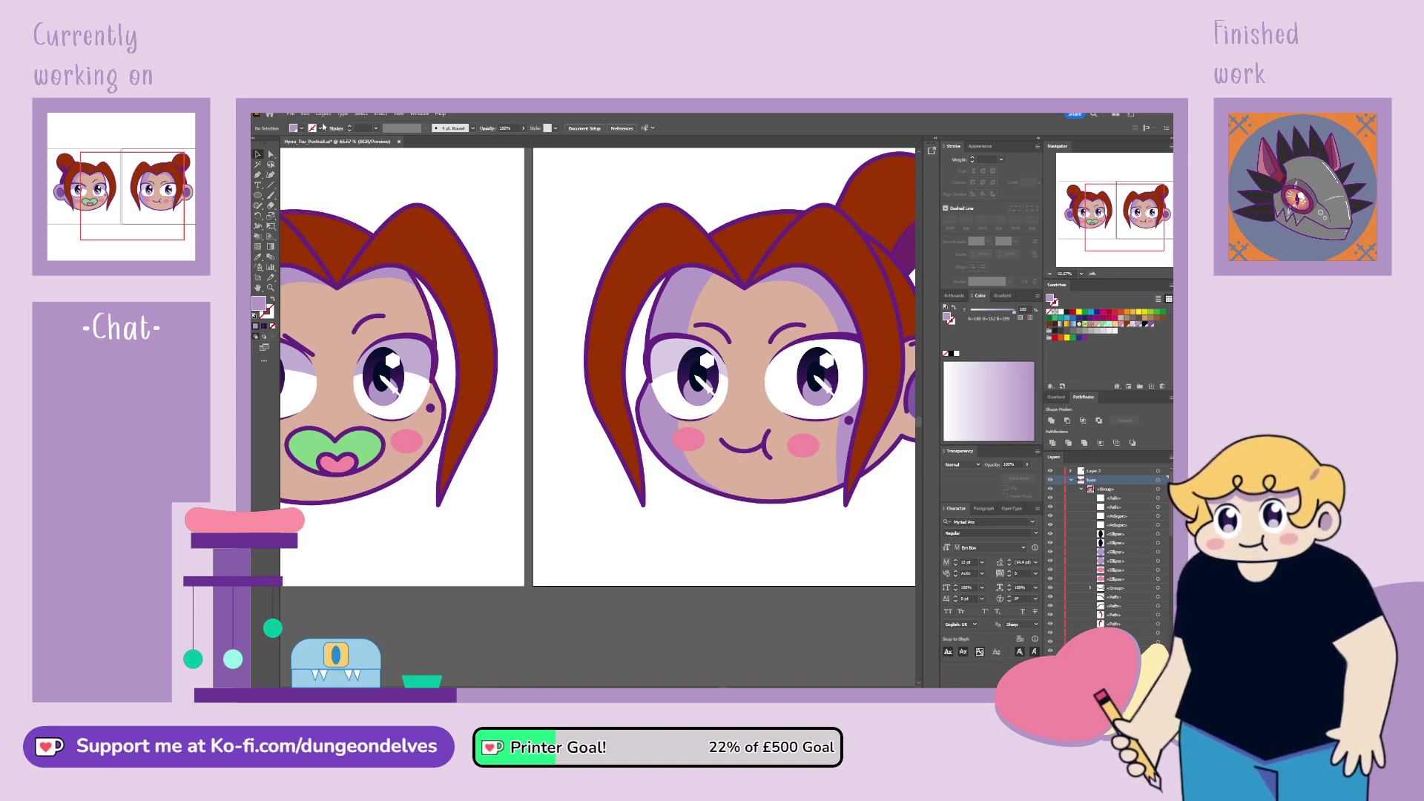
pyautogui.doubleClick(671, 370)
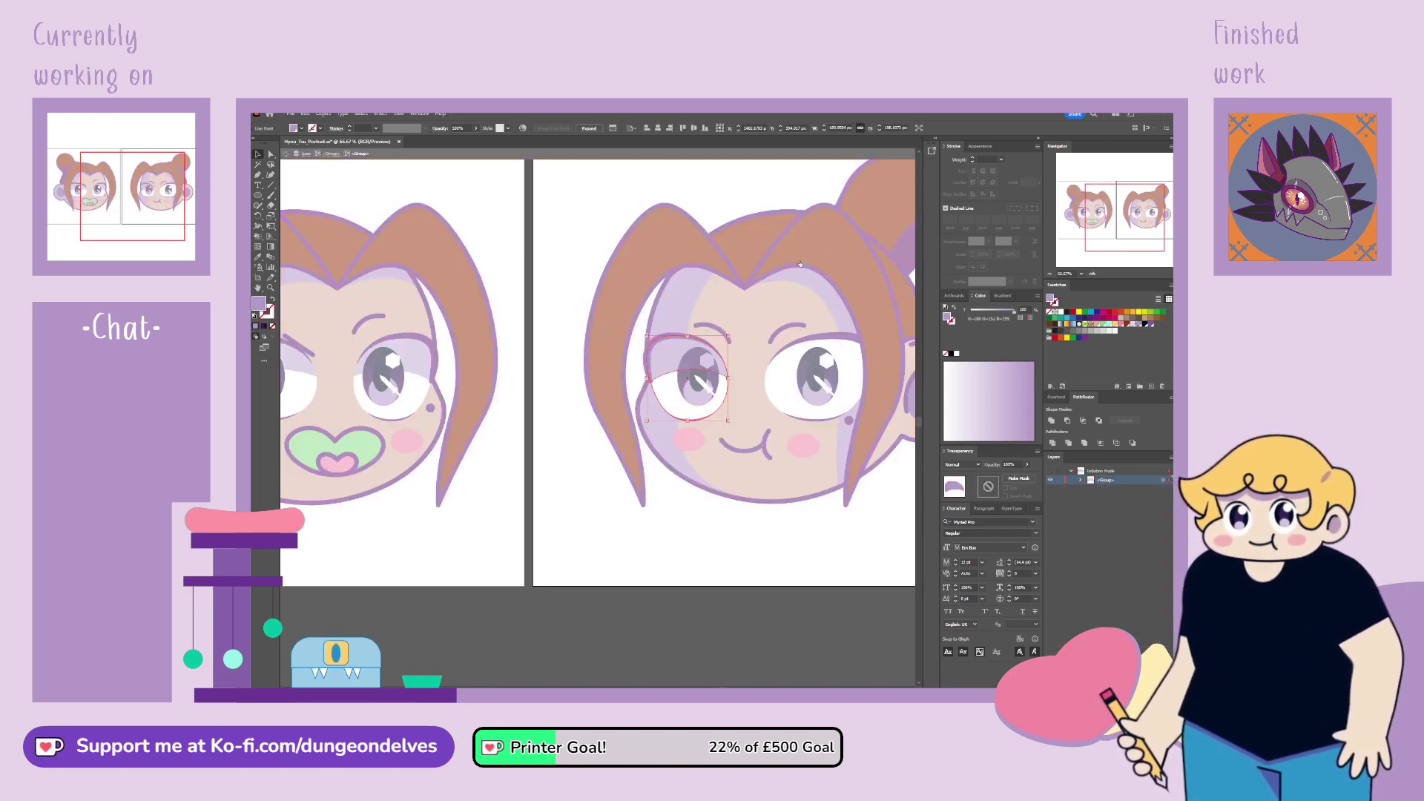
pyautogui.doubleClick(583, 610)
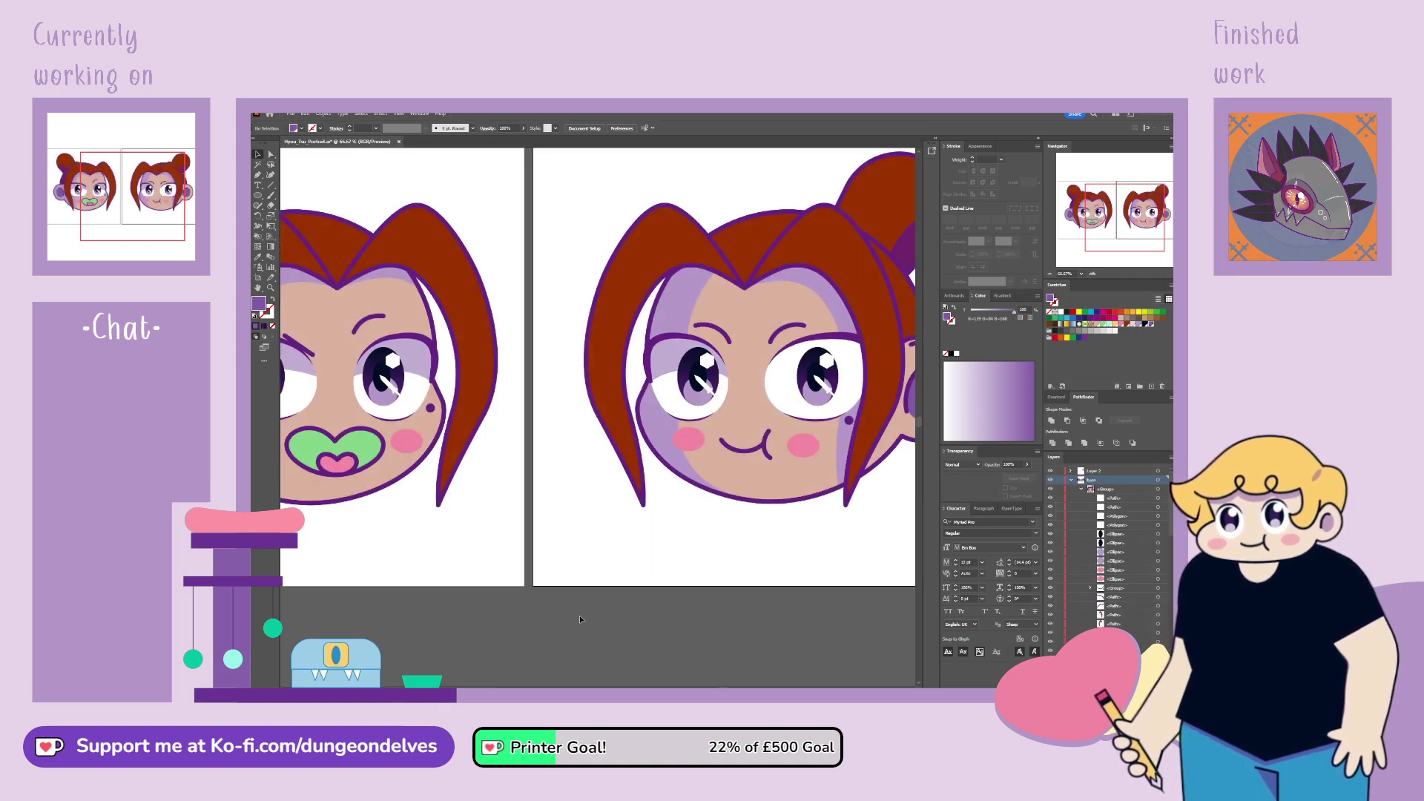
pyautogui.moveTo(1124, 217)
pyautogui.mouseDown()
pyautogui.moveTo(1100, 212)
pyautogui.moveTo(1151, 211)
pyautogui.mouseUp()
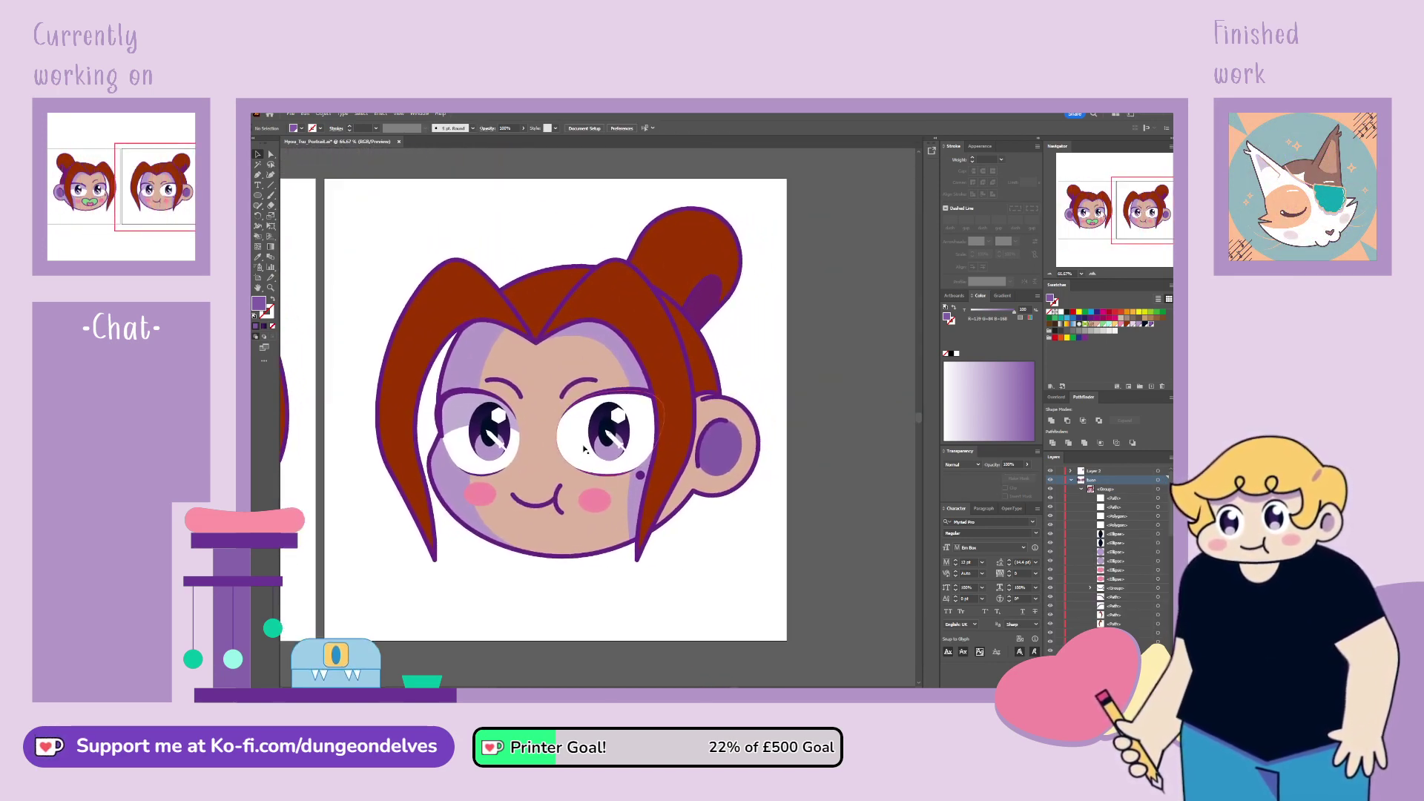
# Step: Save the document, then isolate the white of the right-hand eye and paste a copy of it in place
pyautogui.doubleClick(576, 453)
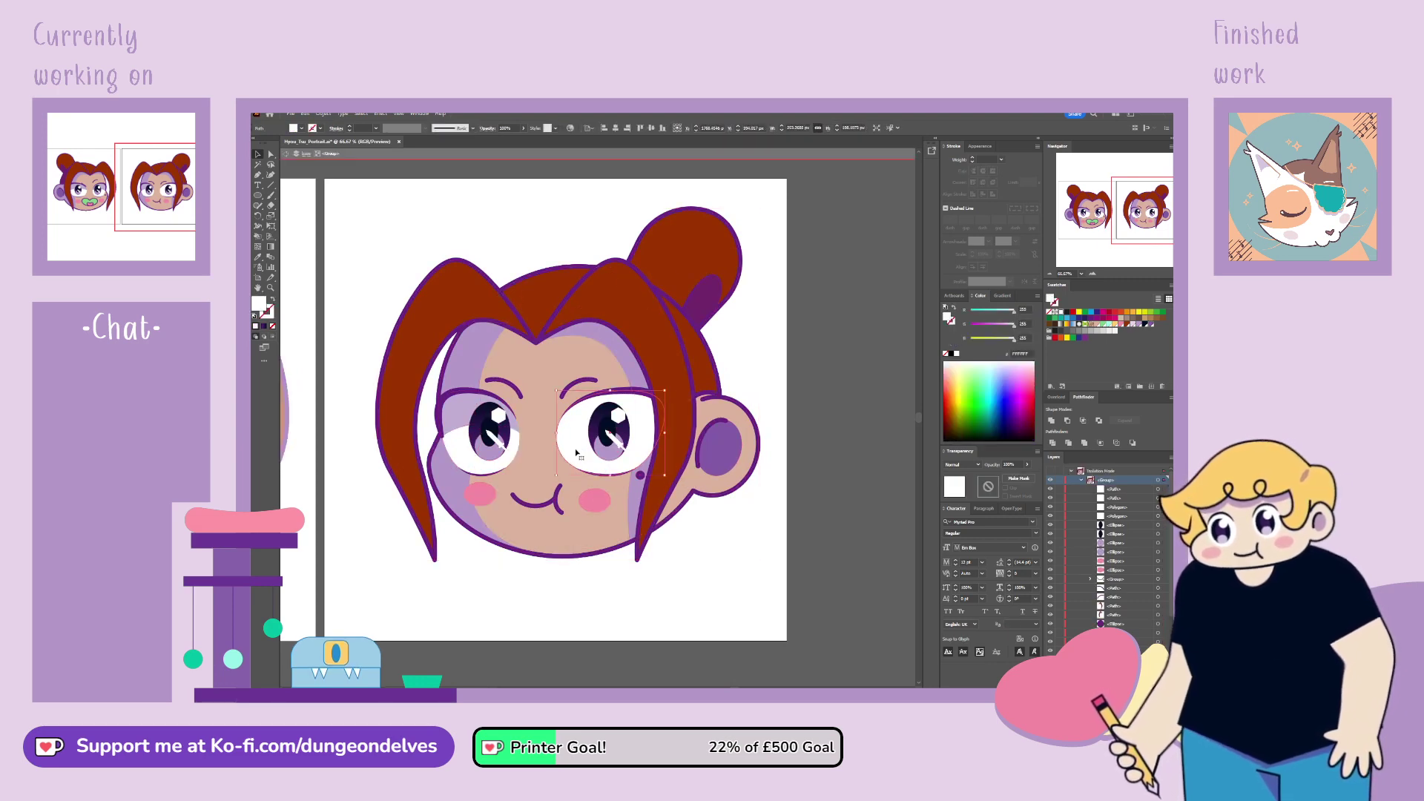
pyautogui.doubleClick(576, 453)
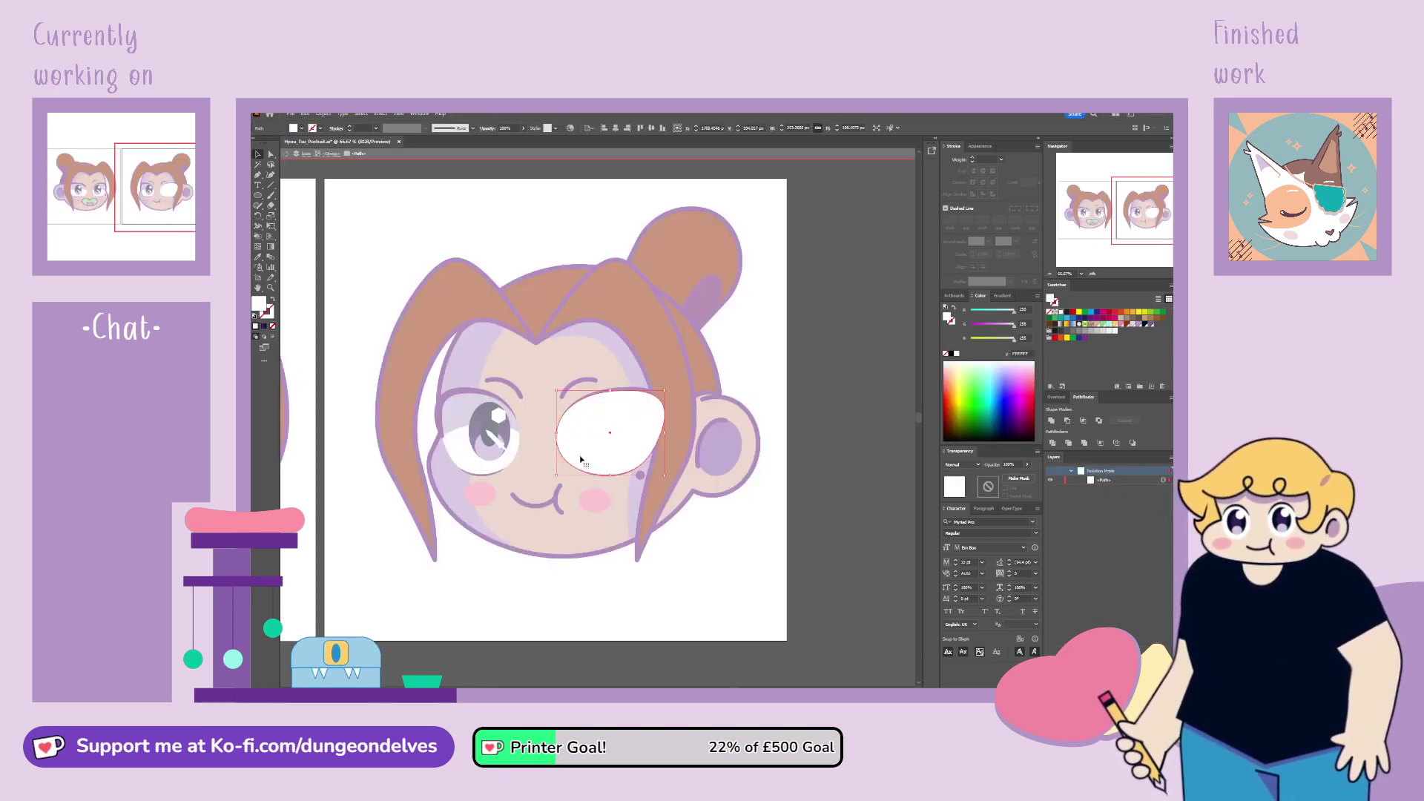
pyautogui.hotkey('ctrl', 's')
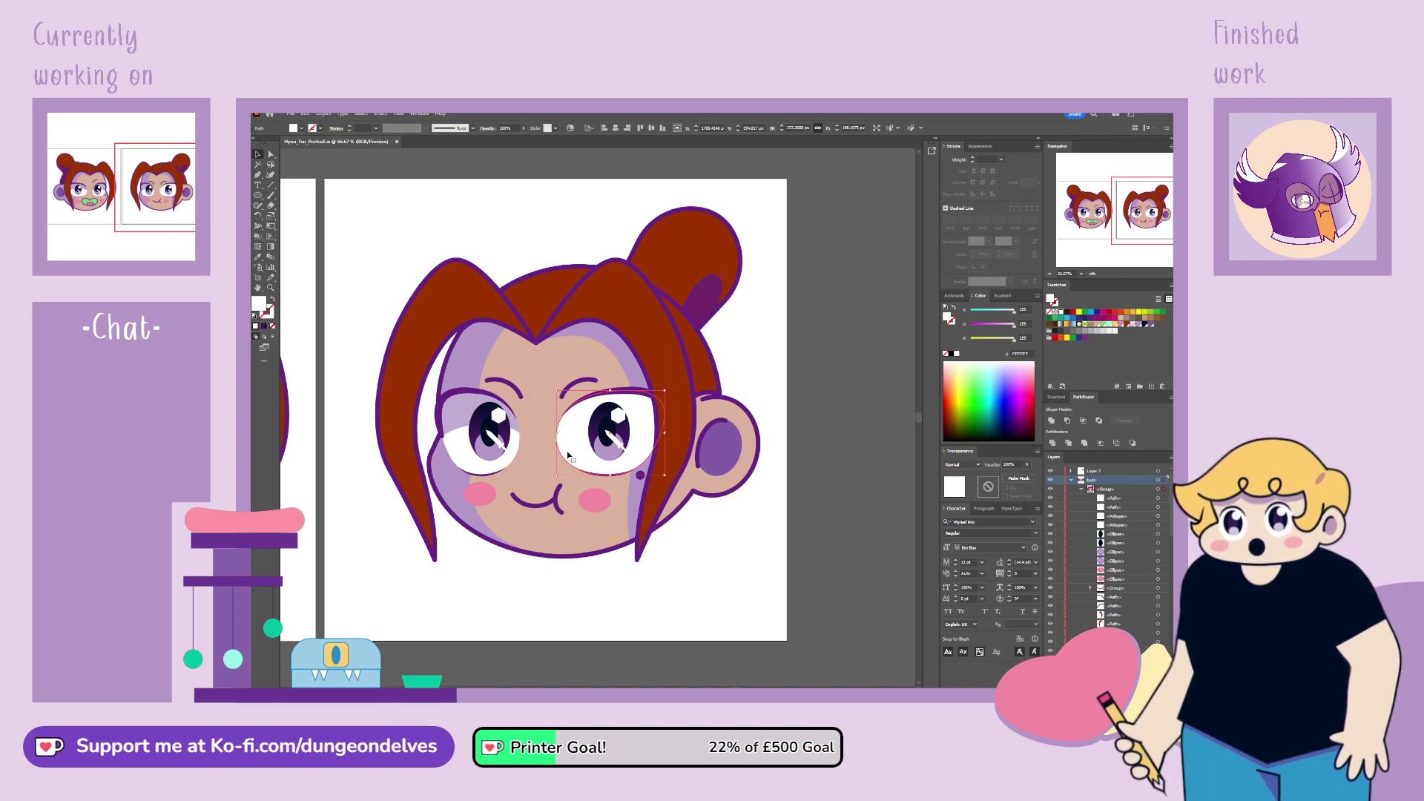
pyautogui.doubleClick(568, 454)
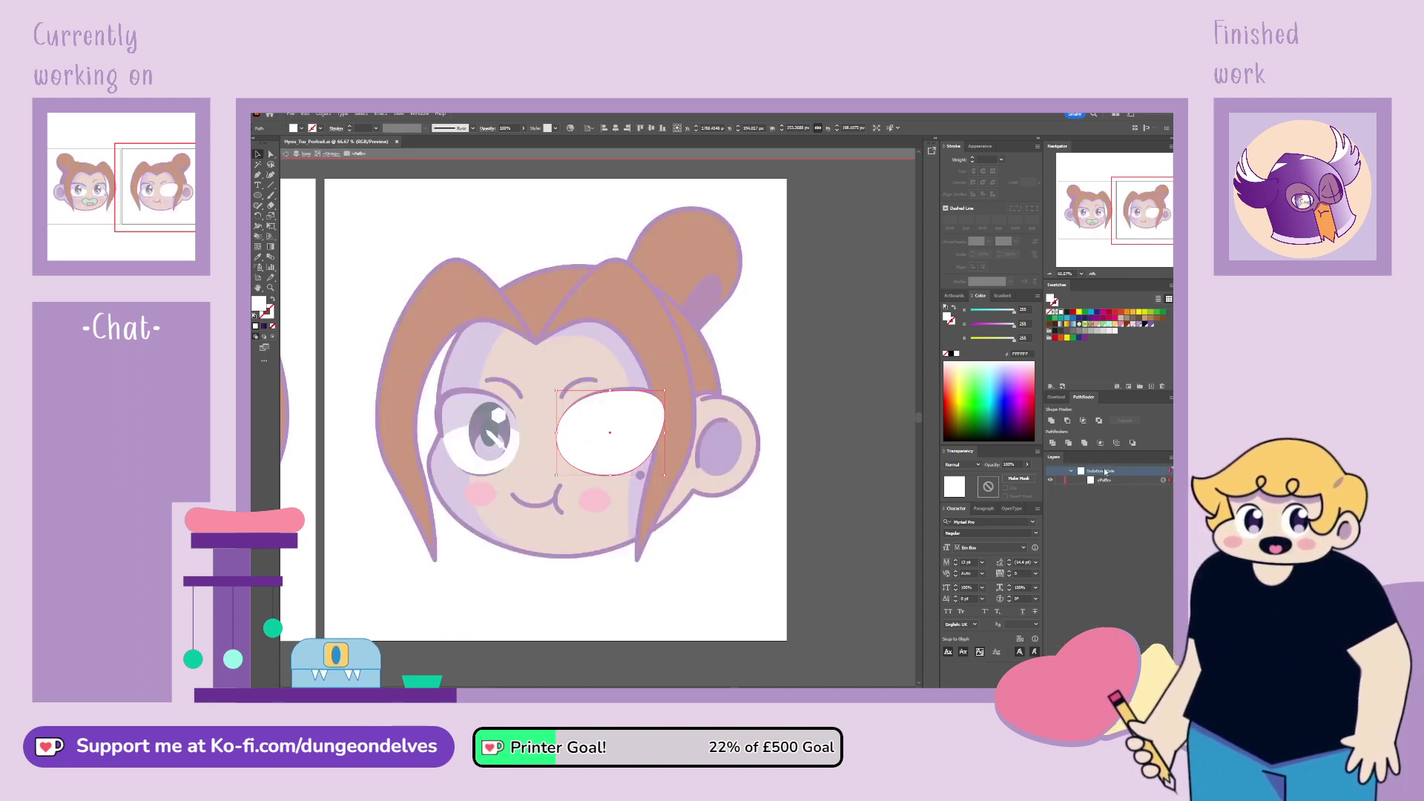
pyautogui.hotkey('ctrl', 'shift', 'a')
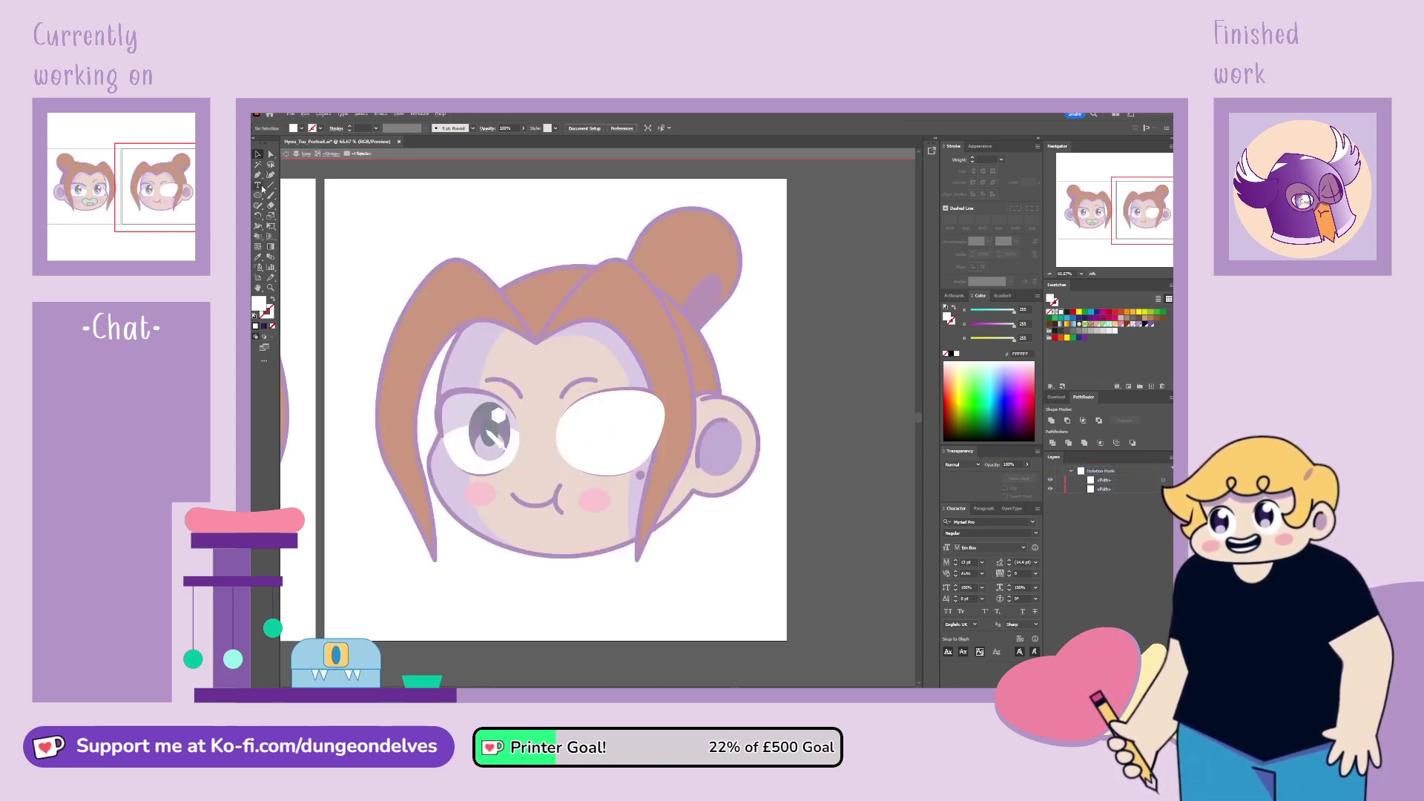
# Step: Draw an upward-arching curve across the right-hand eye white with a darker purple stroke and no fill
pyautogui.click(258, 176)
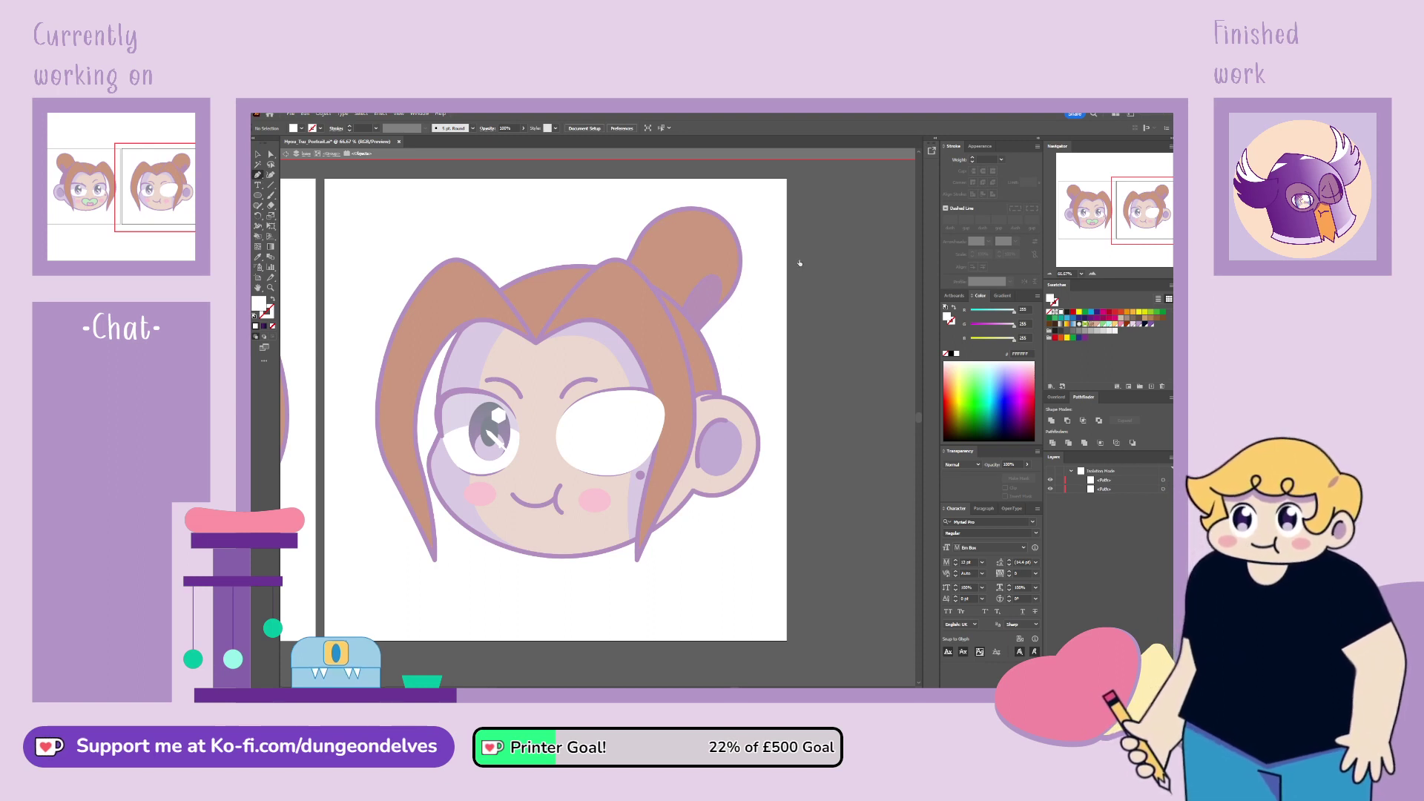
pyautogui.click(1152, 324)
pyautogui.hotkey('shift', 'x')
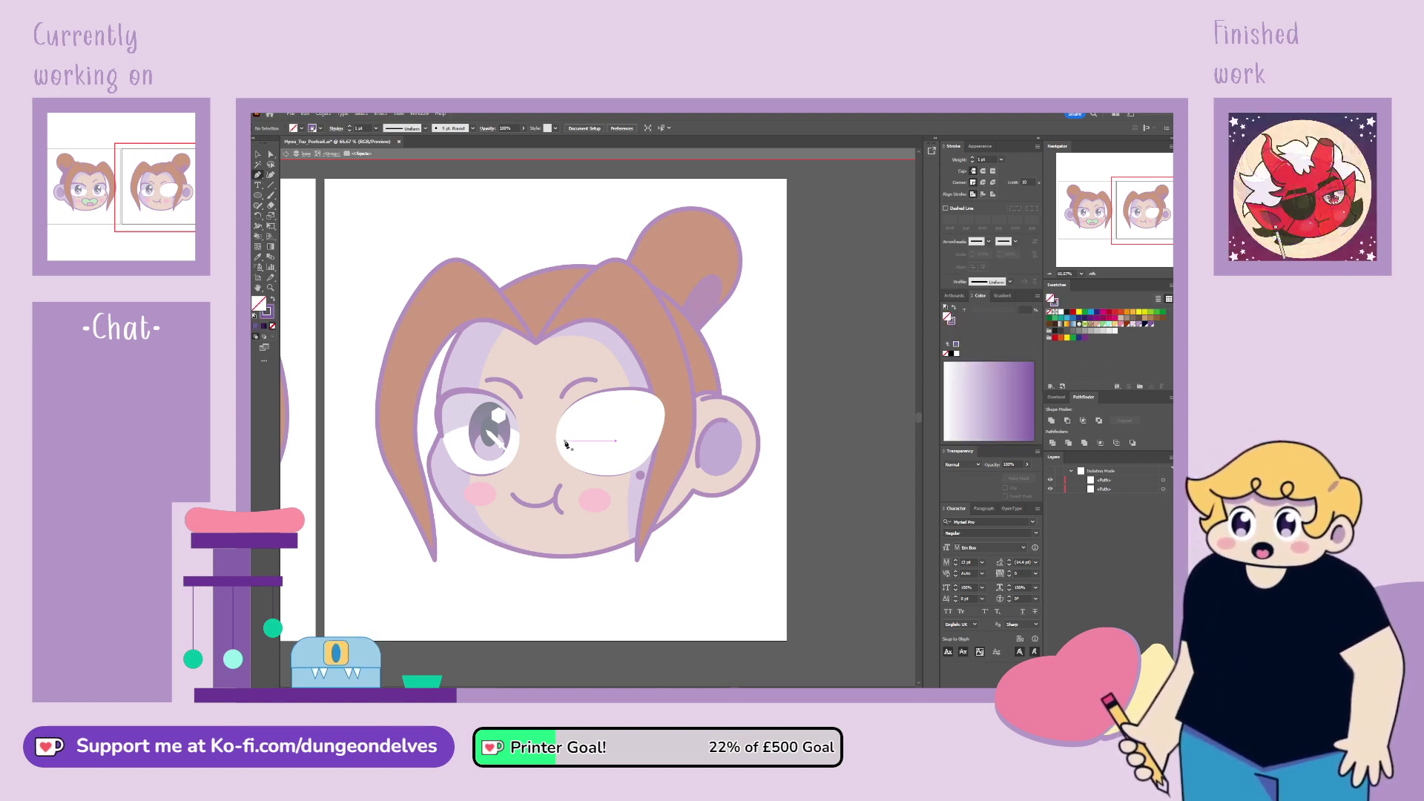
pyautogui.moveTo(557, 436)
pyautogui.mouseDown()
pyautogui.moveTo(580, 422)
pyautogui.moveTo(676, 444)
pyautogui.mouseUp()
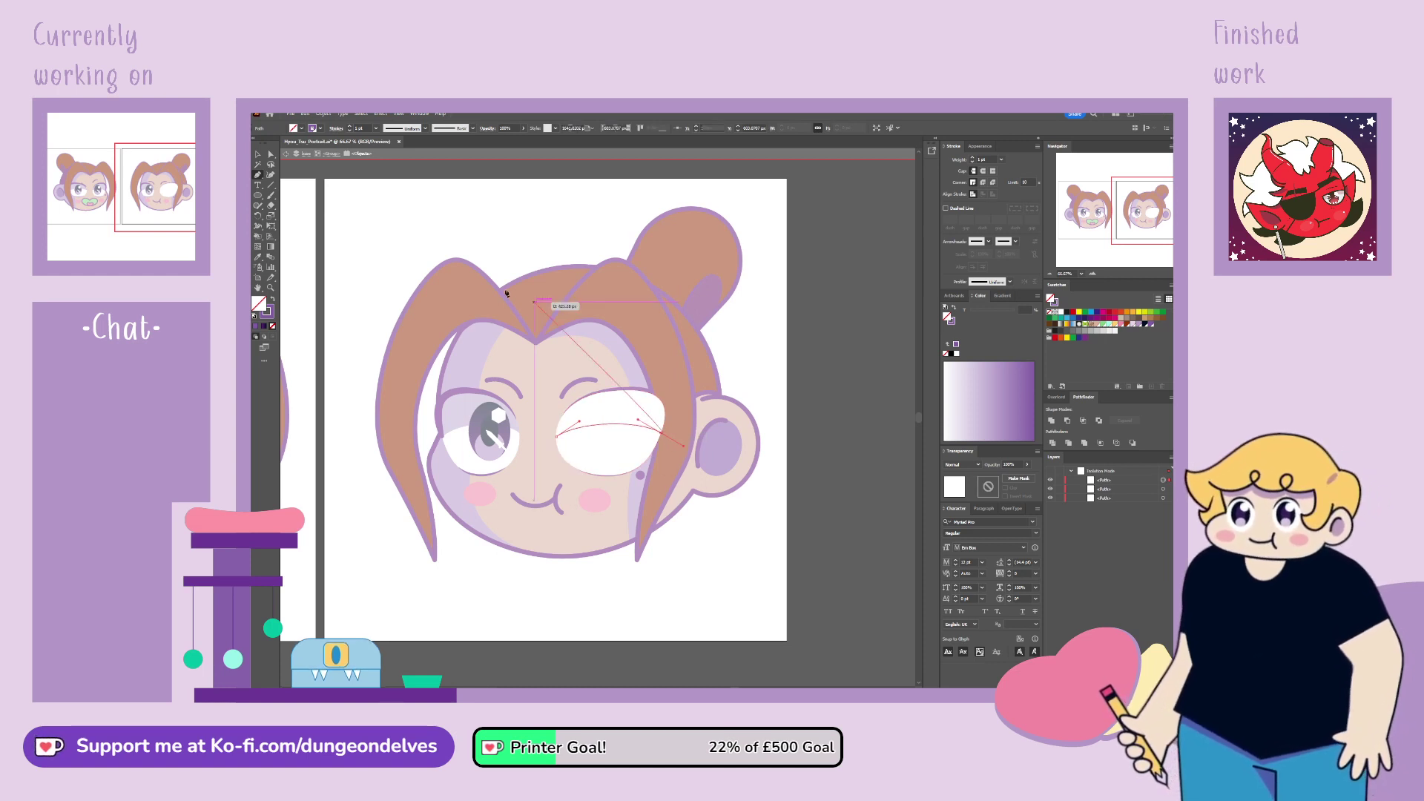
# Step: Turn the right-hand eye copy and curve into a Live Paint group with a darker purple upper part and no fill below
pyautogui.click(257, 155)
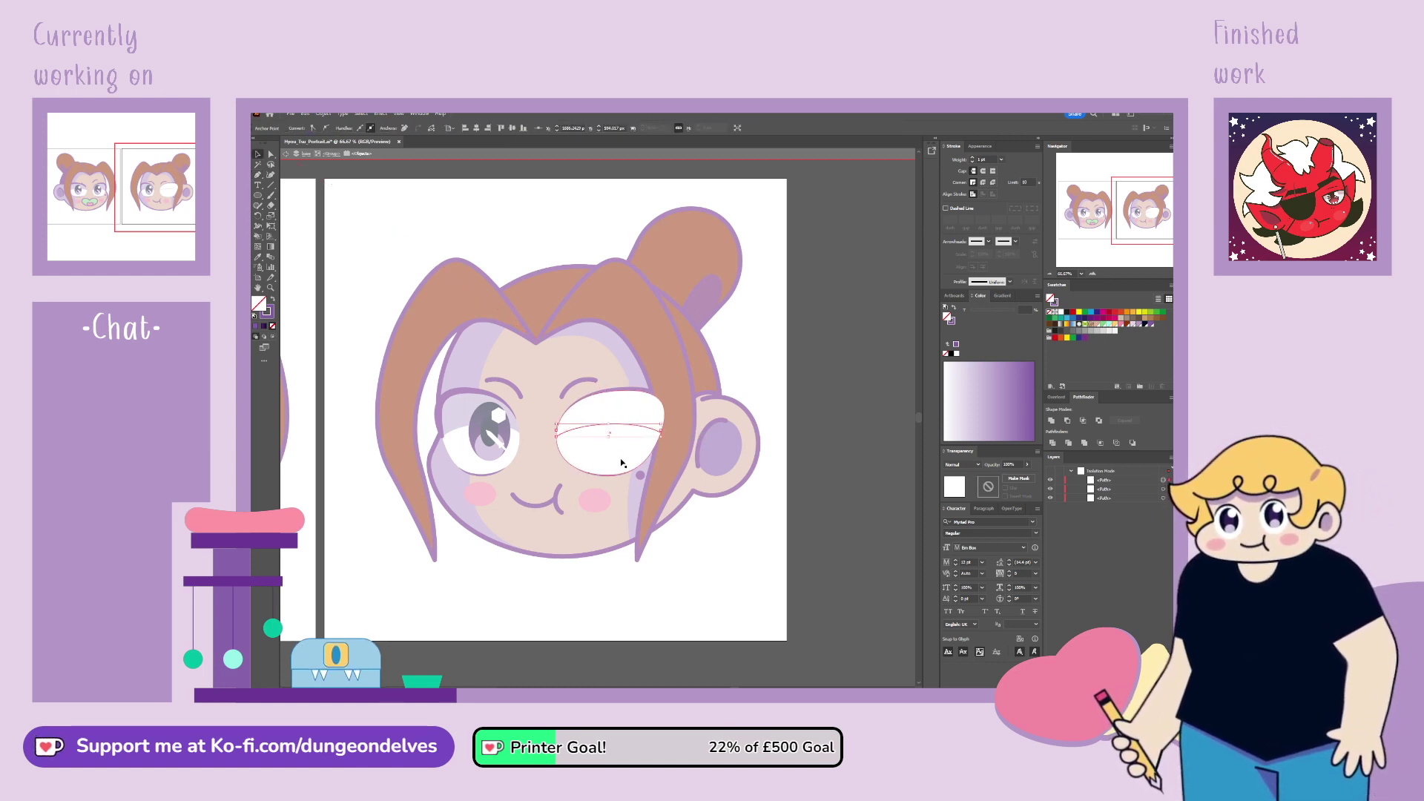
pyautogui.hotkey('ctrl', 'g')
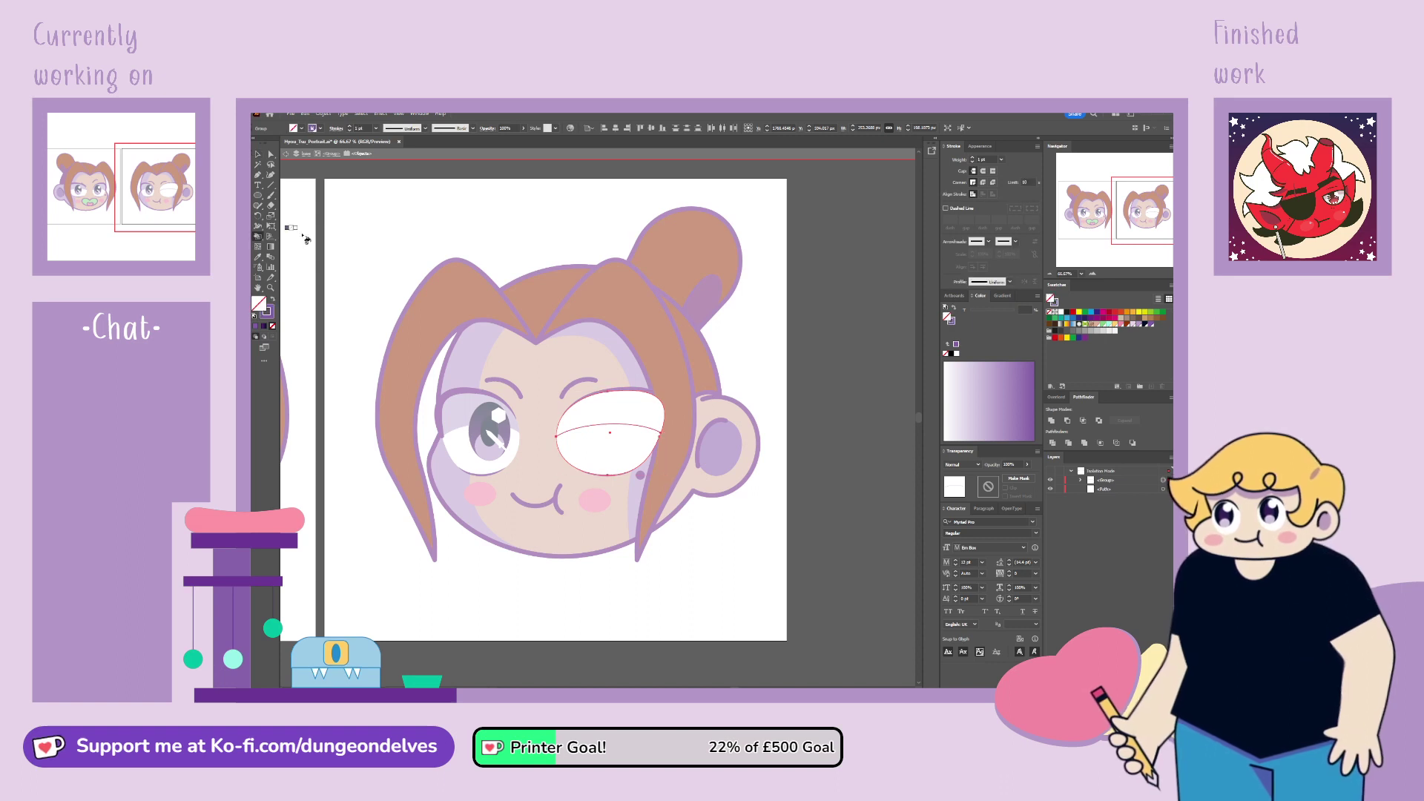
pyautogui.press('Left')
pyautogui.click(637, 412)
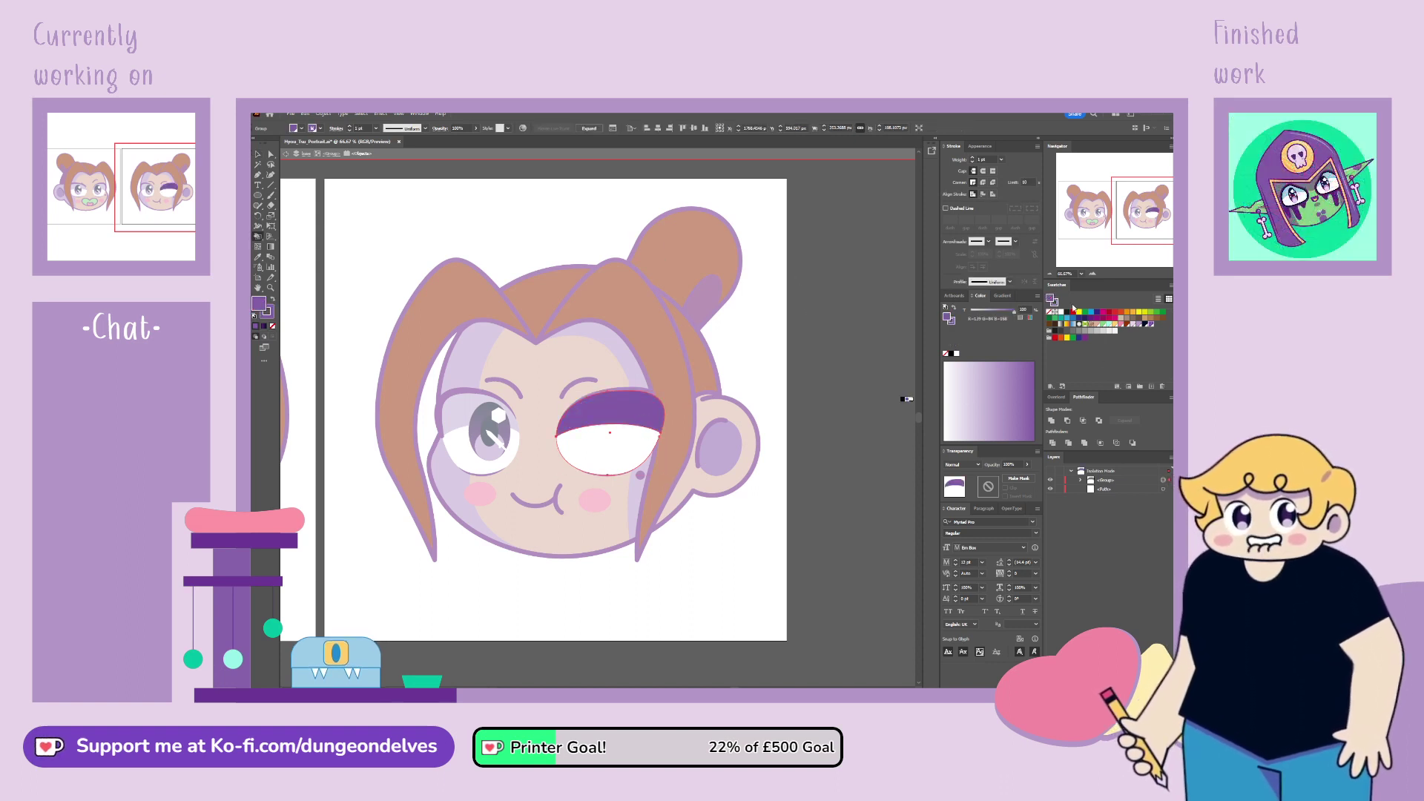
pyautogui.press('/')
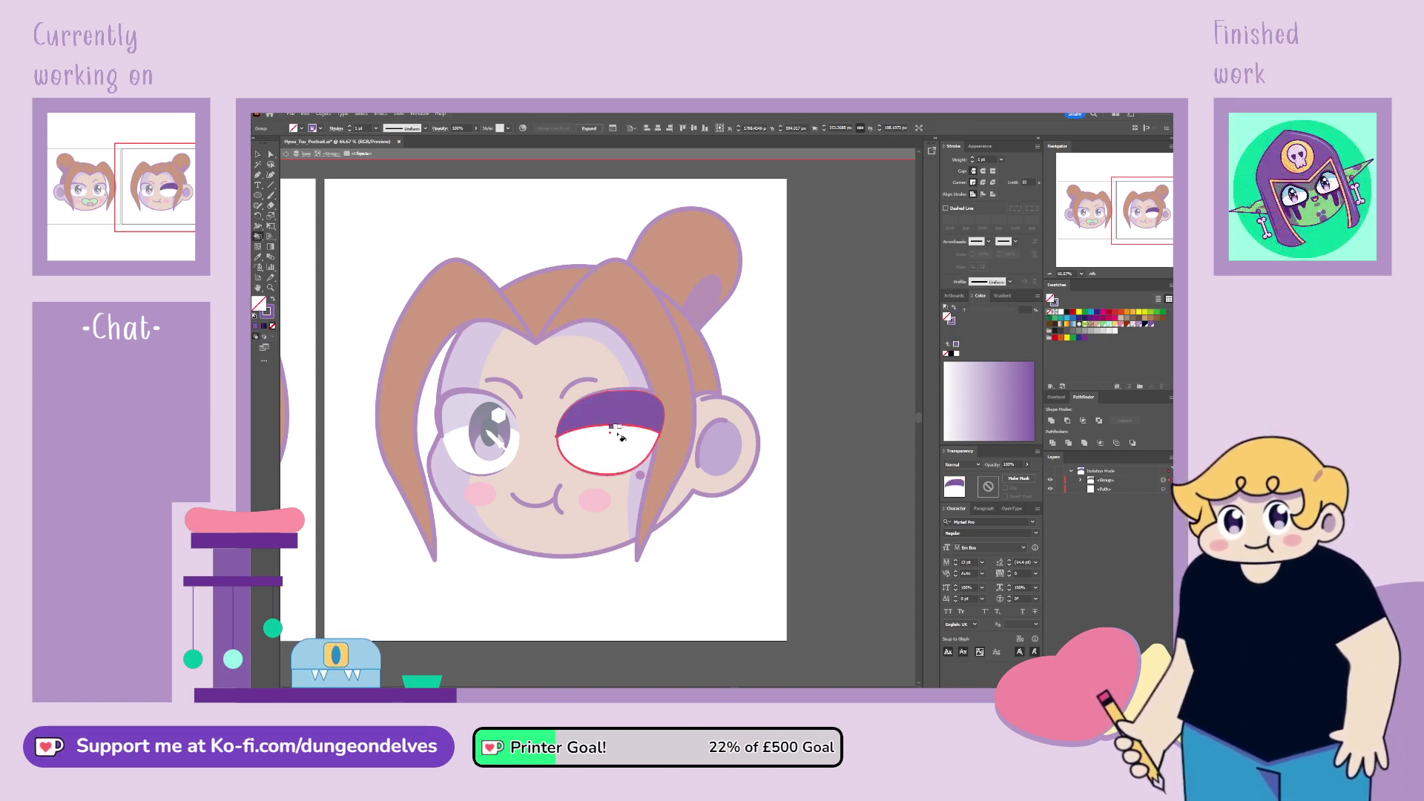
# Step: Set the second portrait's right-hand eye shading group to 50% opacity and leave isolation mode
pyautogui.click(258, 154)
pyautogui.write('50')
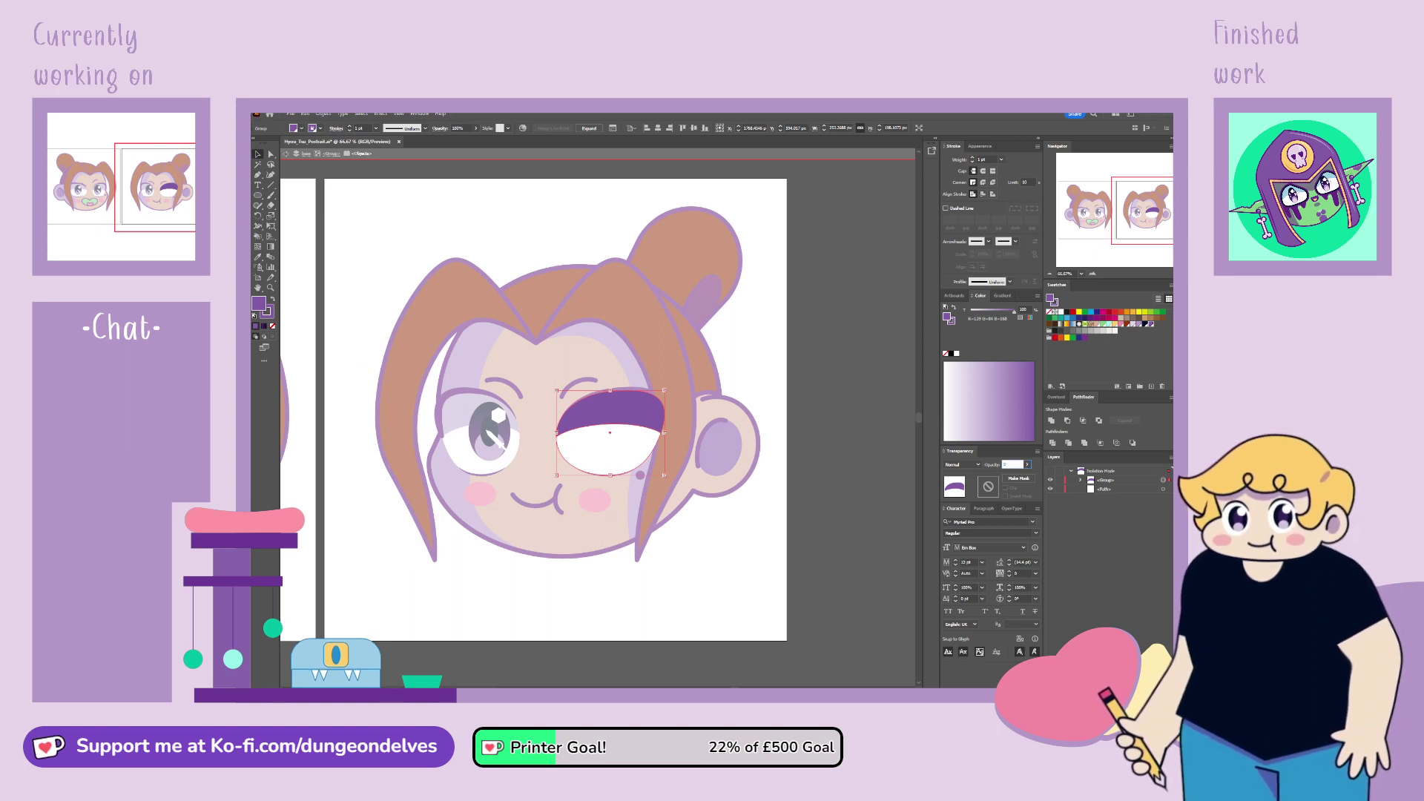
pyautogui.press('Return')
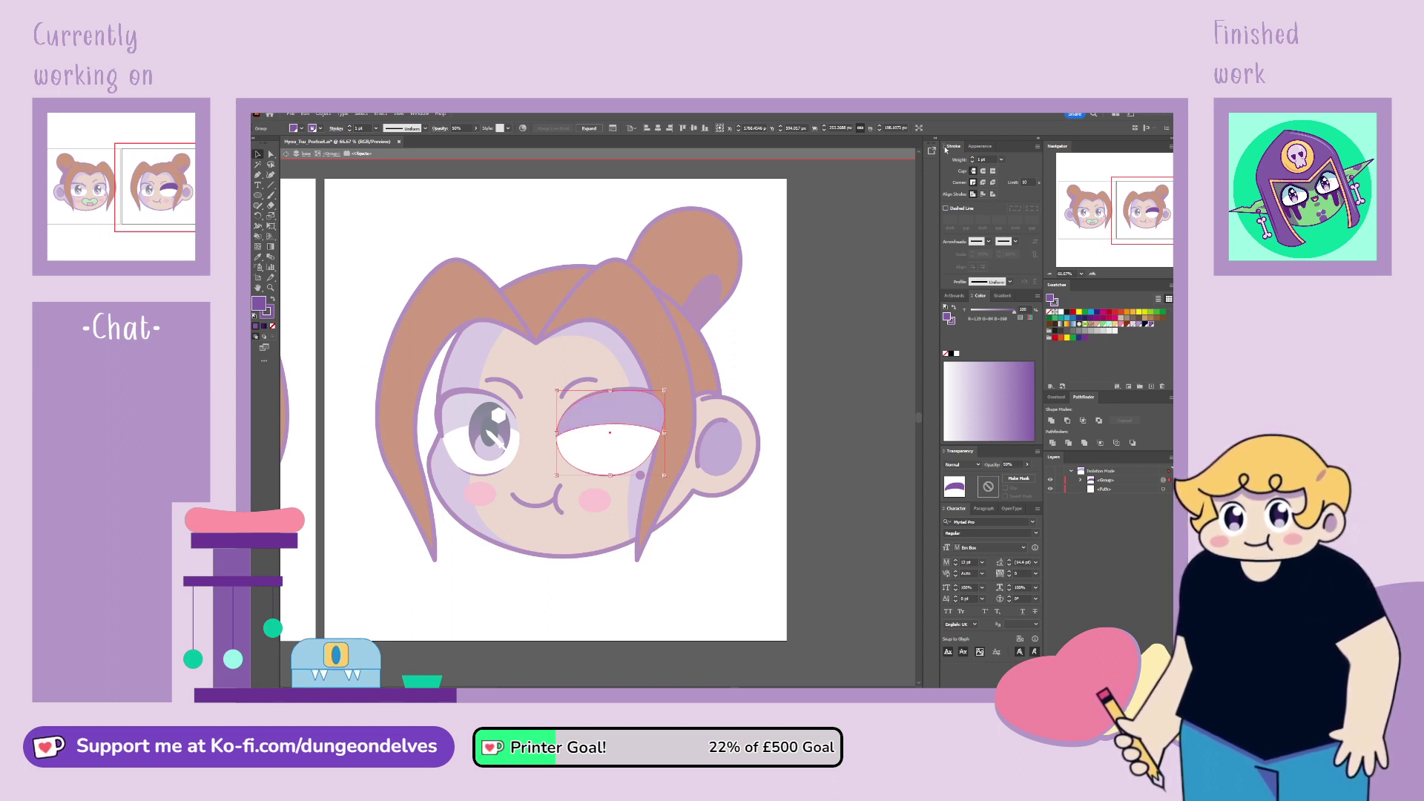
pyautogui.doubleClick(667, 644)
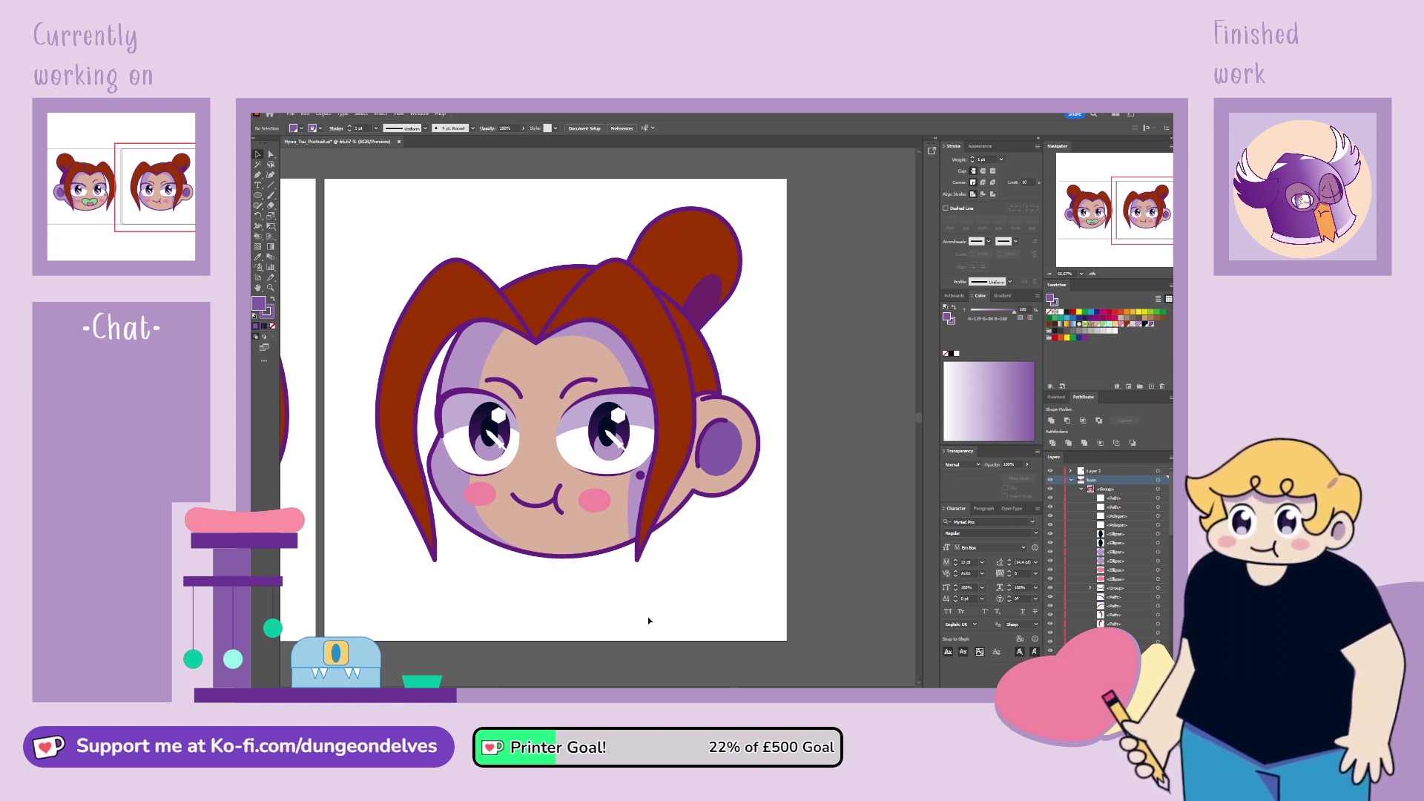
# Step: Examine both portraits side by side to compare their eye, skin and hair shading
pyautogui.hotkey('ctrl', '-')
pyautogui.hotkey('ctrl', '-')
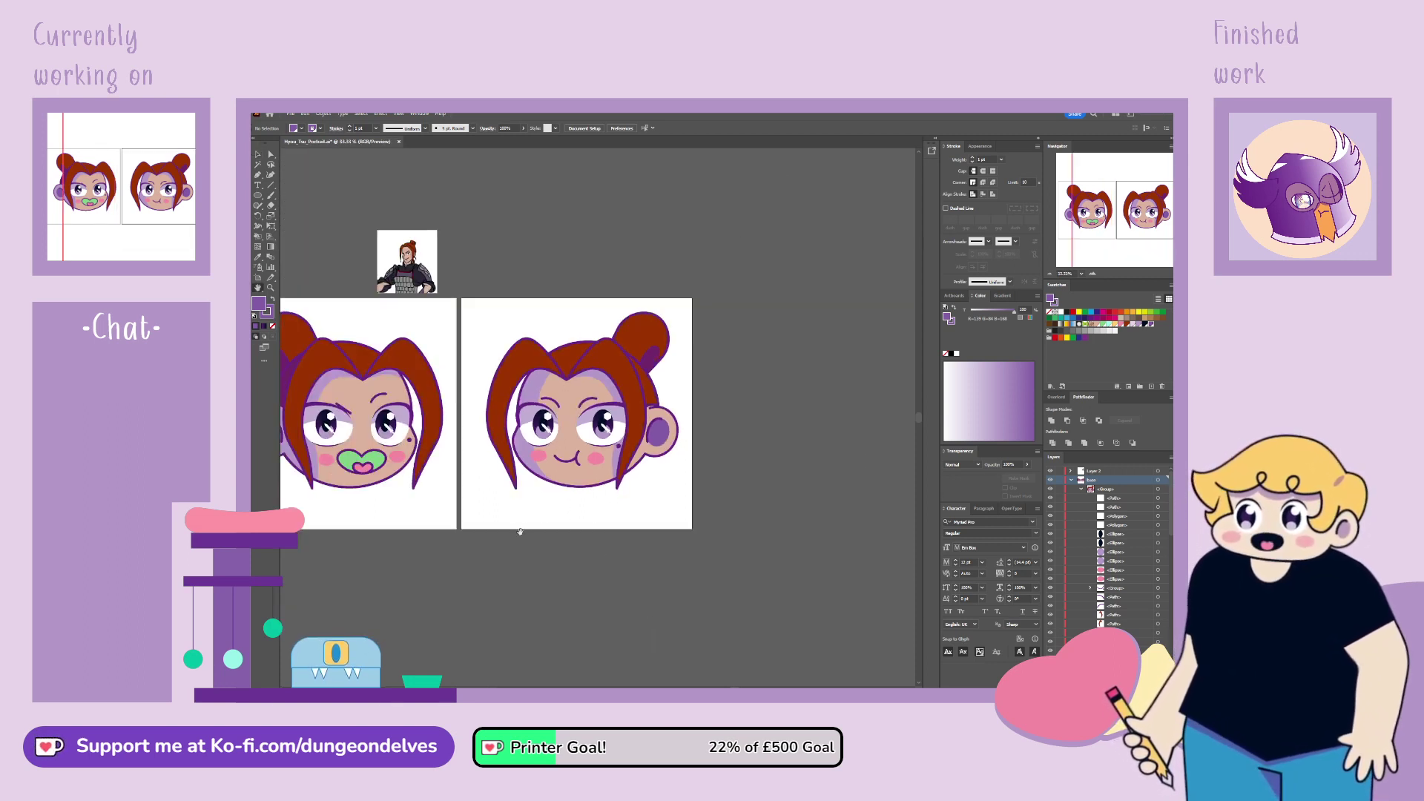
pyautogui.moveTo(520, 531); pyautogui.dragTo(655, 536)
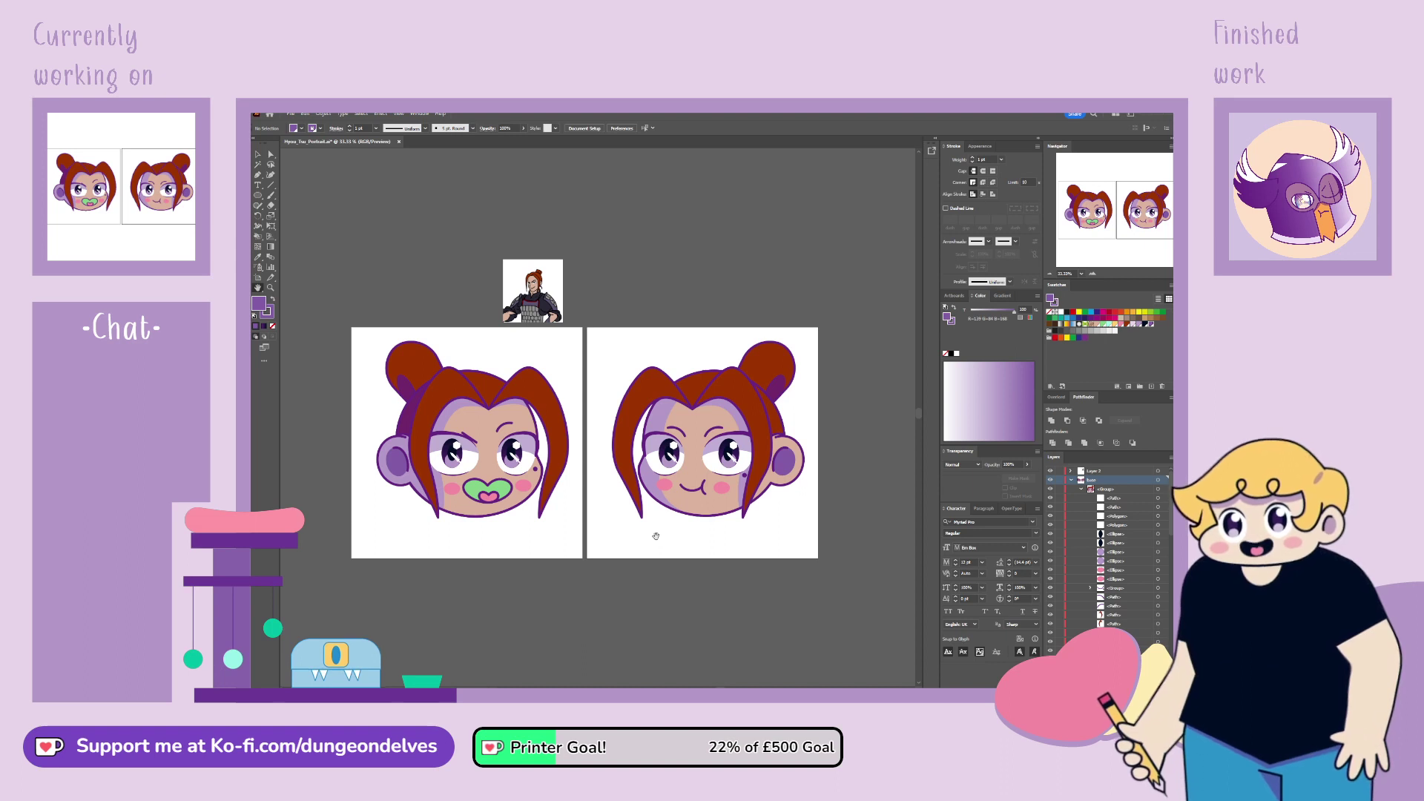
pyautogui.hotkey('ctrl', '+')
pyautogui.moveTo(744, 559); pyautogui.dragTo(744, 531)
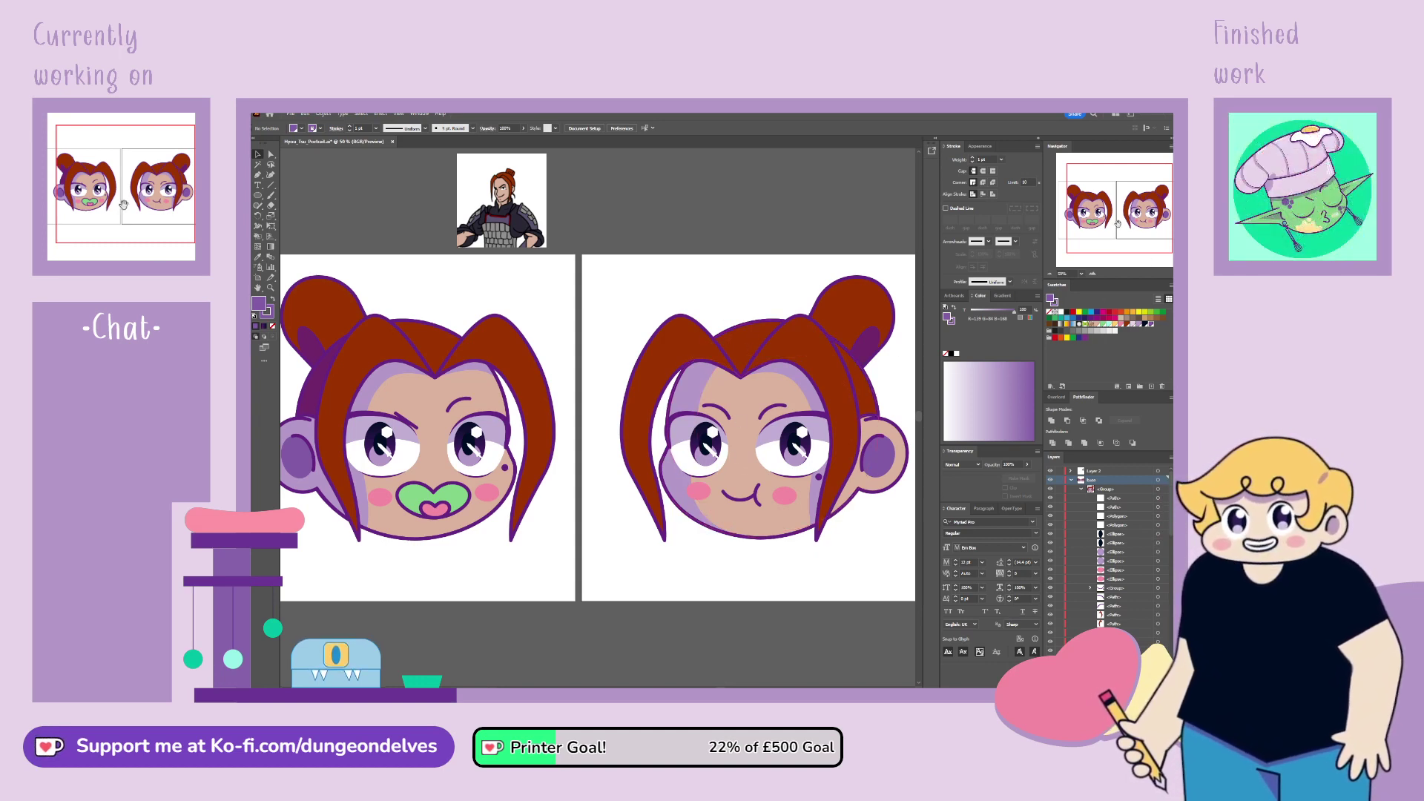
pyautogui.moveTo(1118, 223); pyautogui.dragTo(1149, 220)
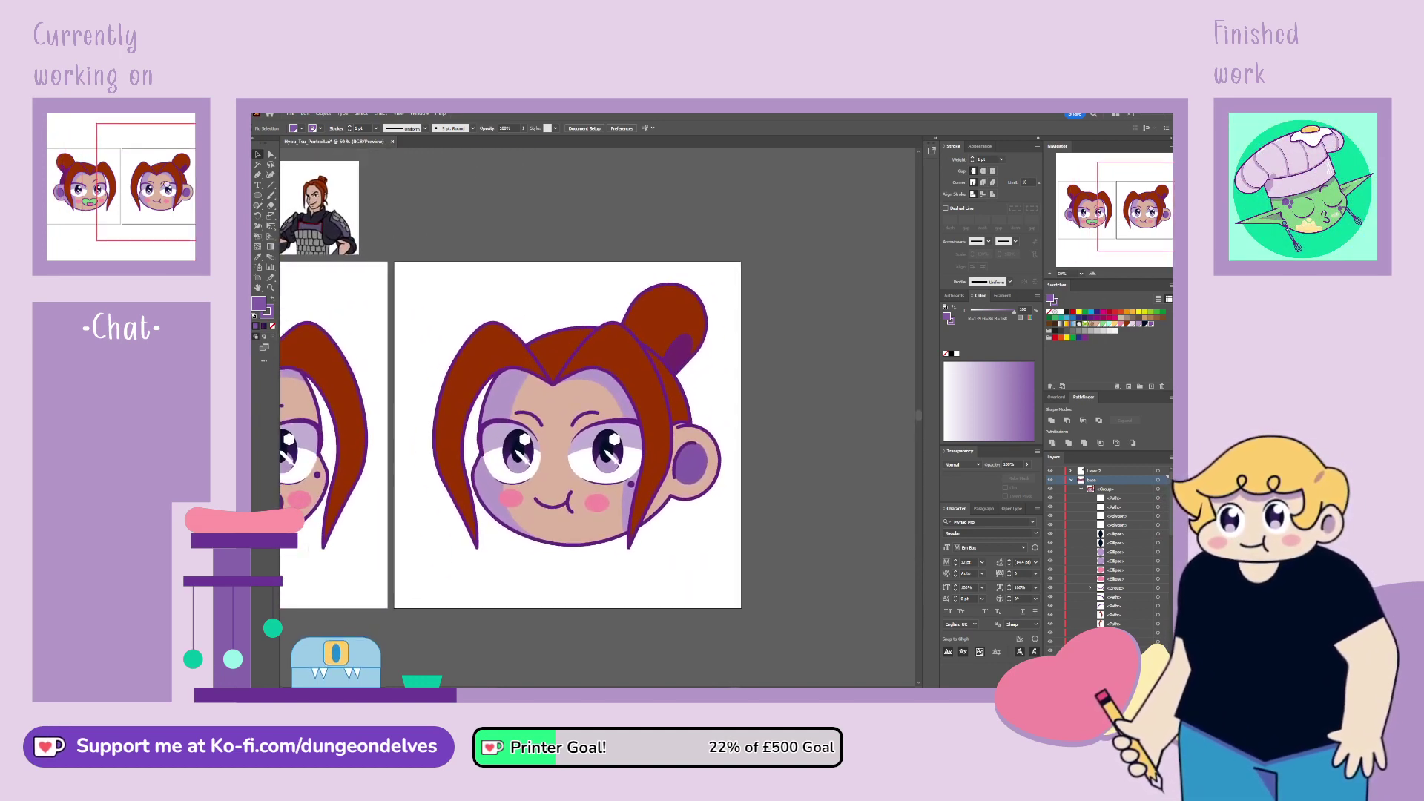
pyautogui.click(543, 352)
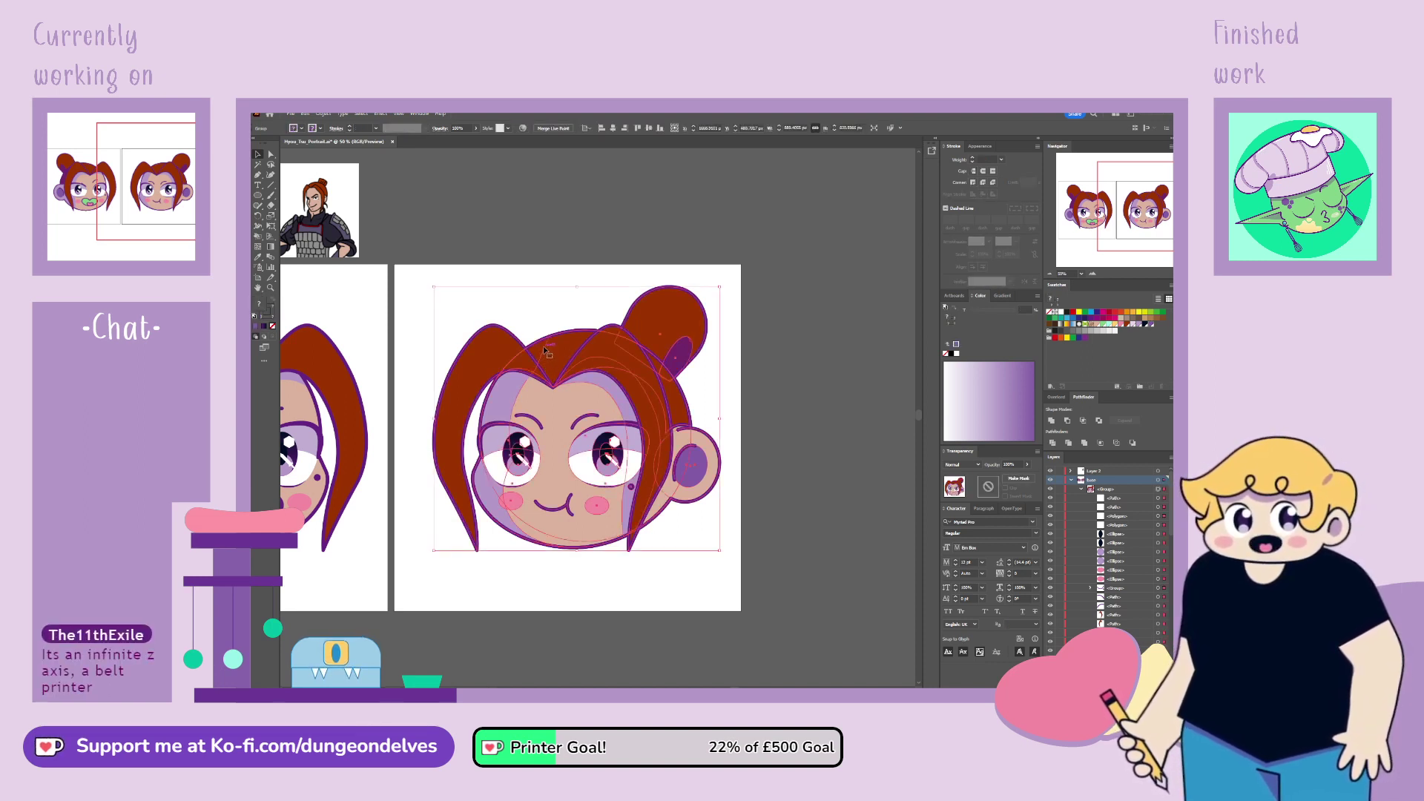
pyautogui.click(787, 362)
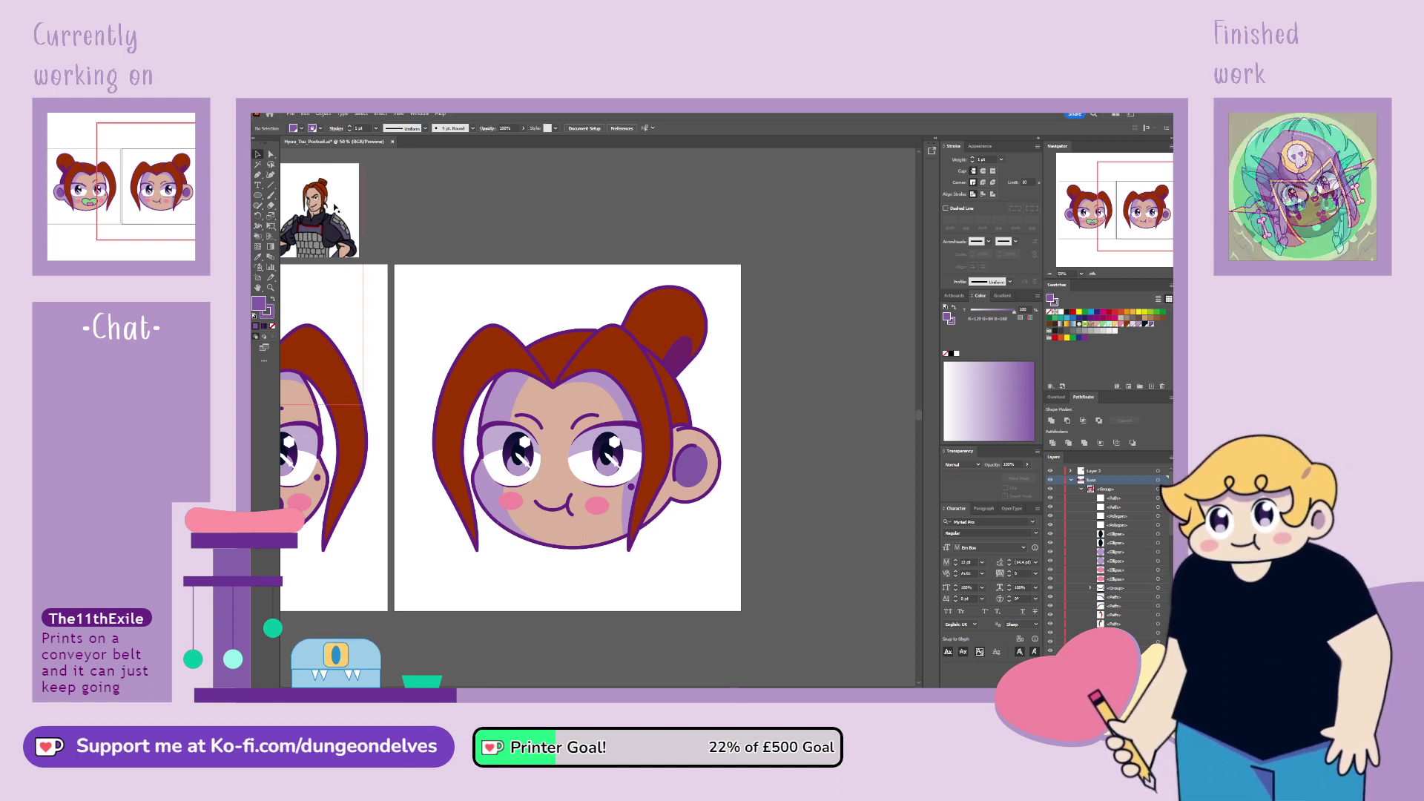
# Step: Isolate the second portrait's hair cap, copy it in place and draw an unfilled dark purple curve from its crown to the hairline
pyautogui.doubleClick(567, 357)
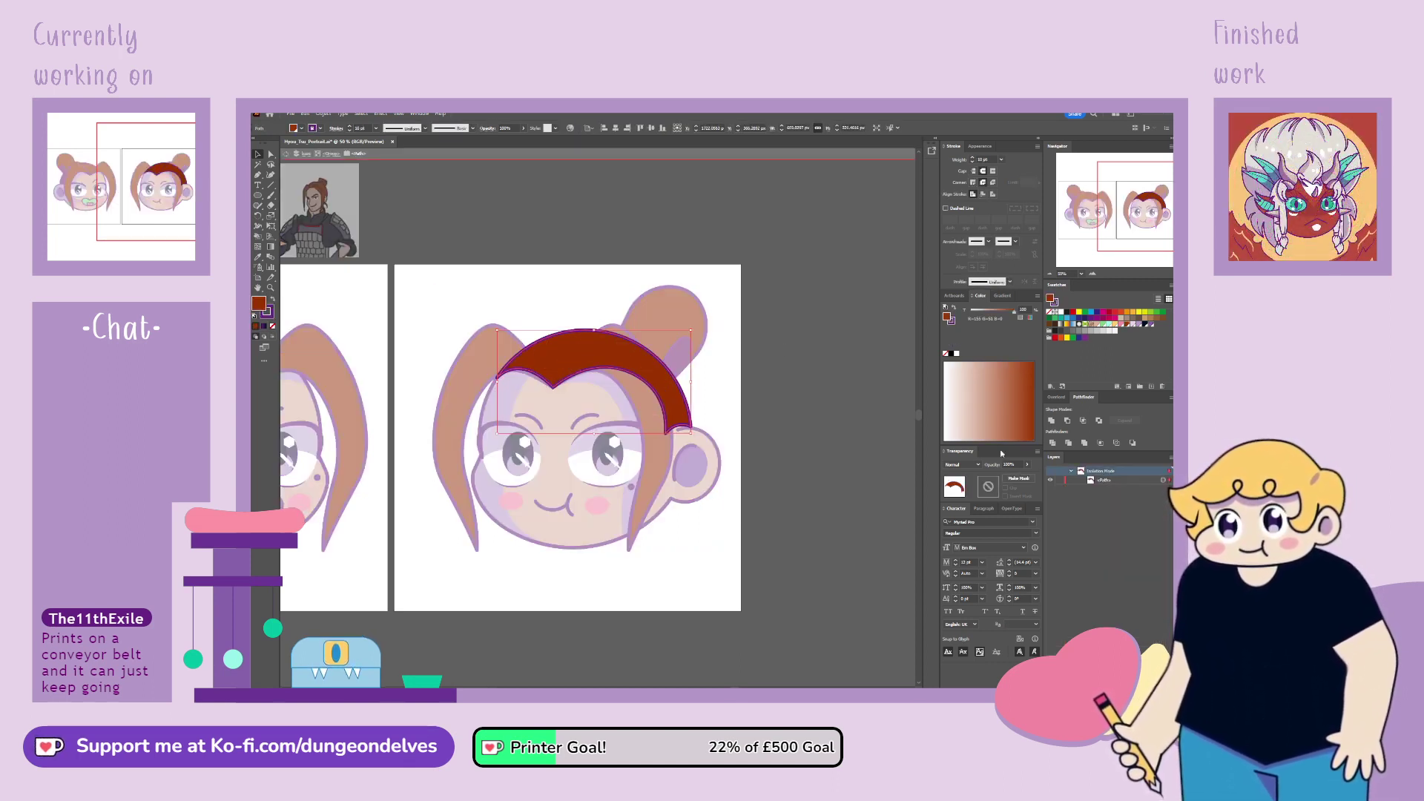
pyautogui.click(829, 551)
pyautogui.click(272, 326)
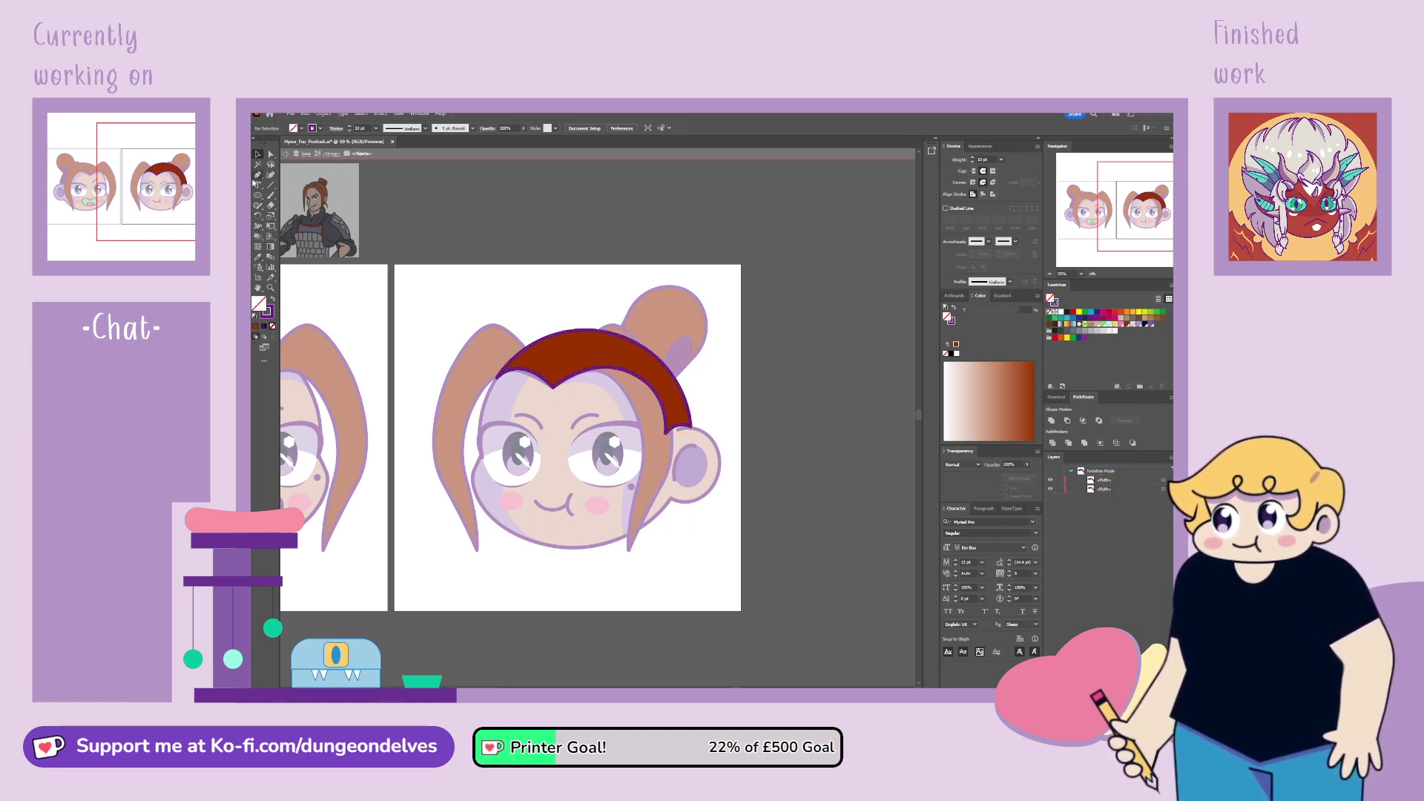
pyautogui.click(257, 174)
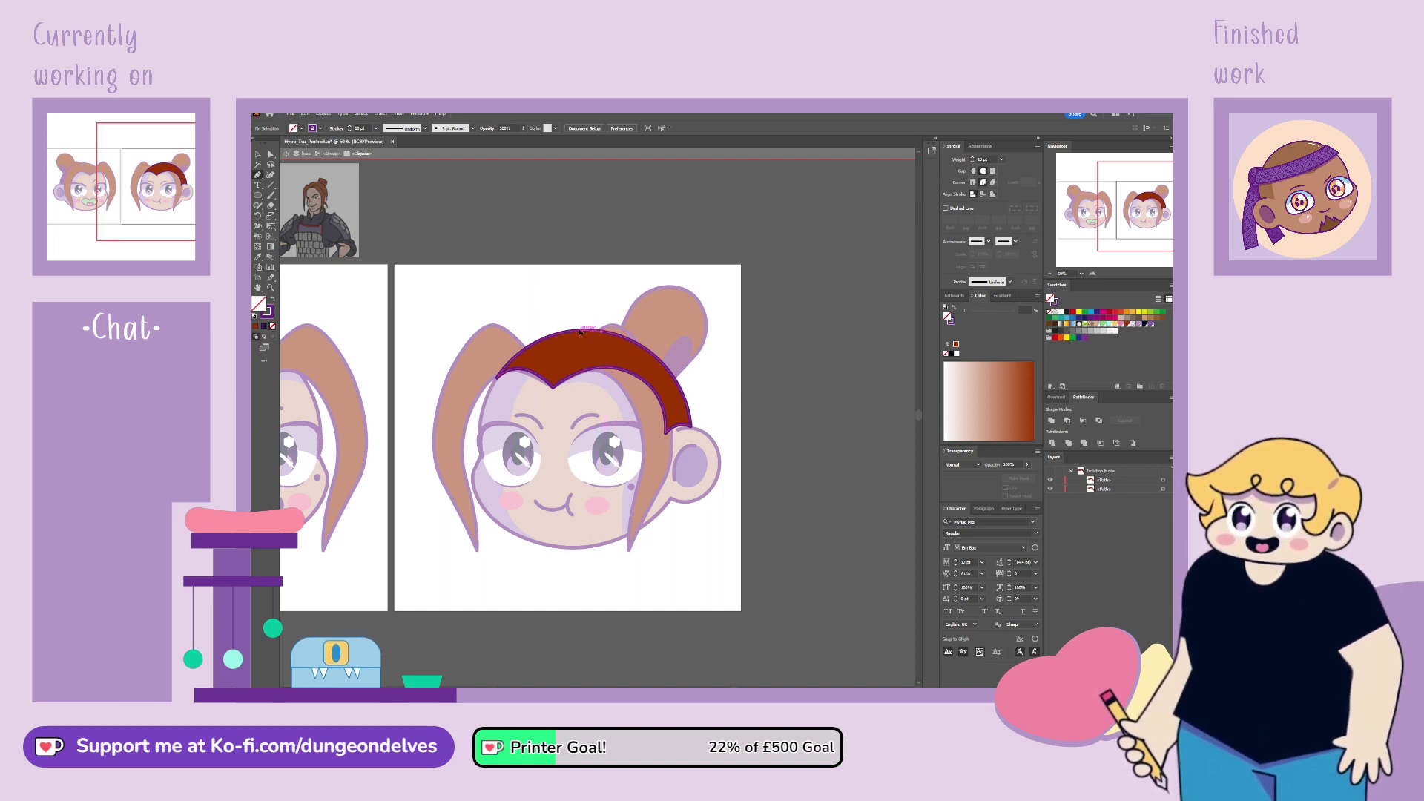
pyautogui.moveTo(533, 372); pyautogui.dragTo(527, 386)
pyautogui.click(527, 388)
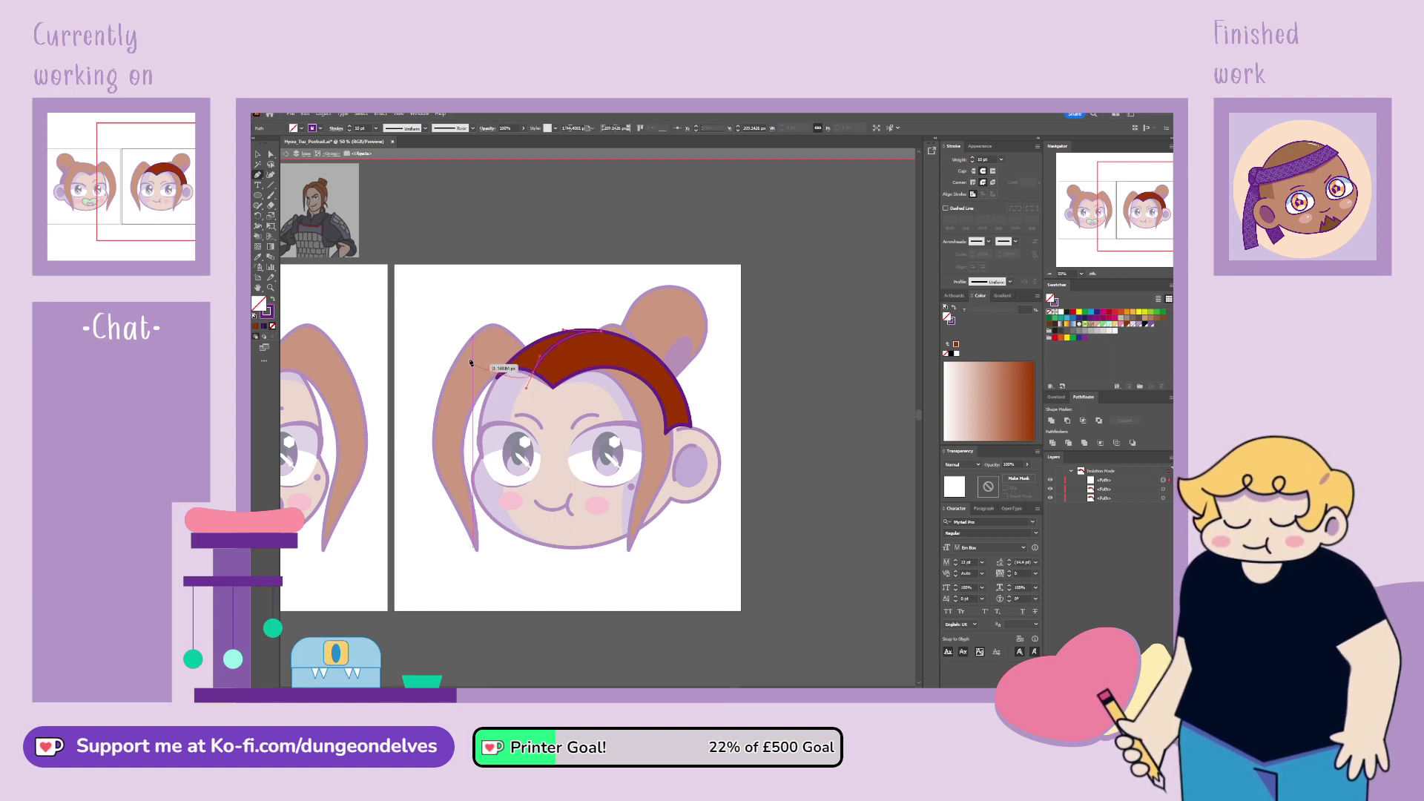
# Step: Divide the hair cap copy along the curve, keep its left-hand piece above the original hair and delete the remaining piece
pyautogui.click(666, 364)
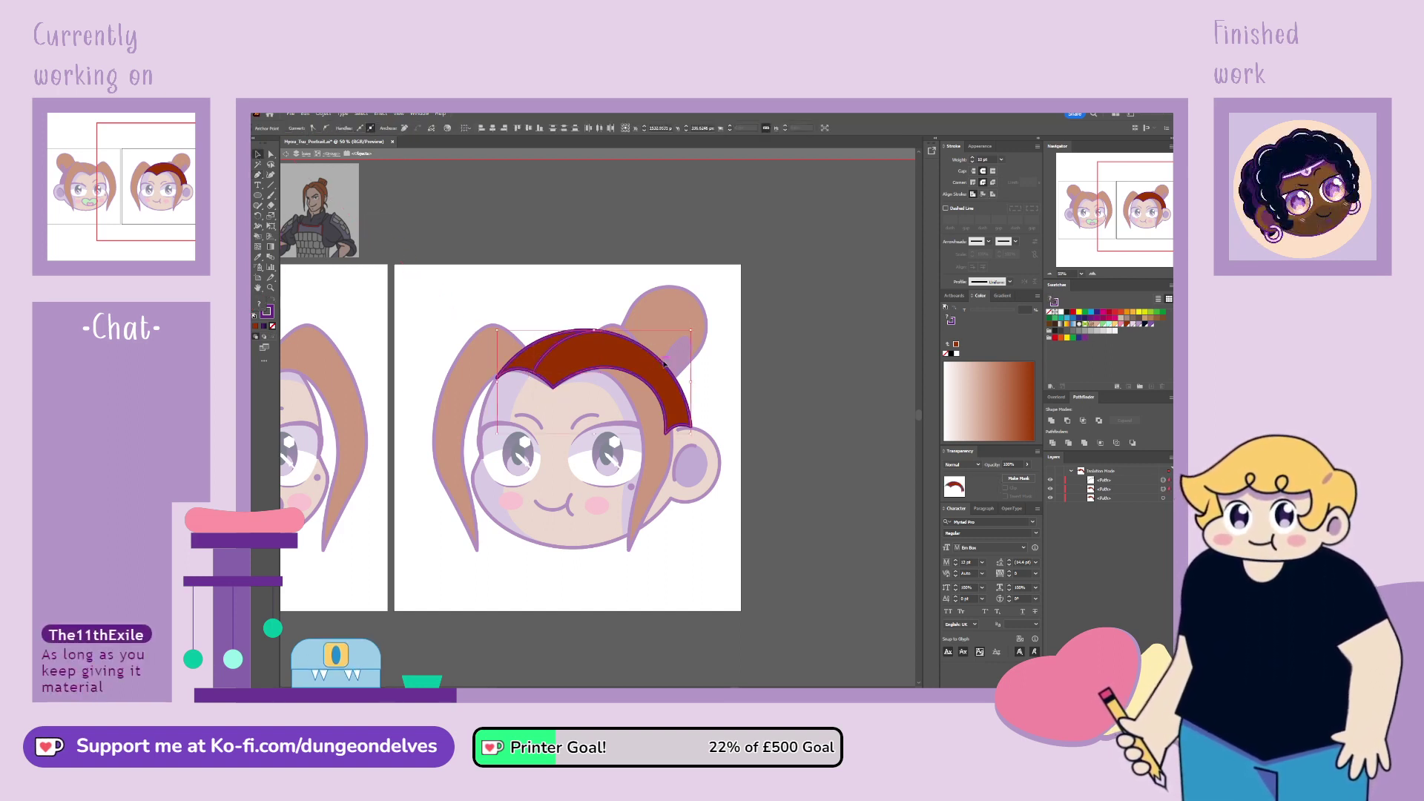
pyautogui.hotkey('ctrl', 'g')
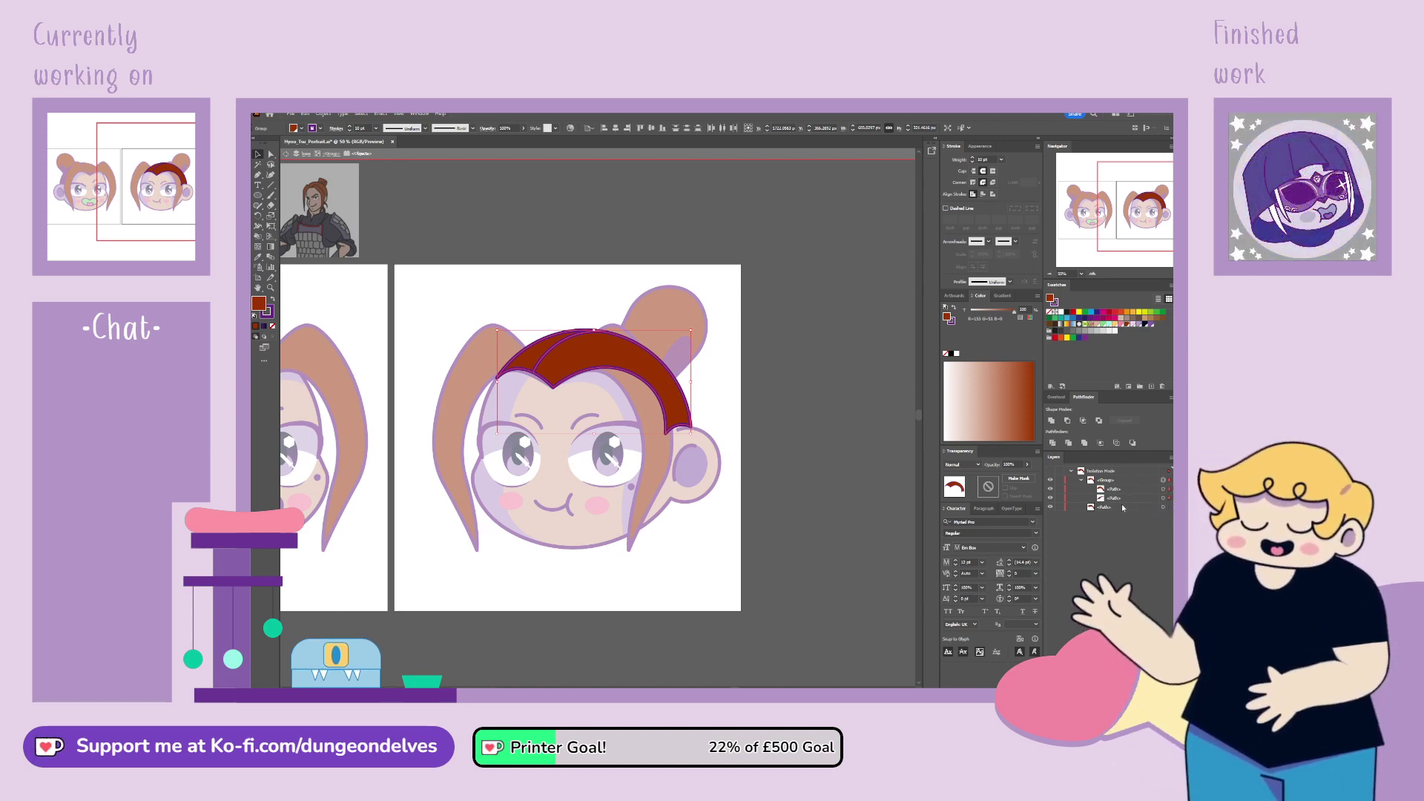
pyautogui.click(1164, 498)
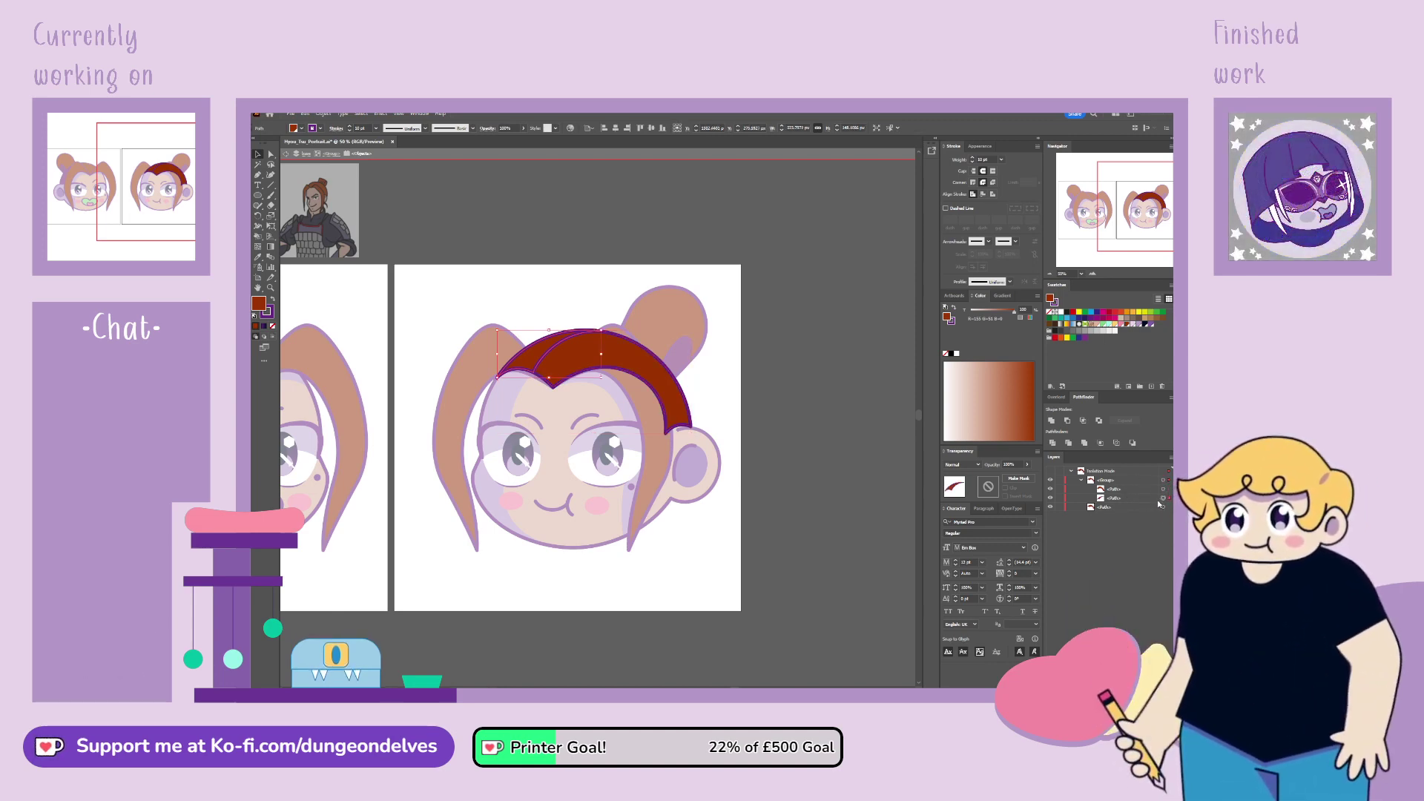
pyautogui.moveTo(1111, 498); pyautogui.dragTo(1111, 476)
pyautogui.click(1109, 489)
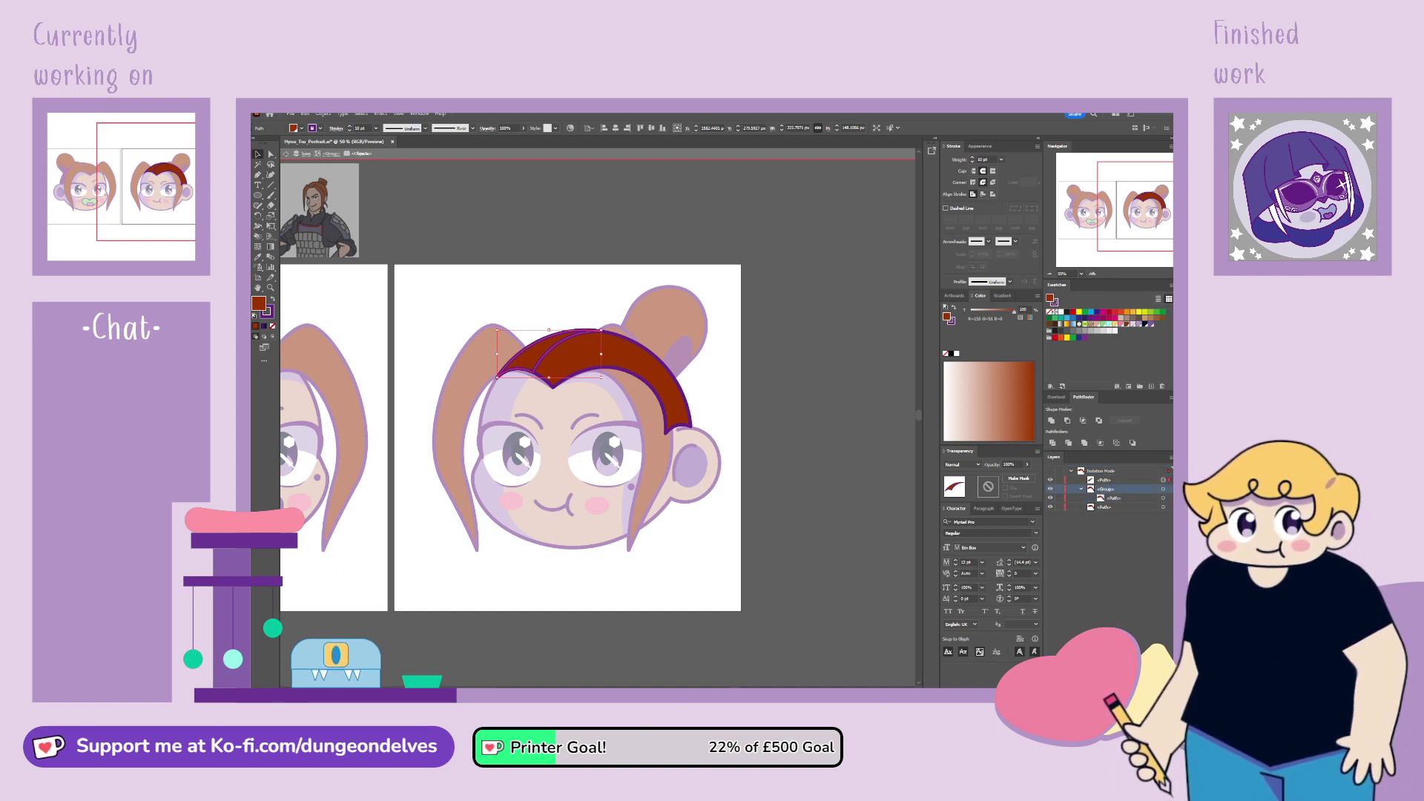
pyautogui.click(1163, 680)
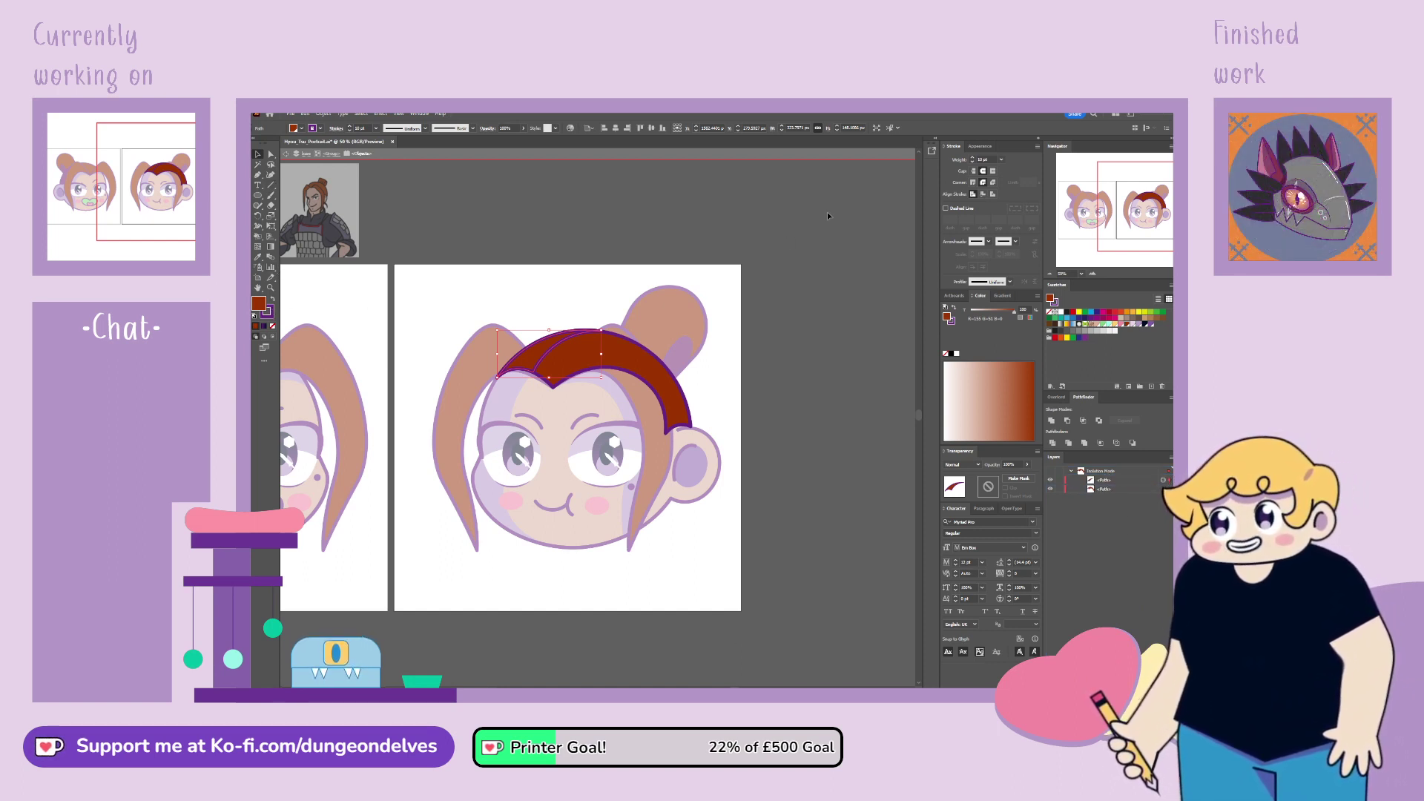
# Step: Fill the left-hand hair cap piece with dark purple, lower its opacity slightly and leave isolation mode
pyautogui.click(1091, 317)
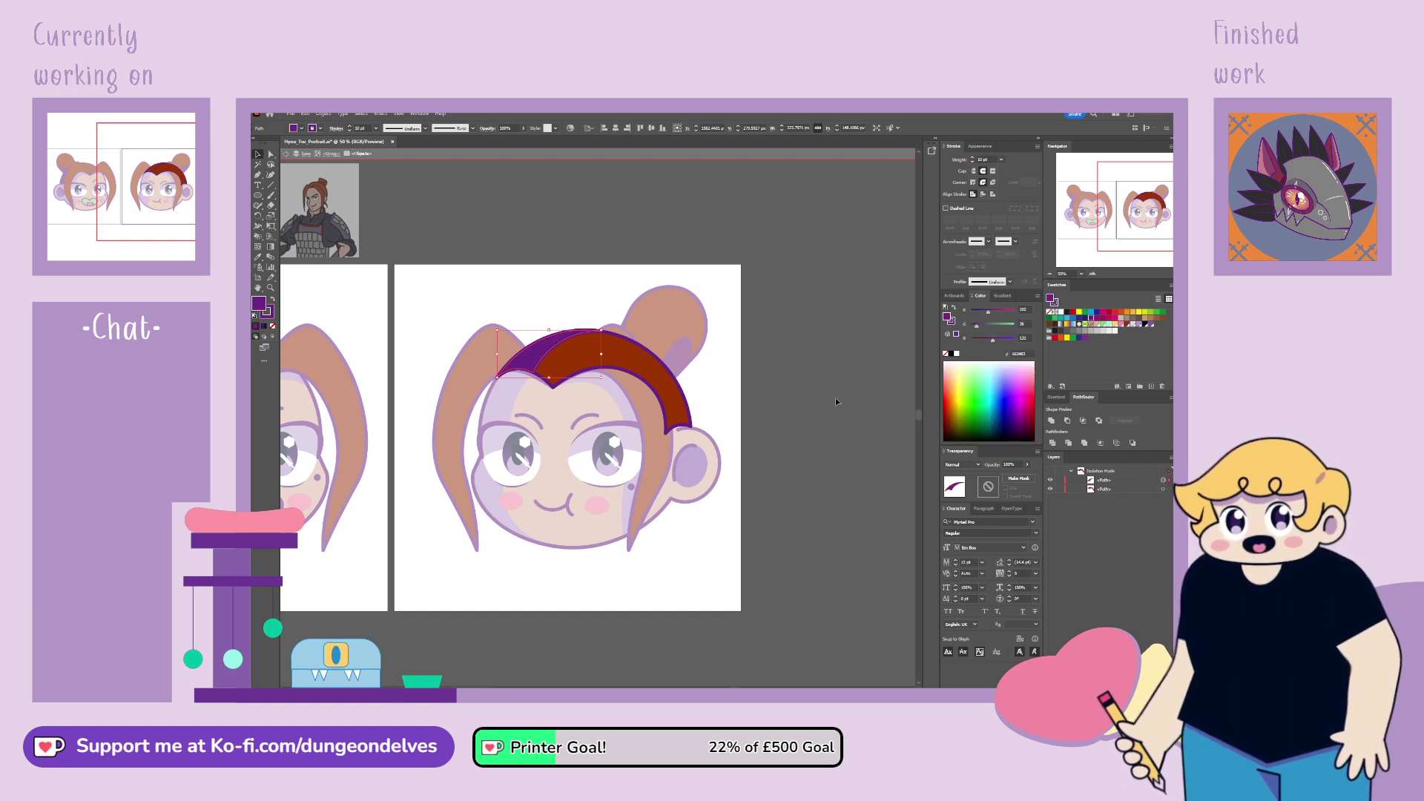
pyautogui.click(1012, 464)
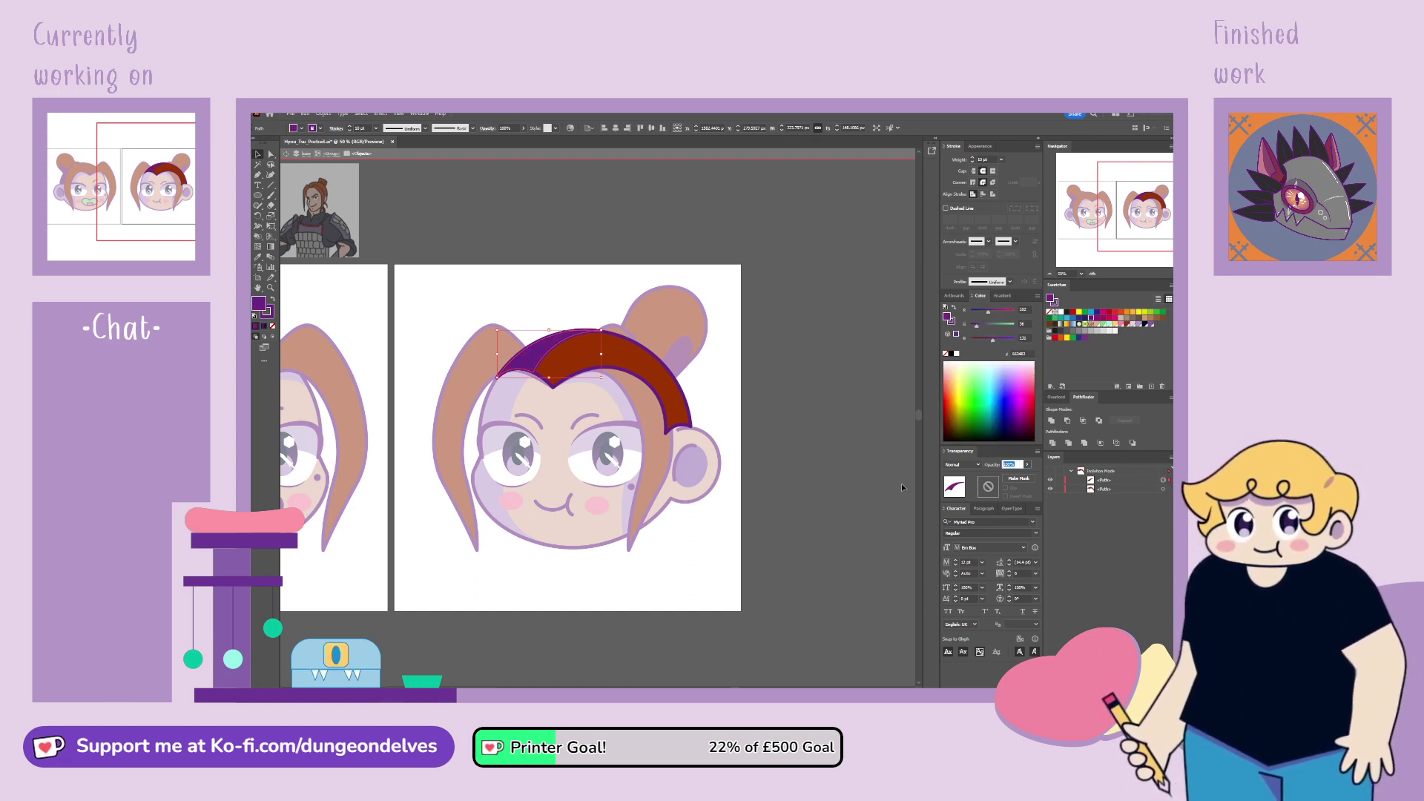
pyautogui.doubleClick(785, 469)
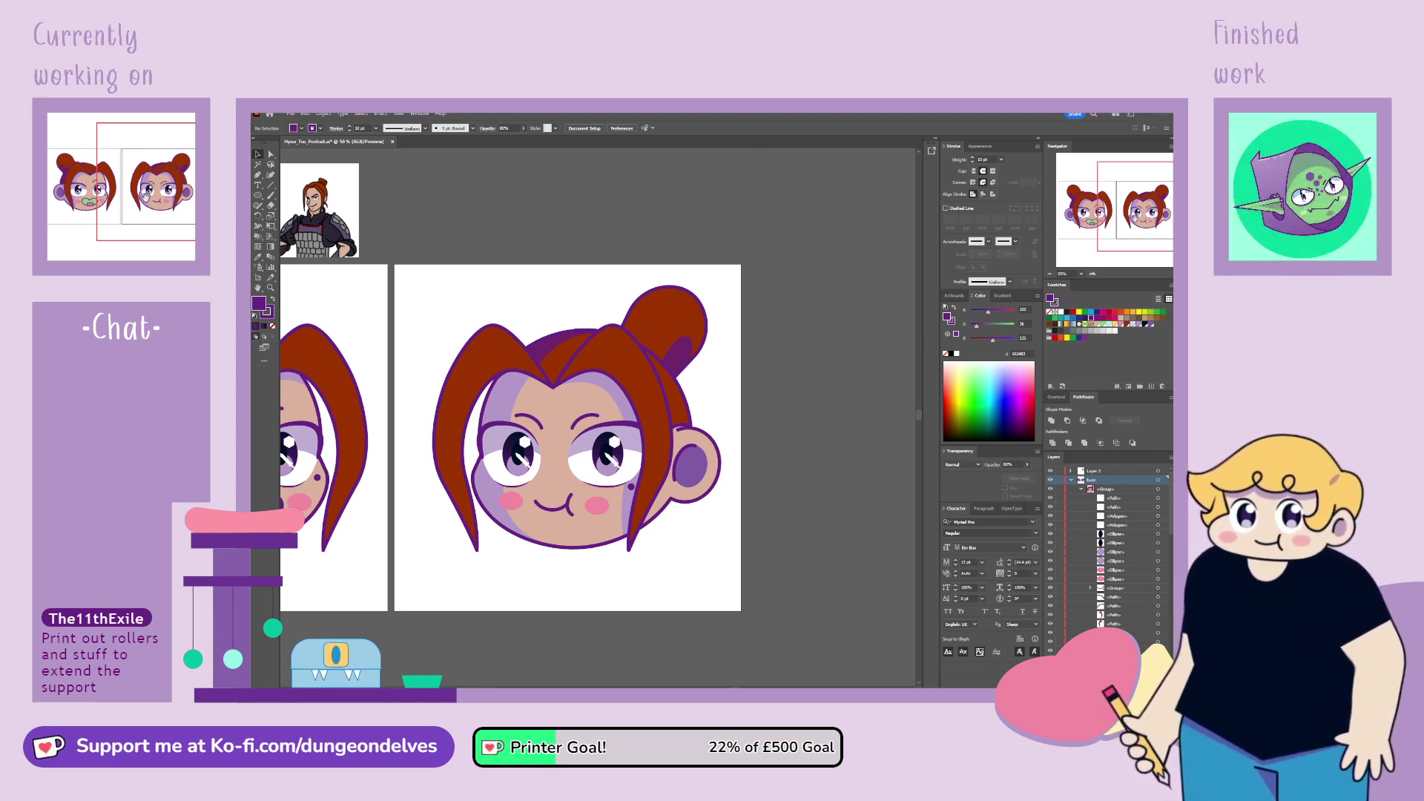
# Step: Collapse both portrait groups in the layer list
pyautogui.moveTo(1135, 218); pyautogui.dragTo(1125, 205)
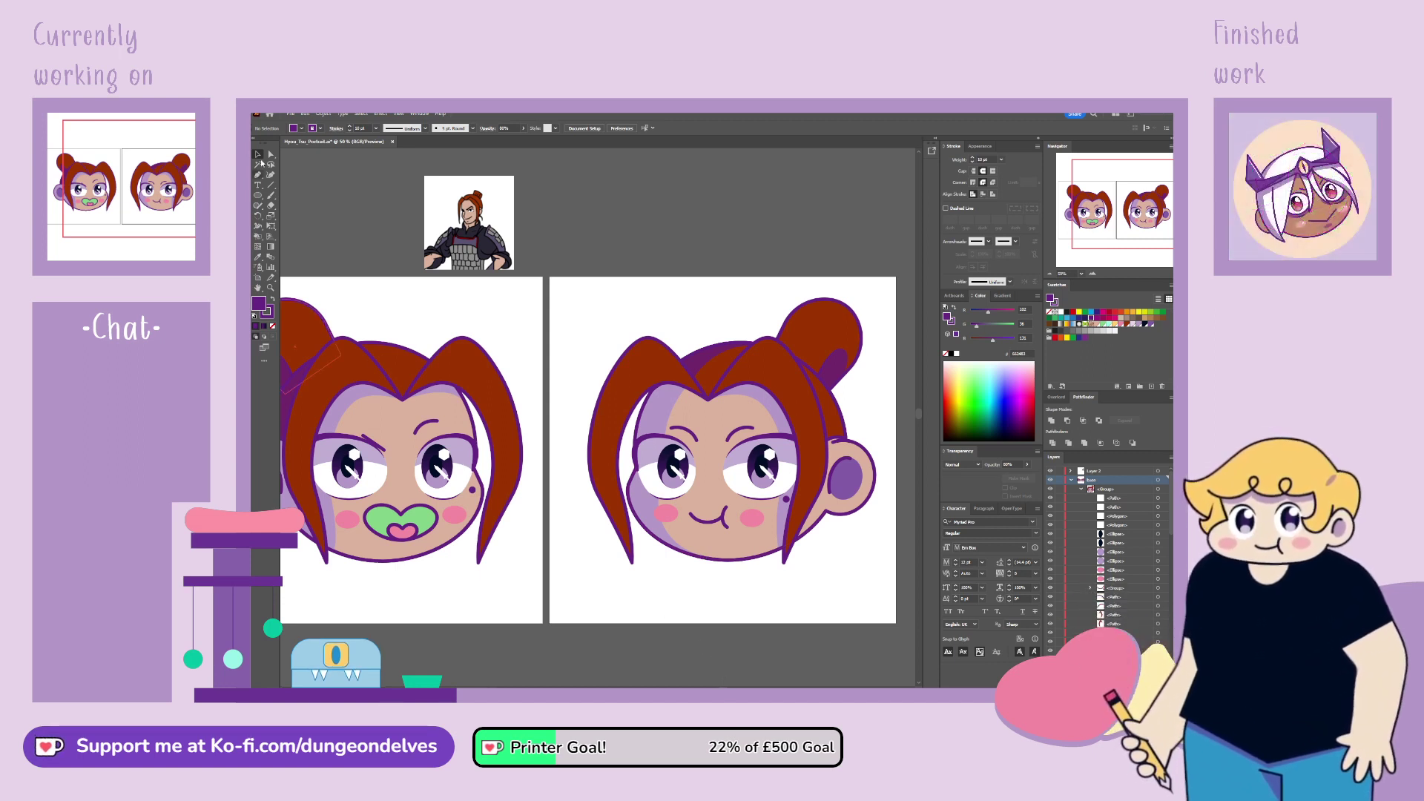
pyautogui.click(1080, 491)
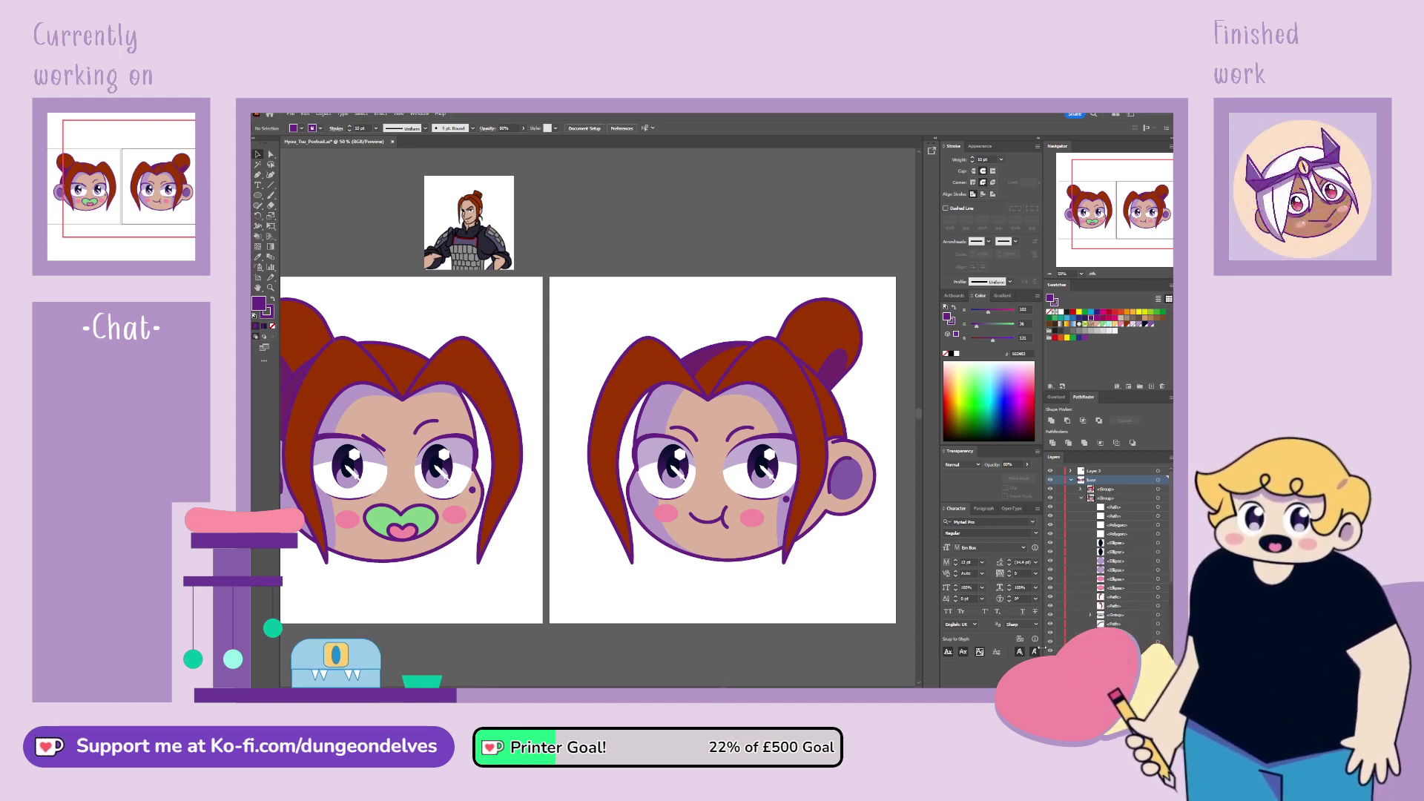
pyautogui.click(1081, 499)
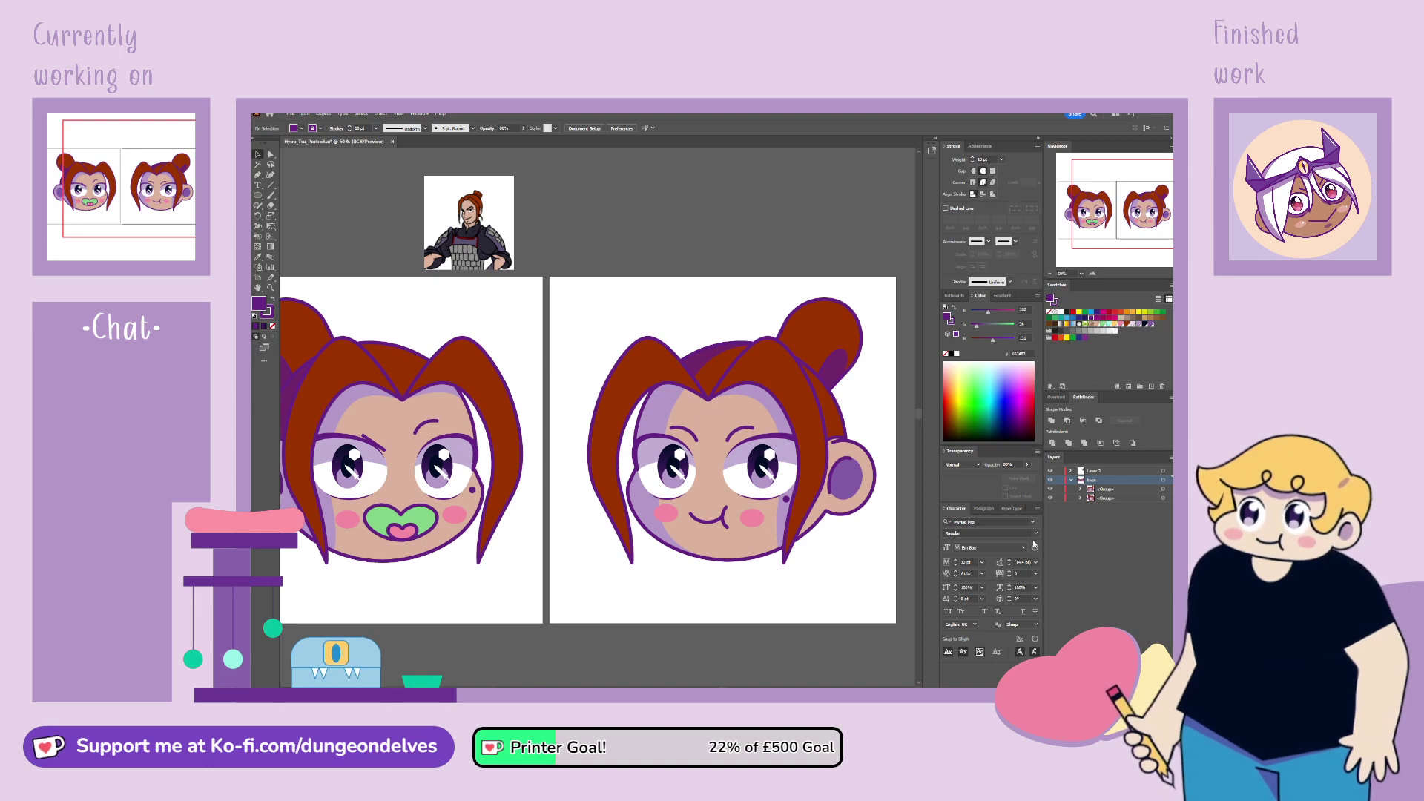
pyautogui.moveTo(1125, 205)
pyautogui.mouseDown()
pyautogui.moveTo(1128, 219)
pyautogui.moveTo(1109, 208)
pyautogui.mouseUp()
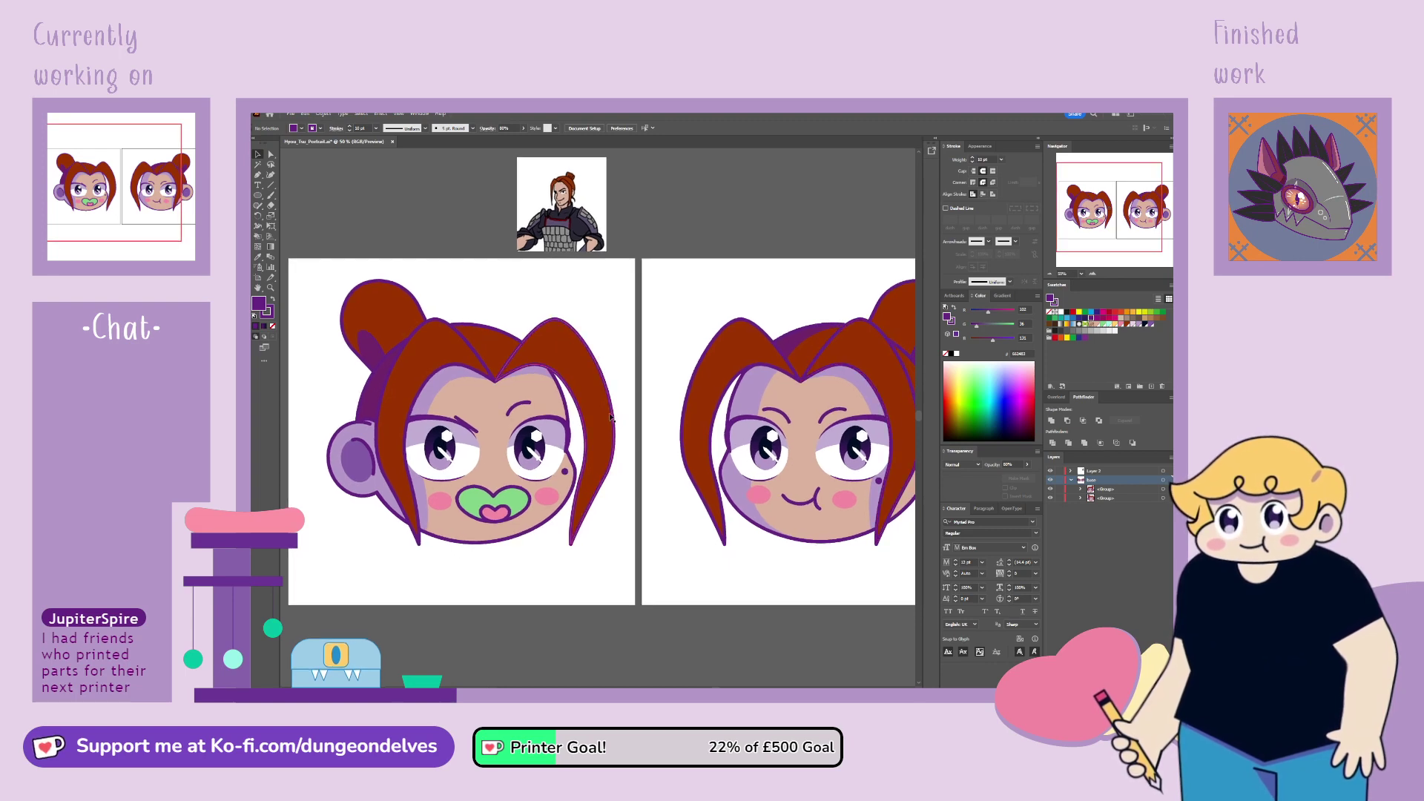
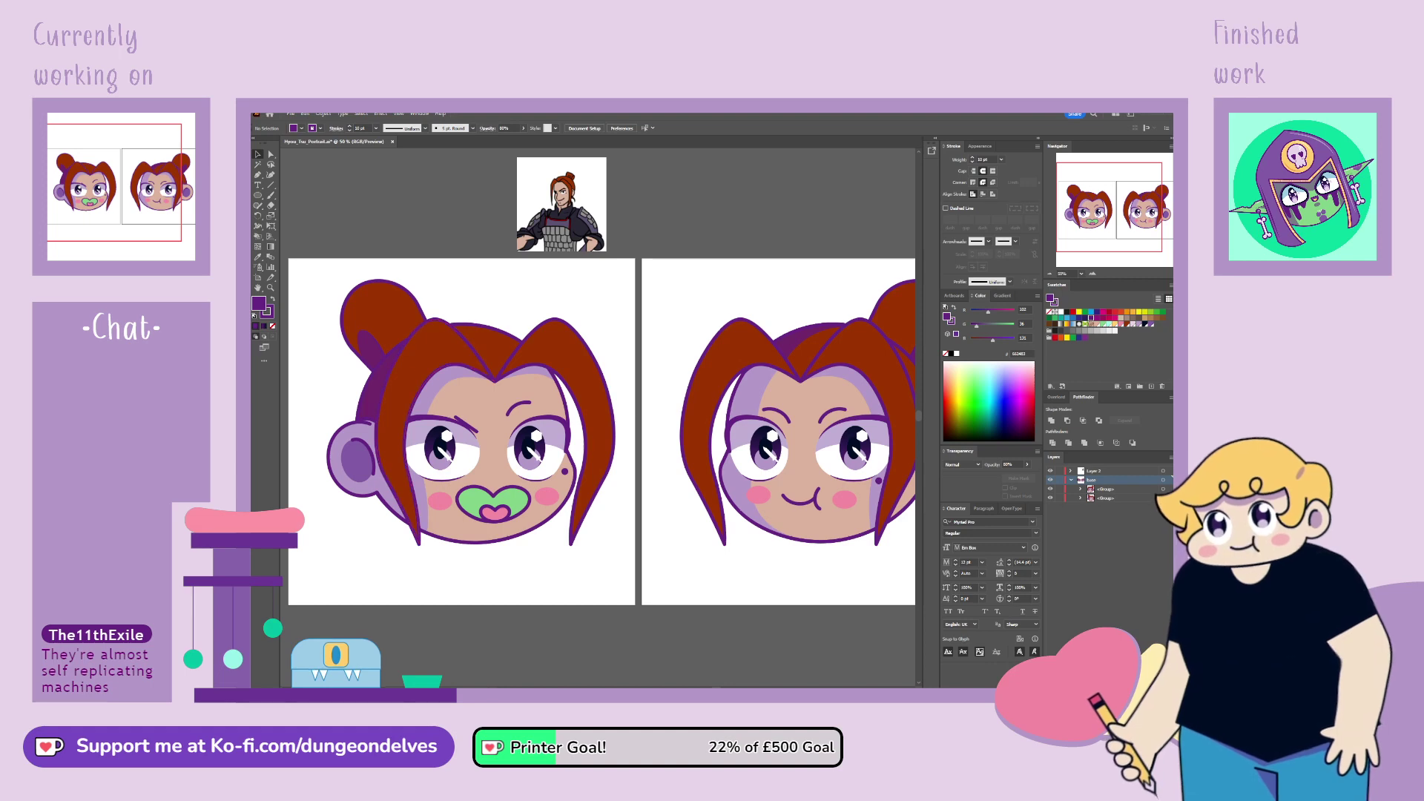
# Step: Isolate the second portrait and draw a narrow upright pale lilac ellipse without outline on its right-hand front hair strand
pyautogui.moveTo(894, 382); pyautogui.dragTo(711, 365)
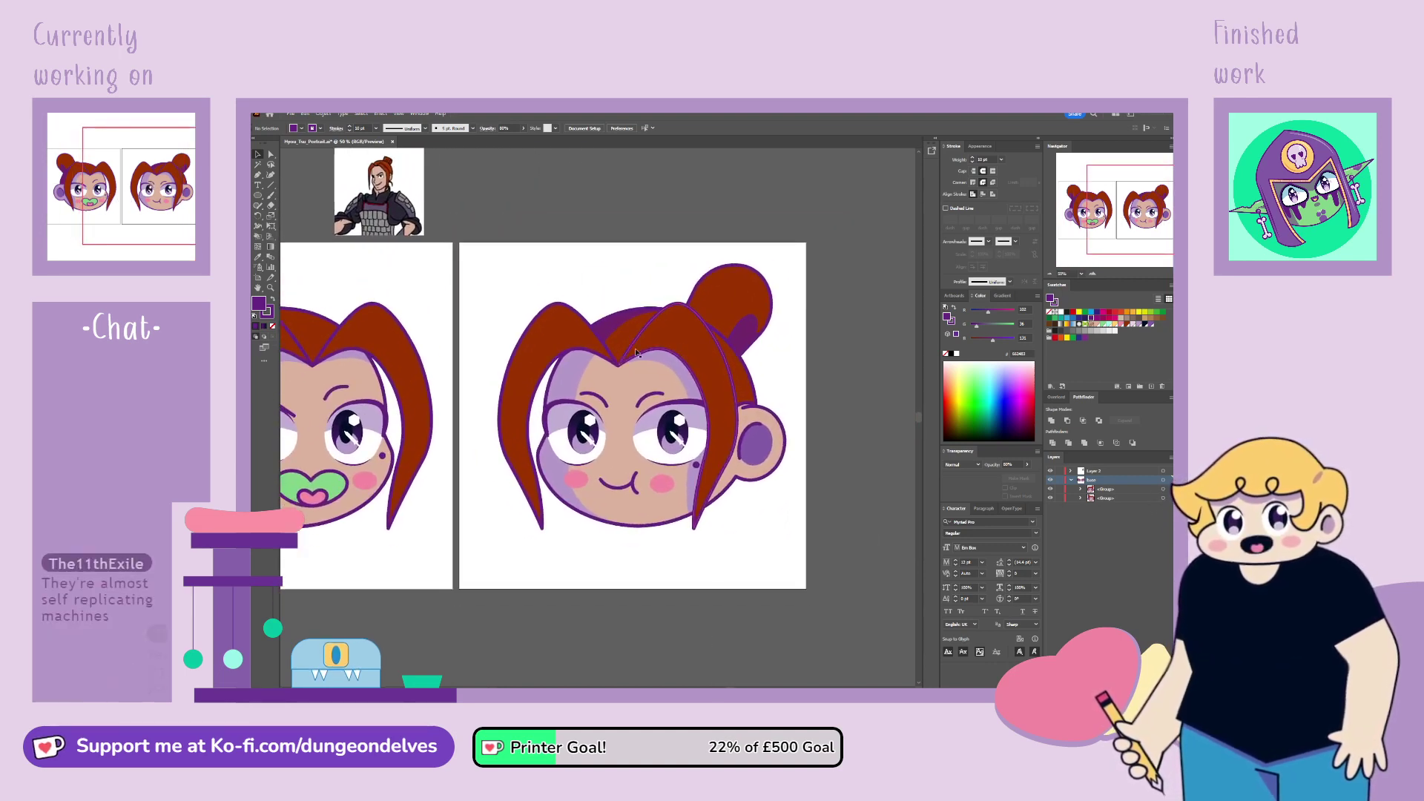
pyautogui.doubleClick(712, 365)
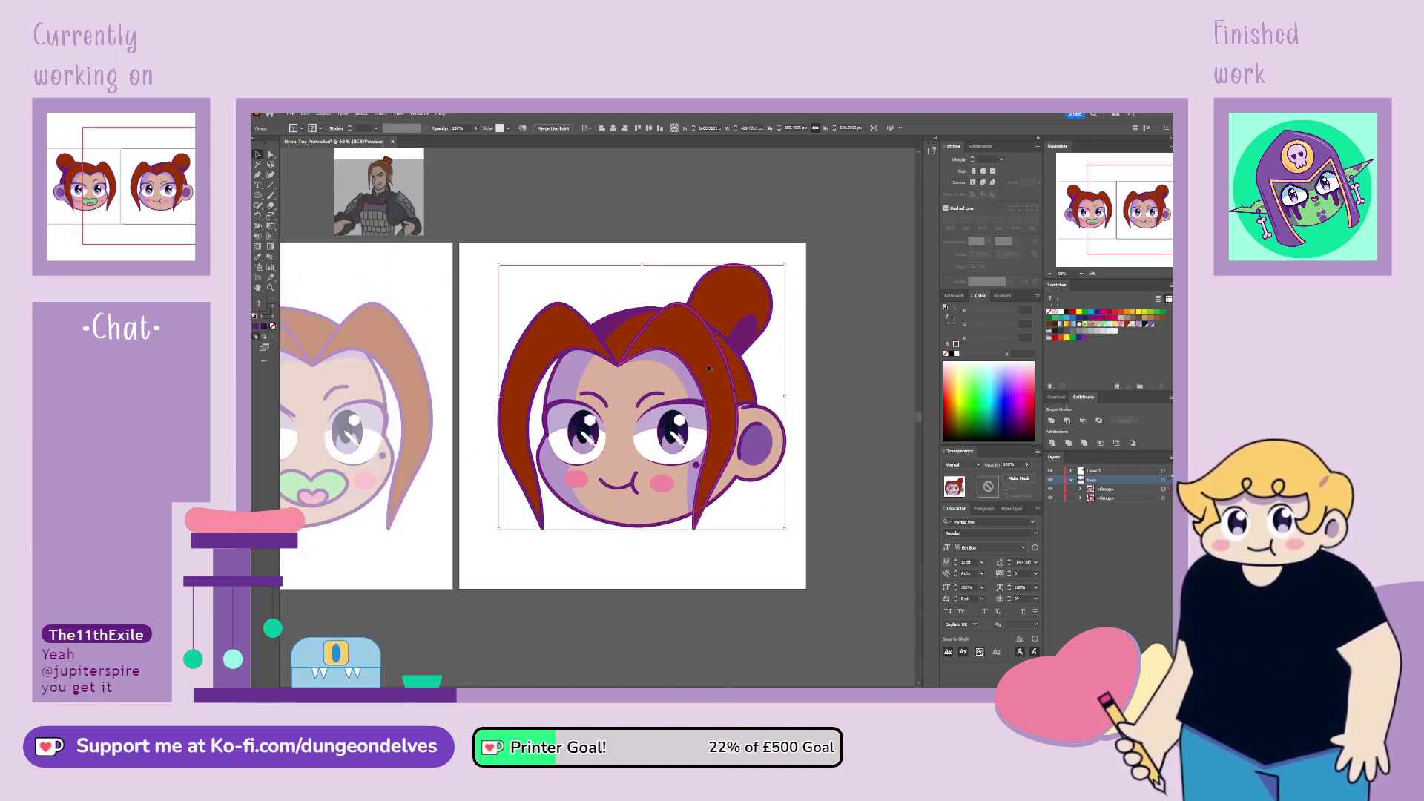
pyautogui.moveTo(806, 436); pyautogui.dragTo(731, 451)
pyautogui.click(773, 442)
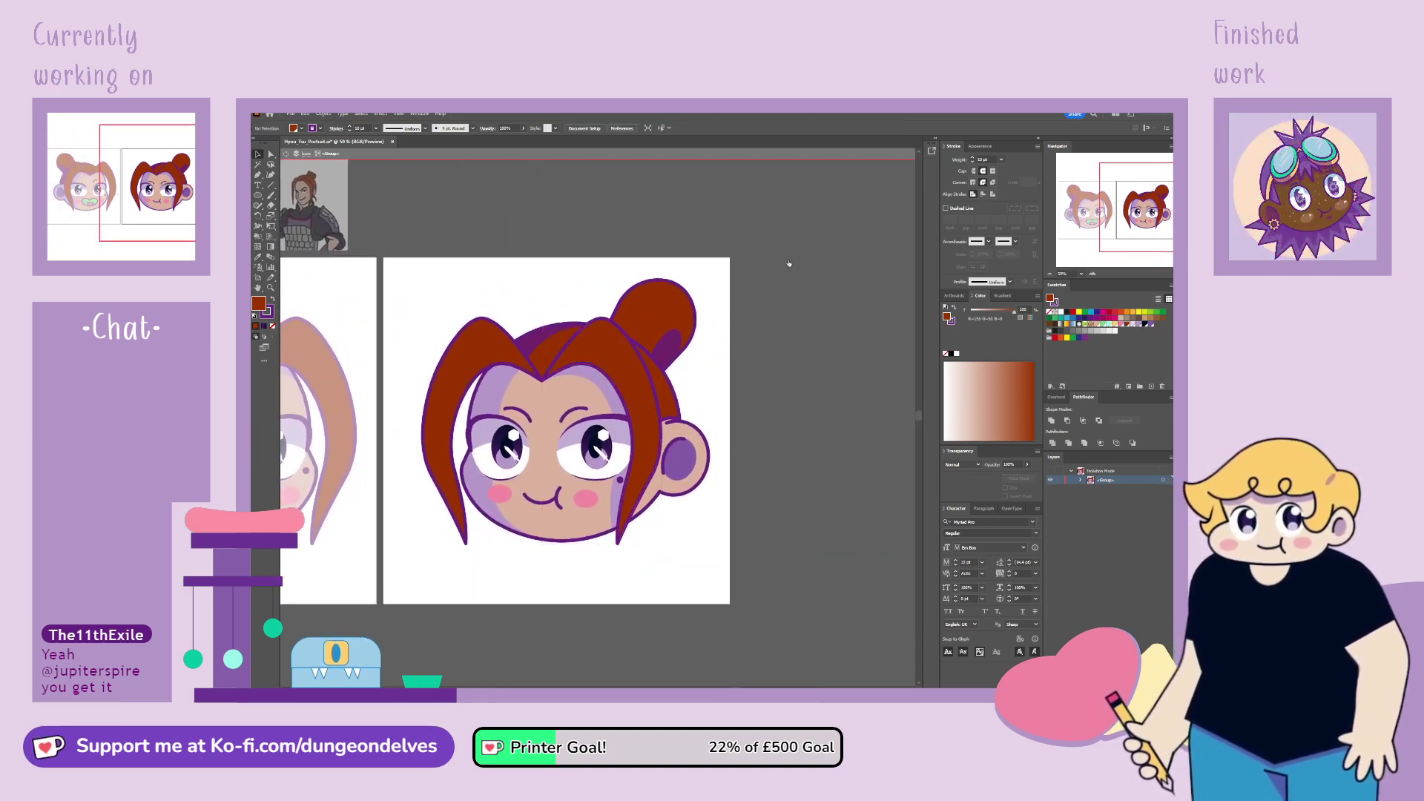
pyautogui.click(1133, 324)
pyautogui.click(258, 195)
pyautogui.moveTo(616, 355); pyautogui.dragTo(632, 390)
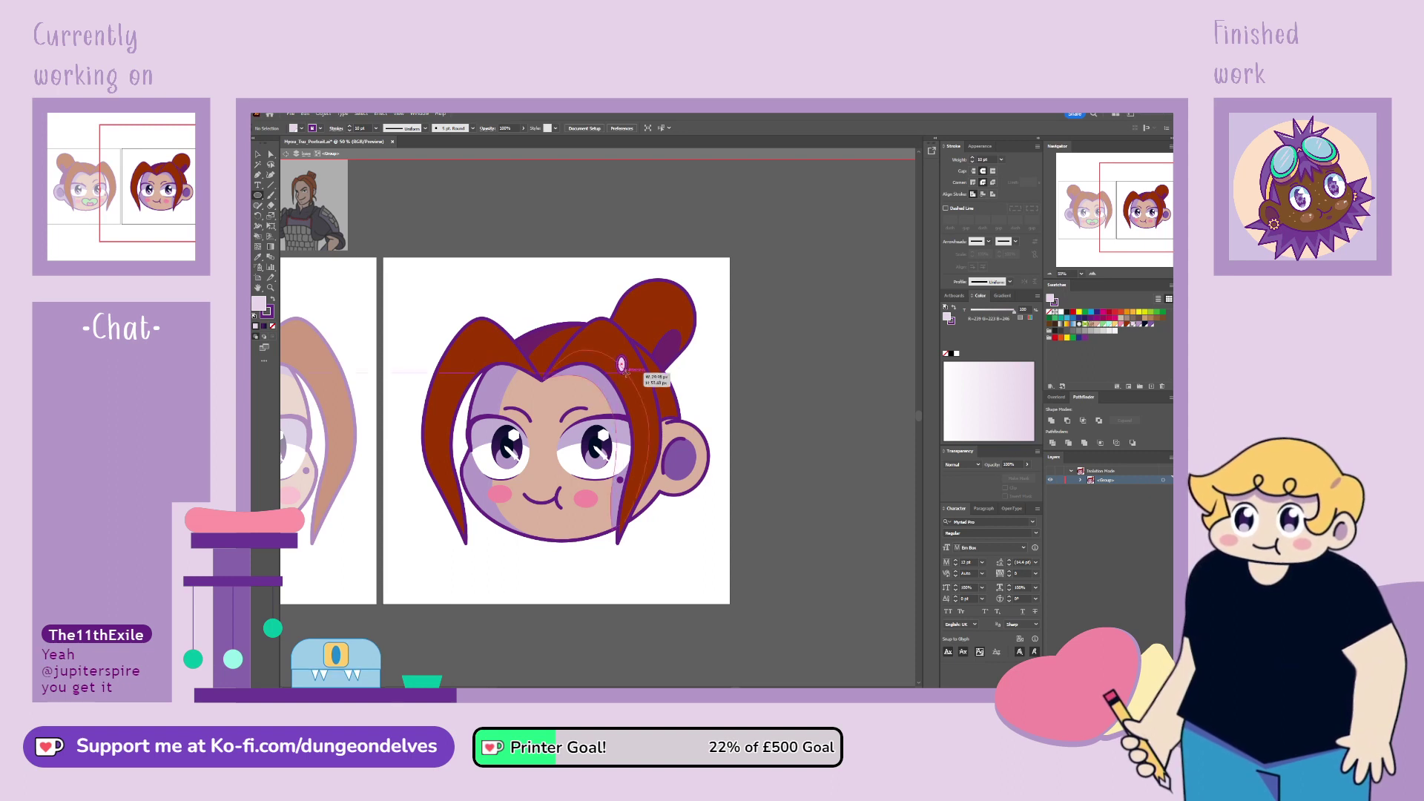
pyautogui.click(273, 325)
pyautogui.click(273, 299)
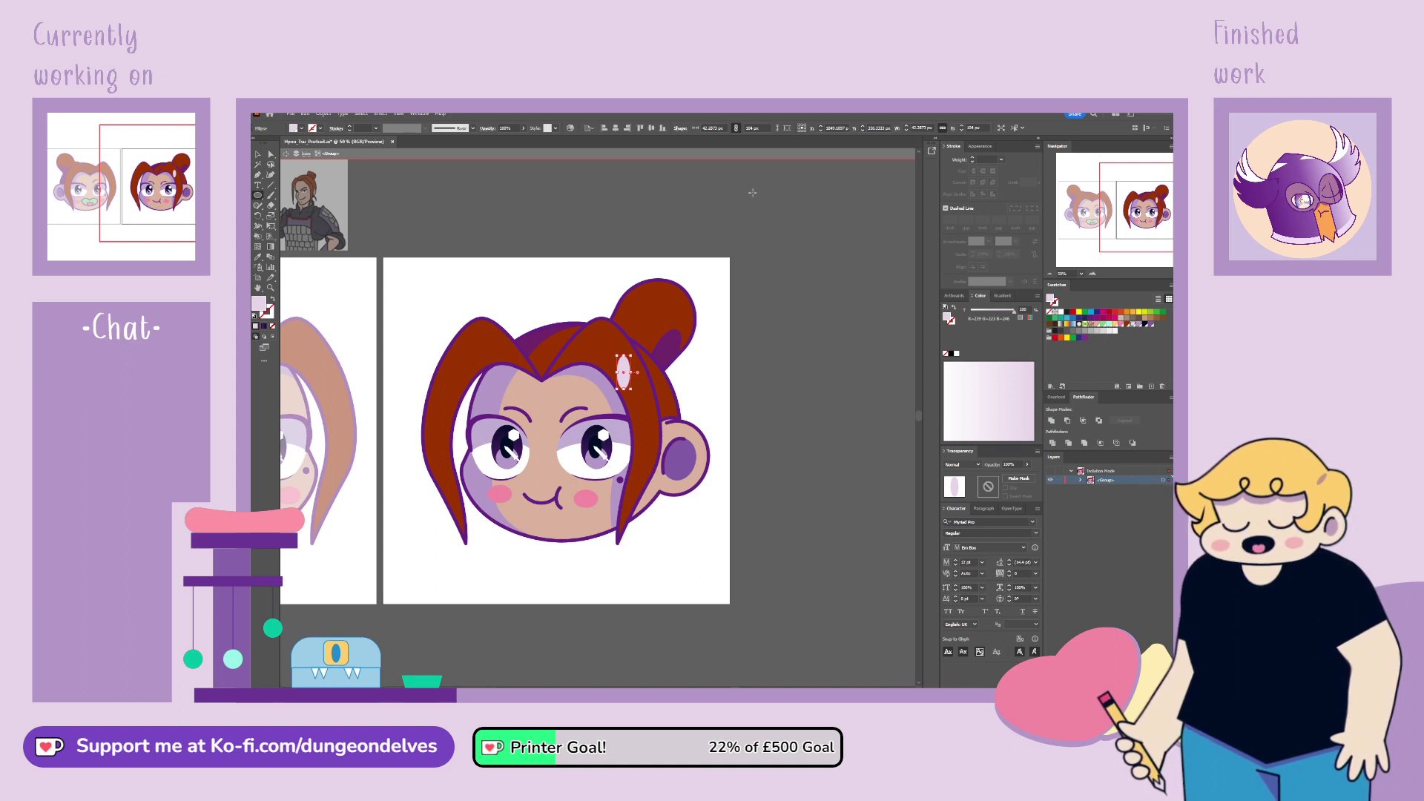
# Step: Tilt the ellipse along the strand, fill it pink and add an angled copy beside it to form a heart-shaped highlight
pyautogui.hotkey('ctrl', '+')
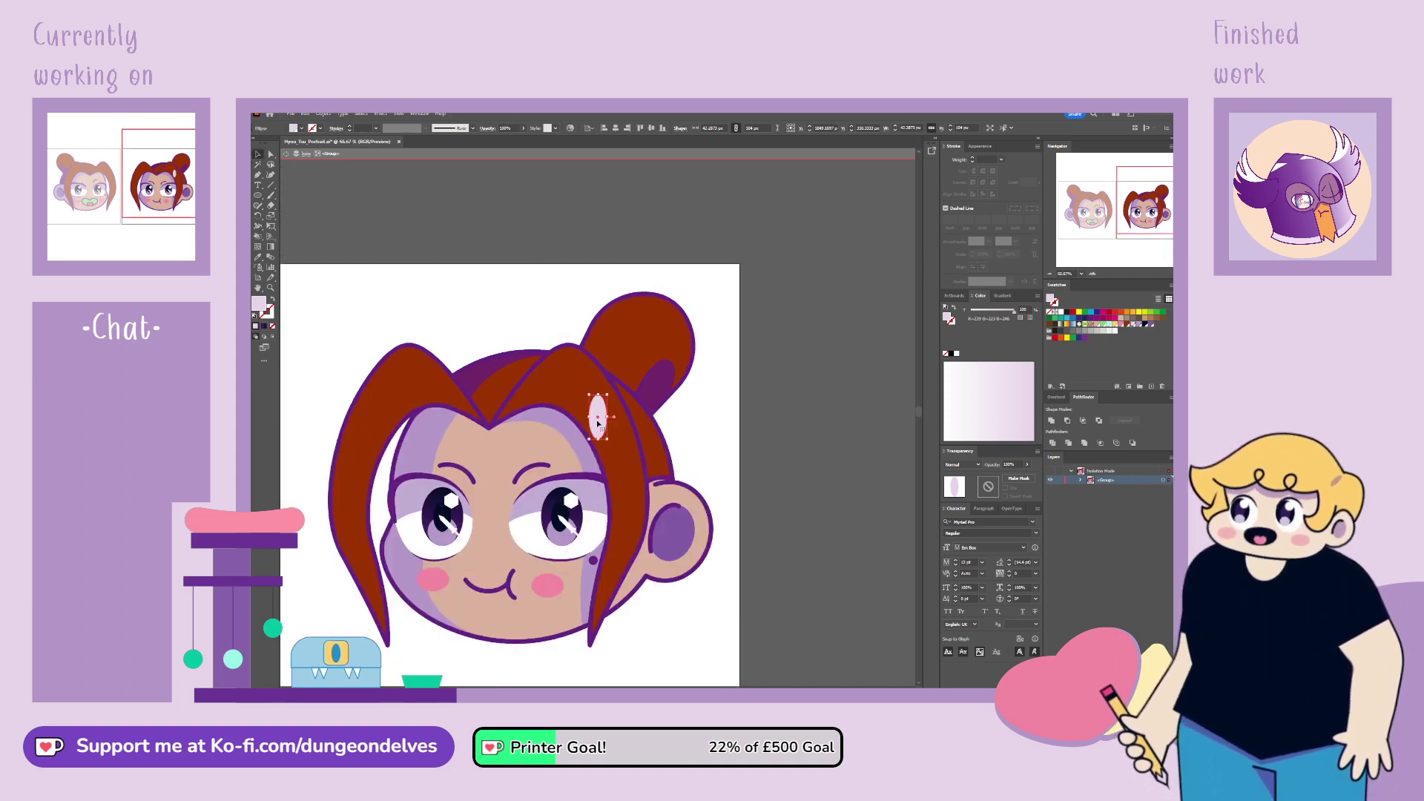
pyautogui.moveTo(611, 442); pyautogui.dragTo(631, 433)
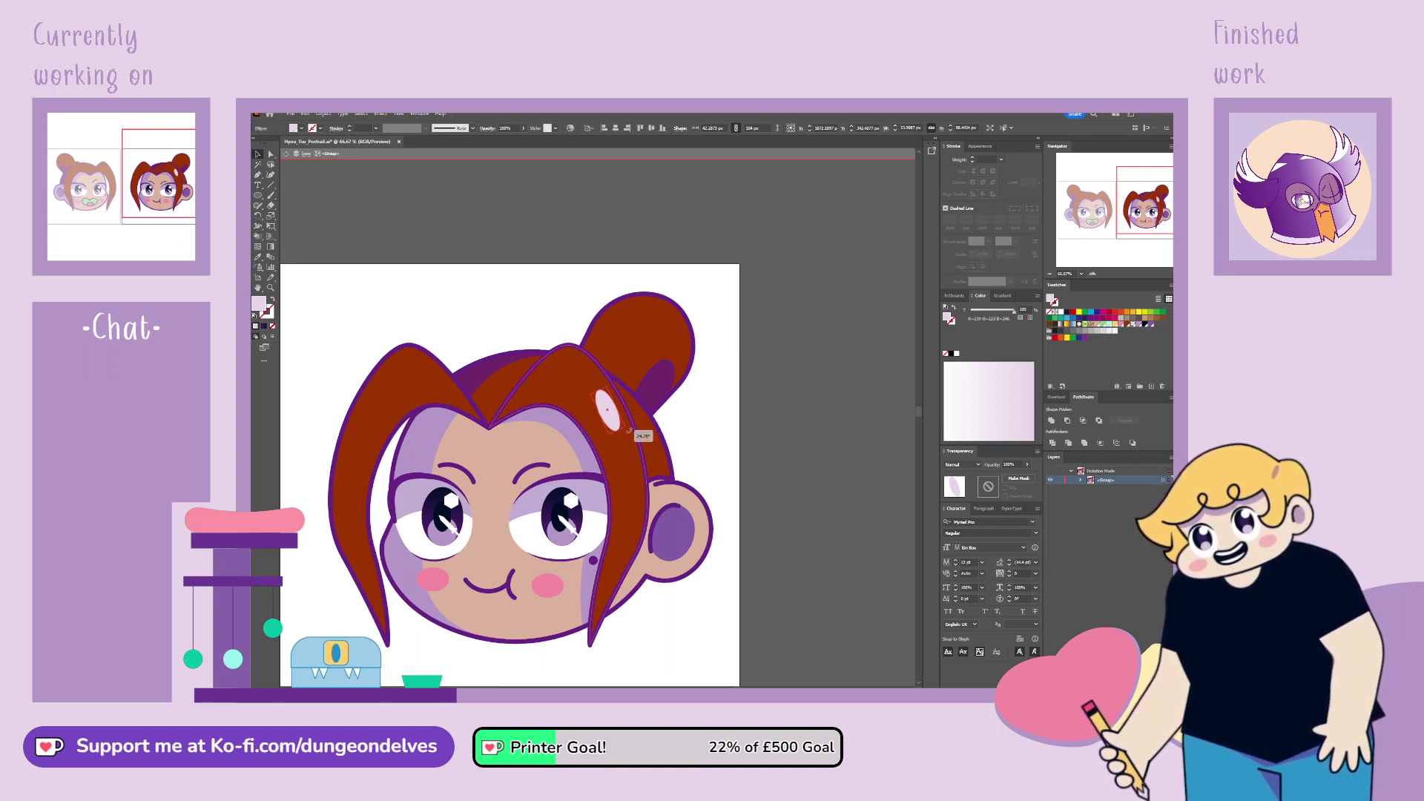
pyautogui.click(825, 263)
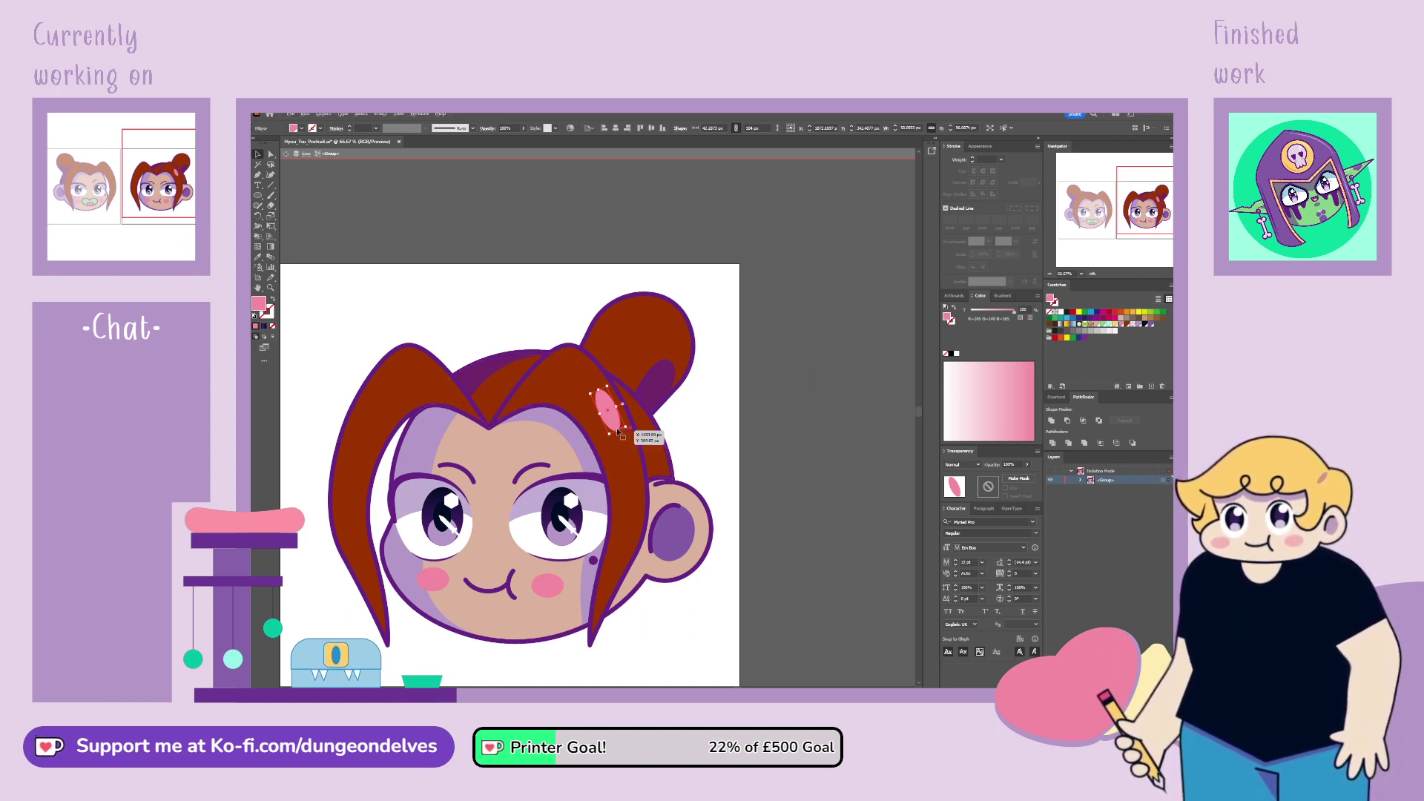
pyautogui.keyDown('alt'); pyautogui.moveTo(616, 415); pyautogui.dragTo(600, 422); pyautogui.keyUp('alt')
pyautogui.click(797, 375)
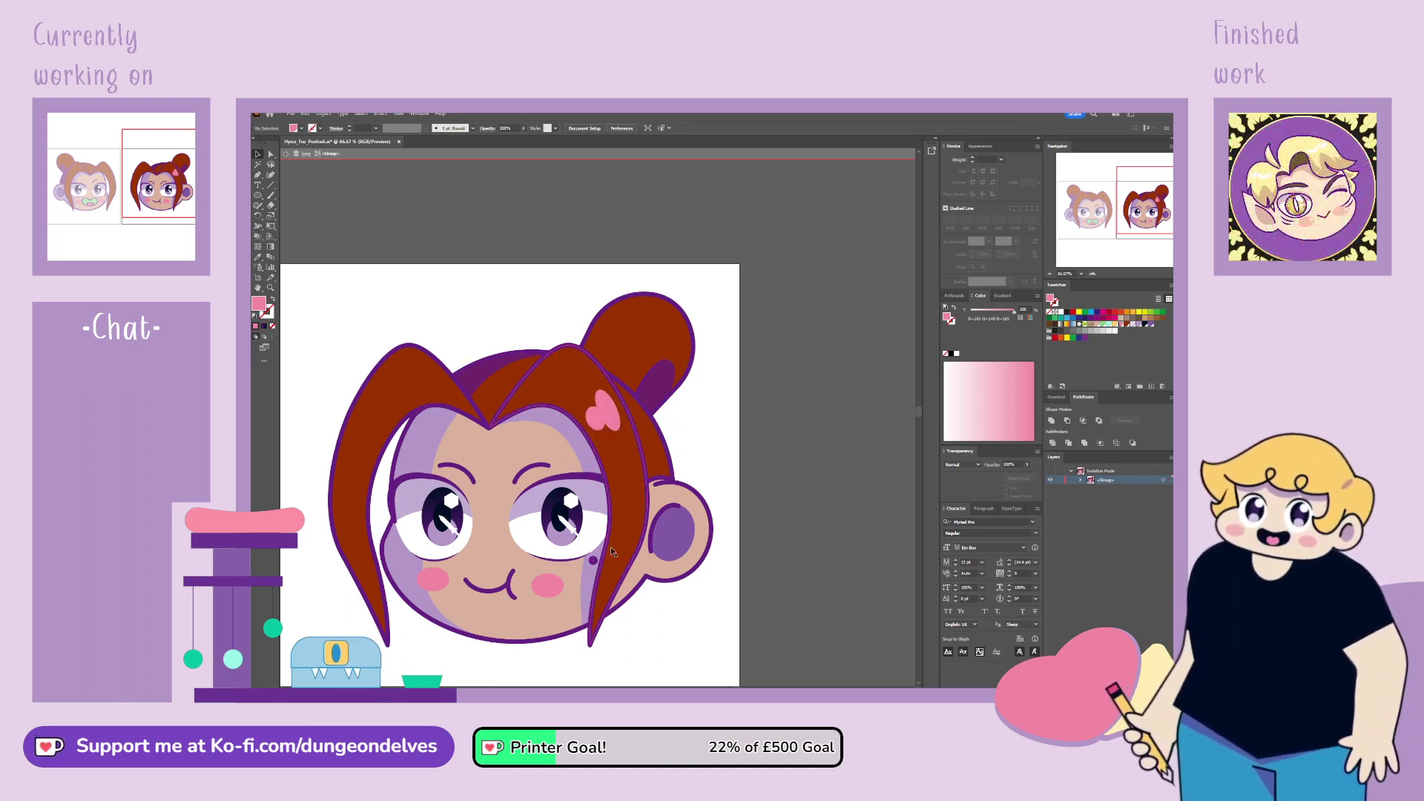
# Step: Copy the heart-shaped highlight onto the left-hand front hair strand and angle it to follow the hair
pyautogui.click(594, 425)
pyautogui.moveTo(594, 426); pyautogui.dragTo(335, 399)
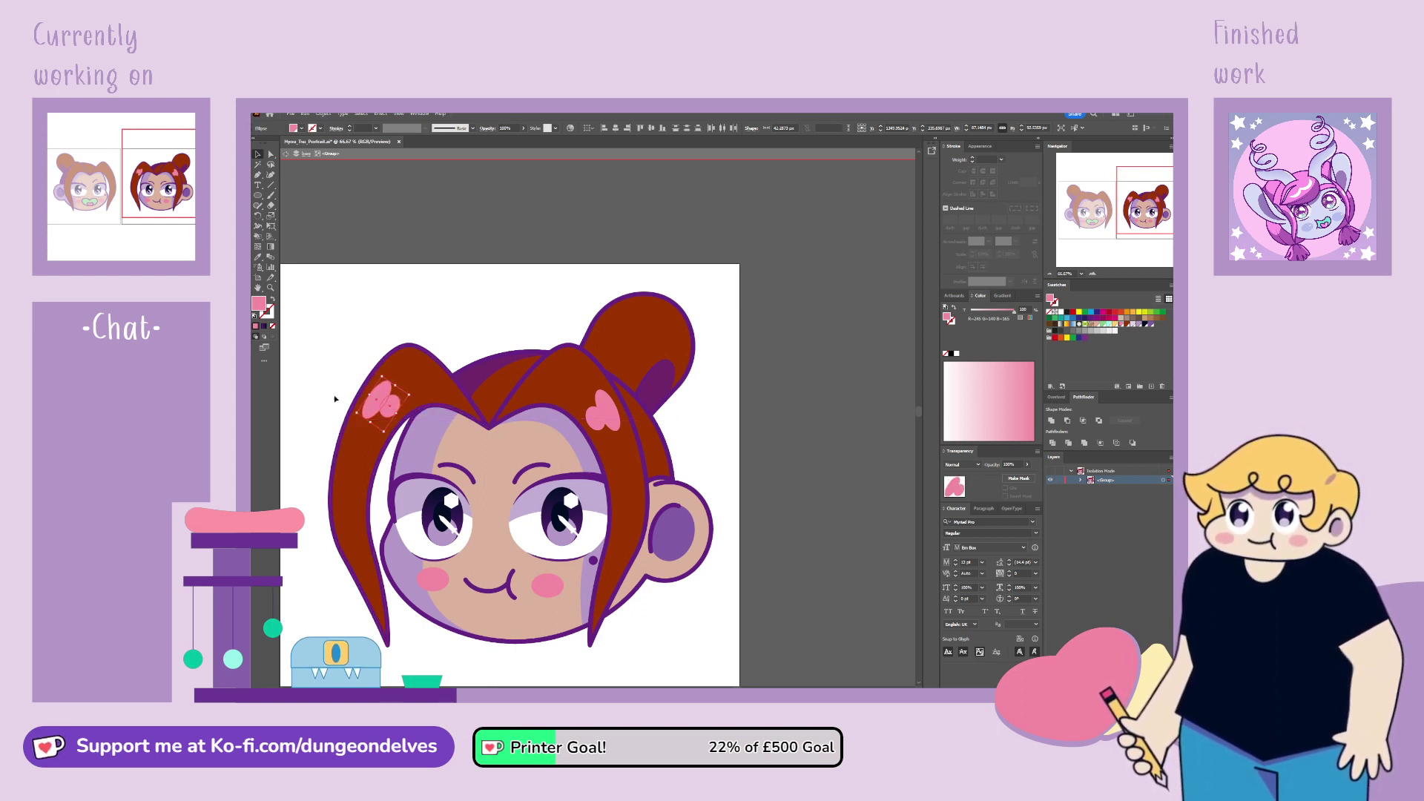
pyautogui.click(333, 400)
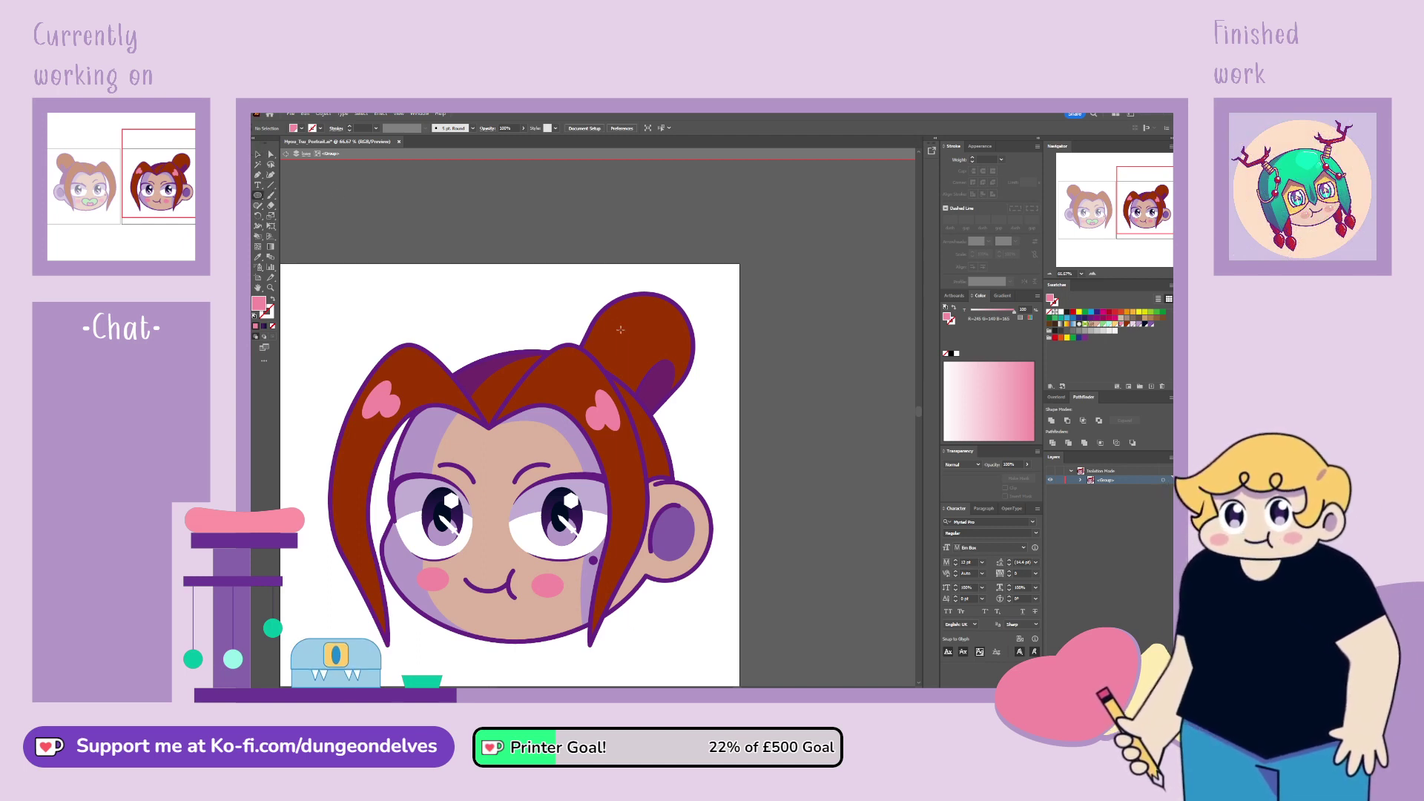
# Step: Draw a small tilted pink ellipse as a highlight on the upper right of the hair bun
pyautogui.moveTo(659, 314)
pyautogui.mouseDown()
pyautogui.moveTo(680, 339)
pyautogui.moveTo(671, 301)
pyautogui.moveTo(670, 324)
pyautogui.mouseUp()
pyautogui.press('v')
pyautogui.click(711, 269)
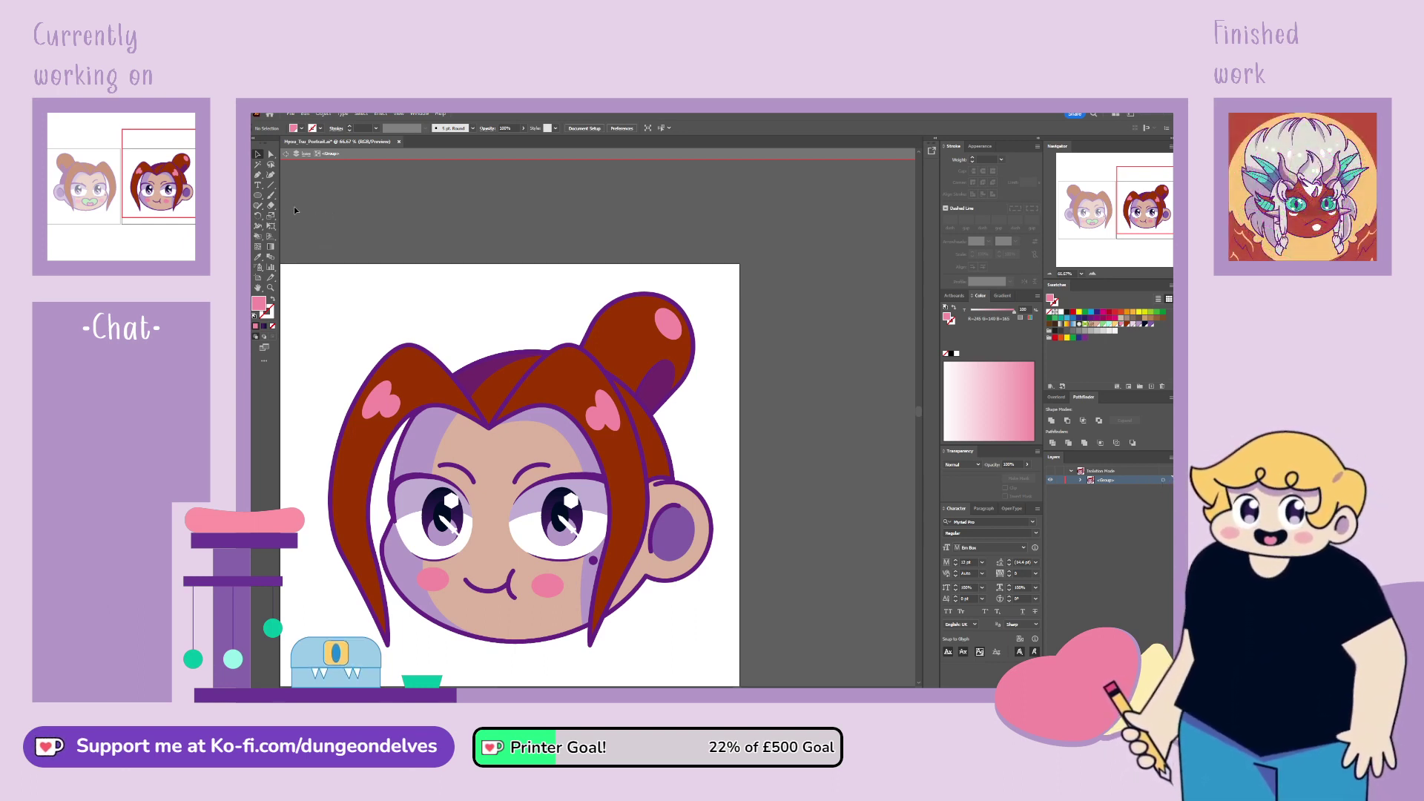
# Step: Draw short unfilled white highlight strokes on the bun's pink ellipse and in pairs on both front hair strands
pyautogui.click(270, 196)
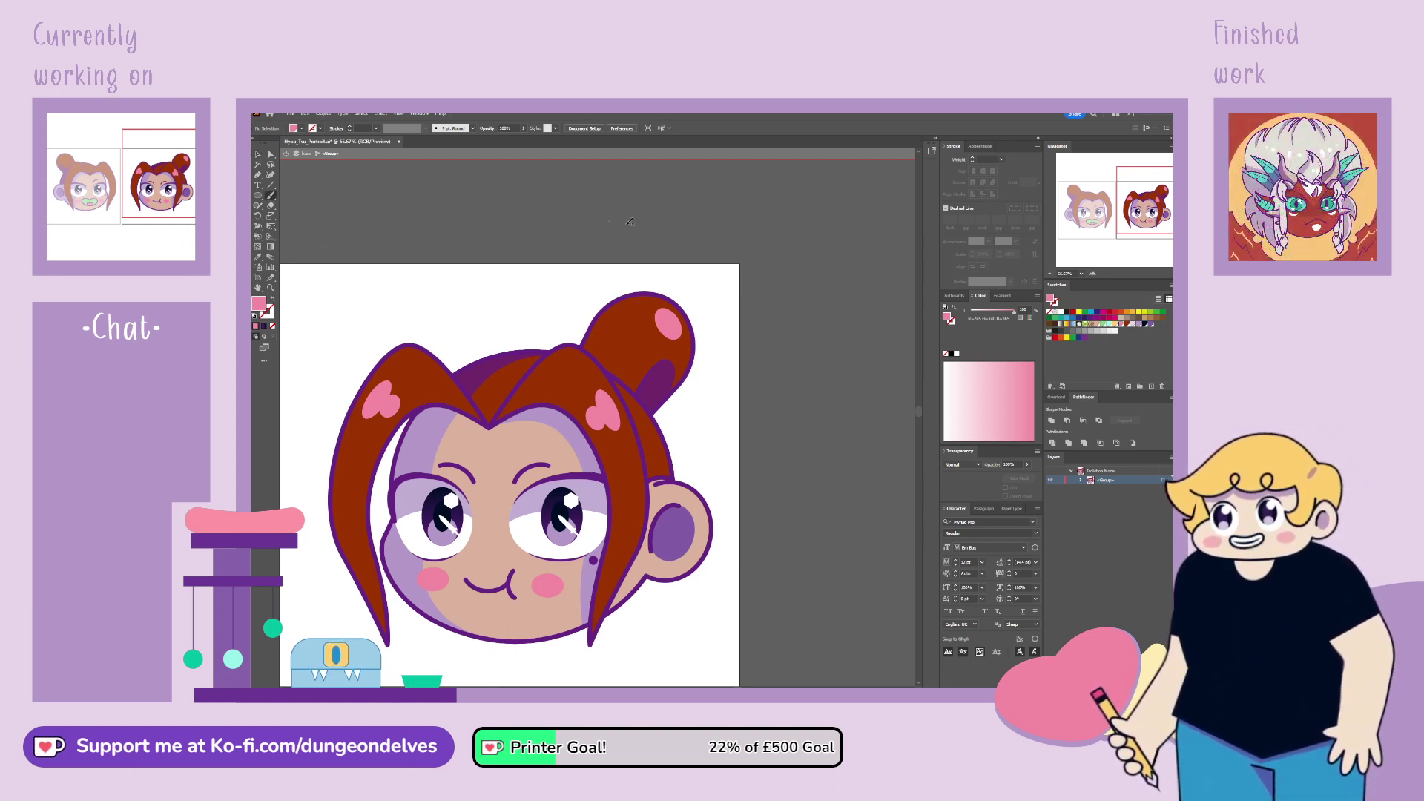
pyautogui.click(1061, 311)
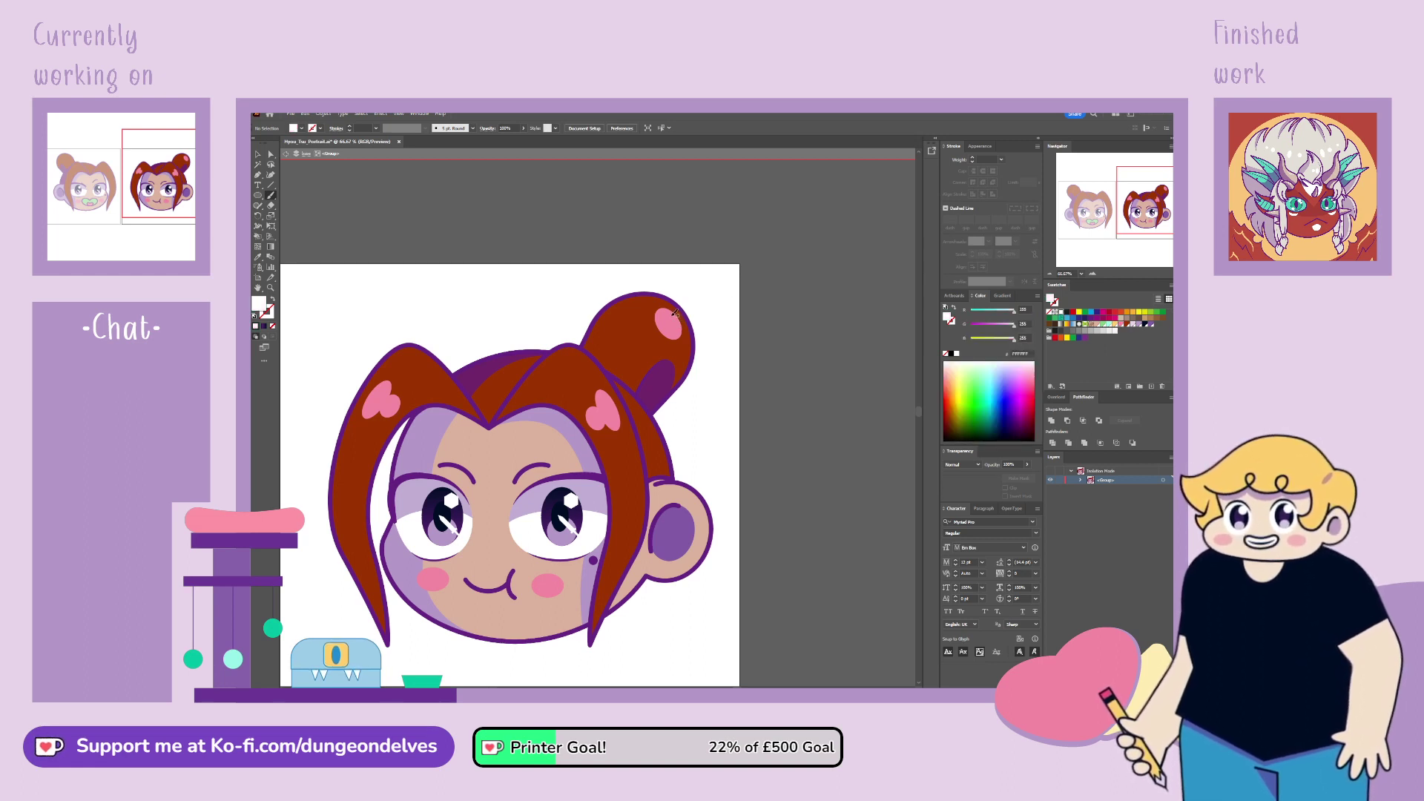
pyautogui.hotkey('shift', 'x')
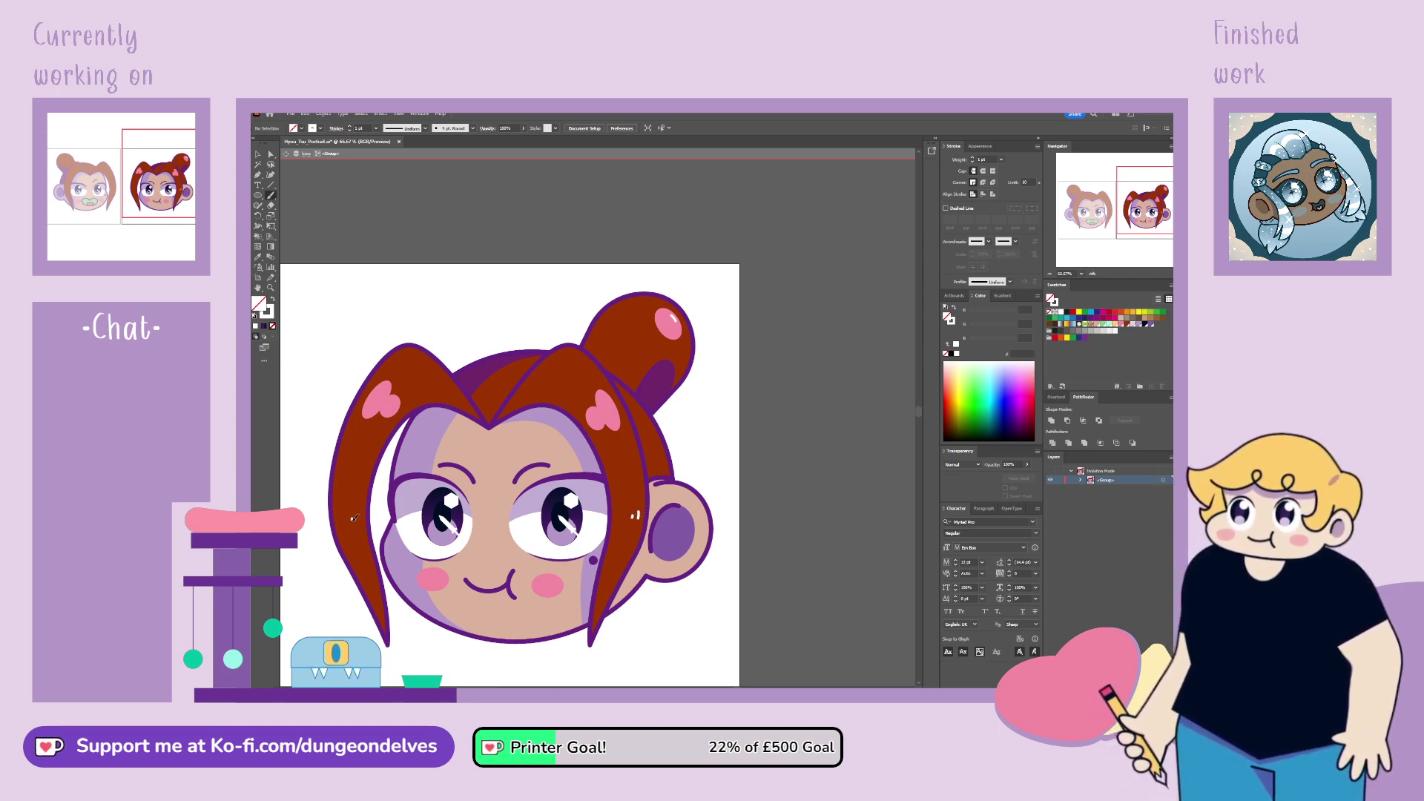
pyautogui.moveTo(345, 518); pyautogui.dragTo(345, 524)
pyautogui.moveTo(352, 518); pyautogui.dragTo(352, 524)
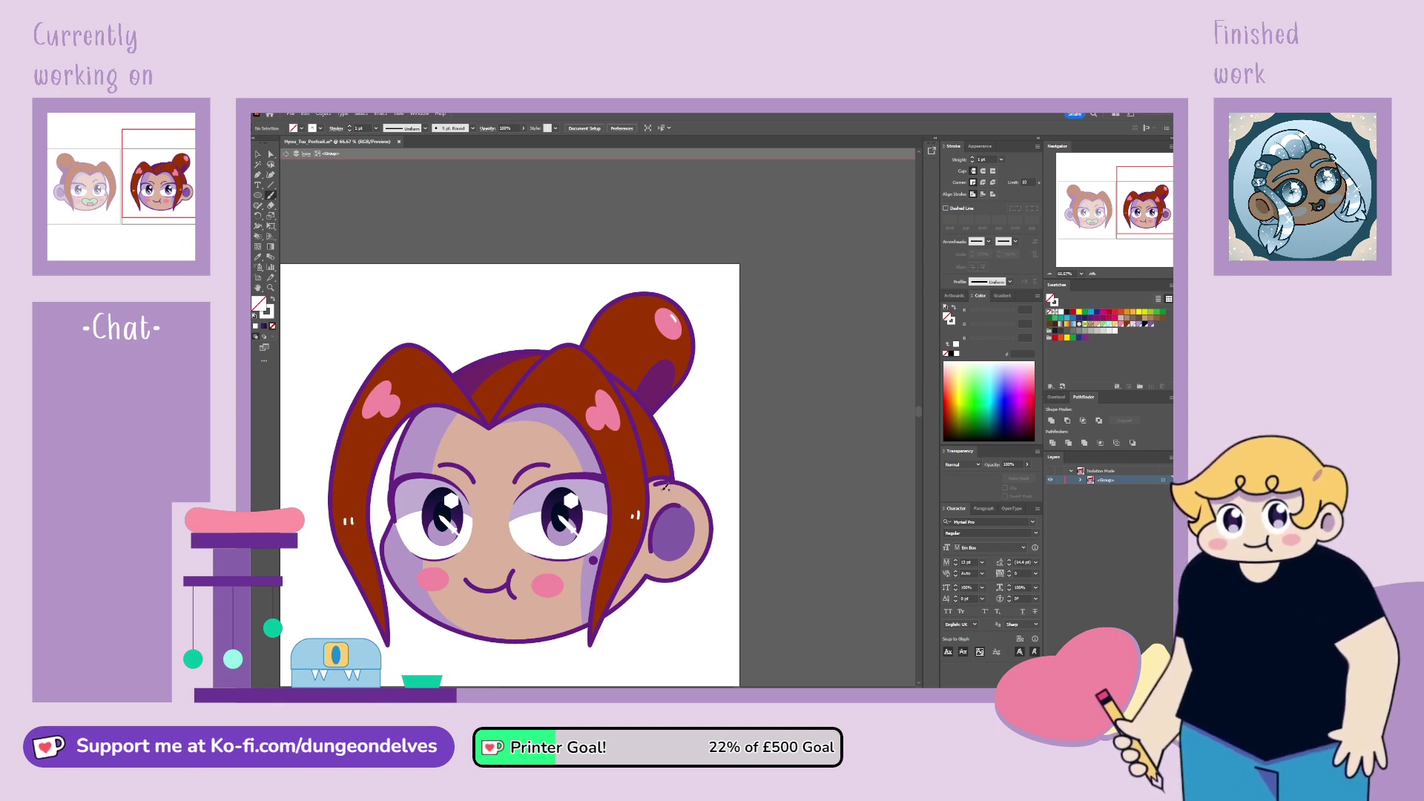
# Step: Add short white highlight strokes along the ear's upper edge and the outer edge of the hair above it, redoing unsatisfactory ones
pyautogui.moveTo(660, 489); pyautogui.dragTo(694, 506)
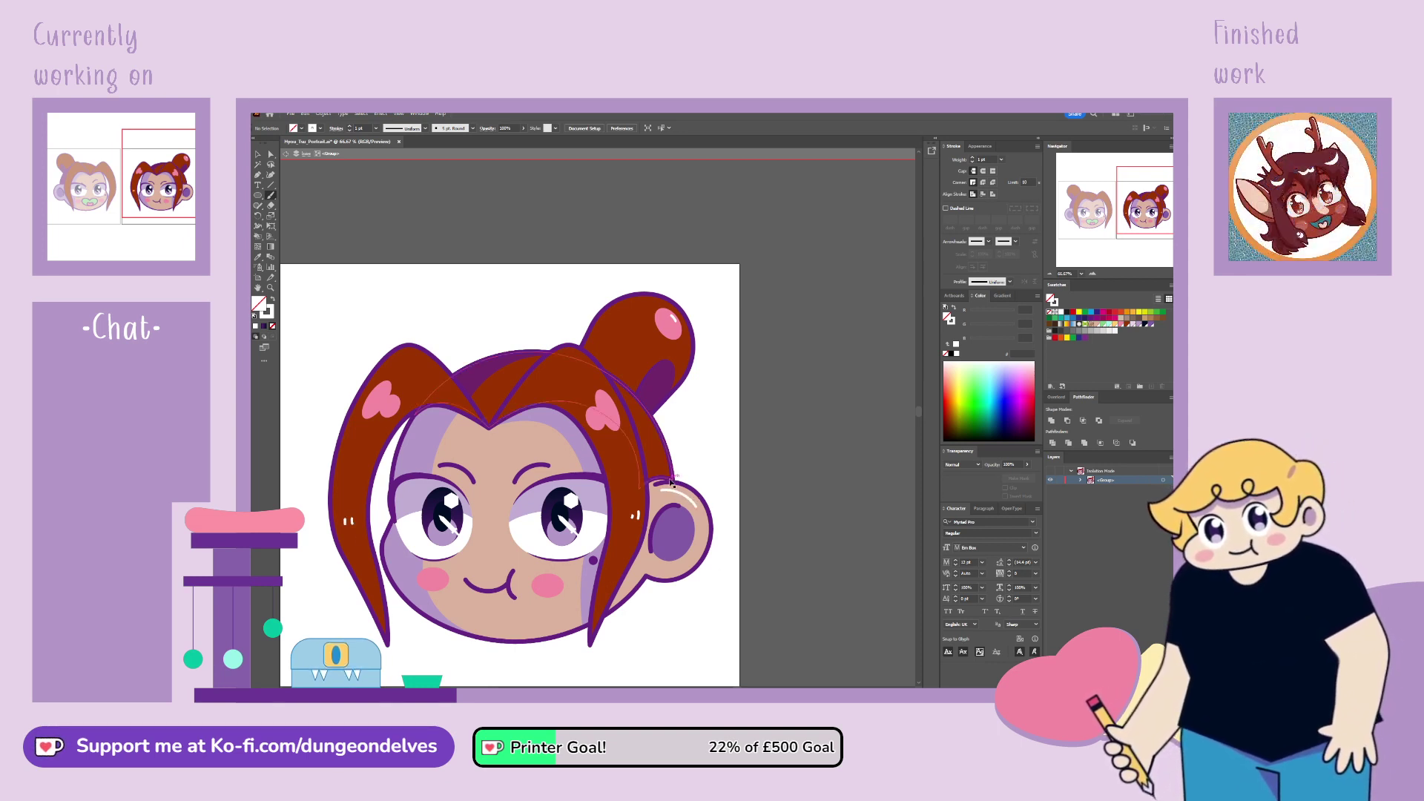
pyautogui.hotkey('ctrl', 'z')
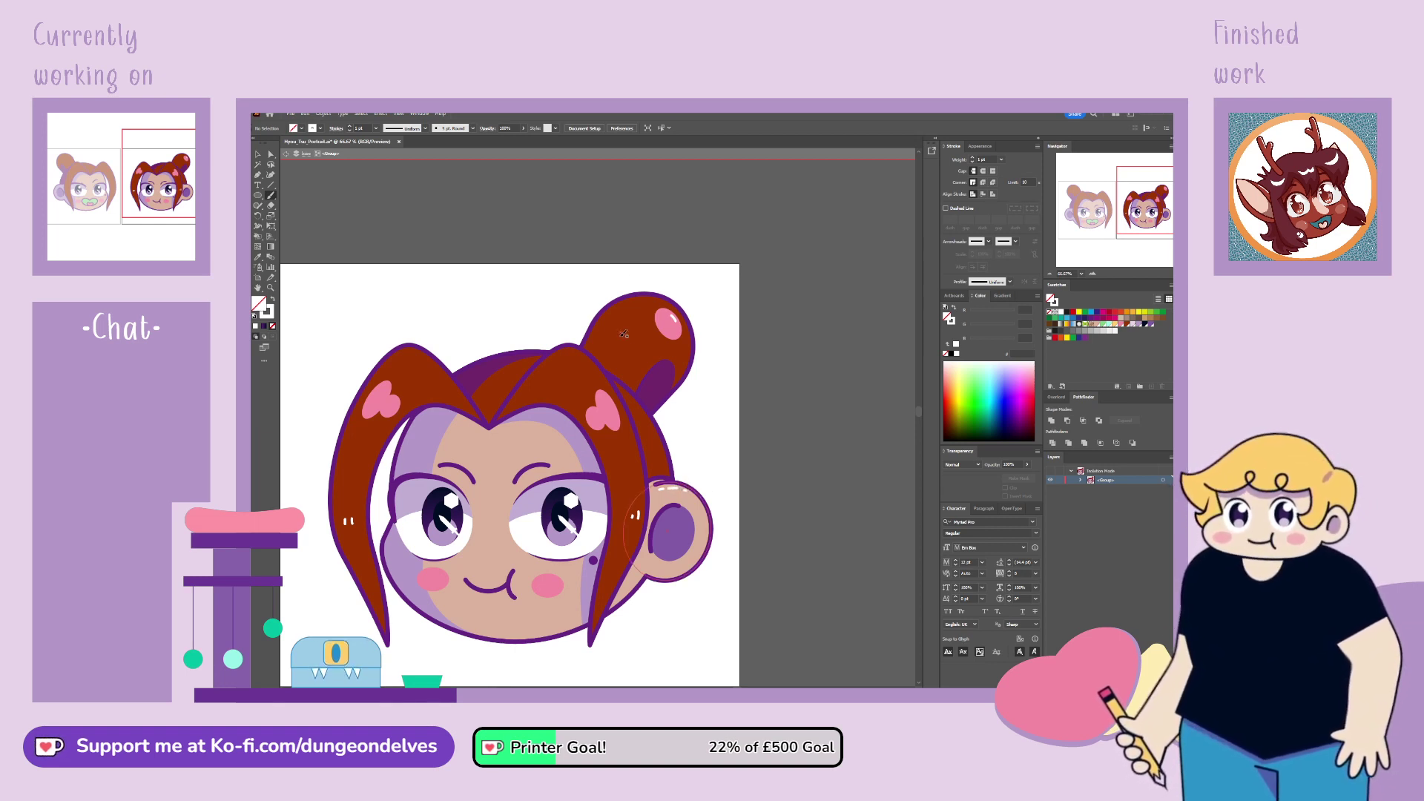
pyautogui.keyDown('ctrl'); pyautogui.click(667, 389); pyautogui.keyUp('ctrl')
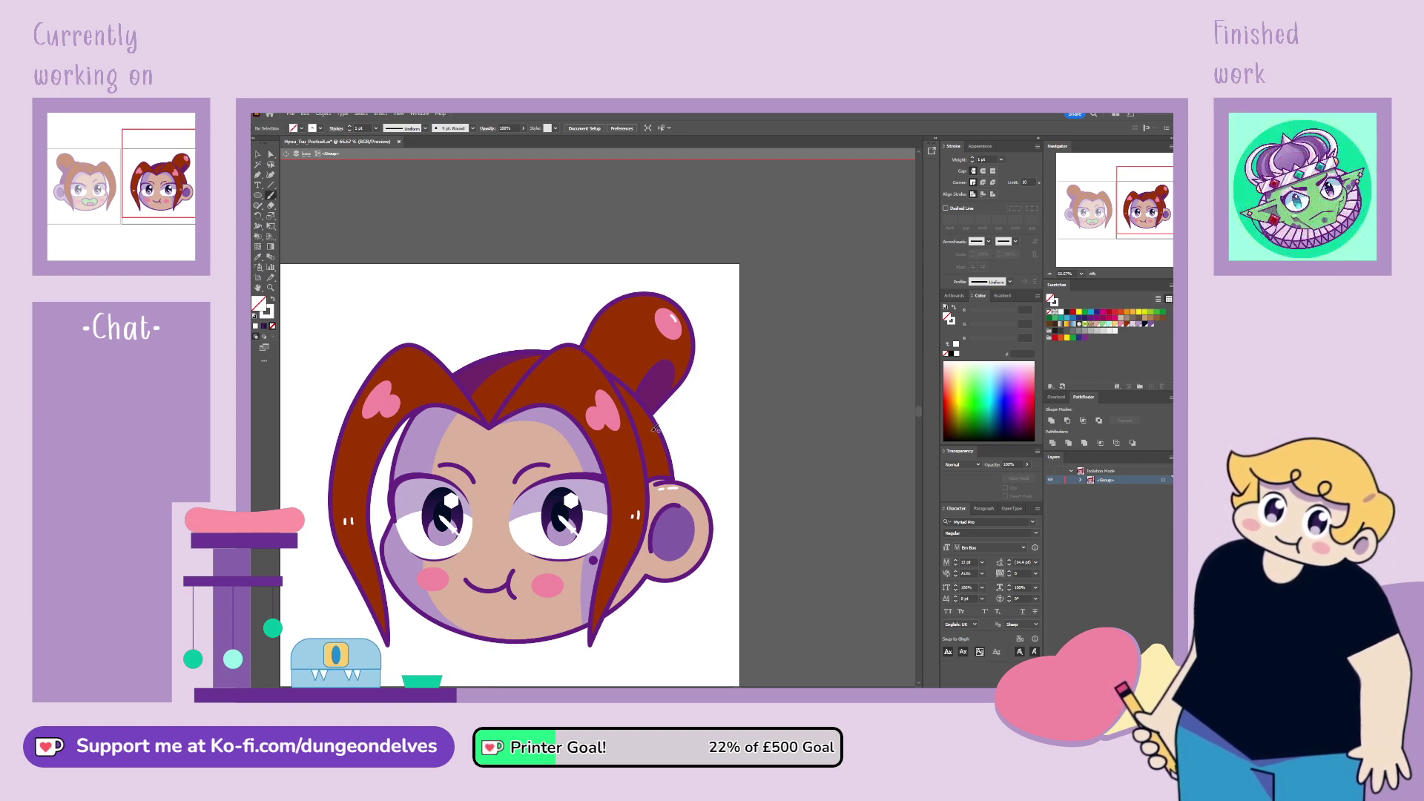
pyautogui.moveTo(658, 448); pyautogui.dragTo(665, 460)
pyautogui.hotkey('ctrl', 'z')
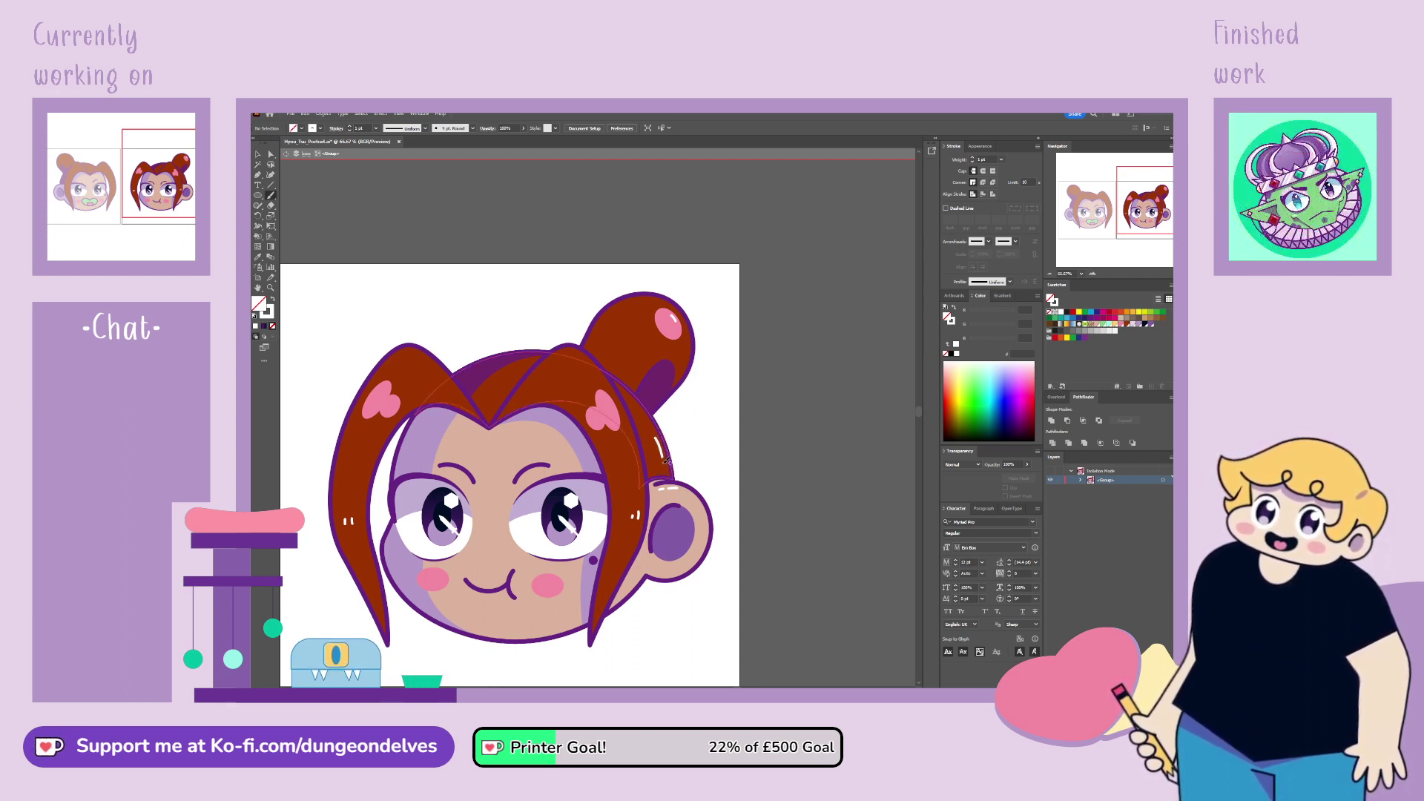
pyautogui.keyDown('ctrl'); pyautogui.click(754, 549); pyautogui.keyUp('ctrl')
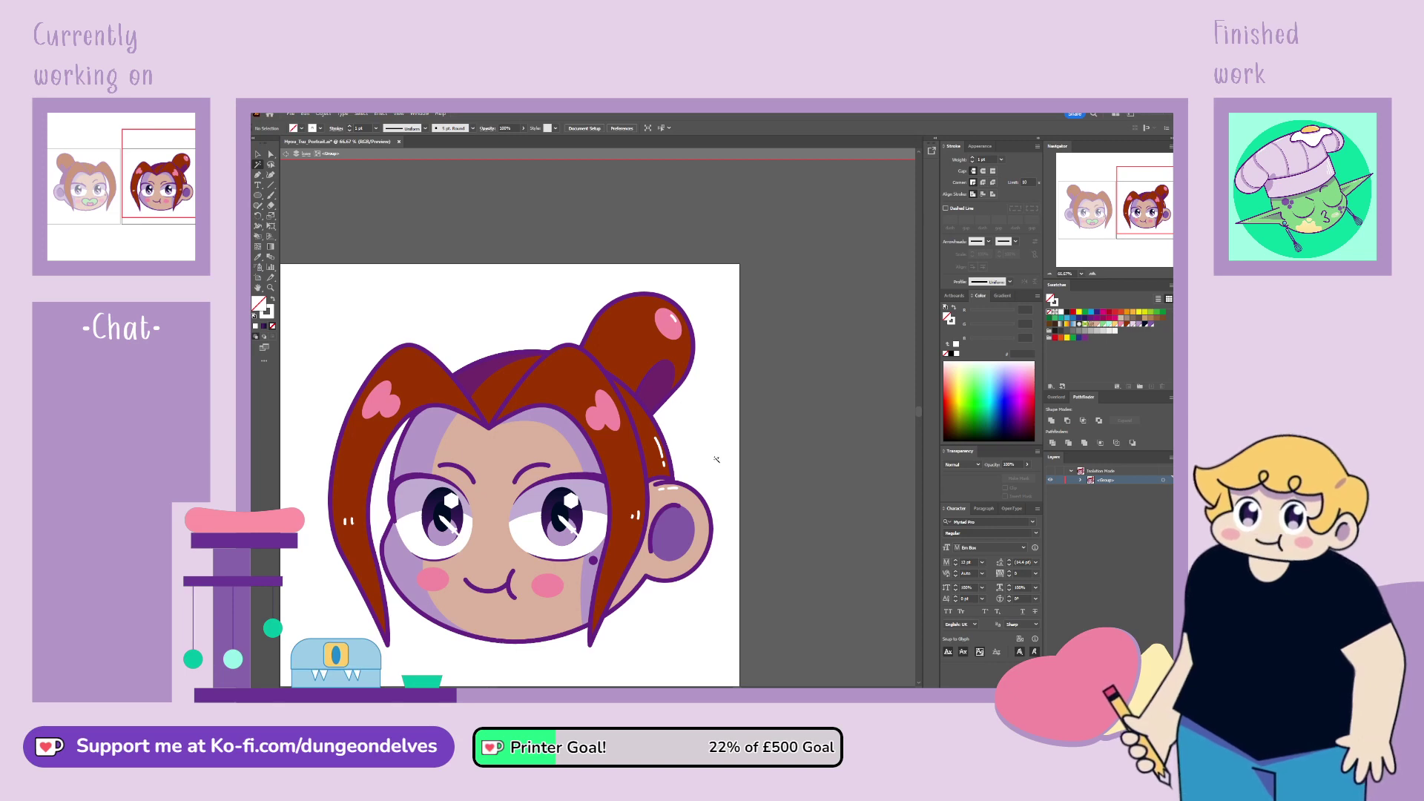
# Step: Try small white highlight strokes above and below the left part of the smile
pyautogui.hotkey('ctrl', '+')
pyautogui.moveTo(599, 347); pyautogui.dragTo(686, 222)
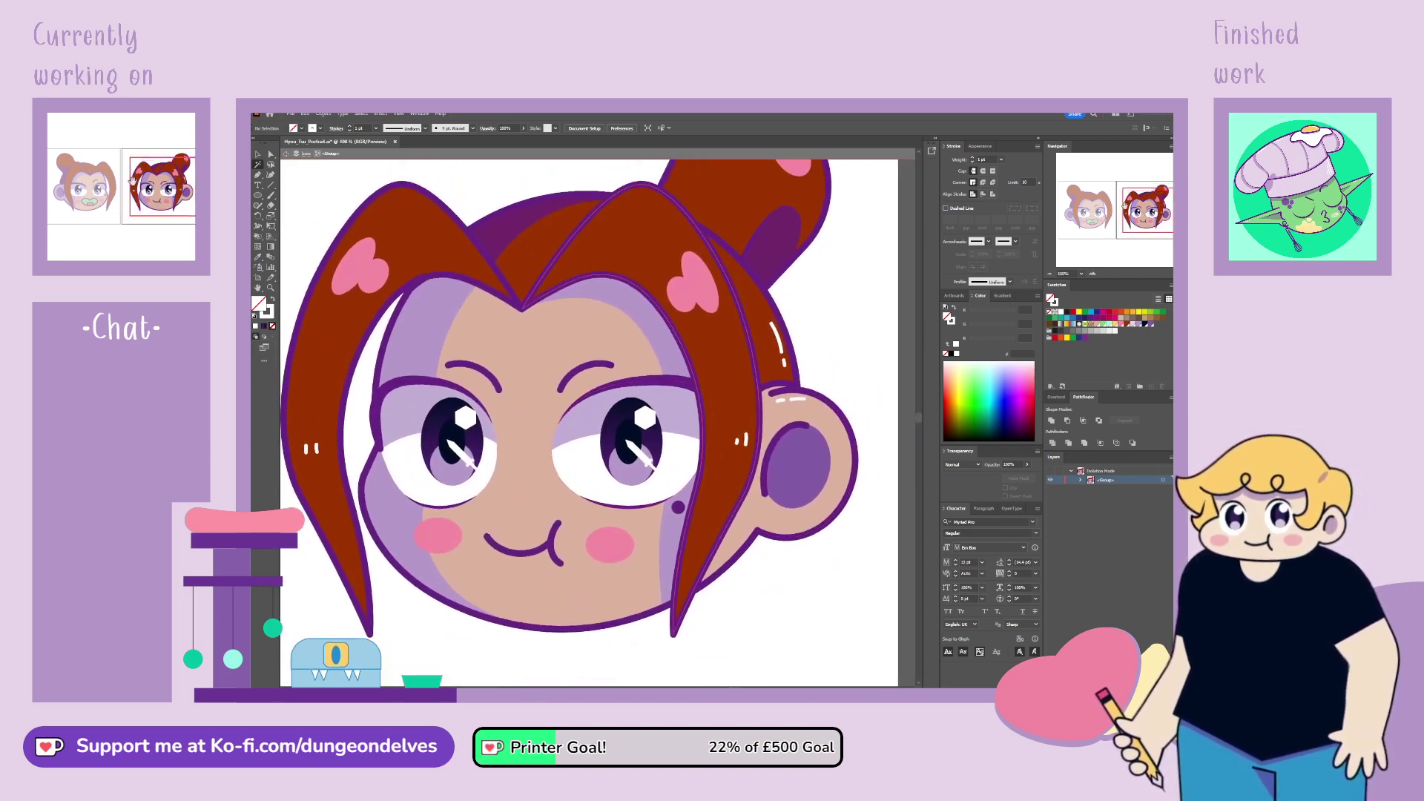
pyautogui.click(270, 195)
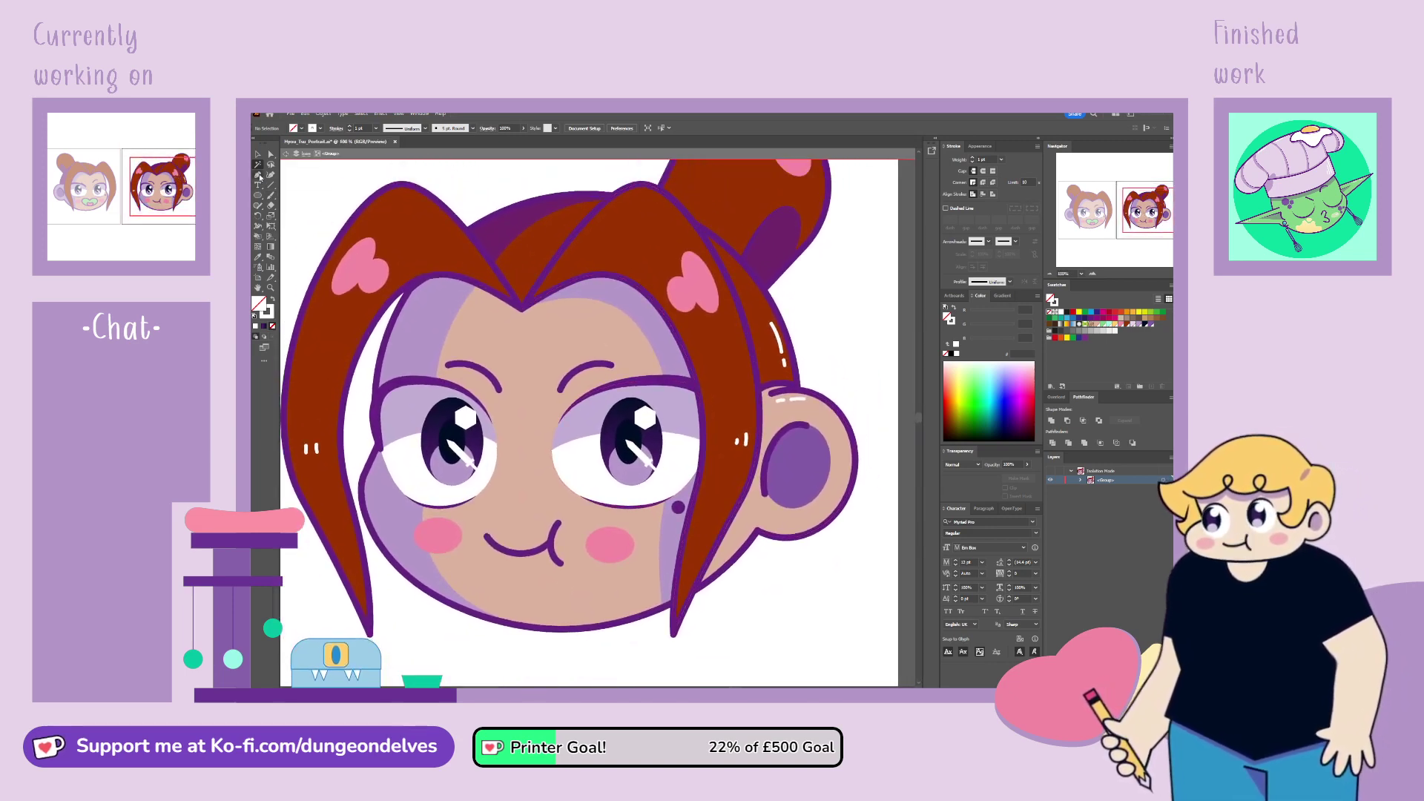
pyautogui.press('d')
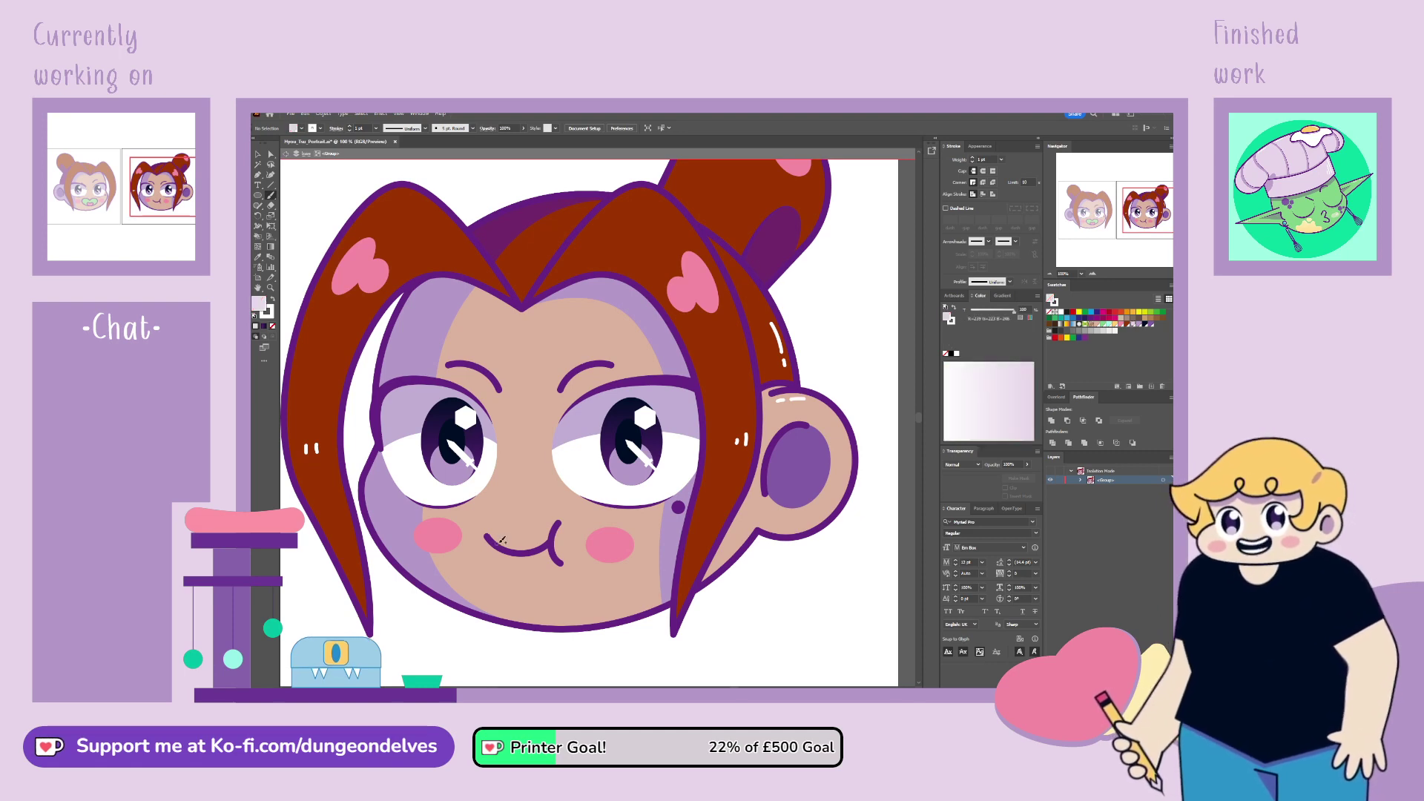
pyautogui.moveTo(508, 546); pyautogui.dragTo(524, 560)
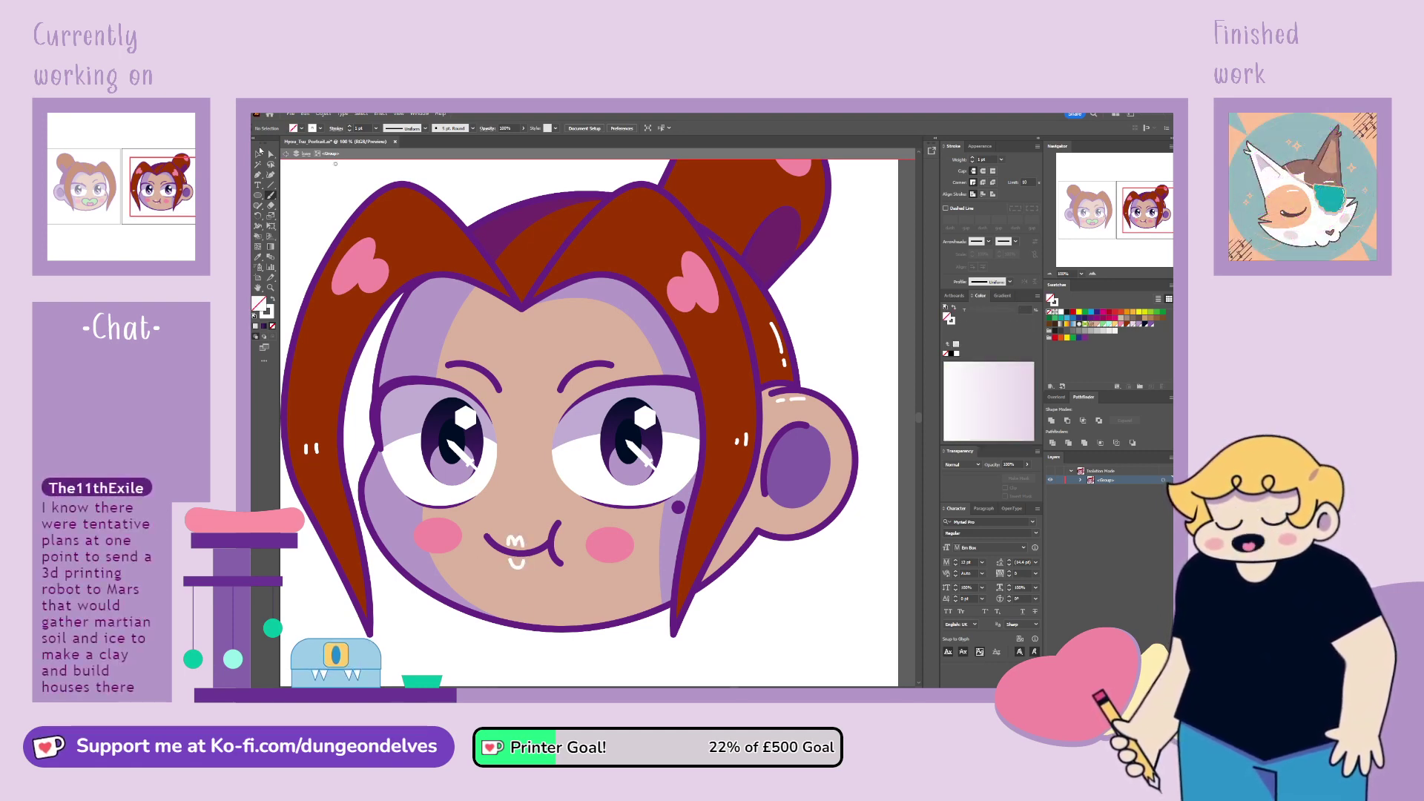
# Step: Select the white strokes around the mouth and lower their opacity
pyautogui.press('v')
pyautogui.click(524, 562)
pyautogui.keyDown('shift'); pyautogui.click(523, 541); pyautogui.keyUp('shift')
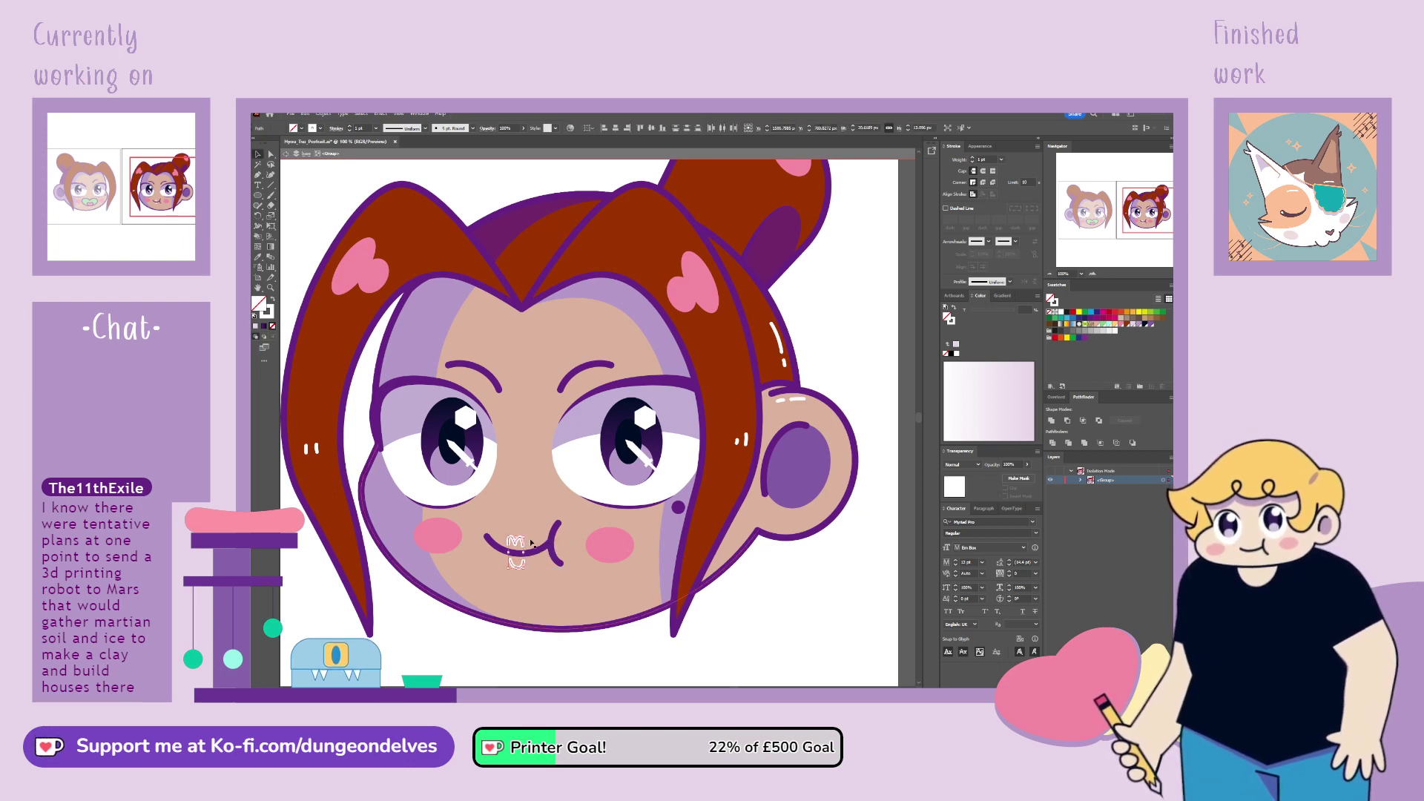
pyautogui.click(1011, 464)
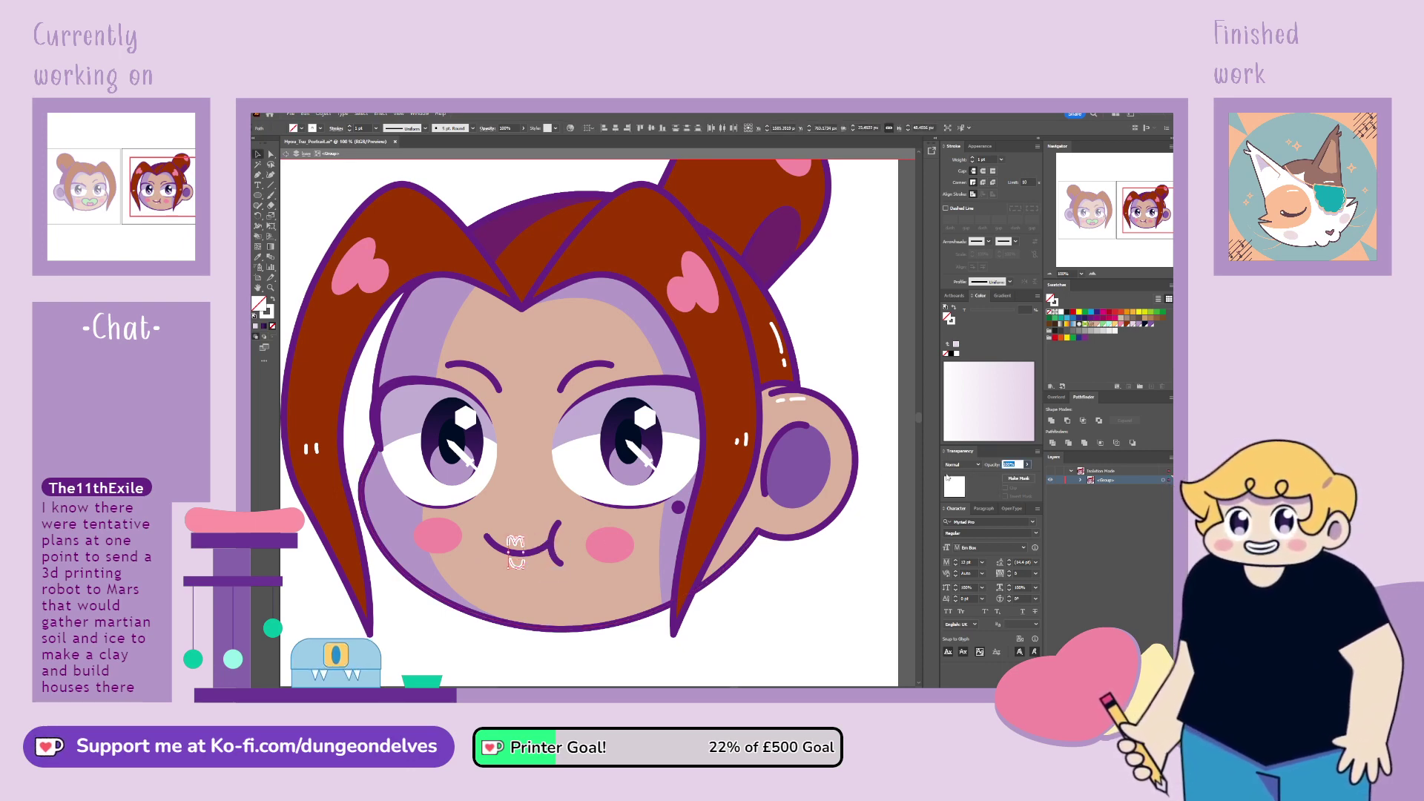
pyautogui.write('25')
pyautogui.press('Return')
pyautogui.click(595, 659)
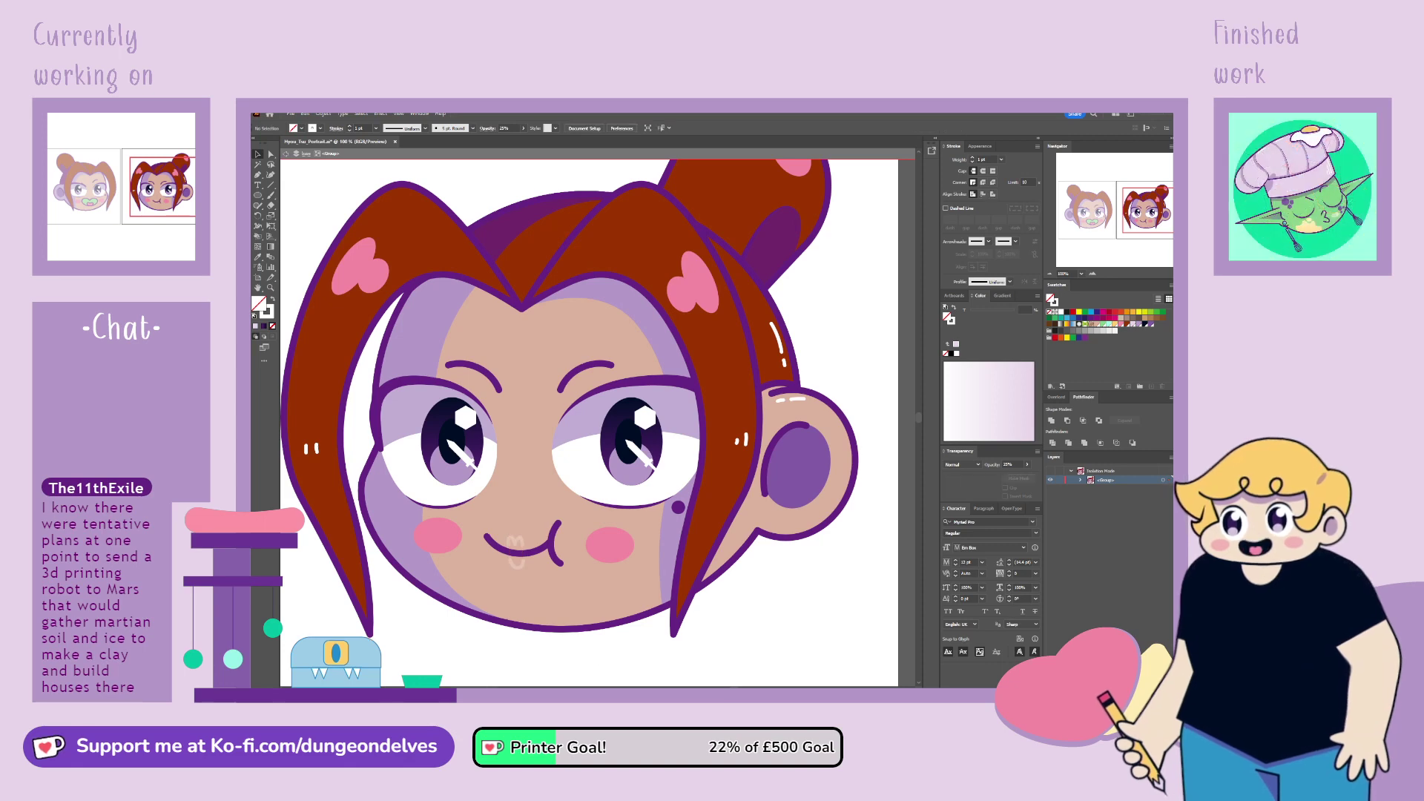
# Step: Delete the semi-transparent highlight strokes around the mouth
pyautogui.hotkey('ctrl', '-')
pyautogui.hotkey('ctrl', '-')
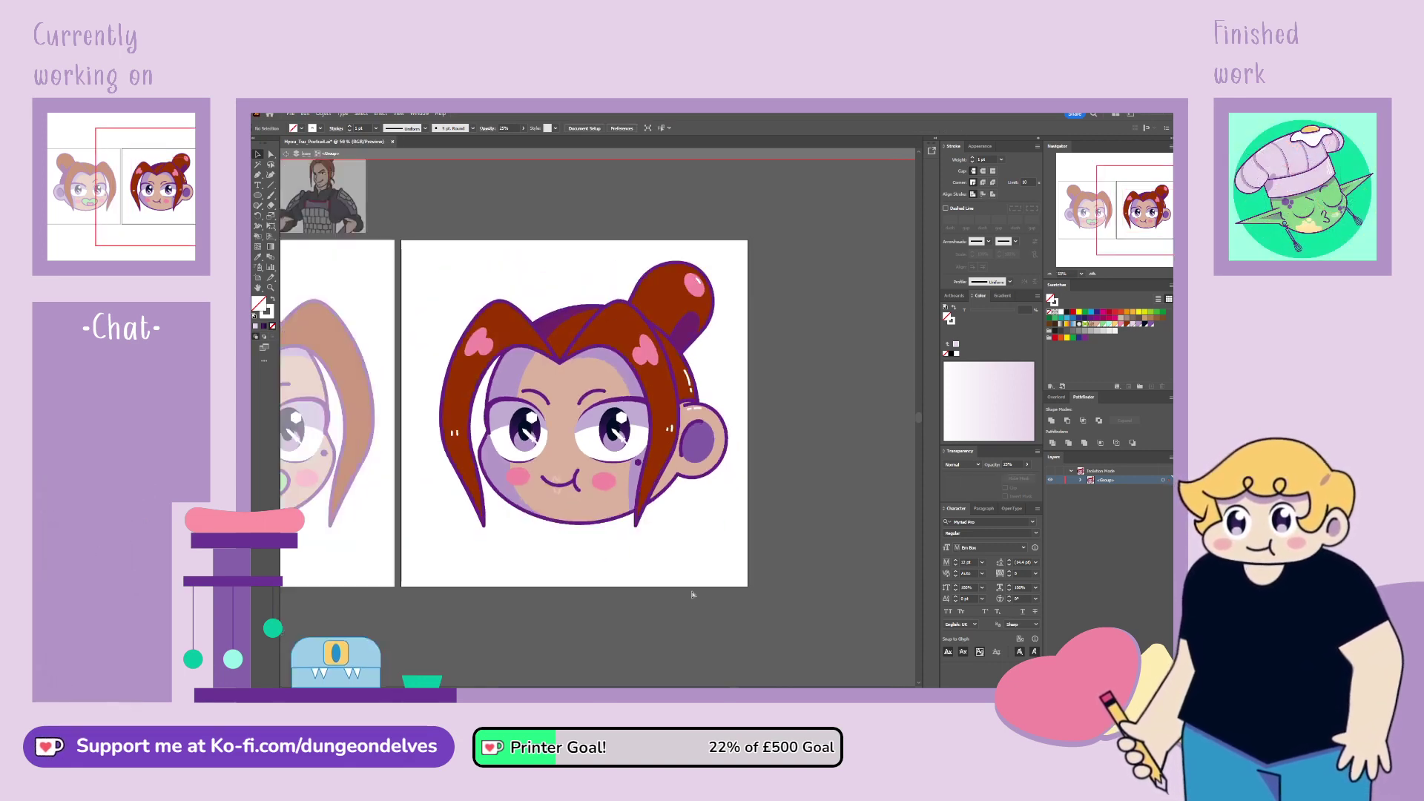
pyautogui.hotkey('ctrl', '+')
pyautogui.hotkey('ctrl', '+')
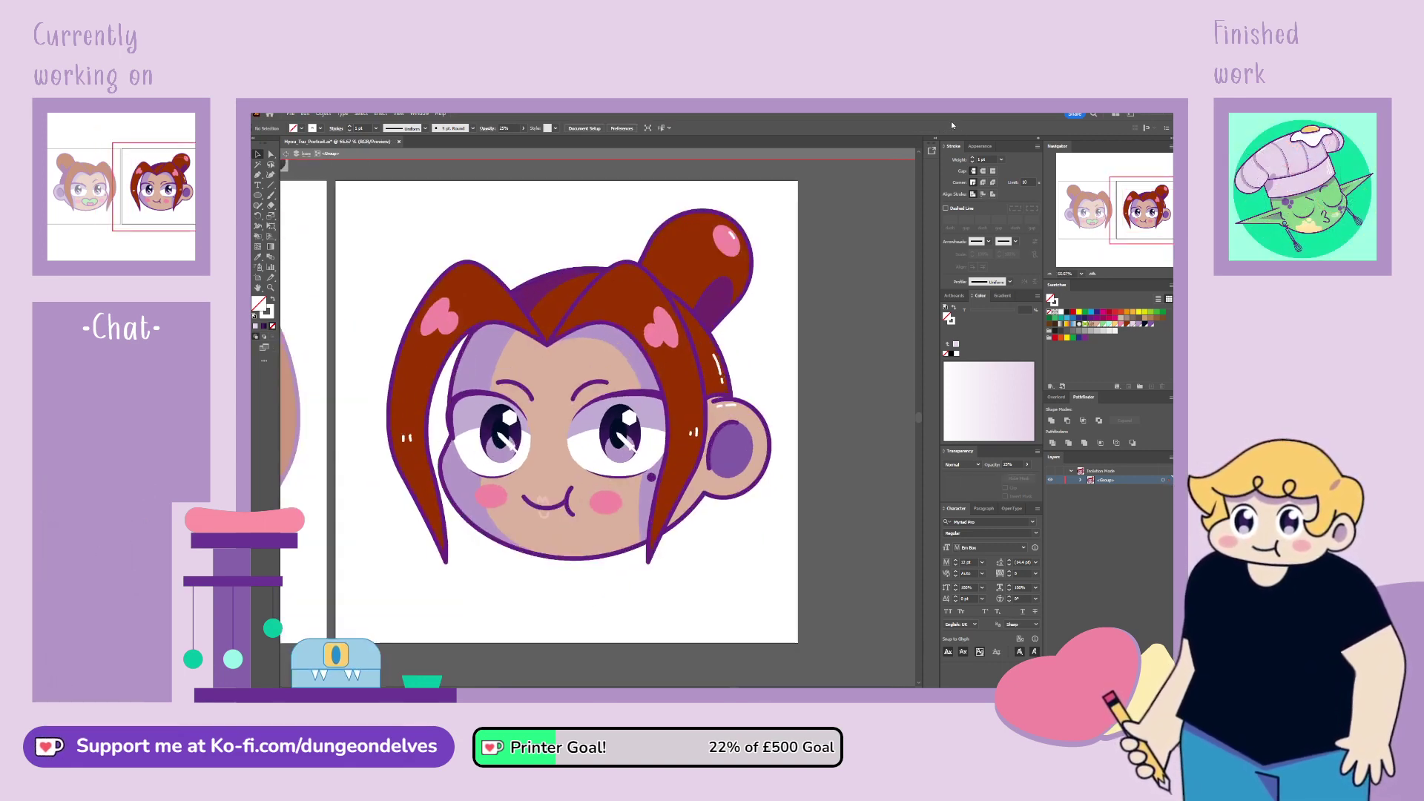
pyautogui.click(523, 549)
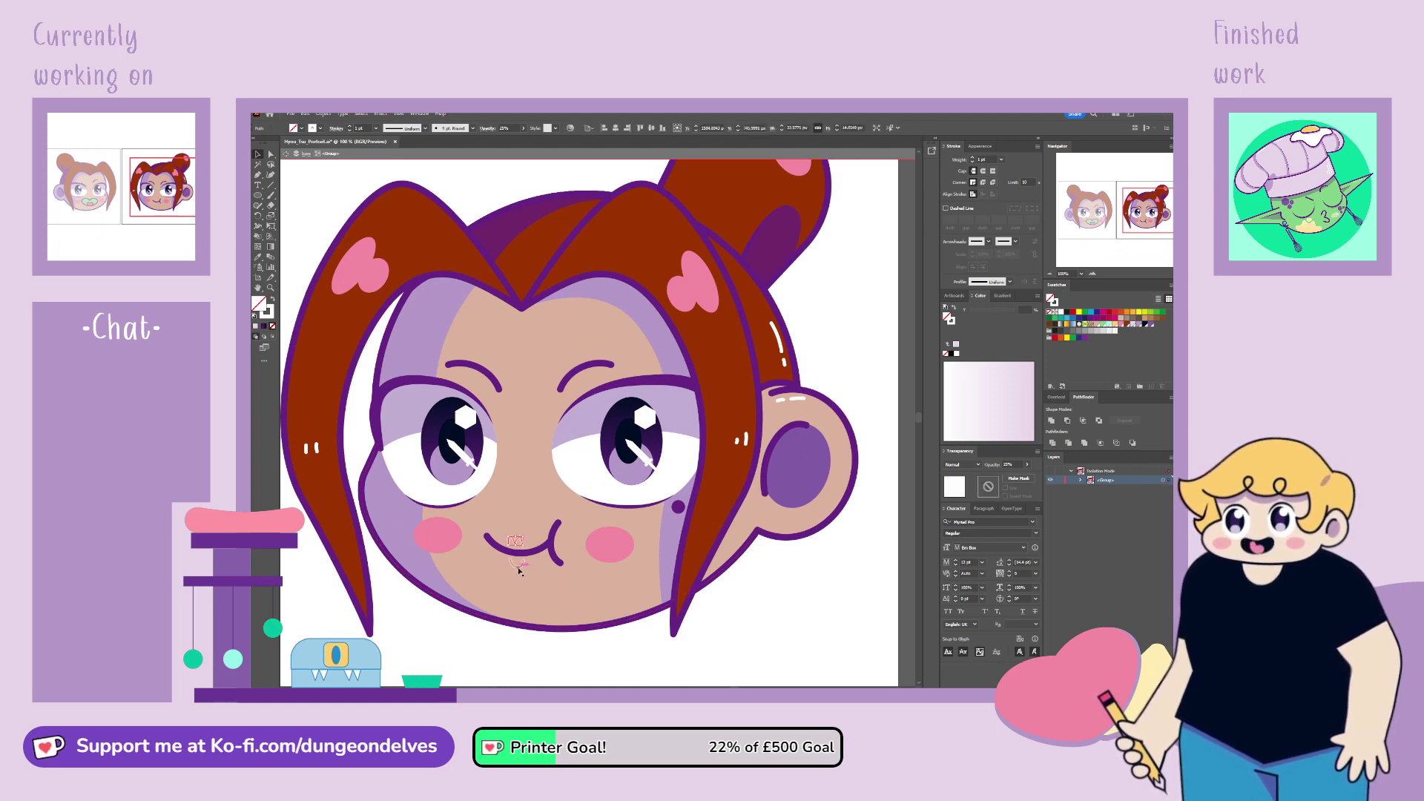
pyautogui.press('Delete')
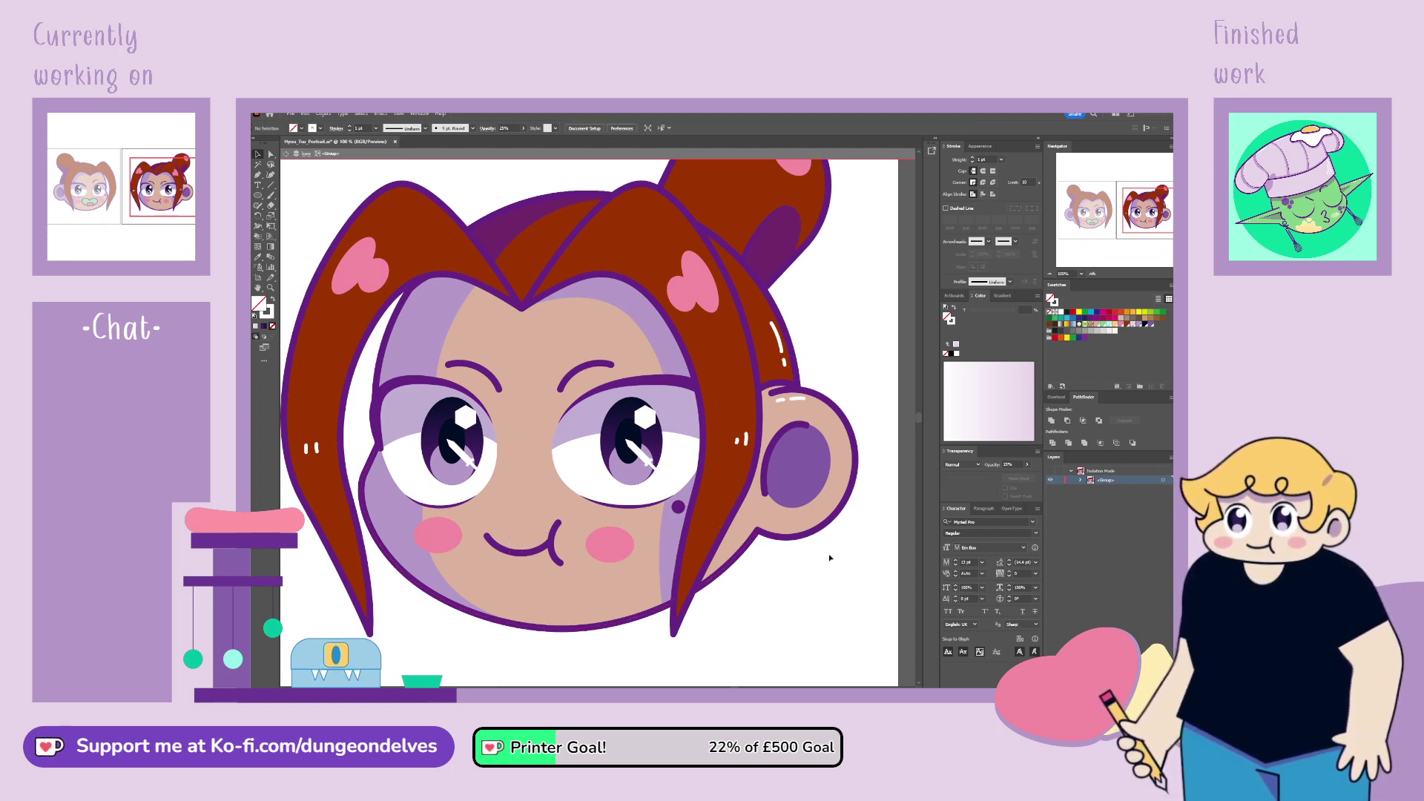
# Step: Leave isolation mode and select the first portrait's group
pyautogui.doubleClick(824, 613)
pyautogui.hotkey('ctrl', '-')
pyautogui.hotkey('ctrl', '-')
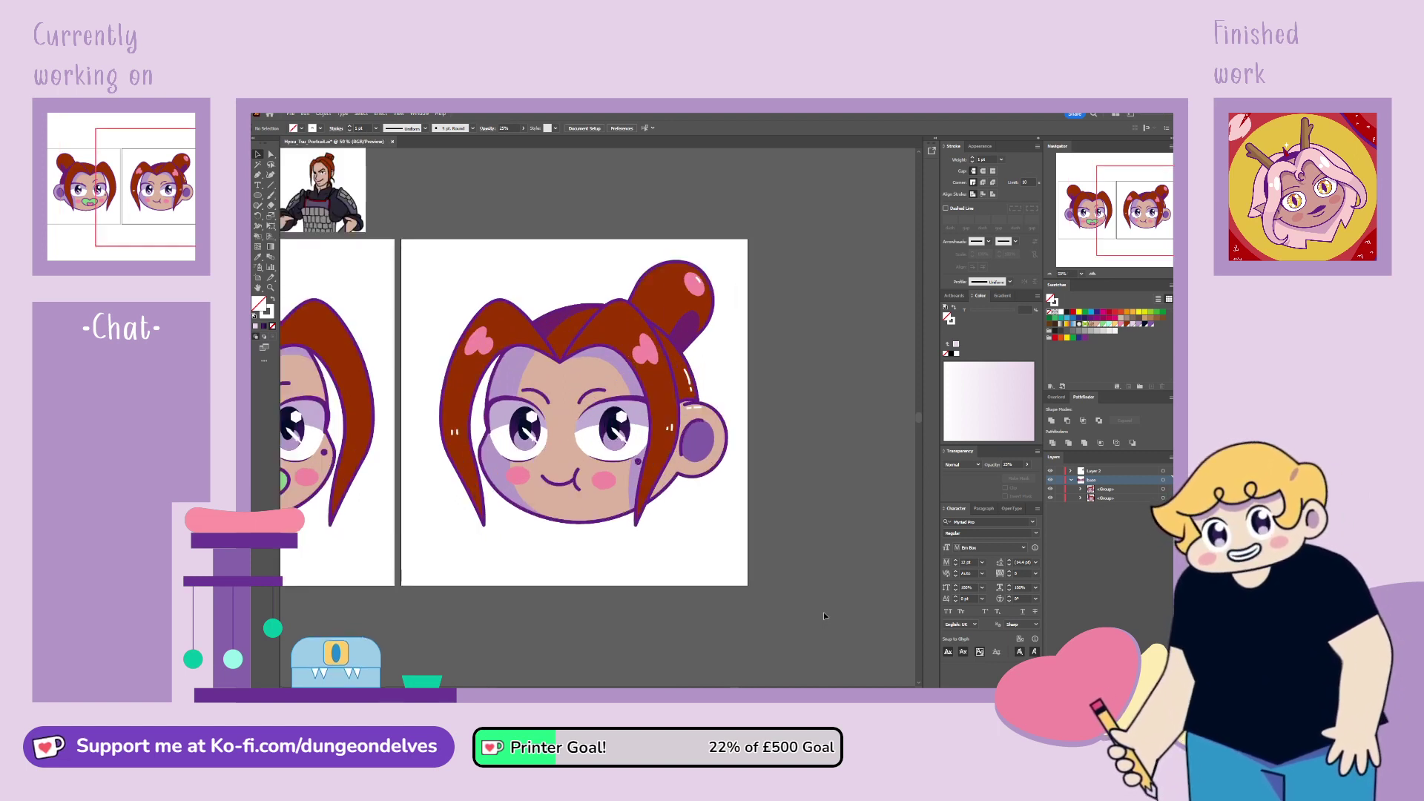
pyautogui.moveTo(627, 529); pyautogui.dragTo(765, 588)
pyautogui.moveTo(623, 564); pyautogui.dragTo(663, 560)
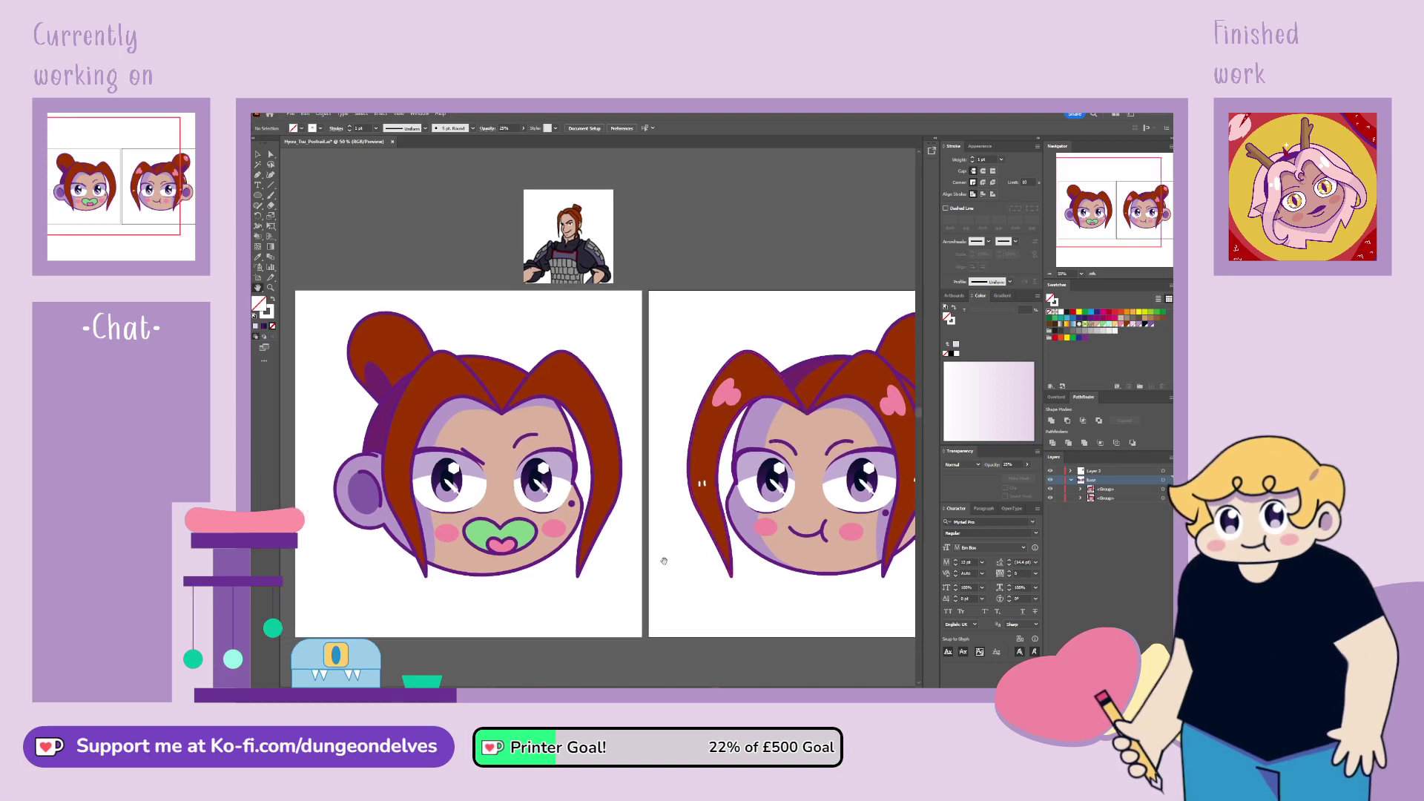
pyautogui.click(598, 435)
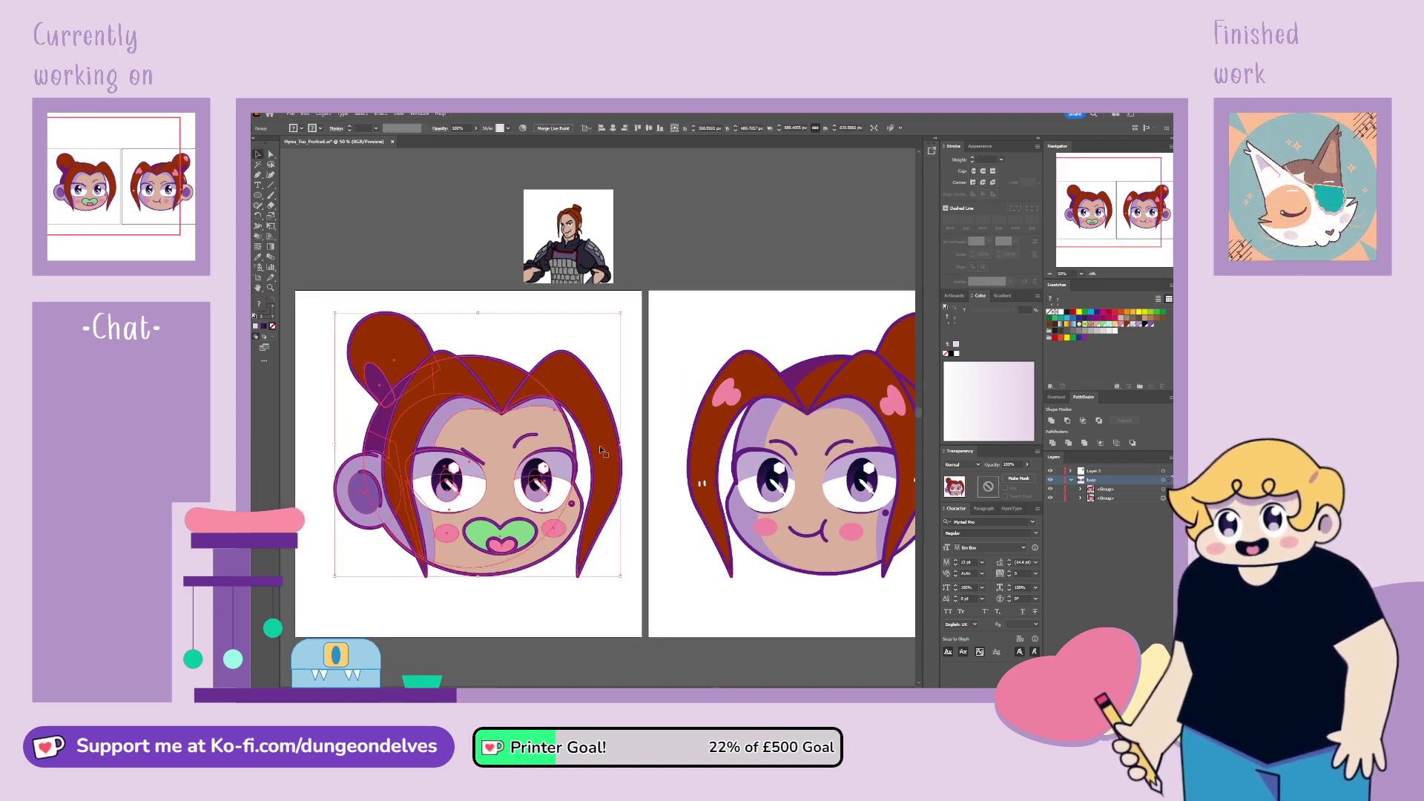
# Step: Inside the first portrait's group, draw outline-free pink ellipses as a highlight on the upper part of the right front hair strand
pyautogui.doubleClick(599, 445)
pyautogui.click(842, 248)
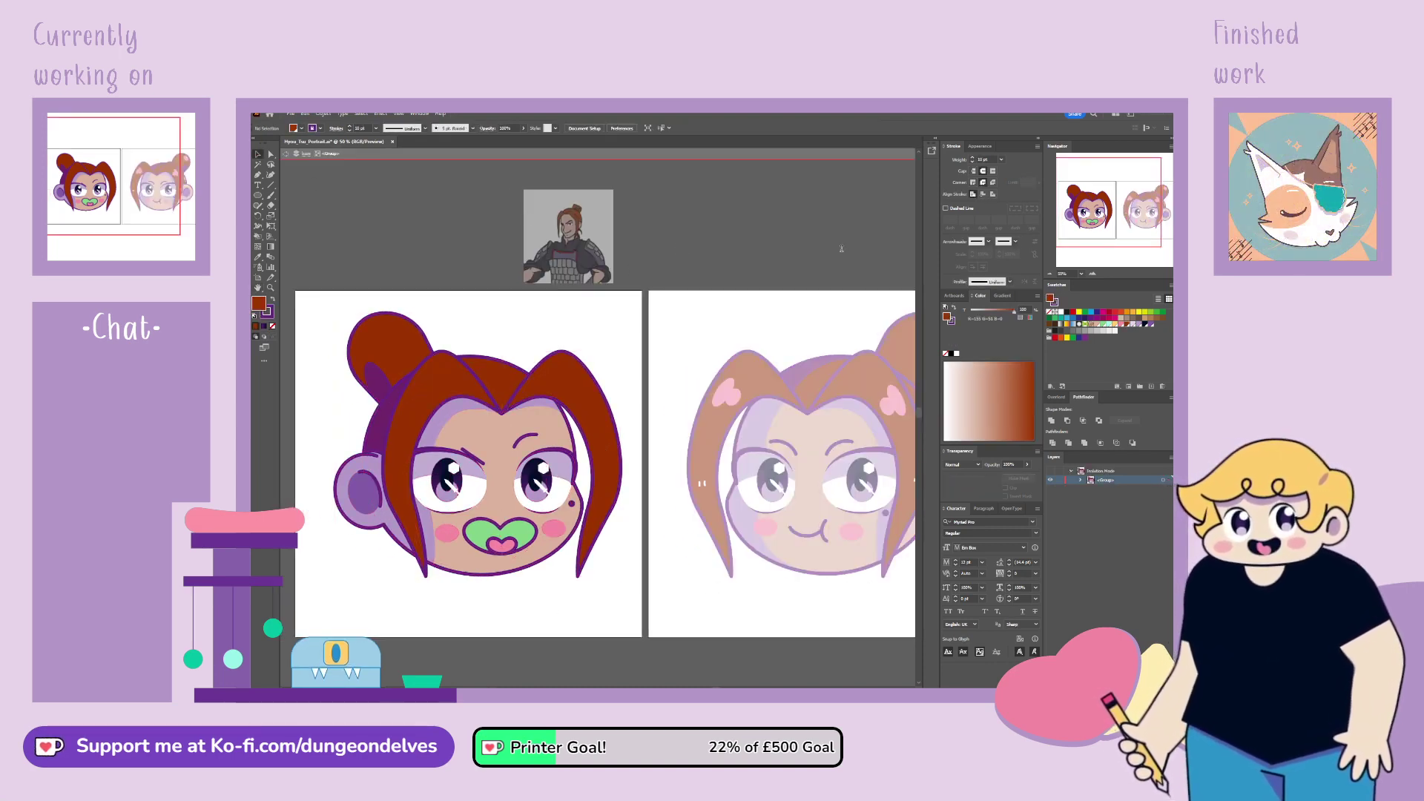
pyautogui.click(1120, 324)
pyautogui.click(267, 311)
pyautogui.click(273, 327)
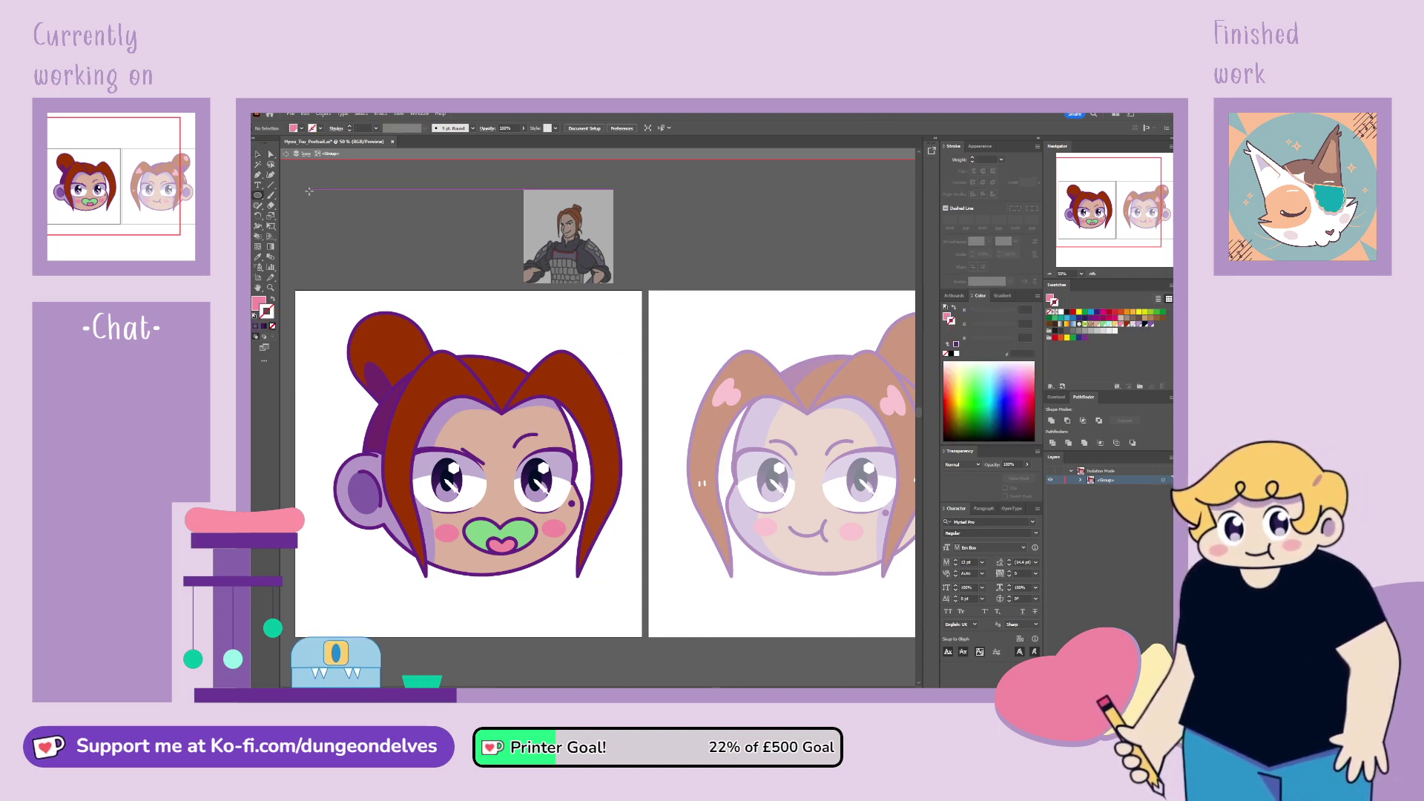
pyautogui.hotkey('ctrl', '+')
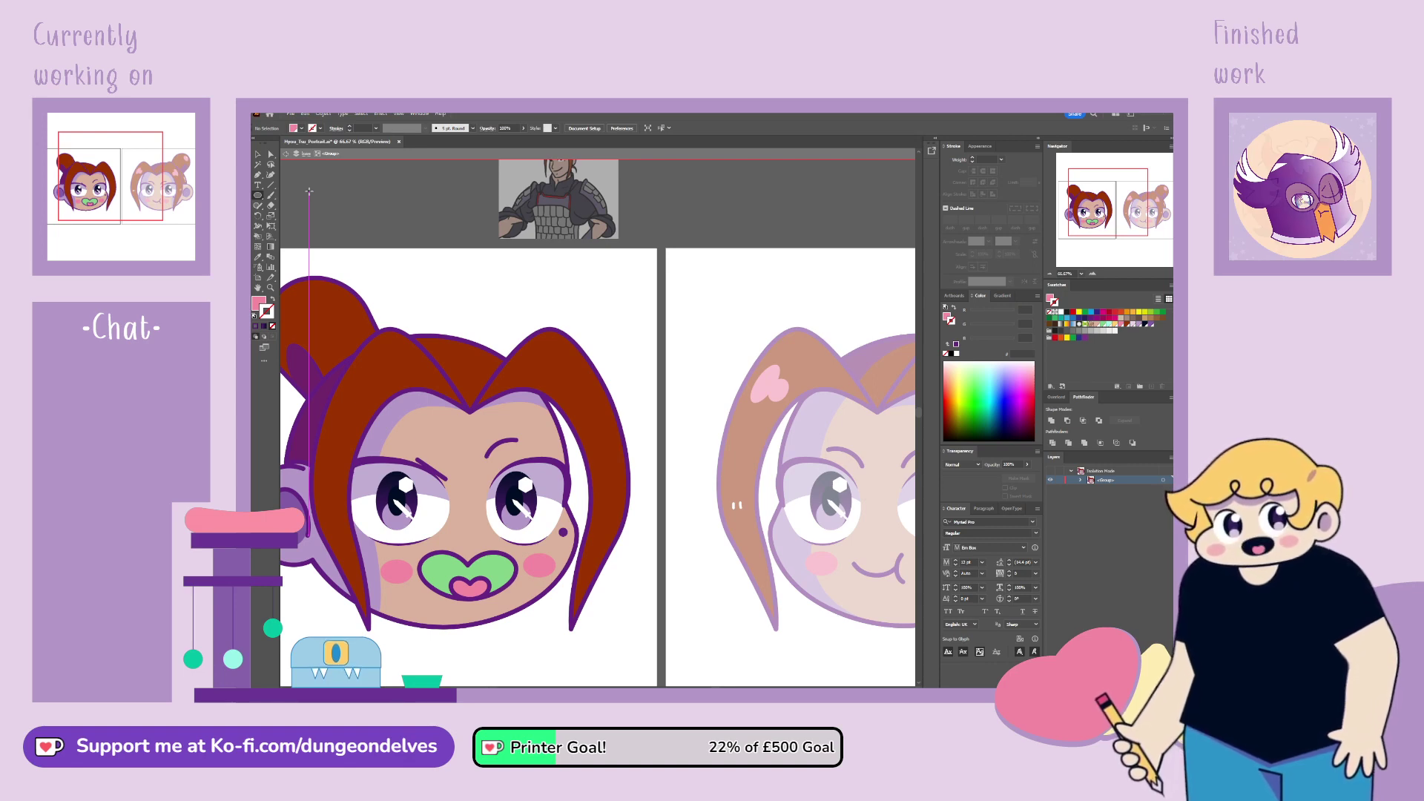
pyautogui.moveTo(559, 369)
pyautogui.mouseDown()
pyautogui.moveTo(575, 407)
pyautogui.moveTo(567, 360)
pyautogui.moveTo(580, 389)
pyautogui.moveTo(604, 393)
pyautogui.moveTo(565, 377)
pyautogui.moveTo(571, 388)
pyautogui.mouseUp()
pyautogui.click(260, 155)
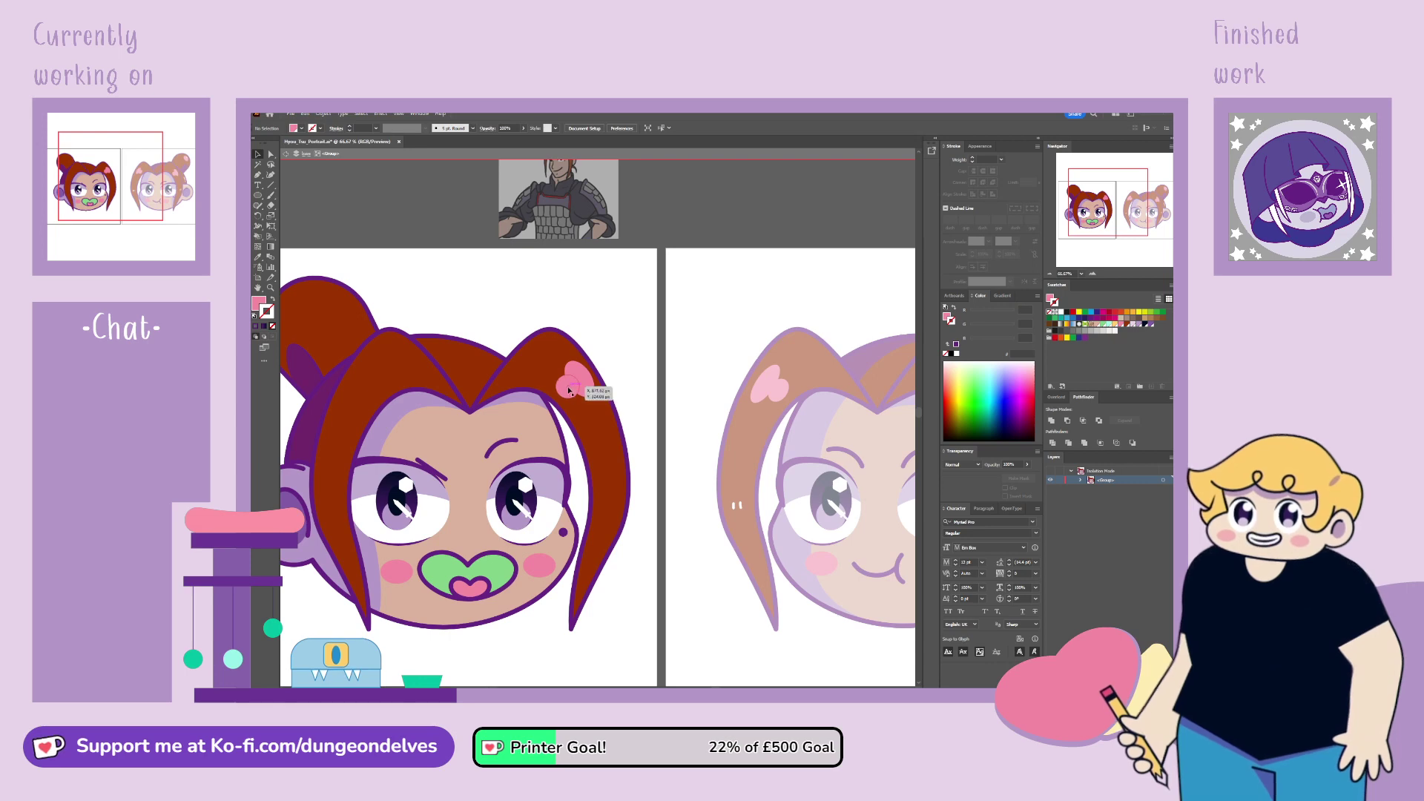
# Step: Copy the pink highlight from the right front strand to the matching spot on the left front strand
pyautogui.keyDown('shift'); pyautogui.click(592, 385); pyautogui.keyUp('shift')
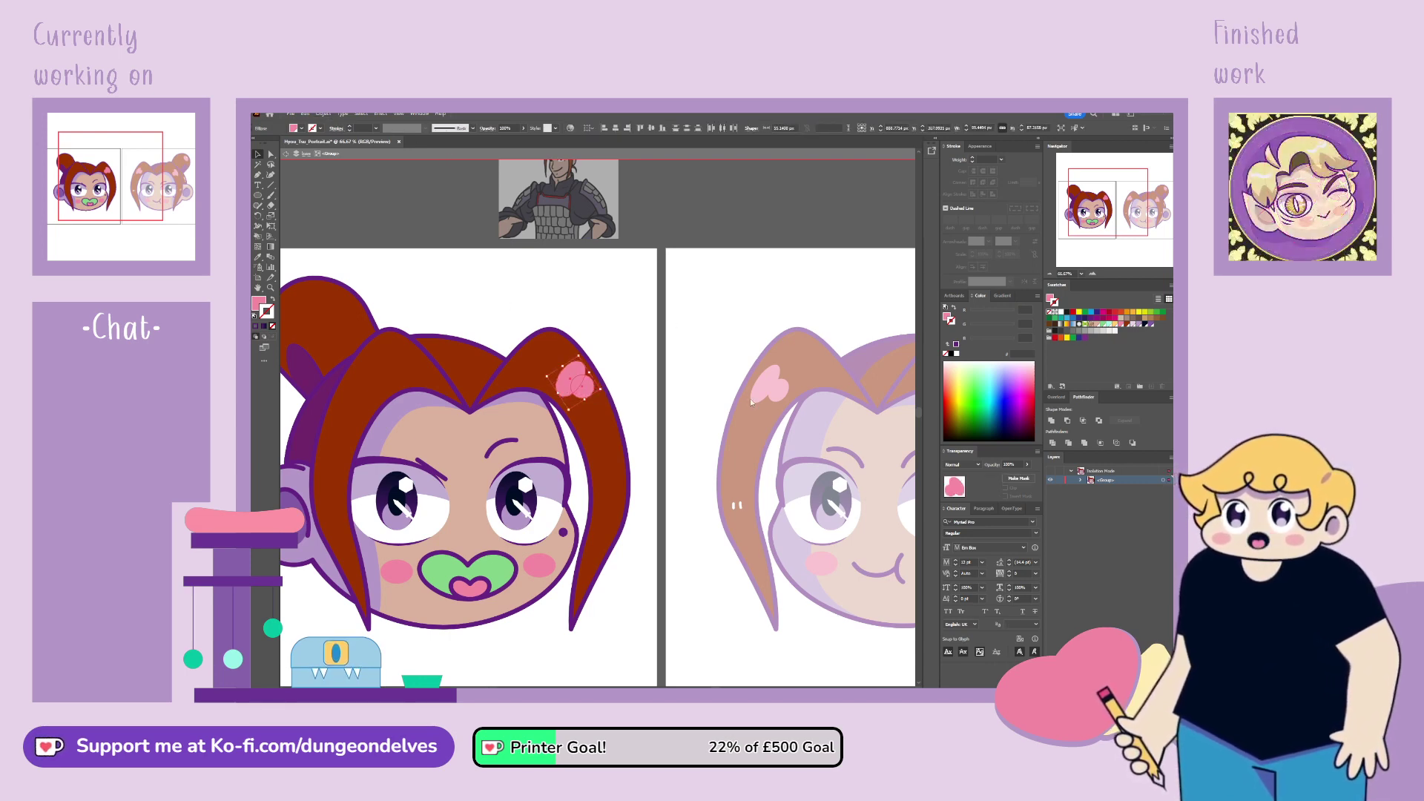
pyautogui.moveTo(584, 392); pyautogui.dragTo(377, 390)
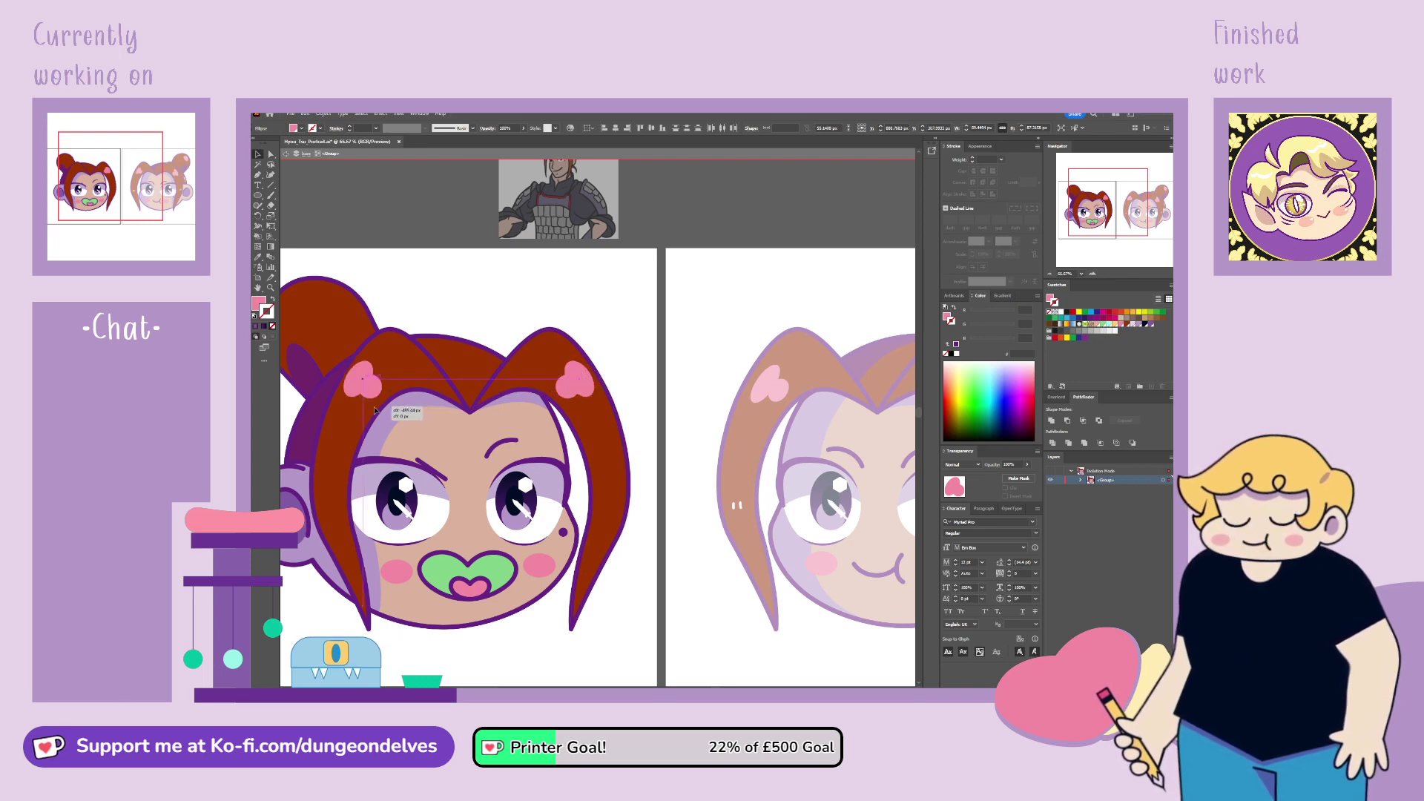
pyautogui.click(539, 558)
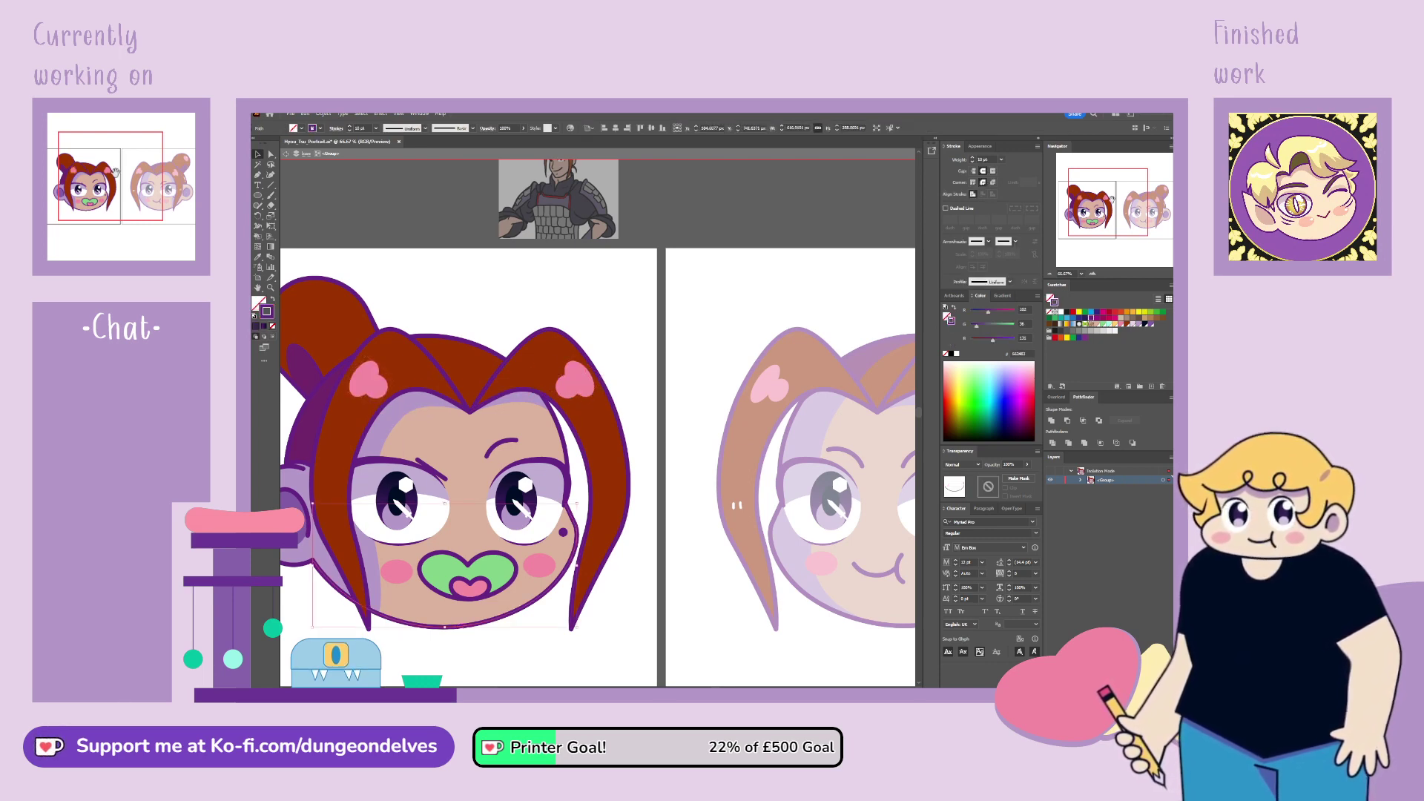
# Step: Draw an ellipse on the hair bun, give it the highlight pink, and rotate and duplicate it into a slanted two-part highlight
pyautogui.moveTo(1111, 199); pyautogui.dragTo(1100, 195)
pyautogui.click(257, 195)
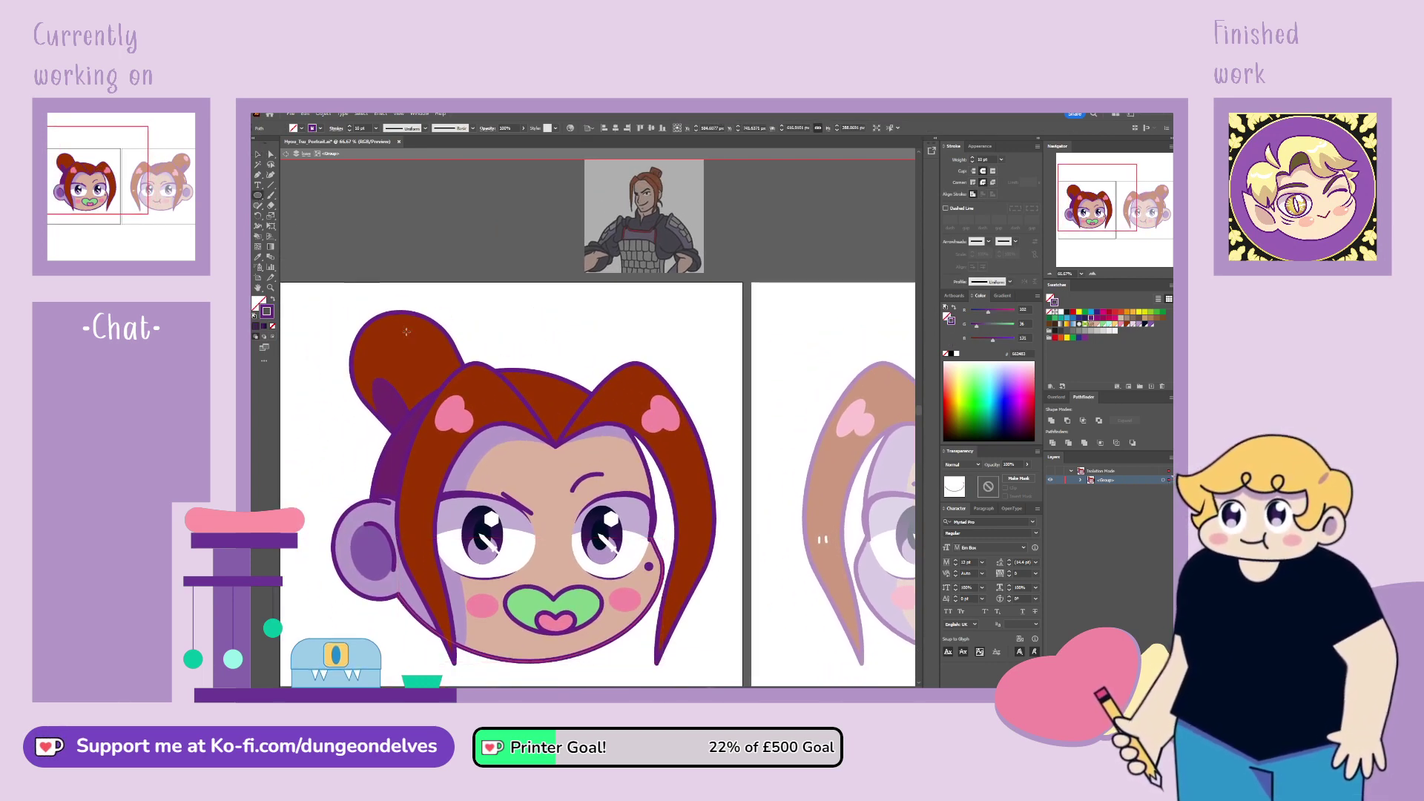
pyautogui.moveTo(394, 329); pyautogui.dragTo(429, 353)
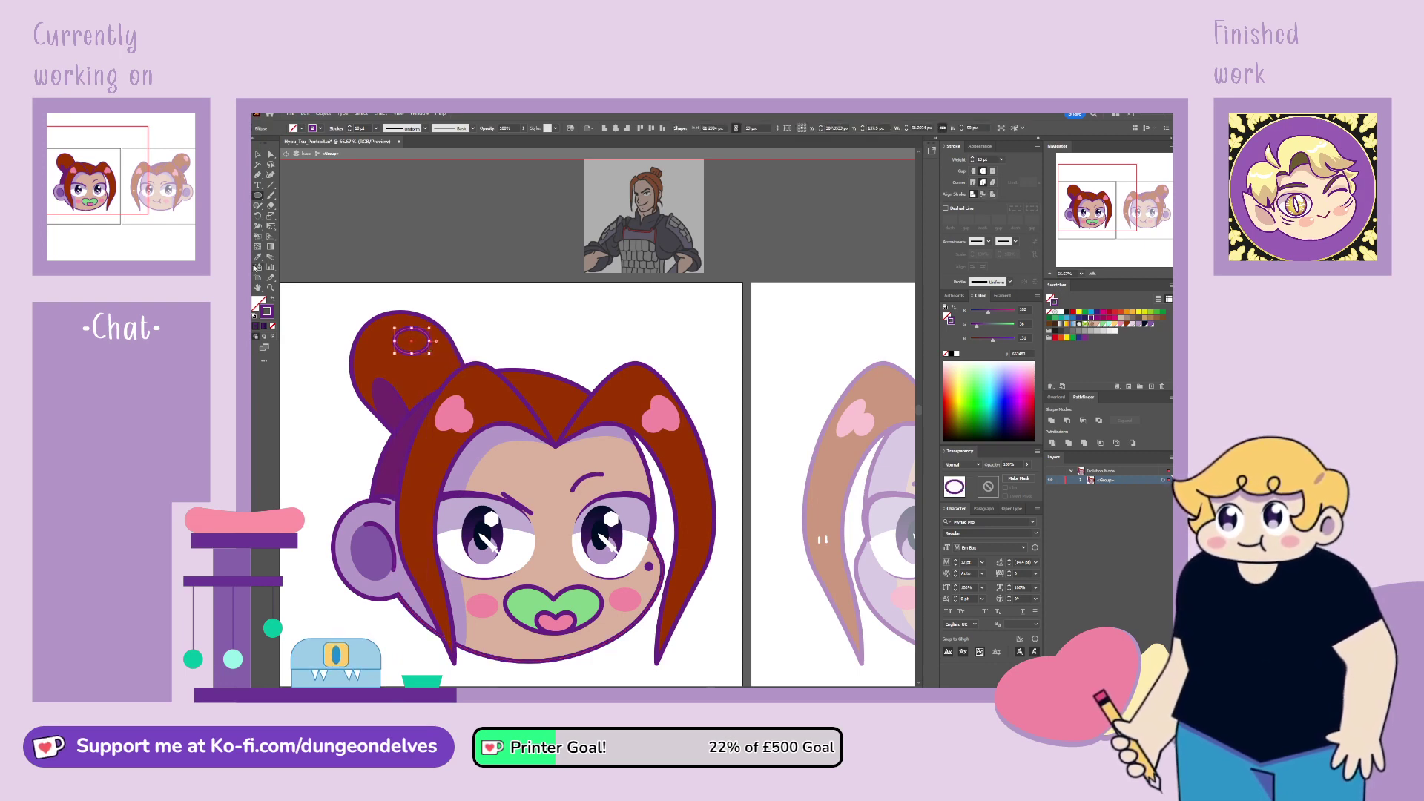
pyautogui.press('i')
pyautogui.click(453, 417)
pyautogui.press('v')
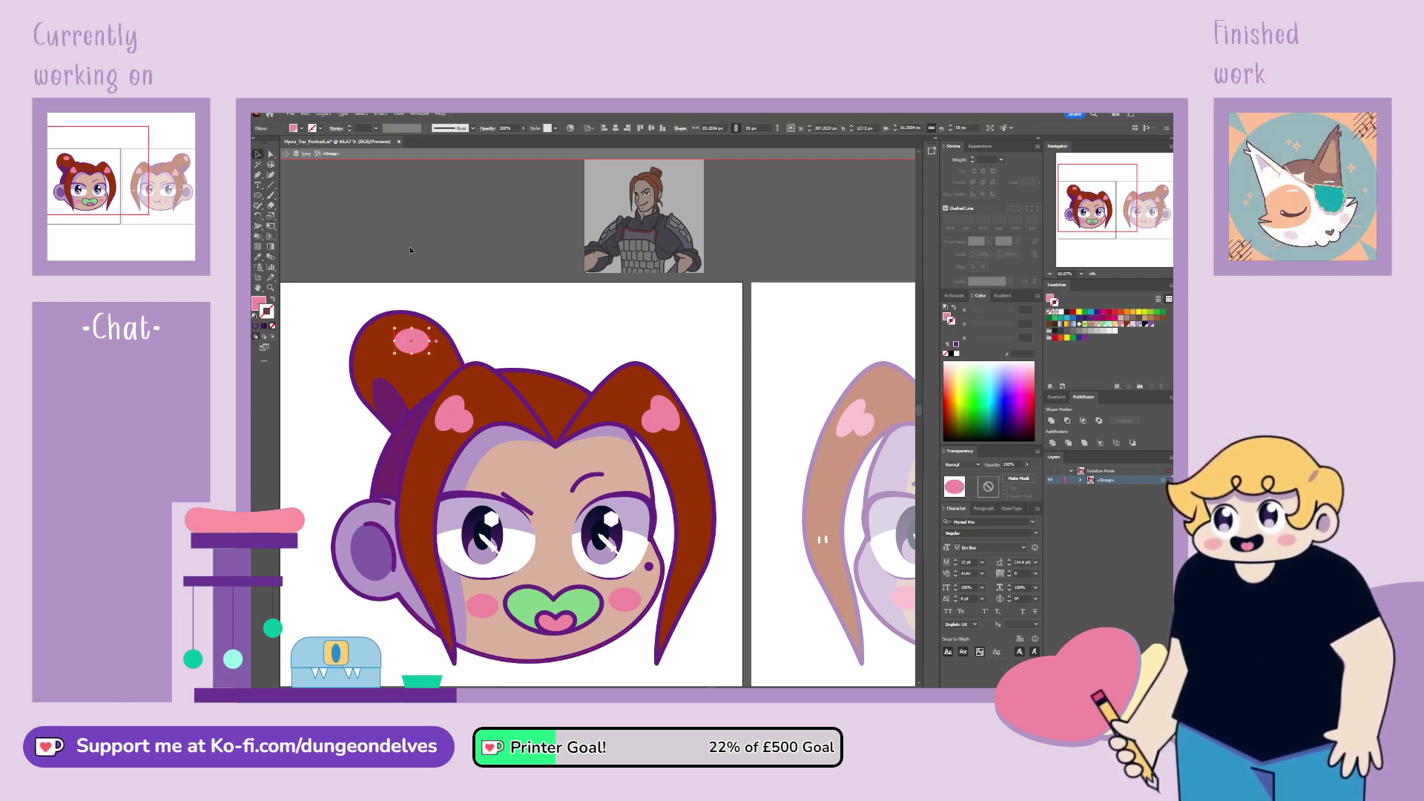
pyautogui.moveTo(432, 362); pyautogui.dragTo(409, 373)
pyautogui.moveTo(415, 342)
pyautogui.mouseDown()
pyautogui.moveTo(441, 343)
pyautogui.moveTo(410, 326)
pyautogui.moveTo(424, 345)
pyautogui.moveTo(454, 344)
pyautogui.moveTo(450, 360)
pyautogui.moveTo(434, 351)
pyautogui.mouseUp()
pyautogui.click(500, 307)
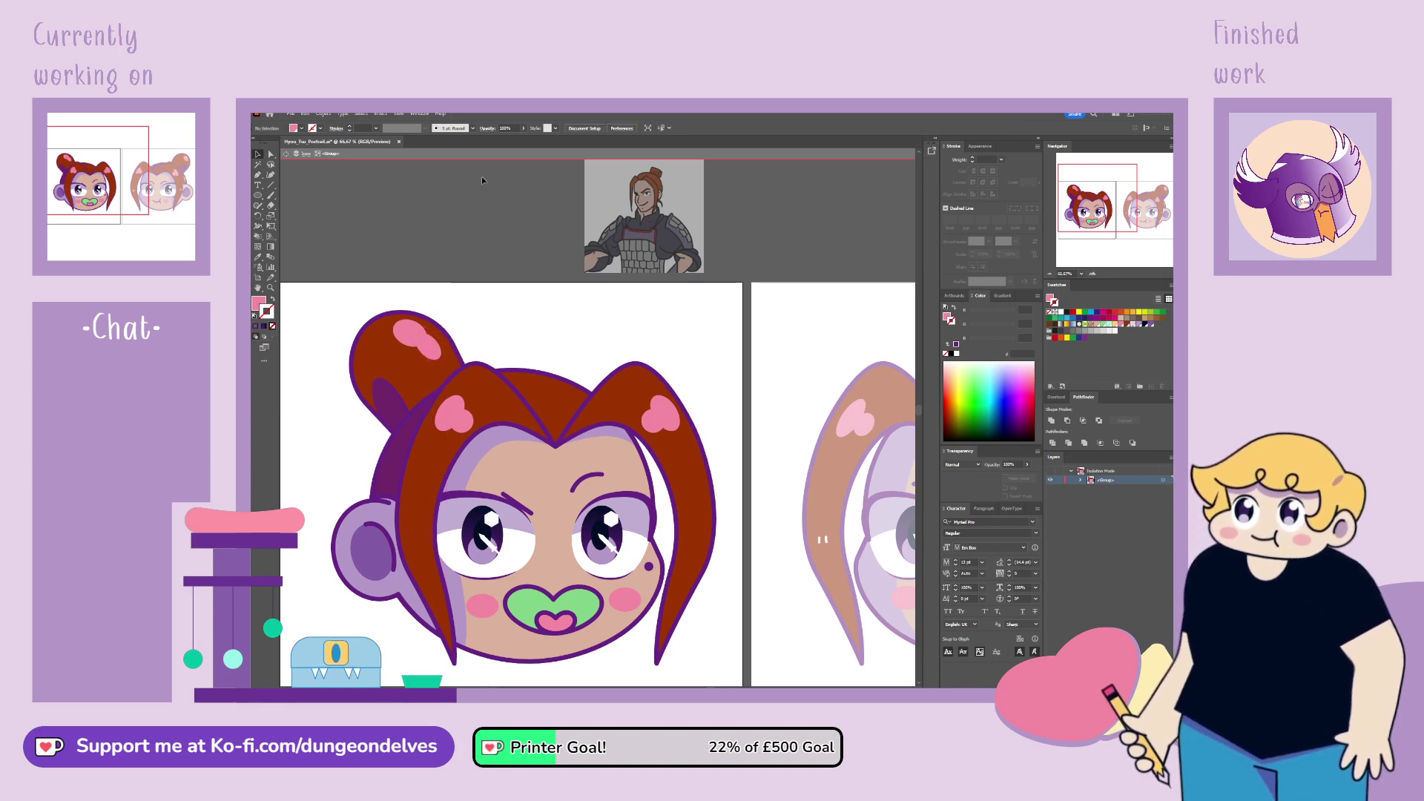
# Step: Adjust the rotation and placement of the two pink ellipses so they follow the hair bun's upper curve
pyautogui.hotkey('ctrl', '=')
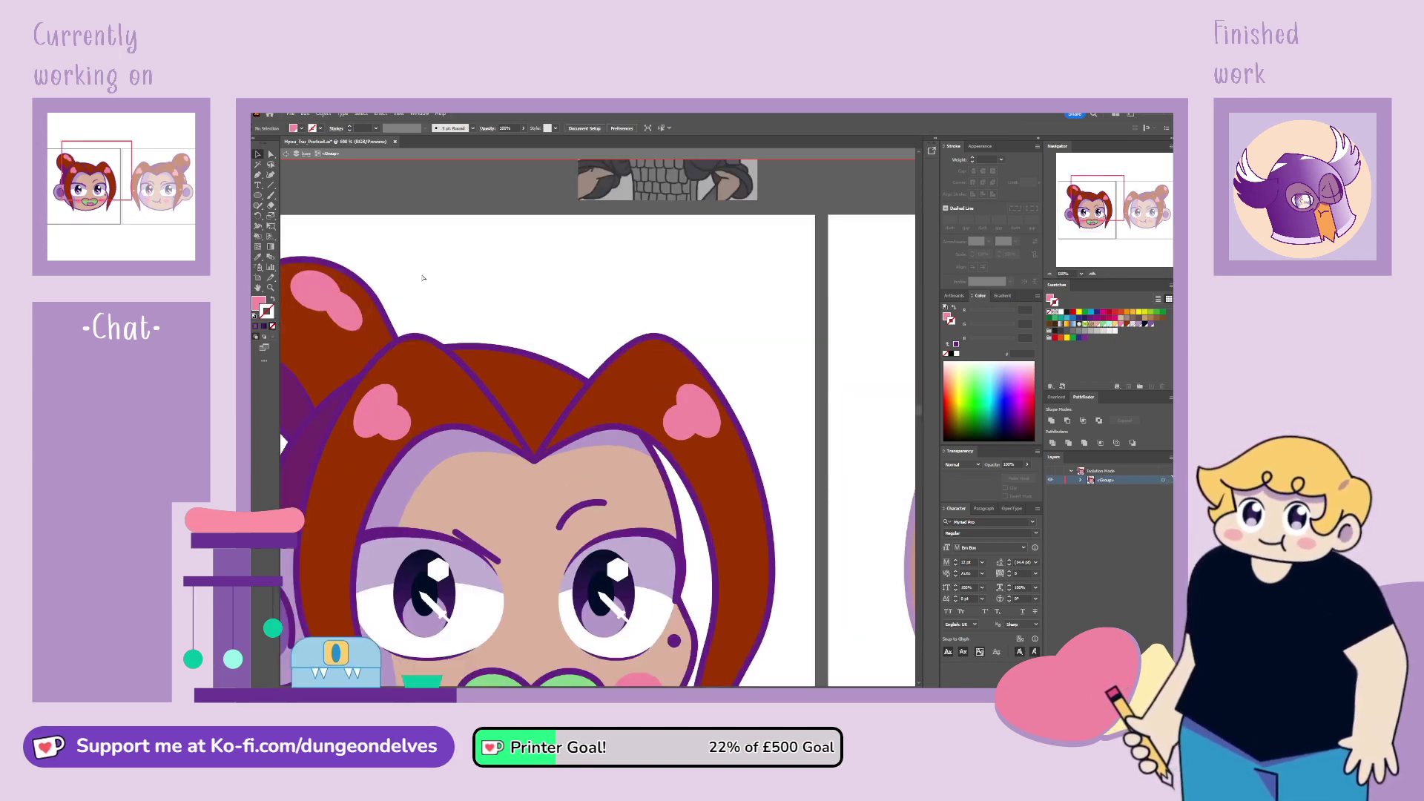
pyautogui.moveTo(1057, 181); pyautogui.dragTo(1037, 202)
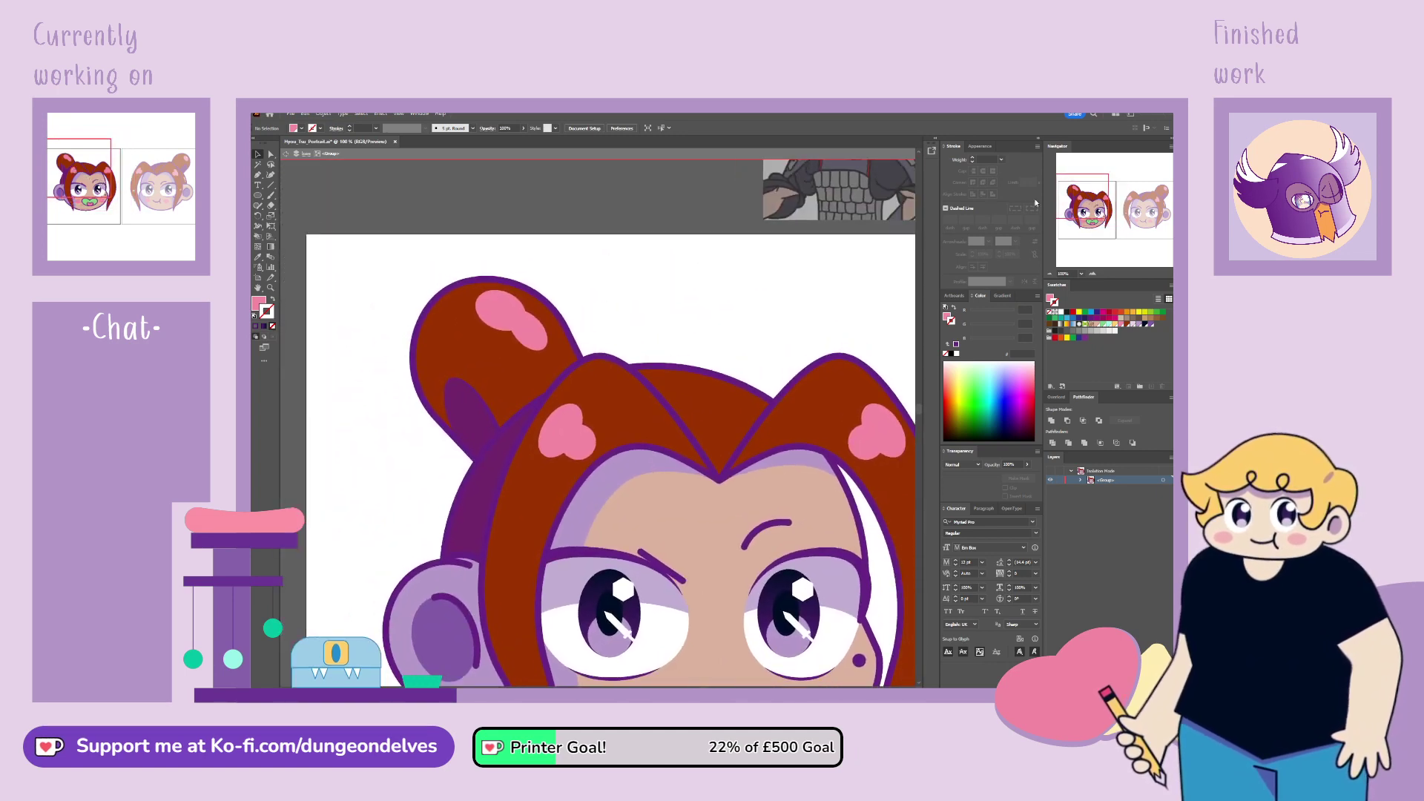
pyautogui.click(511, 324)
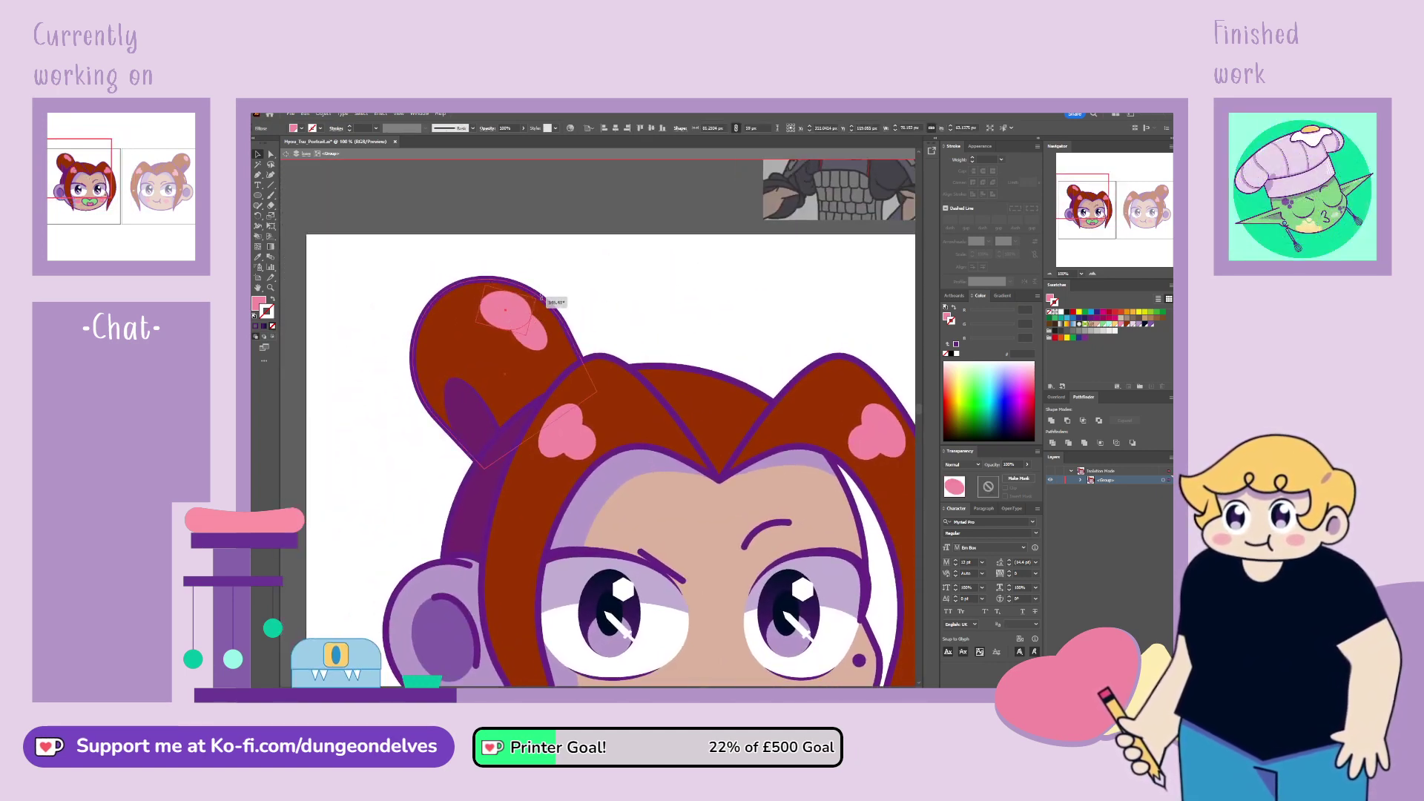
pyautogui.moveTo(535, 338); pyautogui.dragTo(537, 326)
pyautogui.click(638, 273)
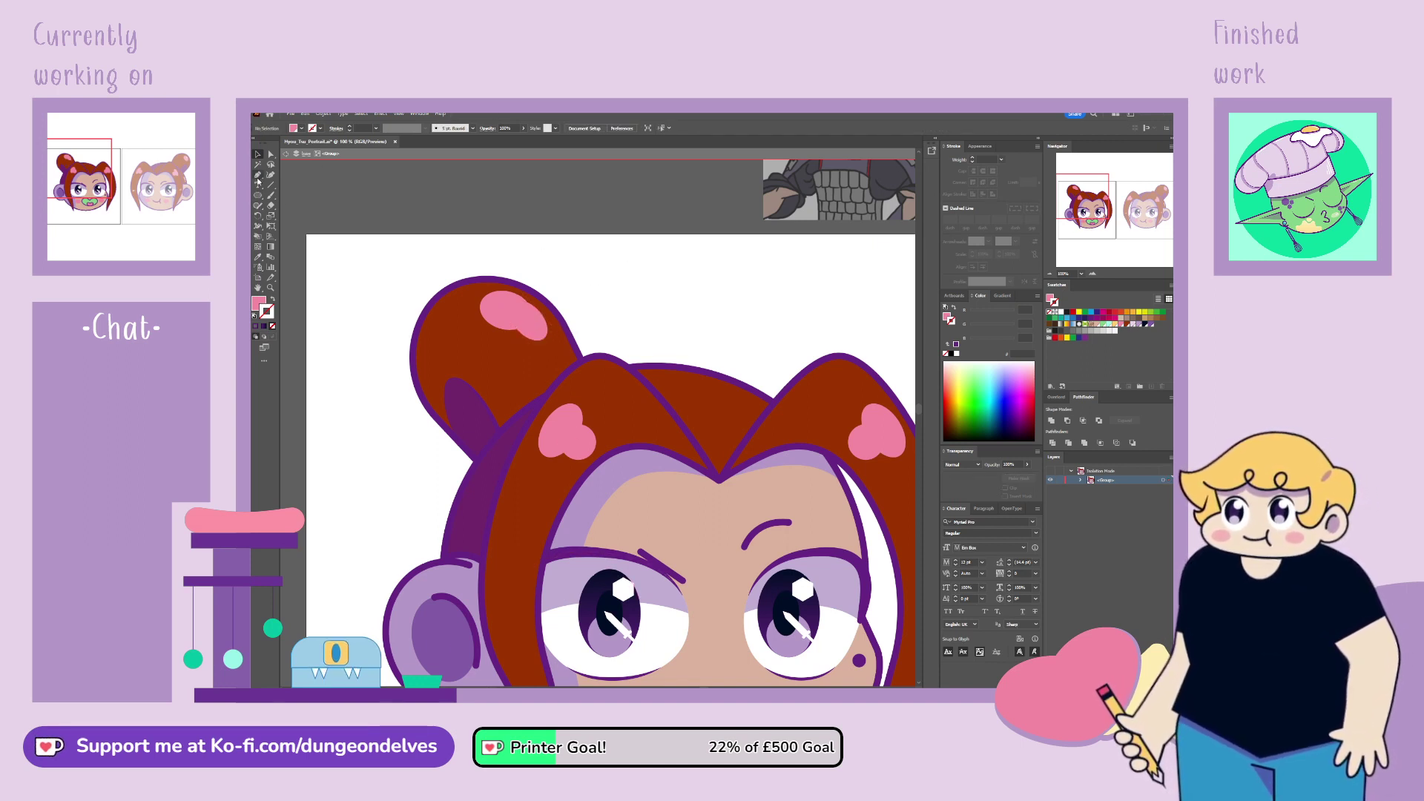
# Step: Draw short white highlight strokes on the first portrait's bun, crown and both front hair strands, and leave isolation mode
pyautogui.click(264, 300)
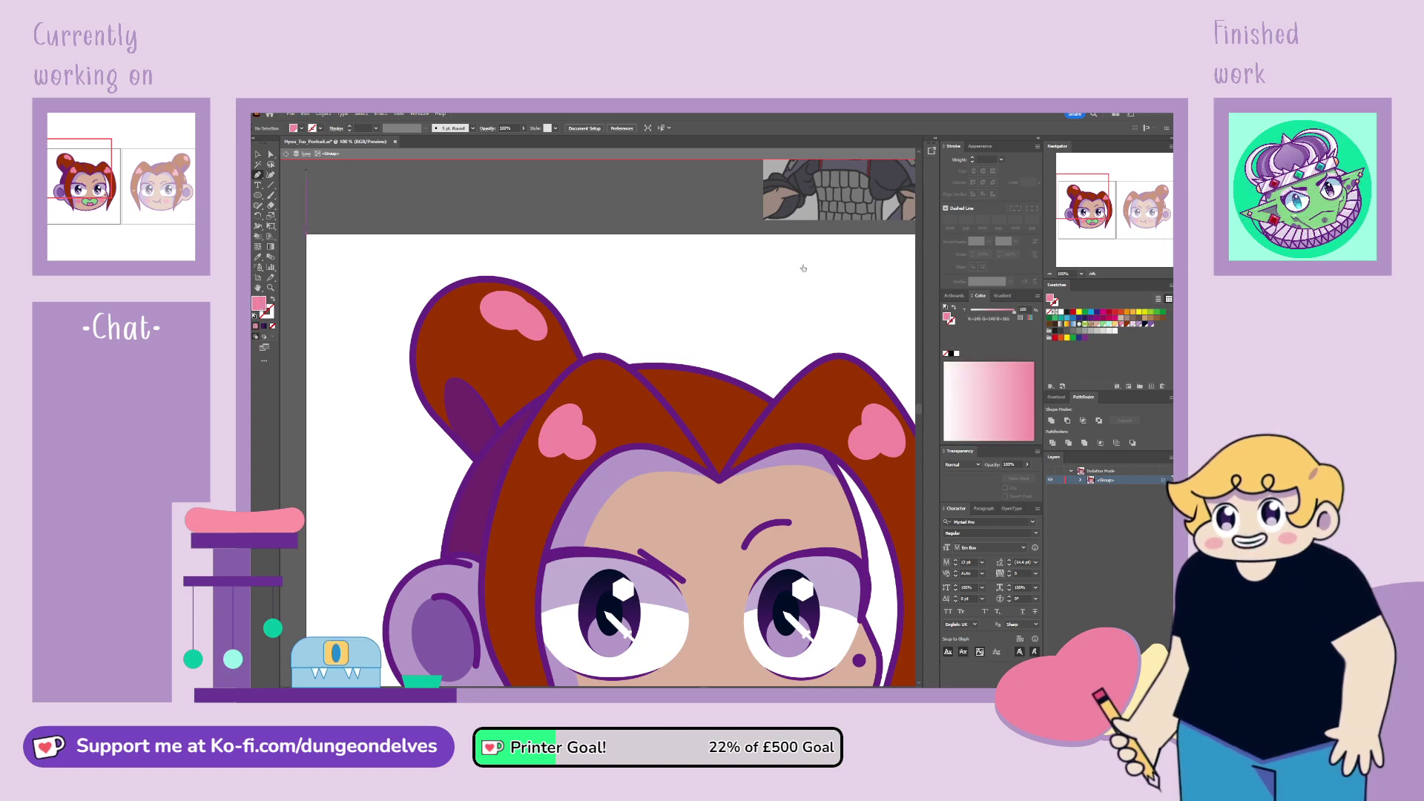
pyautogui.click(1061, 314)
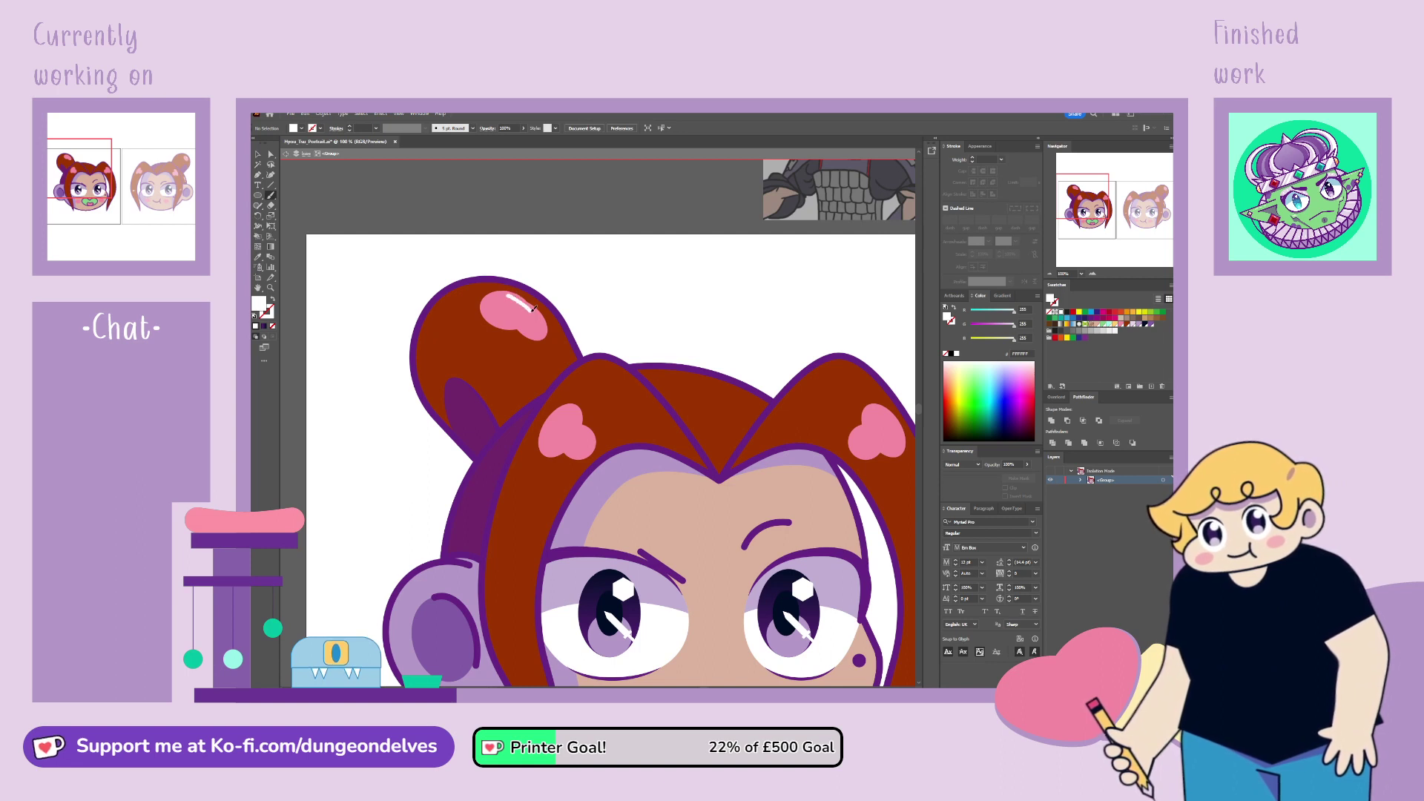
pyautogui.moveTo(532, 307)
pyautogui.mouseDown()
pyautogui.moveTo(540, 318)
pyautogui.moveTo(510, 293)
pyautogui.moveTo(544, 318)
pyautogui.mouseUp()
pyautogui.hotkey('ctrl', 'z')
pyautogui.hotkey('shift', 'x')
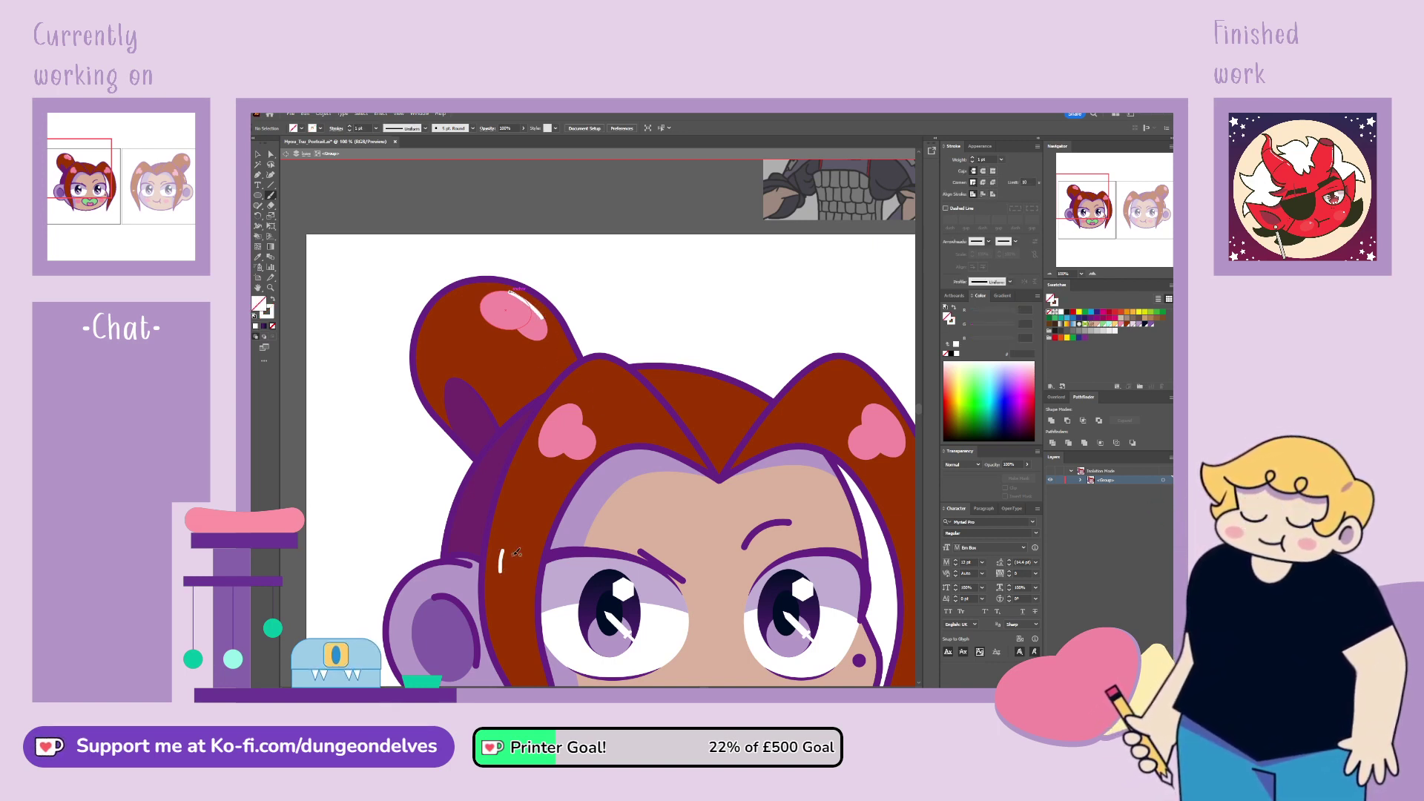
pyautogui.moveTo(512, 554); pyautogui.dragTo(511, 571)
pyautogui.moveTo(912, 570); pyautogui.dragTo(674, 426)
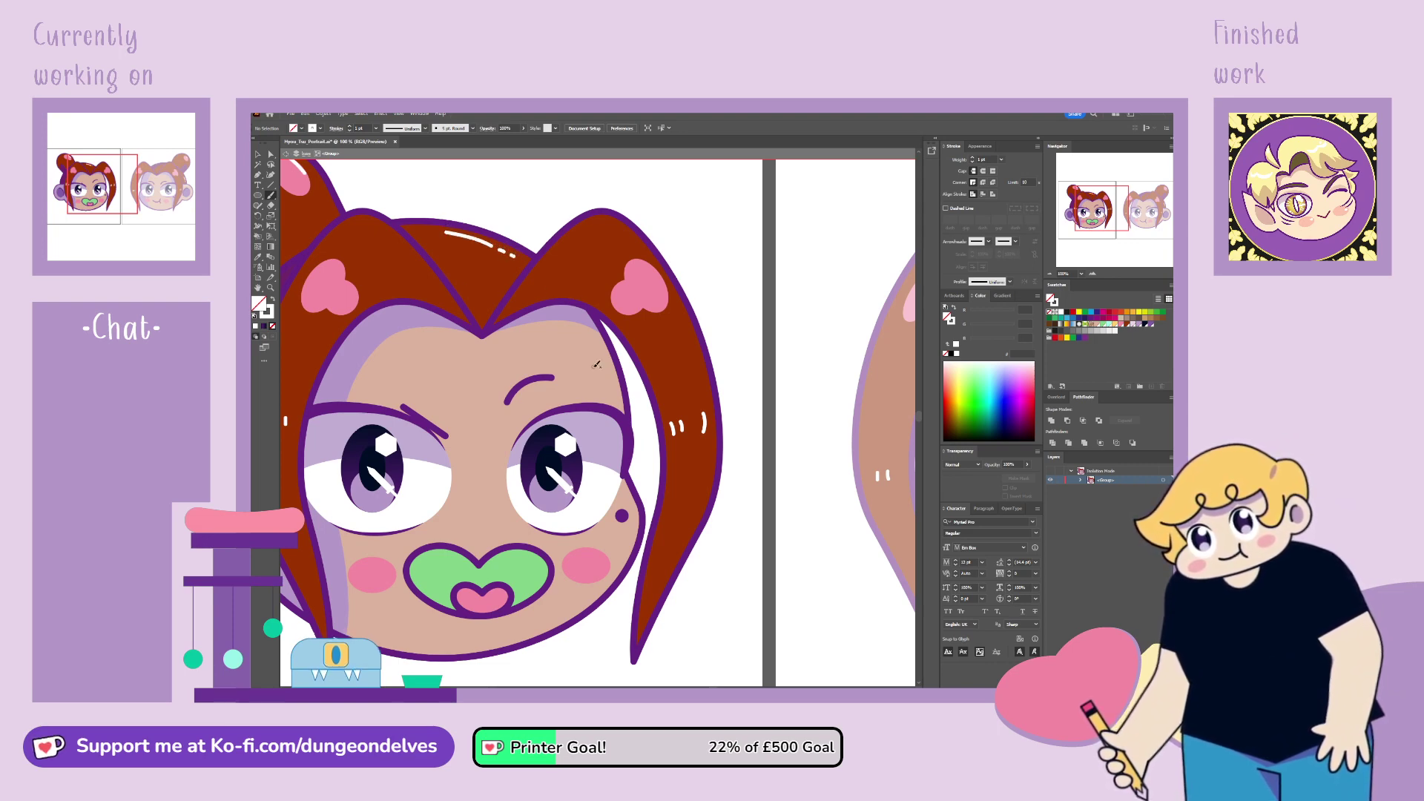
pyautogui.hotkey('ctrl', '-')
pyautogui.hotkey('ctrl', '-')
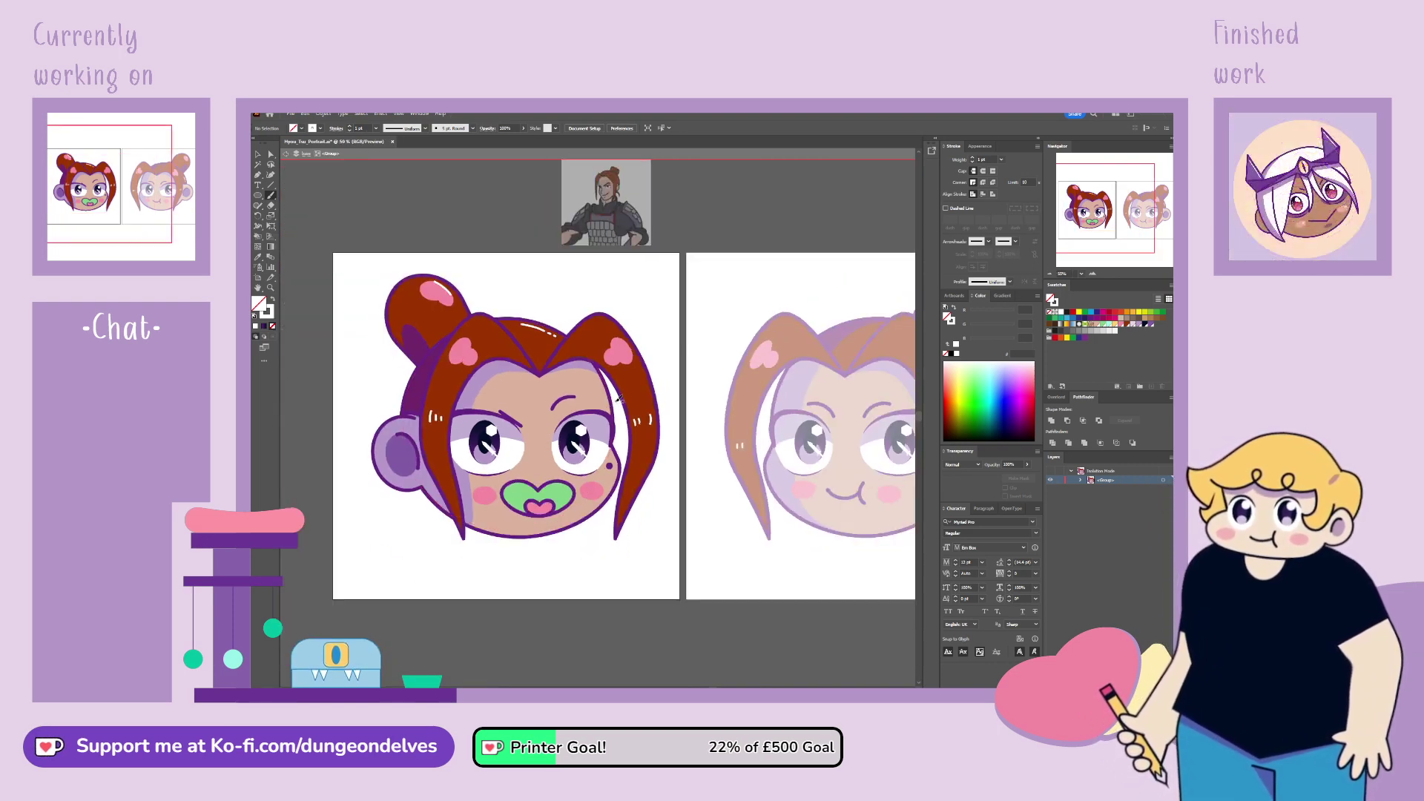
pyautogui.doubleClick(605, 649)
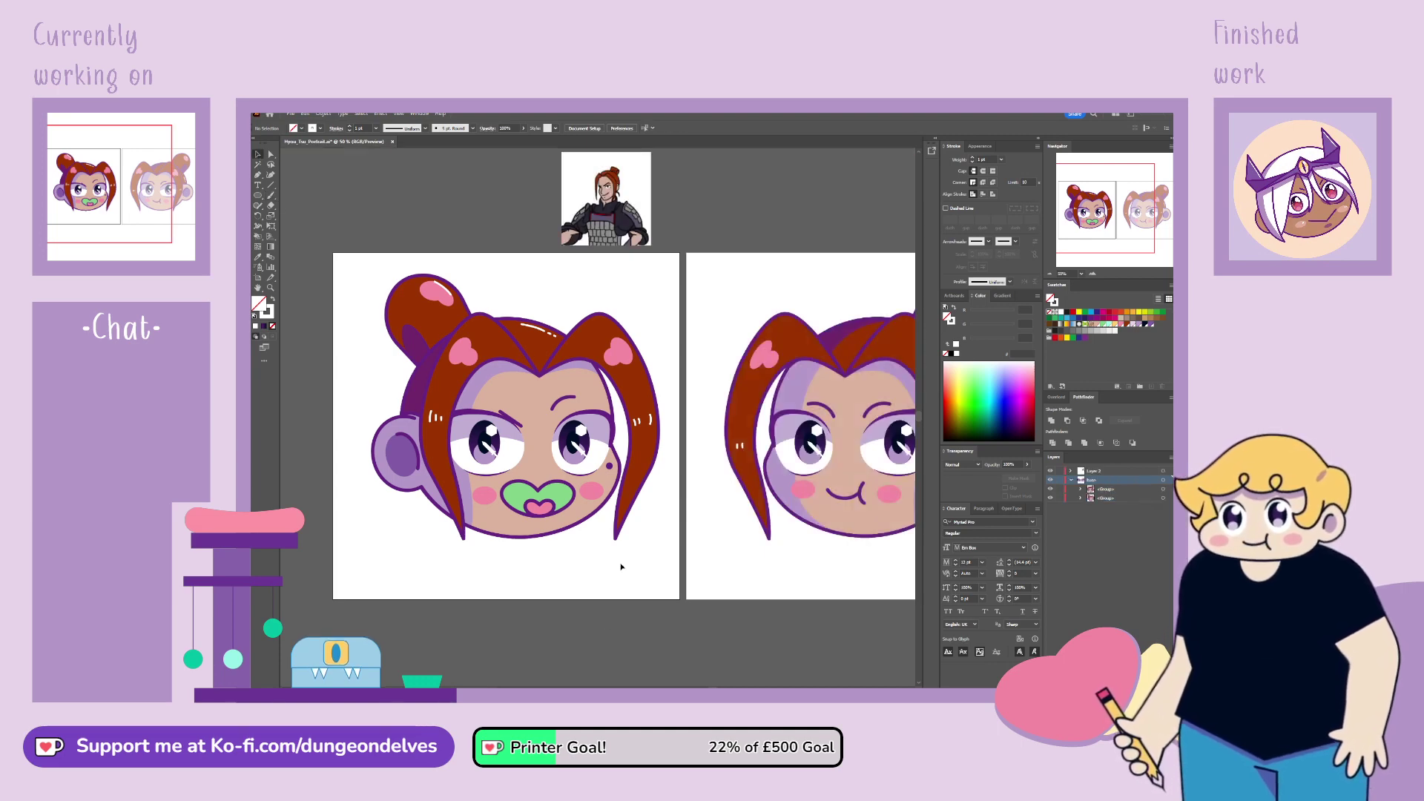
# Step: Isolate the first portrait's mouth group and paste a copy of the green mouth shape in front
pyautogui.hotkey('ctrl', '-')
pyautogui.press('space')
pyautogui.moveTo(873, 495); pyautogui.dragTo(812, 508)
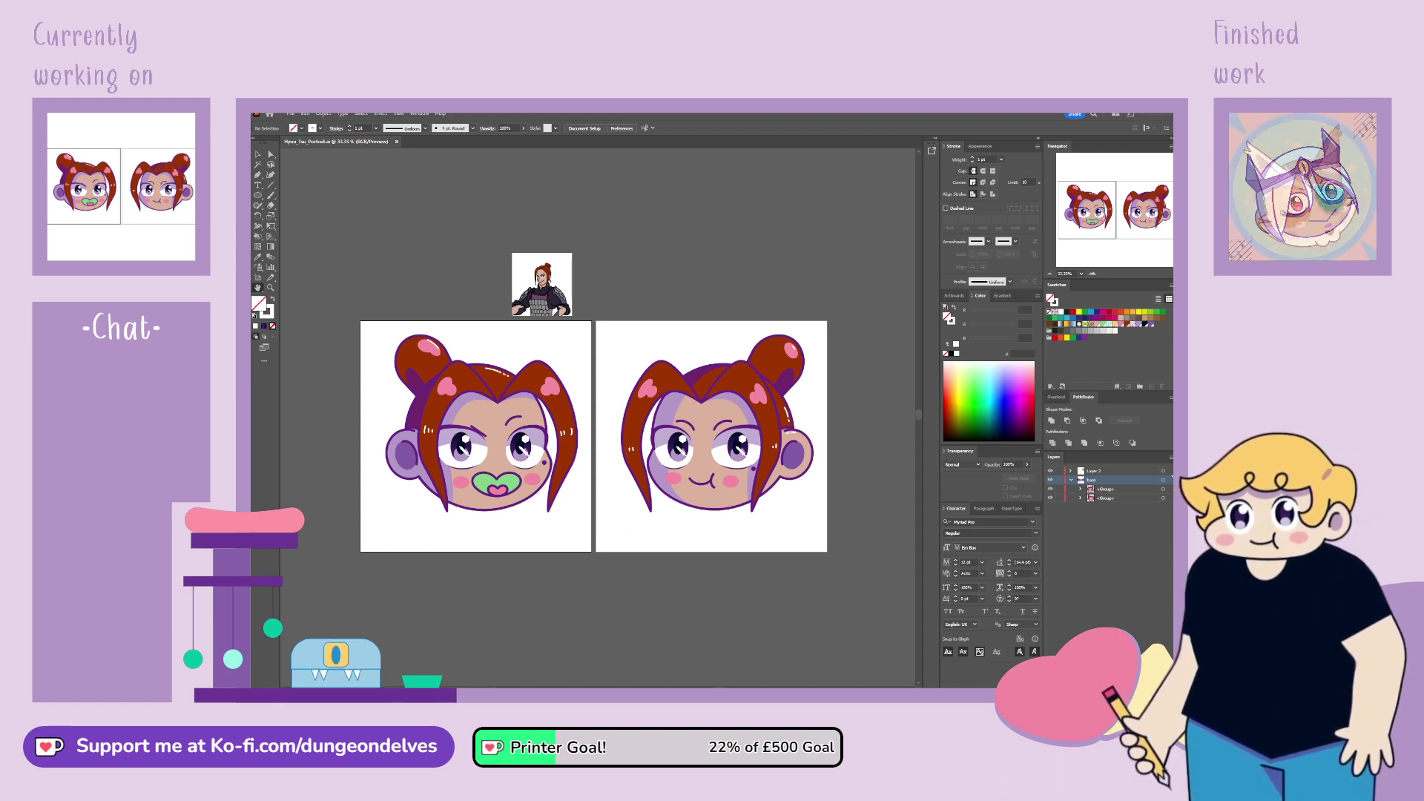
pyautogui.click(257, 154)
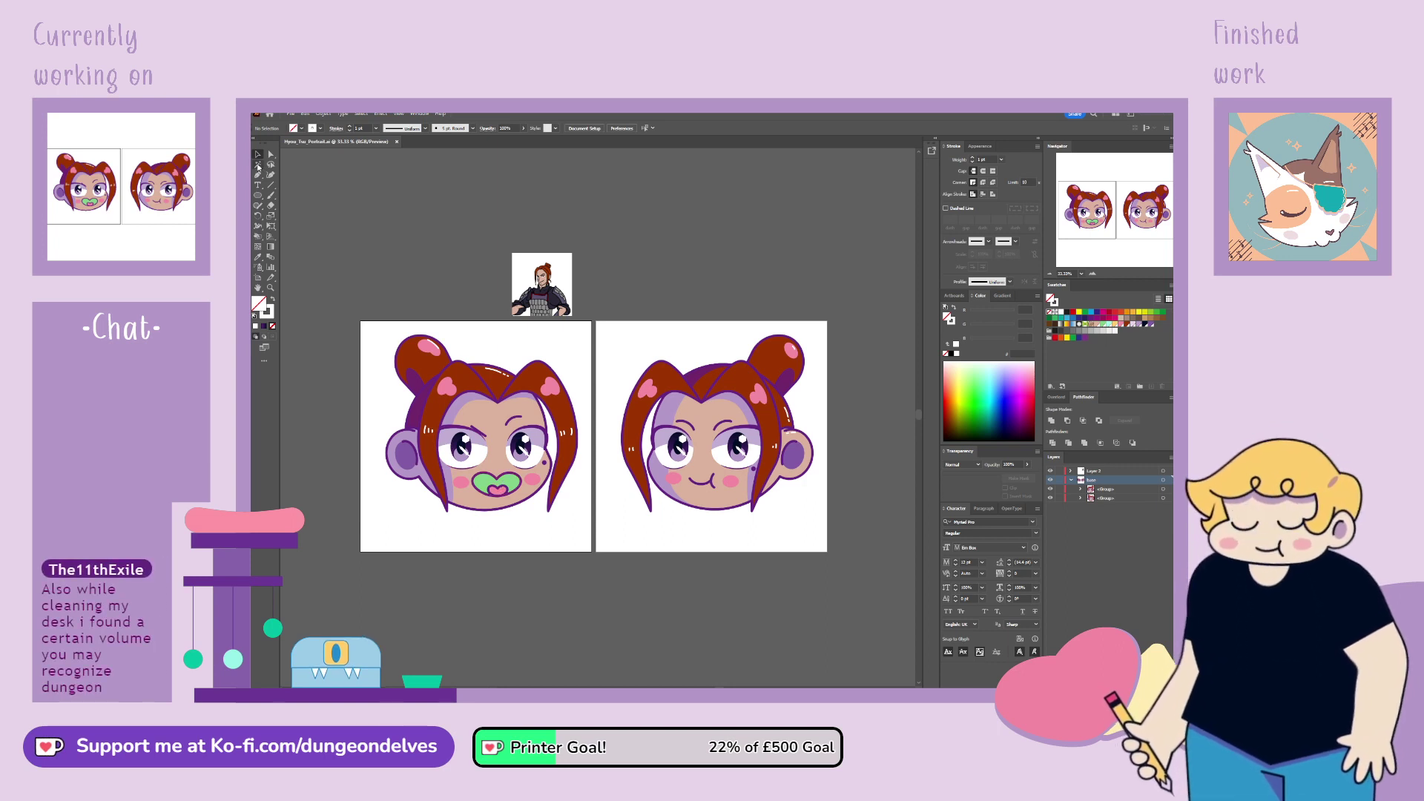
pyautogui.doubleClick(500, 486)
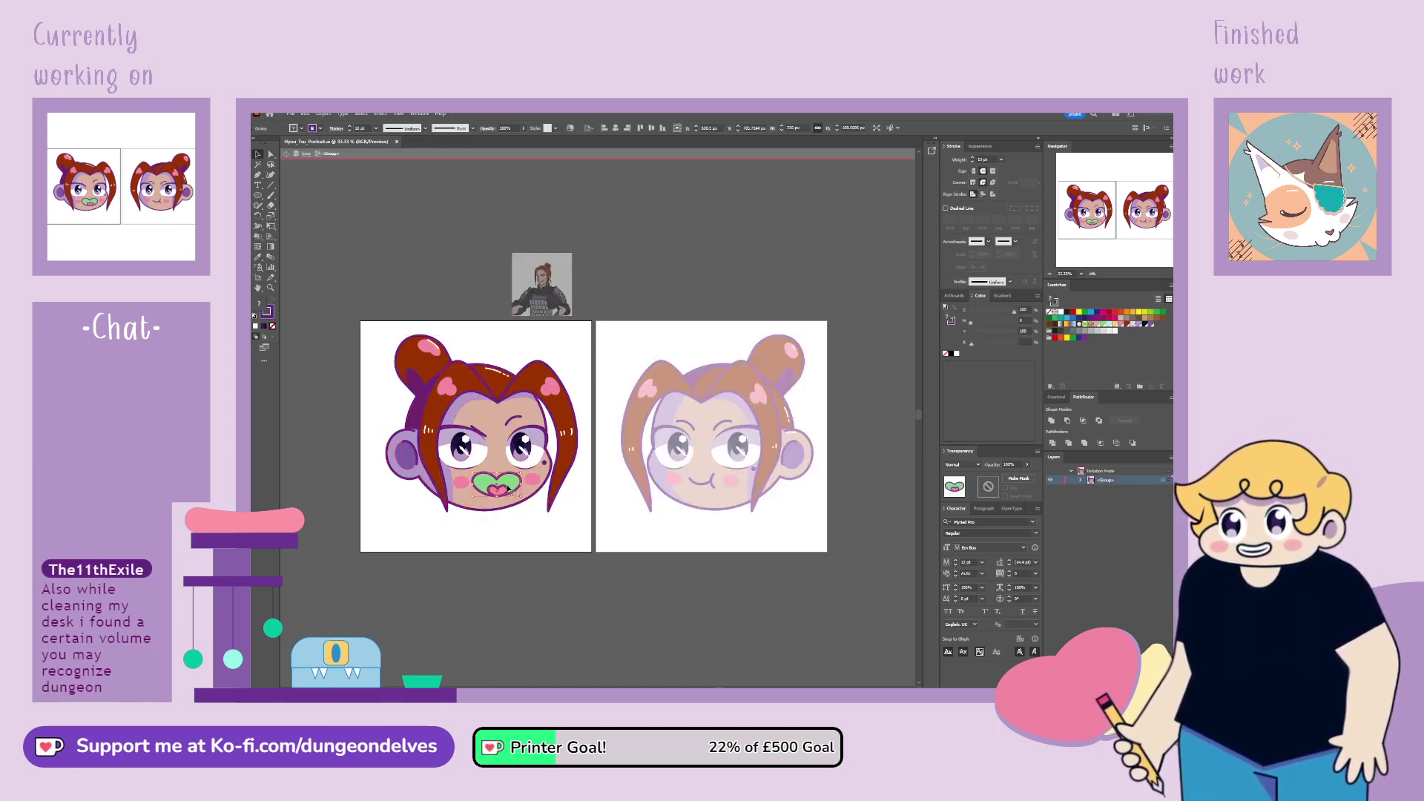
pyautogui.hotkey('ctrl', '1')
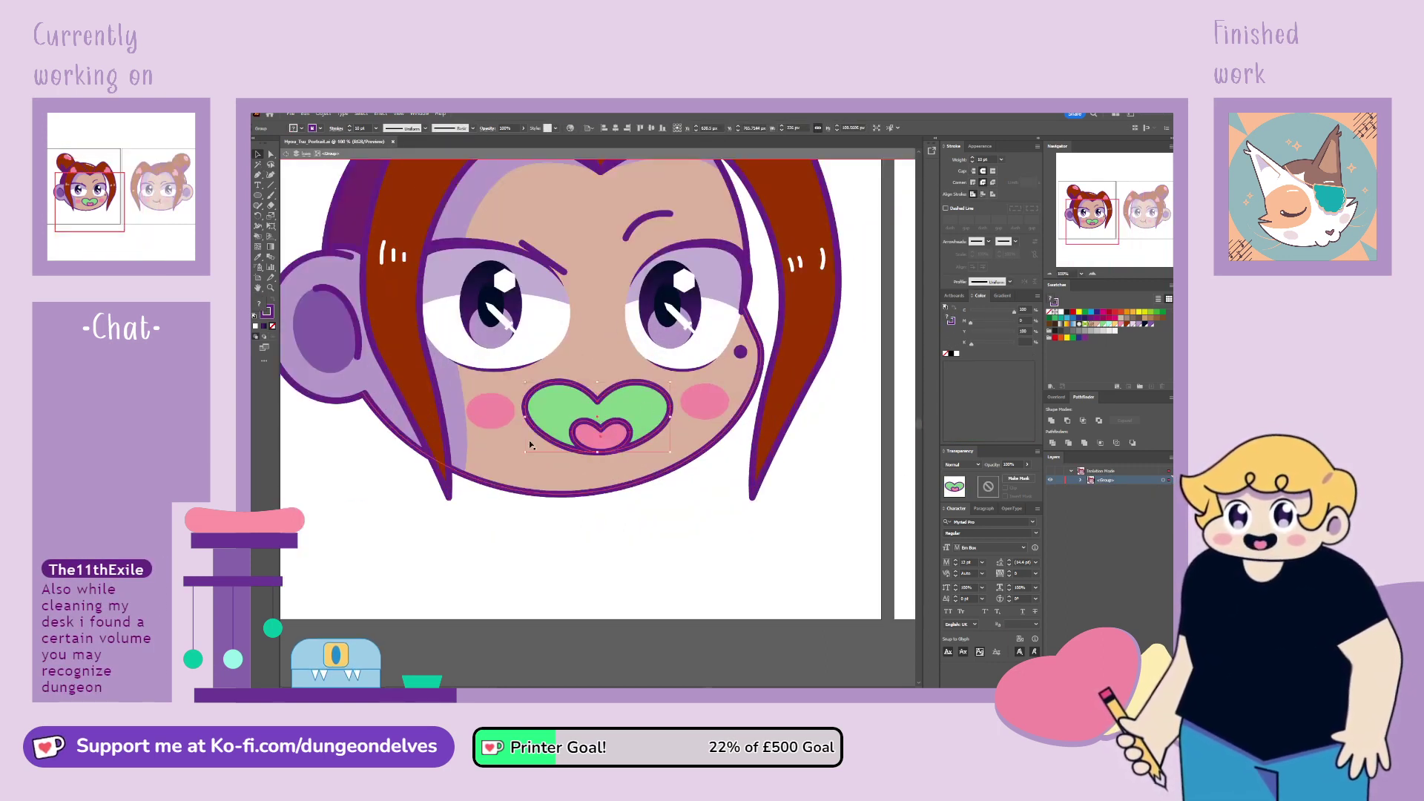
pyautogui.doubleClick(645, 425)
pyautogui.click(645, 425)
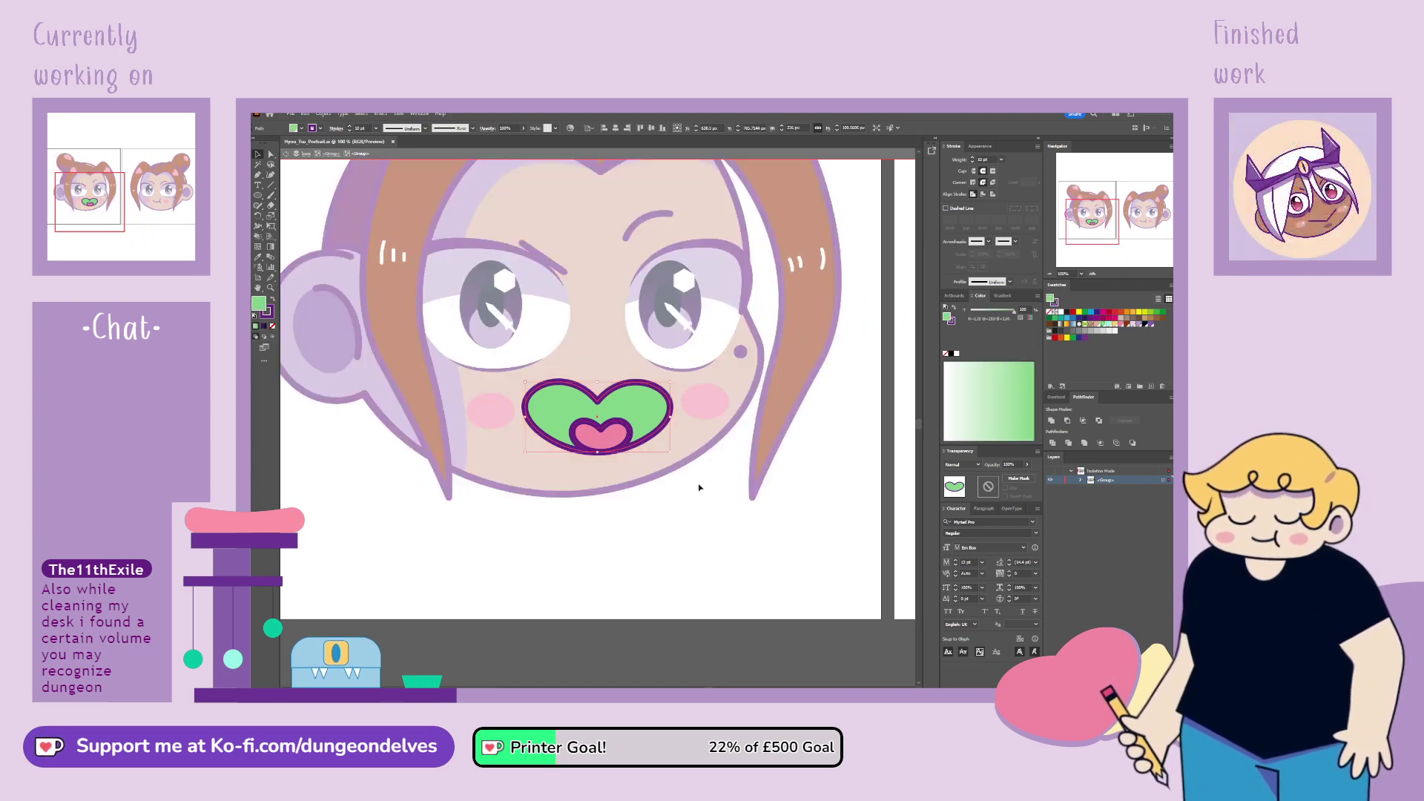
pyautogui.click(1080, 480)
pyautogui.click(1122, 501)
pyautogui.hotkey('ctrl', 'c')
pyautogui.hotkey('ctrl', 'f')
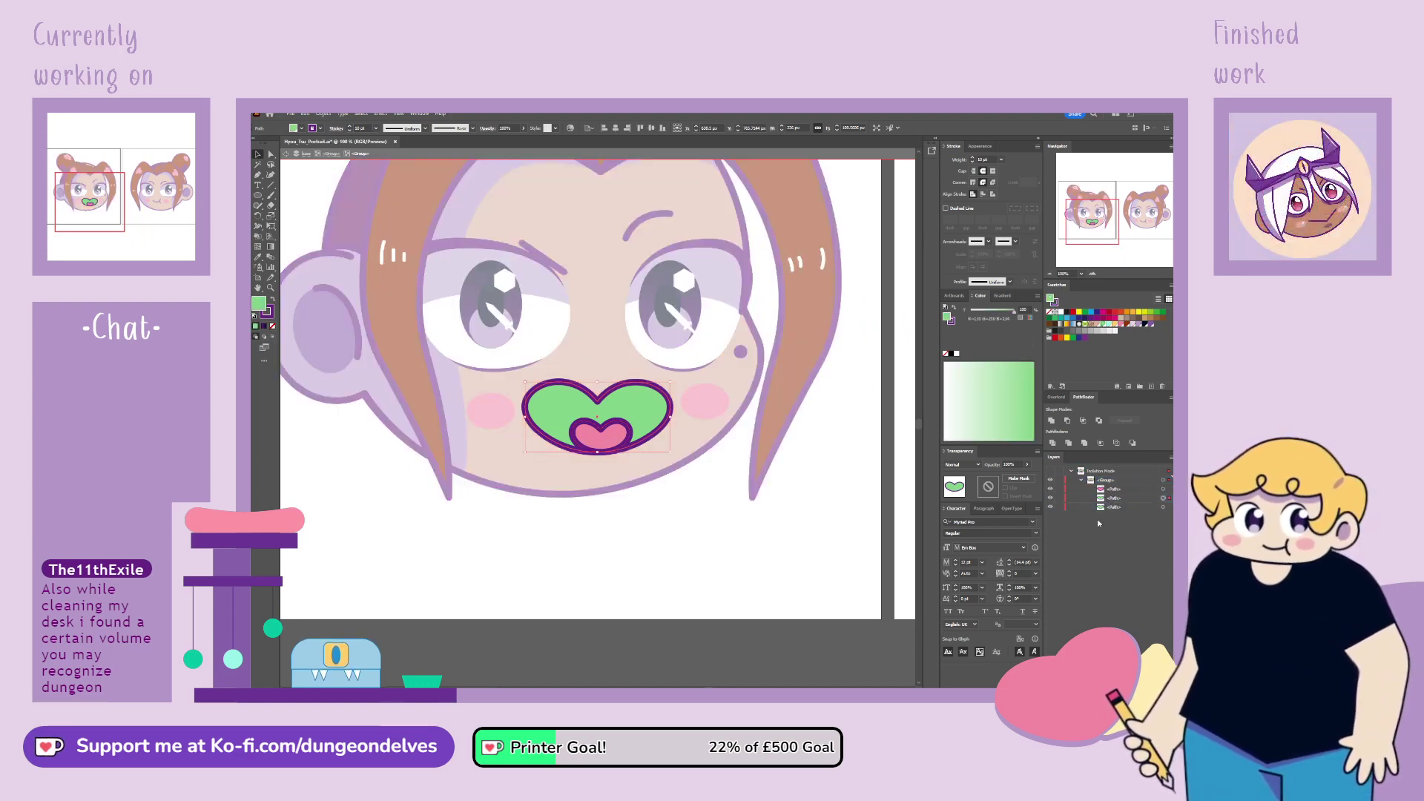
# Step: Draw an unfilled, upward-arching curve across the mouth from its left corner to its right corner with the Pen tool
pyautogui.click(258, 175)
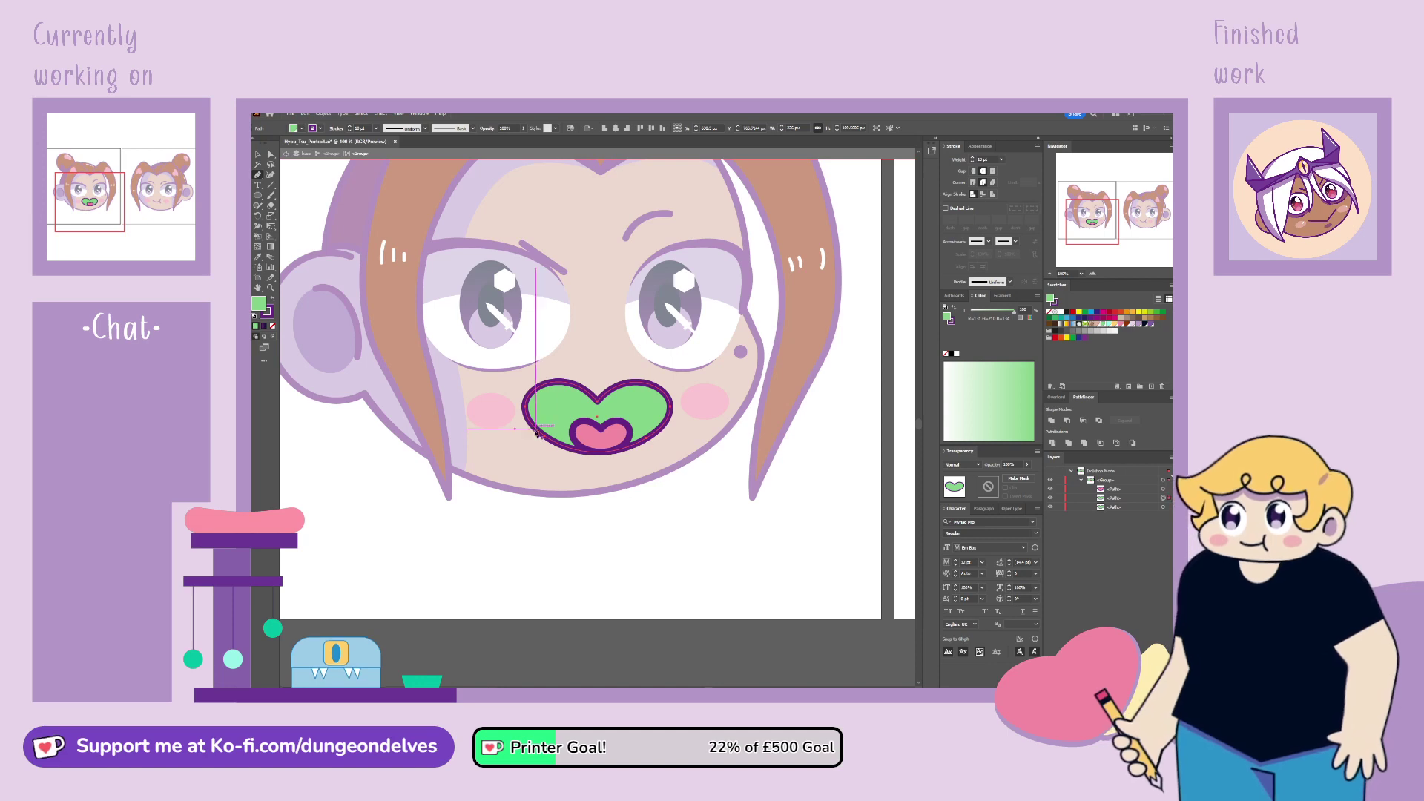
pyautogui.press('/')
pyautogui.moveTo(543, 422); pyautogui.dragTo(563, 406)
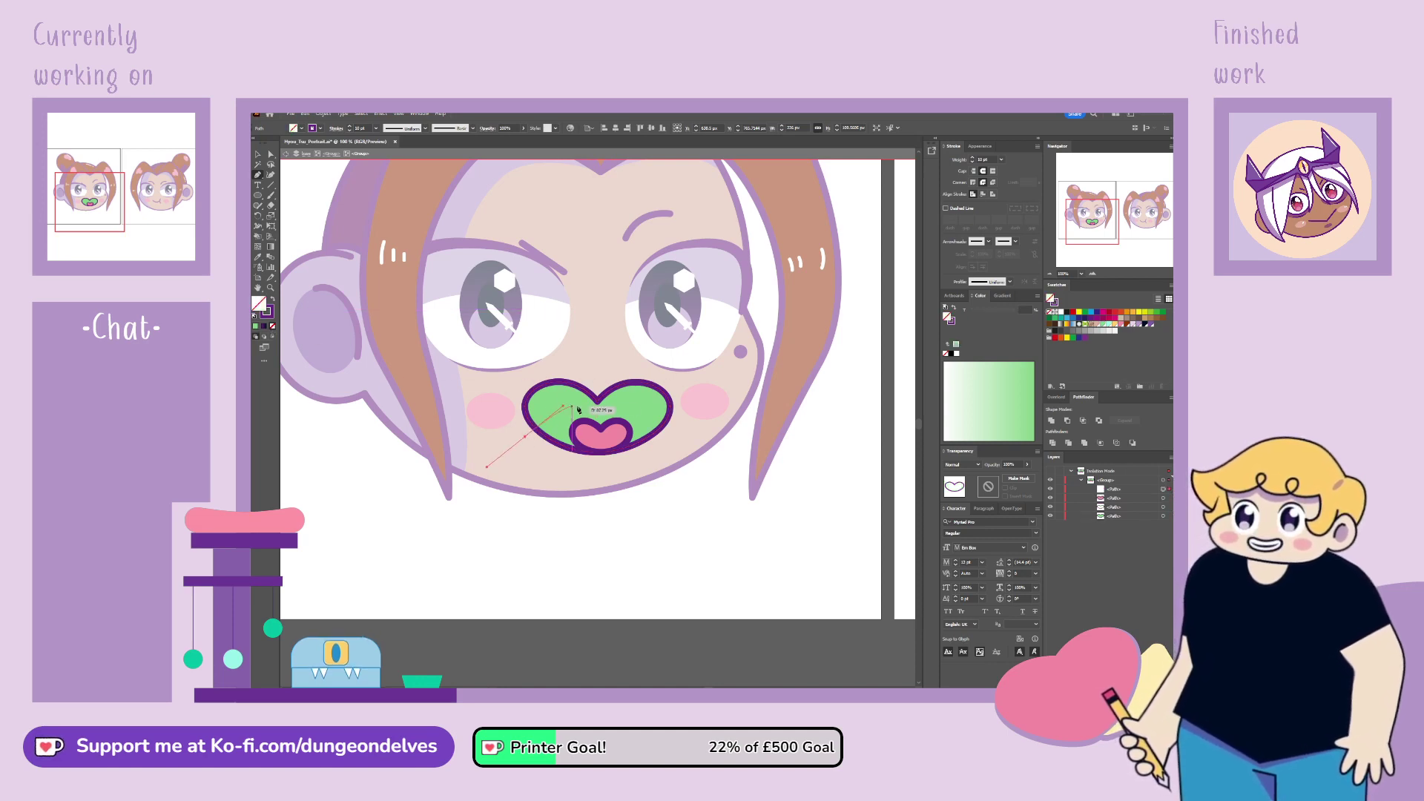
pyautogui.moveTo(663, 425)
pyautogui.mouseDown()
pyautogui.moveTo(708, 455)
pyautogui.moveTo(670, 436)
pyautogui.mouseUp()
pyautogui.press('a')
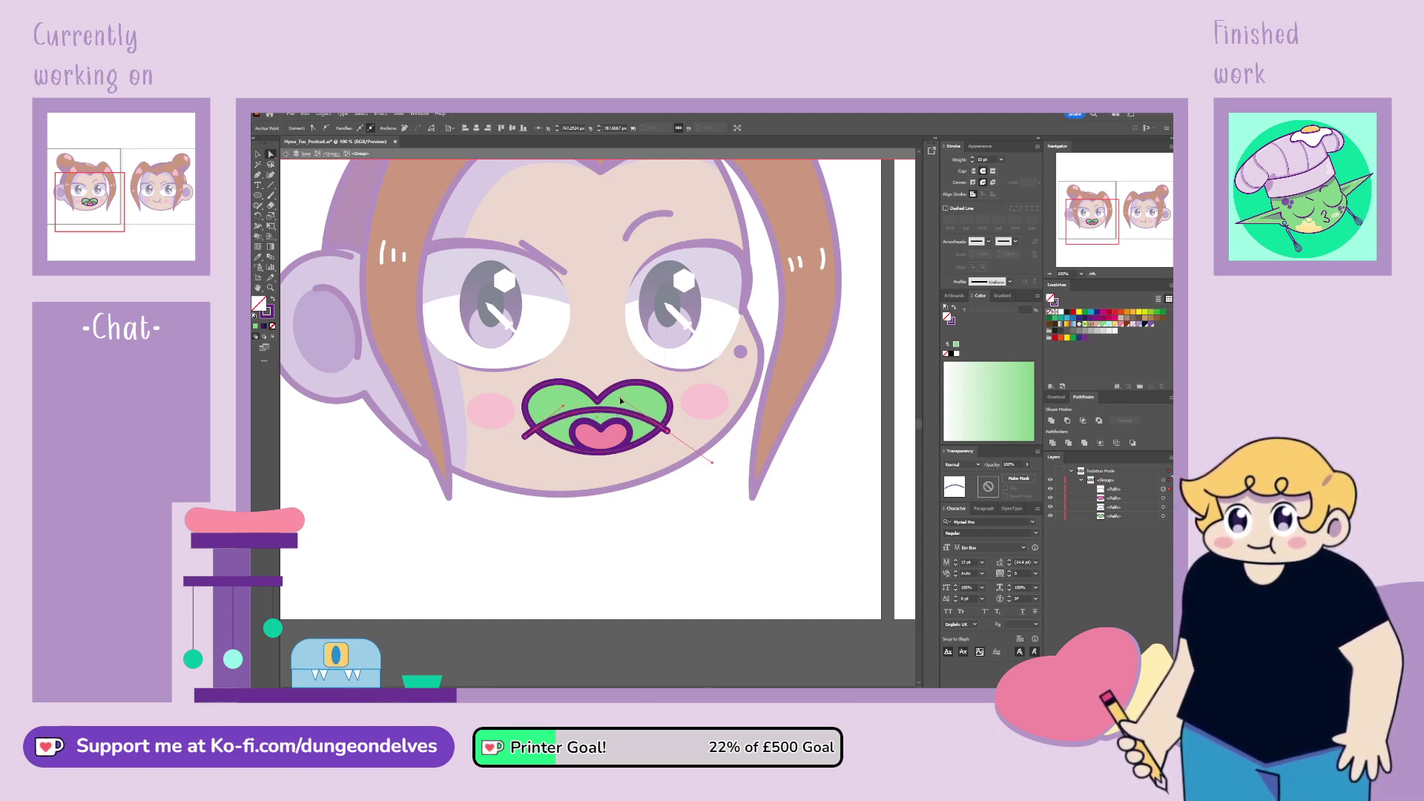
# Step: Try to divide the unfilled mouth outline along the new curve
pyautogui.keyDown('shift'); pyautogui.click(1162, 507); pyautogui.keyUp('shift')
pyautogui.click(1052, 442)
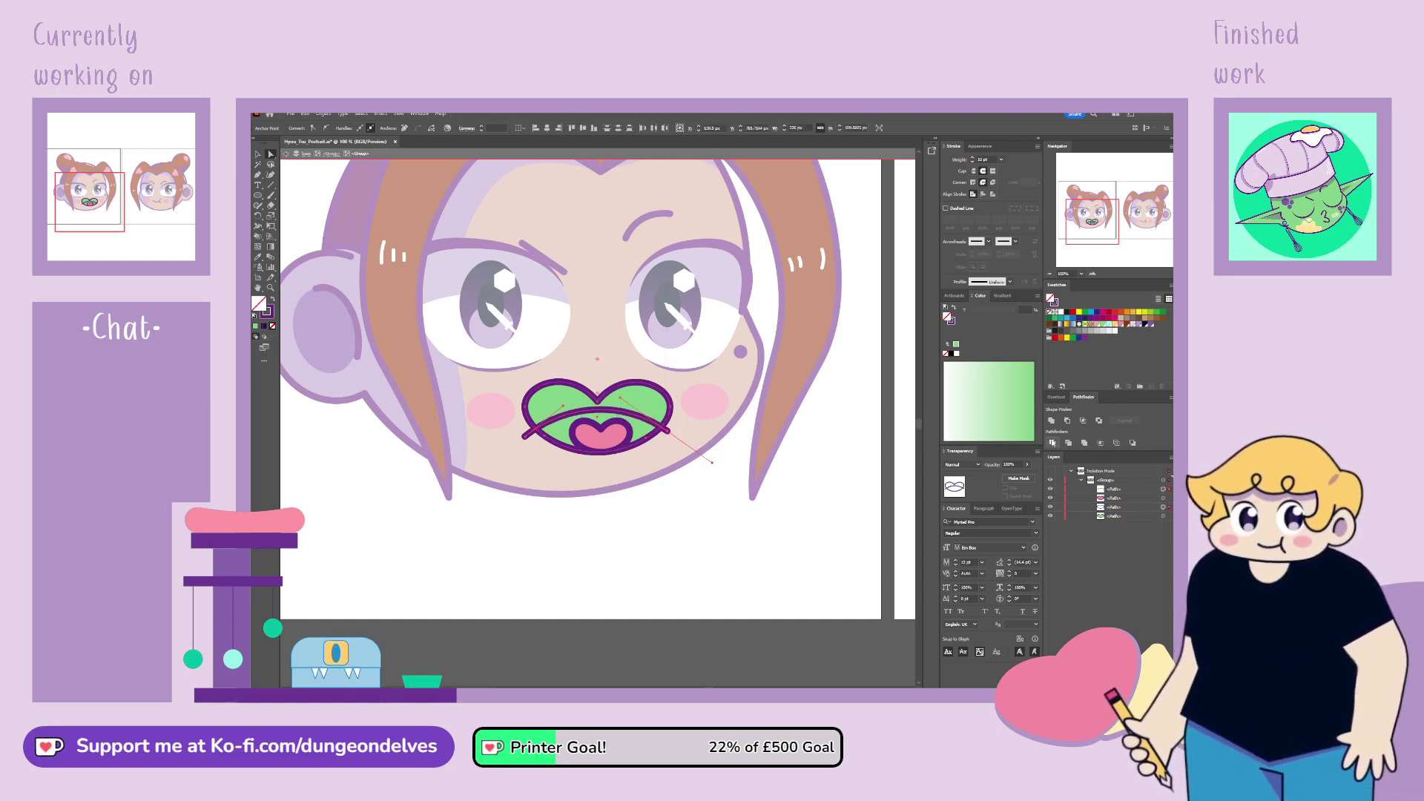
pyautogui.click(1090, 489)
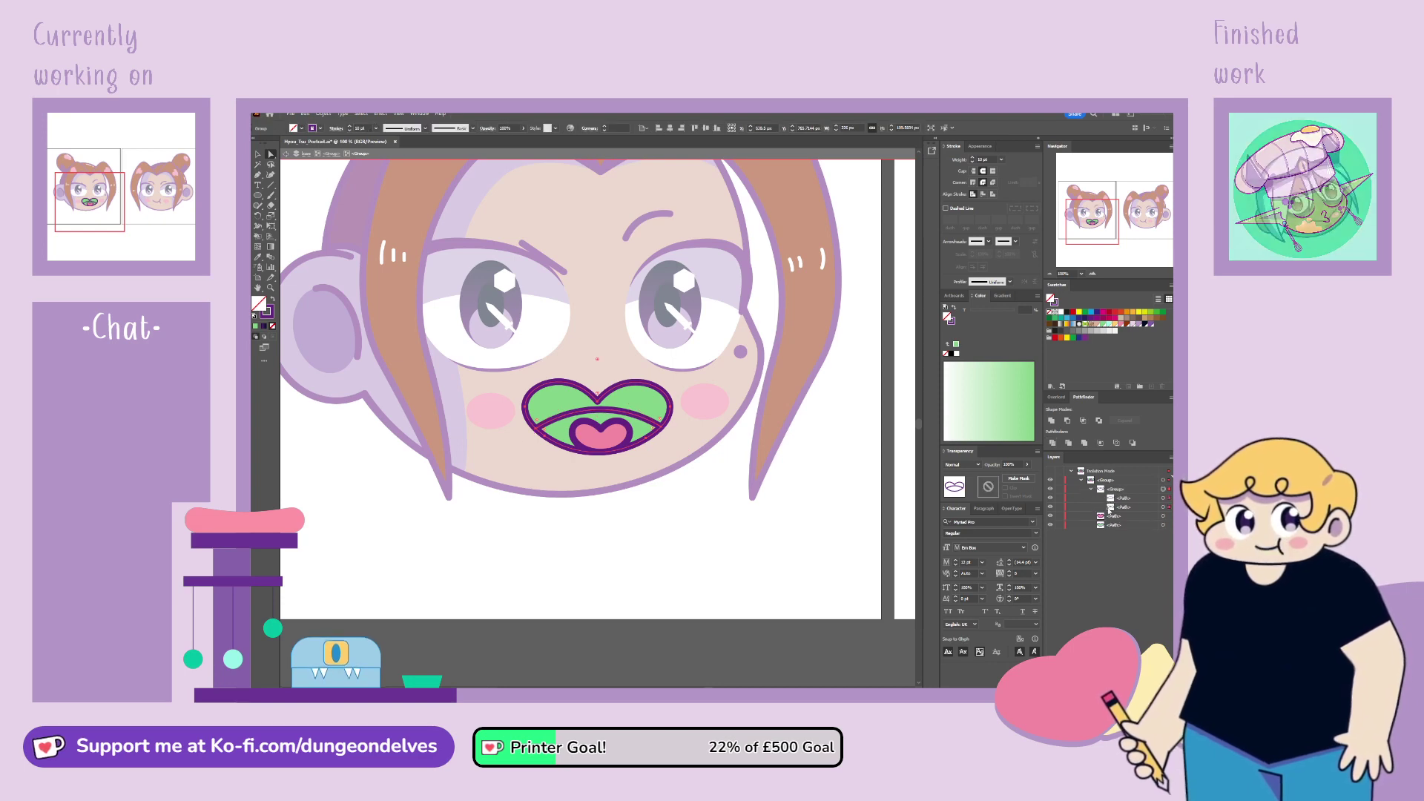
pyautogui.hotkey('ctrl', 'z')
# Step: Divide the green mouth copy along the arched curve and delete its lower piece
pyautogui.click(1123, 507)
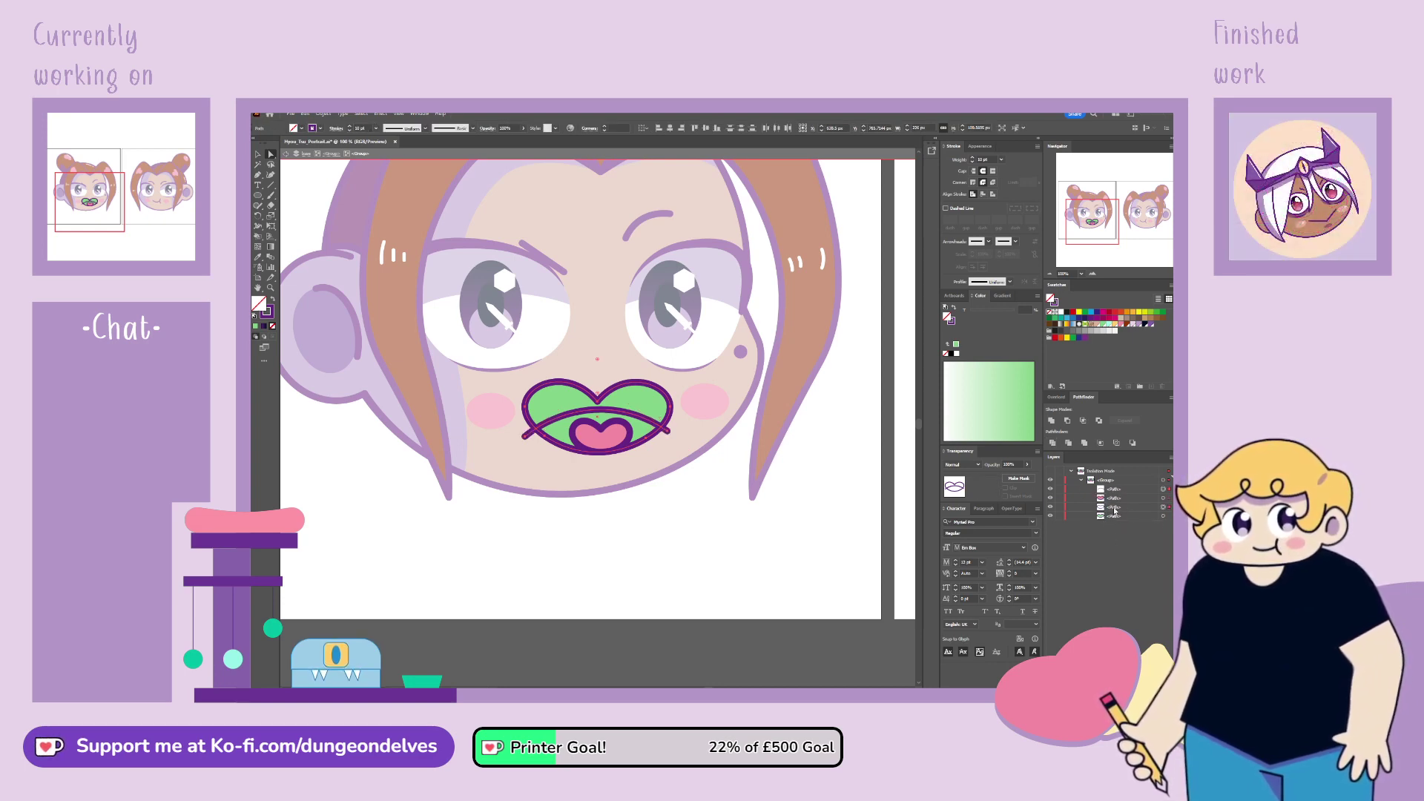
pyautogui.click(1163, 507)
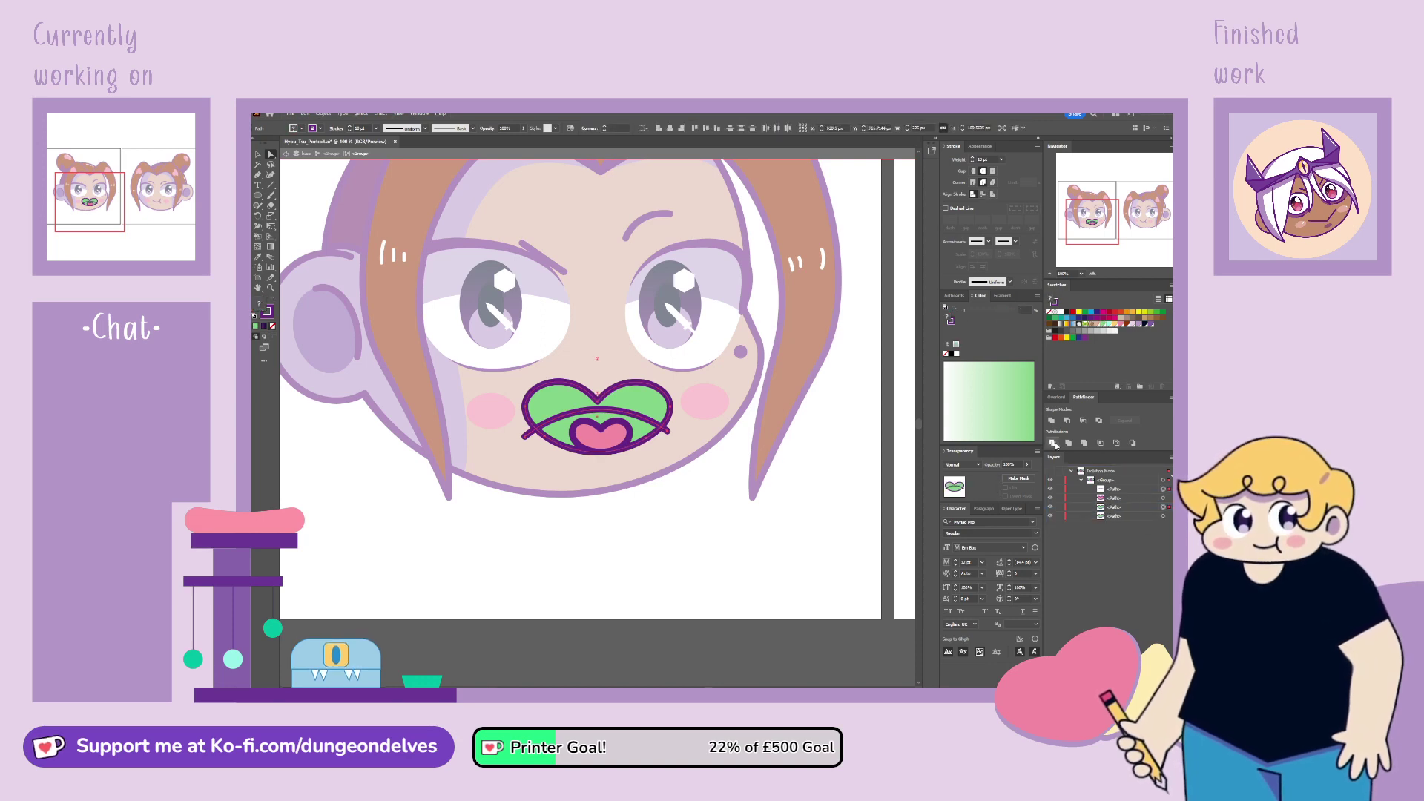
pyautogui.hotkey('ctrl', 'g')
pyautogui.moveTo(1112, 499); pyautogui.dragTo(1112, 485)
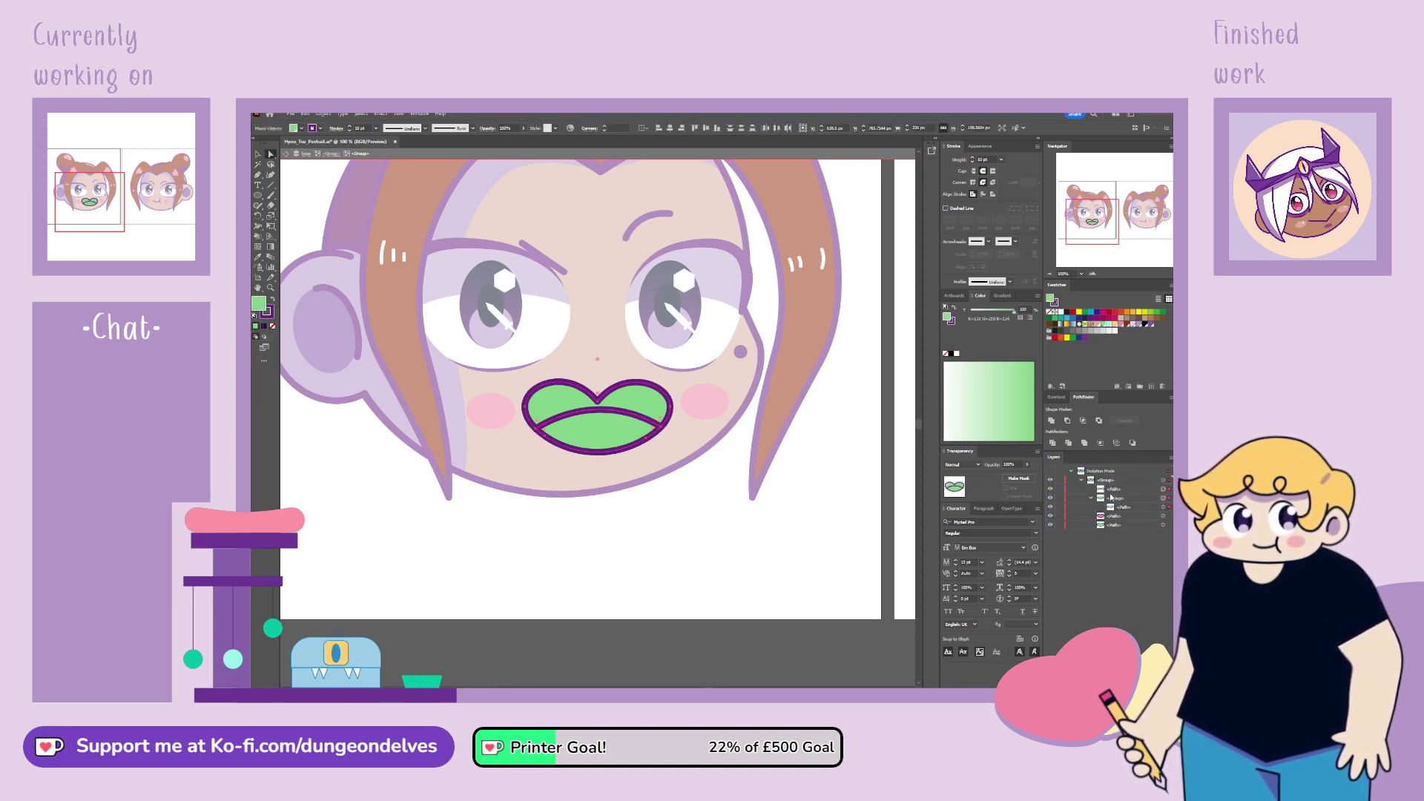
pyautogui.press('Delete')
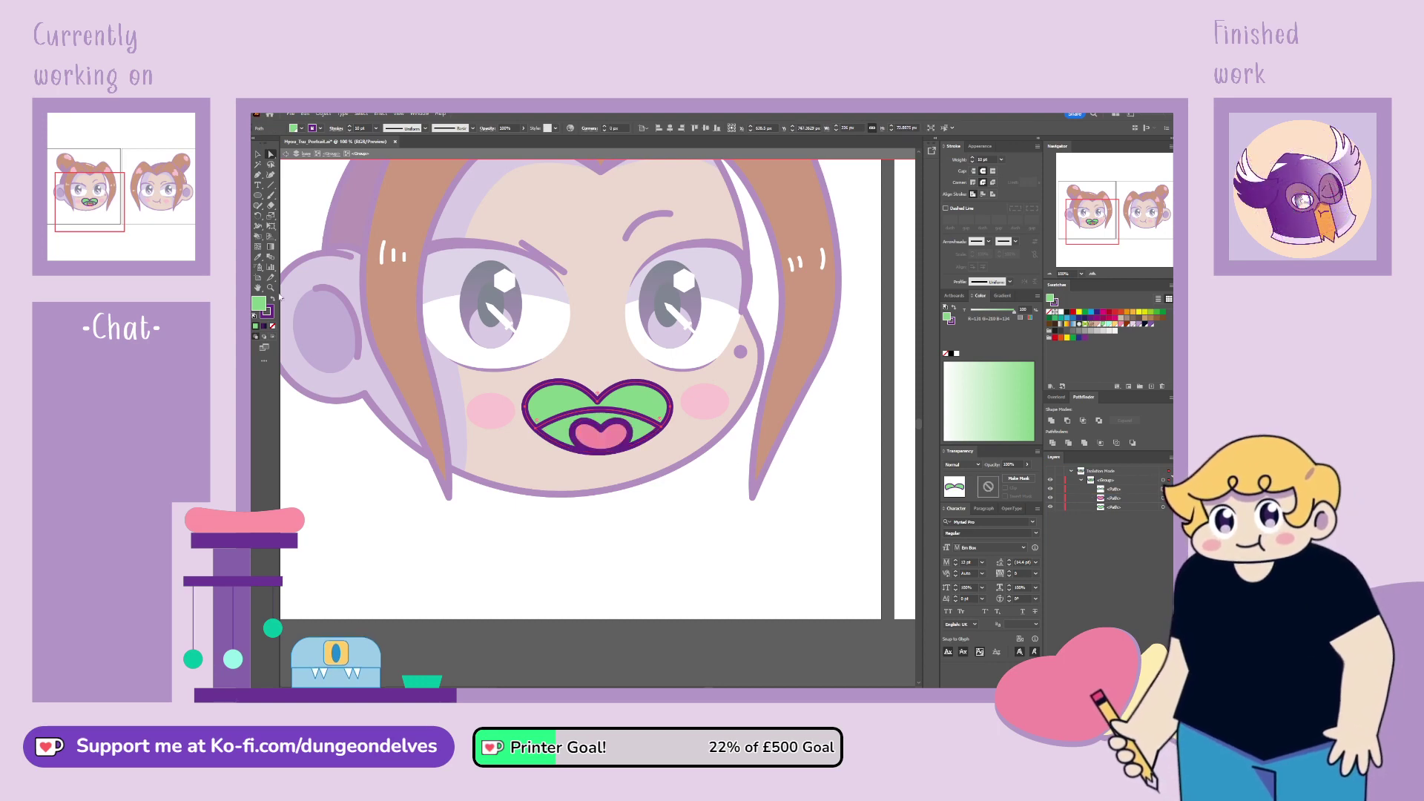
# Step: Move the tongue to the front of the mouth group and remove the fill from the mouth outline copy beneath it
pyautogui.moveTo(1113, 498); pyautogui.dragTo(1114, 493)
pyautogui.press('/')
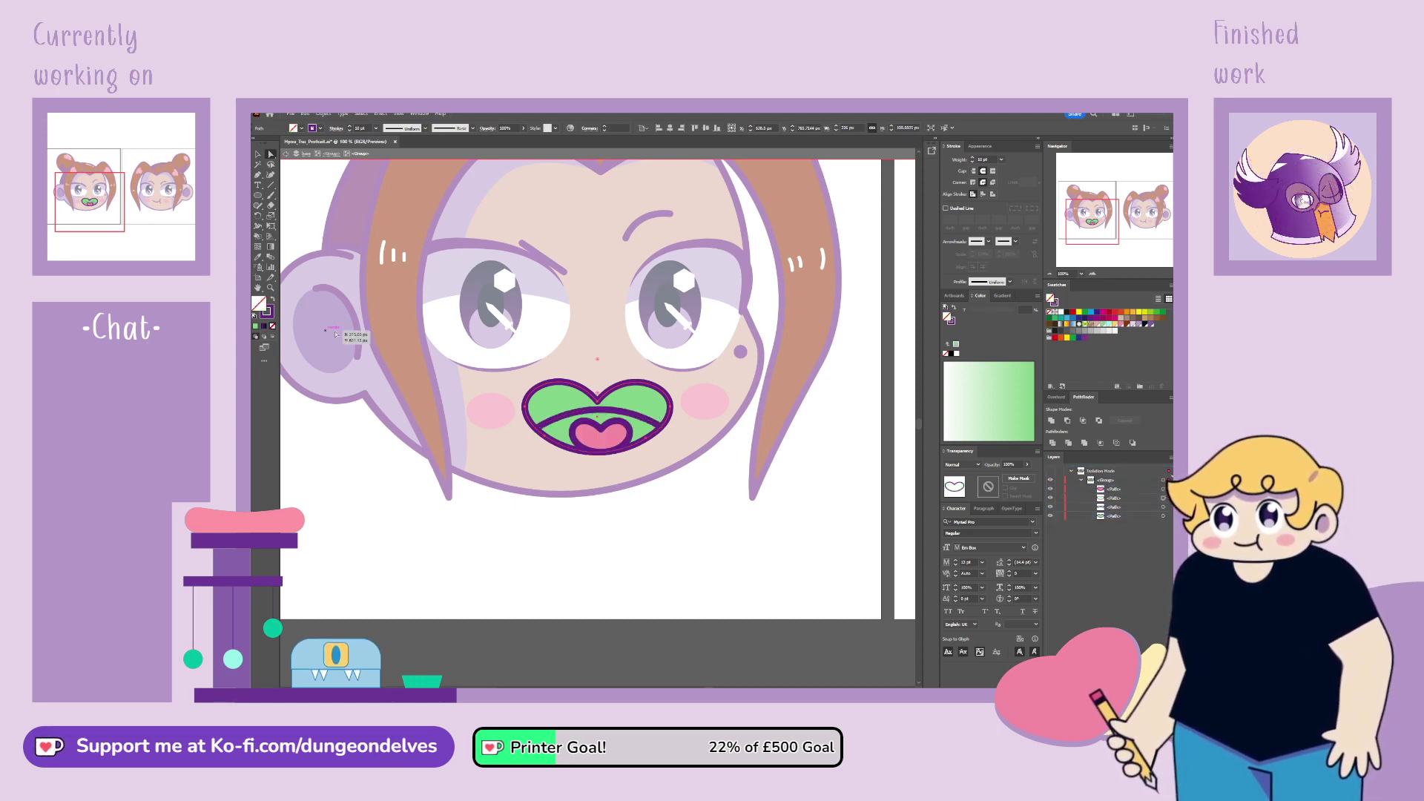
# Step: Remove the upper mouth piece's stroke, fill it with teal in Multiply mode, and leave isolation mode
pyautogui.click(1164, 506)
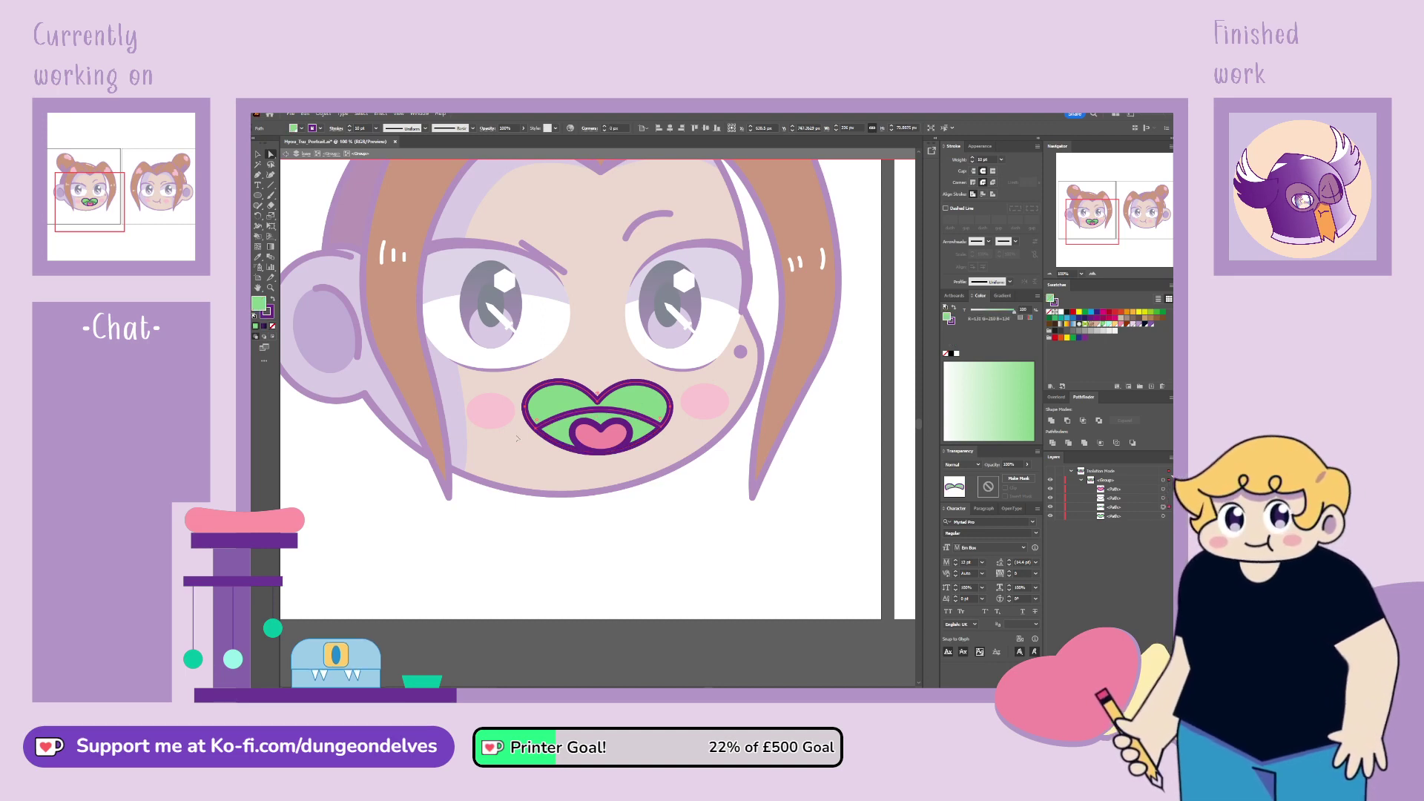
pyautogui.click(267, 311)
pyautogui.click(272, 326)
pyautogui.click(260, 303)
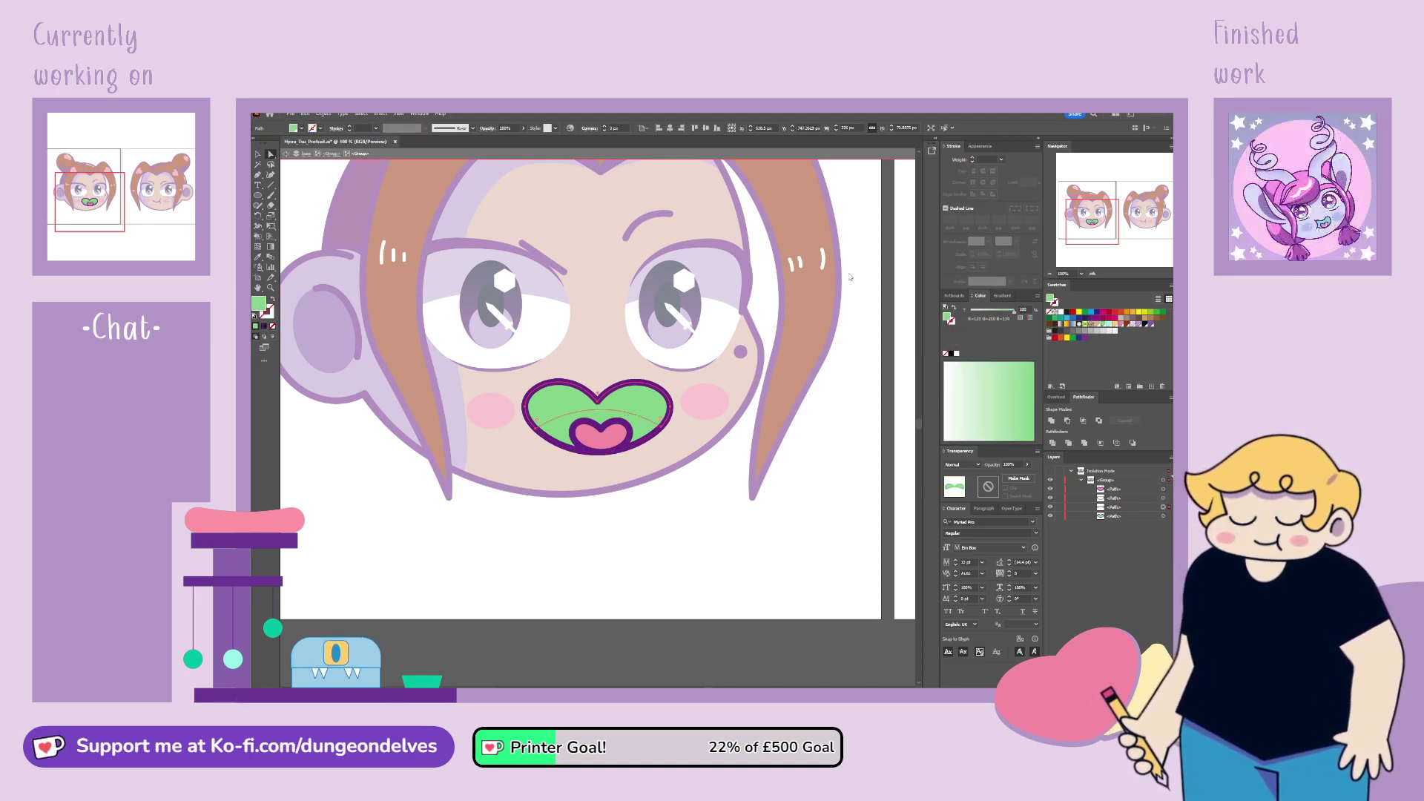
pyautogui.click(782, 269)
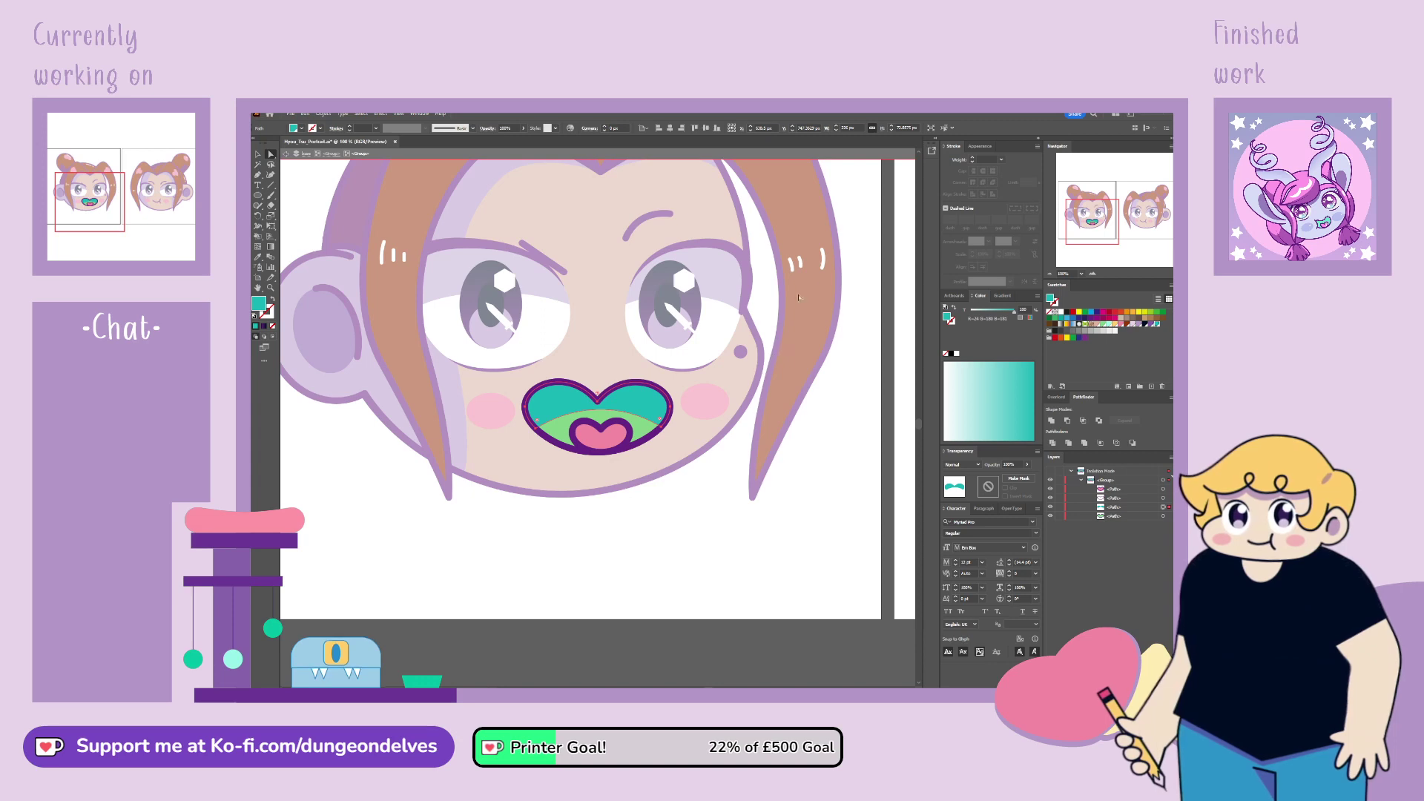
pyautogui.click(958, 491)
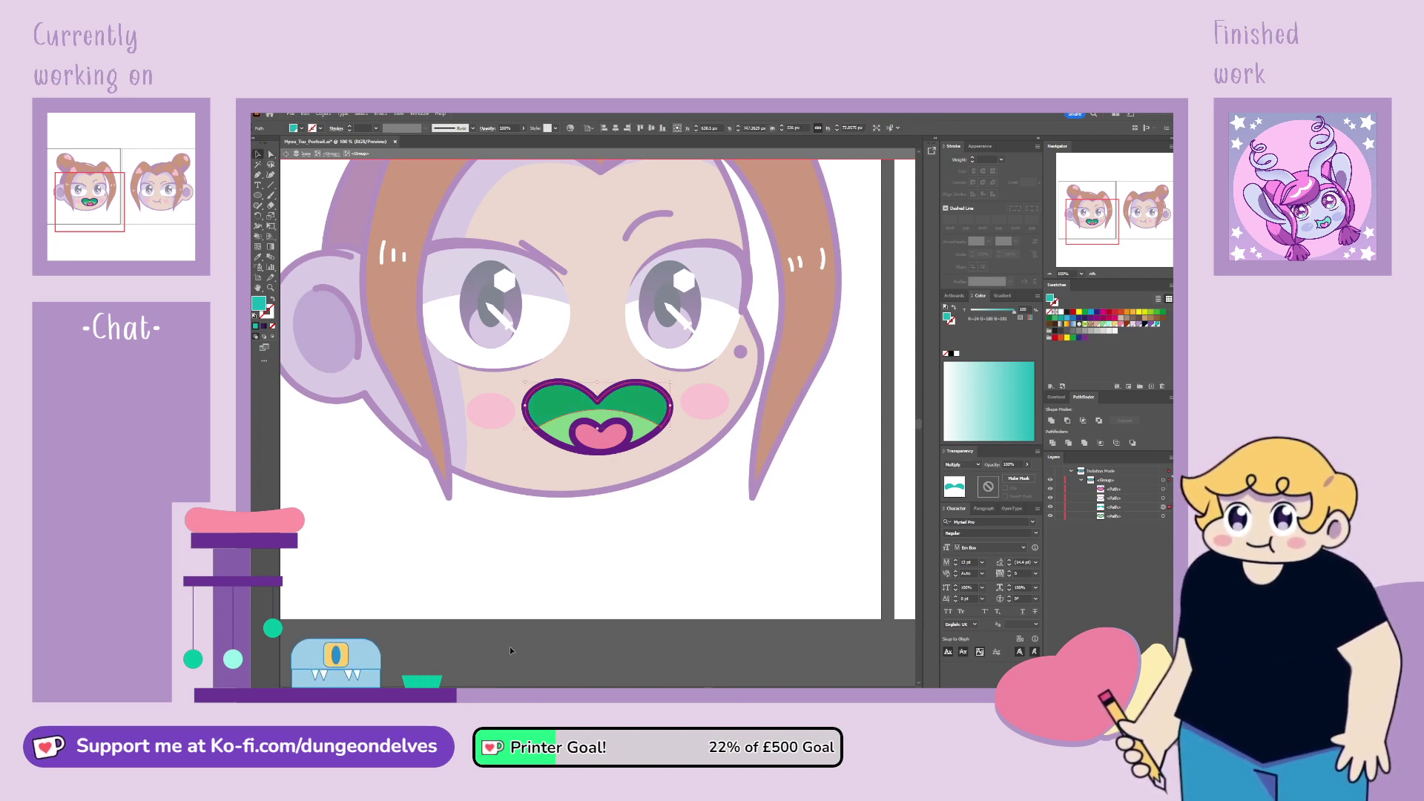
pyautogui.click(611, 648)
pyautogui.doubleClick(610, 645)
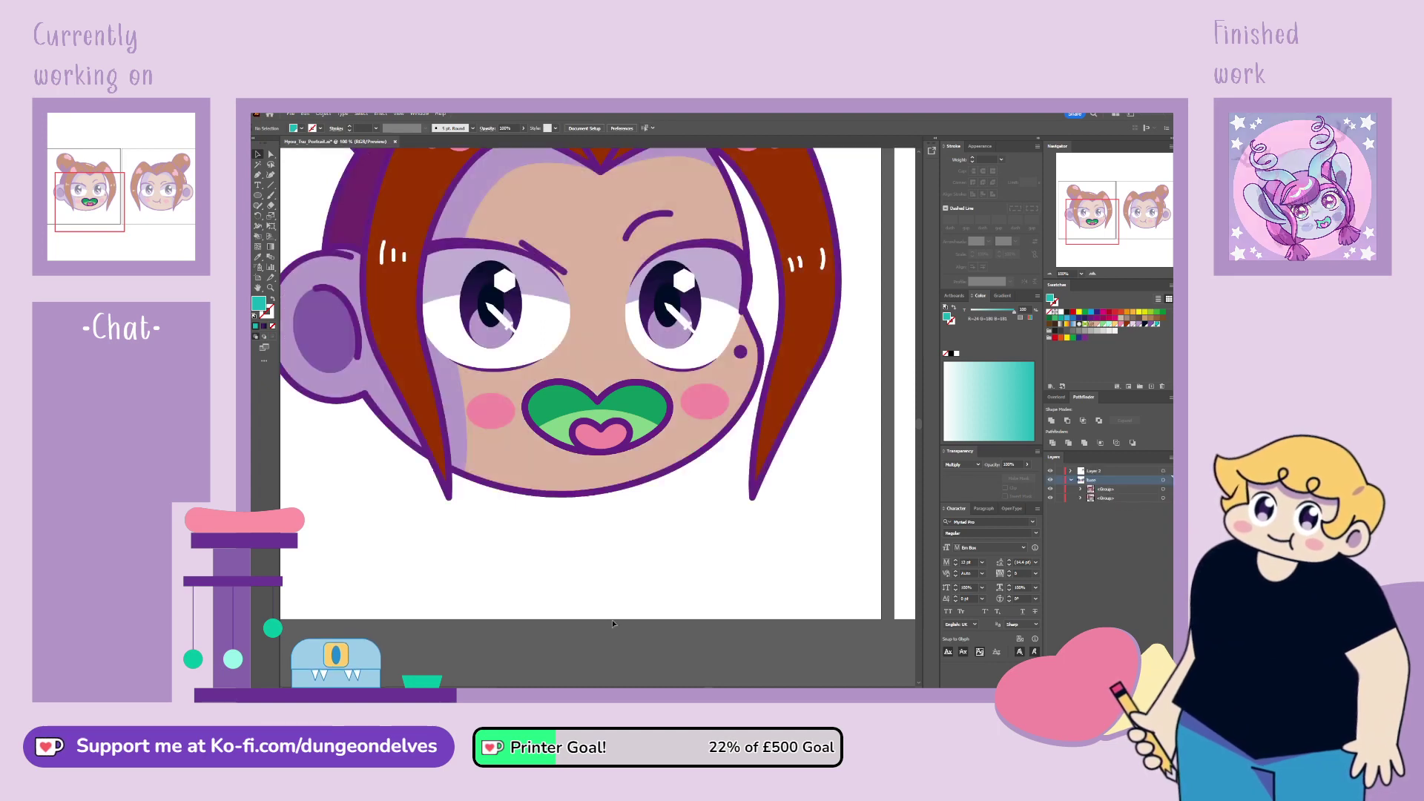
# Step: Place a new layer below the portraits' layer for the background
pyautogui.hotkey('ctrl', '-')
pyautogui.hotkey('ctrl', '-')
pyautogui.hotkey('ctrl', '-')
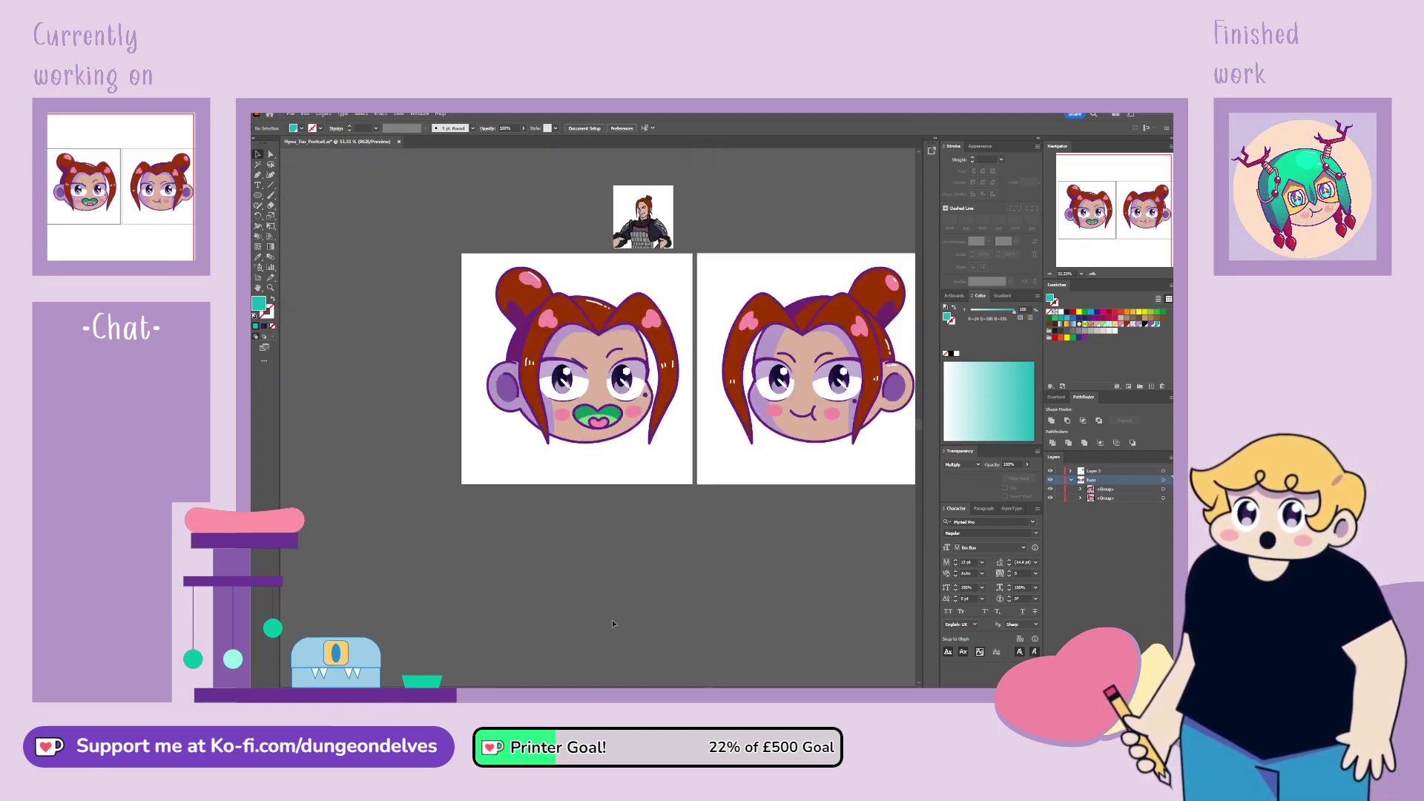
pyautogui.moveTo(780, 490); pyautogui.dragTo(809, 560)
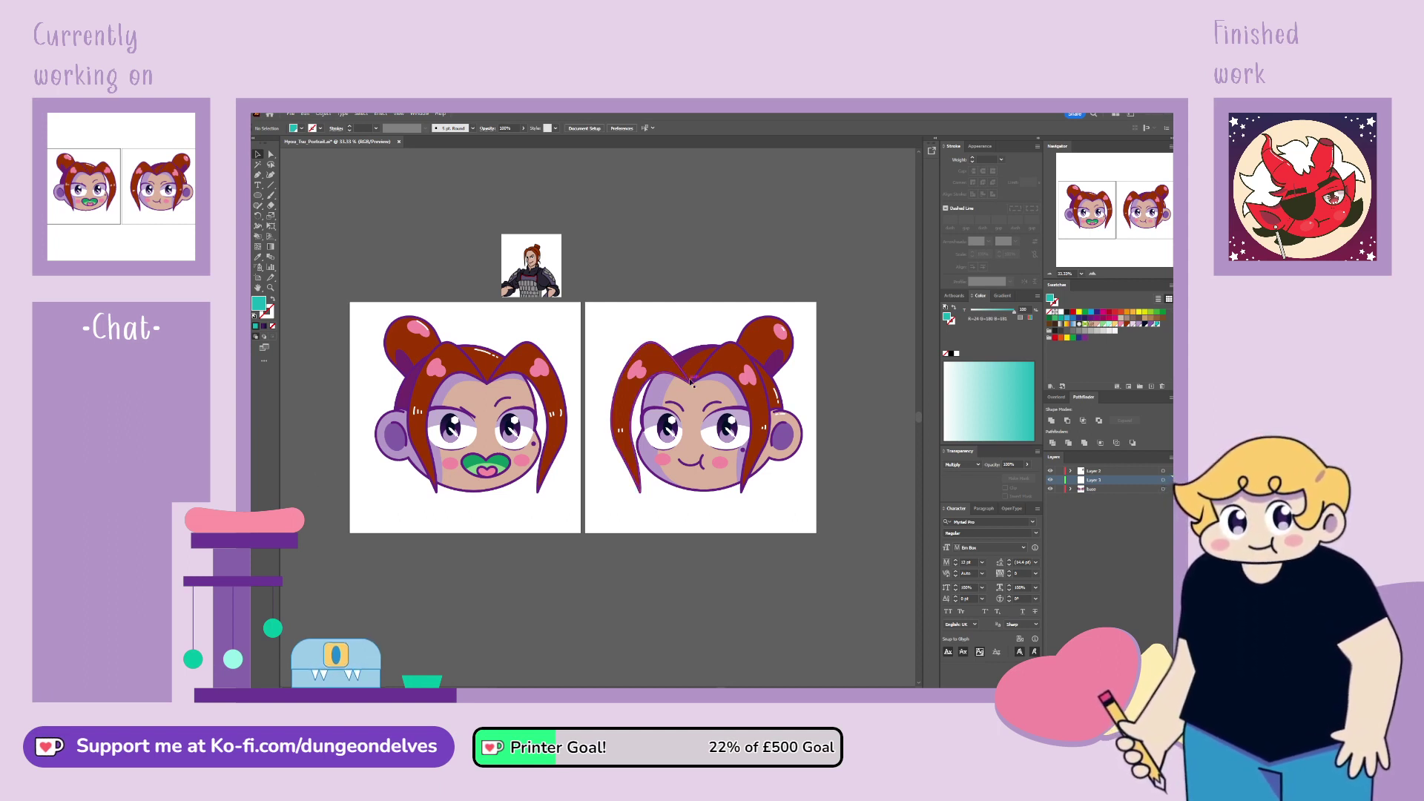
pyautogui.moveTo(1113, 480); pyautogui.dragTo(1112, 492)
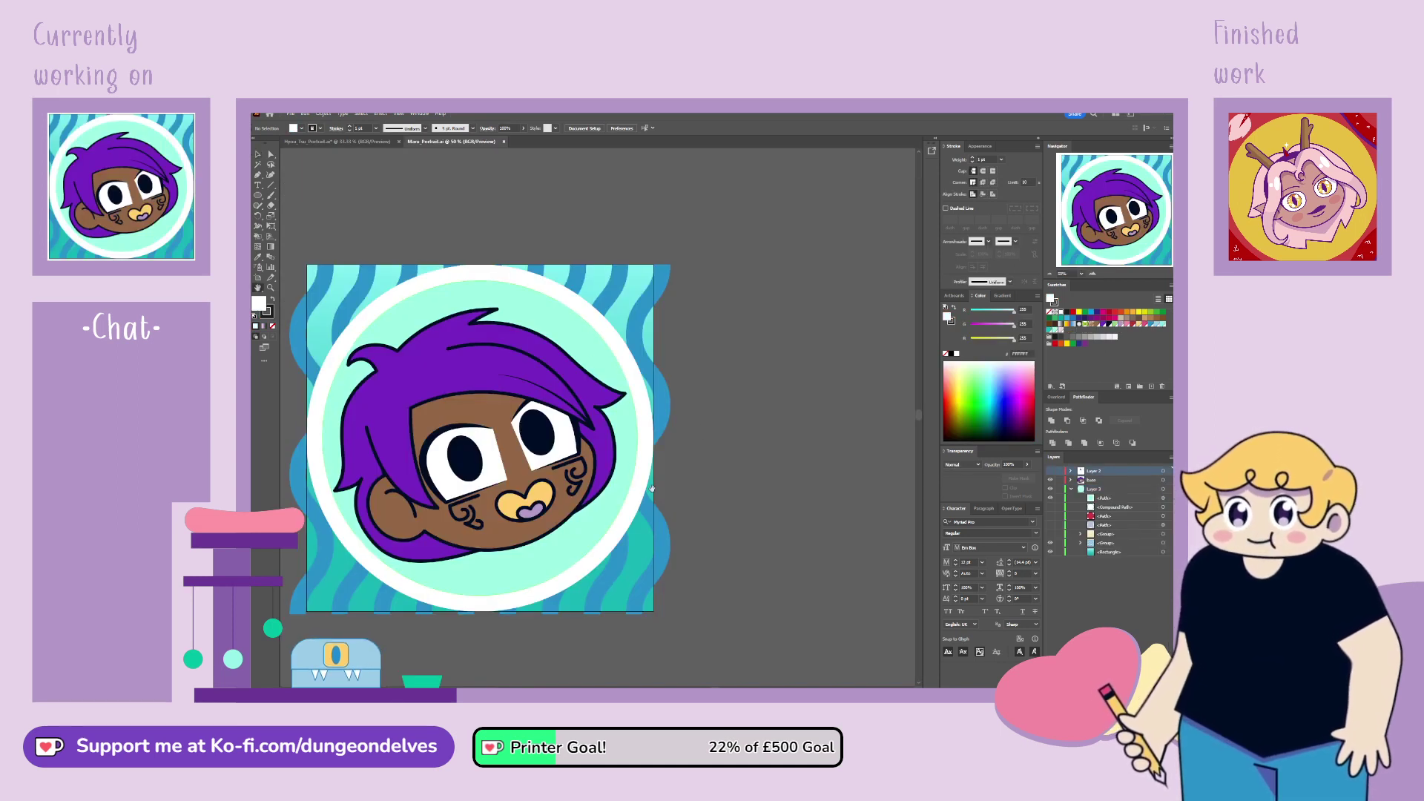
# Step: Copy the circle-and-wave background from the purple-haired portrait's document and paste it onto both artboards in the new bottom layer
pyautogui.moveTo(652, 488); pyautogui.dragTo(710, 481)
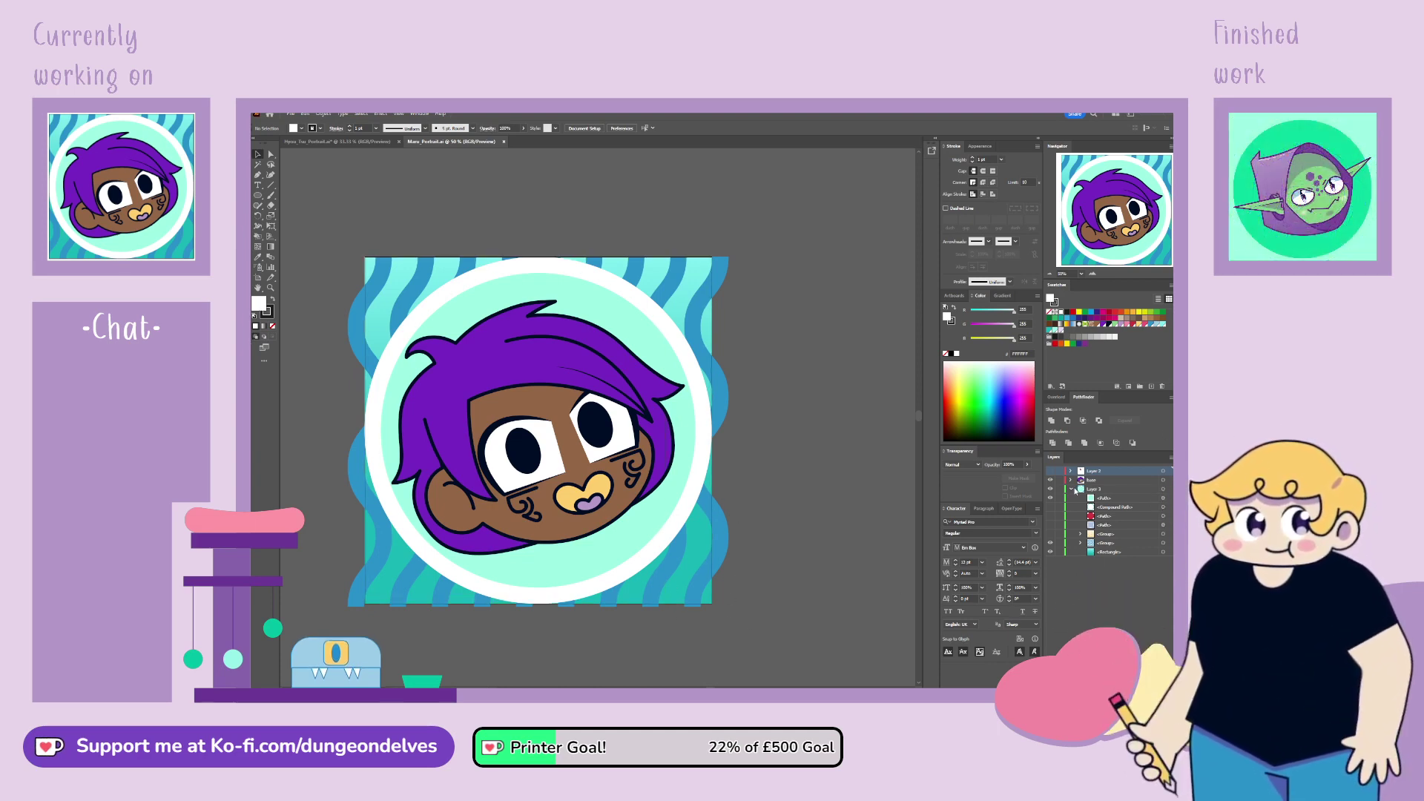
pyautogui.click(1072, 490)
pyautogui.click(1163, 489)
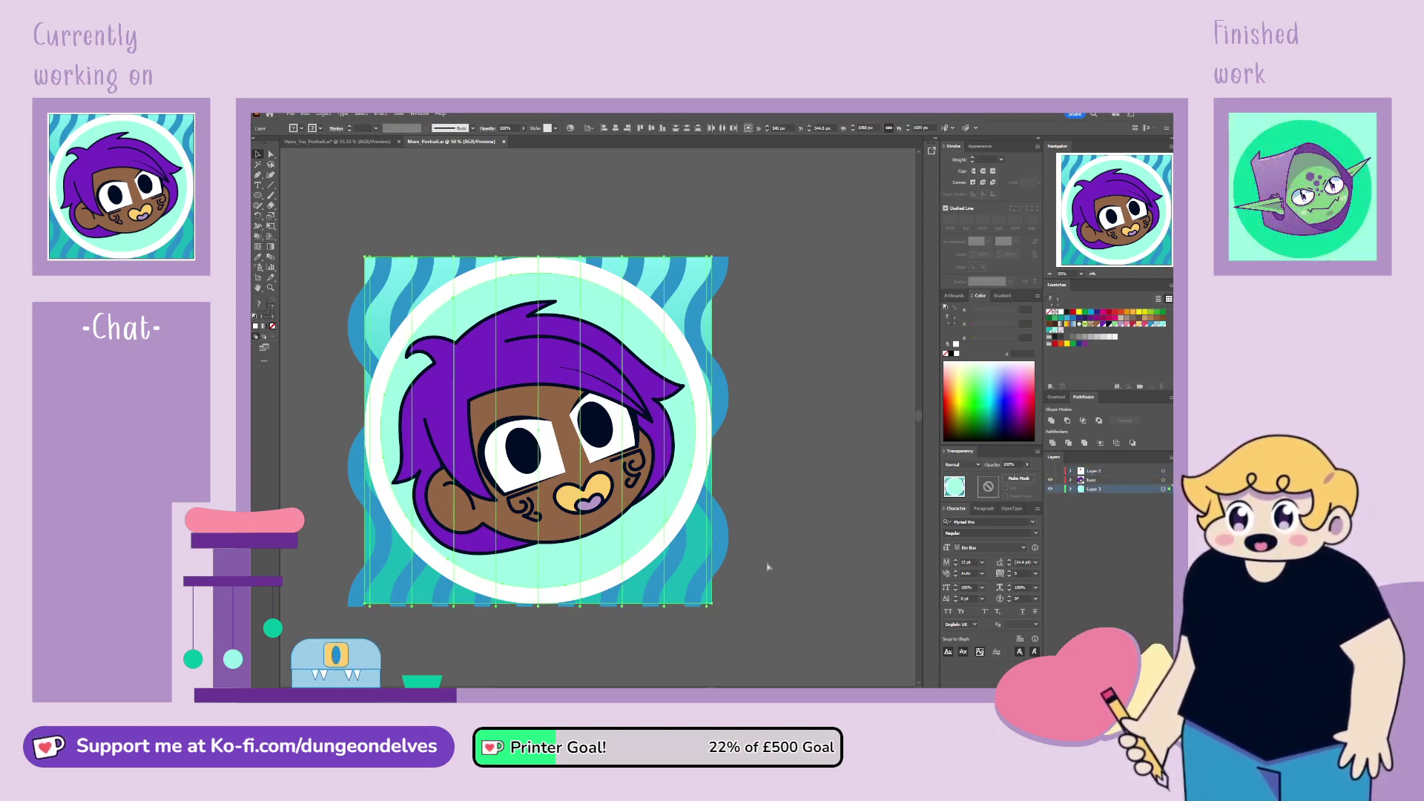
pyautogui.click(350, 143)
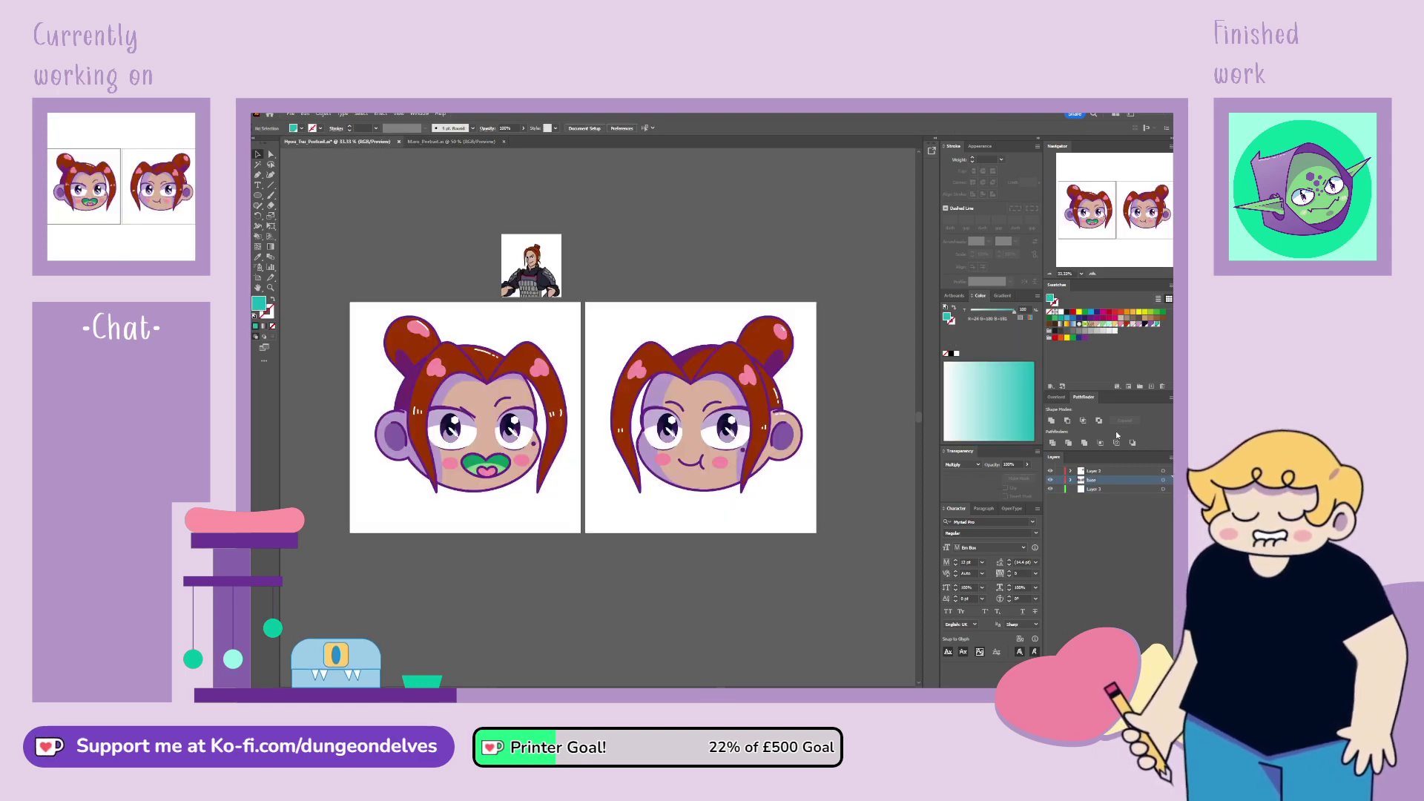
pyautogui.click(1099, 489)
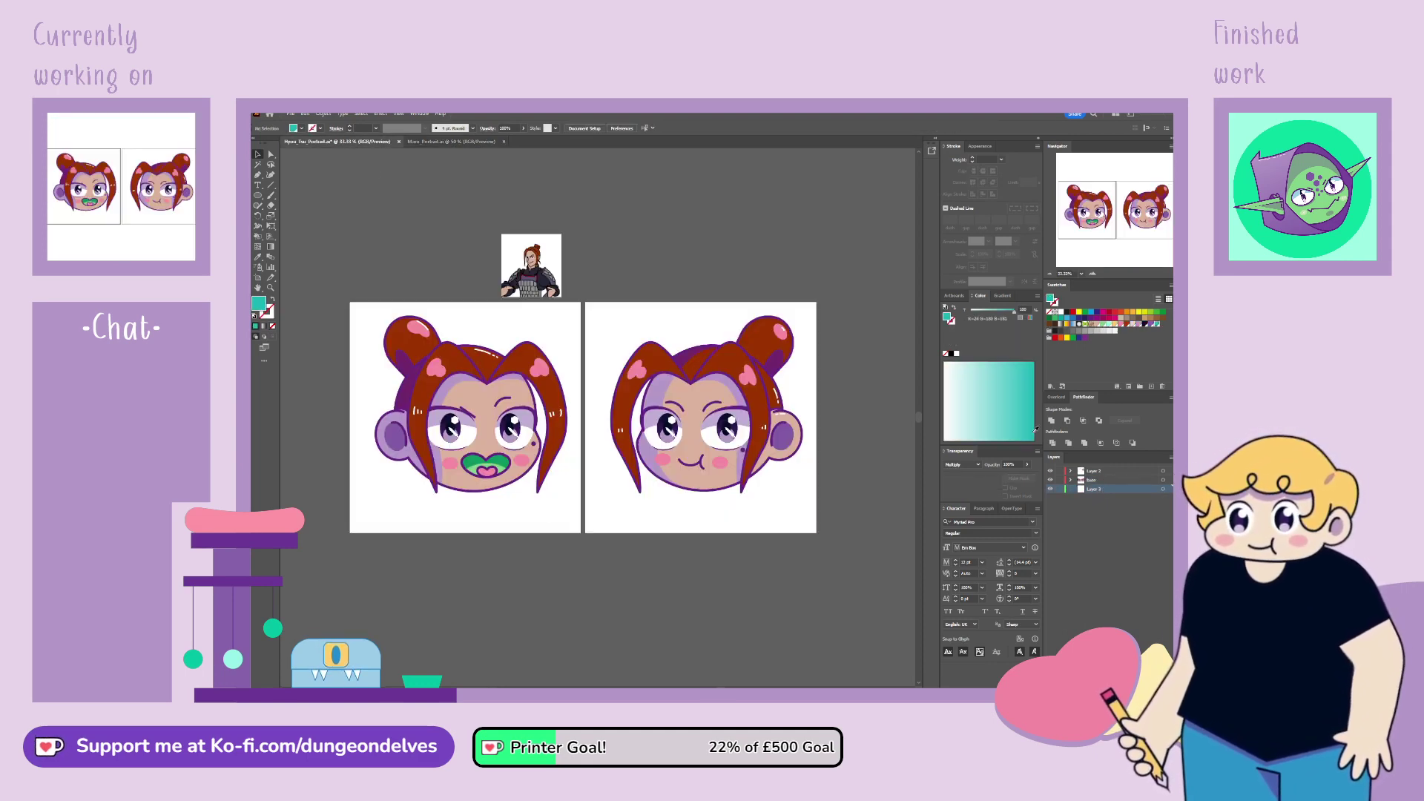
pyautogui.hotkey('ctrl', 'alt', 'shift', 'v')
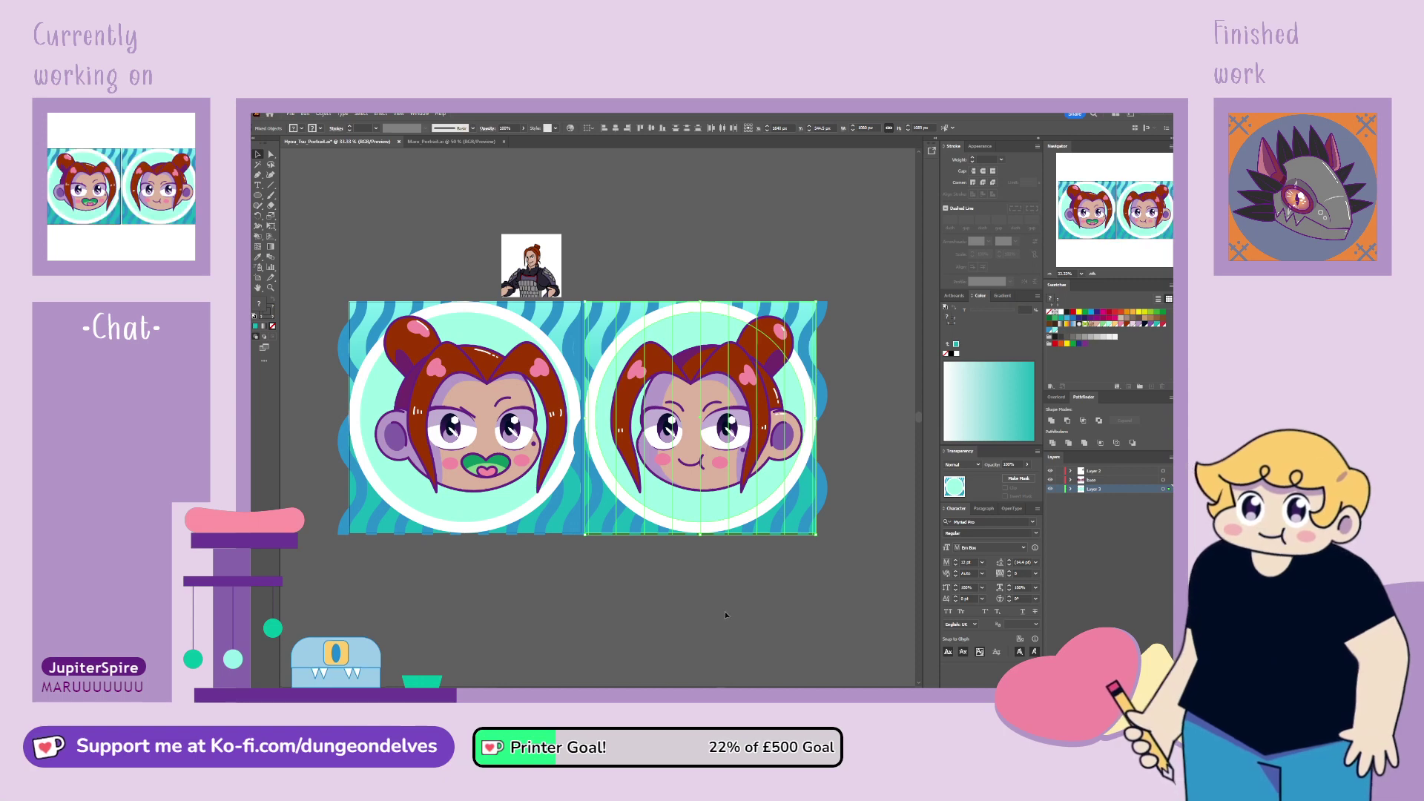
pyautogui.click(724, 614)
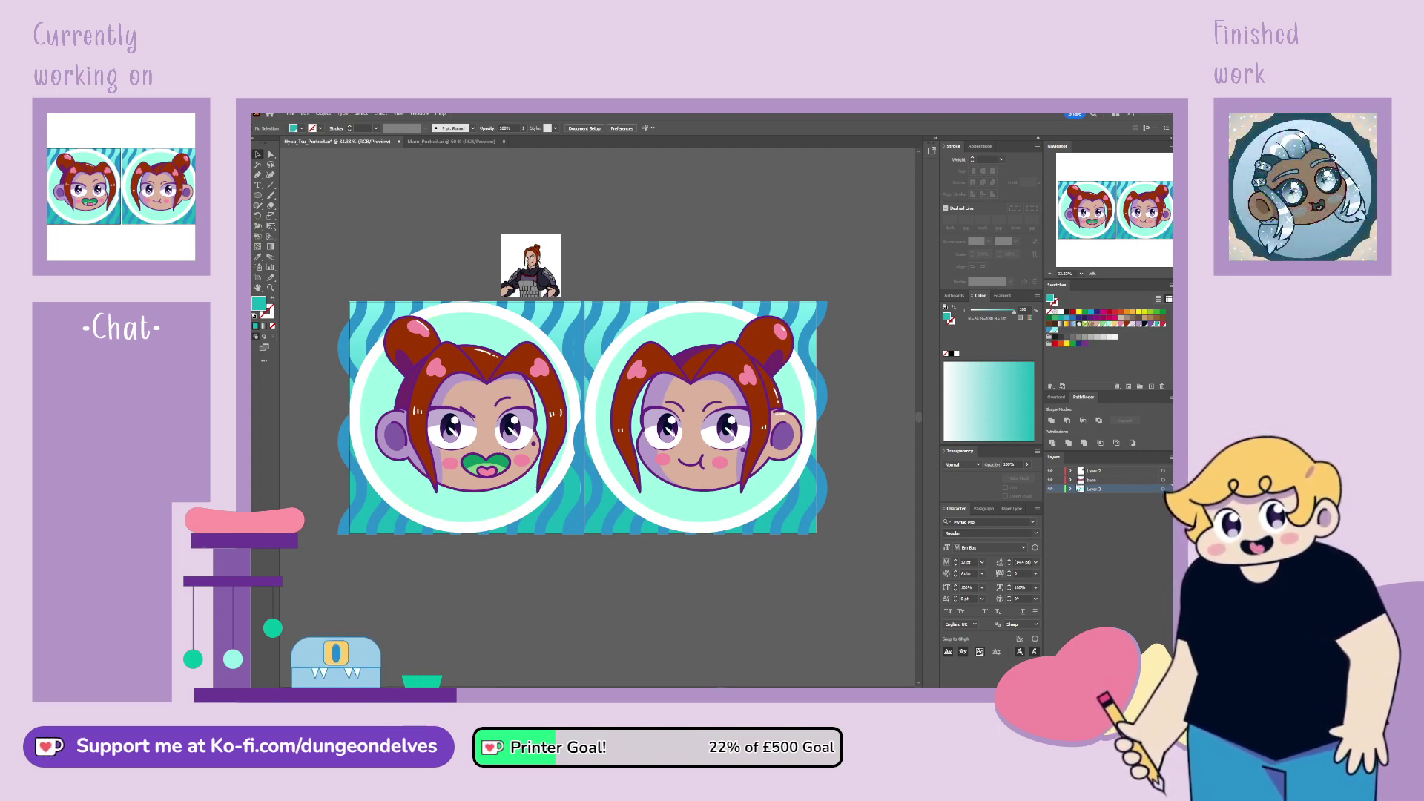
# Step: Hide the portraits' layer and group the visible background pieces of each artboard separately
pyautogui.click(1071, 490)
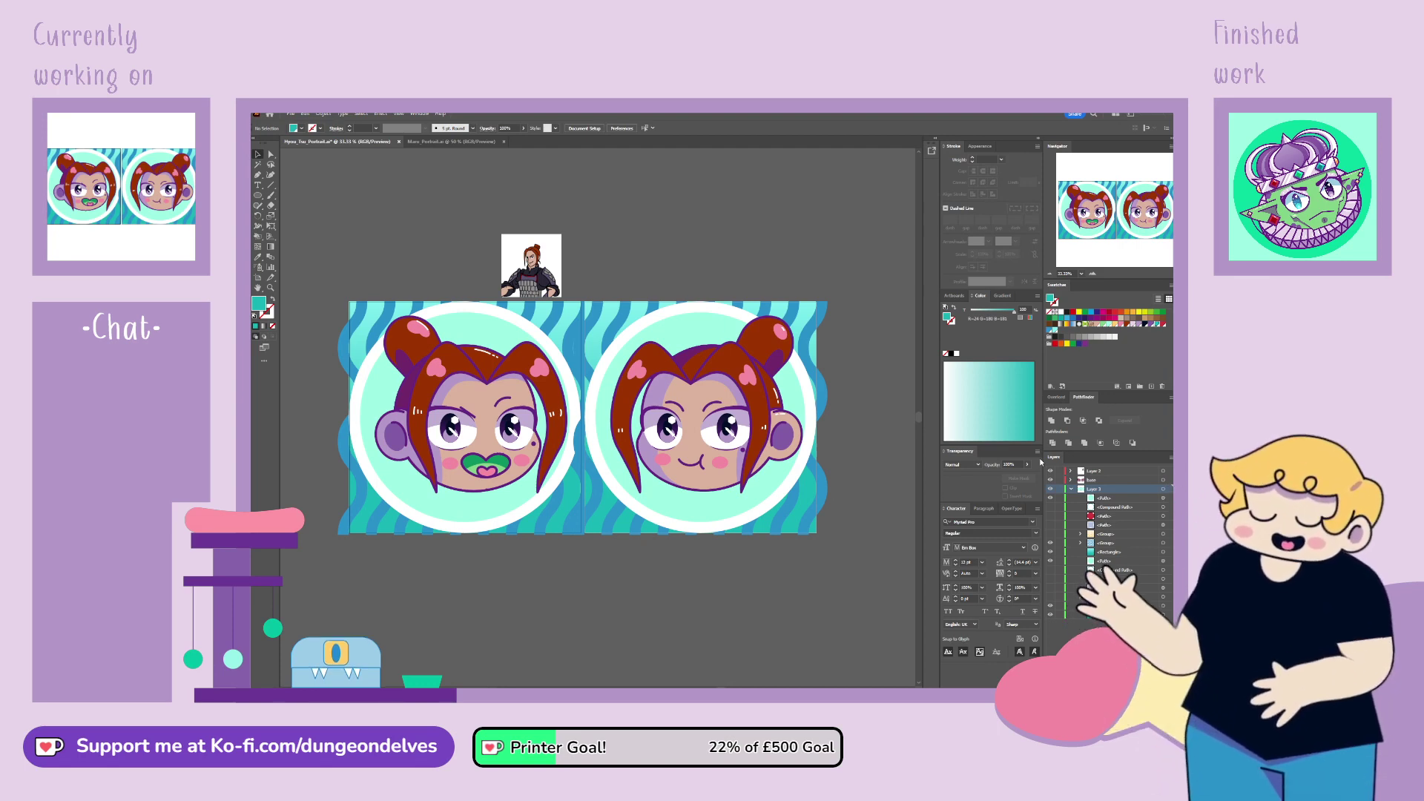
pyautogui.click(1051, 480)
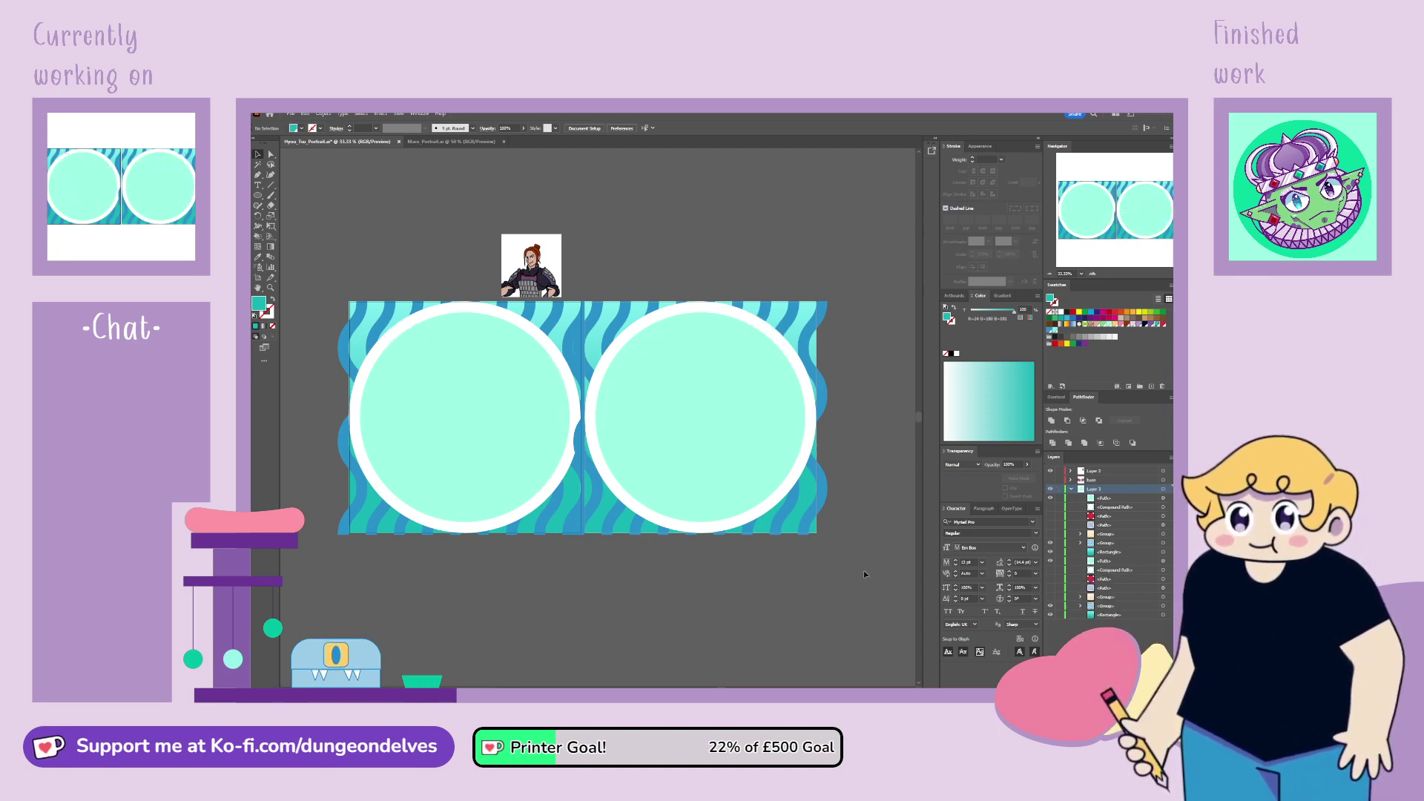
pyautogui.click(616, 448)
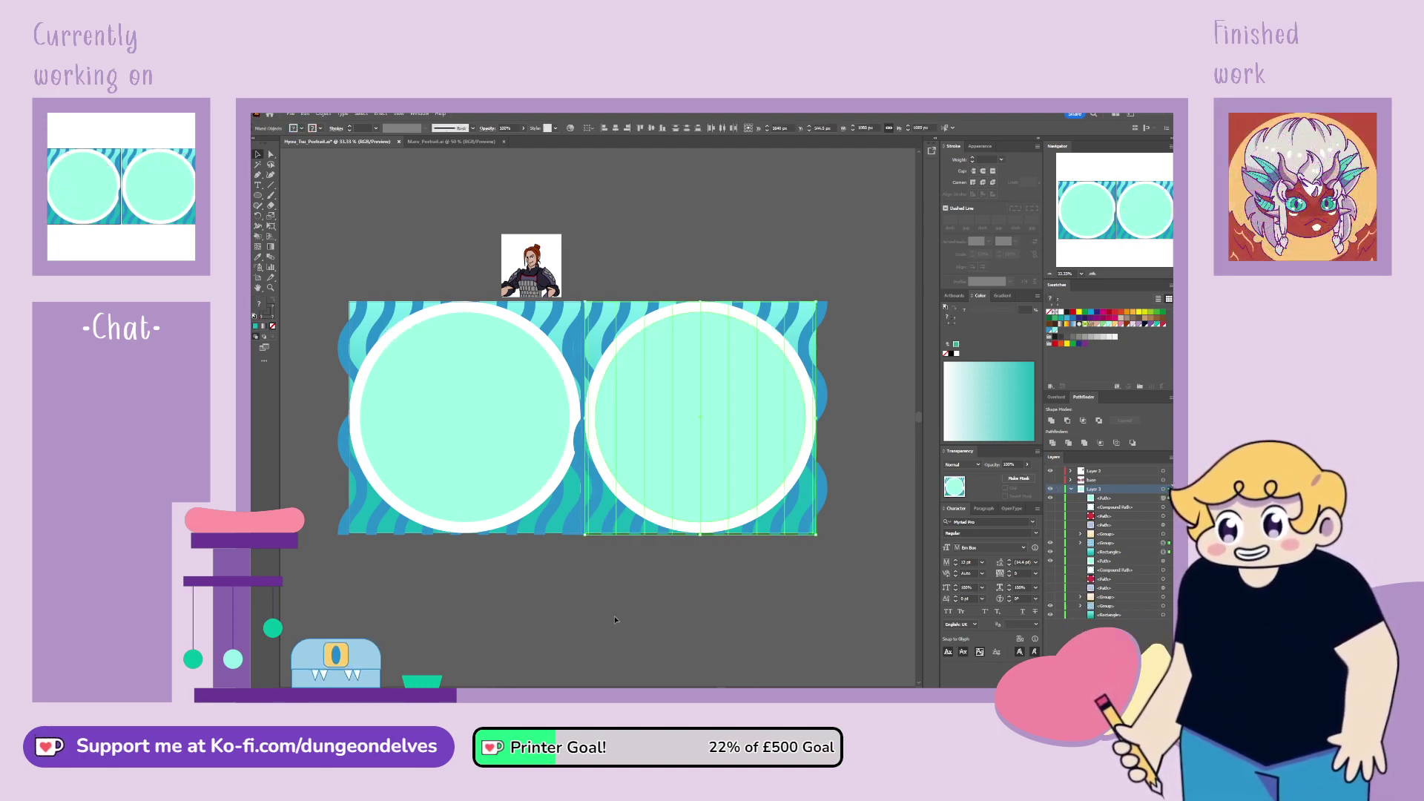
pyautogui.moveTo(354, 615); pyautogui.dragTo(501, 457)
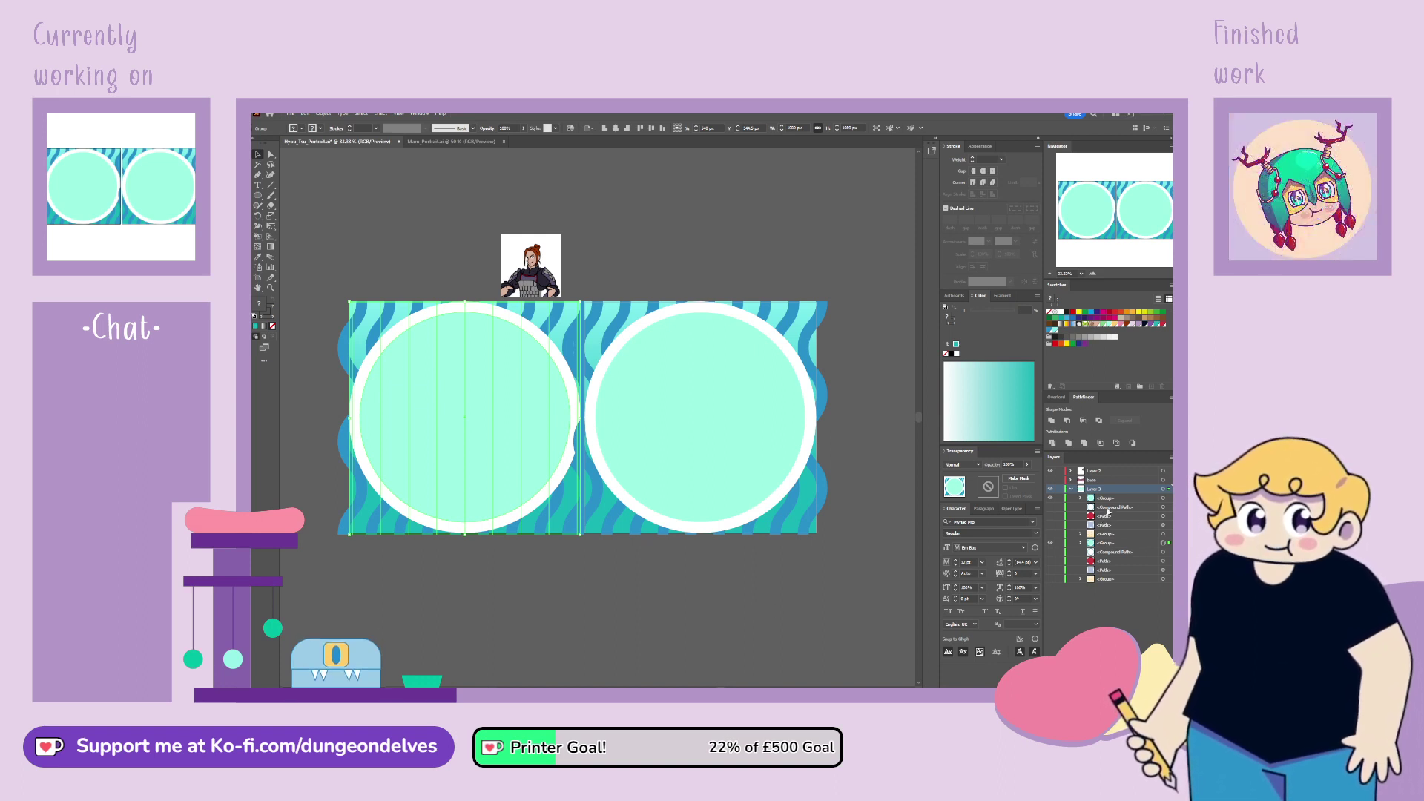
# Step: Delete the hidden leftover paths, compound paths and groups from the background layer, keeping the two background groups
pyautogui.click(1108, 509)
pyautogui.keyDown('shift'); pyautogui.click(1119, 533); pyautogui.keyUp('shift')
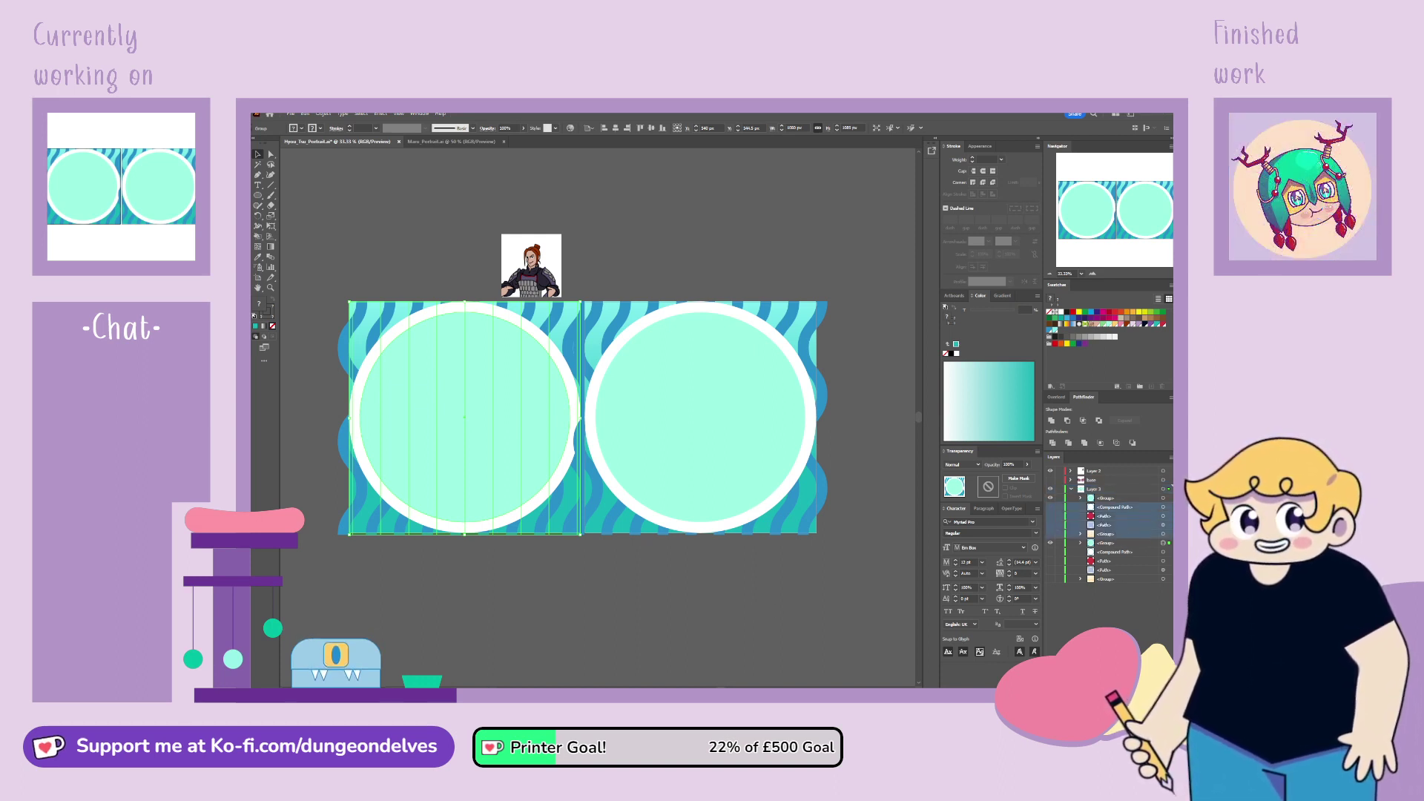
pyautogui.click(1162, 680)
pyautogui.click(1112, 516)
pyautogui.keyDown('shift'); pyautogui.click(1118, 542); pyautogui.keyUp('shift')
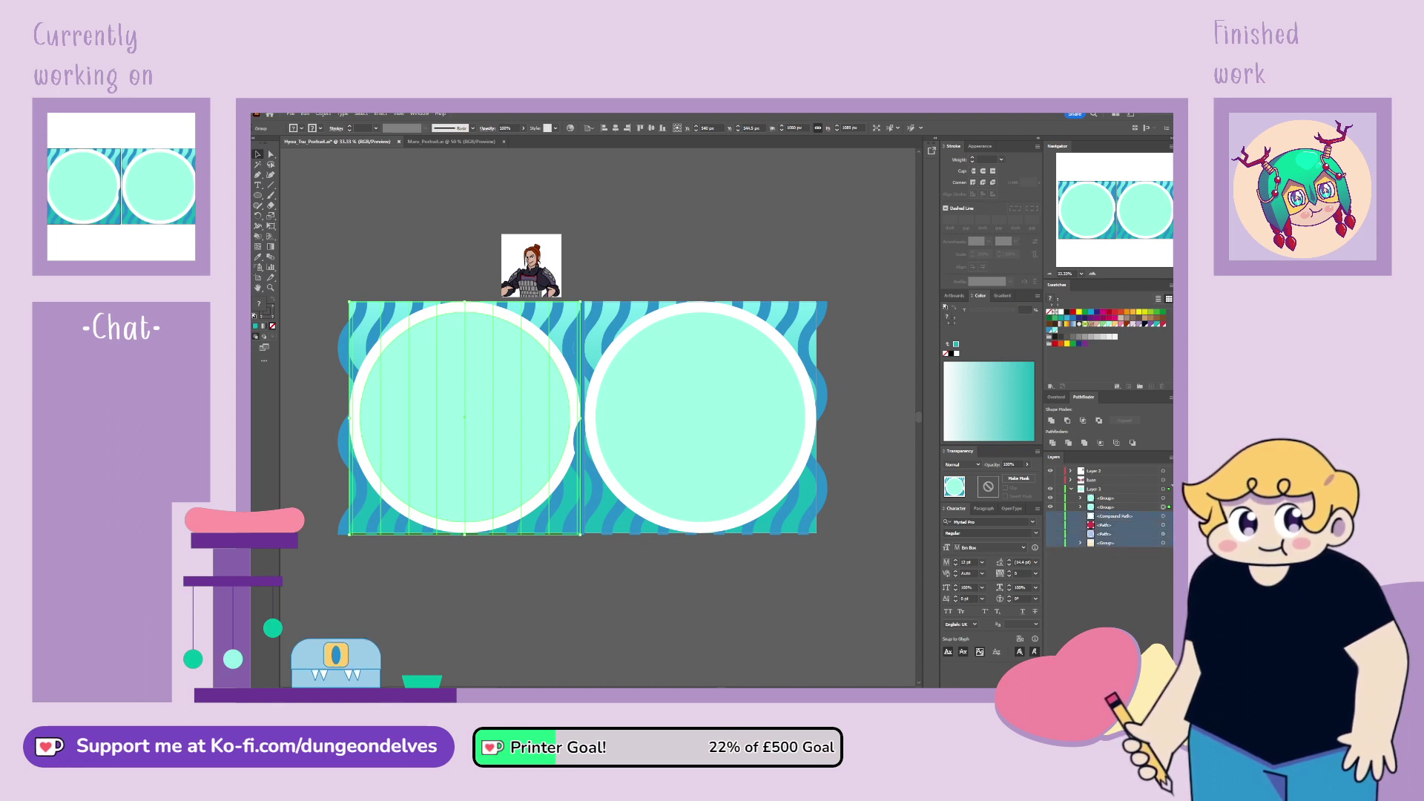
pyautogui.press('Delete')
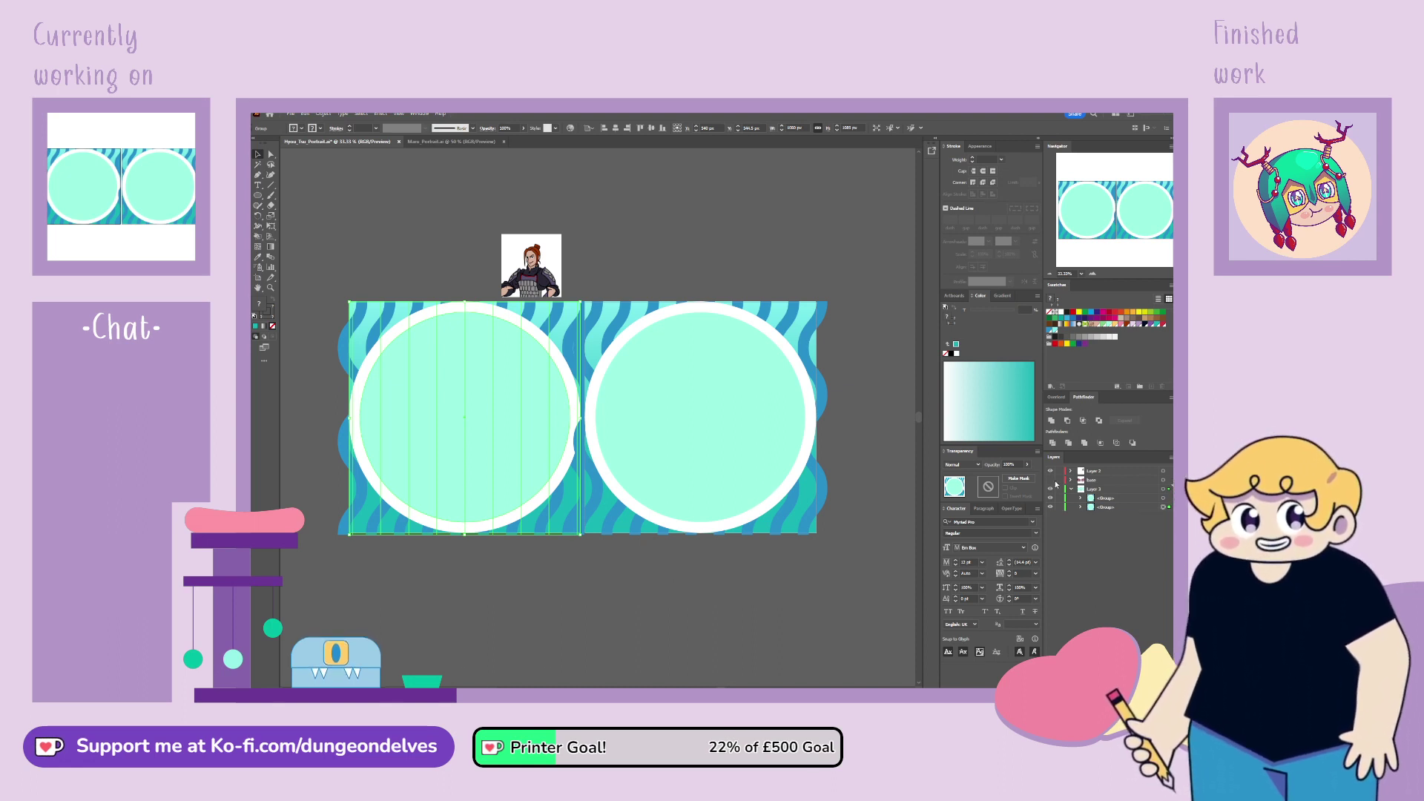
# Step: Isolate the first artboard's background group and clip its wave stripes with a copy of the gradient square
pyautogui.doubleClick(561, 532)
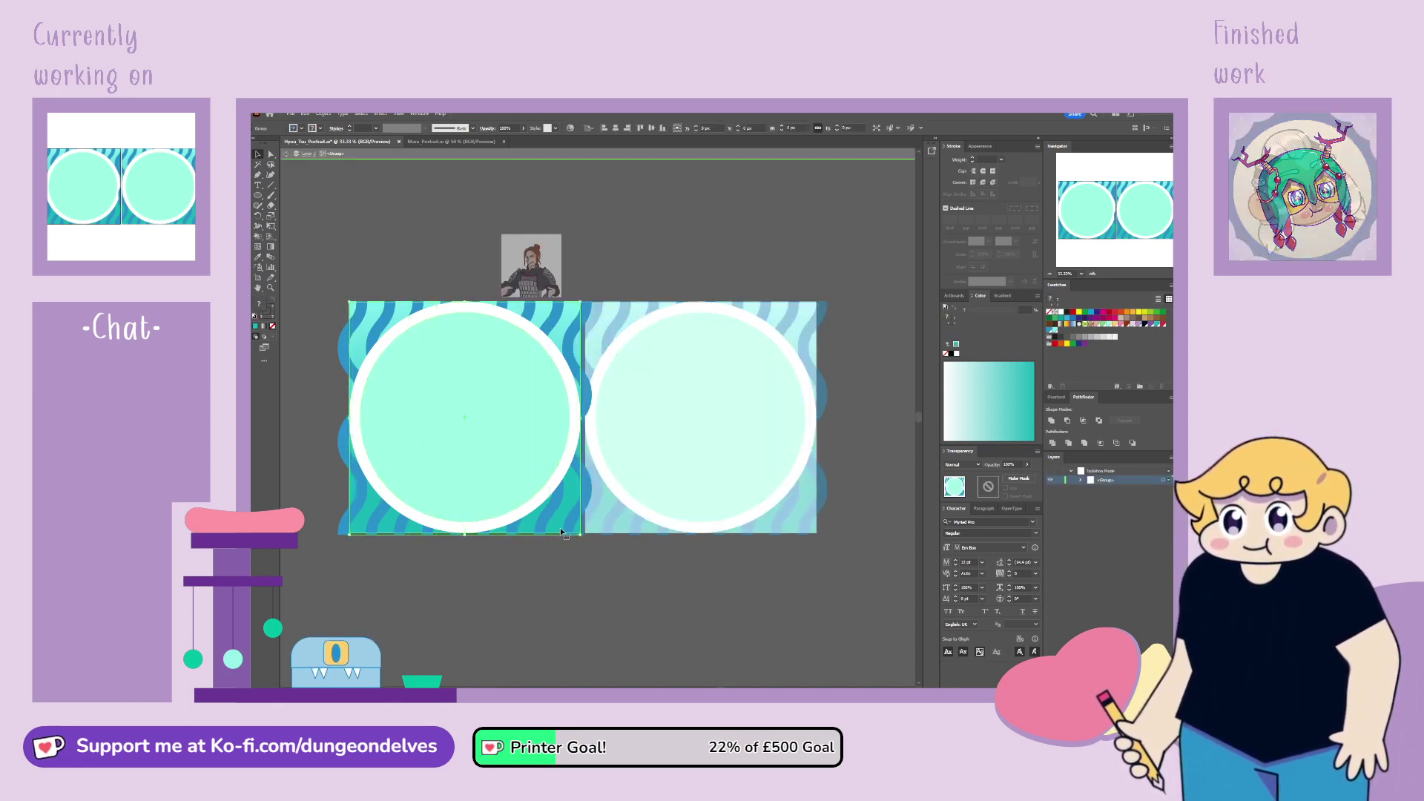
pyautogui.click(561, 532)
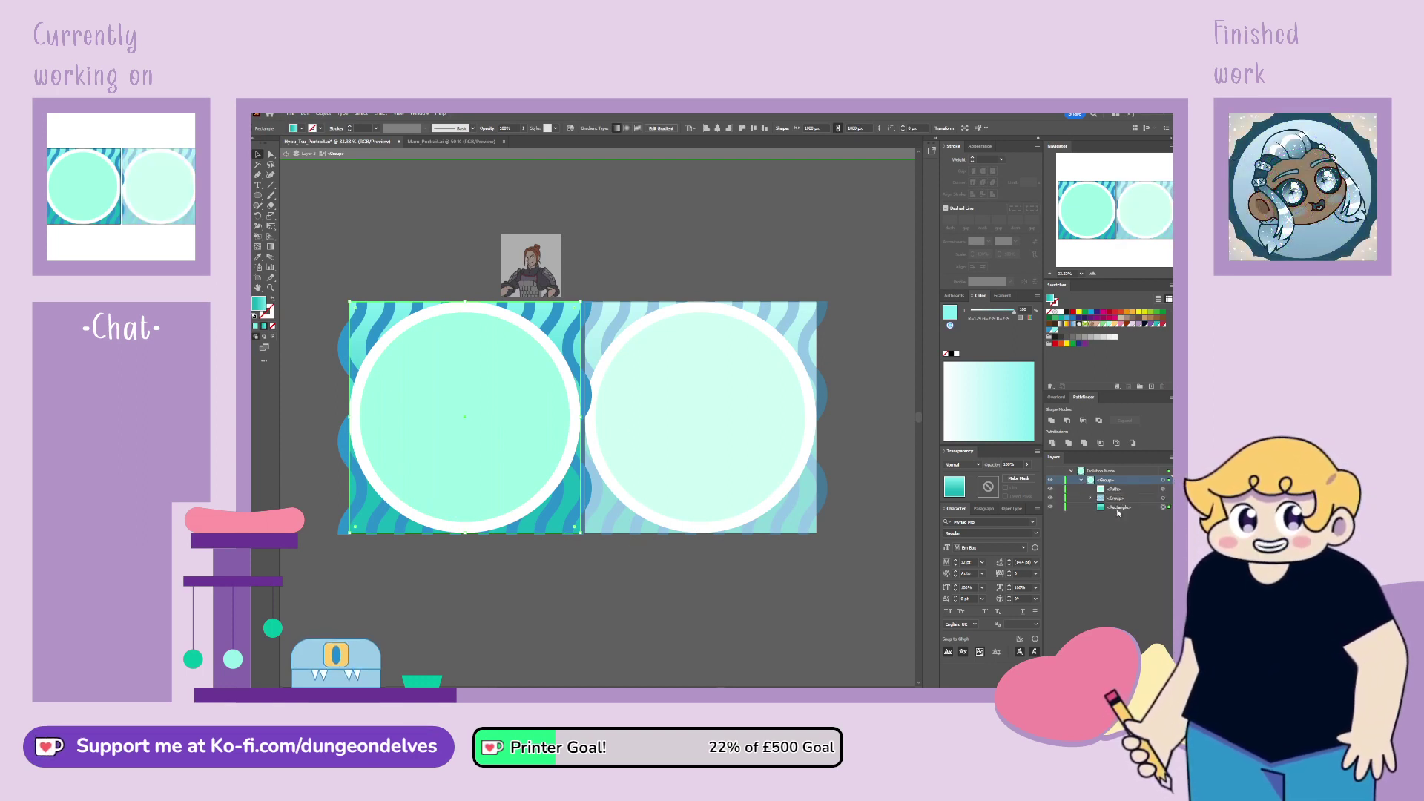
pyautogui.keyDown('alt'); pyautogui.moveTo(1117, 507); pyautogui.dragTo(1118, 494); pyautogui.keyUp('alt')
pyautogui.keyDown('shift'); pyautogui.click(1163, 507); pyautogui.keyUp('shift')
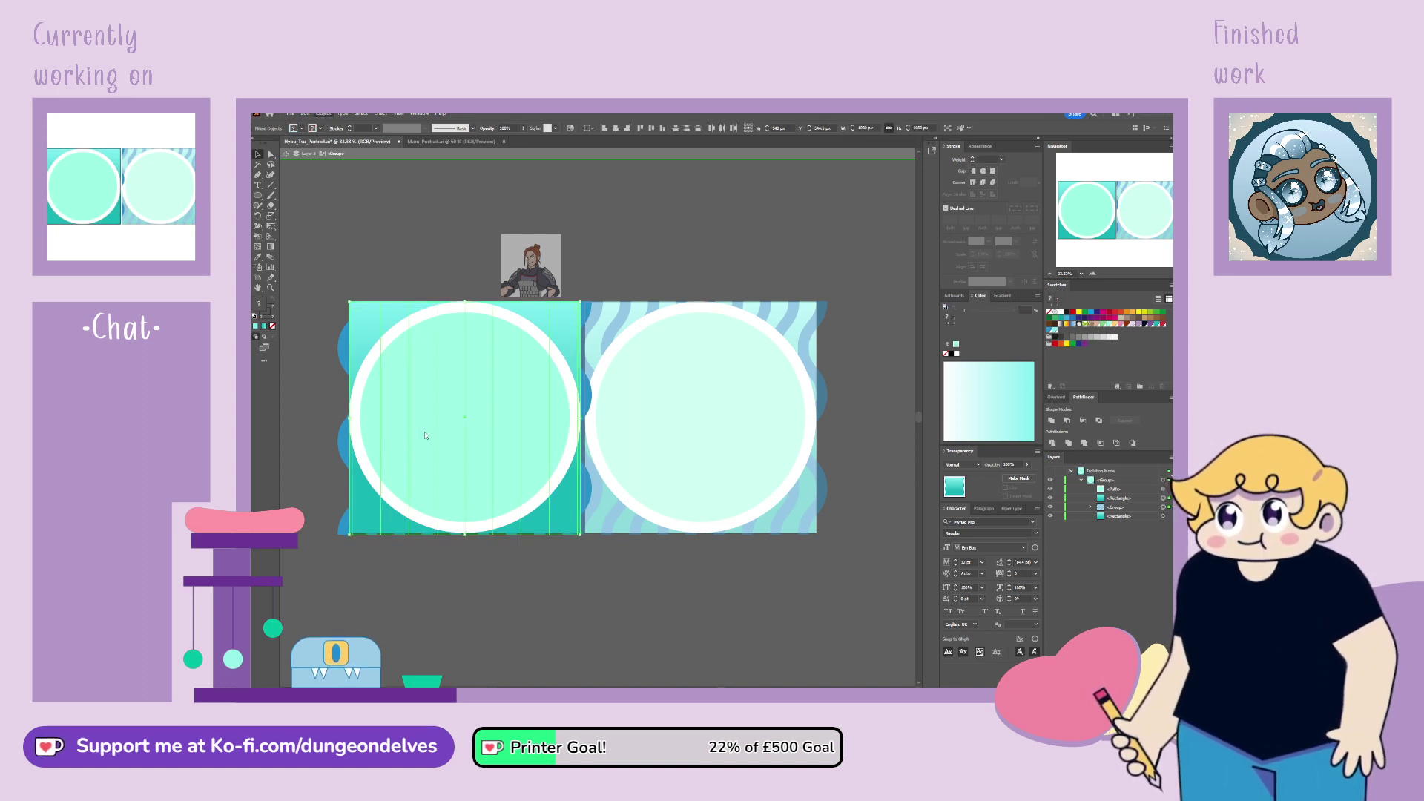
pyautogui.hotkey('ctrl', '7')
pyautogui.doubleClick(674, 608)
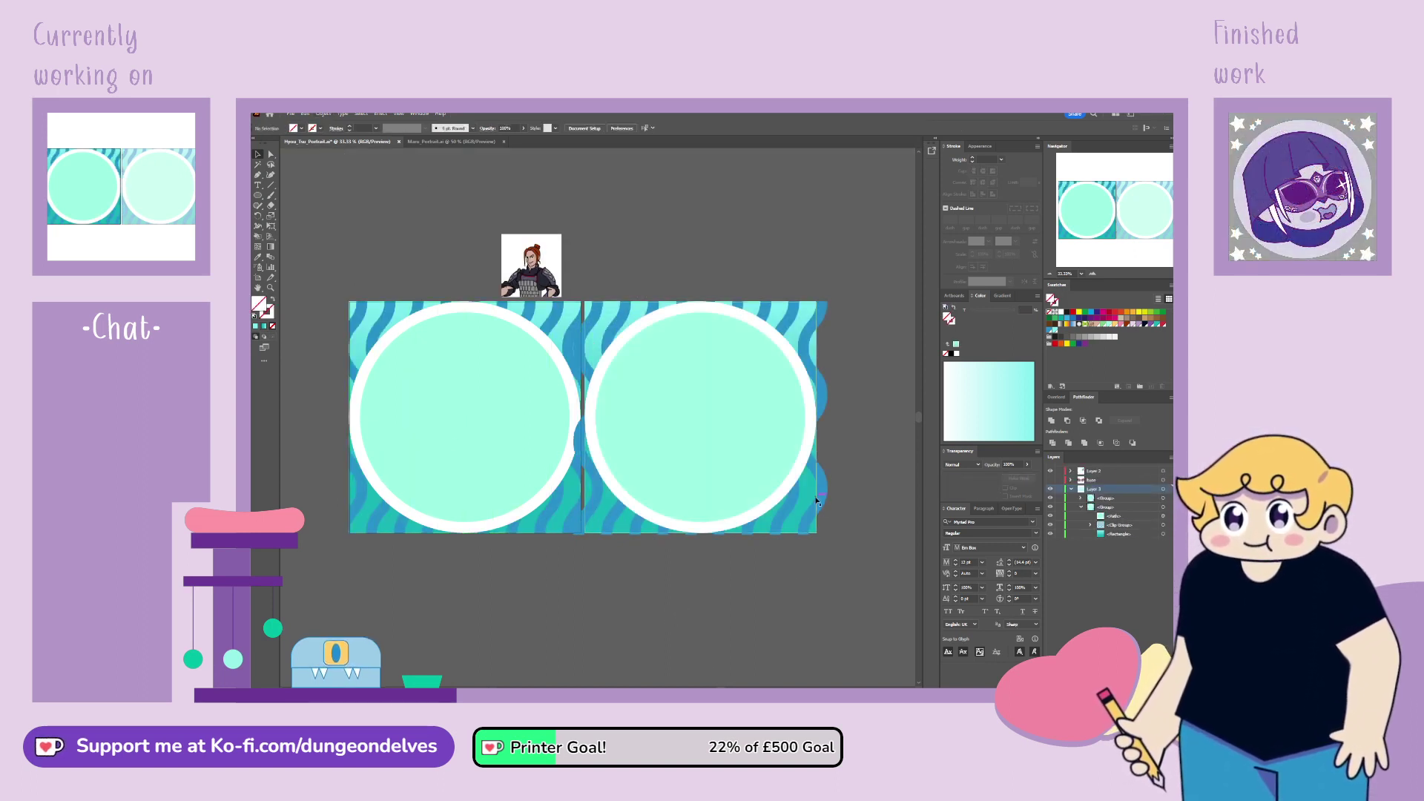
# Step: Isolate the second artboard's background group and clip its wave stripes with a copy of the gradient square
pyautogui.doubleClick(815, 502)
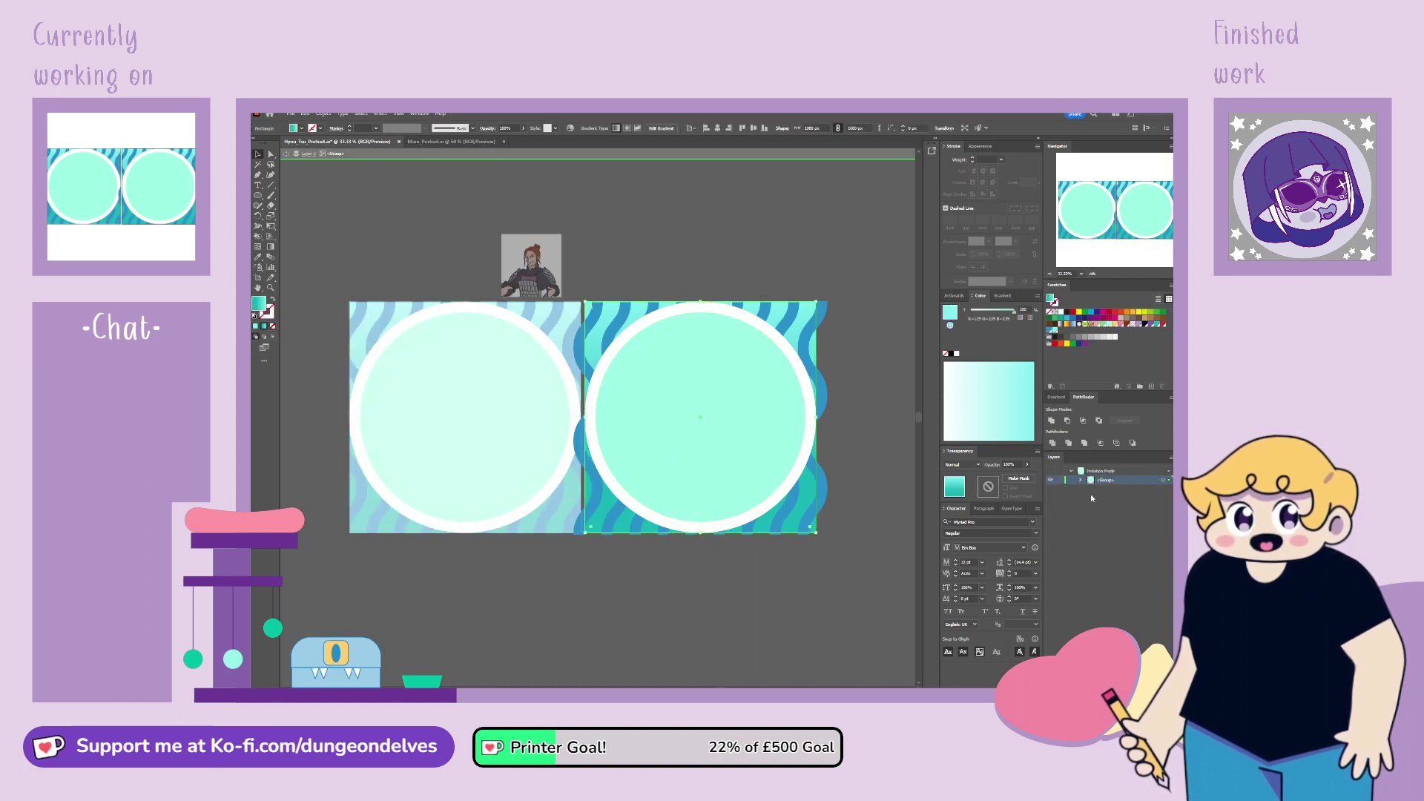
pyautogui.click(1080, 480)
pyautogui.moveTo(1118, 507); pyautogui.dragTo(1150, 495)
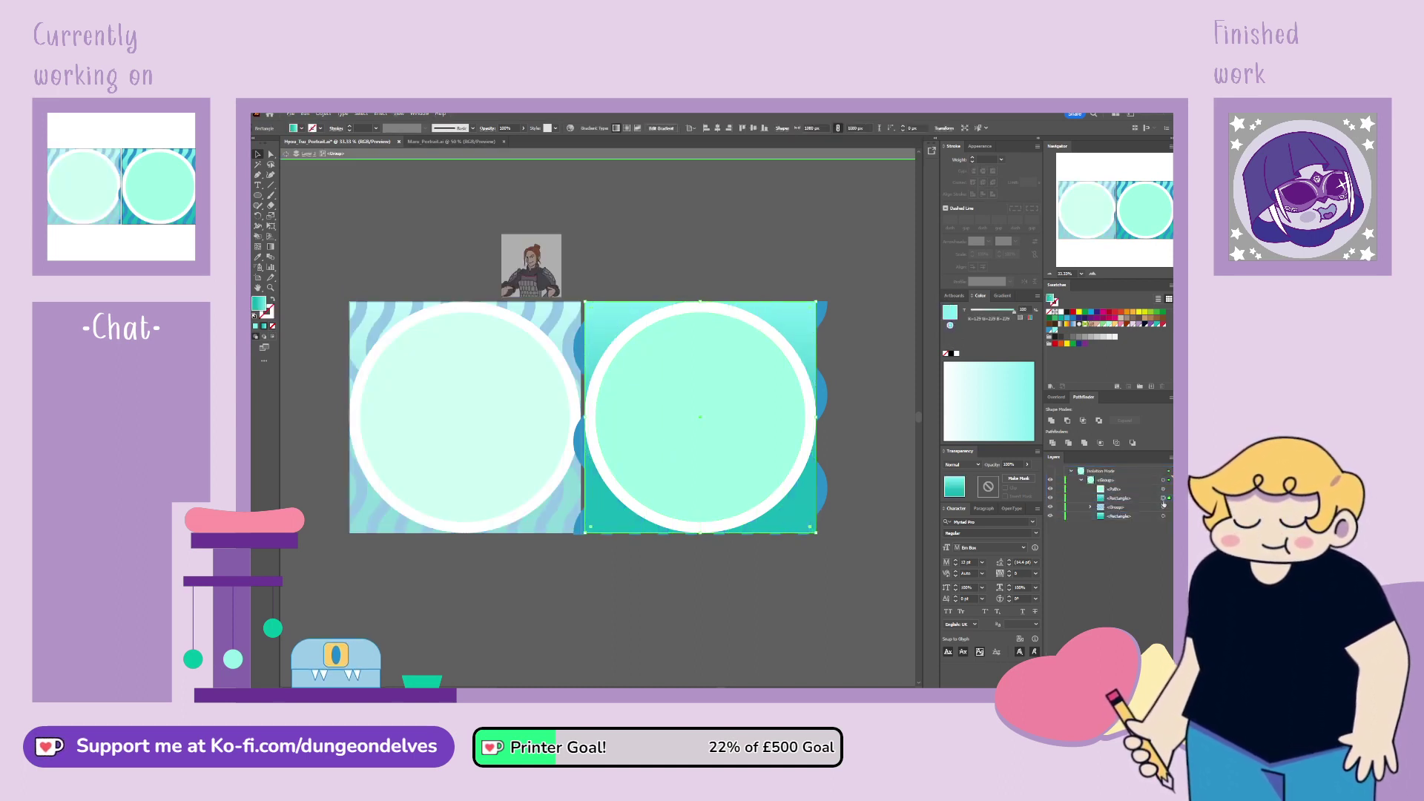
pyautogui.keyDown('shift'); pyautogui.click(1163, 507); pyautogui.keyUp('shift')
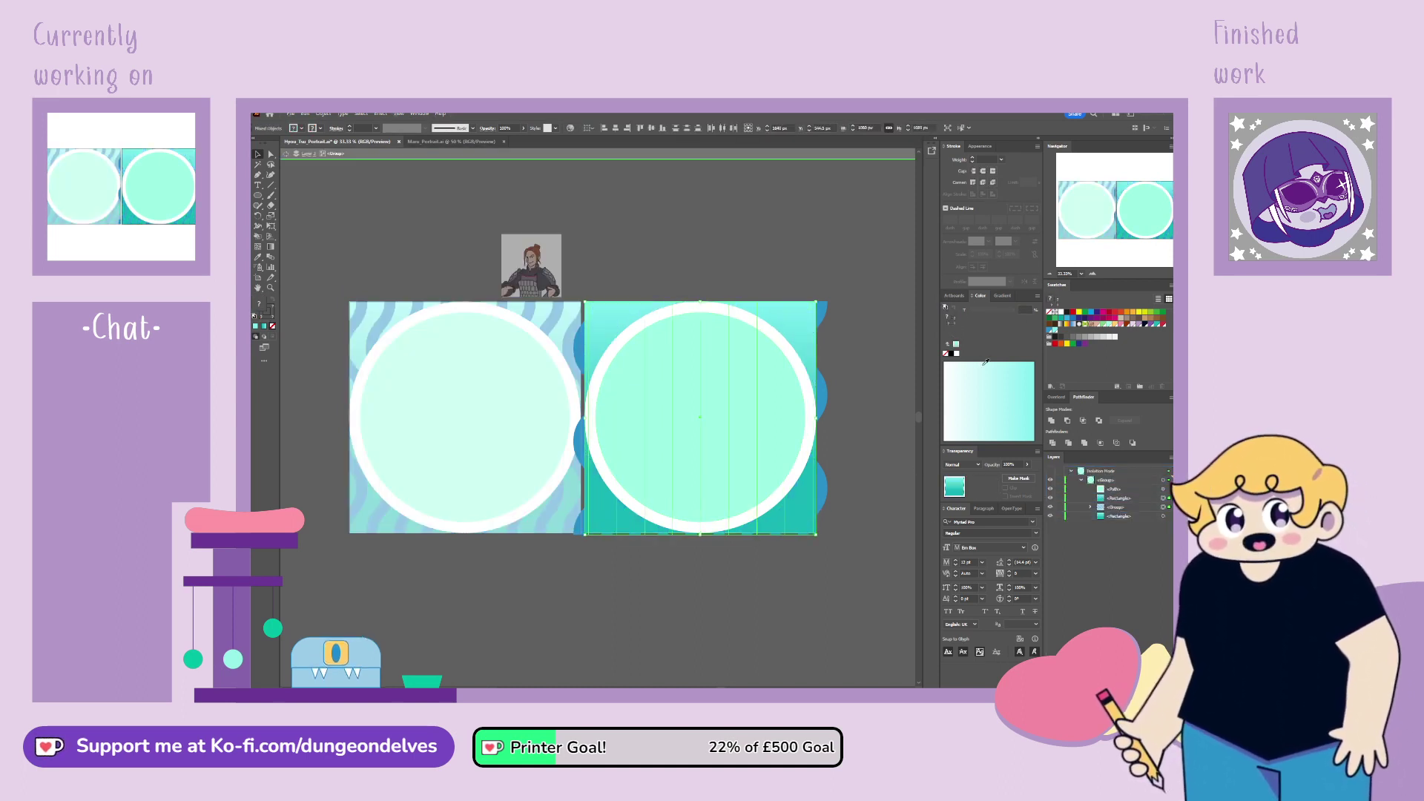
pyautogui.click(319, 114)
pyautogui.click(444, 438)
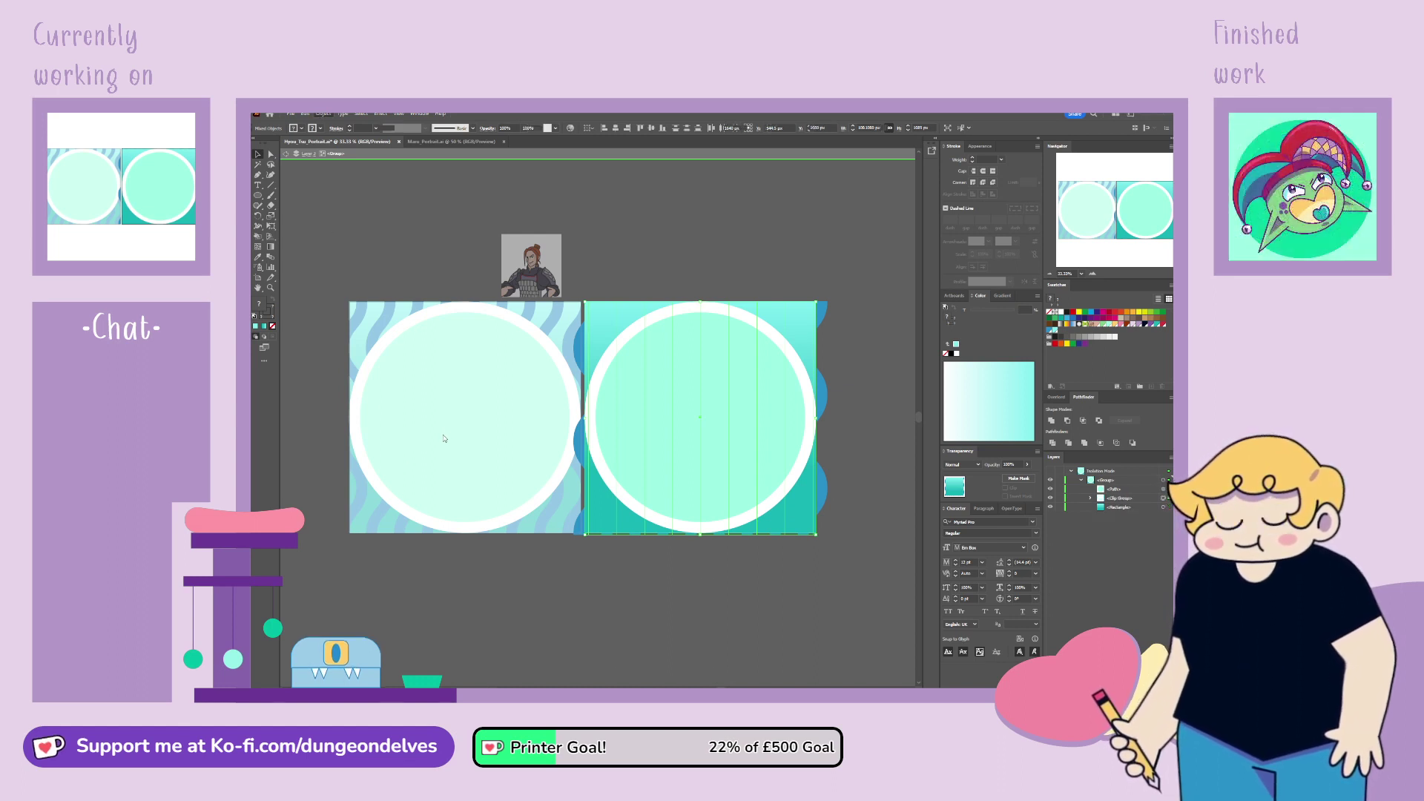
pyautogui.click(620, 607)
pyautogui.doubleClick(620, 608)
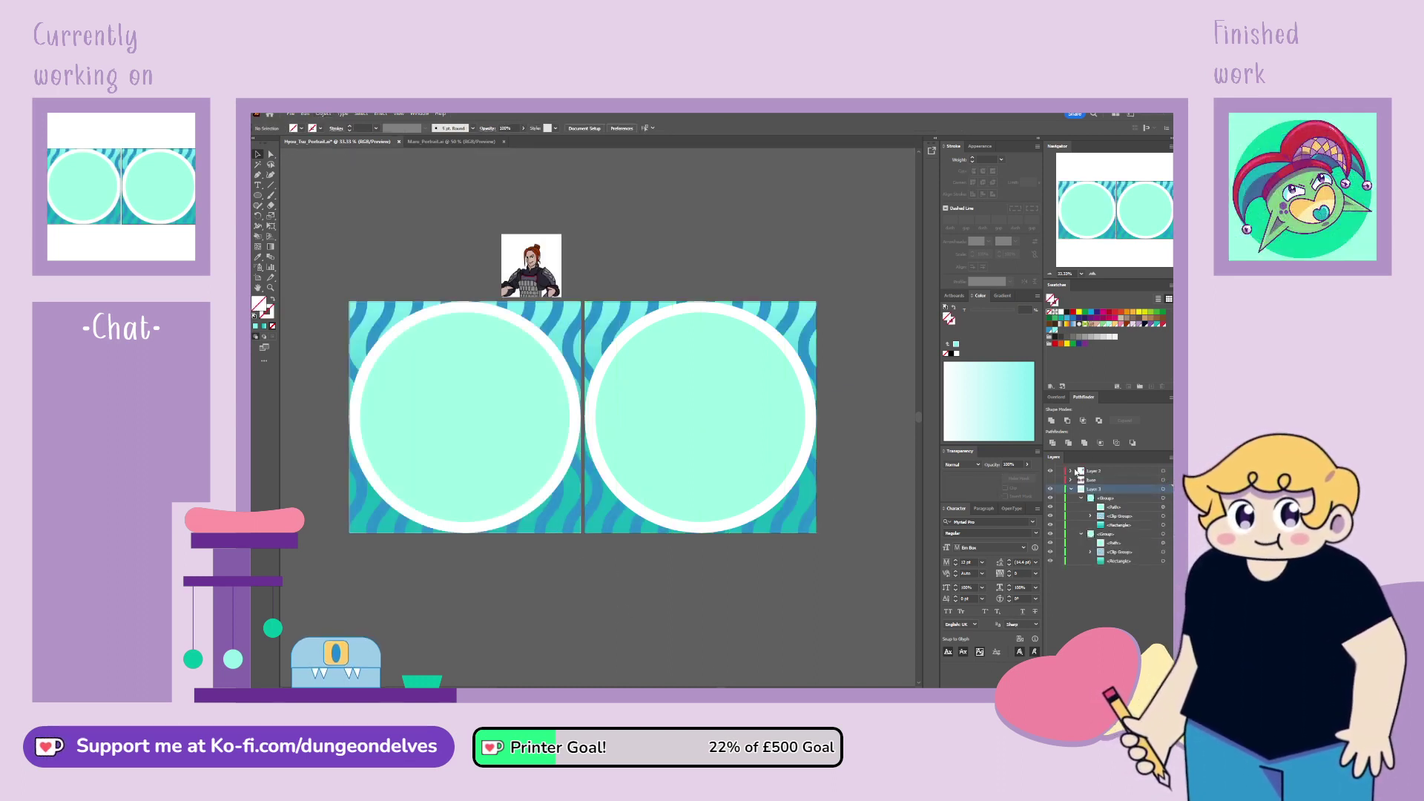
# Step: Show the portraits' layer again, tilt both faces counter-clockwise about their own centres and scale them down slightly
pyautogui.click(1050, 479)
pyautogui.click(556, 416)
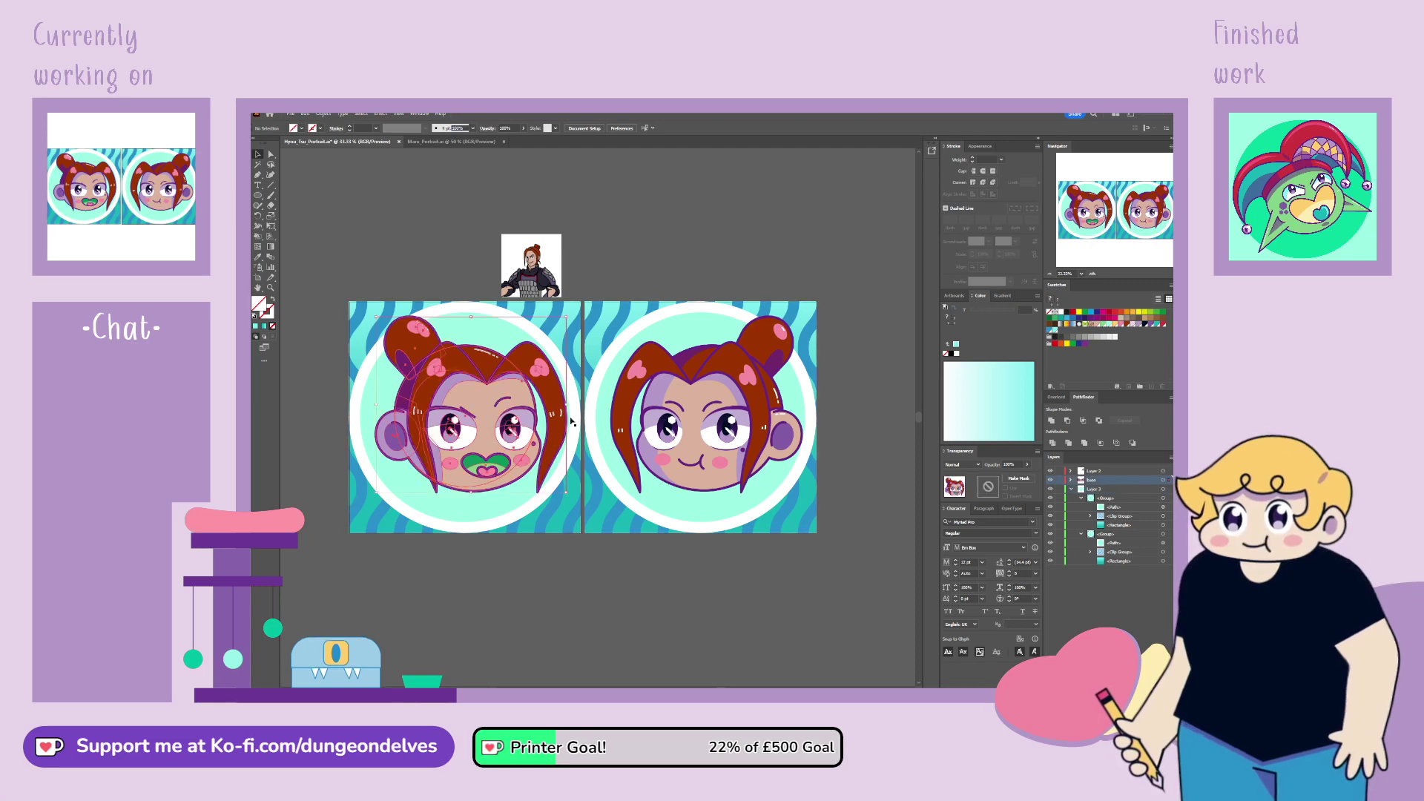
pyautogui.keyDown('shift'); pyautogui.click(623, 416); pyautogui.keyUp('shift')
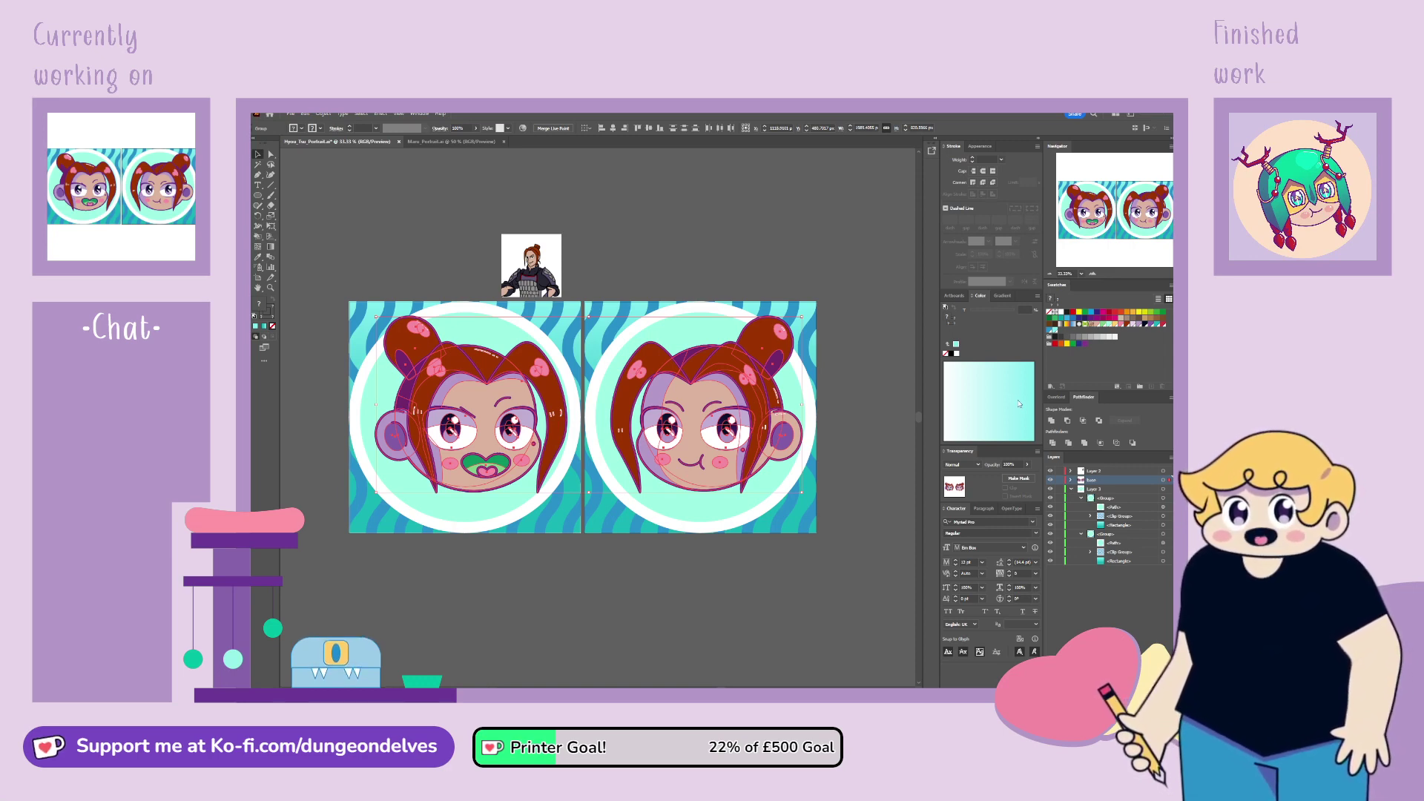
pyautogui.press('Tab')
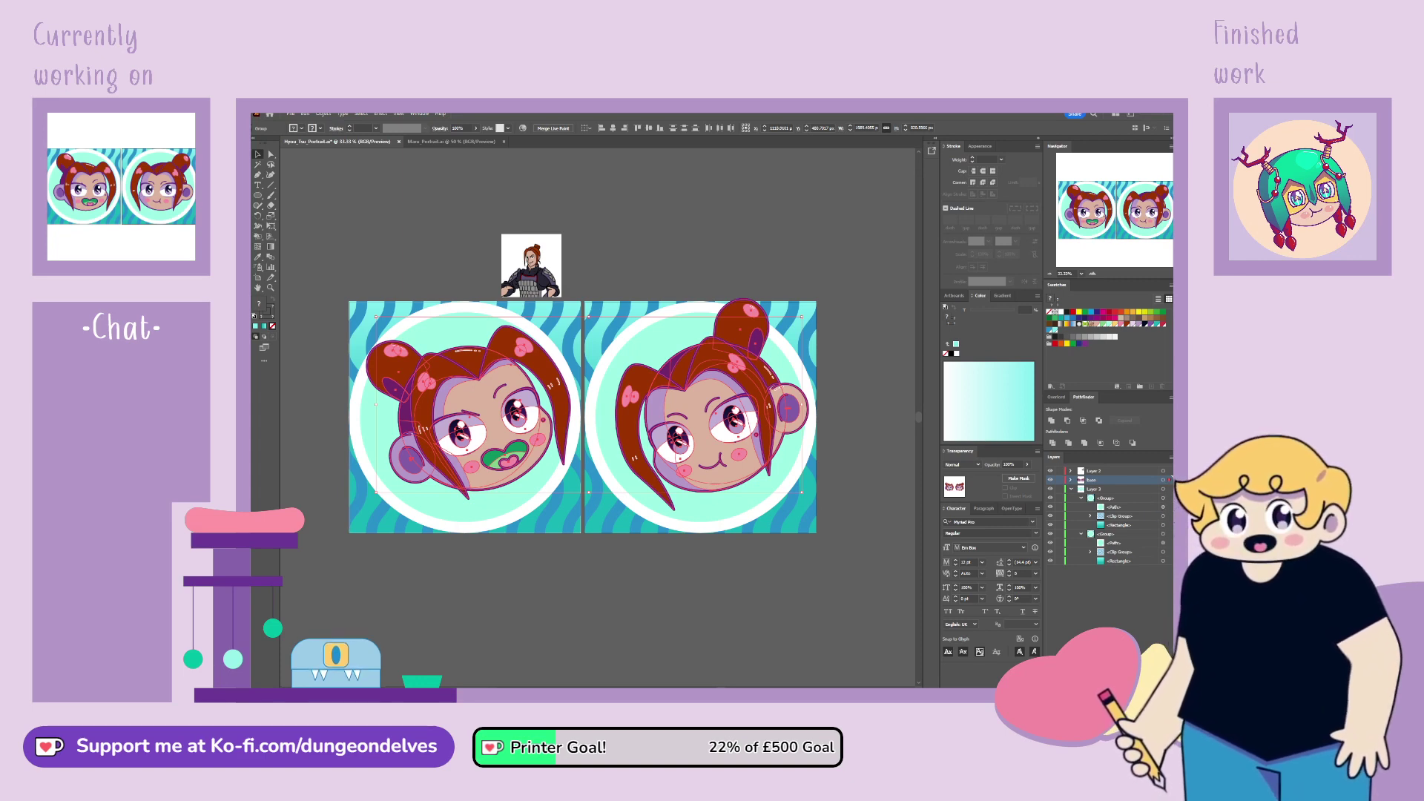
pyautogui.press('Tab')
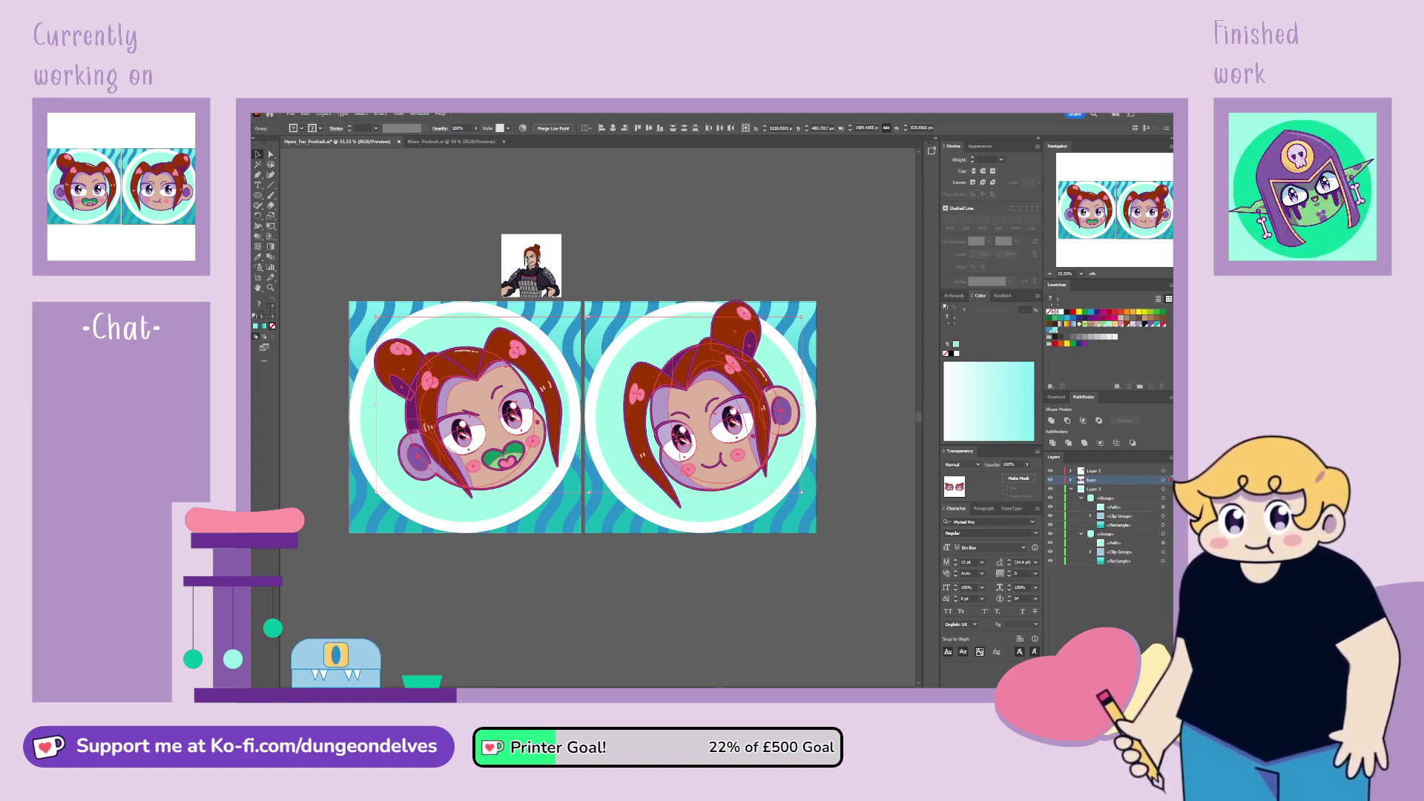
pyautogui.hotkey('ctrl', 'z')
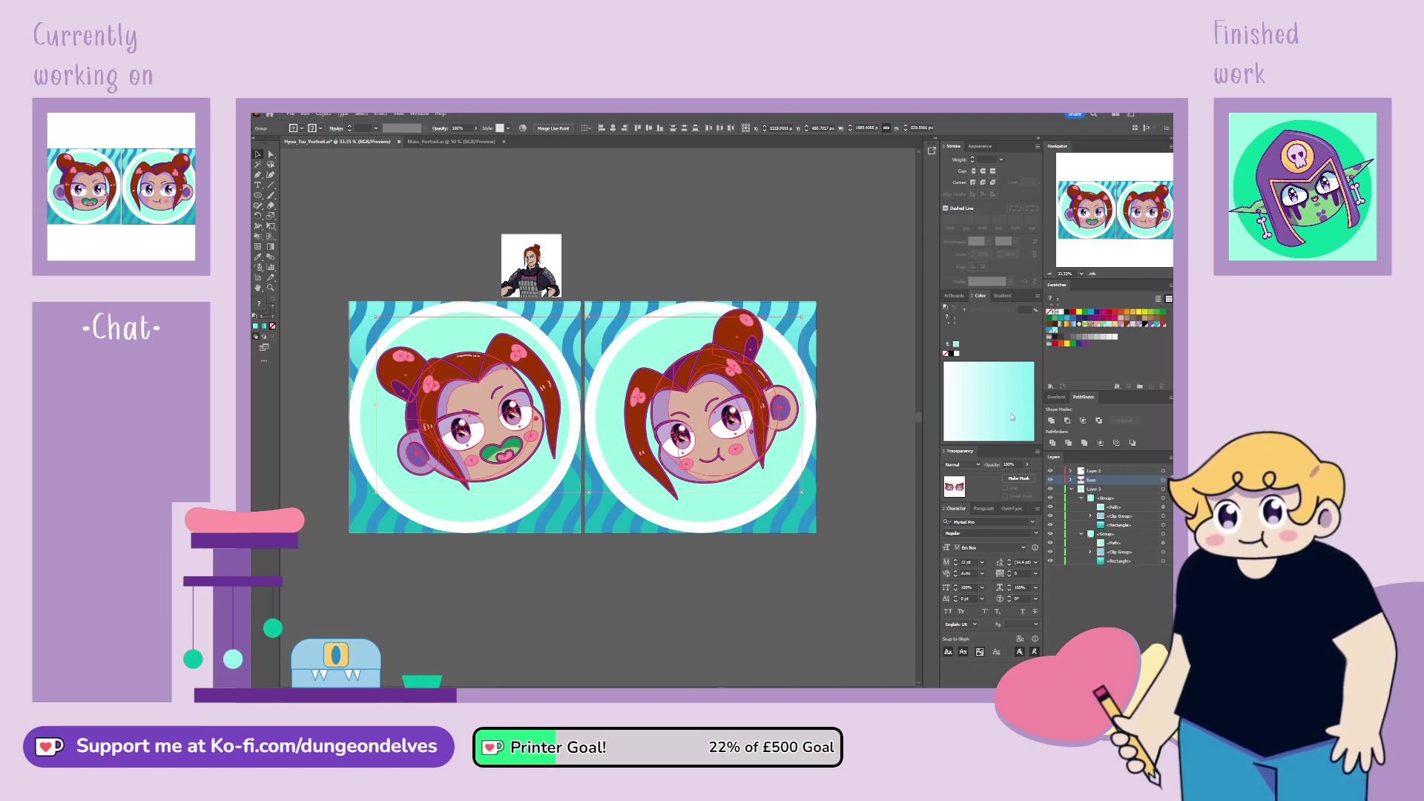
pyautogui.click(970, 603)
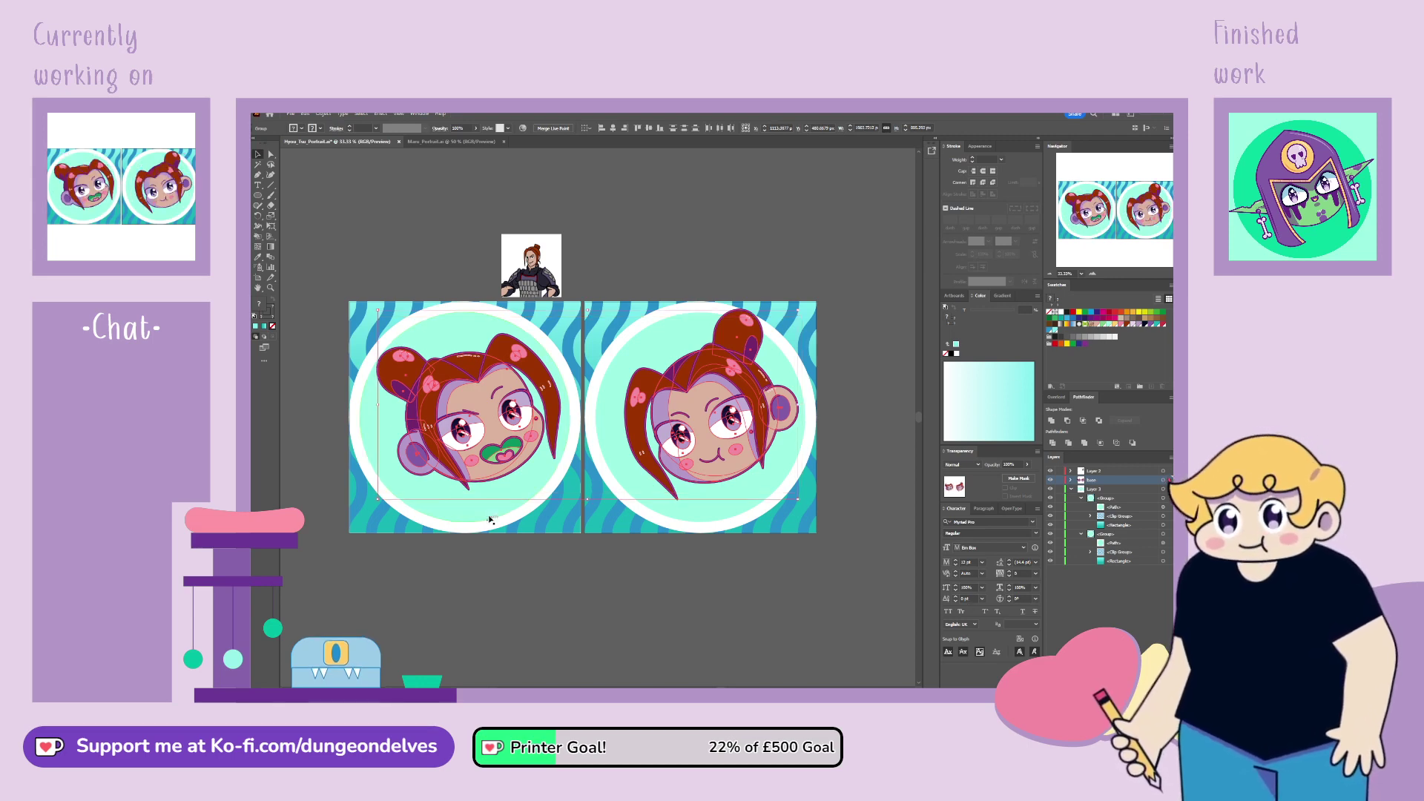
# Step: Reposition the two tilted faces within their white-rimmed circles
pyautogui.moveTo(514, 448); pyautogui.dragTo(515, 457)
pyautogui.click(480, 591)
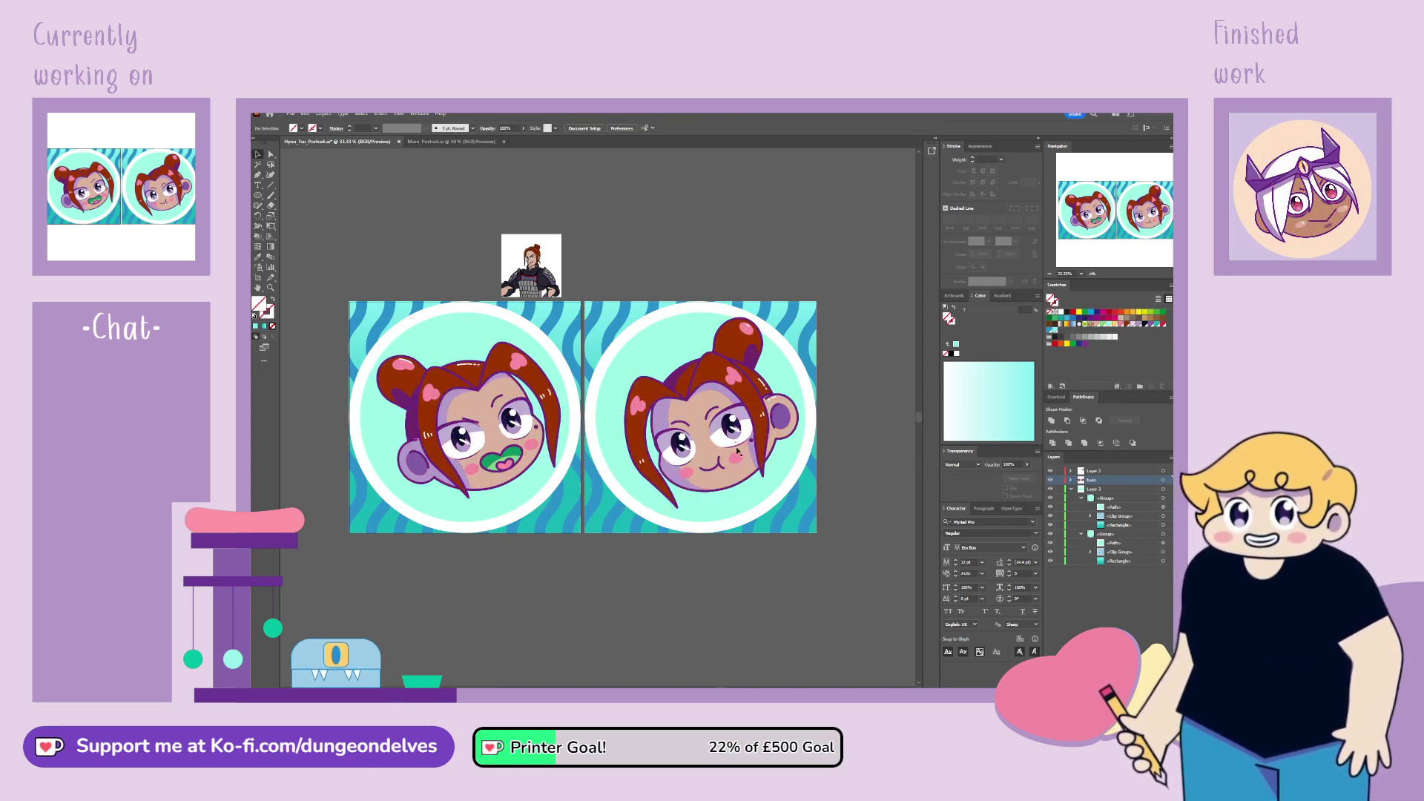
pyautogui.moveTo(737, 447); pyautogui.dragTo(723, 449)
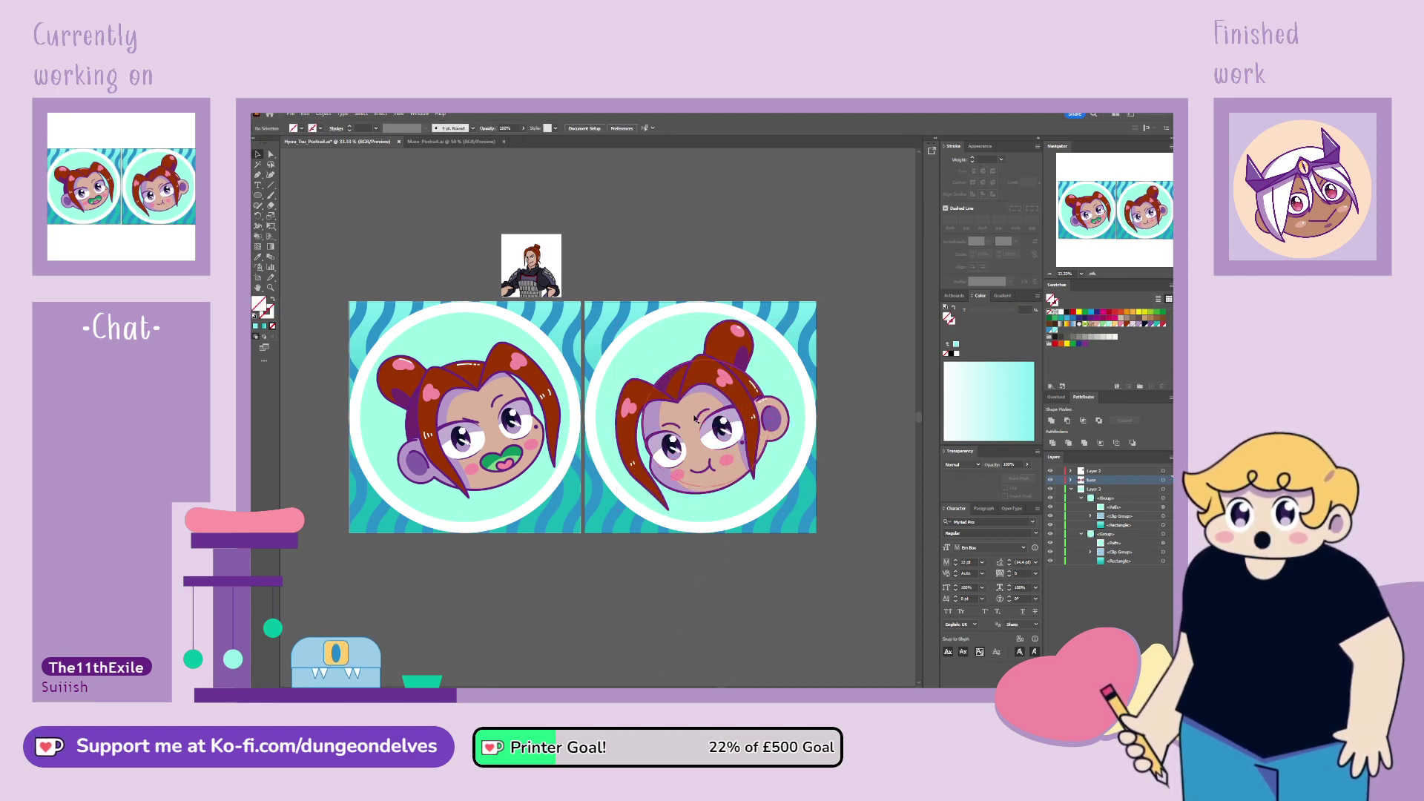
pyautogui.click(715, 405)
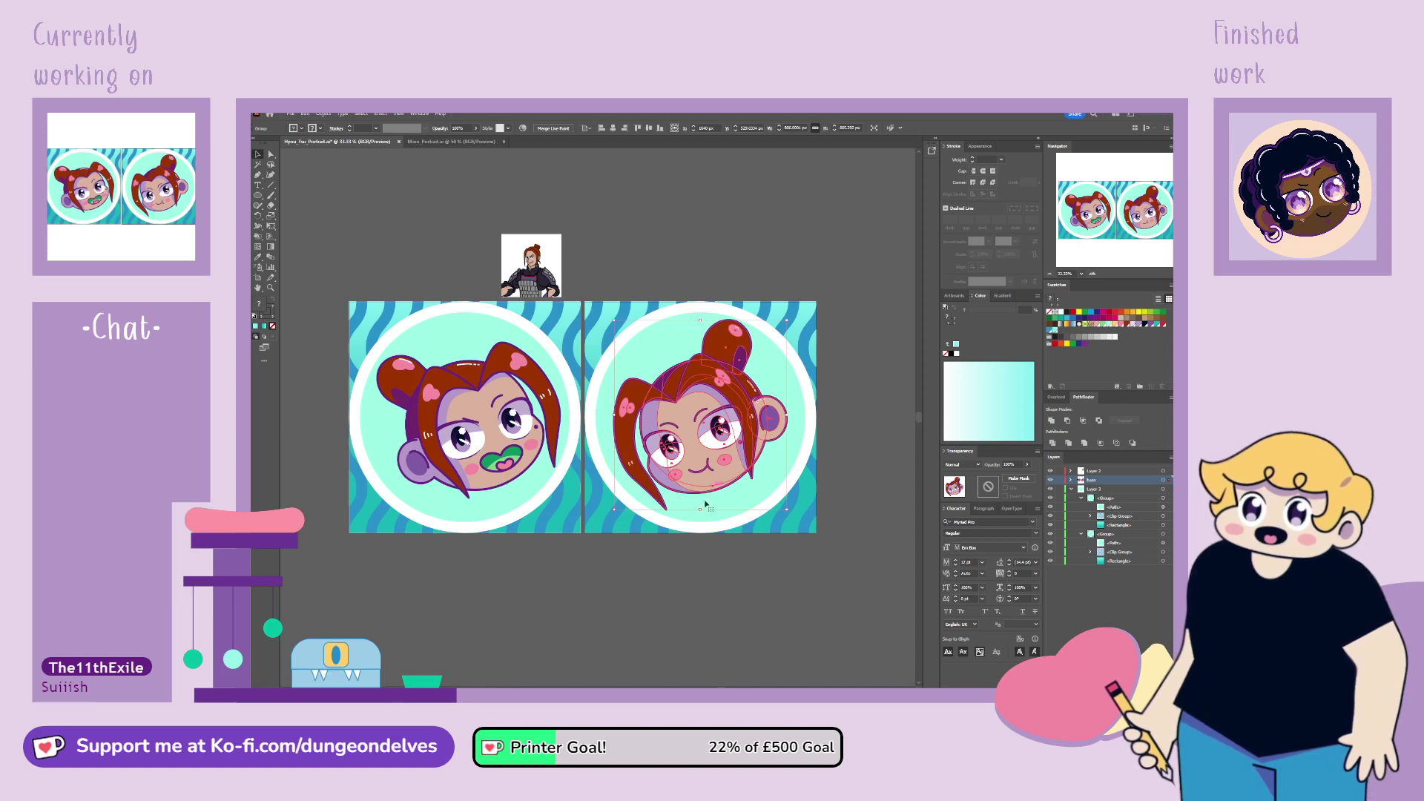
pyautogui.hotkey('ctrl', 'shift', 'a')
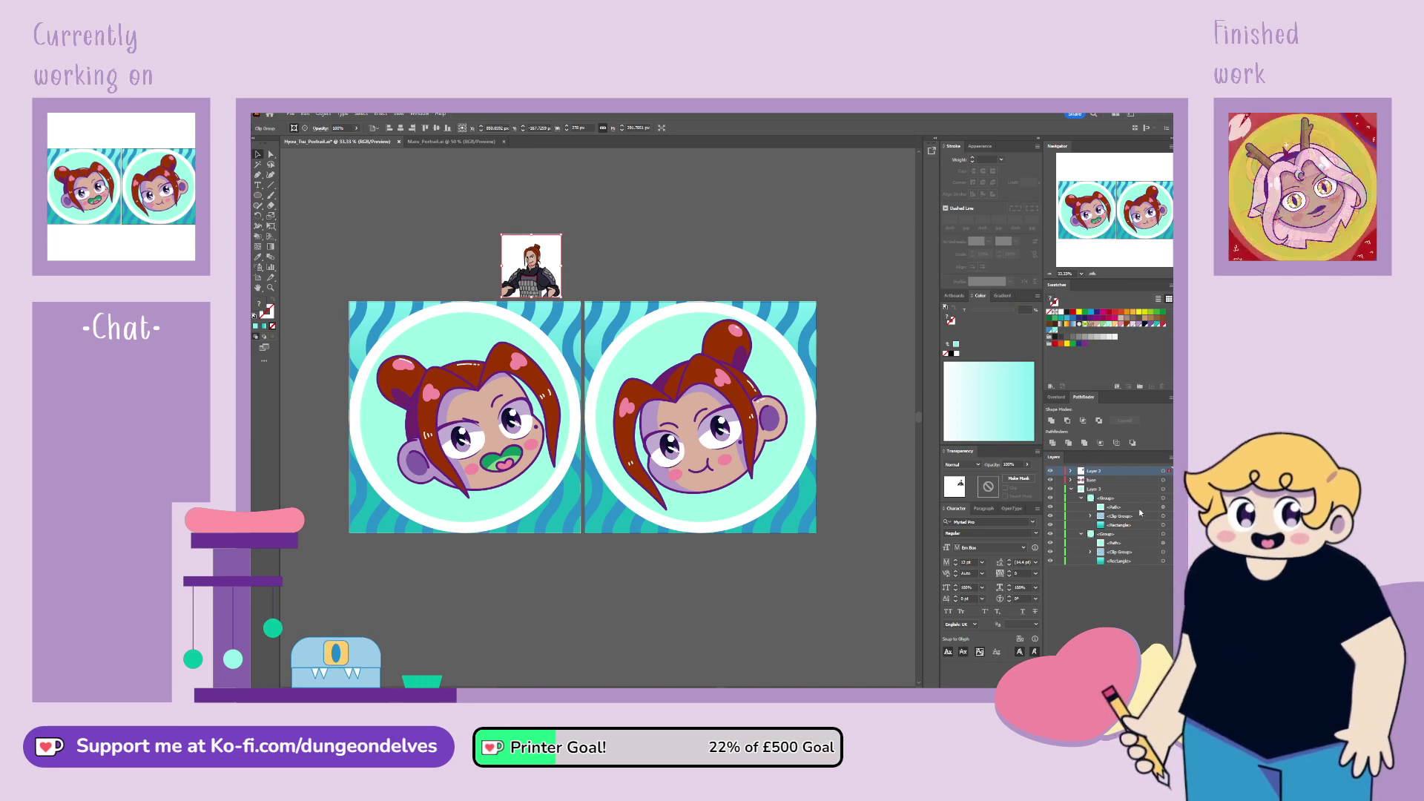
# Step: Widen the reference image's clipping rectangle to reveal both character poses, reposition it above the artboards and lock its layer
pyautogui.click(1070, 471)
pyautogui.click(1080, 480)
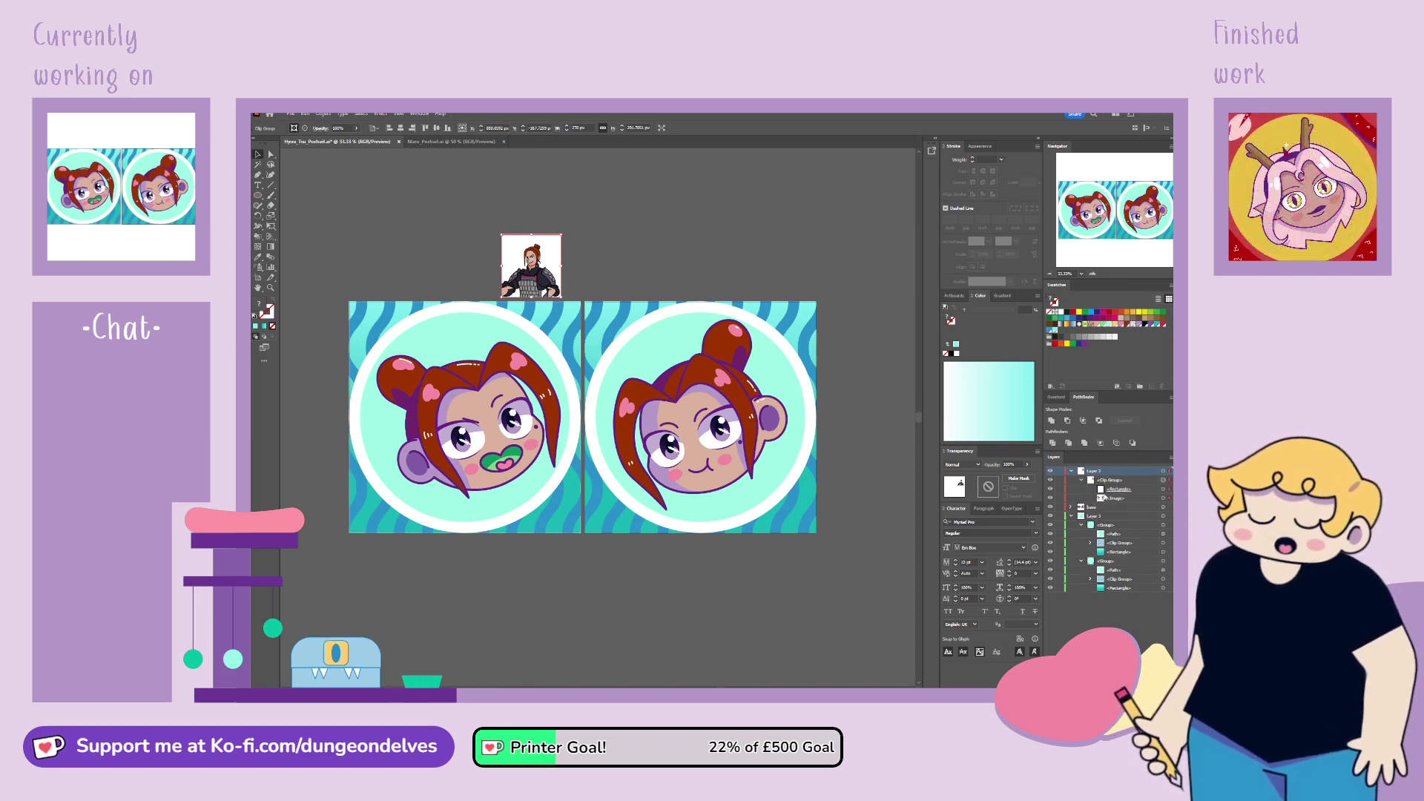
pyautogui.click(1163, 489)
pyautogui.moveTo(504, 266); pyautogui.dragTo(385, 266)
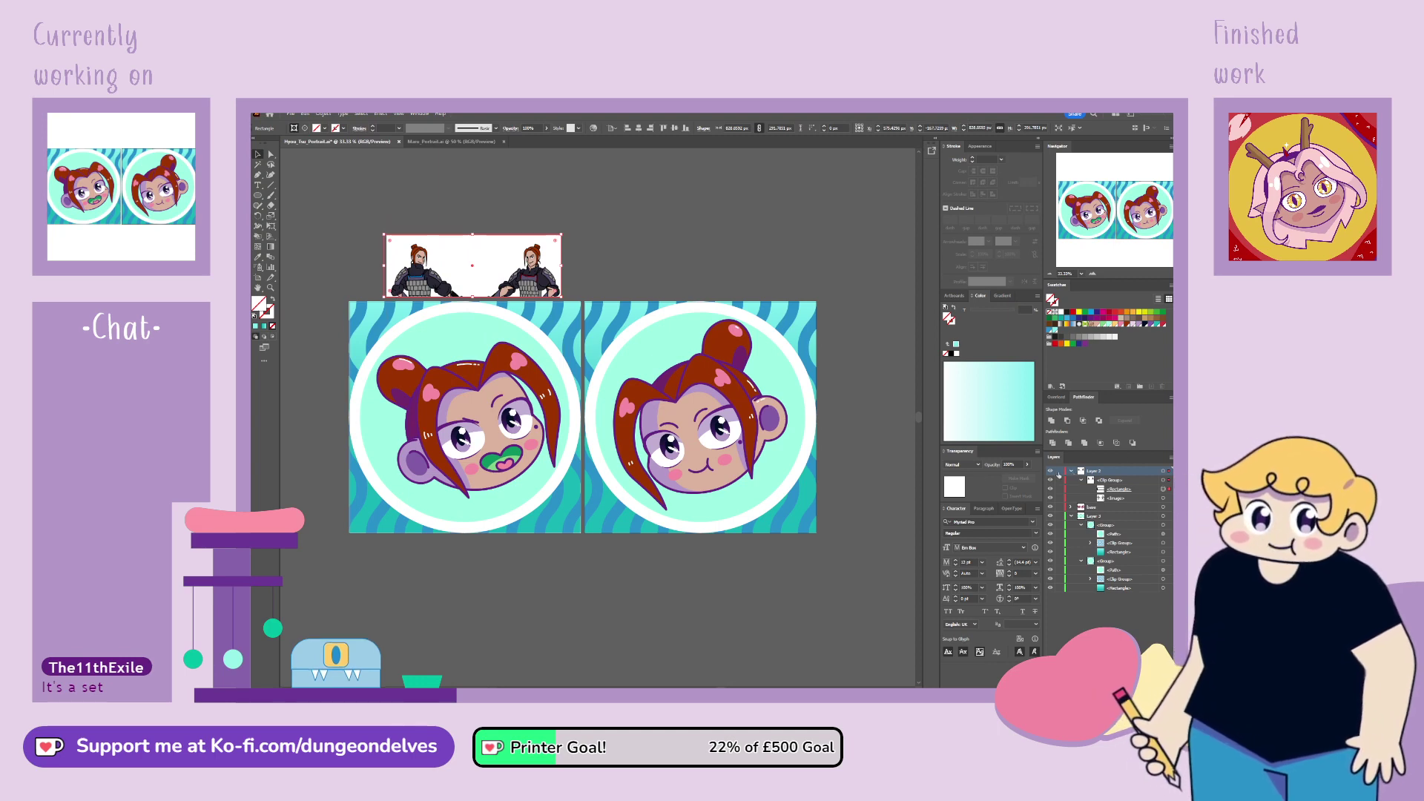
pyautogui.moveTo(487, 264); pyautogui.dragTo(592, 263)
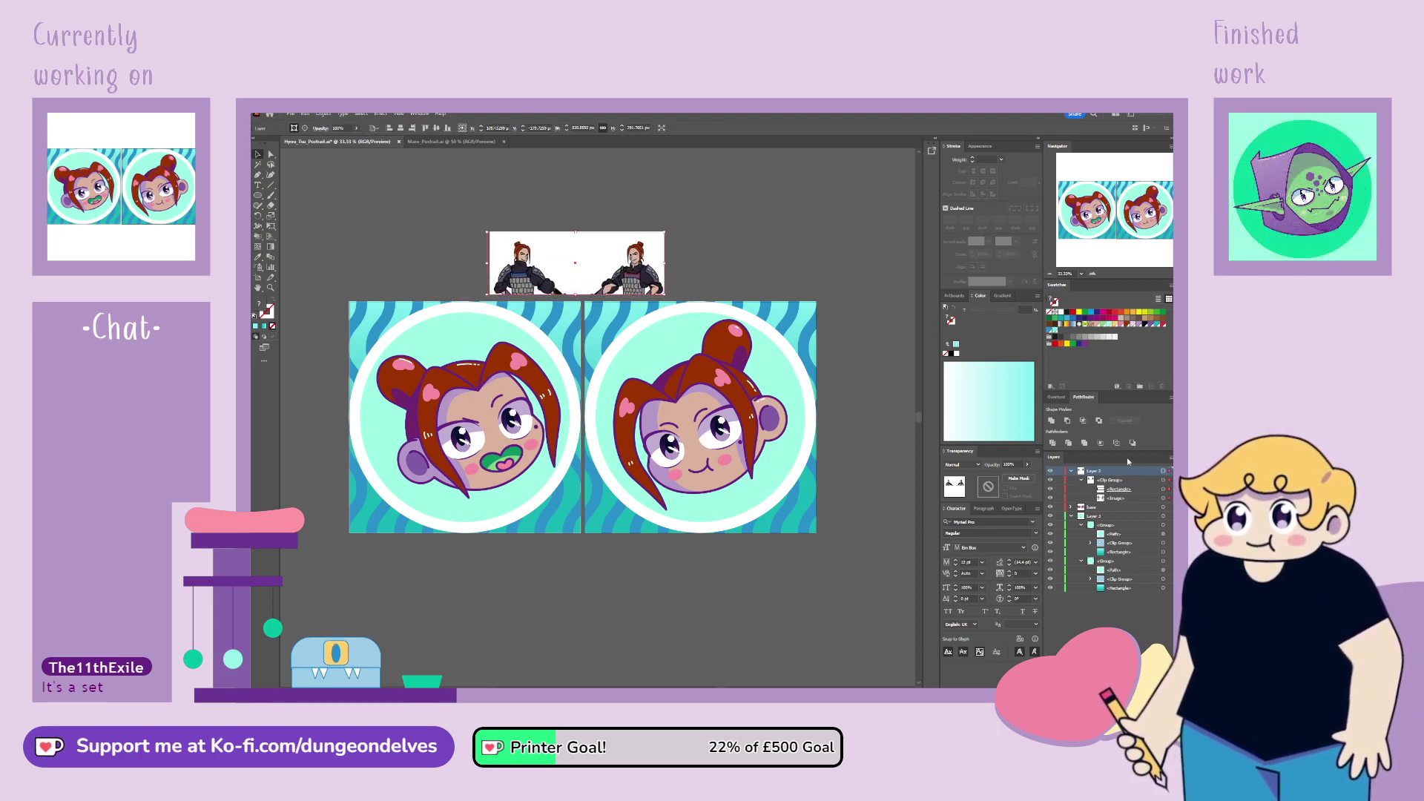
pyautogui.click(1060, 471)
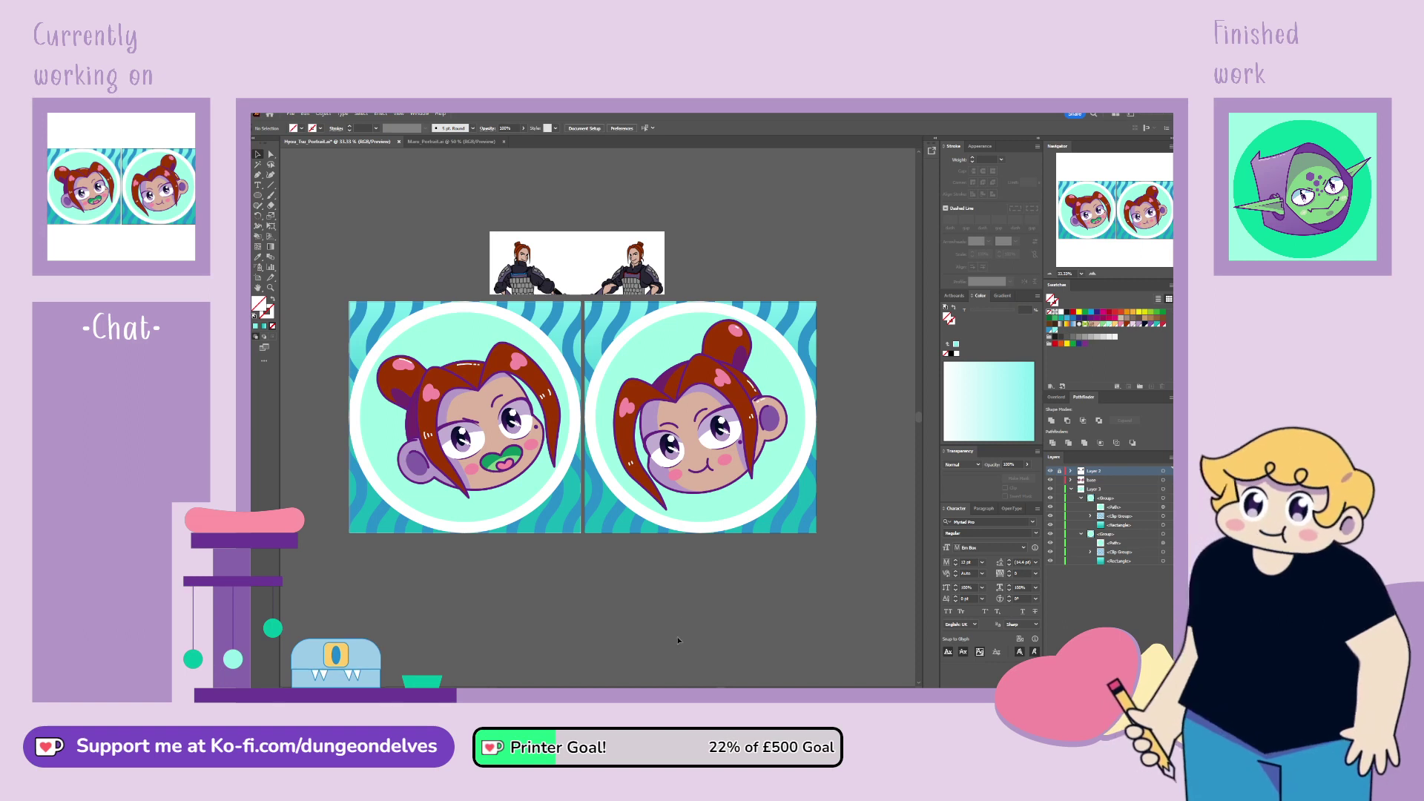
# Step: Tilt the second artboard's face clockwise to mirror the first, and nudge both faces into place within their circles
pyautogui.click(670, 475)
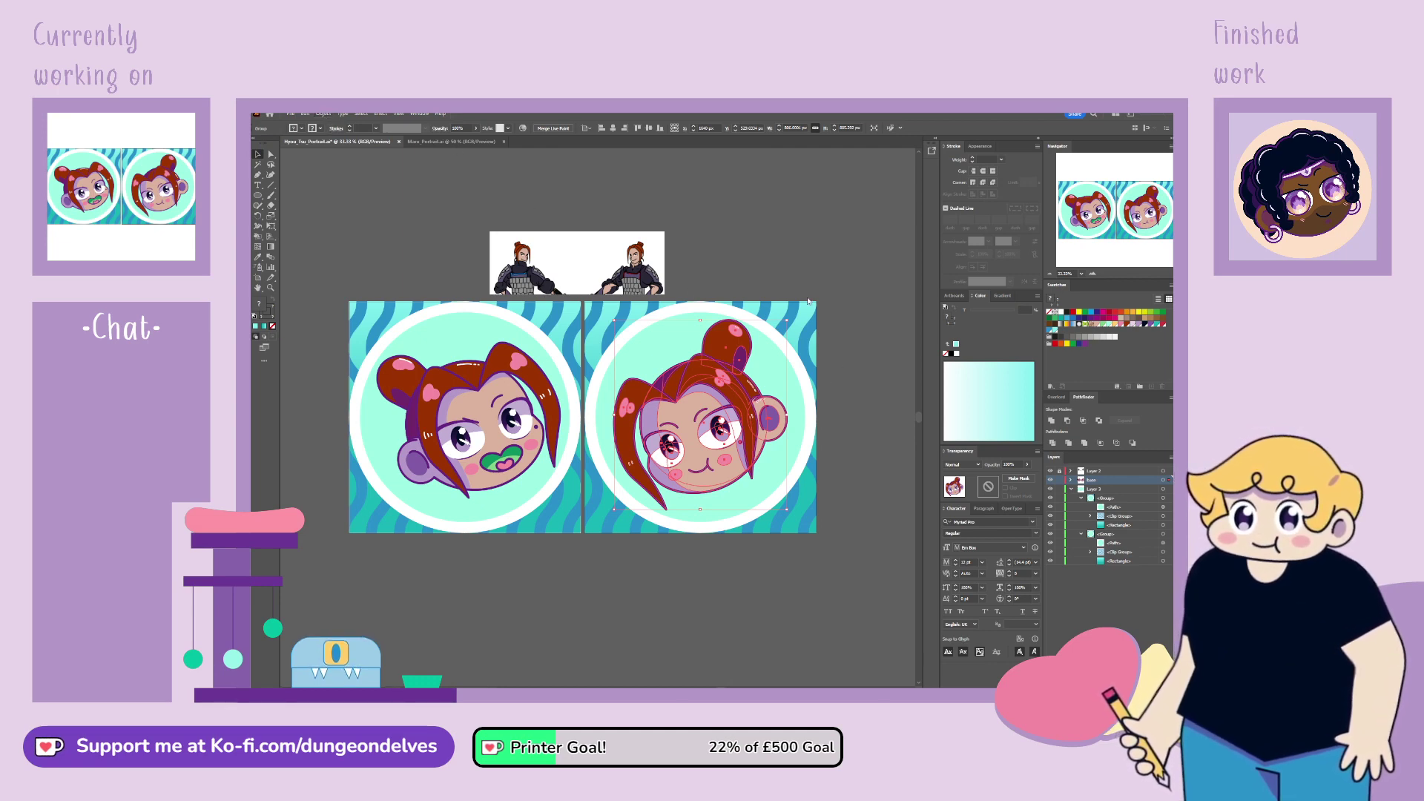
pyautogui.hotkey('ctrl', 'z')
pyautogui.click(657, 619)
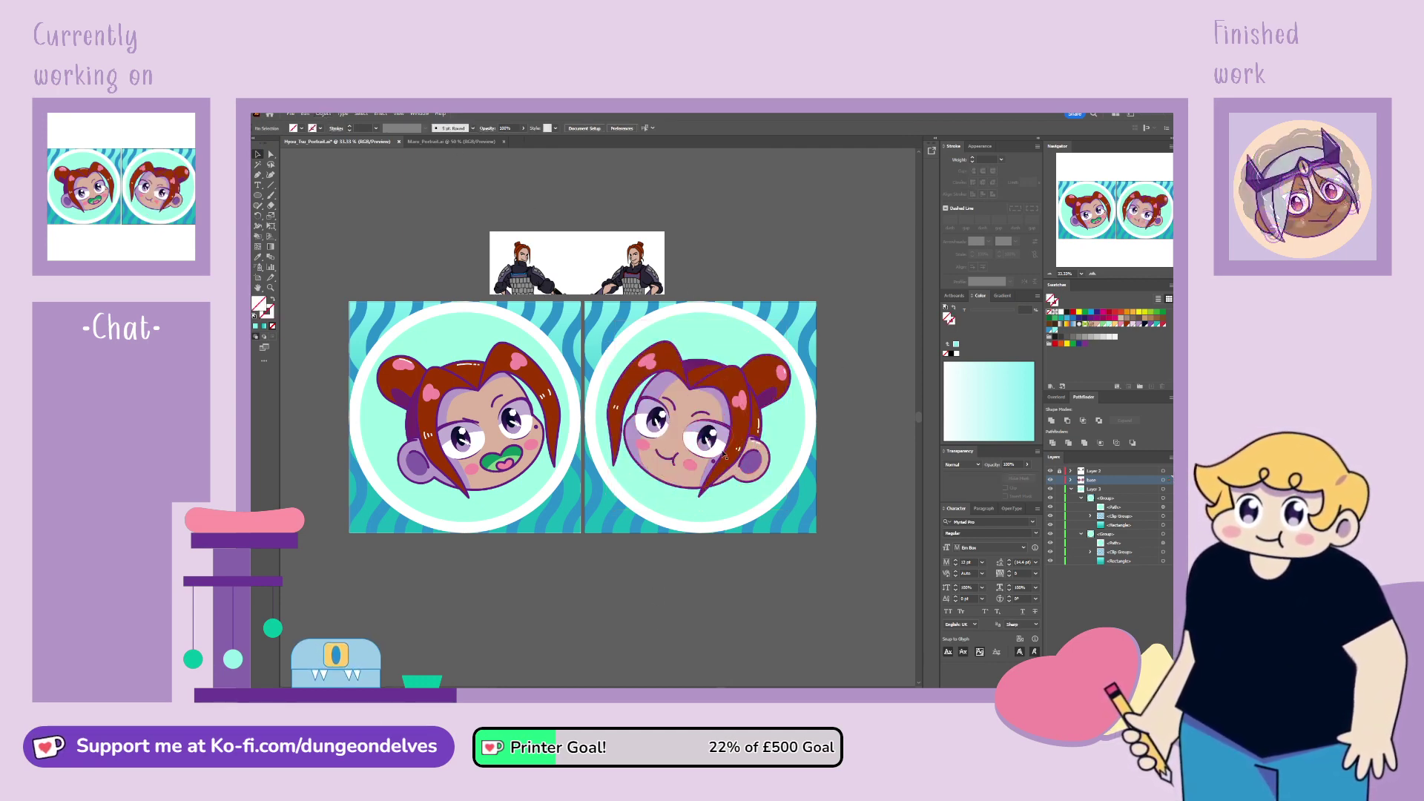
pyautogui.moveTo(721, 449); pyautogui.dragTo(726, 453)
pyautogui.click(719, 563)
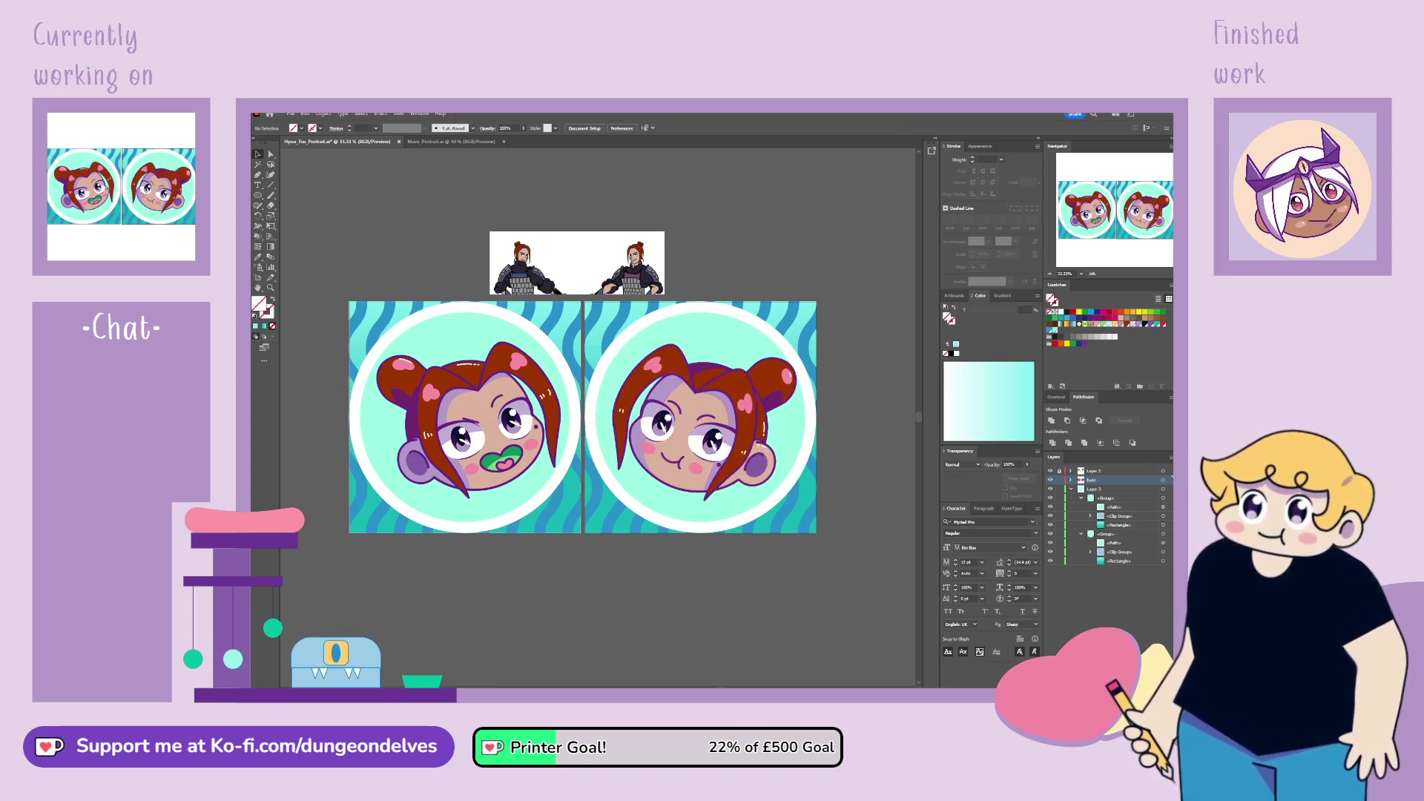
pyautogui.moveTo(710, 439); pyautogui.dragTo(712, 446)
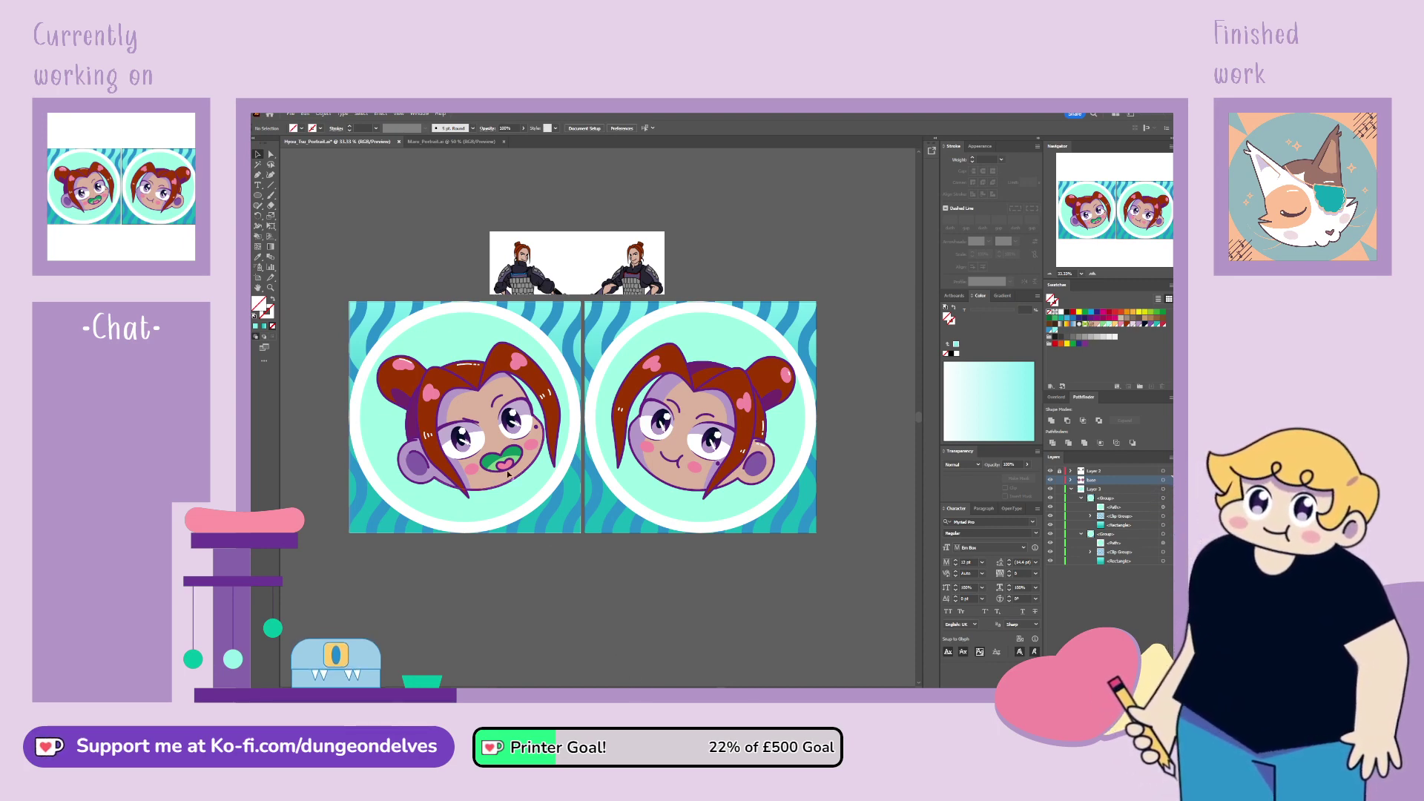
pyautogui.moveTo(512, 444); pyautogui.dragTo(505, 445)
pyautogui.click(492, 607)
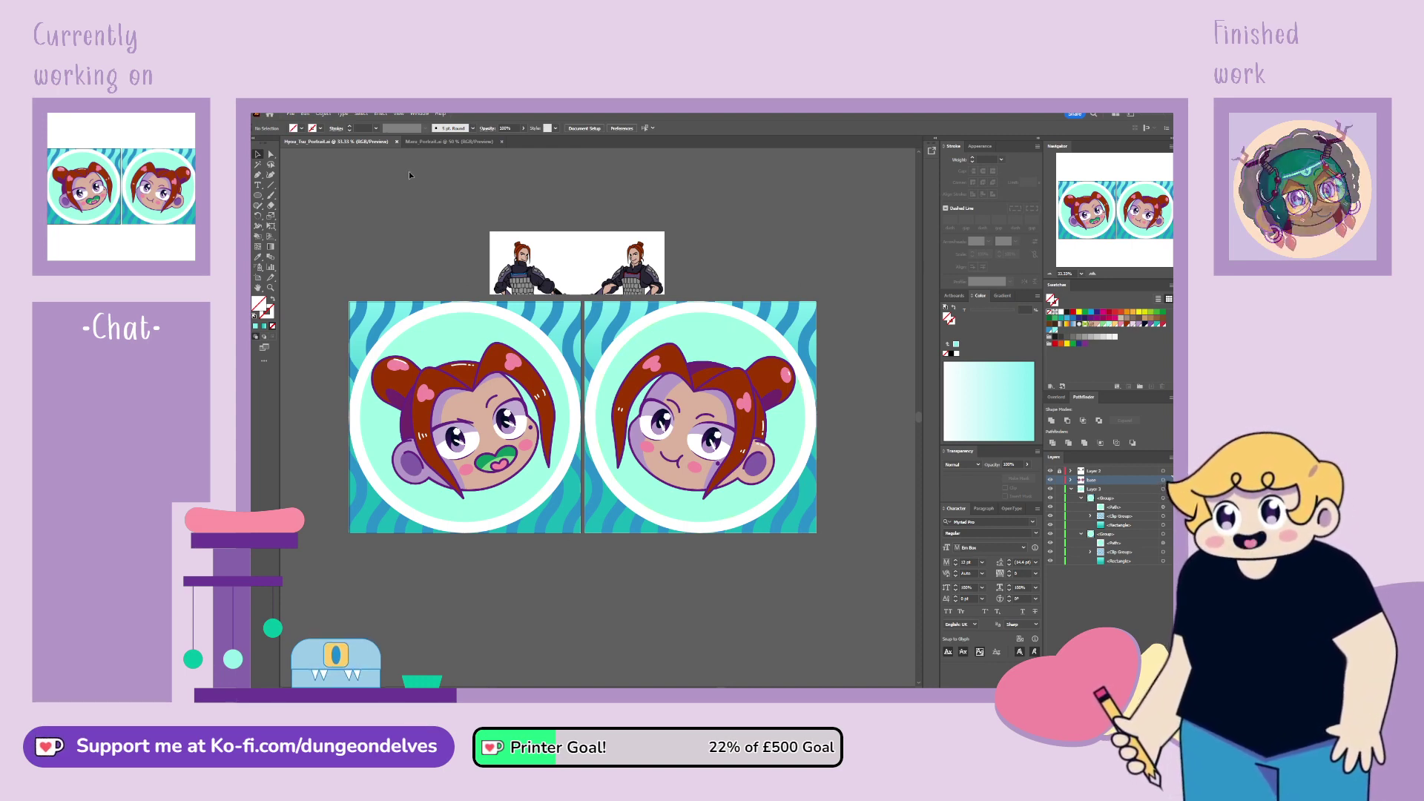
# Step: Look at the purple-haired portrait's document for comparison and return to the two red-haired portraits
pyautogui.click(445, 141)
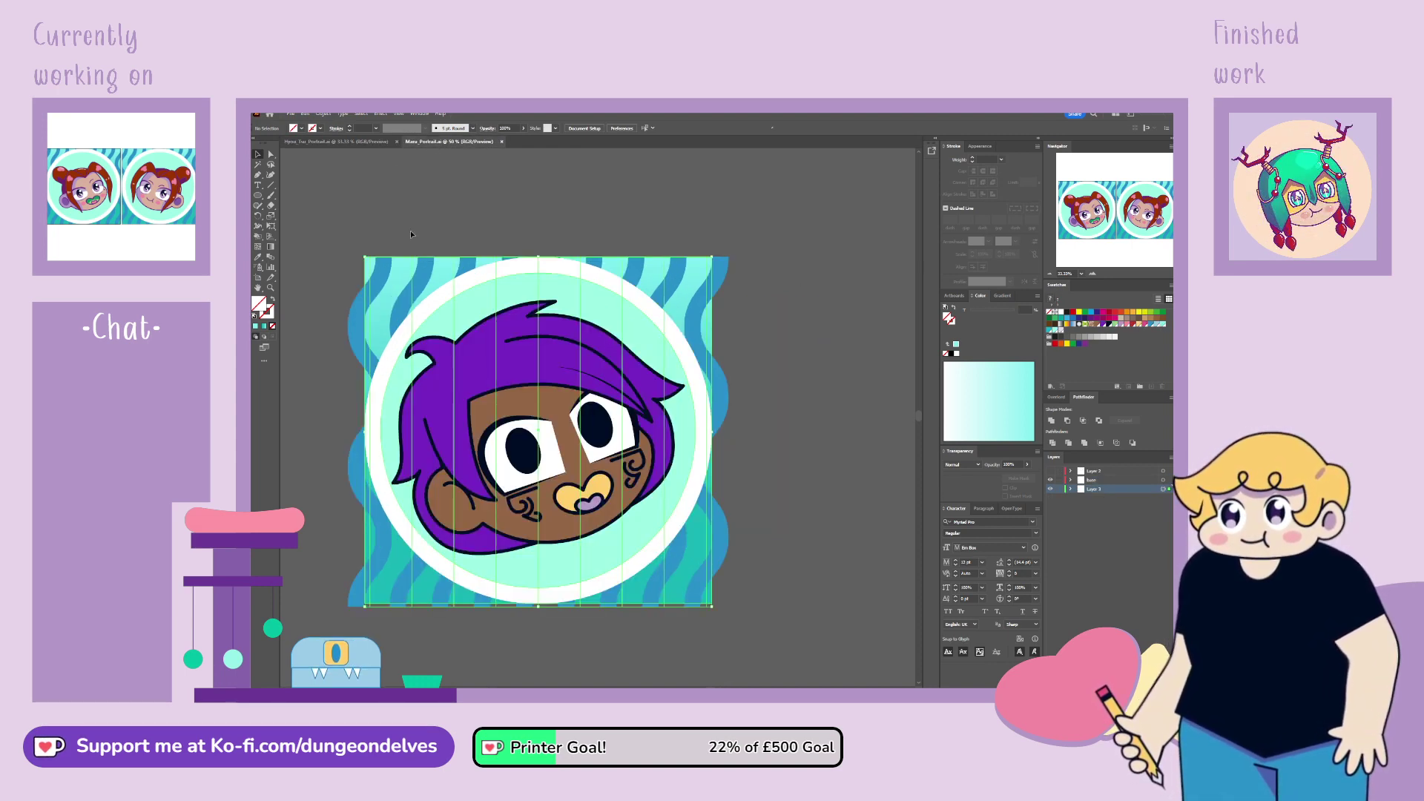
pyautogui.click(342, 144)
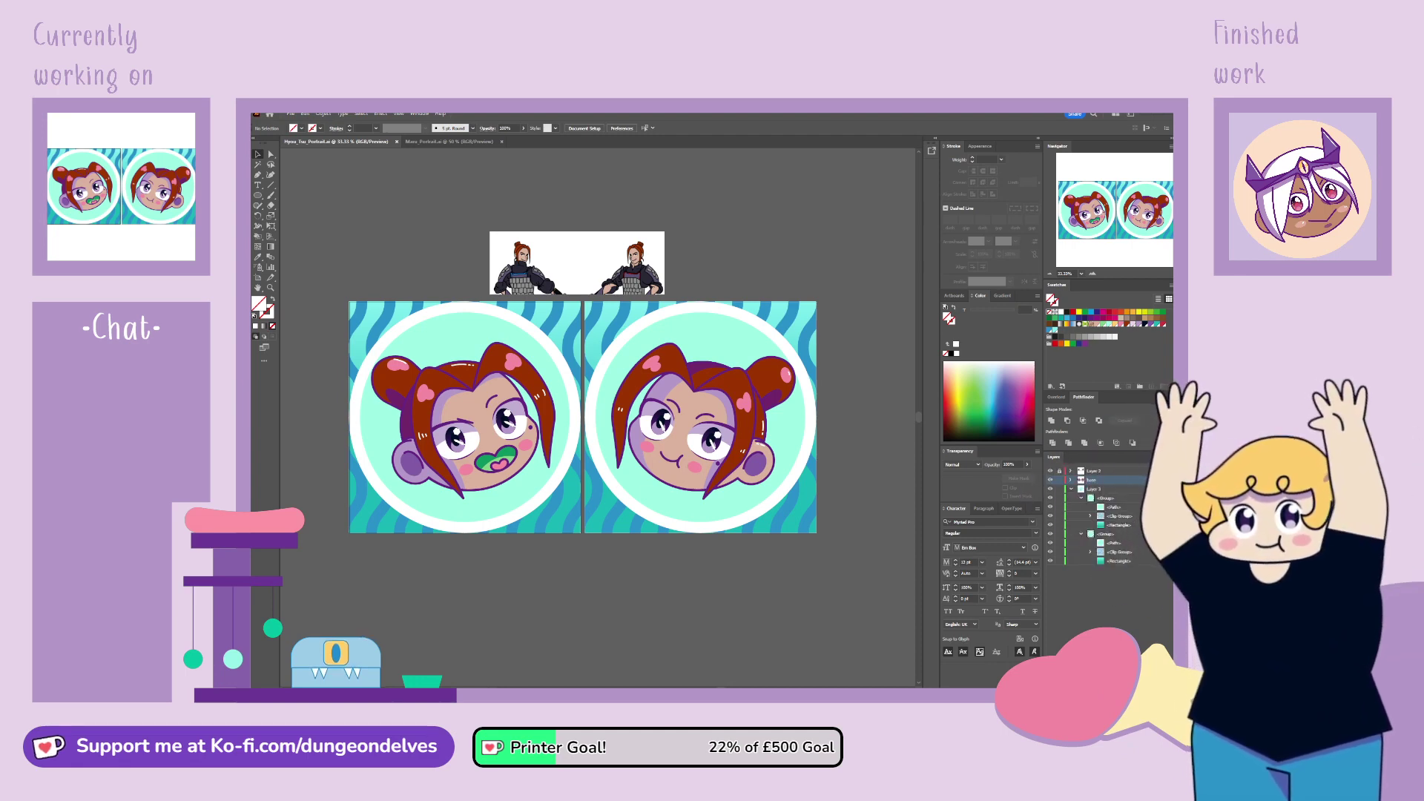
pyautogui.moveTo(689, 411); pyautogui.dragTo(705, 454)
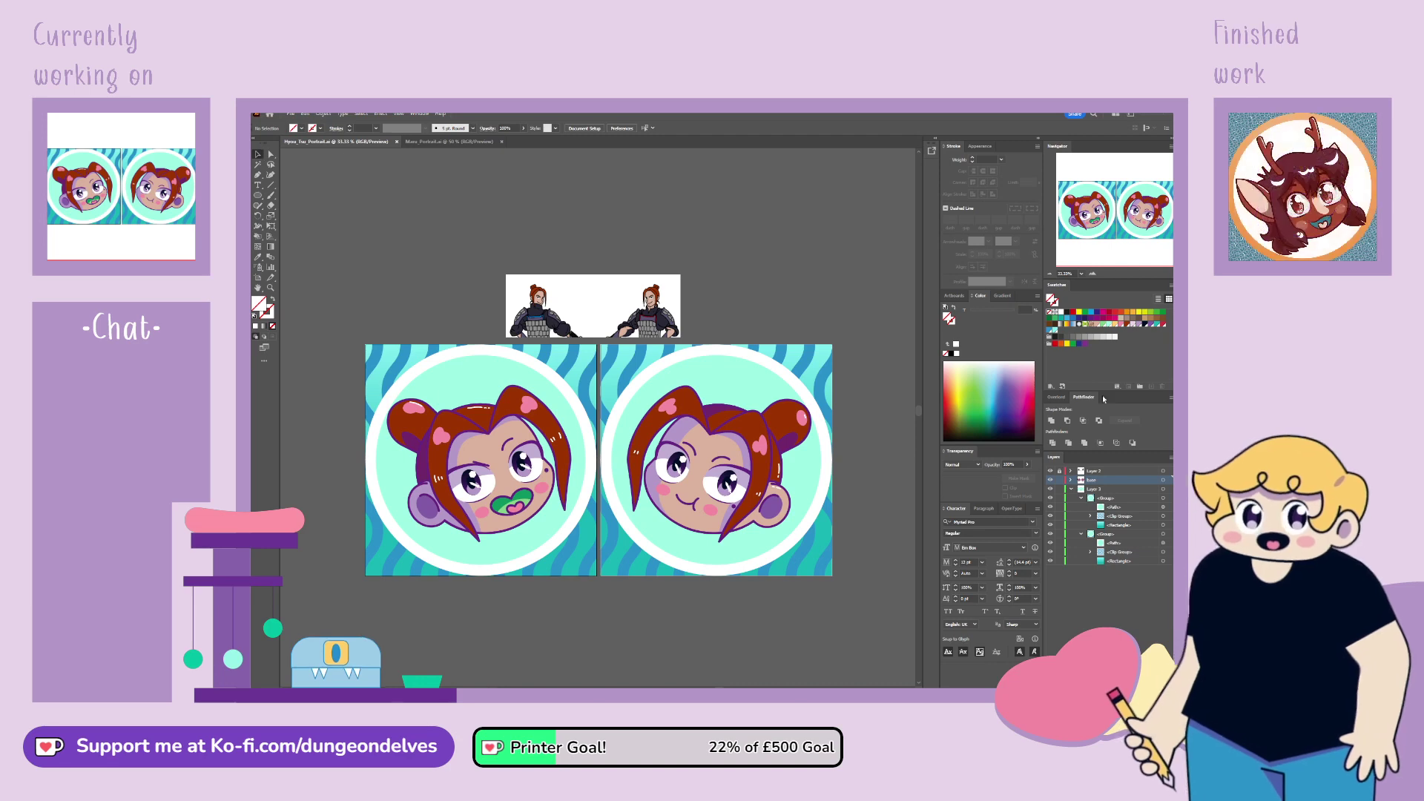
pyautogui.click(1163, 561)
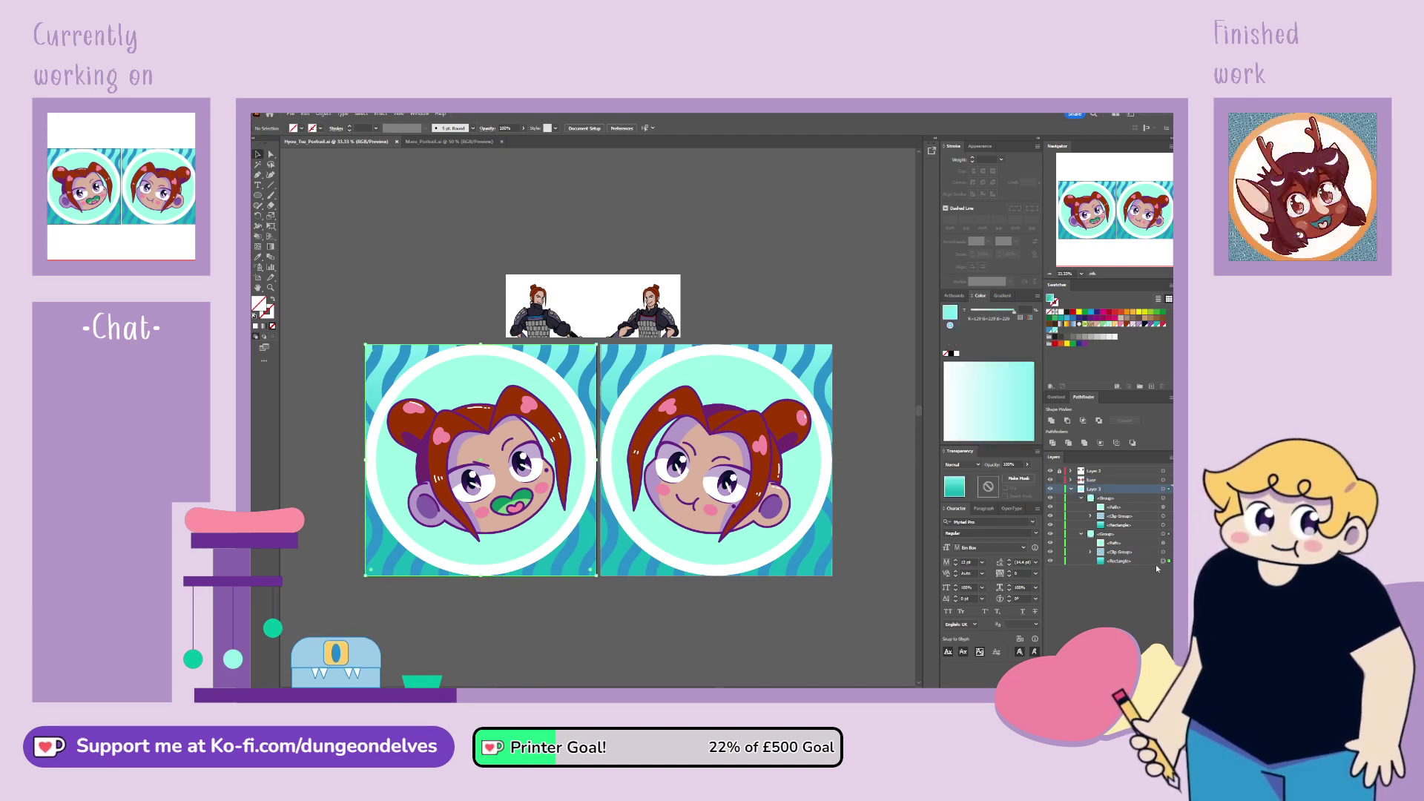
pyautogui.keyDown('shift'); pyautogui.click(1163, 525); pyautogui.keyUp('shift')
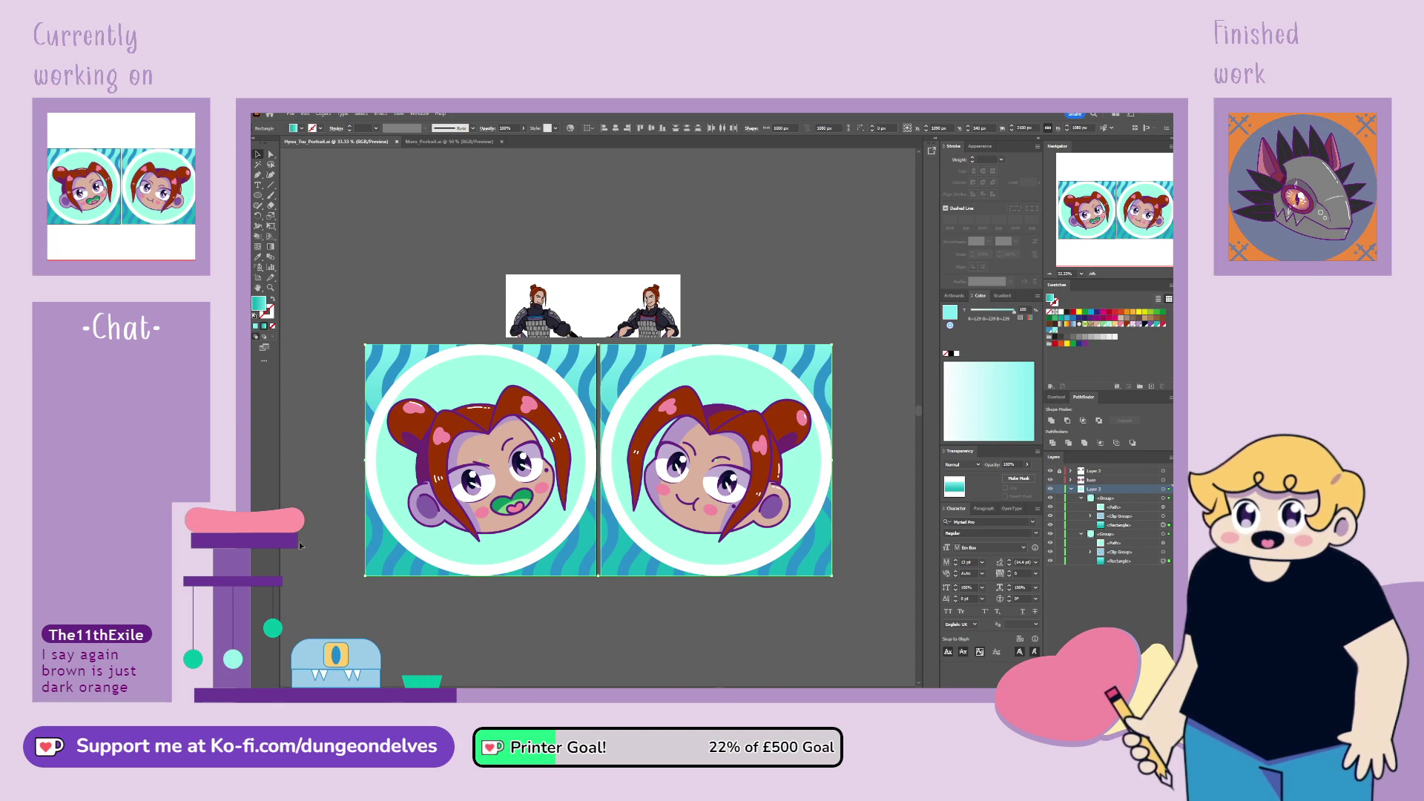
pyautogui.hotkey('ctrl', '+')
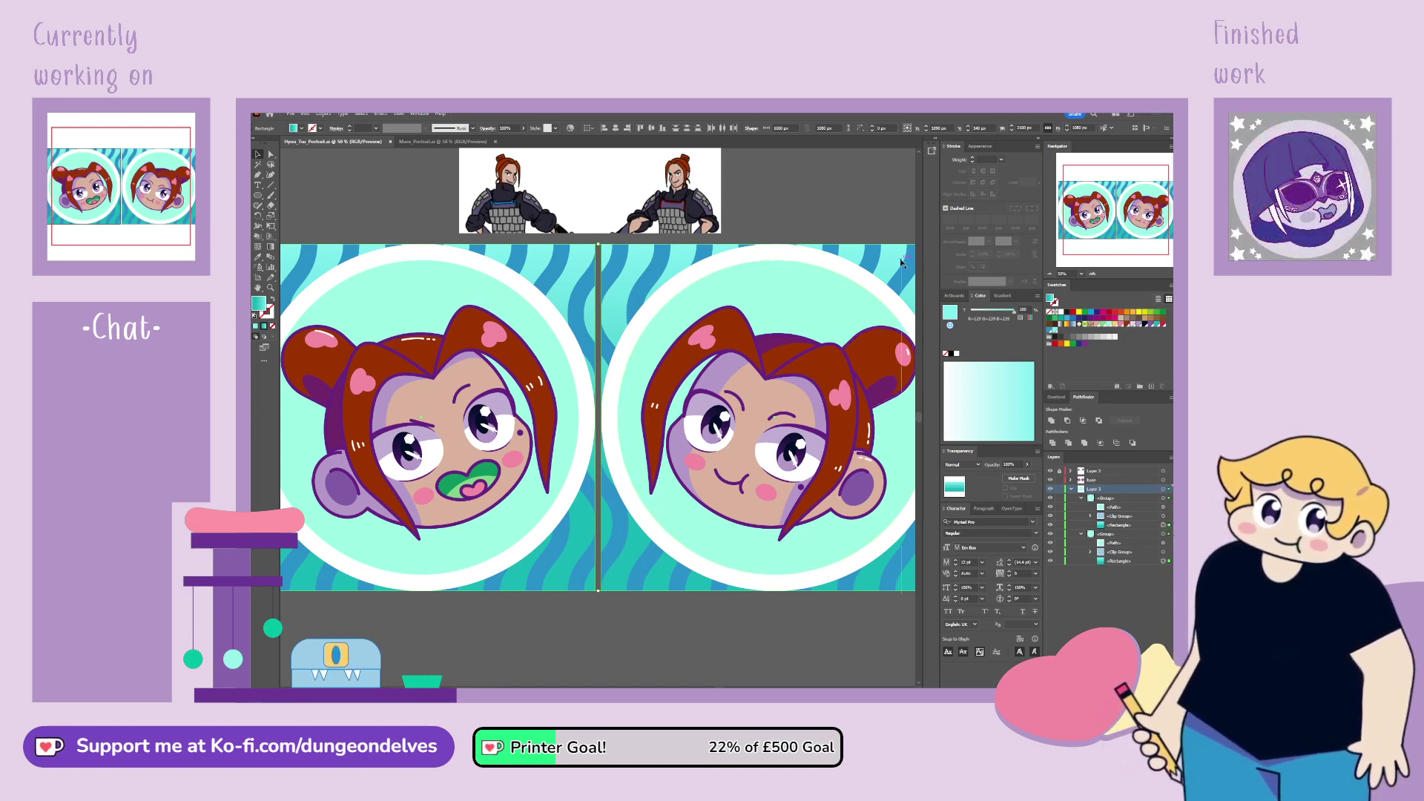
pyautogui.click(825, 196)
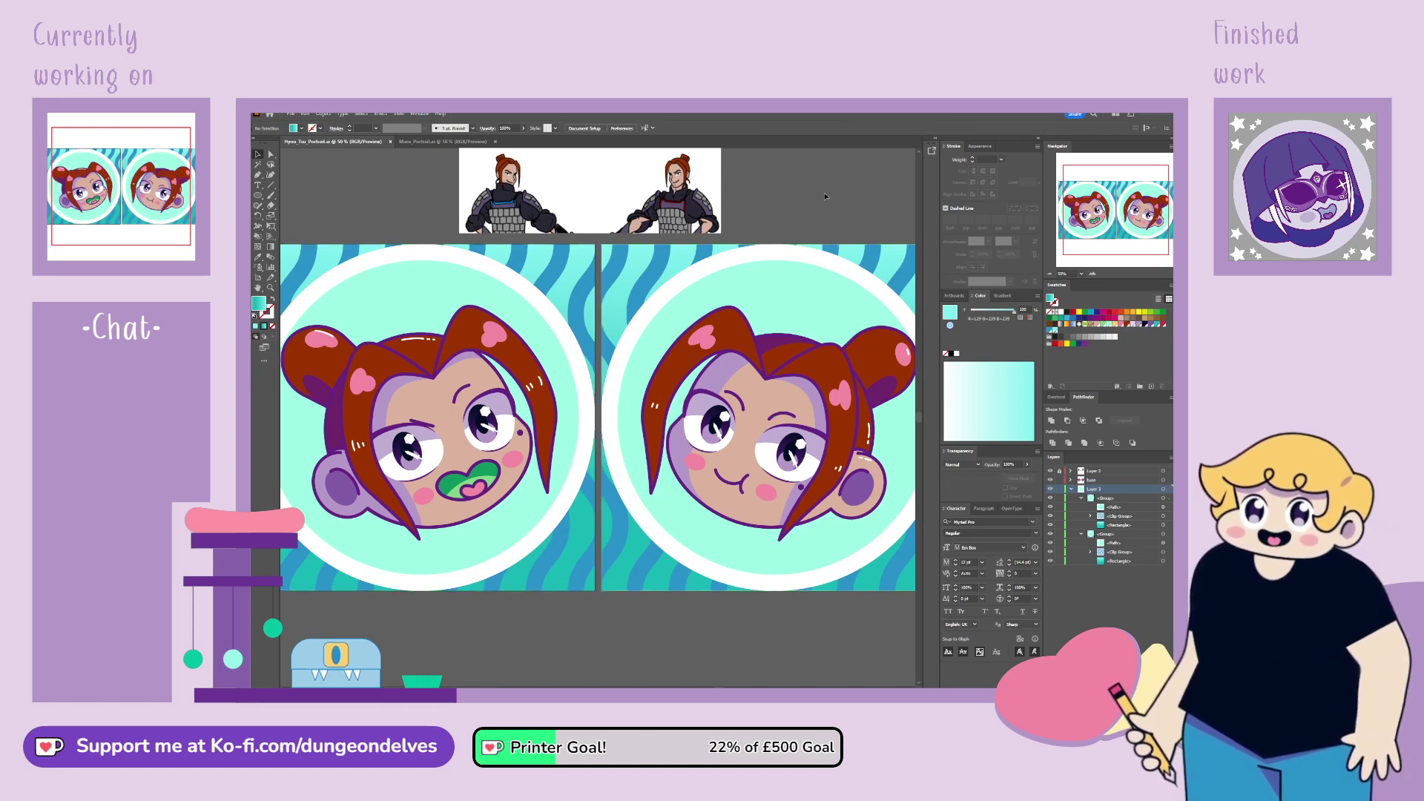
# Step: Add an orange and a pale yellow colour swatch with nothing selected
pyautogui.click(832, 263)
pyautogui.click(837, 263)
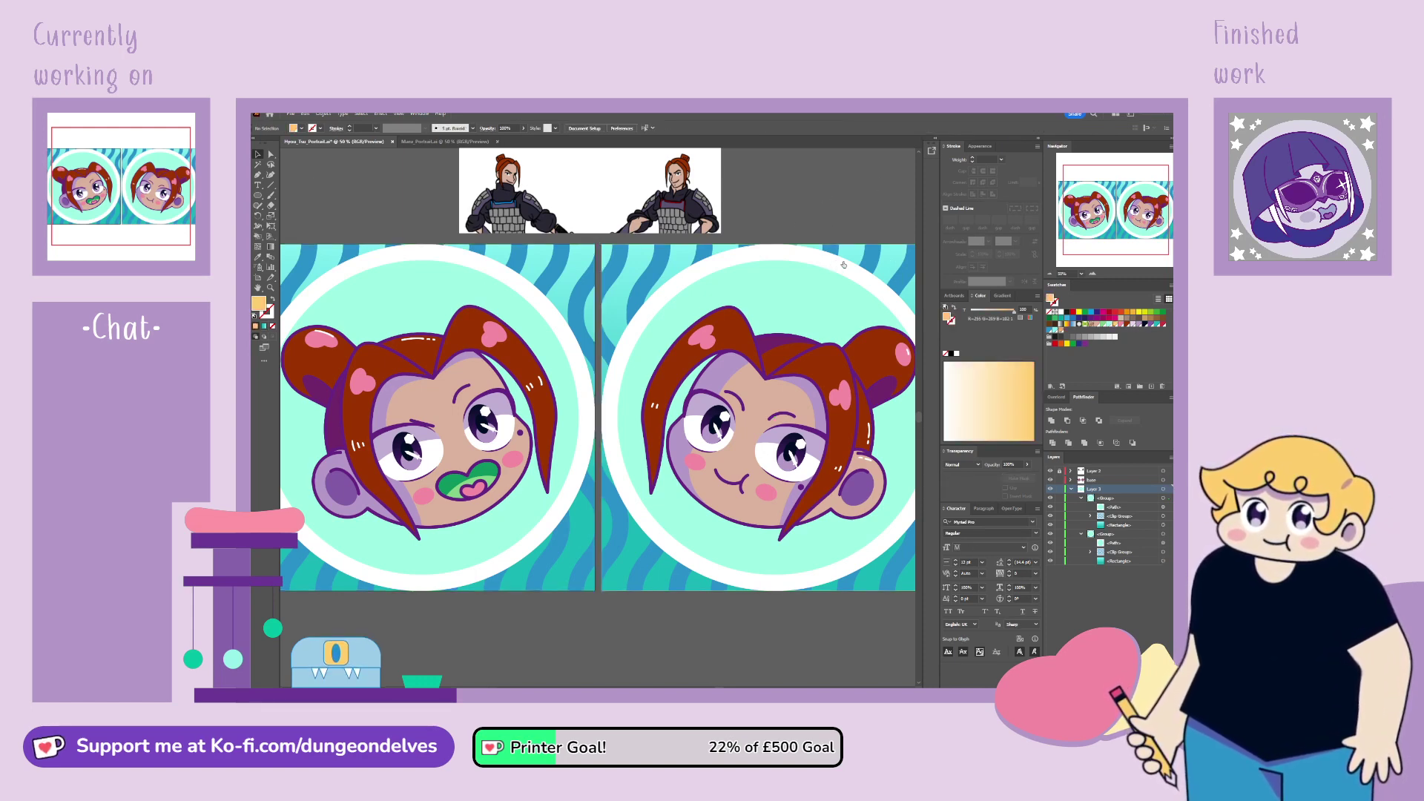
pyautogui.click(842, 263)
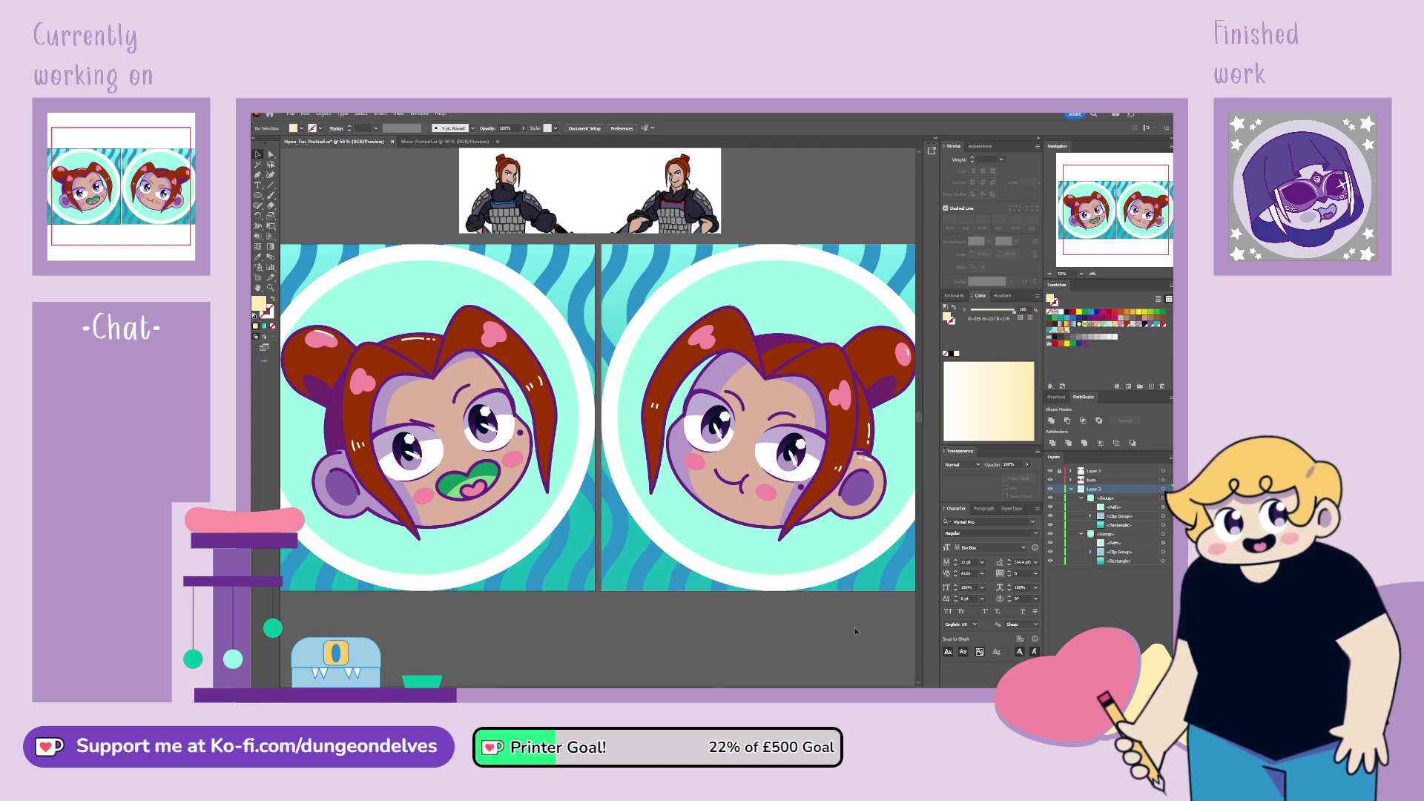
# Step: Recolour the gradient of both artboards' background squares from teal to orange blending into light yellow-orange
pyautogui.click(1163, 561)
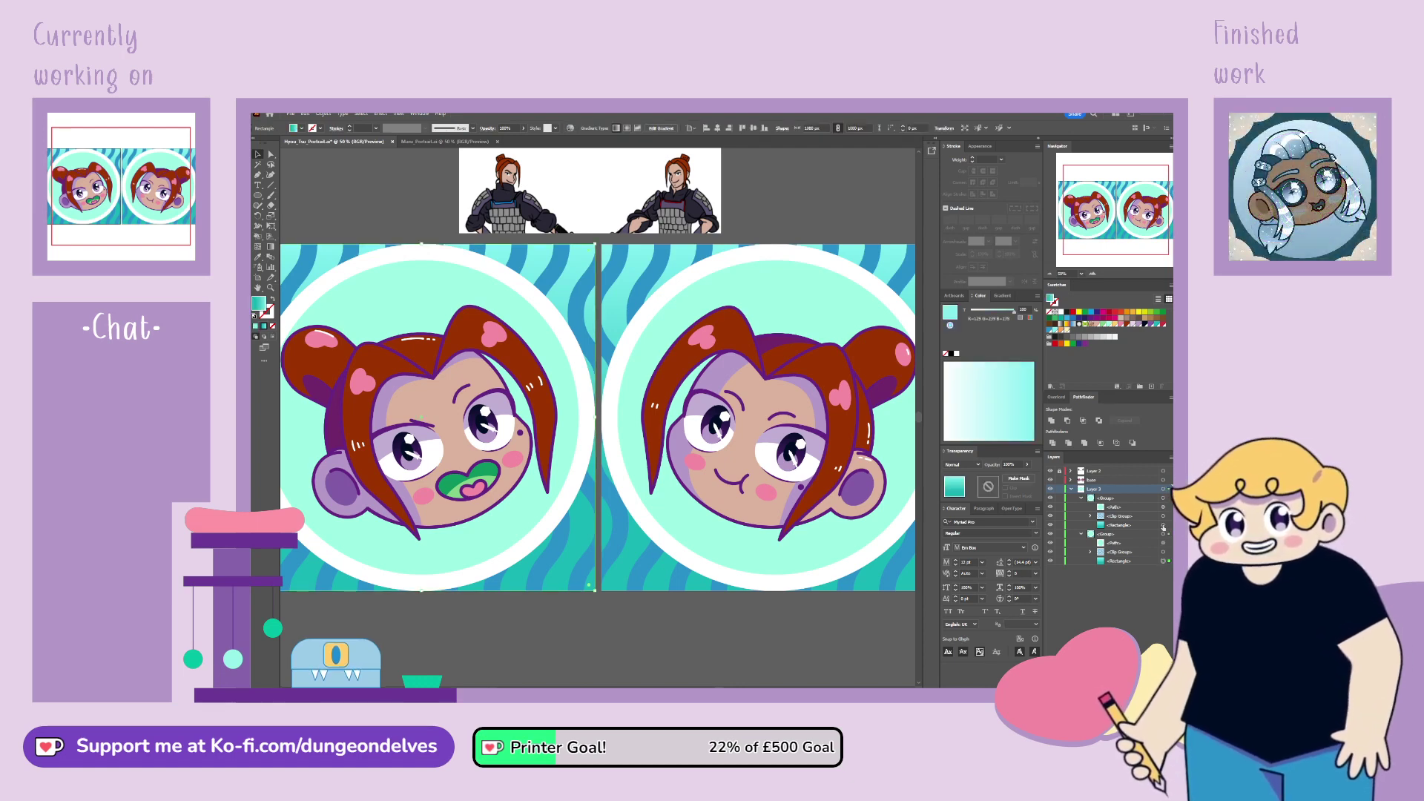
pyautogui.keyDown('shift'); pyautogui.click(1163, 525); pyautogui.keyUp('shift')
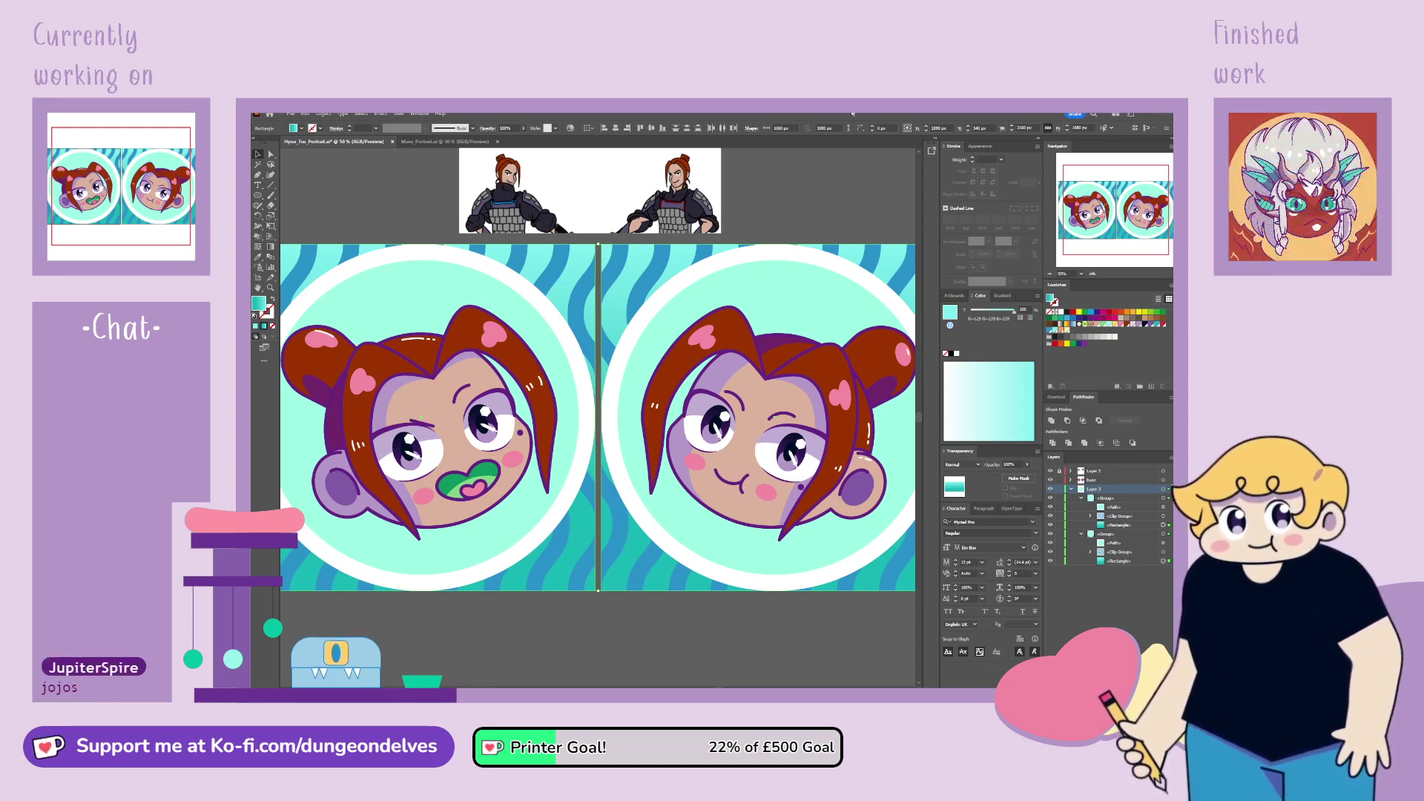
pyautogui.click(1005, 296)
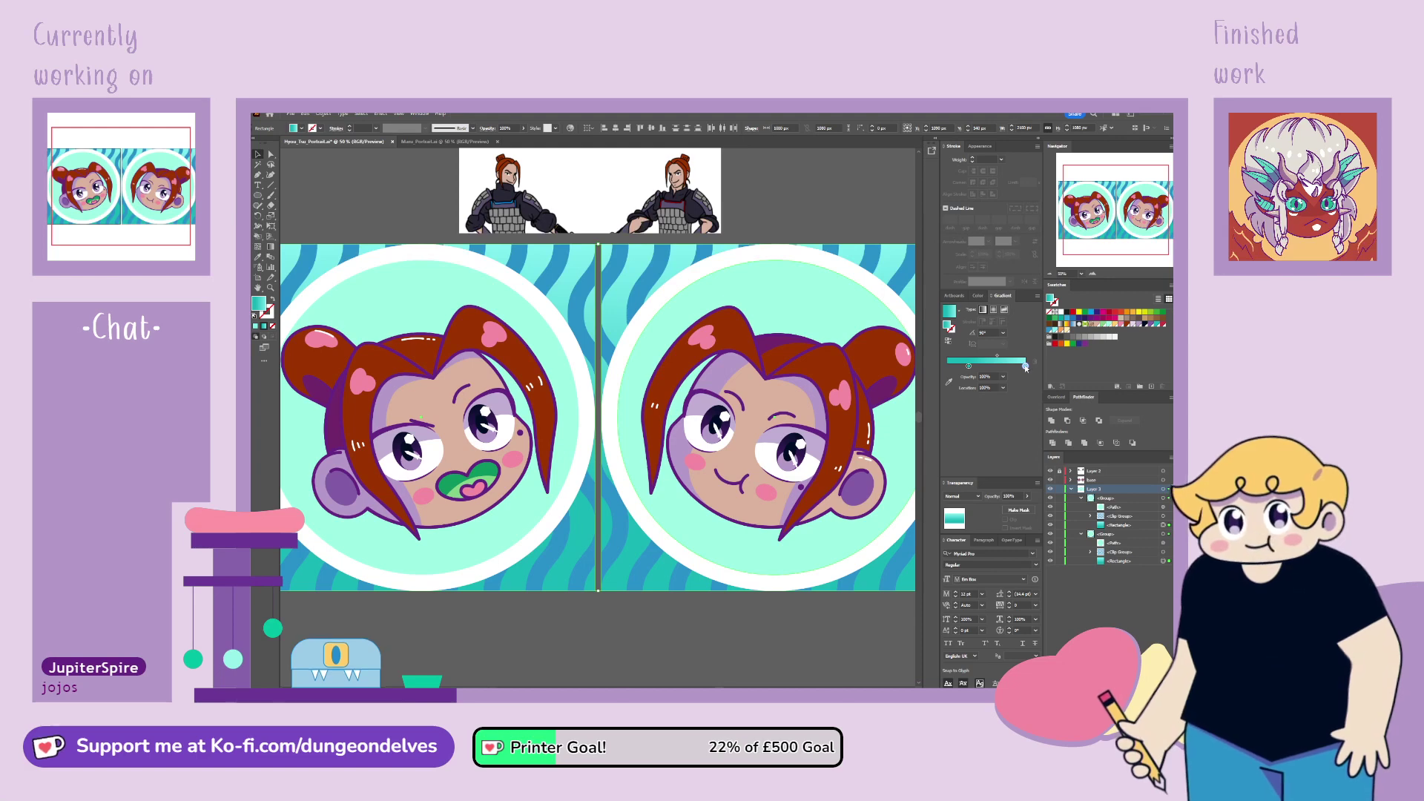
pyautogui.doubleClick(968, 367)
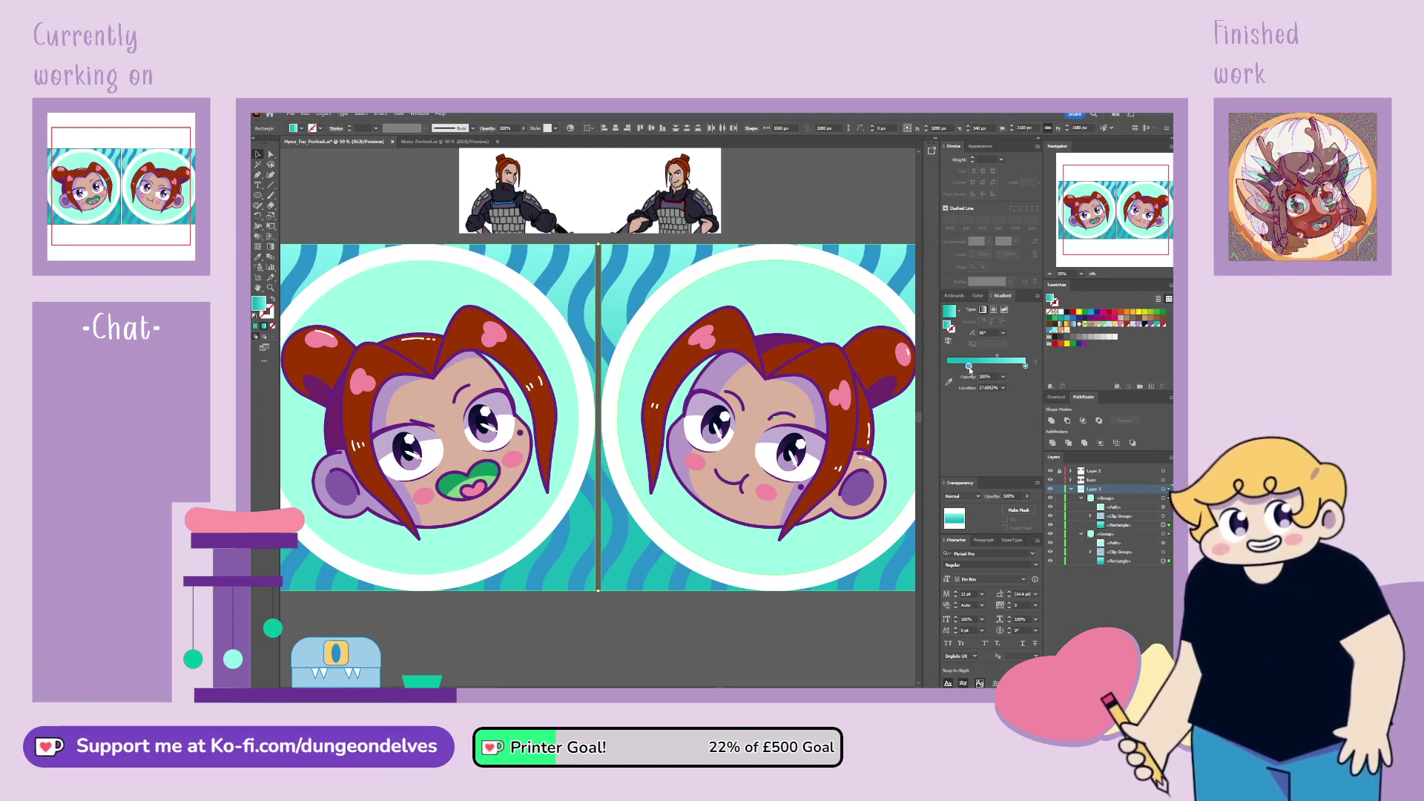
pyautogui.click(965, 413)
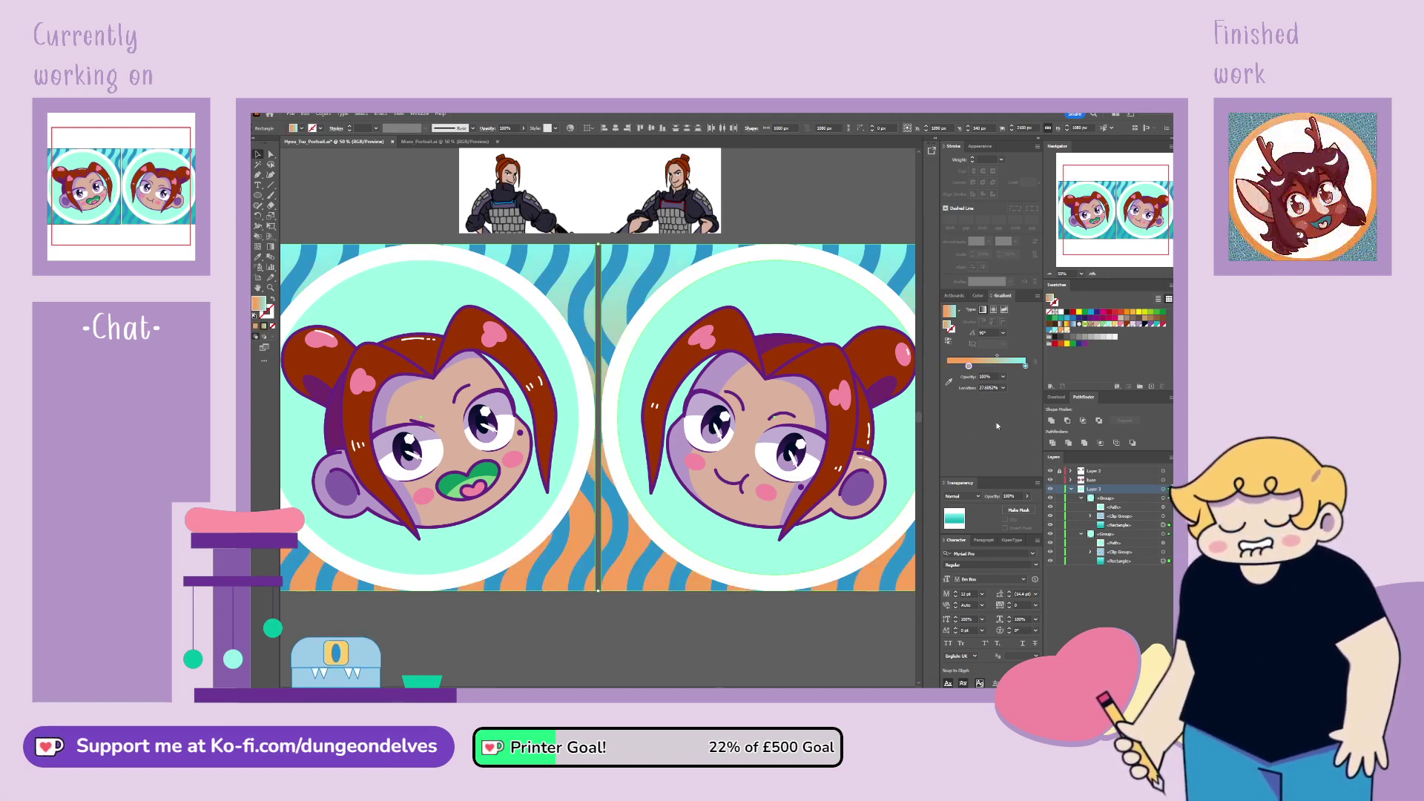
pyautogui.click(1026, 366)
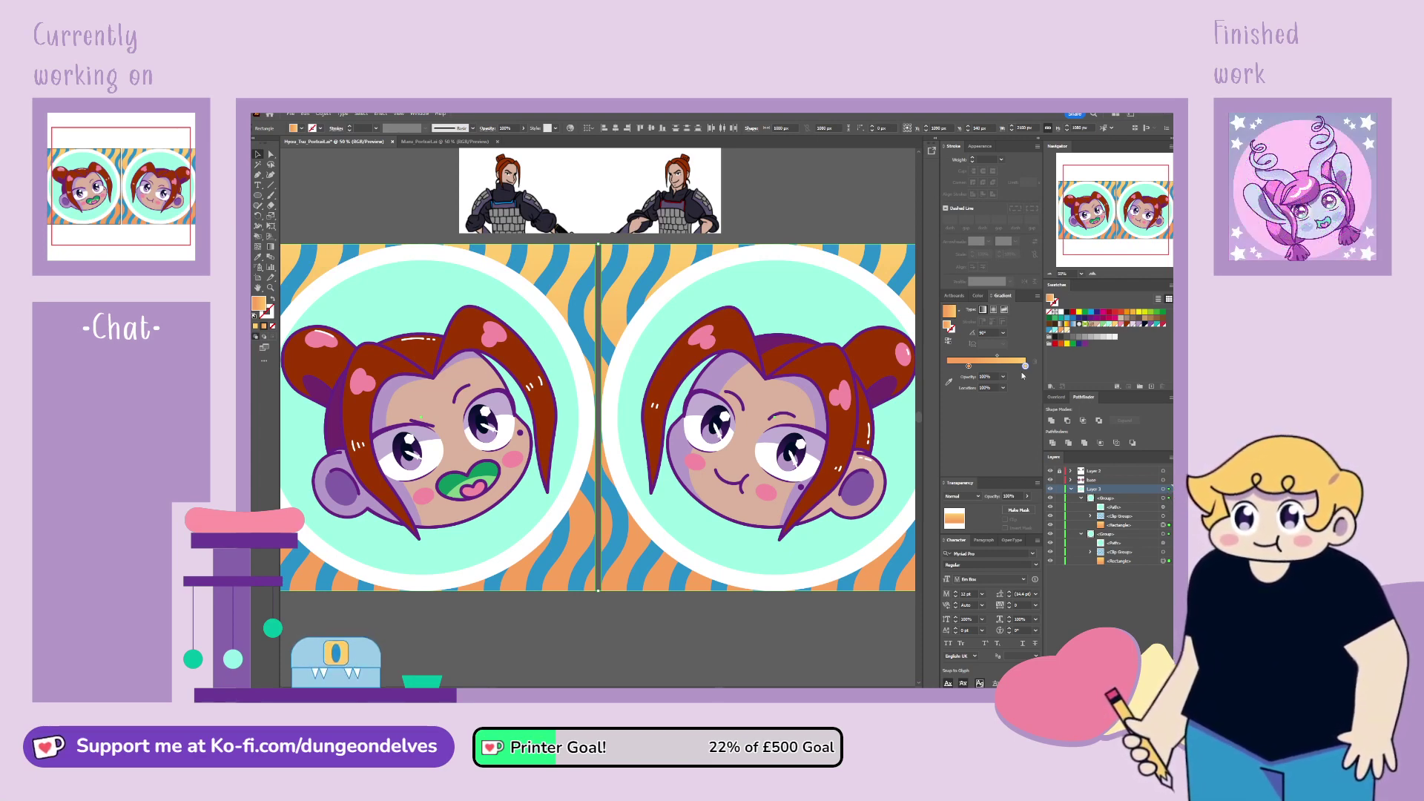
# Step: Recolour the wavy stripe groups in both artboards' backgrounds from blue to pale yellow
pyautogui.click(1090, 553)
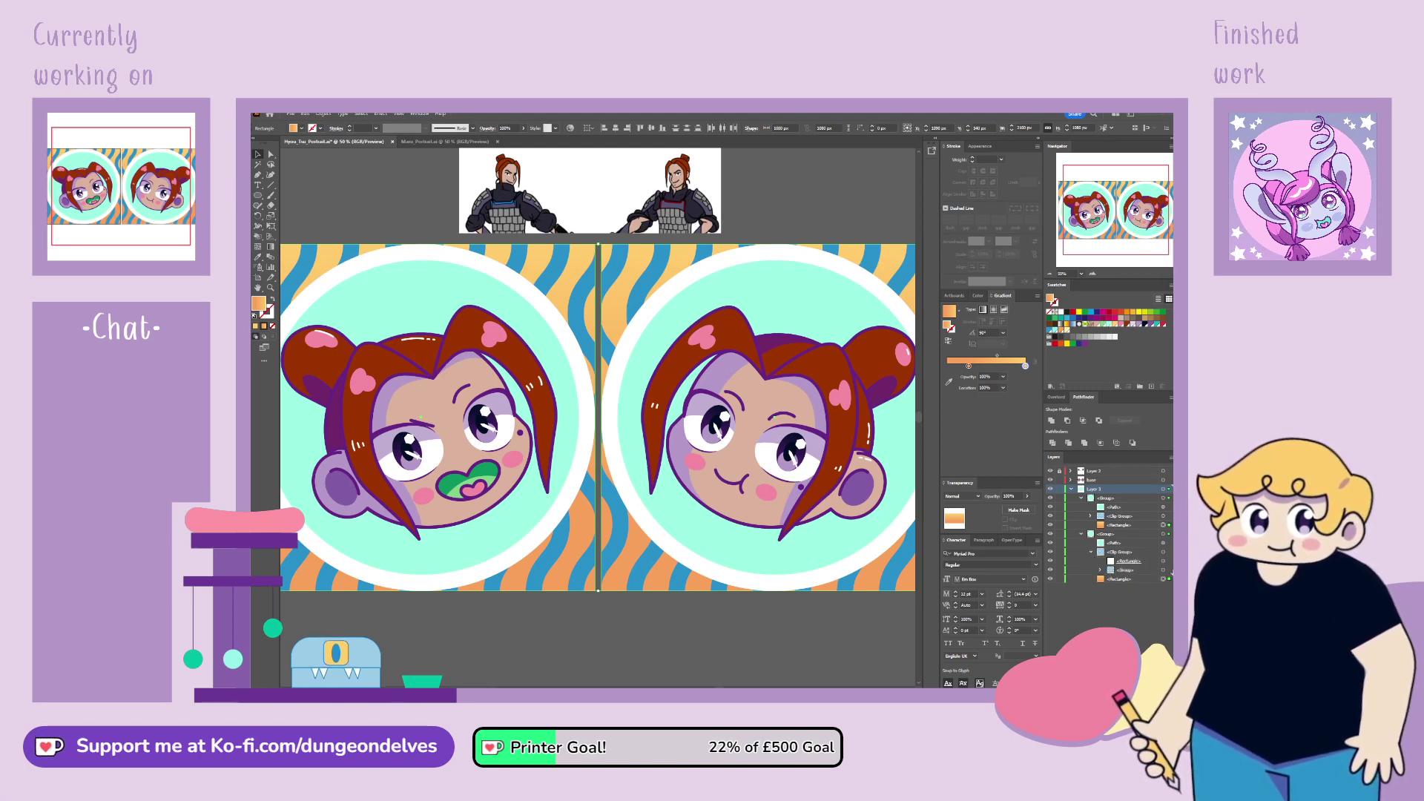
pyautogui.click(1163, 569)
pyautogui.click(1090, 517)
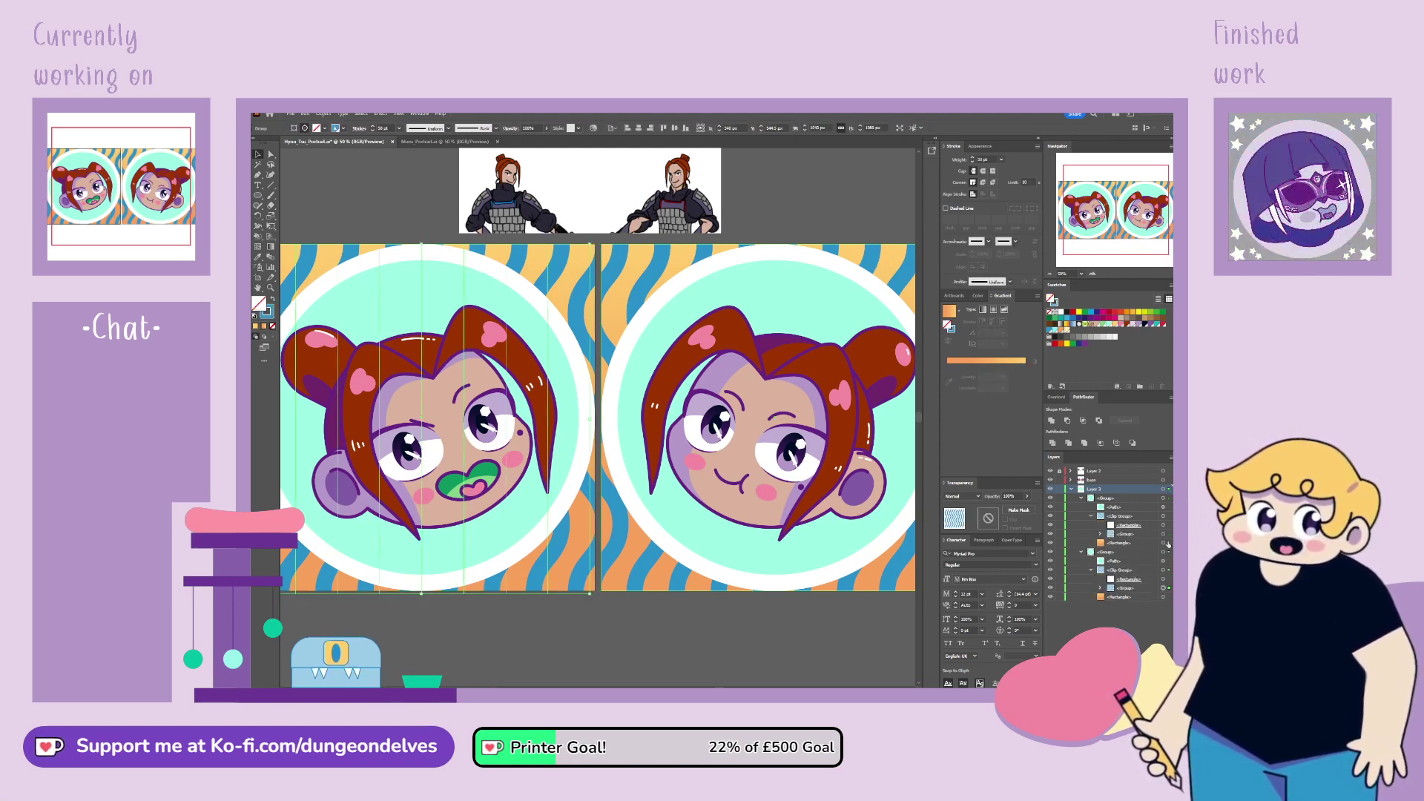
pyautogui.keyDown('shift'); pyautogui.click(1164, 534); pyautogui.keyUp('shift')
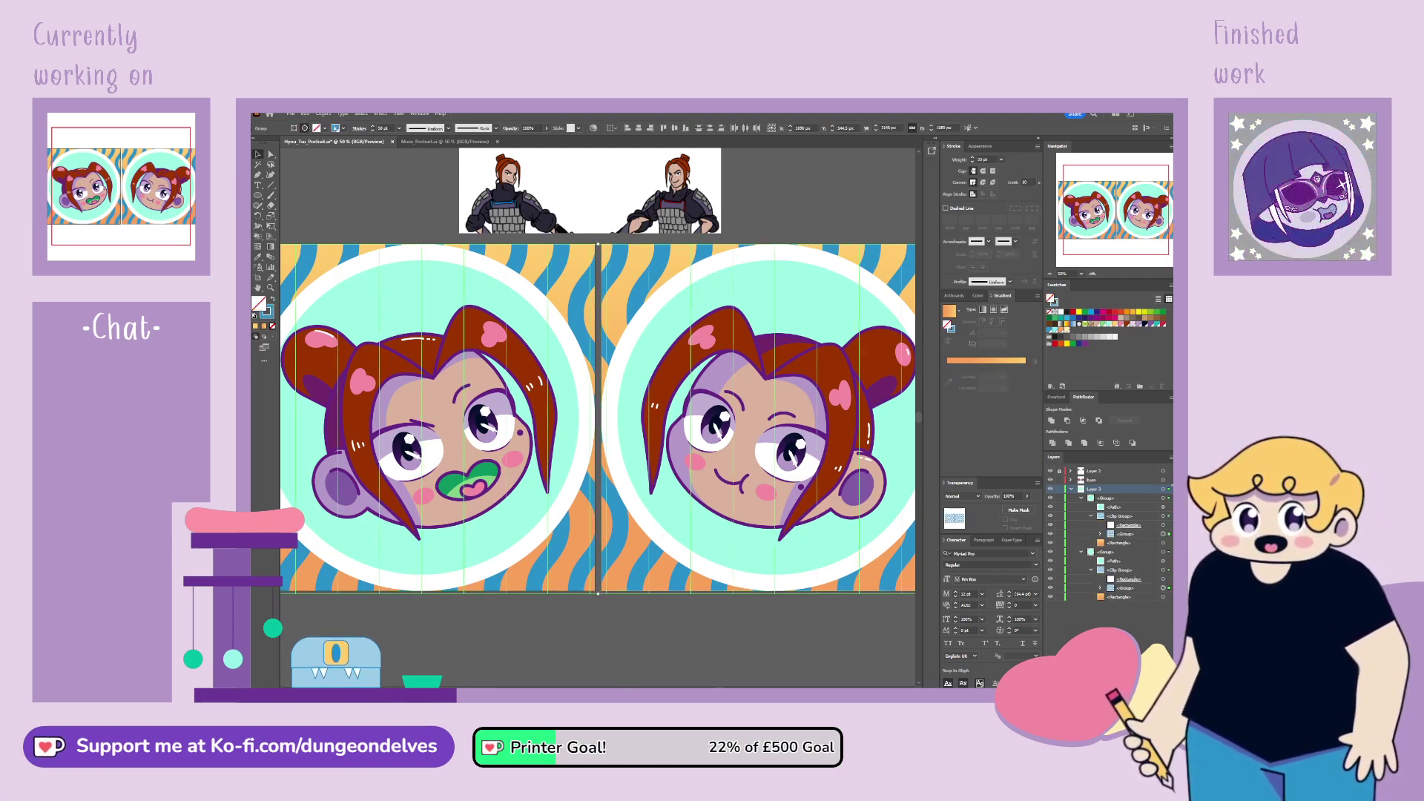
pyautogui.click(271, 315)
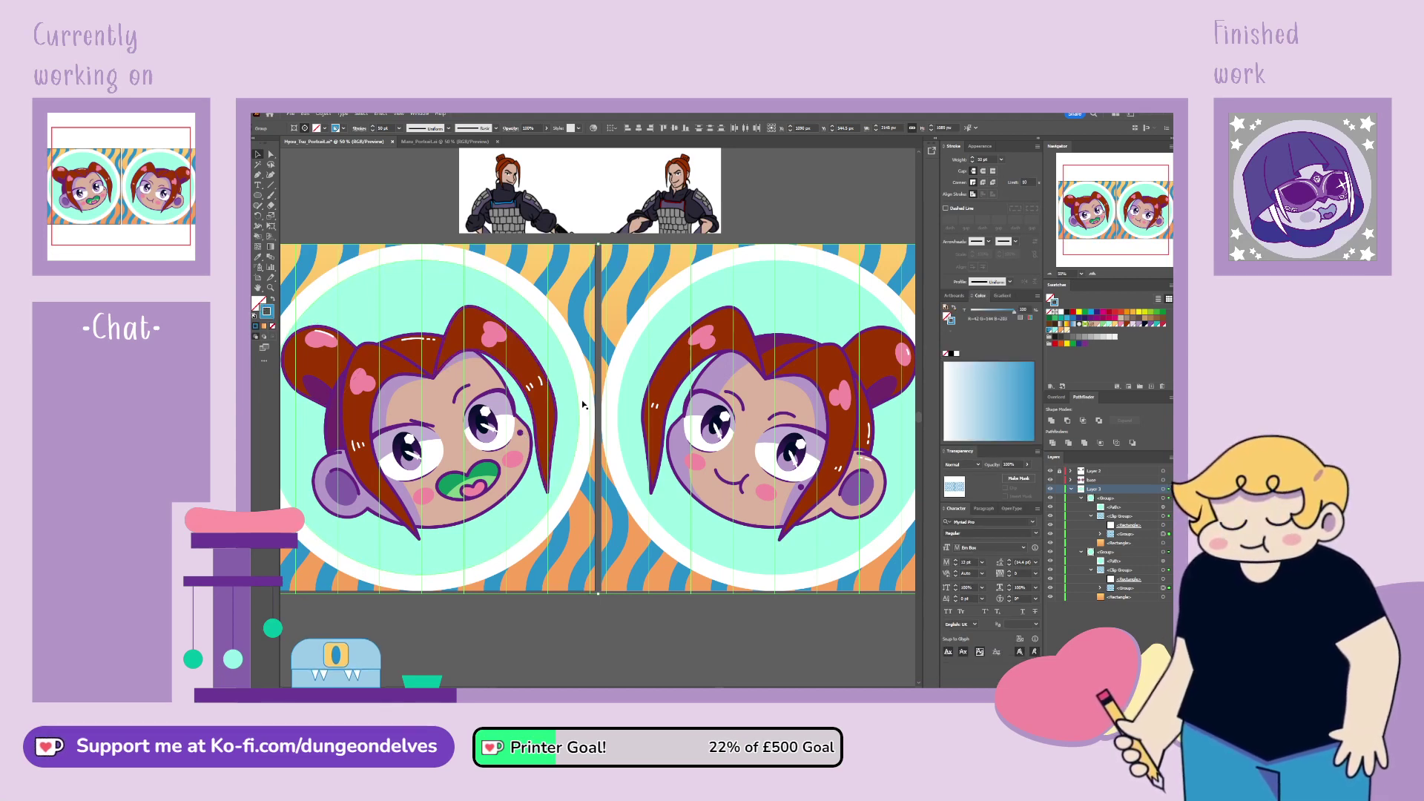
pyautogui.click(843, 264)
pyautogui.click(670, 657)
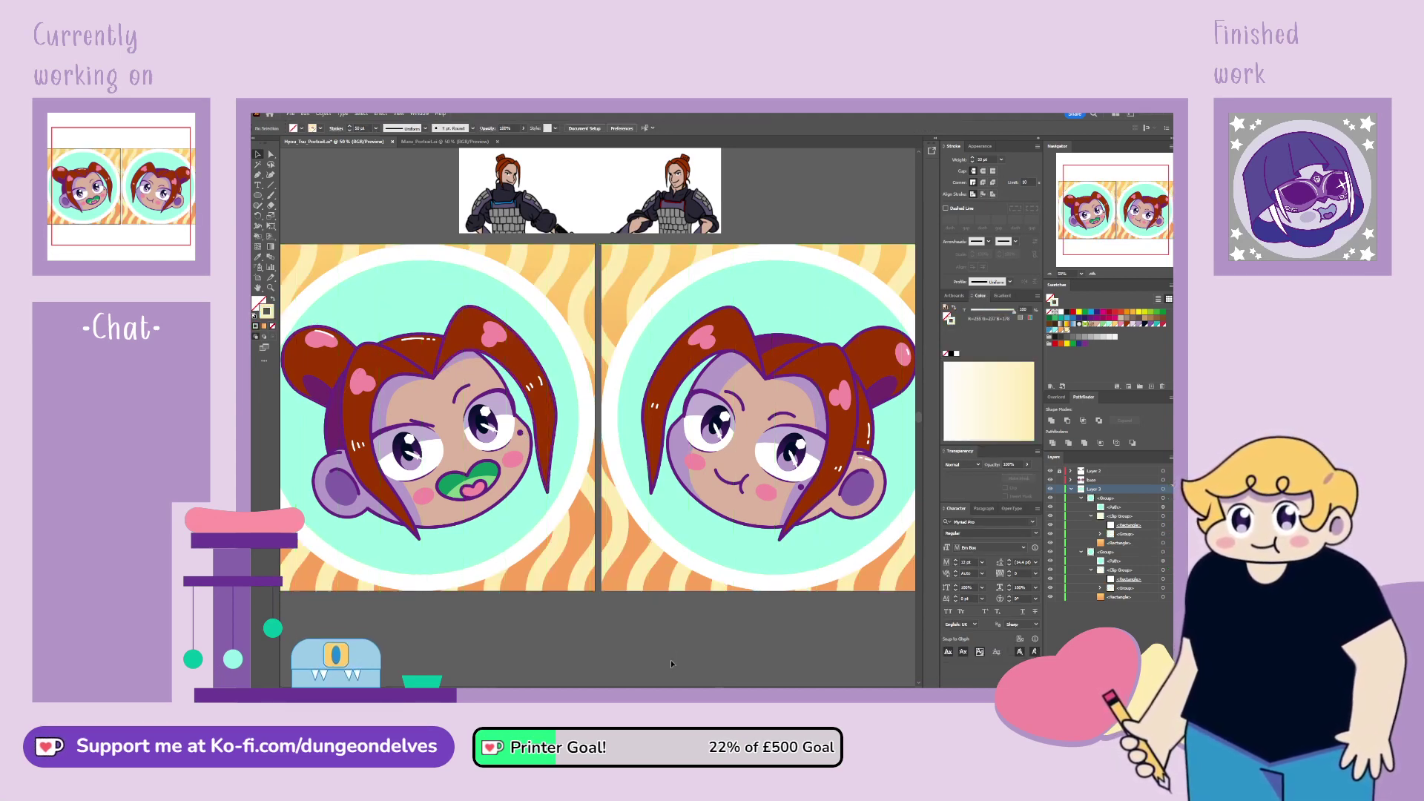
# Step: Fill the inner circles behind both faces with the pale yellow swatch
pyautogui.hotkey('ctrl', '-')
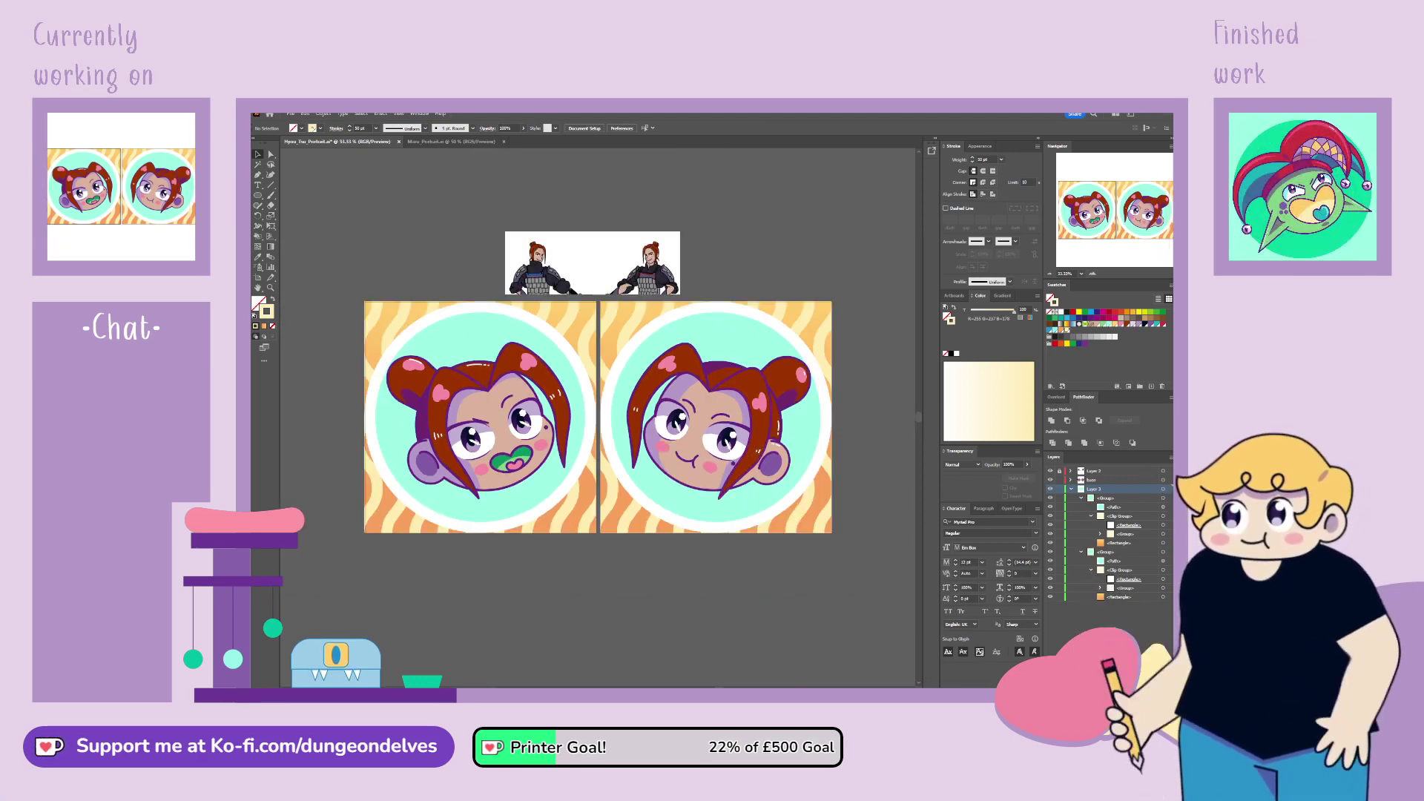
pyautogui.click(1081, 552)
pyautogui.click(1081, 552)
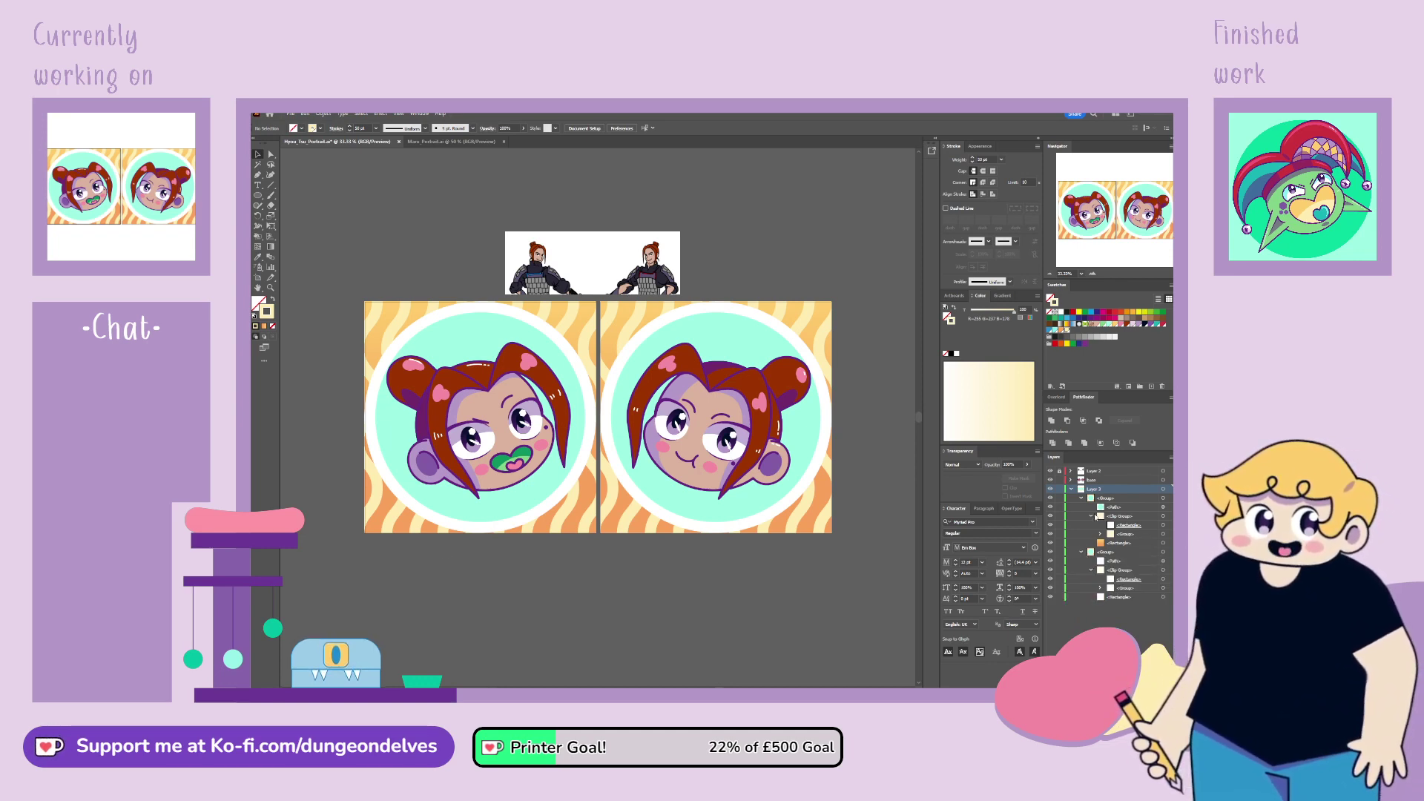
pyautogui.click(1165, 508)
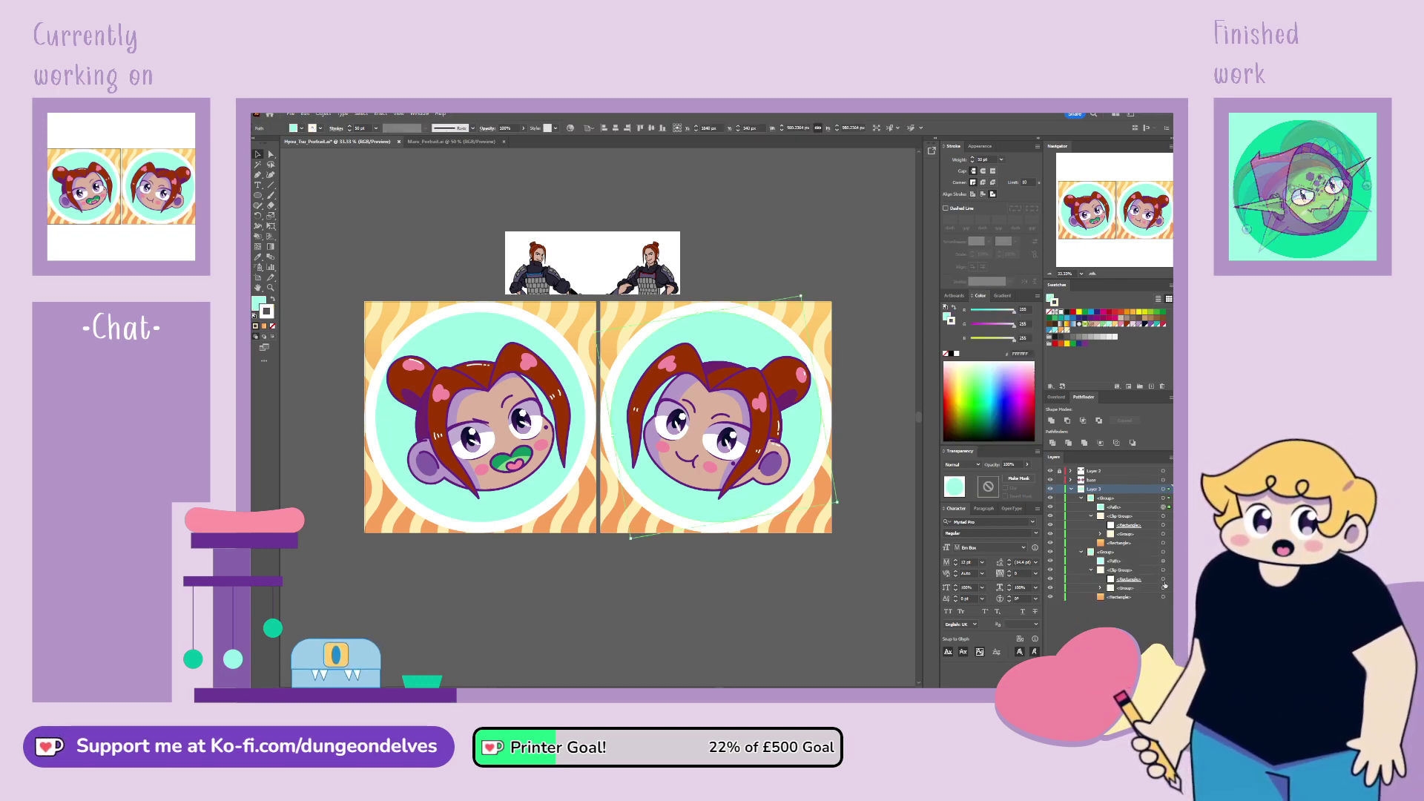
pyautogui.click(1090, 570)
pyautogui.keyDown('shift'); pyautogui.click(1162, 562); pyautogui.keyUp('shift')
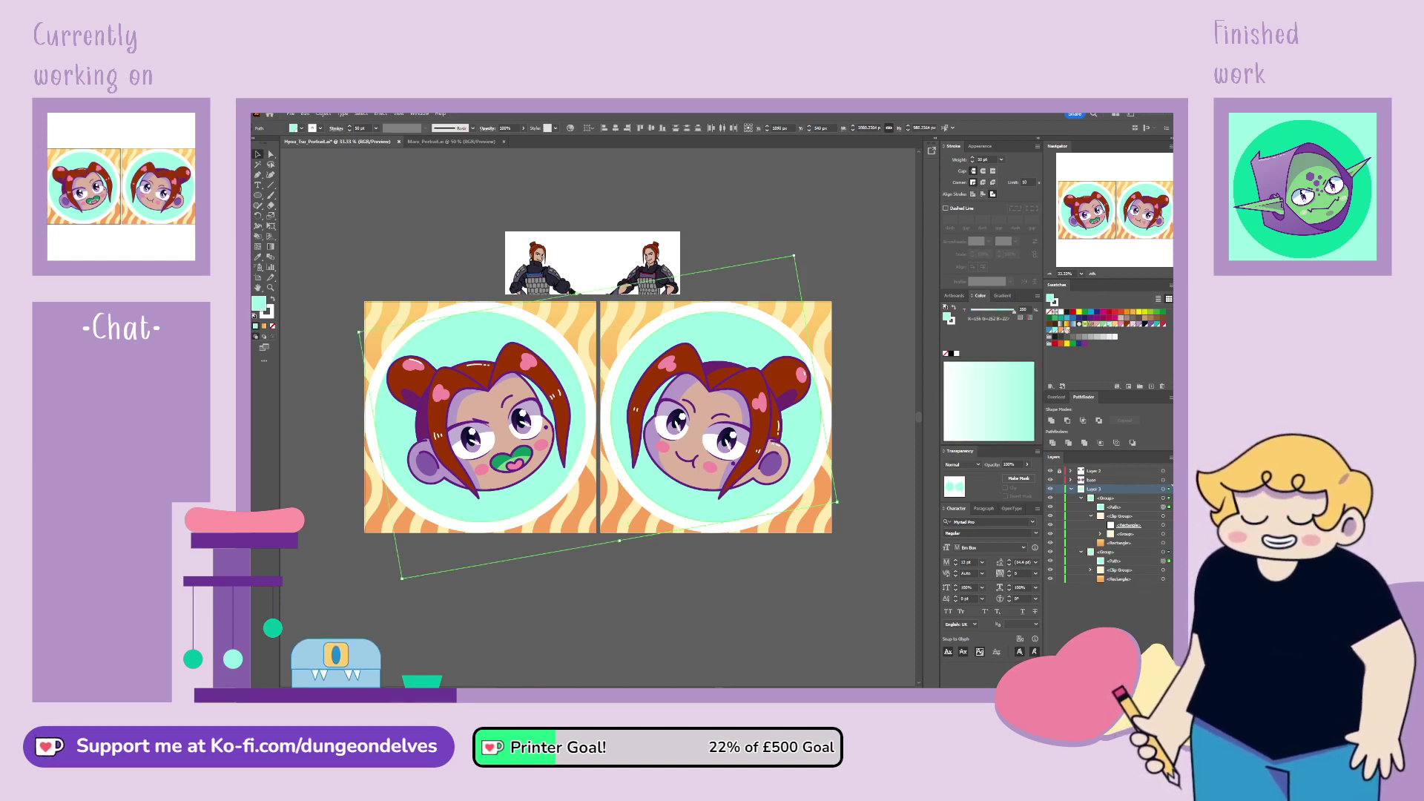
pyautogui.click(1067, 332)
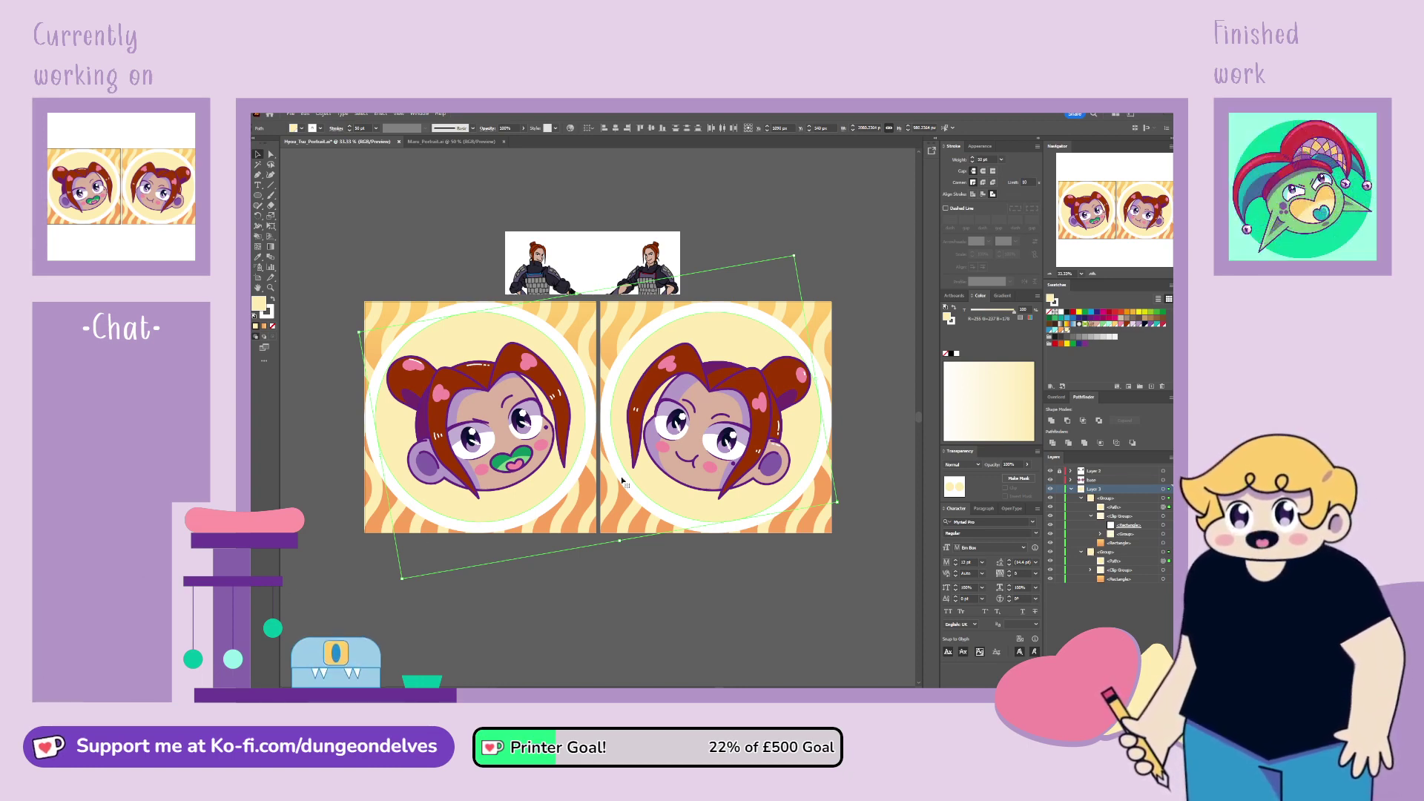
# Step: Try cyan, pink, lilac, green, dark navy, magenta and orange fills on both inner circles, and return them to pale yellow
pyautogui.click(1057, 333)
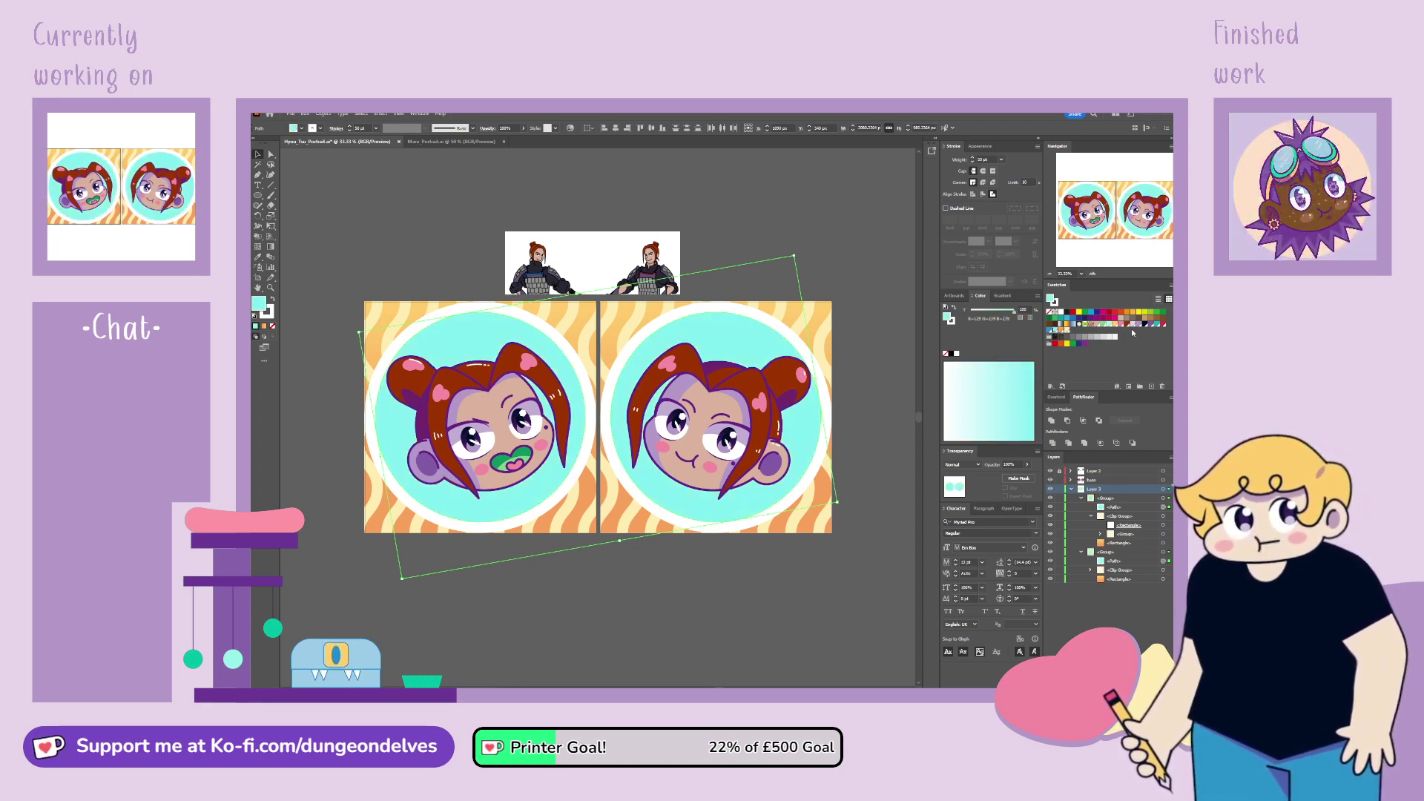
pyautogui.click(1120, 328)
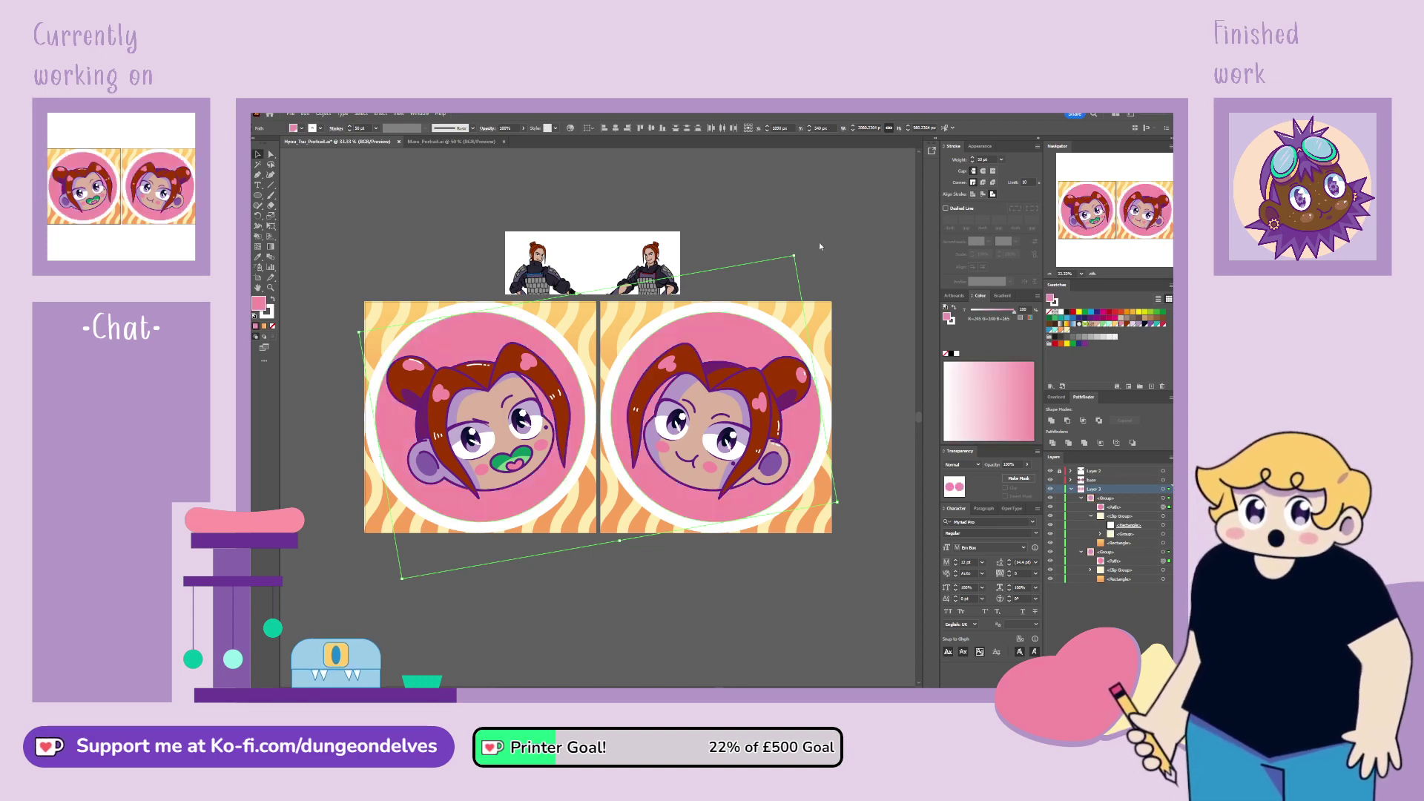
pyautogui.hotkey('ctrl', 'z')
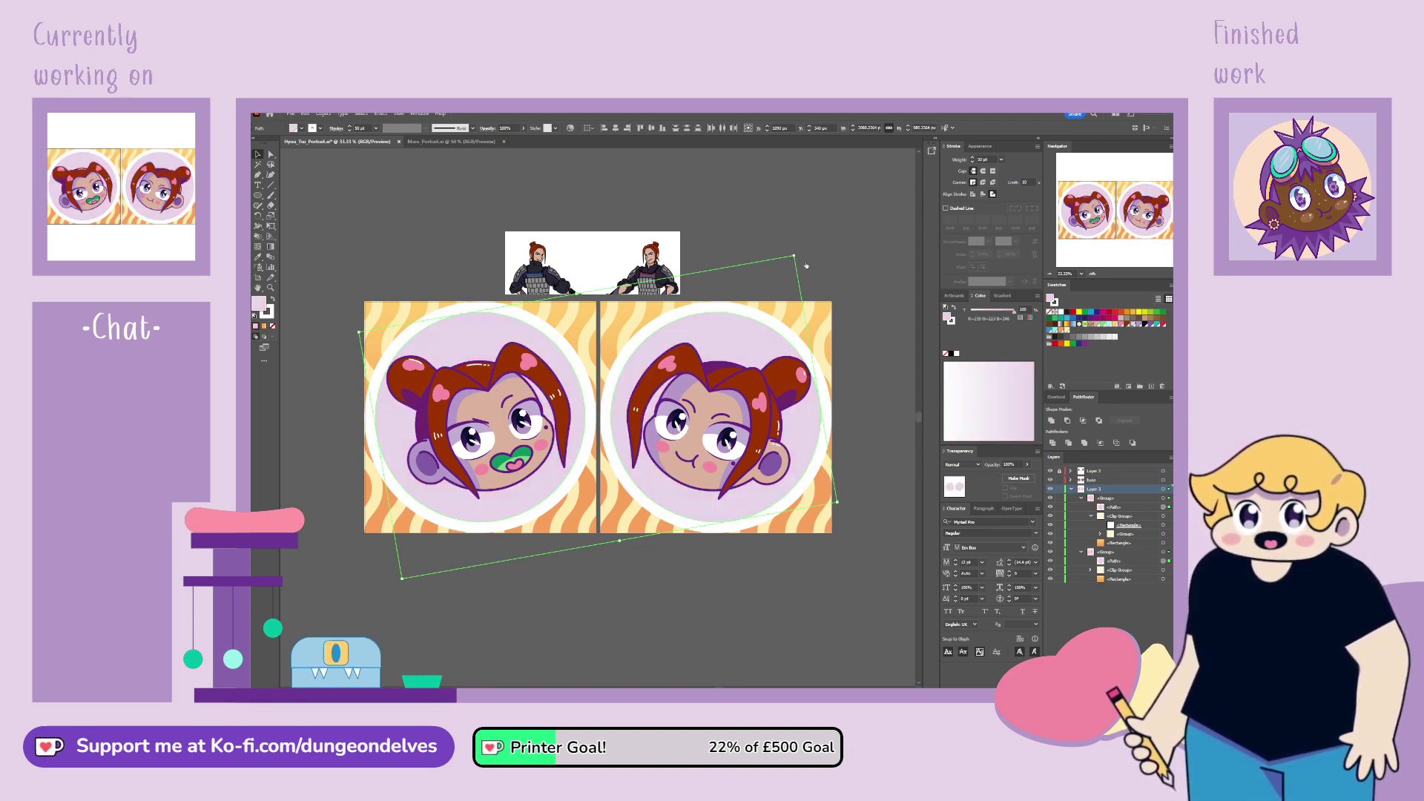
pyautogui.hotkey('ctrl', 'z')
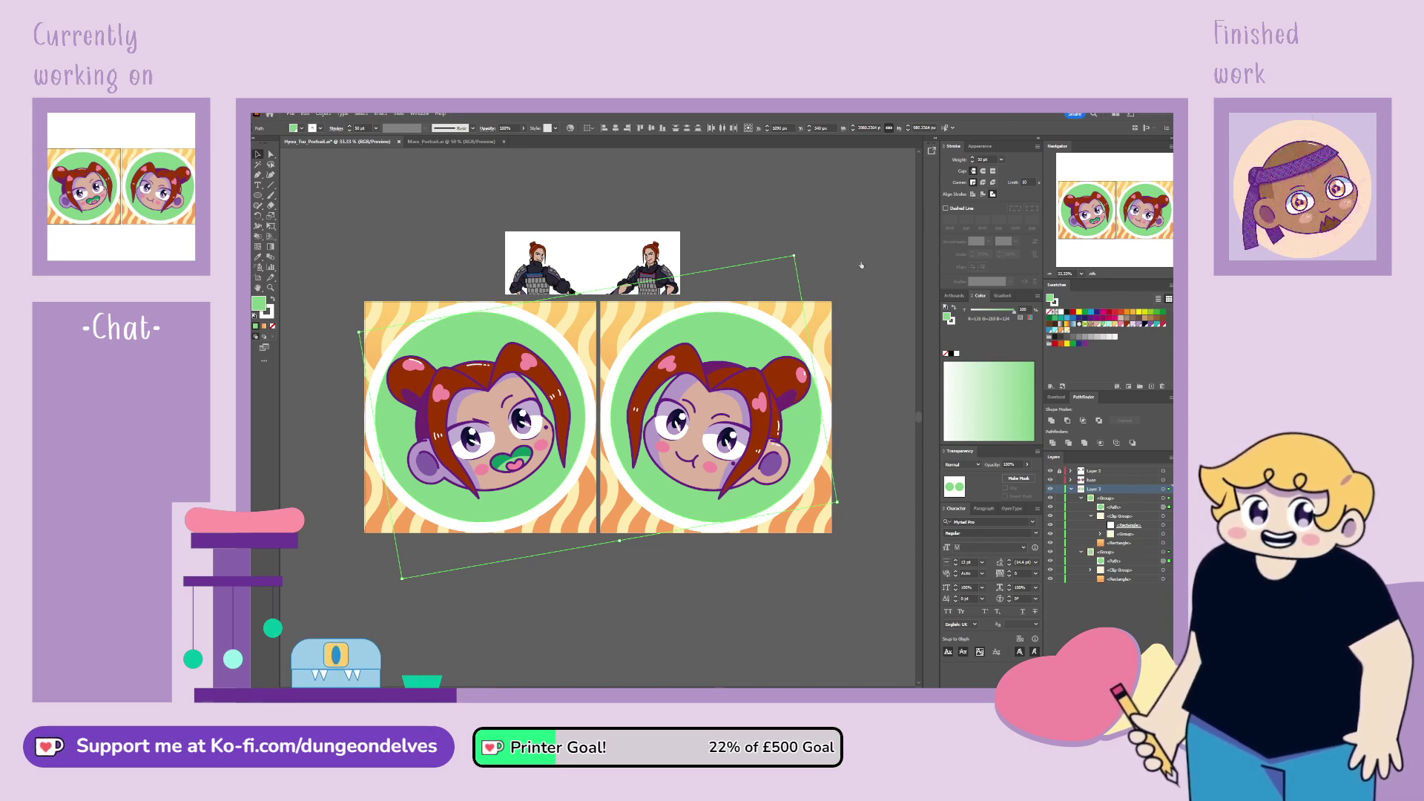
pyautogui.hotkey('ctrl', 'z')
pyautogui.hotkey('ctrl', 'z')
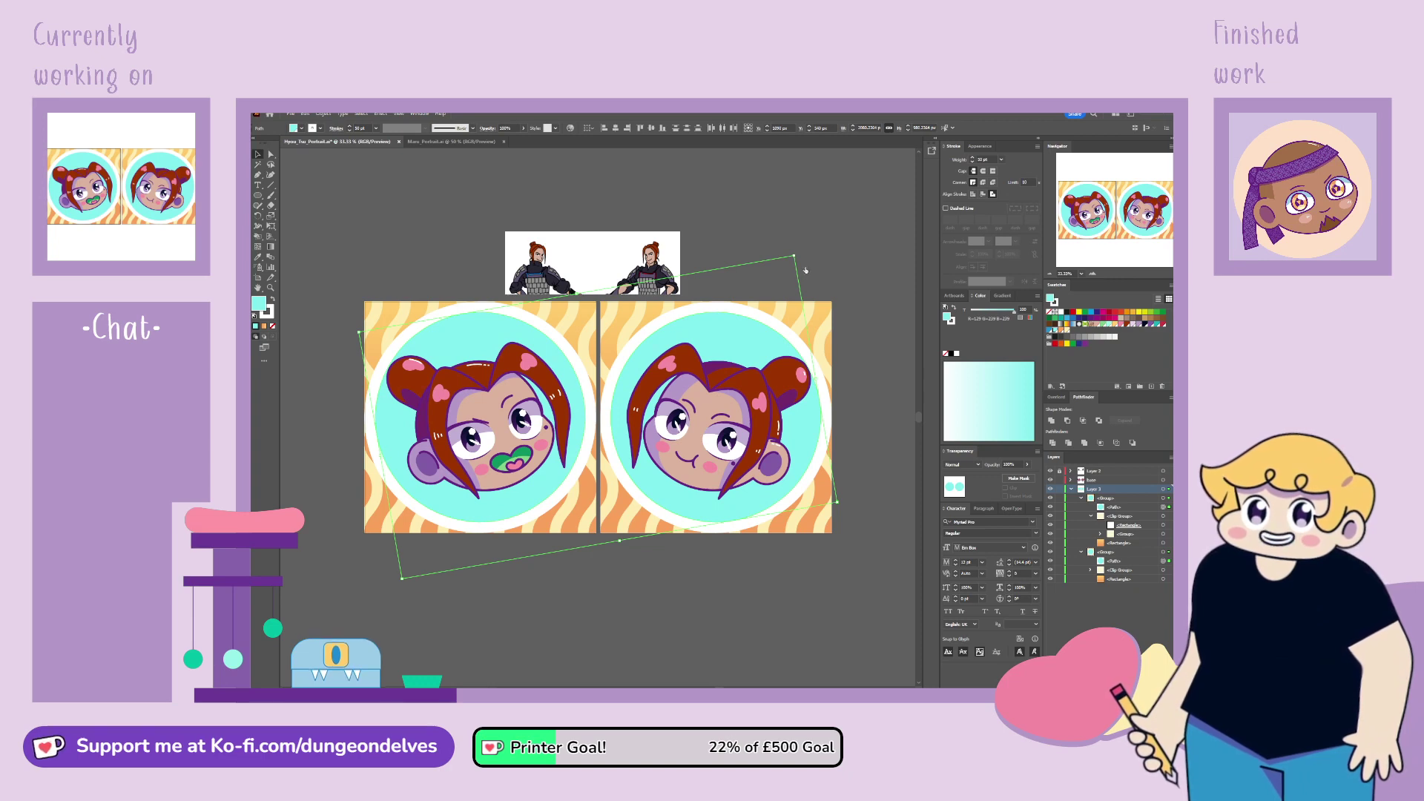
pyautogui.hotkey('ctrl', 'z')
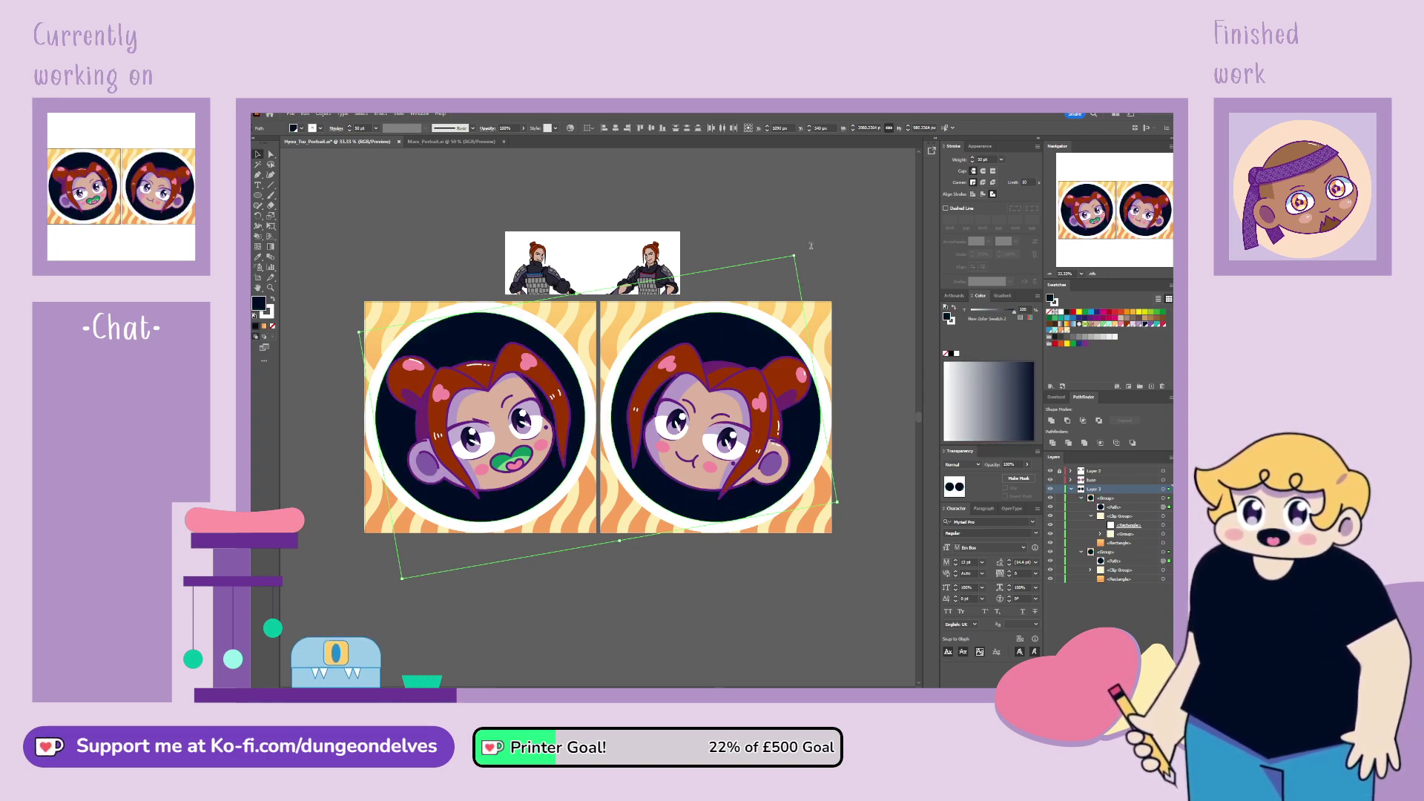
pyautogui.hotkey('ctrl', 'z')
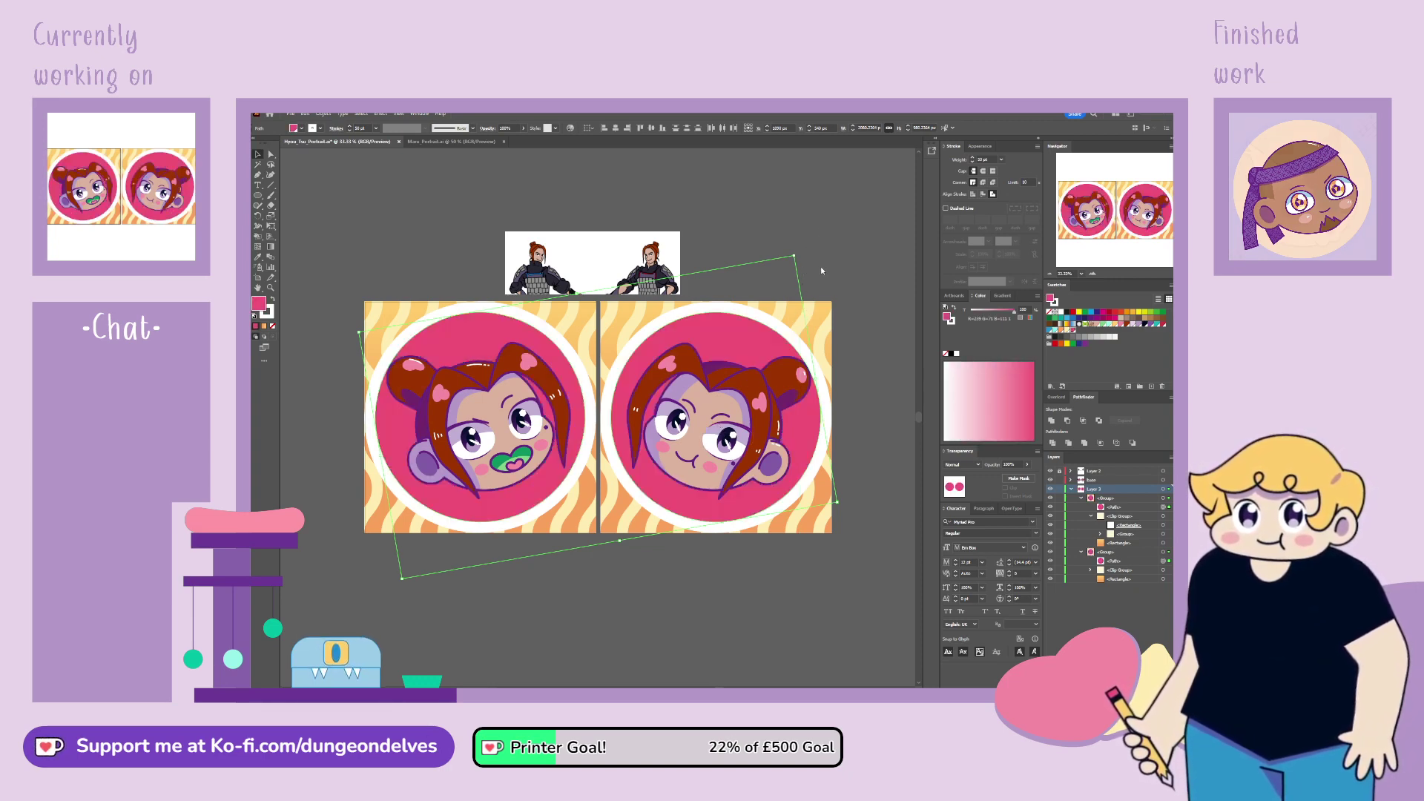
pyautogui.hotkey('ctrl', 'z')
pyautogui.hotkey('ctrl', 'z')
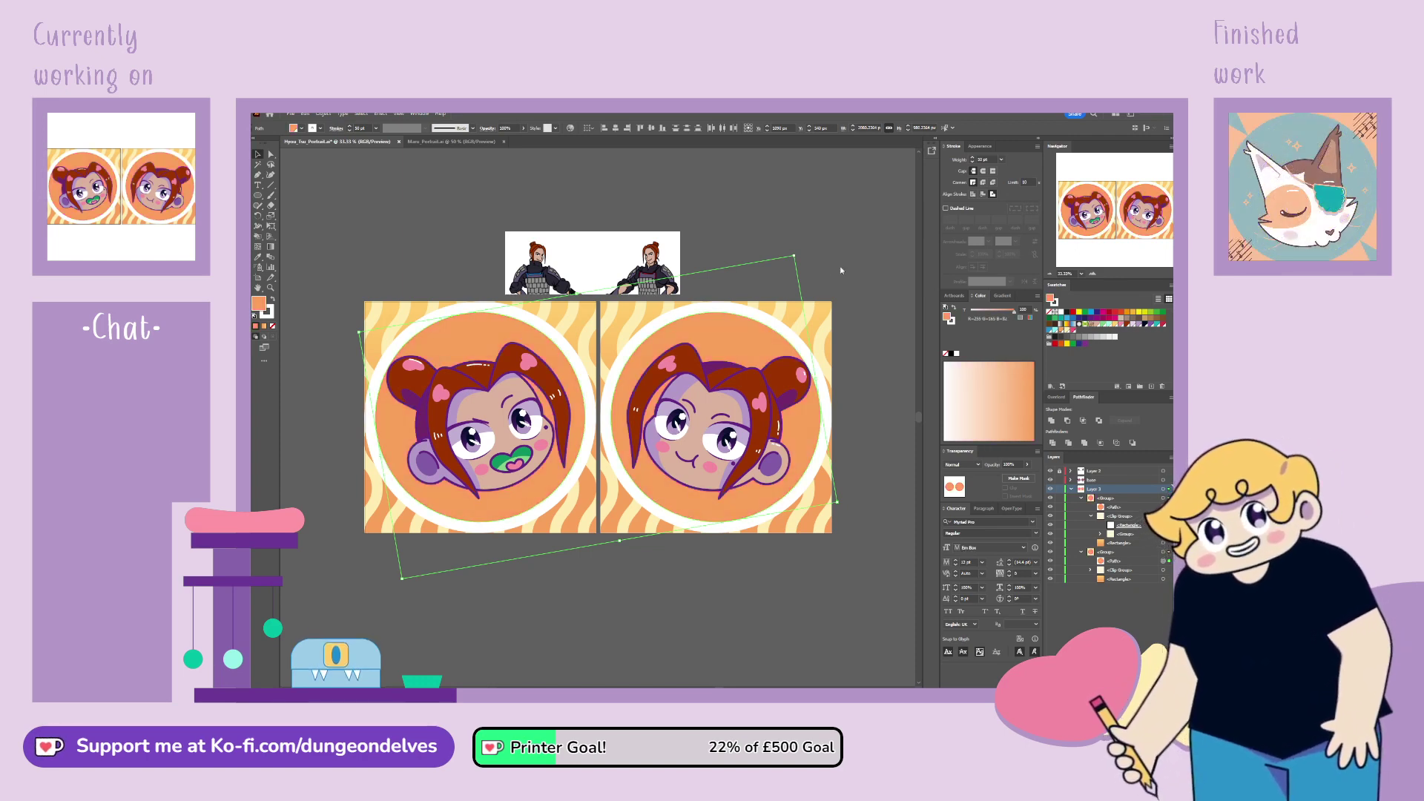
pyautogui.hotkey('ctrl', 'z')
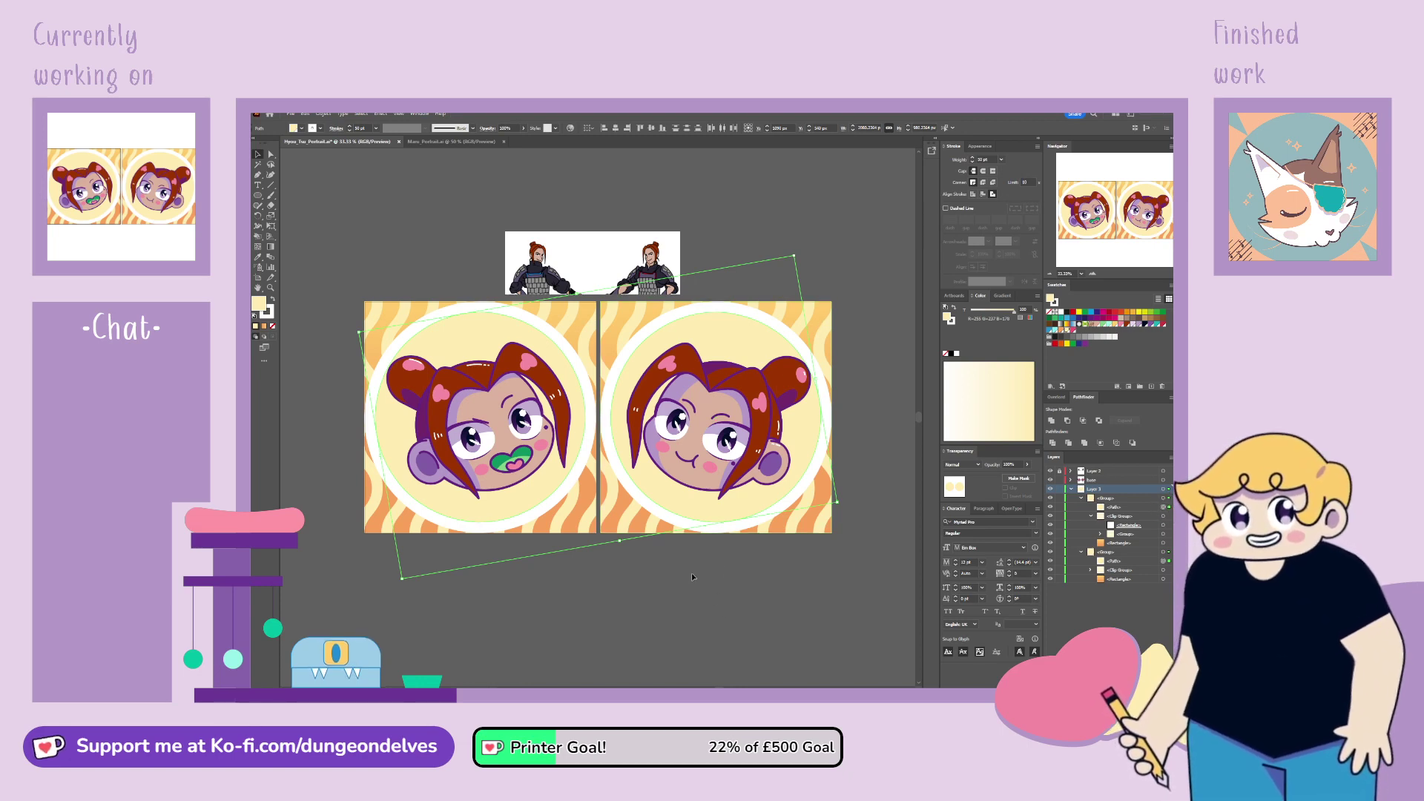
pyautogui.click(657, 603)
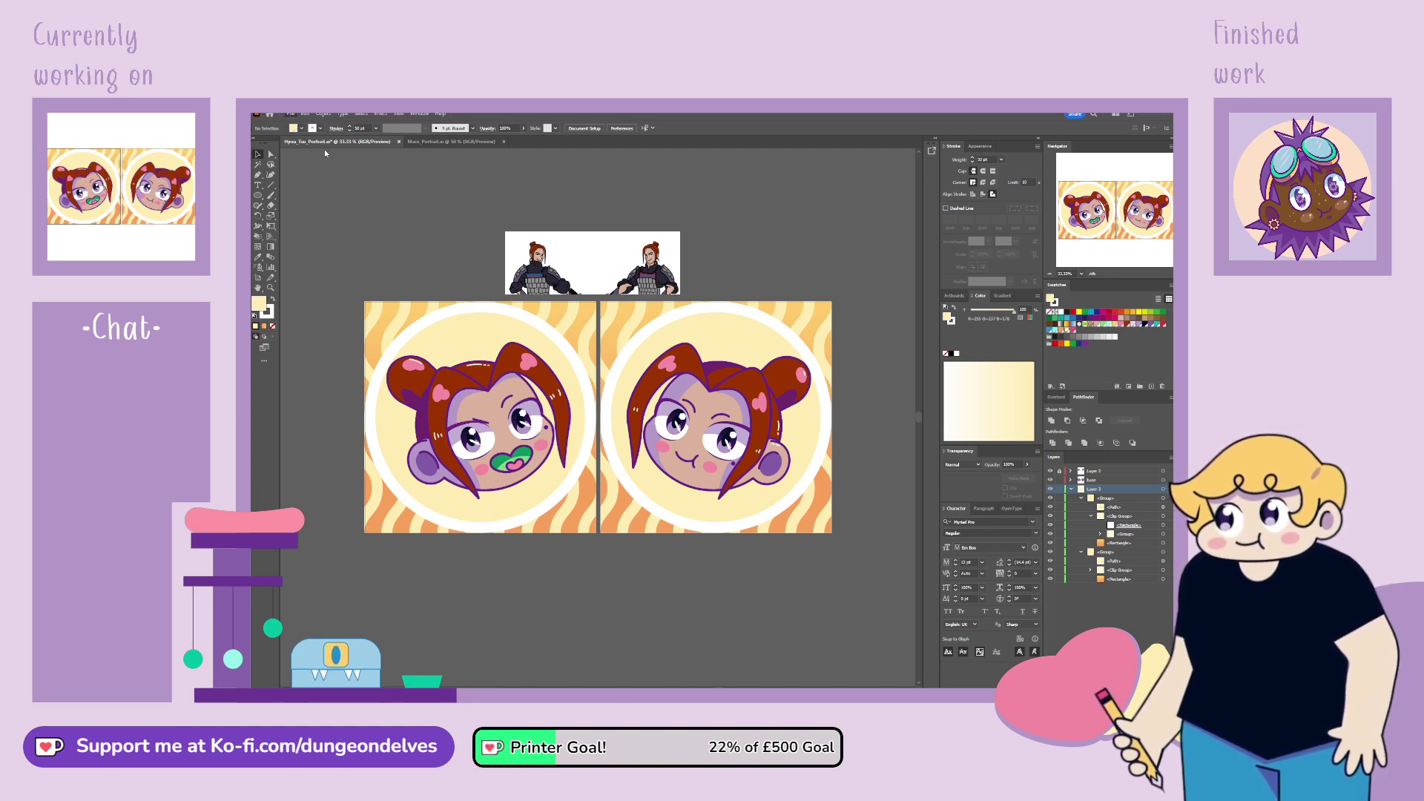
# Step: Open the finished portrait with the red head wrap, examine its background colours up close, and return to the two red-haired portraits
pyautogui.doubleClick(459, 221)
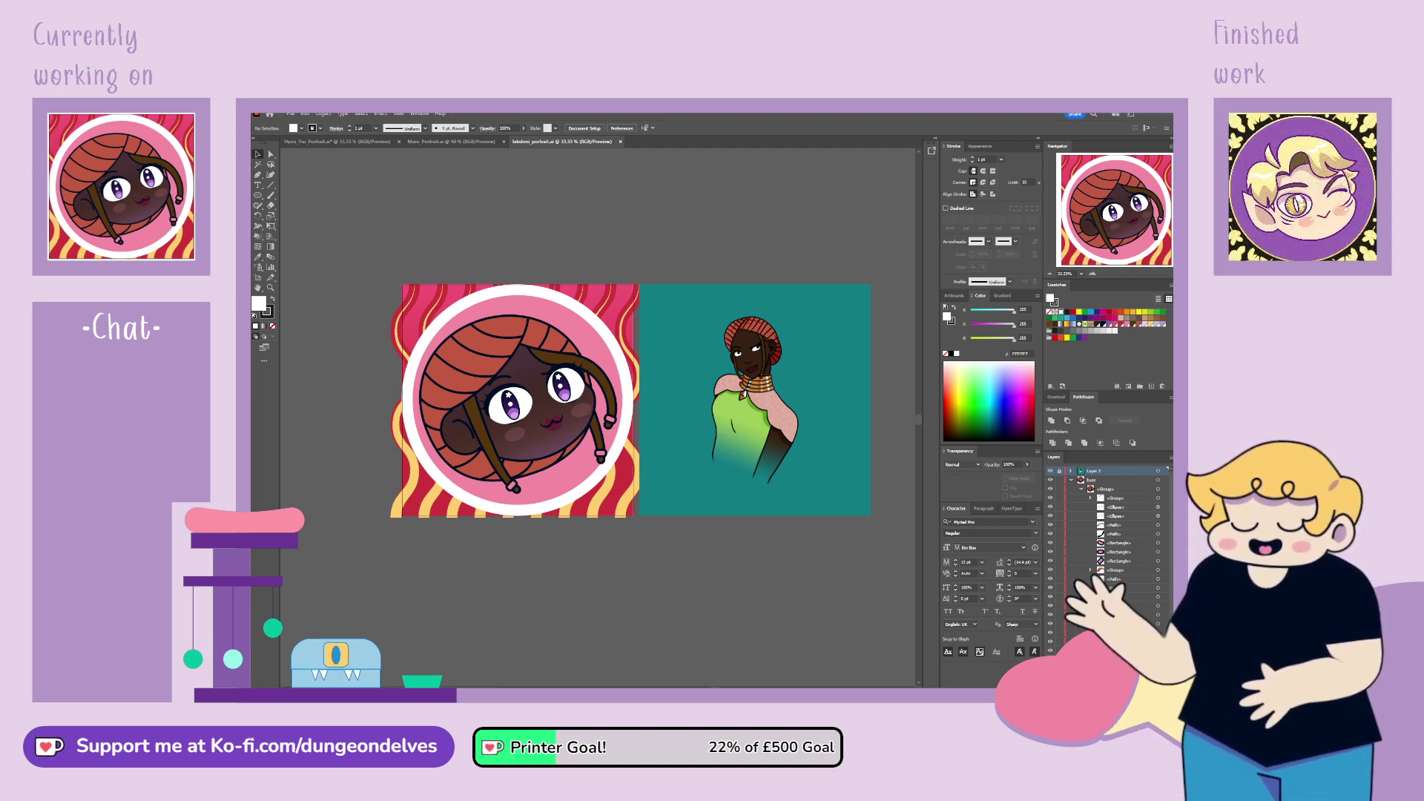
pyautogui.hotkey('ctrl', '=')
pyautogui.press('space')
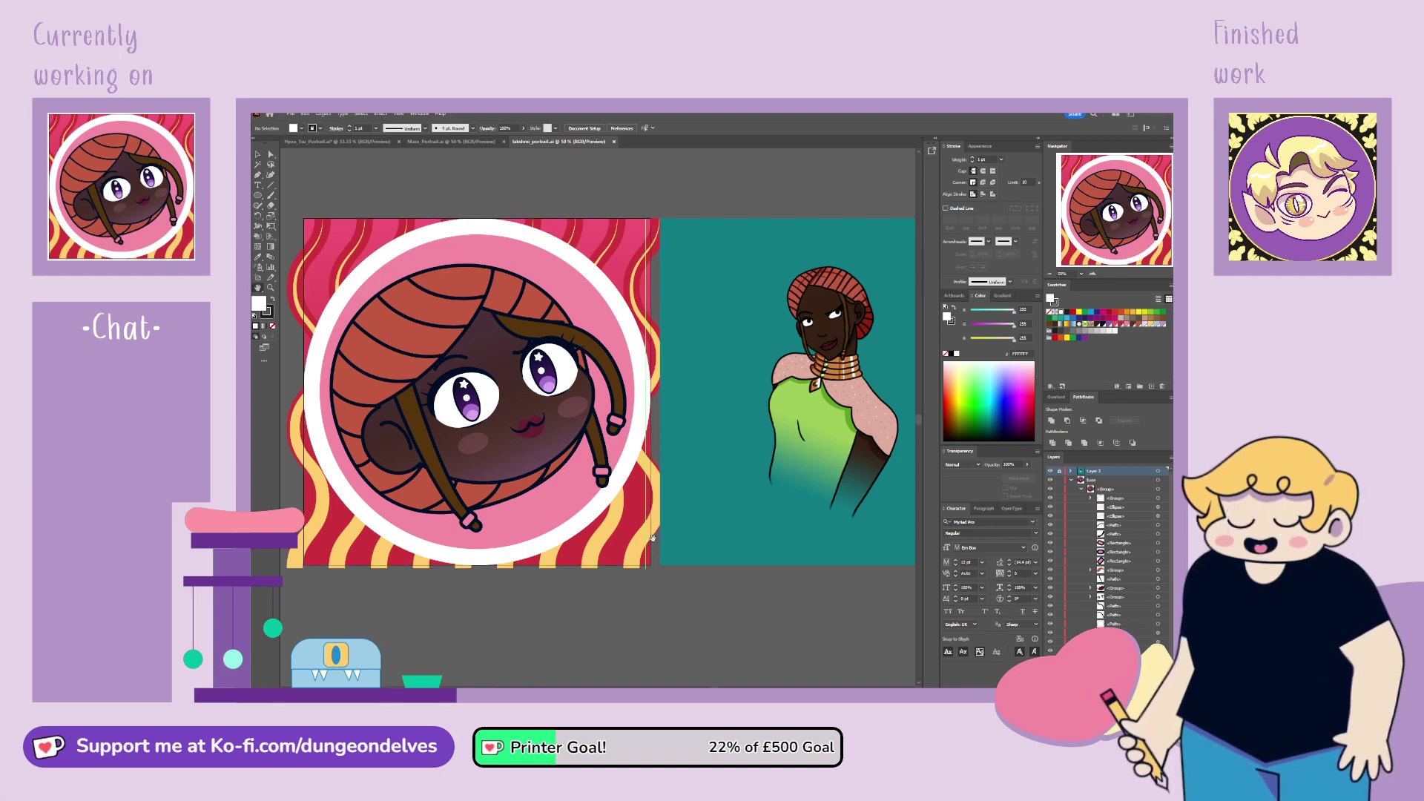
pyautogui.moveTo(652, 540); pyautogui.dragTo(742, 571)
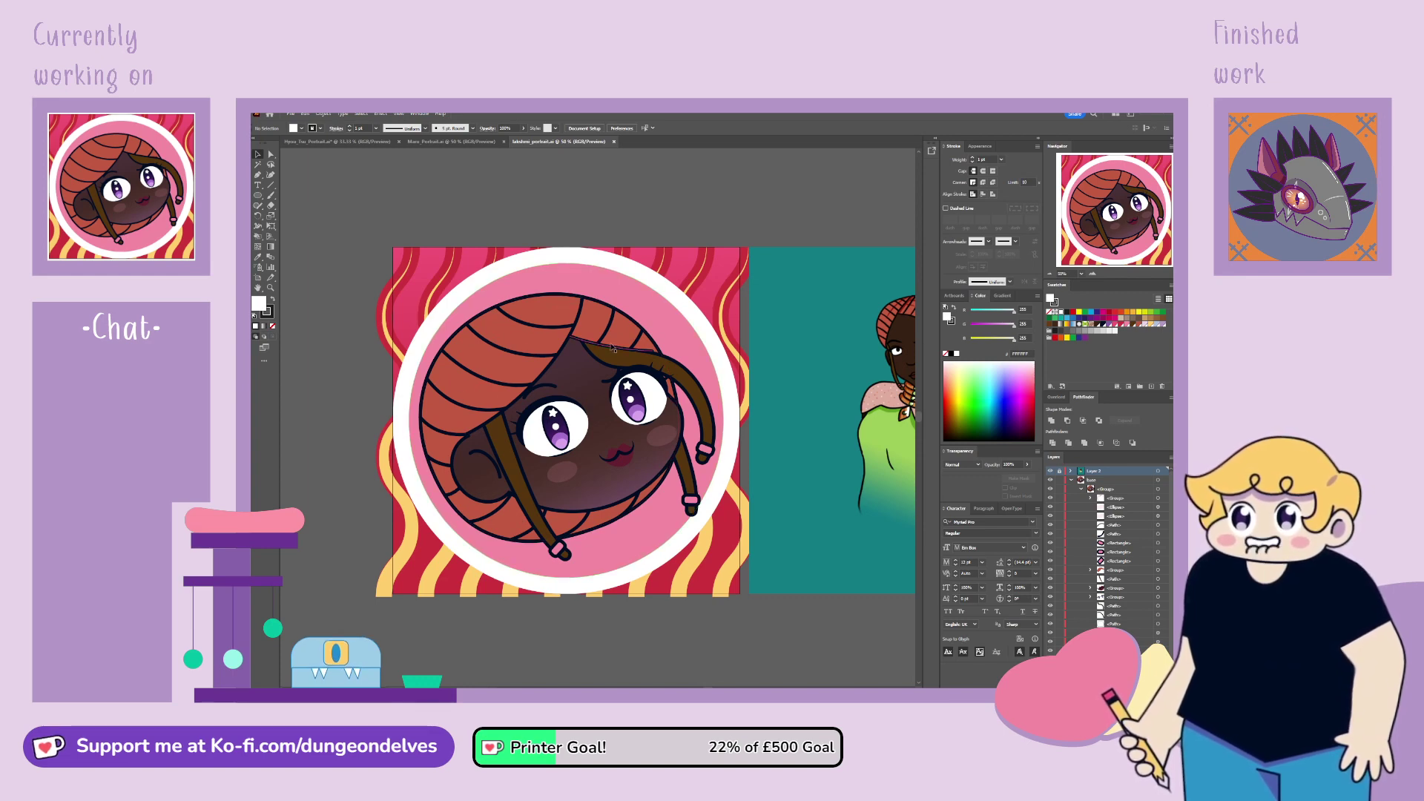
pyautogui.click(341, 141)
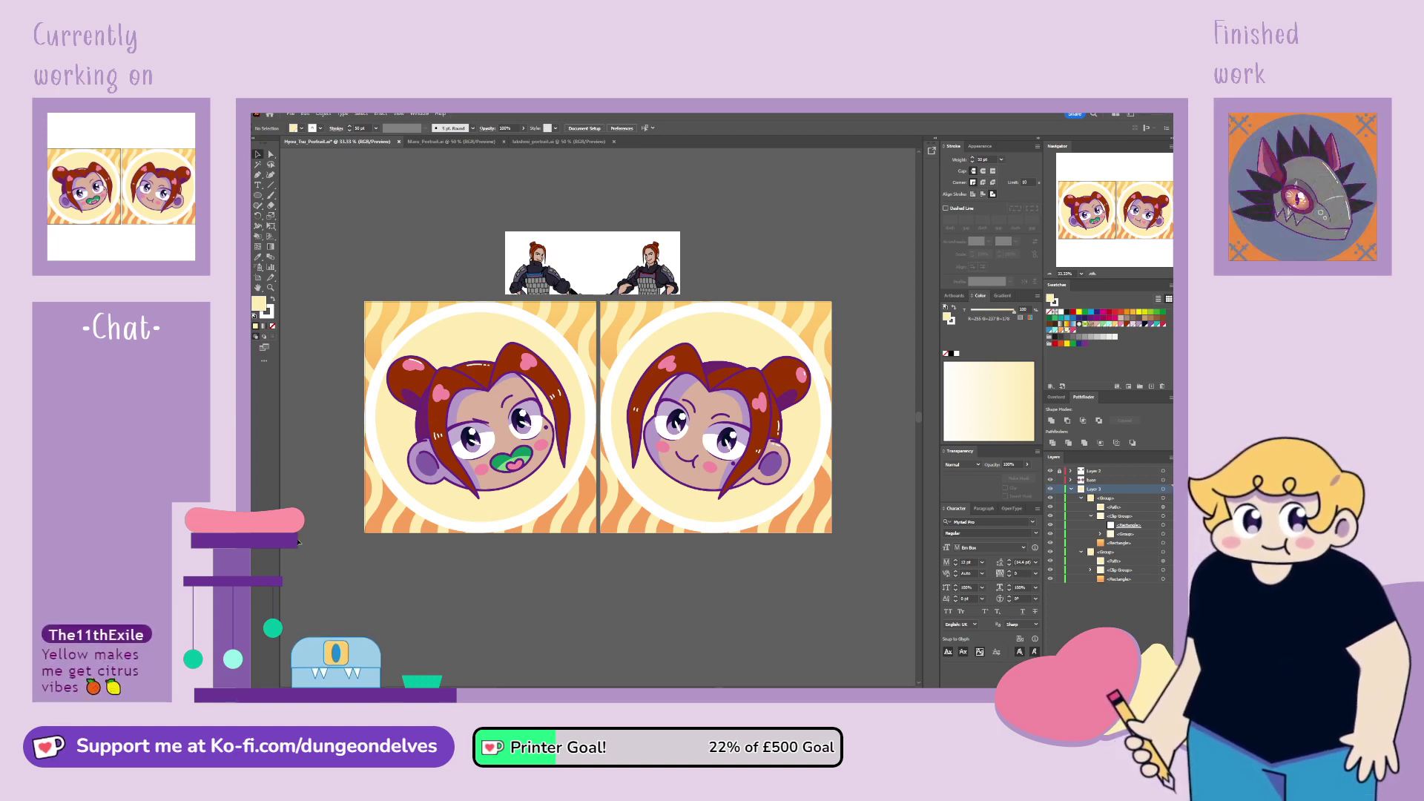
pyautogui.hotkey('ctrl', '+')
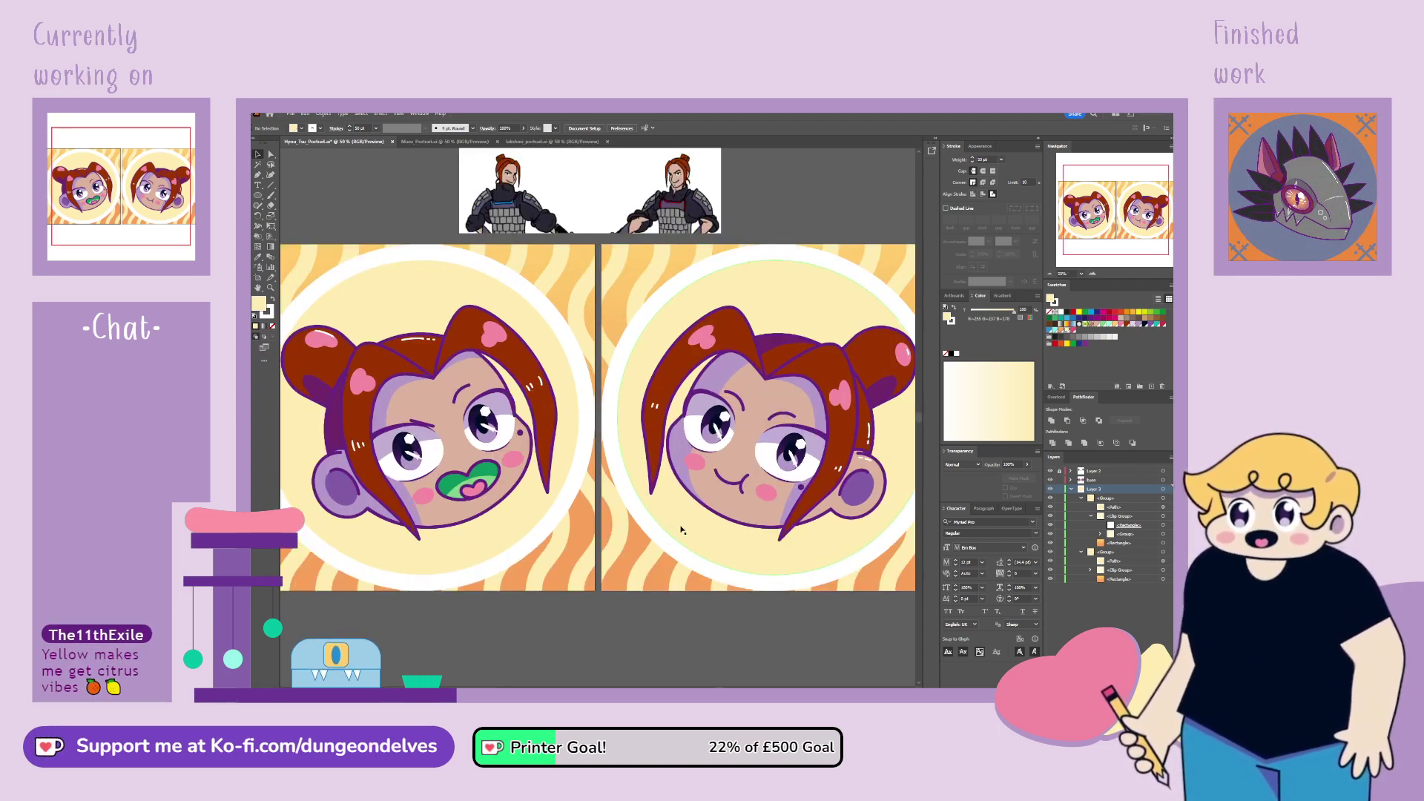